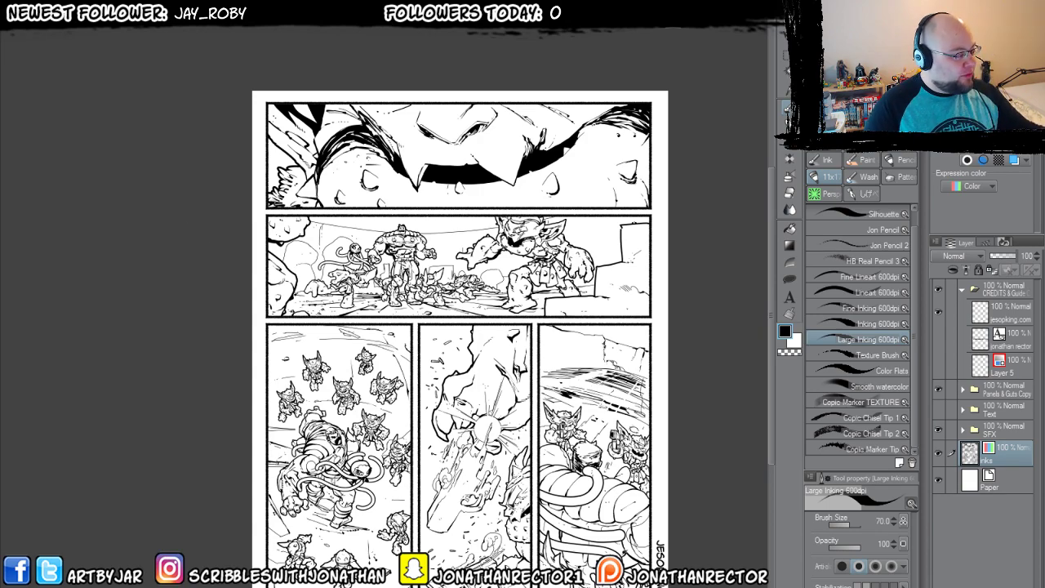
Browse for a file to open and go to the Patreon folder inside Art on the Data (D:) drive.
{"action": "key", "text": "ctrl+o"}
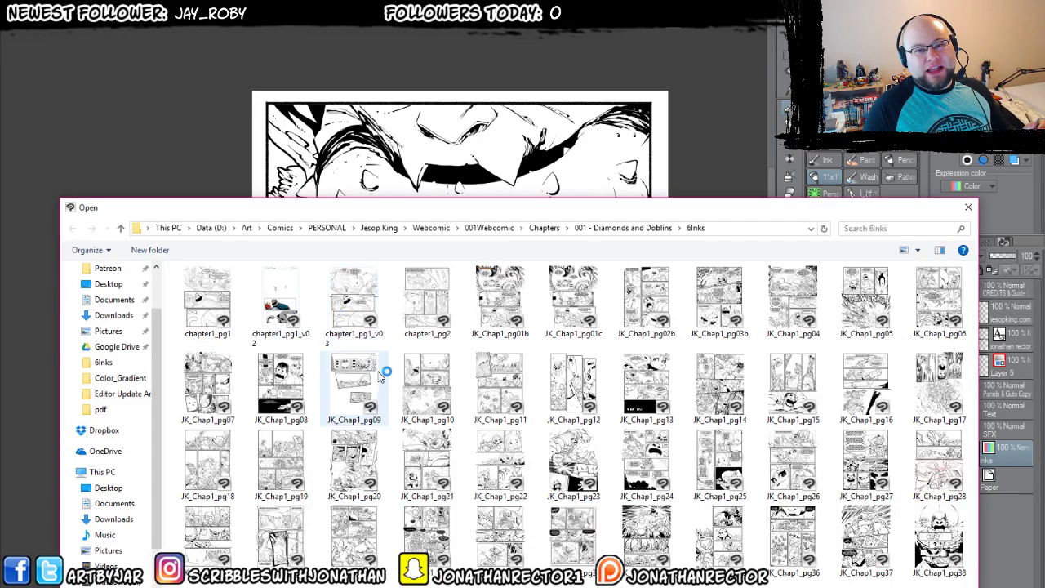
{"action": "left_click_drag", "start_coordinate": [489, 208], "coordinate": [507, 106]}
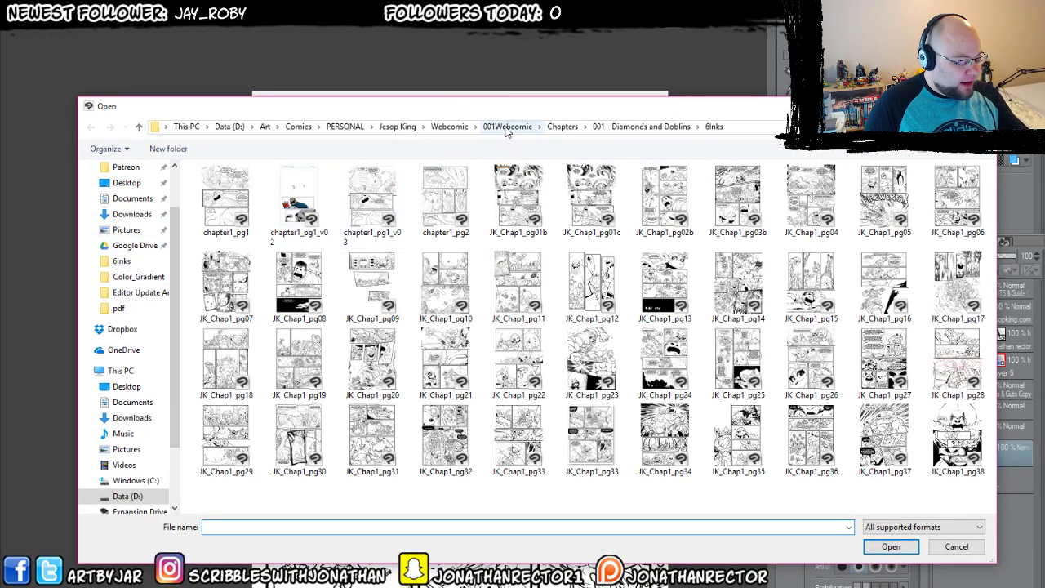
{"action": "left_click", "coordinate": [265, 129]}
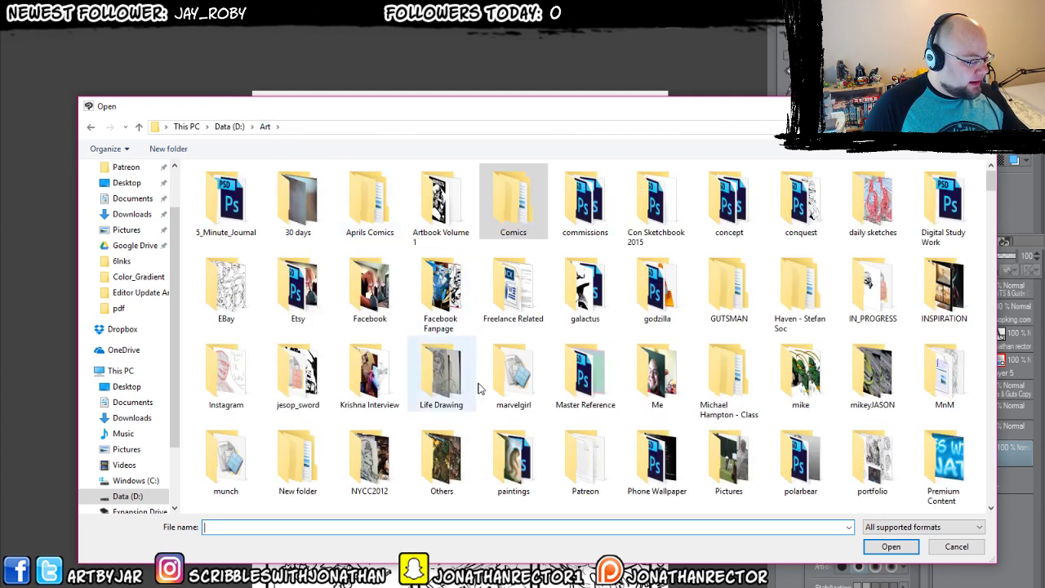
{"action": "left_click", "coordinate": [585, 204]}
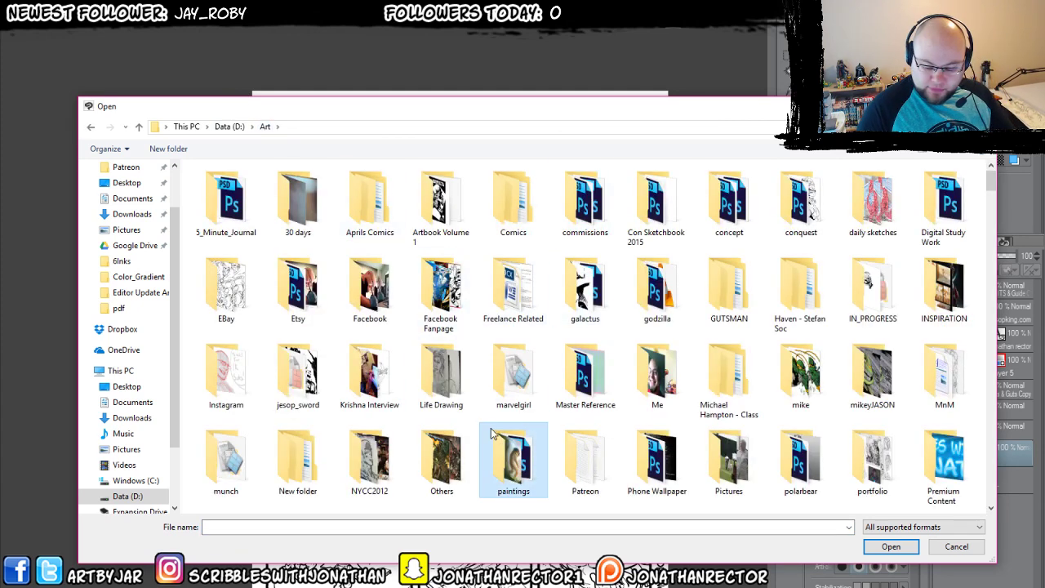
{"action": "left_click", "coordinate": [514, 462]}
{"action": "left_click", "coordinate": [580, 462]}
{"action": "double_click", "coordinate": [580, 461]}
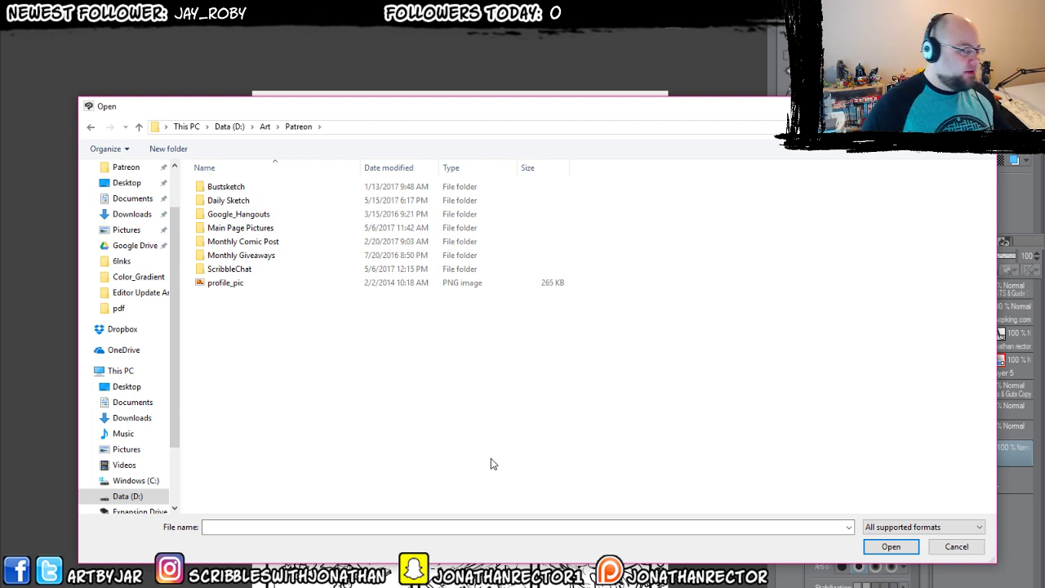
Open the professor_x_silhouette drawing from the Color_Gradient folder inside Bustsketch.
{"action": "double_click", "coordinate": [214, 187]}
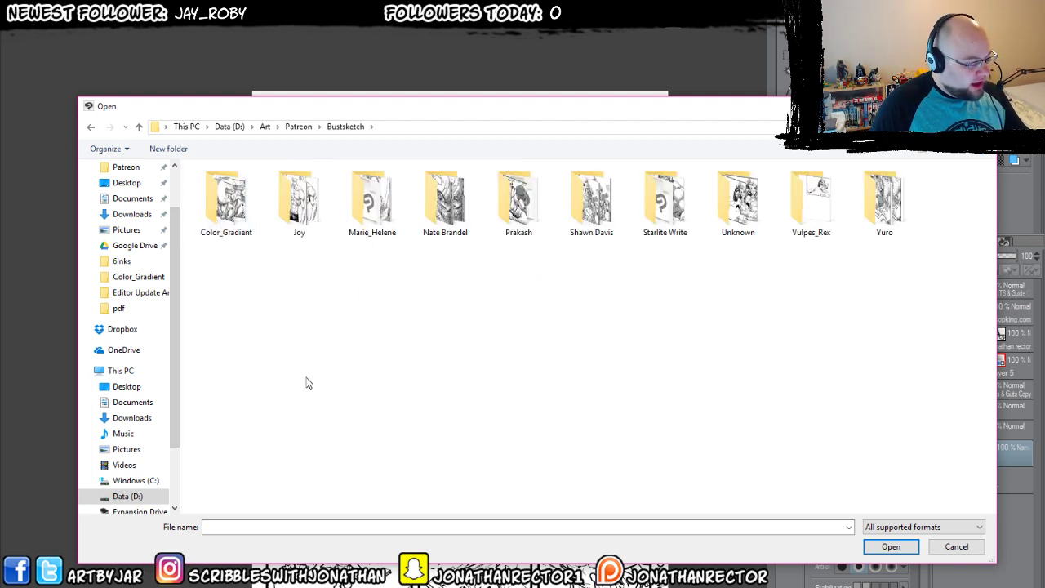
{"action": "double_click", "coordinate": [231, 237]}
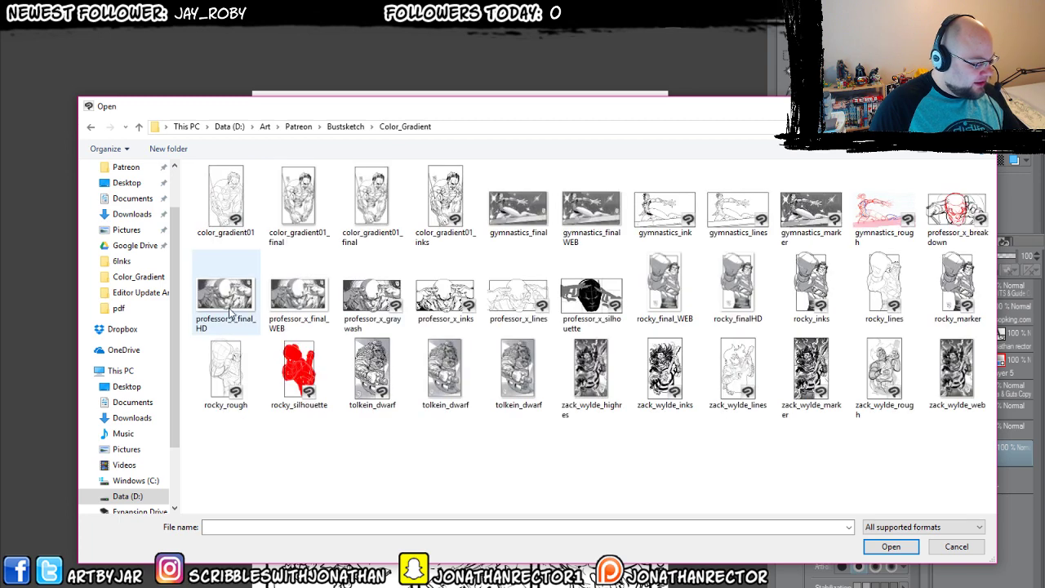
{"action": "left_click", "coordinate": [508, 311]}
{"action": "key", "text": "Return"}
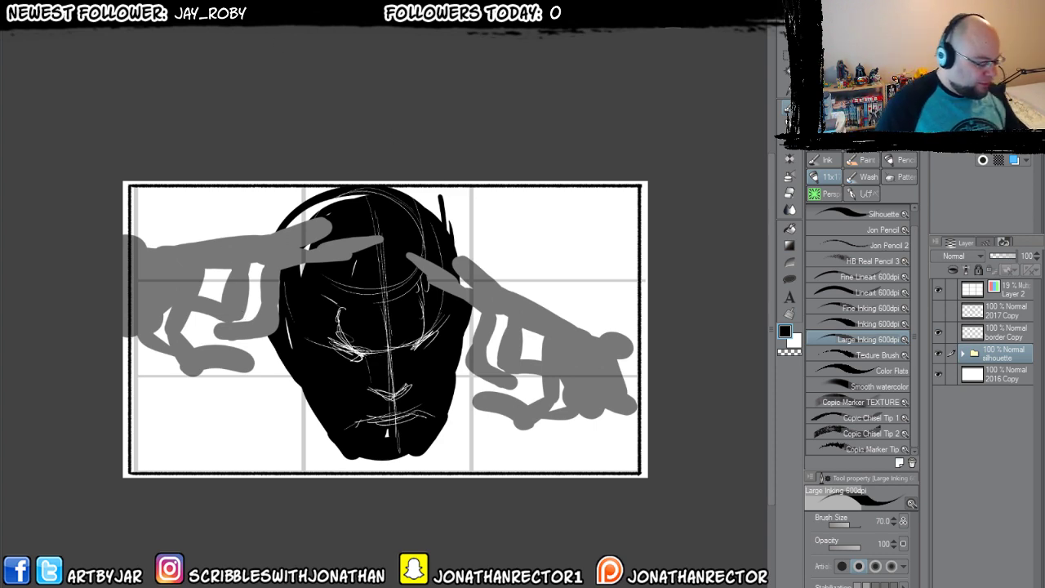
Open the professor_x_lines drawing from the Color_Gradient folder.
{"action": "key", "text": "ctrl+o"}
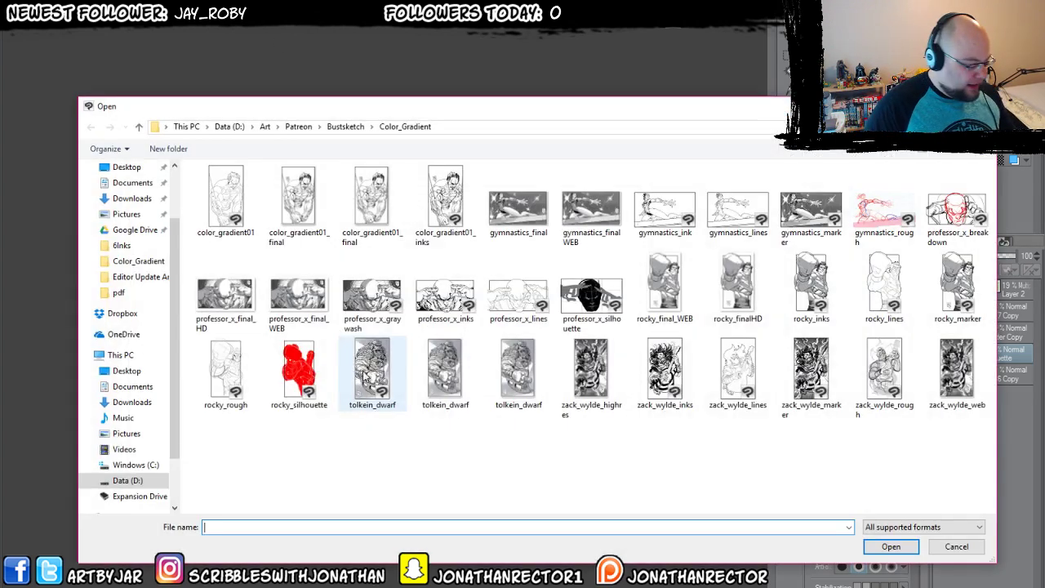
{"action": "left_click", "coordinate": [508, 302]}
{"action": "double_click", "coordinate": [508, 303]}
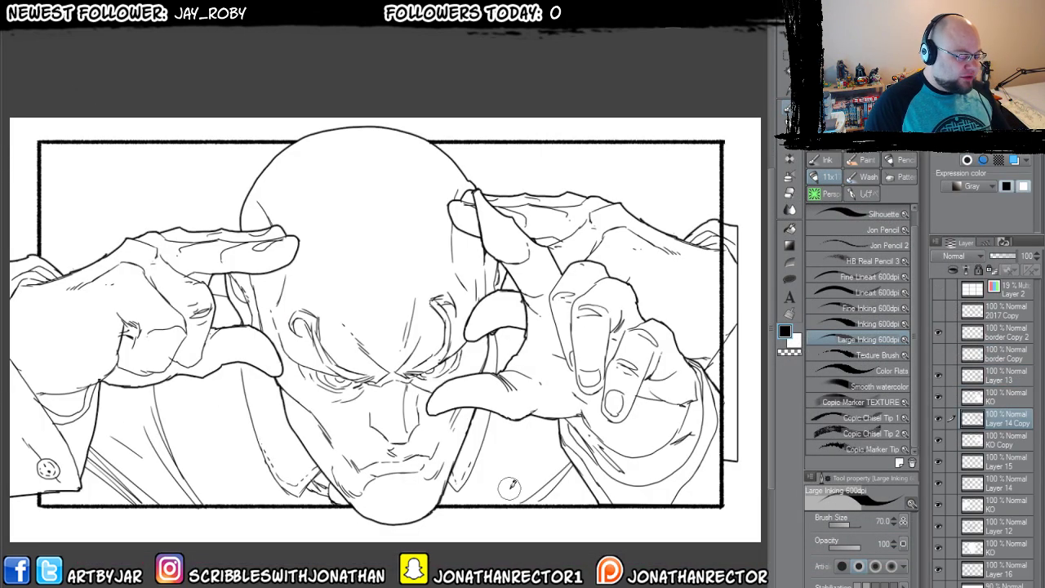
{"action": "left_click_drag", "start_coordinate": [509, 489], "coordinate": [532, 480]}
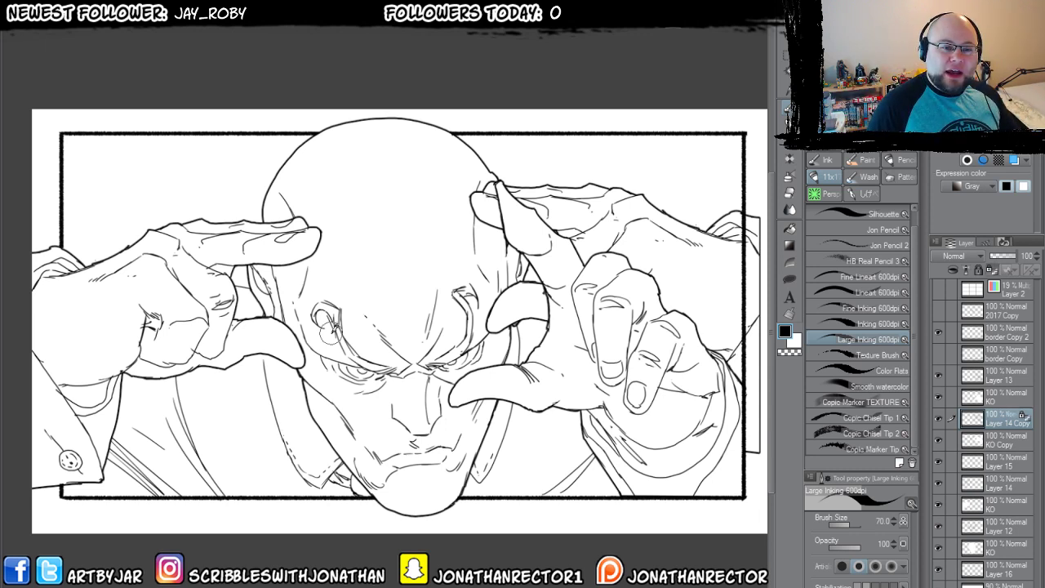
Open the professor_x_inks drawing from the Color_Gradient folder.
{"action": "key", "text": "ctrl+o"}
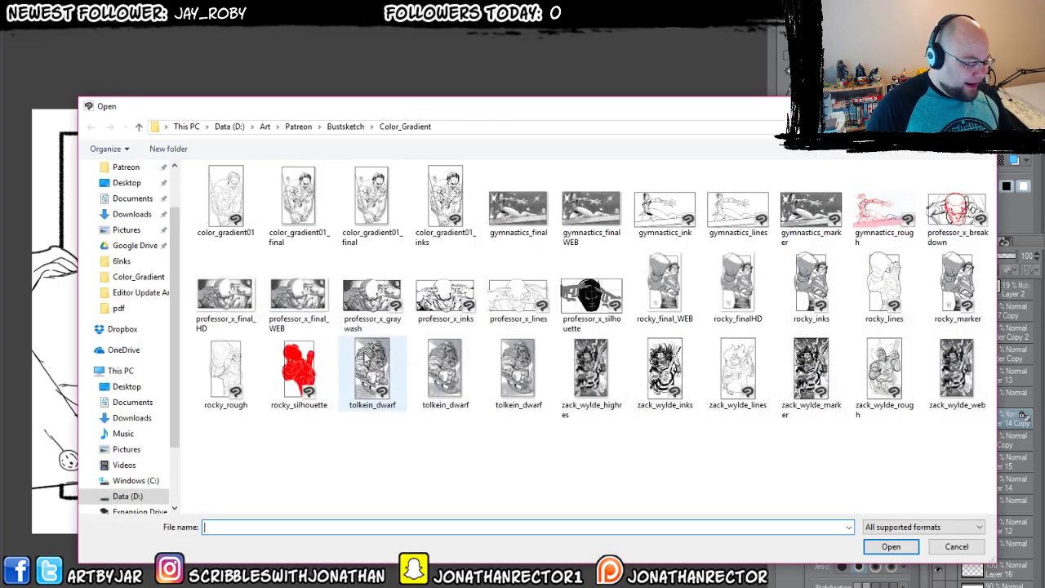
{"action": "key", "text": "Escape"}
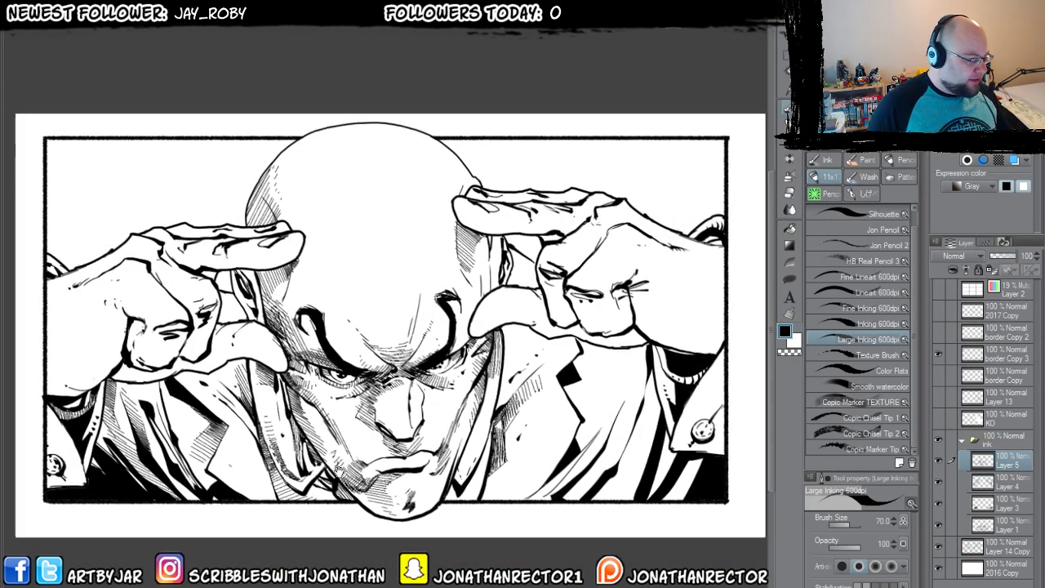
{"action": "left_click_drag", "start_coordinate": [338, 469], "coordinate": [354, 439]}
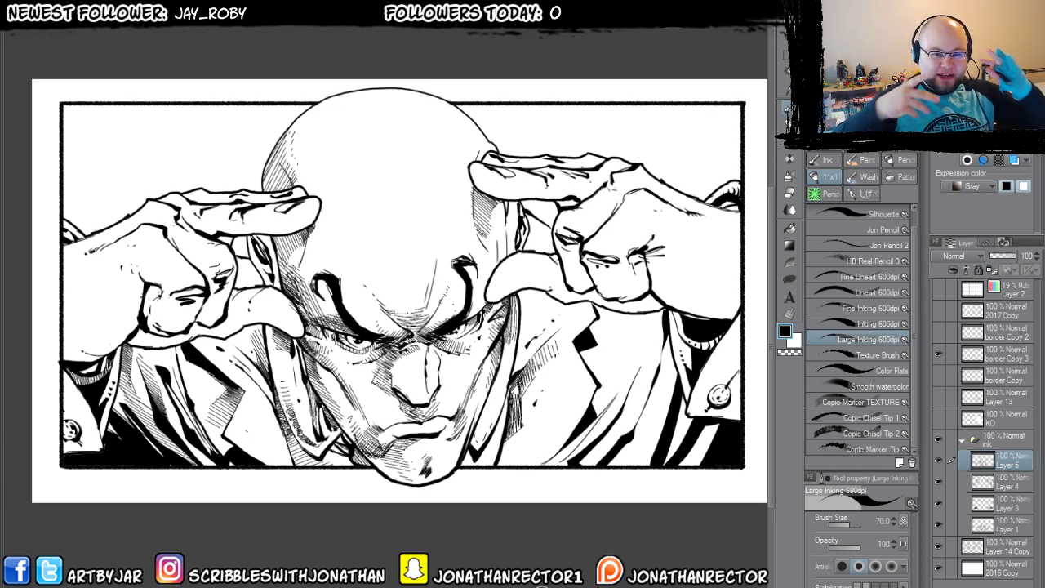
Hide and show Layer 5 to compare the inks with and without hatching, and examine the rendering around the eyes and brow.
{"action": "left_click", "coordinate": [938, 460]}
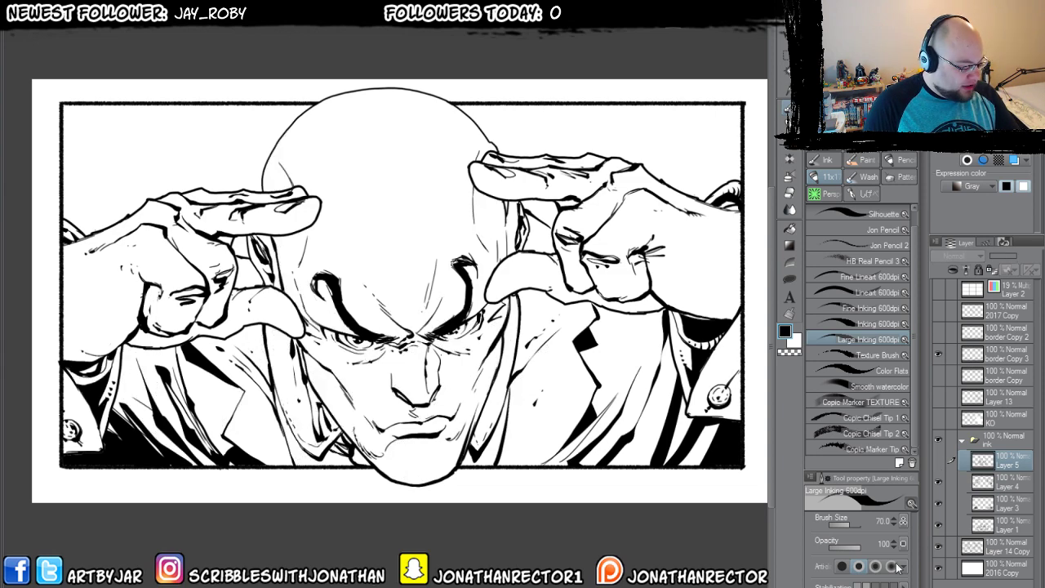
{"action": "key", "text": "ctrl+plus"}
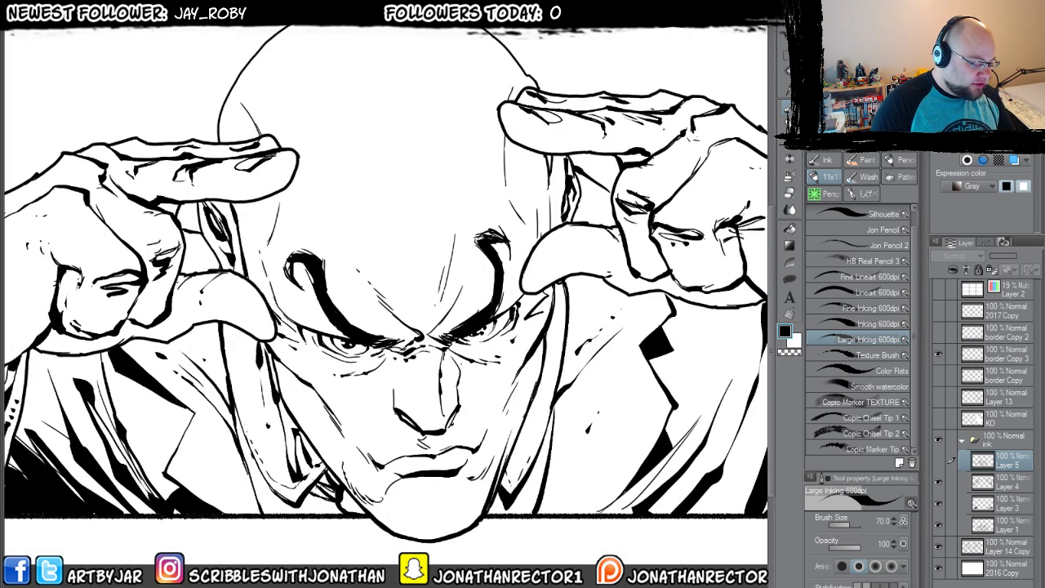
{"action": "left_click_drag", "start_coordinate": [382, 418], "coordinate": [392, 452]}
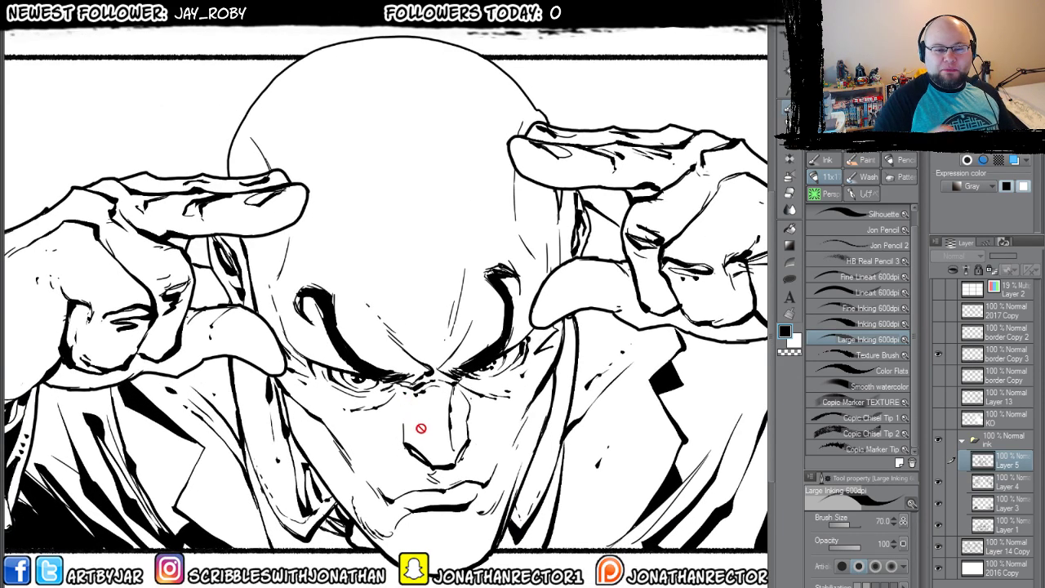
{"action": "left_click", "coordinate": [939, 462]}
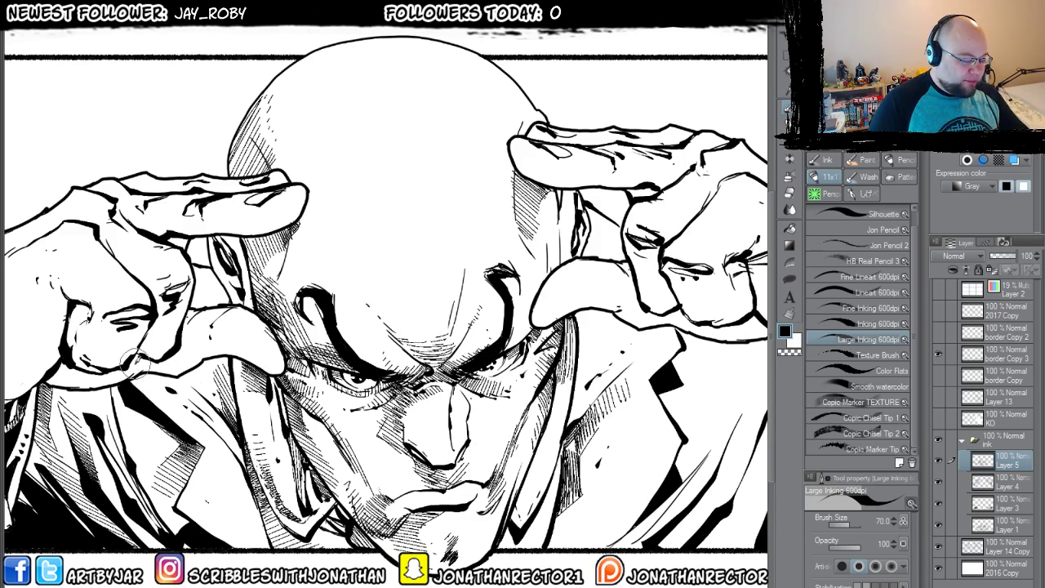
{"action": "scroll", "coordinate": [327, 393], "scroll_direction": "up", "scroll_amount": 2}
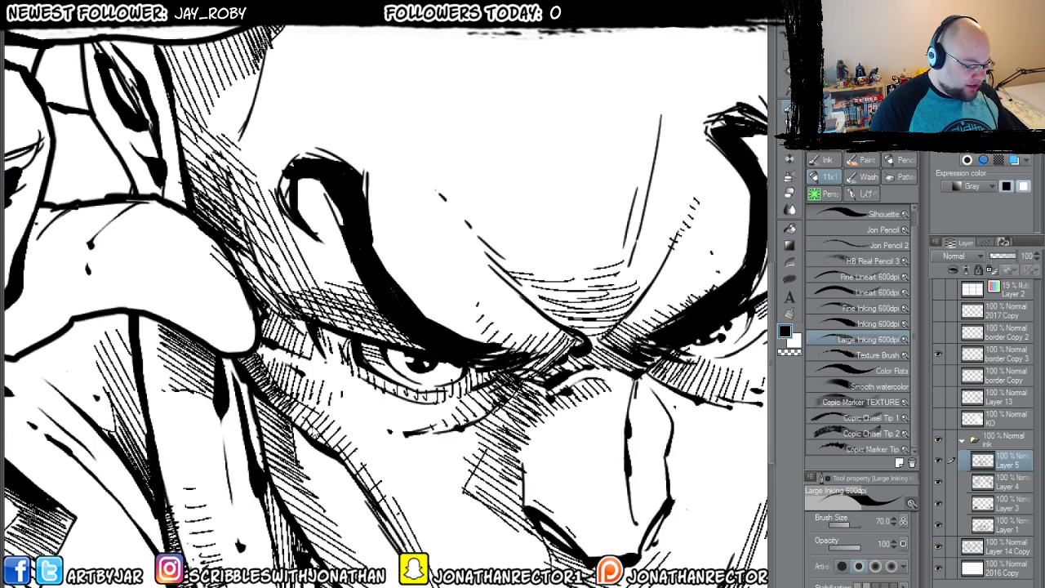
{"action": "left_click_drag", "start_coordinate": [467, 372], "coordinate": [448, 418]}
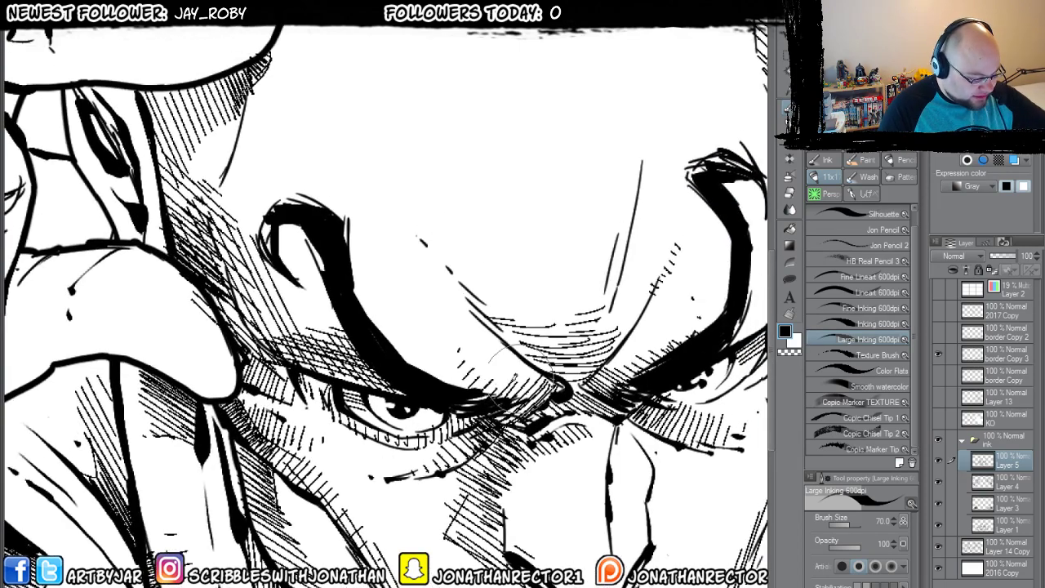
{"action": "scroll", "coordinate": [196, 489], "scroll_direction": "down", "scroll_amount": 4}
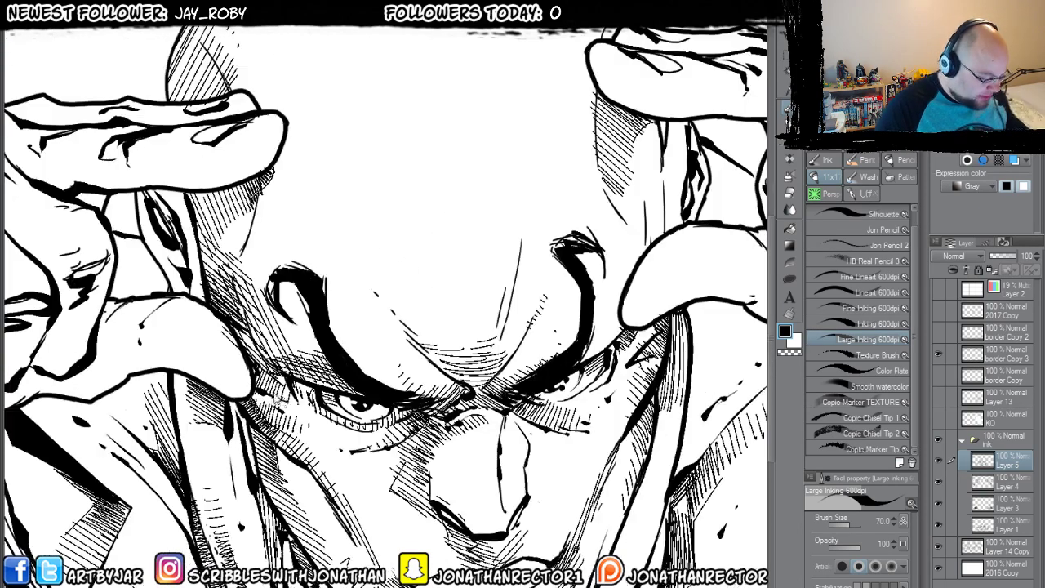
{"action": "scroll", "coordinate": [204, 495], "scroll_direction": "up", "scroll_amount": 2}
{"action": "scroll", "coordinate": [269, 515], "scroll_direction": "down", "scroll_amount": 2}
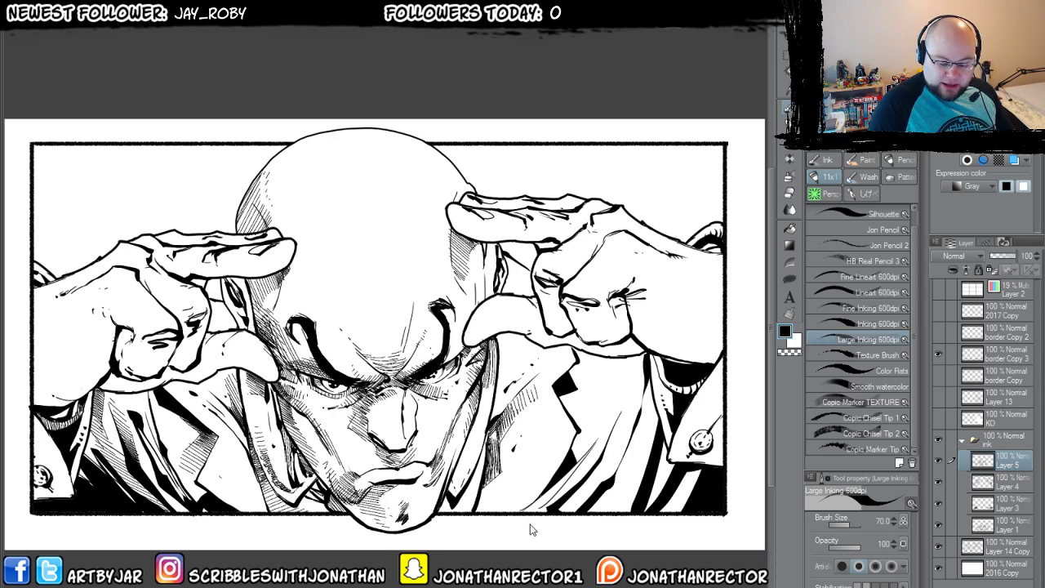
Open the finished professor_x_final_HD image from the Color_Gradient folder.
{"action": "key", "text": "ctrl+o"}
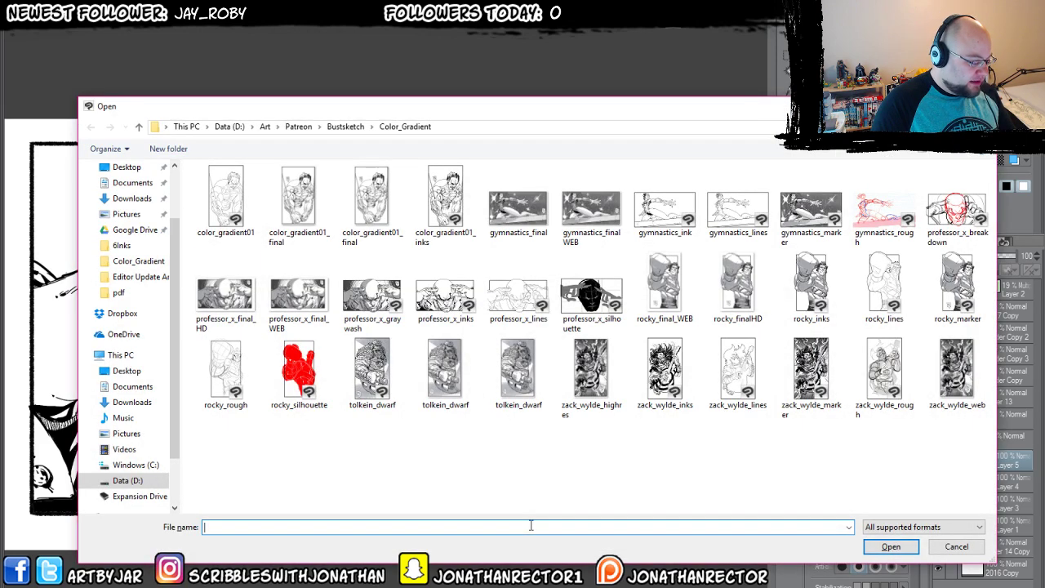
{"action": "left_click", "coordinate": [228, 302]}
{"action": "key", "text": "Return"}
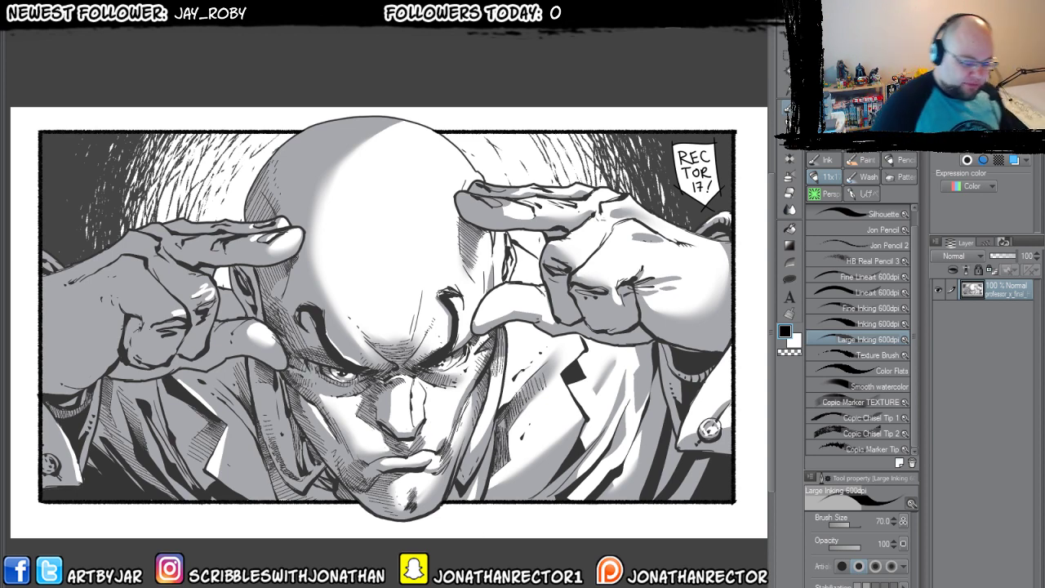
Close the four Professor X files and return to the inked comic page.
{"action": "left_click", "coordinate": [328, 29]}
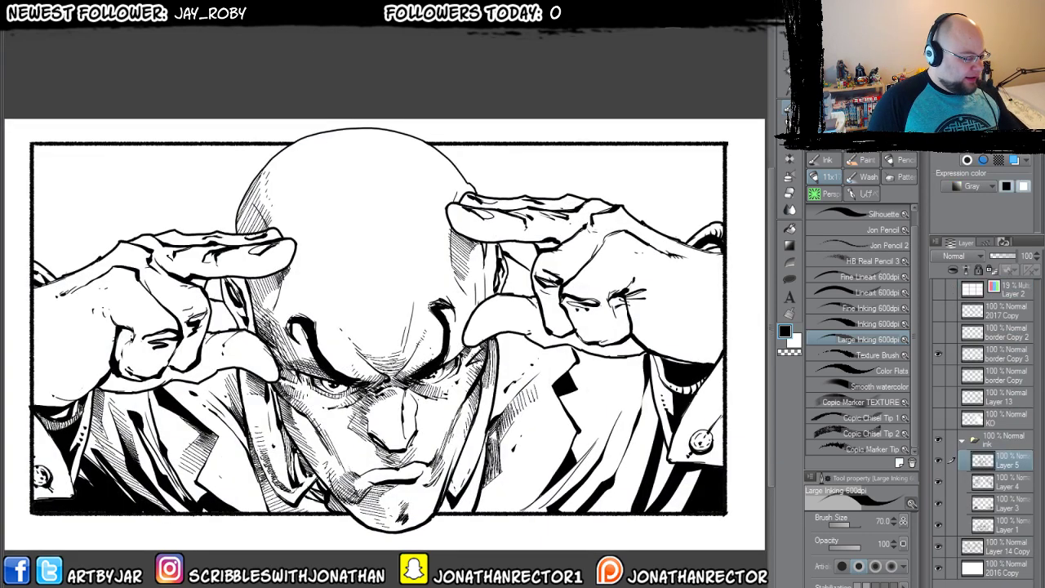
{"action": "key", "text": "ctrl+w"}
{"action": "left_click", "coordinate": [545, 216]}
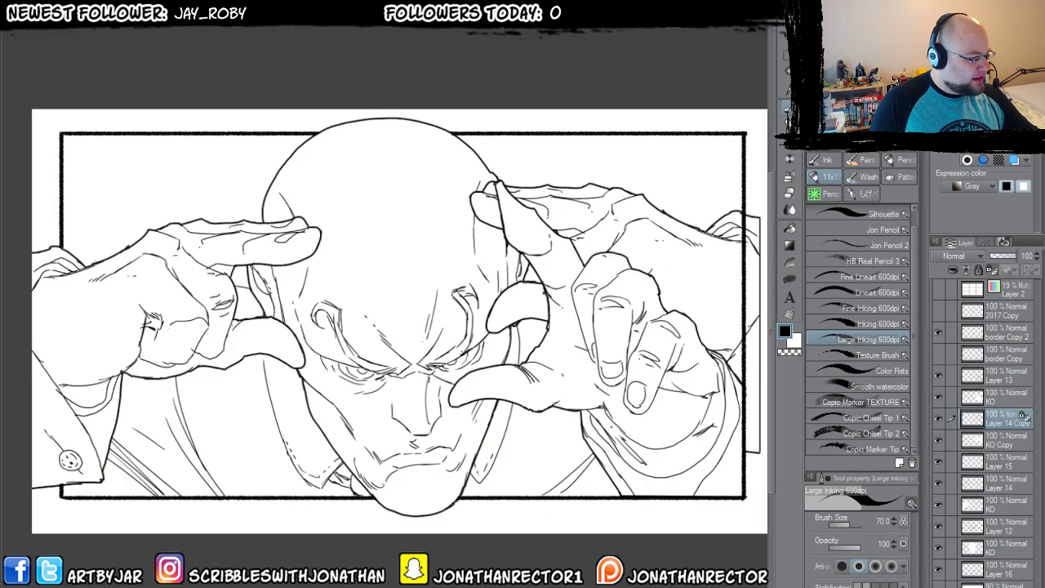
{"action": "key", "text": "ctrl+w"}
{"action": "left_click", "coordinate": [546, 211]}
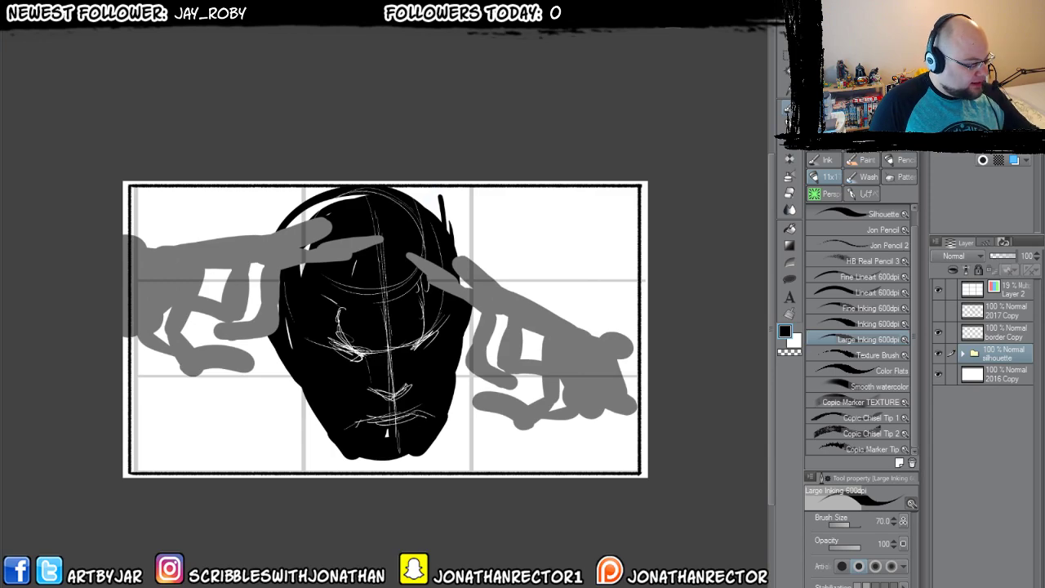
{"action": "key", "text": "ctrl+w"}
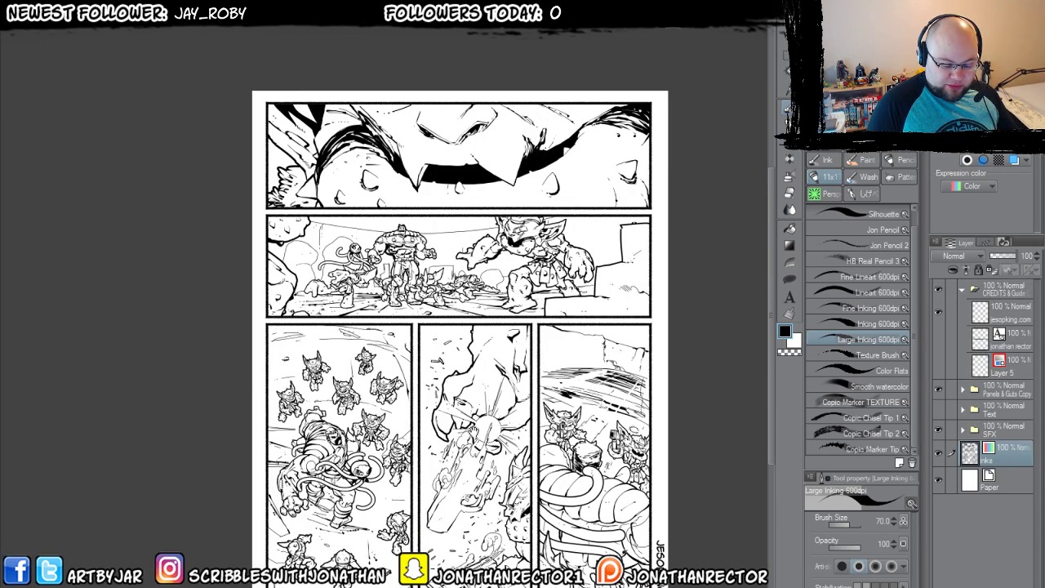
Open the coloured page JK_Chap1_pg33 from the 7Colours folder of 001 - Diamonds and Doblins.
{"action": "scroll", "coordinate": [412, 385], "scroll_direction": "up", "scroll_amount": 3}
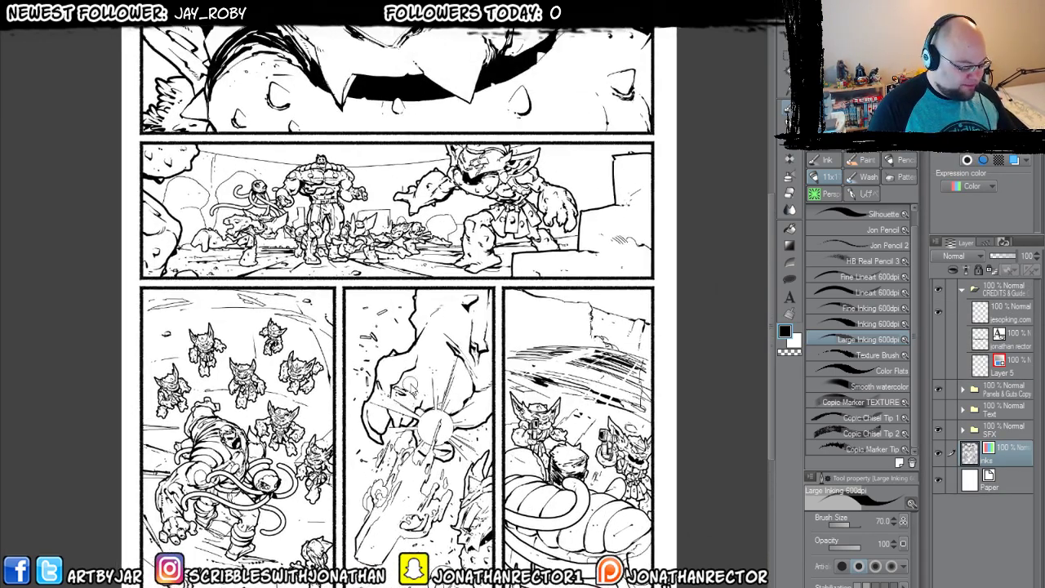
{"action": "key", "text": "ctrl+o"}
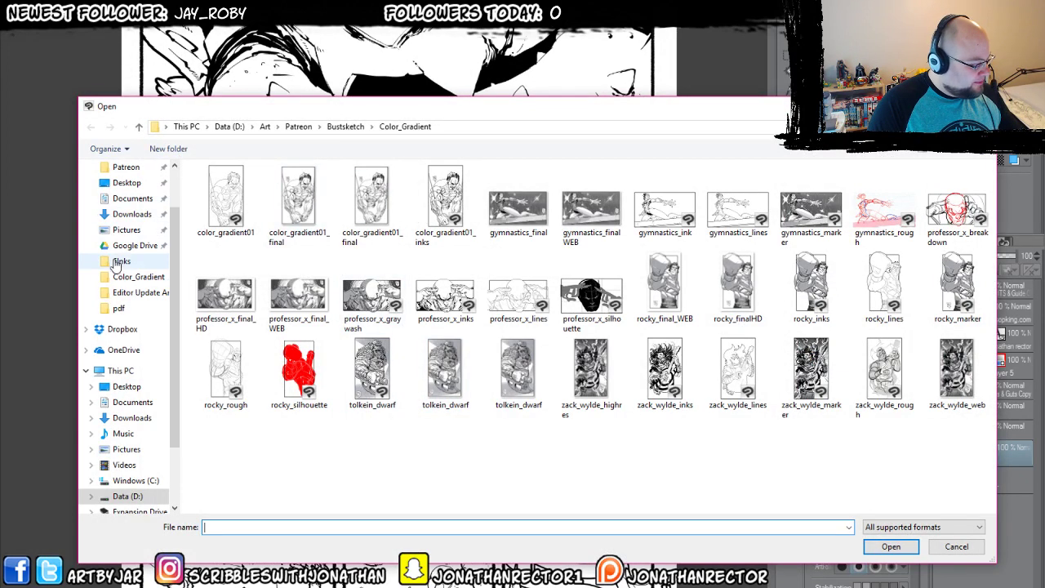
{"action": "left_click", "coordinate": [119, 261]}
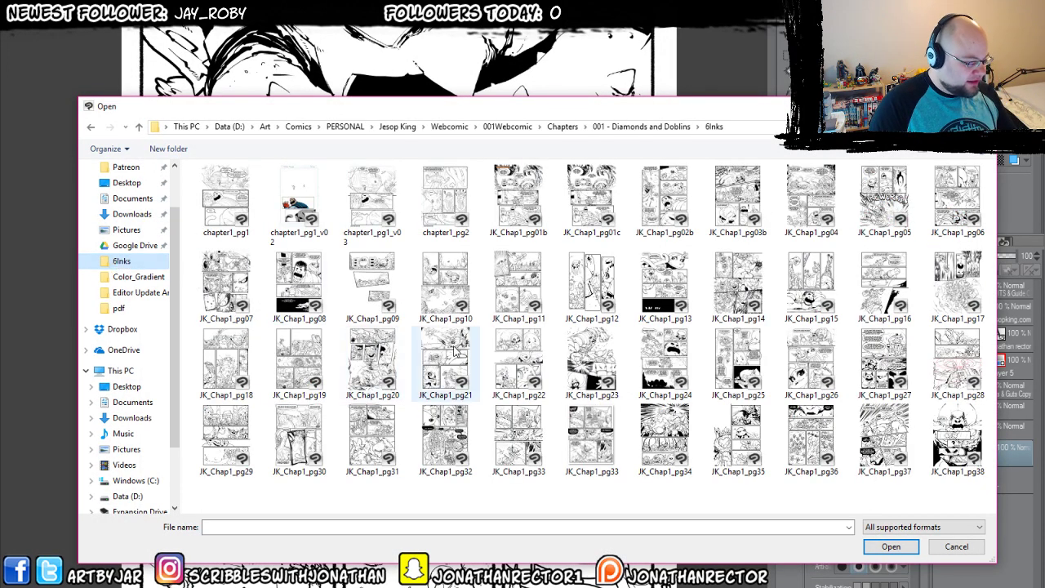
{"action": "left_click", "coordinate": [625, 126]}
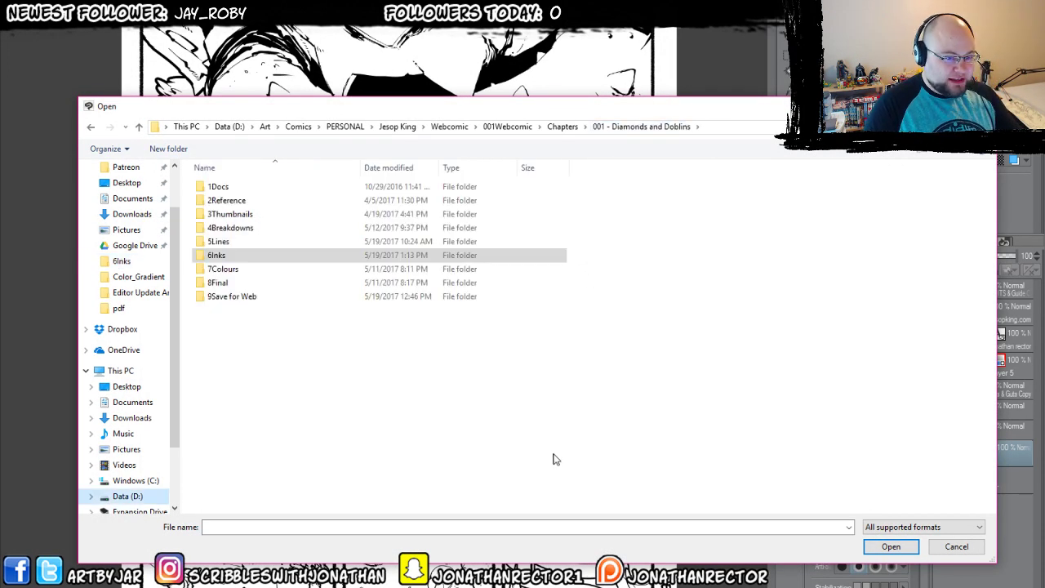
{"action": "double_click", "coordinate": [220, 270]}
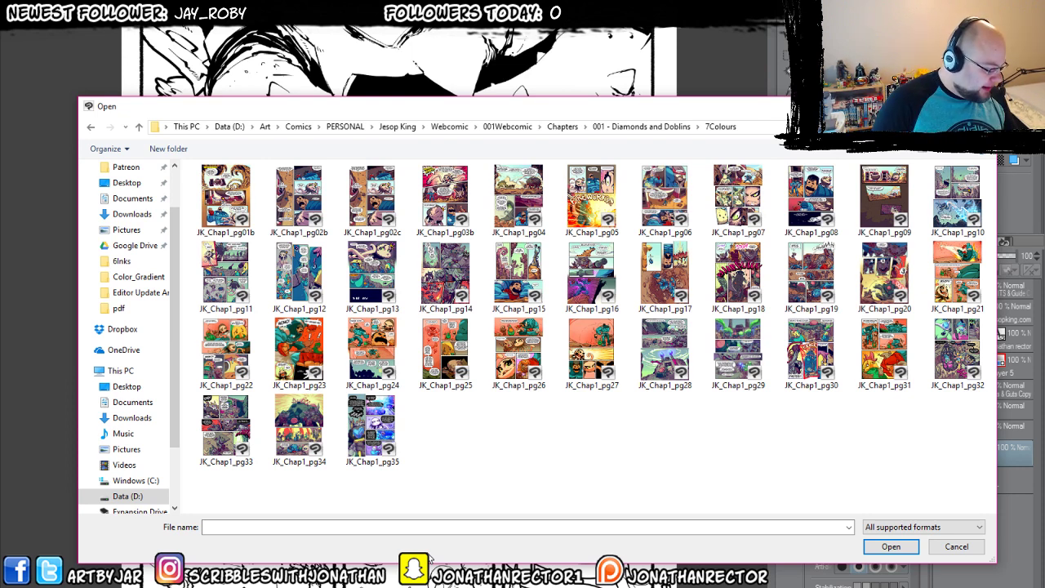
{"action": "left_click", "coordinate": [222, 449]}
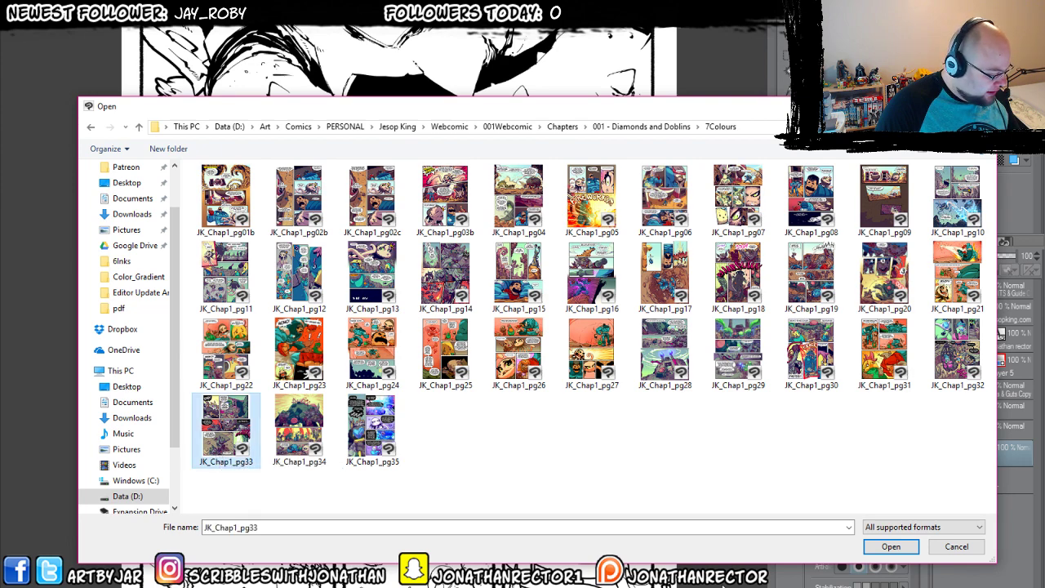
{"action": "left_click", "coordinate": [892, 546]}
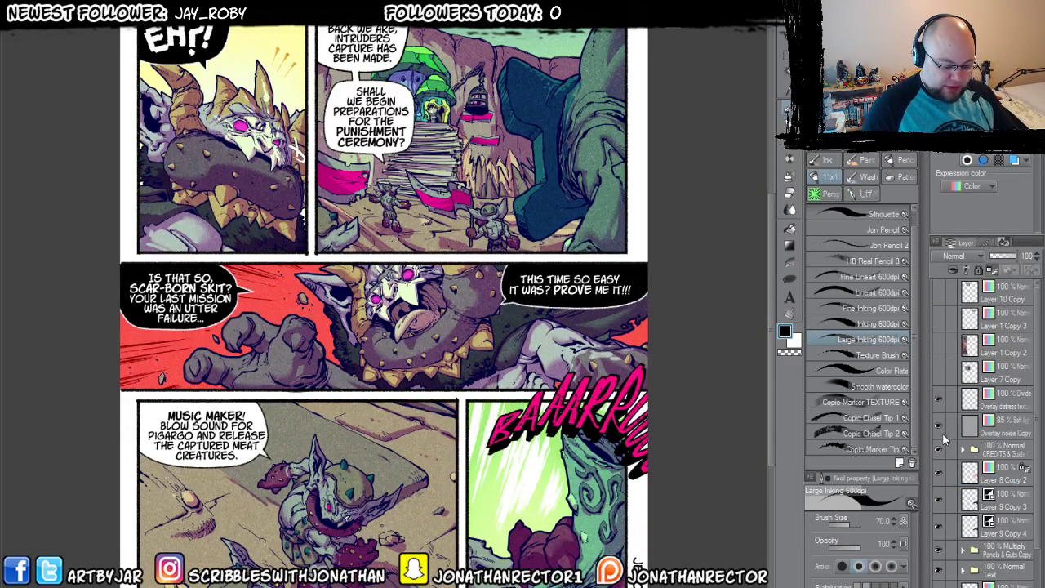
Hide the Text folder, the distress and noise overlay layers, and the colour balance layer on the coloured page.
{"action": "left_click", "coordinate": [938, 572]}
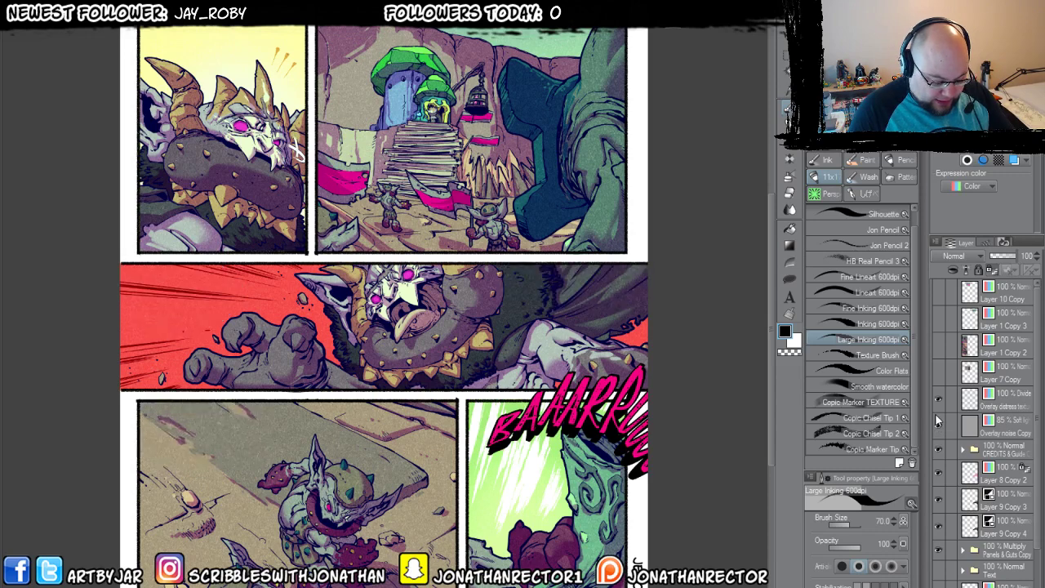
{"action": "left_click", "coordinate": [939, 425]}
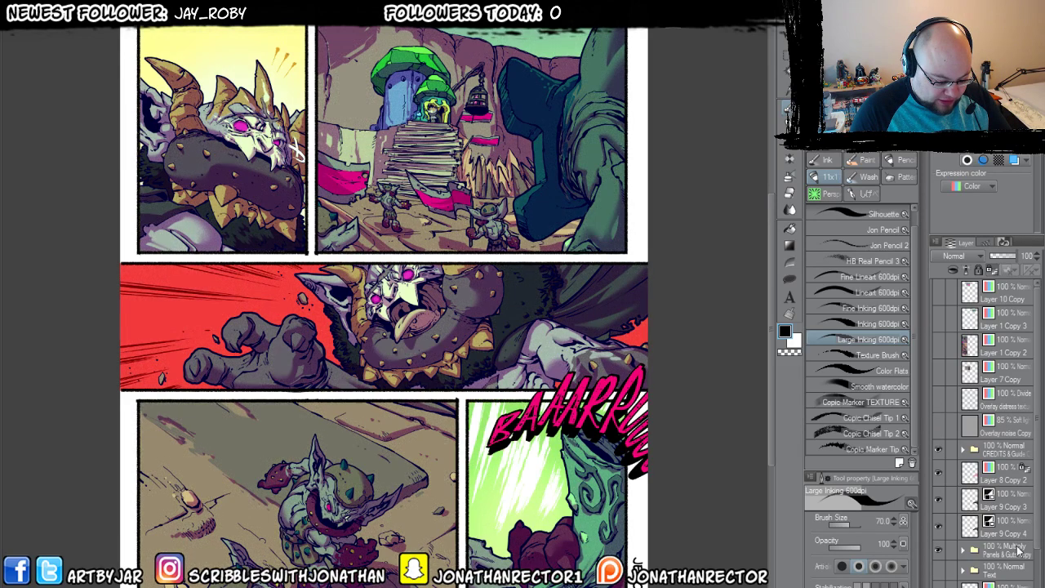
{"action": "scroll", "coordinate": [1036, 546], "scroll_direction": "down", "scroll_amount": 5}
{"action": "left_click", "coordinate": [940, 493]}
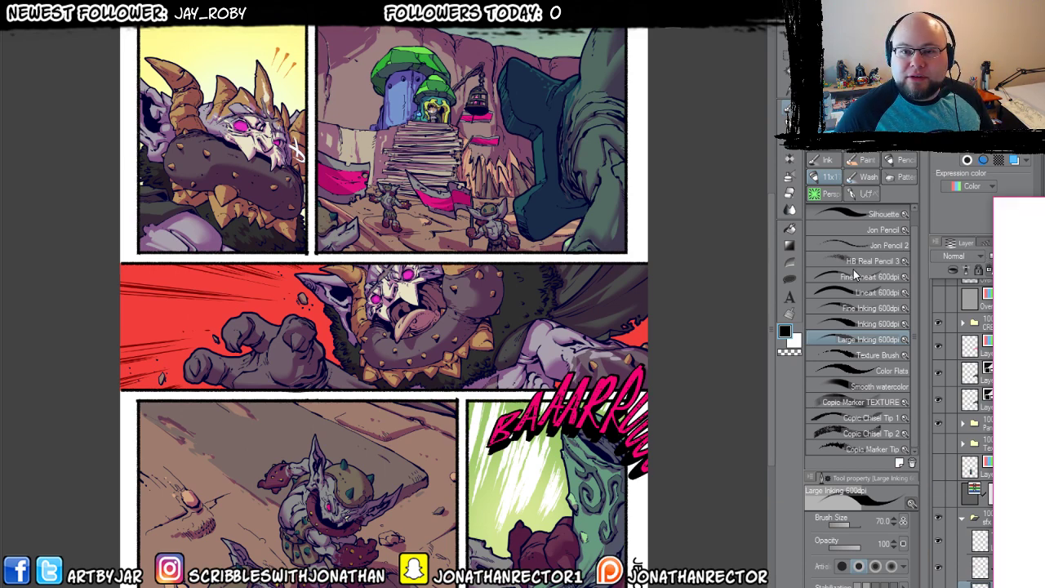
Switch to the browser's image results and examine the Professor X wheelchair illustration up close.
{"action": "key", "text": "alt+Tab"}
{"action": "scroll", "coordinate": [423, 253], "scroll_direction": "down", "scroll_amount": 3}
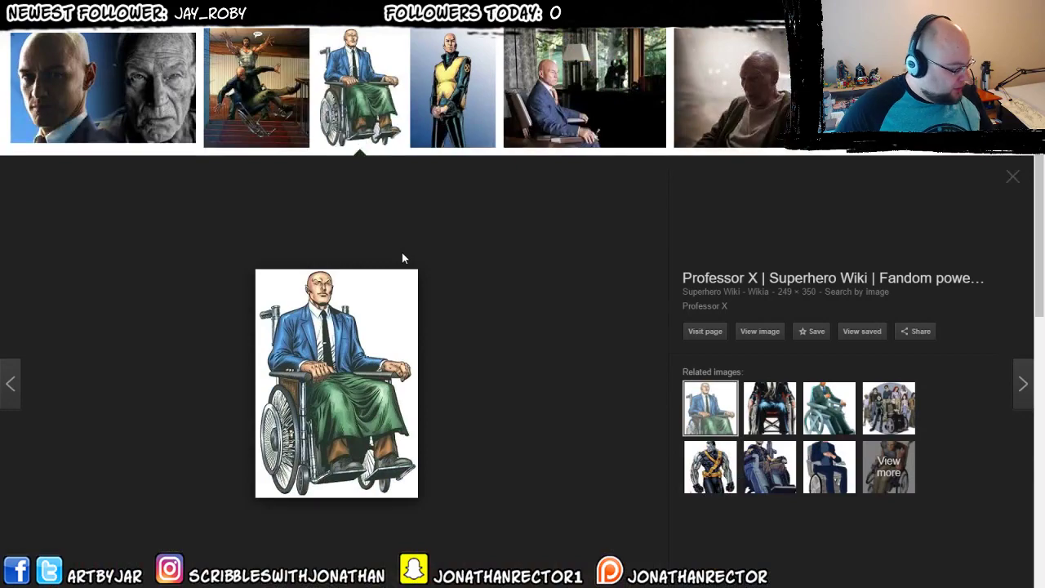
{"action": "scroll", "coordinate": [240, 327], "scroll_direction": "up", "scroll_amount": 2}
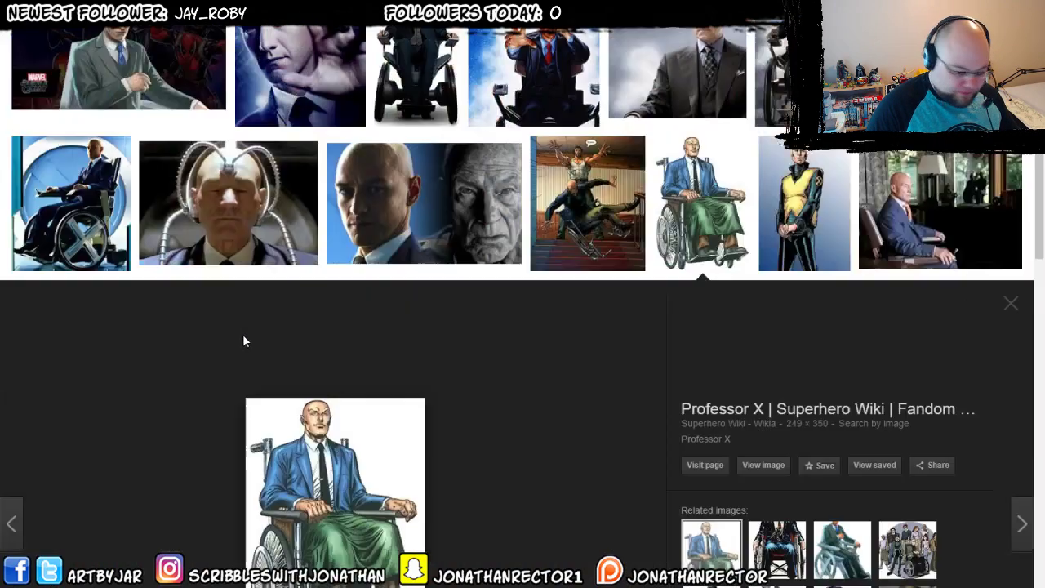
{"action": "scroll", "coordinate": [242, 342], "scroll_direction": "up", "scroll_amount": 7, "text": "ctrl"}
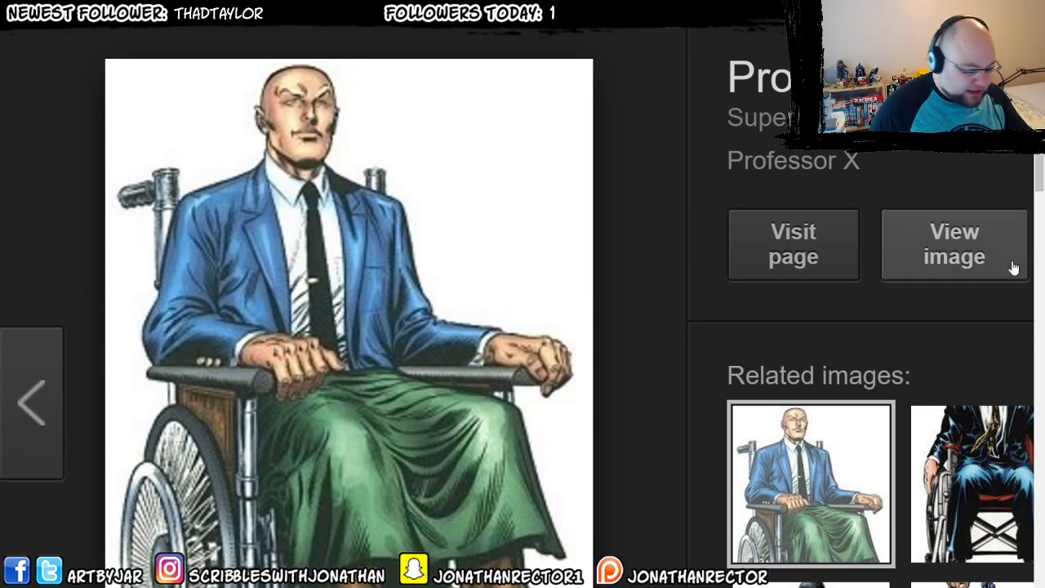
{"action": "scroll", "coordinate": [831, 451], "scroll_direction": "down", "scroll_amount": 4, "text": "ctrl"}
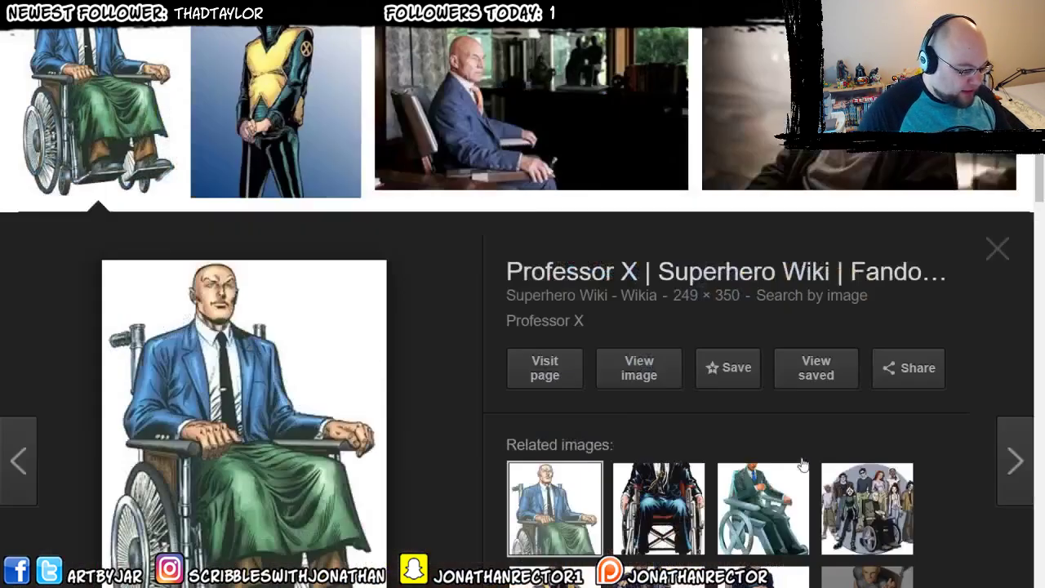
{"action": "scroll", "coordinate": [802, 463], "scroll_direction": "down", "scroll_amount": 1, "text": "ctrl"}
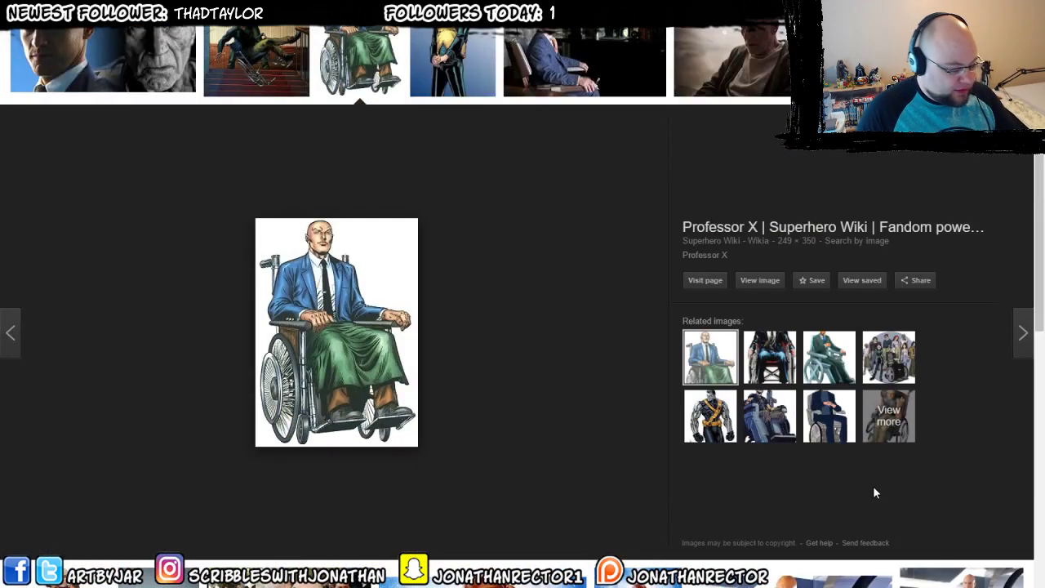
View the yellow-costume Professor X image and the painted close-up of him touching his temple, and return to the coloured comic page.
{"action": "left_click", "coordinate": [426, 61]}
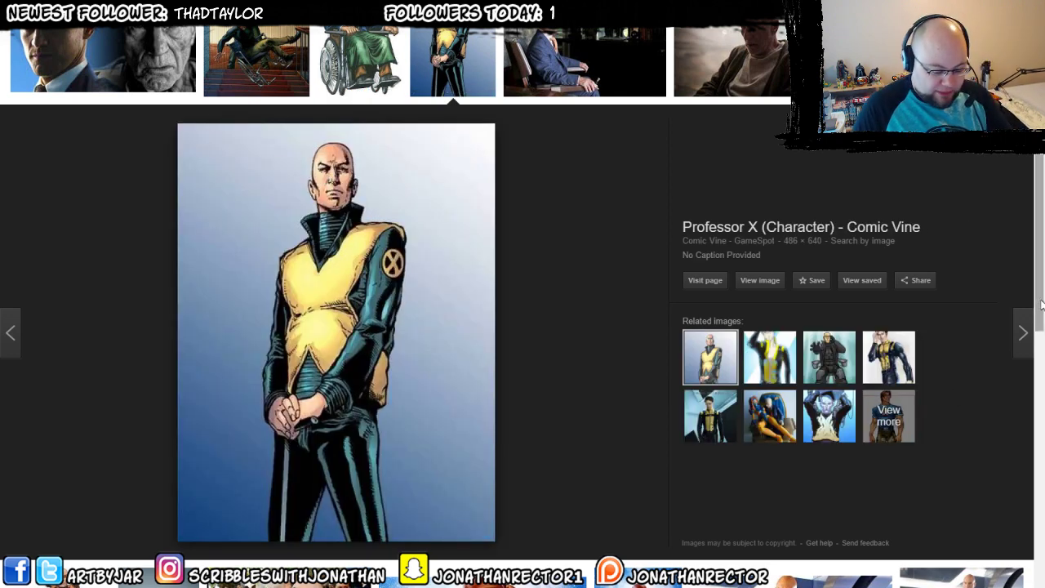
{"action": "left_click_drag", "start_coordinate": [1041, 307], "coordinate": [1039, 237]}
{"action": "left_click", "coordinate": [626, 139]}
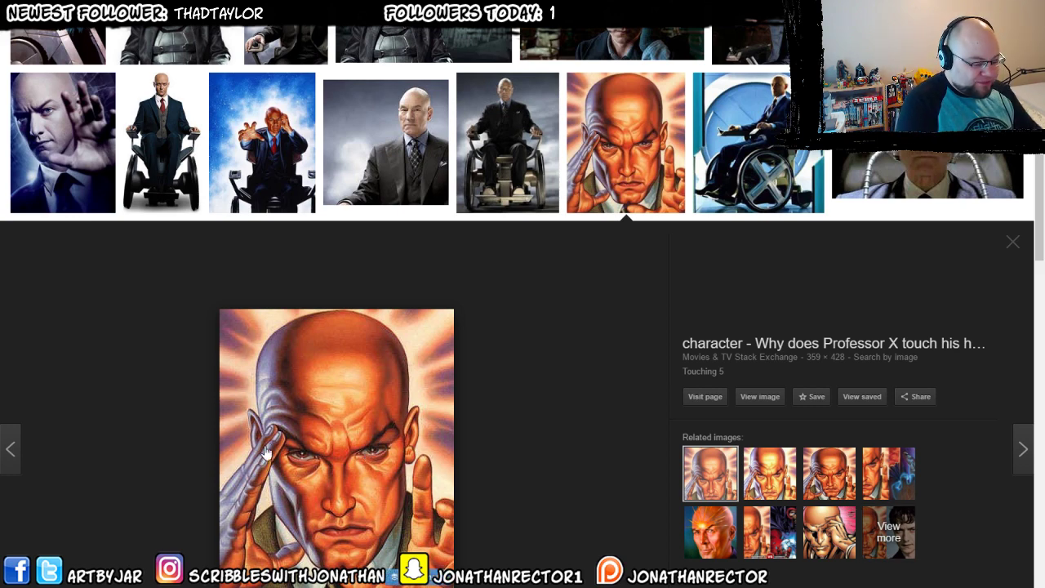
{"action": "key", "text": "alt+Tab"}
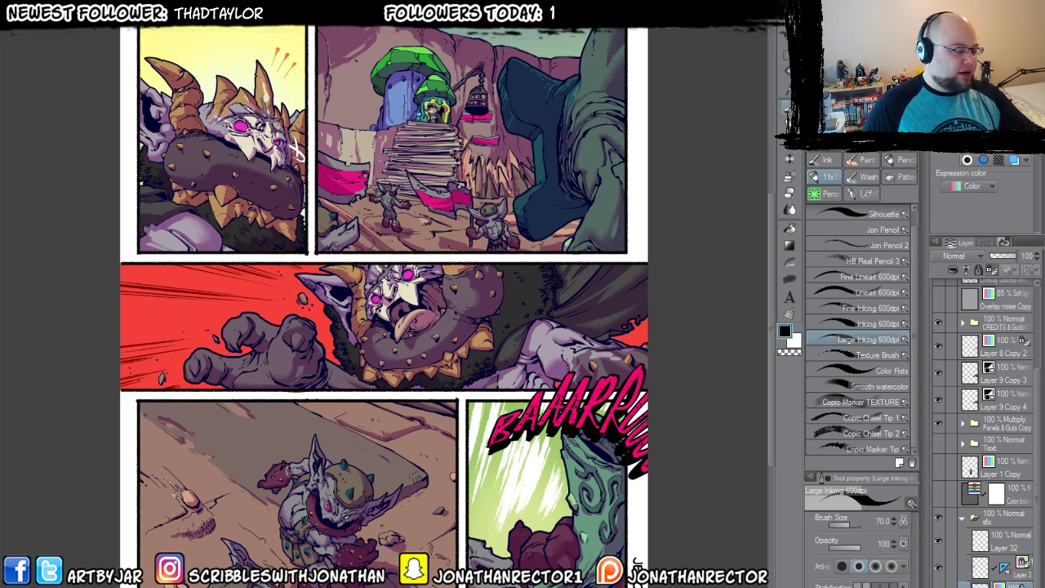
Examine the horned creature on the coloured page up close, and compare it with the upper panels of the inked page.
{"action": "left_click_drag", "start_coordinate": [345, 413], "coordinate": [388, 409]}
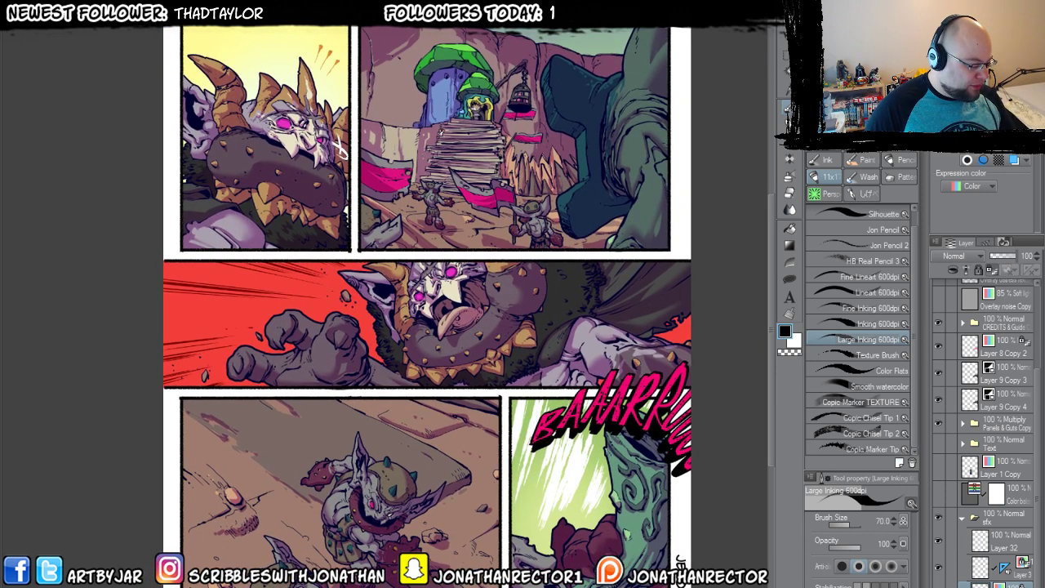
{"action": "scroll", "coordinate": [364, 295], "scroll_direction": "up", "scroll_amount": 4}
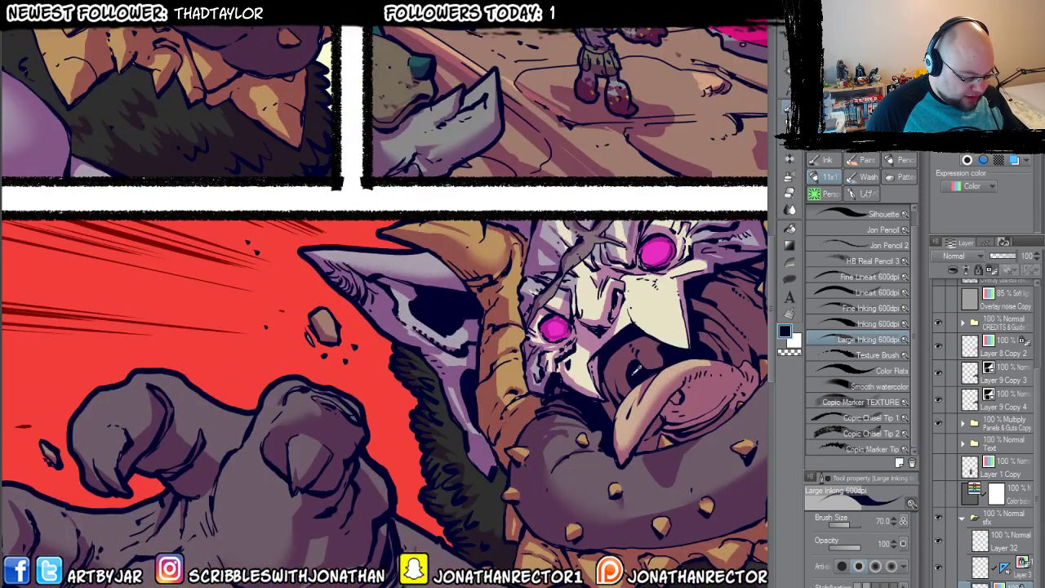
{"action": "key", "text": "ctrl+Tab"}
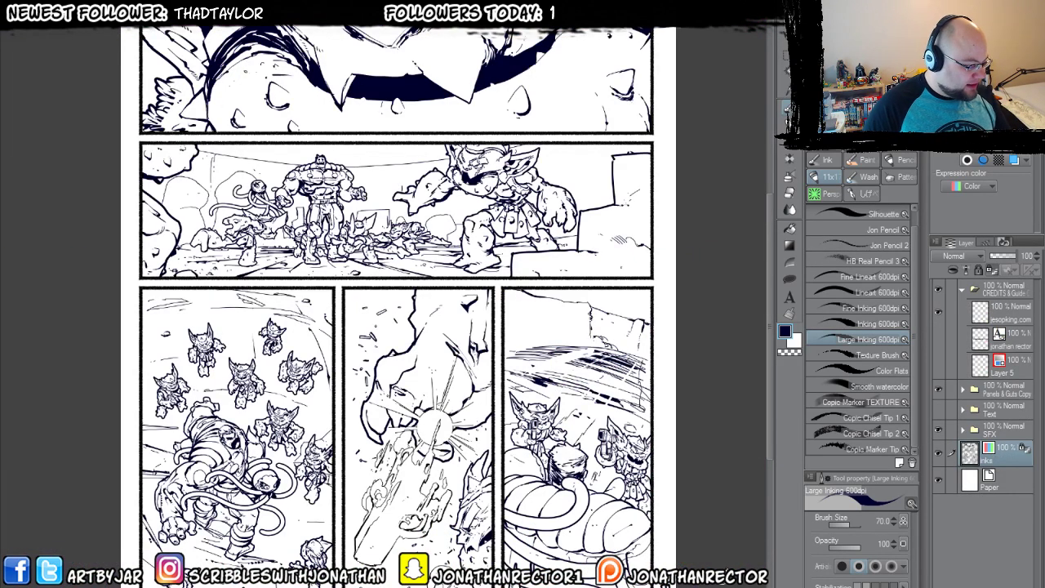
{"action": "left_click_drag", "start_coordinate": [330, 333], "coordinate": [348, 377]}
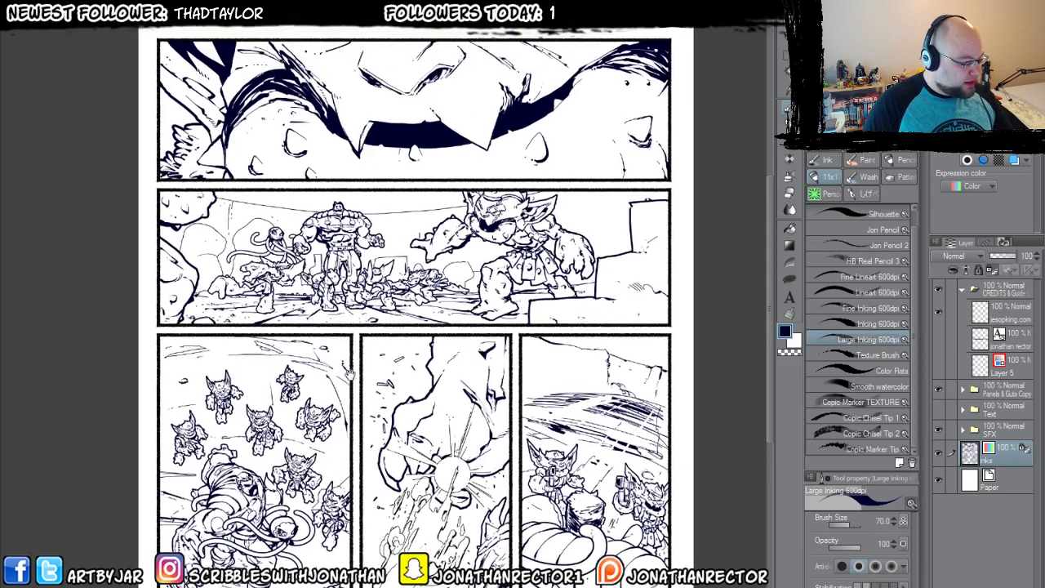
{"action": "scroll", "coordinate": [348, 372], "scroll_direction": "up", "scroll_amount": 4}
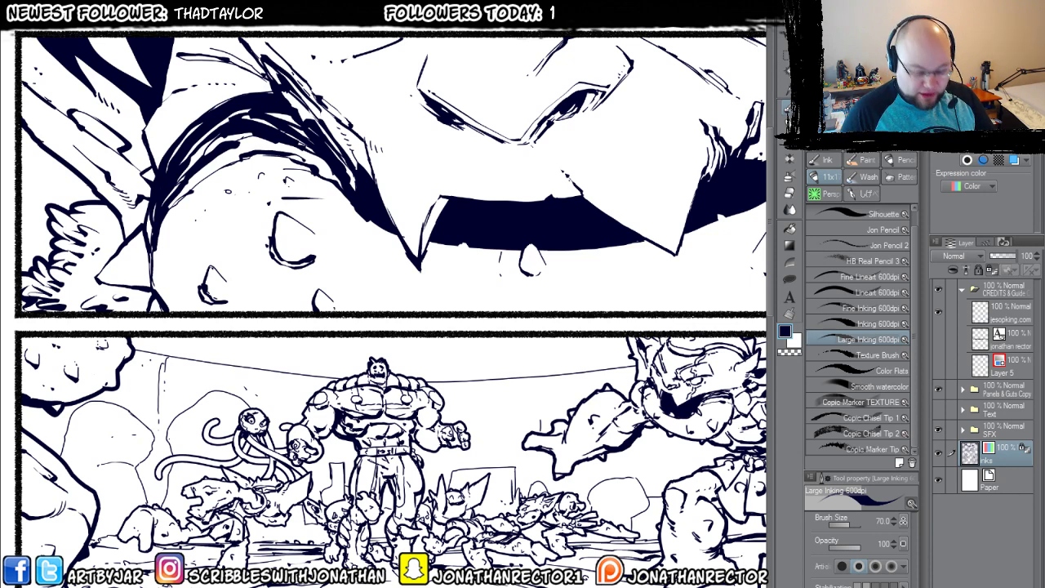
Create five nested-free layer folders above the inks layer, one for each panel of the page.
{"action": "key", "text": "ctrl+g"}
{"action": "key", "text": "ctrl+g"}
{"action": "key", "text": "ctrl+g"}
{"action": "key", "text": "ctrl+g"}
{"action": "key", "text": "ctrl+g"}
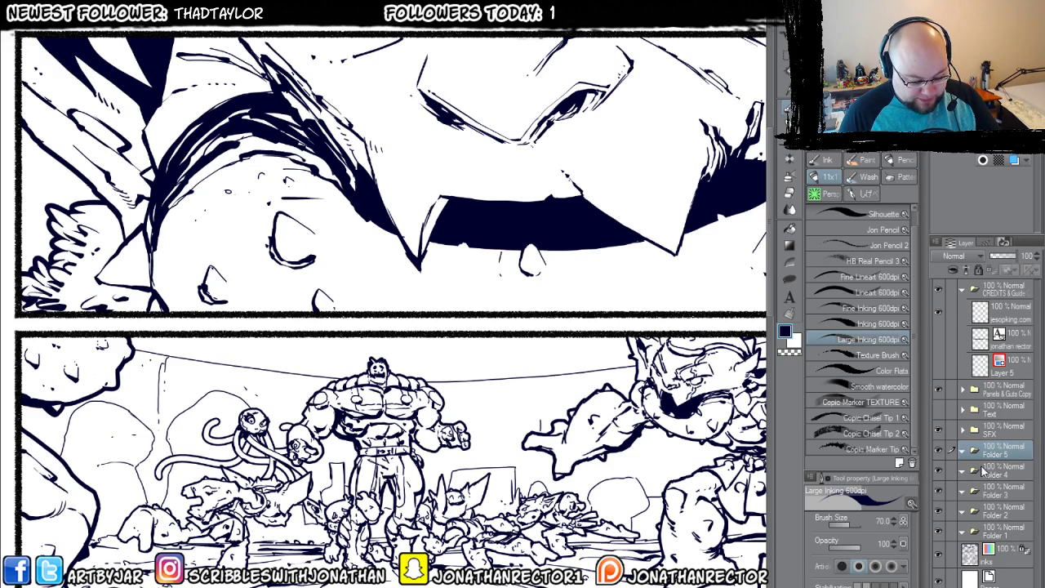
Rename the upper three new folders p1, p2 and p3 in descending order.
{"action": "double_click", "coordinate": [991, 453]}
{"action": "type", "text": "p1"}
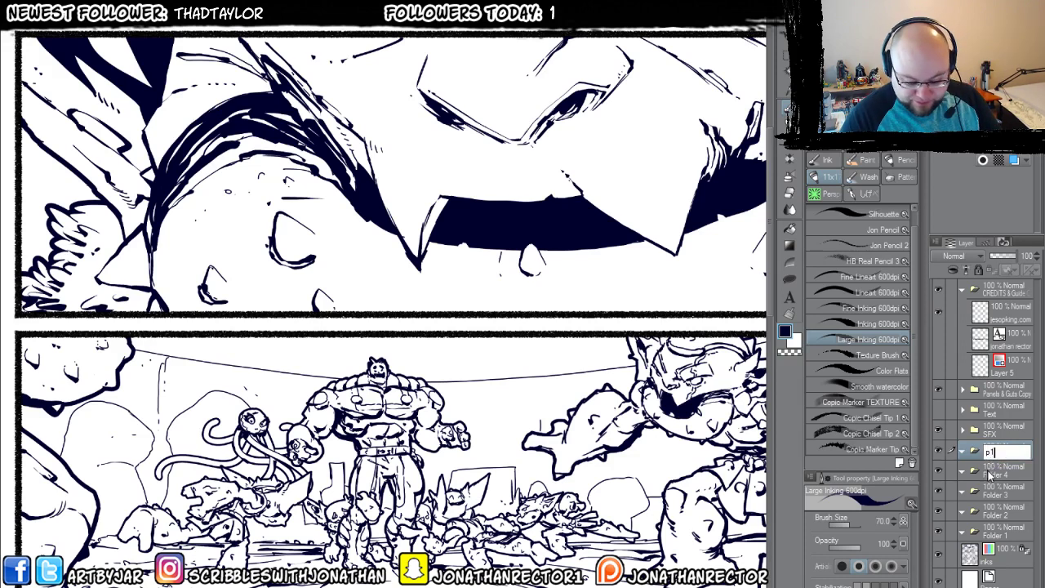
{"action": "key", "text": "Return"}
{"action": "double_click", "coordinate": [991, 474]}
{"action": "type", "text": "p2"}
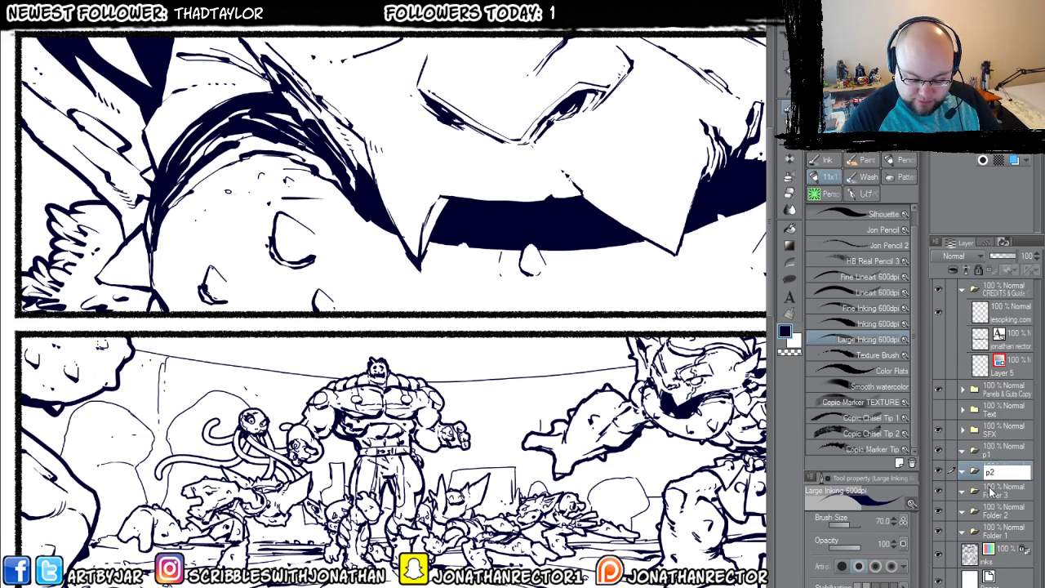
{"action": "key", "text": "Return"}
{"action": "left_click", "coordinate": [991, 495]}
{"action": "double_click", "coordinate": [991, 497]}
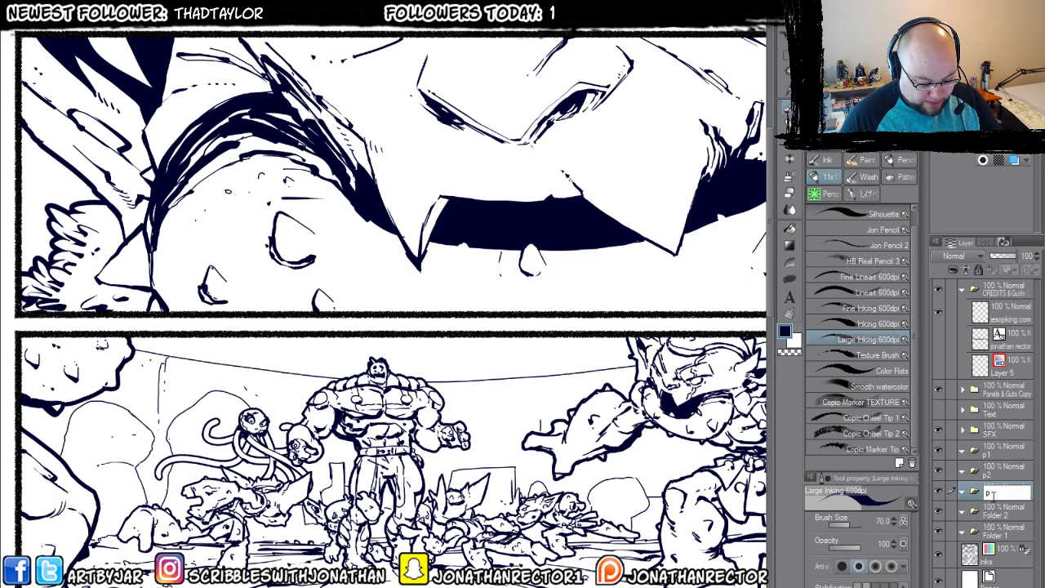
{"action": "type", "text": "p3"}
{"action": "key", "text": "Return"}
Rename the remaining two folders p4 and p5, and move the inks layer above the five panel folders.
{"action": "double_click", "coordinate": [995, 514]}
{"action": "type", "text": "p4"}
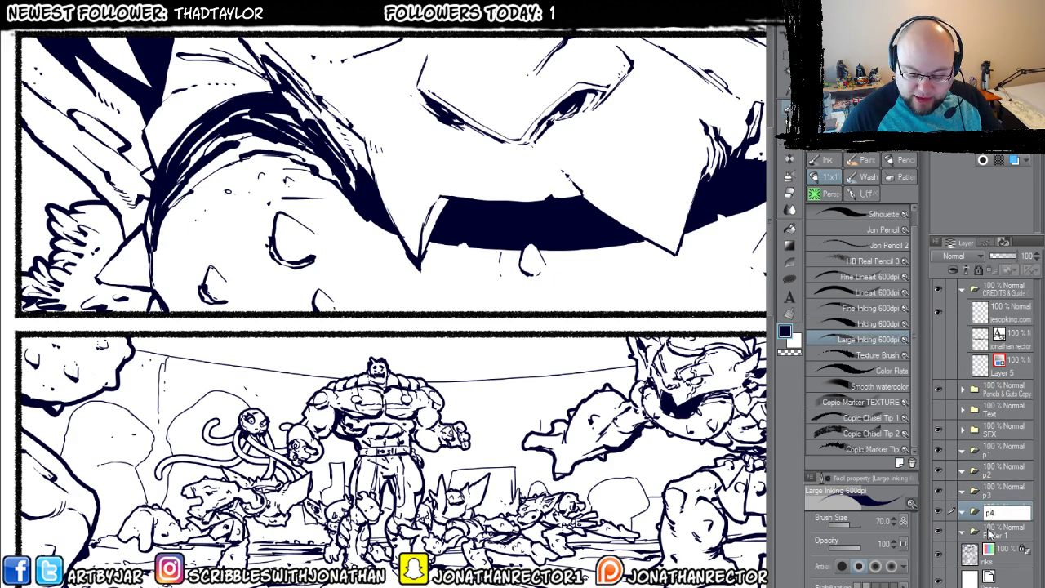
{"action": "key", "text": "Return"}
{"action": "double_click", "coordinate": [995, 533]}
{"action": "type", "text": "p5"}
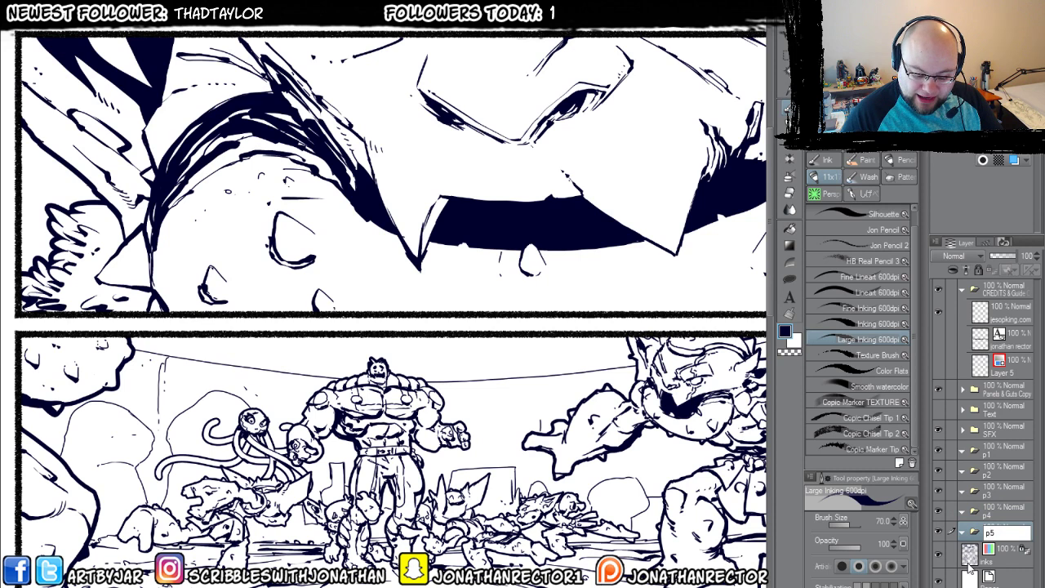
{"action": "key", "text": "Return"}
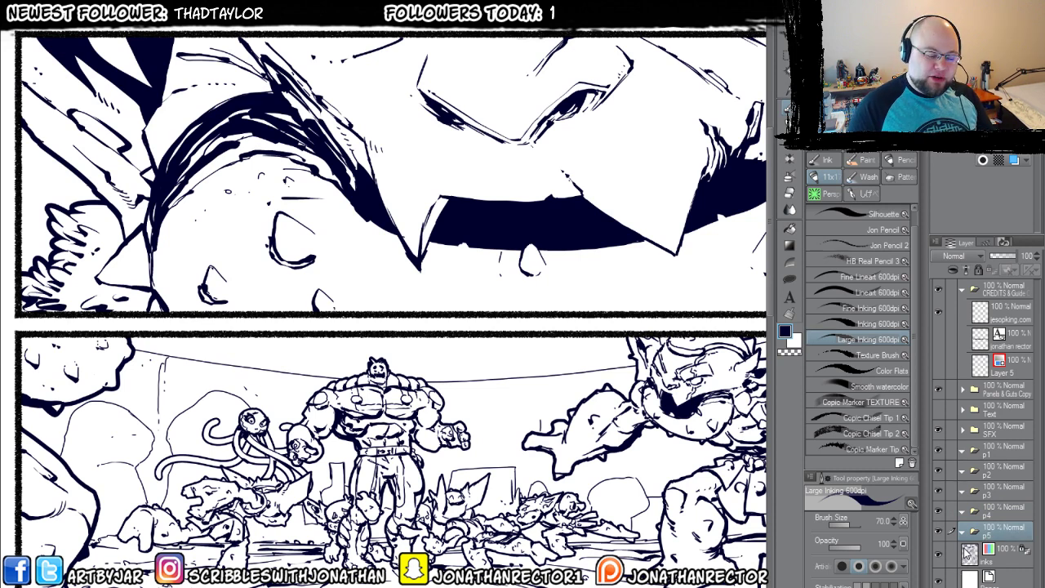
{"action": "left_click_drag", "start_coordinate": [1005, 557], "coordinate": [1007, 464]}
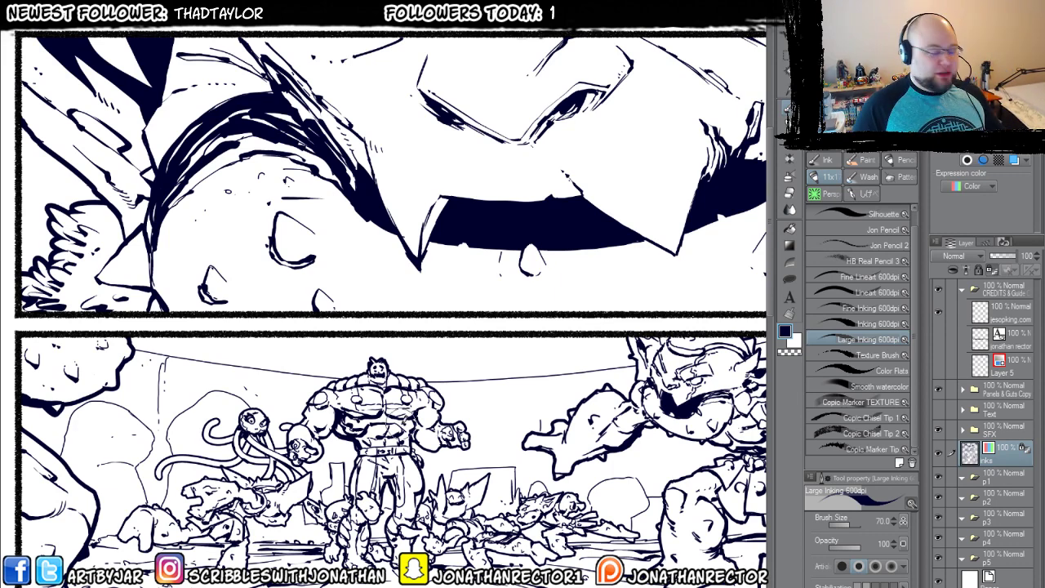
Sample the pale purple-grey skin colour from the creature's ear on the coloured page and return to the inked page.
{"action": "left_click_drag", "start_coordinate": [535, 445], "coordinate": [501, 539]}
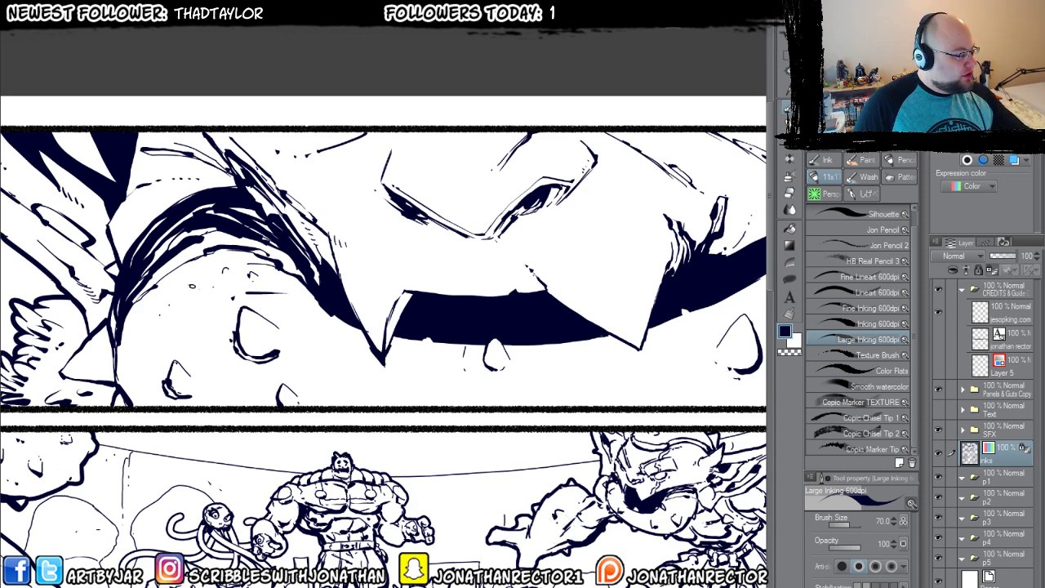
{"action": "key", "text": "ctrl+Tab"}
{"action": "mouse_move", "coordinate": [670, 470]}
{"action": "left_mouse_down"}
{"action": "mouse_move", "coordinate": [490, 405]}
{"action": "mouse_move", "coordinate": [514, 451]}
{"action": "left_mouse_up"}
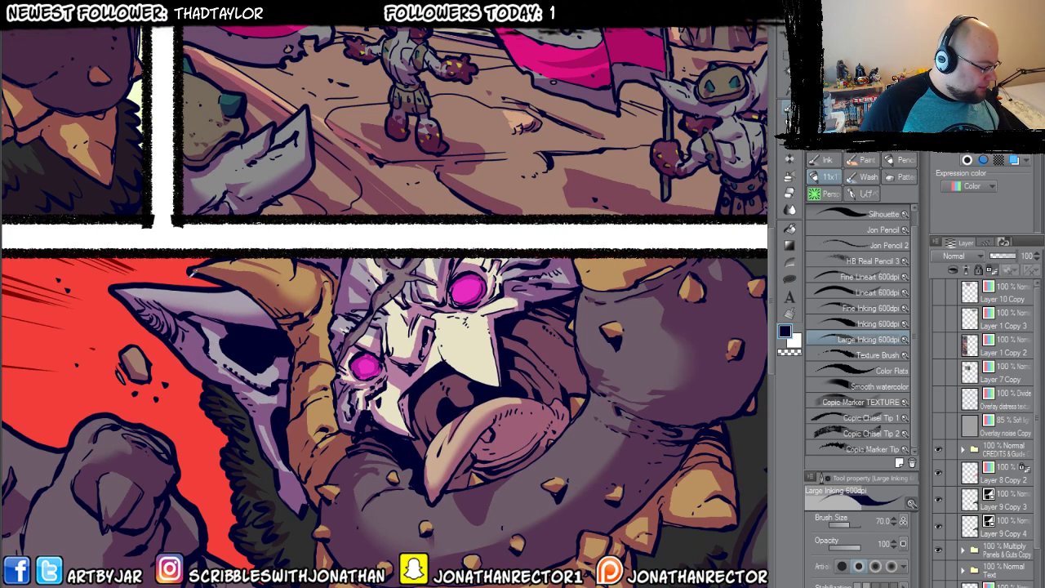
{"action": "left_click", "coordinate": [236, 289], "text": "alt"}
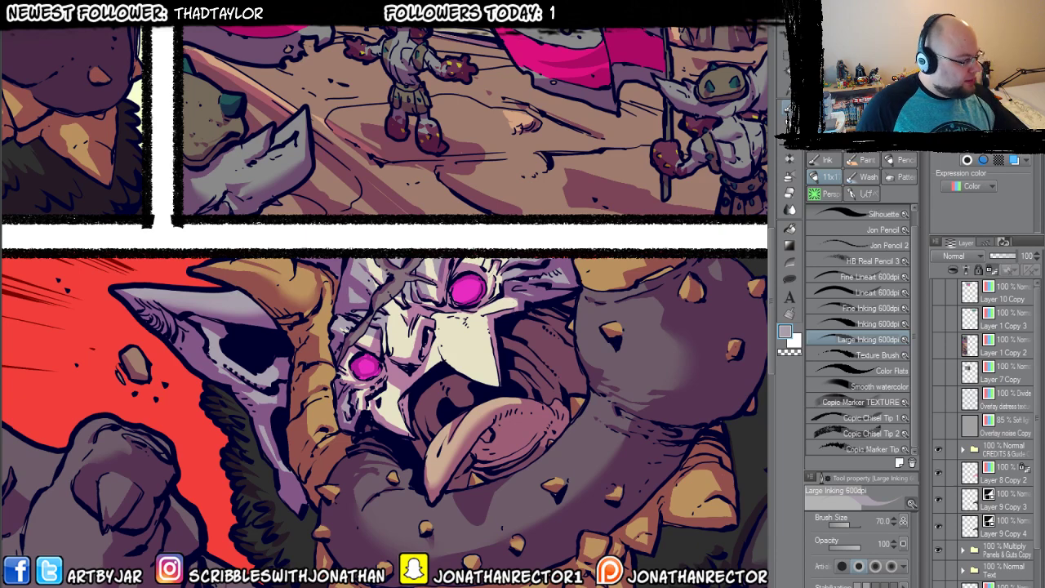
{"action": "key", "text": "ctrl+Tab"}
{"action": "key", "text": "ctrl+minus"}
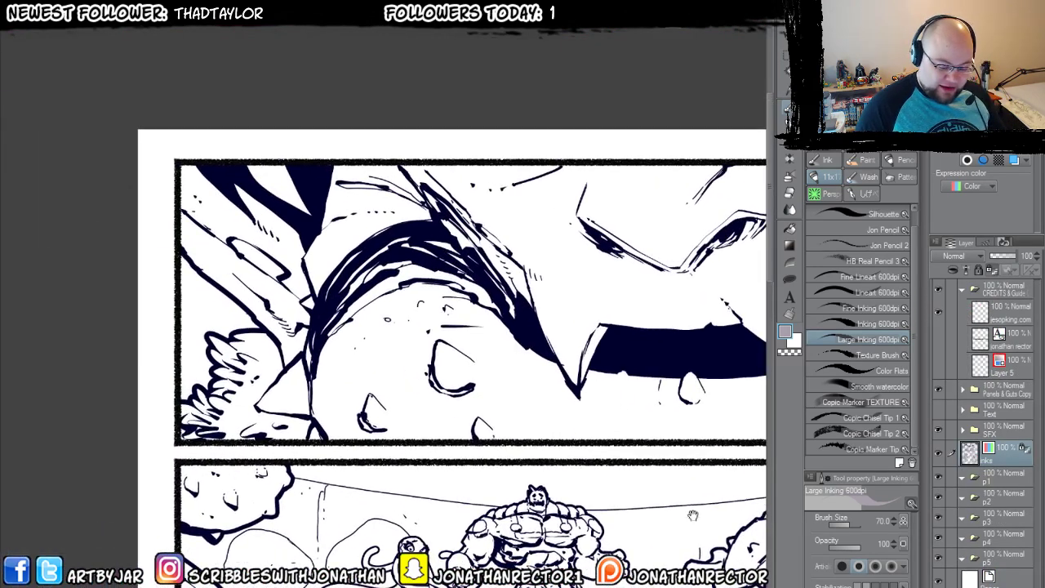
Add a new raster layer inside the p1 folder and set its expression color to Color.
{"action": "left_click", "coordinate": [997, 486]}
{"action": "key", "text": "ctrl+shift+n"}
{"action": "left_click_drag", "start_coordinate": [441, 434], "coordinate": [464, 435]}
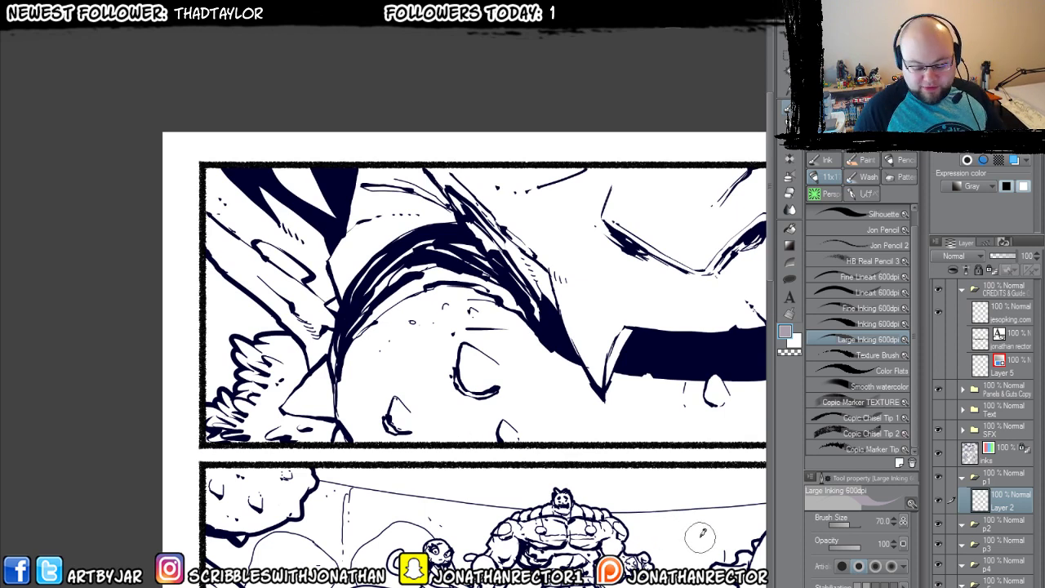
{"action": "left_click_drag", "start_coordinate": [635, 401], "coordinate": [561, 435]}
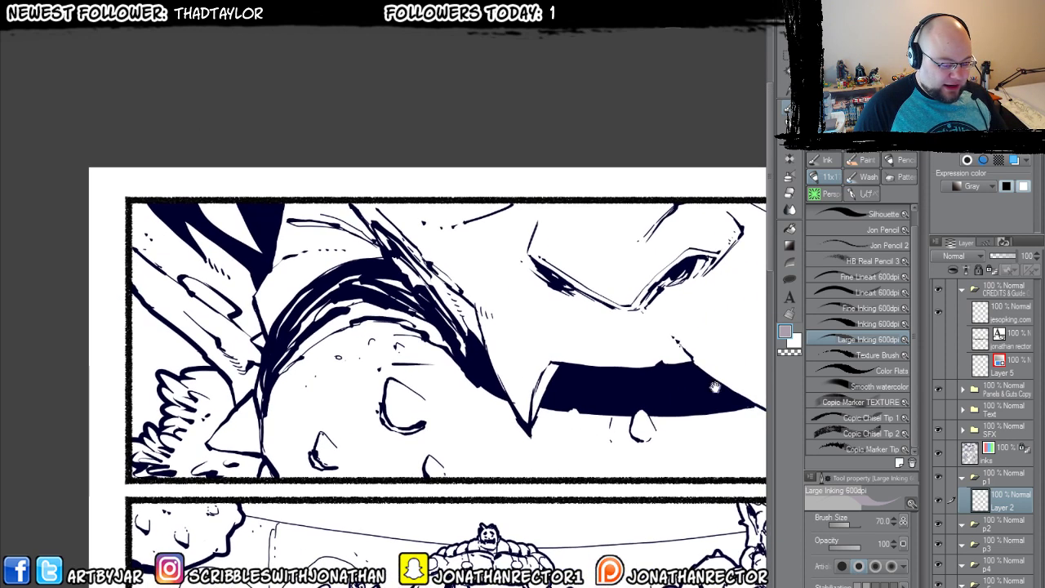
{"action": "left_click", "coordinate": [971, 187]}
{"action": "left_click", "coordinate": [953, 201]}
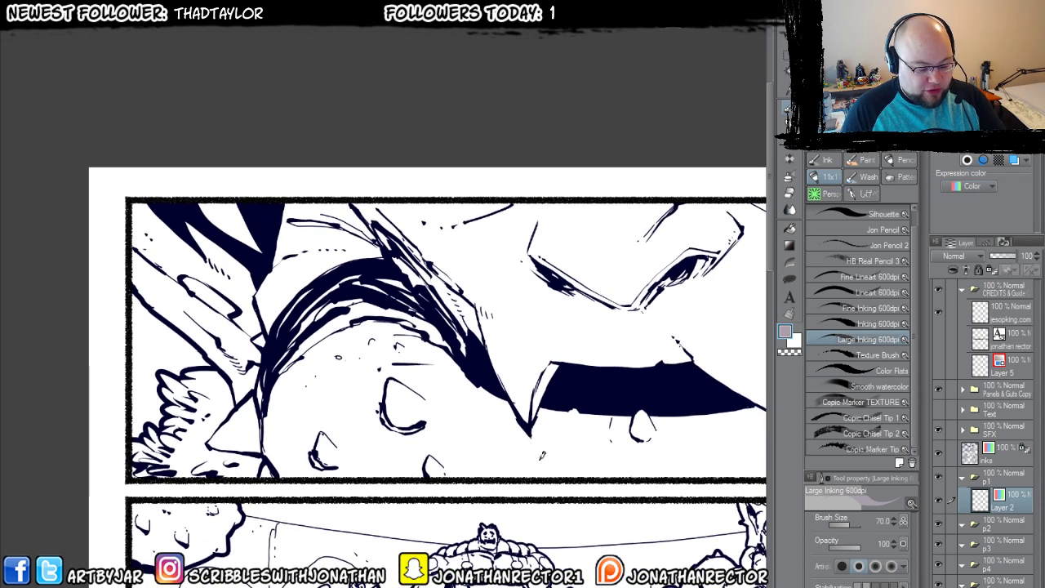
Fill the creature's ear and the shaggy shape beneath it in the first panel with the pale purple-grey skin colour.
{"action": "left_click_drag", "start_coordinate": [415, 461], "coordinate": [409, 464]}
{"action": "scroll", "coordinate": [410, 464], "scroll_direction": "down", "scroll_amount": 1}
{"action": "left_click", "coordinate": [790, 230]}
{"action": "left_click_drag", "start_coordinate": [234, 339], "coordinate": [254, 308]}
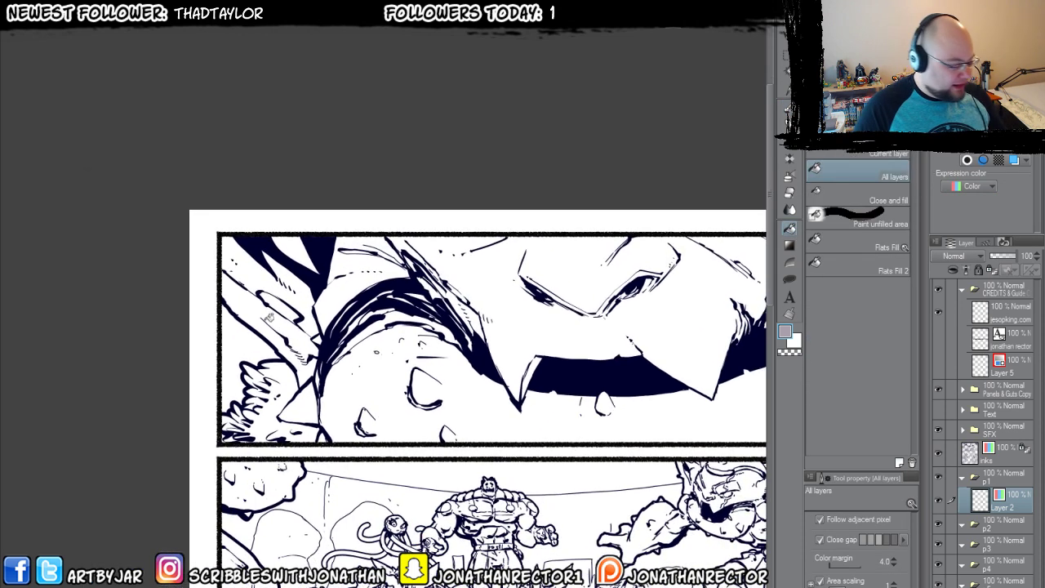
{"action": "left_click", "coordinate": [266, 311]}
{"action": "left_click", "coordinate": [263, 274]}
{"action": "left_click", "coordinate": [317, 271]}
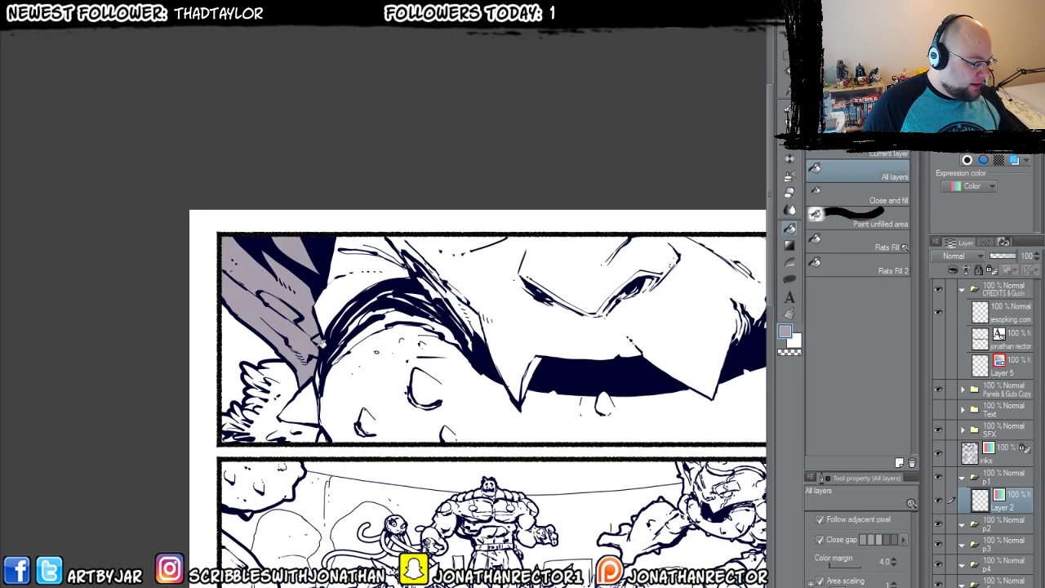
{"action": "left_click", "coordinate": [305, 404]}
{"action": "left_click", "coordinate": [275, 397]}
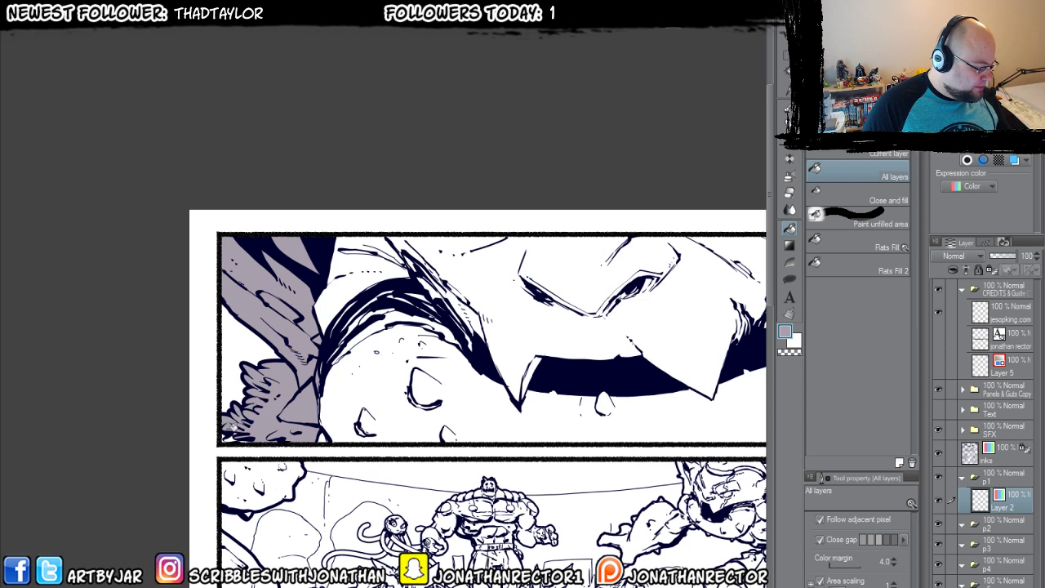
Fill the spiked arm, the shoulder band and the creature's face in the first panel with the same pale purple-grey.
{"action": "left_click", "coordinate": [325, 433]}
{"action": "left_click", "coordinate": [360, 318]}
{"action": "left_click", "coordinate": [363, 302]}
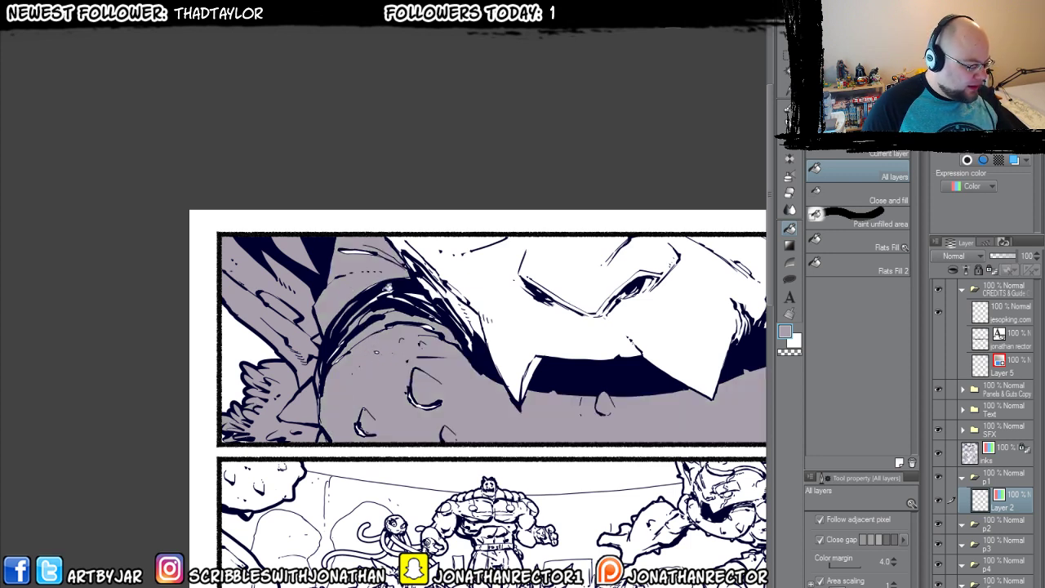
{"action": "left_click", "coordinate": [384, 289]}
{"action": "left_click", "coordinate": [416, 265]}
{"action": "left_click", "coordinate": [555, 298]}
{"action": "left_click", "coordinate": [532, 376]}
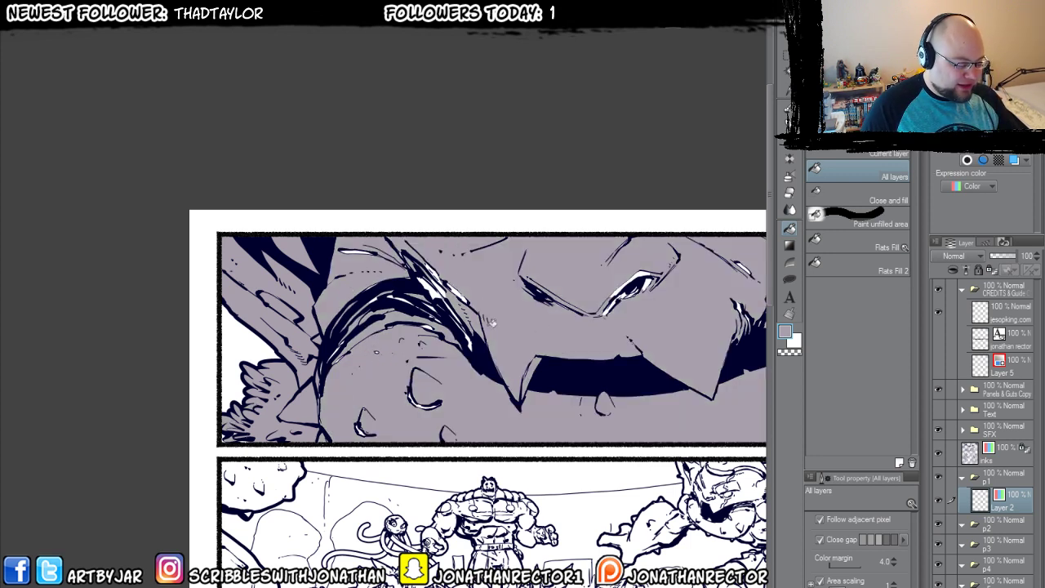
Fill the small white gaps beside the face, around the eye lines and along the brow with the skin colour.
{"action": "left_click", "coordinate": [435, 272]}
{"action": "left_click", "coordinate": [441, 302]}
{"action": "left_click_drag", "start_coordinate": [436, 289], "coordinate": [216, 283]}
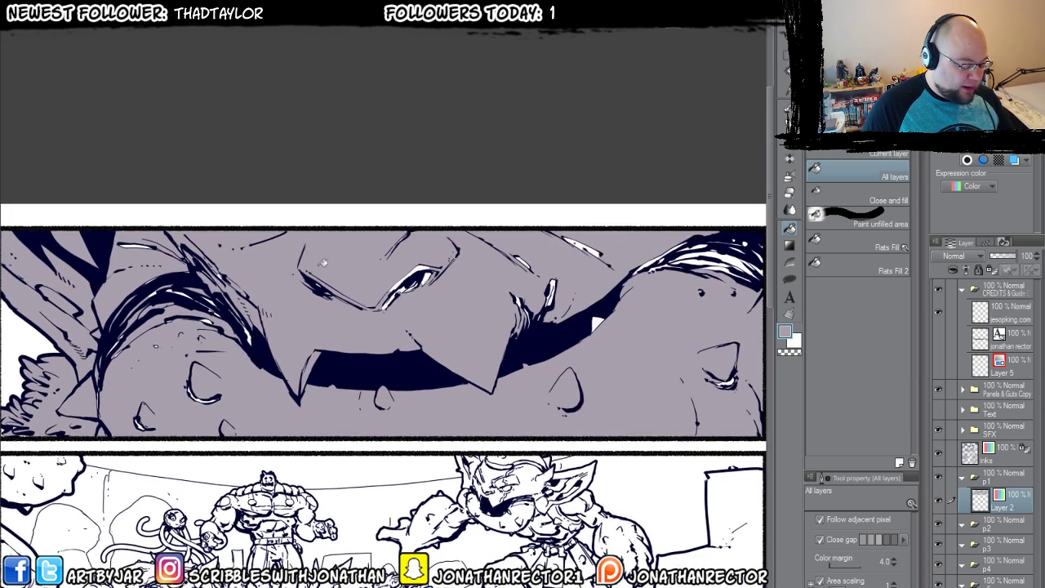
{"action": "left_click", "coordinate": [415, 272]}
{"action": "left_click", "coordinate": [423, 275]}
{"action": "left_click", "coordinate": [392, 287]}
{"action": "left_click", "coordinate": [522, 262]}
{"action": "left_click", "coordinate": [584, 249]}
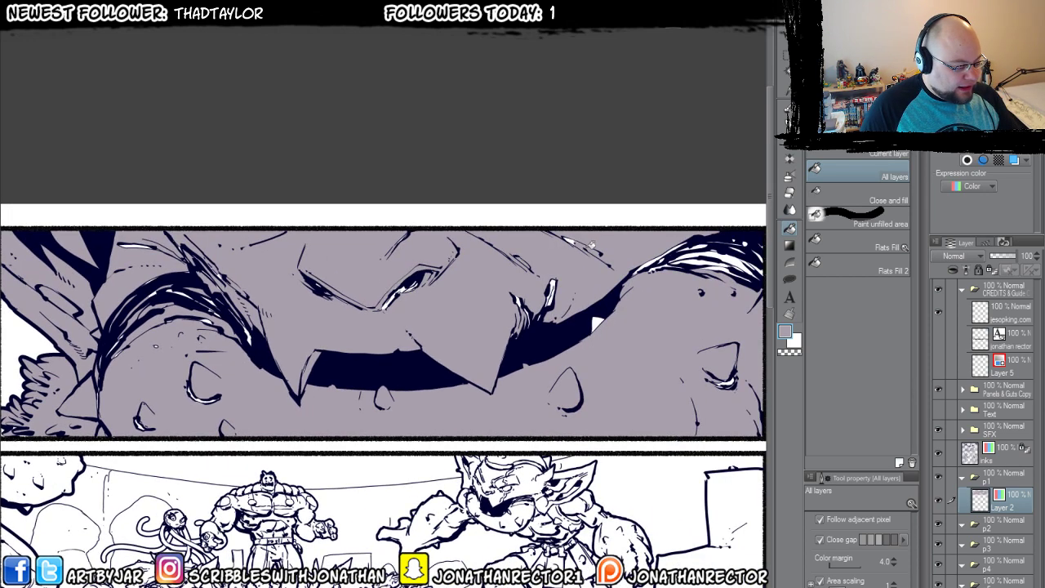
Fill the white gaps in the shading, spike and mouth edge of the arm at the panel's far end with pale purple-grey.
{"action": "left_click", "coordinate": [653, 258]}
{"action": "left_click", "coordinate": [711, 266]}
{"action": "left_click", "coordinate": [700, 271]}
{"action": "left_click", "coordinate": [726, 379]}
{"action": "left_click", "coordinate": [597, 324]}
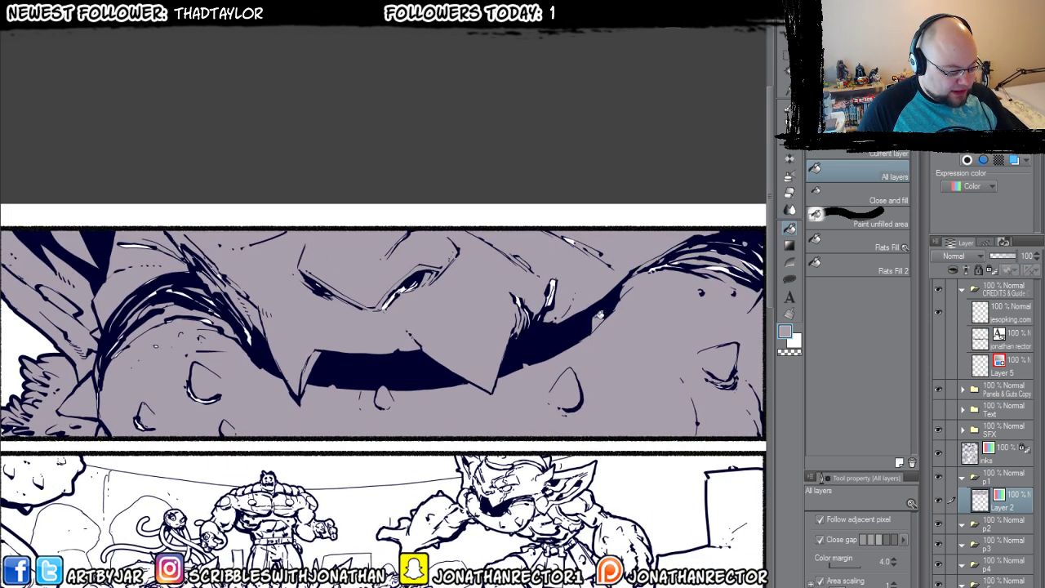
Select most of the first panel with a rectangle marquee and fill its leftover white specks with the skin colour.
{"action": "left_click", "coordinate": [787, 282]}
{"action": "left_click_drag", "start_coordinate": [716, 310], "coordinate": [686, 307]}
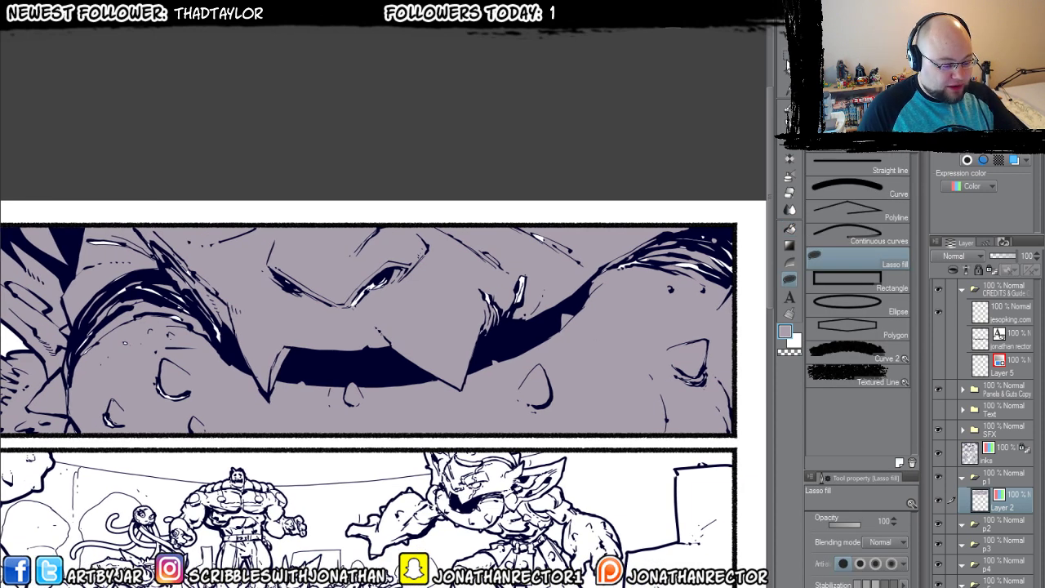
{"action": "key", "text": "m"}
{"action": "left_click_drag", "start_coordinate": [734, 434], "coordinate": [78, 228]}
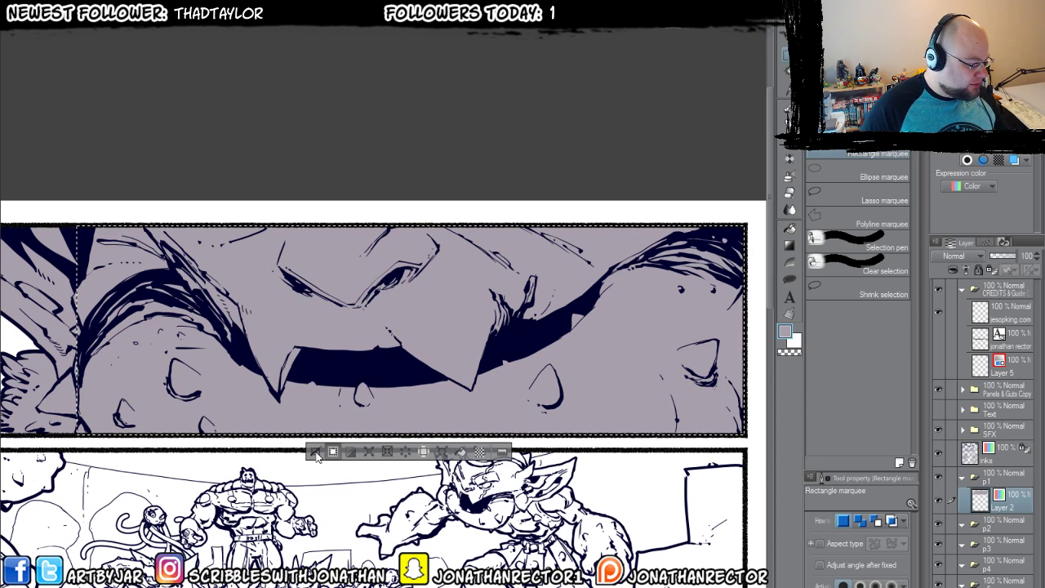
Clear the selection and lasso-fill the remaining gaps around the ear and arm with the pale purple-grey.
{"action": "left_click_drag", "start_coordinate": [412, 250], "coordinate": [777, 276]}
{"action": "left_click", "coordinate": [789, 278]}
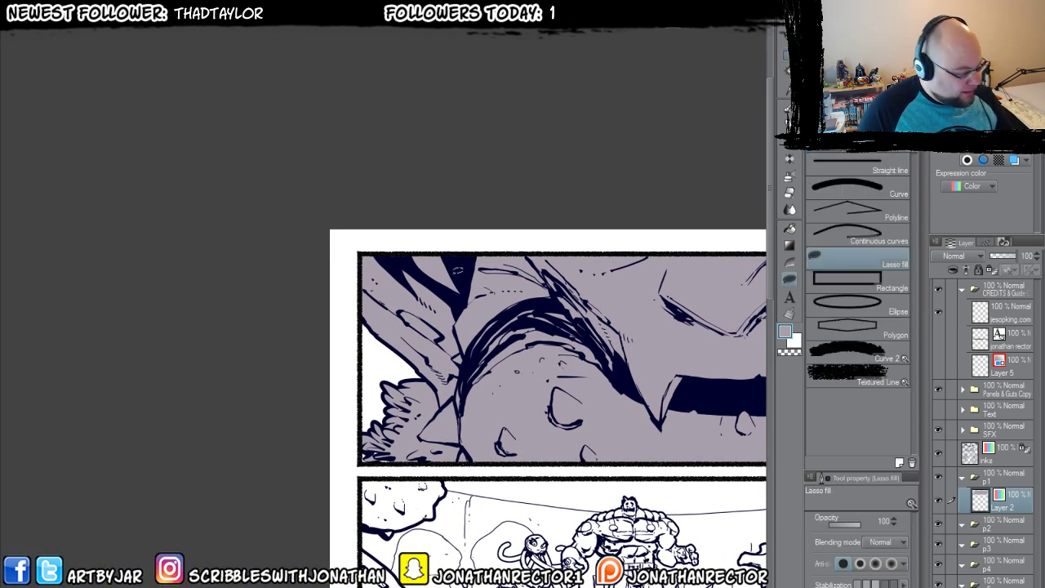
{"action": "mouse_move", "coordinate": [478, 274]}
{"action": "left_mouse_down"}
{"action": "mouse_move", "coordinate": [423, 354]}
{"action": "mouse_move", "coordinate": [425, 399]}
{"action": "mouse_move", "coordinate": [392, 408]}
{"action": "mouse_move", "coordinate": [374, 439]}
{"action": "mouse_move", "coordinate": [421, 461]}
{"action": "mouse_move", "coordinate": [496, 459]}
{"action": "mouse_move", "coordinate": [539, 397]}
{"action": "left_mouse_up"}
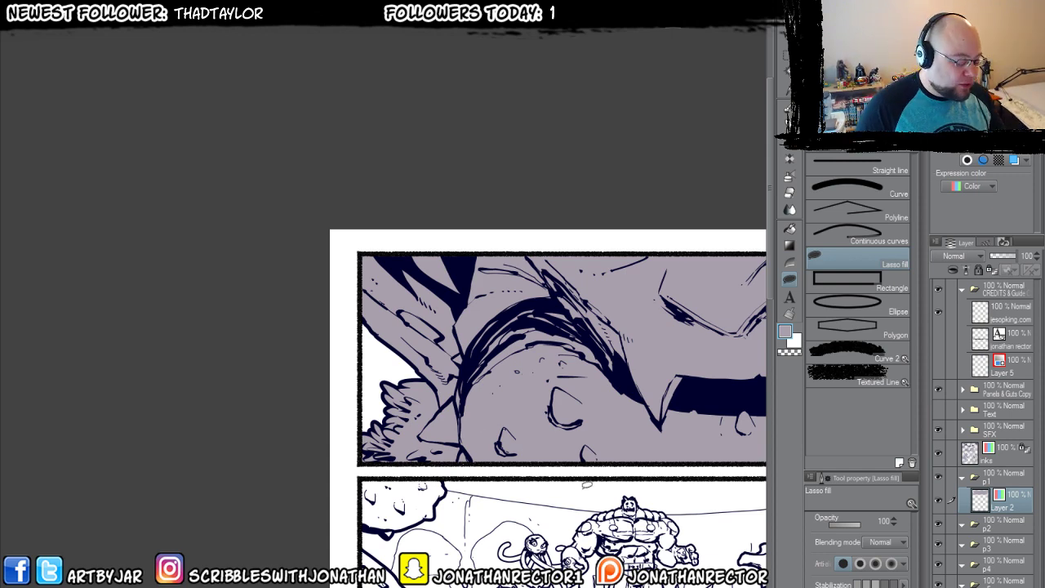
{"action": "left_click_drag", "start_coordinate": [586, 484], "coordinate": [404, 463]}
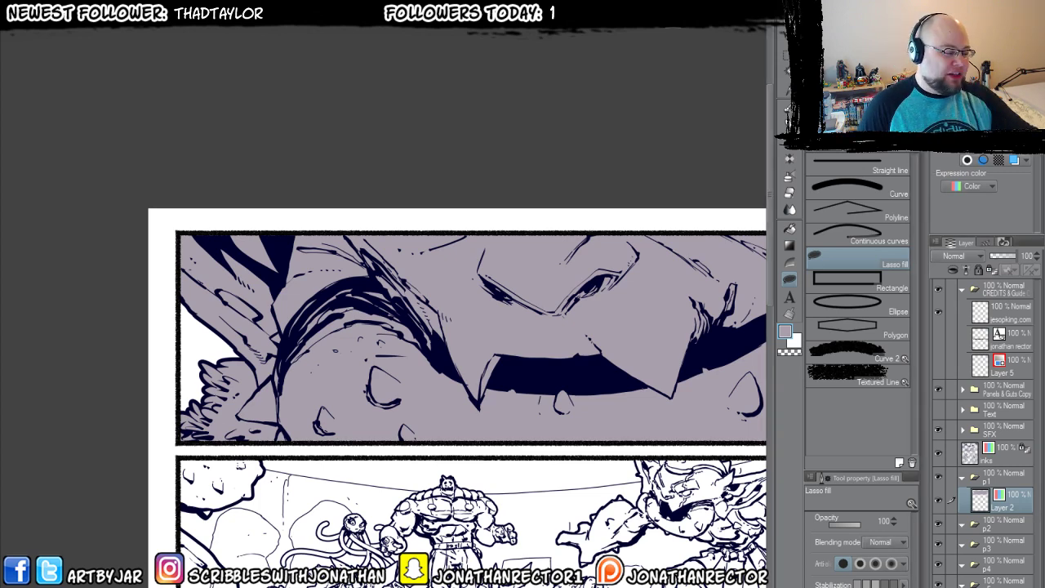
{"action": "left_click_drag", "start_coordinate": [371, 382], "coordinate": [336, 319]}
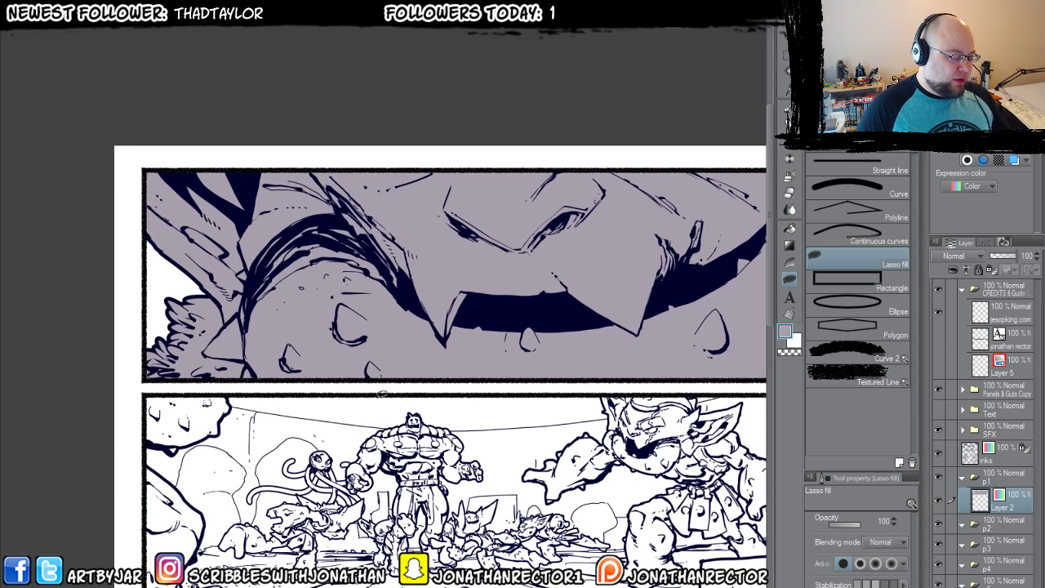
{"action": "left_click_drag", "start_coordinate": [384, 394], "coordinate": [312, 221]}
{"action": "scroll", "coordinate": [419, 327], "scroll_direction": "down", "scroll_amount": 2}
{"action": "scroll", "coordinate": [418, 327], "scroll_direction": "up", "scroll_amount": 8}
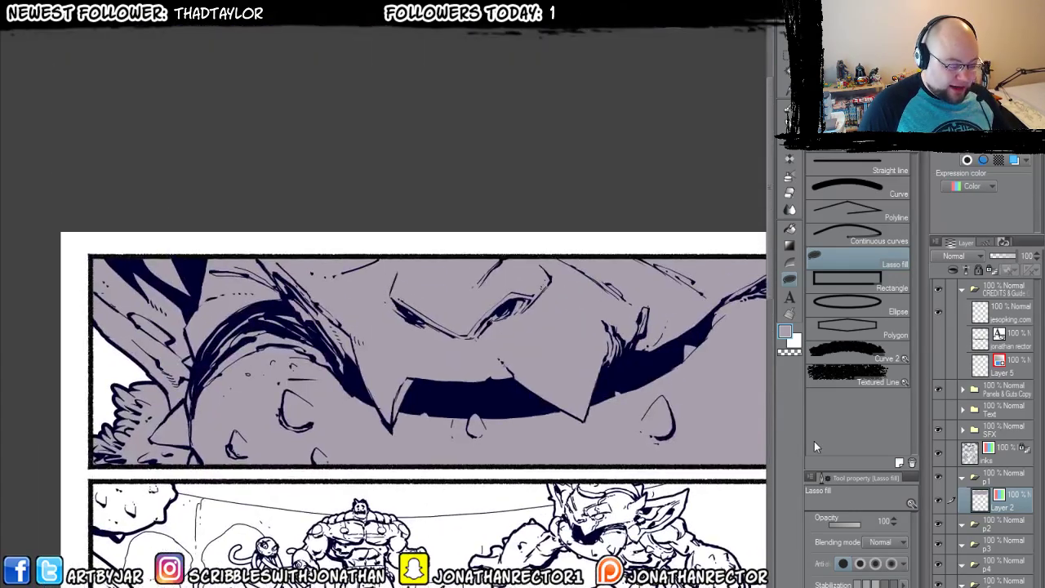
Add a new raster layer above the skin flats in p1, clip it to them and set its expression color to Color.
{"action": "key", "text": "ctrl+shift+n"}
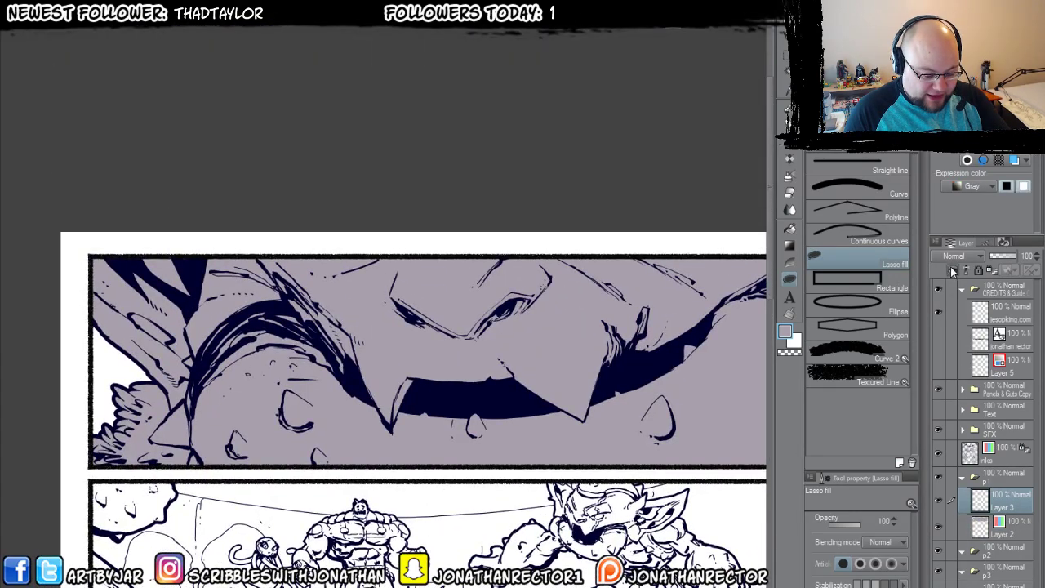
{"action": "left_click", "coordinate": [972, 186]}
{"action": "left_click", "coordinate": [967, 239]}
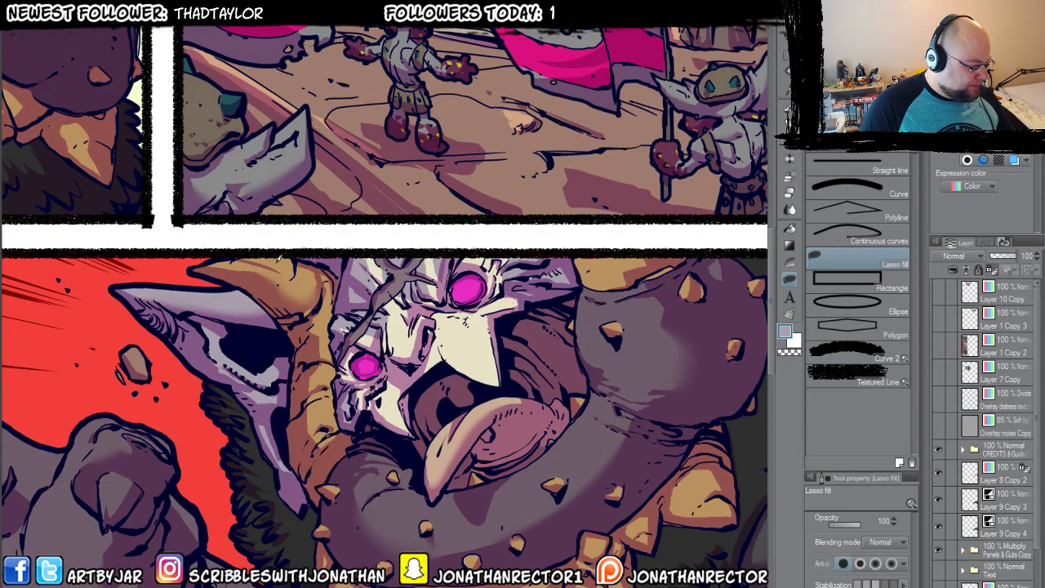
Sample the dark mauve arm colour from the coloured page and fill the spiked arm in the first panel with it.
{"action": "key", "text": "p"}
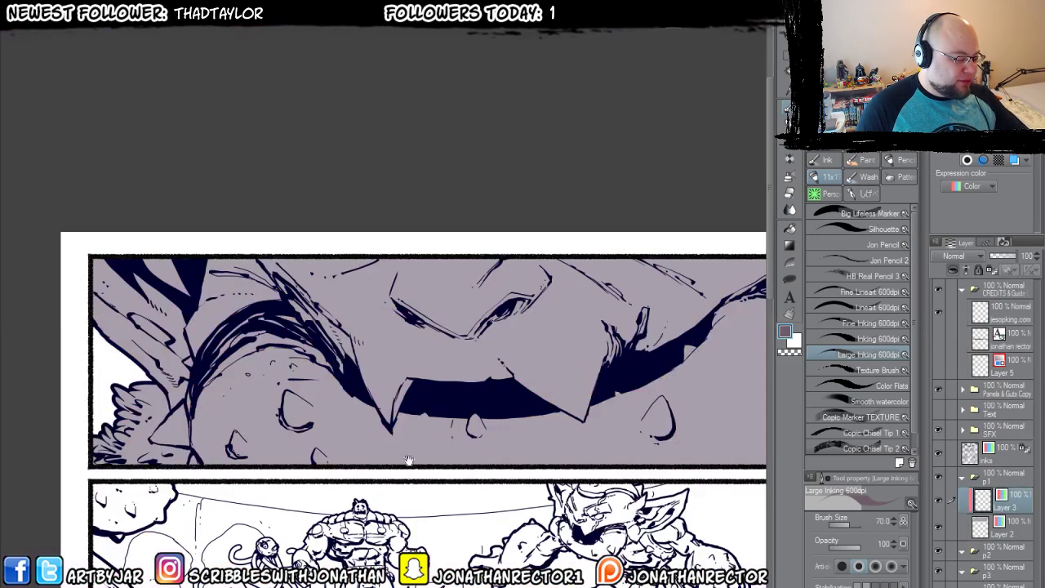
{"action": "left_click_drag", "start_coordinate": [409, 461], "coordinate": [414, 452]}
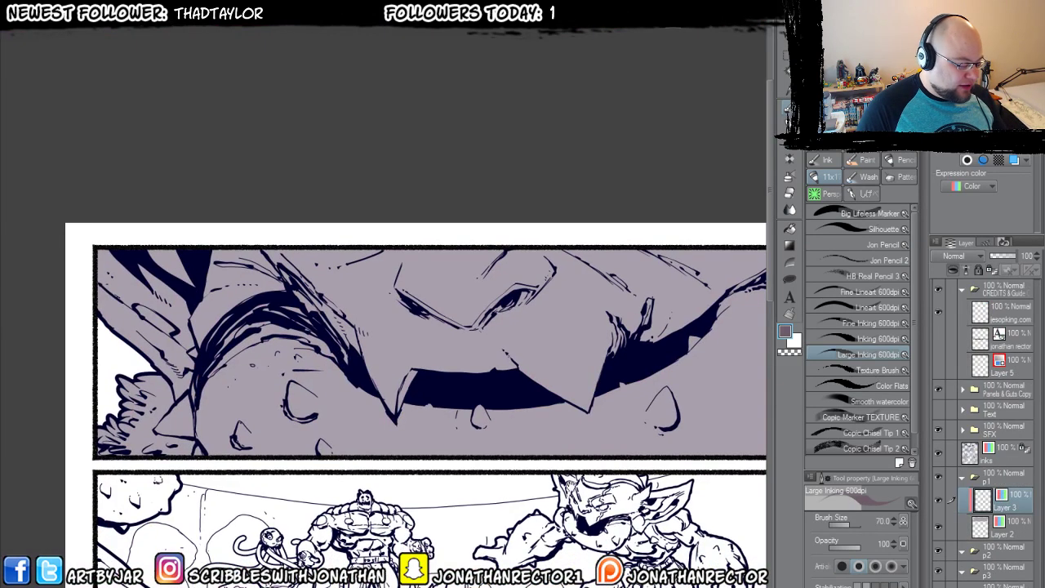
{"action": "key", "text": "g"}
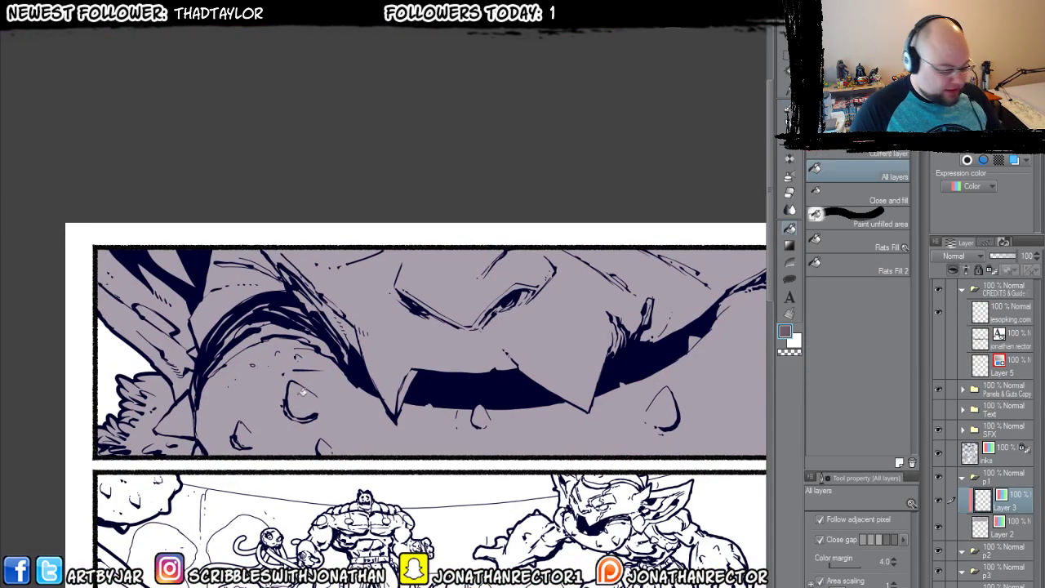
{"action": "left_click", "coordinate": [260, 359]}
{"action": "left_click", "coordinate": [274, 332]}
{"action": "left_click_drag", "start_coordinate": [244, 433], "coordinate": [334, 460]}
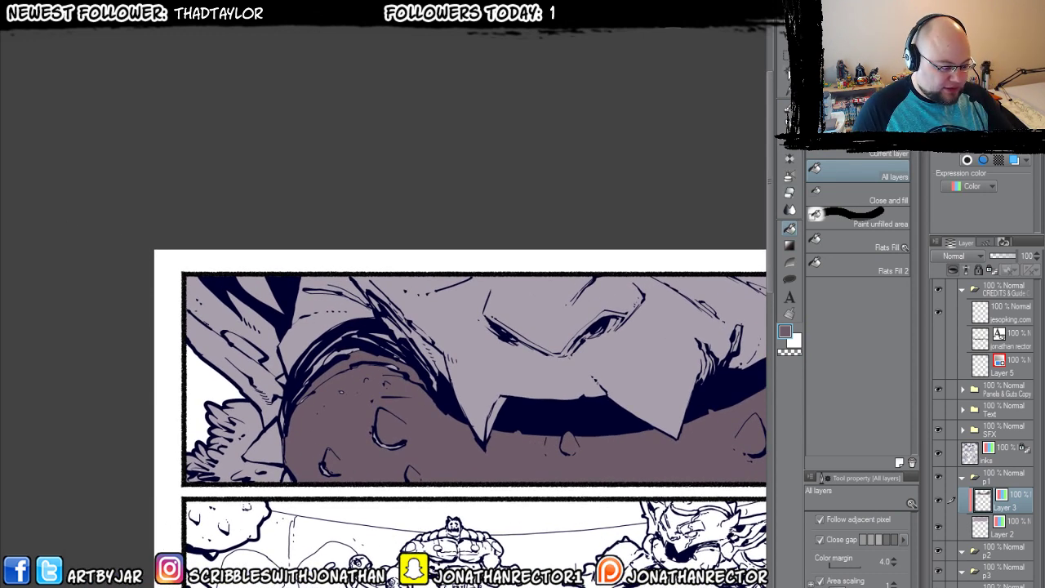
Lasso-fill the inked shading and missed areas along both ends of the spiked arm with the dark mauve.
{"action": "left_click", "coordinate": [790, 278]}
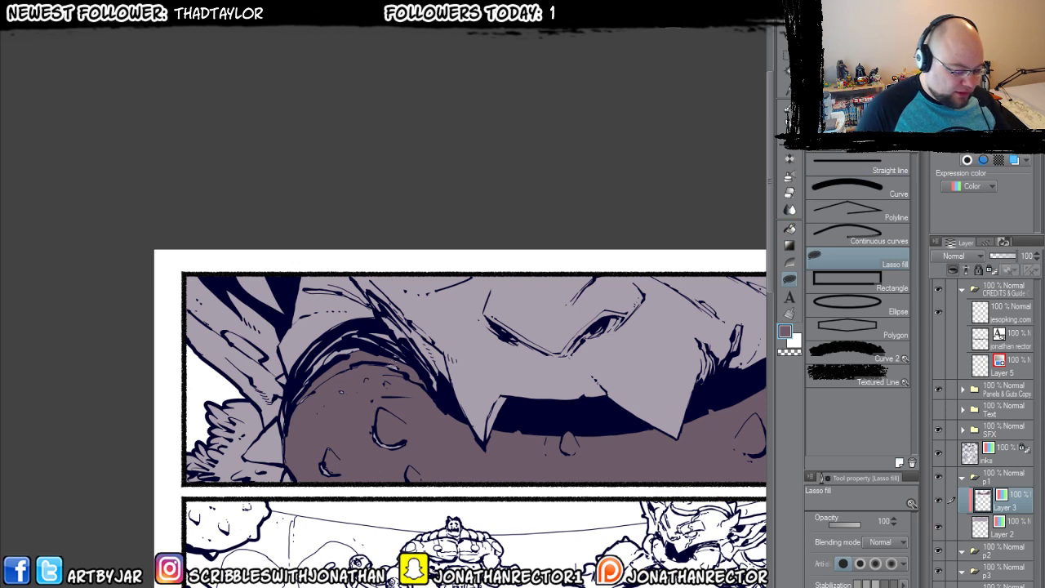
{"action": "mouse_move", "coordinate": [442, 397]}
{"action": "left_mouse_down"}
{"action": "mouse_move", "coordinate": [380, 321]}
{"action": "mouse_move", "coordinate": [354, 315]}
{"action": "mouse_move", "coordinate": [311, 339]}
{"action": "mouse_move", "coordinate": [282, 424]}
{"action": "left_mouse_up"}
{"action": "mouse_move", "coordinate": [296, 482]}
{"action": "left_mouse_down"}
{"action": "mouse_move", "coordinate": [425, 481]}
{"action": "mouse_move", "coordinate": [441, 456]}
{"action": "mouse_move", "coordinate": [442, 398]}
{"action": "left_mouse_up"}
{"action": "left_click_drag", "start_coordinate": [406, 432], "coordinate": [328, 418]}
{"action": "left_click_drag", "start_coordinate": [548, 426], "coordinate": [345, 422]}
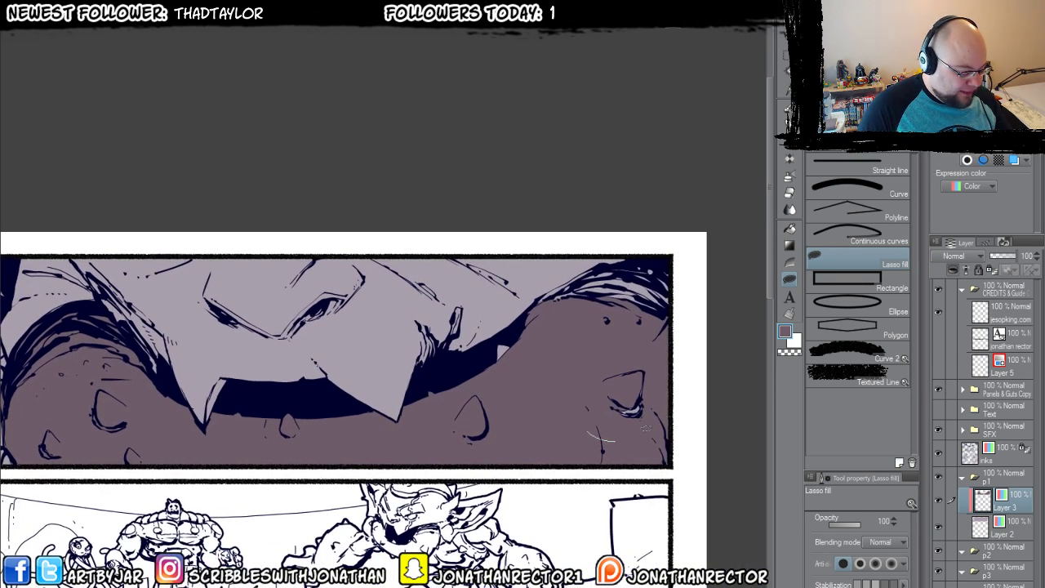
{"action": "left_click_drag", "start_coordinate": [614, 441], "coordinate": [654, 343]}
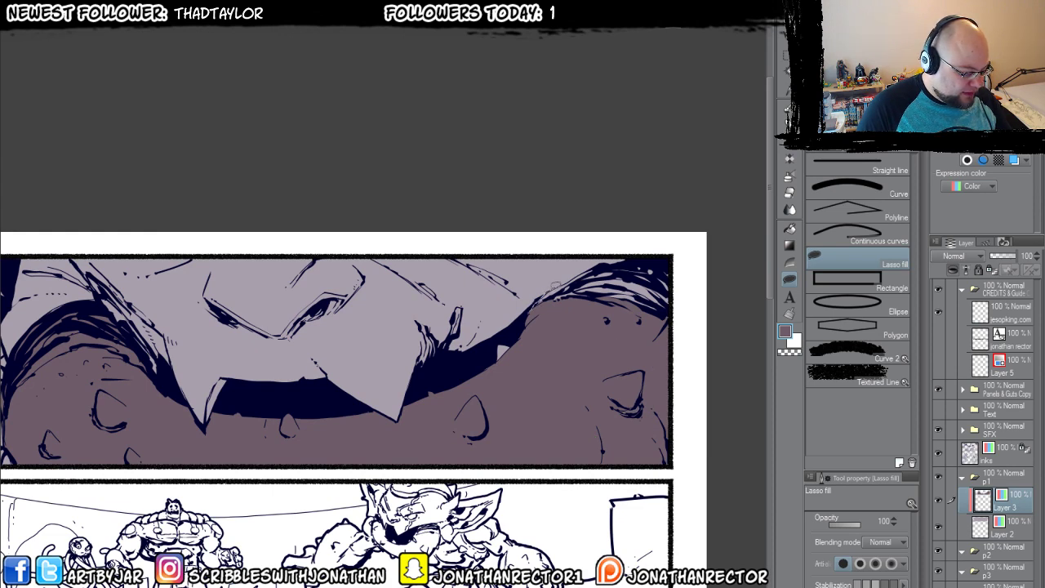
{"action": "mouse_move", "coordinate": [555, 286]}
{"action": "left_mouse_down"}
{"action": "mouse_move", "coordinate": [641, 256]}
{"action": "mouse_move", "coordinate": [671, 286]}
{"action": "mouse_move", "coordinate": [641, 363]}
{"action": "mouse_move", "coordinate": [572, 310]}
{"action": "left_mouse_up"}
{"action": "mouse_move", "coordinate": [386, 466]}
{"action": "left_mouse_down"}
{"action": "mouse_move", "coordinate": [403, 444]}
{"action": "mouse_move", "coordinate": [438, 441]}
{"action": "left_mouse_up"}
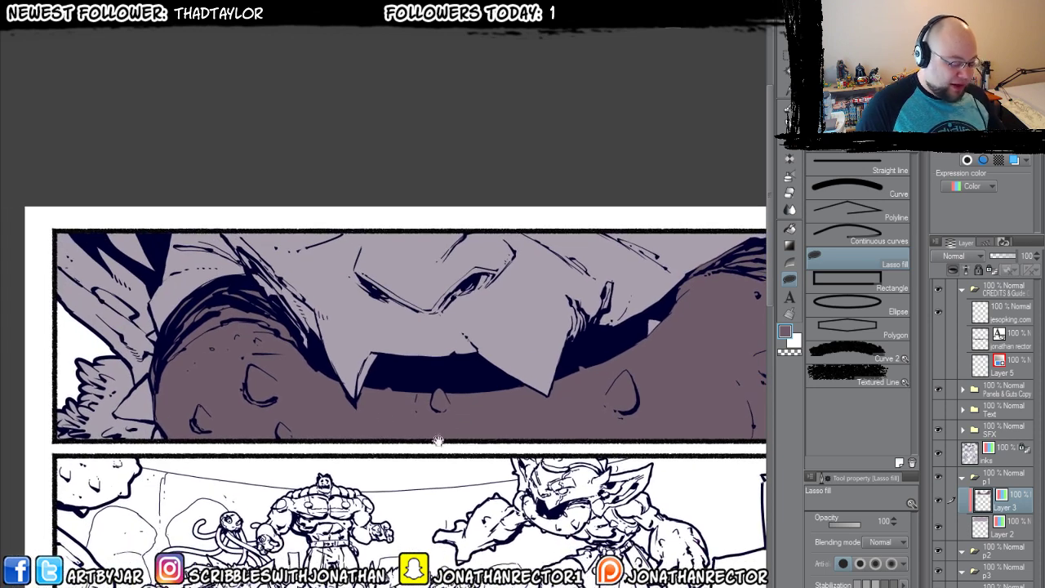
Sample the orange-tan colour from the coloured page and return to the inked page's first panel.
{"action": "key", "text": "e"}
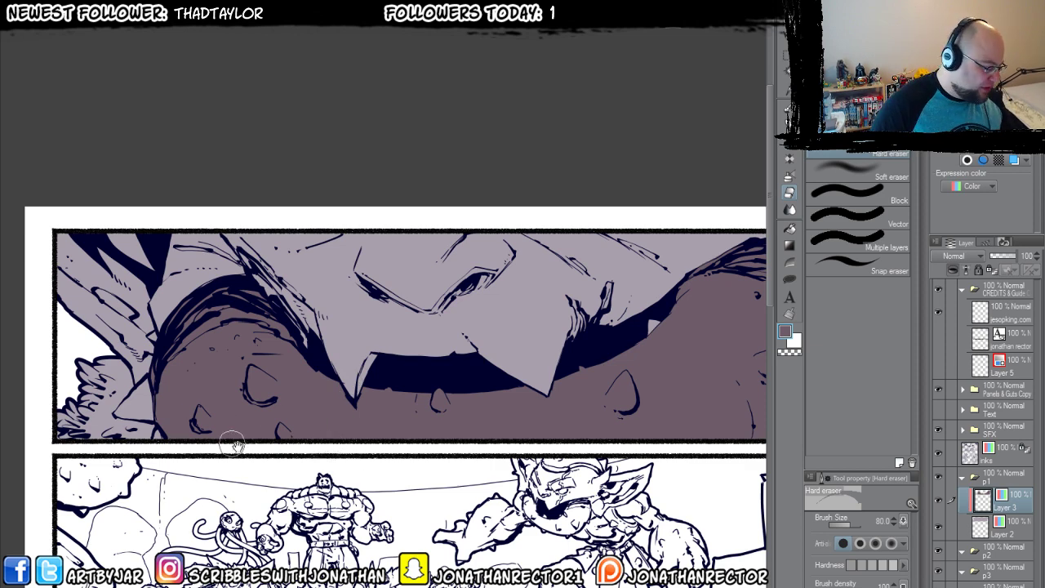
{"action": "left_click_drag", "start_coordinate": [235, 446], "coordinate": [315, 433]}
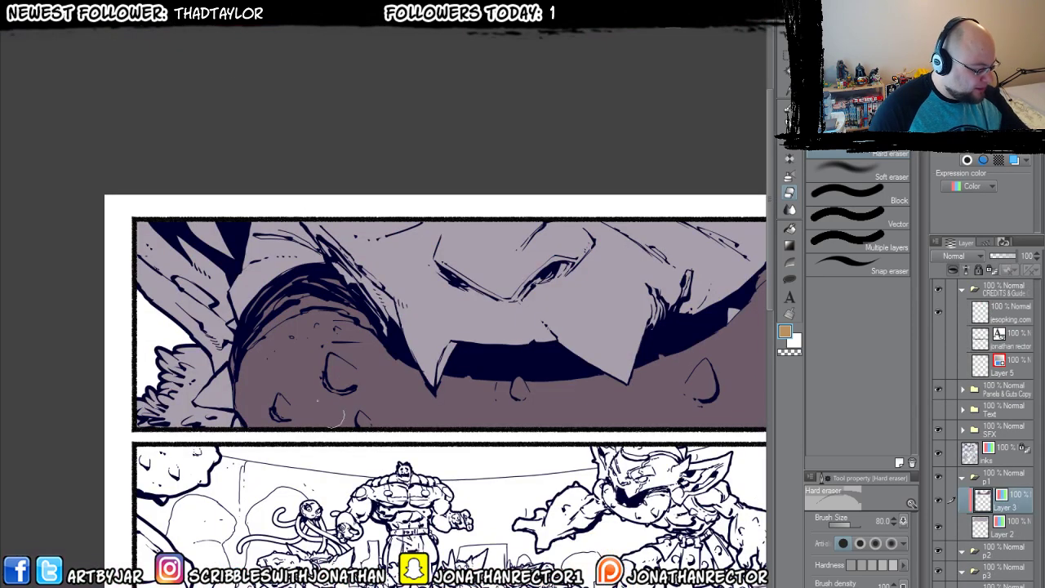
{"action": "left_click_drag", "start_coordinate": [382, 433], "coordinate": [407, 478]}
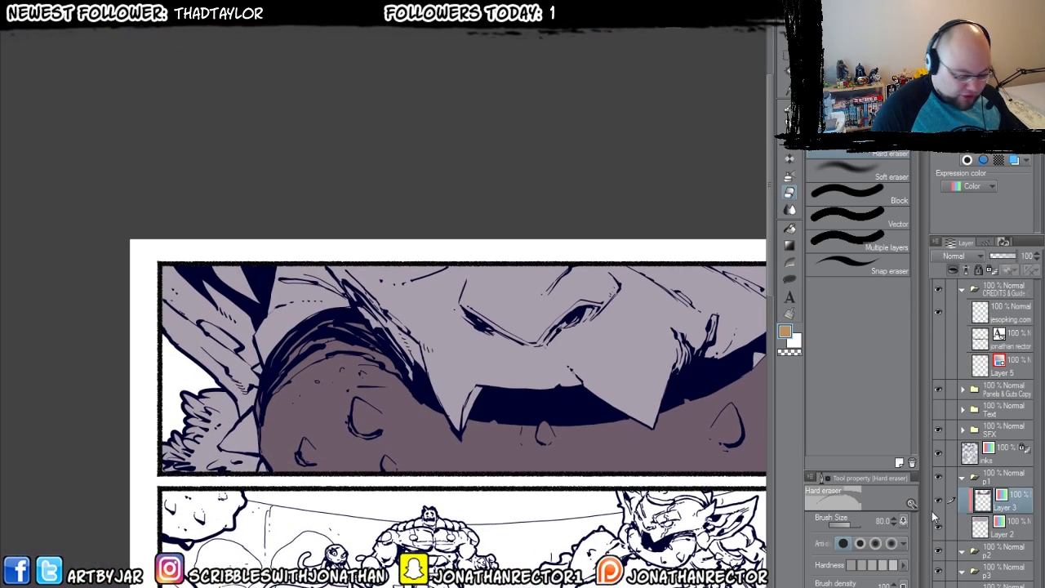
Add another raster layer above the arm colour layer, clip it to the layer below and set its expression color to Color.
{"action": "key", "text": "ctrl+shift+n"}
{"action": "left_click", "coordinate": [952, 271]}
{"action": "left_click", "coordinate": [972, 187]}
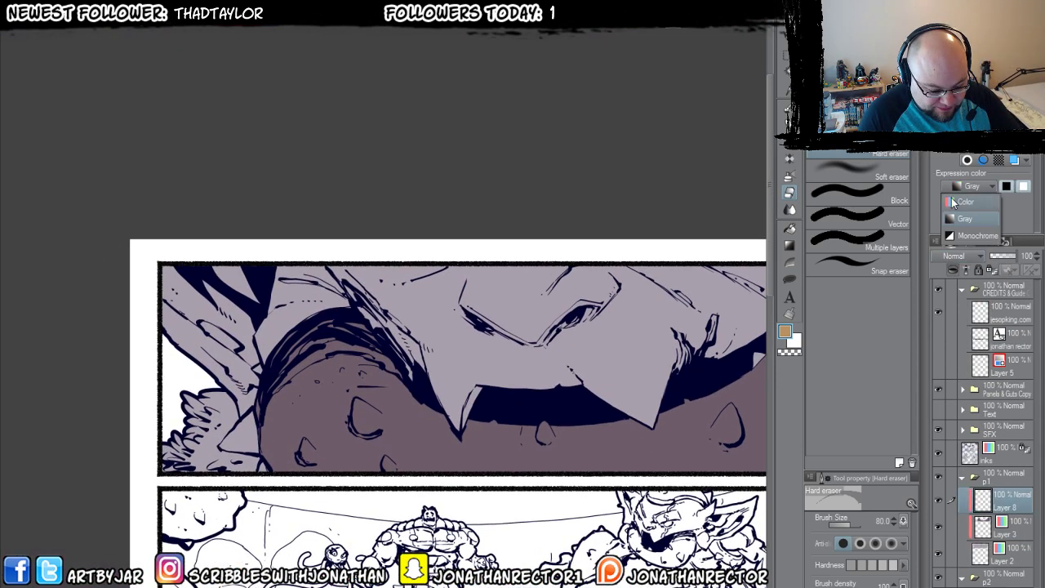
{"action": "left_click", "coordinate": [968, 201]}
{"action": "left_click_drag", "start_coordinate": [298, 411], "coordinate": [355, 487]}
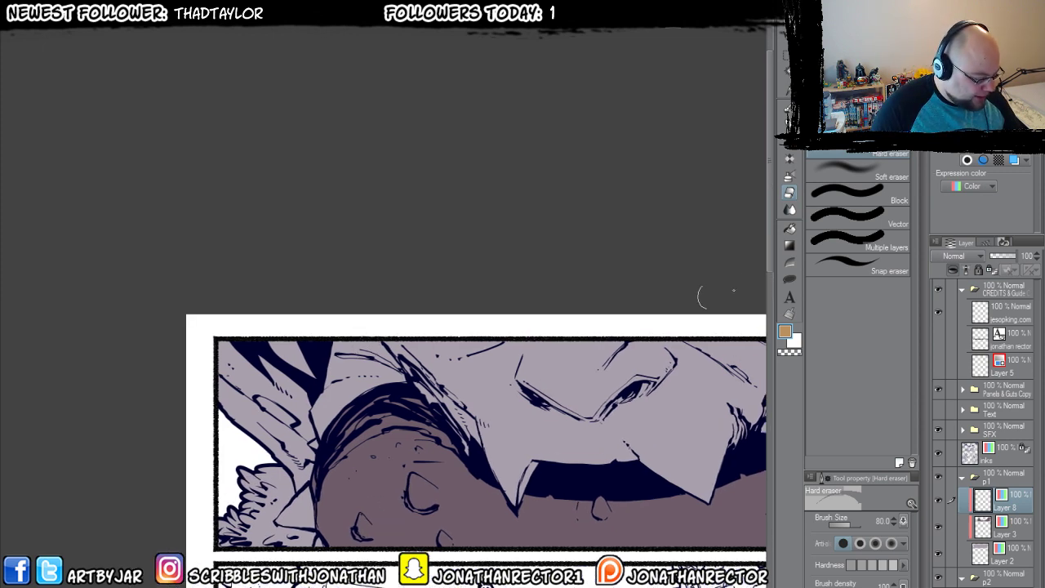
Fill the band between the ear and the face above the spiked arm with orange-tan, and switch to the Large Inking brush.
{"action": "left_click", "coordinate": [789, 228]}
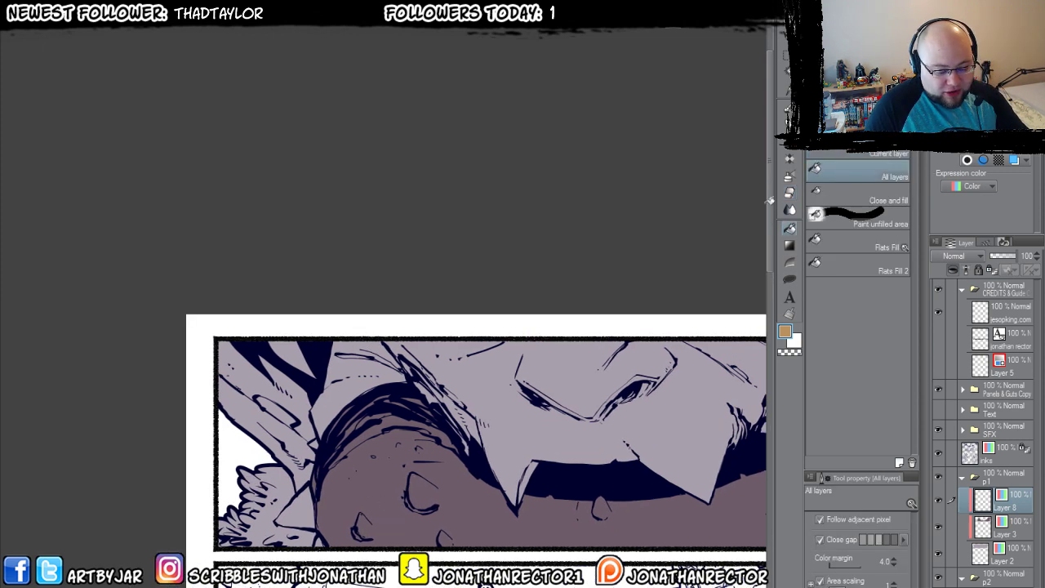
{"action": "left_click", "coordinate": [361, 343]}
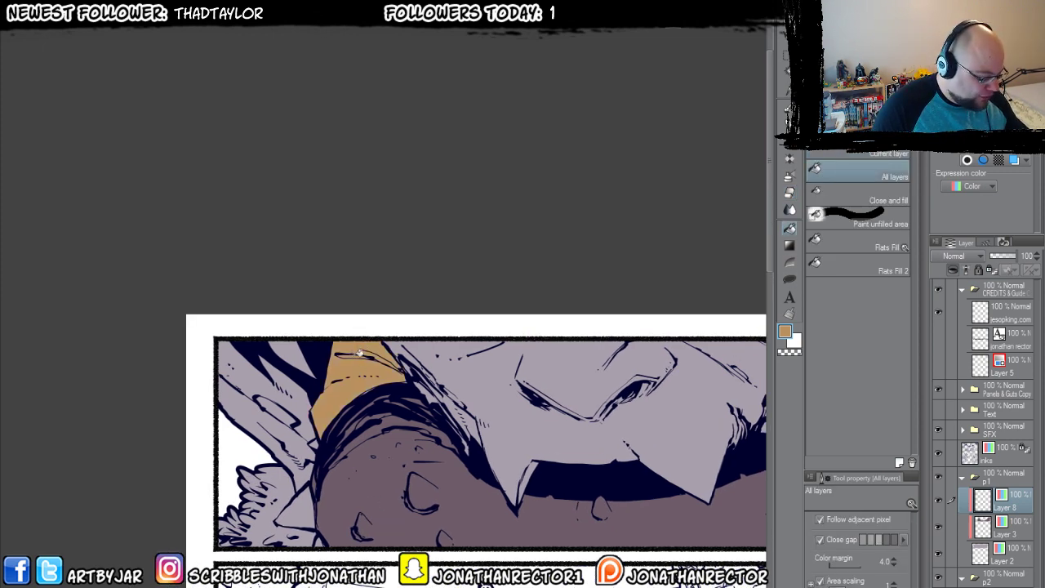
{"action": "key", "text": "p"}
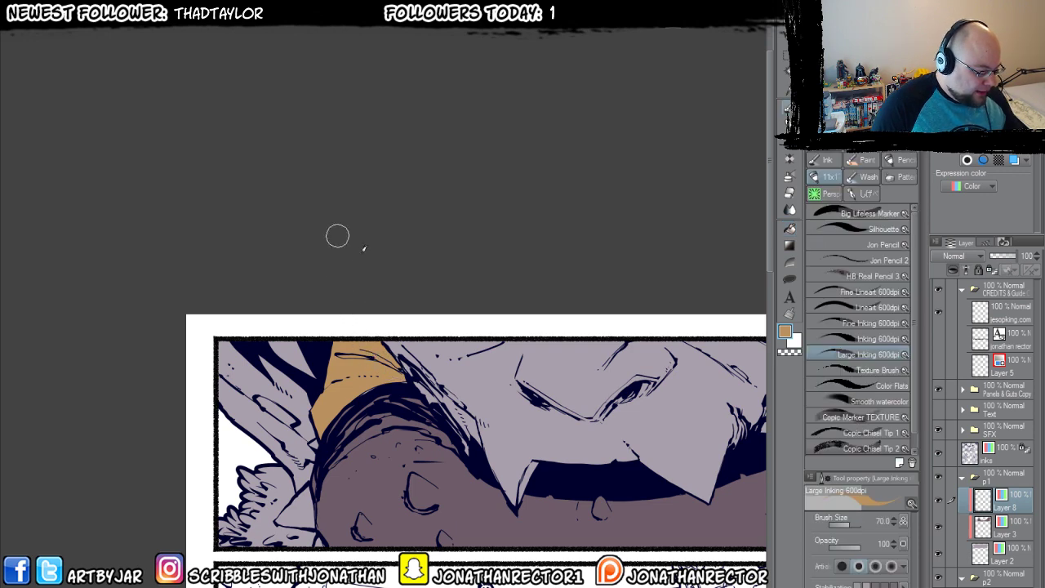
{"action": "left_click_drag", "start_coordinate": [379, 362], "coordinate": [444, 333]}
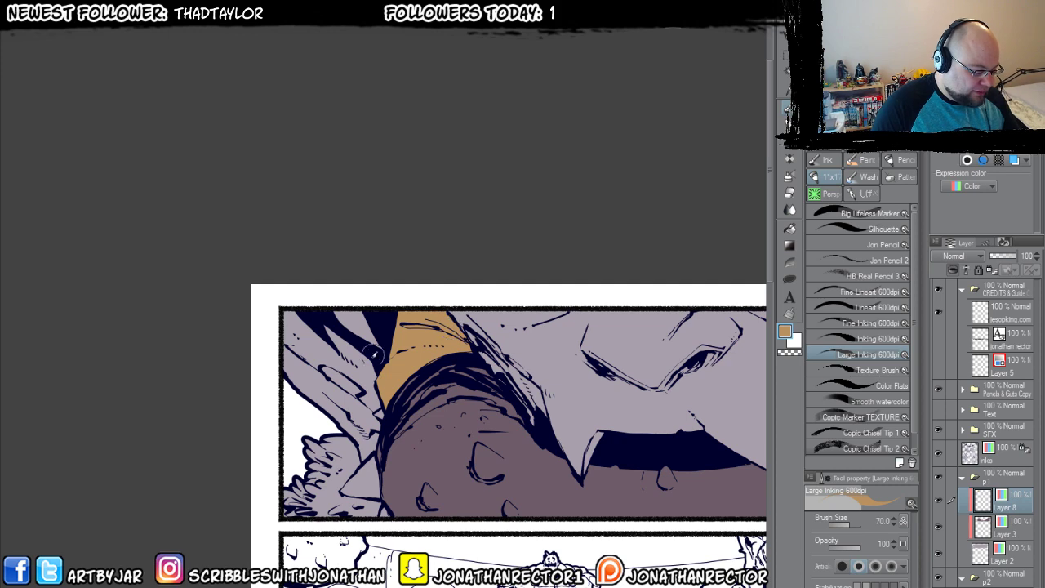
{"action": "left_click_drag", "start_coordinate": [569, 471], "coordinate": [319, 450]}
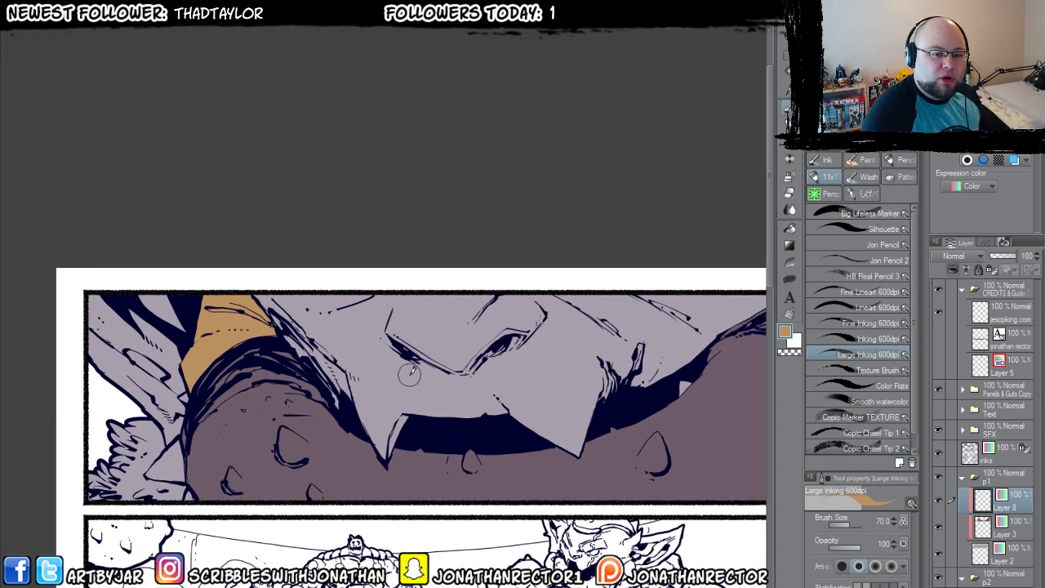
Paint the spikes and small bumps on the left end of the spiked arm orange-tan and tidy the overspill.
{"action": "left_click_drag", "start_coordinate": [610, 453], "coordinate": [590, 425]}
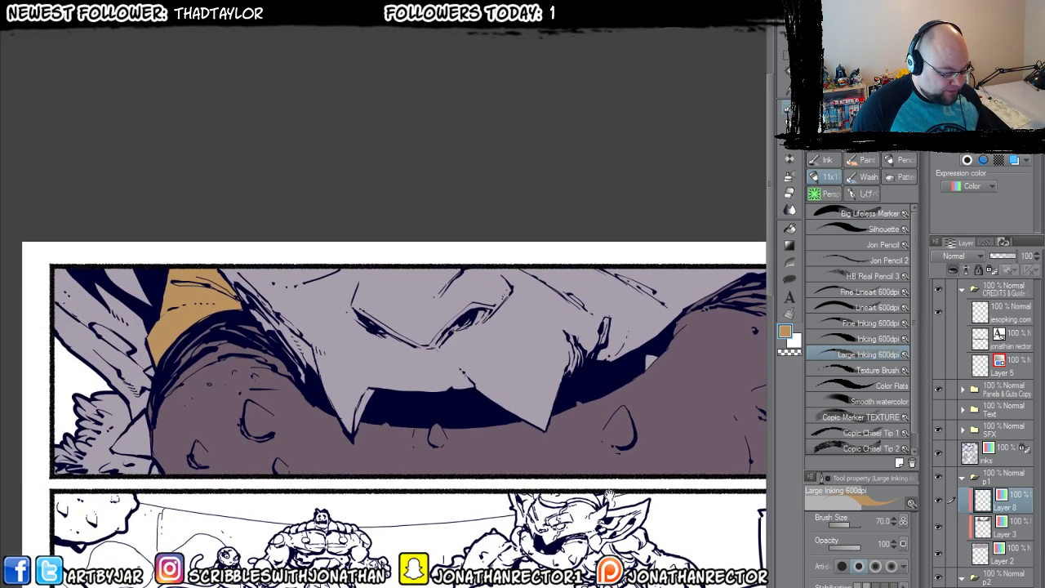
{"action": "mouse_move", "coordinate": [243, 410]}
{"action": "left_mouse_down"}
{"action": "mouse_move", "coordinate": [330, 400]}
{"action": "mouse_move", "coordinate": [360, 421]}
{"action": "mouse_move", "coordinate": [331, 425]}
{"action": "mouse_move", "coordinate": [335, 388]}
{"action": "mouse_move", "coordinate": [339, 412]}
{"action": "mouse_move", "coordinate": [341, 397]}
{"action": "mouse_move", "coordinate": [357, 406]}
{"action": "left_mouse_up"}
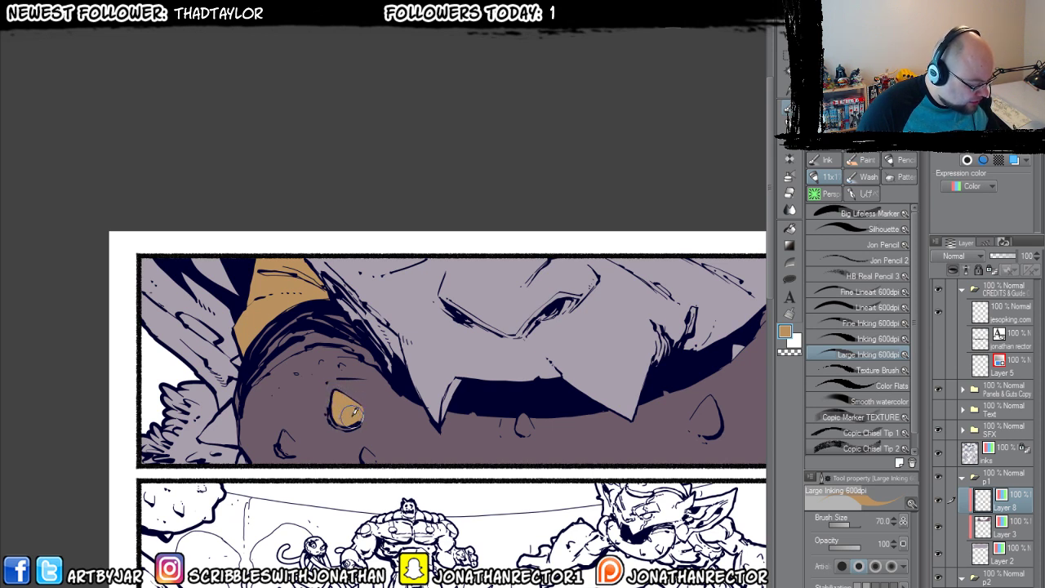
{"action": "left_click", "coordinate": [342, 365]}
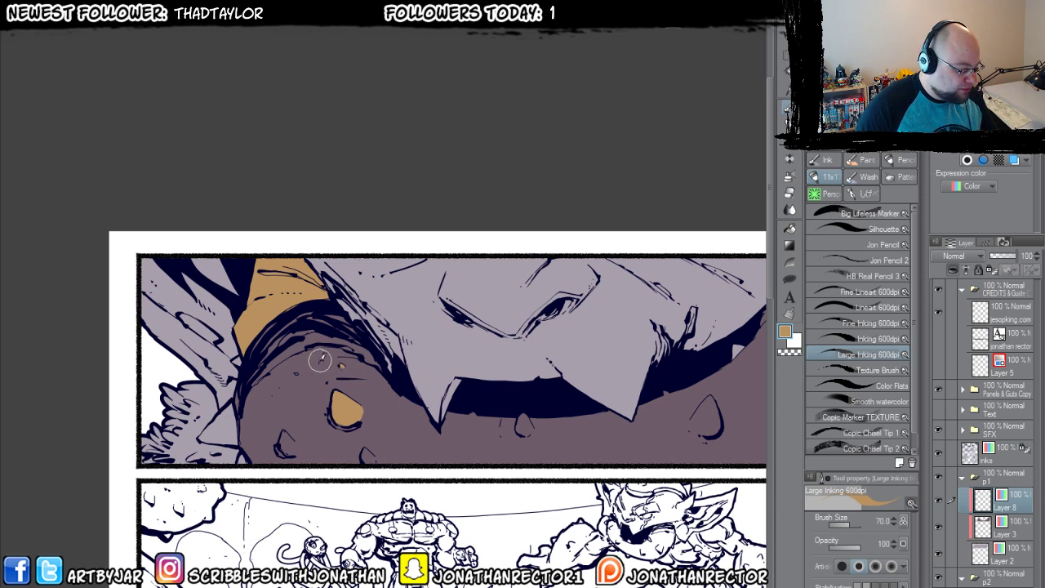
{"action": "left_click", "coordinate": [320, 361]}
{"action": "left_click_drag", "start_coordinate": [362, 446], "coordinate": [365, 455]}
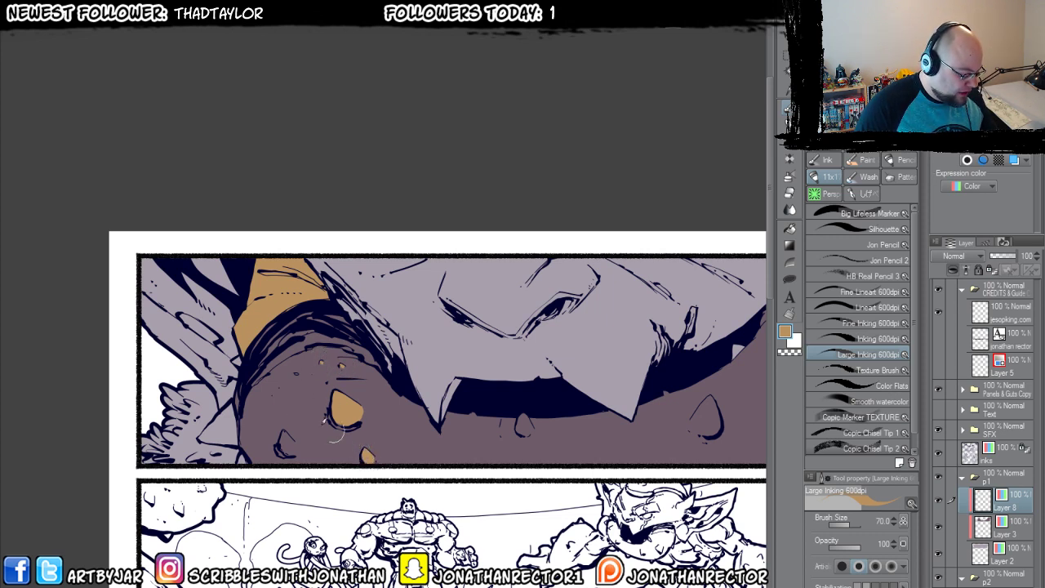
{"action": "mouse_move", "coordinate": [282, 433]}
{"action": "left_mouse_down"}
{"action": "mouse_move", "coordinate": [289, 449]}
{"action": "mouse_move", "coordinate": [359, 405]}
{"action": "left_mouse_up"}
{"action": "key", "text": "e"}
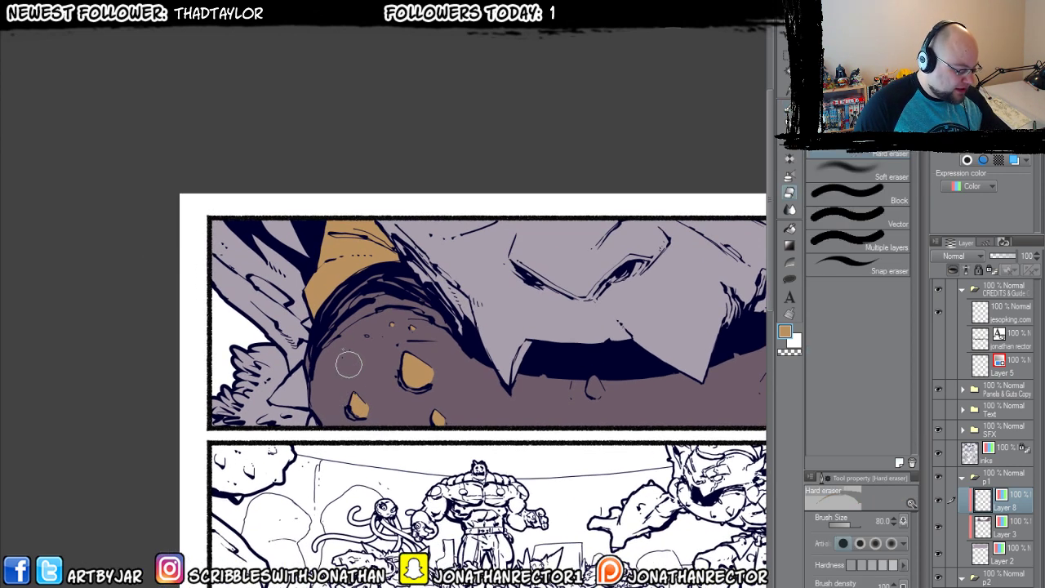
Paint the spikes along the middle of the arm below the tusks orange-tan, erasing overspill around the large spike.
{"action": "key", "text": "p"}
{"action": "left_click_drag", "start_coordinate": [483, 443], "coordinate": [404, 453]}
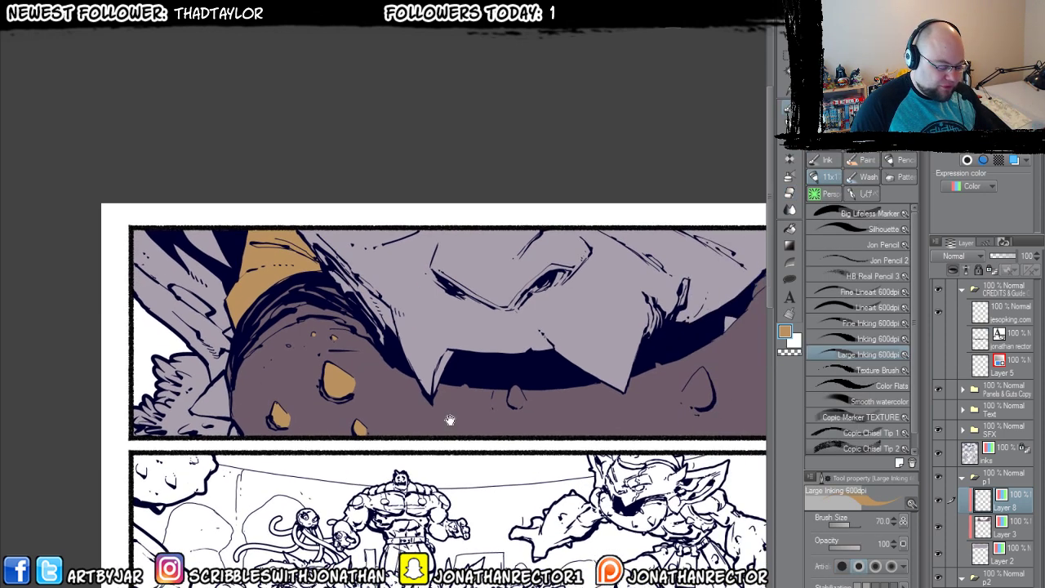
{"action": "left_click_drag", "start_coordinate": [516, 390], "coordinate": [516, 403]}
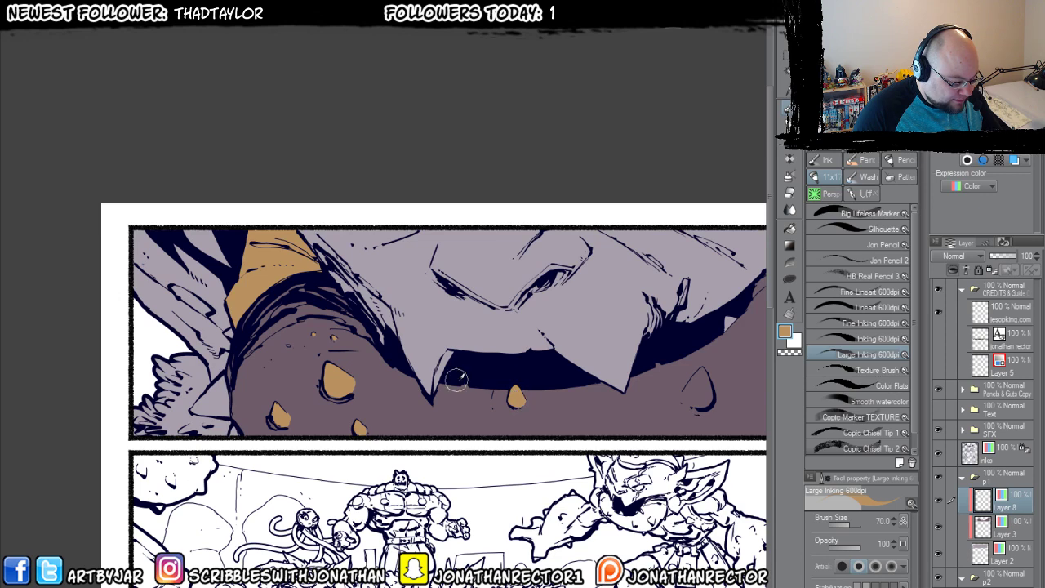
{"action": "left_click_drag", "start_coordinate": [457, 382], "coordinate": [463, 385]}
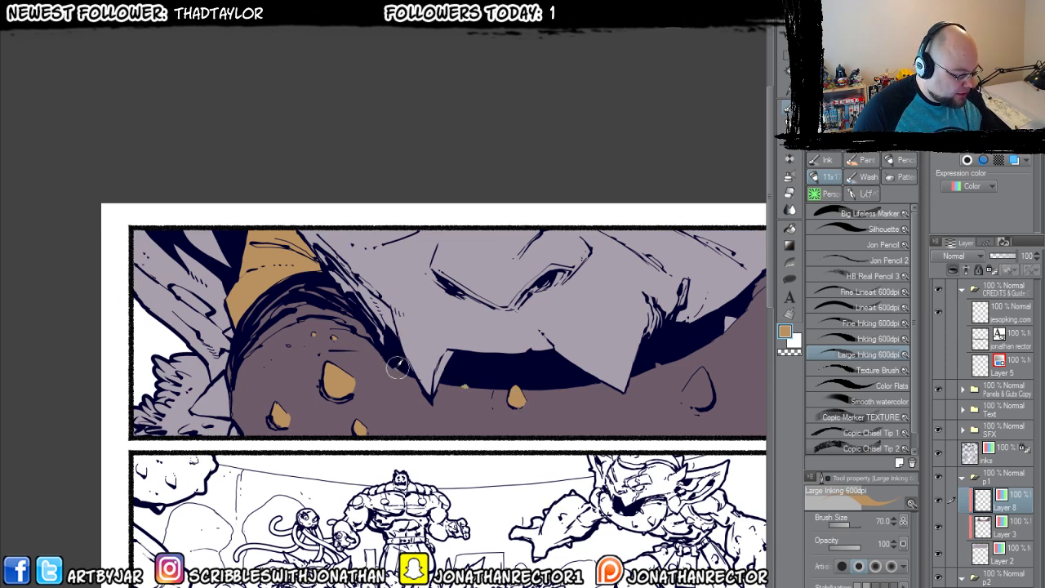
{"action": "mouse_move", "coordinate": [665, 353]}
{"action": "left_mouse_down"}
{"action": "mouse_move", "coordinate": [505, 373]}
{"action": "mouse_move", "coordinate": [500, 386]}
{"action": "left_mouse_up"}
{"action": "left_click_drag", "start_coordinate": [569, 335], "coordinate": [571, 341]}
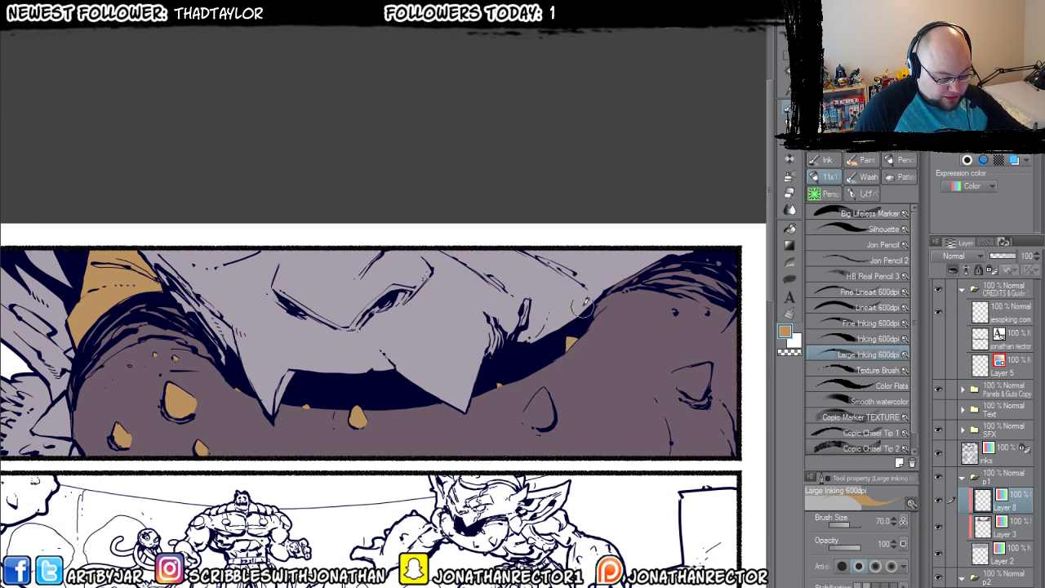
{"action": "mouse_move", "coordinate": [546, 390]}
{"action": "left_mouse_down"}
{"action": "mouse_move", "coordinate": [551, 417]}
{"action": "mouse_move", "coordinate": [535, 422]}
{"action": "mouse_move", "coordinate": [544, 388]}
{"action": "left_mouse_up"}
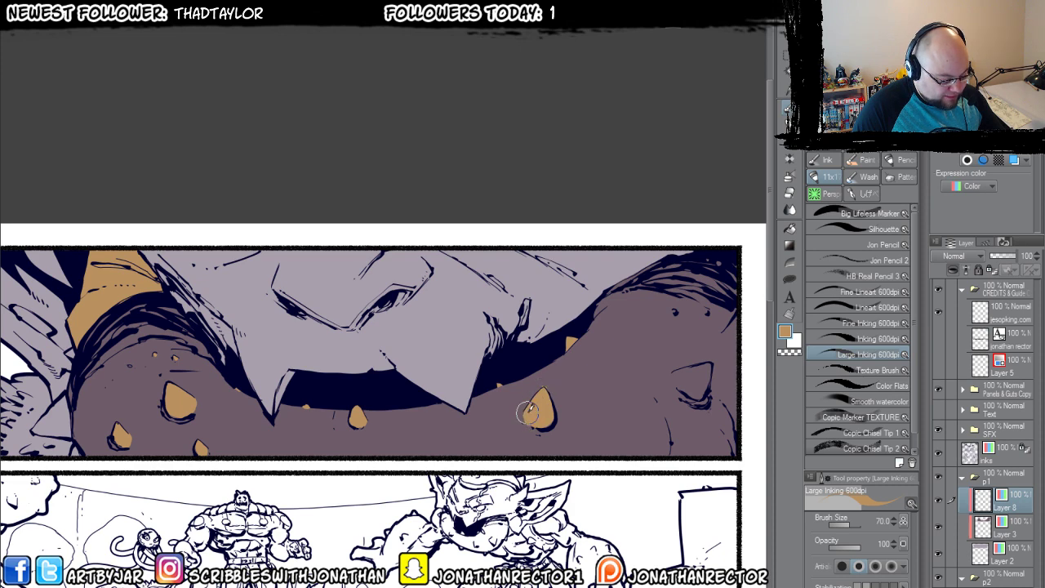
{"action": "key", "text": "e"}
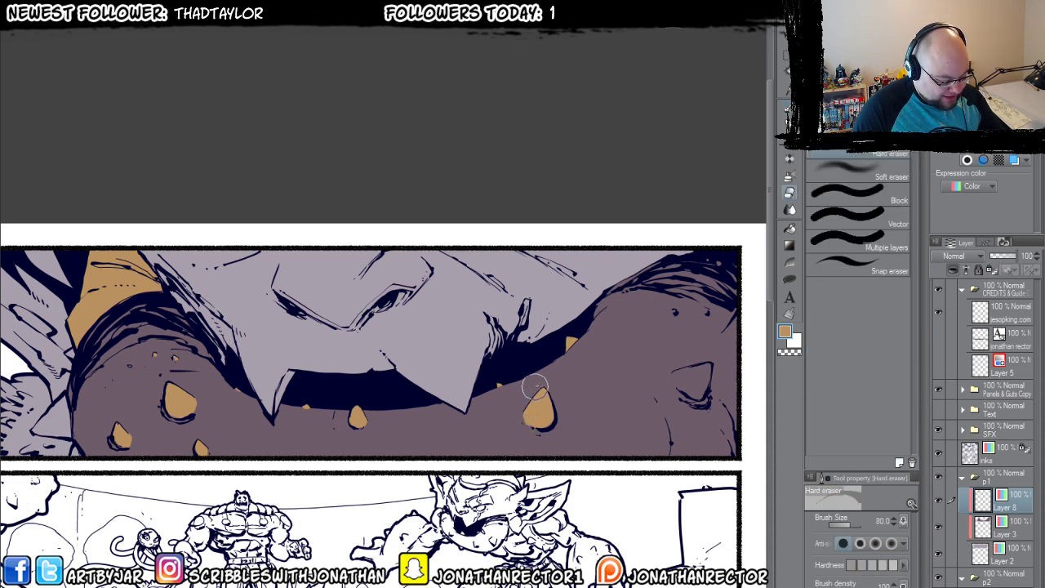
{"action": "key", "text": "b"}
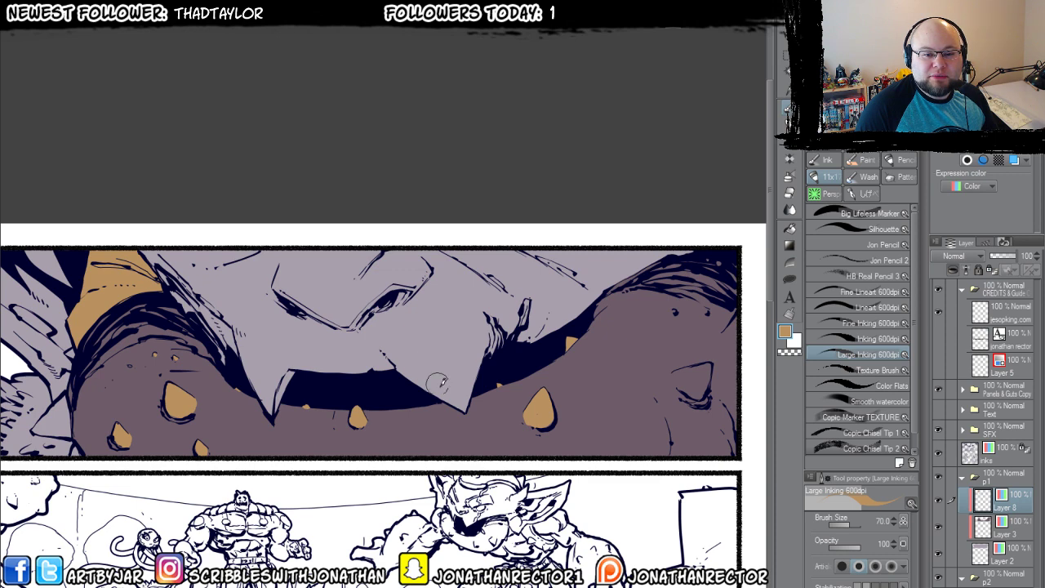
Colour the spike at the arm's right end and the spikes jutting out beside the fur on its left edge orange-tan.
{"action": "left_click_drag", "start_coordinate": [512, 437], "coordinate": [308, 426]}
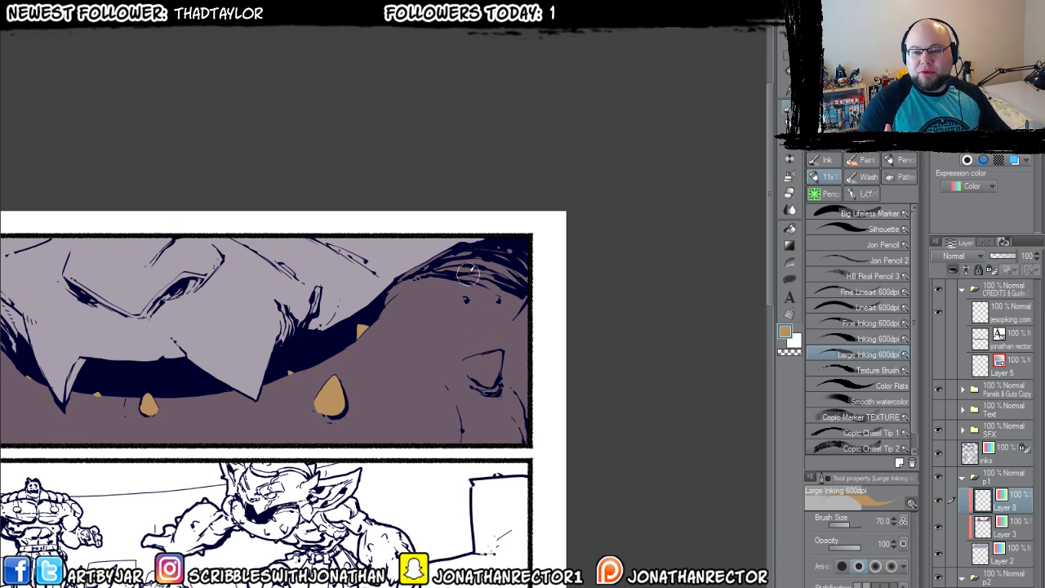
{"action": "mouse_move", "coordinate": [494, 347]}
{"action": "left_mouse_down"}
{"action": "mouse_move", "coordinate": [487, 381]}
{"action": "mouse_move", "coordinate": [463, 364]}
{"action": "mouse_move", "coordinate": [498, 353]}
{"action": "mouse_move", "coordinate": [465, 363]}
{"action": "mouse_move", "coordinate": [496, 352]}
{"action": "mouse_move", "coordinate": [456, 296]}
{"action": "mouse_move", "coordinate": [494, 299]}
{"action": "left_mouse_up"}
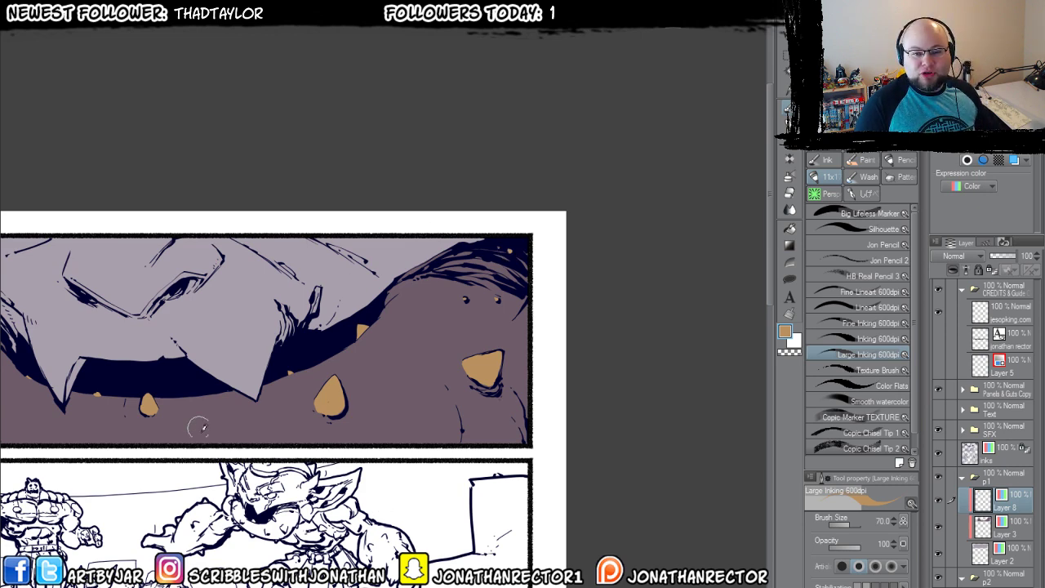
{"action": "mouse_move", "coordinate": [207, 492]}
{"action": "left_mouse_down"}
{"action": "mouse_move", "coordinate": [350, 473]}
{"action": "mouse_move", "coordinate": [516, 493]}
{"action": "left_mouse_up"}
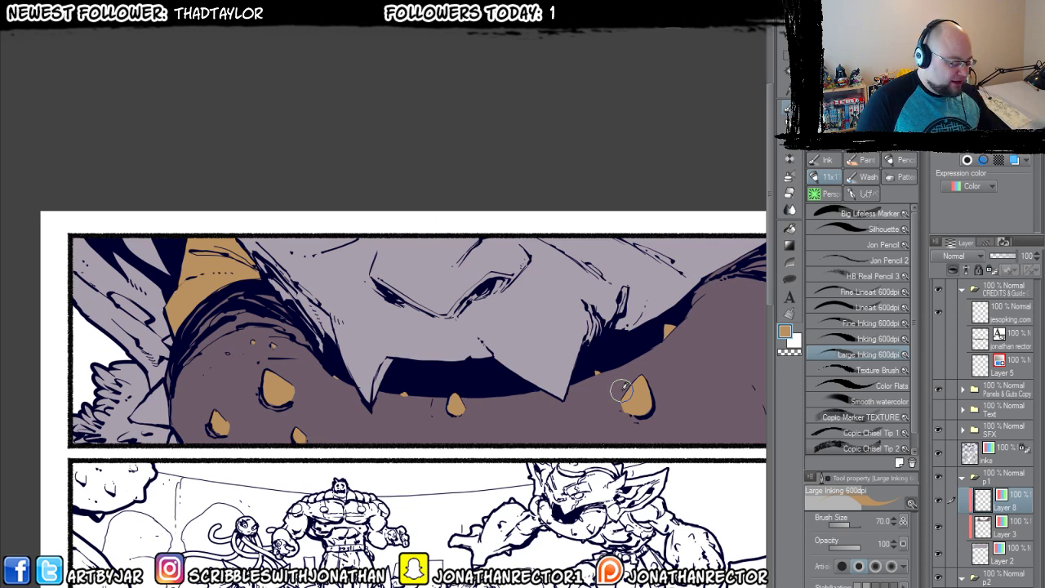
{"action": "left_click_drag", "start_coordinate": [219, 424], "coordinate": [437, 415]}
{"action": "key", "text": "g"}
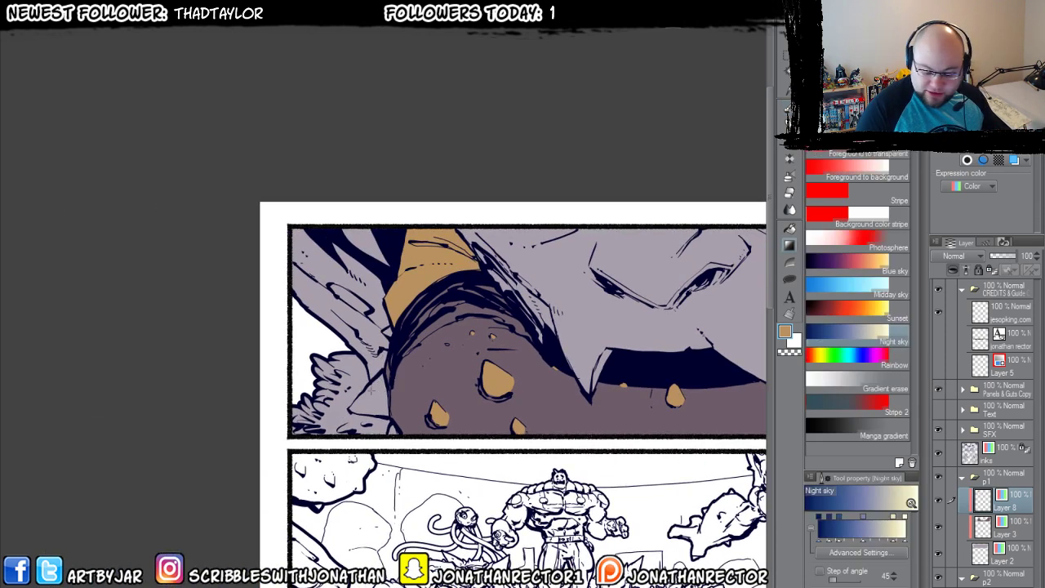
{"action": "key", "text": "g"}
{"action": "left_click", "coordinate": [372, 394]}
{"action": "key", "text": "p"}
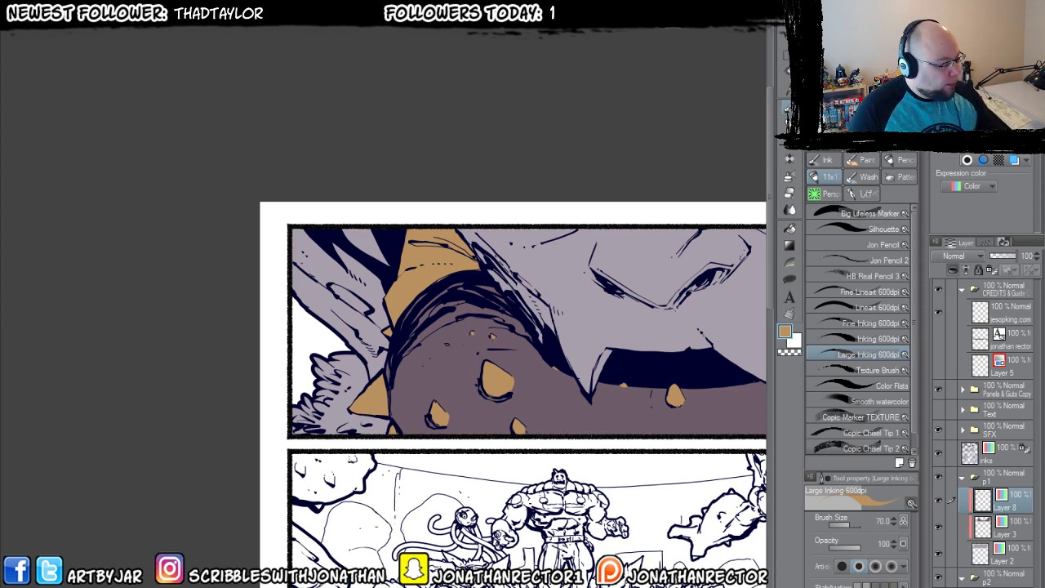
Sample the dark charcoal fur colour from the coloured page and return to the inked page.
{"action": "key", "text": "ctrl+Tab"}
{"action": "left_click_drag", "start_coordinate": [239, 393], "coordinate": [384, 291]}
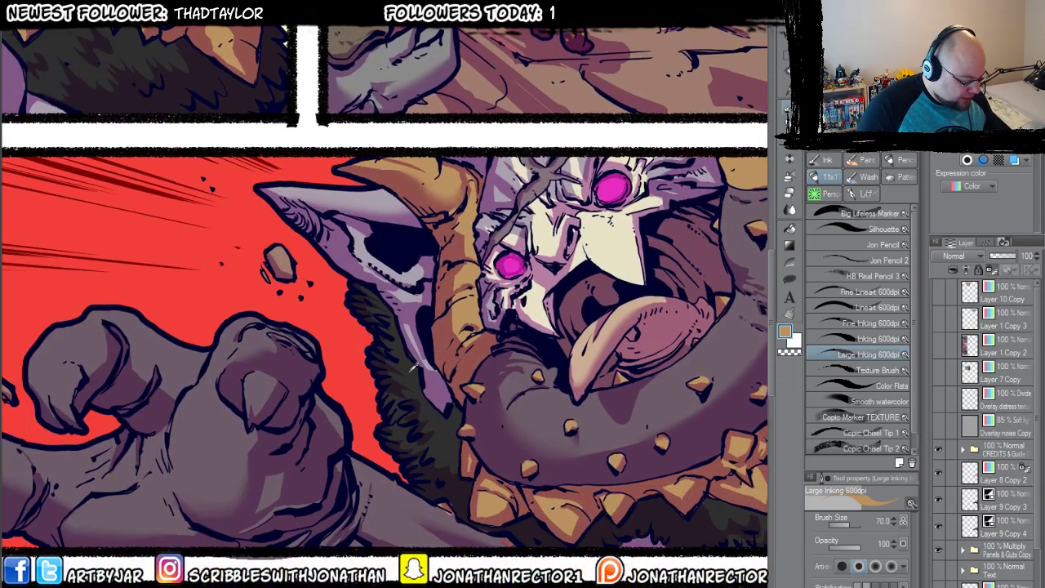
{"action": "left_click", "coordinate": [359, 288], "text": "alt"}
{"action": "key", "text": "ctrl+Tab"}
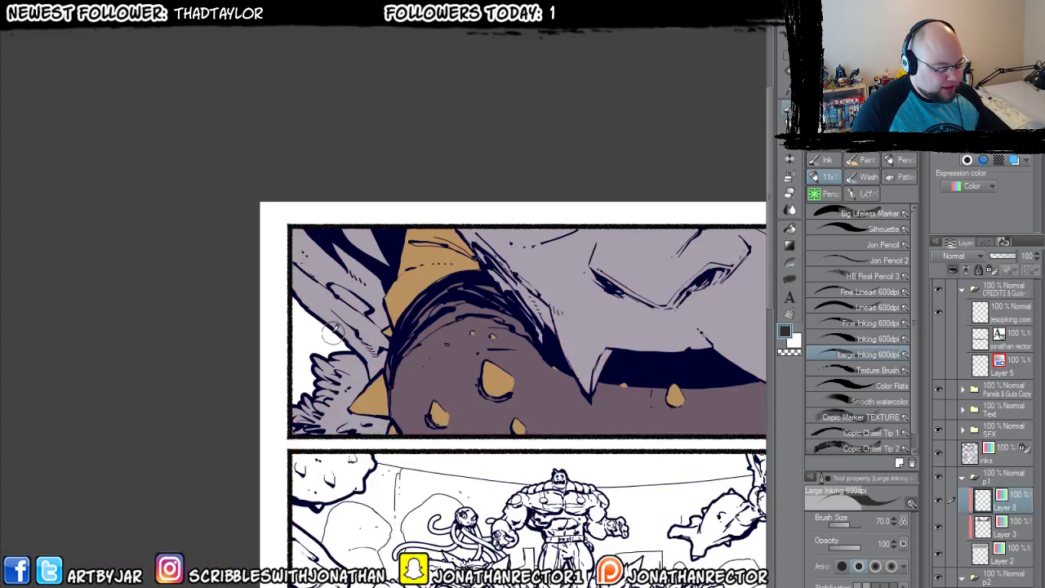
Fill the fur tuft in the first panel's lower-left corner with the dark charcoal.
{"action": "key", "text": "g"}
{"action": "key", "text": "g"}
{"action": "mouse_move", "coordinate": [351, 361]}
{"action": "left_mouse_down"}
{"action": "mouse_move", "coordinate": [319, 411]}
{"action": "mouse_move", "coordinate": [323, 396]}
{"action": "mouse_move", "coordinate": [303, 417]}
{"action": "mouse_move", "coordinate": [320, 431]}
{"action": "mouse_move", "coordinate": [284, 427]}
{"action": "left_mouse_up"}
{"action": "key", "text": "b"}
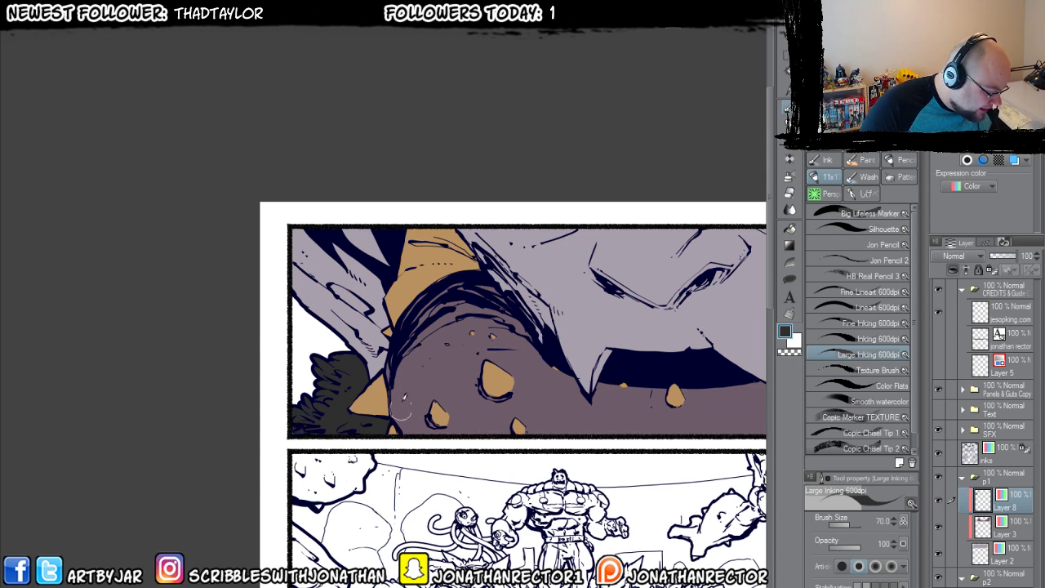
{"action": "left_click_drag", "start_coordinate": [360, 416], "coordinate": [301, 424]}
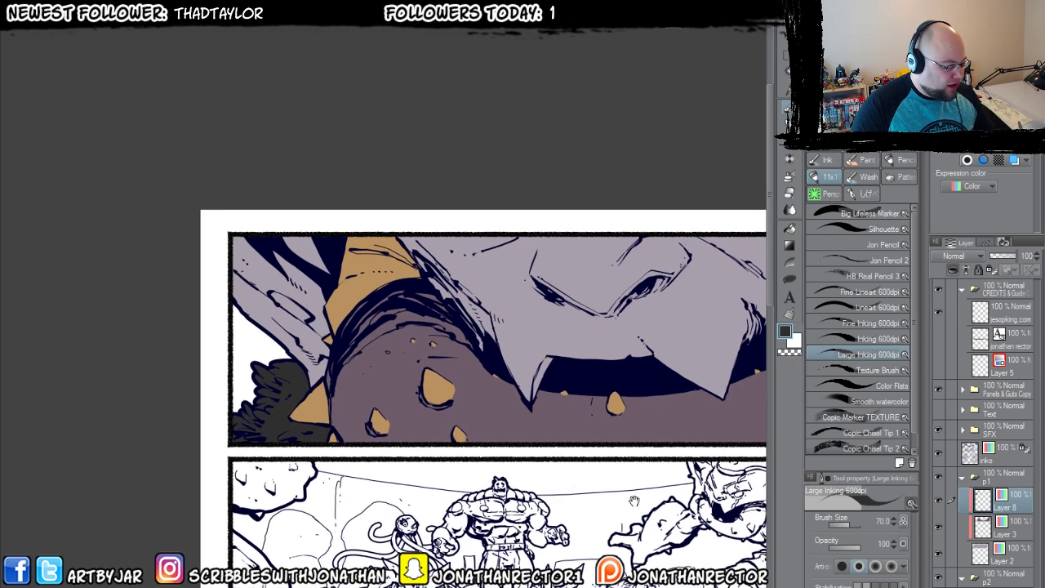
Add a raster layer beneath the base colour layer in the p1 folder and choose a pale cream colour.
{"action": "left_click", "coordinate": [1018, 557]}
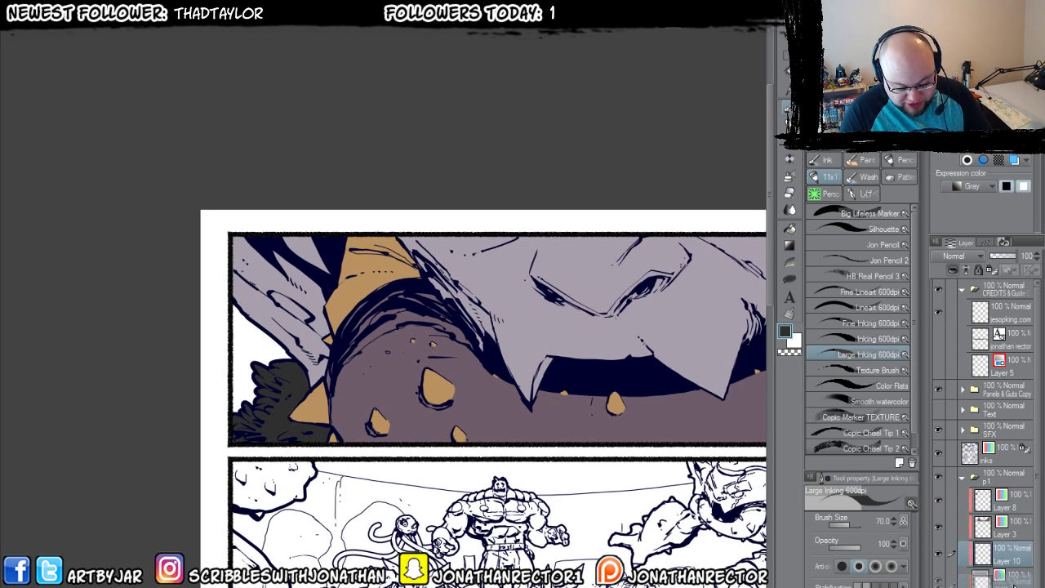
{"action": "left_click", "coordinate": [1006, 578]}
{"action": "left_click", "coordinate": [987, 89]}
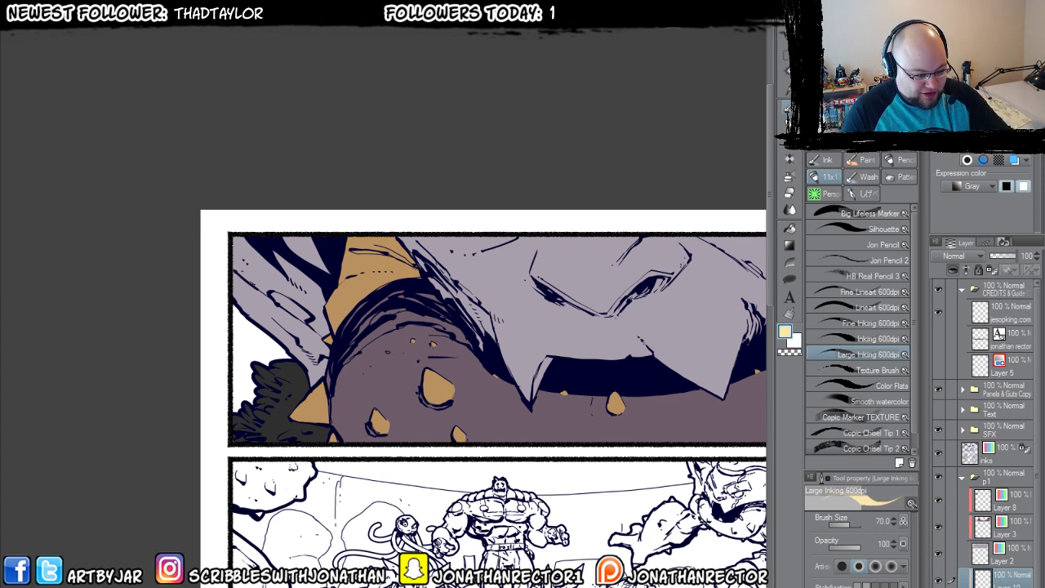
Fill a rectangular selection over the first panel's left part with pale cream, with the layer's expression color set to Color.
{"action": "left_click", "coordinate": [789, 63]}
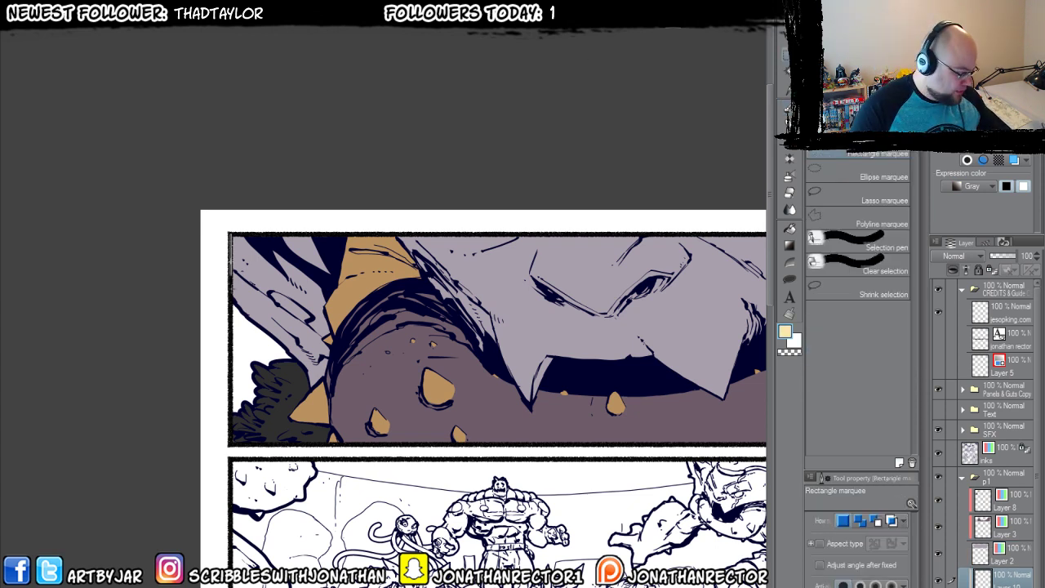
{"action": "left_click_drag", "start_coordinate": [229, 235], "coordinate": [358, 445]}
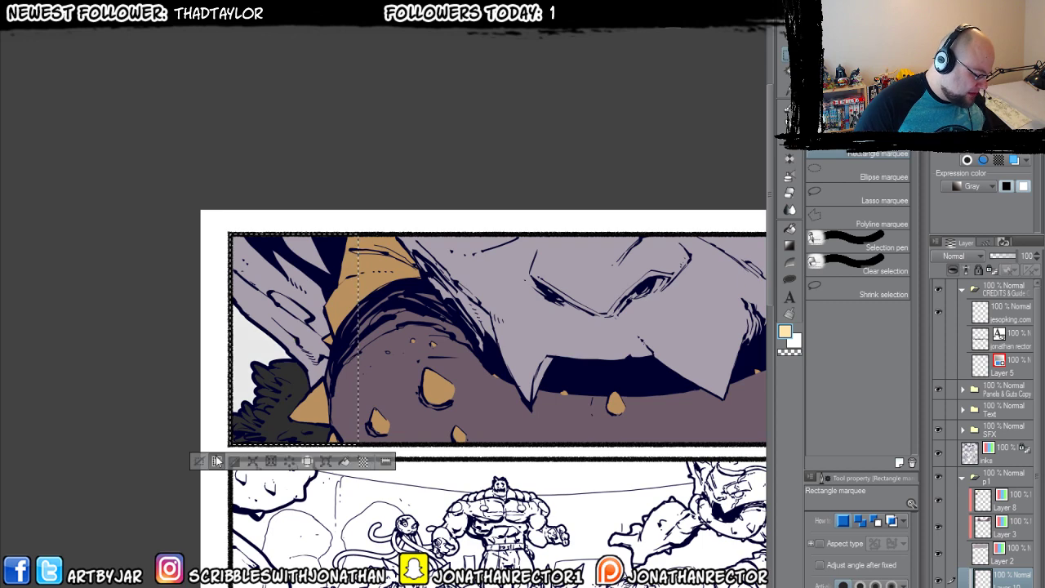
{"action": "left_click", "coordinate": [972, 186]}
{"action": "left_click", "coordinate": [972, 201]}
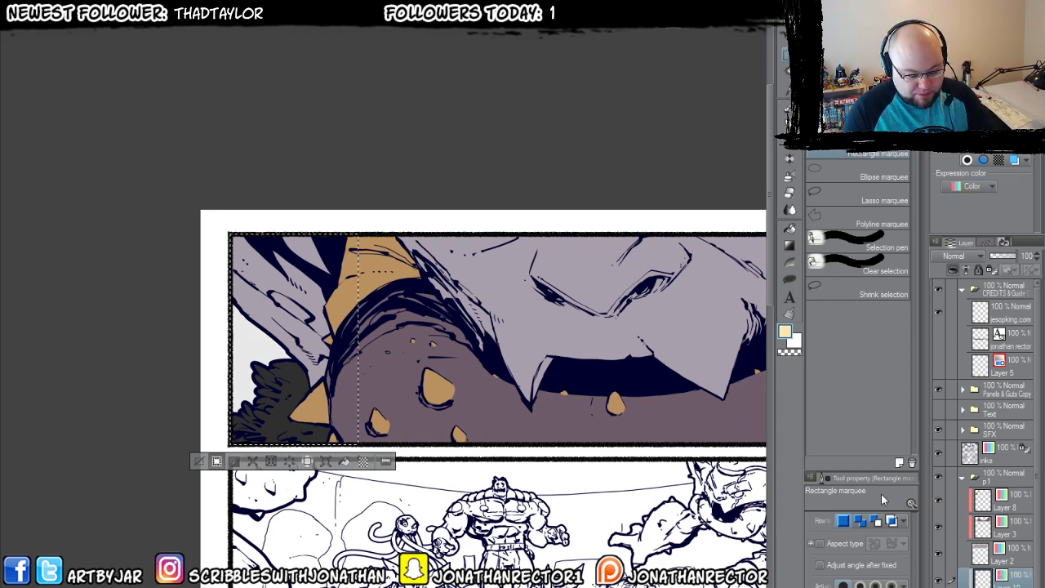
{"action": "key", "text": "ctrl+d"}
Add a raster layer at the top of the p1 folder, clipped to the layer below, with expression color set to Color.
{"action": "key", "text": "ctrl+minus"}
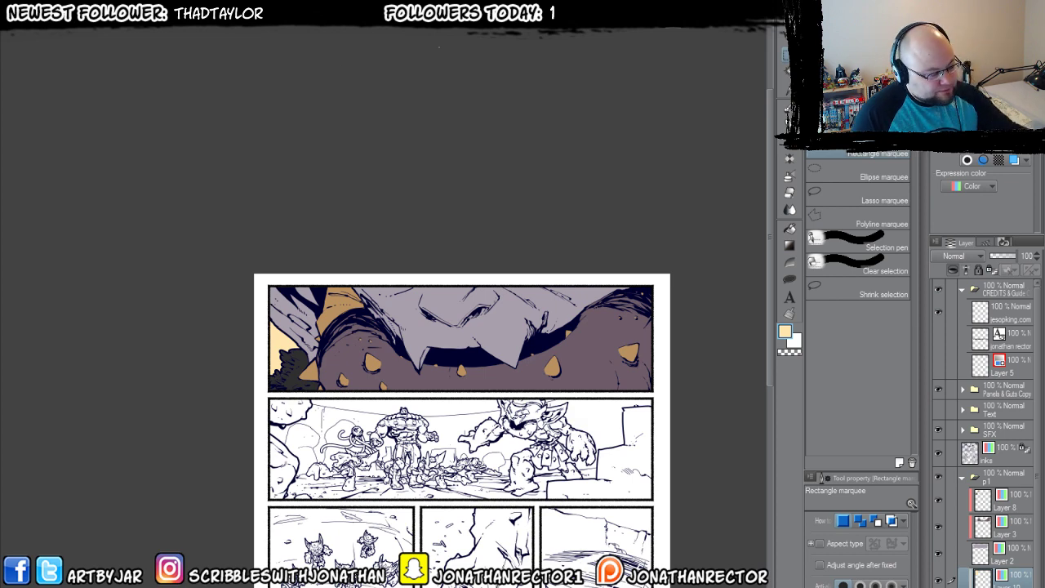
{"action": "left_click_drag", "start_coordinate": [372, 444], "coordinate": [371, 273]}
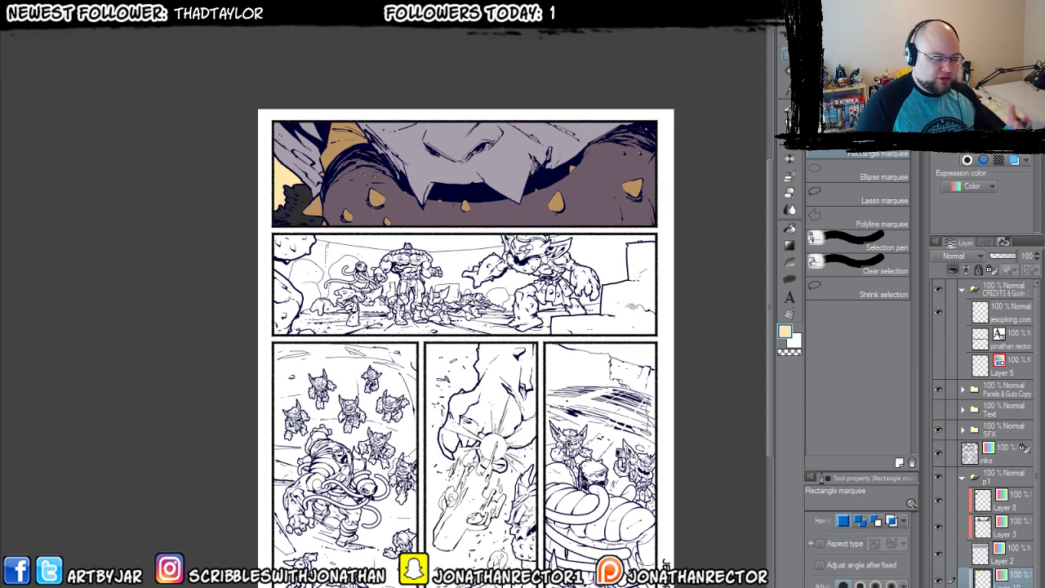
{"action": "scroll", "coordinate": [326, 418], "scroll_direction": "up", "scroll_amount": 1}
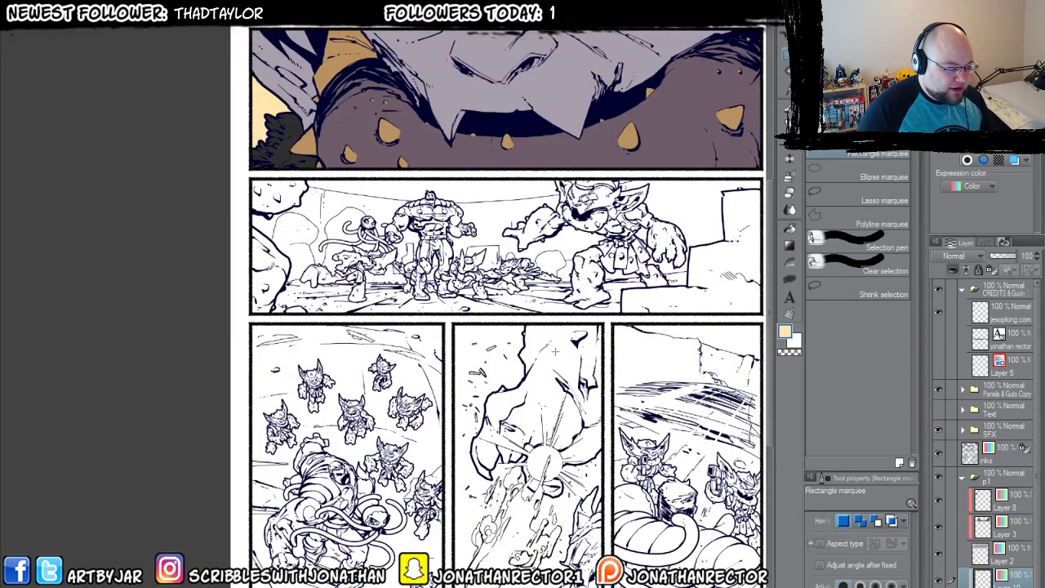
{"action": "left_click", "coordinate": [1017, 503]}
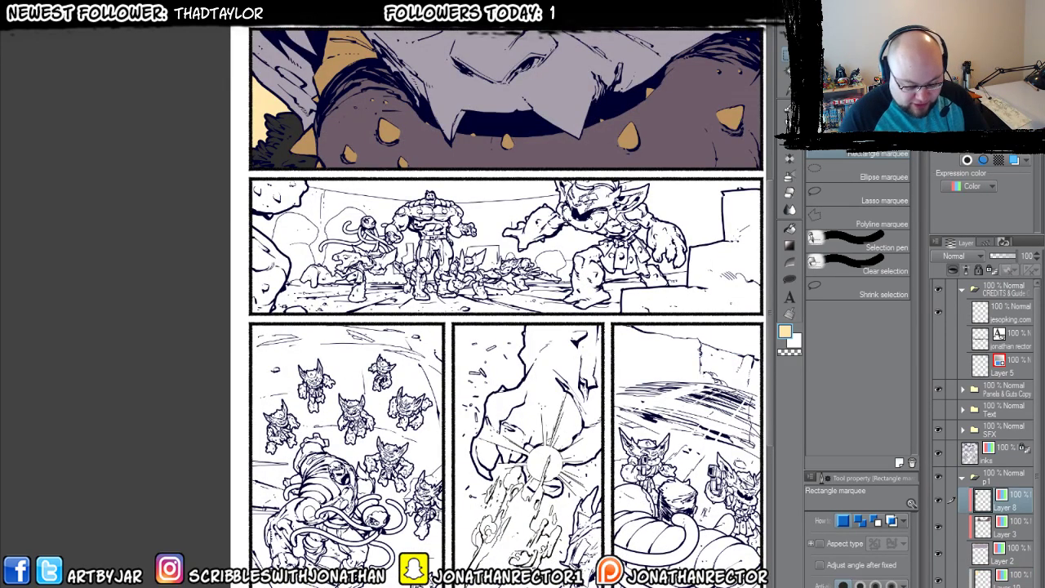
{"action": "left_click", "coordinate": [953, 269]}
{"action": "left_click_drag", "start_coordinate": [480, 328], "coordinate": [470, 389]}
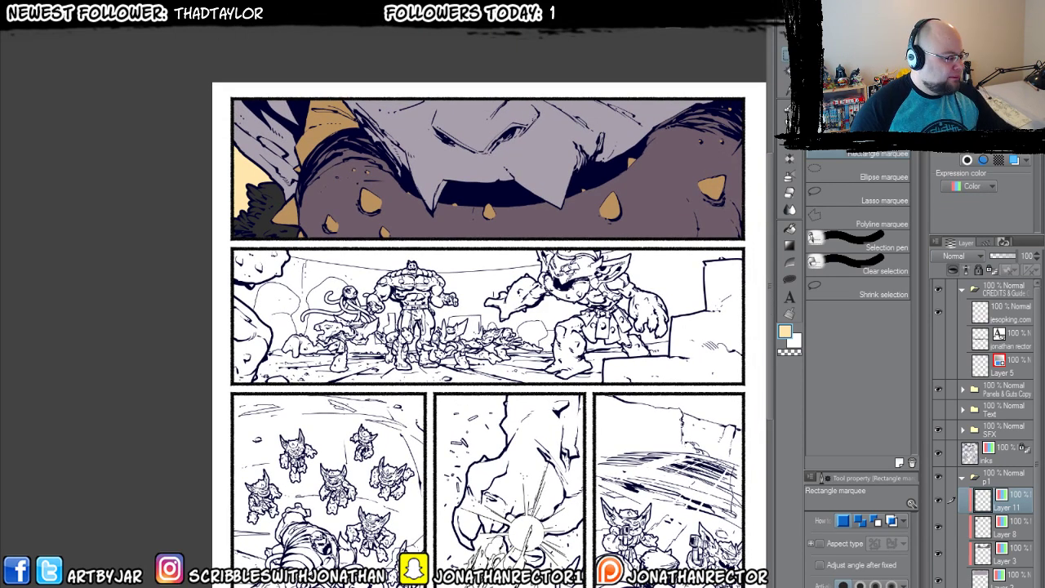
Sample the pale bone colour from the creature's face on the coloured page and return to the inked page.
{"action": "key", "text": "ctrl+Tab"}
{"action": "key", "text": "alt+p"}
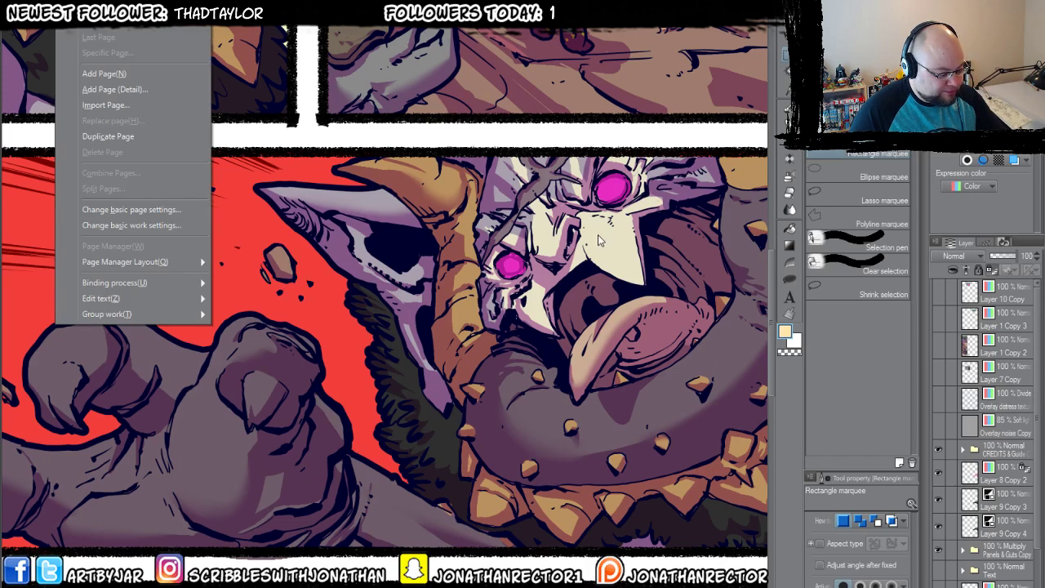
{"action": "key", "text": "Escape"}
{"action": "key", "text": "b"}
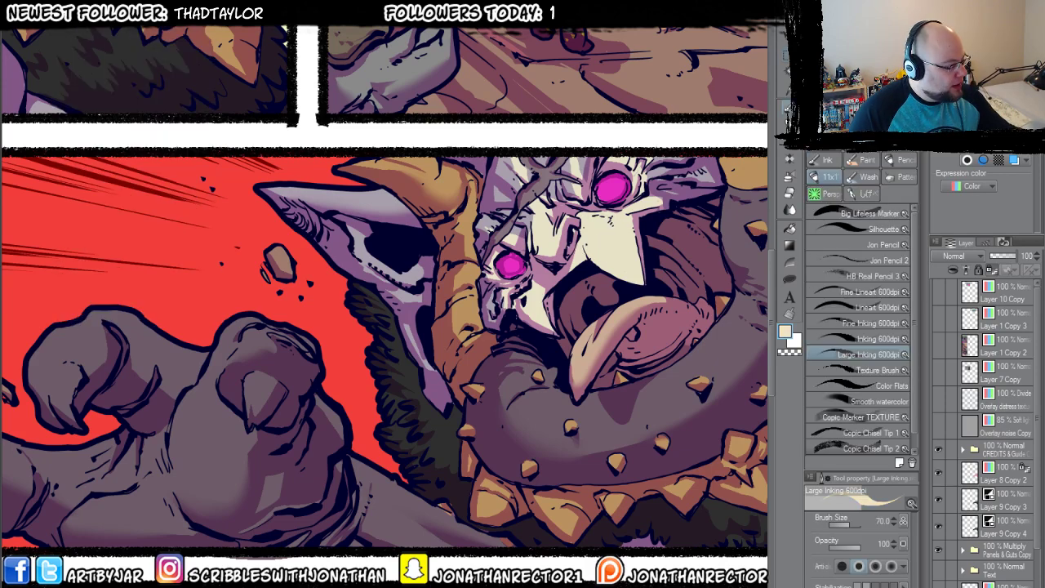
{"action": "key", "text": "ctrl+Tab"}
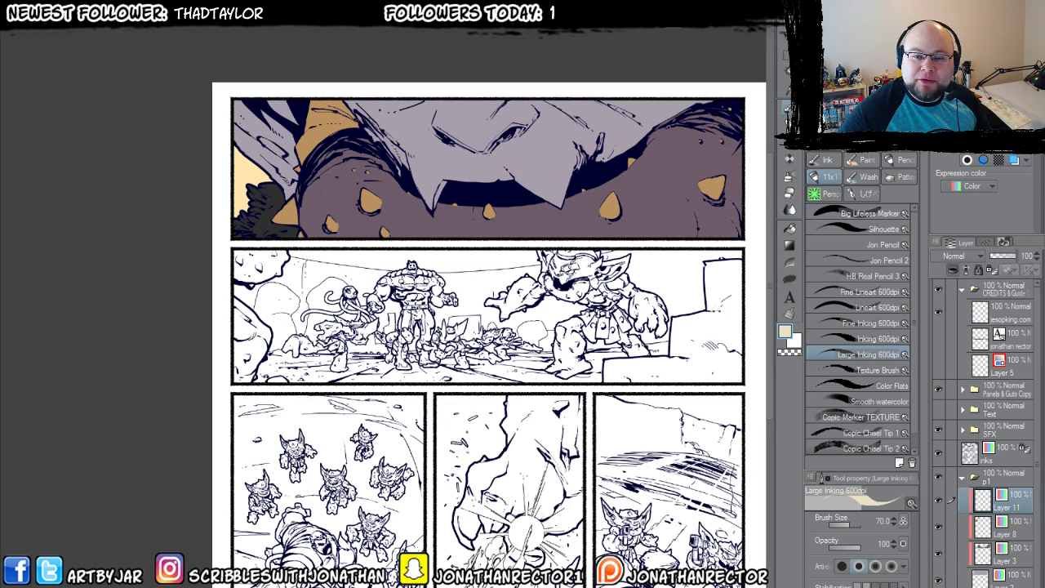
Switch to the reference image viewer and load the saved board of character and comic panel references.
{"action": "key", "text": "alt+Tab"}
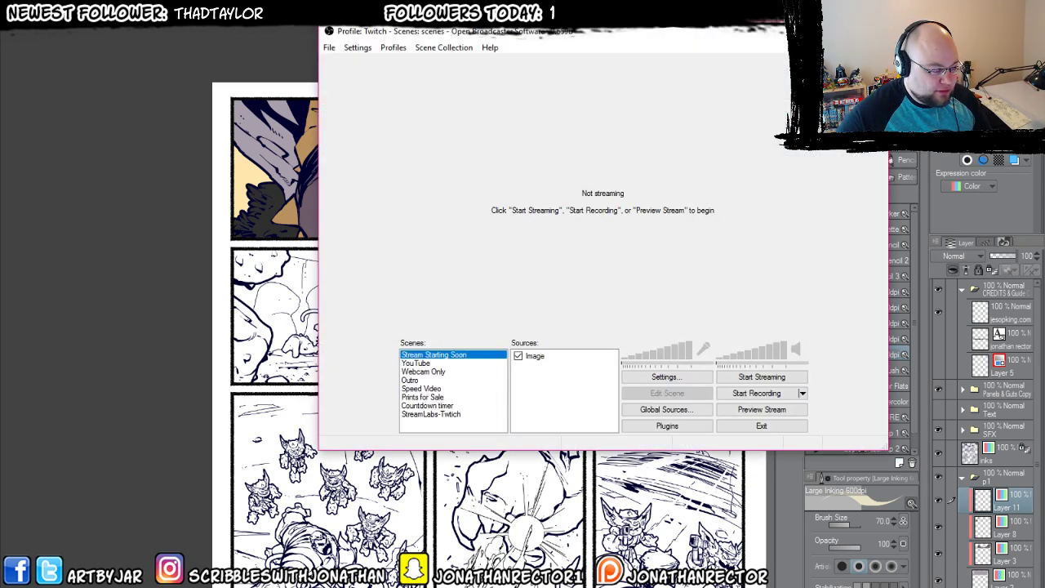
{"action": "key", "text": "alt+Tab"}
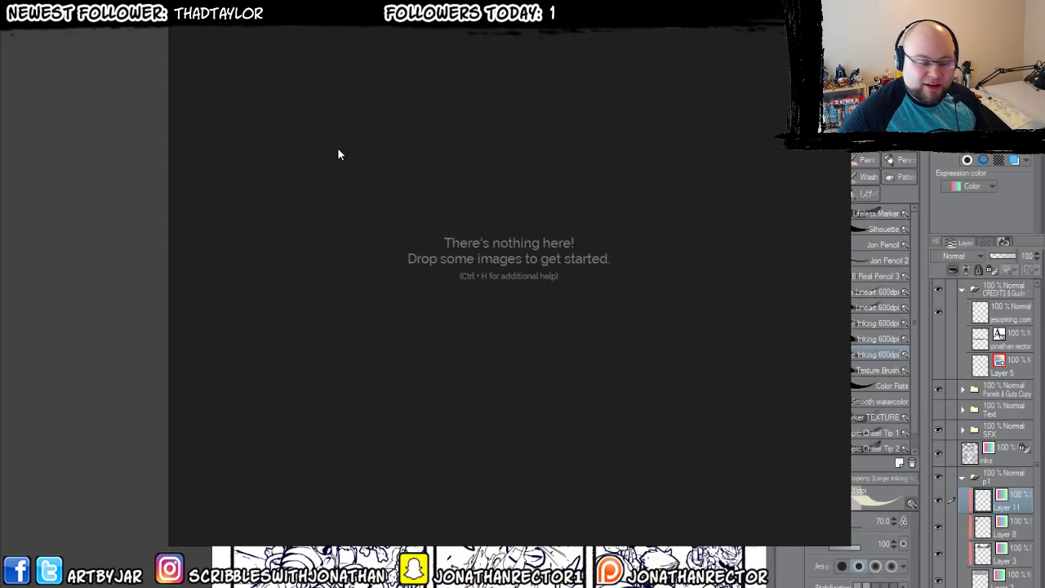
{"action": "left_click", "coordinate": [538, 347]}
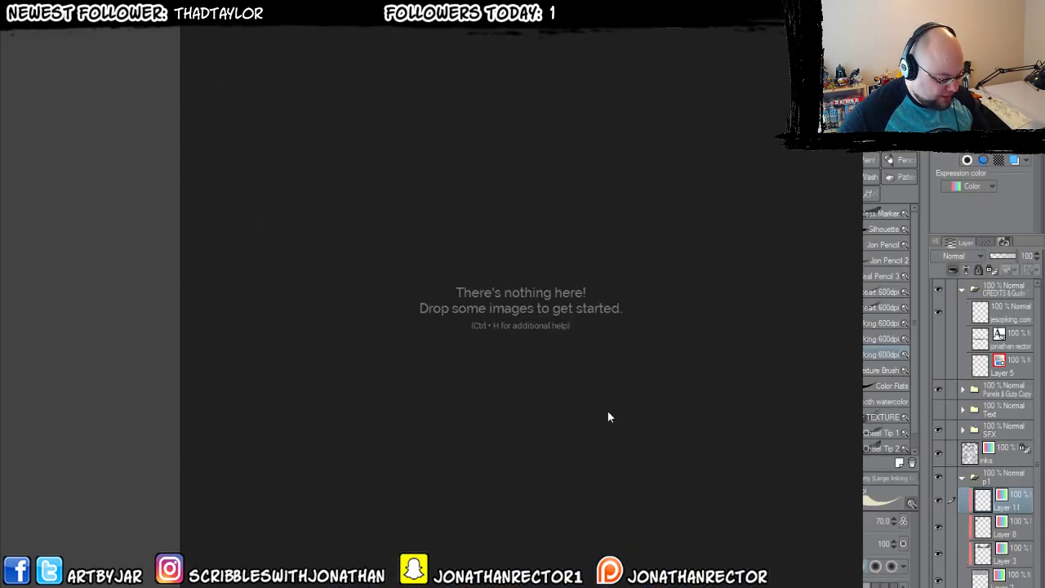
{"action": "right_click", "coordinate": [608, 412]}
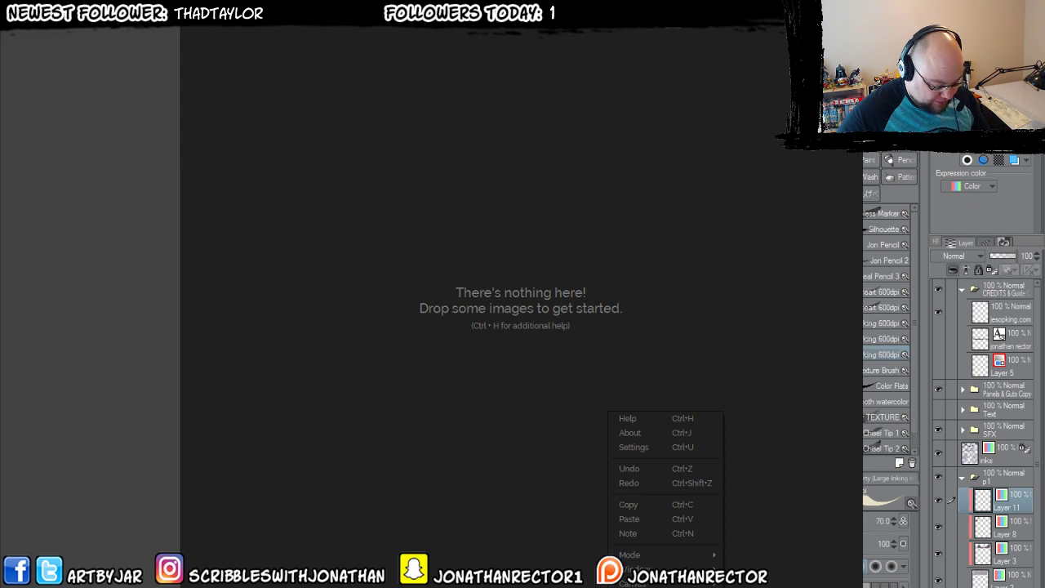
{"action": "left_click", "coordinate": [382, 502]}
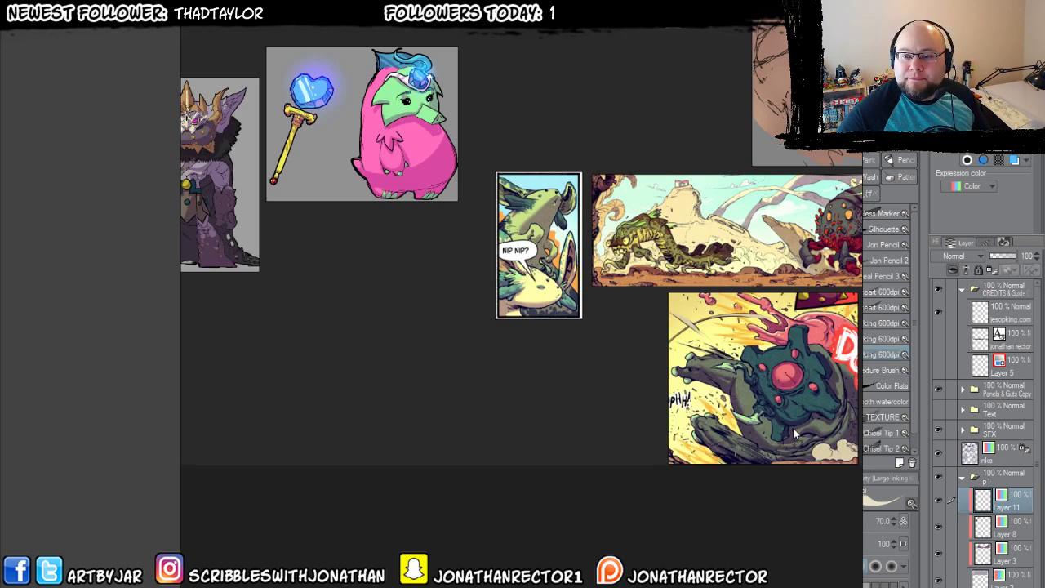
Shrink the reference board window, place it over the page's upper right area, and focus it on the horned creature's character sheet.
{"action": "left_click_drag", "start_coordinate": [181, 465], "coordinate": [585, 245]}
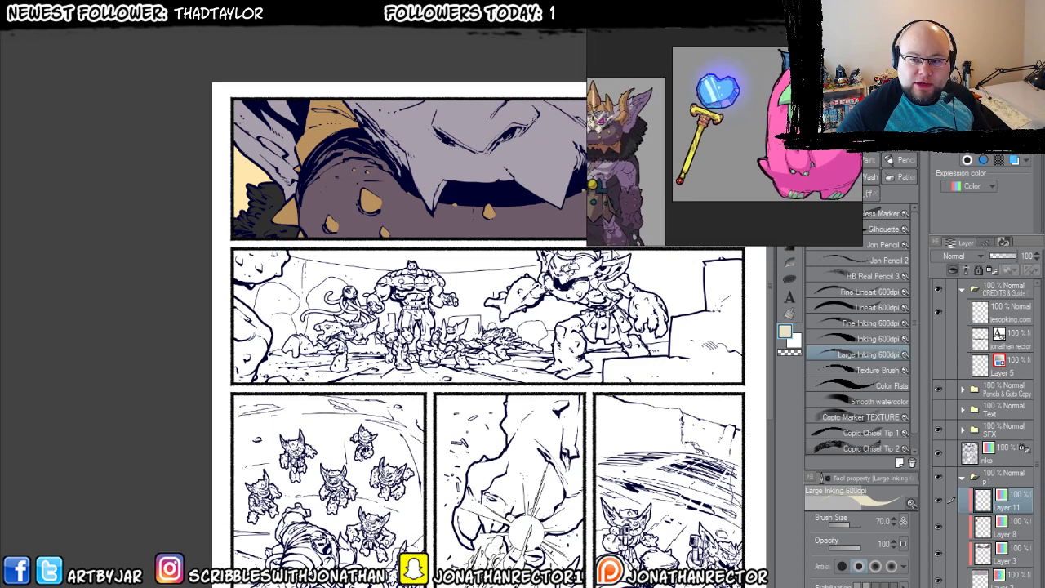
{"action": "left_click_drag", "start_coordinate": [735, 218], "coordinate": [665, 193]}
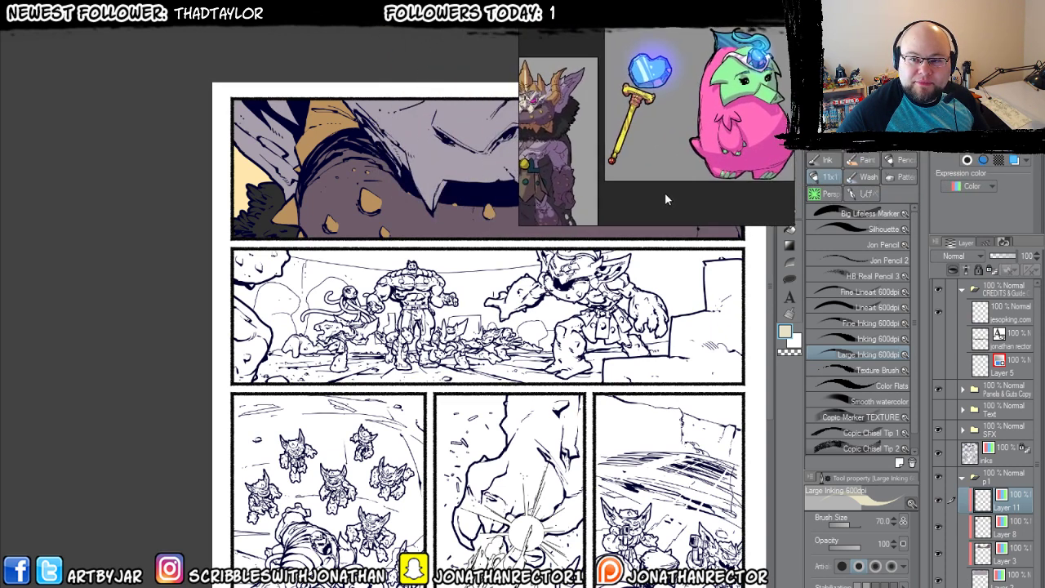
{"action": "double_click", "coordinate": [571, 157]}
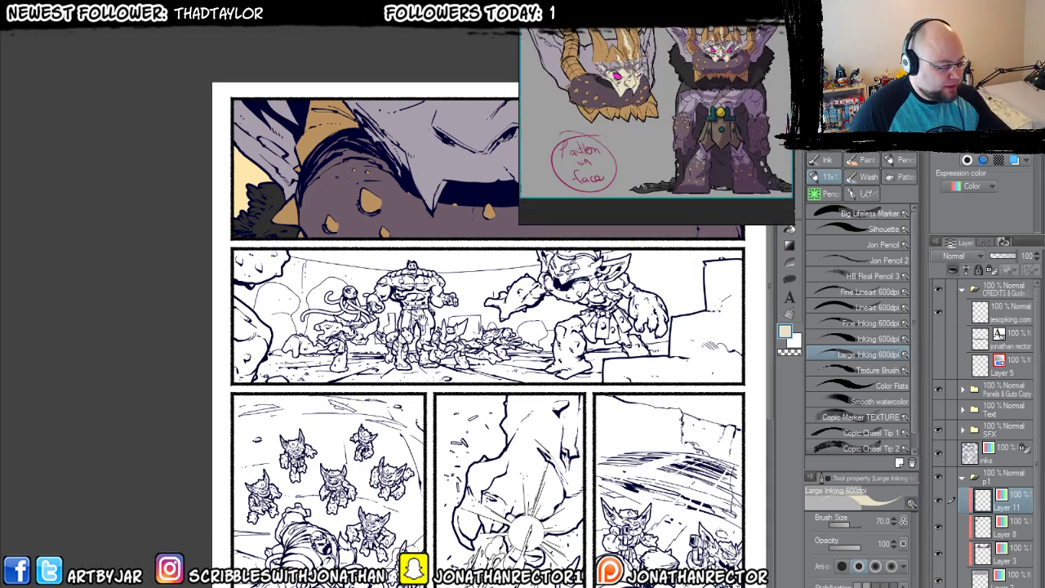
Draw jagged bone-coloured boundary lines on both sides of the creature's face in the first panel and fill the area between them.
{"action": "left_click_drag", "start_coordinate": [424, 320], "coordinate": [354, 521]}
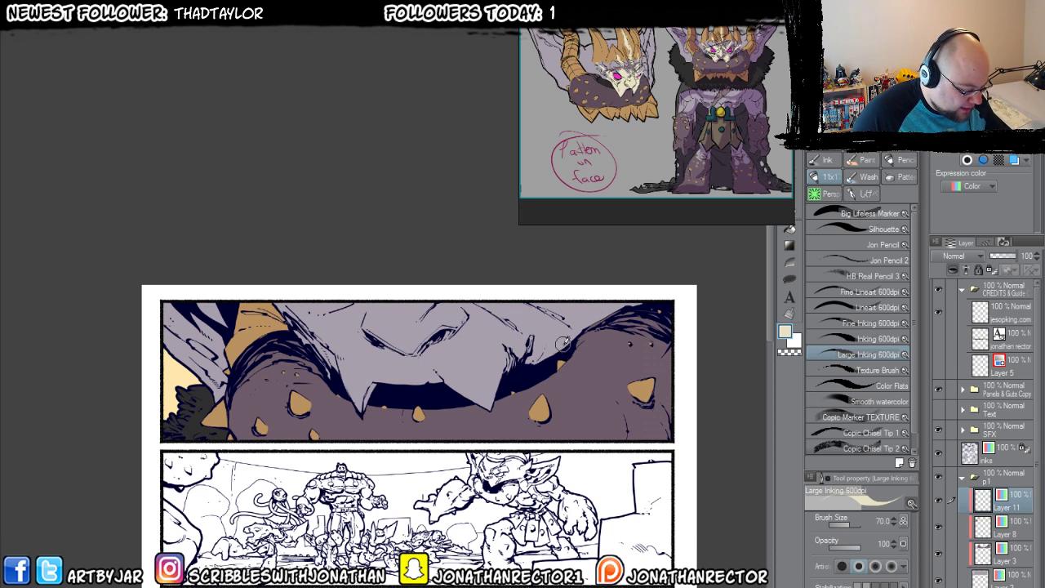
{"action": "left_click_drag", "start_coordinate": [563, 343], "coordinate": [537, 311]}
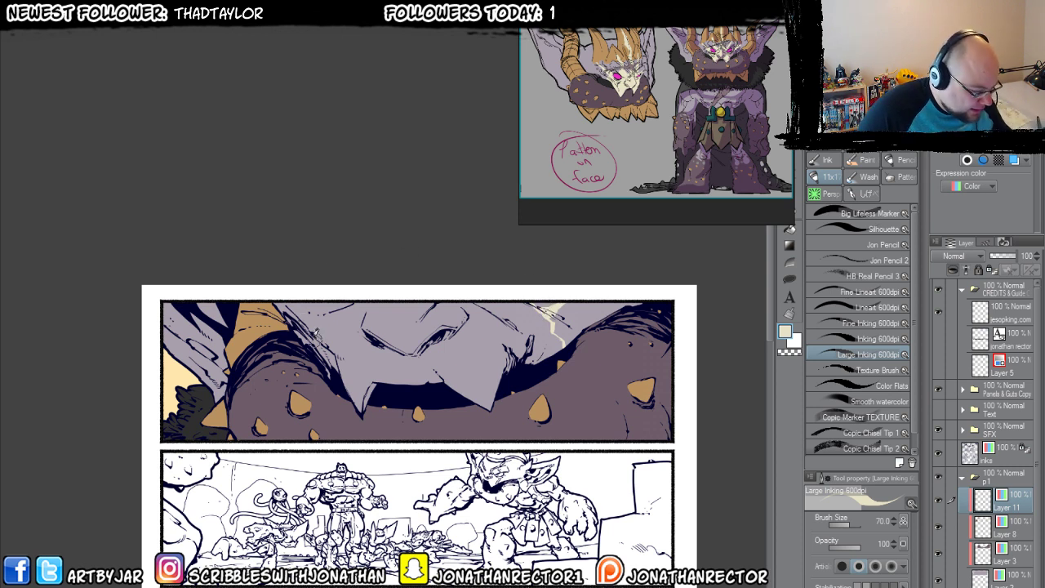
{"action": "left_click_drag", "start_coordinate": [319, 331], "coordinate": [326, 313]}
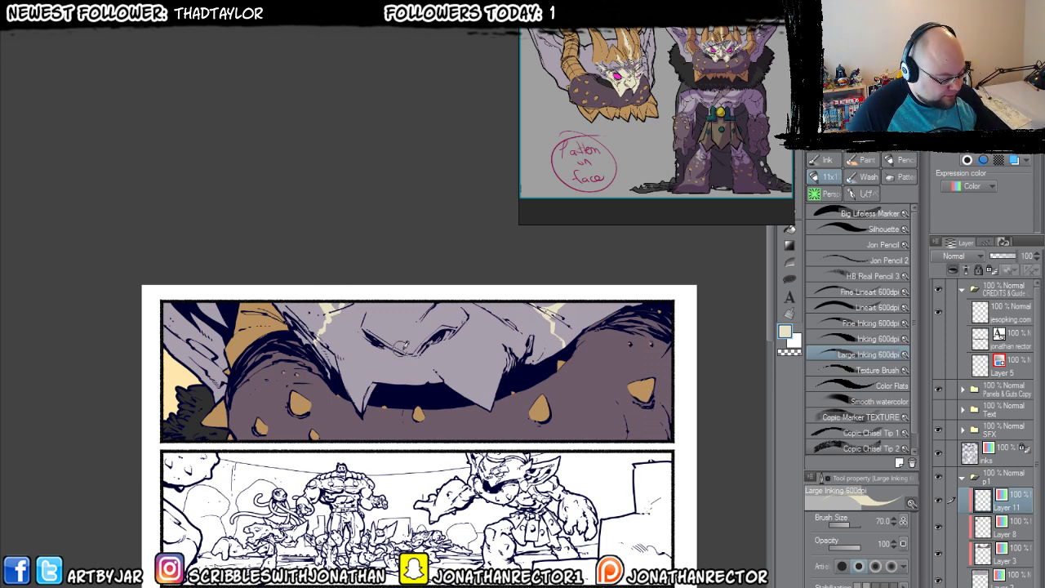
{"action": "key", "text": "g"}
{"action": "key", "text": "g"}
{"action": "left_click", "coordinate": [390, 363]}
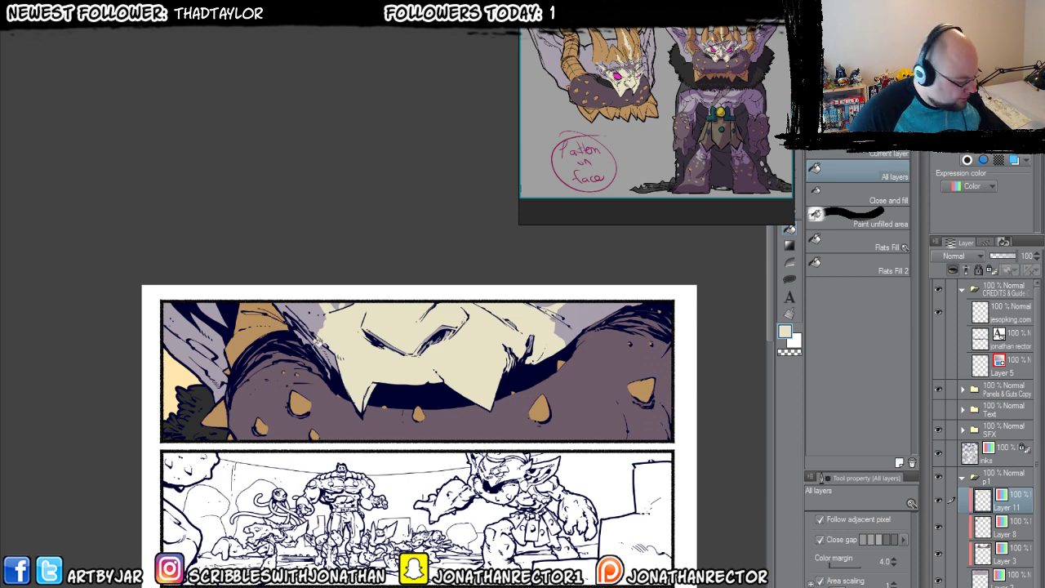
Use Lasso fill to cover leftover spots along the left side of the creature's face with the bone colour.
{"action": "key", "text": "u"}
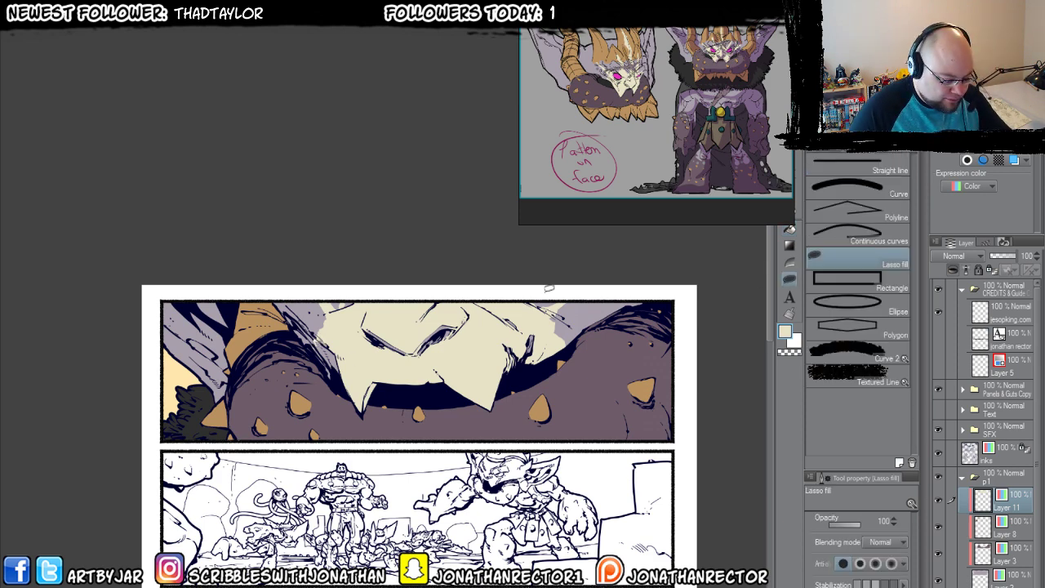
{"action": "left_click_drag", "start_coordinate": [653, 18], "coordinate": [643, 18]}
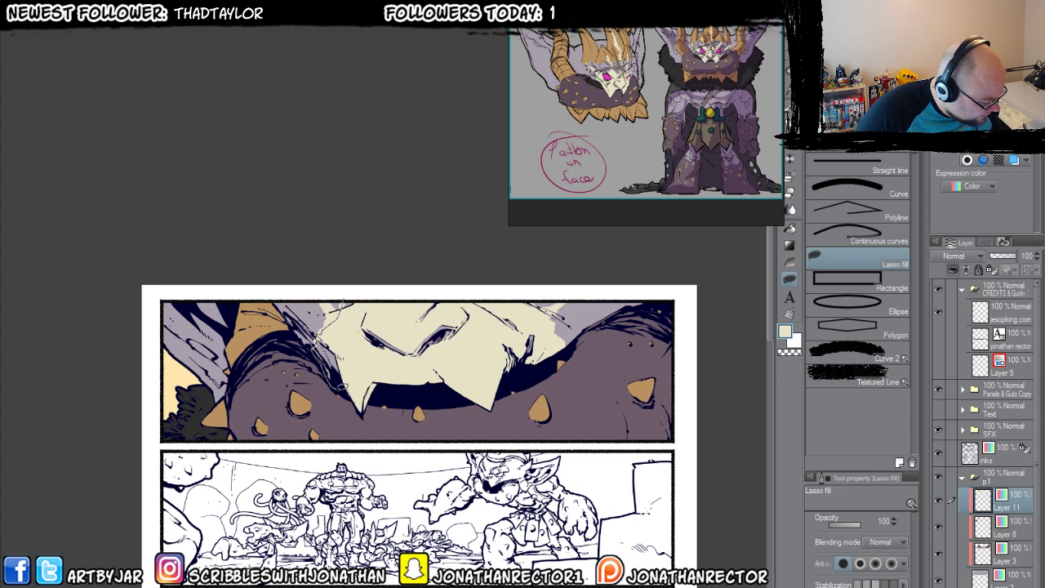
{"action": "mouse_move", "coordinate": [363, 398]}
{"action": "left_mouse_down"}
{"action": "mouse_move", "coordinate": [495, 385]}
{"action": "mouse_move", "coordinate": [556, 343]}
{"action": "mouse_move", "coordinate": [480, 308]}
{"action": "mouse_move", "coordinate": [343, 307]}
{"action": "left_mouse_up"}
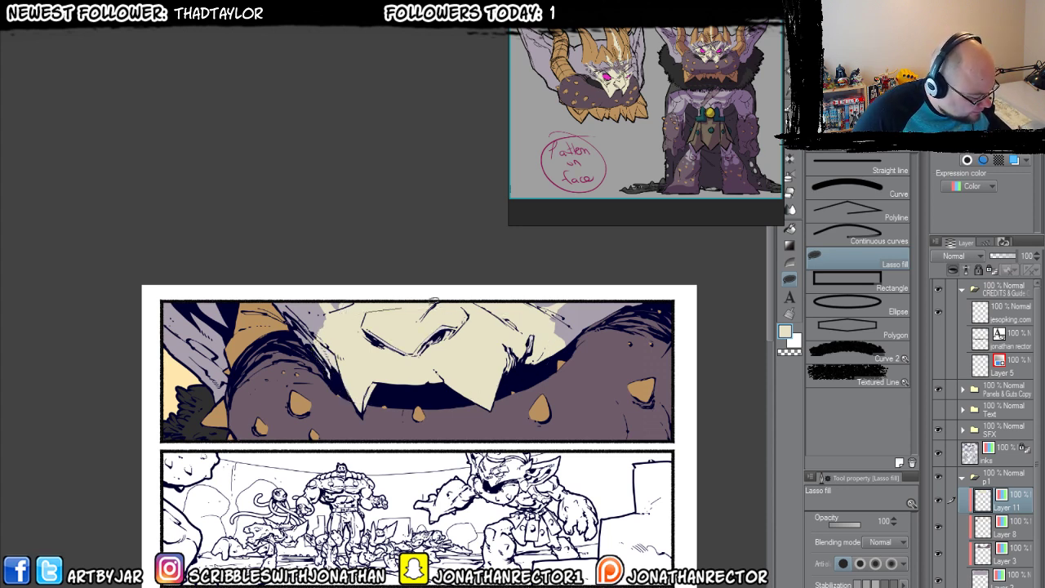
{"action": "scroll", "coordinate": [418, 425], "scroll_direction": "down", "scroll_amount": 2}
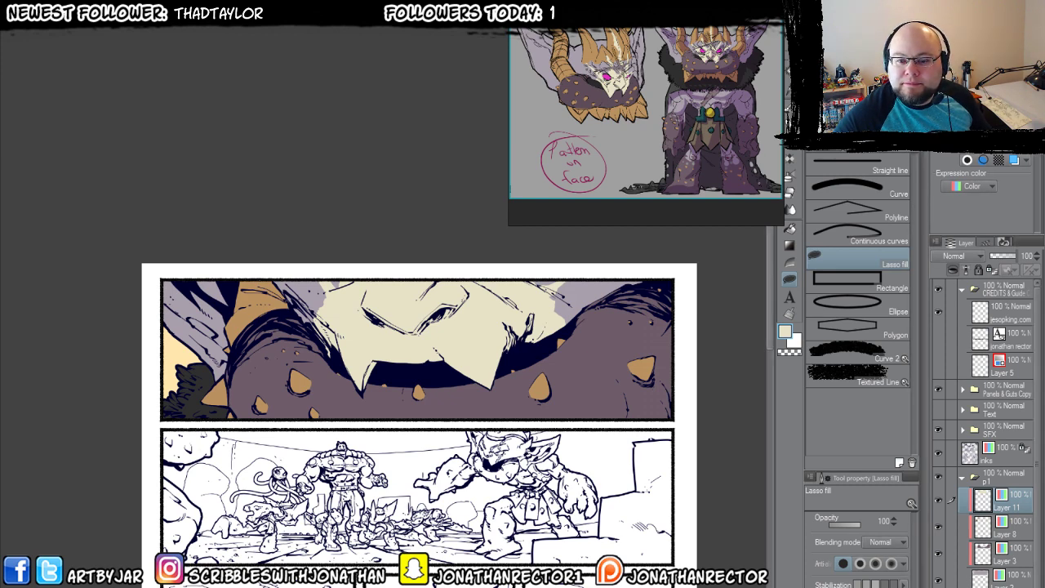
{"action": "scroll", "coordinate": [296, 470], "scroll_direction": "down", "scroll_amount": 3}
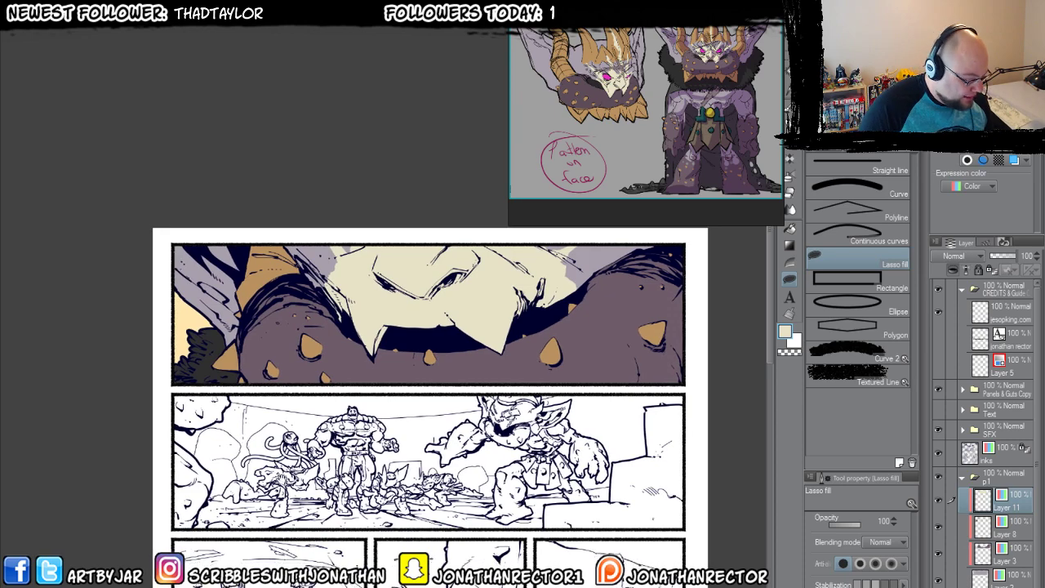
Collapse the p1 folder and add a raster layer inside the p2 folder.
{"action": "left_click", "coordinate": [962, 474]}
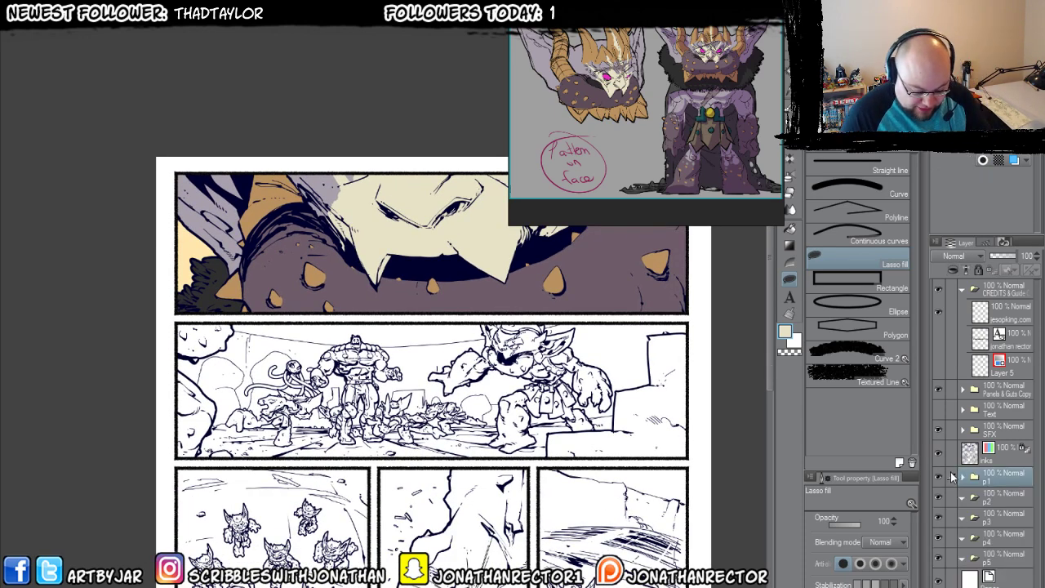
{"action": "left_click", "coordinate": [974, 496]}
{"action": "left_click", "coordinate": [974, 499]}
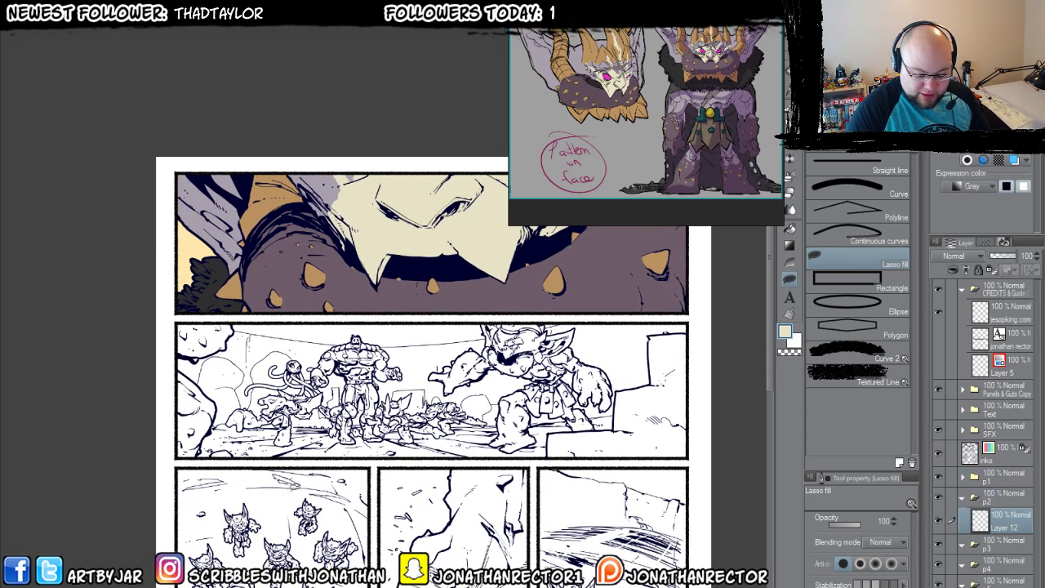
{"action": "left_click_drag", "start_coordinate": [267, 503], "coordinate": [235, 454]}
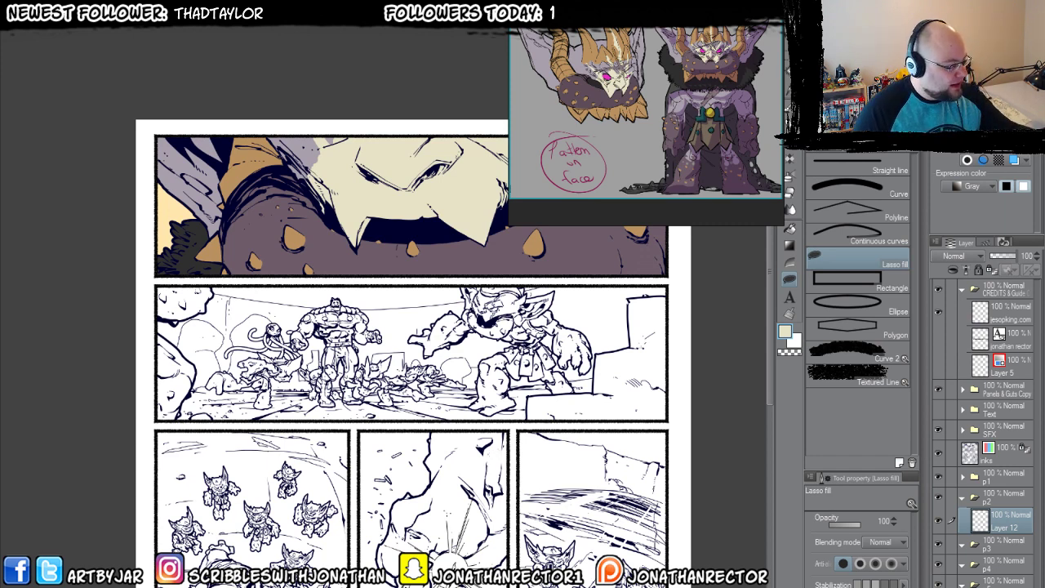
Copy the clipped layers Layer 35 Copy and Layer 28 Copy from the coloured page into the inked page's p2 folder above the new layer.
{"action": "key", "text": "ctrl+Tab"}
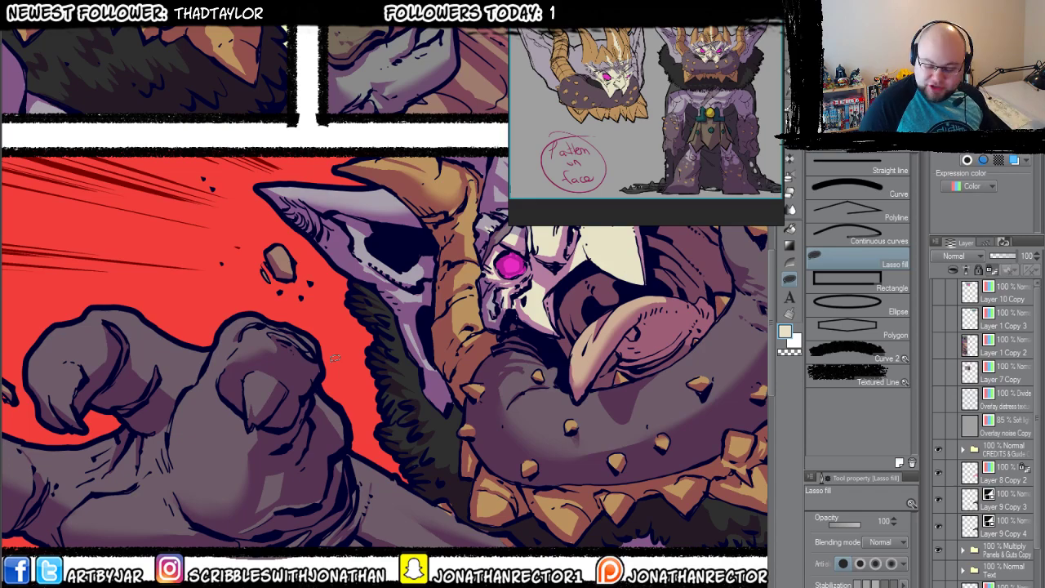
{"action": "scroll", "coordinate": [333, 364], "scroll_direction": "down", "scroll_amount": 3}
{"action": "scroll", "coordinate": [331, 361], "scroll_direction": "down", "scroll_amount": 2}
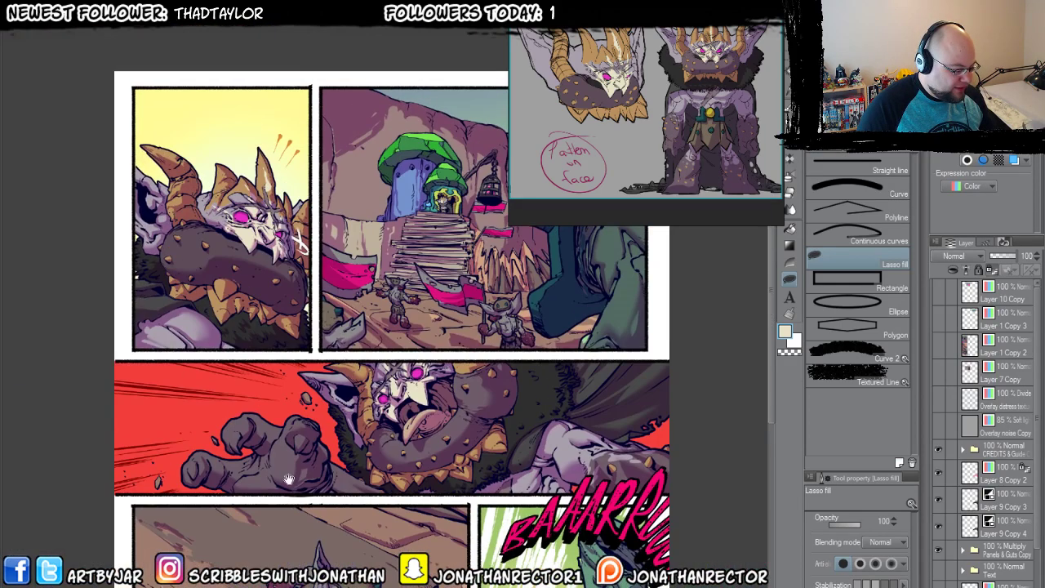
{"action": "left_click_drag", "start_coordinate": [309, 429], "coordinate": [276, 327]}
{"action": "key", "text": "ctrl+Tab"}
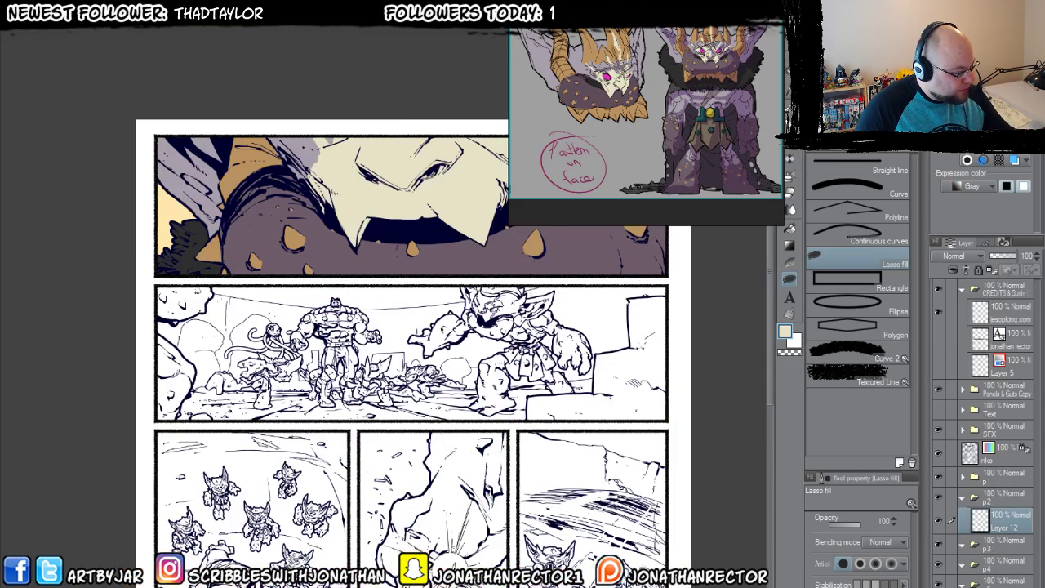
{"action": "key", "text": "ctrl+Tab"}
{"action": "left_click_drag", "start_coordinate": [292, 312], "coordinate": [274, 342]}
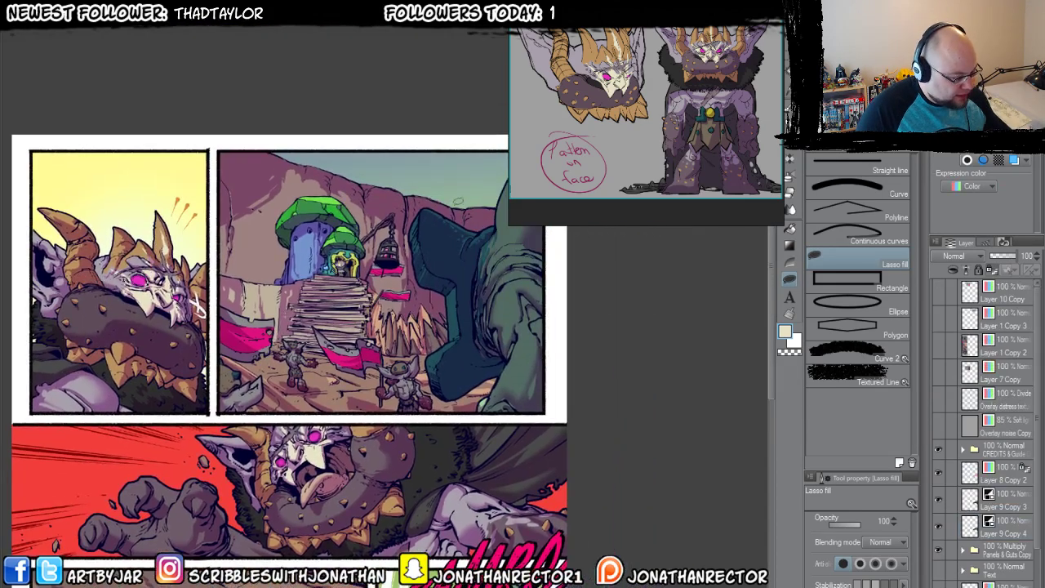
{"action": "scroll", "coordinate": [1010, 467], "scroll_direction": "down", "scroll_amount": 5}
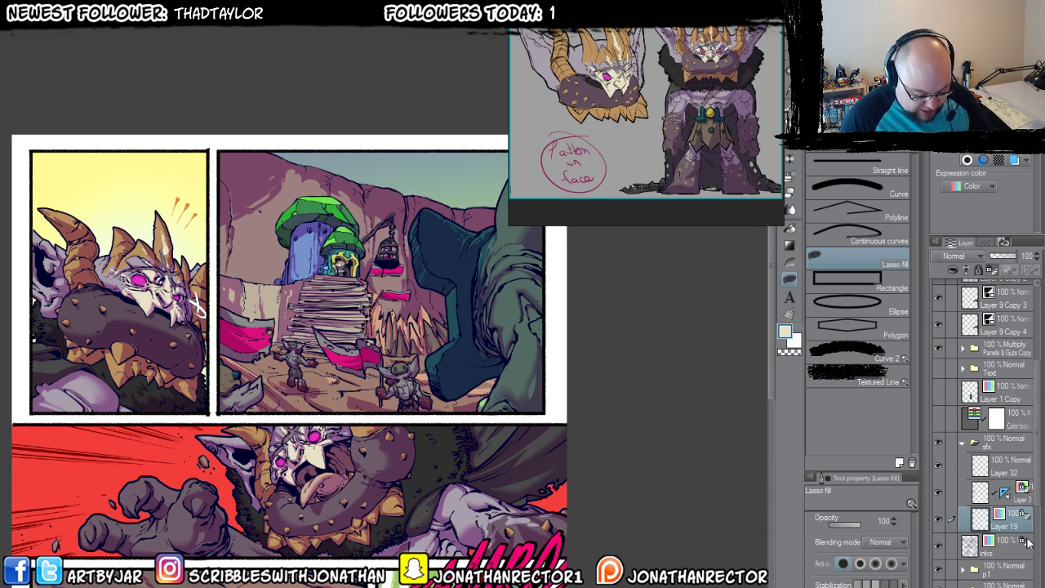
{"action": "scroll", "coordinate": [987, 433], "scroll_direction": "down", "scroll_amount": 10}
{"action": "left_click", "coordinate": [1000, 568]}
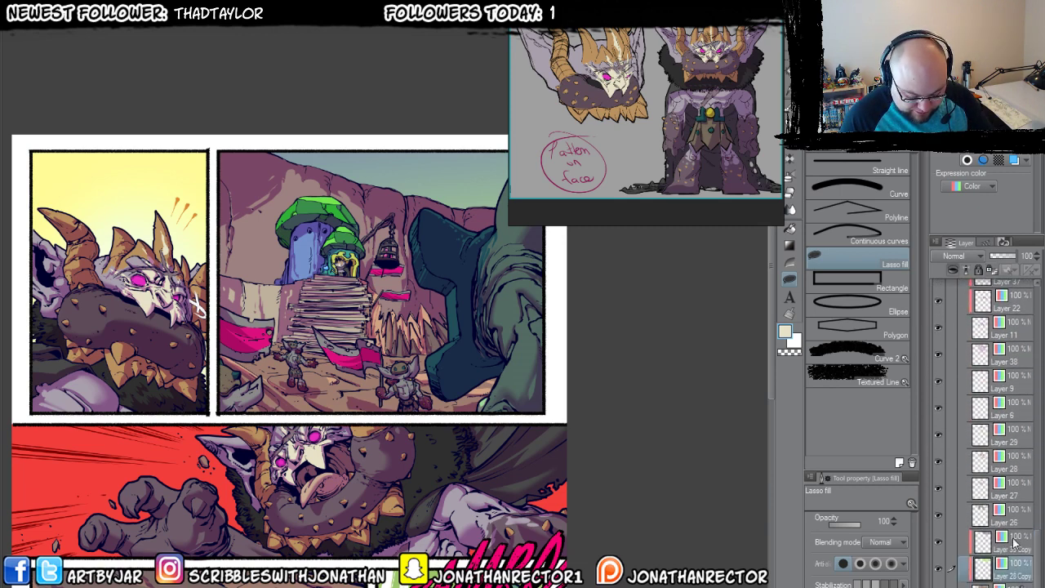
{"action": "left_click", "coordinate": [1012, 539], "text": "ctrl"}
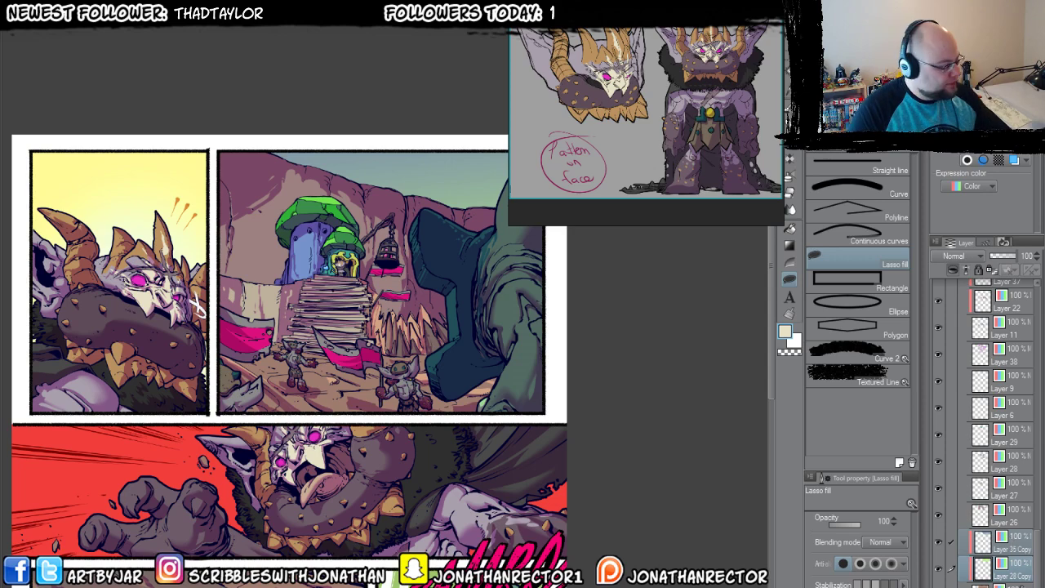
{"action": "key", "text": "ctrl+Tab"}
{"action": "key", "text": "ctrl+v"}
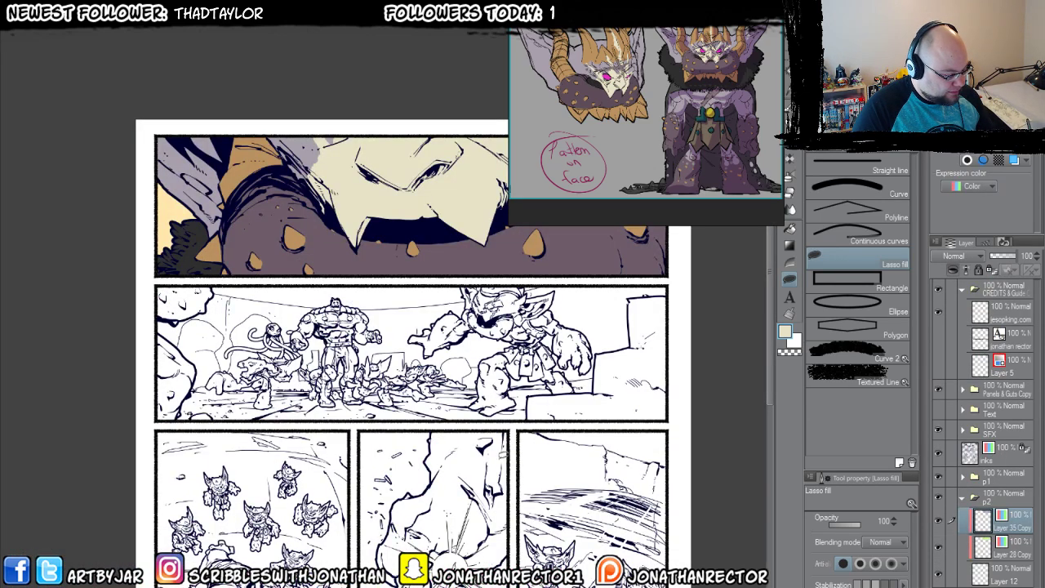
Fill a rectangular selection across the second panel's upper strip on the p2 base layer, and clear the selection.
{"action": "left_click", "coordinate": [1004, 576]}
{"action": "key", "text": "m"}
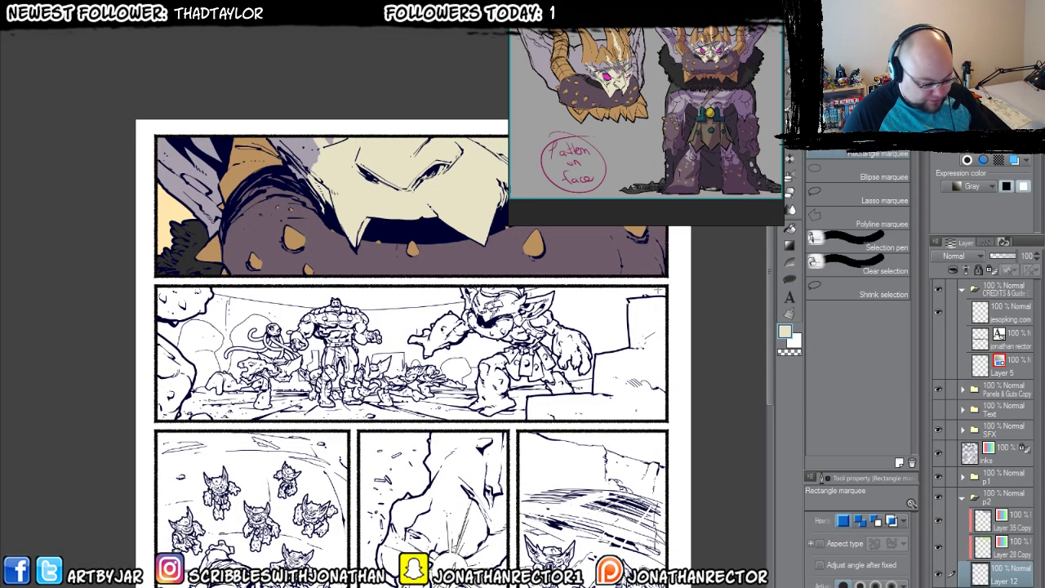
{"action": "left_click_drag", "start_coordinate": [208, 282], "coordinate": [572, 337]}
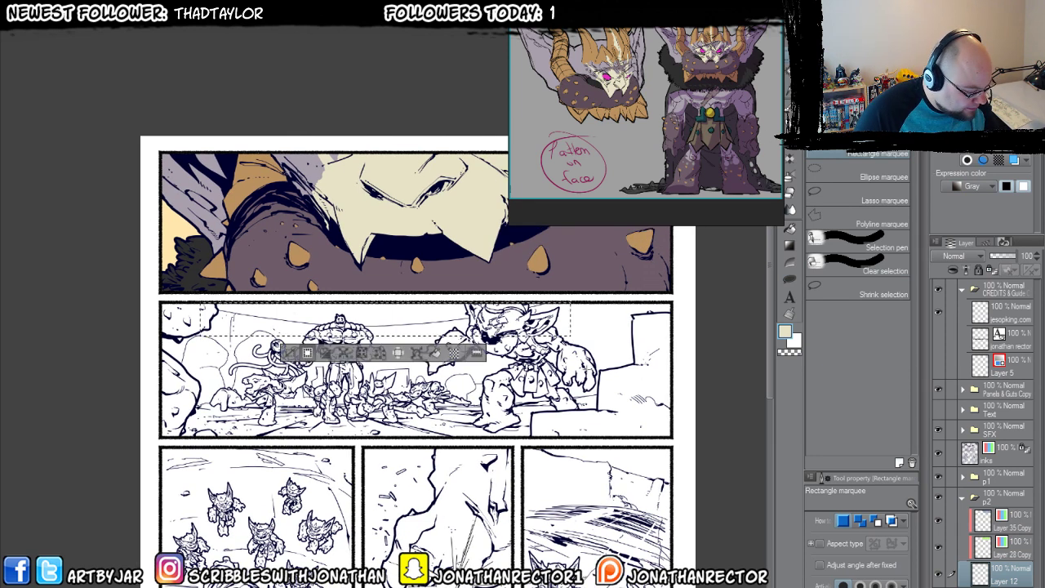
{"action": "key", "text": "ctrl+d"}
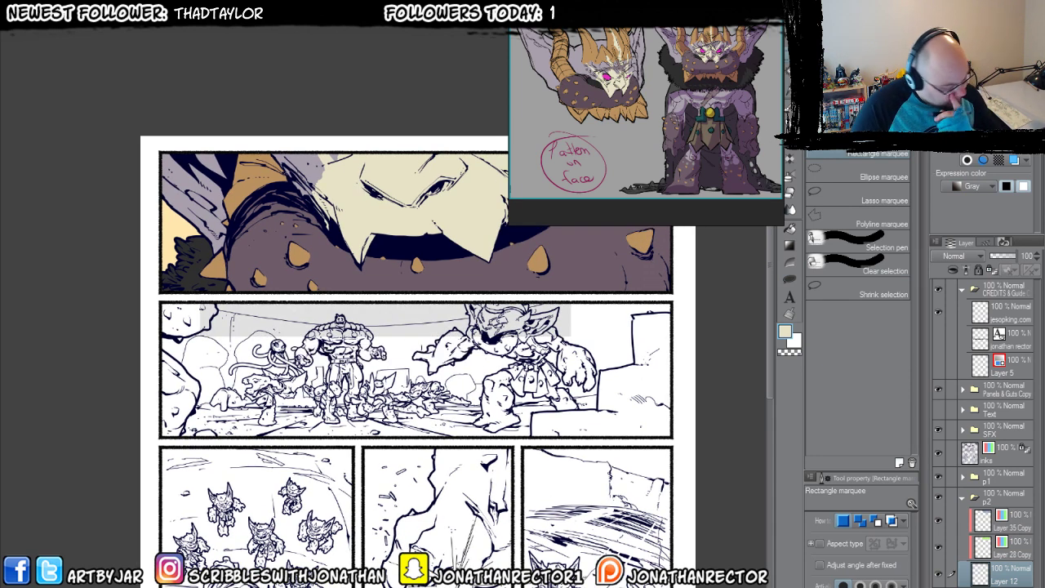
Move and stretch the green on Layer 28 Copy over the second panel's filled strip, and select the clipped Layer 35 Copy above it.
{"action": "left_click", "coordinate": [1009, 548]}
{"action": "key", "text": "k"}
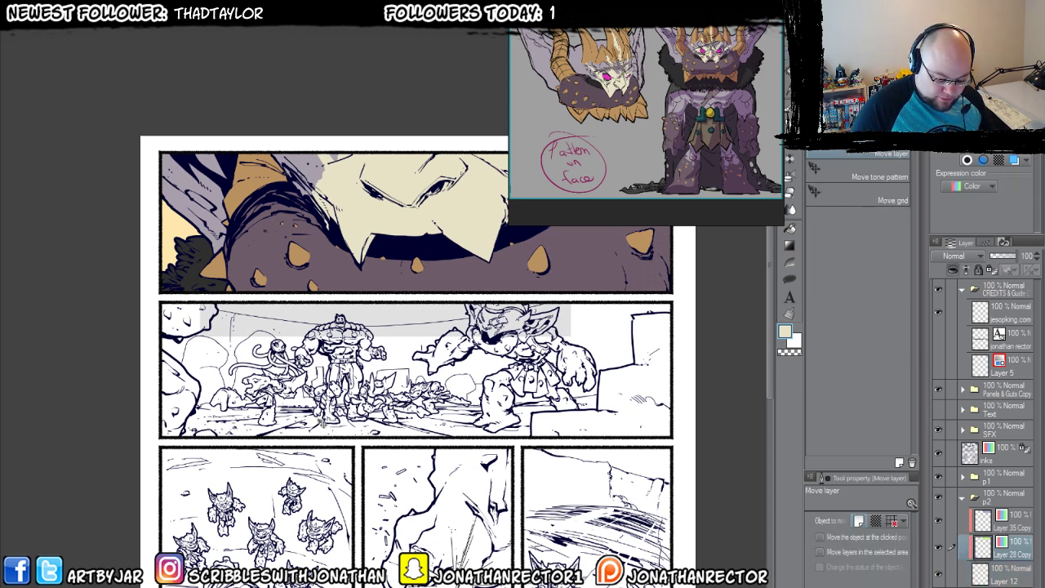
{"action": "left_click_drag", "start_coordinate": [571, 314], "coordinate": [219, 327]}
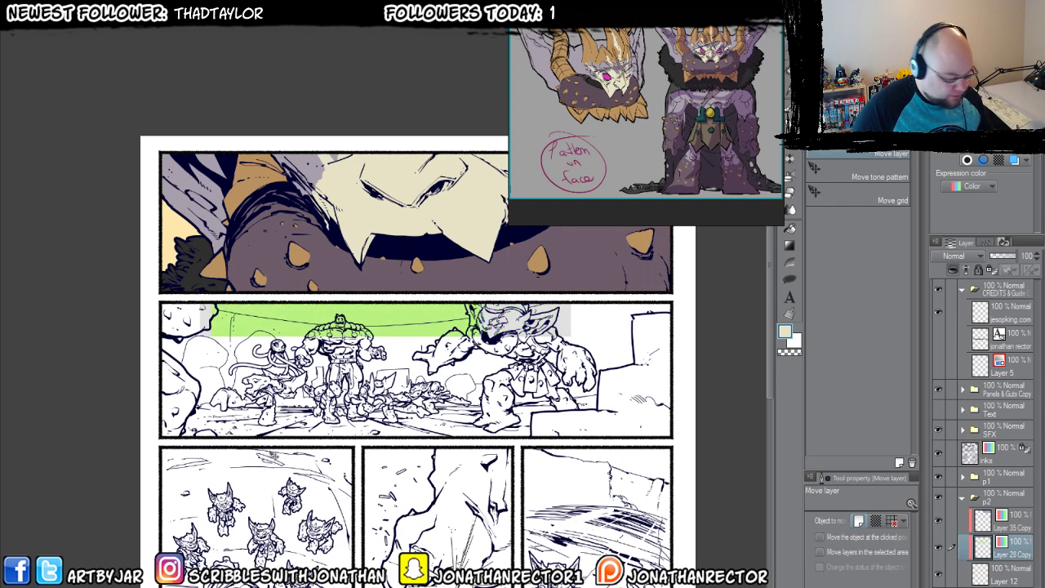
{"action": "key", "text": "ctrl+t"}
{"action": "left_click_drag", "start_coordinate": [537, 311], "coordinate": [550, 311]}
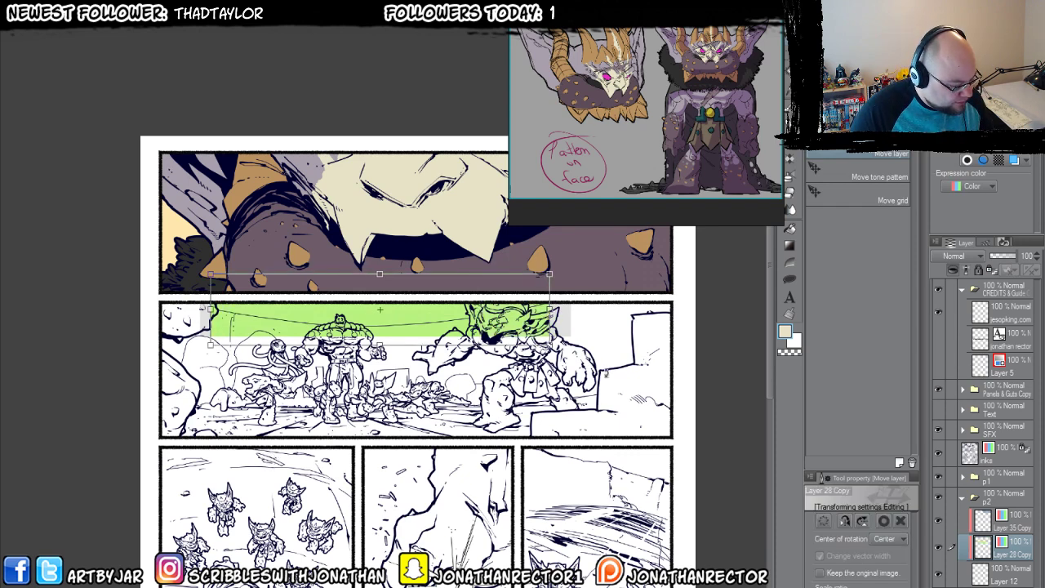
{"action": "key", "text": "Return"}
{"action": "left_click", "coordinate": [1003, 528]}
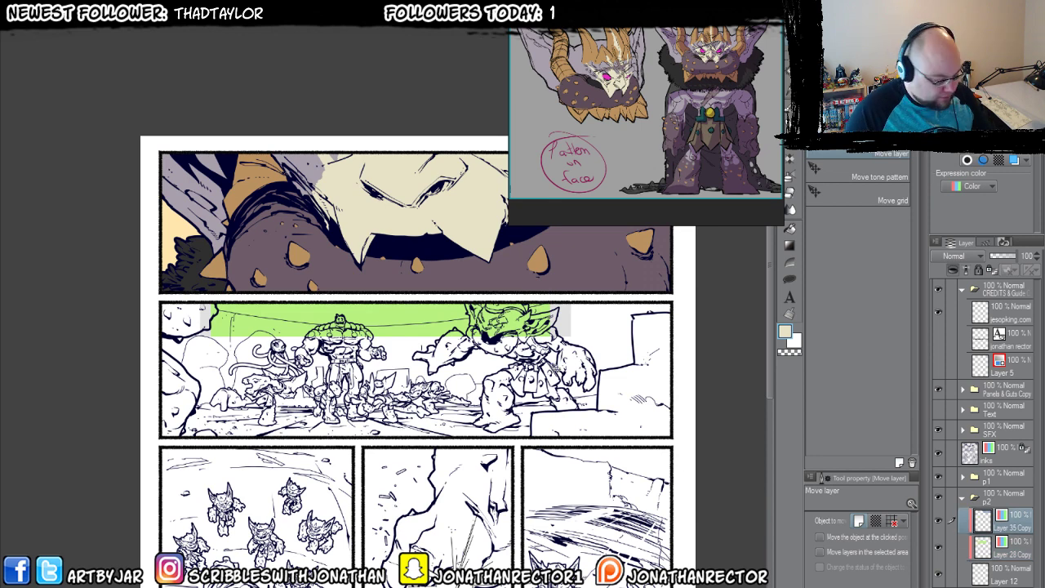
Move and stretch the blue gradient on Layer 35 Copy across the green sky strip of the second panel.
{"action": "left_click_drag", "start_coordinate": [556, 369], "coordinate": [349, 477]}
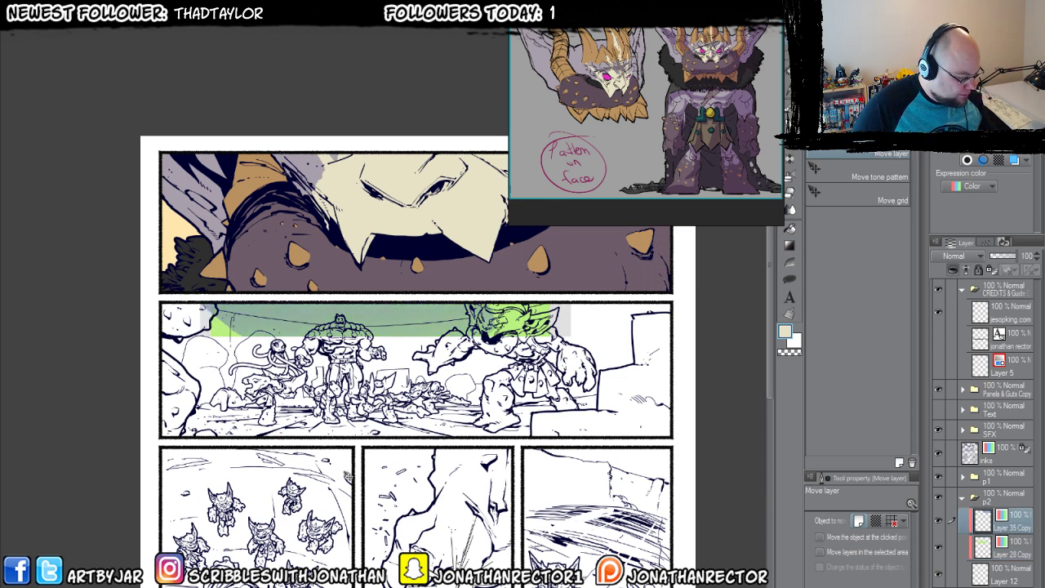
{"action": "key", "text": "ctrl+t"}
{"action": "left_click_drag", "start_coordinate": [494, 310], "coordinate": [585, 311]}
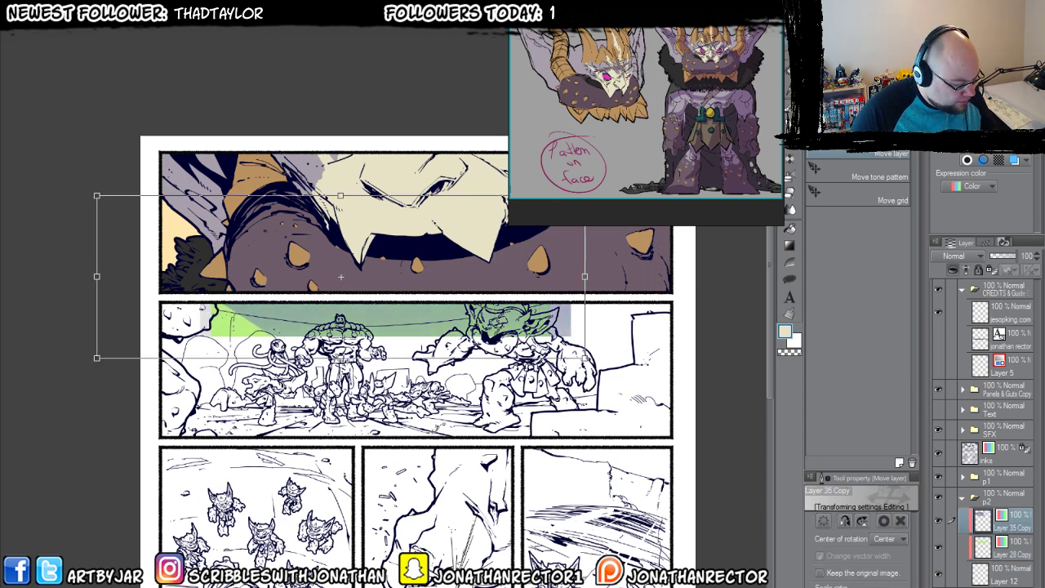
{"action": "left_click_drag", "start_coordinate": [96, 277], "coordinate": [7, 276]}
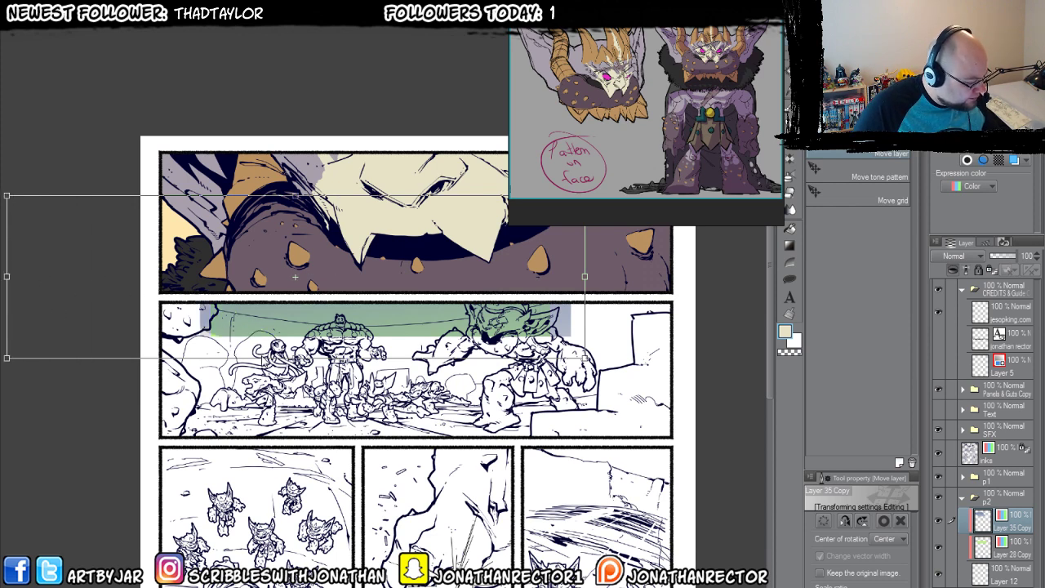
{"action": "left_click_drag", "start_coordinate": [295, 335], "coordinate": [308, 317]}
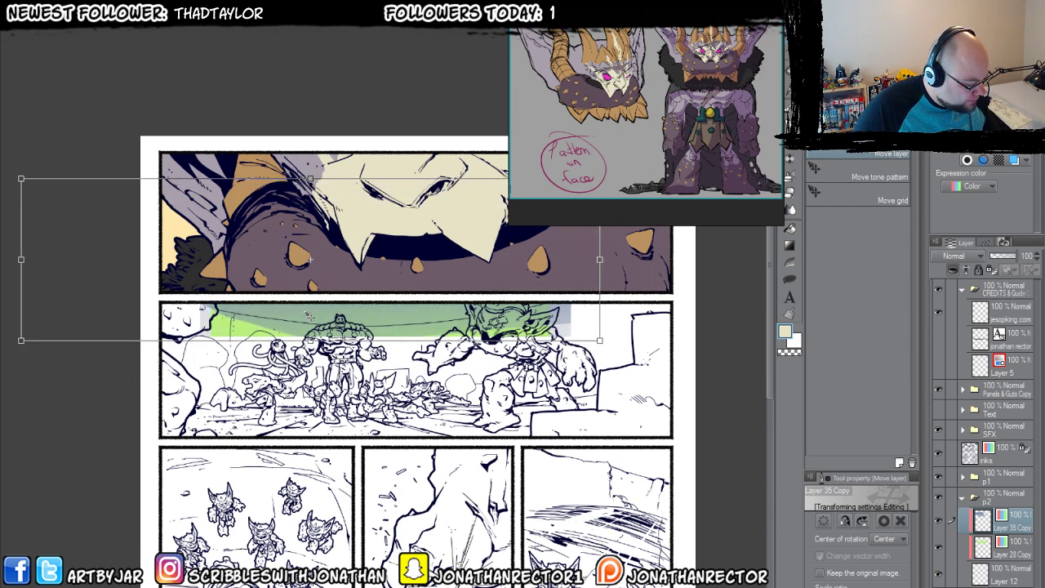
{"action": "key", "text": "Return"}
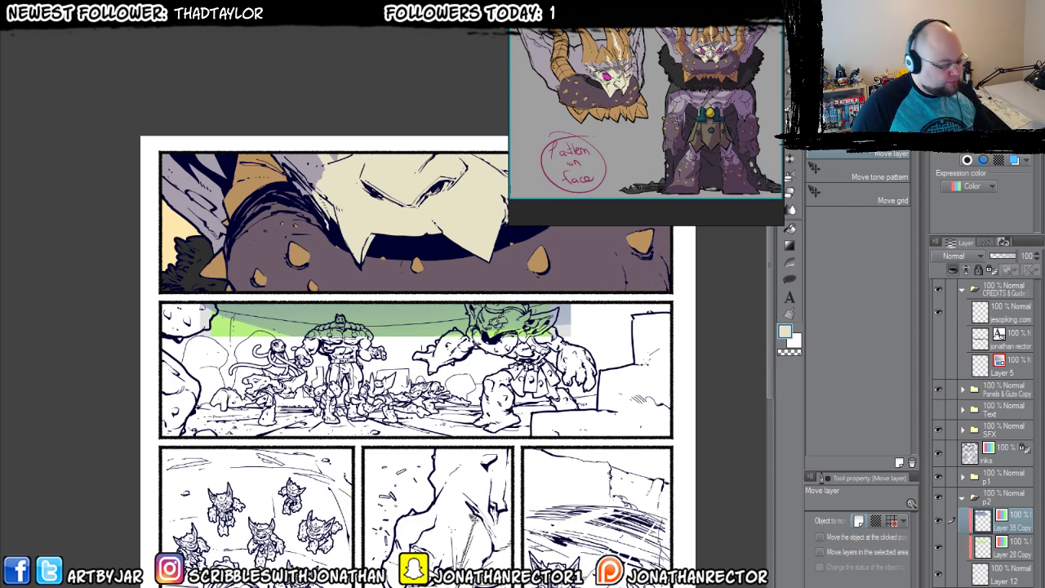
Add a raster layer above the sky layers in the p2 folder with Color expression, sampling the canyon wall's mauve from the coloured page.
{"action": "key", "text": "ctrl+shift+n"}
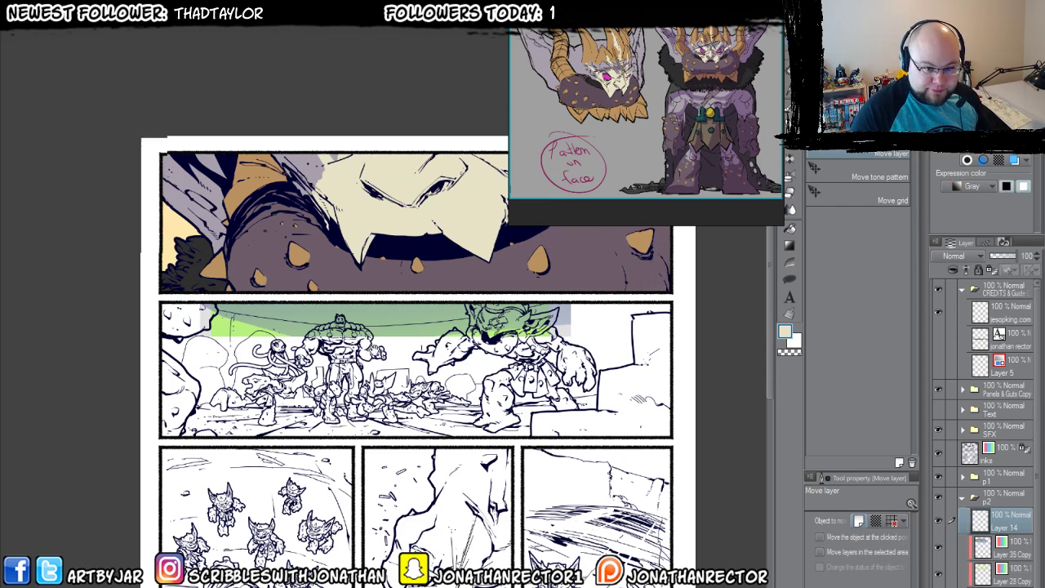
{"action": "left_click_drag", "start_coordinate": [366, 324], "coordinate": [369, 349]}
{"action": "key", "text": "ctrl+Tab"}
{"action": "left_click_drag", "start_coordinate": [322, 390], "coordinate": [343, 422]}
{"action": "key", "text": "b"}
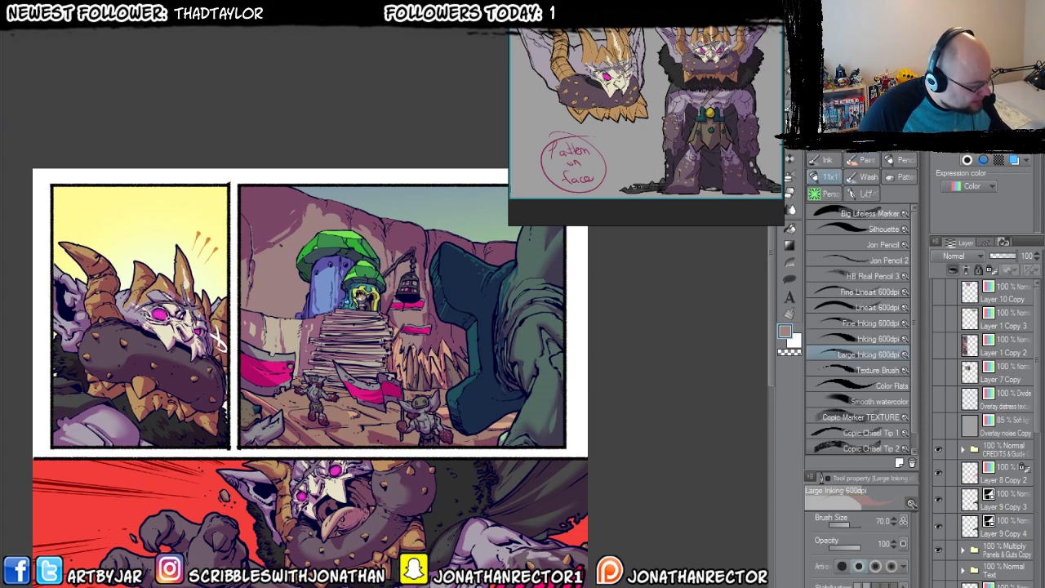
{"action": "key", "text": "ctrl+Tab"}
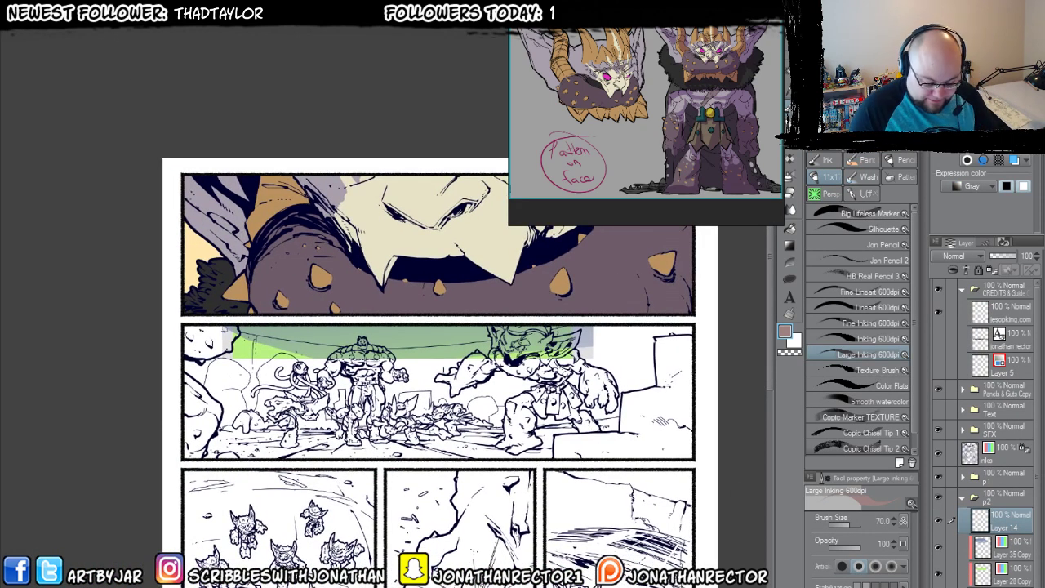
{"action": "left_click", "coordinate": [972, 186]}
{"action": "left_click", "coordinate": [968, 200]}
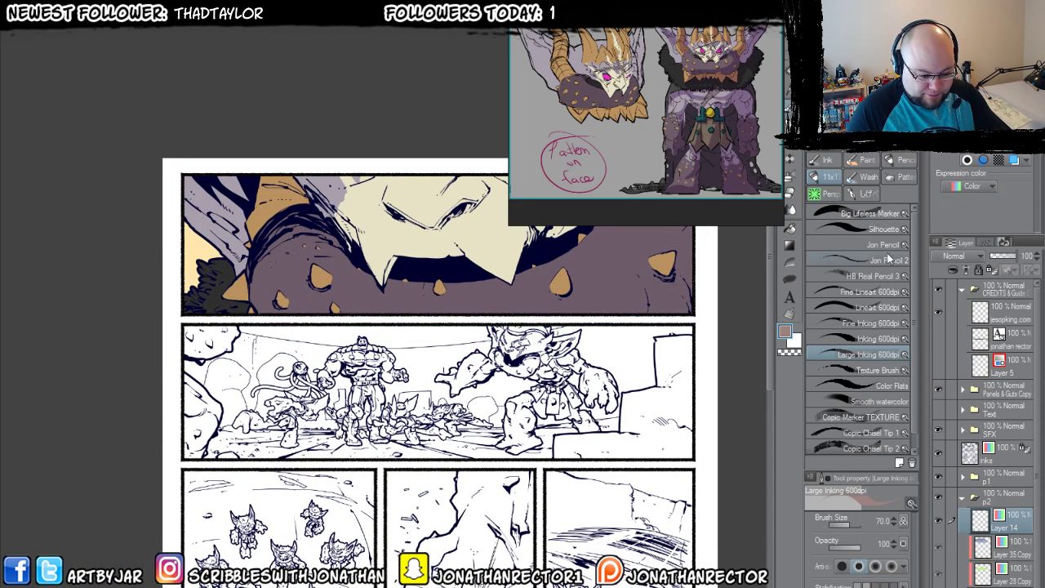
Fill the second panel's background wall areas with the sampled mauve around the figures and rocks, up to the stone blocks.
{"action": "key", "text": "g"}
{"action": "left_click", "coordinate": [200, 361]}
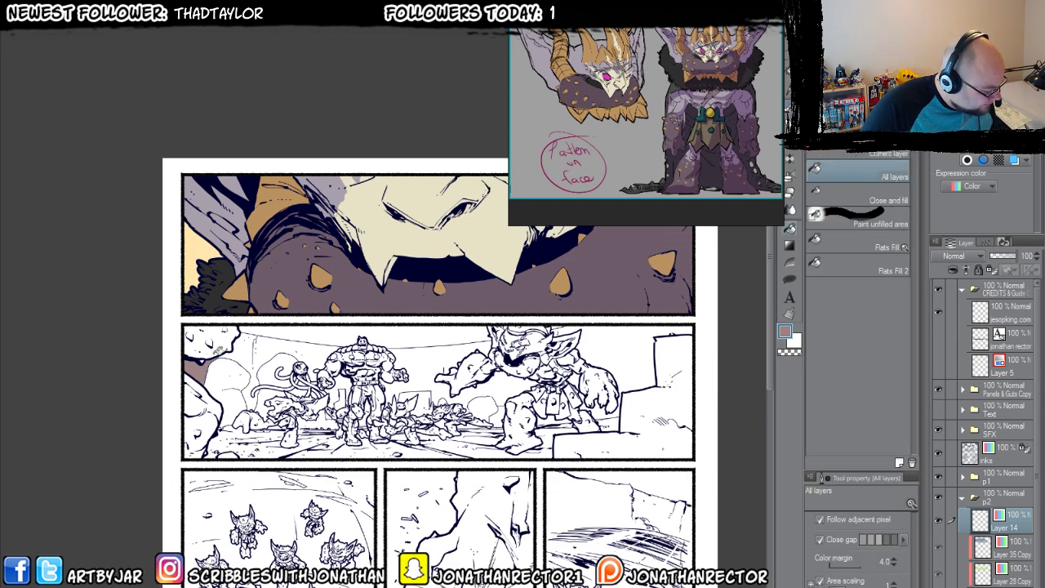
{"action": "left_click", "coordinate": [242, 354]}
{"action": "left_click", "coordinate": [331, 384]}
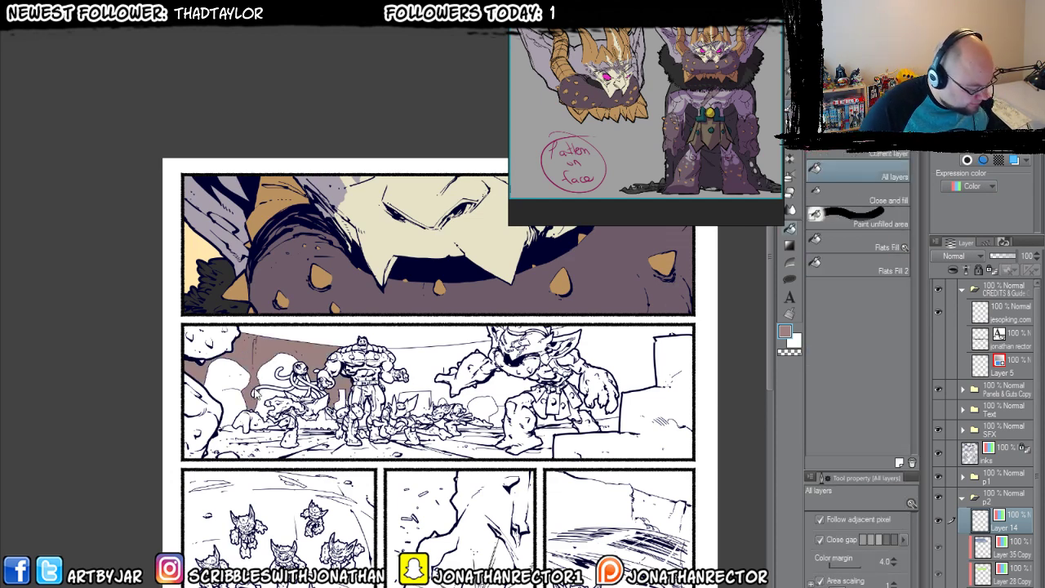
{"action": "scroll", "coordinate": [331, 384], "scroll_direction": "up", "scroll_amount": 3}
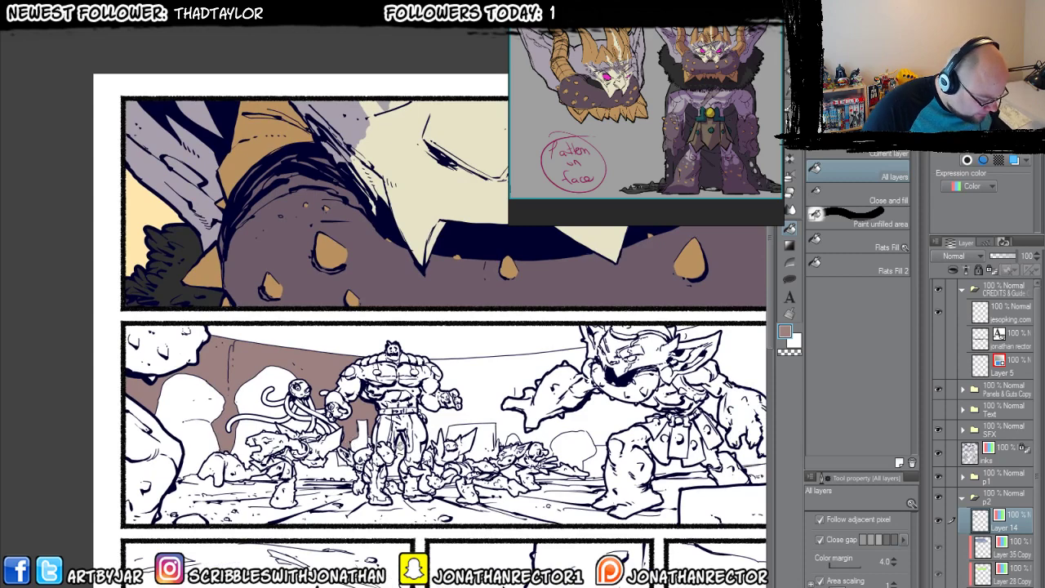
{"action": "scroll", "coordinate": [441, 421], "scroll_direction": "up", "scroll_amount": 2}
{"action": "scroll", "coordinate": [559, 394], "scroll_direction": "down", "scroll_amount": 2}
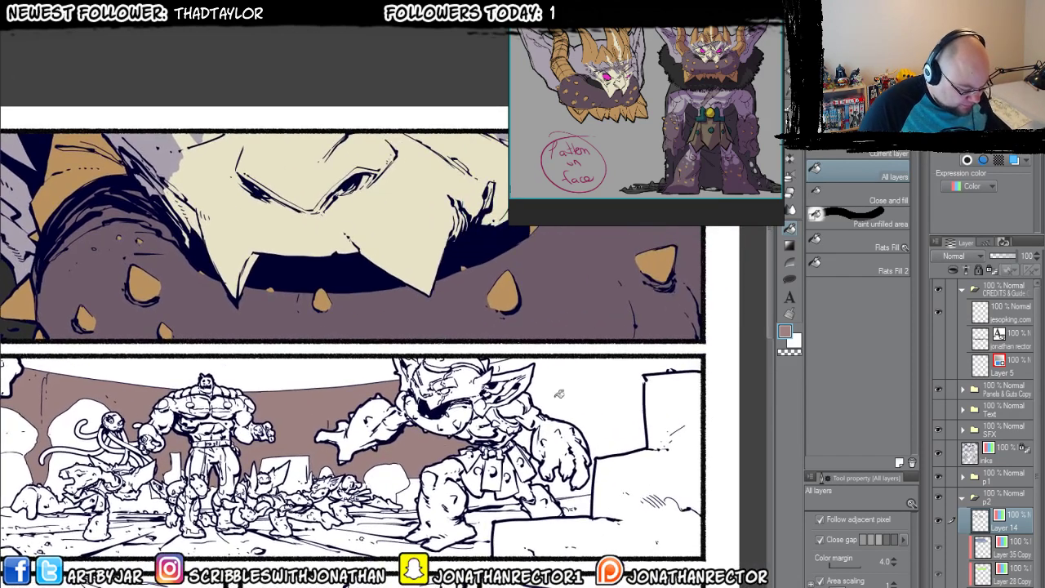
{"action": "left_click", "coordinate": [560, 393]}
{"action": "scroll", "coordinate": [284, 493], "scroll_direction": "down", "scroll_amount": 1}
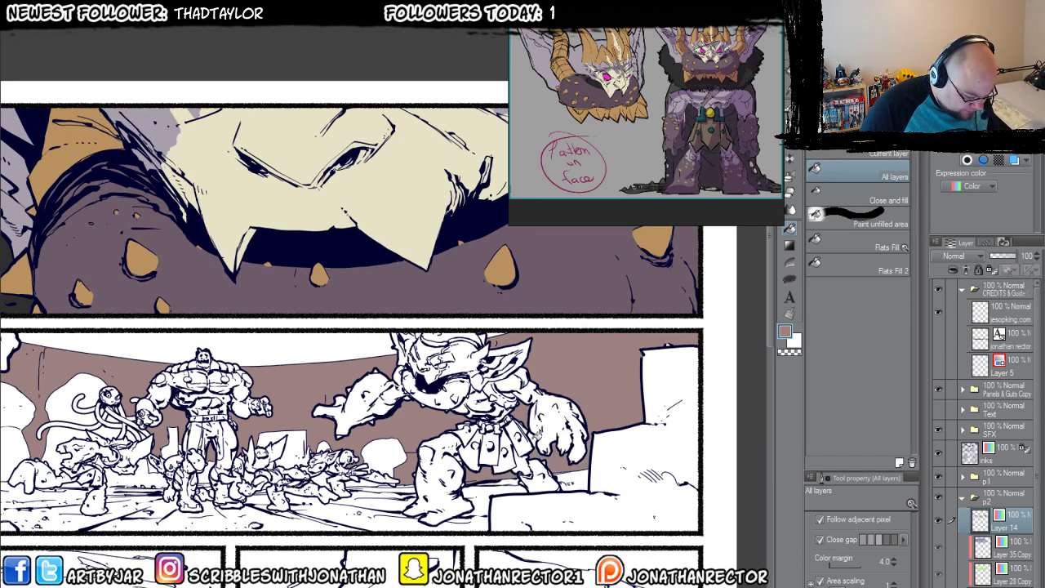
Touch up the mauve wall around the background creatures with the Large Inking 600dpi brush at size 25.
{"action": "left_click_drag", "start_coordinate": [295, 502], "coordinate": [399, 510]}
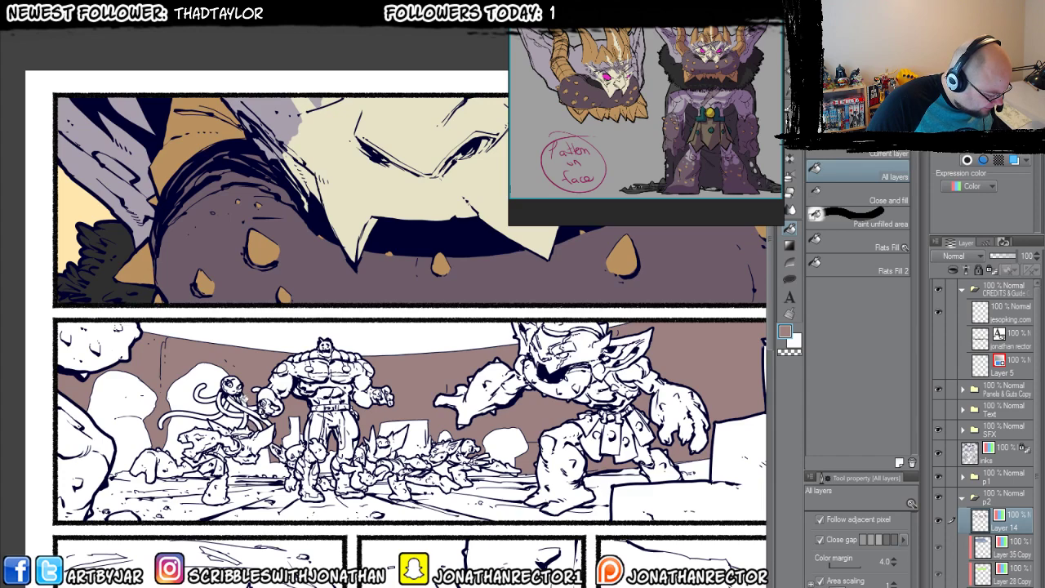
{"action": "scroll", "coordinate": [254, 408], "scroll_direction": "up", "scroll_amount": 3}
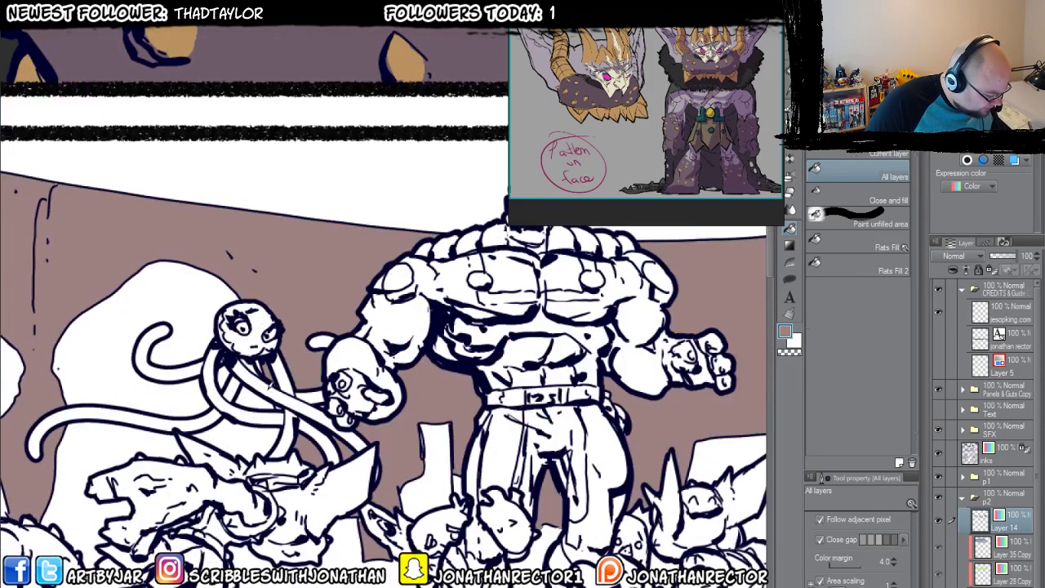
{"action": "key", "text": "p"}
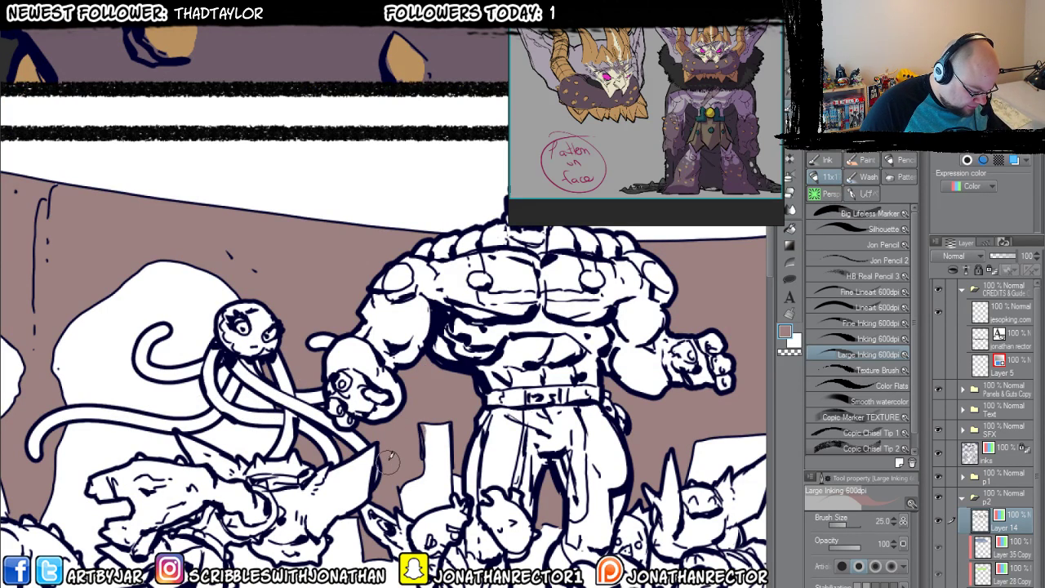
{"action": "scroll", "coordinate": [218, 433], "scroll_direction": "down", "scroll_amount": 3}
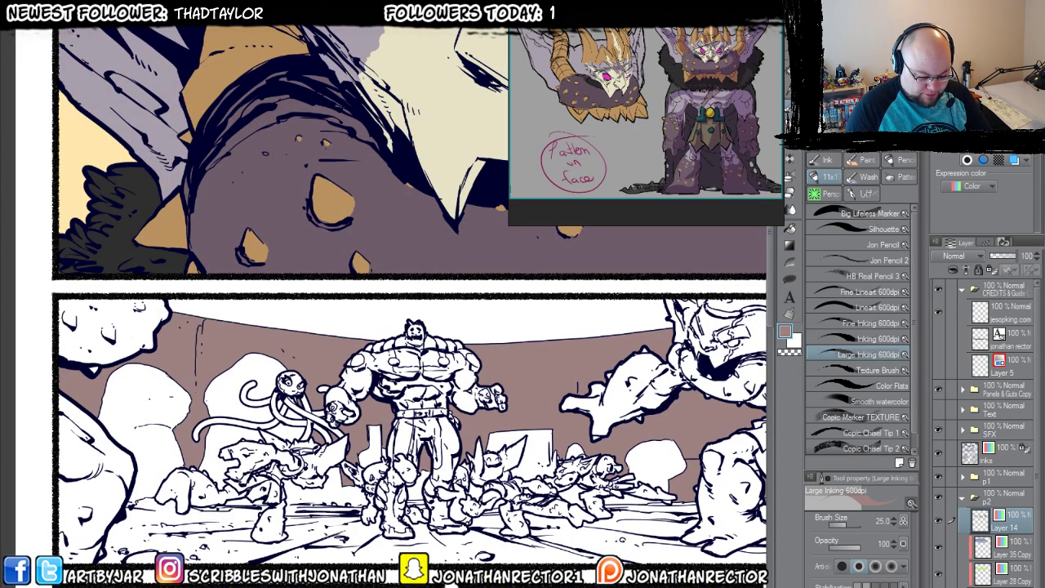
Sample the brown ground colour from the coloured page and add a raster layer above the wall layer in the p2 folder.
{"action": "key", "text": "ctrl+z"}
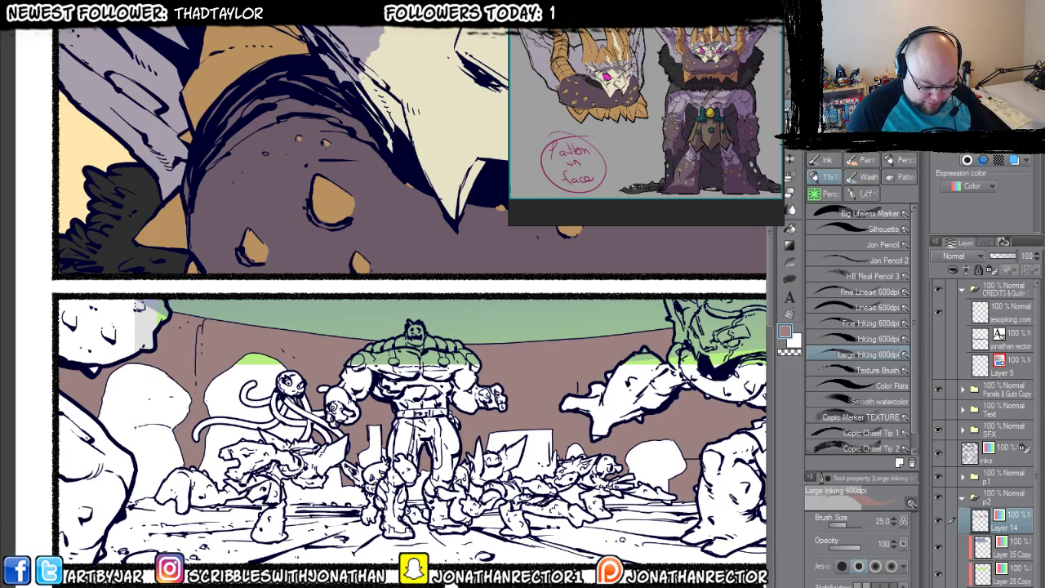
{"action": "scroll", "coordinate": [171, 465], "scroll_direction": "down", "scroll_amount": 3}
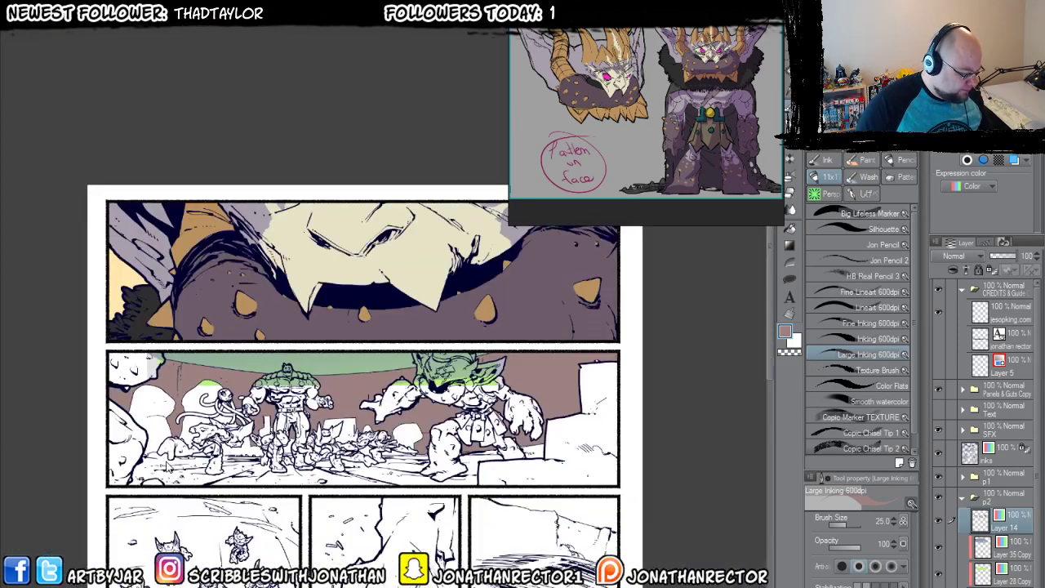
{"action": "key", "text": "ctrl+Tab"}
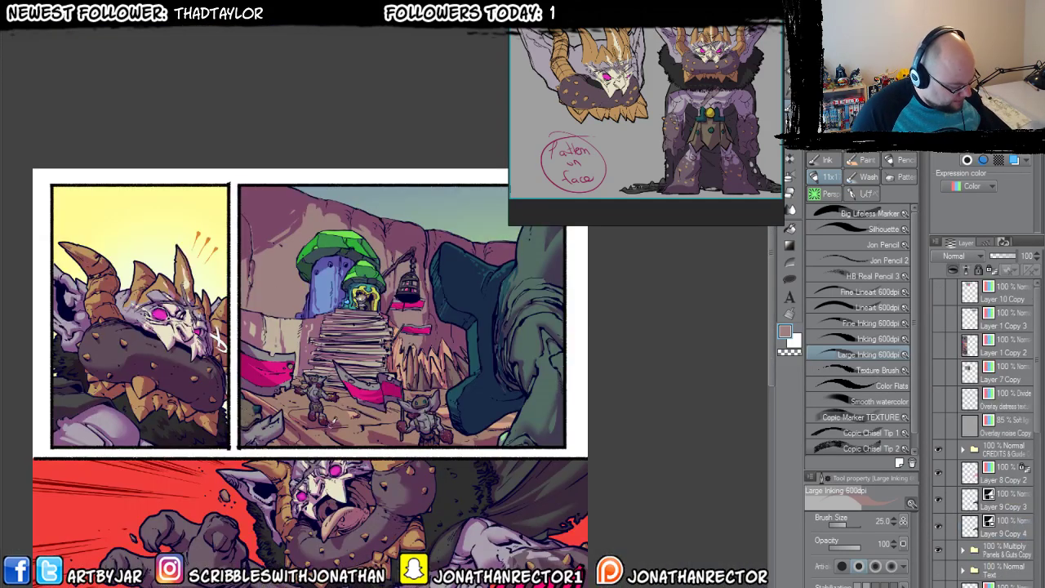
{"action": "key", "text": "ctrl+Tab"}
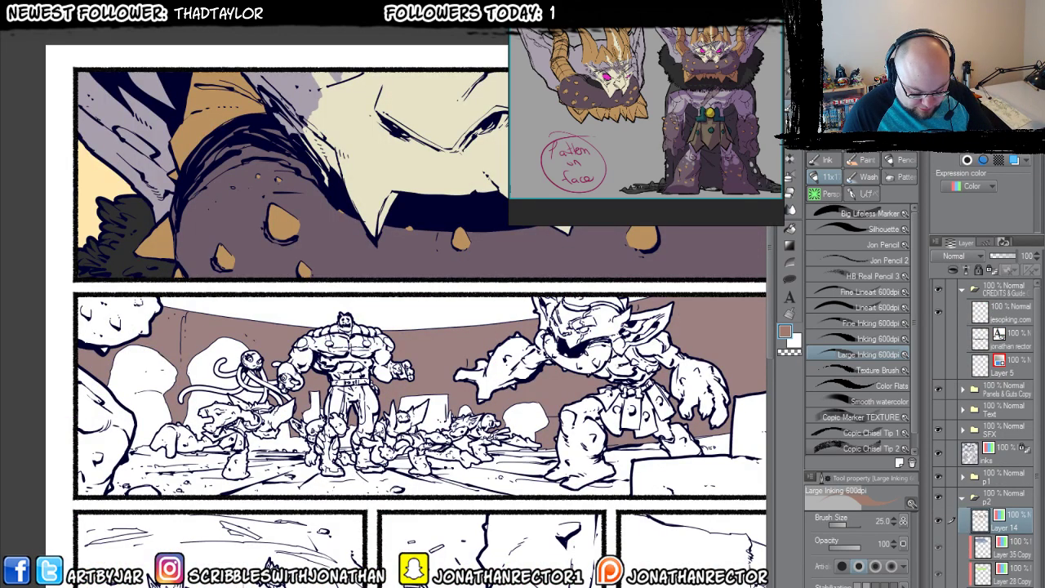
{"action": "key", "text": "ctrl+shift+n"}
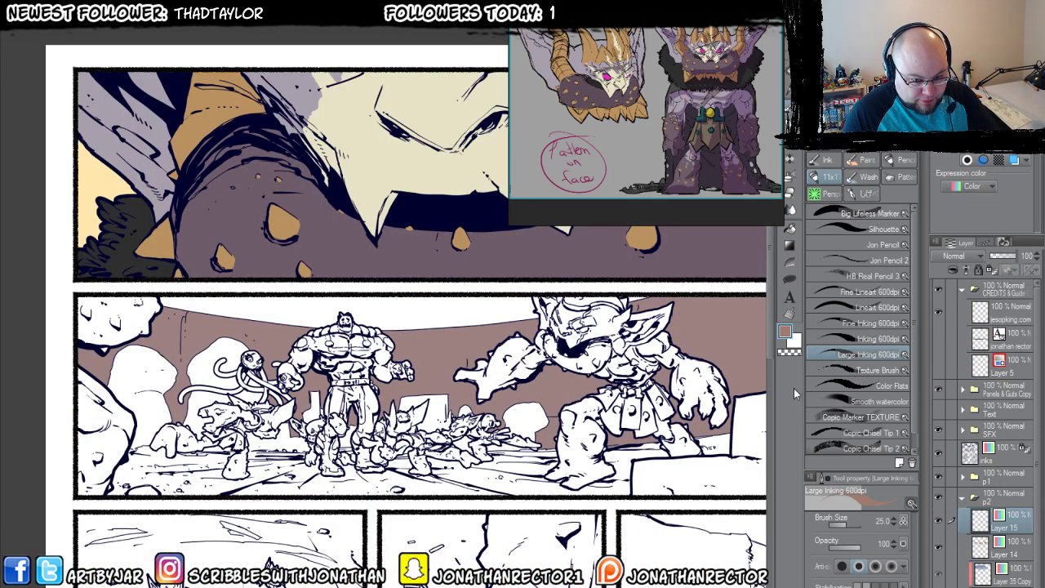
Fill the second panel's wooden floor areas with the sampled brown on the new layer.
{"action": "left_click_drag", "start_coordinate": [398, 430], "coordinate": [426, 378]}
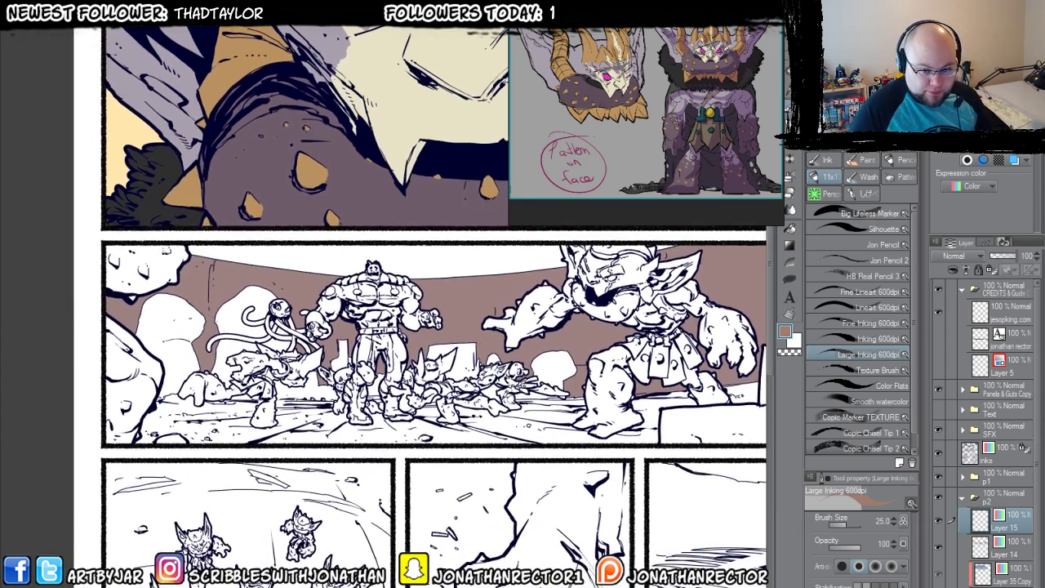
{"action": "key", "text": "g"}
{"action": "key", "text": "g"}
{"action": "left_click", "coordinate": [178, 397]}
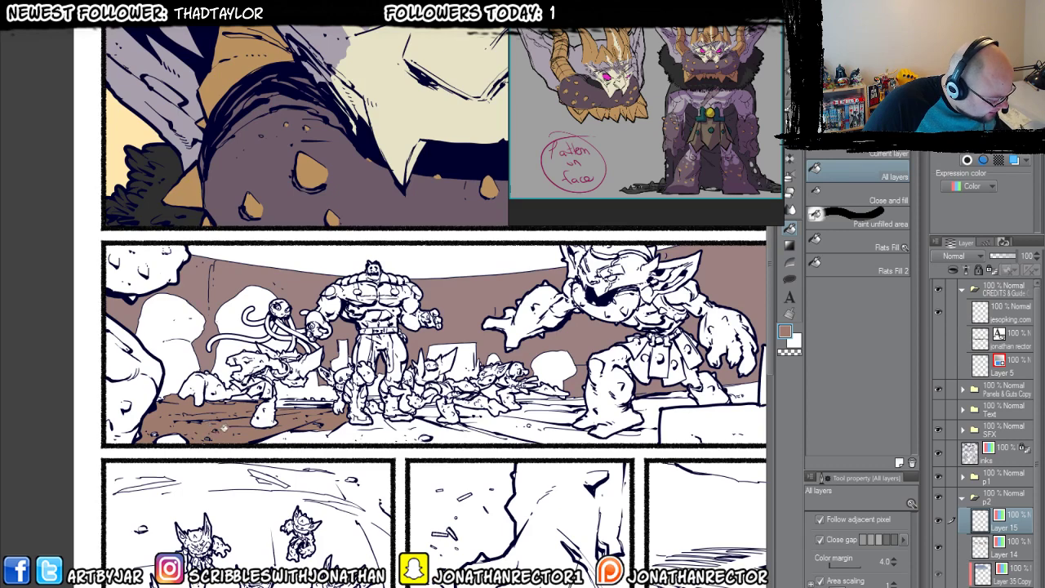
{"action": "left_click", "coordinate": [286, 434]}
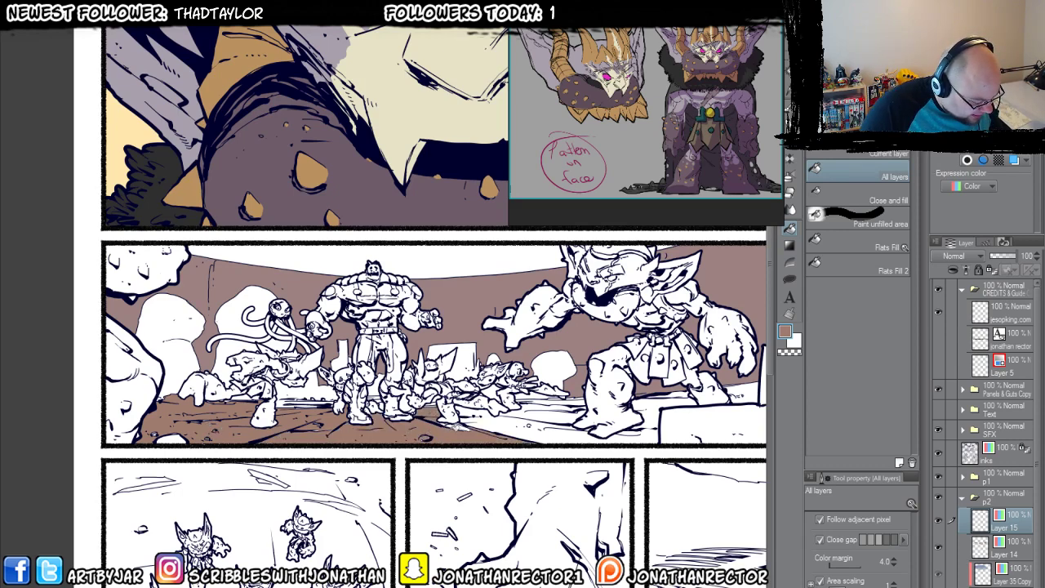
{"action": "left_click", "coordinate": [488, 417]}
{"action": "left_click", "coordinate": [530, 411]}
{"action": "left_click", "coordinate": [562, 402]}
{"action": "left_click_drag", "start_coordinate": [517, 428], "coordinate": [373, 438]}
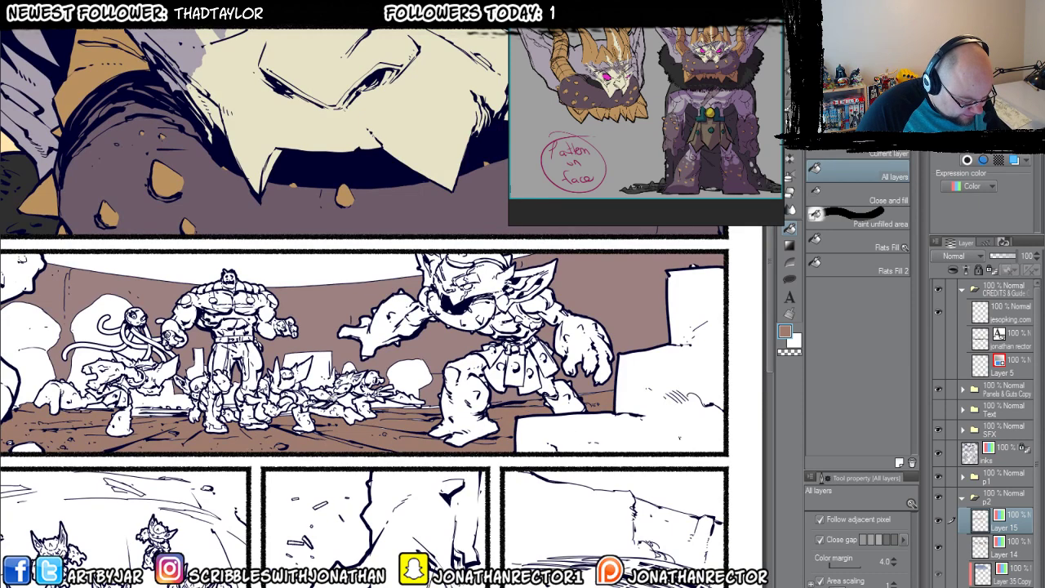
Paint the small unfilled floor gaps between the creatures brown with the Large Inking 600dpi brush at size 70.
{"action": "left_click_drag", "start_coordinate": [333, 398], "coordinate": [454, 429]}
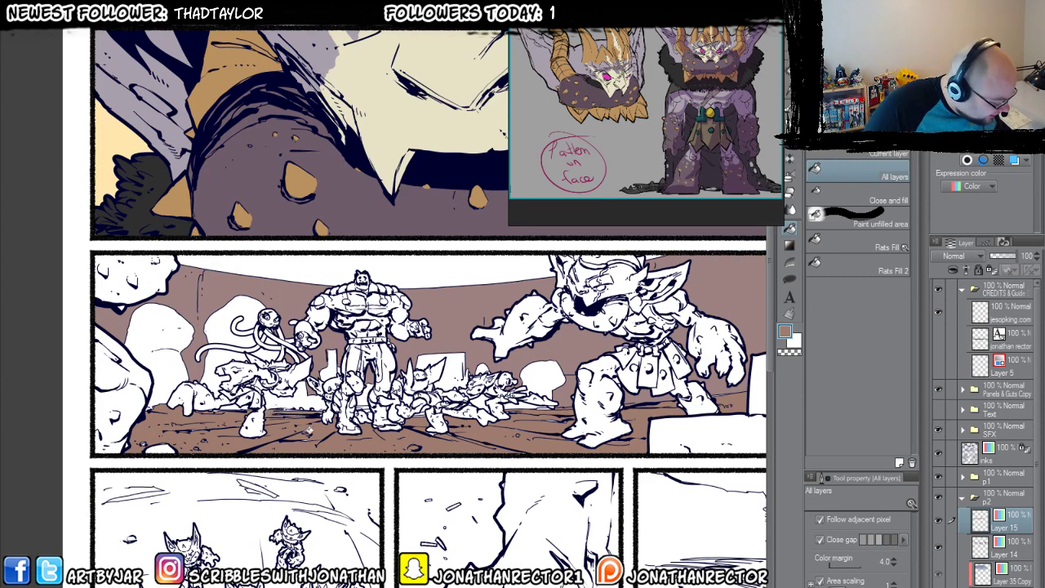
{"action": "scroll", "coordinate": [384, 506], "scroll_direction": "up", "scroll_amount": 3}
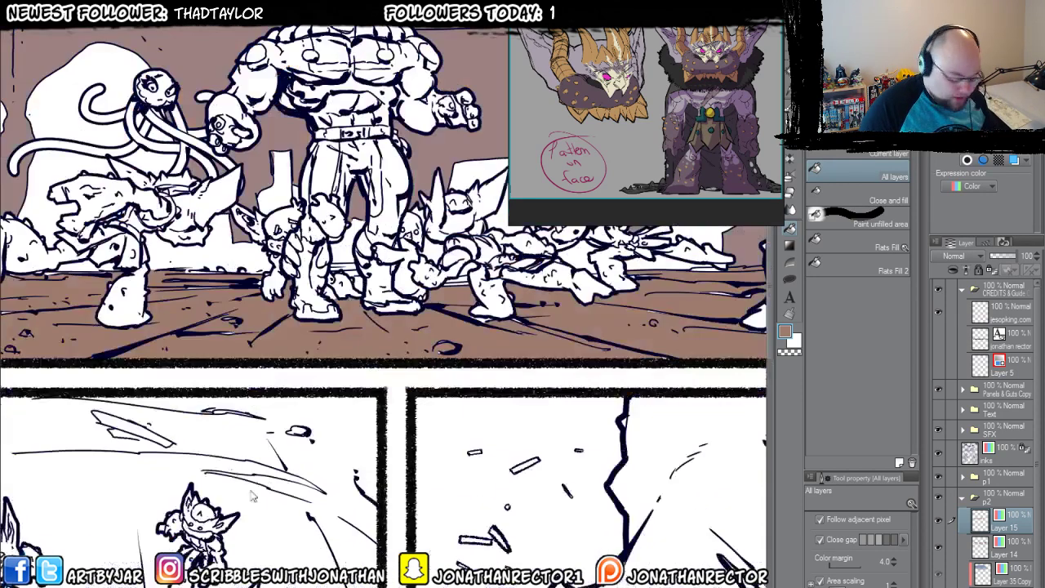
{"action": "scroll", "coordinate": [253, 496], "scroll_direction": "up", "scroll_amount": 3}
{"action": "key", "text": "b"}
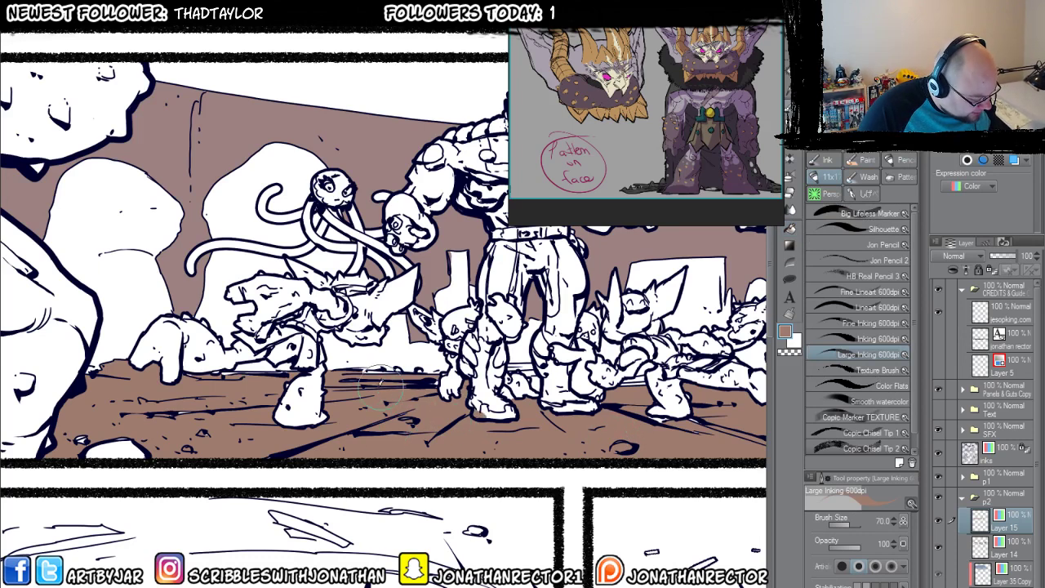
{"action": "mouse_move", "coordinate": [380, 384]}
{"action": "left_mouse_down"}
{"action": "mouse_move", "coordinate": [419, 378]}
{"action": "mouse_move", "coordinate": [419, 368]}
{"action": "mouse_move", "coordinate": [453, 415]}
{"action": "mouse_move", "coordinate": [487, 433]}
{"action": "left_mouse_up"}
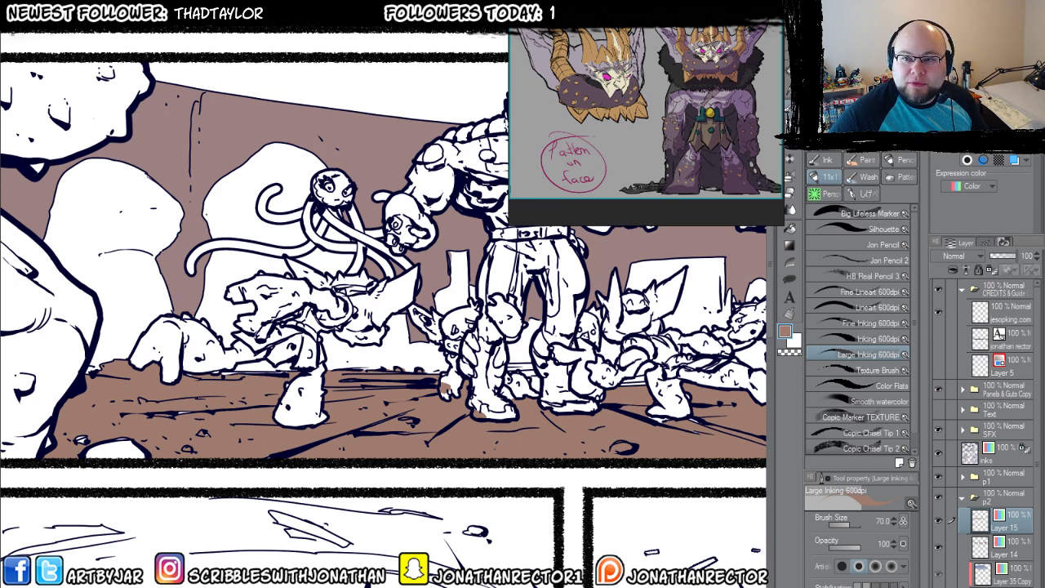
Switch to the page time-tracking spreadsheet, examine the overall average per page, and return to the inked page.
{"action": "key", "text": "alt+Tab"}
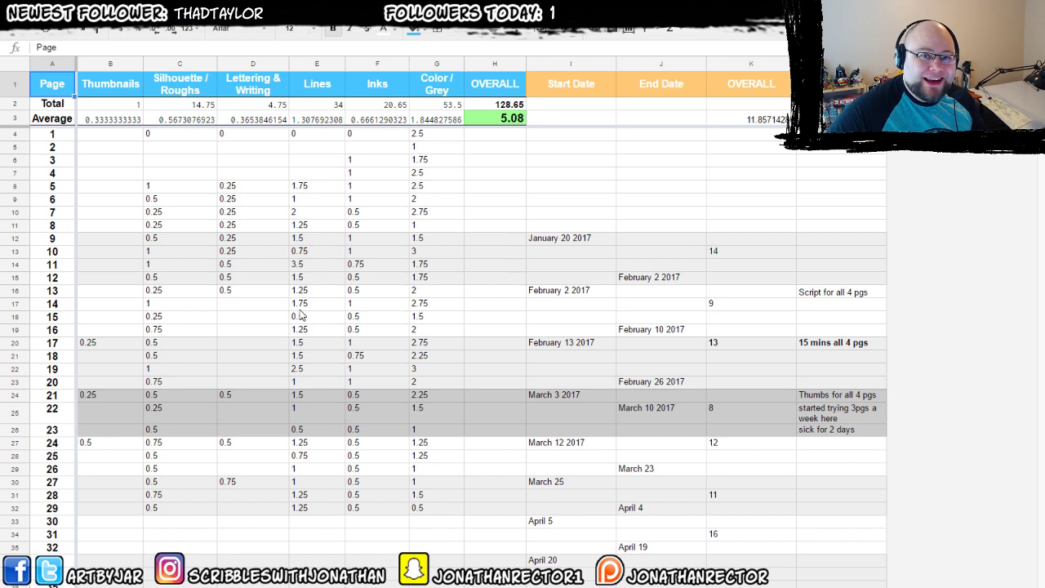
{"action": "left_click", "coordinate": [485, 123]}
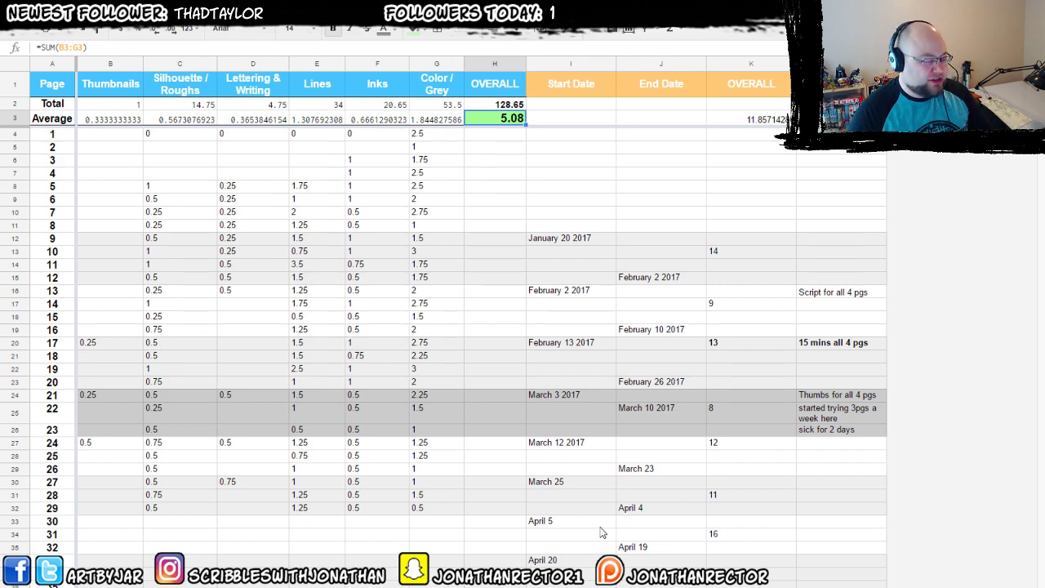
{"action": "key", "text": "alt+Tab"}
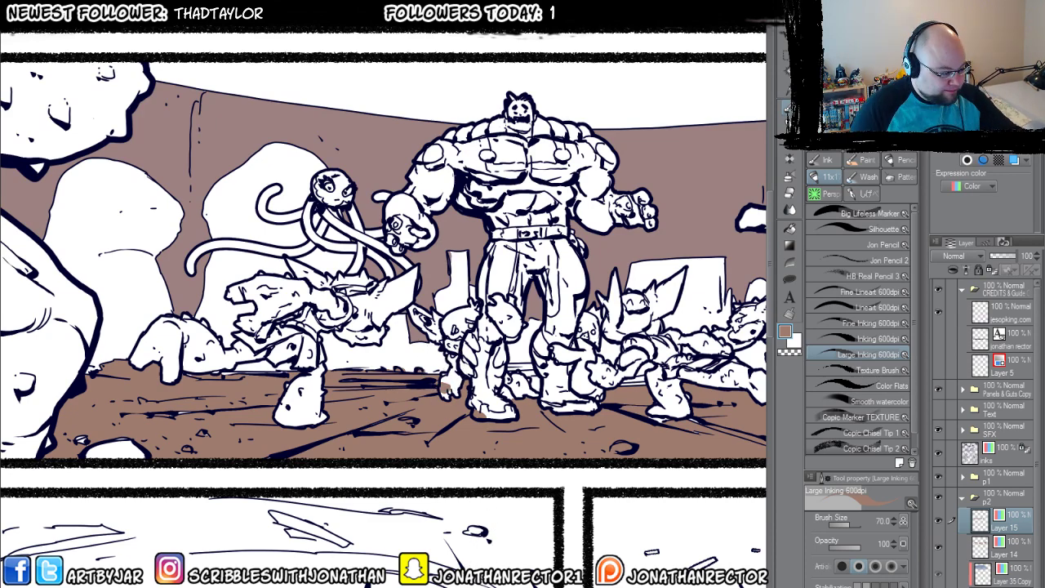
Paint brown over the floor gaps and lower legs of the central brute and the small creatures in the second panel.
{"action": "left_click_drag", "start_coordinate": [385, 482], "coordinate": [284, 496]}
{"action": "left_click_drag", "start_coordinate": [408, 424], "coordinate": [457, 380]}
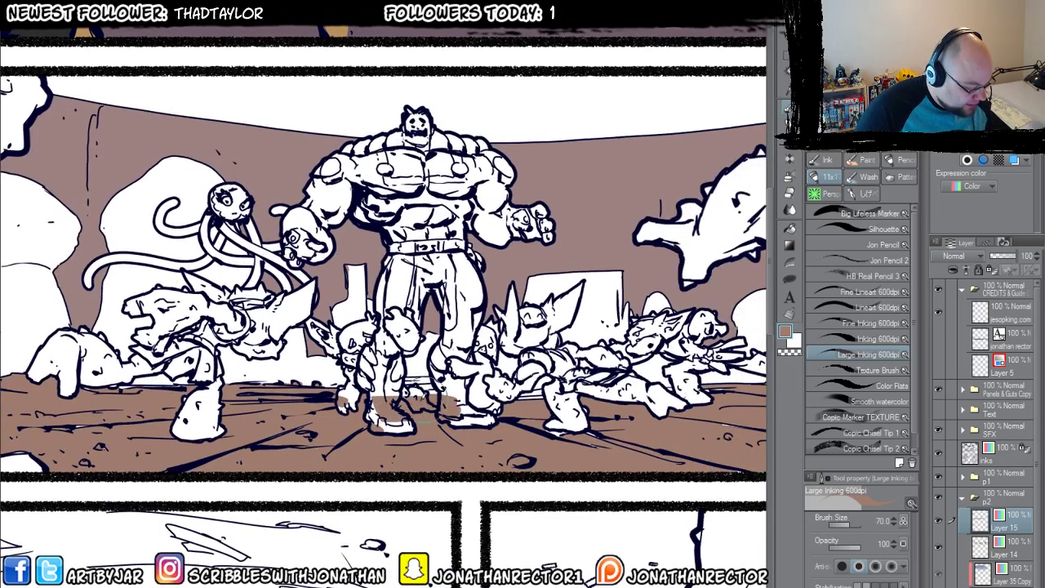
{"action": "mouse_move", "coordinate": [392, 392]}
{"action": "left_mouse_down"}
{"action": "mouse_move", "coordinate": [450, 367]}
{"action": "mouse_move", "coordinate": [424, 364]}
{"action": "mouse_move", "coordinate": [469, 408]}
{"action": "mouse_move", "coordinate": [568, 390]}
{"action": "mouse_move", "coordinate": [543, 408]}
{"action": "mouse_move", "coordinate": [398, 409]}
{"action": "left_mouse_up"}
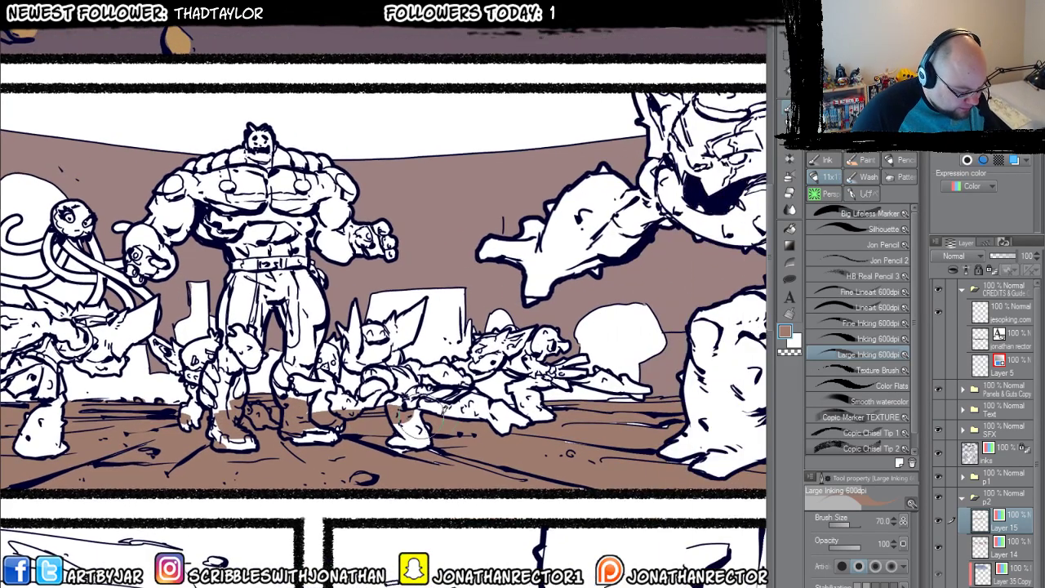
{"action": "mouse_move", "coordinate": [580, 392]}
{"action": "left_mouse_down"}
{"action": "mouse_move", "coordinate": [493, 411]}
{"action": "mouse_move", "coordinate": [527, 429]}
{"action": "mouse_move", "coordinate": [507, 408]}
{"action": "mouse_move", "coordinate": [490, 421]}
{"action": "left_mouse_up"}
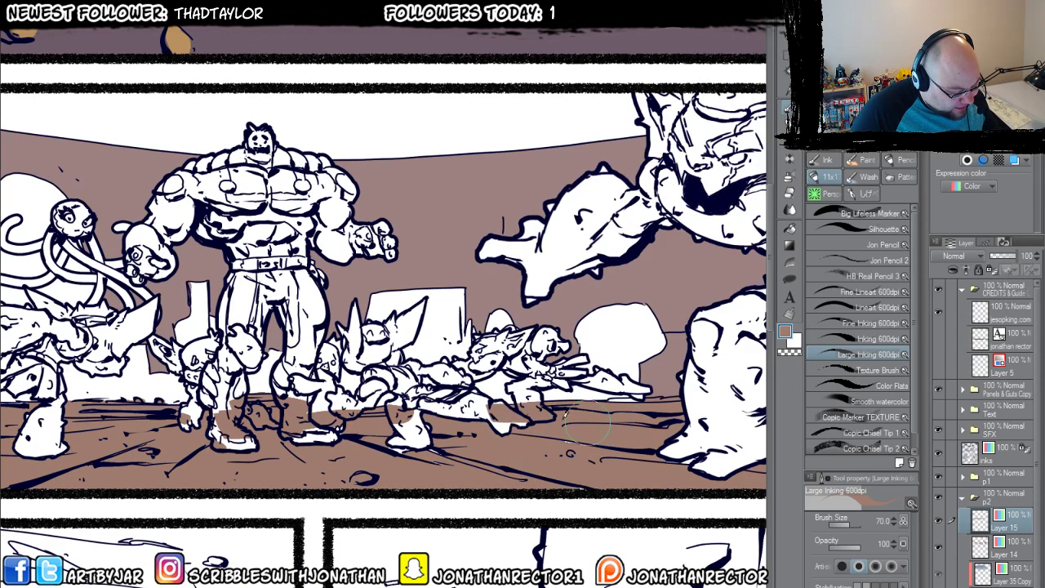
Paint the unfilled floor areas around the large armoured monster's feet brown in the second panel.
{"action": "left_click_drag", "start_coordinate": [703, 416], "coordinate": [662, 465]}
{"action": "left_click_drag", "start_coordinate": [719, 451], "coordinate": [662, 467]}
{"action": "left_click_drag", "start_coordinate": [588, 433], "coordinate": [514, 433]}
{"action": "left_click_drag", "start_coordinate": [605, 466], "coordinate": [564, 502]}
{"action": "left_click_drag", "start_coordinate": [438, 485], "coordinate": [157, 513]}
{"action": "mouse_move", "coordinate": [515, 467]}
{"action": "left_mouse_down"}
{"action": "mouse_move", "coordinate": [487, 490]}
{"action": "mouse_move", "coordinate": [488, 514]}
{"action": "mouse_move", "coordinate": [445, 505]}
{"action": "left_mouse_up"}
{"action": "left_click_drag", "start_coordinate": [510, 449], "coordinate": [490, 477]}
{"action": "mouse_move", "coordinate": [613, 408]}
{"action": "left_mouse_down"}
{"action": "mouse_move", "coordinate": [680, 424]}
{"action": "mouse_move", "coordinate": [715, 392]}
{"action": "left_mouse_up"}
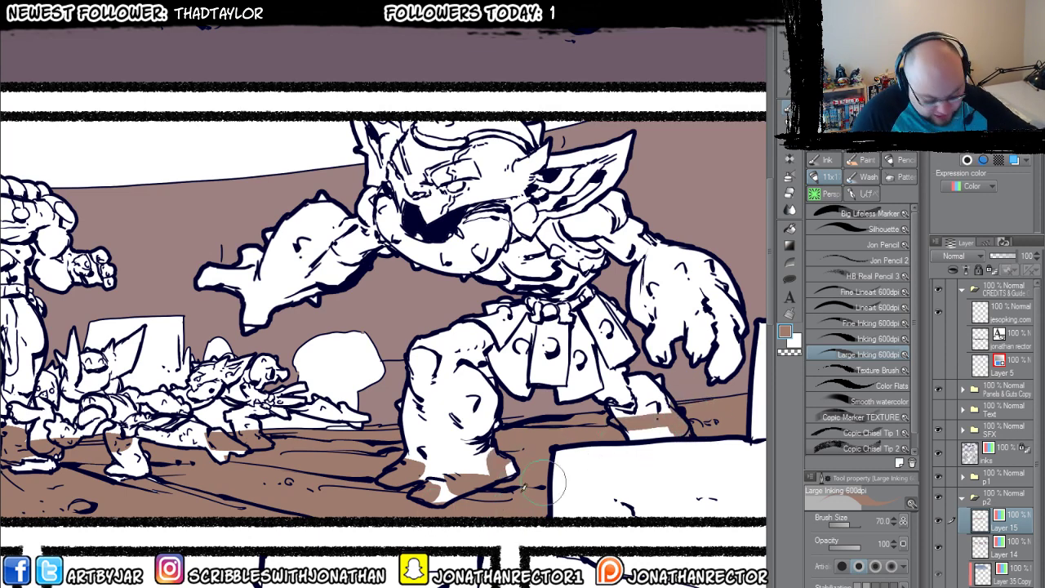
Open the inked page JK_Chap1_pg37 from the chapter's 6Inks folder and hide its Text folder.
{"action": "key", "text": "ctrl+o"}
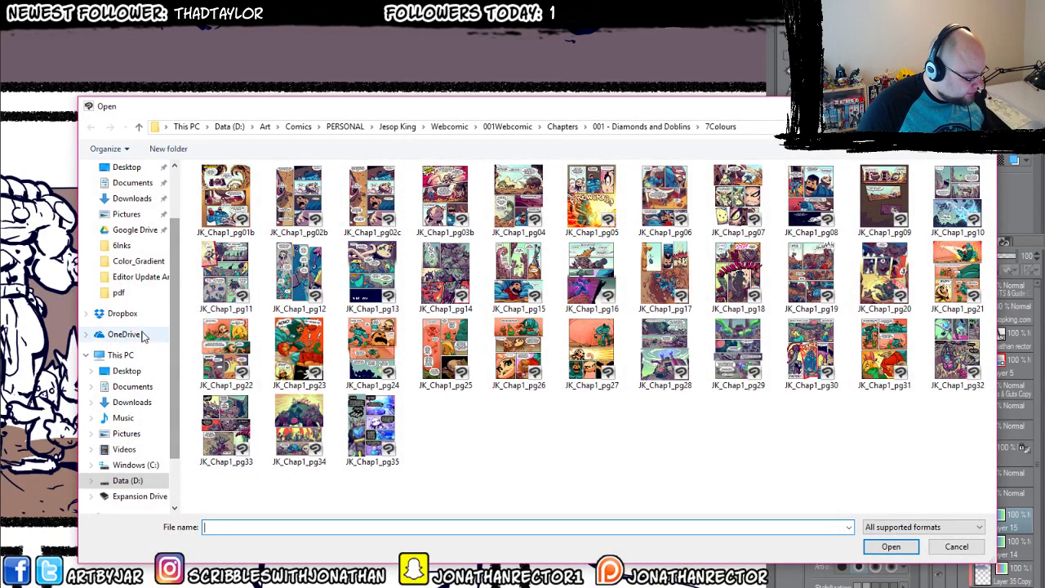
{"action": "left_click", "coordinate": [643, 128]}
{"action": "left_click", "coordinate": [217, 282]}
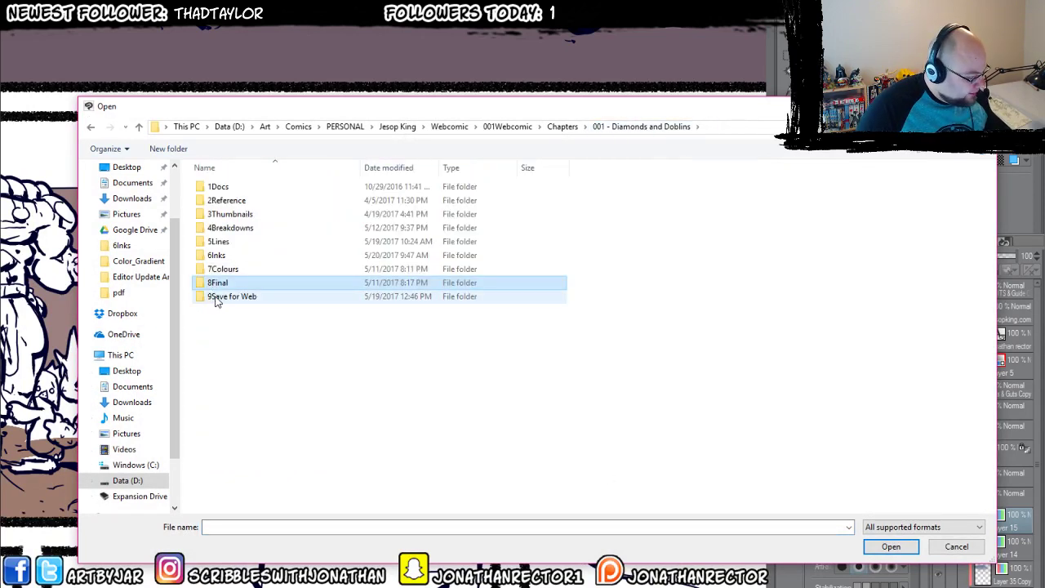
{"action": "double_click", "coordinate": [217, 257]}
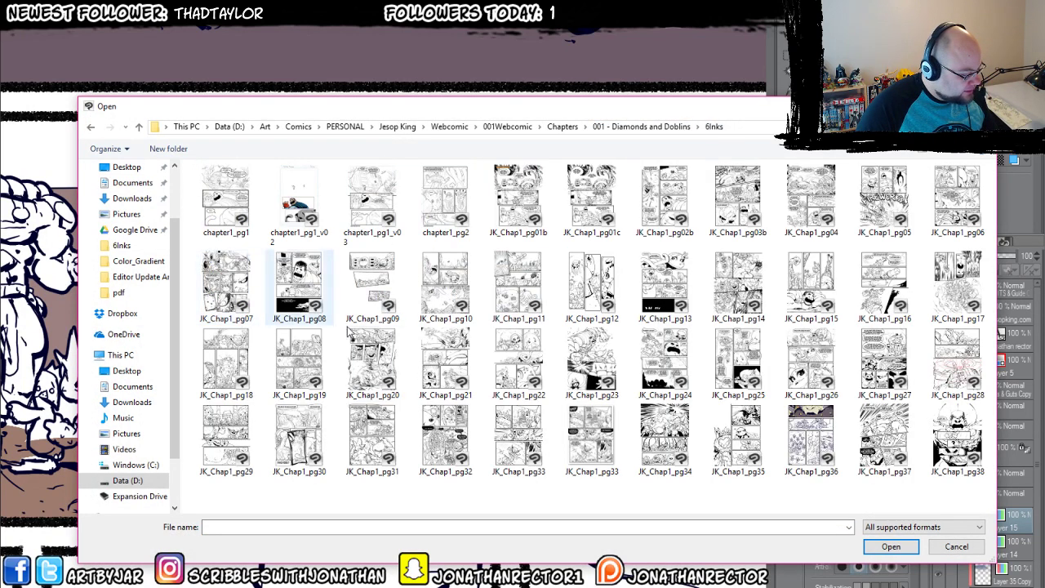
{"action": "double_click", "coordinate": [884, 441]}
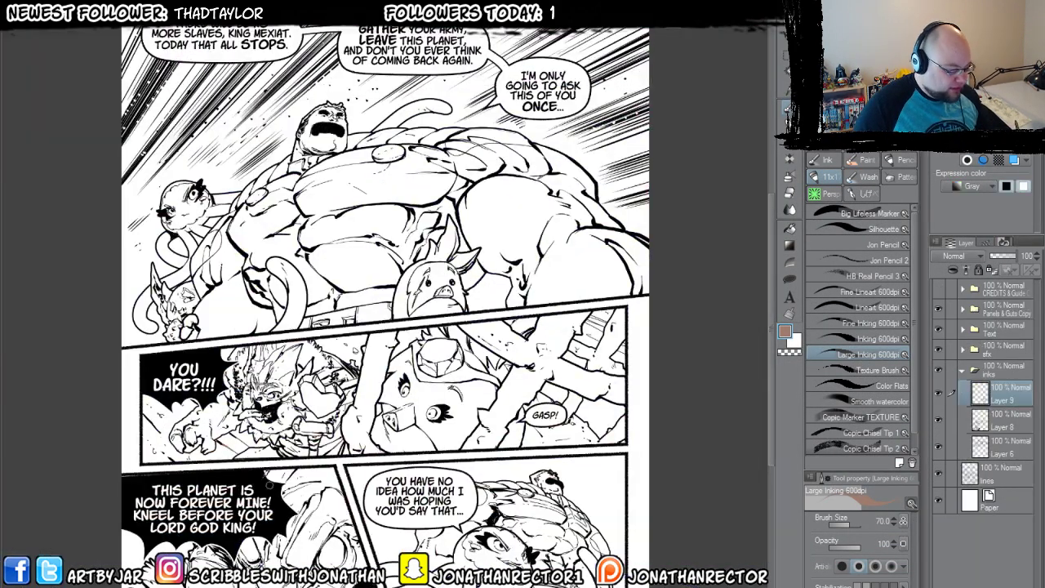
{"action": "left_click", "coordinate": [938, 329]}
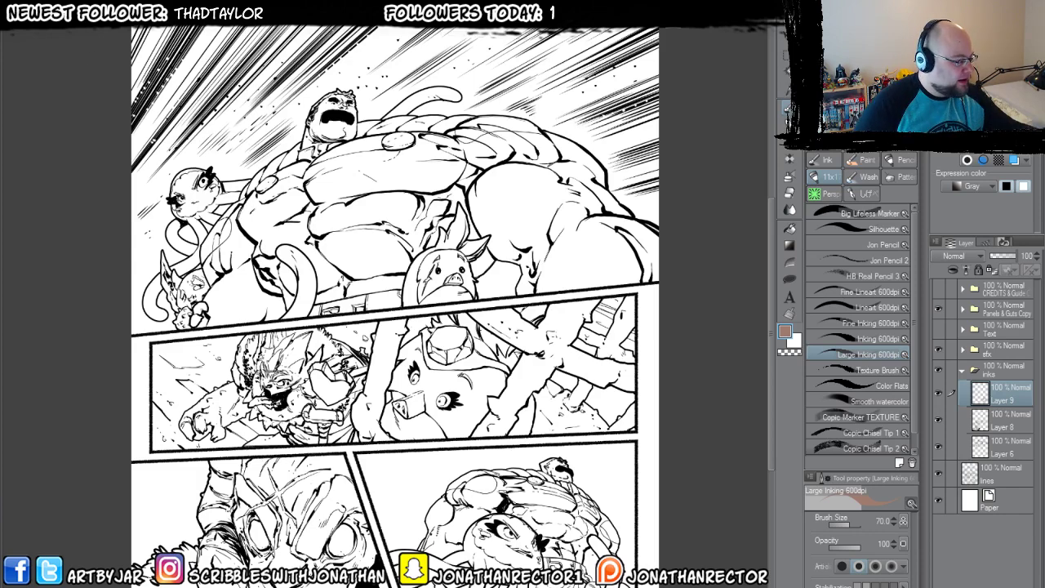
Open JK_Chap1_pg38 from the 6Inks folder and compare the artwork with Layer 2 hidden and shown.
{"action": "key", "text": "ctrl+o"}
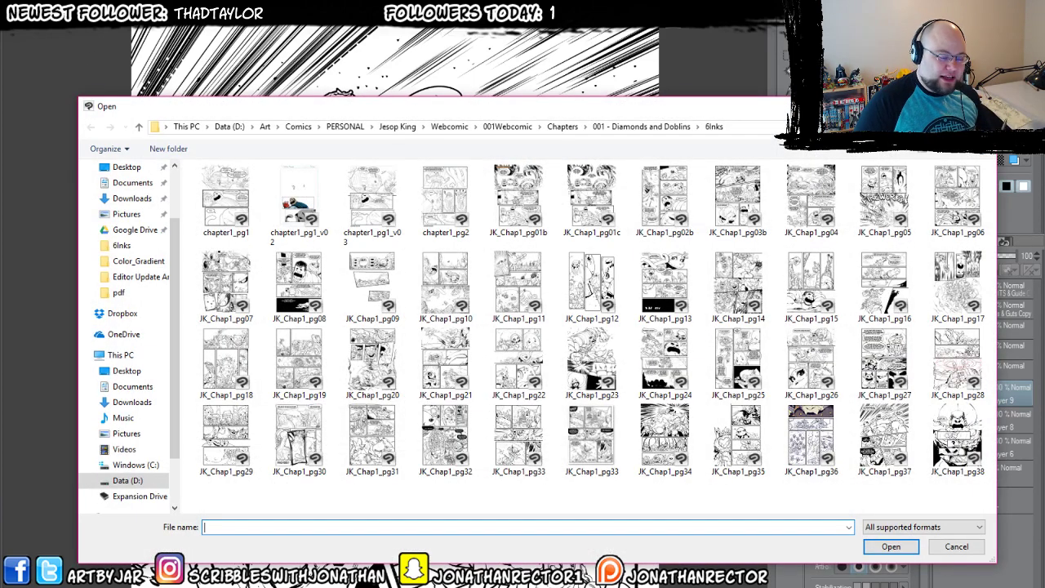
{"action": "left_click", "coordinate": [957, 441]}
{"action": "left_click", "coordinate": [891, 547]}
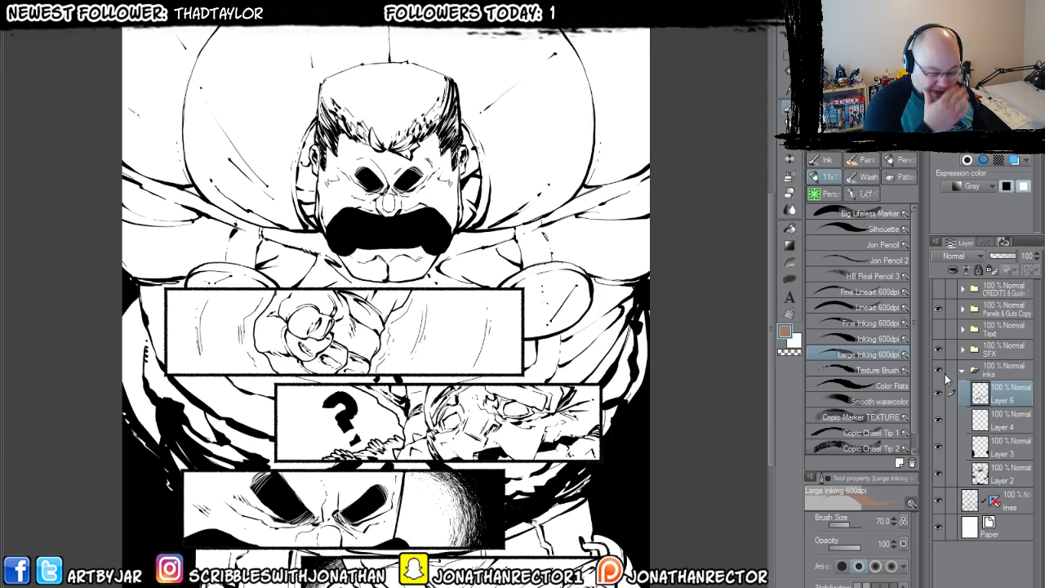
{"action": "left_click", "coordinate": [939, 474]}
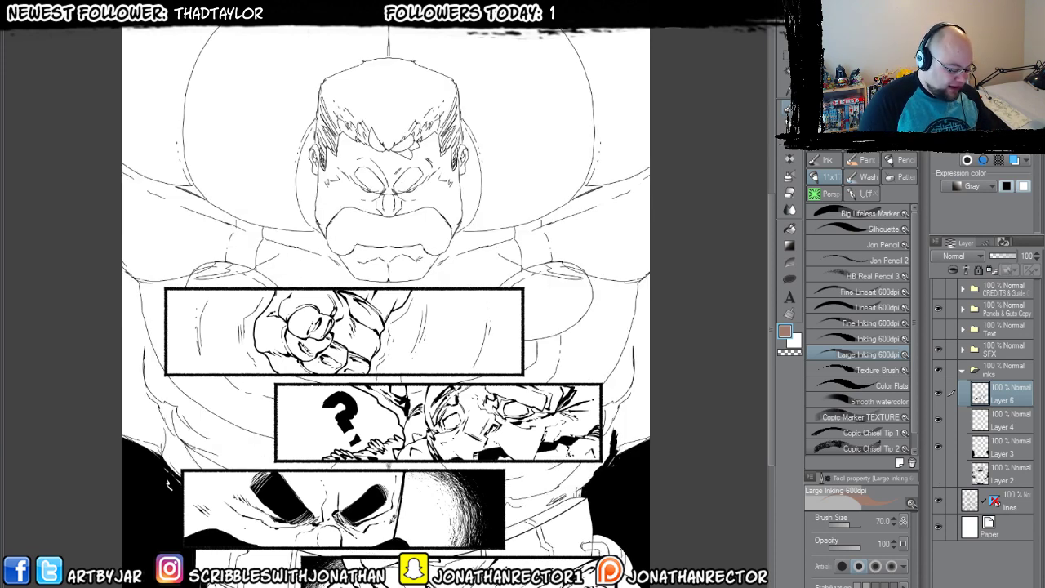
{"action": "left_click", "coordinate": [938, 474]}
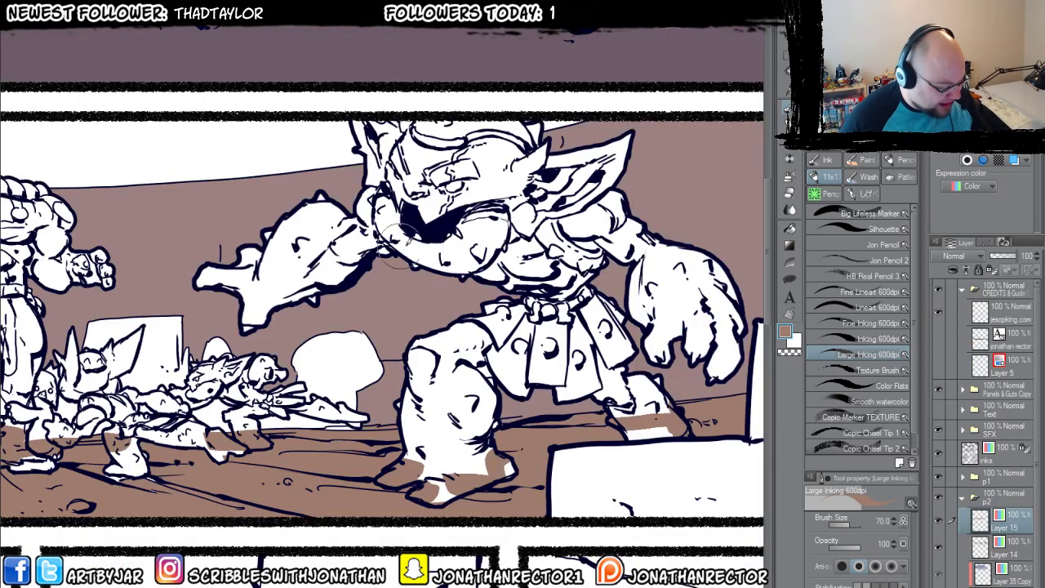
Sample the dark ink colour from the monster's mouth, then return to page 37 and check its sfx folder's contents.
{"action": "left_click", "coordinate": [438, 227], "text": "alt"}
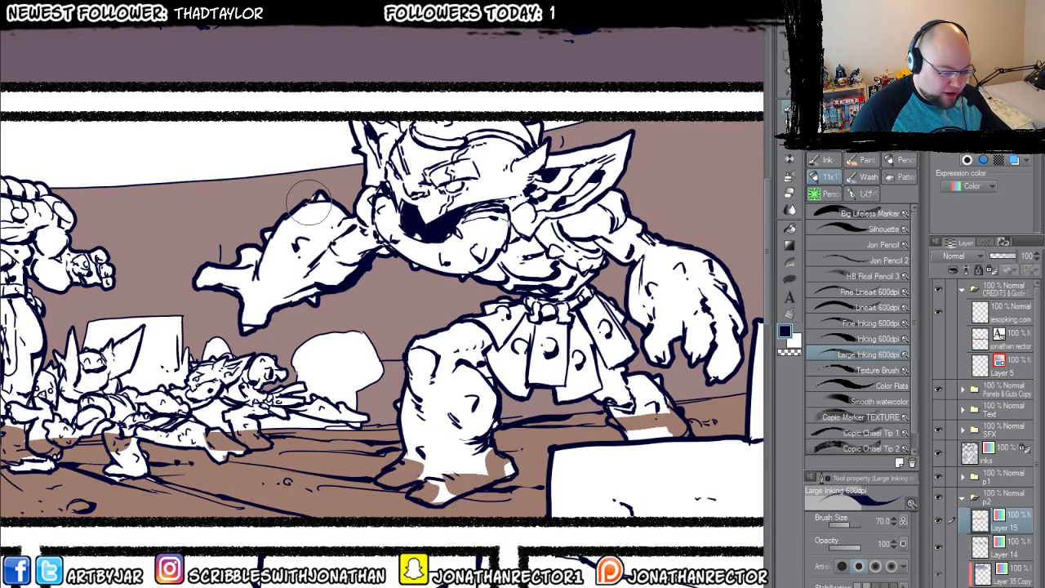
{"action": "key", "text": "ctrl+Tab"}
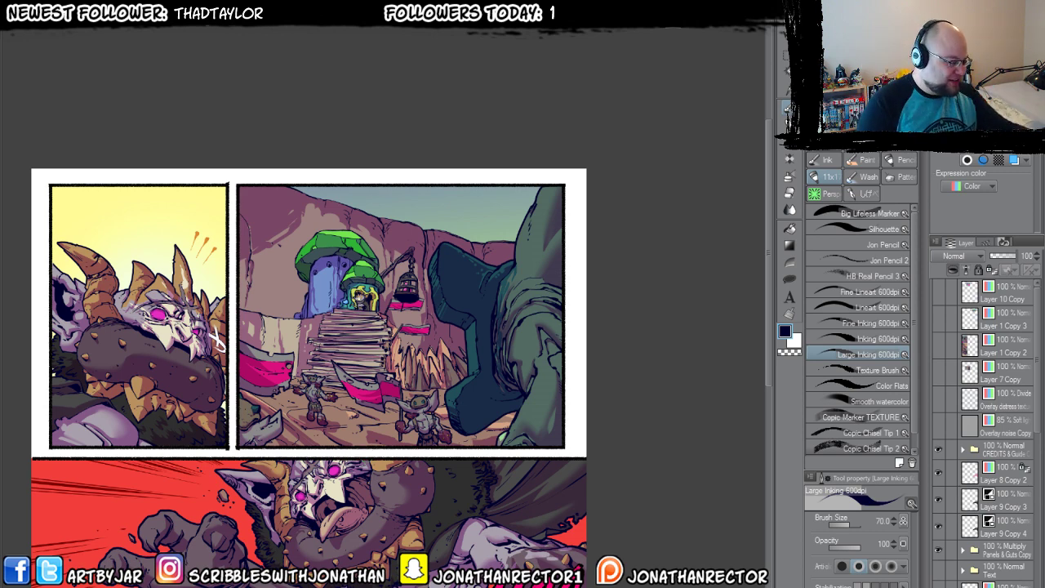
{"action": "key", "text": "ctrl+Tab"}
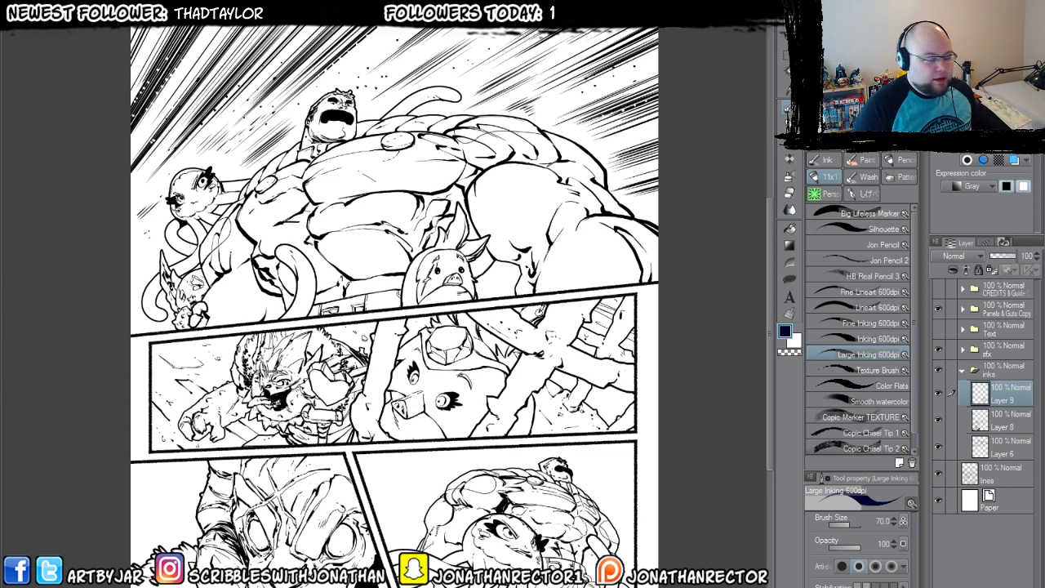
{"action": "left_click", "coordinate": [937, 349]}
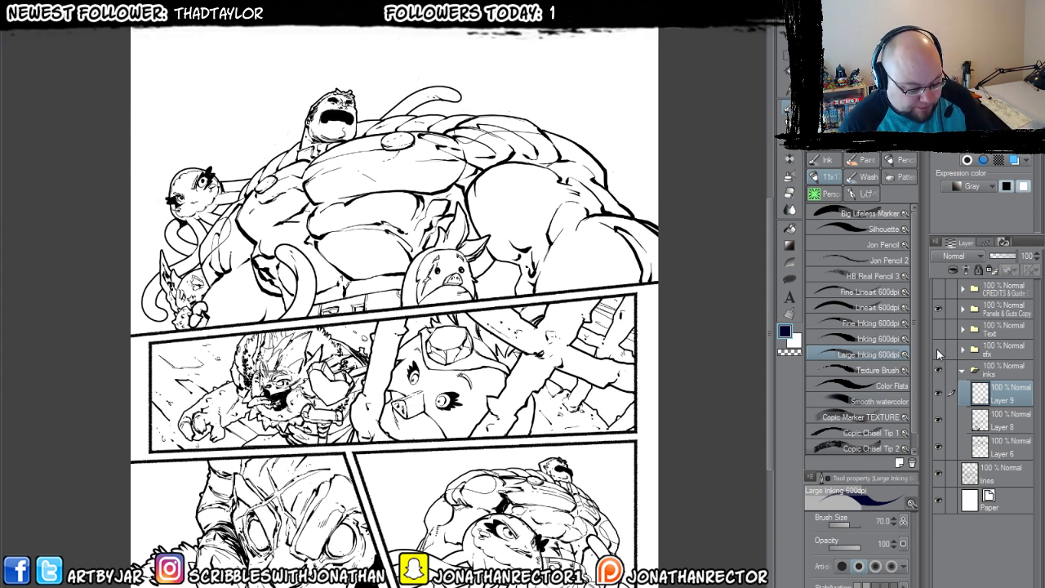
{"action": "left_click", "coordinate": [937, 349]}
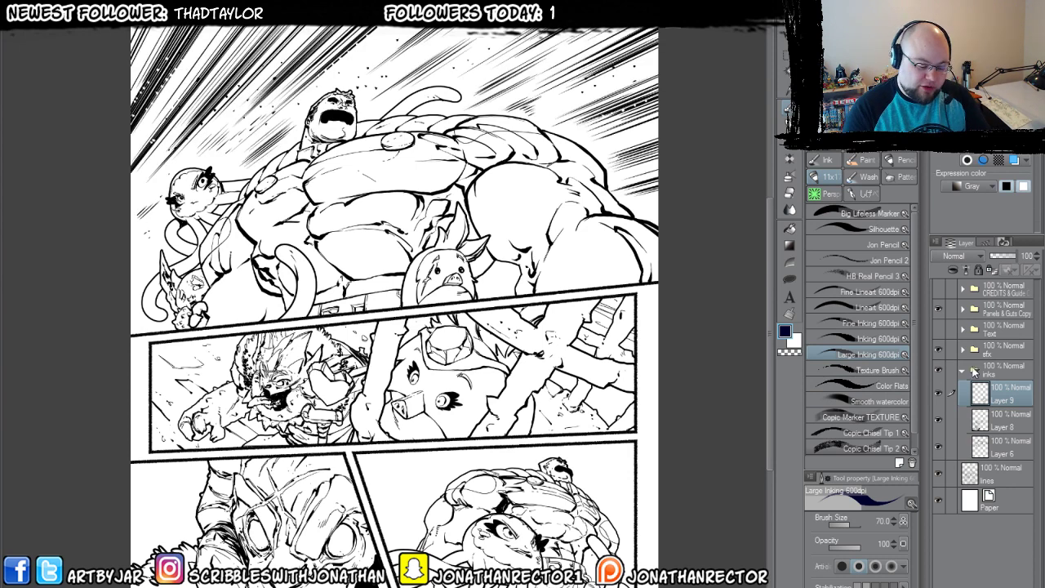
Combine the inks folder and the lines layer of page 37 into a single layer.
{"action": "left_click", "coordinate": [962, 369]}
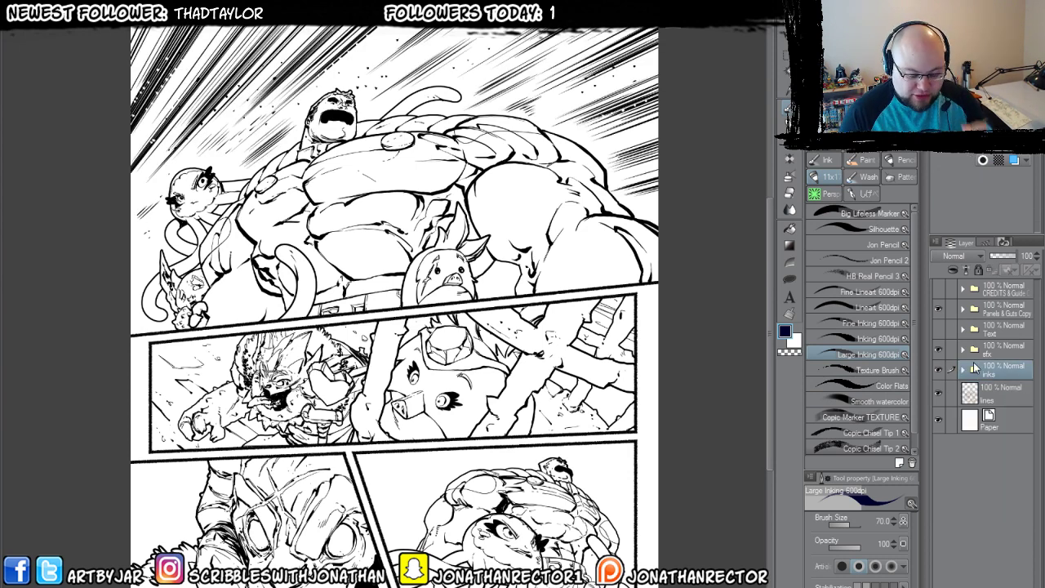
{"action": "left_click", "coordinate": [982, 399]}
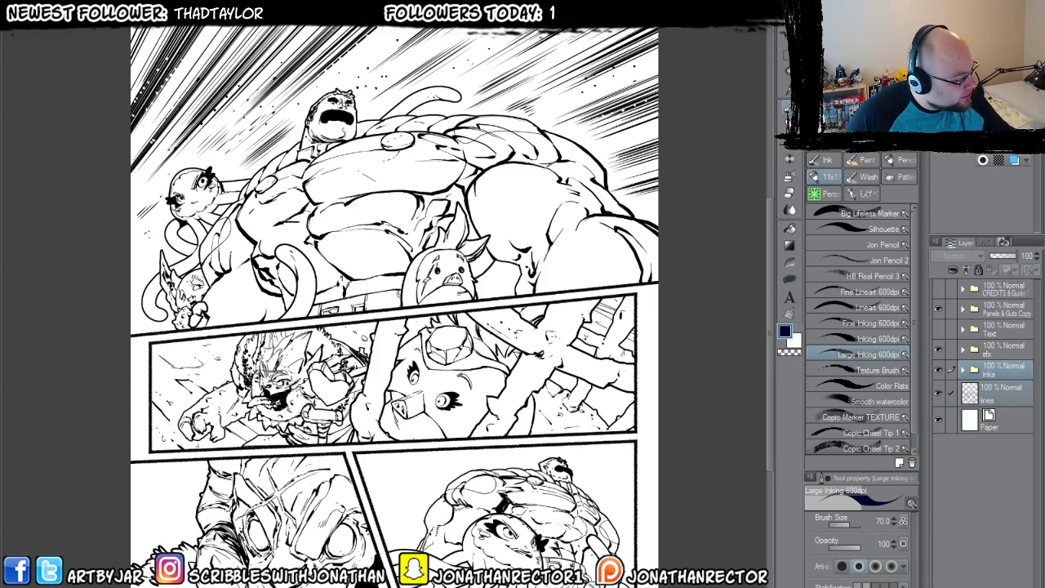
{"action": "left_click", "coordinate": [39, 17]}
{"action": "mouse_move", "coordinate": [159, 16]}
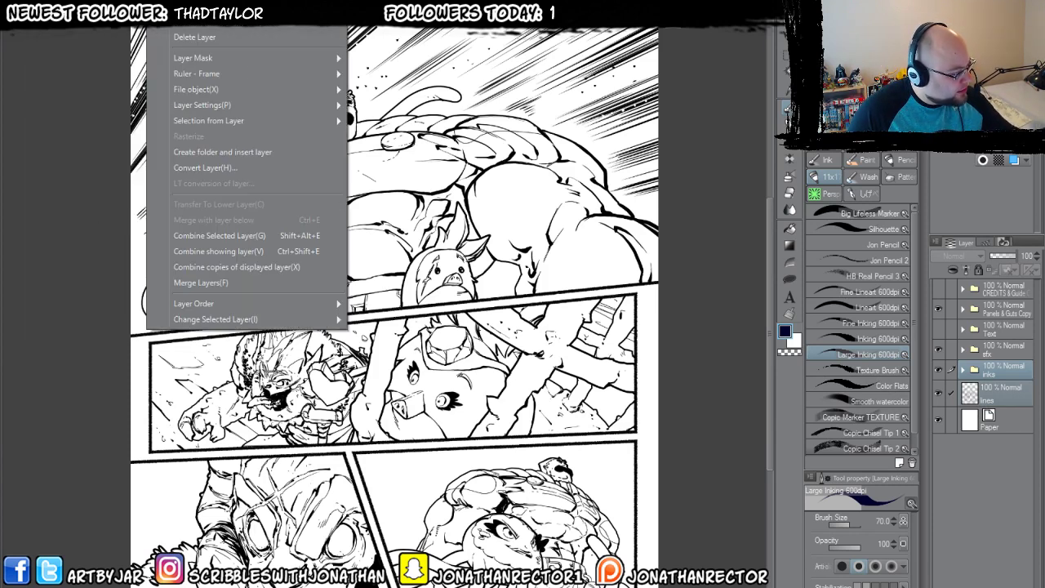
{"action": "left_click", "coordinate": [201, 236]}
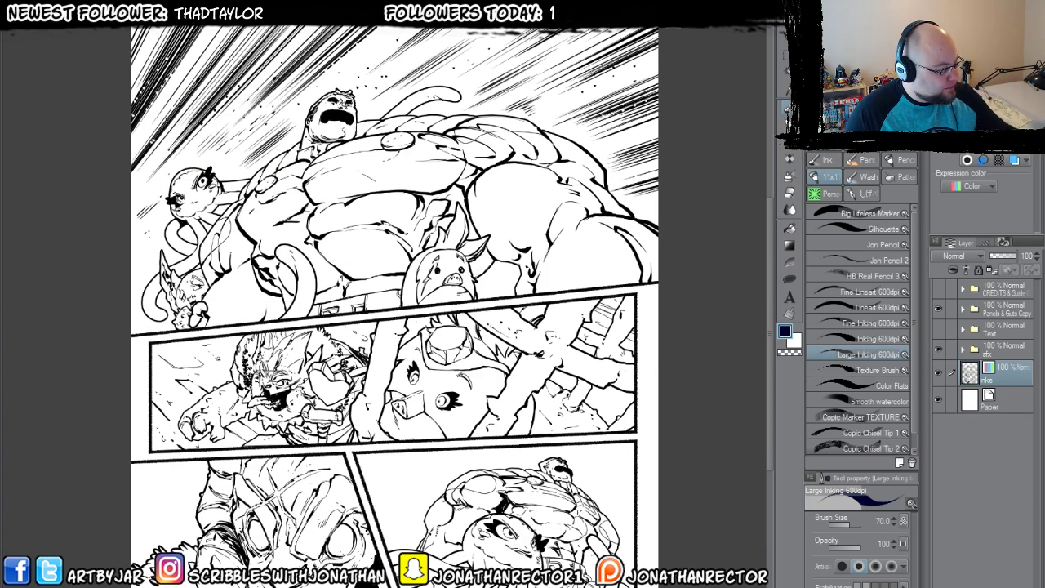
Add a raster layer above Paper with Color expression and fill it with a burnt orange background colour.
{"action": "left_click", "coordinate": [1005, 406]}
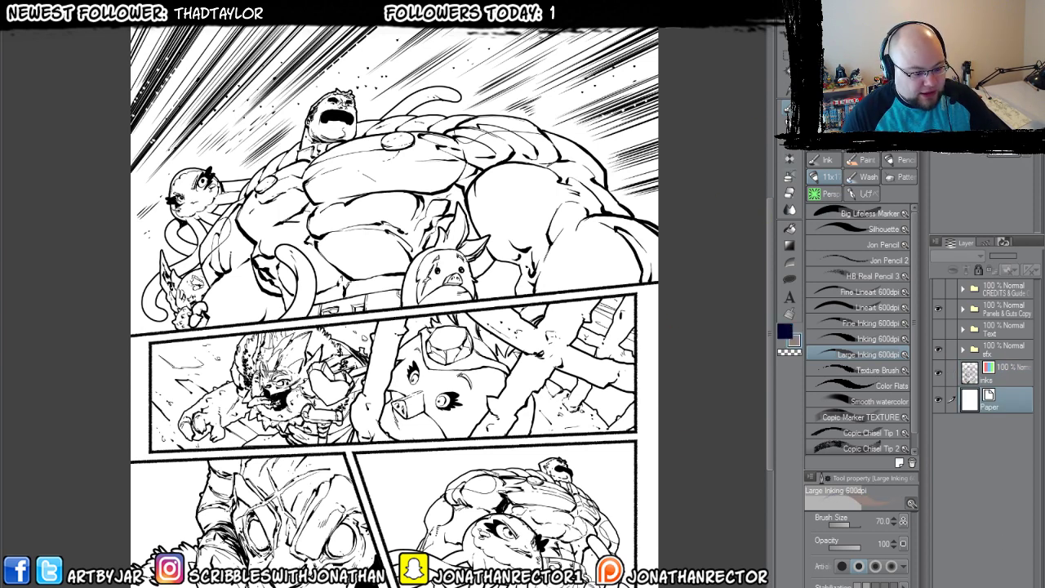
{"action": "left_click_drag", "start_coordinate": [980, 98], "coordinate": [1003, 86]}
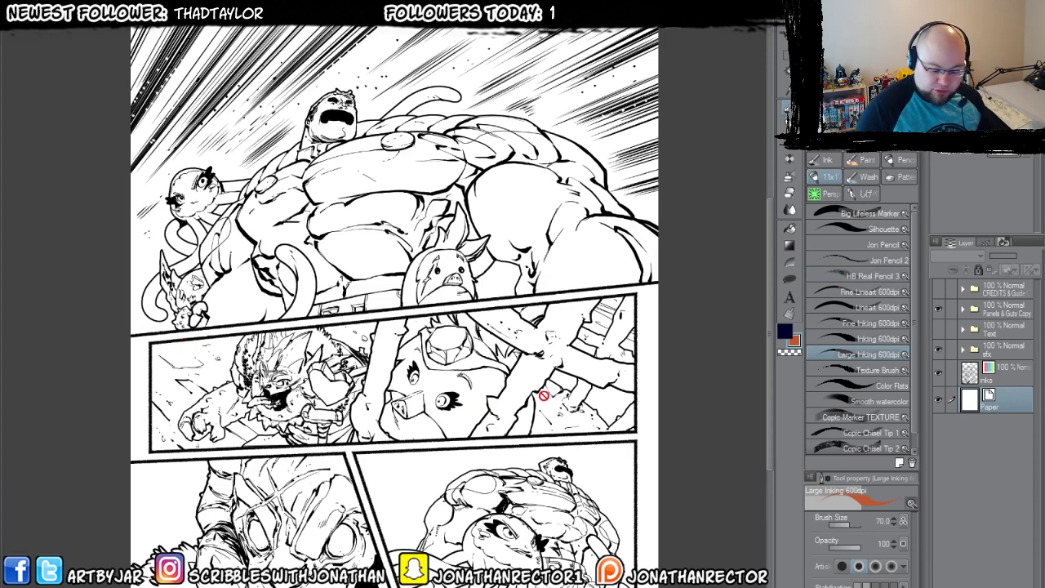
{"action": "key", "text": "ctrl+shift+n"}
{"action": "left_click", "coordinate": [960, 187]}
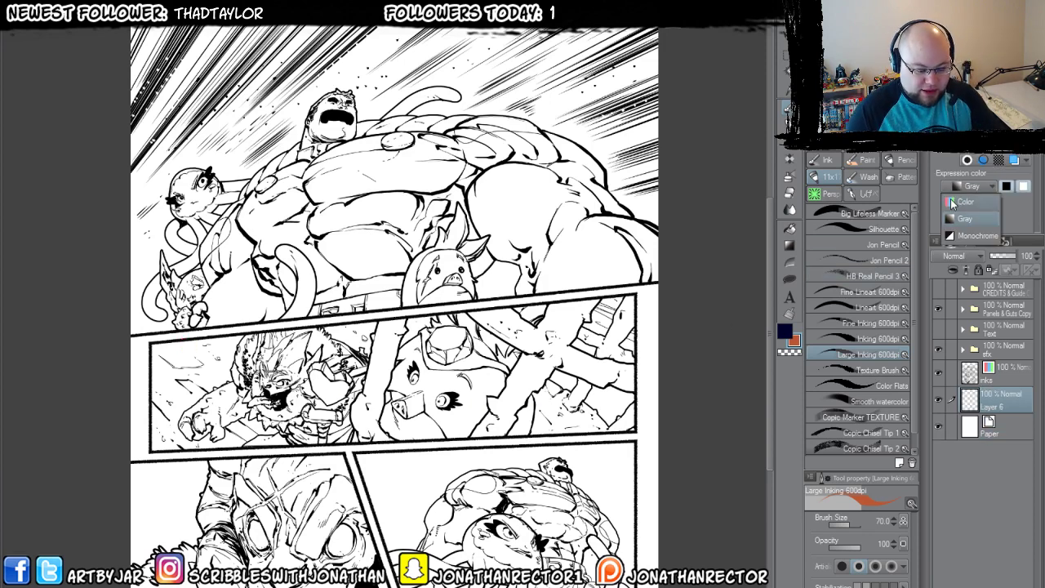
{"action": "left_click", "coordinate": [952, 202]}
{"action": "key", "text": "alt+BackSpace"}
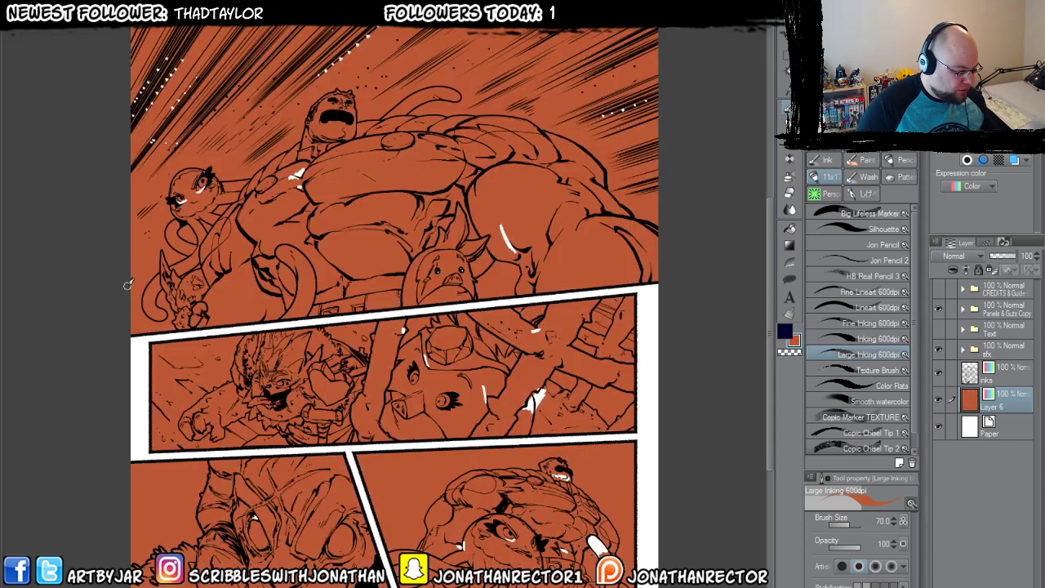
Examine the white areas in the inks over the orange fill, hiding and showing the inks layer.
{"action": "left_click_drag", "start_coordinate": [129, 284], "coordinate": [158, 304]}
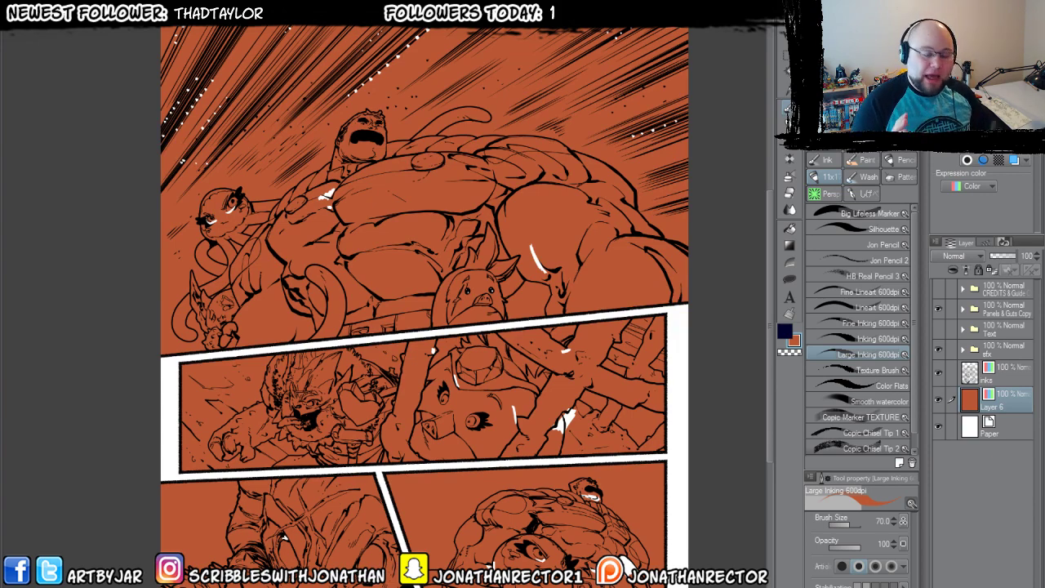
{"action": "scroll", "coordinate": [552, 515], "scroll_direction": "down", "scroll_amount": 1}
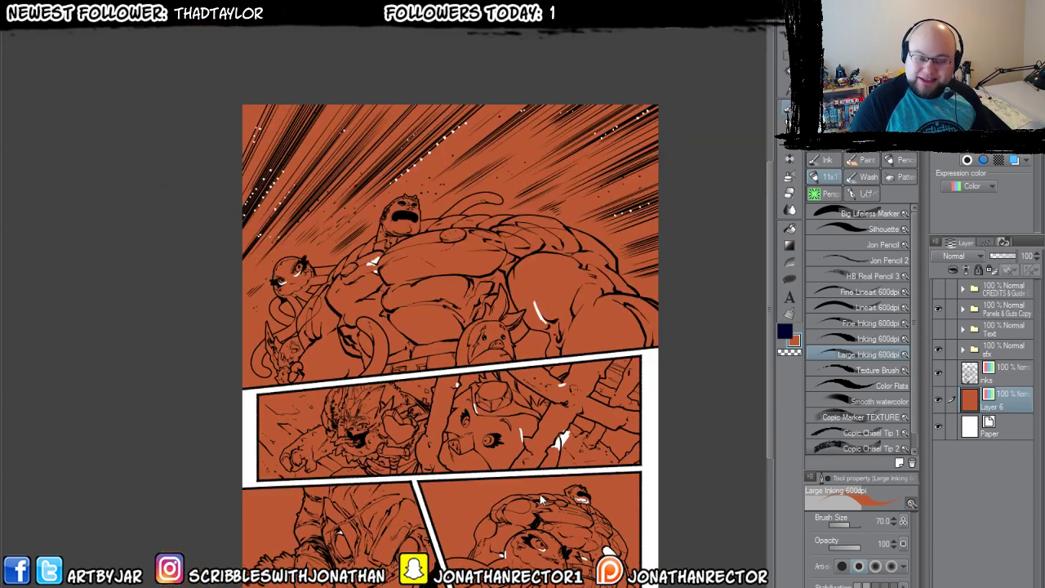
{"action": "left_click_drag", "start_coordinate": [432, 461], "coordinate": [433, 391]}
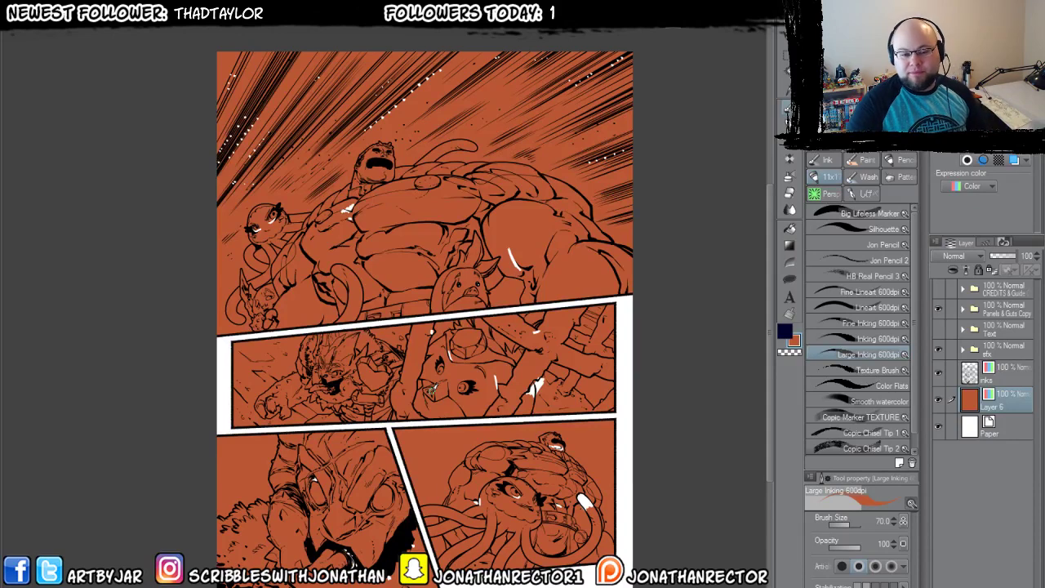
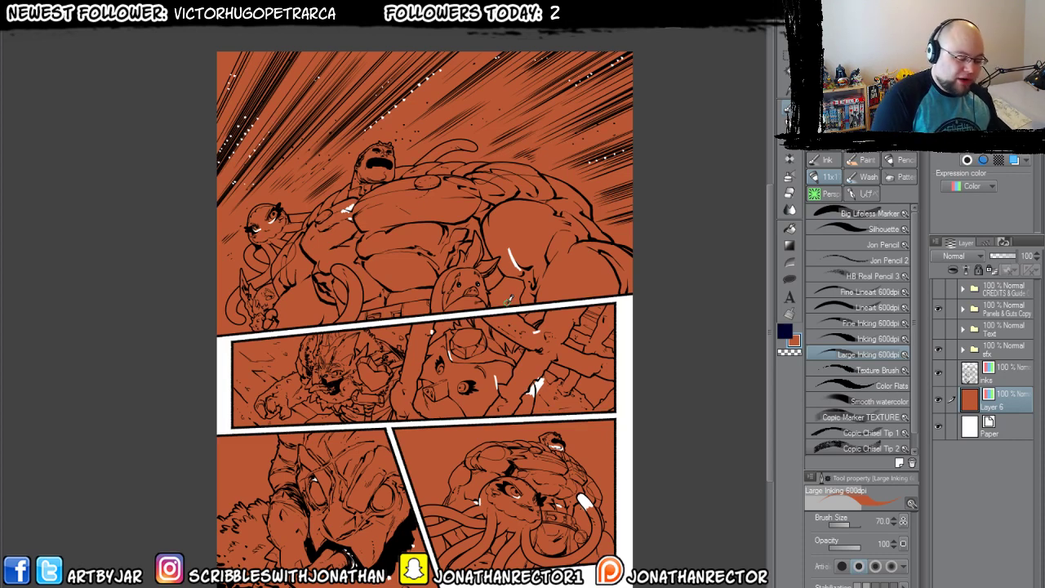
{"action": "left_click", "coordinate": [939, 373]}
{"action": "left_click", "coordinate": [939, 372]}
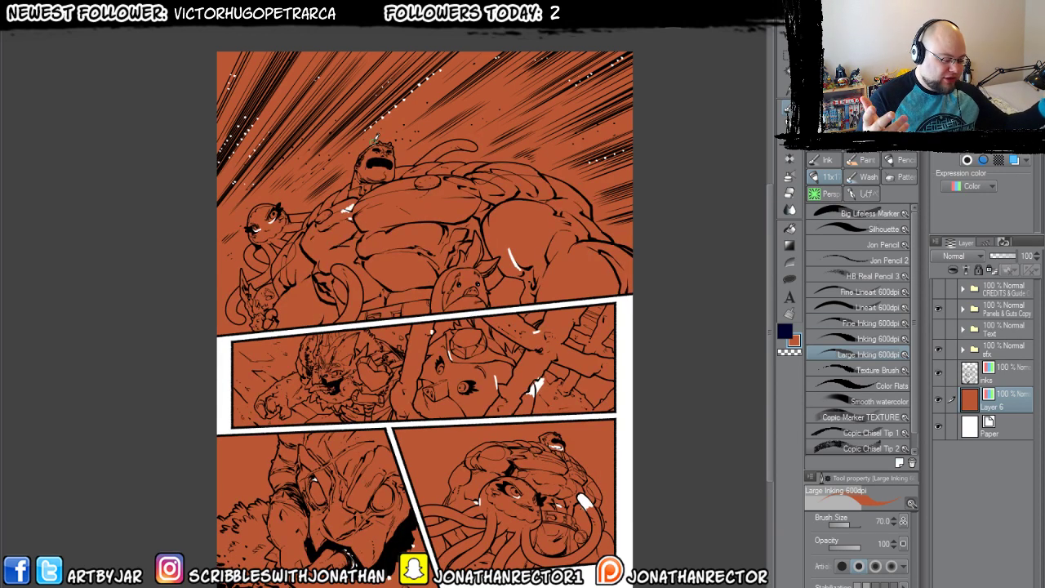
Try the Multiply blending mode on the inks layer, and undo it.
{"action": "left_click", "coordinate": [1004, 377]}
{"action": "left_click", "coordinate": [954, 256]}
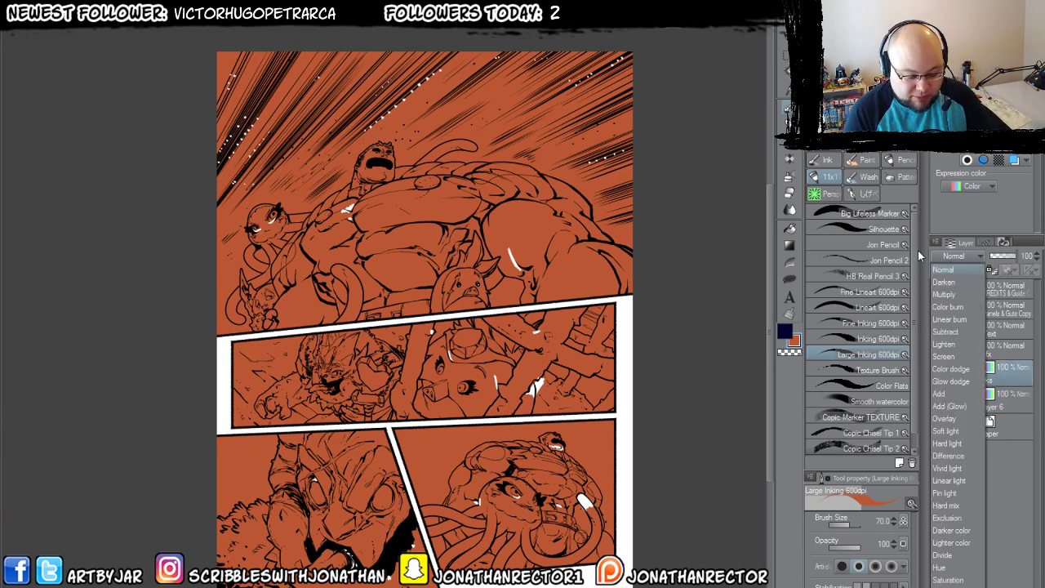
{"action": "left_click", "coordinate": [940, 293]}
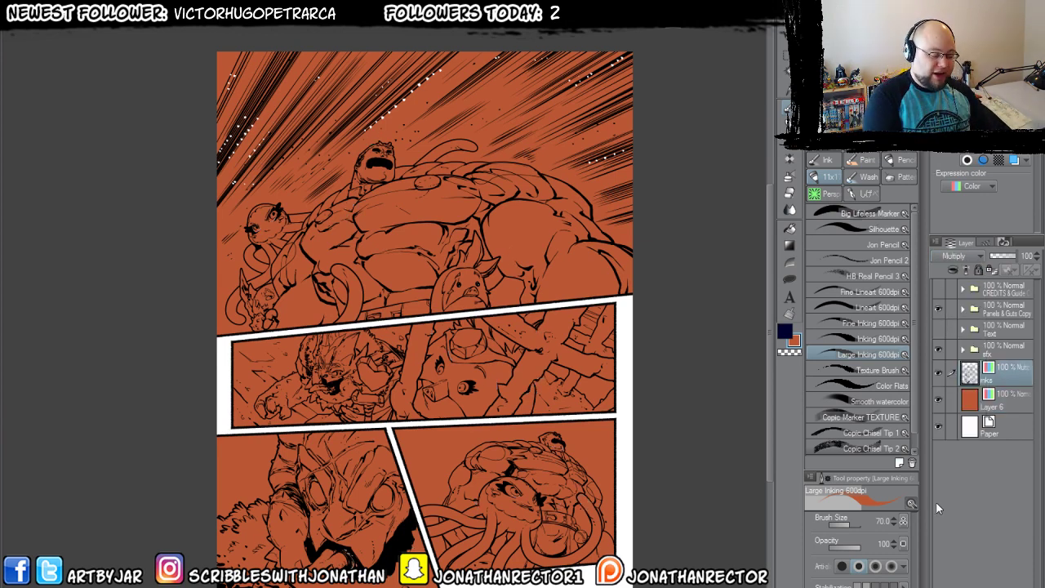
{"action": "key", "text": "ctrl+z"}
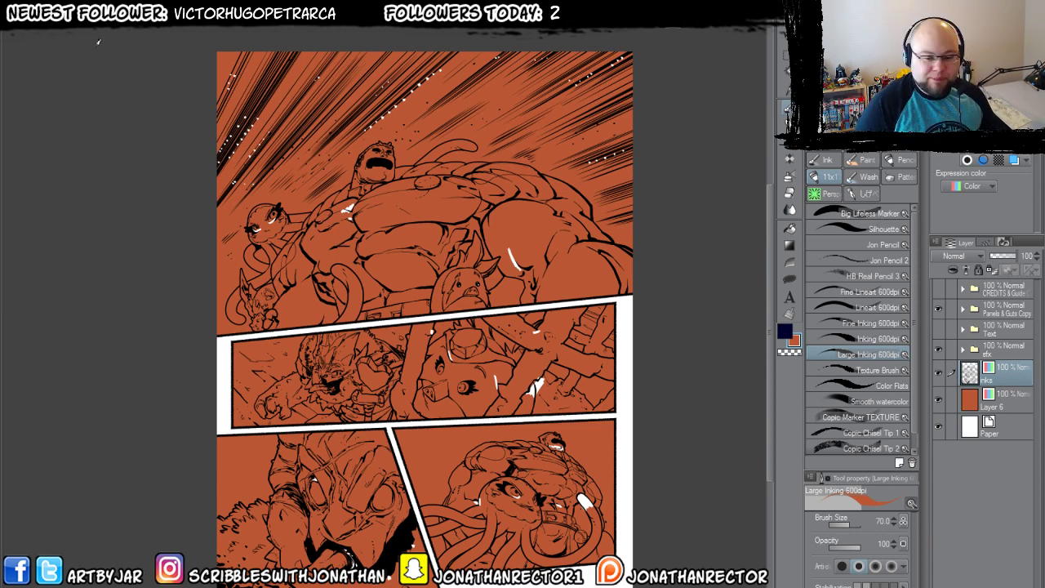
Convert the inks layer's brightness to opacity to remove the white areas from the line art.
{"action": "key", "text": "alt+e"}
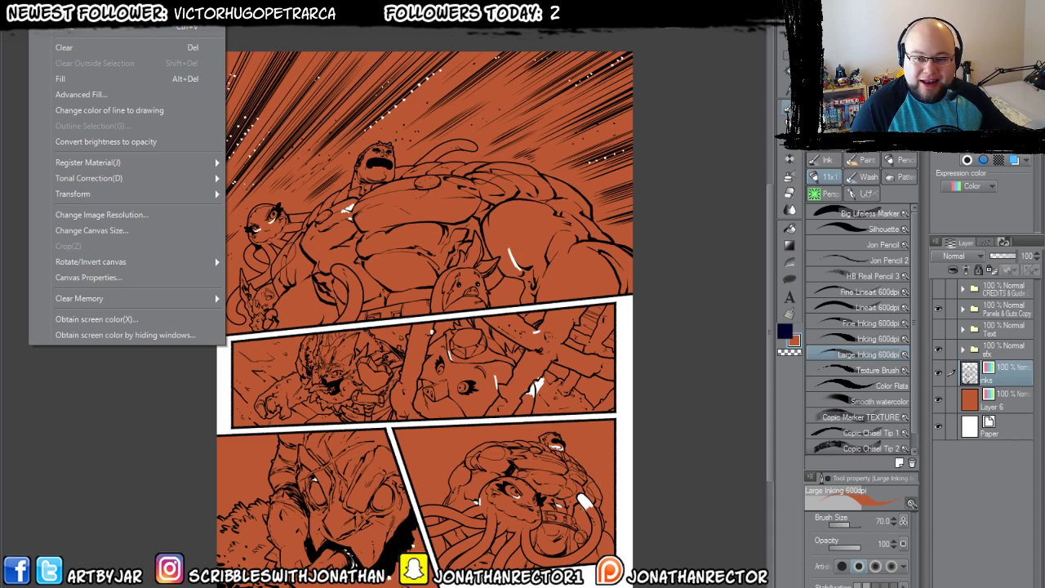
{"action": "key", "text": "Right"}
{"action": "key", "text": "Escape"}
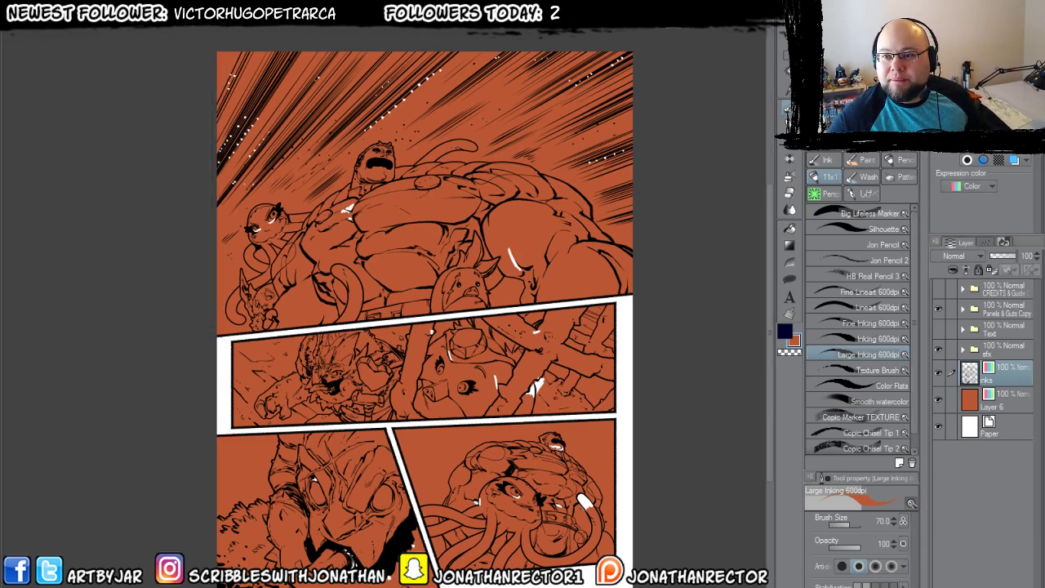
{"action": "key", "text": "alt+e"}
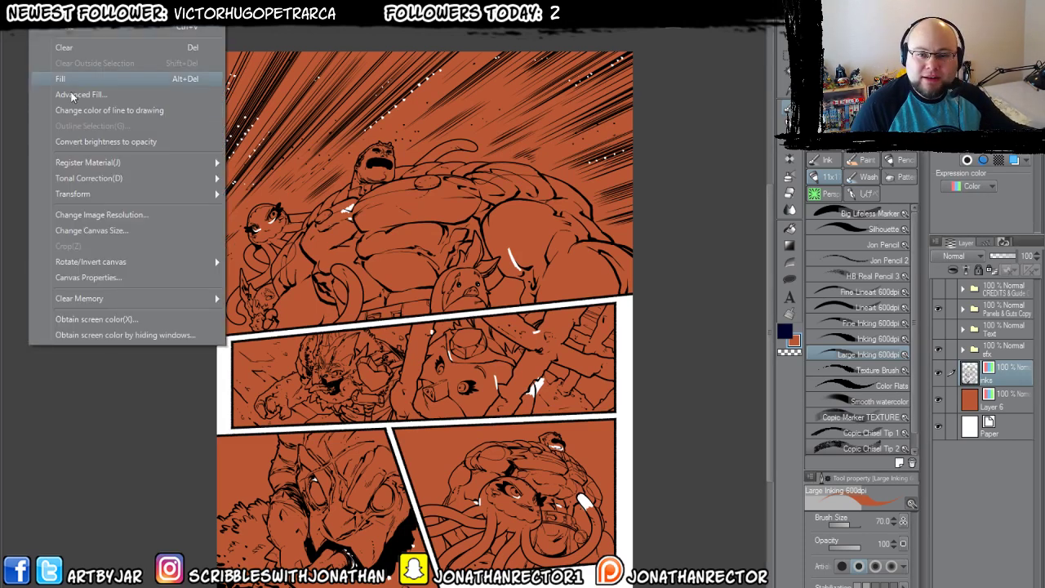
{"action": "left_click", "coordinate": [96, 144]}
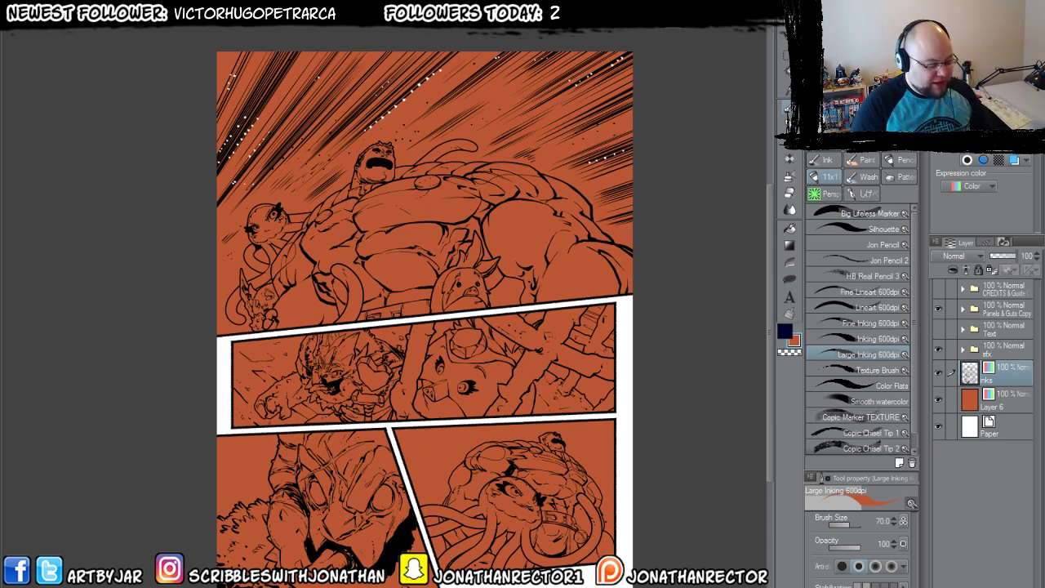
Examine the converted inks over the orange fill across the panels, and check the layers inside the sfx folder.
{"action": "scroll", "coordinate": [490, 490], "scroll_direction": "up", "scroll_amount": 6}
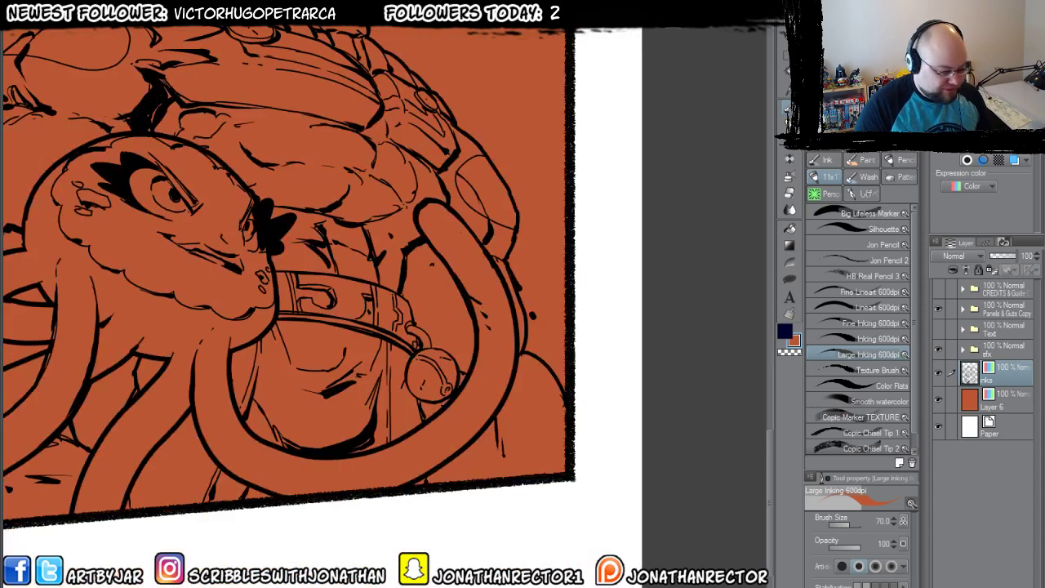
{"action": "scroll", "coordinate": [476, 471], "scroll_direction": "down", "scroll_amount": 6}
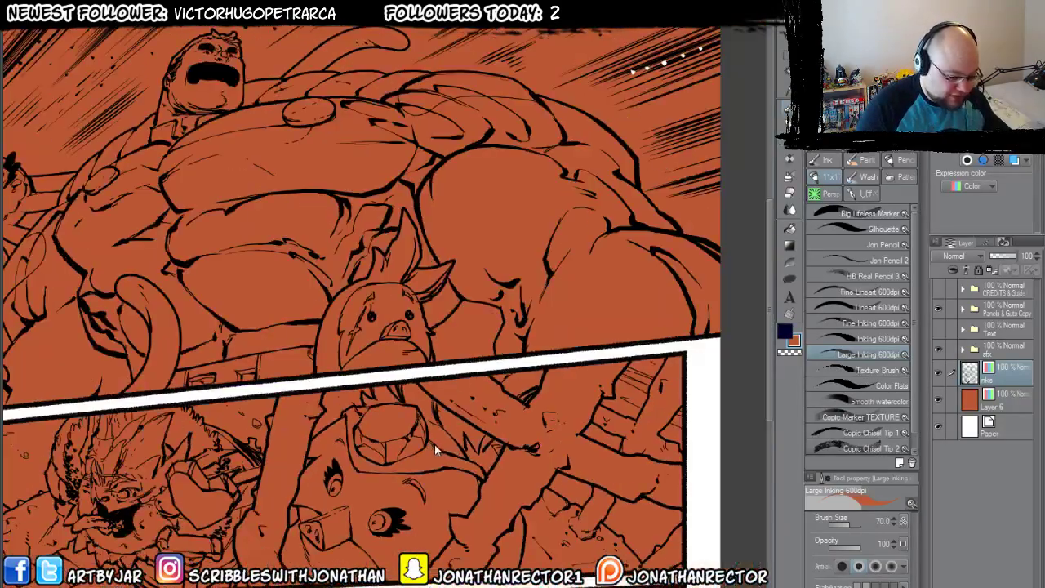
{"action": "left_click_drag", "start_coordinate": [367, 367], "coordinate": [435, 349]}
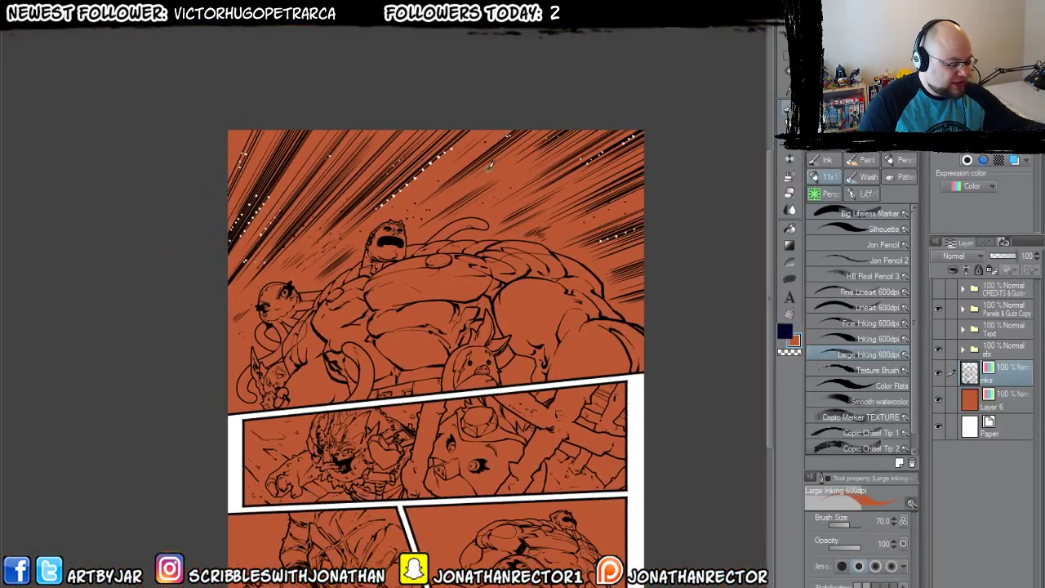
{"action": "left_click", "coordinate": [962, 349]}
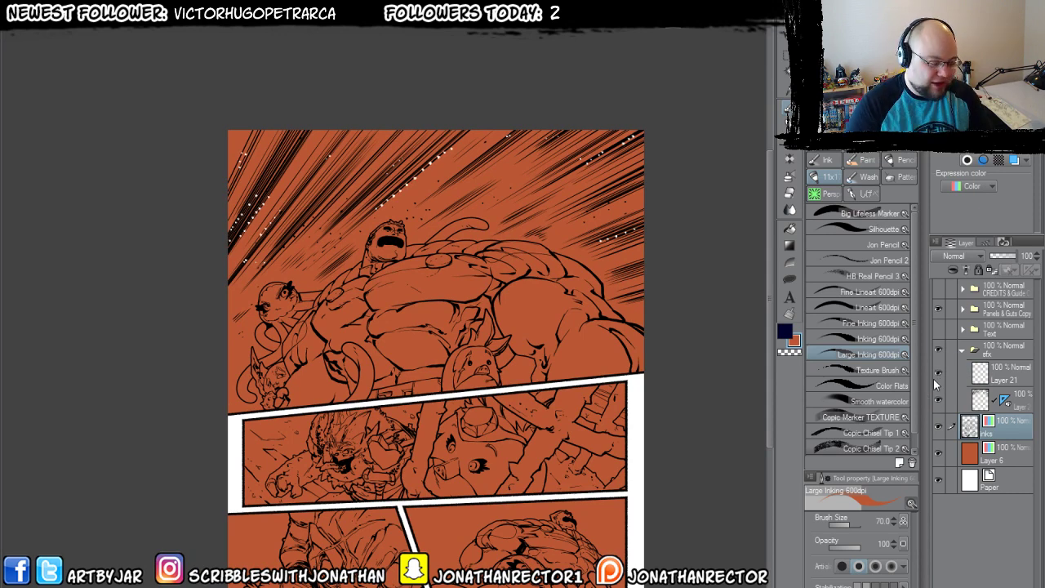
{"action": "left_click", "coordinate": [963, 349]}
{"action": "left_click_drag", "start_coordinate": [292, 467], "coordinate": [262, 404]}
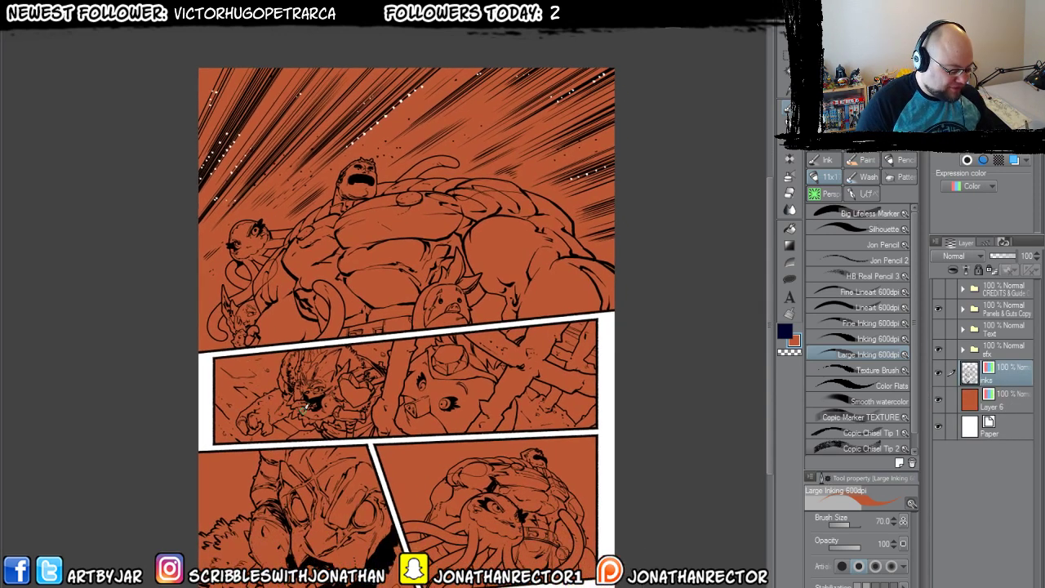
{"action": "scroll", "coordinate": [385, 311], "scroll_direction": "up", "scroll_amount": 4}
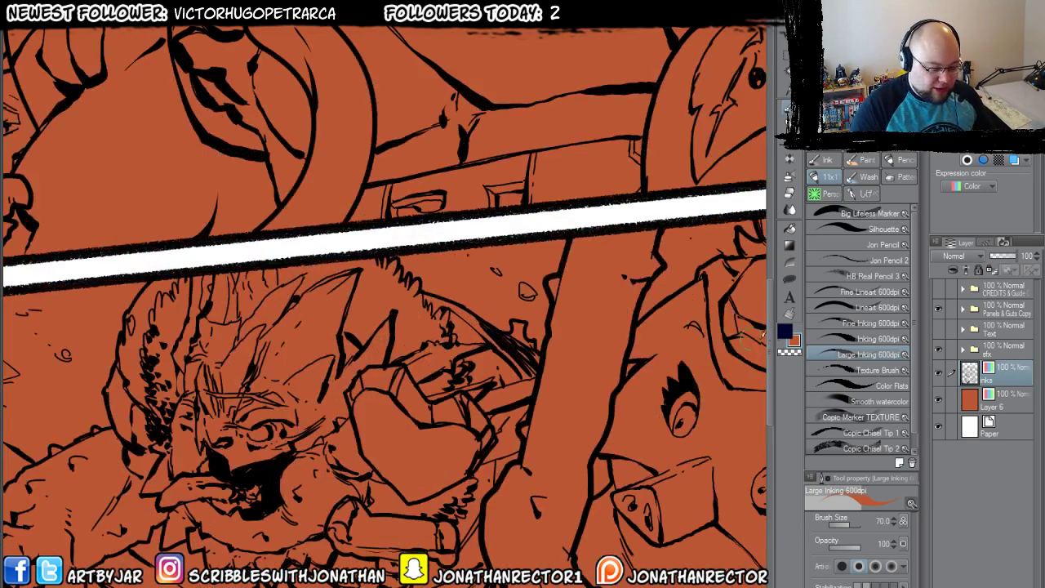
{"action": "left_click_drag", "start_coordinate": [433, 212], "coordinate": [433, 547]}
{"action": "left_click_drag", "start_coordinate": [531, 250], "coordinate": [594, 397]}
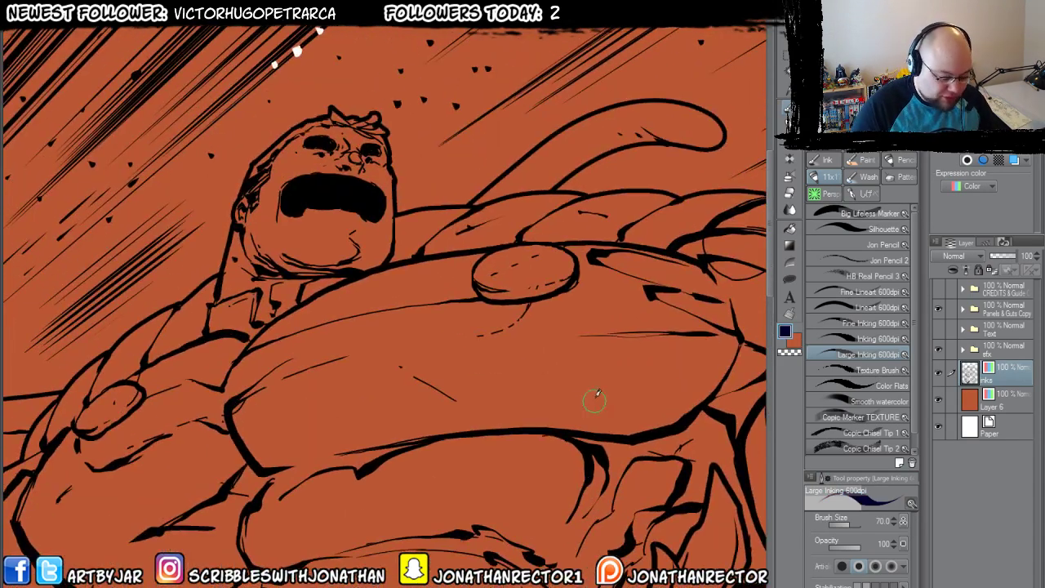
Delete the orange Layer 6 and lock the transparent pixels of the inks layer.
{"action": "left_click", "coordinate": [797, 346]}
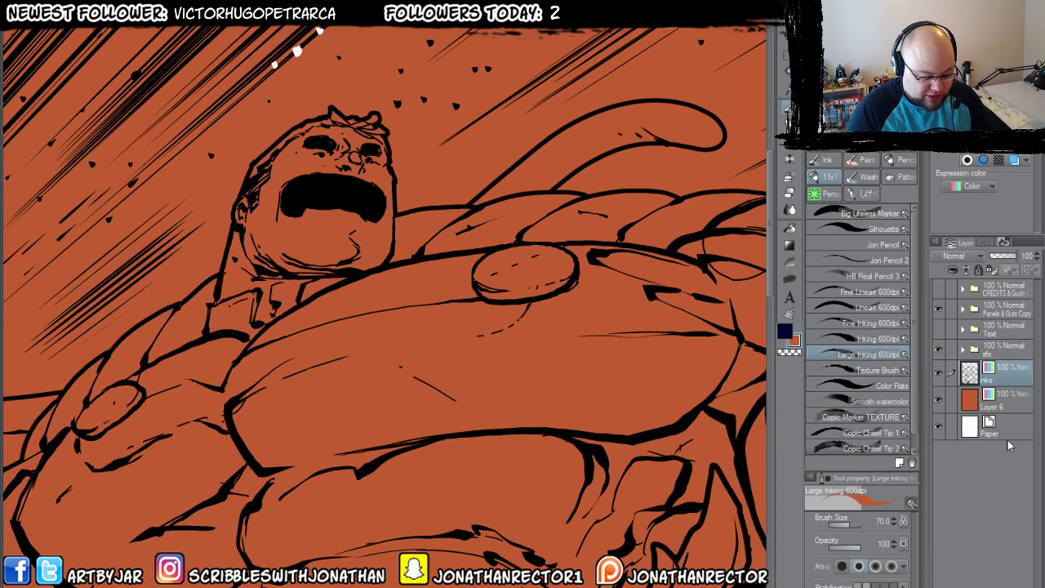
{"action": "left_click", "coordinate": [1006, 402]}
{"action": "key", "text": "Delete"}
{"action": "left_click", "coordinate": [1006, 377]}
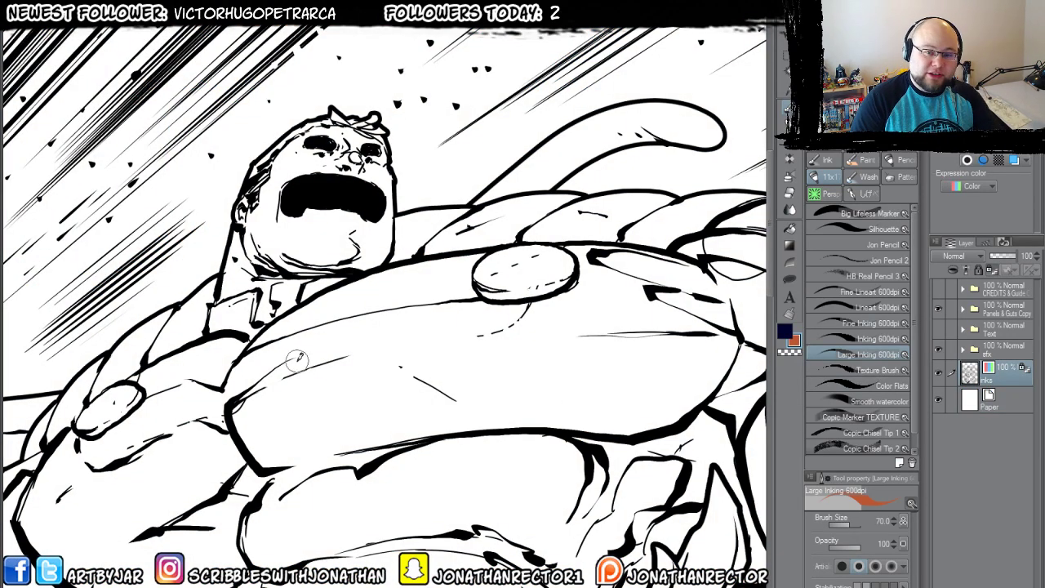
Fill the inks linework with burnt orange and inspect the recoloured lines in the upper panels.
{"action": "key", "text": "alt+Delete"}
{"action": "scroll", "coordinate": [311, 369], "scroll_direction": "down", "scroll_amount": 5}
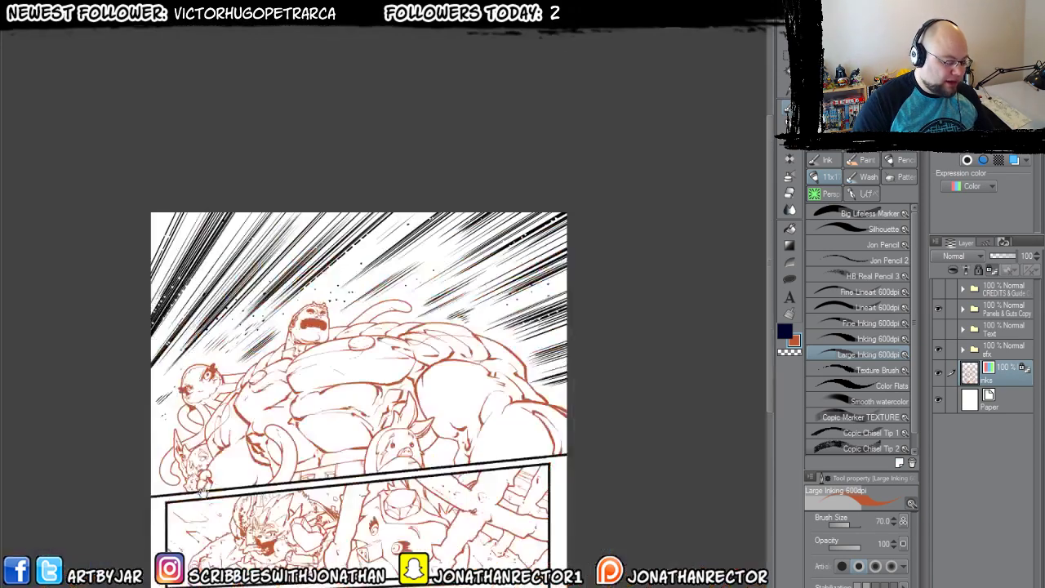
{"action": "scroll", "coordinate": [266, 321], "scroll_direction": "up", "scroll_amount": 4}
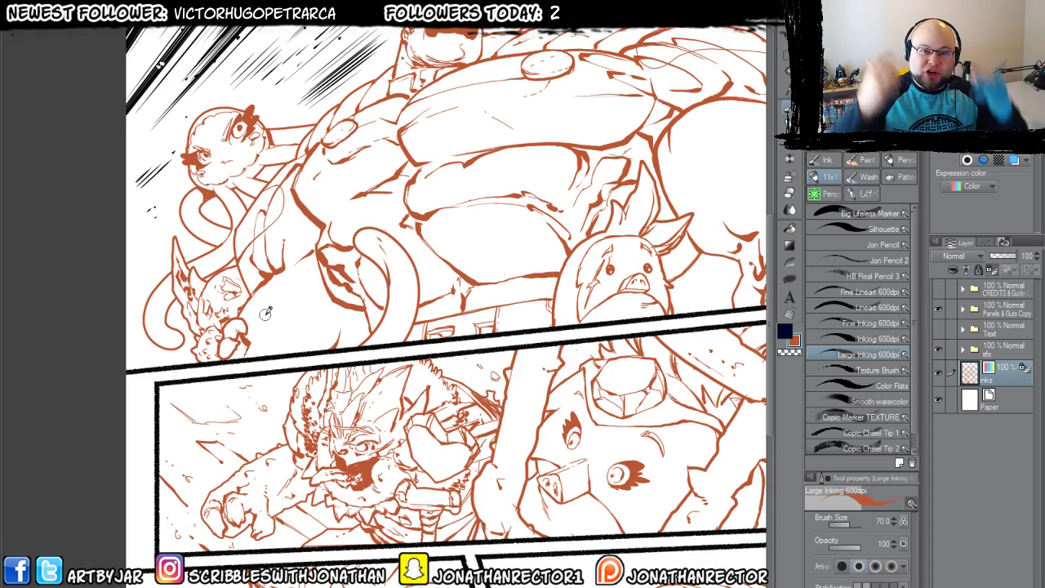
{"action": "left_click_drag", "start_coordinate": [266, 312], "coordinate": [204, 423]}
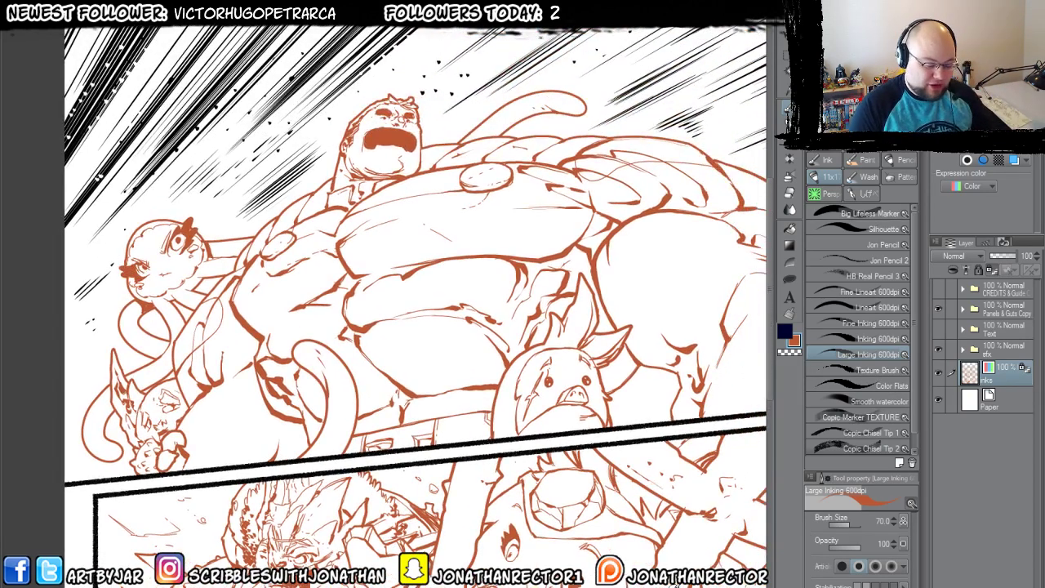
Fill the inks linework with dark navy and set the secondary colour to white.
{"action": "left_click", "coordinate": [785, 335]}
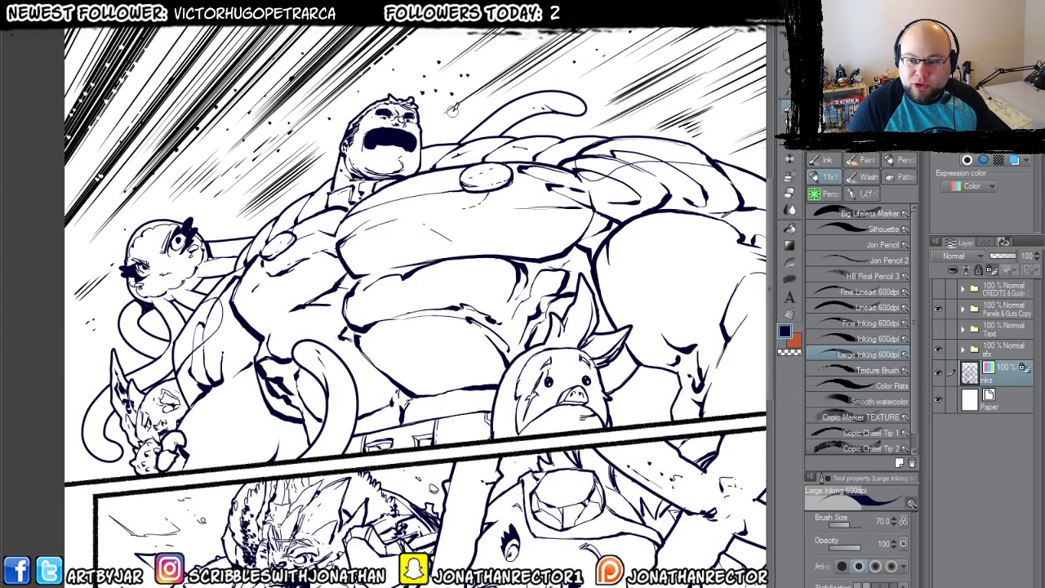
{"action": "left_click", "coordinate": [797, 343]}
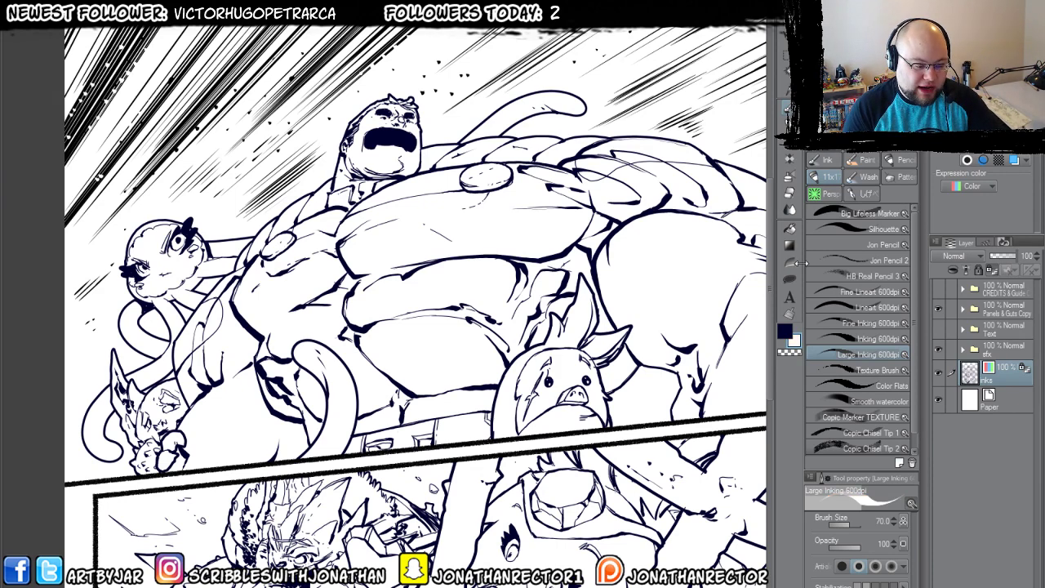
{"action": "left_click", "coordinate": [785, 331]}
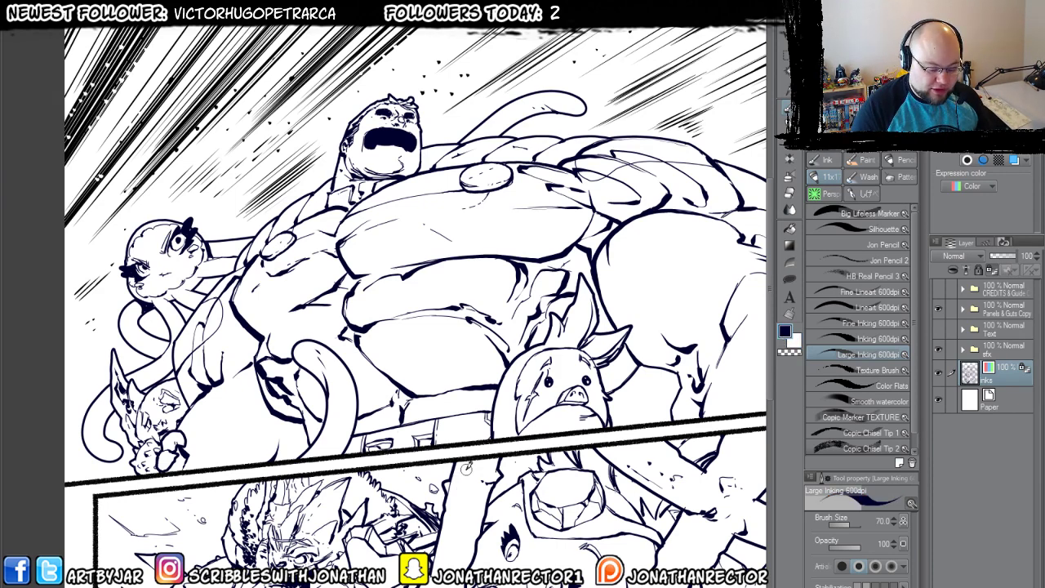
{"action": "scroll", "coordinate": [463, 479], "scroll_direction": "down", "scroll_amount": 2}
{"action": "scroll", "coordinate": [464, 478], "scroll_direction": "down", "scroll_amount": 2}
{"action": "scroll", "coordinate": [459, 474], "scroll_direction": "up", "scroll_amount": 2}
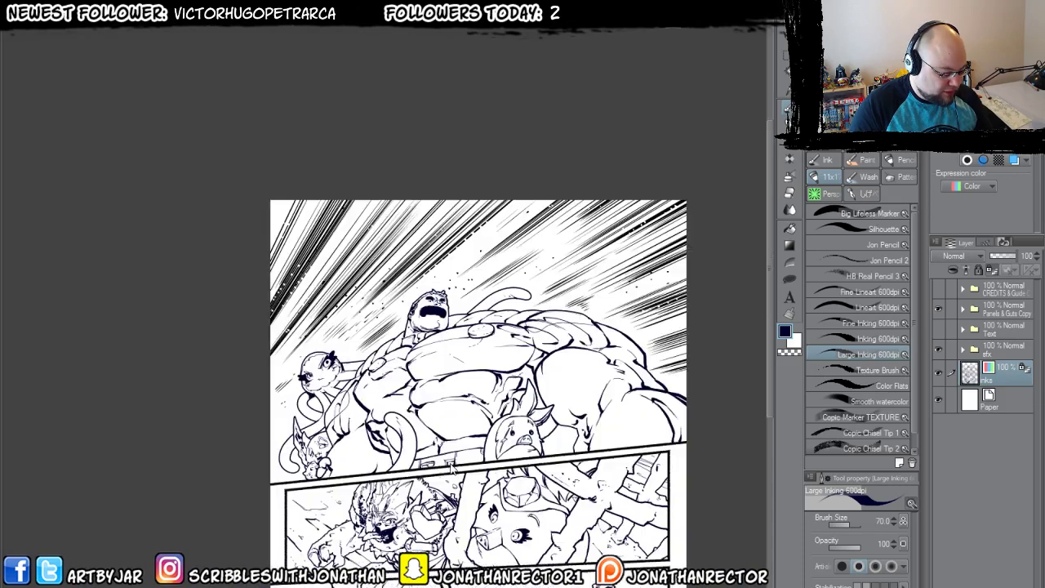
{"action": "left_click_drag", "start_coordinate": [408, 479], "coordinate": [388, 354]}
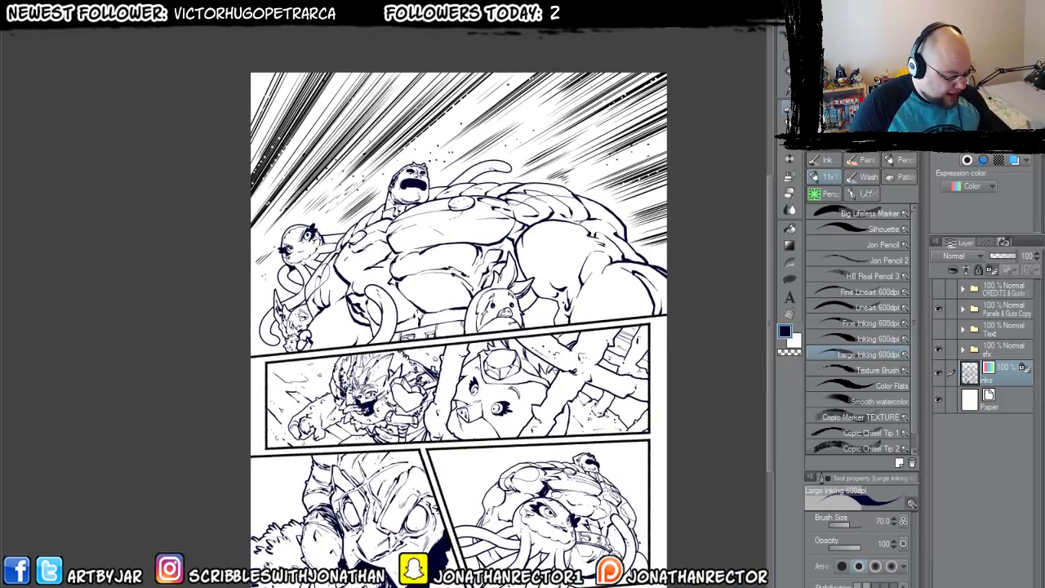
Change the image resolution of page 37 to 300.
{"action": "left_click", "coordinate": [41, 4]}
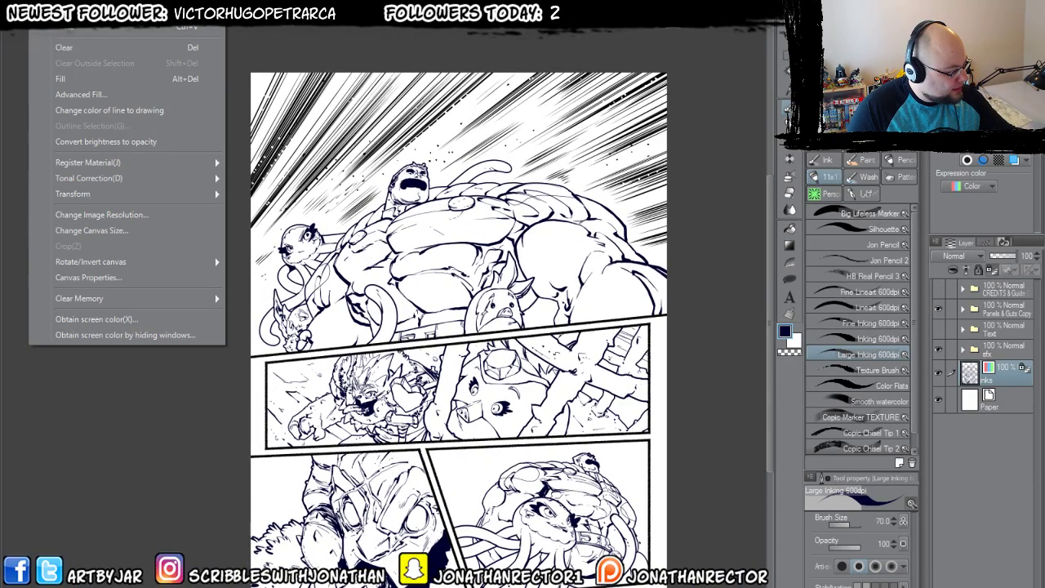
{"action": "left_click", "coordinate": [79, 221]}
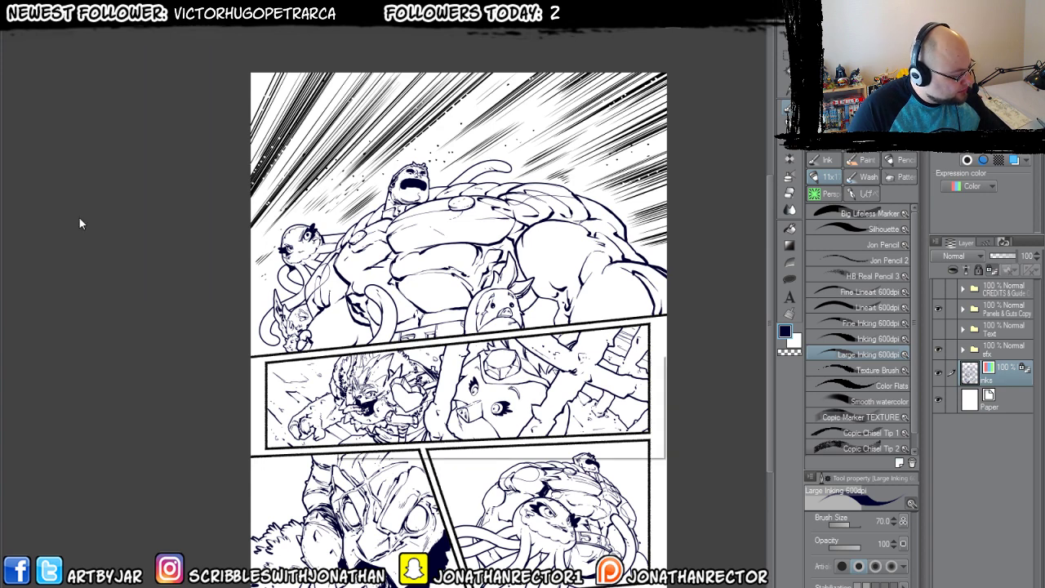
{"action": "double_click", "coordinate": [543, 383]}
{"action": "type", "text": "300"}
{"action": "key", "text": "Return"}
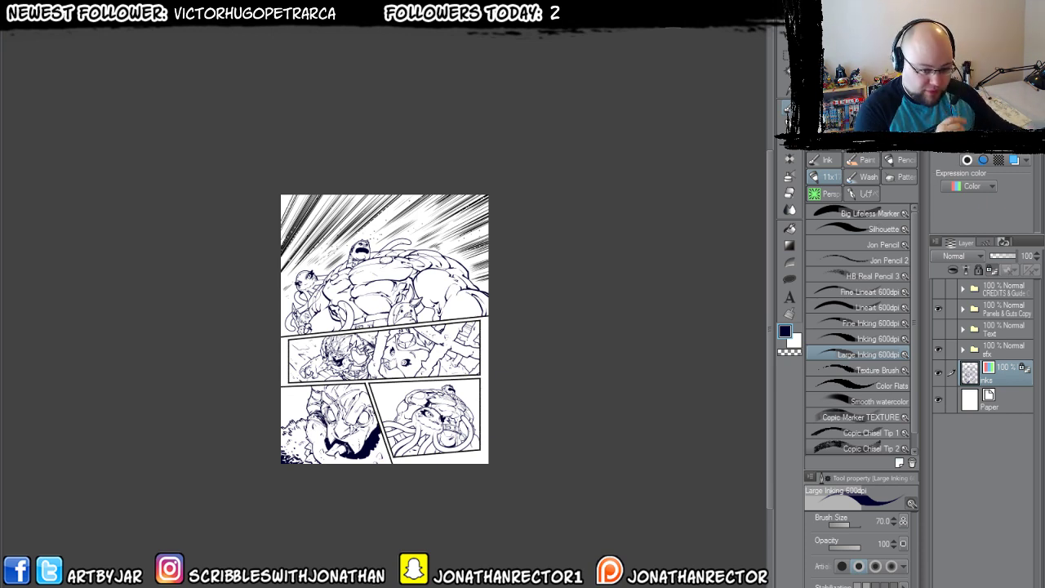
Save page 37 as JK_Chap1_pg37 in the 7Colours folder in Clip Studio format.
{"action": "left_click", "coordinate": [17, 15]}
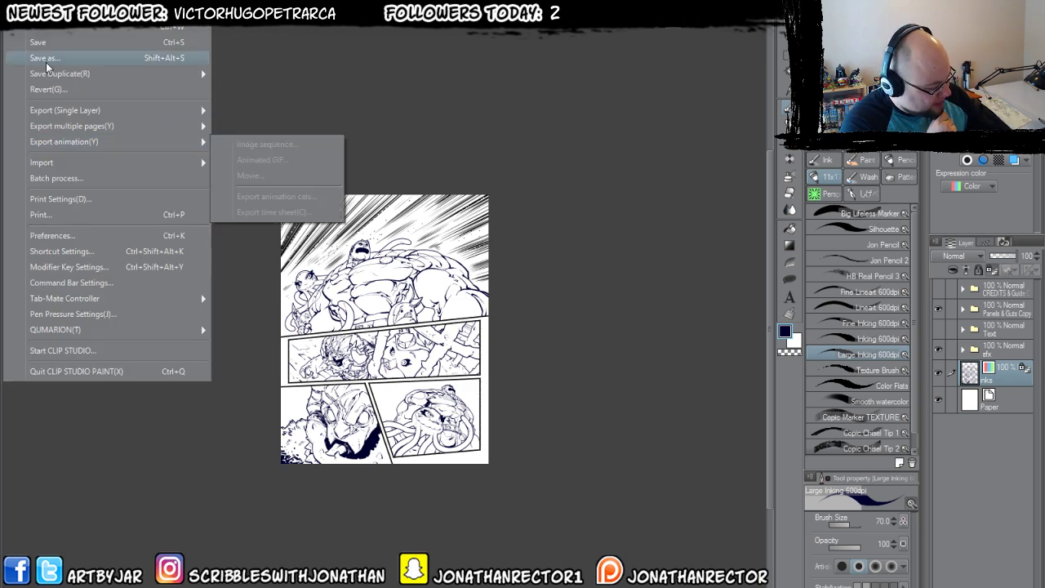
{"action": "left_click", "coordinate": [51, 65]}
{"action": "left_click", "coordinate": [641, 127]}
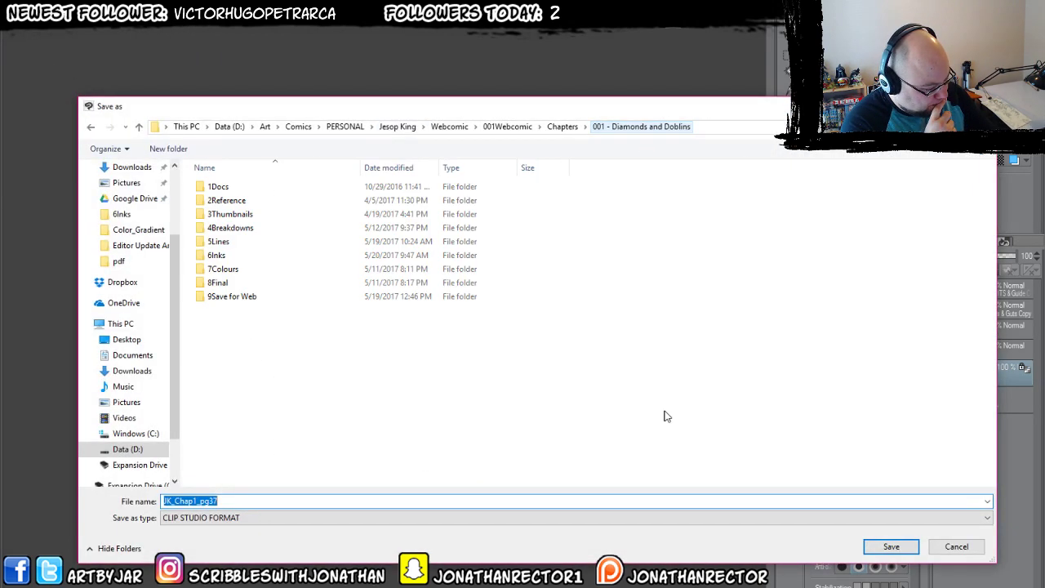
{"action": "double_click", "coordinate": [222, 269]}
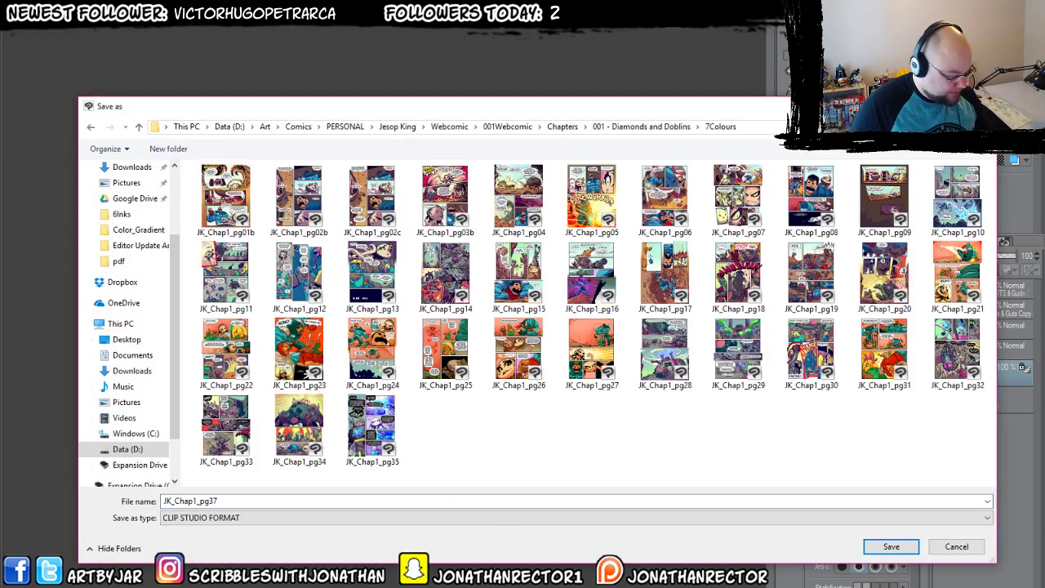
{"action": "key", "text": "Return"}
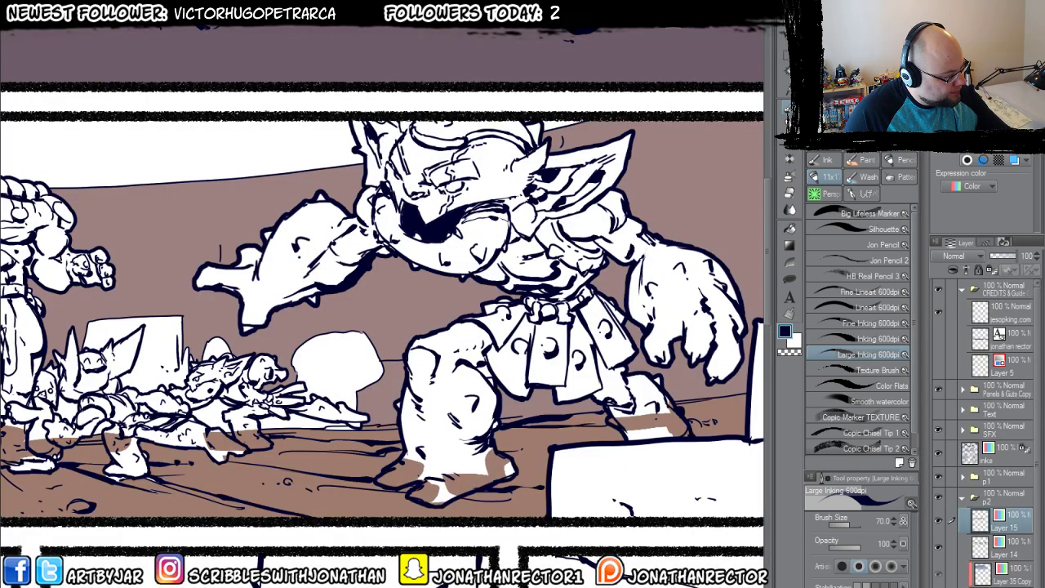
Save page 36 as JK_Chap1_pg36 in the 7Colours folder in Clip Studio format.
{"action": "left_click", "coordinate": [12, 16]}
{"action": "left_click", "coordinate": [47, 63]}
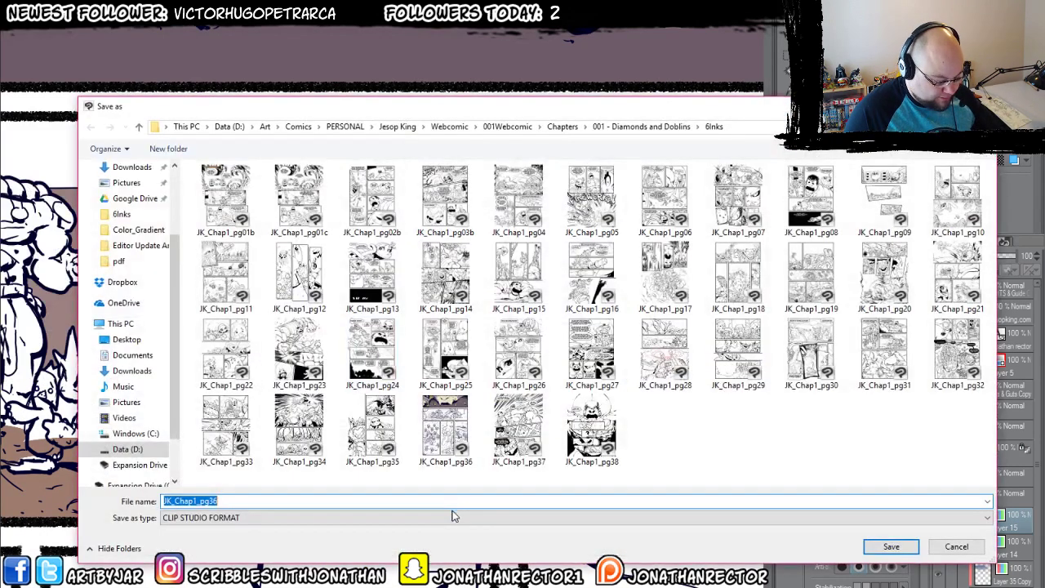
{"action": "left_click", "coordinate": [638, 127]}
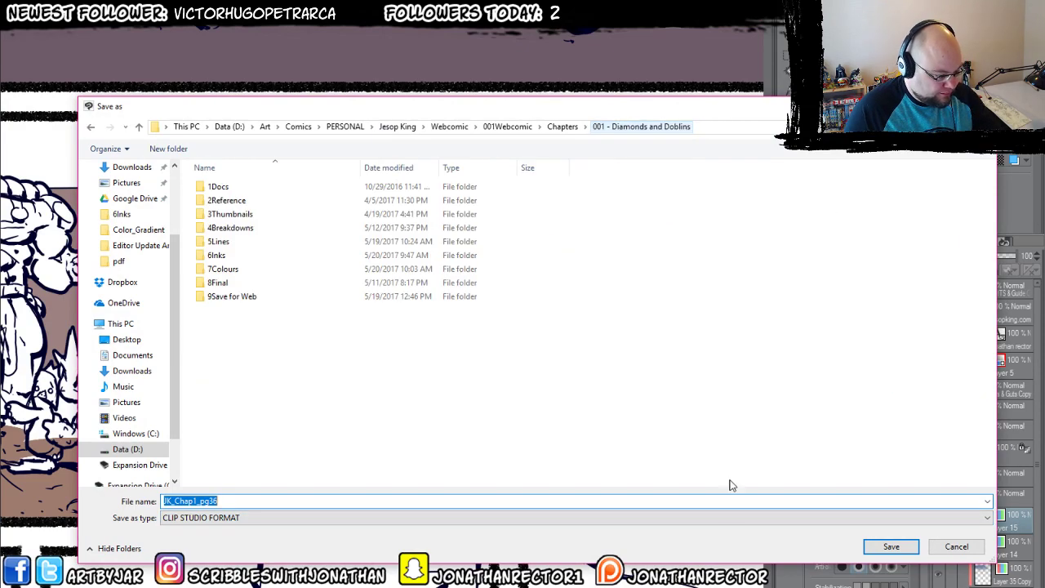
{"action": "left_click", "coordinate": [221, 270]}
{"action": "key", "text": "Return"}
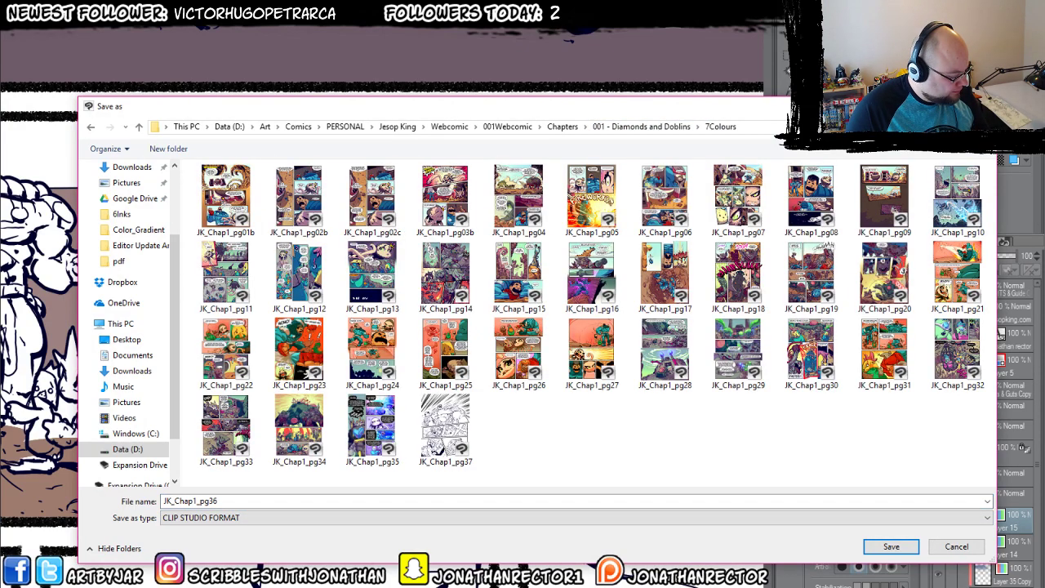
{"action": "left_click", "coordinate": [872, 547]}
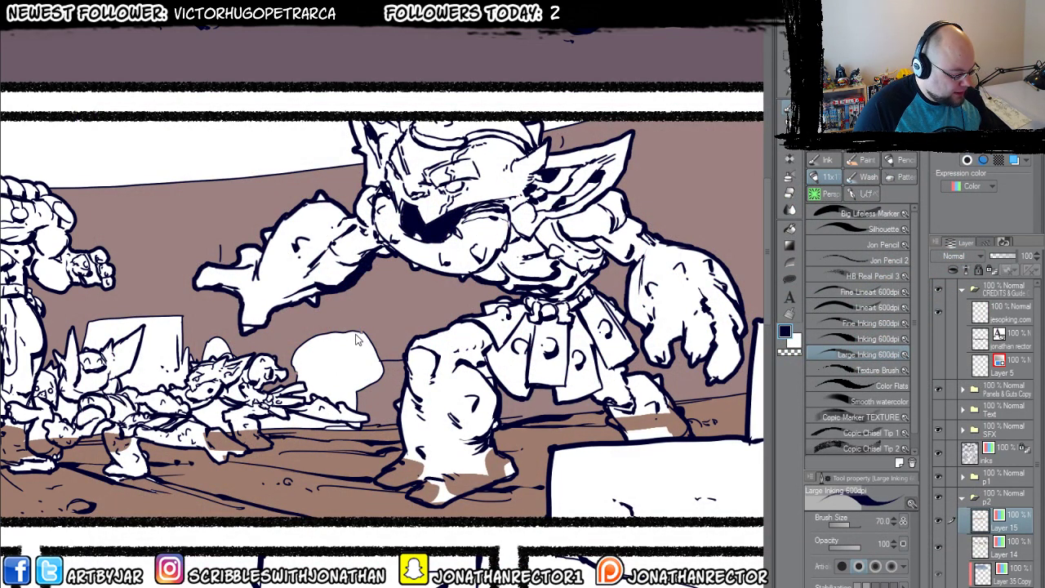
{"action": "key", "text": "ctrl+o"}
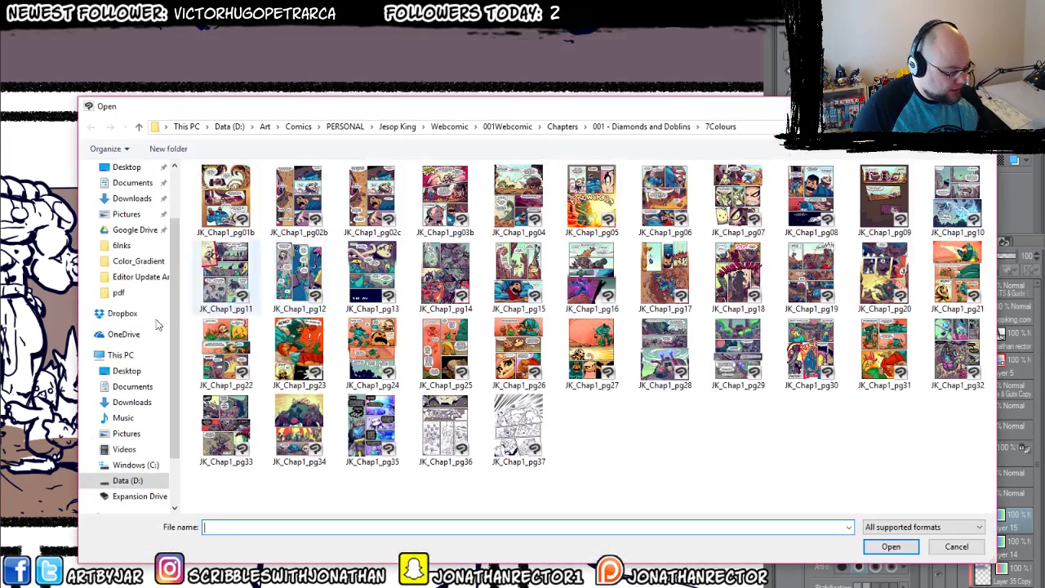
{"action": "scroll", "coordinate": [140, 464], "scroll_direction": "down", "scroll_amount": 2}
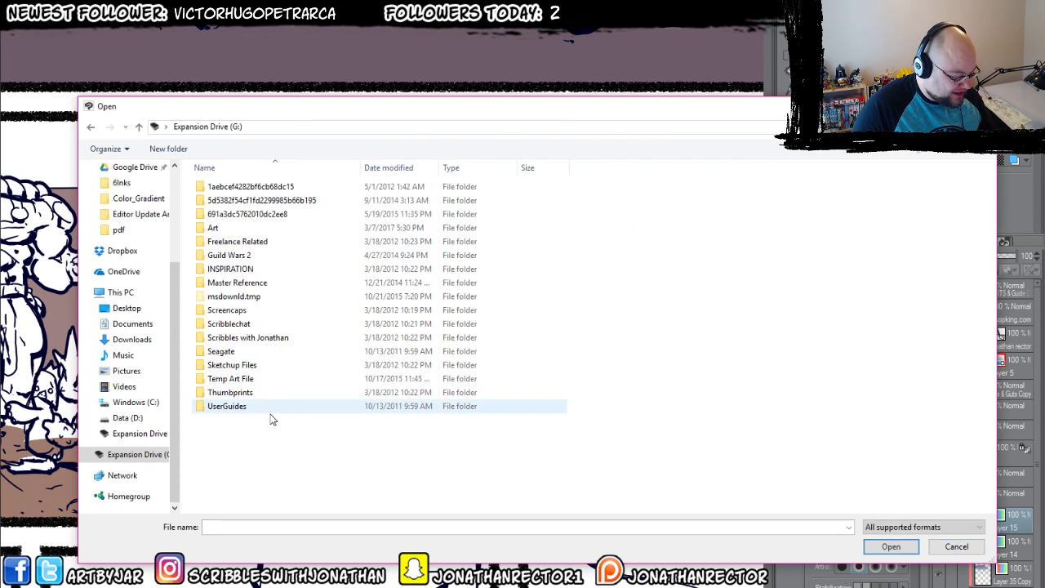
{"action": "double_click", "coordinate": [209, 232]}
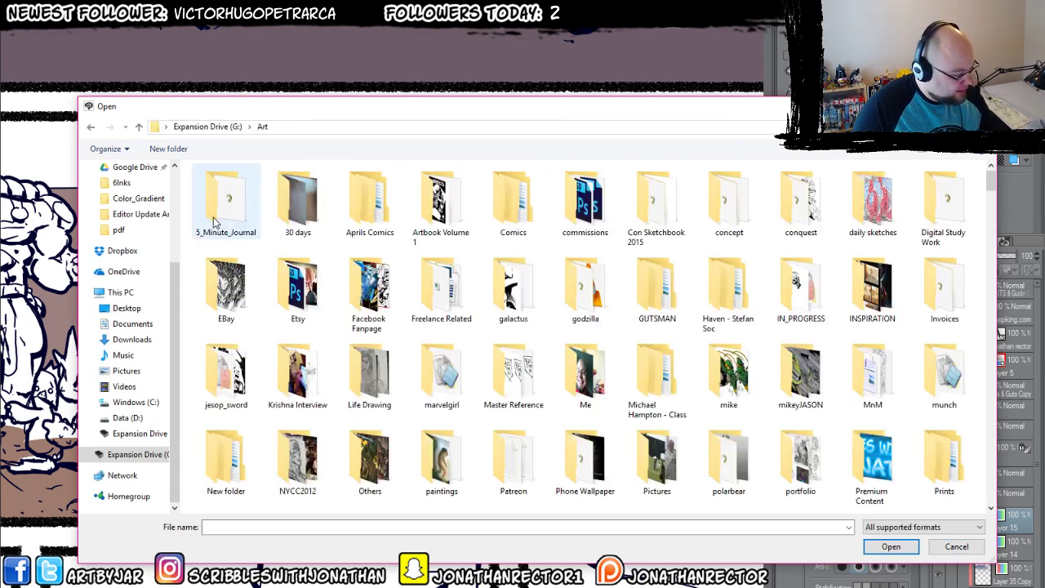
{"action": "double_click", "coordinate": [508, 209]}
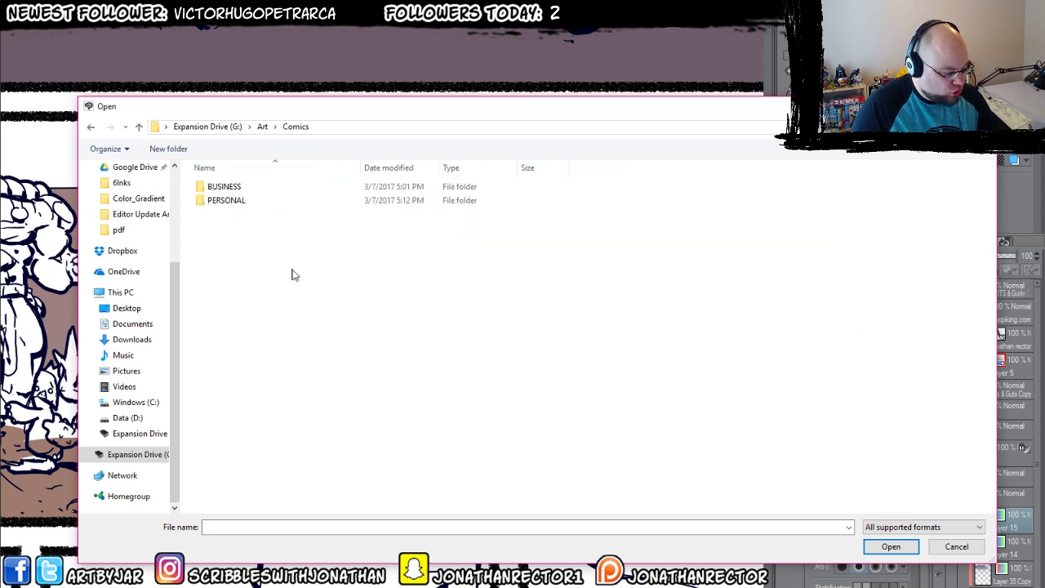
{"action": "double_click", "coordinate": [222, 203]}
{"action": "double_click", "coordinate": [218, 442]}
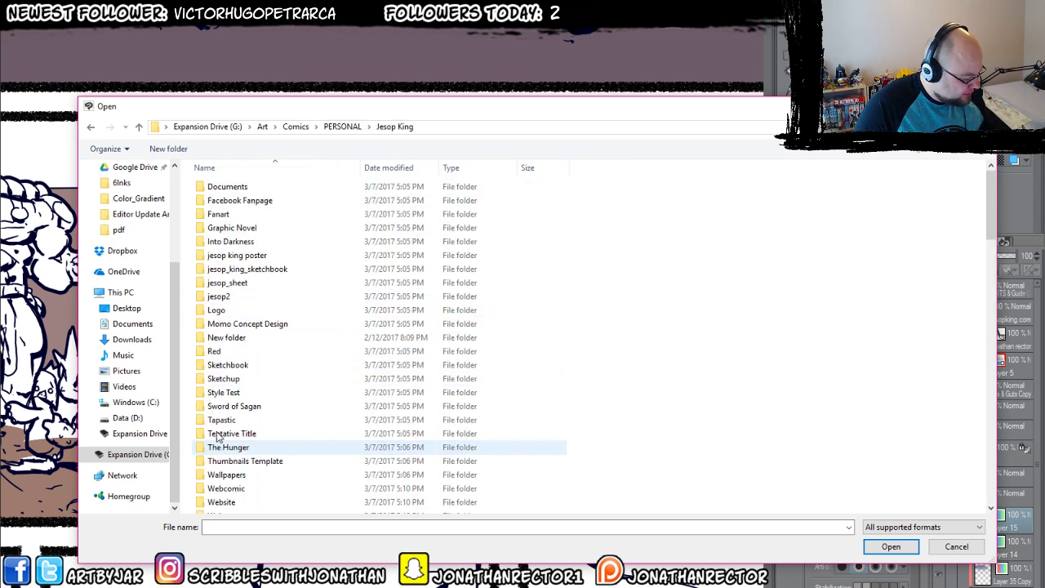
{"action": "left_click", "coordinate": [222, 488]}
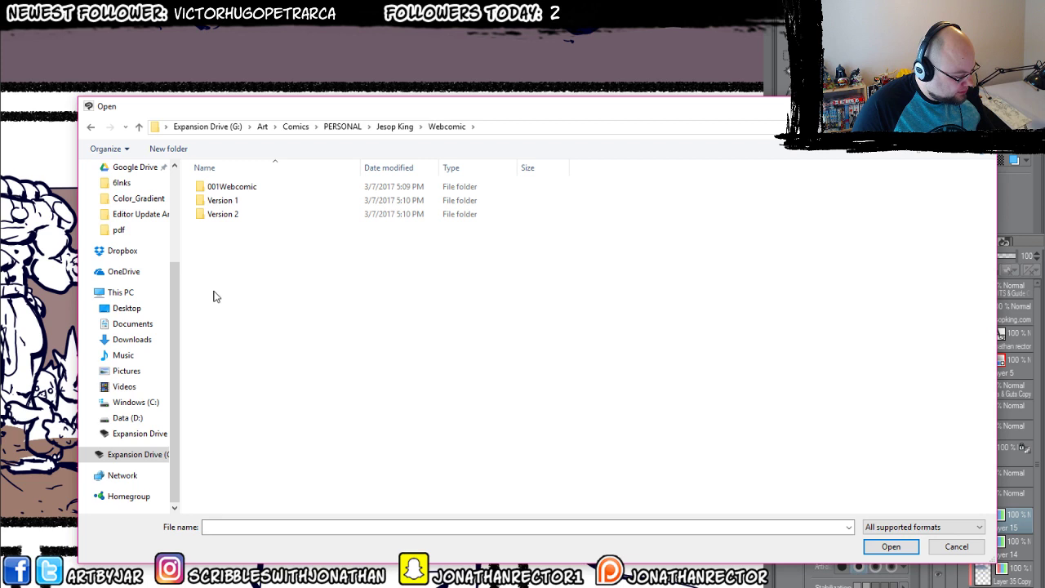
{"action": "double_click", "coordinate": [224, 187]}
{"action": "double_click", "coordinate": [213, 188]}
{"action": "double_click", "coordinate": [214, 189]}
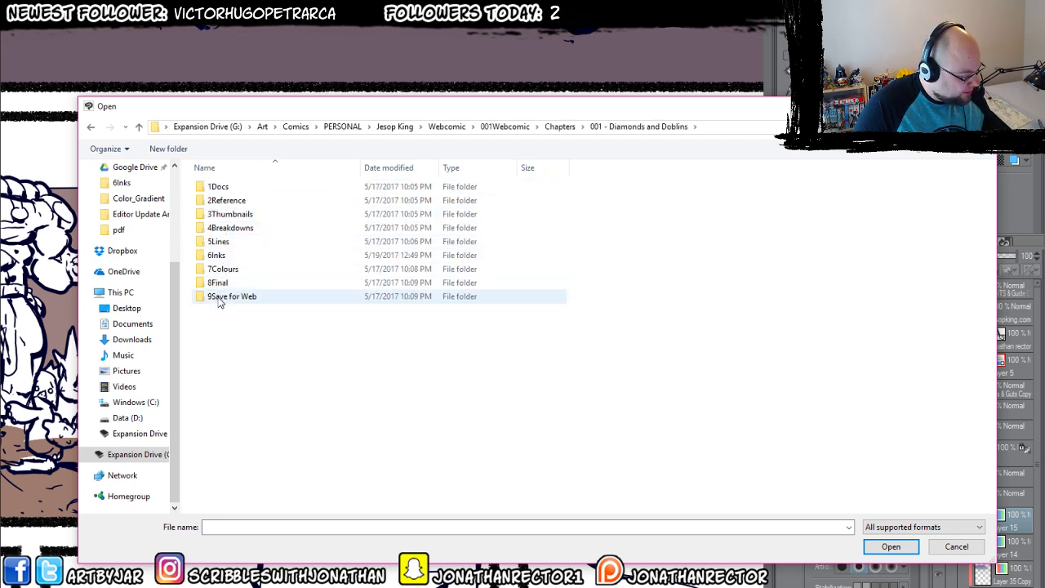
{"action": "double_click", "coordinate": [214, 254]}
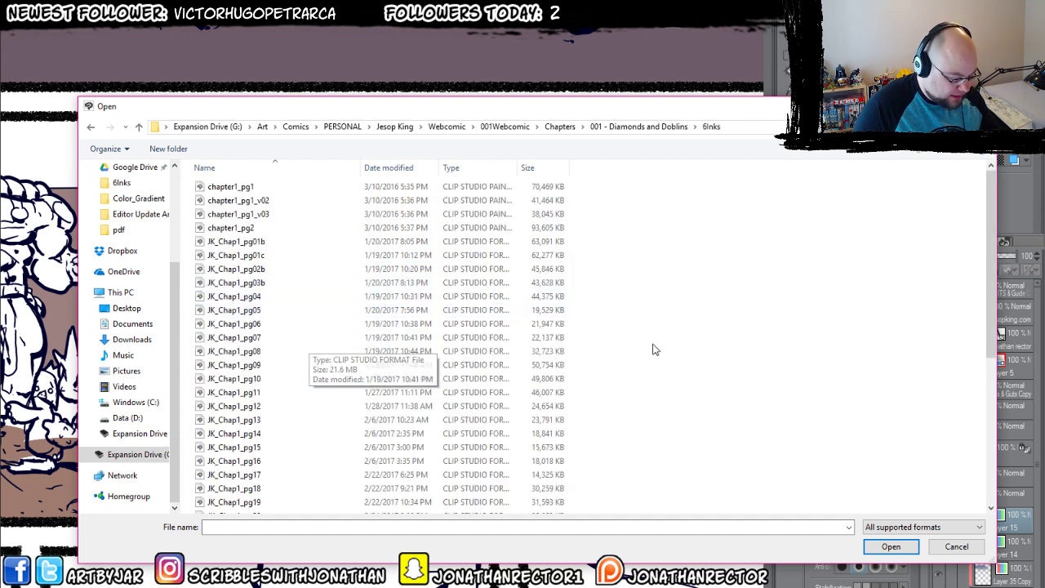
Show the 6Inks files as large icons and open JK_Chap1_pg36.
{"action": "right_click", "coordinate": [685, 328]}
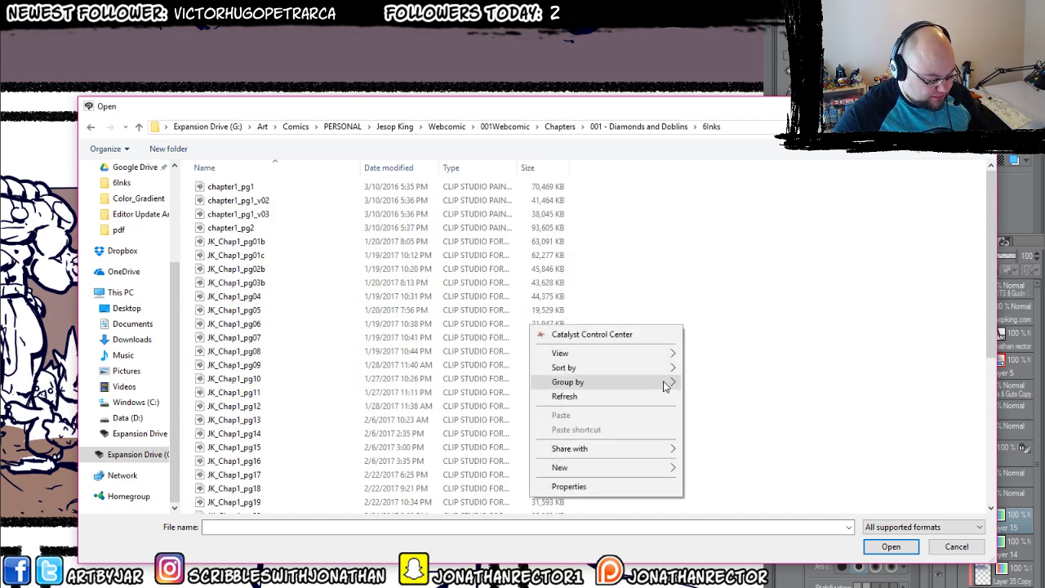
{"action": "mouse_move", "coordinate": [667, 353]}
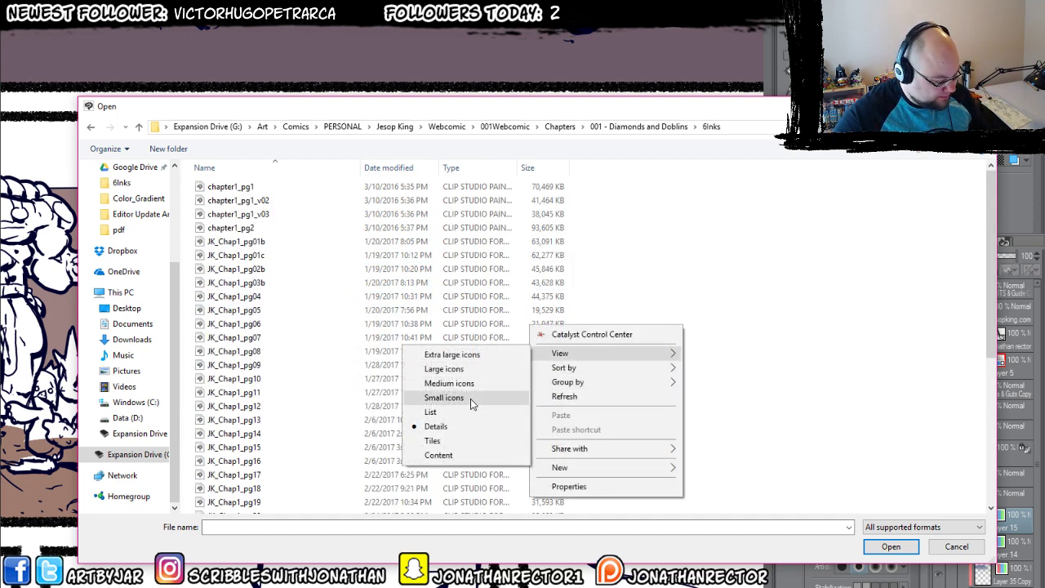
{"action": "left_click", "coordinate": [461, 369]}
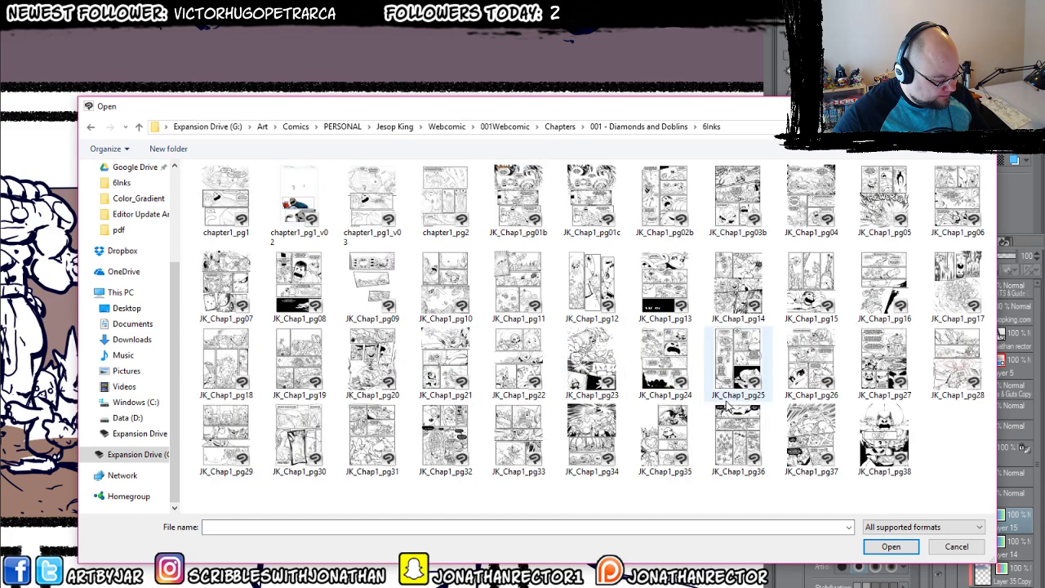
{"action": "left_click", "coordinate": [727, 482]}
{"action": "left_click", "coordinate": [890, 547]}
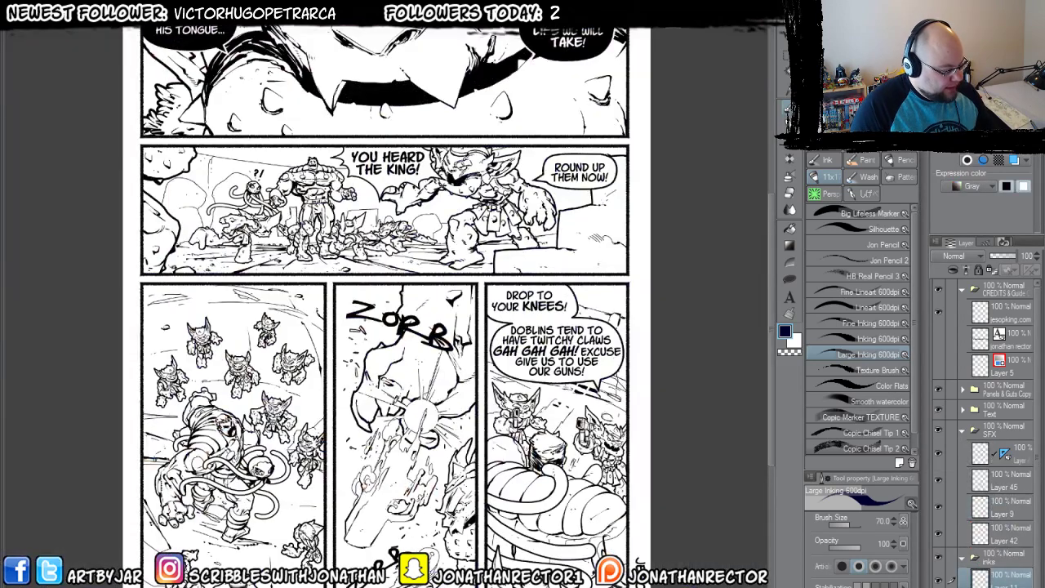
Save the opened inks page over JK_Chap1_pg36 in the Data (D:) 6Inks folder in Clip Studio format.
{"action": "left_click", "coordinate": [15, 16]}
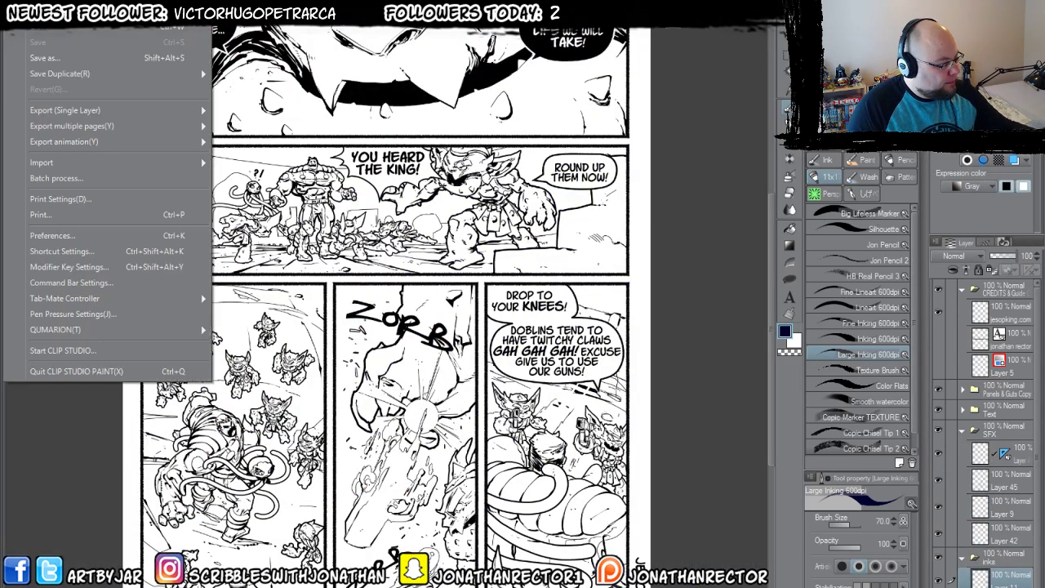
{"action": "left_click", "coordinate": [43, 59]}
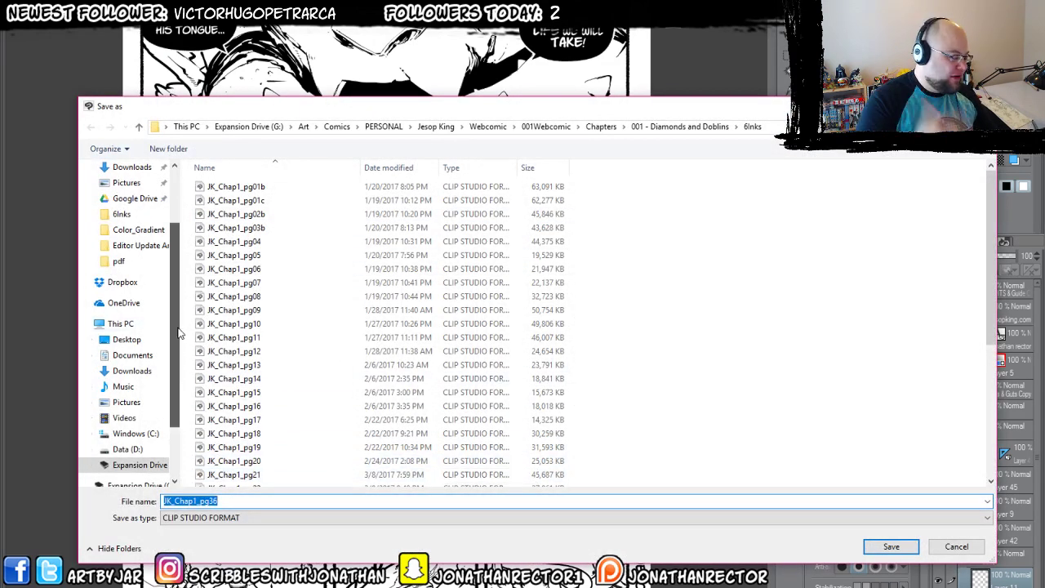
{"action": "scroll", "coordinate": [110, 245], "scroll_direction": "up", "scroll_amount": 3}
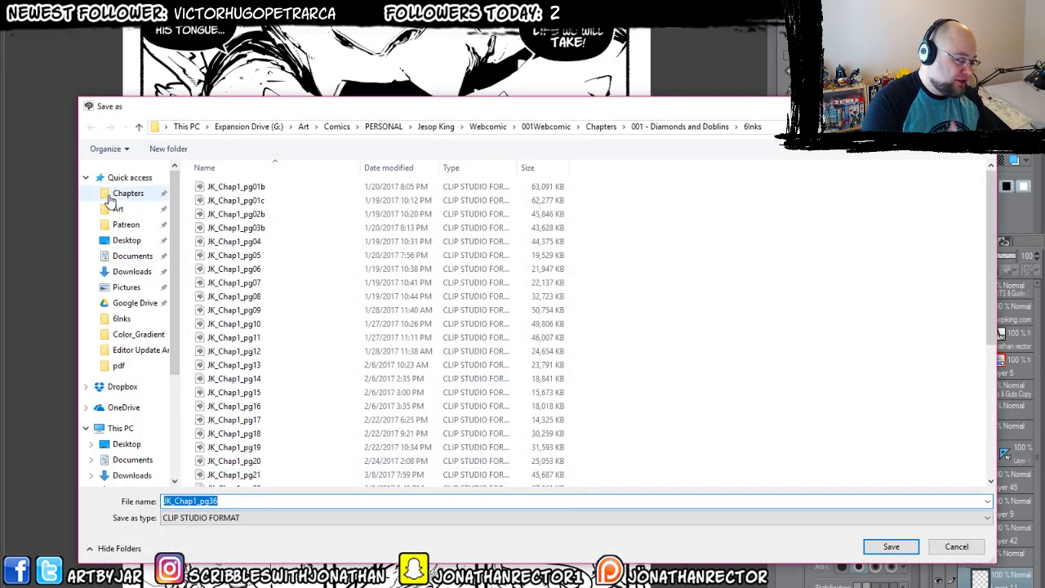
{"action": "left_click", "coordinate": [120, 318]}
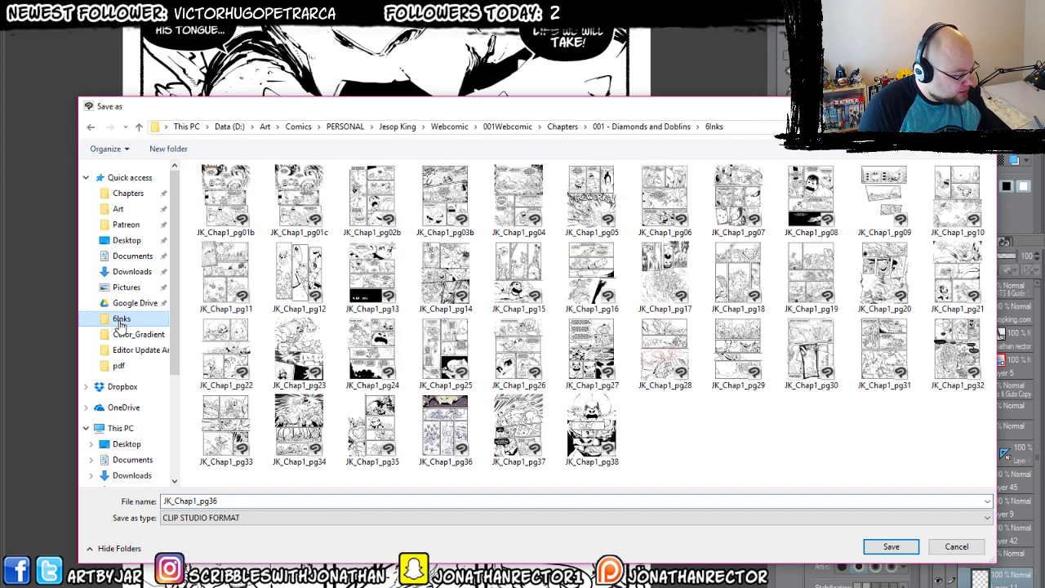
{"action": "left_click", "coordinate": [445, 429]}
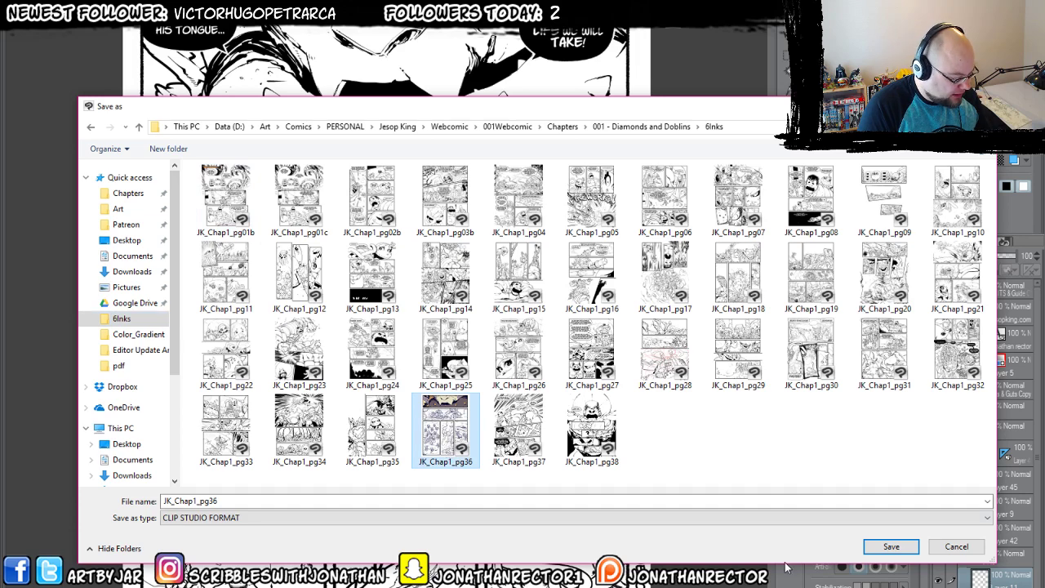
{"action": "left_click", "coordinate": [890, 546]}
{"action": "left_click", "coordinate": [560, 320]}
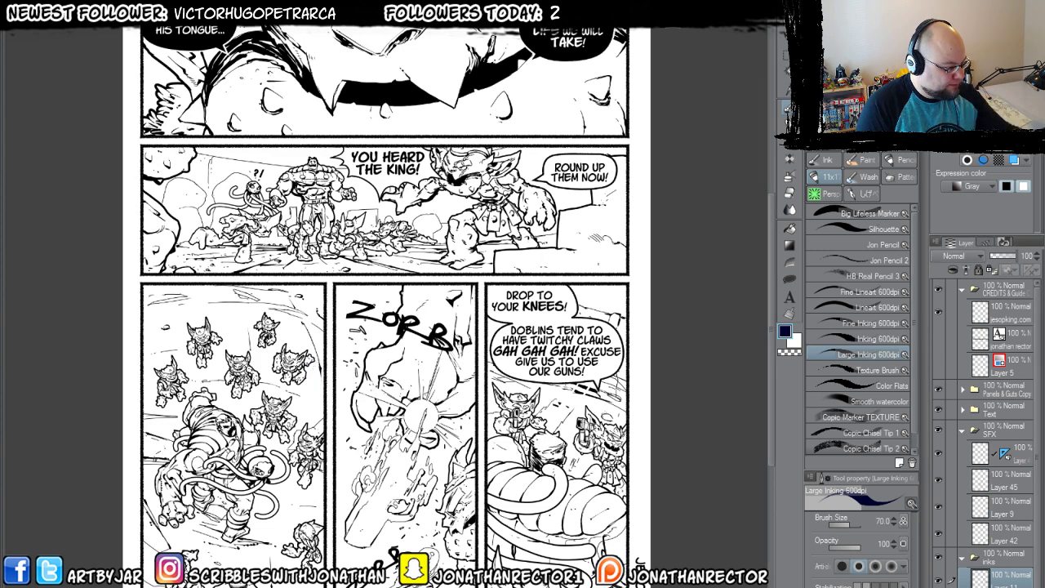
Close the page 36 and page 37 documents and return to the page 38 inks.
{"action": "key", "text": "ctrl+w"}
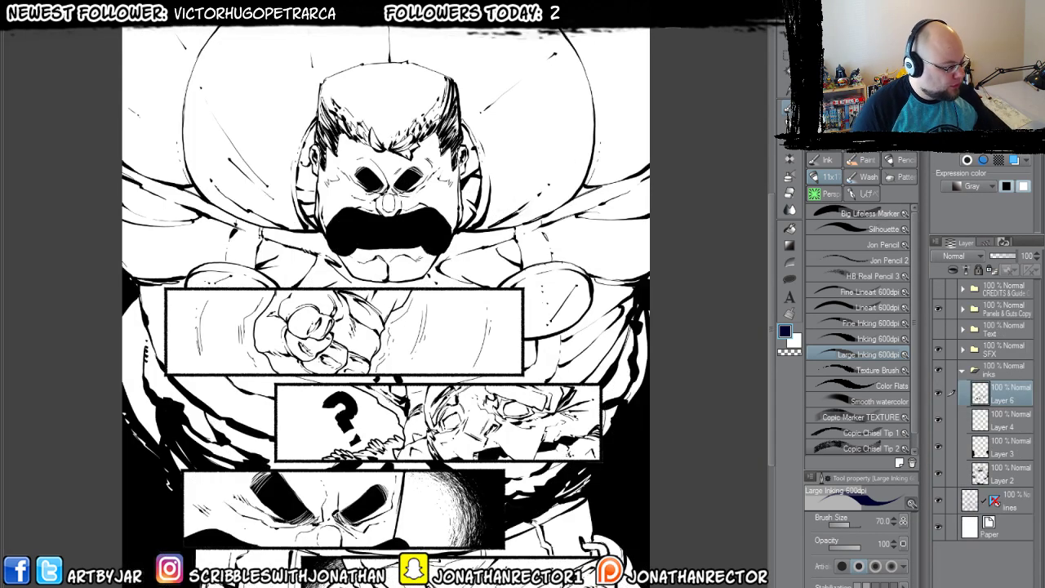
{"action": "key", "text": "ctrl+w"}
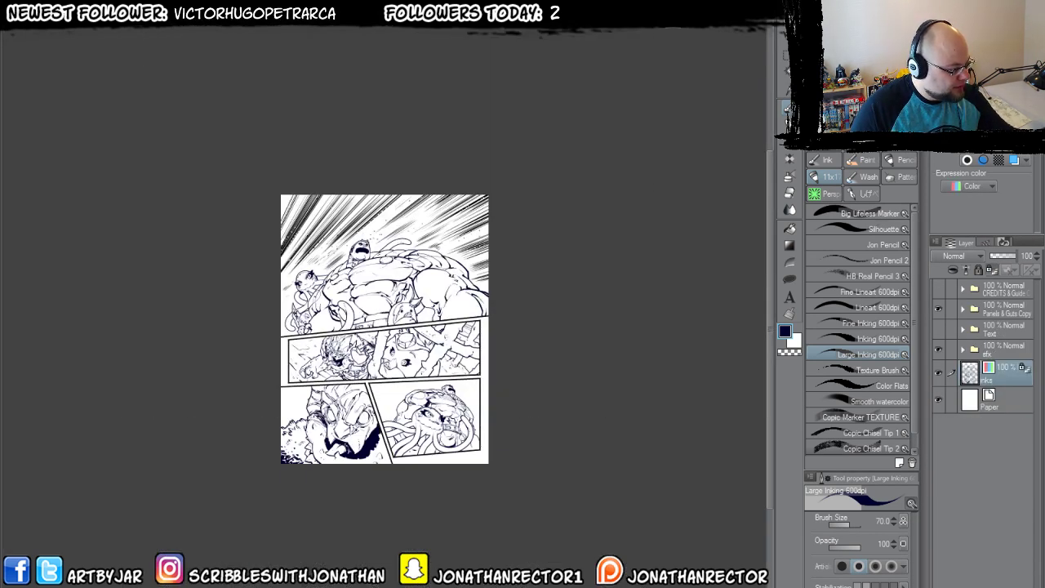
{"action": "key", "text": "ctrl+w"}
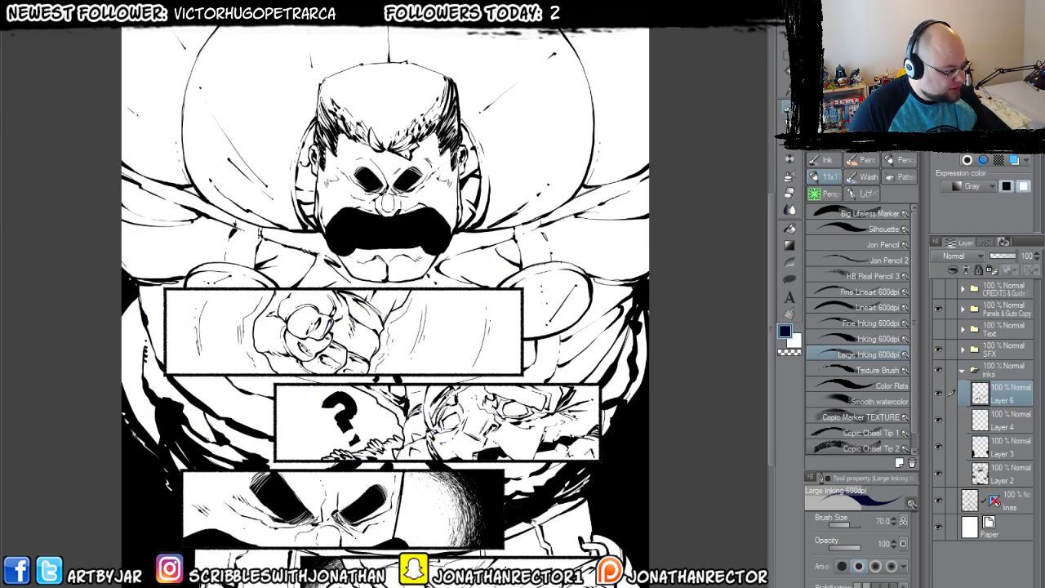
Collapse the inks folder and combine it with the lines layer into a single inks layer.
{"action": "left_click", "coordinate": [963, 372]}
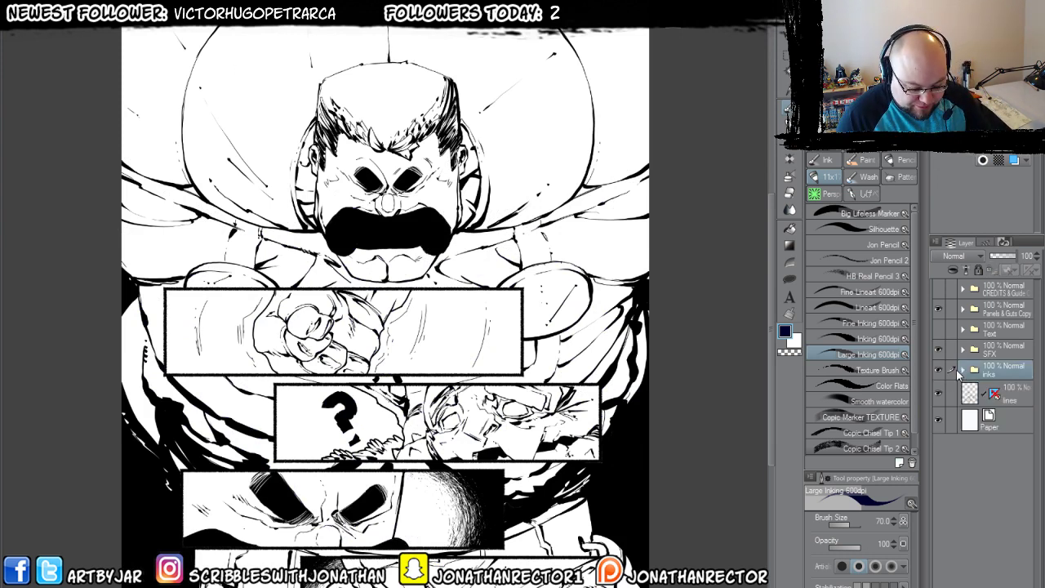
{"action": "left_click", "coordinate": [1005, 397]}
{"action": "left_click", "coordinate": [159, 12]}
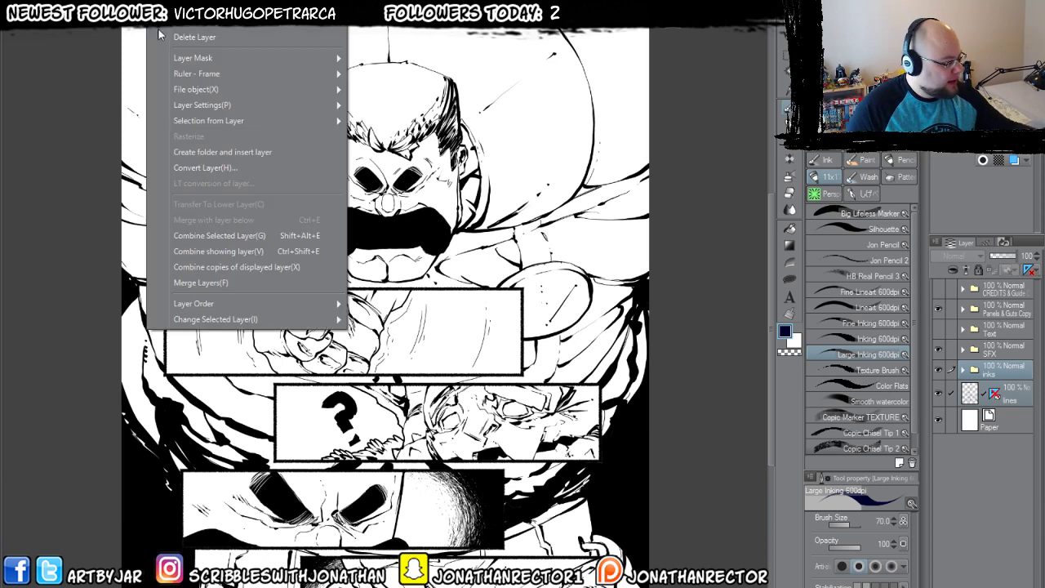
{"action": "left_click", "coordinate": [185, 238]}
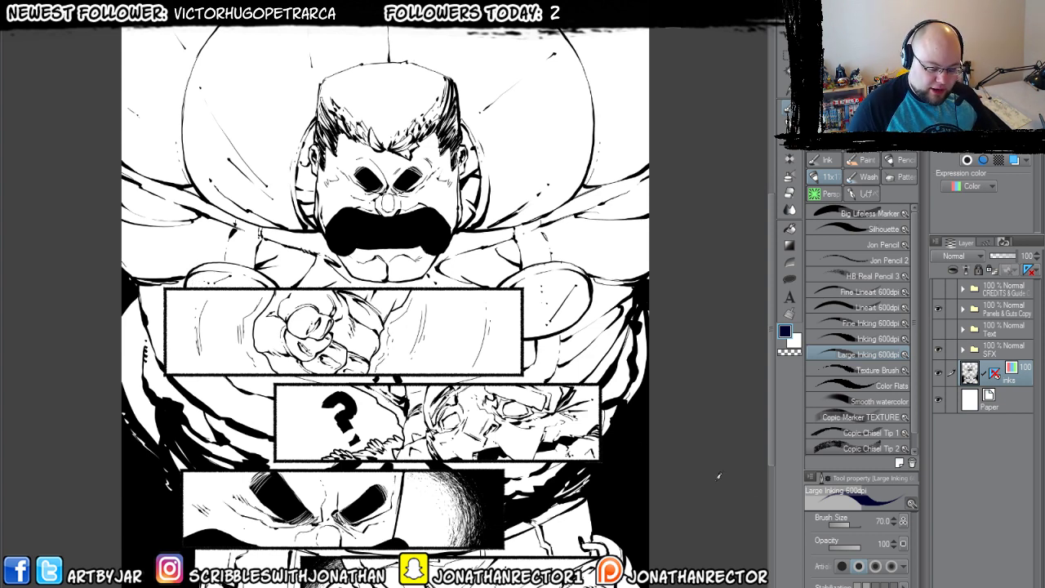
Try to fill the combined inks layer with dark navy, with and without its transparent pixels locked.
{"action": "left_click", "coordinate": [952, 272]}
{"action": "key", "text": "alt+BackSpace"}
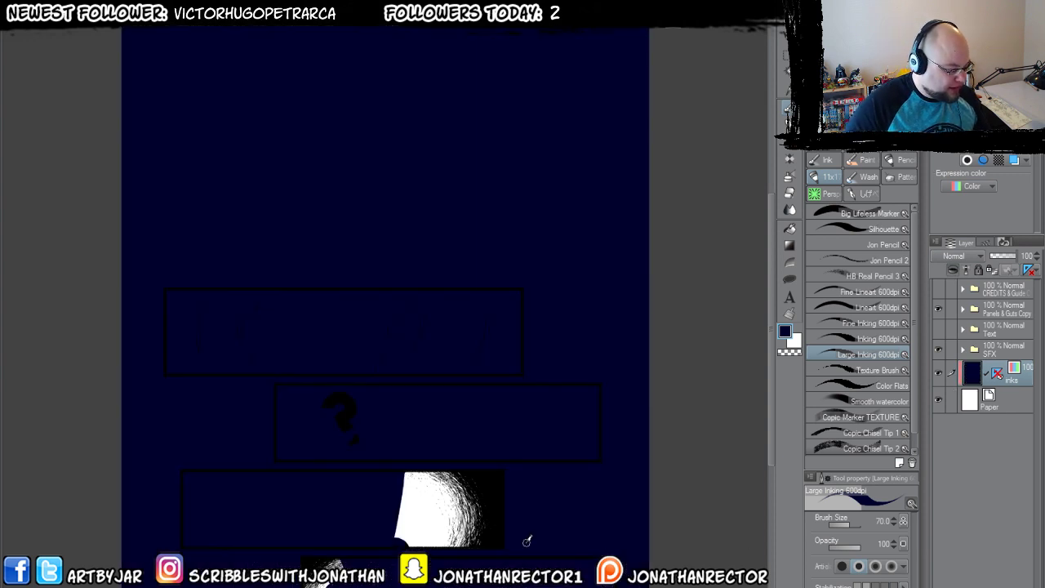
{"action": "key", "text": "ctrl+z"}
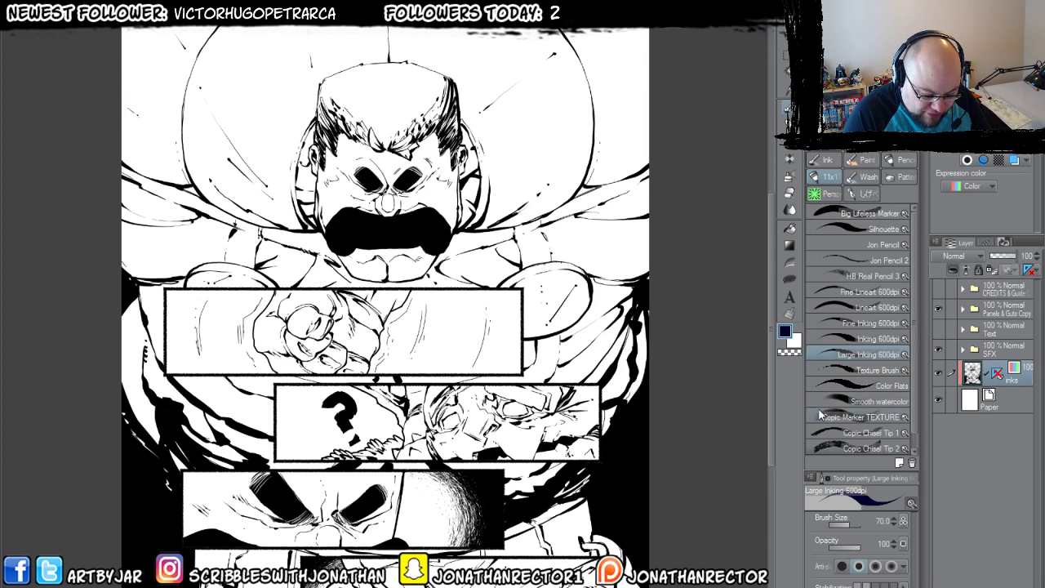
{"action": "key", "text": "alt+BackSpace"}
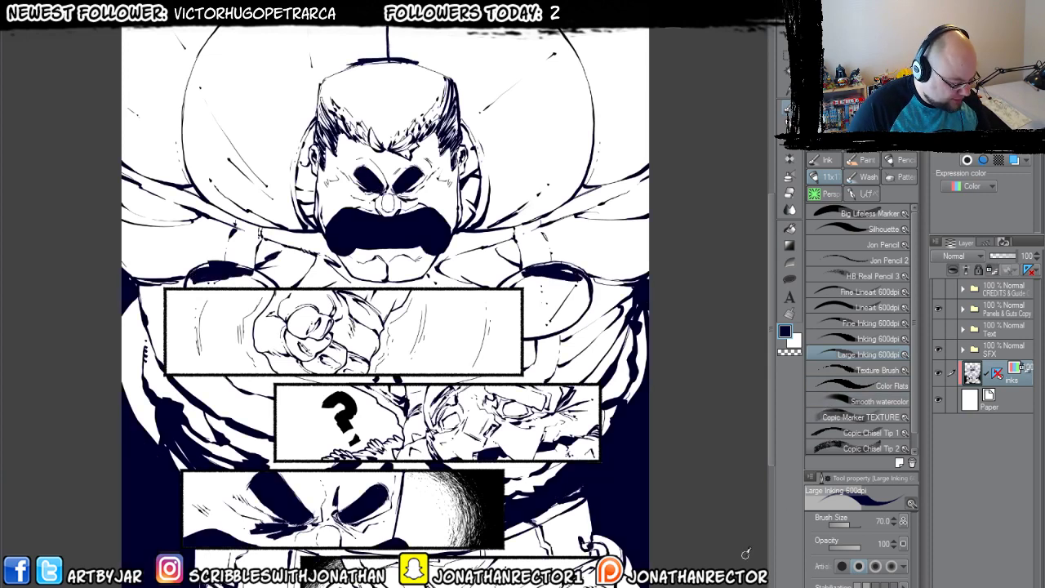
{"action": "key", "text": "ctrl+z"}
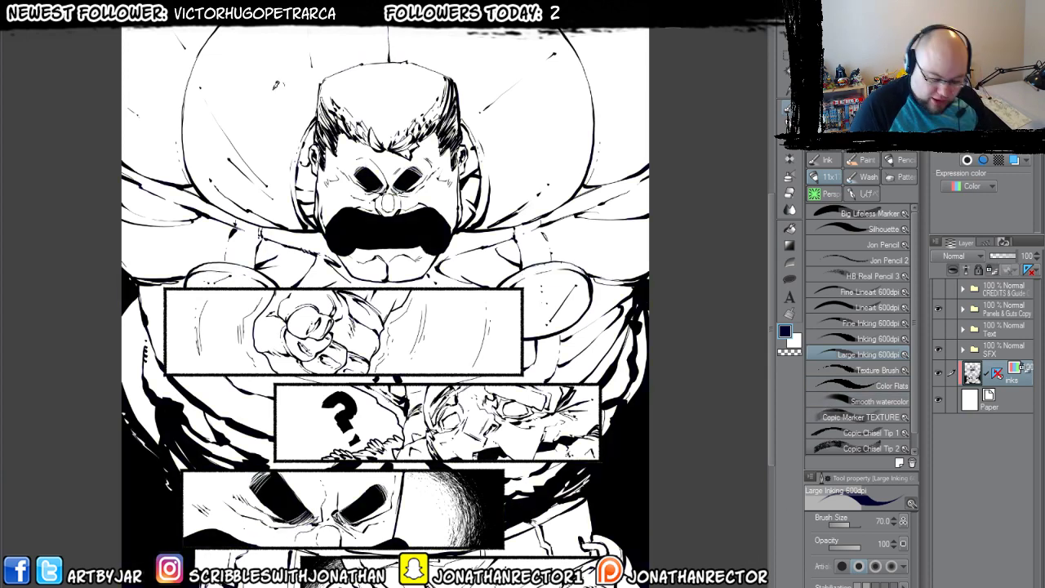
Convert the inks layer's brightness to opacity and recolour its linework dark navy.
{"action": "left_click", "coordinate": [41, 10]}
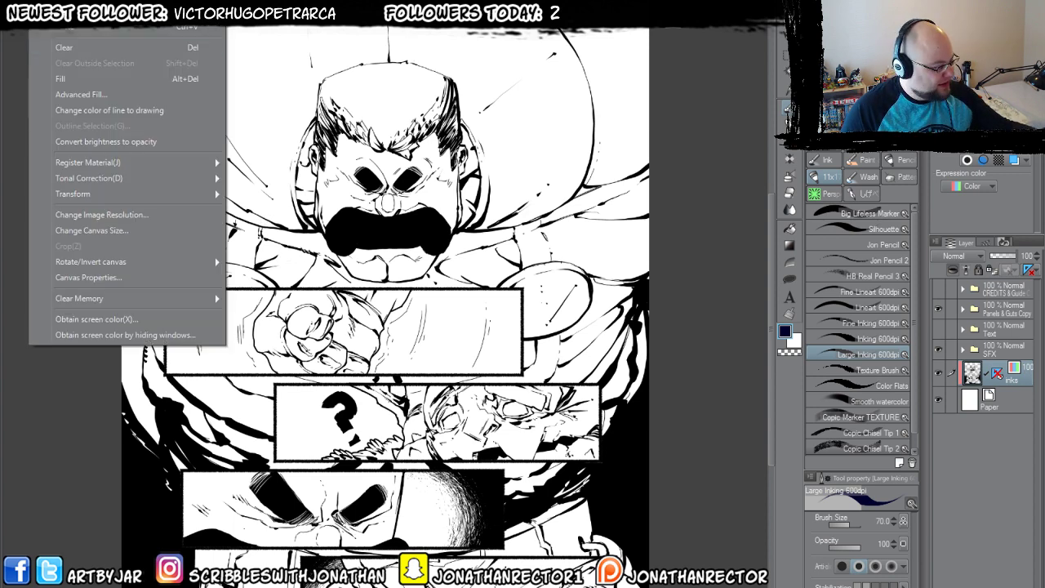
{"action": "left_click", "coordinate": [69, 144]}
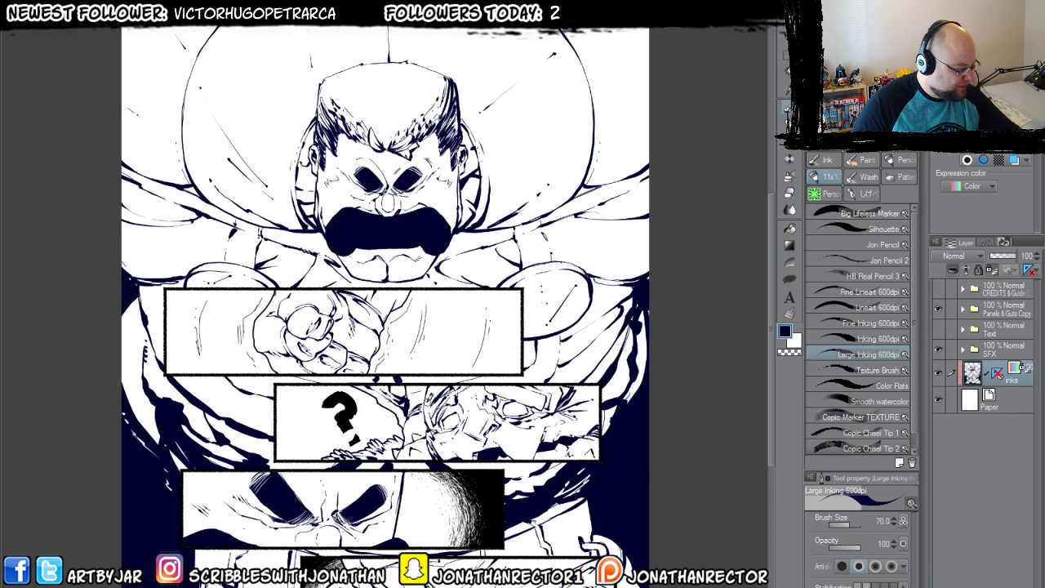
Change the image resolution of page 38 and check the recoloured linework up close.
{"action": "left_click", "coordinate": [41, 14]}
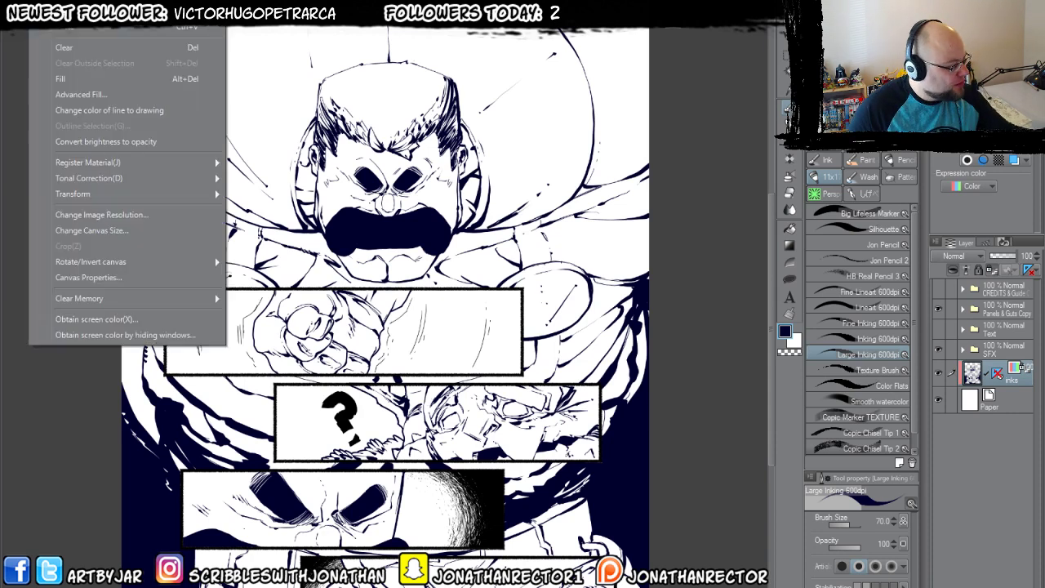
{"action": "left_click", "coordinate": [75, 216]}
{"action": "key", "text": "Return"}
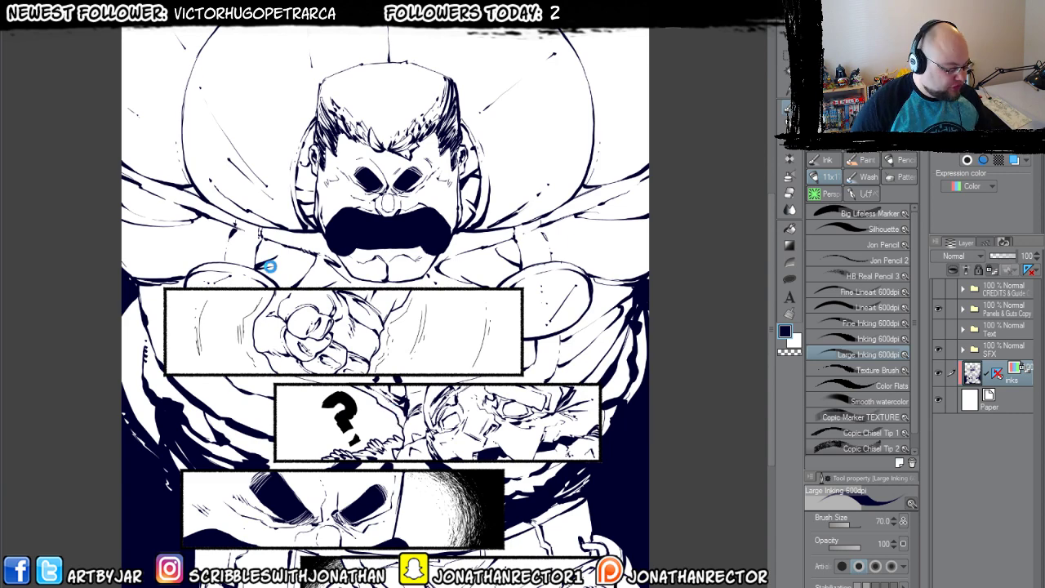
{"action": "key", "text": "ctrl+0"}
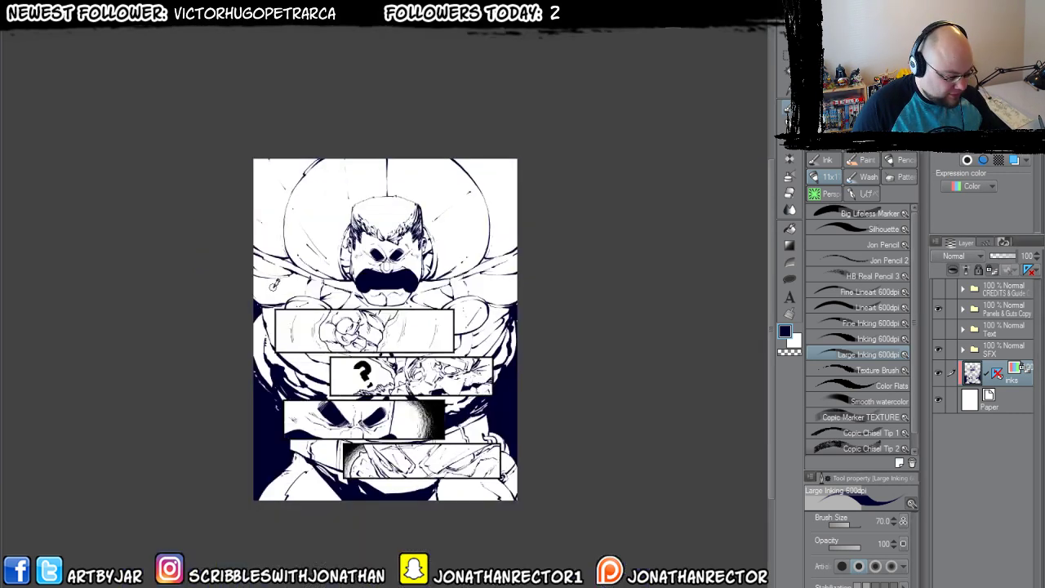
{"action": "scroll", "coordinate": [274, 296], "scroll_direction": "up", "scroll_amount": 3}
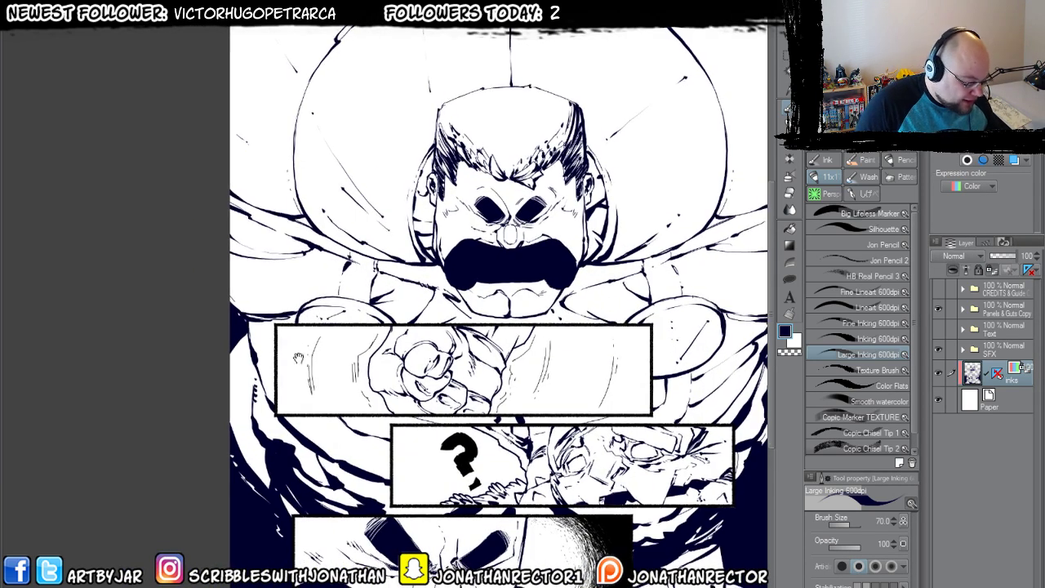
{"action": "left_click_drag", "start_coordinate": [543, 424], "coordinate": [512, 379]}
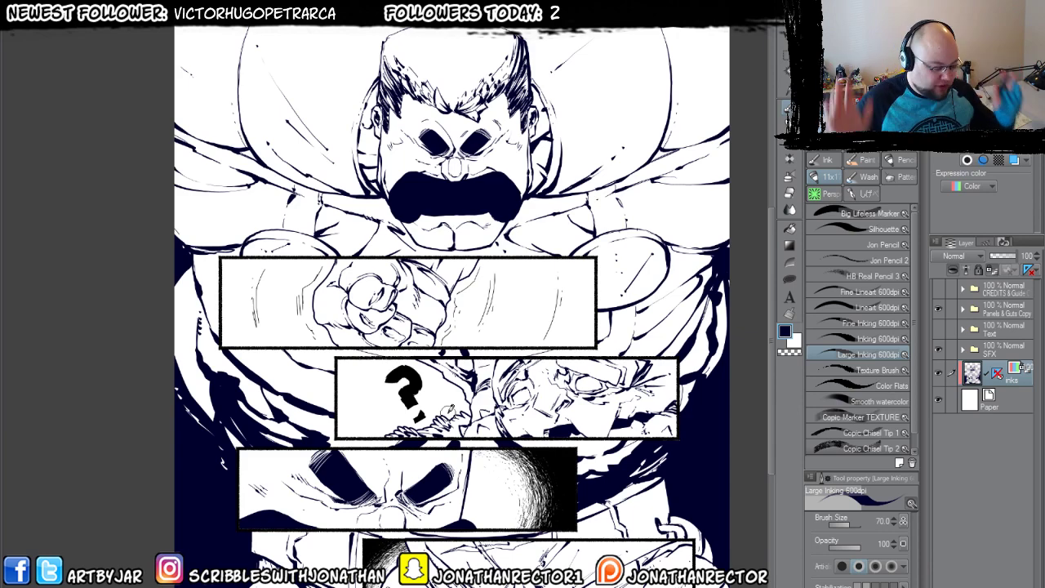
Save the recoloured page as JK_Chap1_pg38 in the 7Colours folder, in CLIP STUDIO FORMAT.
{"action": "left_click", "coordinate": [20, 20]}
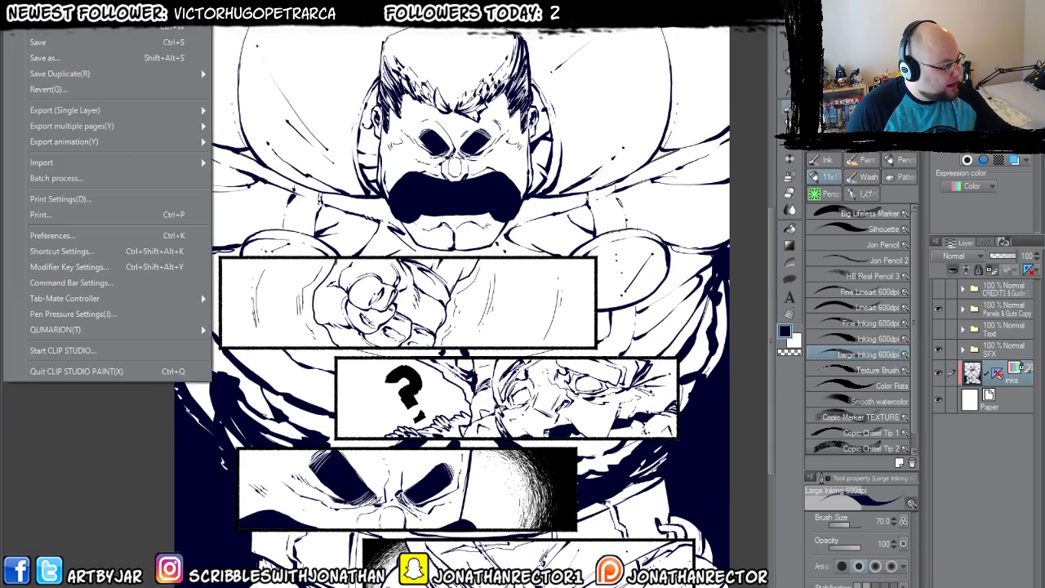
{"action": "left_click", "coordinate": [39, 58]}
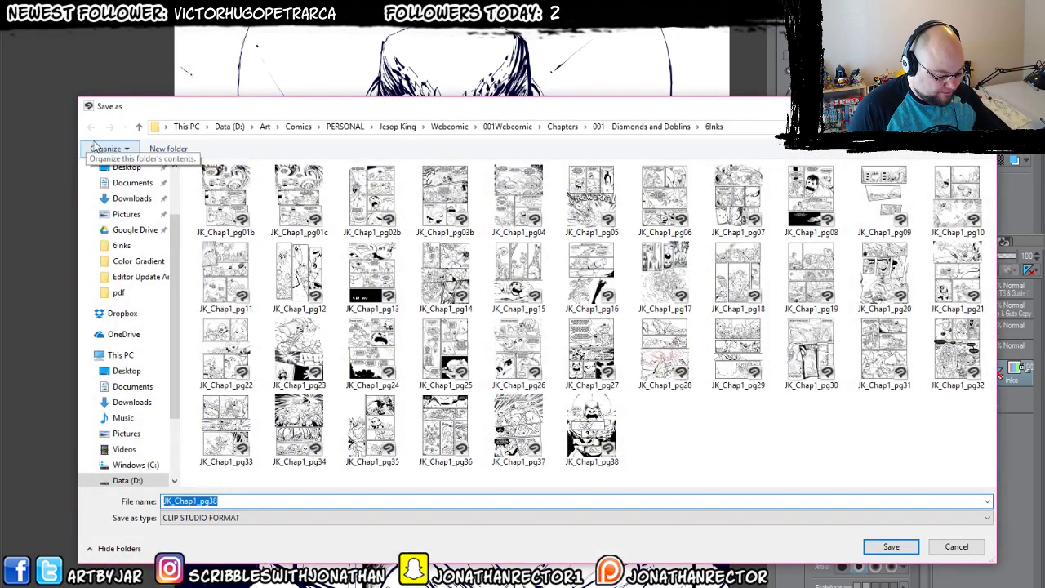
{"action": "left_click", "coordinate": [641, 126]}
{"action": "double_click", "coordinate": [223, 269]}
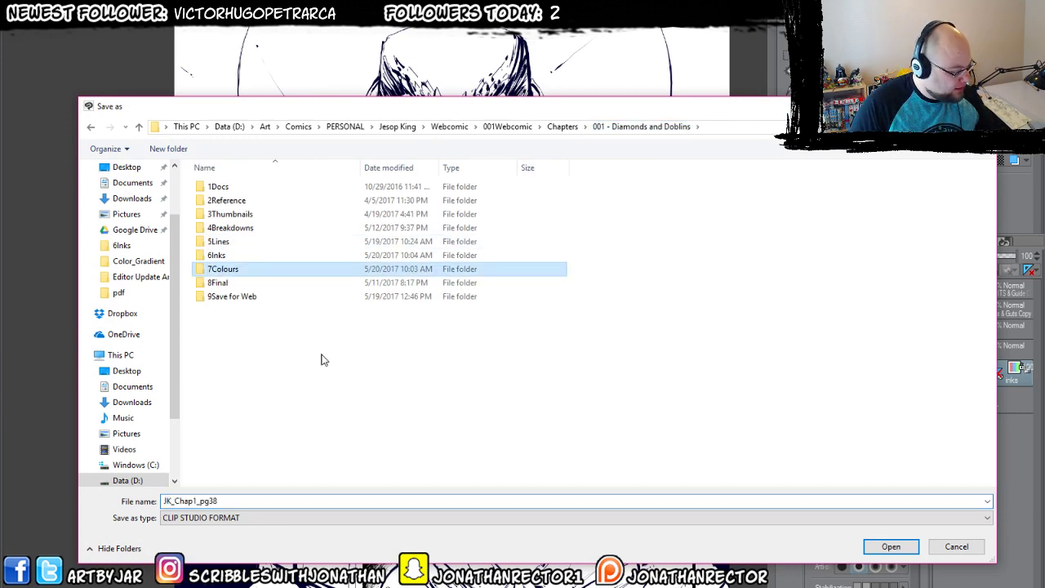
{"action": "left_click", "coordinate": [876, 548]}
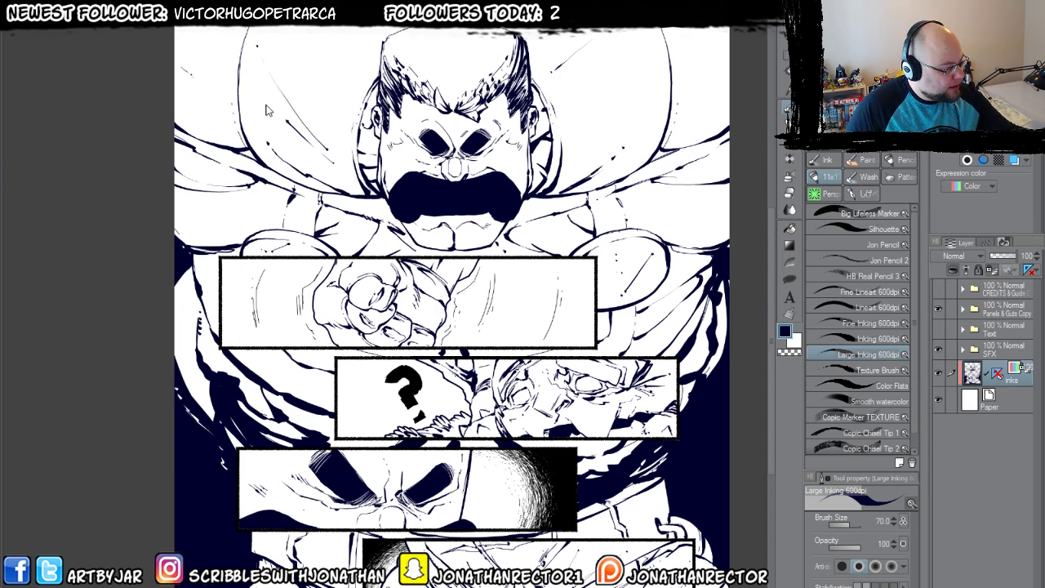
Switch to the partly flatted page, sample the ground's brown and extend the ground flat across the wide crowd panel with the Large Inking 600dpi brush.
{"action": "key", "text": "ctrl+Tab"}
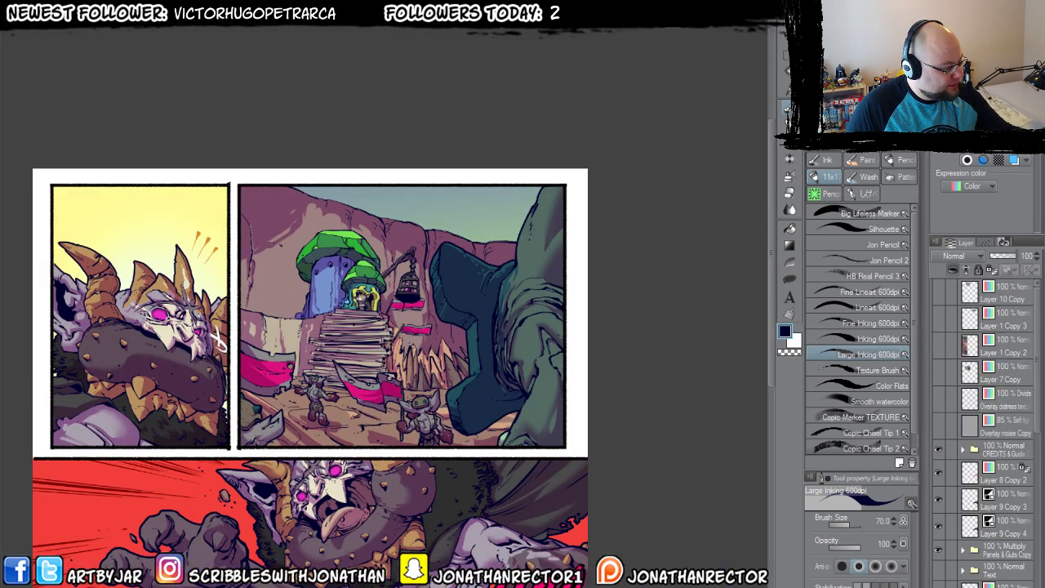
{"action": "key", "text": "ctrl+Tab"}
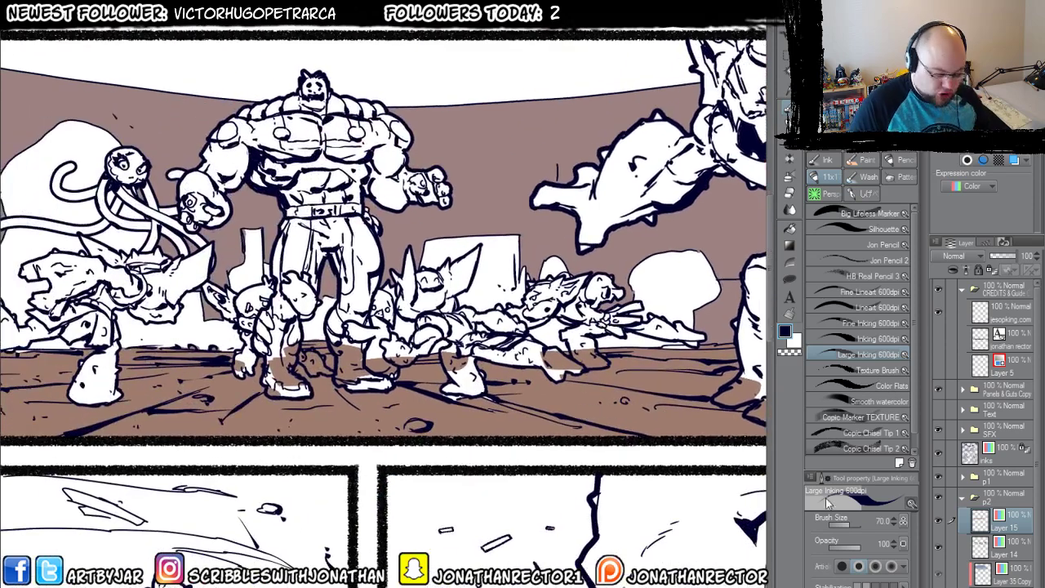
{"action": "left_click", "coordinate": [477, 415], "text": "alt"}
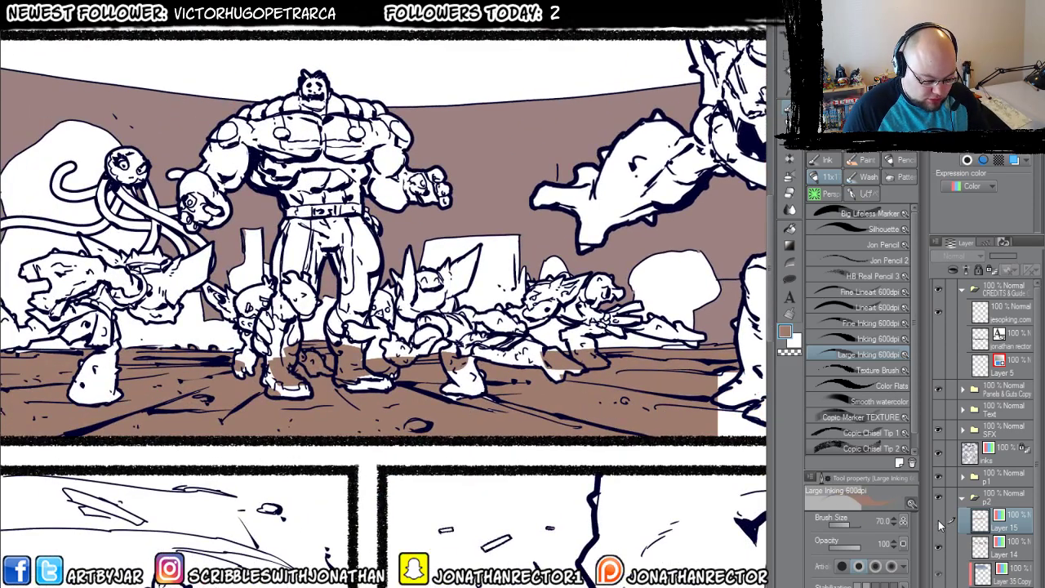
{"action": "left_click_drag", "start_coordinate": [477, 403], "coordinate": [767, 478]}
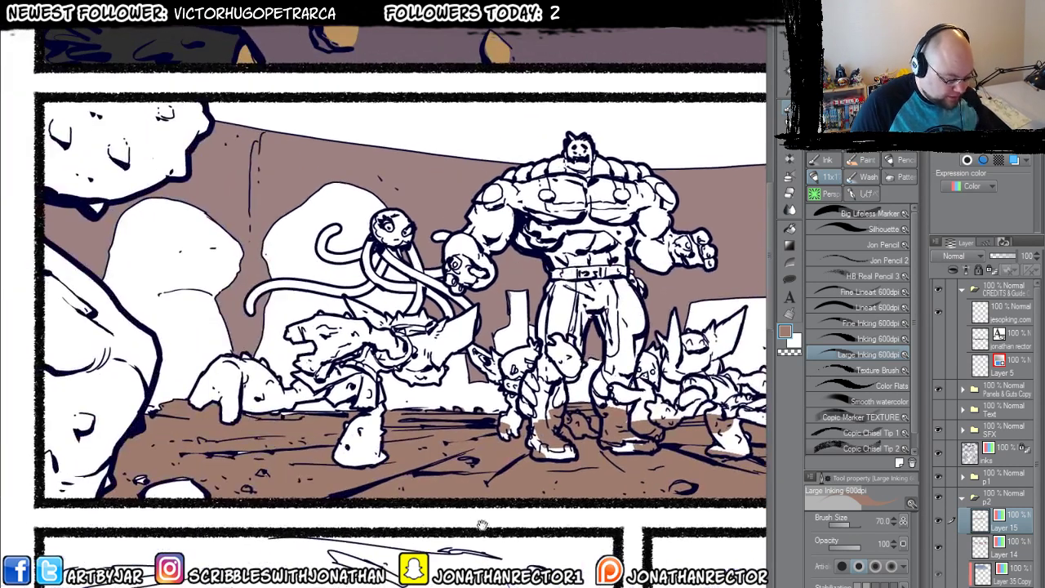
{"action": "mouse_move", "coordinate": [245, 447]}
{"action": "left_mouse_down"}
{"action": "mouse_move", "coordinate": [138, 479]}
{"action": "mouse_move", "coordinate": [204, 493]}
{"action": "mouse_move", "coordinate": [147, 413]}
{"action": "mouse_move", "coordinate": [176, 473]}
{"action": "mouse_move", "coordinate": [204, 496]}
{"action": "mouse_move", "coordinate": [82, 488]}
{"action": "mouse_move", "coordinate": [77, 478]}
{"action": "left_mouse_up"}
{"action": "mouse_move", "coordinate": [357, 426]}
{"action": "left_mouse_down"}
{"action": "mouse_move", "coordinate": [269, 408]}
{"action": "mouse_move", "coordinate": [363, 409]}
{"action": "mouse_move", "coordinate": [380, 421]}
{"action": "mouse_move", "coordinate": [459, 406]}
{"action": "mouse_move", "coordinate": [306, 419]}
{"action": "mouse_move", "coordinate": [245, 410]}
{"action": "mouse_move", "coordinate": [372, 455]}
{"action": "left_mouse_up"}
{"action": "scroll", "coordinate": [372, 455], "scroll_direction": "down", "scroll_amount": 3}
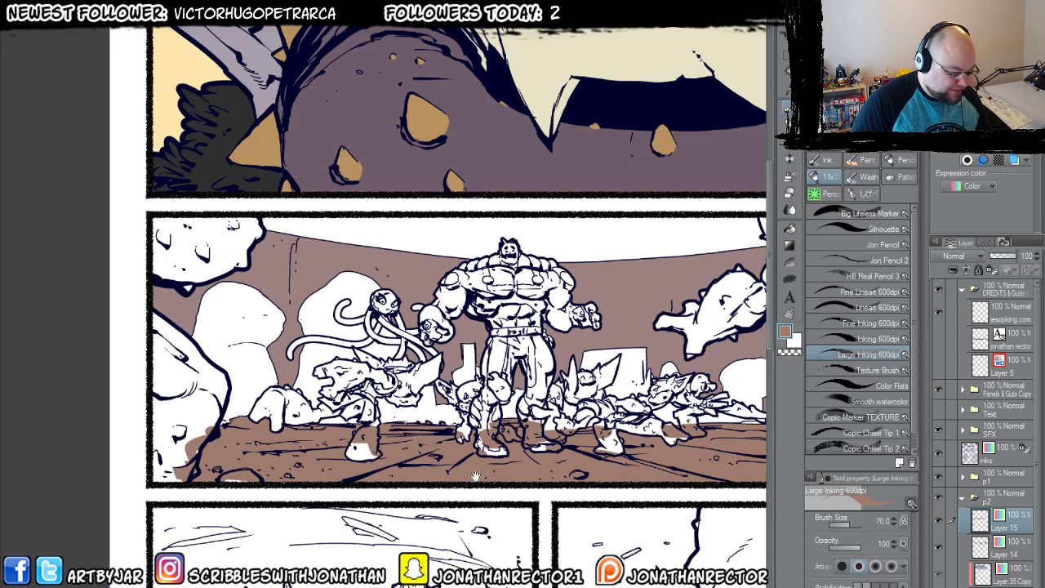
{"action": "scroll", "coordinate": [372, 455], "scroll_direction": "up", "scroll_amount": 2}
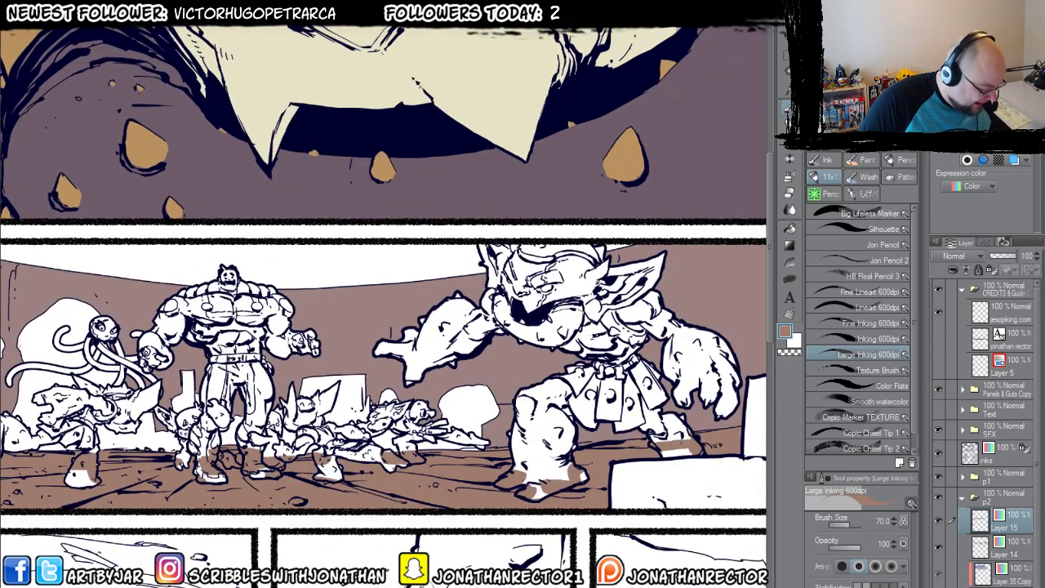
{"action": "left_click_drag", "start_coordinate": [472, 484], "coordinate": [373, 475]}
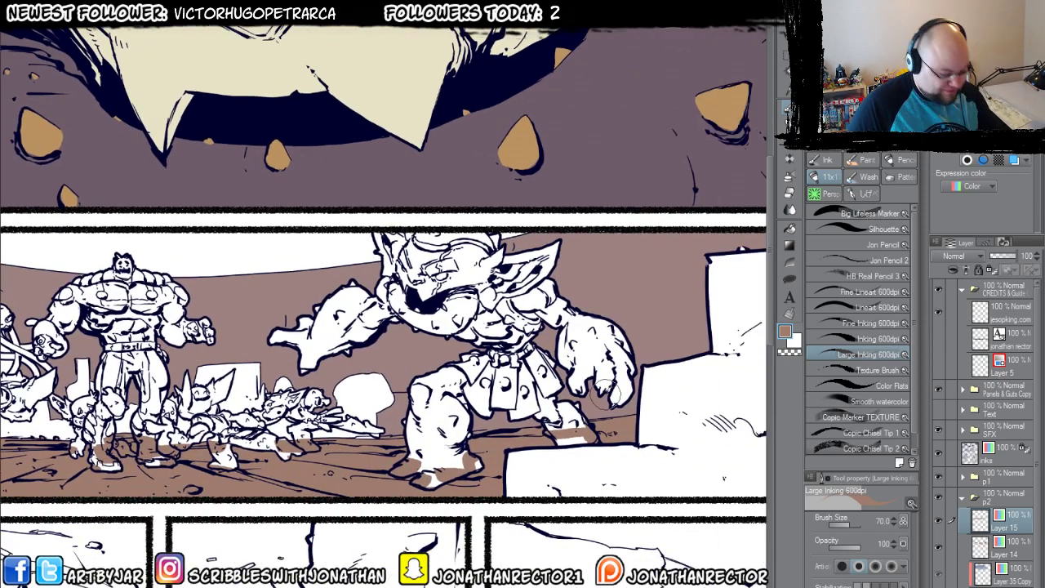
{"action": "scroll", "coordinate": [604, 395], "scroll_direction": "down", "scroll_amount": 2}
{"action": "scroll", "coordinate": [492, 355], "scroll_direction": "up", "scroll_amount": 2}
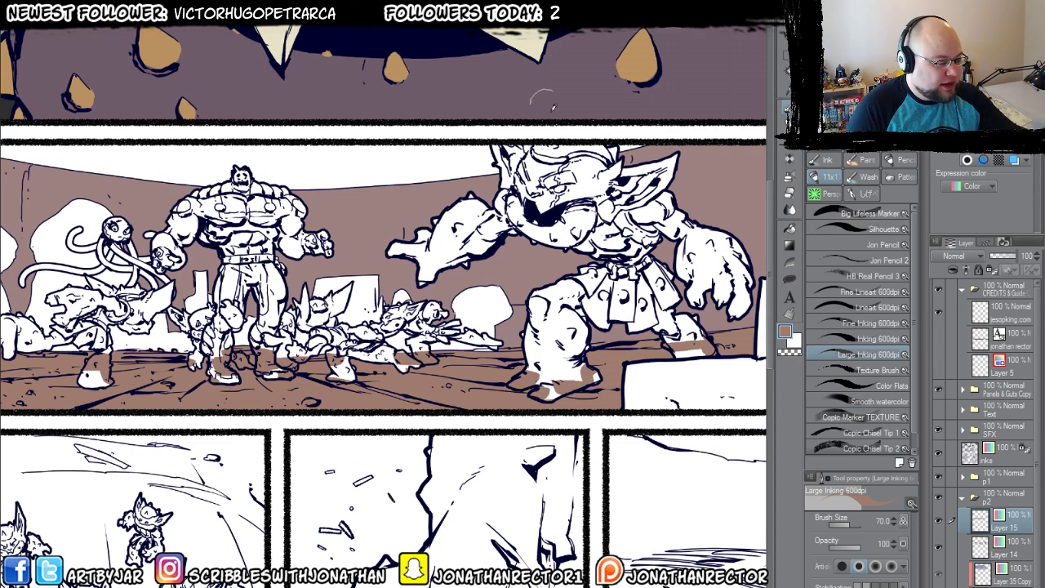
Show the green sky layer in the wide crowd panel to check it against the flats, and hide it again.
{"action": "left_click", "coordinate": [939, 574]}
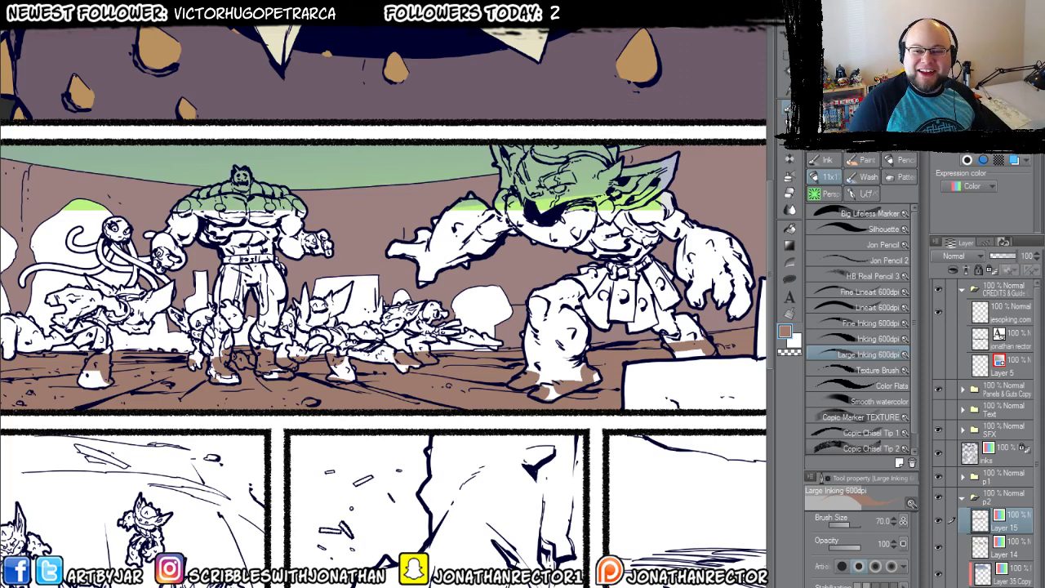
{"action": "left_click_drag", "start_coordinate": [335, 430], "coordinate": [460, 406]}
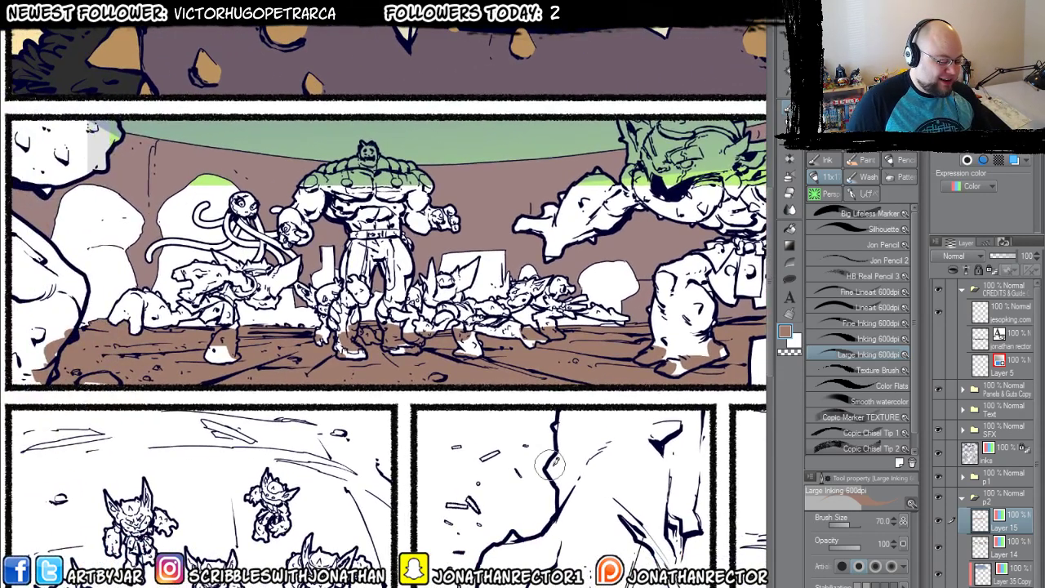
{"action": "left_click", "coordinate": [938, 574]}
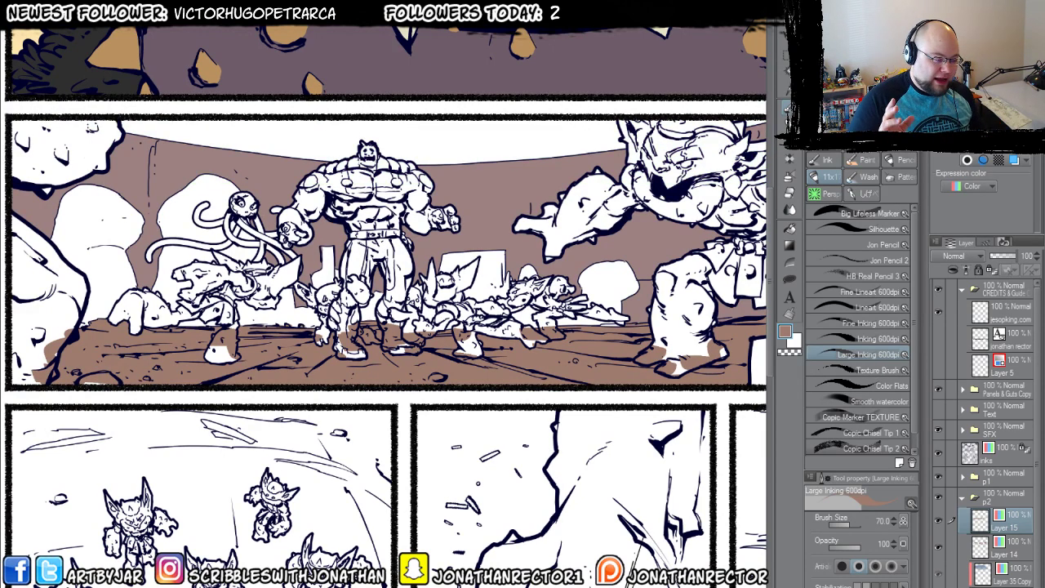
Sample a light tan from the ground in the finished colour page and add a layer with Color expression above the ground flats.
{"action": "key", "text": "ctrl+Tab"}
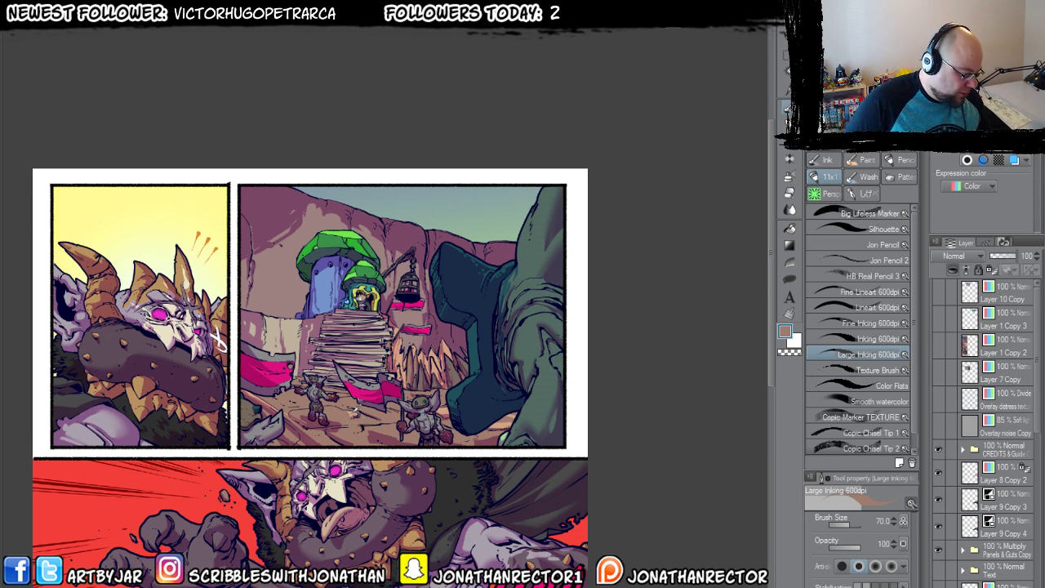
{"action": "left_click", "coordinate": [356, 408], "text": "alt"}
{"action": "key", "text": "ctrl+Tab"}
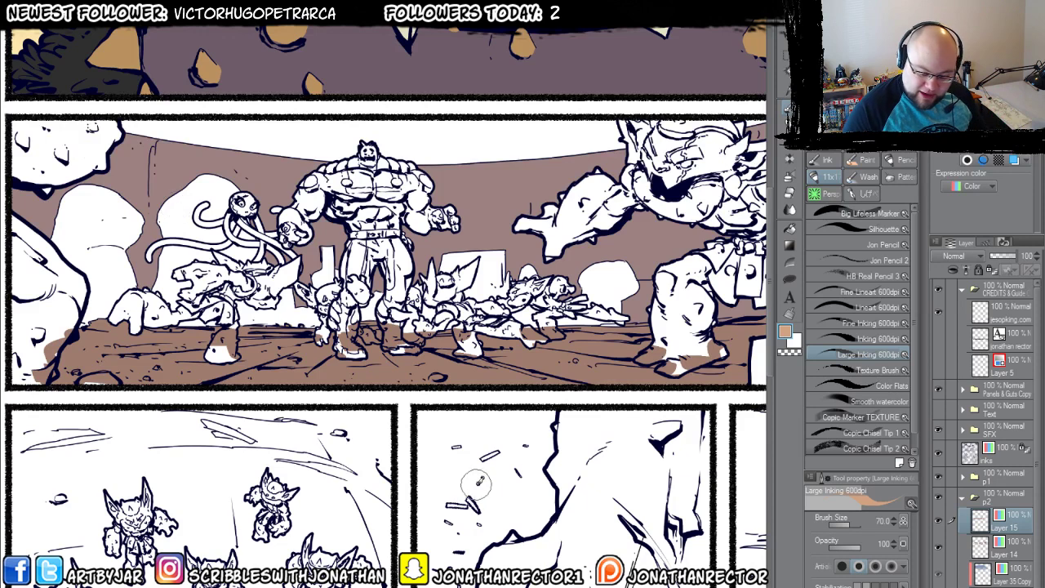
{"action": "key", "text": "ctrl+shift+n"}
{"action": "left_click", "coordinate": [972, 186]}
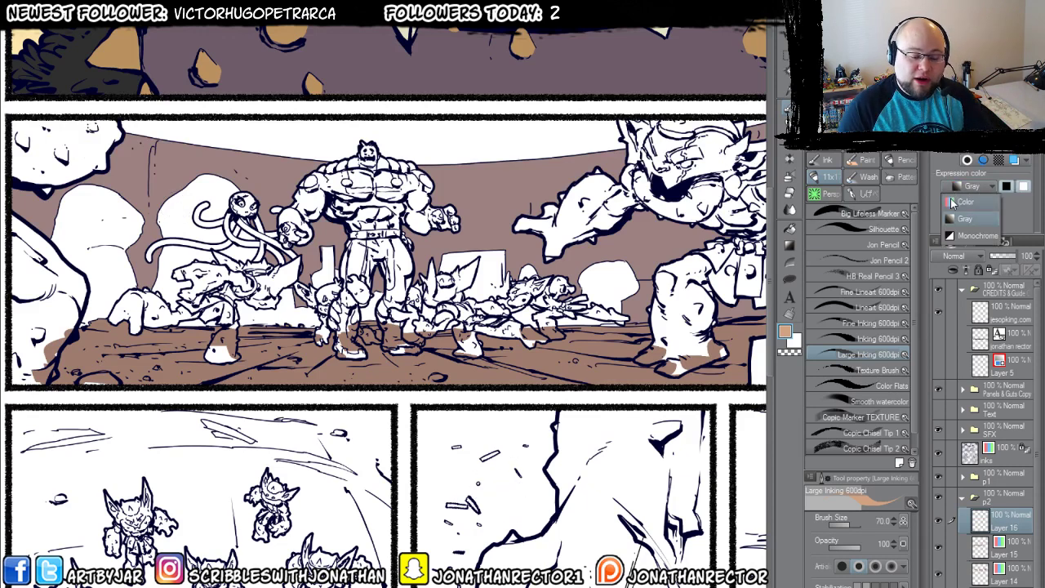
{"action": "left_click", "coordinate": [968, 200]}
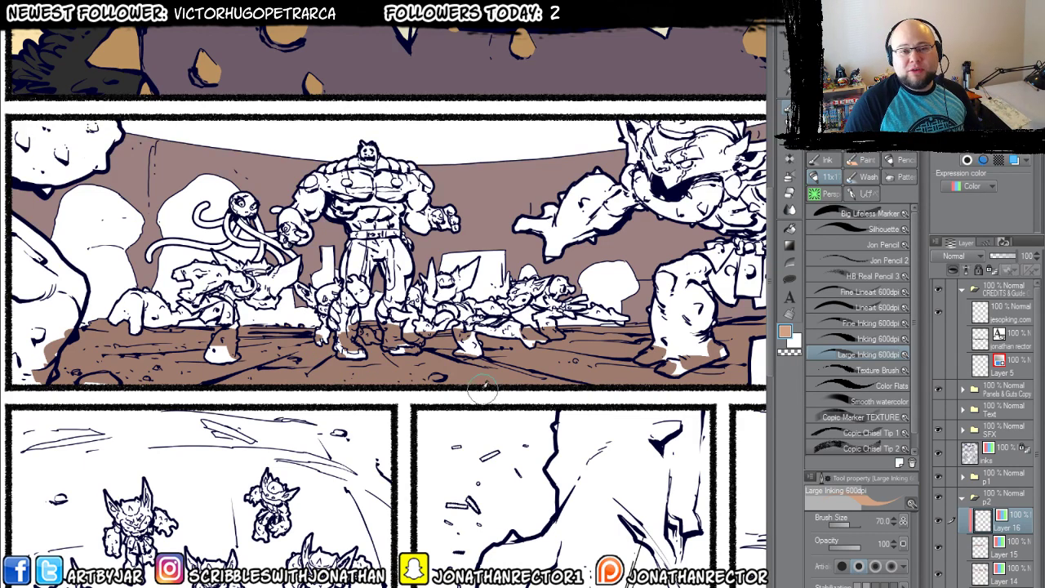
Paint the loose rocks on the wide panel's ground light tan on the new layer, with the hard eraser for cleanup.
{"action": "mouse_move", "coordinate": [409, 338]}
{"action": "left_mouse_down"}
{"action": "mouse_move", "coordinate": [344, 390]}
{"action": "mouse_move", "coordinate": [376, 364]}
{"action": "left_mouse_up"}
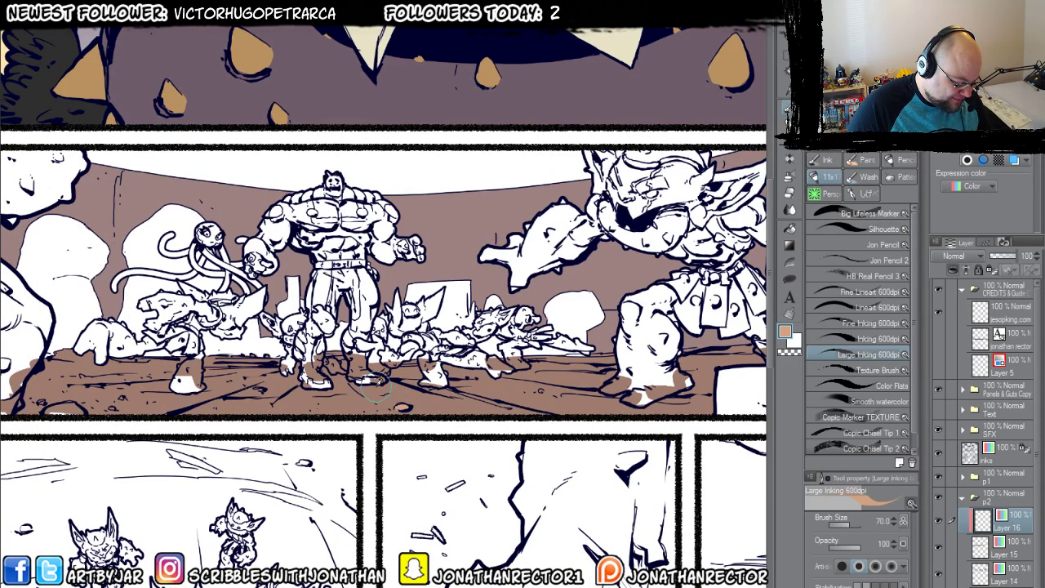
{"action": "left_click_drag", "start_coordinate": [393, 404], "coordinate": [645, 451]}
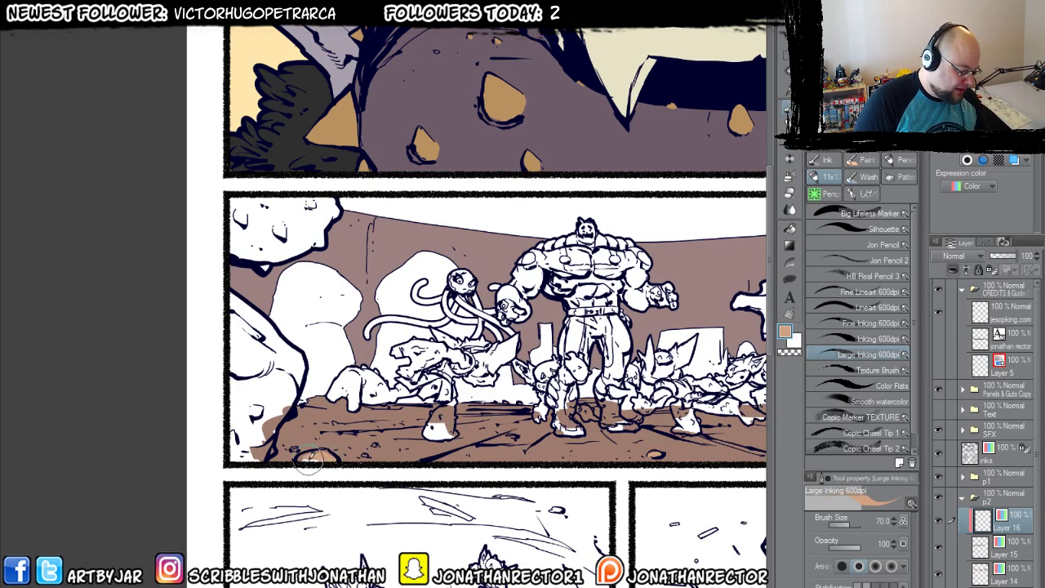
{"action": "left_click", "coordinate": [1007, 547]}
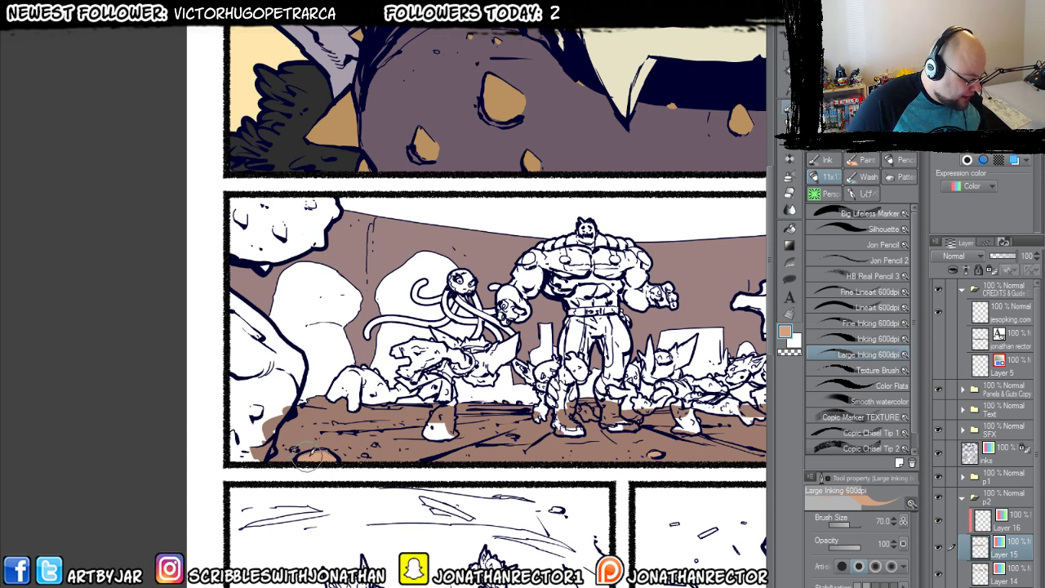
{"action": "left_click", "coordinate": [1013, 529]}
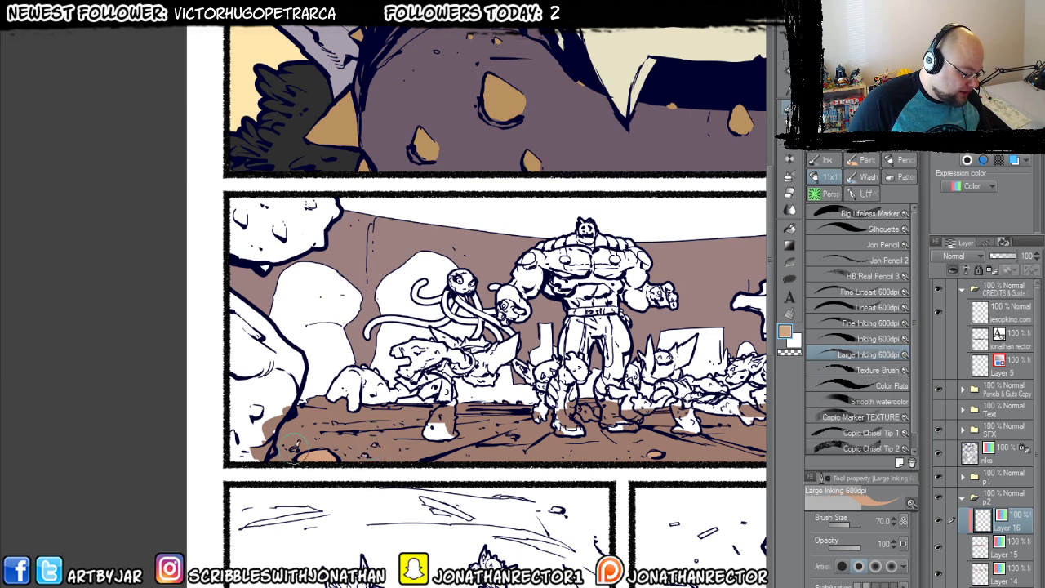
{"action": "key", "text": "e"}
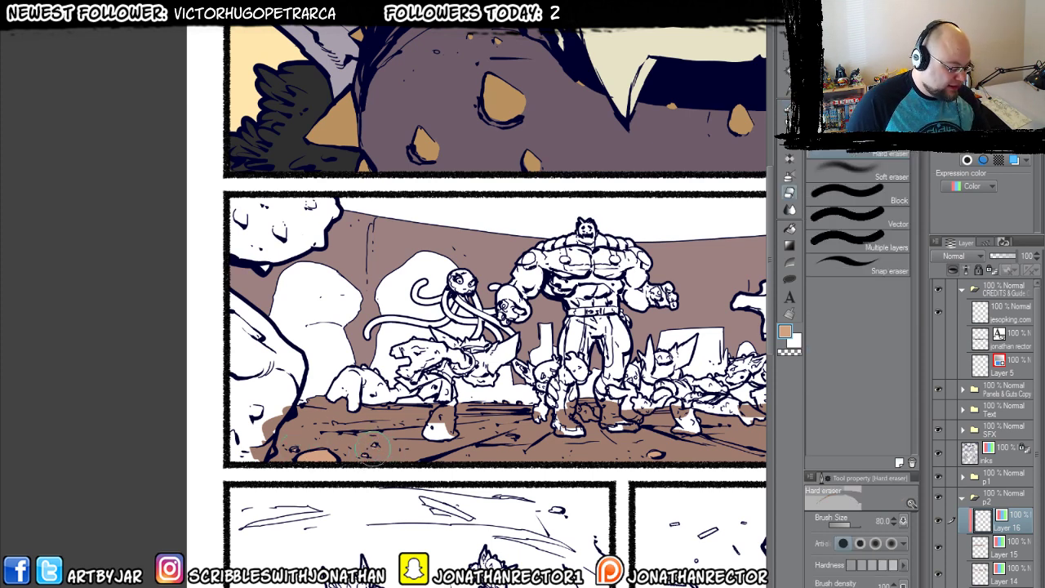
{"action": "key", "text": "p"}
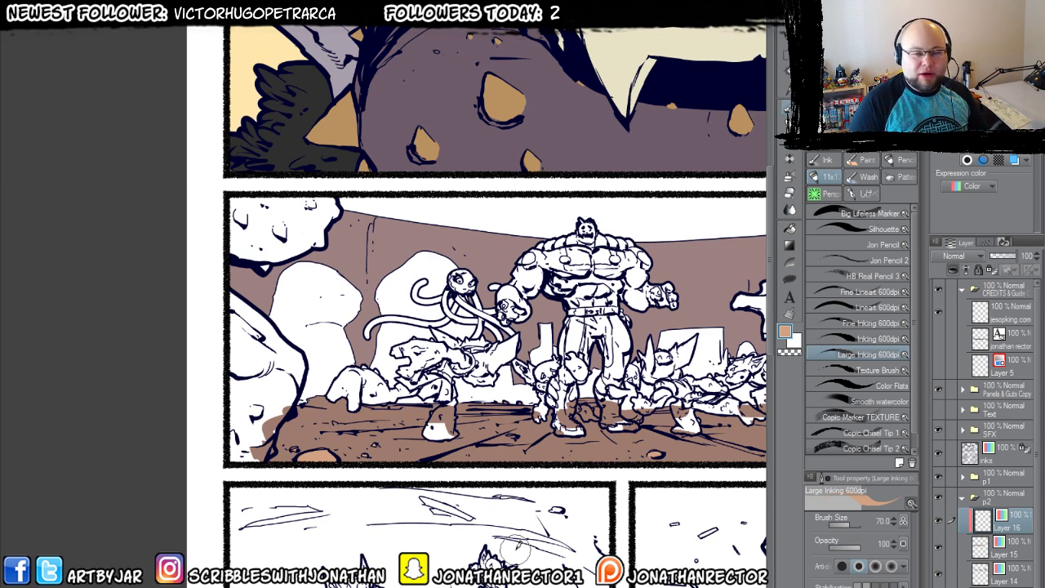
Paint light tan planks on the arena floor of the wide middle panel, from the central figure toward the large goblin's feet.
{"action": "left_click_drag", "start_coordinate": [402, 400], "coordinate": [333, 401]}
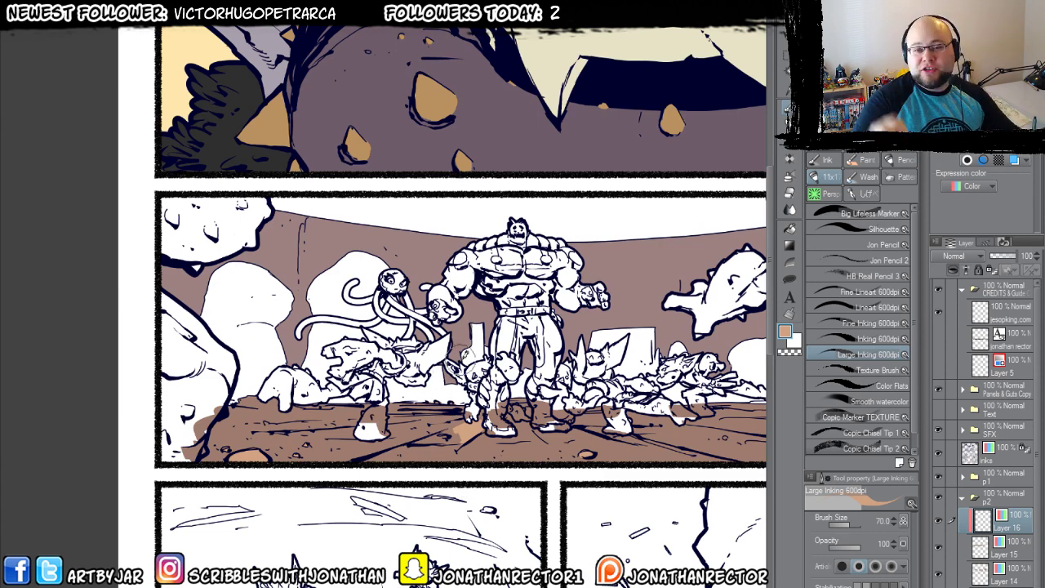
{"action": "left_click_drag", "start_coordinate": [433, 394], "coordinate": [521, 354]}
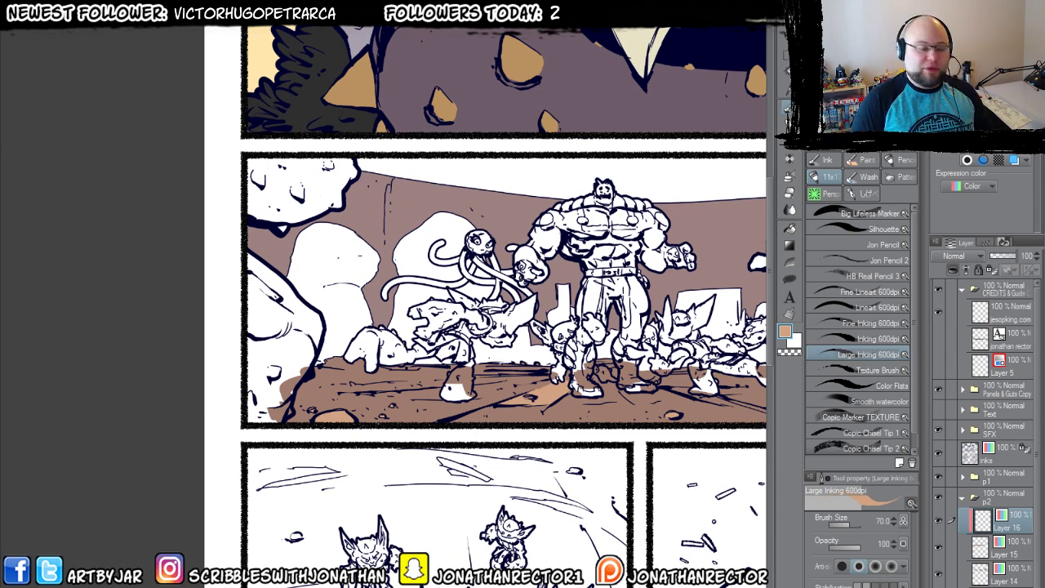
{"action": "left_click_drag", "start_coordinate": [766, 505], "coordinate": [465, 493]}
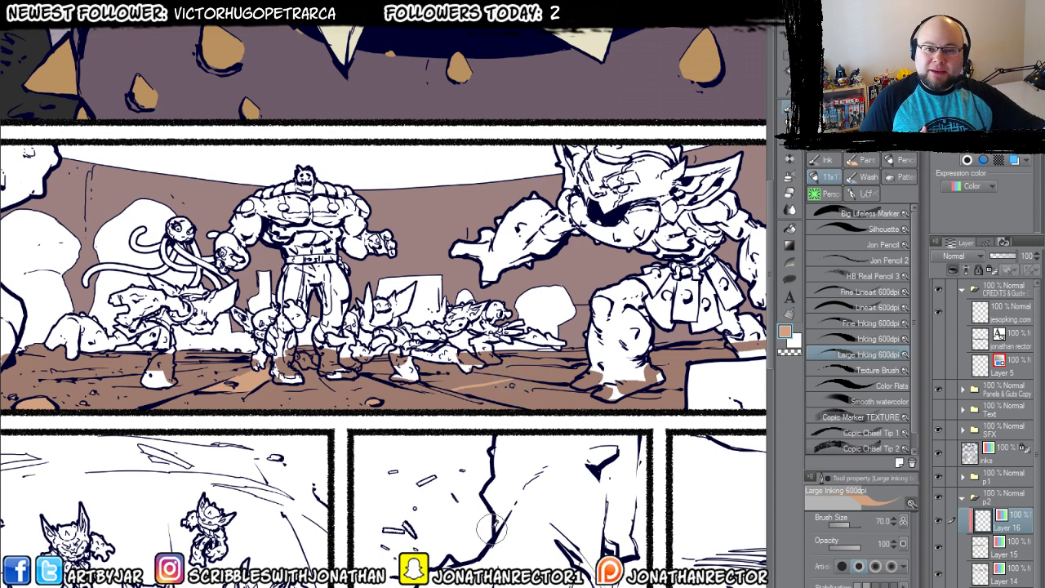
{"action": "left_click_drag", "start_coordinate": [490, 385], "coordinate": [365, 404]}
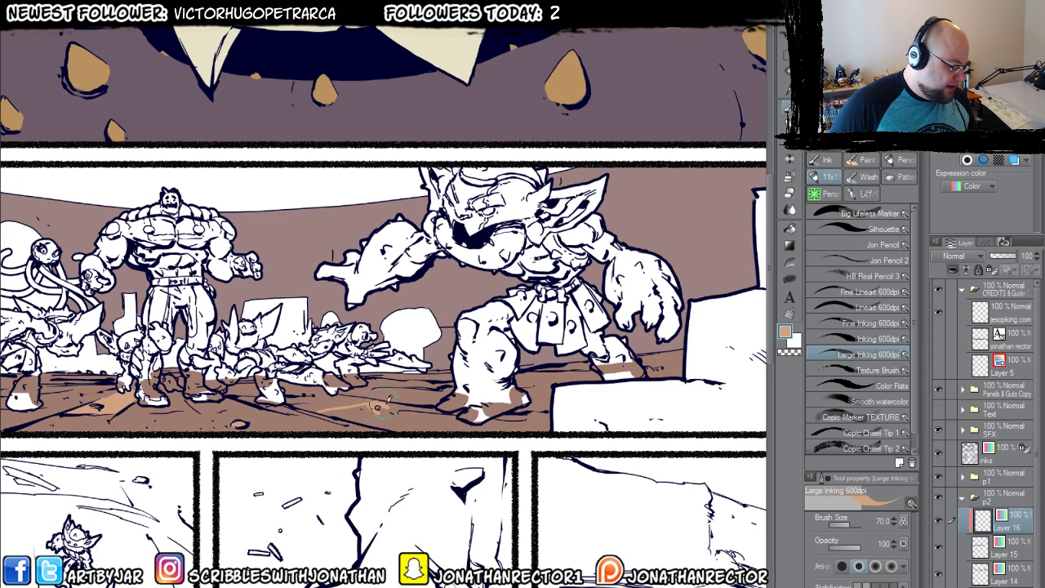
{"action": "mouse_move", "coordinate": [378, 398]}
{"action": "left_mouse_down"}
{"action": "mouse_move", "coordinate": [320, 411]}
{"action": "mouse_move", "coordinate": [381, 421]}
{"action": "mouse_move", "coordinate": [351, 411]}
{"action": "mouse_move", "coordinate": [365, 408]}
{"action": "mouse_move", "coordinate": [394, 422]}
{"action": "mouse_move", "coordinate": [387, 409]}
{"action": "mouse_move", "coordinate": [420, 408]}
{"action": "mouse_move", "coordinate": [524, 428]}
{"action": "mouse_move", "coordinate": [543, 417]}
{"action": "mouse_move", "coordinate": [540, 405]}
{"action": "mouse_move", "coordinate": [550, 412]}
{"action": "mouse_move", "coordinate": [528, 428]}
{"action": "mouse_move", "coordinate": [394, 418]}
{"action": "mouse_move", "coordinate": [523, 420]}
{"action": "left_mouse_up"}
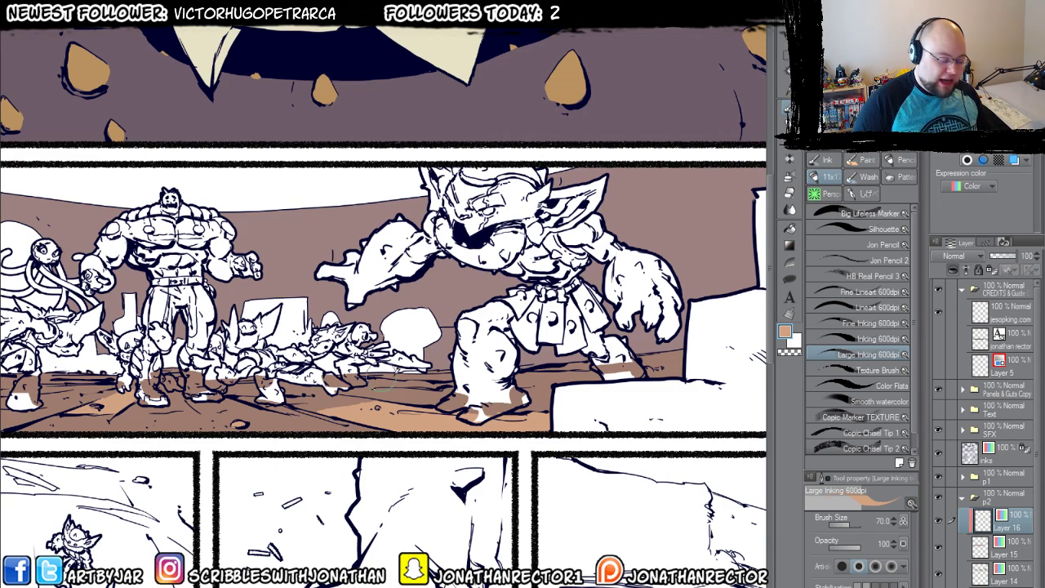
{"action": "left_click_drag", "start_coordinate": [229, 409], "coordinate": [367, 429]}
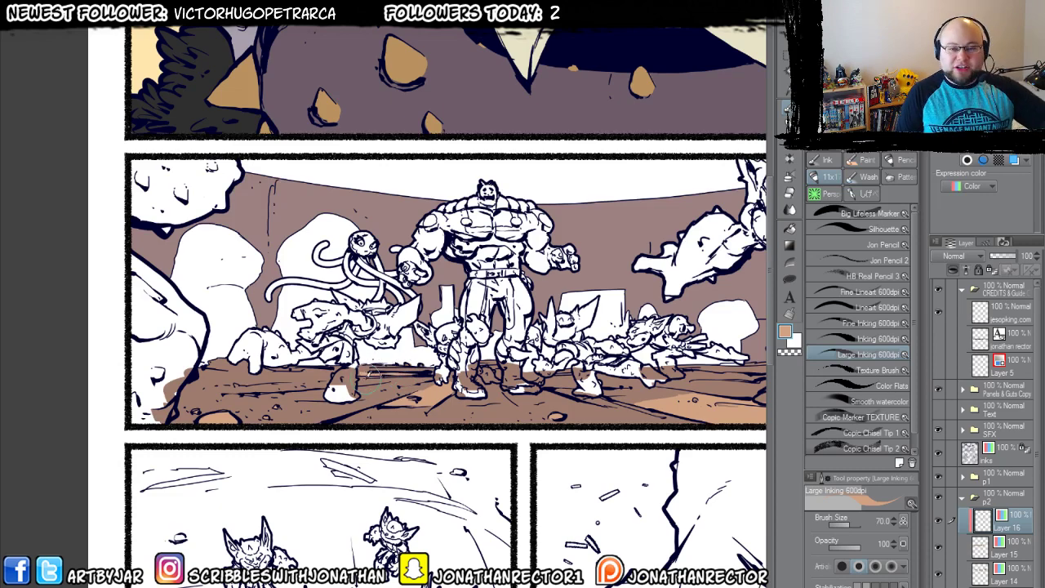
Paint darker planks and patches across the arena floor on Layer 16 with the grey-brown sampled from the finished colour page.
{"action": "key", "text": "ctrl+Tab"}
{"action": "left_click_drag", "start_coordinate": [201, 555], "coordinate": [263, 362]}
{"action": "left_click", "coordinate": [240, 436], "text": "alt"}
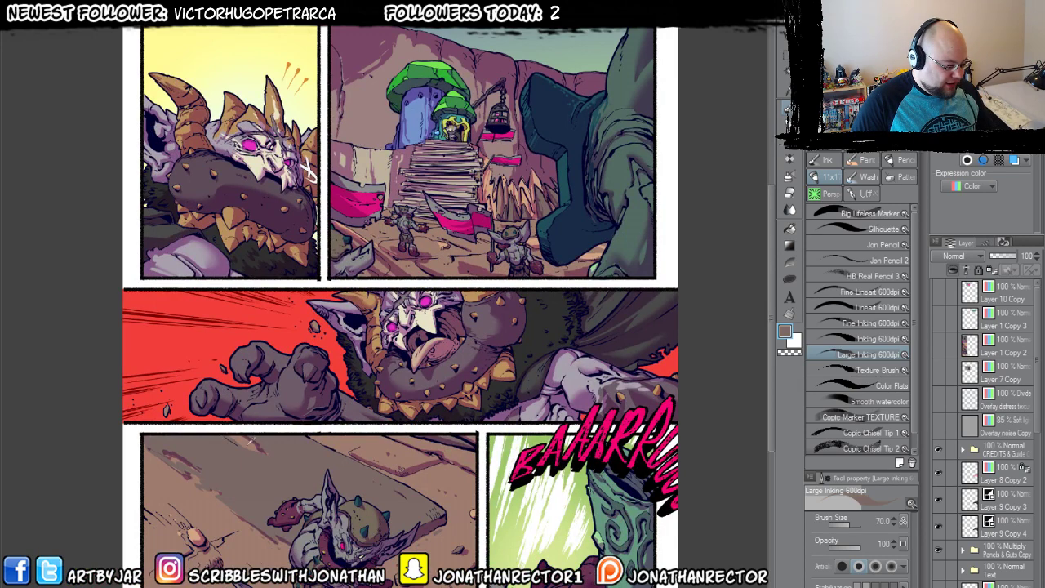
{"action": "key", "text": "ctrl+Tab"}
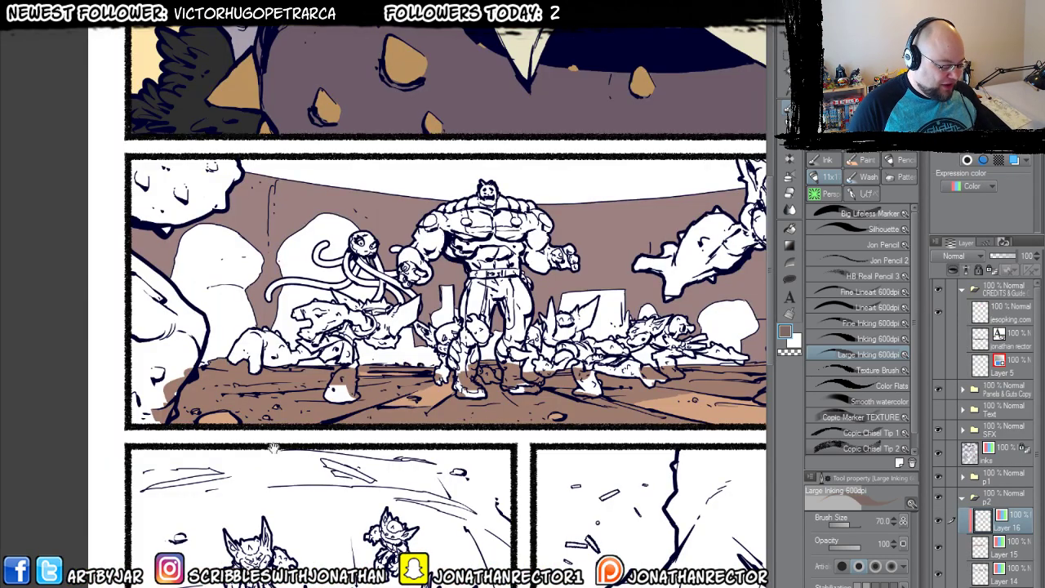
{"action": "left_click_drag", "start_coordinate": [275, 448], "coordinate": [251, 425]}
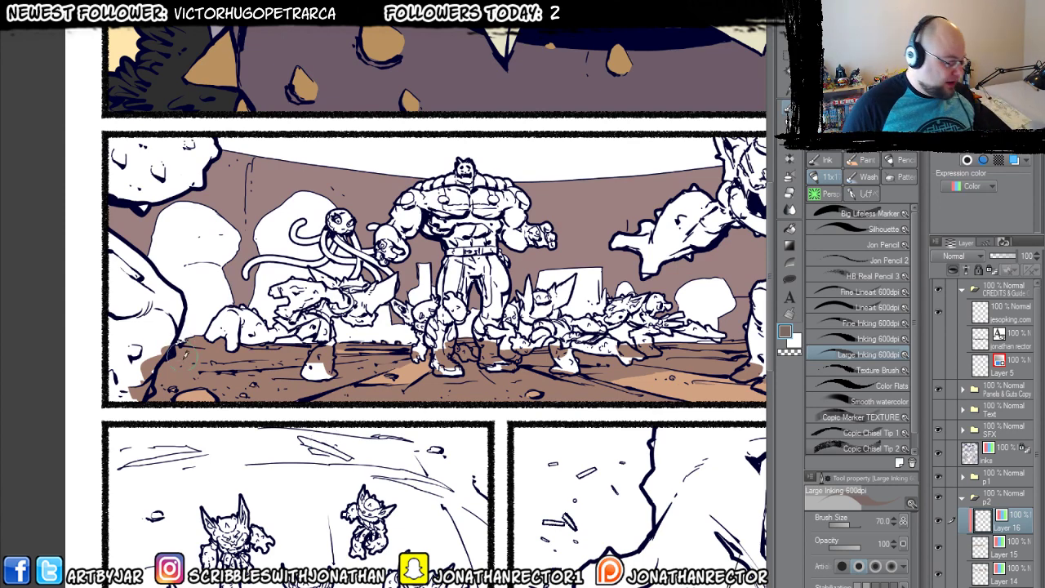
{"action": "left_click_drag", "start_coordinate": [176, 341], "coordinate": [249, 339]}
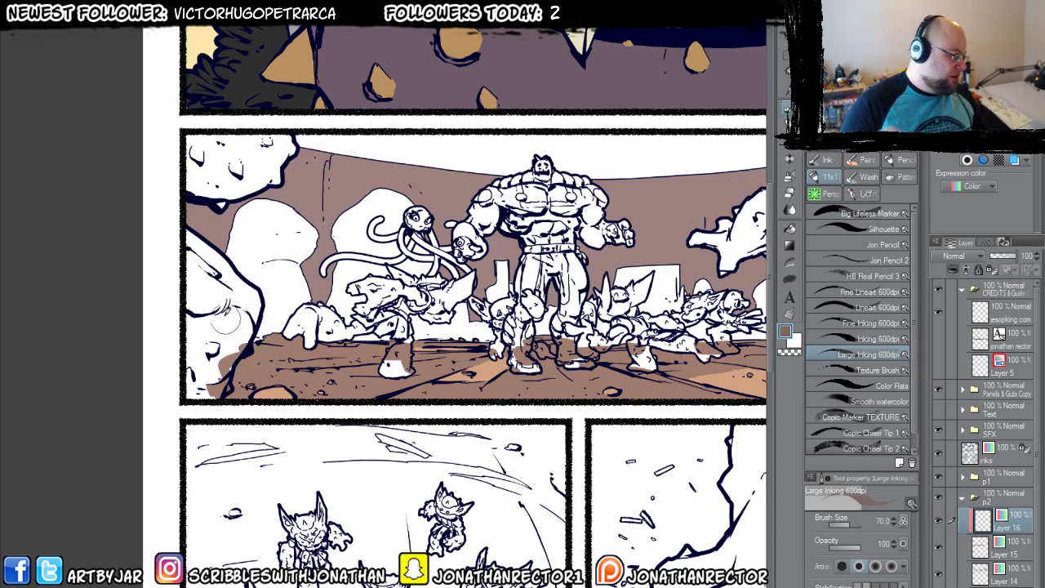
{"action": "left_click_drag", "start_coordinate": [287, 357], "coordinate": [406, 337]}
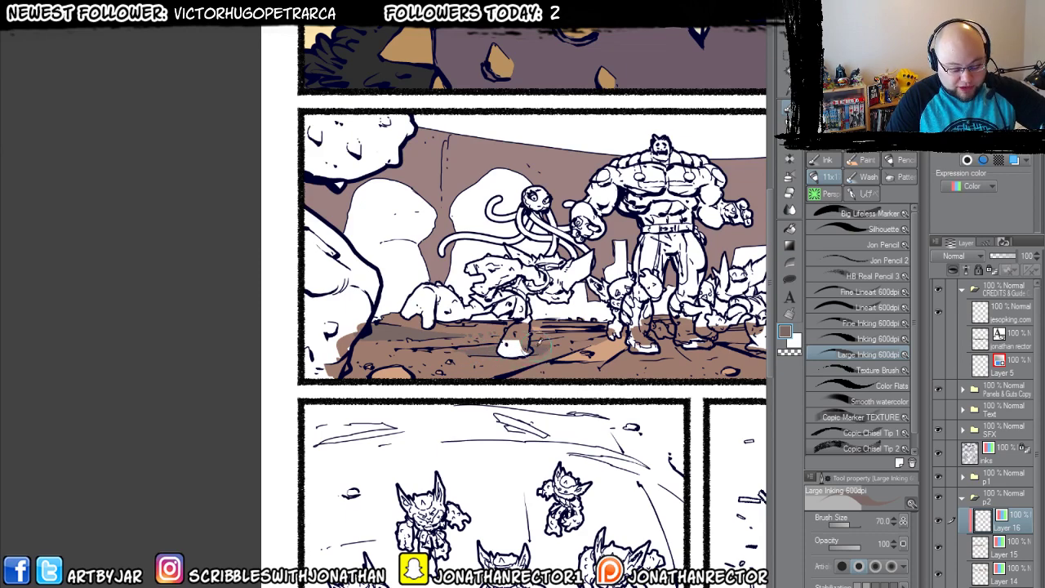
{"action": "left_click_drag", "start_coordinate": [563, 373], "coordinate": [304, 320]}
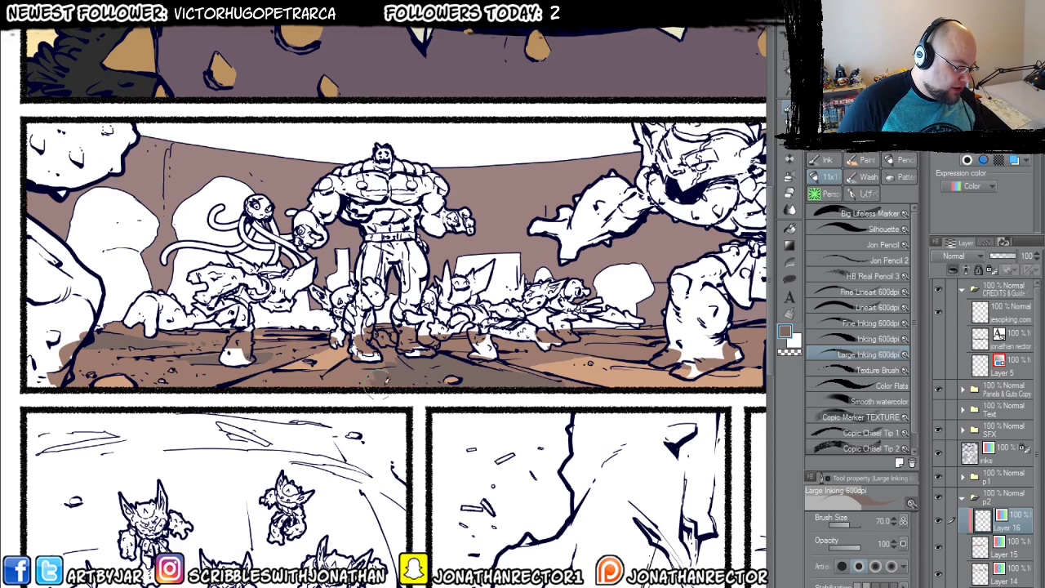
{"action": "left_click_drag", "start_coordinate": [327, 388], "coordinate": [474, 369]}
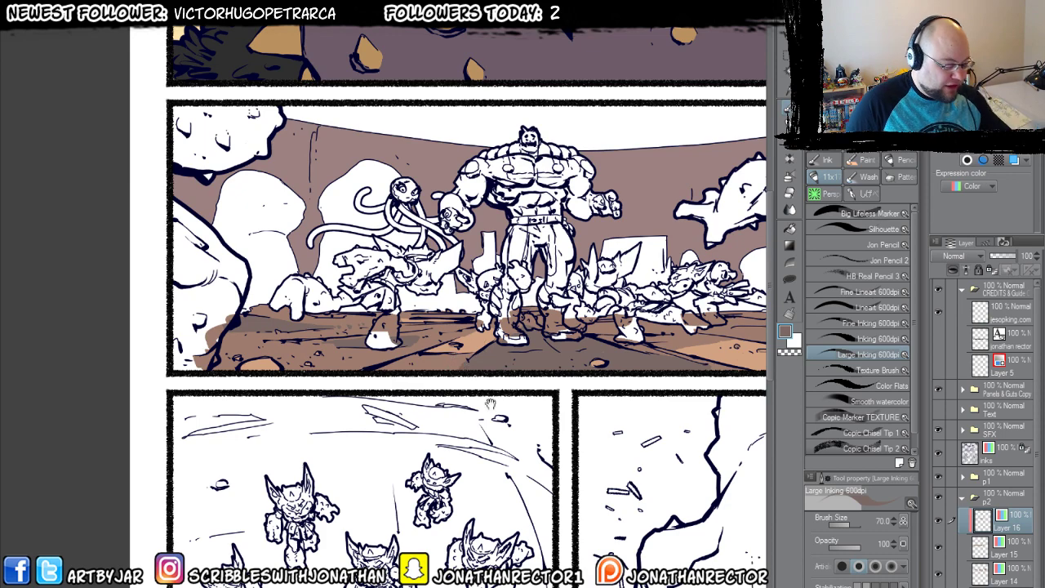
{"action": "left_click_drag", "start_coordinate": [483, 352], "coordinate": [358, 381]}
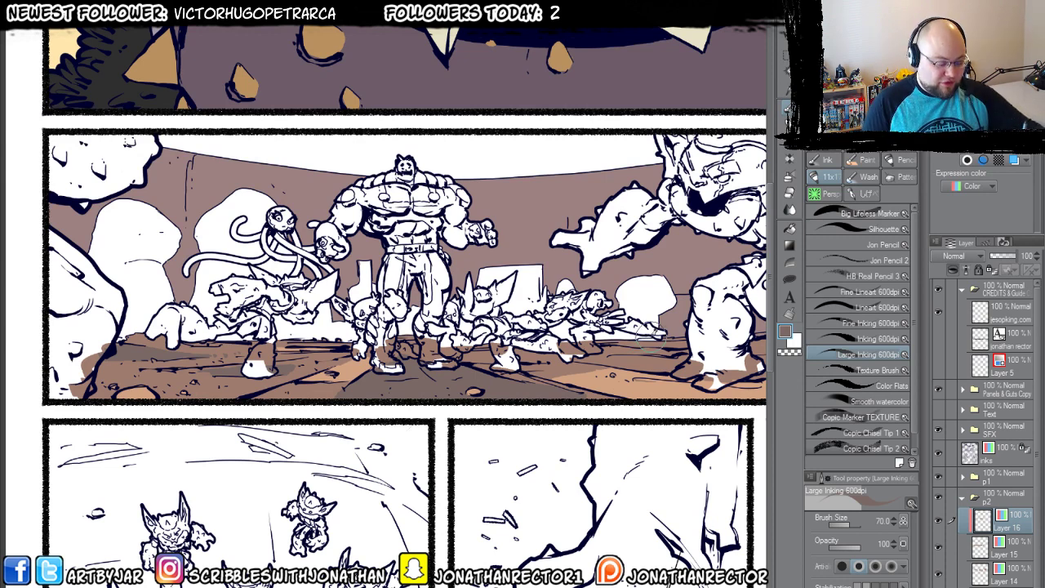
{"action": "left_click", "coordinate": [1001, 543]}
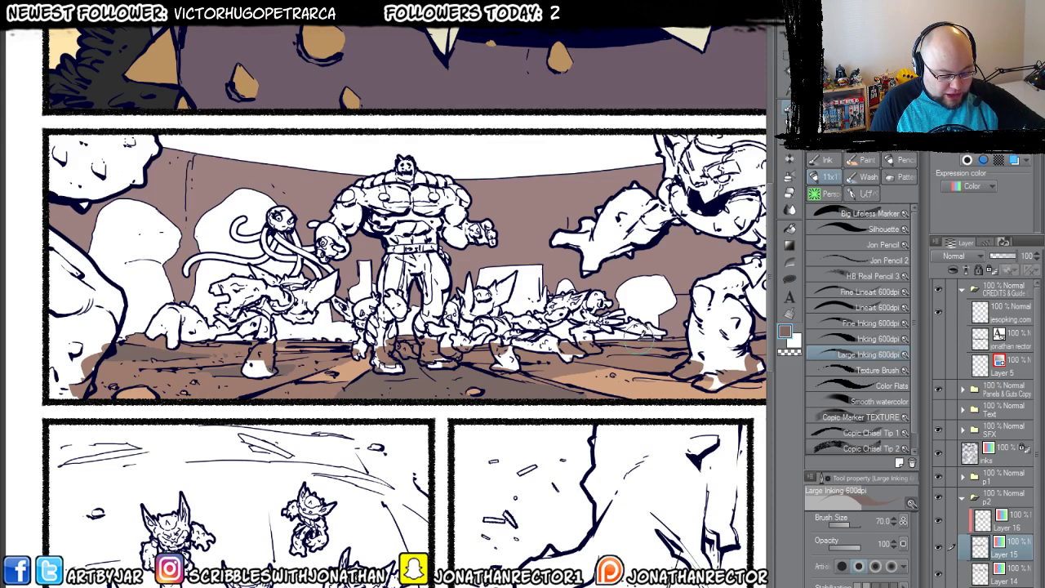
{"action": "left_click", "coordinate": [1002, 518]}
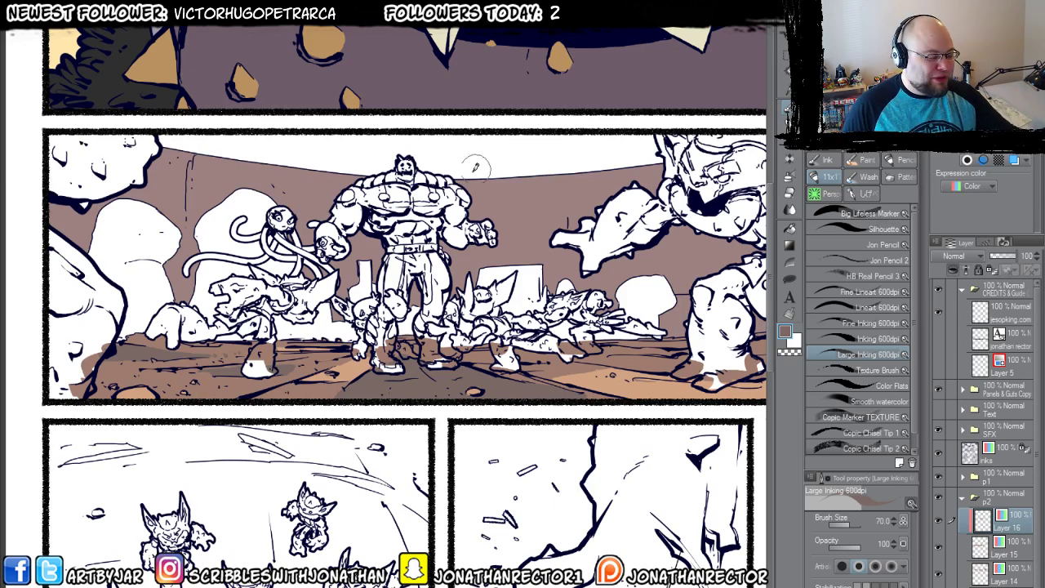
On a new layer, fill the stone blocks beside the large goblin with the beige sampled from the finished page's wall.
{"action": "left_click_drag", "start_coordinate": [426, 469], "coordinate": [406, 490]}
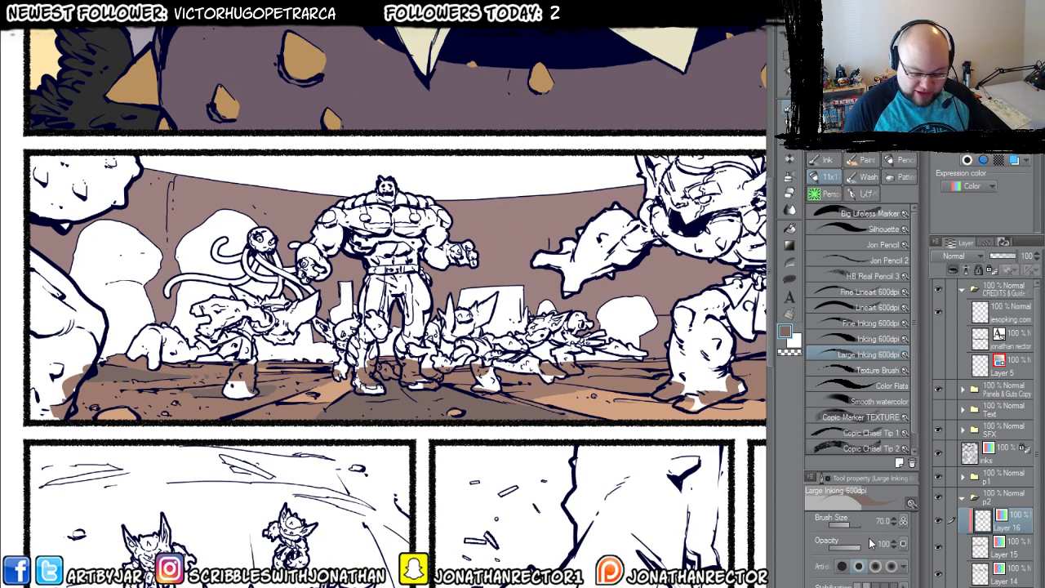
{"action": "key", "text": "ctrl+shift+n"}
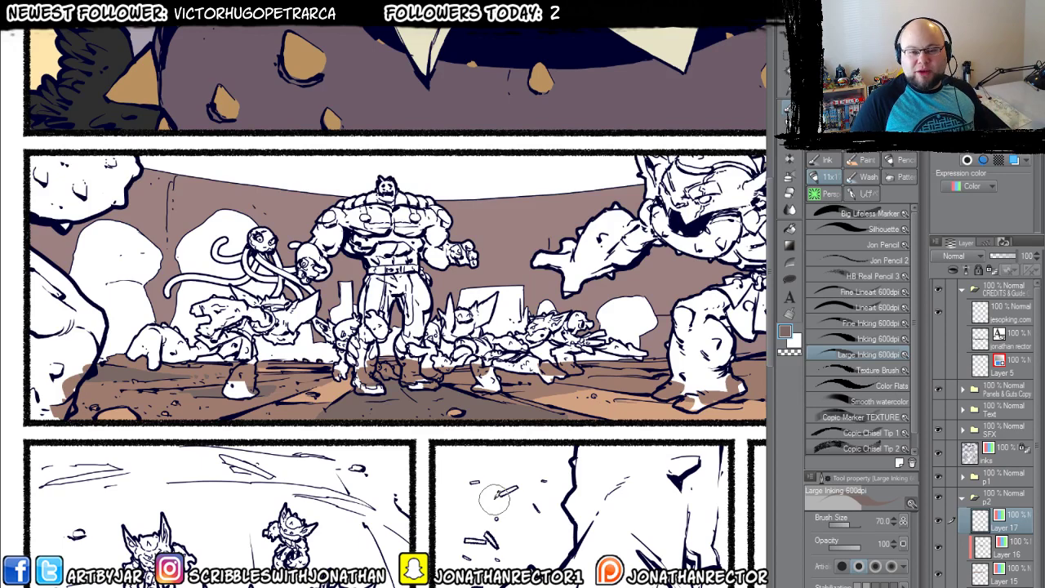
{"action": "key", "text": "ctrl+Tab"}
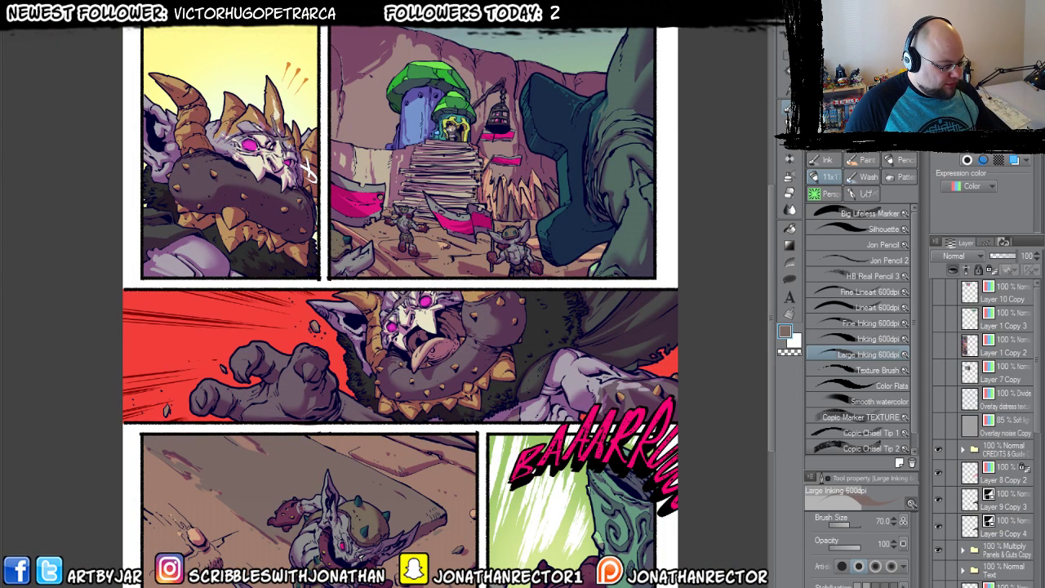
{"action": "key", "text": "ctrl+Tab"}
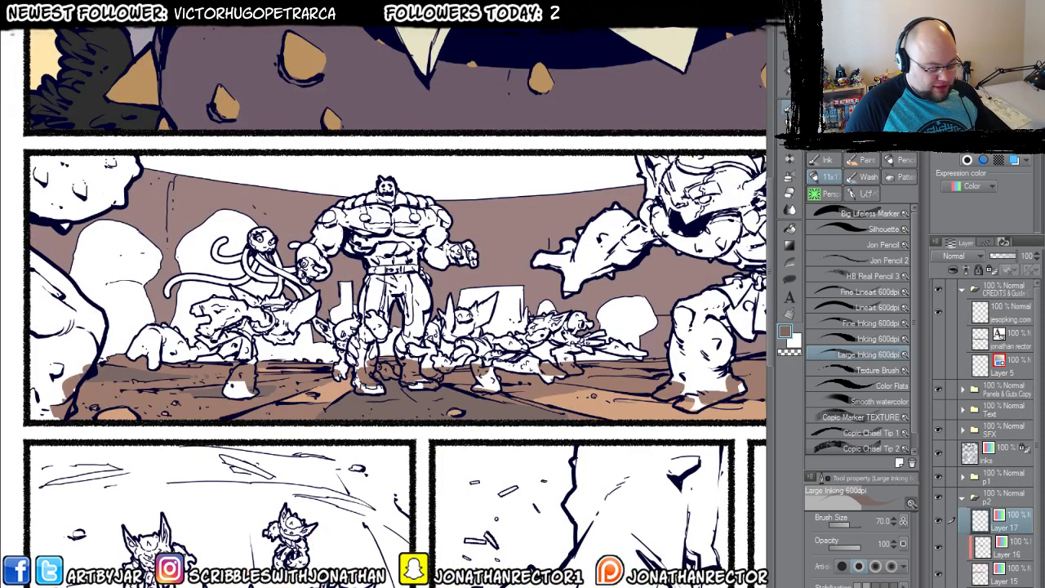
{"action": "key", "text": "ctrl+Tab"}
{"action": "left_click", "coordinate": [377, 156], "text": "alt"}
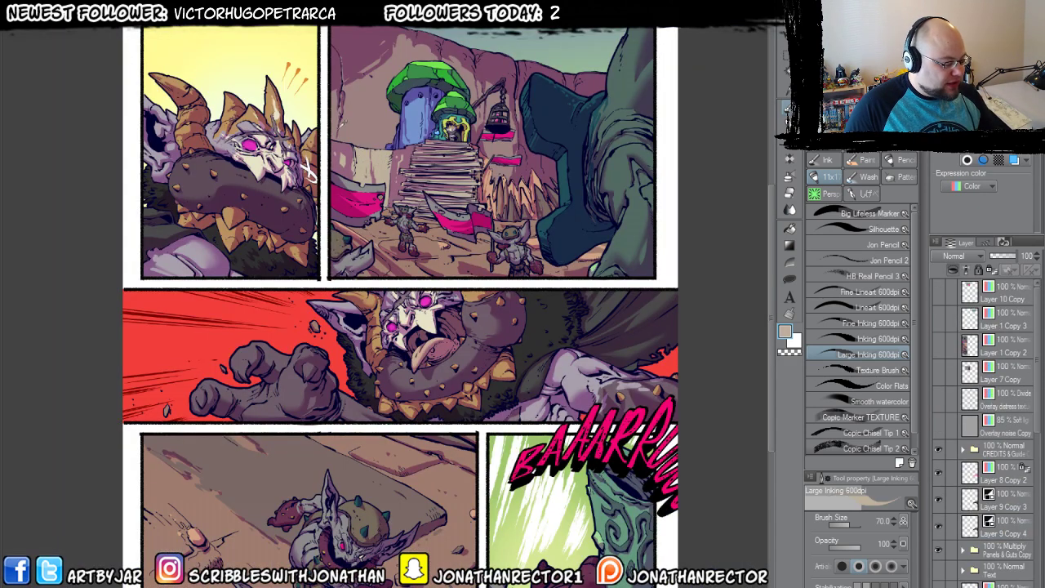
{"action": "key", "text": "ctrl+Tab"}
{"action": "scroll", "coordinate": [257, 187], "scroll_direction": "up", "scroll_amount": 3}
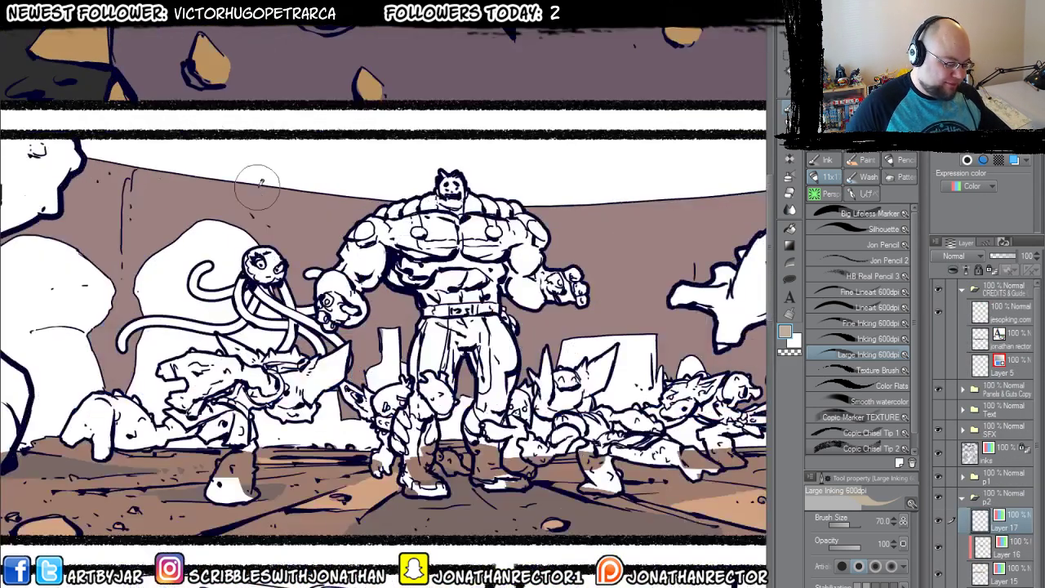
{"action": "scroll", "coordinate": [601, 401], "scroll_direction": "up", "scroll_amount": 4}
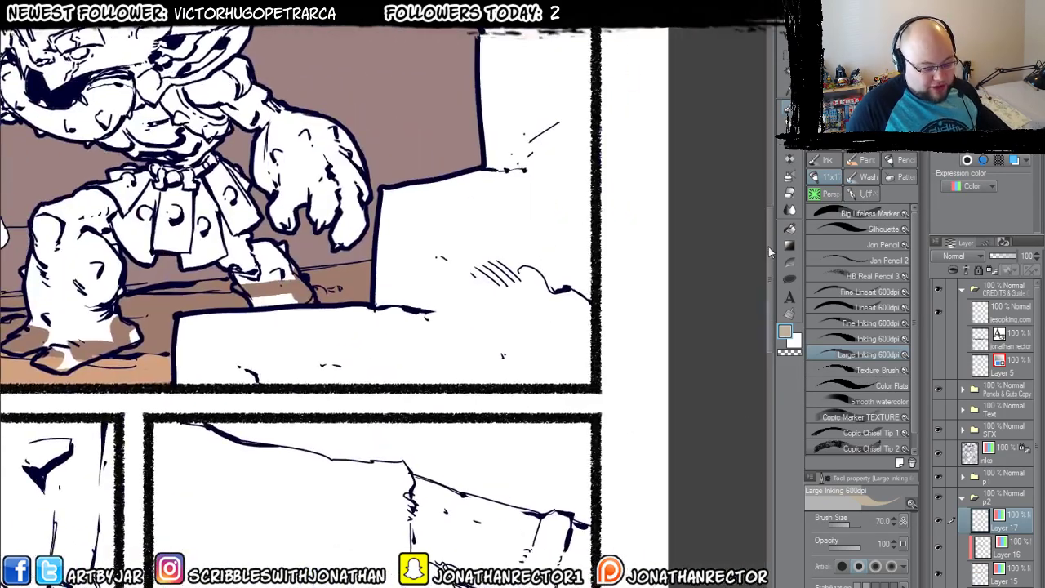
{"action": "left_click", "coordinate": [797, 211]}
{"action": "left_click", "coordinate": [507, 234]}
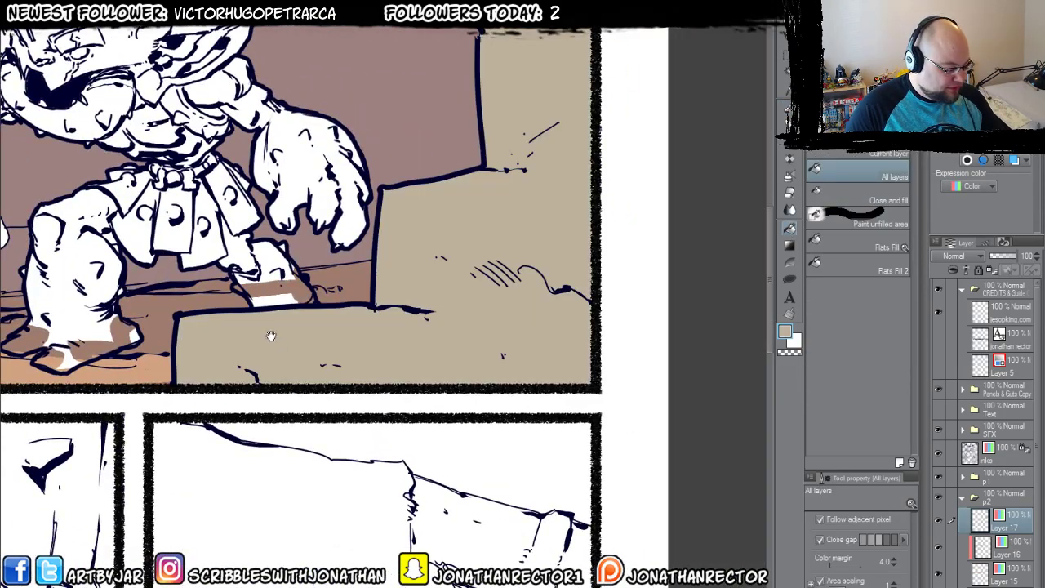
Add another new layer above Layer 17 and set its expression color to Color.
{"action": "left_click_drag", "start_coordinate": [271, 335], "coordinate": [298, 426]}
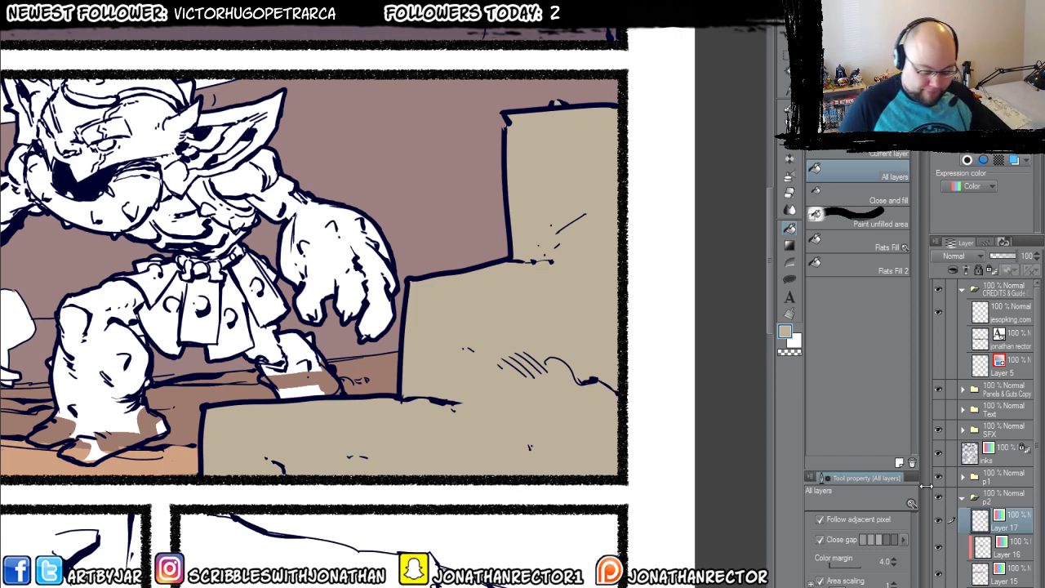
{"action": "key", "text": "ctrl+shift+n"}
{"action": "left_click", "coordinate": [972, 186]}
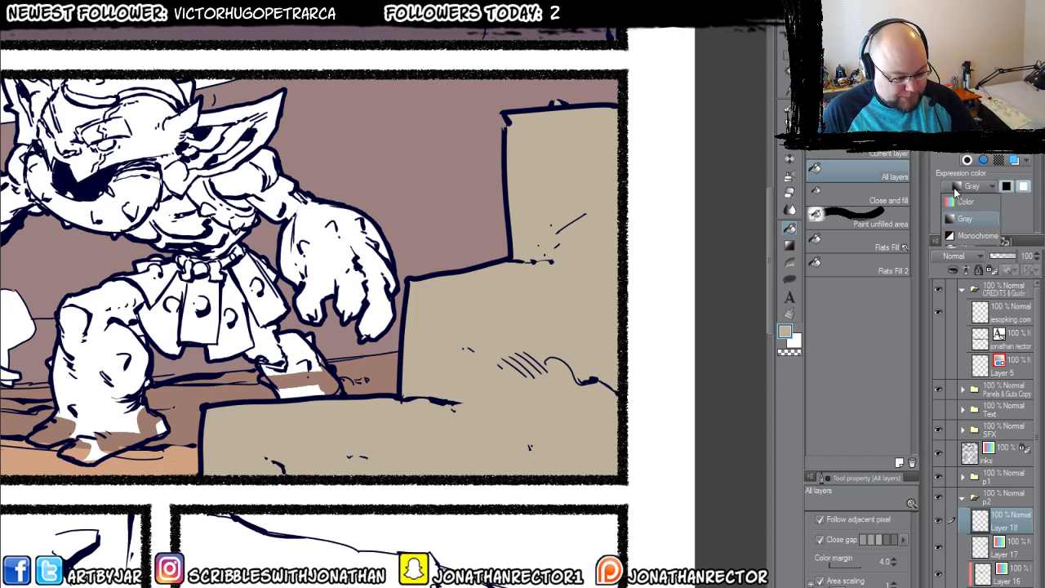
{"action": "left_click", "coordinate": [964, 201]}
Open JK_Chap1_pg29 as a colour reference and hide its distress texture, noise overlay and colour adjustment layers.
{"action": "left_click_drag", "start_coordinate": [166, 389], "coordinate": [496, 543]}
{"action": "left_click_drag", "start_coordinate": [274, 559], "coordinate": [655, 505]}
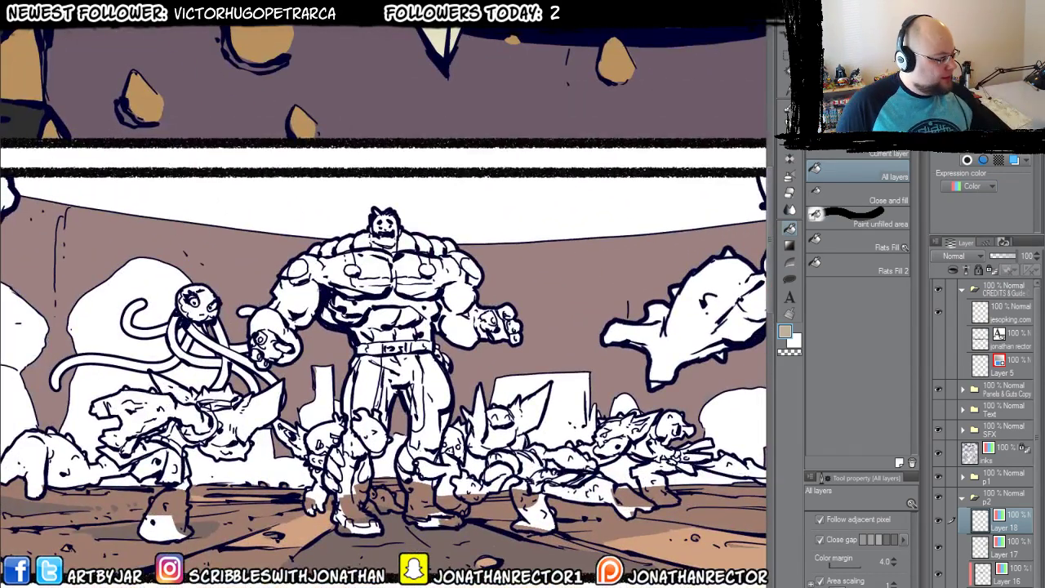
{"action": "key", "text": "ctrl+o"}
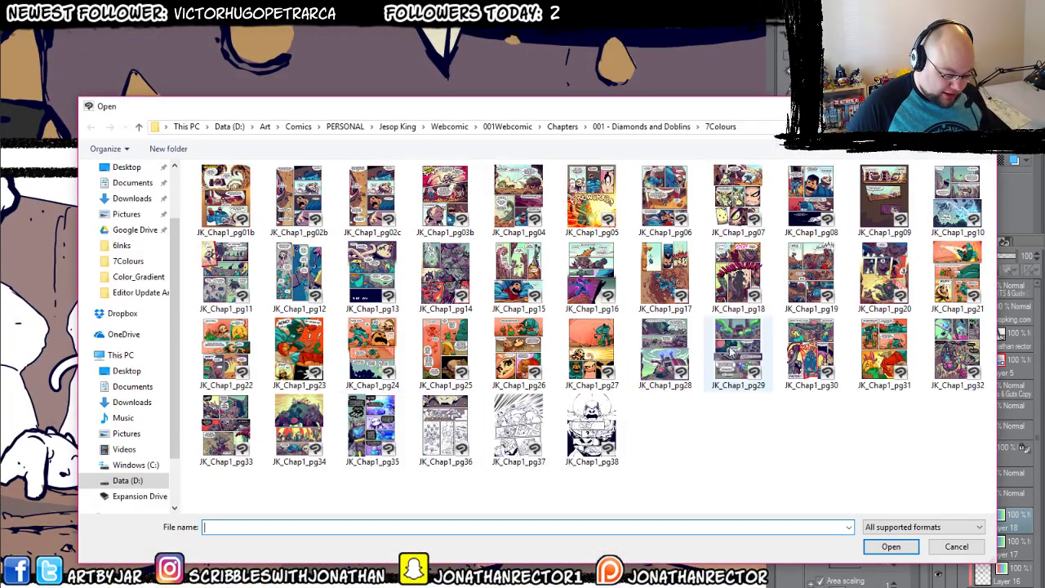
{"action": "left_click", "coordinate": [735, 352]}
{"action": "key", "text": "Return"}
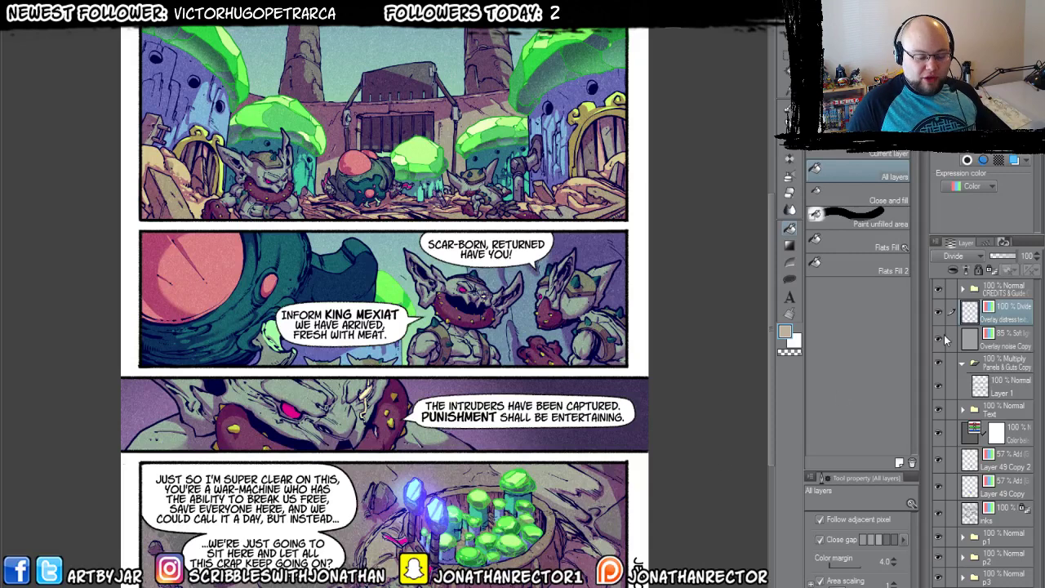
{"action": "left_click_drag", "start_coordinate": [939, 338], "coordinate": [939, 313]}
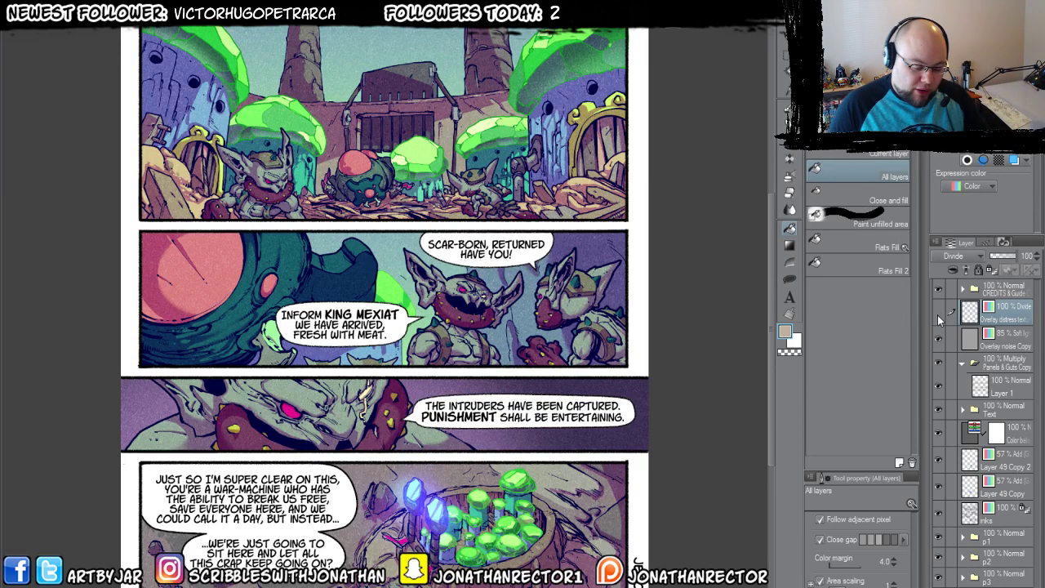
{"action": "left_click", "coordinate": [937, 431]}
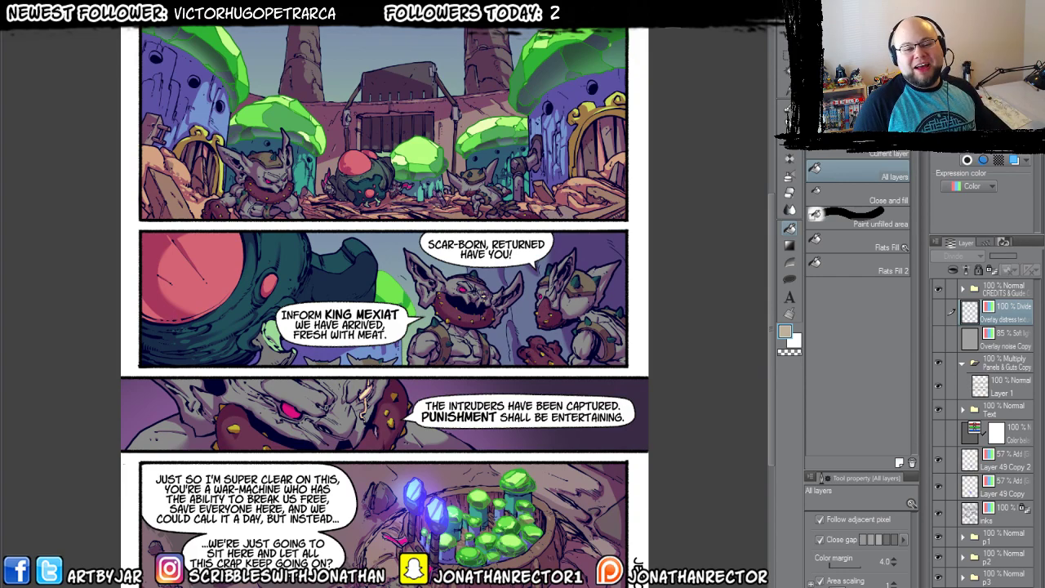
Sample the blue from the mushroom tower's wall in page 29's village panel and return to the other finished page.
{"action": "scroll", "coordinate": [458, 300], "scroll_direction": "up", "scroll_amount": 5}
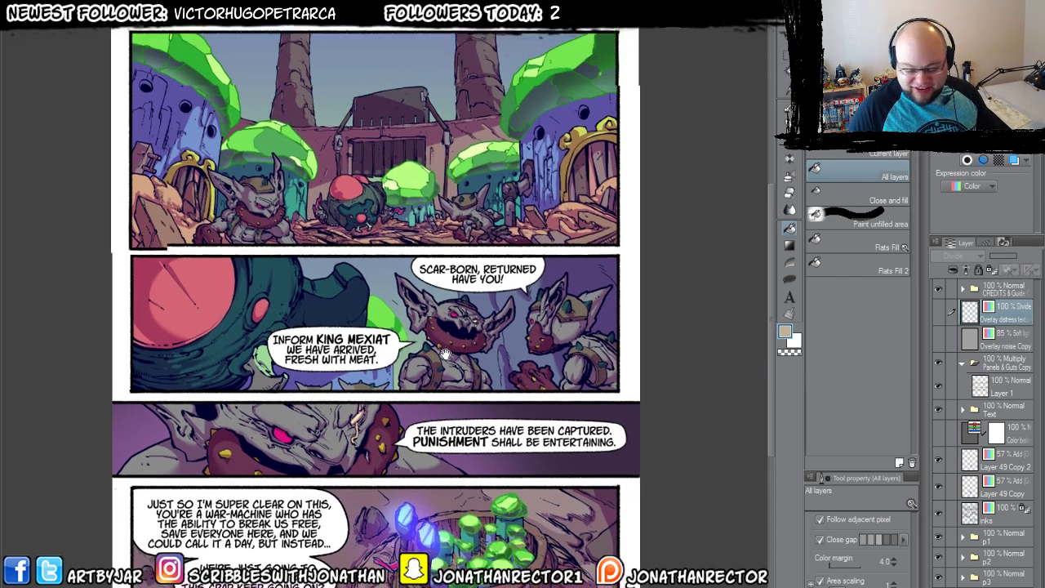
{"action": "scroll", "coordinate": [458, 301], "scroll_direction": "up", "scroll_amount": 1}
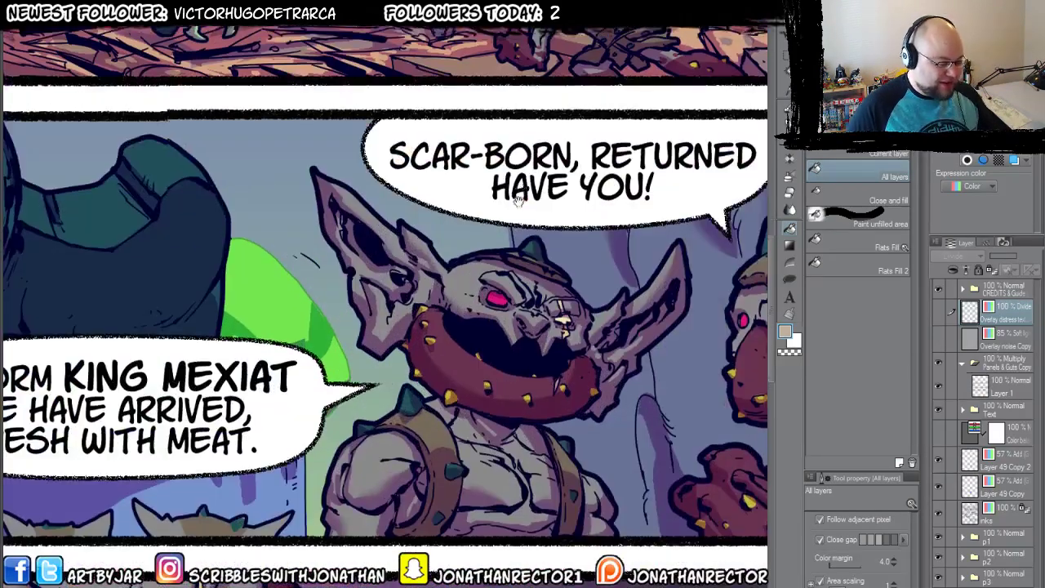
{"action": "left_click_drag", "start_coordinate": [569, 80], "coordinate": [361, 517]}
{"action": "left_click", "coordinate": [527, 232], "text": "alt"}
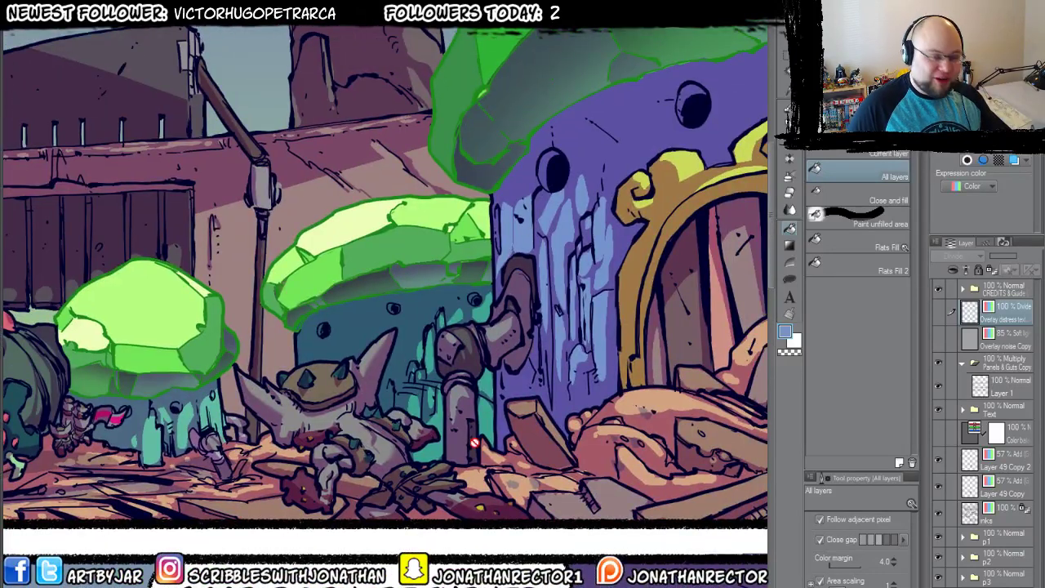
{"action": "left_click", "coordinate": [87, 18]}
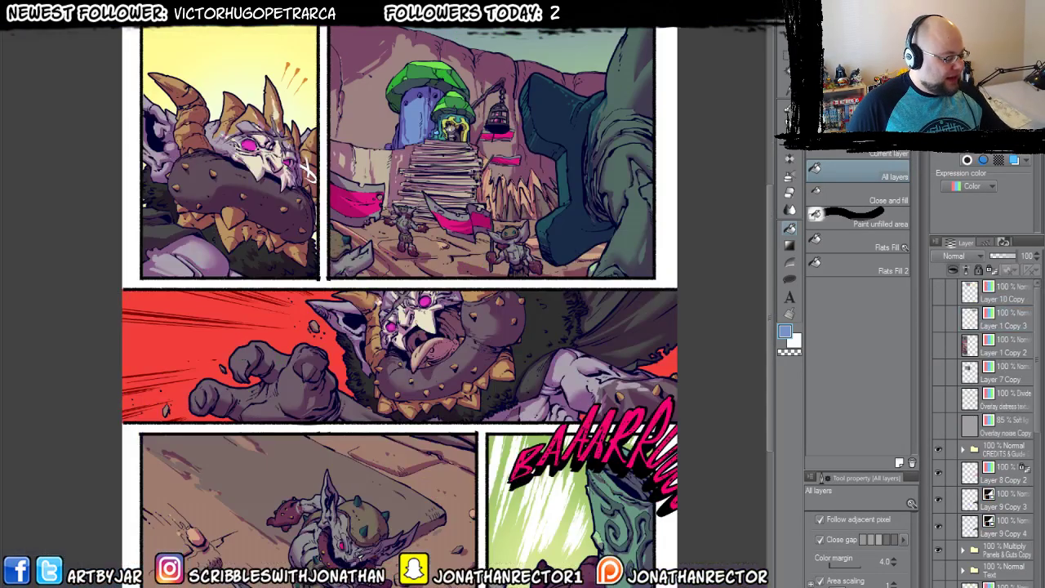
Back on the arena page, extend the cap line of the mushroom house beside the large goblin and fill its trunk with the sampled blue.
{"action": "key", "text": "ctrl+Tab"}
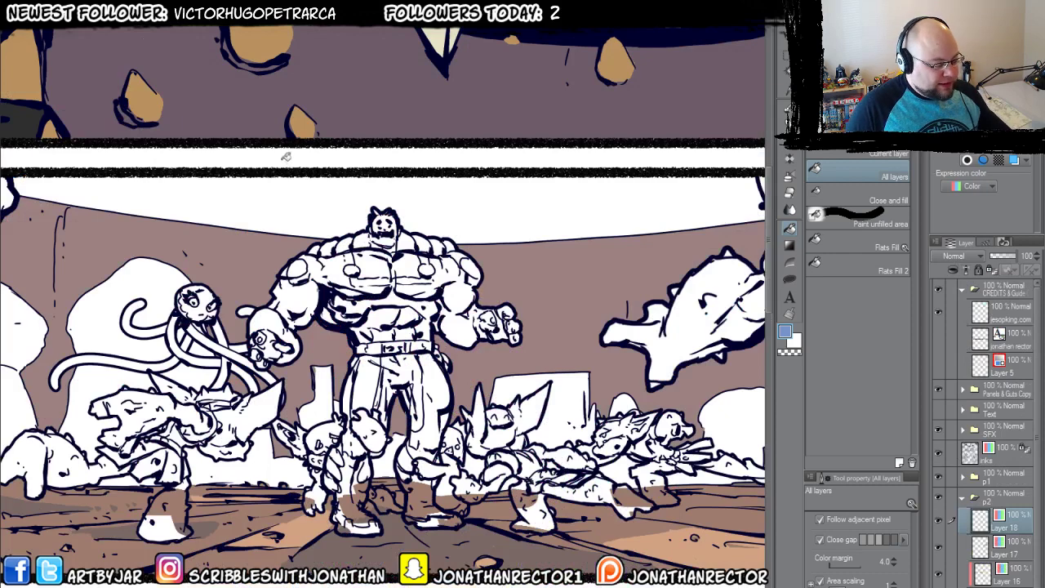
{"action": "left_click_drag", "start_coordinate": [215, 468], "coordinate": [536, 502]}
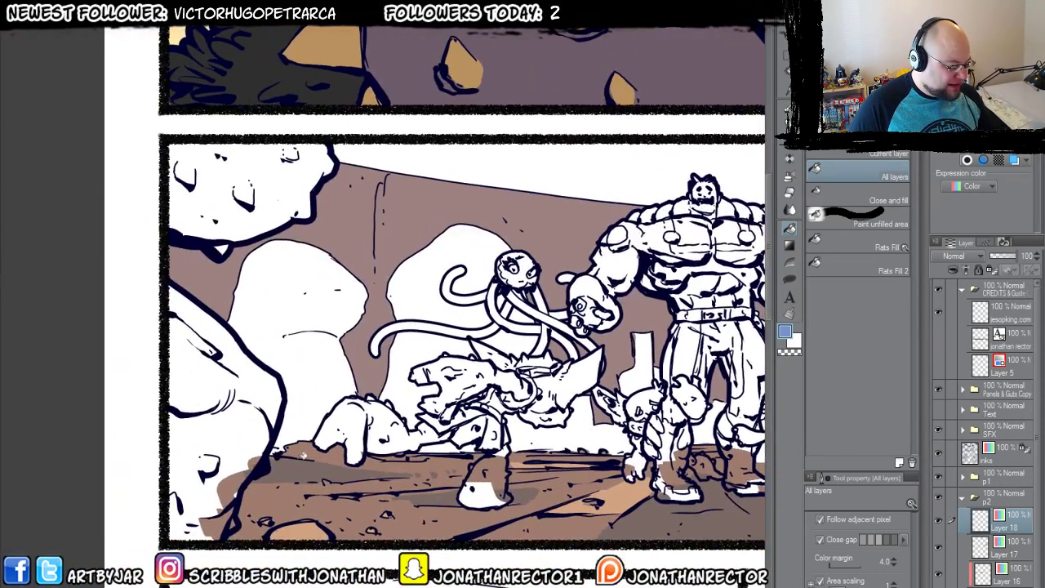
{"action": "scroll", "coordinate": [302, 455], "scroll_direction": "up", "scroll_amount": 2}
{"action": "scroll", "coordinate": [253, 392], "scroll_direction": "up", "scroll_amount": 2}
{"action": "key", "text": "p"}
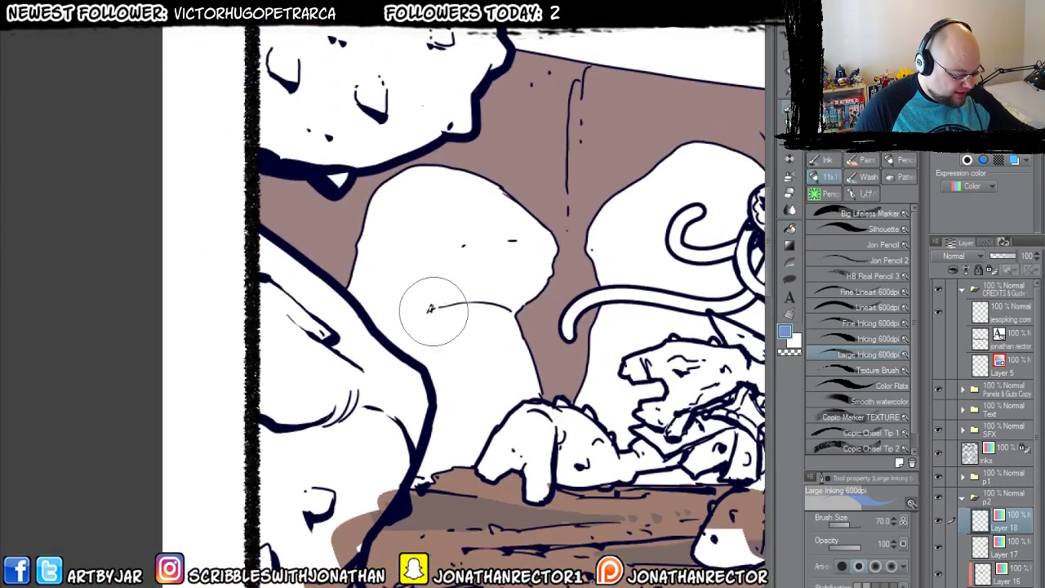
{"action": "left_click_drag", "start_coordinate": [380, 331], "coordinate": [447, 308]}
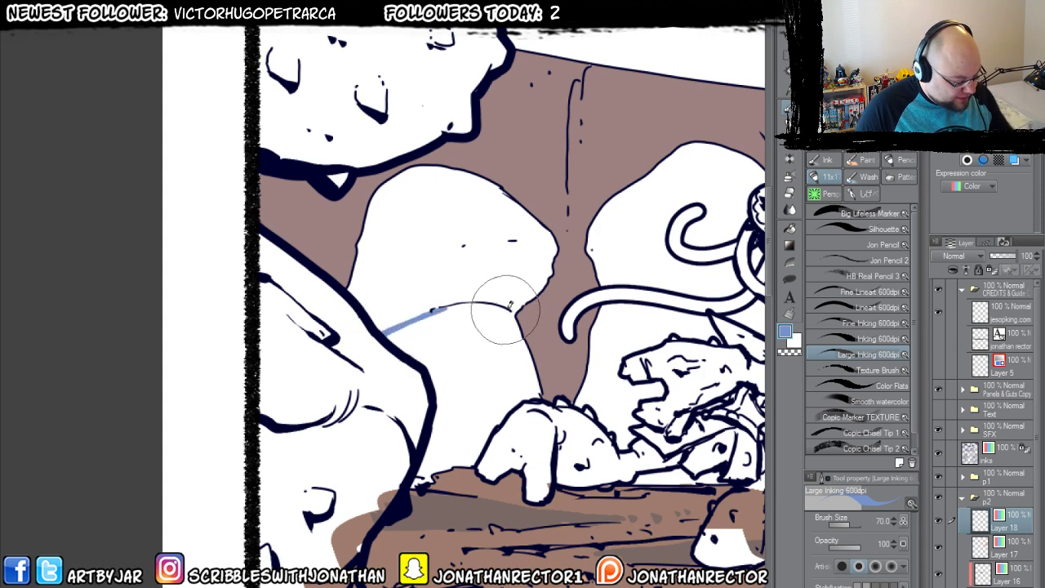
{"action": "key", "text": "g"}
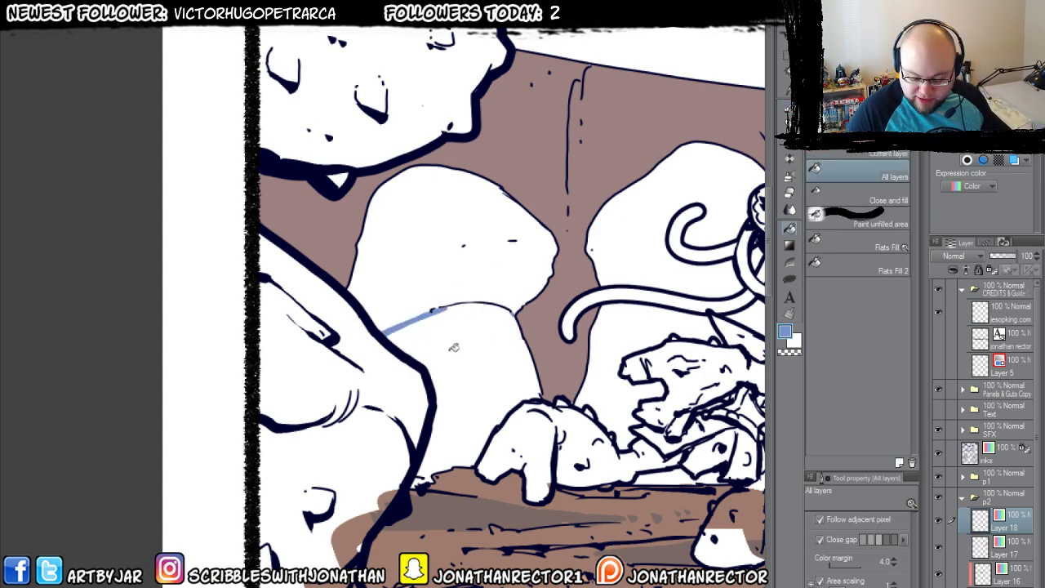
{"action": "left_click", "coordinate": [454, 347]}
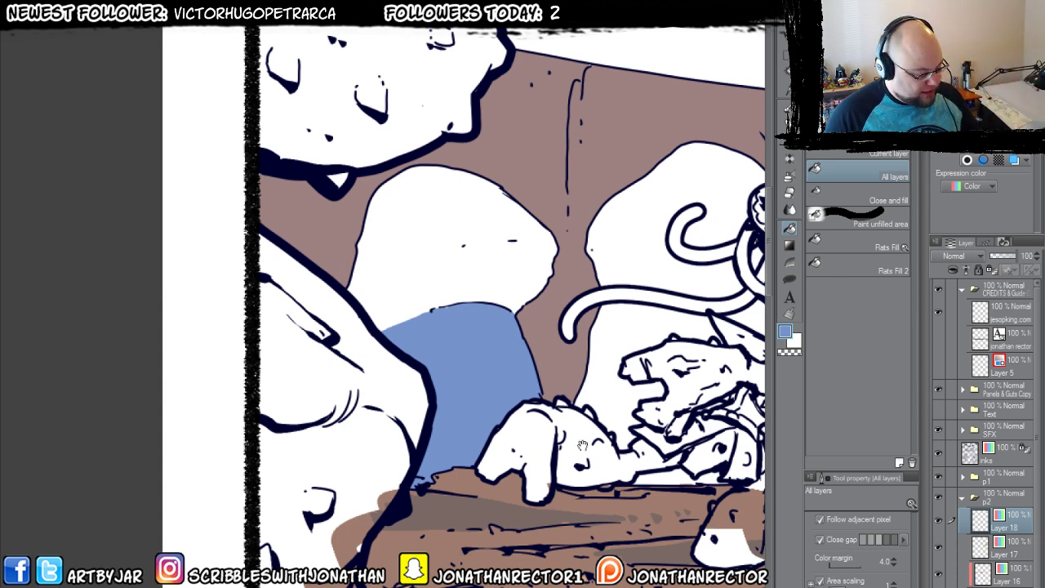
Paint the background buildings behind the fallen goblins and the central brute with the same blue, using the Large Inking brush.
{"action": "left_click_drag", "start_coordinate": [466, 554], "coordinate": [33, 496]}
{"action": "key", "text": "b"}
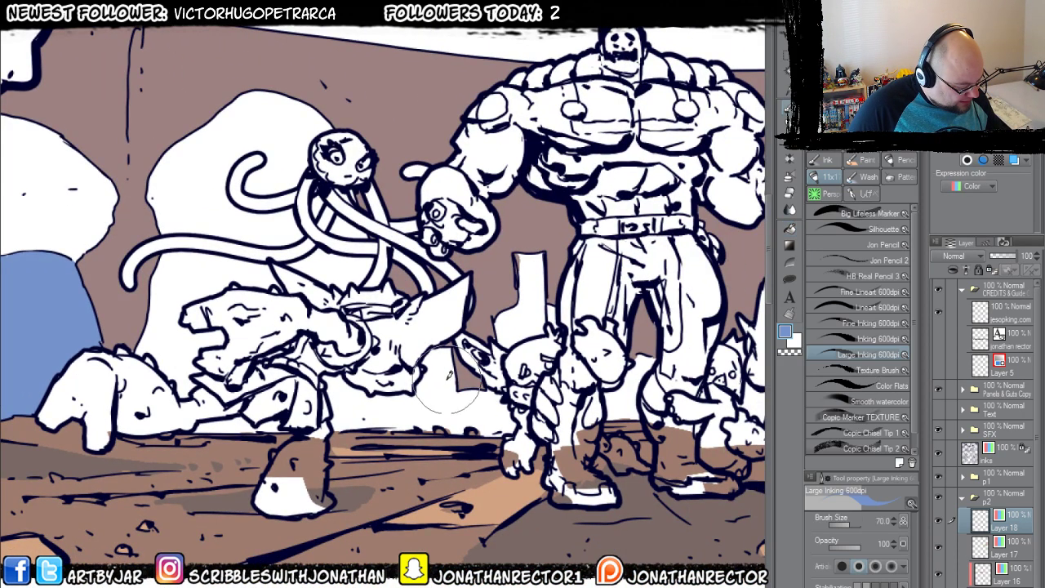
{"action": "mouse_move", "coordinate": [445, 350]}
{"action": "left_mouse_down"}
{"action": "mouse_move", "coordinate": [447, 406]}
{"action": "mouse_move", "coordinate": [432, 352]}
{"action": "mouse_move", "coordinate": [438, 410]}
{"action": "mouse_move", "coordinate": [415, 415]}
{"action": "mouse_move", "coordinate": [403, 385]}
{"action": "mouse_move", "coordinate": [388, 417]}
{"action": "mouse_move", "coordinate": [377, 416]}
{"action": "mouse_move", "coordinate": [368, 392]}
{"action": "mouse_move", "coordinate": [362, 429]}
{"action": "mouse_move", "coordinate": [351, 367]}
{"action": "mouse_move", "coordinate": [354, 417]}
{"action": "mouse_move", "coordinate": [365, 405]}
{"action": "mouse_move", "coordinate": [335, 408]}
{"action": "left_mouse_up"}
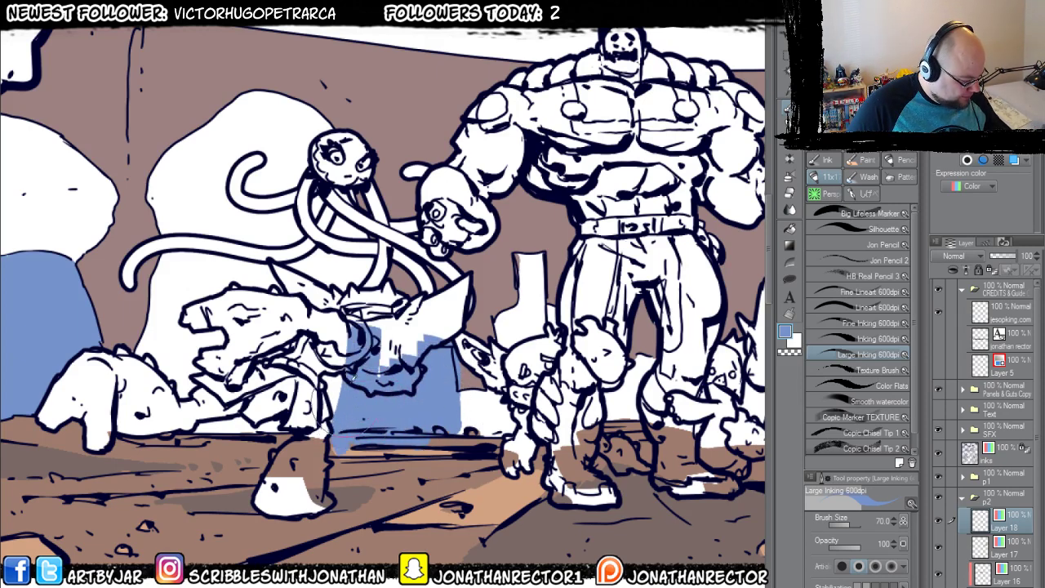
{"action": "left_click_drag", "start_coordinate": [409, 383], "coordinate": [339, 405]}
{"action": "mouse_move", "coordinate": [453, 347]}
{"action": "left_mouse_down"}
{"action": "mouse_move", "coordinate": [458, 283]}
{"action": "mouse_move", "coordinate": [445, 425]}
{"action": "mouse_move", "coordinate": [433, 441]}
{"action": "mouse_move", "coordinate": [244, 458]}
{"action": "left_mouse_up"}
{"action": "mouse_move", "coordinate": [620, 305]}
{"action": "left_mouse_down"}
{"action": "mouse_move", "coordinate": [586, 341]}
{"action": "mouse_move", "coordinate": [580, 306]}
{"action": "mouse_move", "coordinate": [537, 285]}
{"action": "mouse_move", "coordinate": [463, 311]}
{"action": "mouse_move", "coordinate": [437, 416]}
{"action": "mouse_move", "coordinate": [440, 409]}
{"action": "mouse_move", "coordinate": [404, 482]}
{"action": "left_mouse_up"}
{"action": "left_click_drag", "start_coordinate": [516, 470], "coordinate": [231, 470]}
{"action": "mouse_move", "coordinate": [564, 404]}
{"action": "left_mouse_down"}
{"action": "mouse_move", "coordinate": [531, 445]}
{"action": "mouse_move", "coordinate": [490, 404]}
{"action": "mouse_move", "coordinate": [576, 450]}
{"action": "mouse_move", "coordinate": [484, 448]}
{"action": "left_mouse_up"}
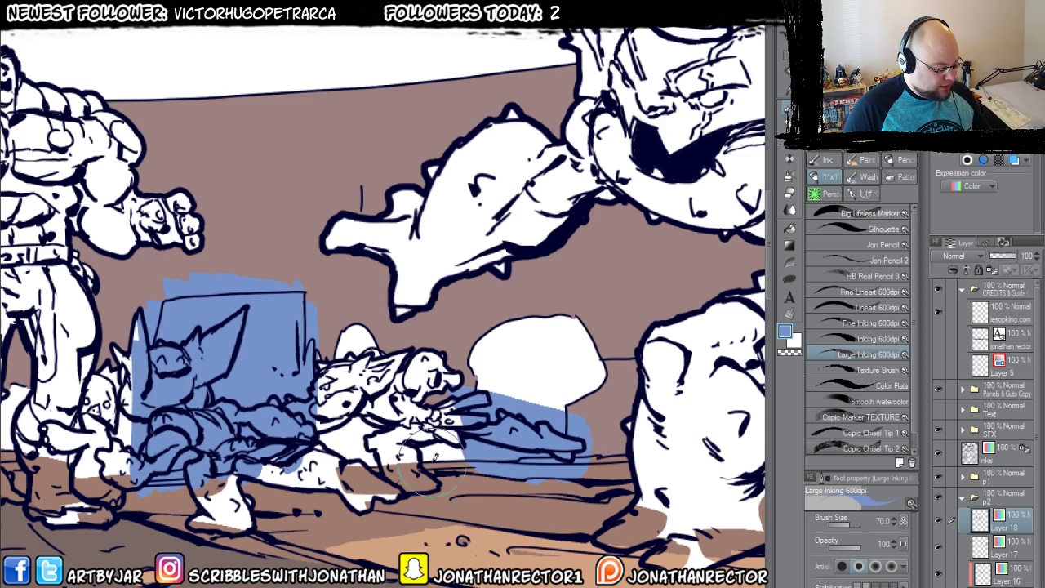
Select the ground and arena wall flats from their layers and clear the blue spilling over them on Layer 18.
{"action": "left_click", "coordinate": [983, 577], "text": "ctrl"}
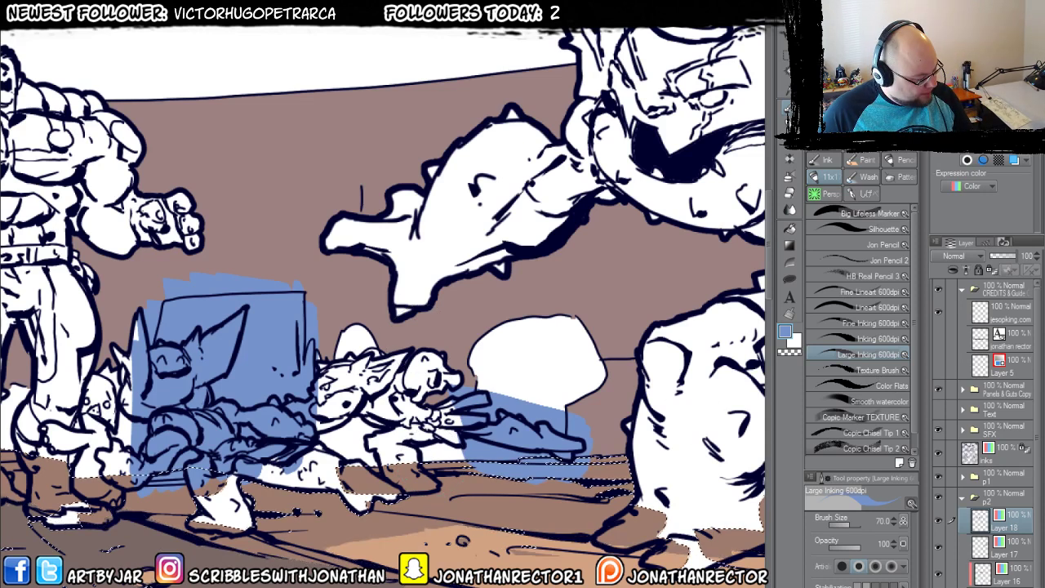
{"action": "scroll", "coordinate": [1031, 576], "scroll_direction": "down", "scroll_amount": 3}
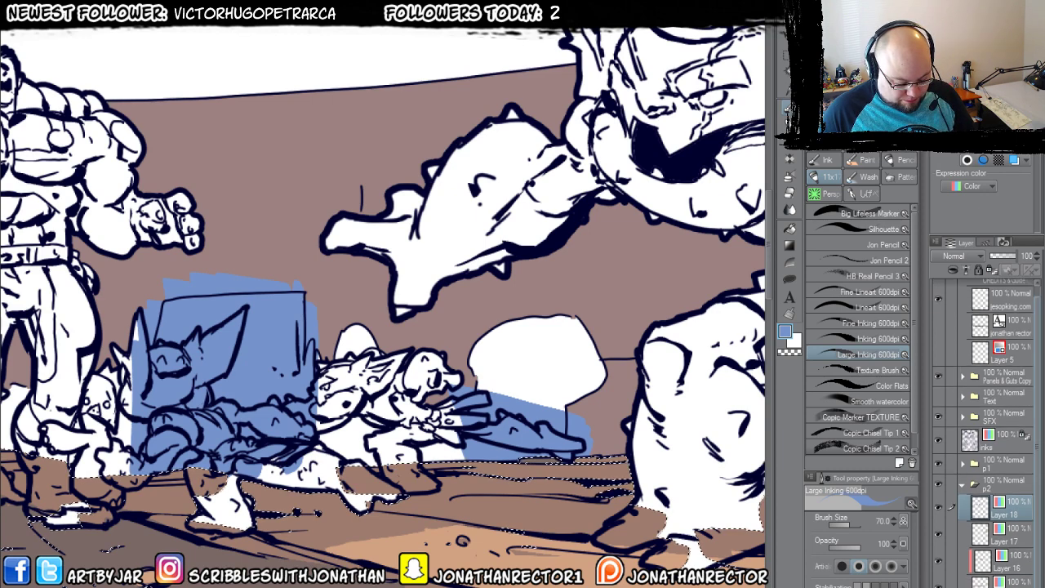
{"action": "left_click", "coordinate": [983, 552], "text": "ctrl+shift"}
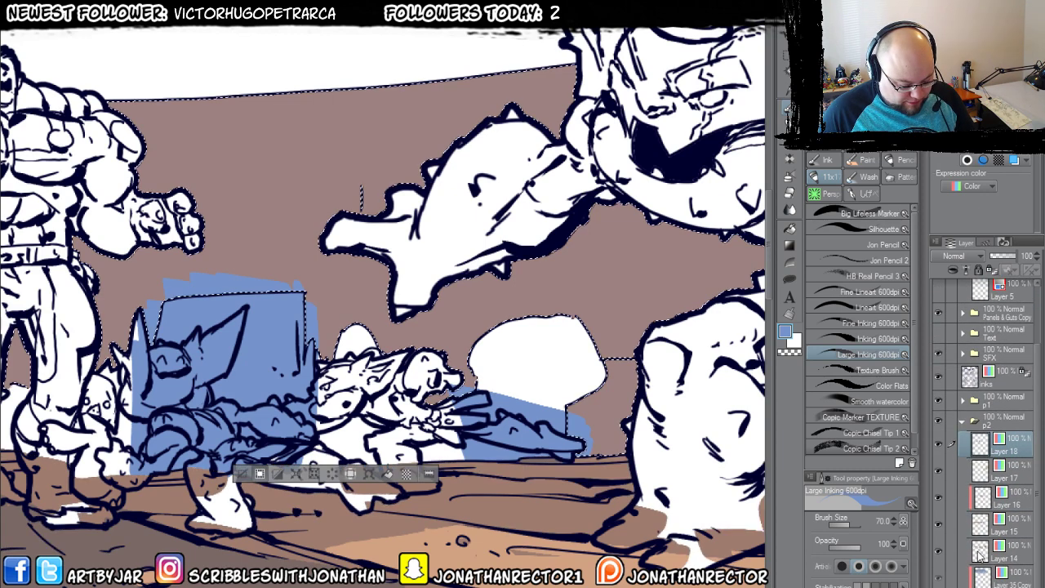
{"action": "key", "text": "ctrl+d"}
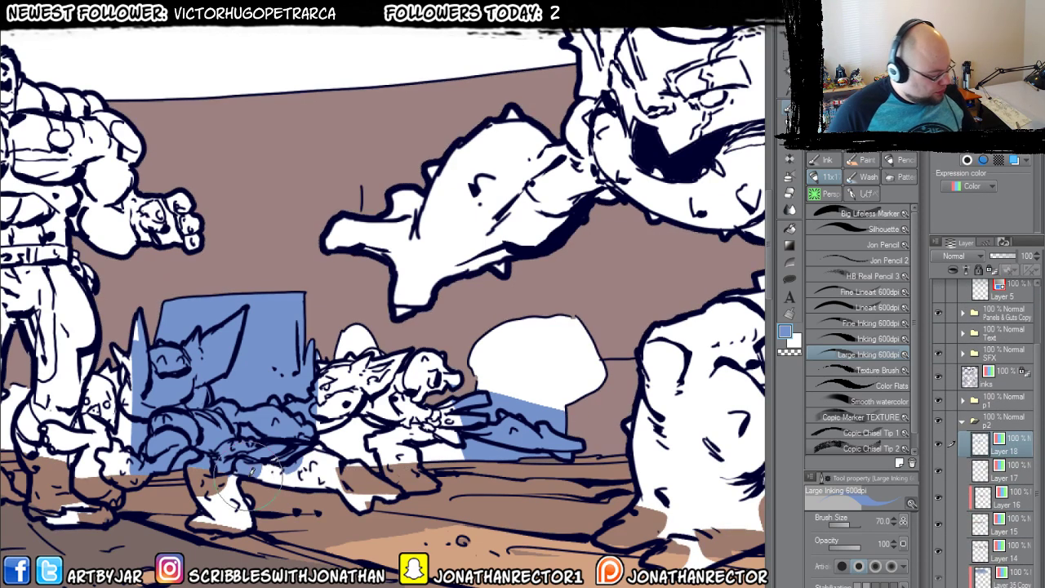
Sample the teal from the smaller mushroom house's wall in page 29's village panel and return to the arena page.
{"action": "mouse_move", "coordinate": [326, 449]}
{"action": "left_mouse_down"}
{"action": "mouse_move", "coordinate": [385, 442]}
{"action": "mouse_move", "coordinate": [382, 482]}
{"action": "left_mouse_up"}
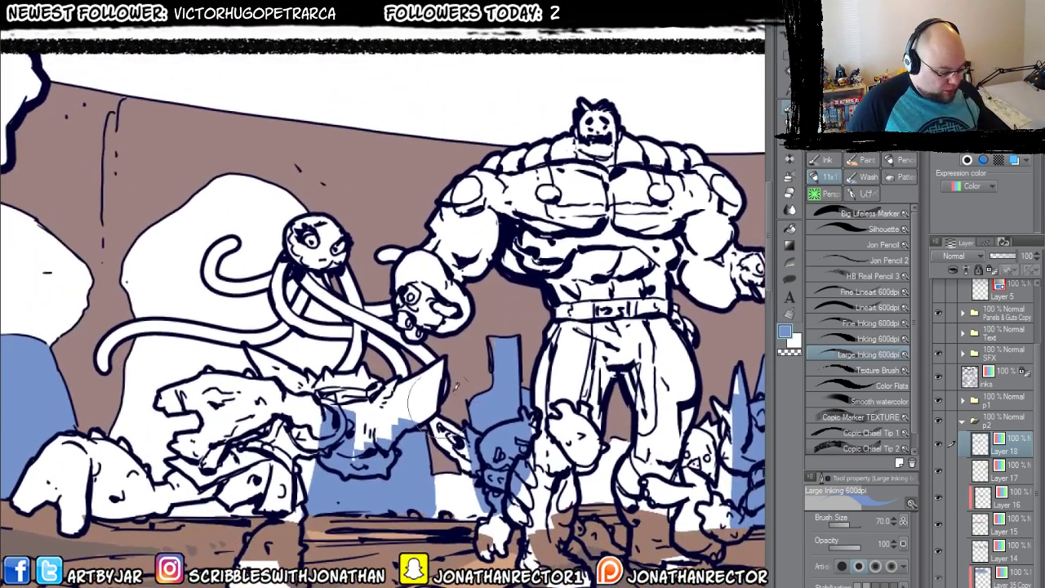
{"action": "key", "text": "p"}
{"action": "key", "text": "p"}
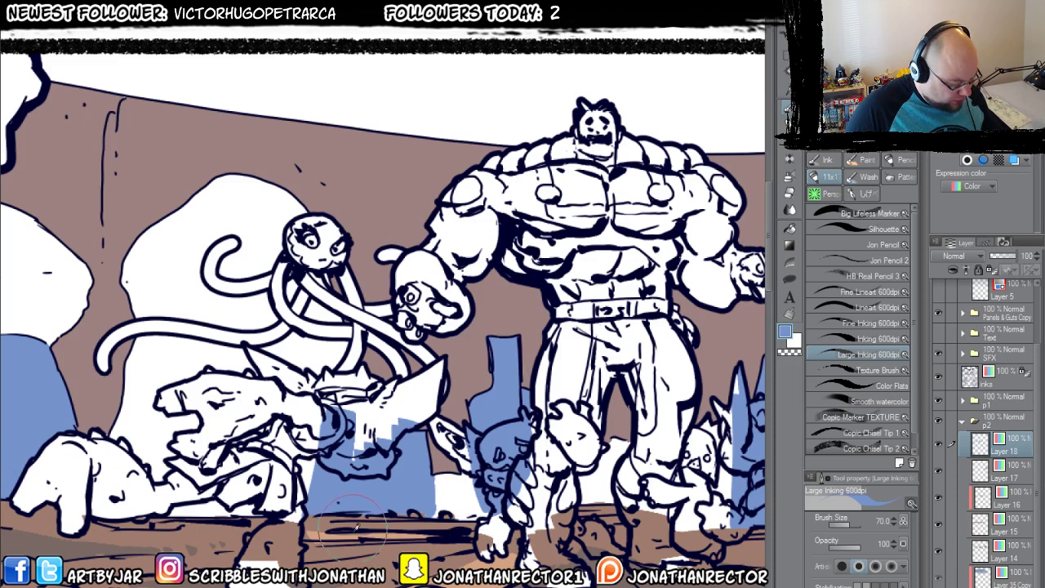
{"action": "key", "text": "ctrl+Tab"}
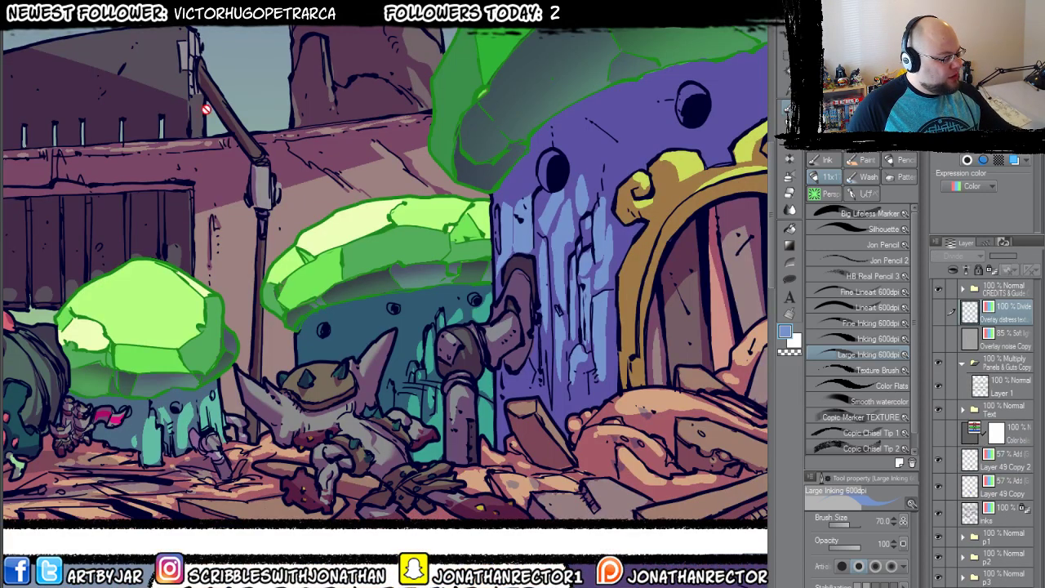
{"action": "left_click", "coordinate": [443, 419], "text": "alt"}
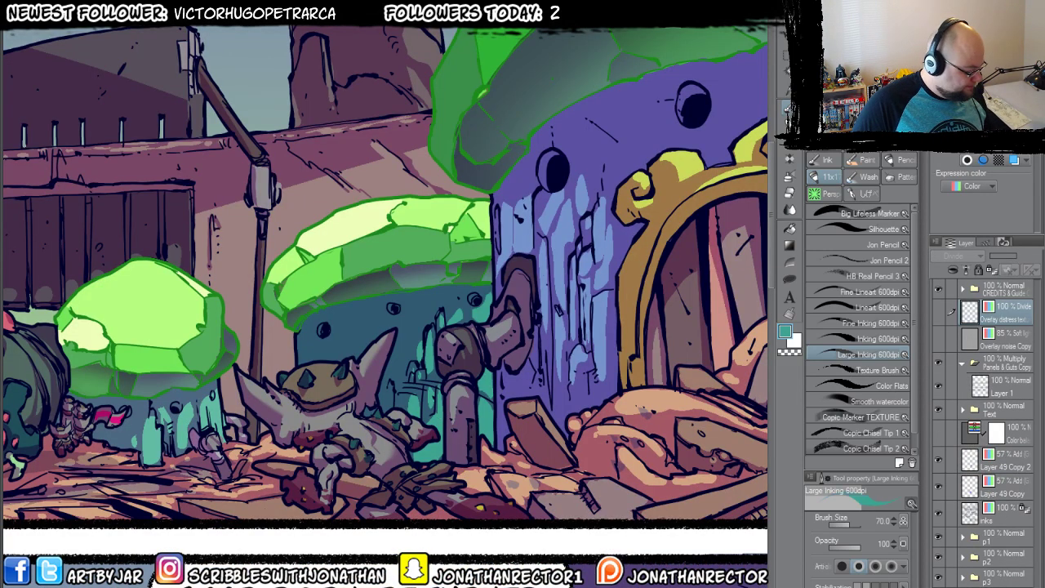
{"action": "key", "text": "ctrl+Tab"}
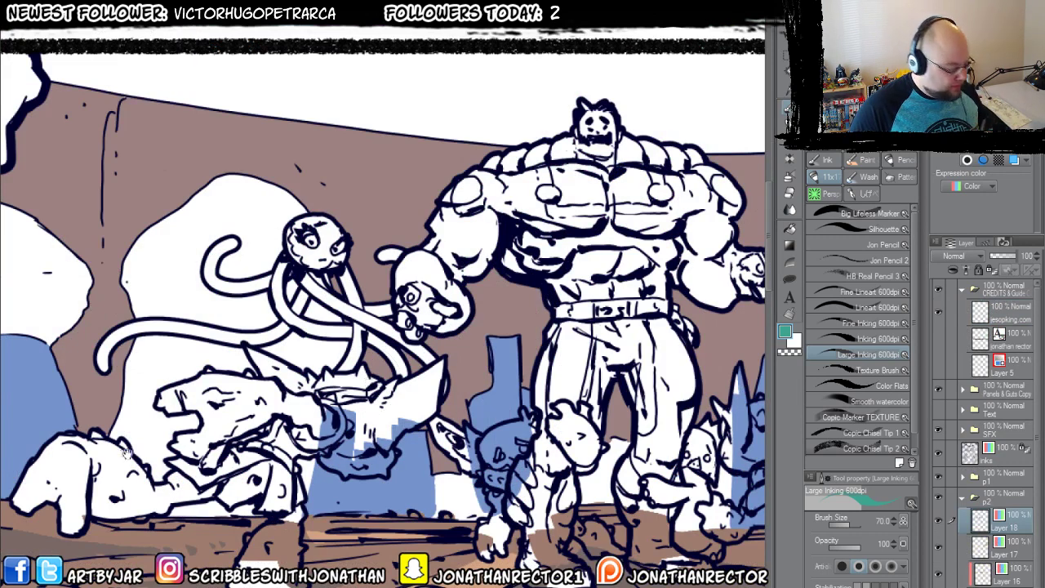
Fill the mushroom trunk behind the tentacled creature and the background gaps between the nearby goblins with teal.
{"action": "left_click_drag", "start_coordinate": [368, 384], "coordinate": [580, 355]}
{"action": "key", "text": "g"}
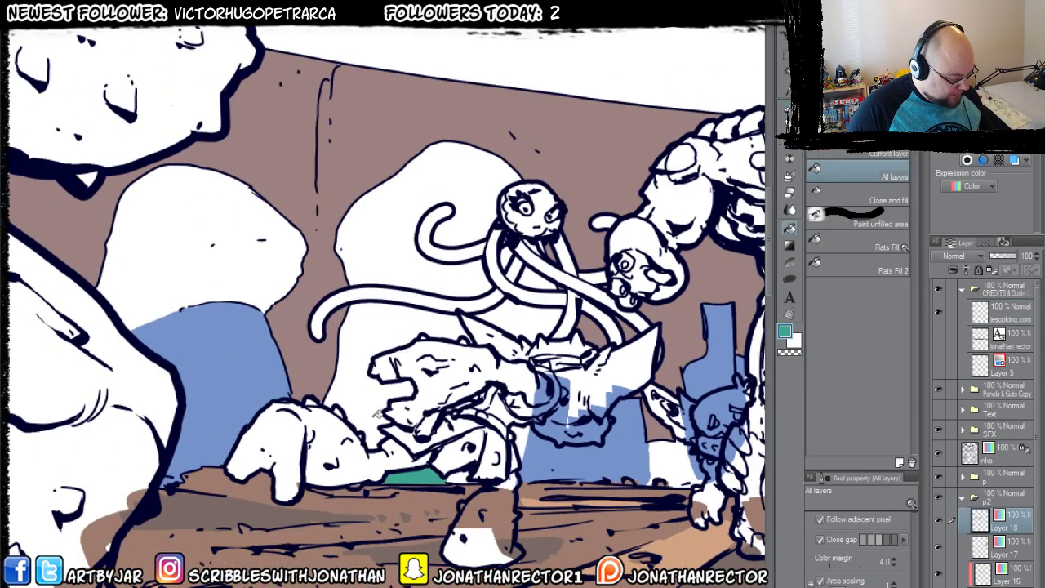
{"action": "left_click", "coordinate": [378, 414]}
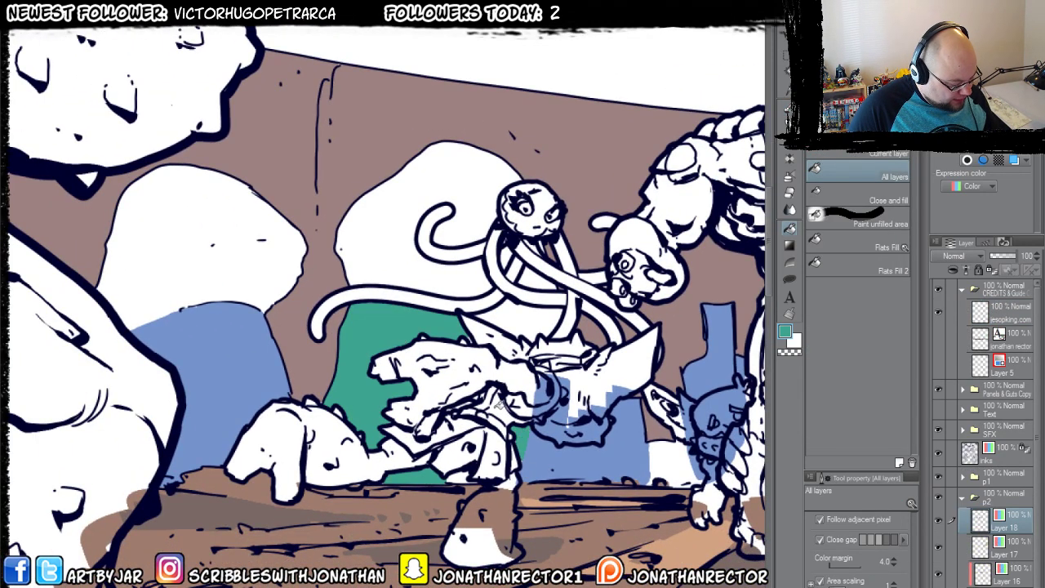
{"action": "key", "text": "p"}
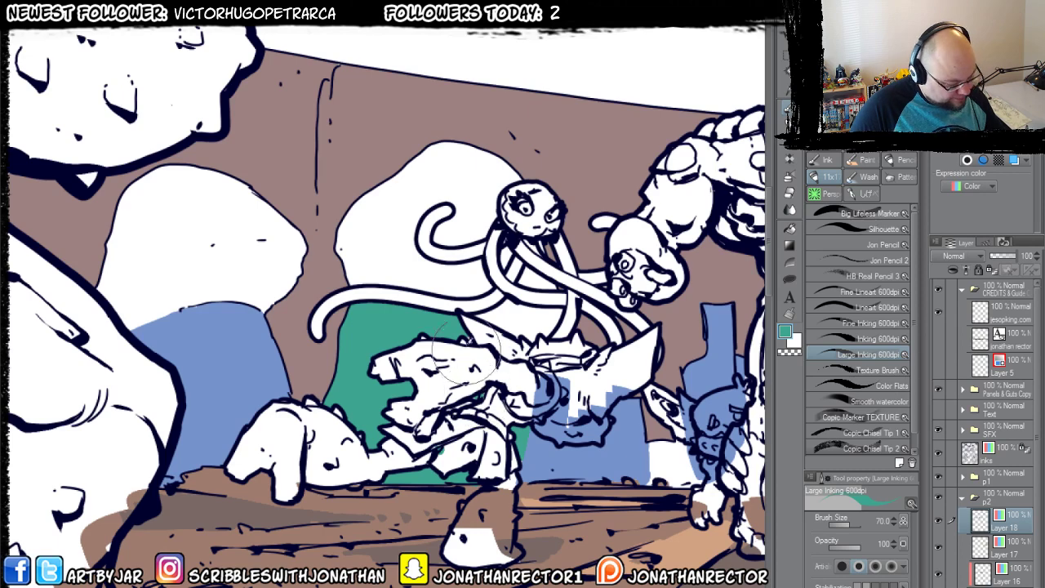
{"action": "key", "text": "g"}
{"action": "left_click_drag", "start_coordinate": [392, 463], "coordinate": [281, 447]}
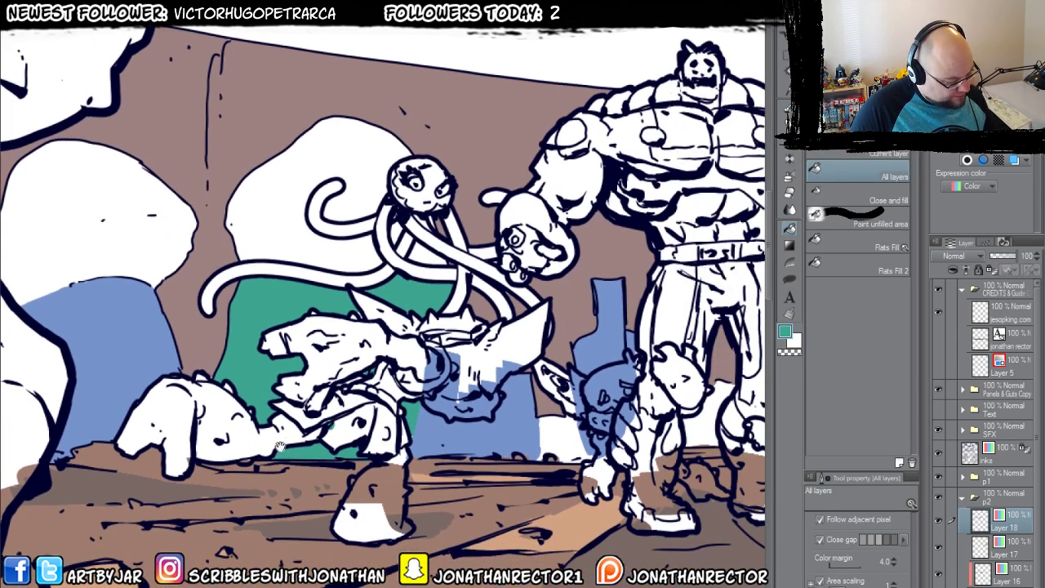
{"action": "left_click_drag", "start_coordinate": [490, 480], "coordinate": [391, 484]}
{"action": "left_click", "coordinate": [450, 452]}
{"action": "mouse_move", "coordinate": [424, 446]}
{"action": "left_mouse_down"}
{"action": "mouse_move", "coordinate": [353, 441]}
{"action": "mouse_move", "coordinate": [310, 410]}
{"action": "left_mouse_up"}
Touch up the edge by the small goblin's head, and fill the gaps around the brute's legs and behind the fallen goblins with teal.
{"action": "key", "text": "p"}
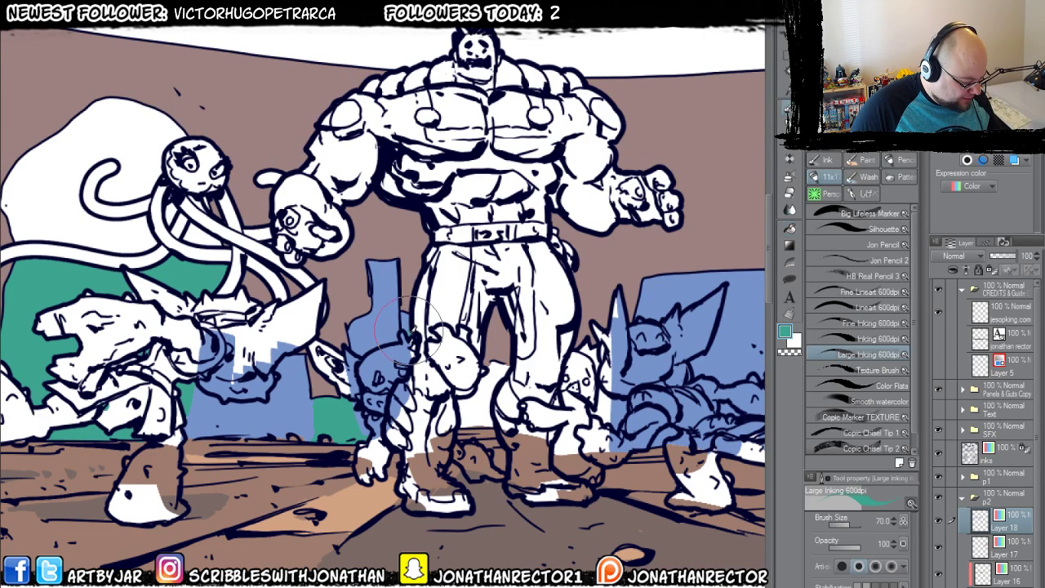
{"action": "left_click_drag", "start_coordinate": [417, 359], "coordinate": [395, 343]}
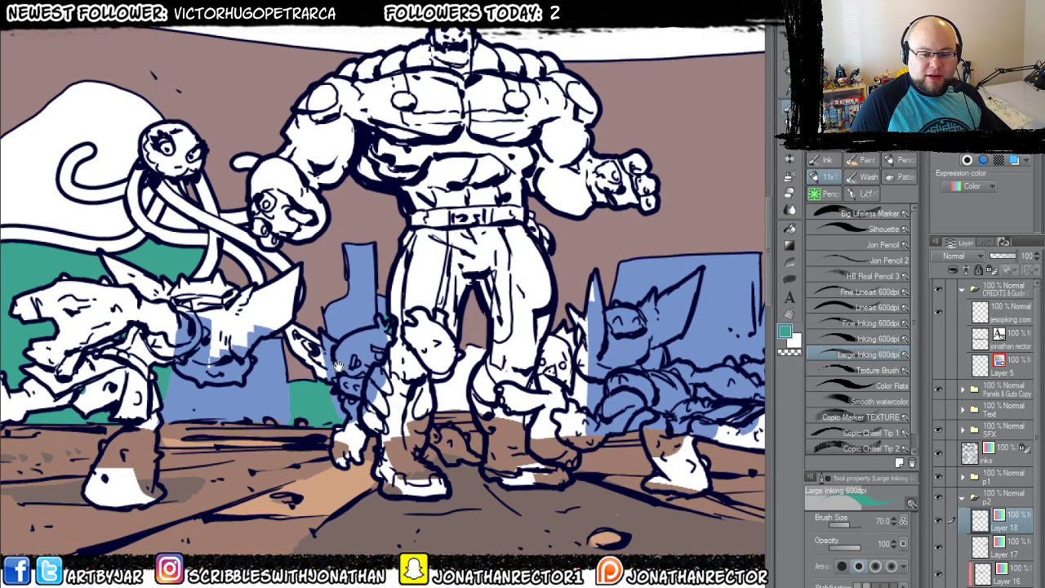
{"action": "key", "text": "h"}
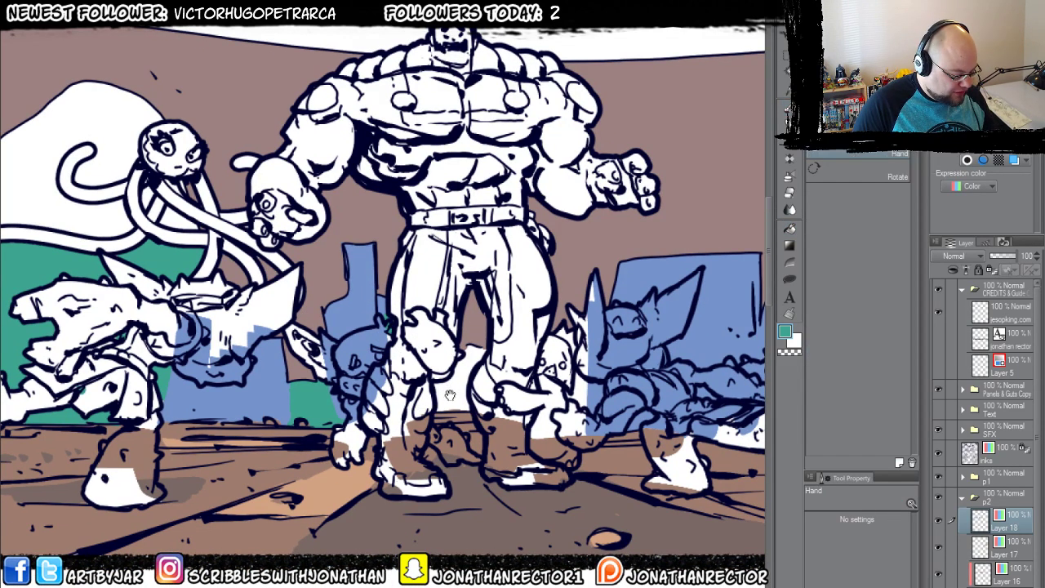
{"action": "key", "text": "g"}
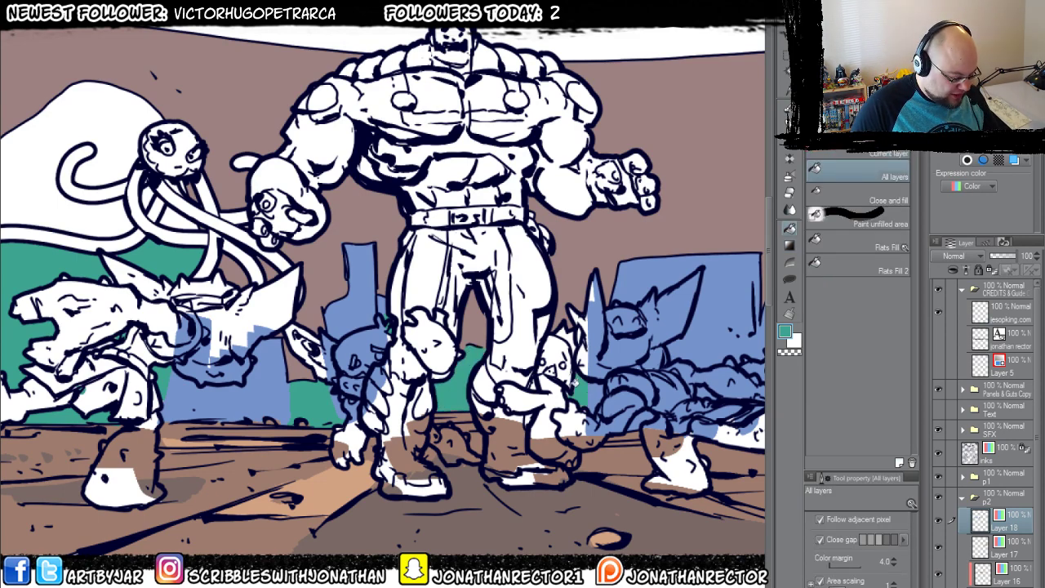
{"action": "left_click_drag", "start_coordinate": [501, 361], "coordinate": [428, 357]}
{"action": "left_click_drag", "start_coordinate": [415, 409], "coordinate": [393, 426]}
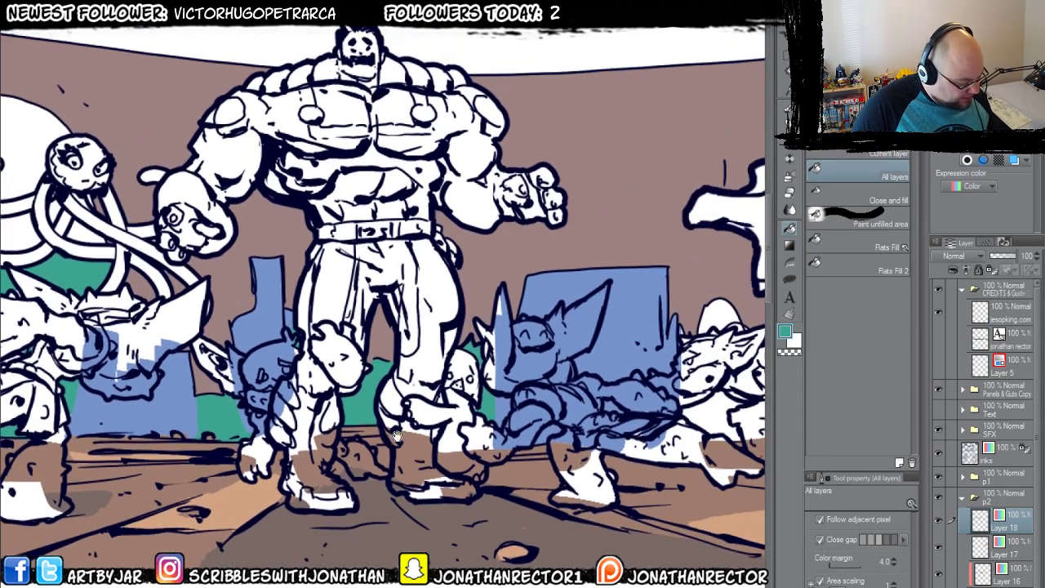
{"action": "left_click_drag", "start_coordinate": [428, 347], "coordinate": [126, 320]}
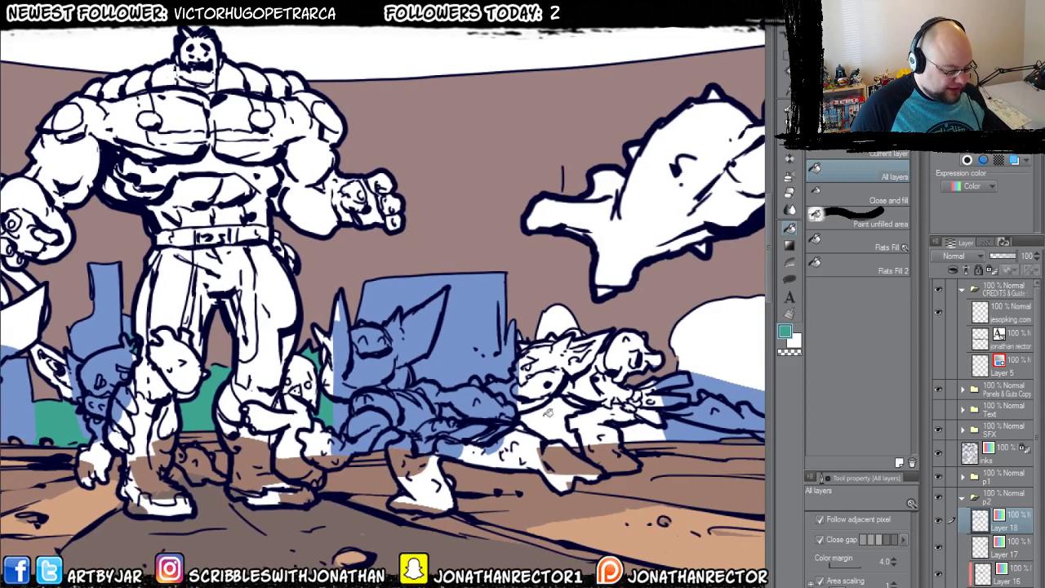
{"action": "mouse_move", "coordinate": [429, 397]}
{"action": "left_mouse_down"}
{"action": "mouse_move", "coordinate": [415, 392]}
{"action": "mouse_move", "coordinate": [488, 409]}
{"action": "left_mouse_up"}
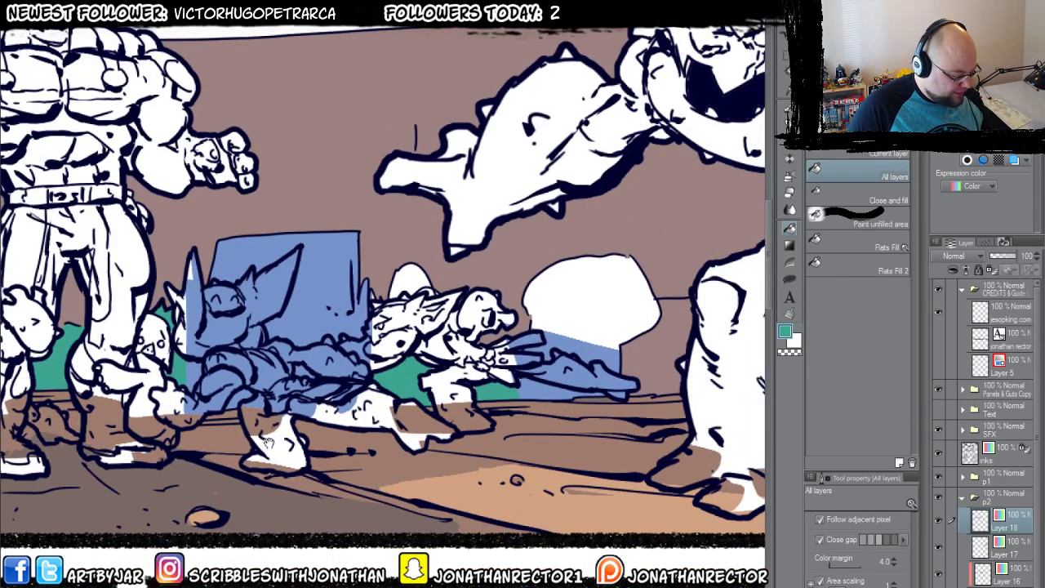
{"action": "left_click_drag", "start_coordinate": [267, 442], "coordinate": [393, 455]}
Sample the bright green from the large mushroom cap in page 29's village panel and return to the arena page.
{"action": "key", "text": "p"}
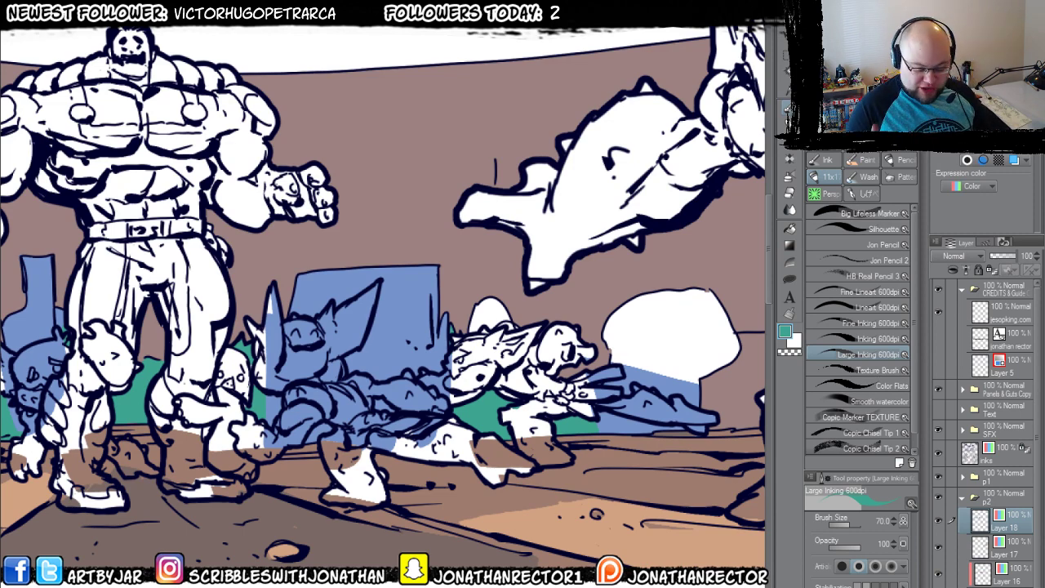
{"action": "key", "text": "ctrl+Tab"}
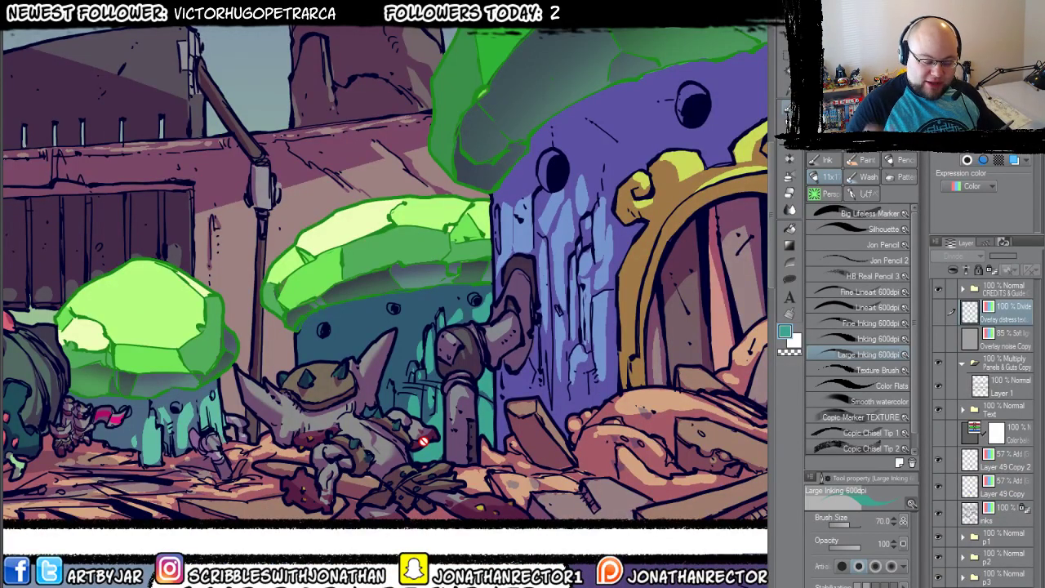
{"action": "left_click_drag", "start_coordinate": [262, 362], "coordinate": [303, 502]}
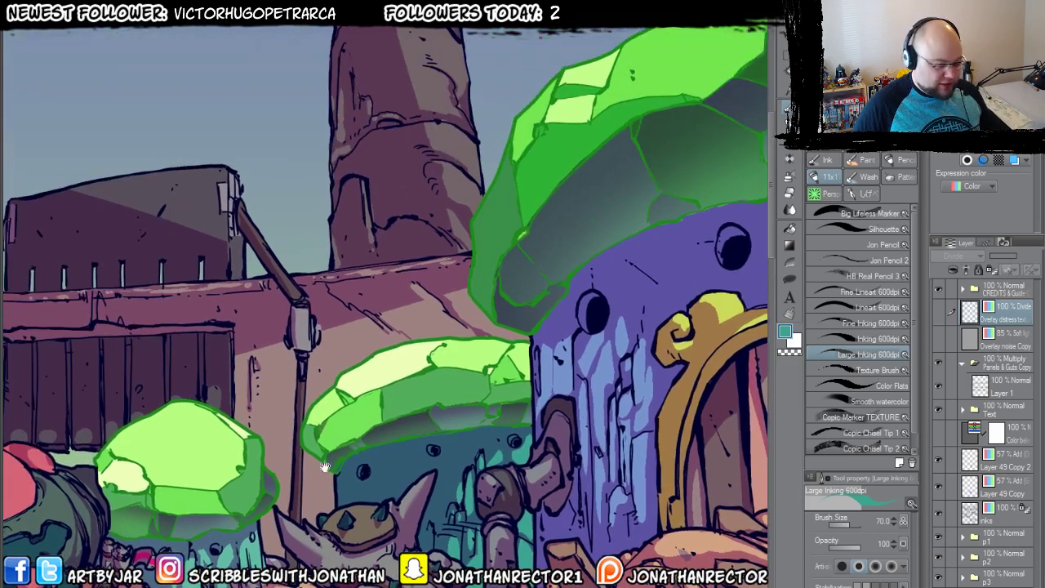
{"action": "left_click", "coordinate": [637, 66], "text": "alt"}
{"action": "key", "text": "ctrl+Tab"}
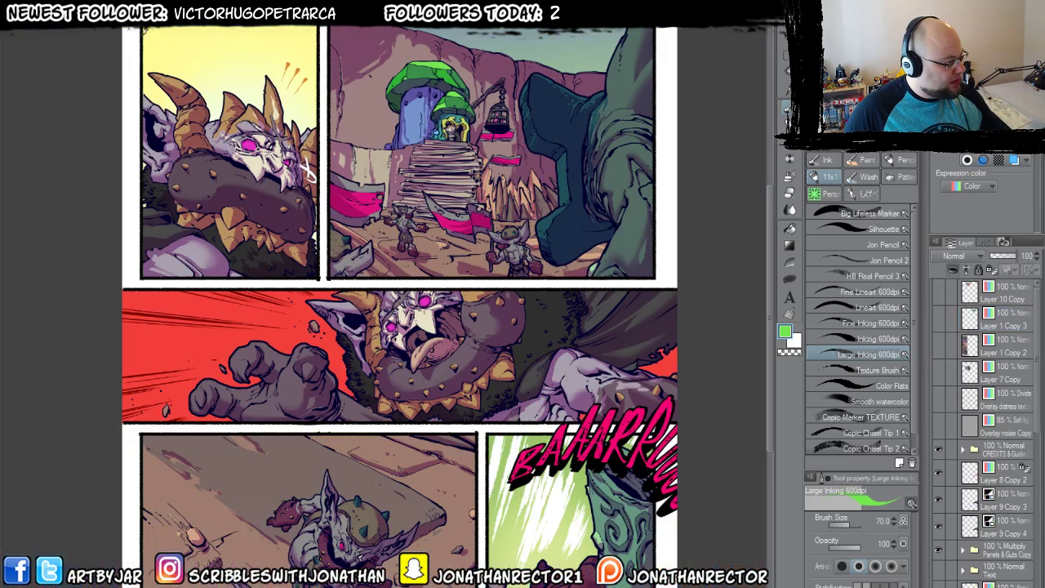
{"action": "key", "text": "ctrl+Tab"}
Fill the mushroom cap behind the fallen goblins, beneath the monster's outstretched arm, with the sampled green.
{"action": "left_click_drag", "start_coordinate": [473, 349], "coordinate": [281, 325]}
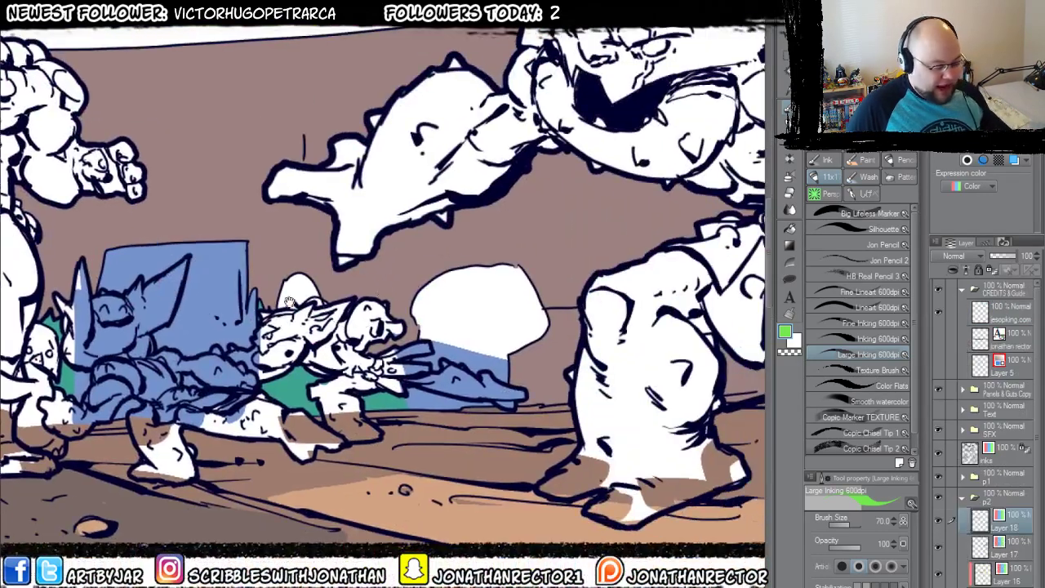
{"action": "key", "text": "g"}
{"action": "key", "text": "g"}
{"action": "left_click", "coordinate": [441, 319]}
{"action": "left_click_drag", "start_coordinate": [275, 406], "coordinate": [489, 427]}
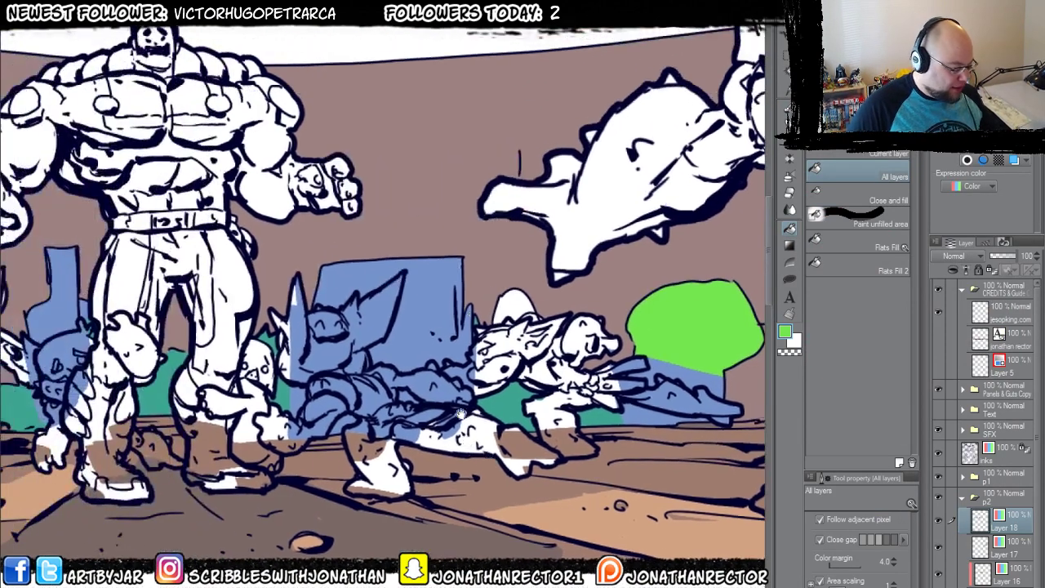
Fill the small mushroom cap behind the fallen goblins and the cap behind the tentacled creature with the bright green.
{"action": "left_click", "coordinate": [510, 306]}
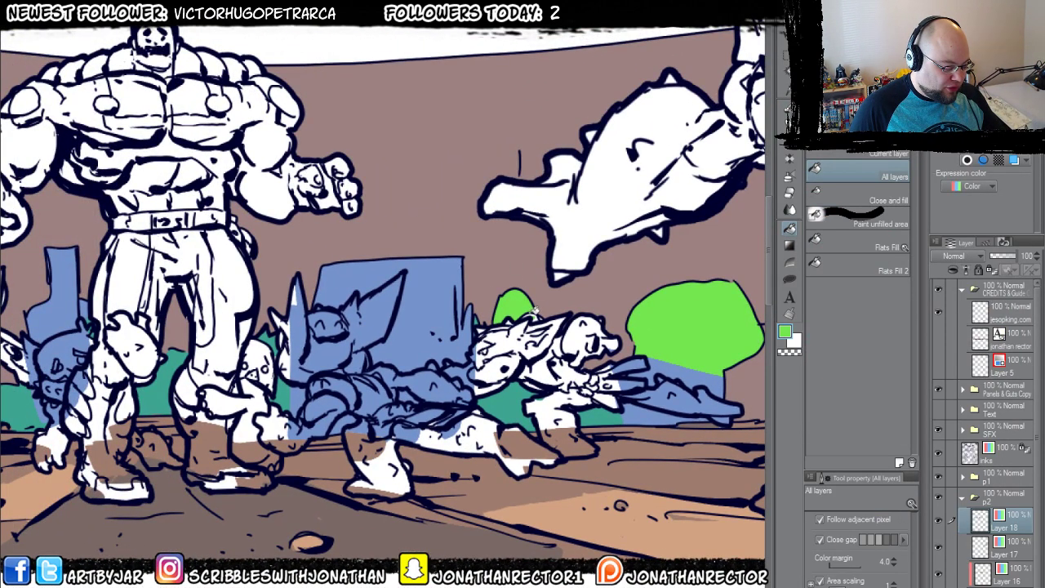
{"action": "key", "text": "p"}
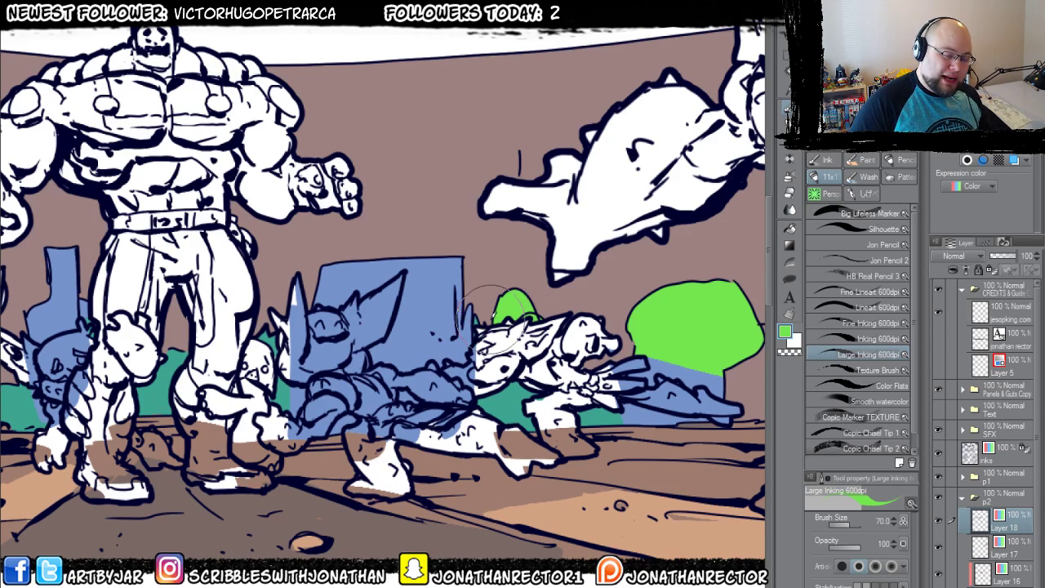
{"action": "left_click_drag", "start_coordinate": [226, 451], "coordinate": [626, 554]}
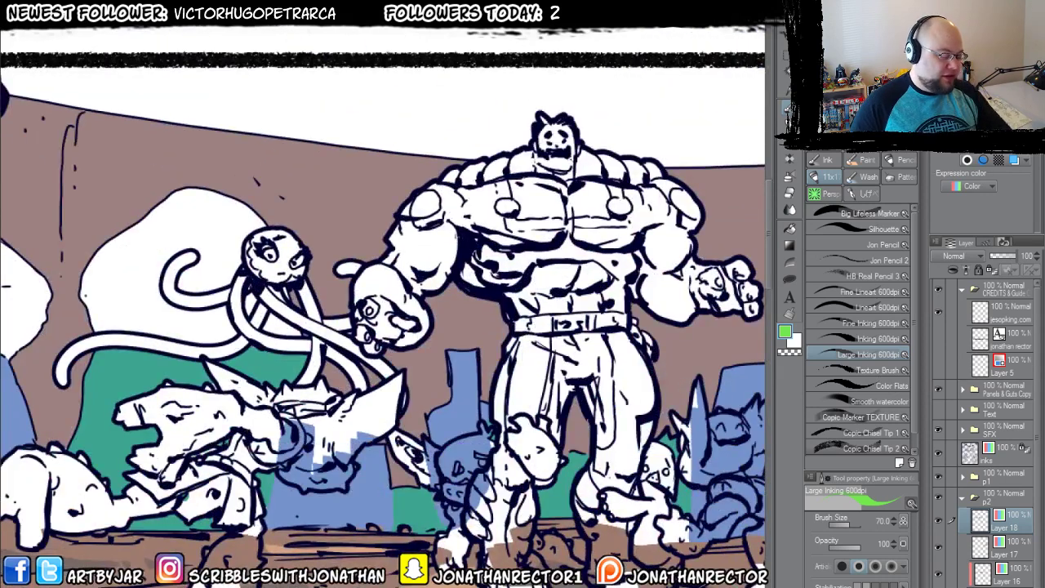
{"action": "left_click_drag", "start_coordinate": [167, 262], "coordinate": [299, 271]}
{"action": "key", "text": "g"}
{"action": "left_click", "coordinate": [270, 276]}
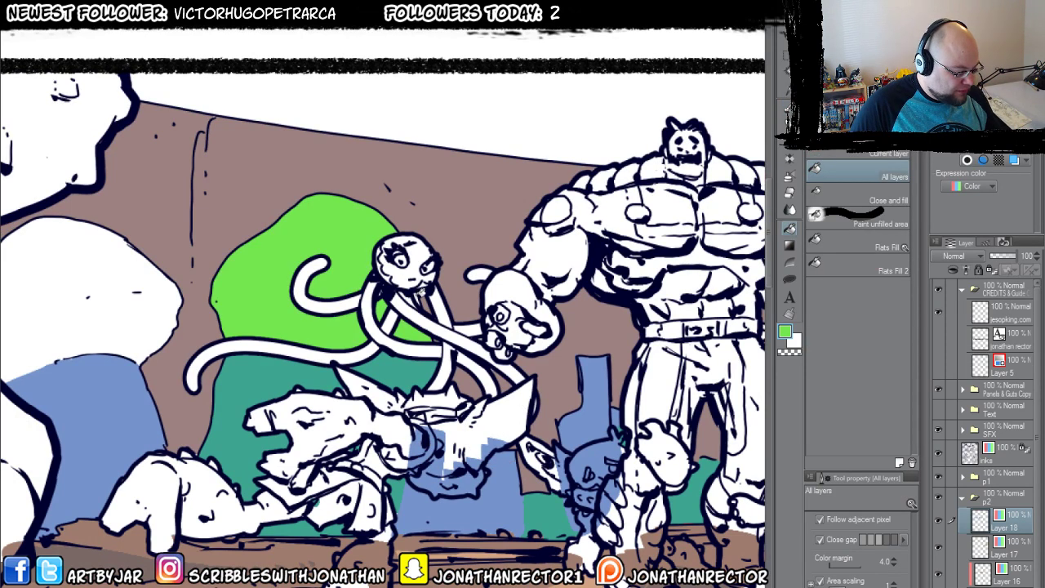
{"action": "key", "text": "p"}
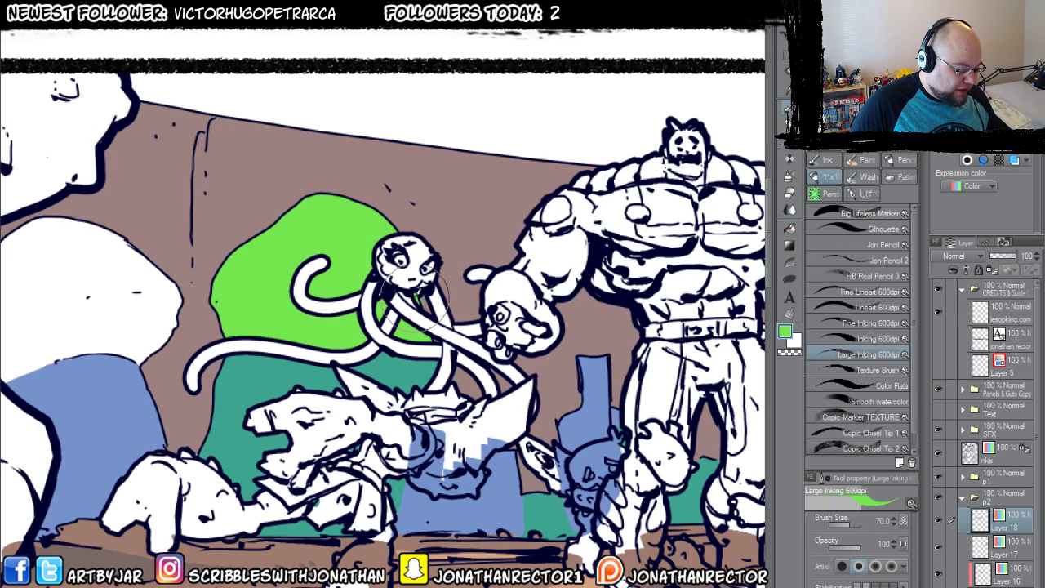
{"action": "key", "text": "e"}
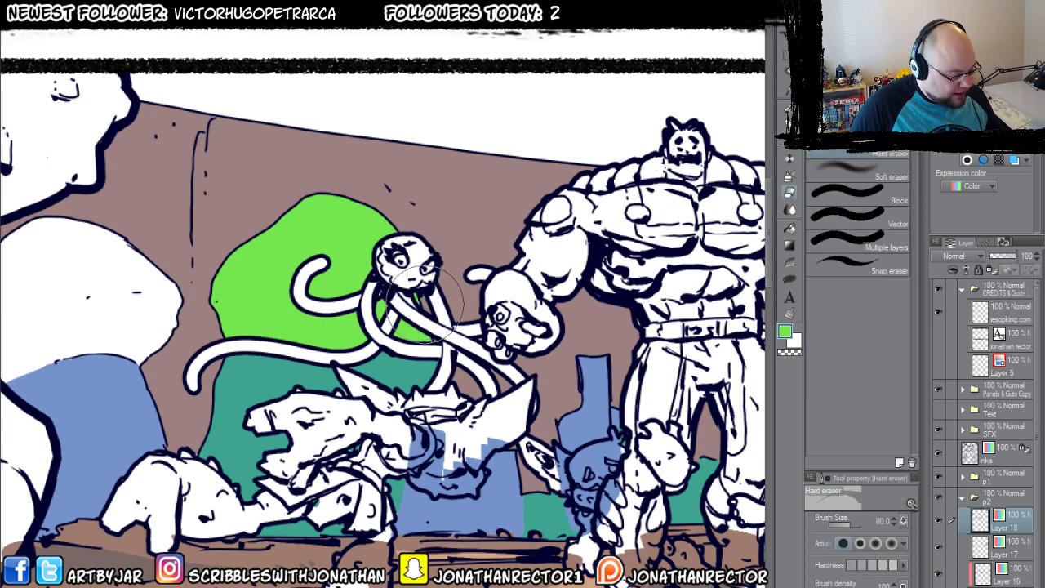
Fill the leftmost mushroom cap in the arena panel, above the blue trunk, with the same bright green.
{"action": "left_click_drag", "start_coordinate": [208, 427], "coordinate": [443, 404]}
{"action": "key", "text": "g"}
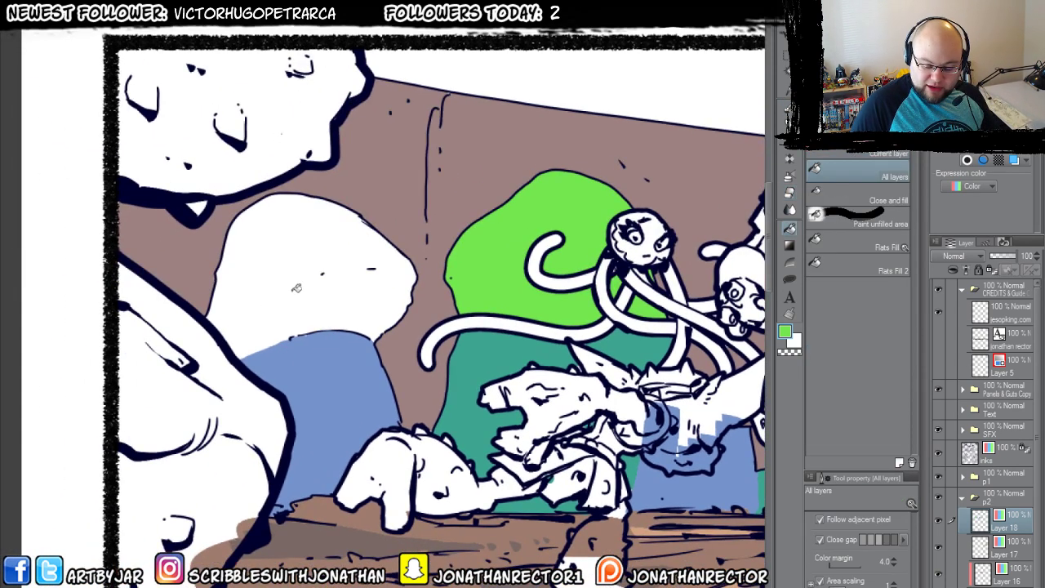
{"action": "left_click", "coordinate": [262, 271]}
{"action": "key", "text": "b"}
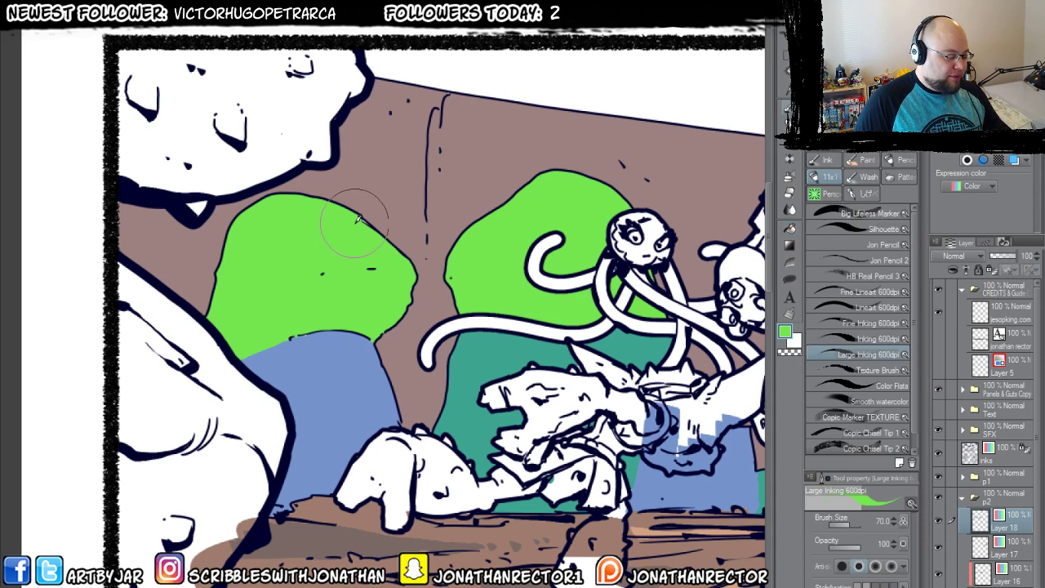
{"action": "key", "text": "e"}
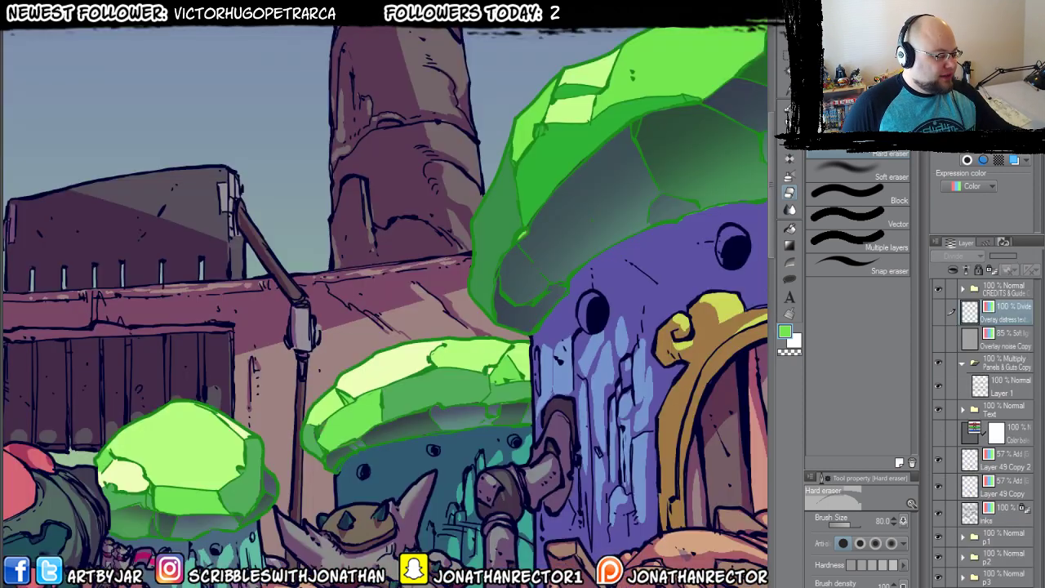
Sample the pale green highlight from the large mushroom cap on the finished village page and return to the arena page.
{"action": "left_click", "coordinate": [592, 77], "text": "alt"}
{"action": "key", "text": "ctrl+Tab"}
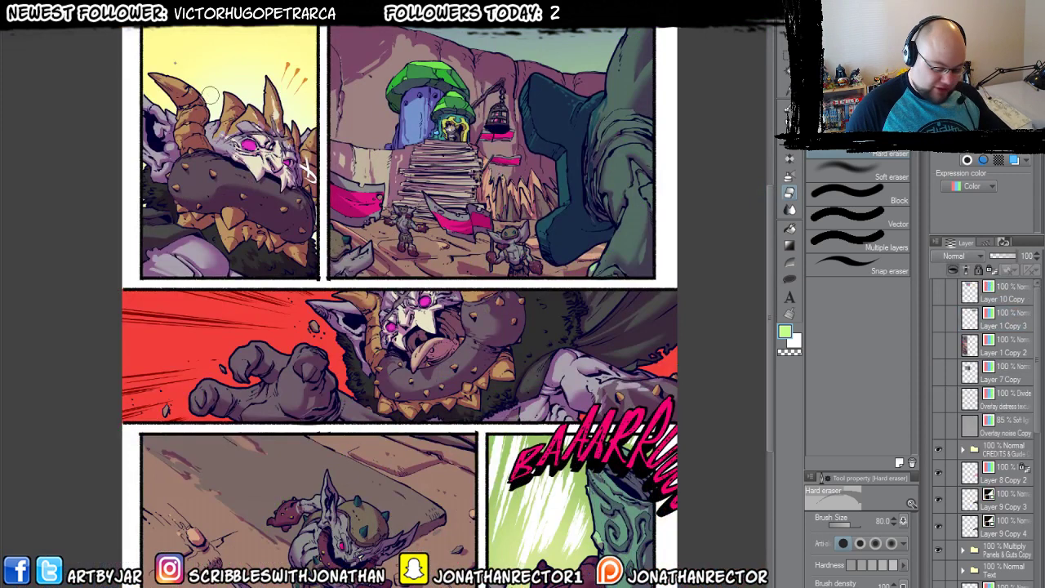
{"action": "key", "text": "ctrl+Tab"}
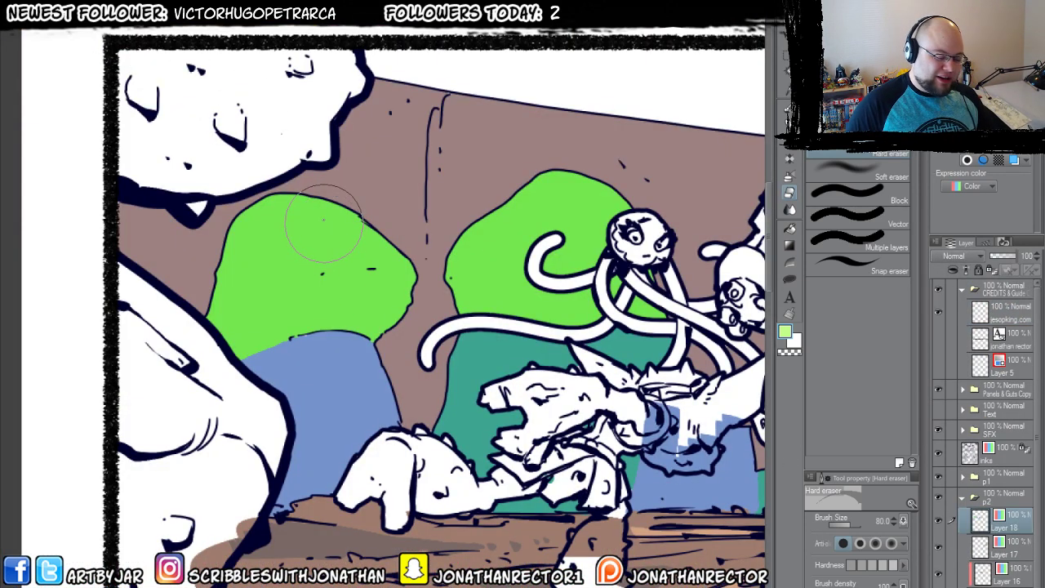
Paint pale green highlights on the leftmost cap and the cap behind the tentacled creature with the Large Inking brush at size 30.
{"action": "key", "text": "p"}
{"action": "key", "text": "bracketleft"}
{"action": "key", "text": "bracketleft"}
{"action": "key", "text": "bracketleft"}
{"action": "key", "text": "bracketleft"}
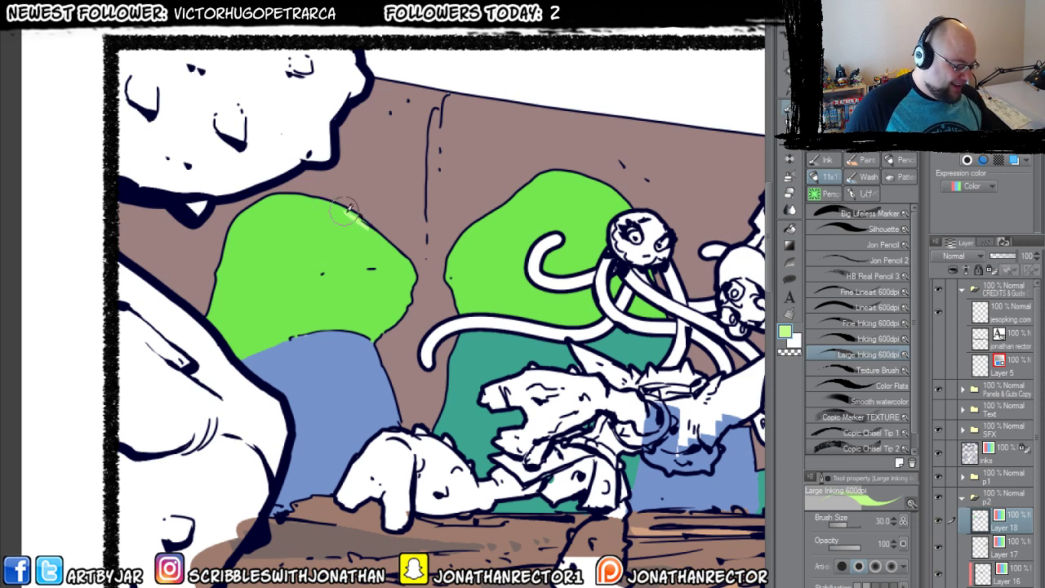
{"action": "mouse_move", "coordinate": [371, 228]}
{"action": "left_mouse_down"}
{"action": "mouse_move", "coordinate": [326, 220]}
{"action": "mouse_move", "coordinate": [307, 202]}
{"action": "mouse_move", "coordinate": [370, 233]}
{"action": "left_mouse_up"}
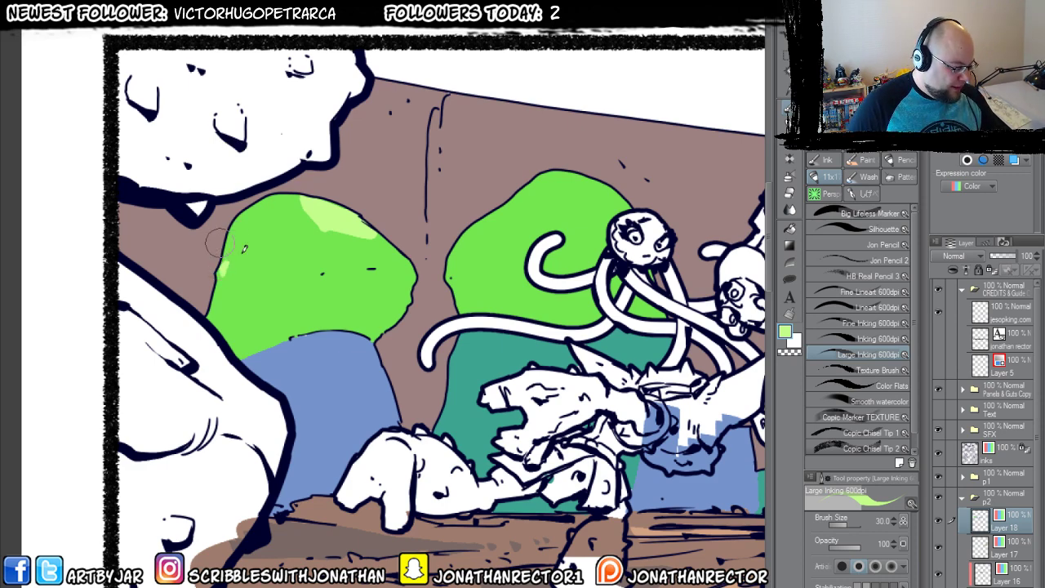
{"action": "left_click_drag", "start_coordinate": [449, 274], "coordinate": [310, 304]}
{"action": "mouse_move", "coordinate": [419, 189]}
{"action": "left_mouse_down"}
{"action": "mouse_move", "coordinate": [470, 219]}
{"action": "mouse_move", "coordinate": [444, 229]}
{"action": "mouse_move", "coordinate": [405, 202]}
{"action": "mouse_move", "coordinate": [459, 214]}
{"action": "mouse_move", "coordinate": [404, 202]}
{"action": "left_mouse_up"}
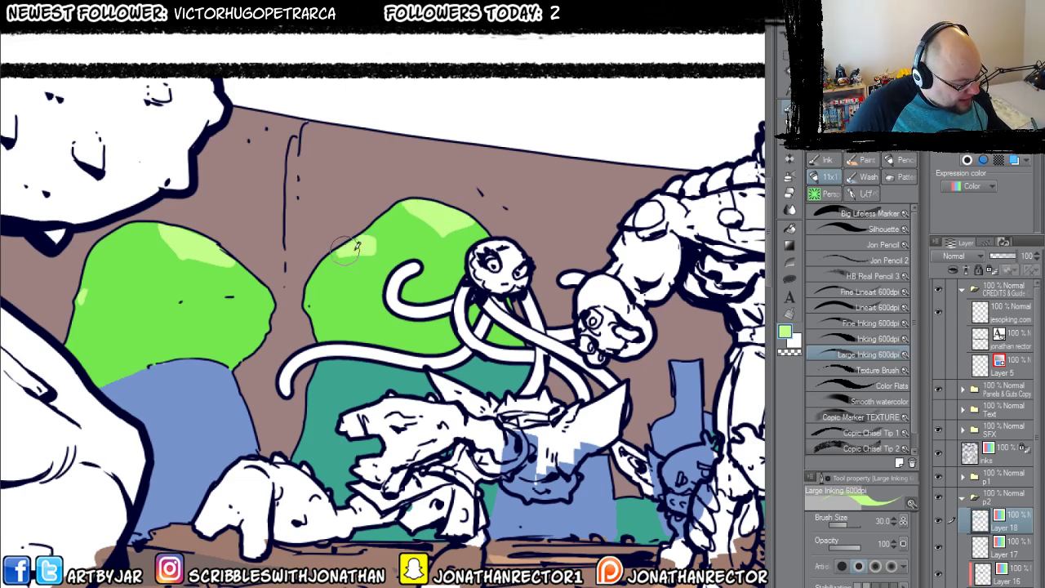
Add pale green highlights to the small cap behind the goblins and the cap beneath the monster's outstretched arm.
{"action": "scroll", "coordinate": [357, 239], "scroll_direction": "right", "scroll_amount": 10}
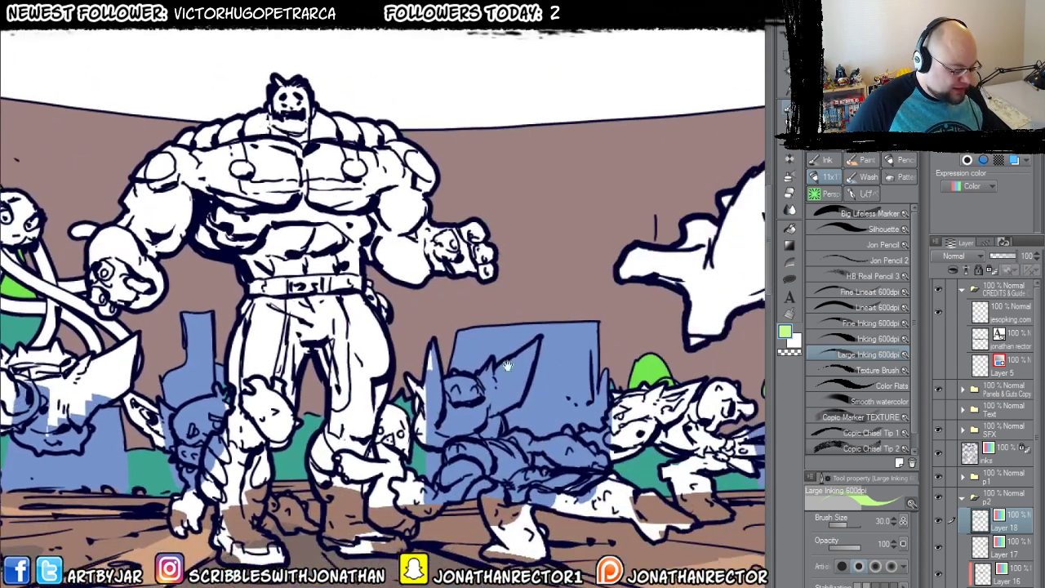
{"action": "scroll", "coordinate": [521, 347], "scroll_direction": "right", "scroll_amount": 10}
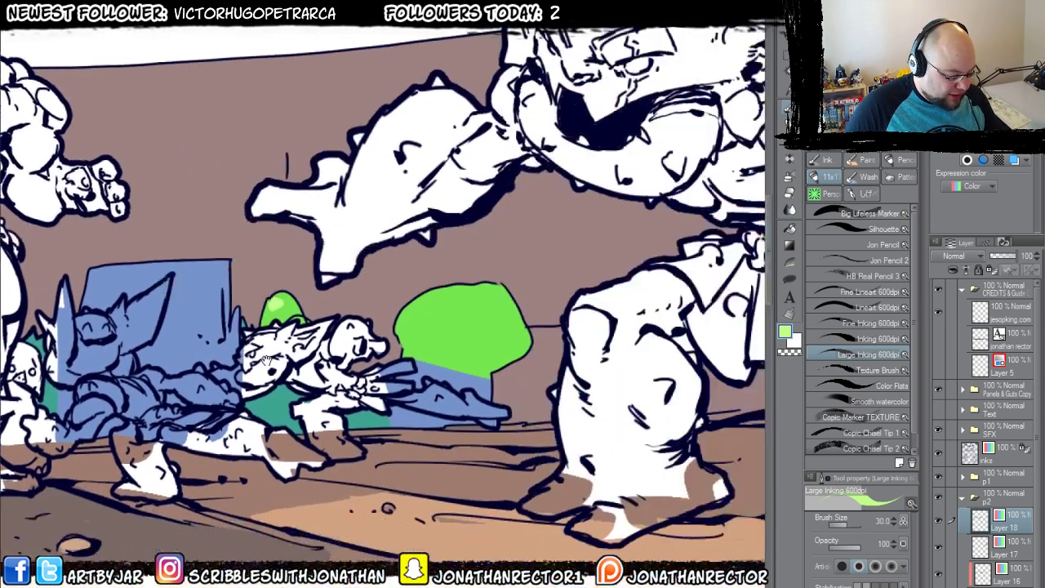
{"action": "mouse_move", "coordinate": [388, 282]}
{"action": "left_mouse_down"}
{"action": "mouse_move", "coordinate": [405, 294]}
{"action": "mouse_move", "coordinate": [380, 298]}
{"action": "mouse_move", "coordinate": [371, 282]}
{"action": "mouse_move", "coordinate": [392, 278]}
{"action": "left_mouse_up"}
{"action": "mouse_move", "coordinate": [308, 288]}
{"action": "left_mouse_down"}
{"action": "mouse_move", "coordinate": [302, 303]}
{"action": "mouse_move", "coordinate": [314, 296]}
{"action": "left_mouse_up"}
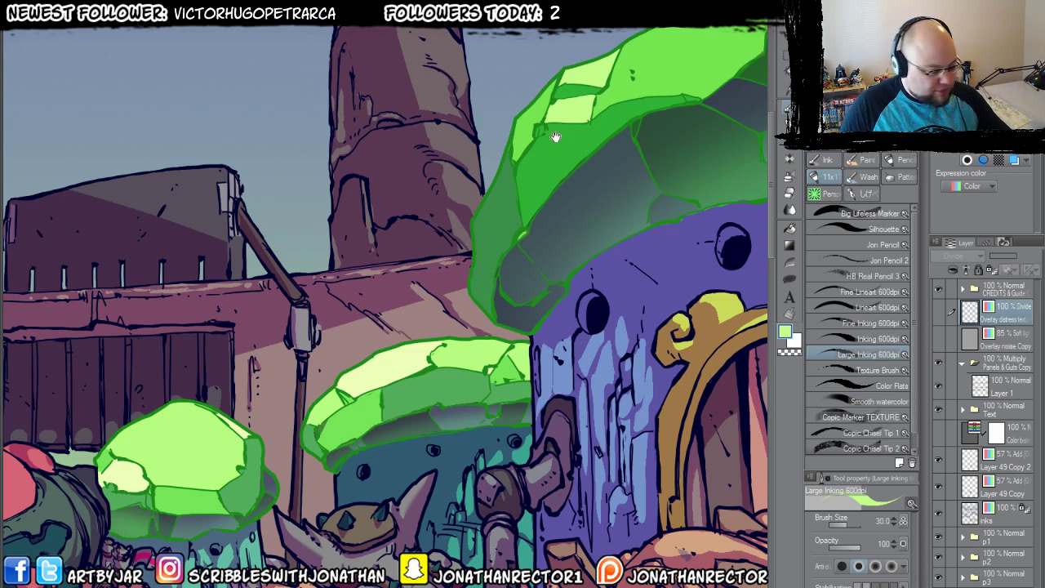
Sample the deeper green from the village page's large cap and shade the right side of the cap beneath the monster's arm.
{"action": "left_click_drag", "start_coordinate": [557, 136], "coordinate": [483, 201]}
{"action": "key", "text": "ctrl+Tab"}
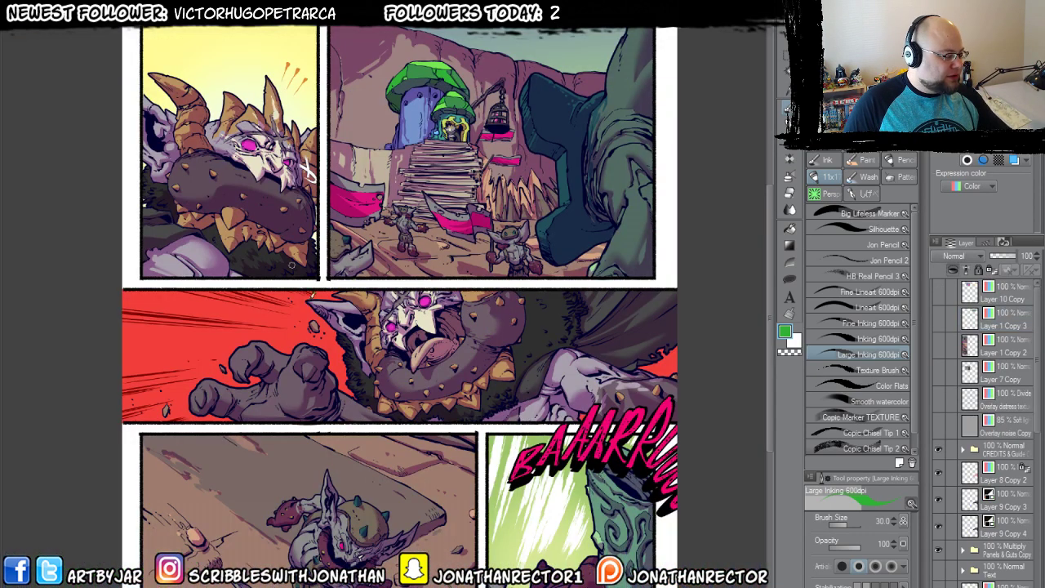
{"action": "left_click_drag", "start_coordinate": [325, 369], "coordinate": [346, 381]}
{"action": "key", "text": "ctrl+Tab"}
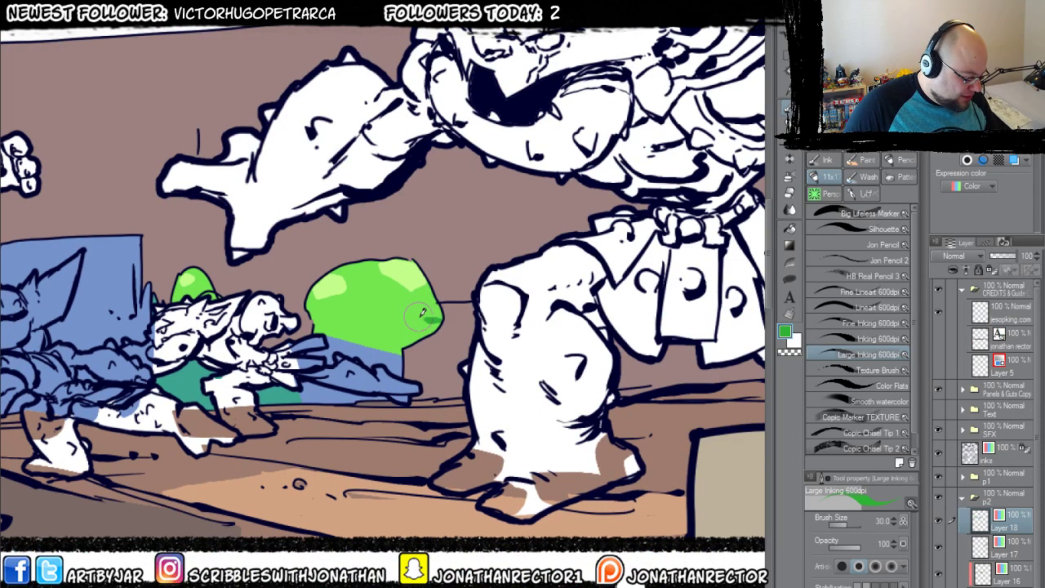
{"action": "mouse_move", "coordinate": [414, 299]}
{"action": "left_mouse_down"}
{"action": "mouse_move", "coordinate": [413, 290]}
{"action": "mouse_move", "coordinate": [399, 296]}
{"action": "mouse_move", "coordinate": [404, 326]}
{"action": "mouse_move", "coordinate": [437, 325]}
{"action": "mouse_move", "coordinate": [406, 315]}
{"action": "mouse_move", "coordinate": [420, 327]}
{"action": "mouse_move", "coordinate": [401, 301]}
{"action": "mouse_move", "coordinate": [437, 325]}
{"action": "mouse_move", "coordinate": [418, 339]}
{"action": "mouse_move", "coordinate": [408, 324]}
{"action": "mouse_move", "coordinate": [413, 343]}
{"action": "mouse_move", "coordinate": [425, 339]}
{"action": "mouse_move", "coordinate": [400, 306]}
{"action": "mouse_move", "coordinate": [422, 311]}
{"action": "mouse_move", "coordinate": [429, 327]}
{"action": "left_mouse_up"}
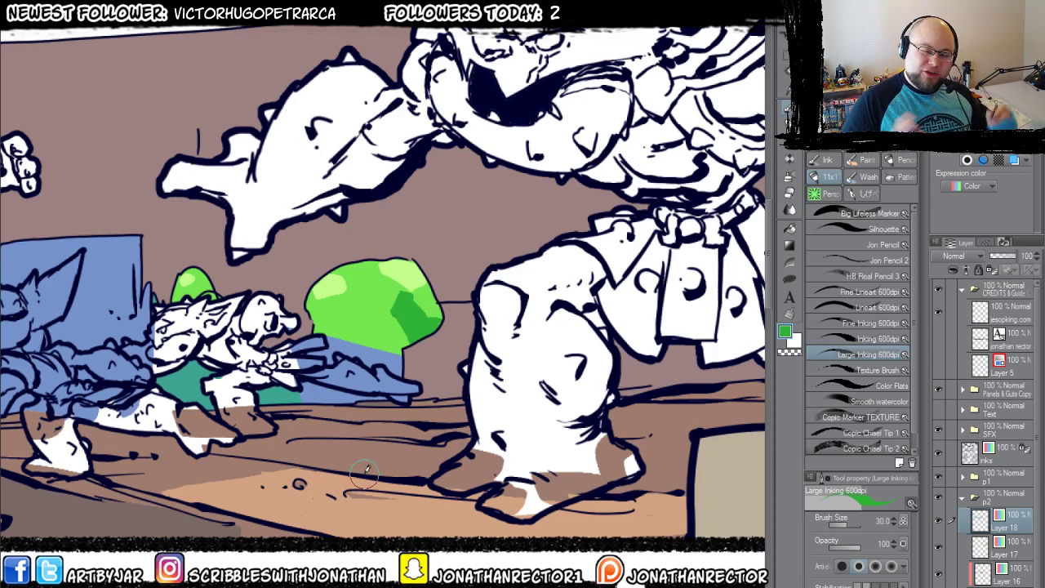
Paint deeper green facets on the cap behind the tentacled creature, including the gaps between its tentacles.
{"action": "left_click_drag", "start_coordinate": [117, 352], "coordinate": [481, 472]}
{"action": "left_click_drag", "start_coordinate": [194, 353], "coordinate": [507, 414]}
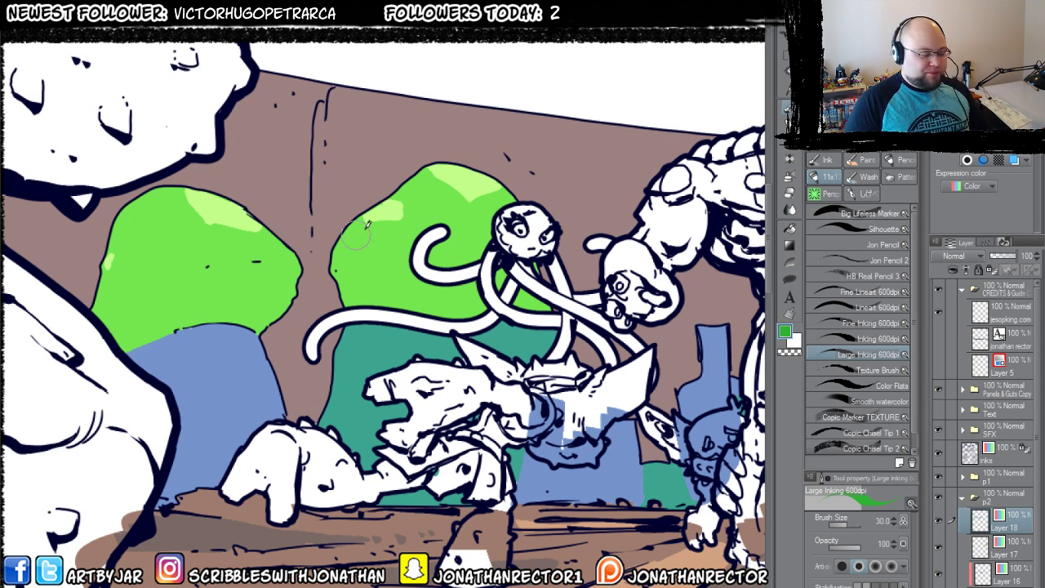
{"action": "left_click_drag", "start_coordinate": [402, 217], "coordinate": [367, 219]}
{"action": "mouse_move", "coordinate": [350, 243]}
{"action": "left_mouse_down"}
{"action": "mouse_move", "coordinate": [385, 259]}
{"action": "mouse_move", "coordinate": [405, 247]}
{"action": "mouse_move", "coordinate": [401, 220]}
{"action": "mouse_move", "coordinate": [413, 255]}
{"action": "mouse_move", "coordinate": [399, 249]}
{"action": "mouse_move", "coordinate": [397, 223]}
{"action": "mouse_move", "coordinate": [388, 249]}
{"action": "mouse_move", "coordinate": [377, 222]}
{"action": "mouse_move", "coordinate": [370, 251]}
{"action": "mouse_move", "coordinate": [363, 242]}
{"action": "mouse_move", "coordinate": [377, 255]}
{"action": "mouse_move", "coordinate": [365, 236]}
{"action": "mouse_move", "coordinate": [357, 249]}
{"action": "mouse_move", "coordinate": [341, 218]}
{"action": "left_mouse_up"}
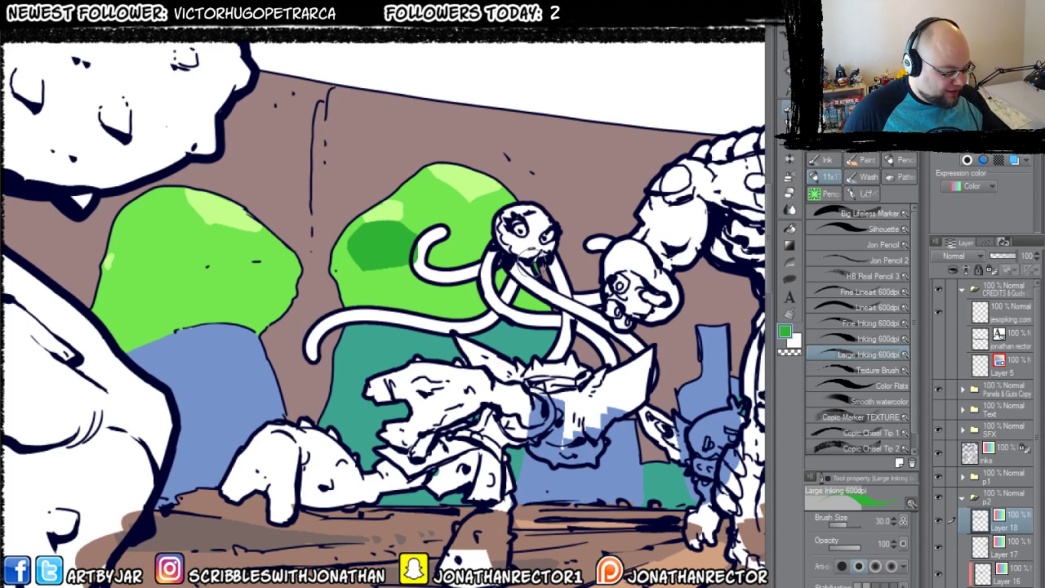
{"action": "mouse_move", "coordinate": [506, 253]}
{"action": "left_mouse_down"}
{"action": "mouse_move", "coordinate": [481, 240]}
{"action": "mouse_move", "coordinate": [472, 264]}
{"action": "mouse_move", "coordinate": [539, 301]}
{"action": "mouse_move", "coordinate": [480, 264]}
{"action": "mouse_move", "coordinate": [482, 253]}
{"action": "mouse_move", "coordinate": [506, 269]}
{"action": "left_mouse_up"}
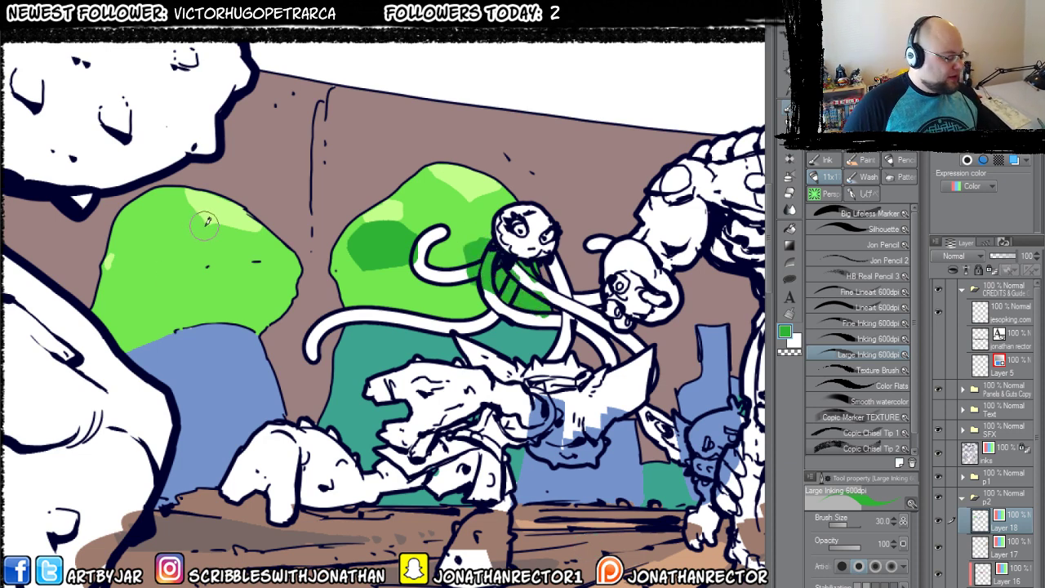
Paint deeper green facets below the highlight and along the upper-left edge of the leftmost mushroom cap.
{"action": "mouse_move", "coordinate": [206, 223]}
{"action": "left_mouse_down"}
{"action": "mouse_move", "coordinate": [290, 250]}
{"action": "mouse_move", "coordinate": [206, 251]}
{"action": "mouse_move", "coordinate": [194, 229]}
{"action": "mouse_move", "coordinate": [278, 253]}
{"action": "mouse_move", "coordinate": [200, 245]}
{"action": "mouse_move", "coordinate": [217, 225]}
{"action": "mouse_move", "coordinate": [296, 253]}
{"action": "mouse_move", "coordinate": [281, 245]}
{"action": "left_mouse_up"}
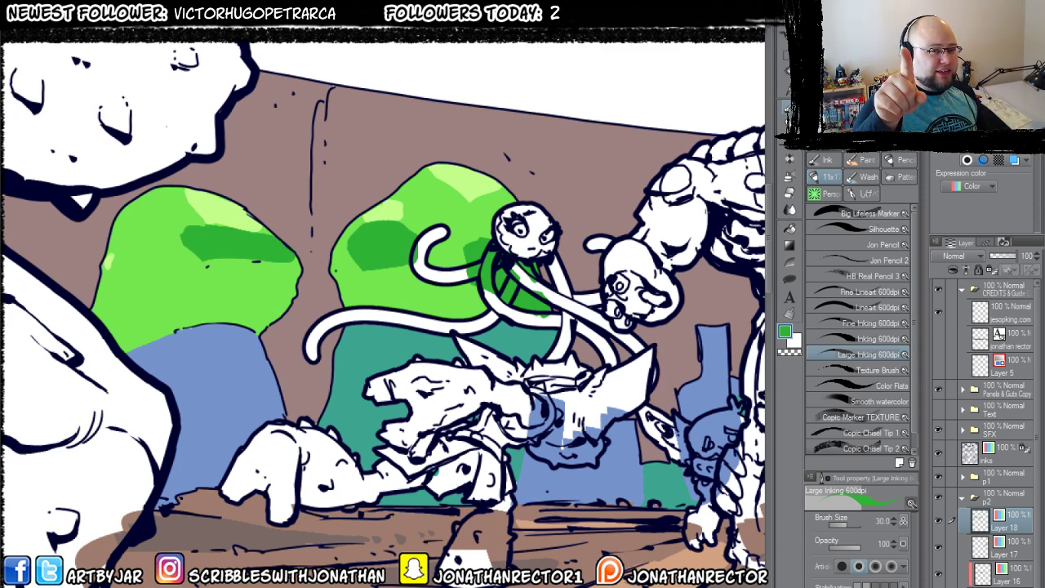
{"action": "left_click_drag", "start_coordinate": [146, 339], "coordinate": [342, 347]}
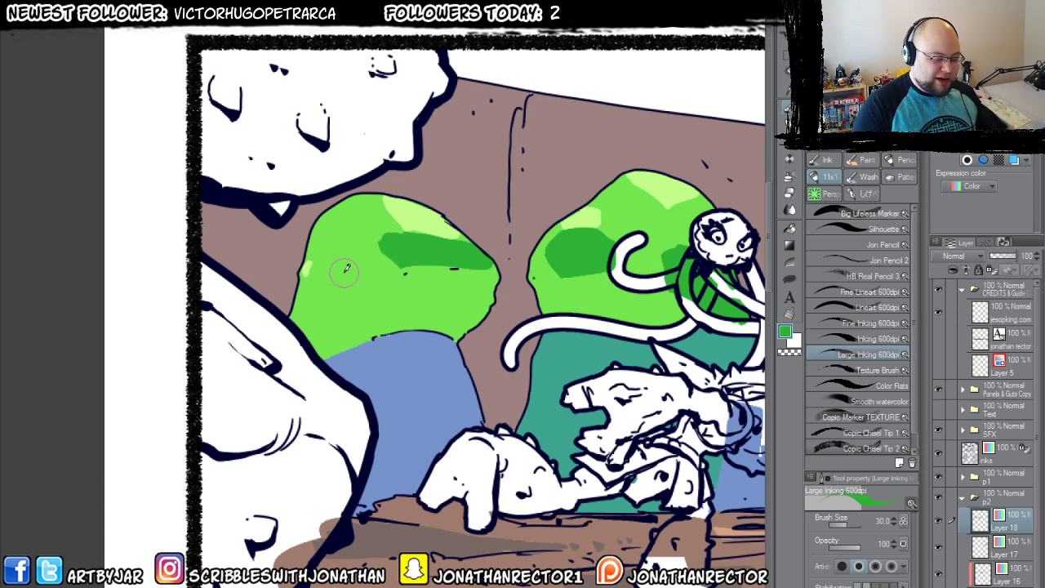
{"action": "mouse_move", "coordinate": [307, 259]}
{"action": "left_mouse_down"}
{"action": "mouse_move", "coordinate": [332, 219]}
{"action": "mouse_move", "coordinate": [318, 219]}
{"action": "mouse_move", "coordinate": [324, 237]}
{"action": "mouse_move", "coordinate": [320, 221]}
{"action": "mouse_move", "coordinate": [310, 243]}
{"action": "mouse_move", "coordinate": [320, 250]}
{"action": "mouse_move", "coordinate": [310, 253]}
{"action": "mouse_move", "coordinate": [308, 239]}
{"action": "mouse_move", "coordinate": [306, 256]}
{"action": "mouse_move", "coordinate": [312, 228]}
{"action": "mouse_move", "coordinate": [322, 247]}
{"action": "mouse_move", "coordinate": [309, 248]}
{"action": "mouse_move", "coordinate": [329, 215]}
{"action": "left_mouse_up"}
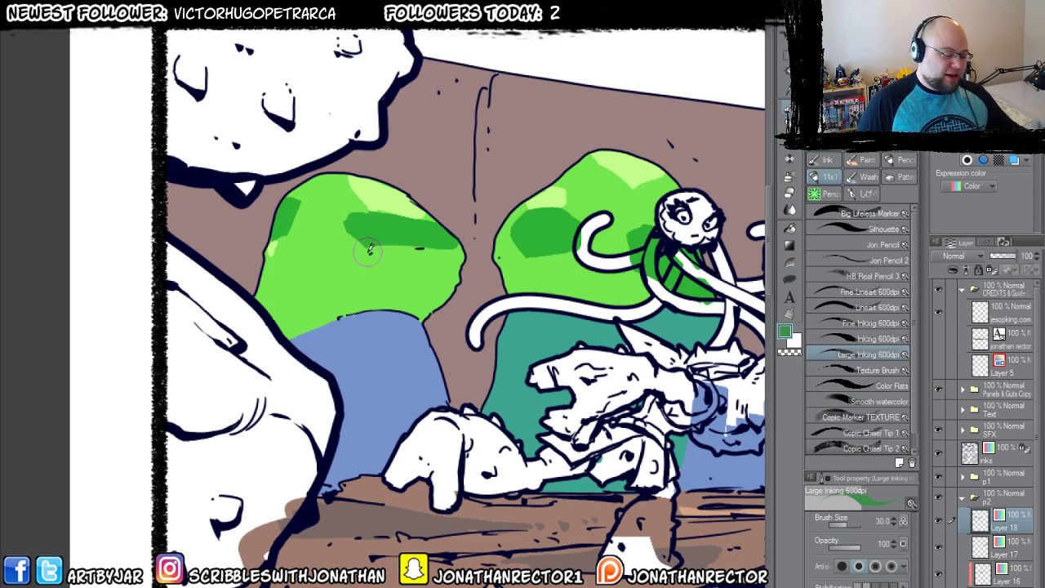
Outline a shadow area on the lower right of the leftmost cap and fill it with the dark muted green.
{"action": "mouse_move", "coordinate": [364, 253]}
{"action": "left_mouse_down"}
{"action": "mouse_move", "coordinate": [333, 264]}
{"action": "mouse_move", "coordinate": [308, 302]}
{"action": "mouse_move", "coordinate": [347, 312]}
{"action": "left_mouse_up"}
{"action": "key", "text": "g"}
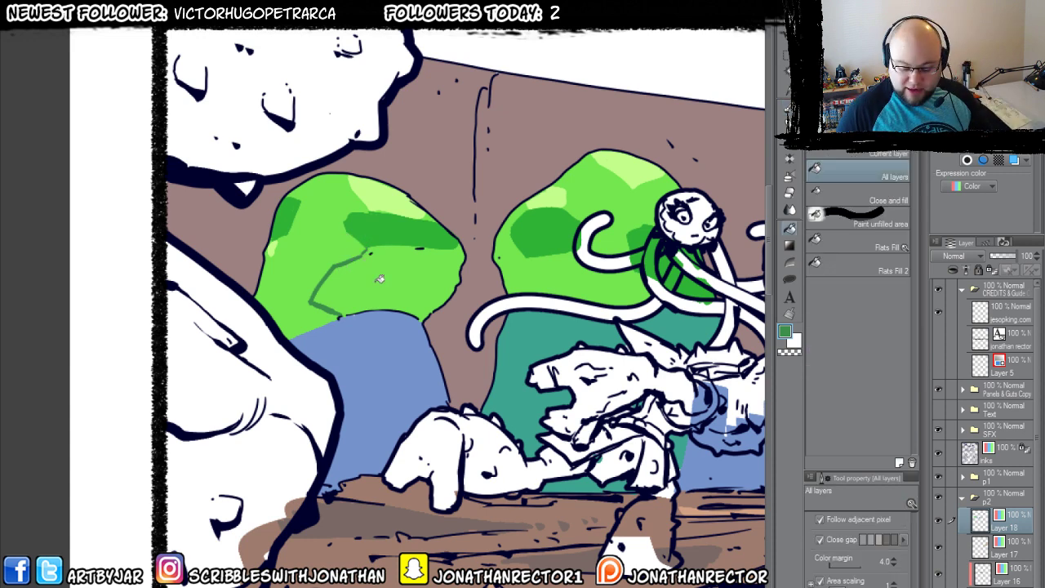
{"action": "left_click", "coordinate": [368, 274]}
Outline and fill the lower part of the cap behind the tentacled creature with the dark muted green.
{"action": "left_click_drag", "start_coordinate": [317, 345], "coordinate": [193, 352]}
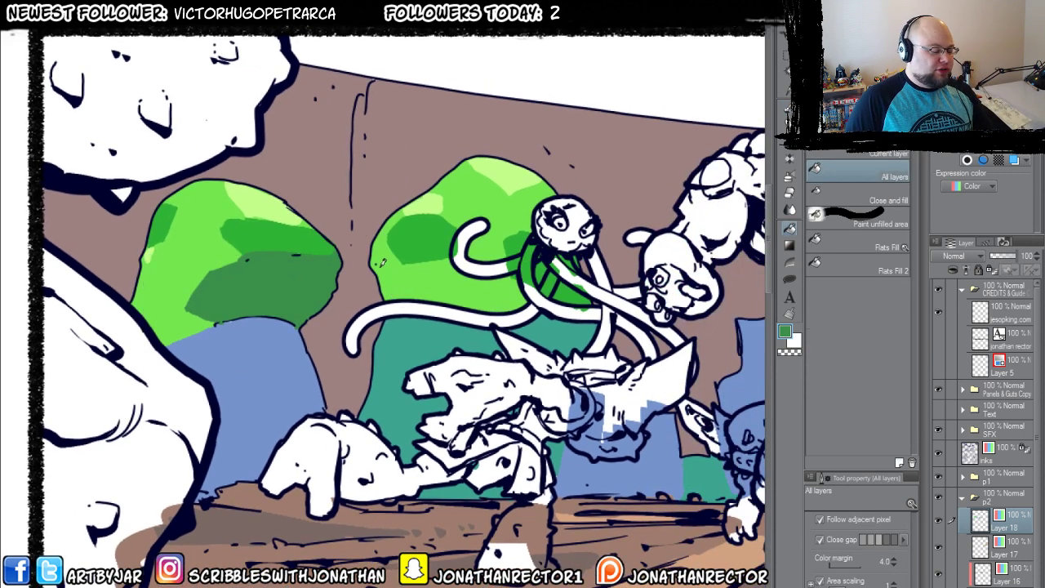
{"action": "key", "text": "b"}
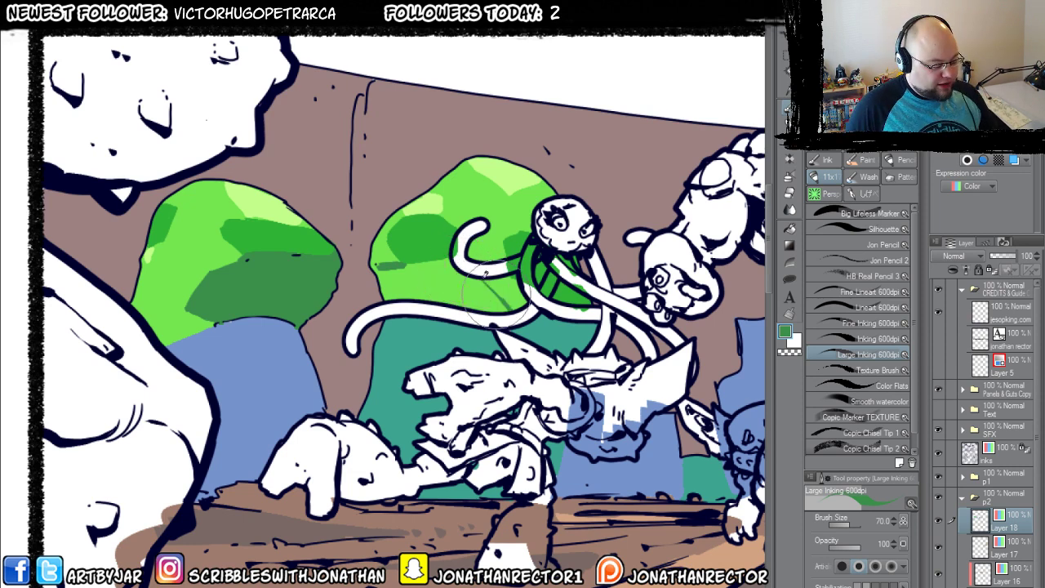
{"action": "key", "text": "g"}
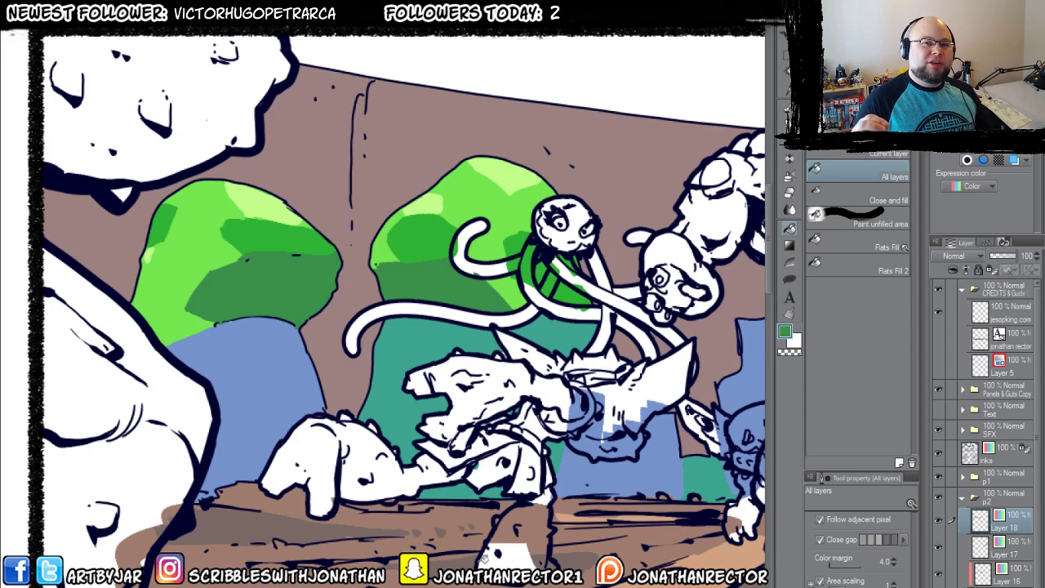
Extend the dark green shadow across the leftmost cap's lower left and touch up the shadow around the creature's tentacles.
{"action": "left_click_drag", "start_coordinate": [576, 437], "coordinate": [307, 404]}
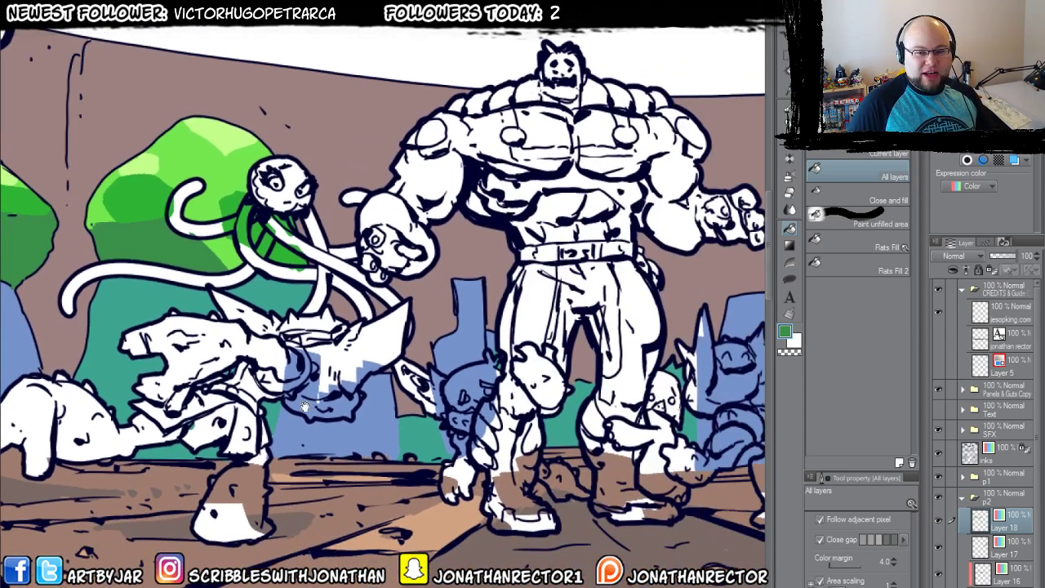
{"action": "left_click_drag", "start_coordinate": [254, 363], "coordinate": [732, 372]}
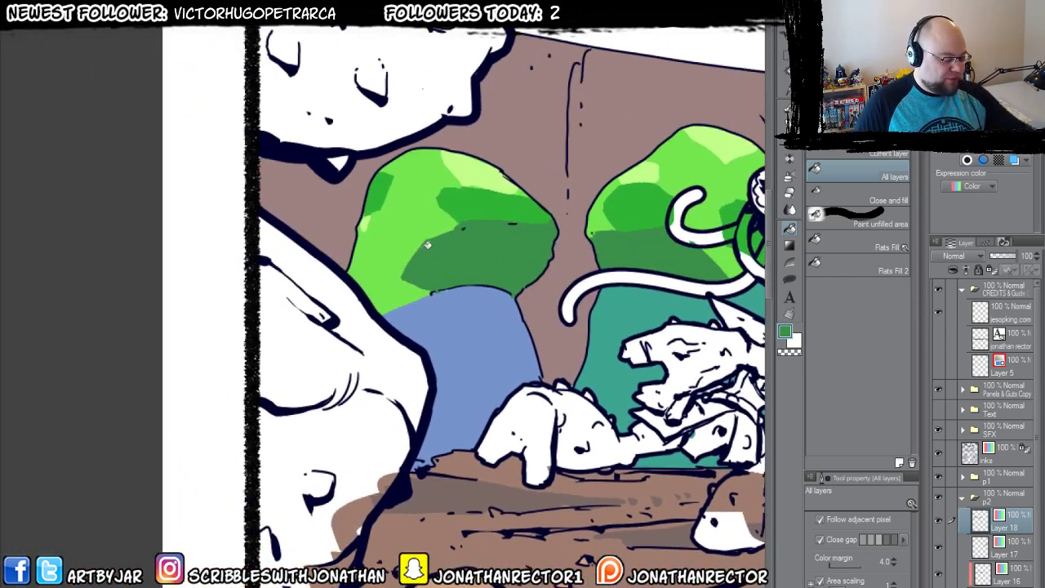
{"action": "key", "text": "b"}
{"action": "mouse_move", "coordinate": [379, 265]}
{"action": "left_mouse_down"}
{"action": "mouse_move", "coordinate": [352, 282]}
{"action": "mouse_move", "coordinate": [425, 286]}
{"action": "mouse_move", "coordinate": [384, 298]}
{"action": "mouse_move", "coordinate": [364, 323]}
{"action": "mouse_move", "coordinate": [384, 290]}
{"action": "mouse_move", "coordinate": [367, 280]}
{"action": "left_mouse_up"}
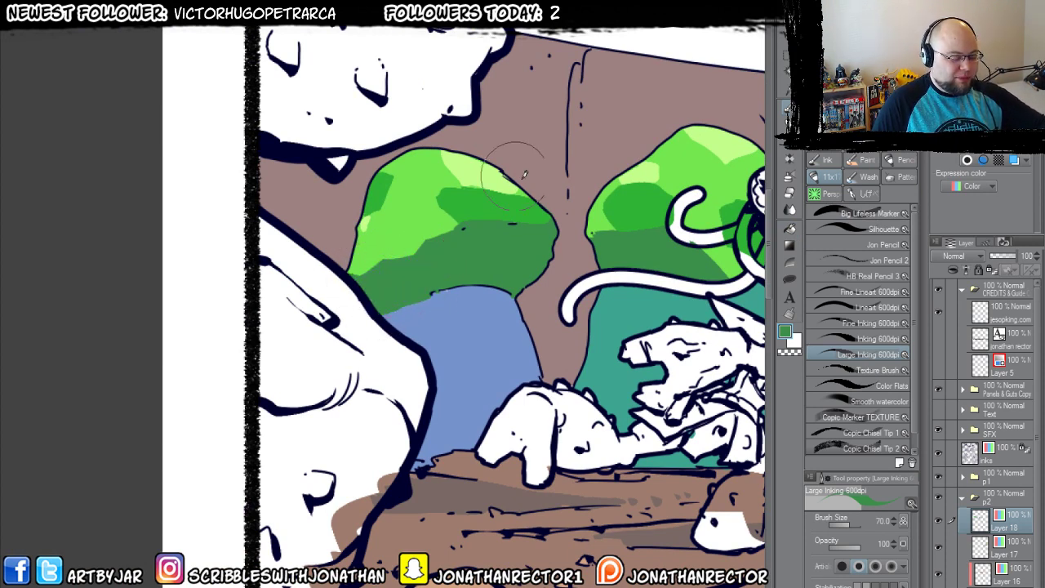
{"action": "left_click_drag", "start_coordinate": [649, 281], "coordinate": [339, 347]}
{"action": "mouse_move", "coordinate": [384, 298]}
{"action": "left_mouse_down"}
{"action": "mouse_move", "coordinate": [429, 326]}
{"action": "mouse_move", "coordinate": [437, 351]}
{"action": "mouse_move", "coordinate": [412, 323]}
{"action": "left_mouse_up"}
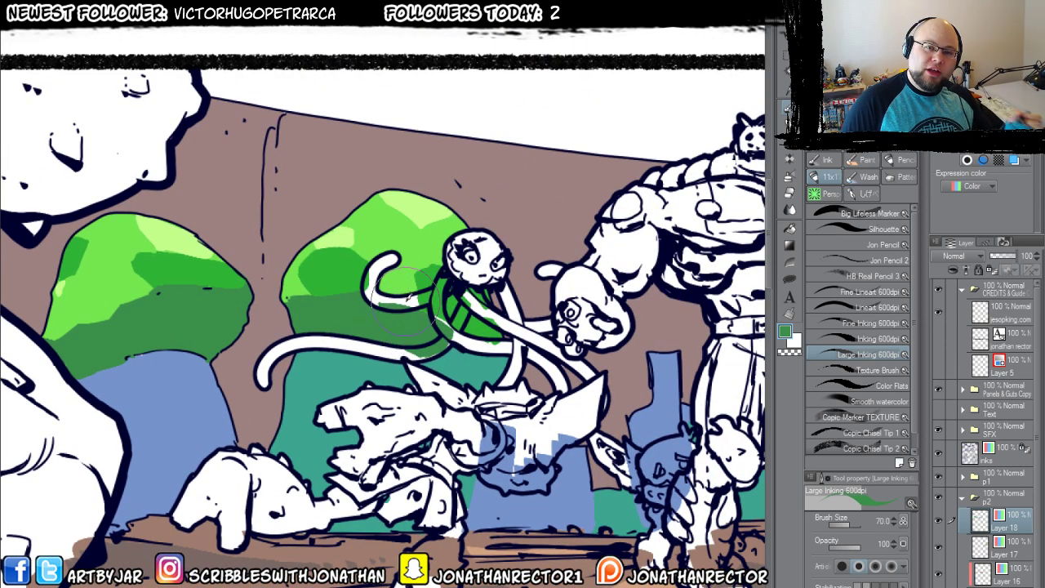
Outline a shadow across the lower part of the mushroom cap nearest the large troll and fill it with the dark muted green.
{"action": "left_click_drag", "start_coordinate": [759, 473], "coordinate": [459, 395]}
{"action": "left_click_drag", "start_coordinate": [529, 405], "coordinate": [190, 353]}
{"action": "left_click_drag", "start_coordinate": [466, 382], "coordinate": [305, 377]}
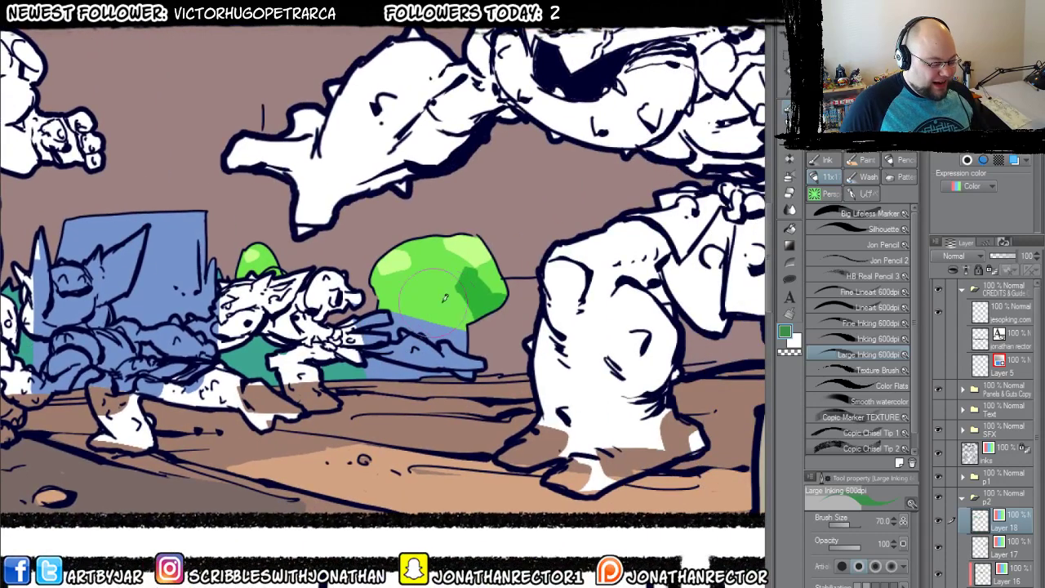
{"action": "mouse_move", "coordinate": [468, 294]}
{"action": "left_mouse_down"}
{"action": "mouse_move", "coordinate": [475, 318]}
{"action": "mouse_move", "coordinate": [454, 289]}
{"action": "mouse_move", "coordinate": [368, 270]}
{"action": "mouse_move", "coordinate": [384, 298]}
{"action": "left_mouse_up"}
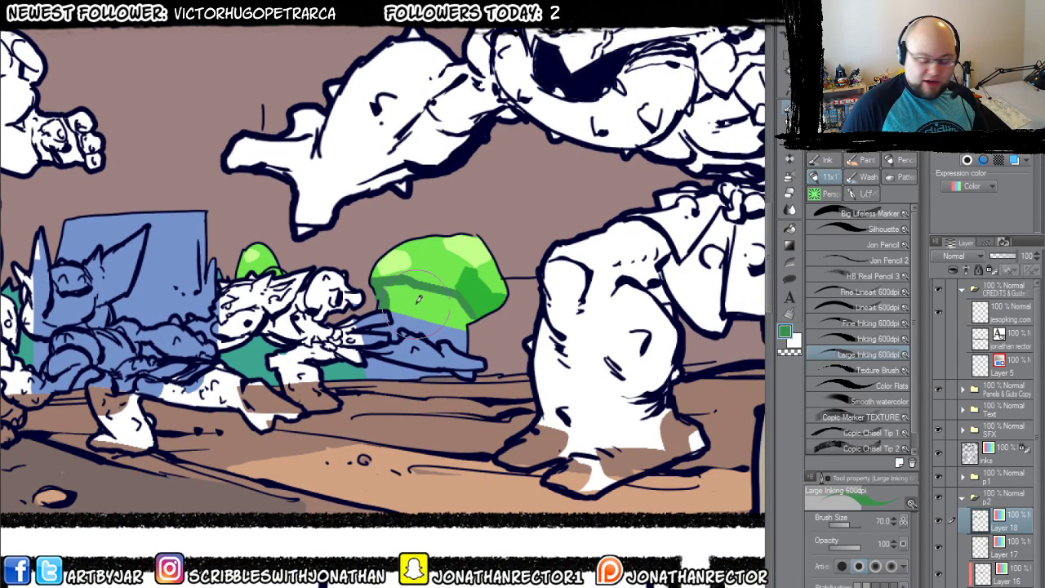
{"action": "key", "text": "g"}
{"action": "left_click", "coordinate": [413, 310]}
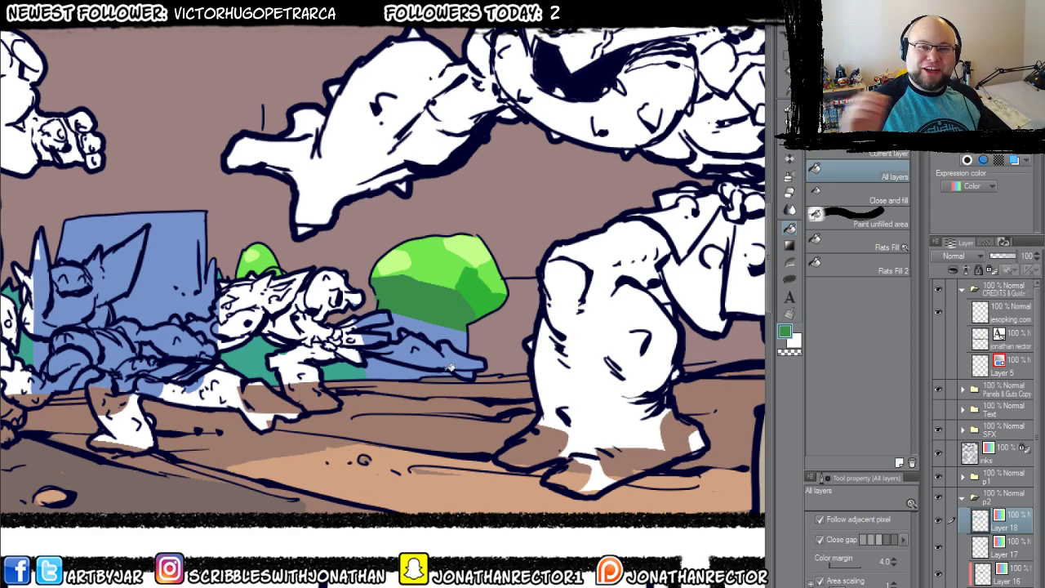
Toggle the lower flat-colour layers' visibility to identify their contents, select Layer 14 and sample the arena wall's brown.
{"action": "left_click_drag", "start_coordinate": [374, 376], "coordinate": [464, 366]}
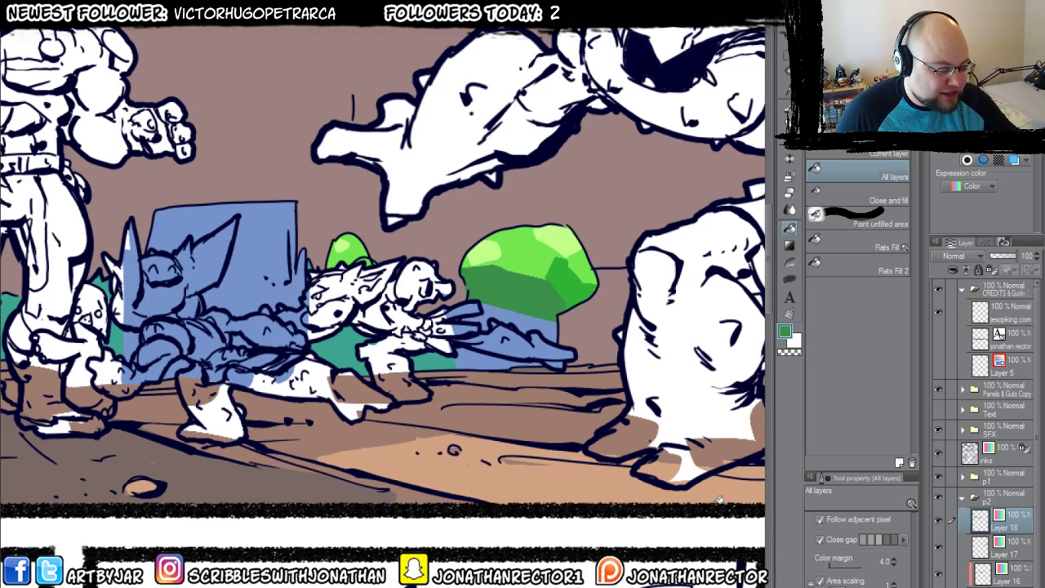
{"action": "left_click_drag", "start_coordinate": [435, 374], "coordinate": [35, 347]}
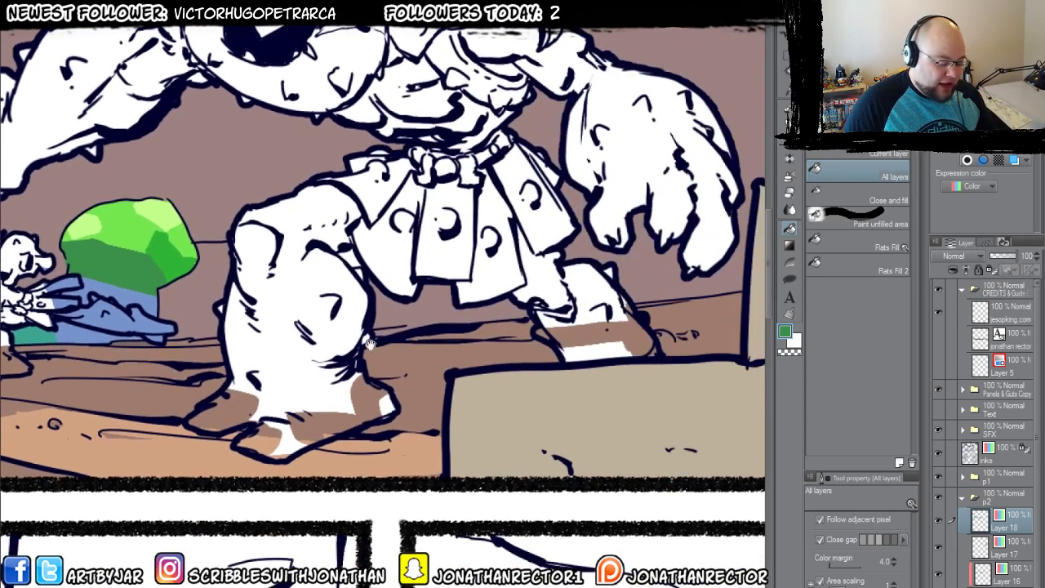
{"action": "scroll", "coordinate": [1021, 491], "scroll_direction": "down", "scroll_amount": 5}
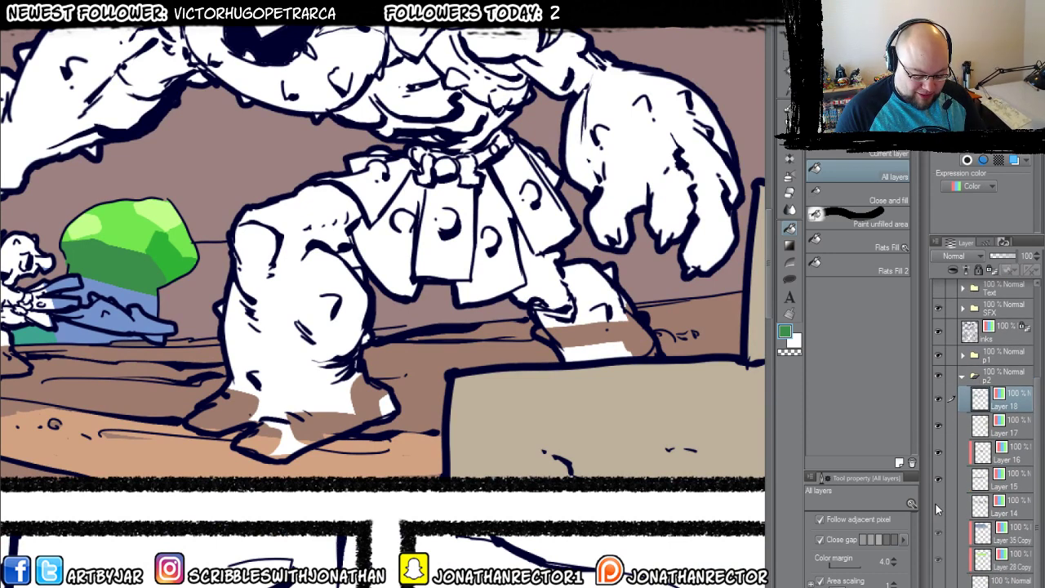
{"action": "left_click", "coordinate": [936, 504]}
{"action": "left_click", "coordinate": [936, 503]}
{"action": "left_click", "coordinate": [937, 478]}
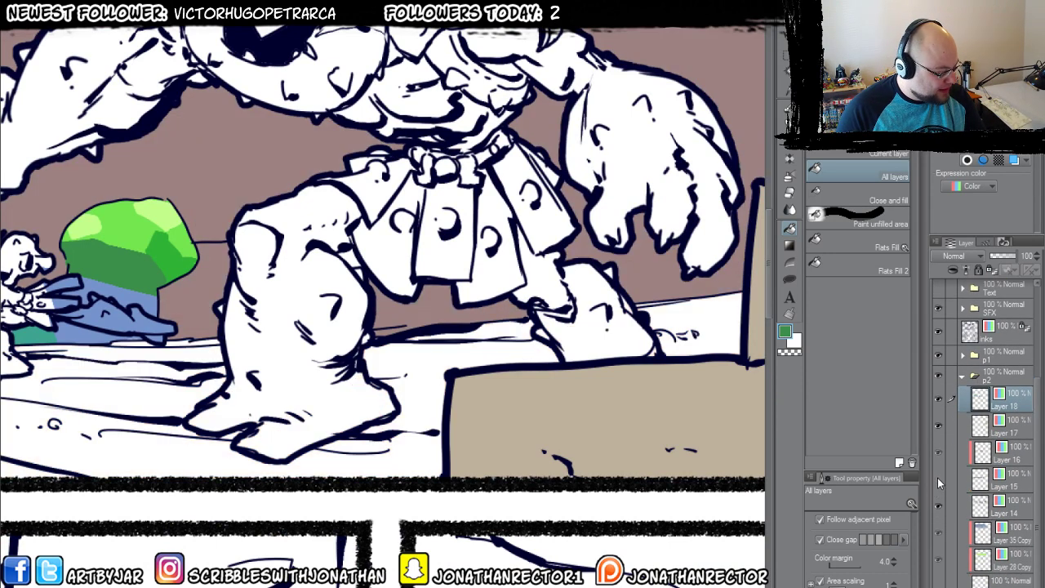
{"action": "left_click", "coordinate": [937, 479]}
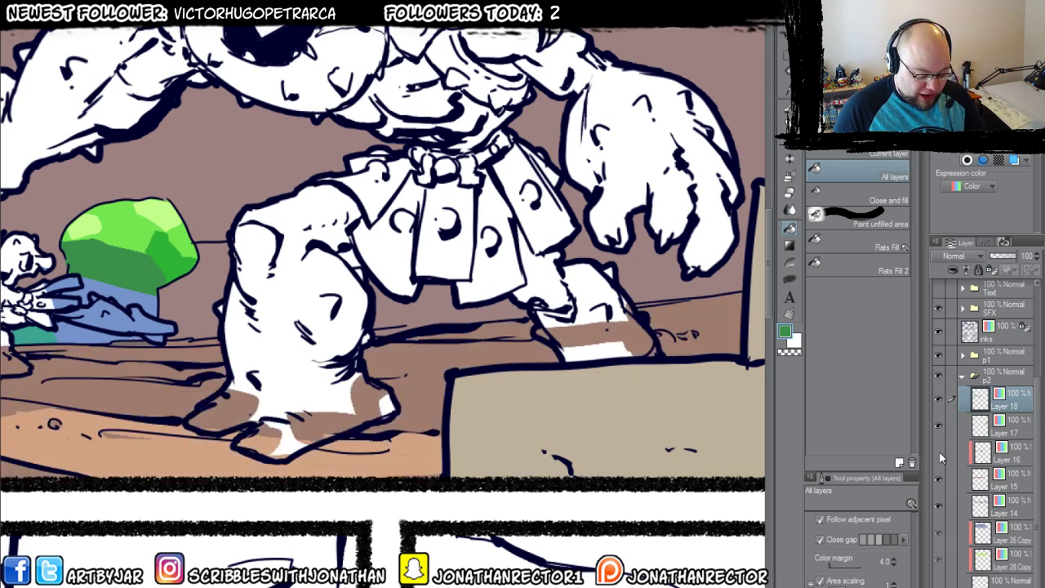
{"action": "left_click", "coordinate": [938, 452]}
{"action": "left_click", "coordinate": [939, 452]}
{"action": "left_click", "coordinate": [938, 505]}
{"action": "left_click", "coordinate": [938, 506]}
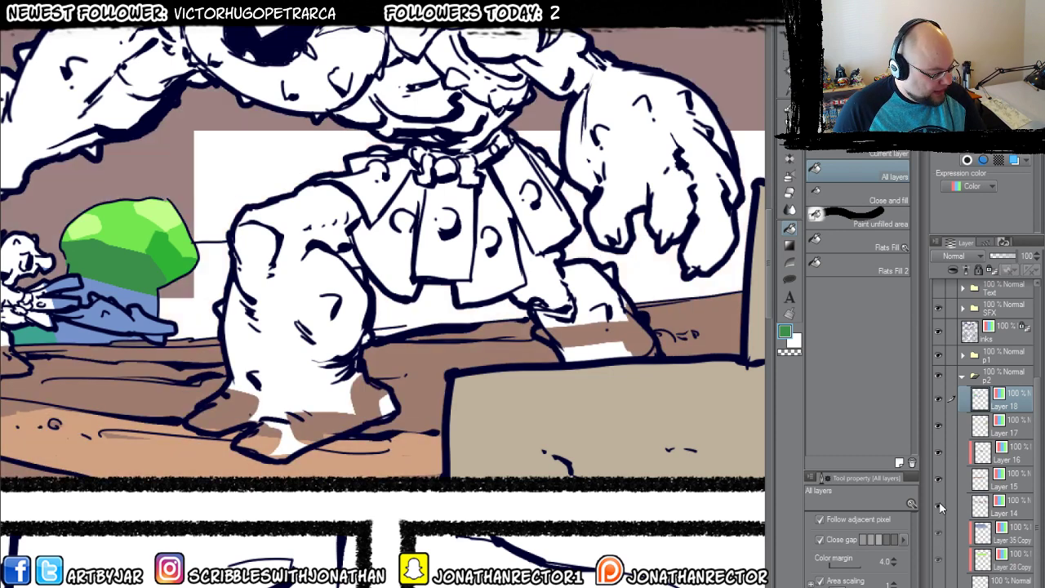
{"action": "left_click", "coordinate": [954, 508]}
{"action": "left_click", "coordinate": [362, 270], "text": "alt"}
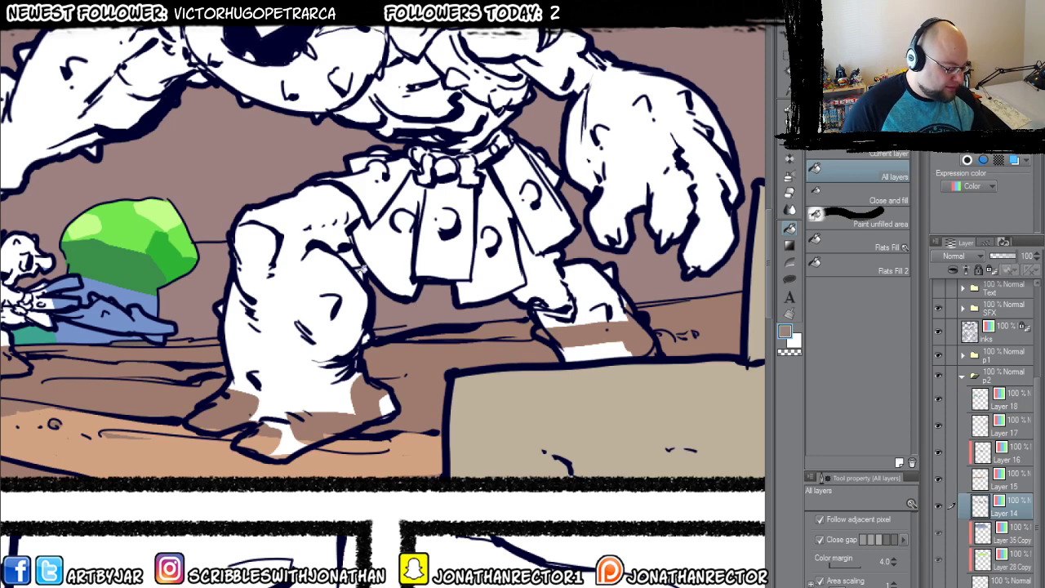
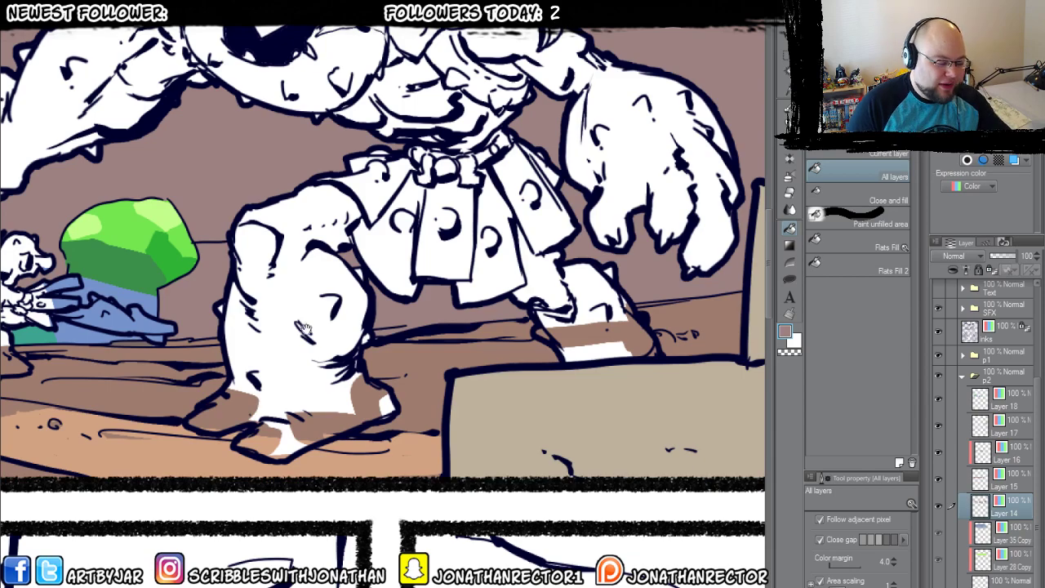
Hide the arena floor and wall colours by turning off Layer 15 and Layer 14.
{"action": "left_click_drag", "start_coordinate": [307, 329], "coordinate": [457, 482]}
{"action": "scroll", "coordinate": [457, 469], "scroll_direction": "down", "scroll_amount": 2}
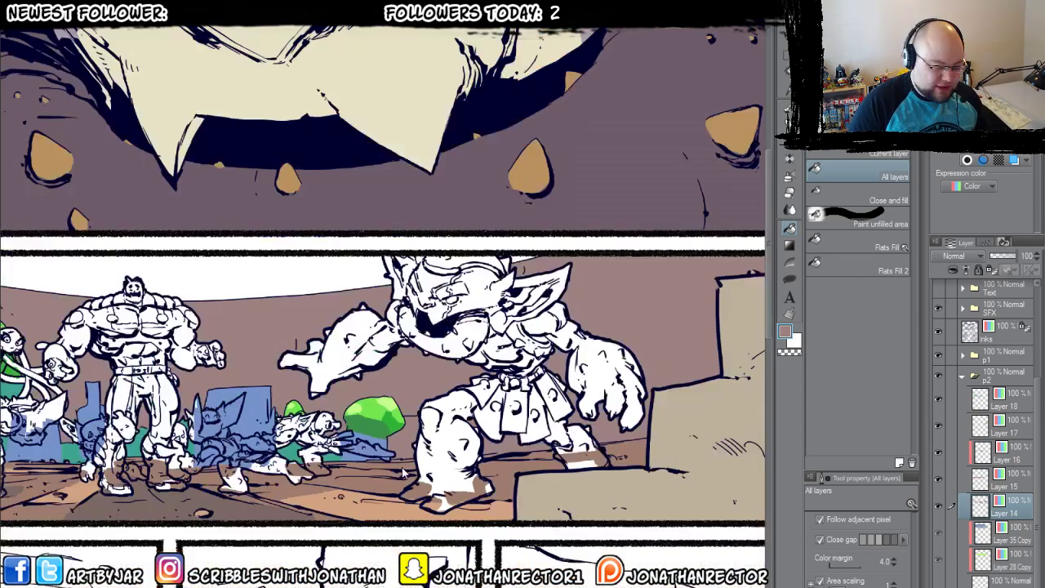
{"action": "left_click_drag", "start_coordinate": [229, 470], "coordinate": [494, 426]}
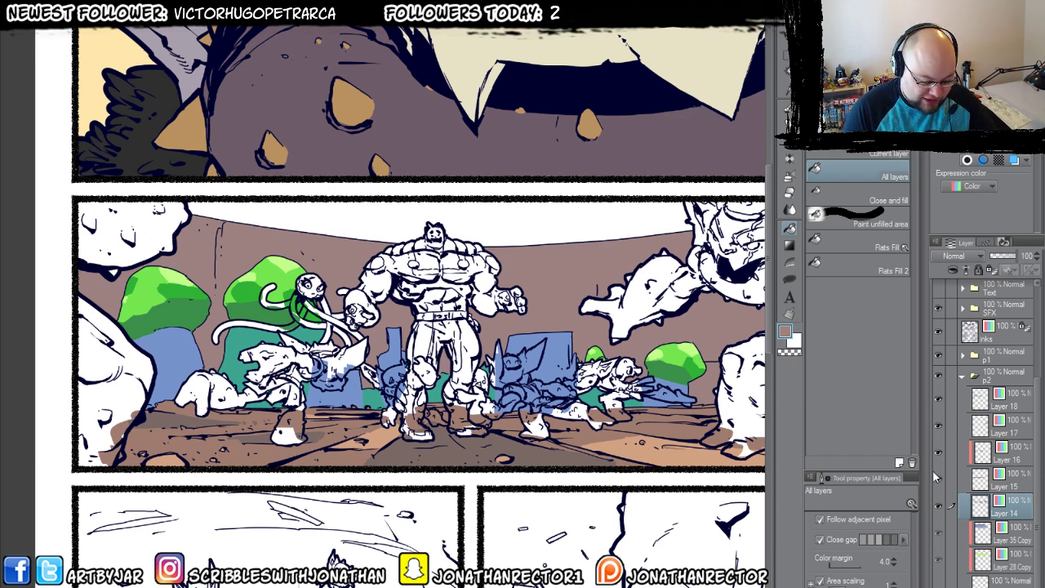
{"action": "left_click", "coordinate": [938, 531]}
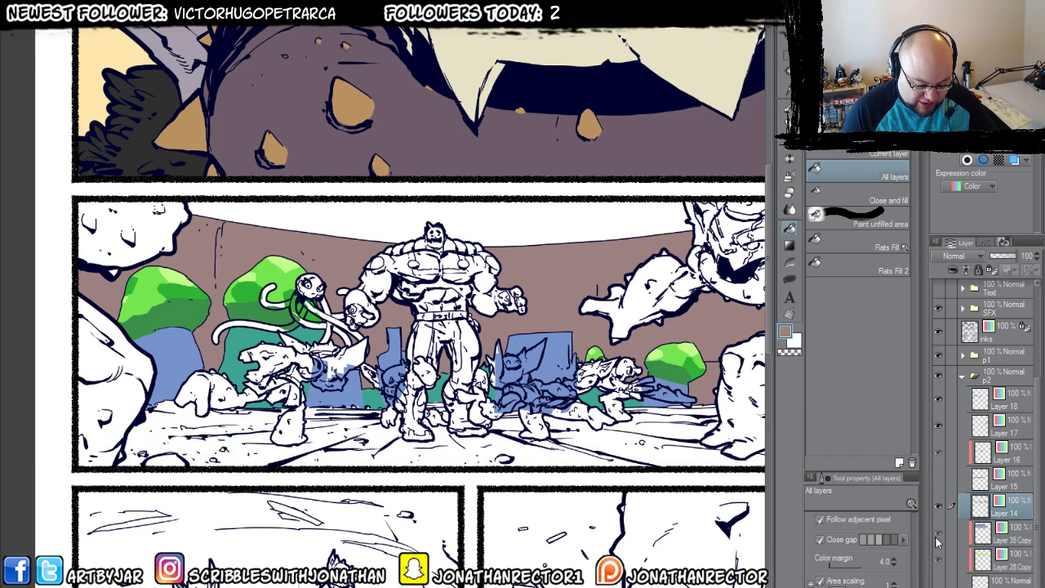
{"action": "left_click", "coordinate": [939, 506]}
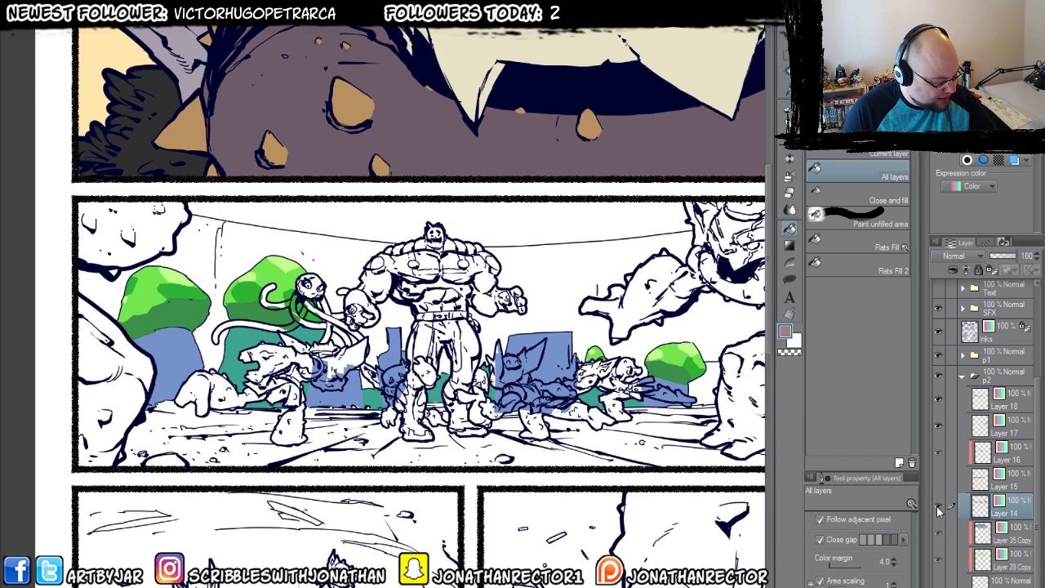
{"action": "left_click", "coordinate": [938, 506]}
{"action": "left_click", "coordinate": [939, 507]}
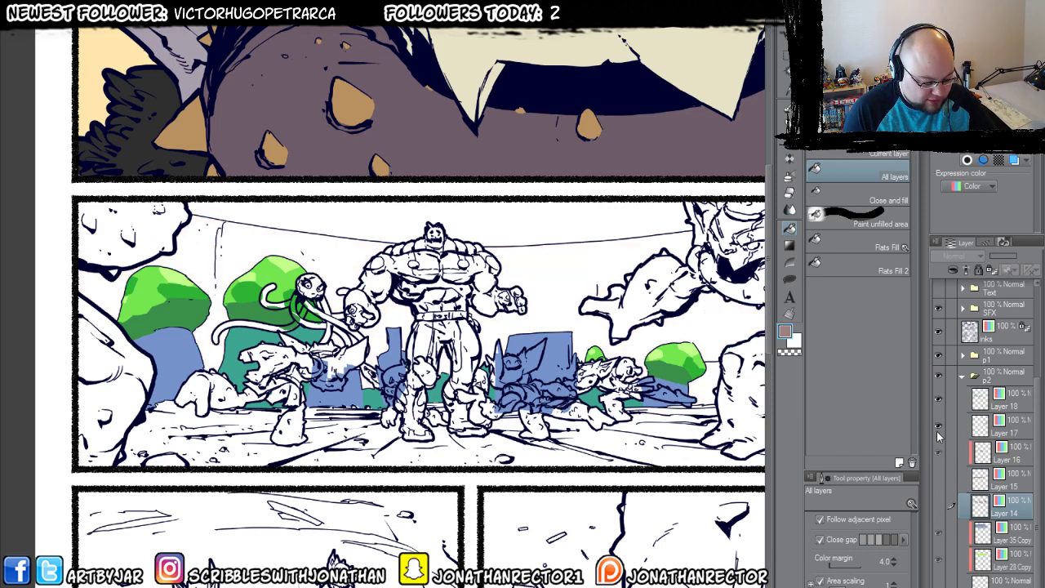
Select Layer 17 and check the extent of its contents with the Transform bounding box, leaving the artwork in place.
{"action": "left_click", "coordinate": [993, 430]}
{"action": "key", "text": "ctrl+t"}
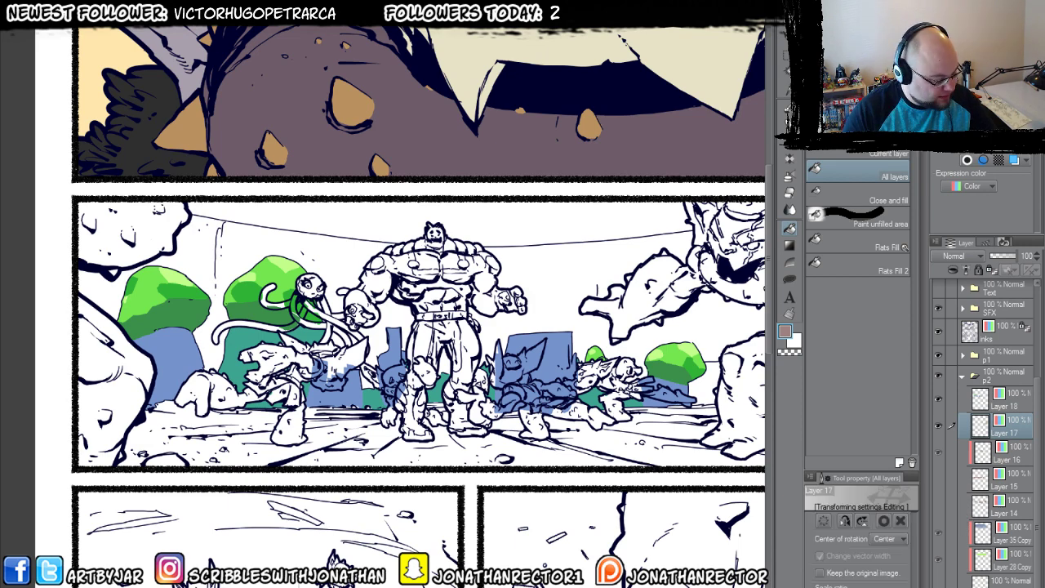
{"action": "left_click_drag", "start_coordinate": [423, 532], "coordinate": [244, 507]}
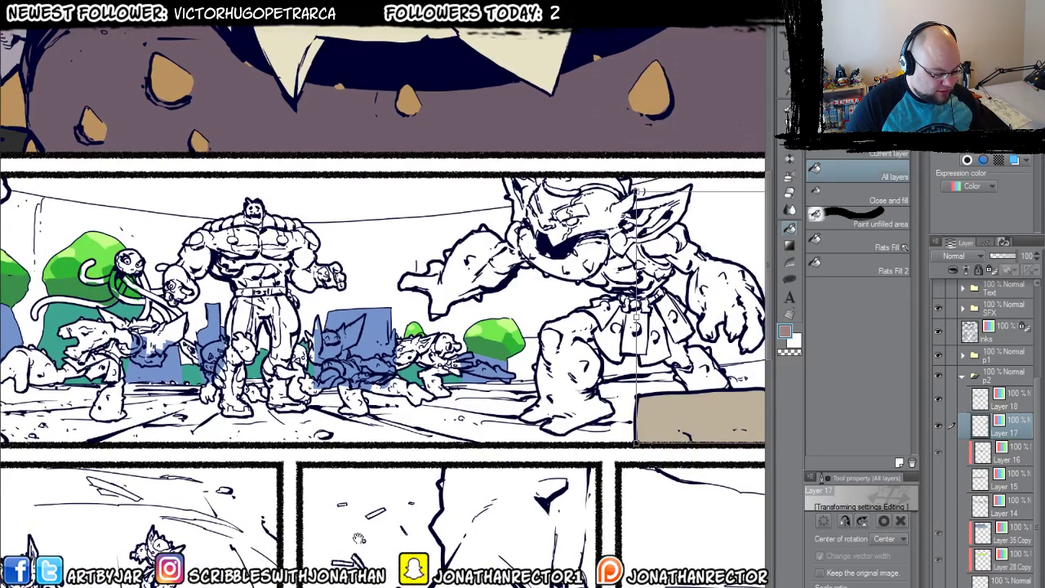
{"action": "left_click_drag", "start_coordinate": [475, 518], "coordinate": [377, 527]}
{"action": "left_click", "coordinate": [884, 521]}
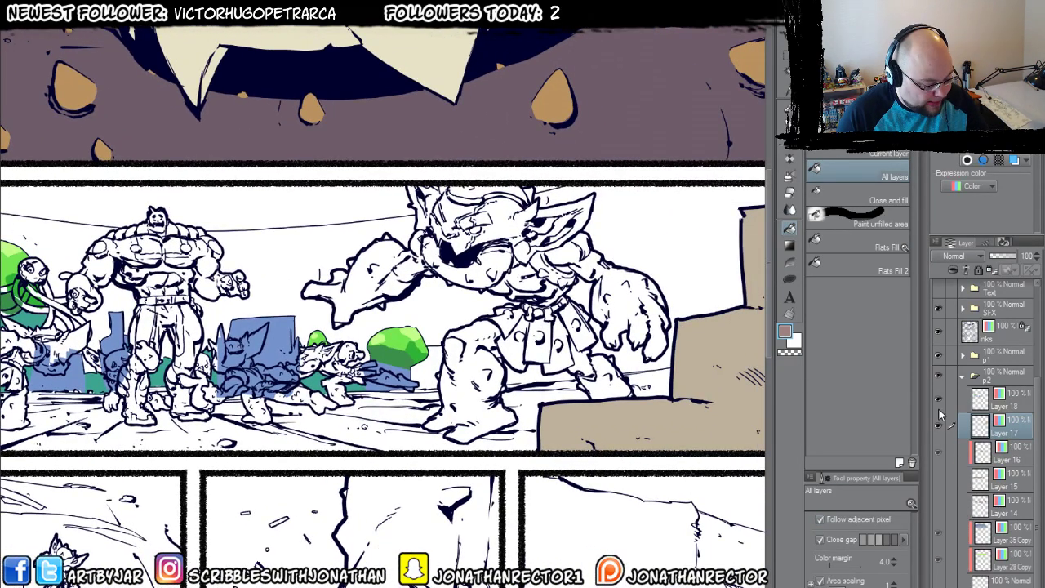
Hide the mushroom house colours on Layer 18 and add a new layer above it with the expression color set to Color.
{"action": "left_click", "coordinate": [938, 399]}
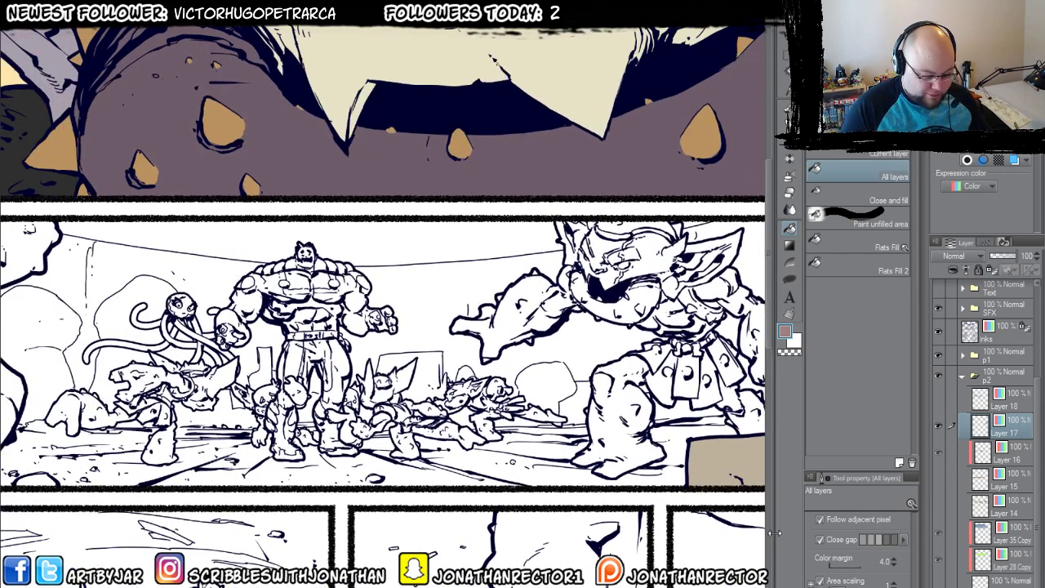
{"action": "left_click", "coordinate": [980, 400]}
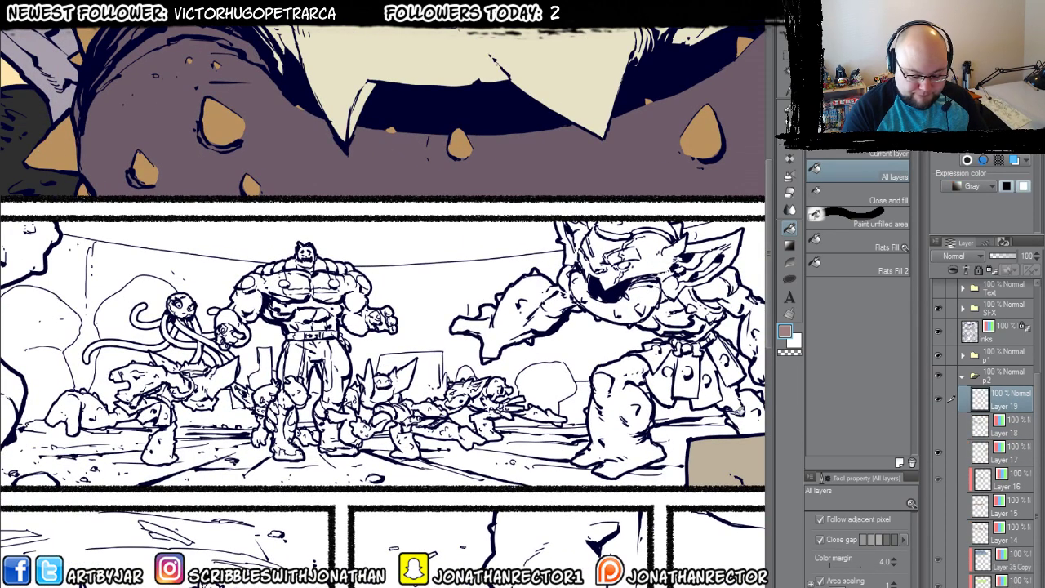
{"action": "key", "text": "ctrl+shift+n"}
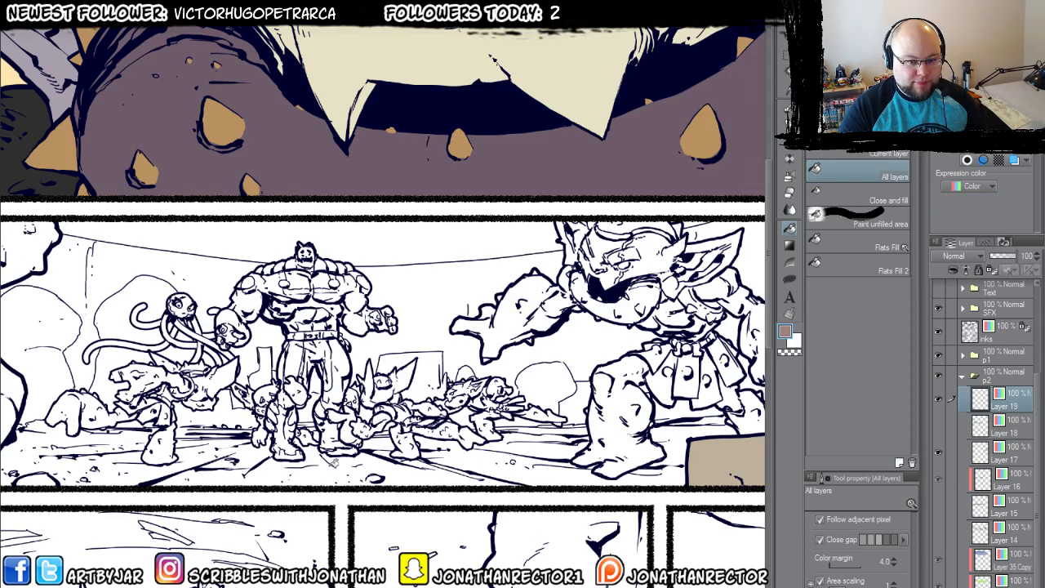
Pick a medium blue and fill the lowered fist and forearm of the central muscular figure, beside the tentacled creature.
{"action": "left_click_drag", "start_coordinate": [388, 446], "coordinate": [447, 455]}
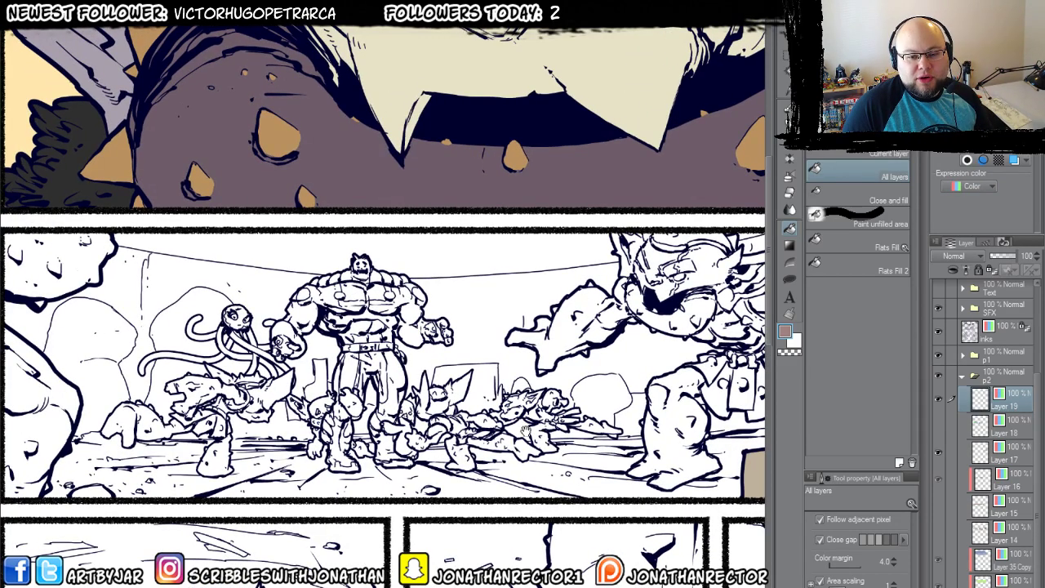
{"action": "mouse_move", "coordinate": [516, 433]}
{"action": "left_mouse_down"}
{"action": "mouse_move", "coordinate": [522, 421]}
{"action": "mouse_move", "coordinate": [518, 437]}
{"action": "left_mouse_up"}
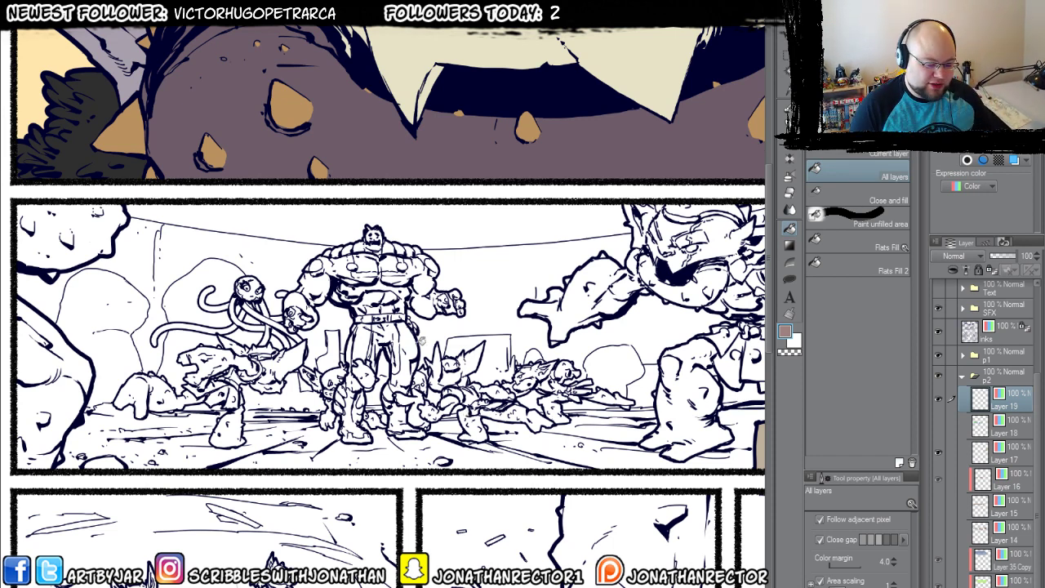
{"action": "key", "text": "p"}
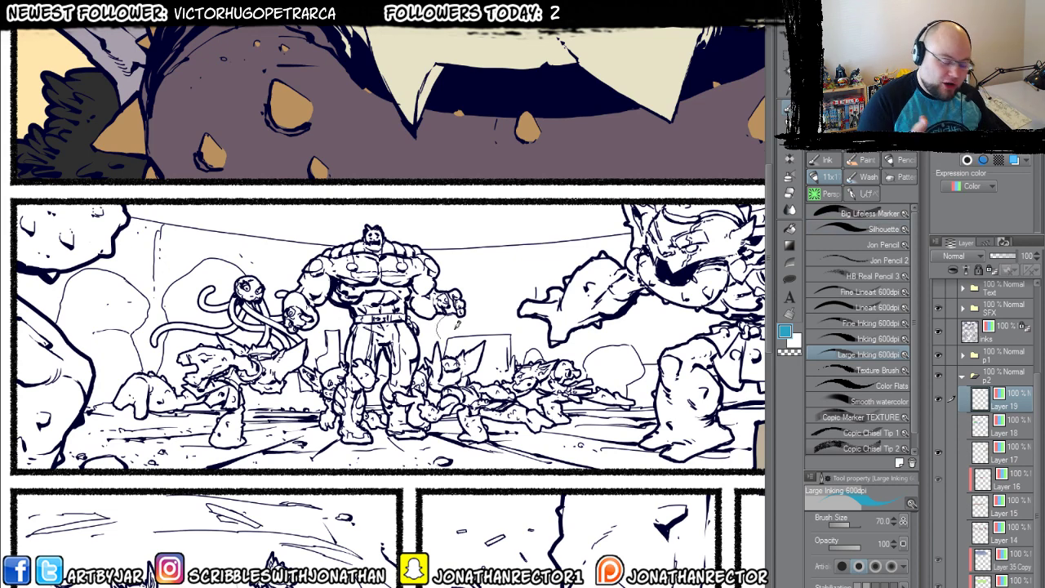
{"action": "left_click_drag", "start_coordinate": [293, 318], "coordinate": [310, 316]}
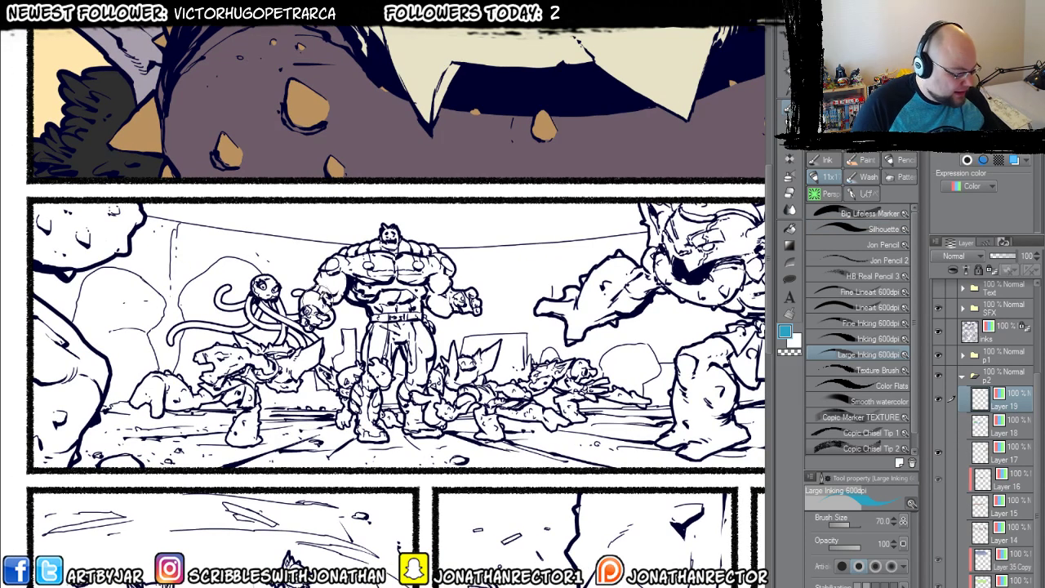
{"action": "left_click", "coordinate": [788, 231]}
{"action": "left_click", "coordinate": [325, 317]}
{"action": "left_click", "coordinate": [312, 310]}
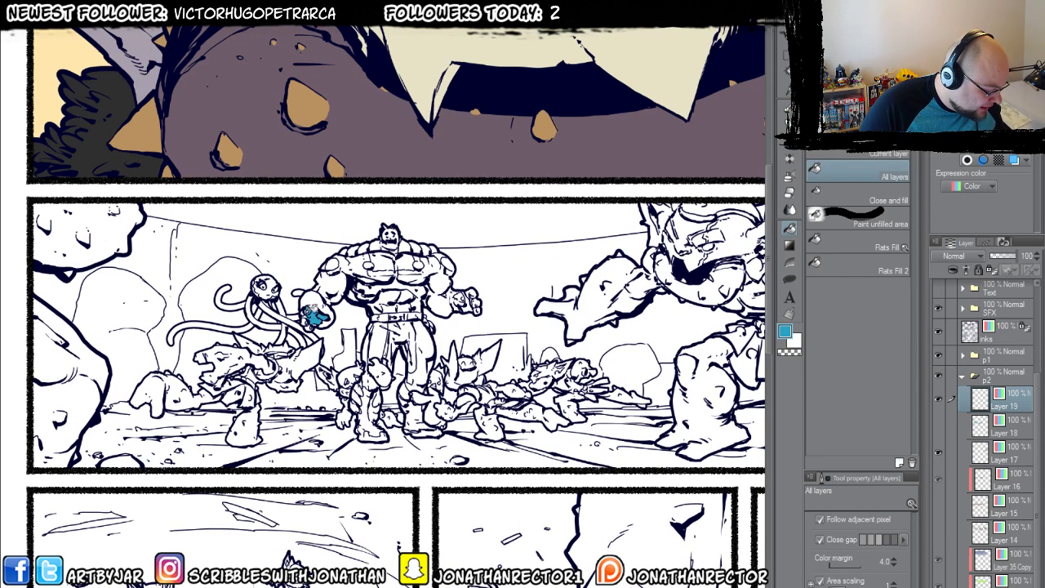
{"action": "left_click", "coordinate": [307, 317]}
{"action": "left_click", "coordinate": [323, 312]}
{"action": "left_click", "coordinate": [326, 320]}
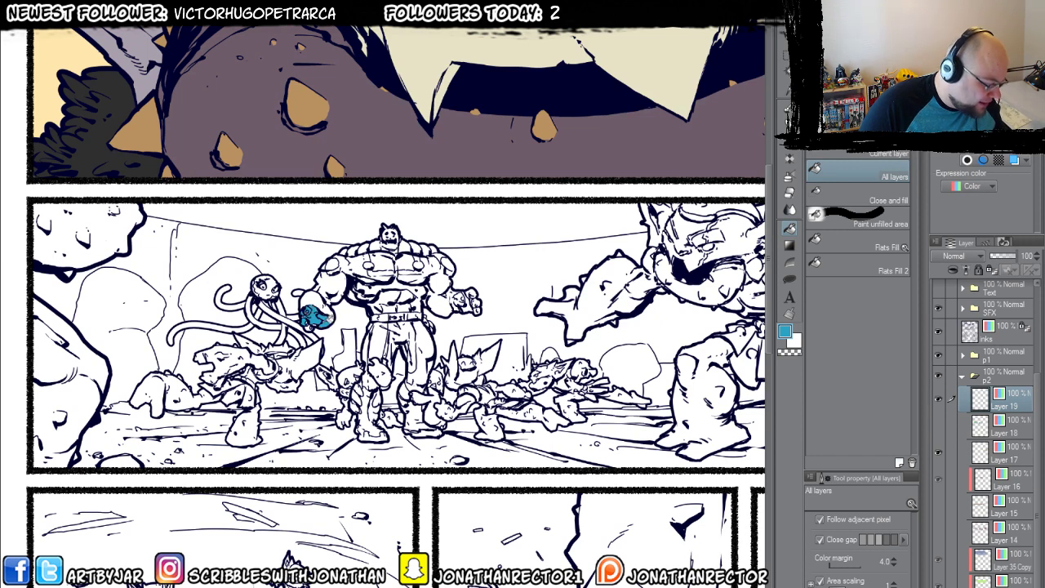
{"action": "left_click", "coordinate": [332, 304]}
{"action": "left_click", "coordinate": [335, 297]}
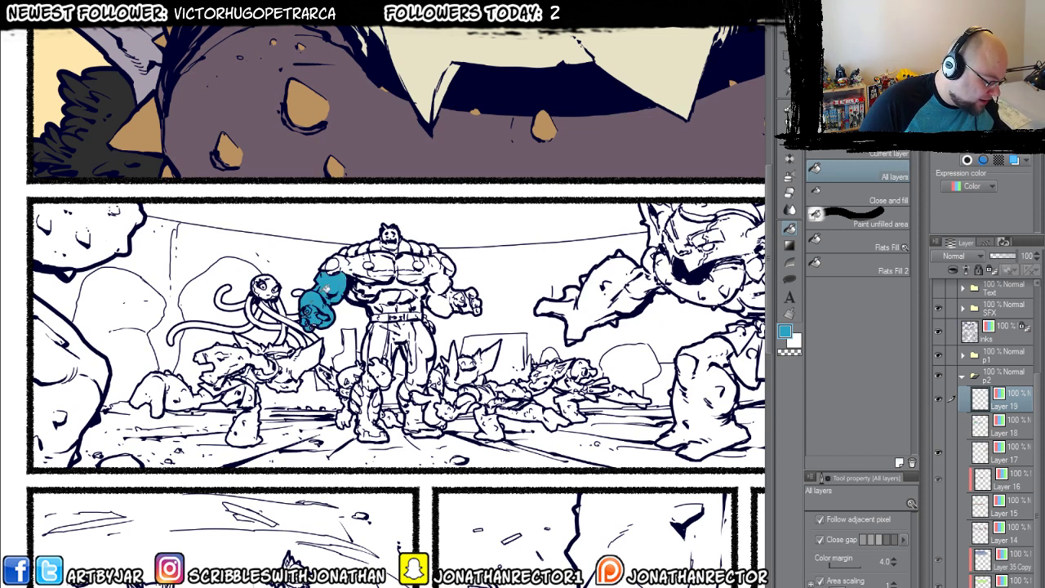
Fill the muscular figure's shoulder above the lowered fist, the adjoining chest half and the head with the same blue.
{"action": "left_click", "coordinate": [351, 266]}
{"action": "left_click", "coordinate": [360, 249]}
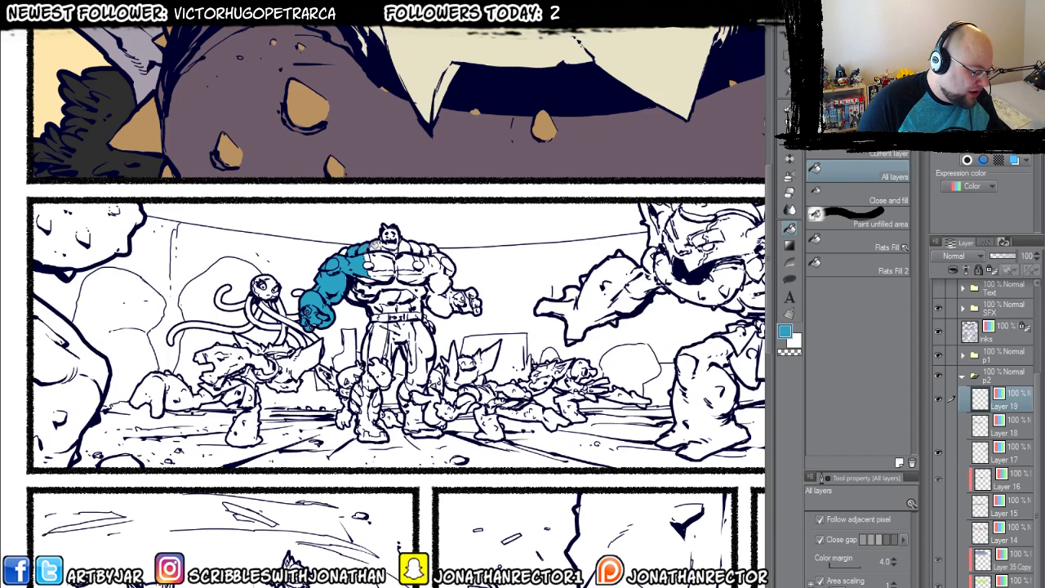
{"action": "left_click", "coordinate": [384, 242]}
{"action": "left_click", "coordinate": [380, 265]}
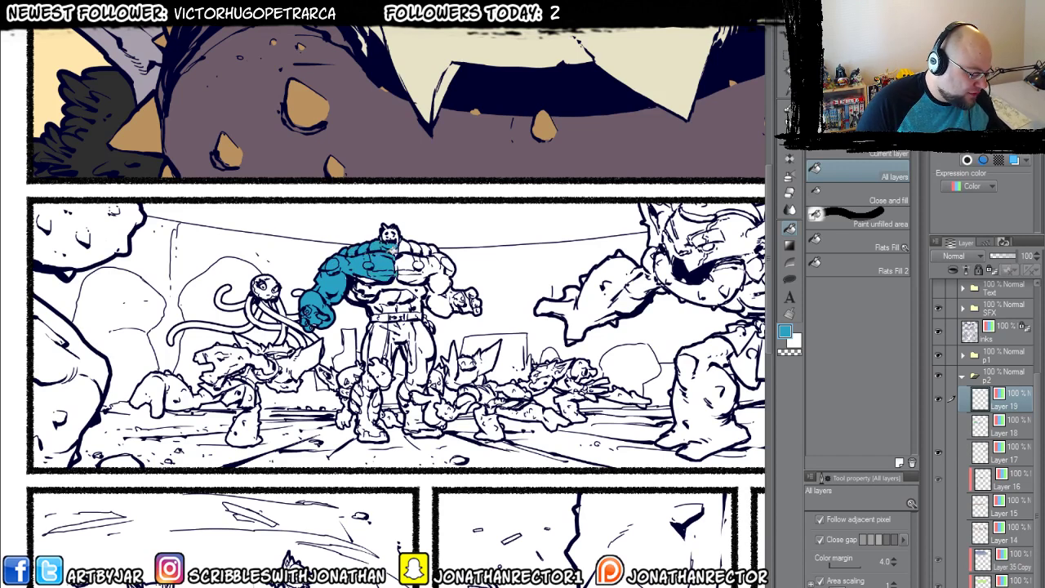
{"action": "left_click", "coordinate": [392, 235]}
Fill the muscular figure's opposite shoulder, upper arm and remaining chest half with the blue.
{"action": "left_click", "coordinate": [417, 247]}
{"action": "left_click", "coordinate": [431, 249]}
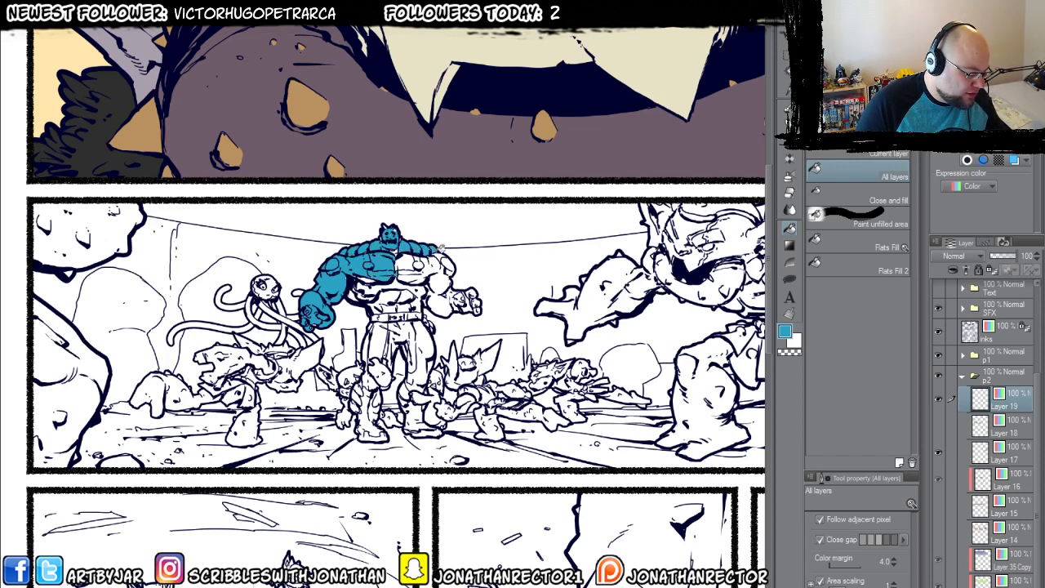
{"action": "left_click", "coordinate": [445, 259]}
{"action": "left_click", "coordinate": [425, 278]}
{"action": "left_click", "coordinate": [403, 263]}
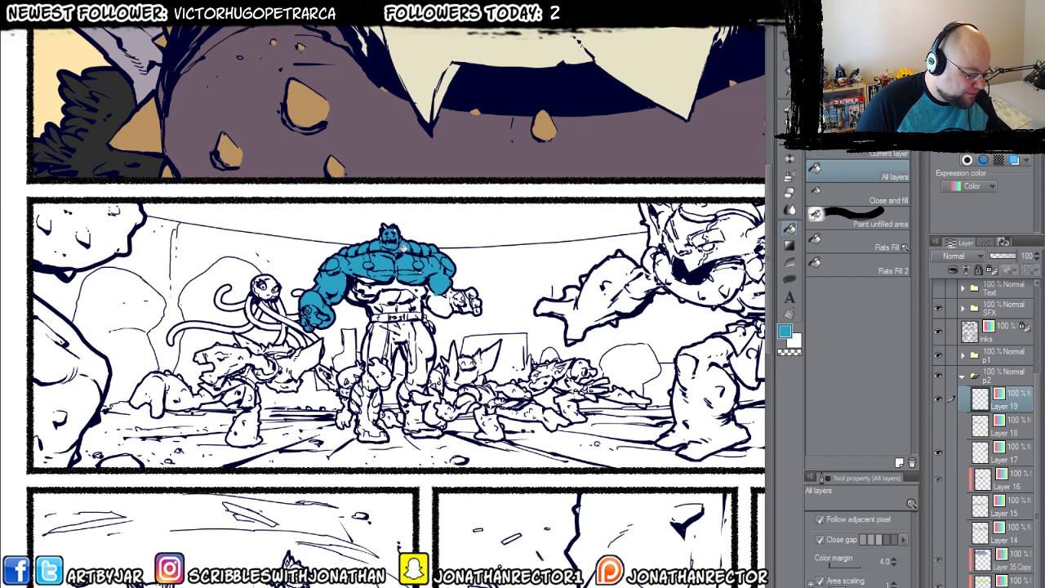
Fill the forearm and open hand on the troll's side and the upper abdomen of the muscular figure with the blue.
{"action": "left_click", "coordinate": [441, 301]}
{"action": "left_click", "coordinate": [457, 297]}
{"action": "left_click", "coordinate": [475, 294]}
{"action": "left_click", "coordinate": [472, 307]}
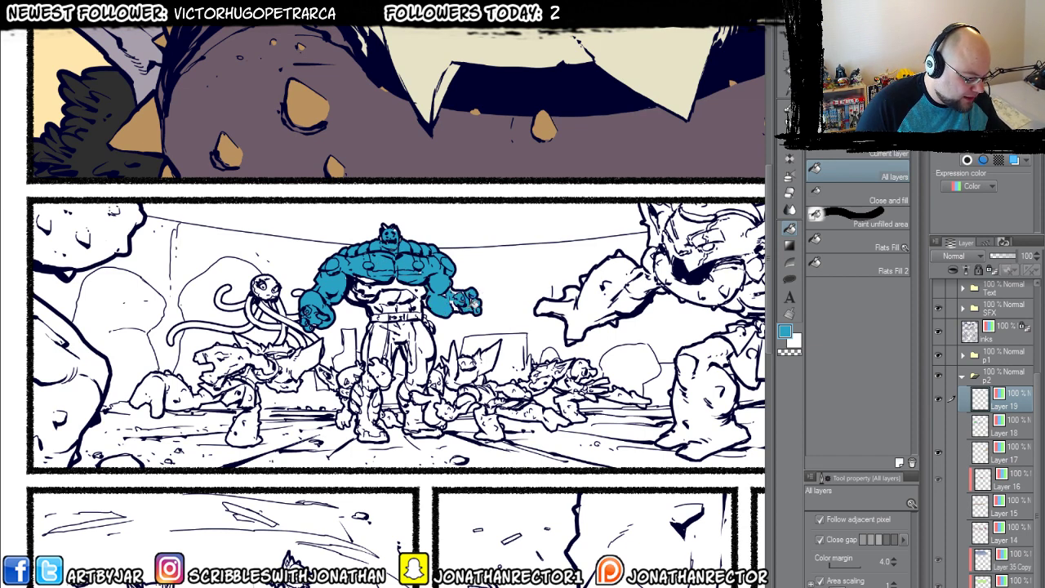
{"action": "left_click", "coordinate": [412, 290]}
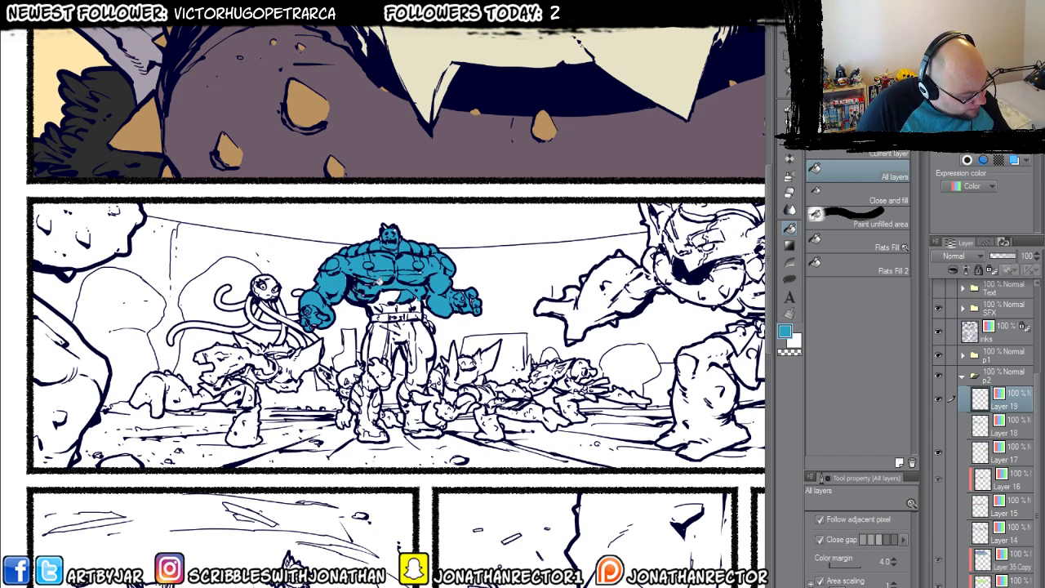
Fill the muscular figure's lower abdomen, belt, trouser legs and boots with the medium blue.
{"action": "left_click", "coordinate": [380, 314]}
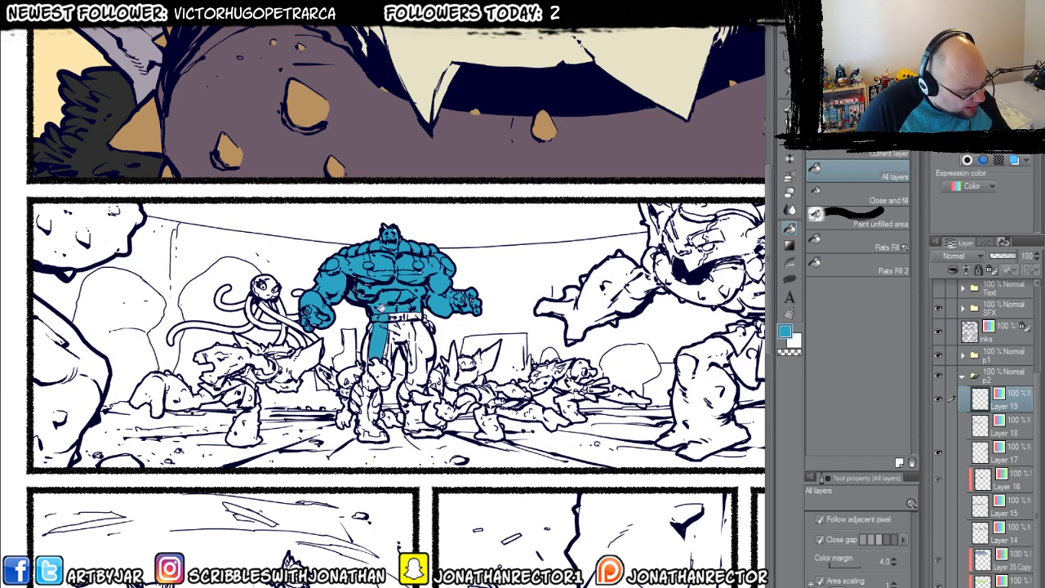
{"action": "left_click", "coordinate": [419, 314]}
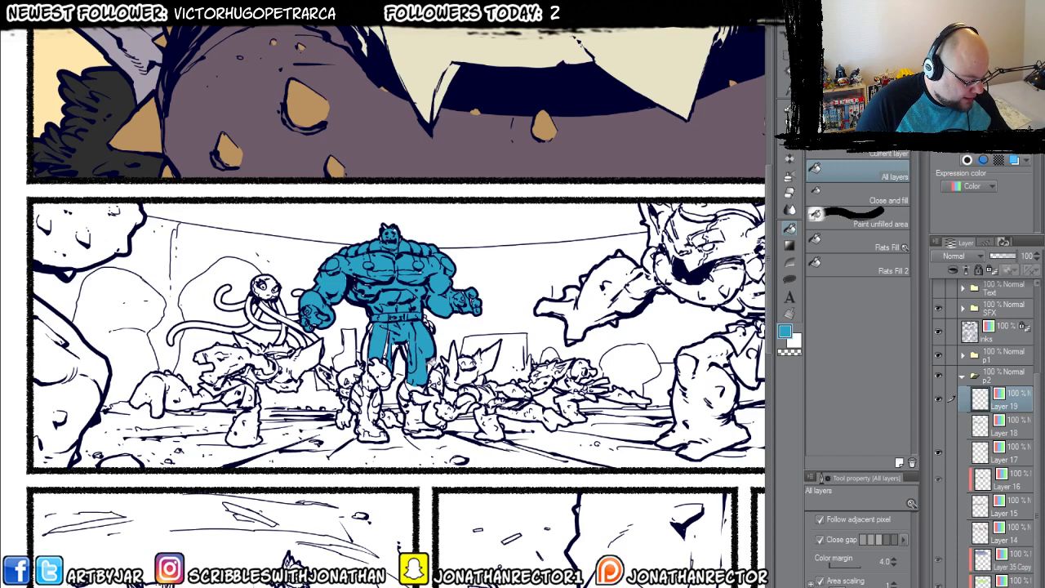
{"action": "left_click", "coordinate": [419, 419]}
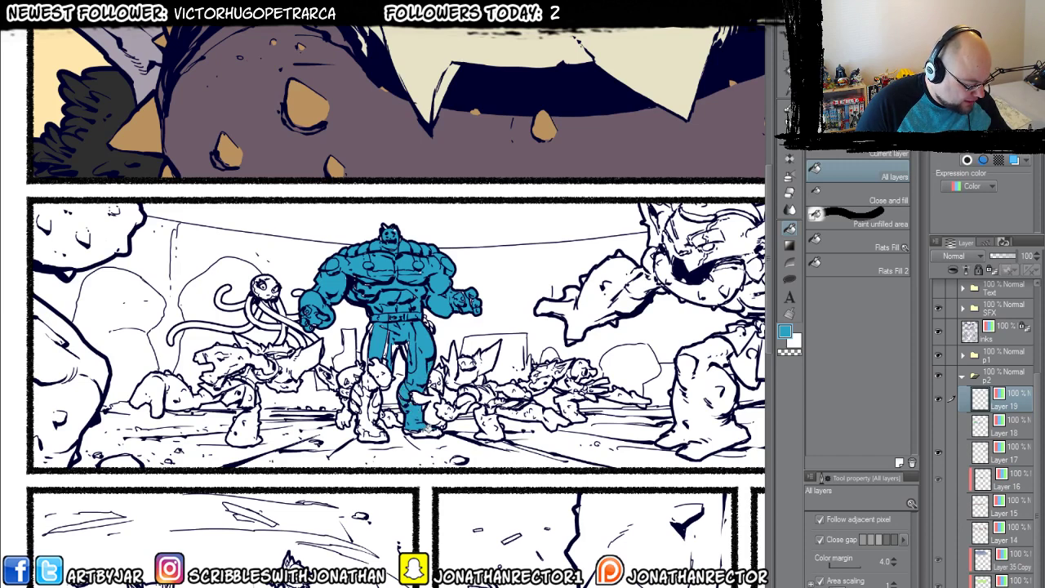
{"action": "left_click", "coordinate": [373, 434]}
{"action": "mouse_move", "coordinate": [372, 435]}
{"action": "left_mouse_down"}
{"action": "mouse_move", "coordinate": [378, 398]}
{"action": "mouse_move", "coordinate": [360, 385]}
{"action": "left_mouse_up"}
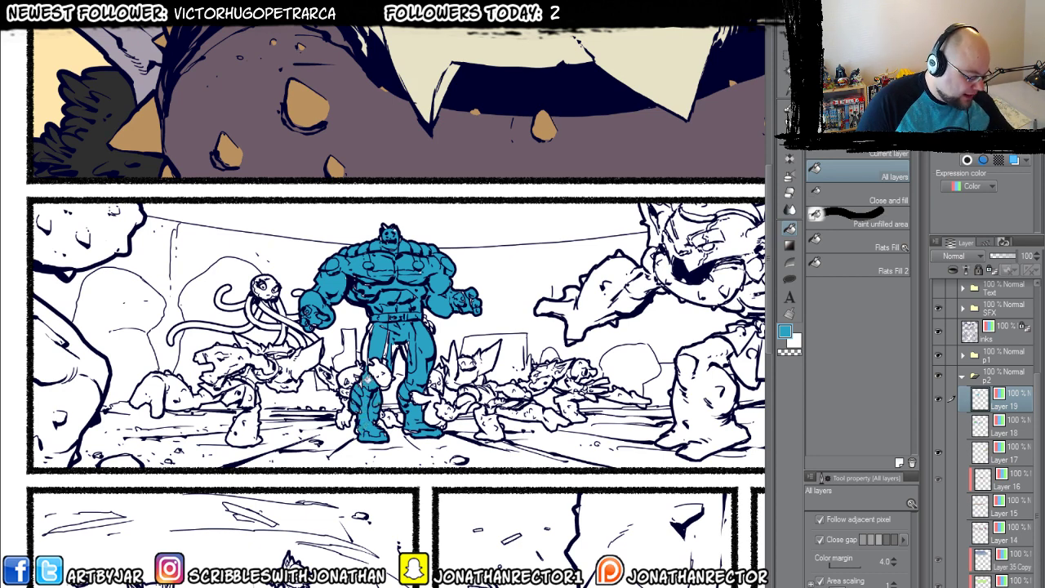
{"action": "left_click_drag", "start_coordinate": [370, 332], "coordinate": [372, 325]}
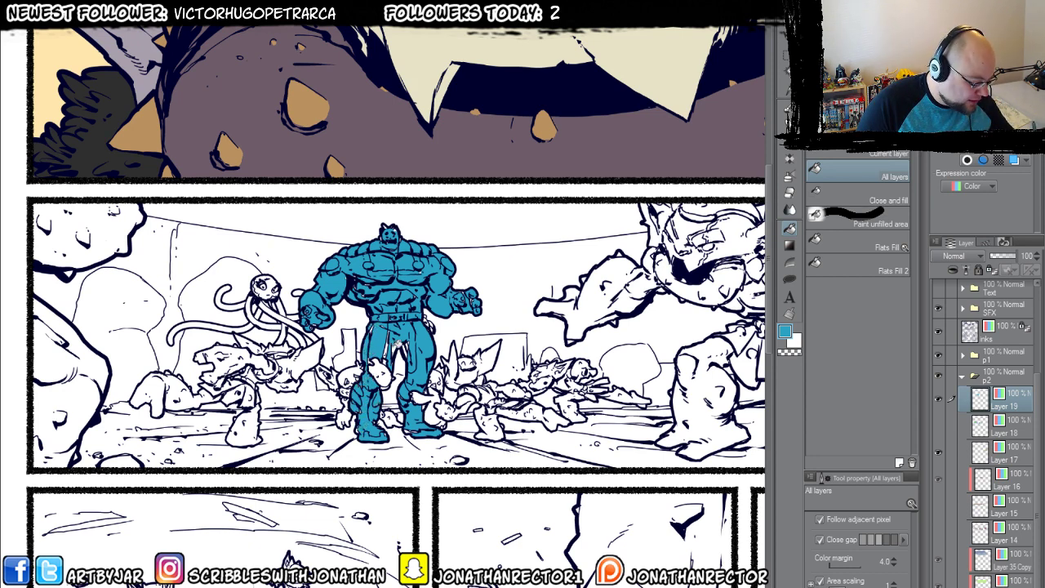
Lasso-fill the leftover unfilled gaps around the muscular figure's upper trousers, knee and boot with the same blue.
{"action": "key", "text": "u"}
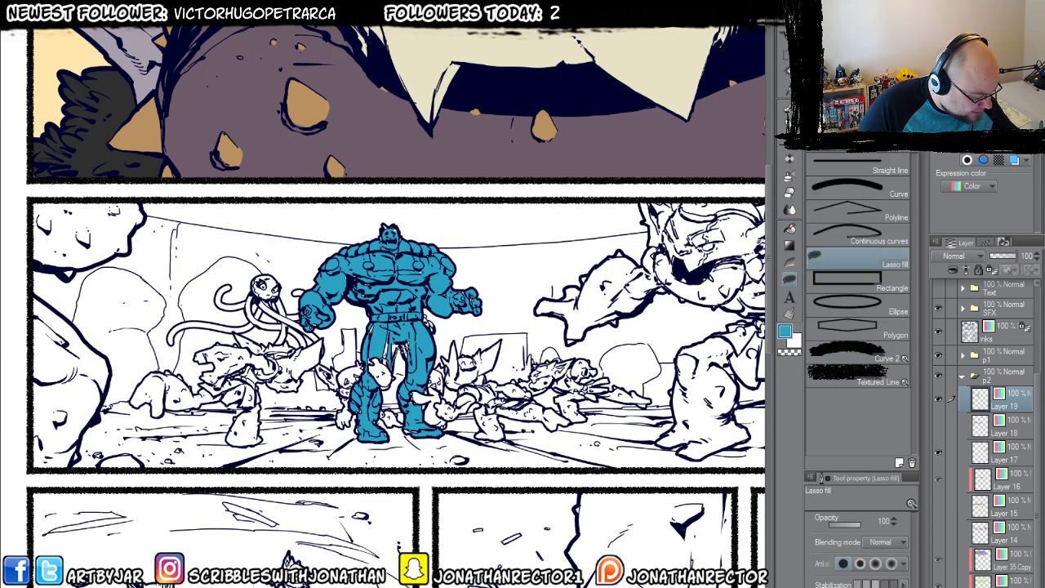
{"action": "mouse_move", "coordinate": [425, 335]}
{"action": "left_mouse_down"}
{"action": "mouse_move", "coordinate": [400, 304]}
{"action": "mouse_move", "coordinate": [372, 343]}
{"action": "left_mouse_up"}
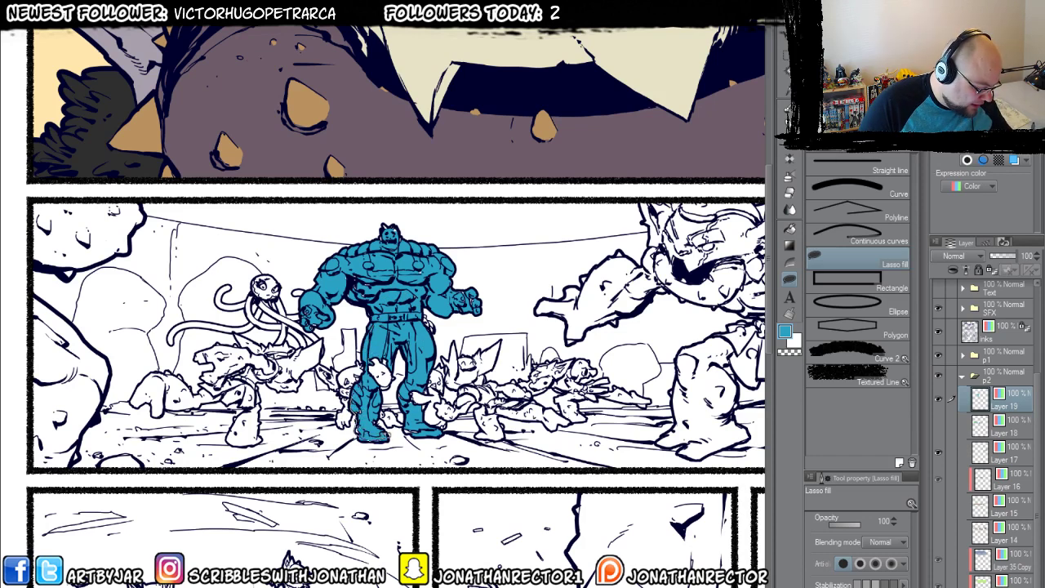
{"action": "left_click_drag", "start_coordinate": [384, 390], "coordinate": [373, 384]}
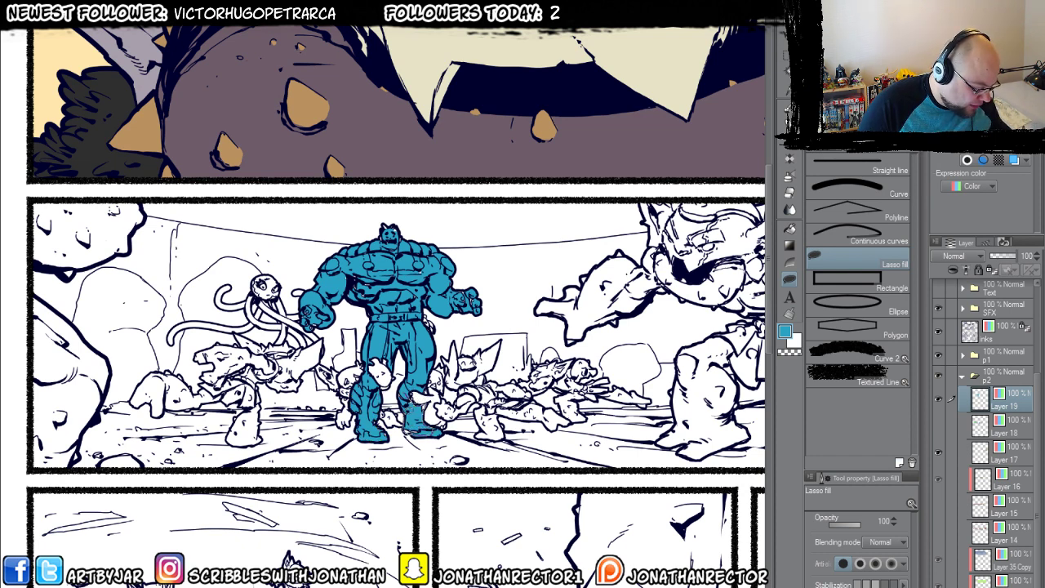
{"action": "left_click_drag", "start_coordinate": [405, 418], "coordinate": [401, 398]}
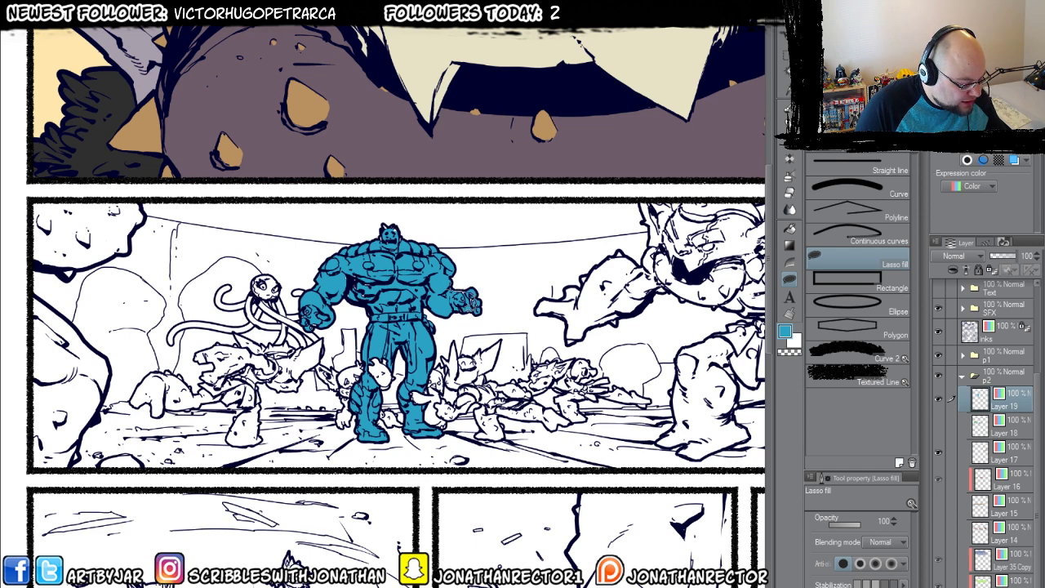
Add a clipped layer above the blue flats and fill the muscular figure's padded collar with a darker blue.
{"action": "left_click_drag", "start_coordinate": [385, 287], "coordinate": [413, 328]}
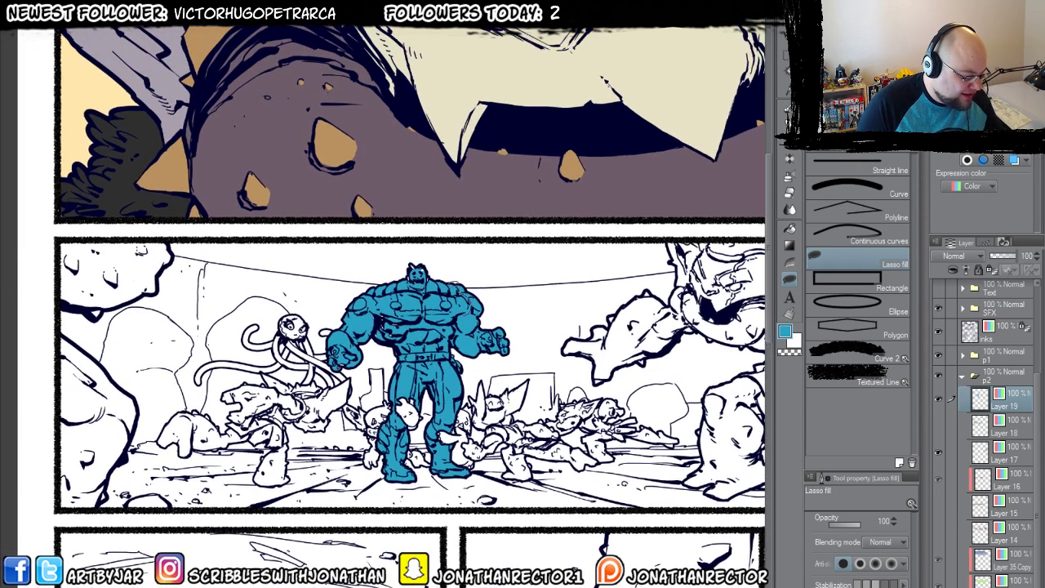
{"action": "left_click_drag", "start_coordinate": [360, 306], "coordinate": [434, 277]}
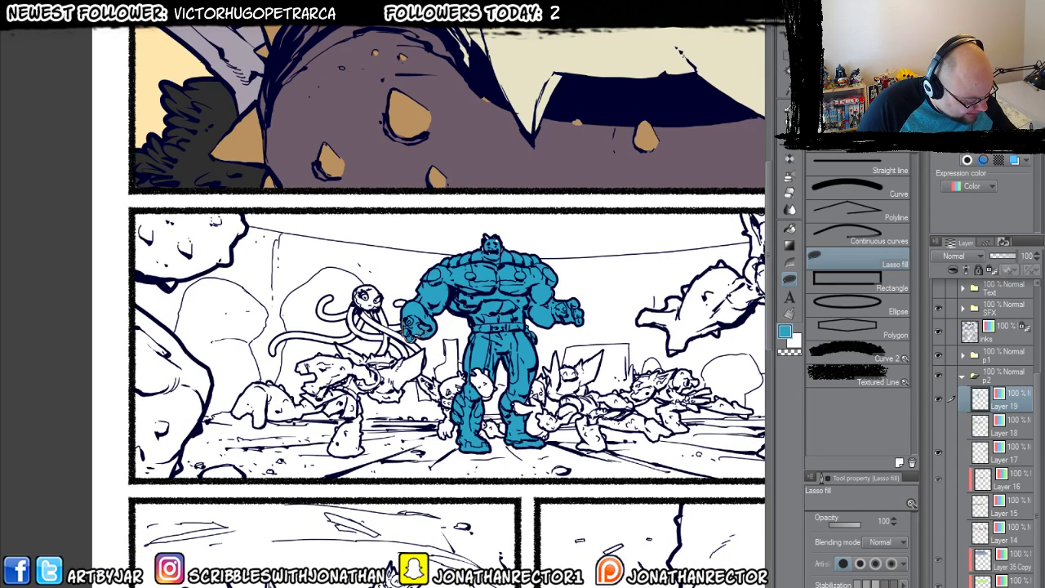
{"action": "left_click_drag", "start_coordinate": [473, 165], "coordinate": [471, 189]}
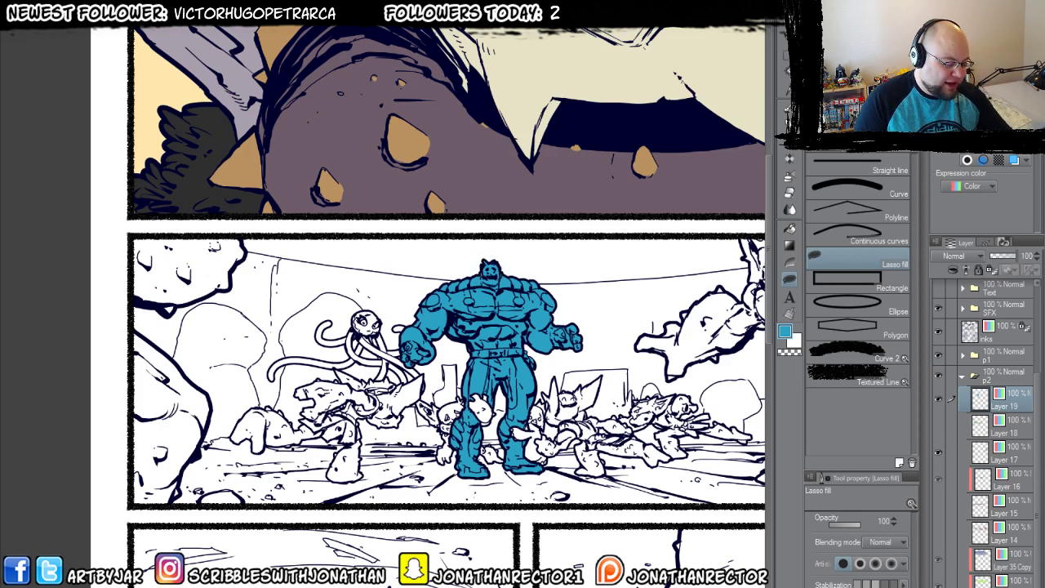
{"action": "left_click_drag", "start_coordinate": [381, 374], "coordinate": [286, 373]}
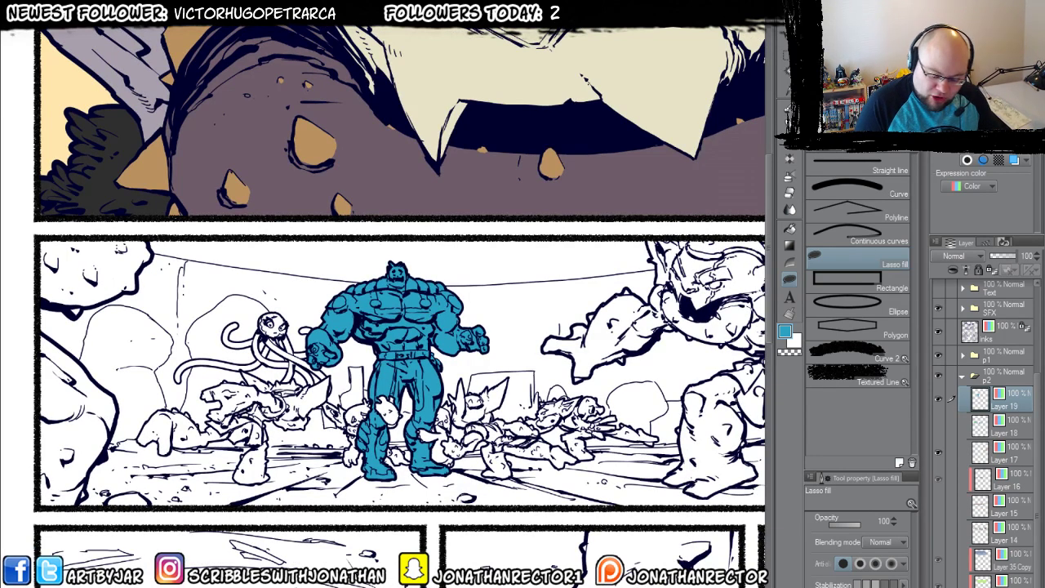
{"action": "key", "text": "ctrl+shift+n"}
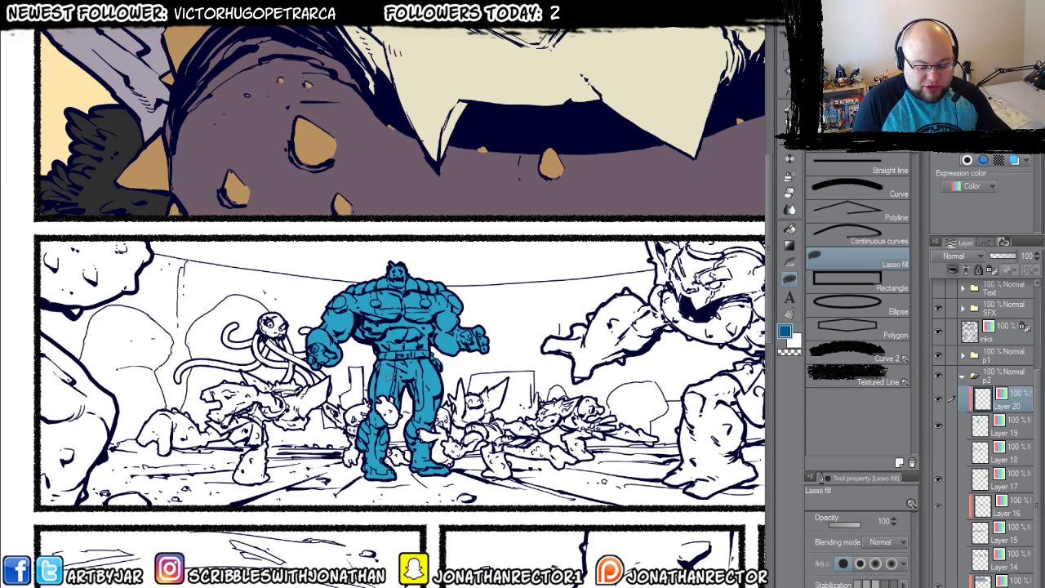
{"action": "key", "text": "g"}
{"action": "key", "text": "g"}
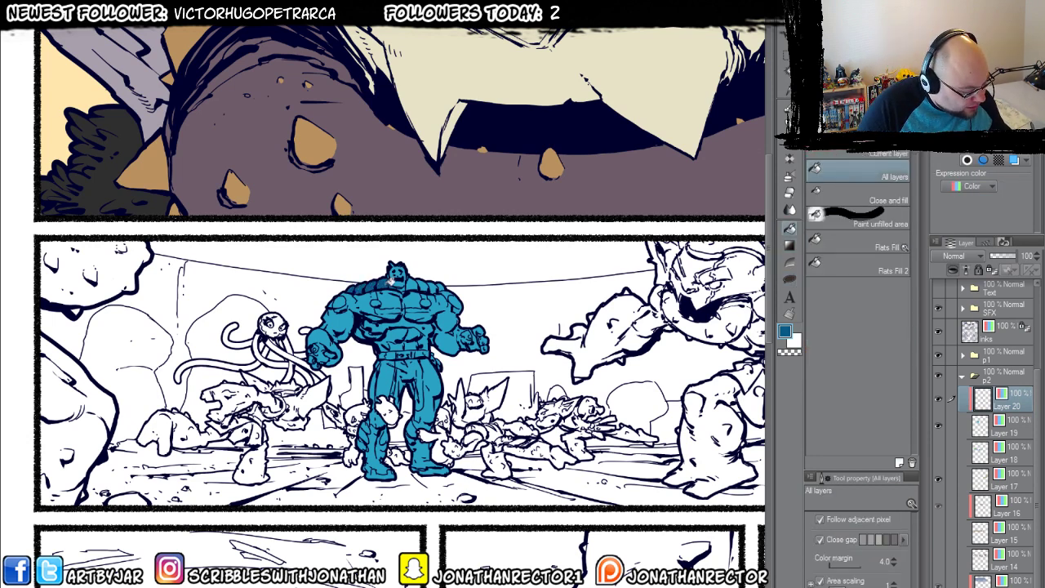
Paint the costume's central chest panel, inner trouser panels and calf patches dark blue with the Large Inking 600dpi brush.
{"action": "key", "text": "p"}
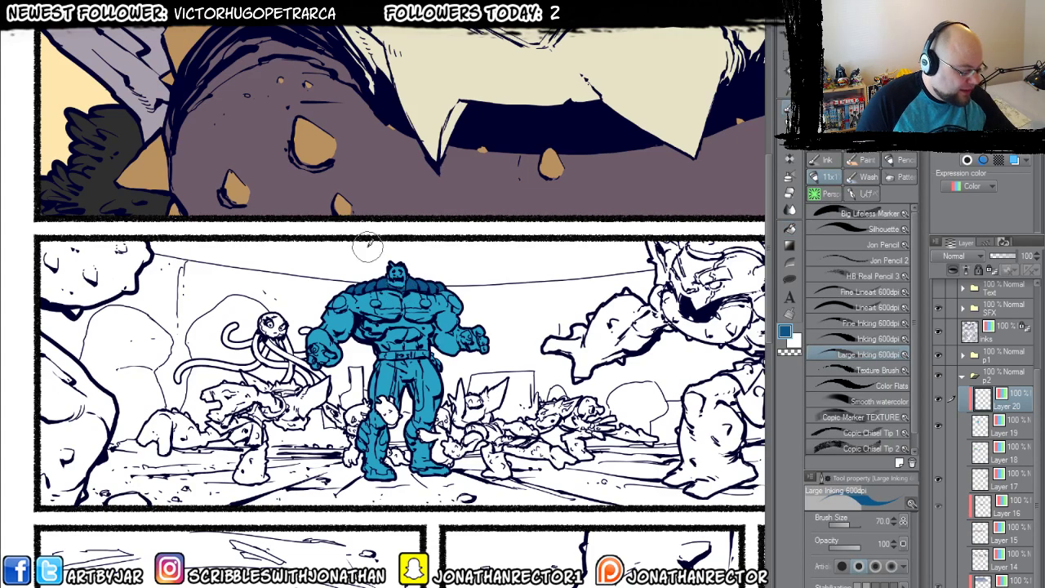
{"action": "scroll", "coordinate": [367, 384], "scroll_direction": "up", "scroll_amount": 2}
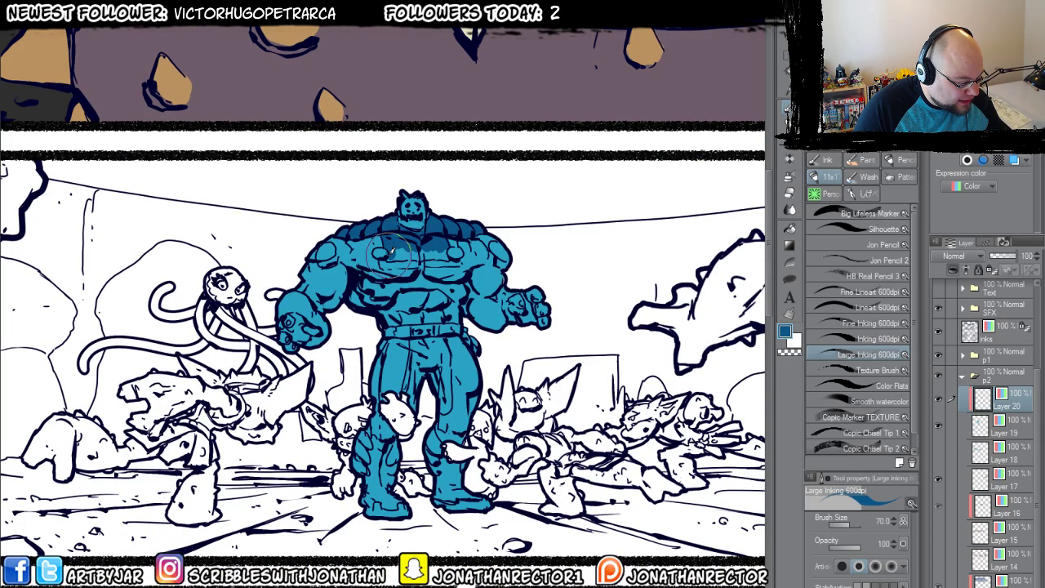
{"action": "left_click_drag", "start_coordinate": [397, 249], "coordinate": [444, 255]}
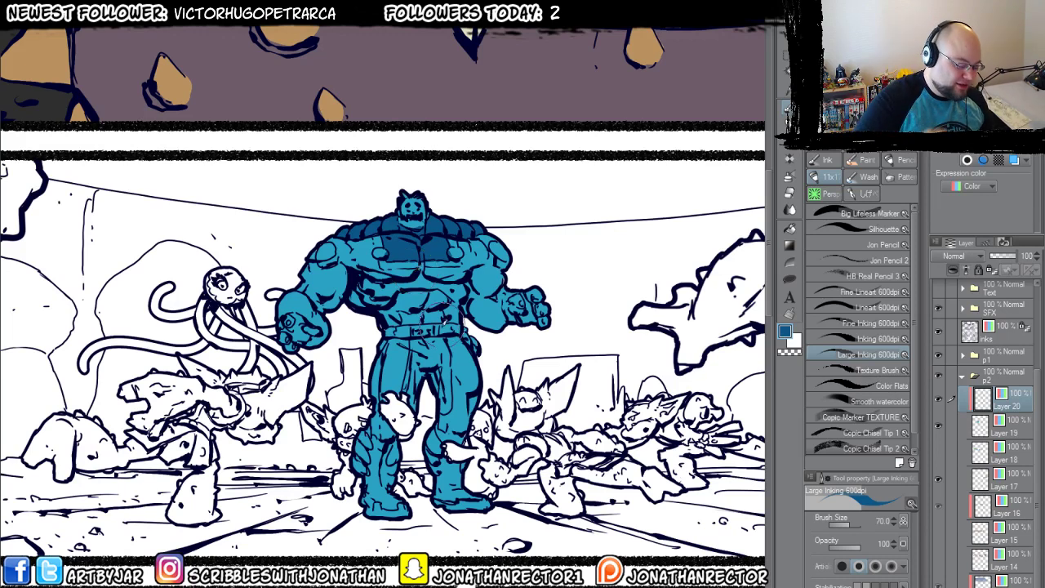
{"action": "mouse_move", "coordinate": [445, 396]}
{"action": "left_mouse_down"}
{"action": "mouse_move", "coordinate": [437, 362]}
{"action": "mouse_move", "coordinate": [421, 368]}
{"action": "mouse_move", "coordinate": [398, 403]}
{"action": "mouse_move", "coordinate": [417, 347]}
{"action": "mouse_move", "coordinate": [432, 355]}
{"action": "mouse_move", "coordinate": [422, 352]}
{"action": "mouse_move", "coordinate": [439, 345]}
{"action": "mouse_move", "coordinate": [433, 363]}
{"action": "mouse_move", "coordinate": [349, 323]}
{"action": "mouse_move", "coordinate": [338, 292]}
{"action": "mouse_move", "coordinate": [401, 375]}
{"action": "mouse_move", "coordinate": [411, 366]}
{"action": "mouse_move", "coordinate": [407, 357]}
{"action": "mouse_move", "coordinate": [349, 437]}
{"action": "mouse_move", "coordinate": [370, 447]}
{"action": "mouse_move", "coordinate": [372, 470]}
{"action": "mouse_move", "coordinate": [365, 455]}
{"action": "mouse_move", "coordinate": [360, 466]}
{"action": "mouse_move", "coordinate": [357, 446]}
{"action": "mouse_move", "coordinate": [364, 454]}
{"action": "mouse_move", "coordinate": [380, 437]}
{"action": "mouse_move", "coordinate": [404, 458]}
{"action": "mouse_move", "coordinate": [380, 446]}
{"action": "mouse_move", "coordinate": [396, 457]}
{"action": "mouse_move", "coordinate": [404, 515]}
{"action": "mouse_move", "coordinate": [378, 515]}
{"action": "mouse_move", "coordinate": [362, 500]}
{"action": "mouse_move", "coordinate": [376, 453]}
{"action": "mouse_move", "coordinate": [359, 417]}
{"action": "left_mouse_up"}
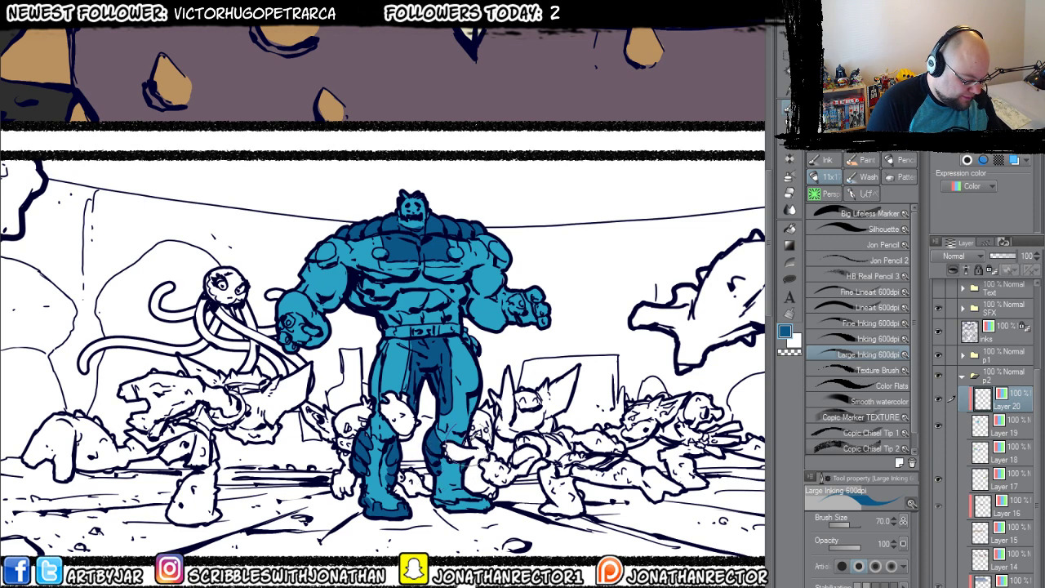
Paint the muscular figure's shoulder pads, chest discs and belt light grey on the clipped layer.
{"action": "left_click", "coordinate": [1006, 425]}
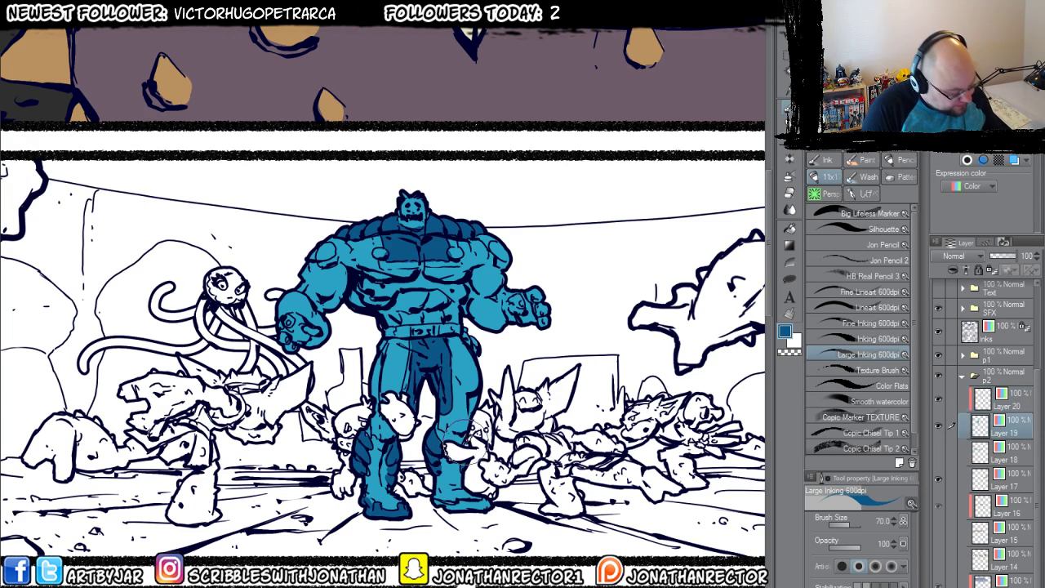
{"action": "left_click", "coordinate": [1012, 402]}
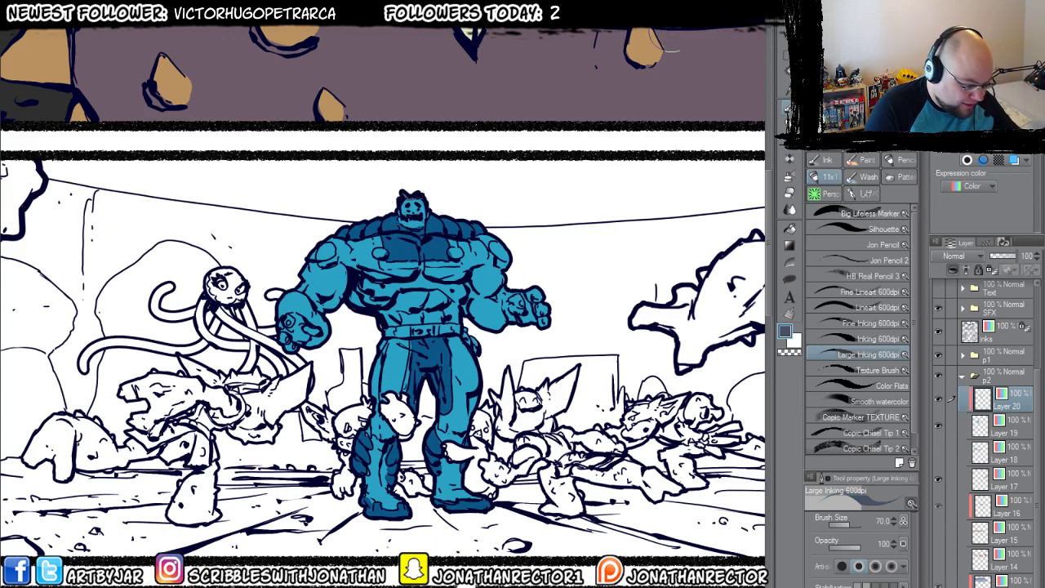
{"action": "left_click", "coordinate": [375, 241], "text": "alt"}
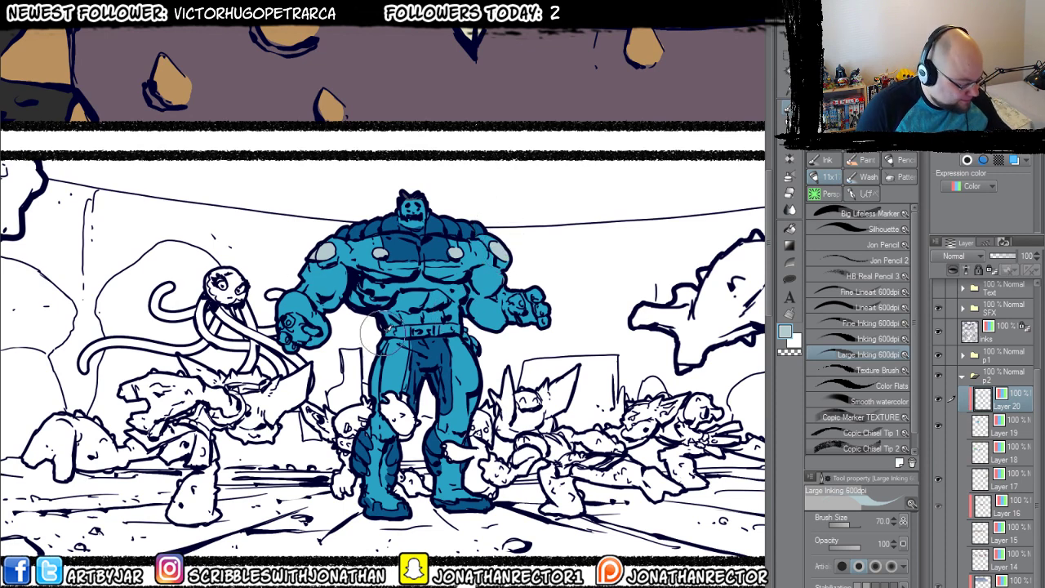
{"action": "mouse_move", "coordinate": [380, 335]}
{"action": "left_mouse_down"}
{"action": "mouse_move", "coordinate": [435, 326]}
{"action": "mouse_move", "coordinate": [424, 319]}
{"action": "mouse_move", "coordinate": [384, 333]}
{"action": "mouse_move", "coordinate": [424, 320]}
{"action": "mouse_move", "coordinate": [433, 334]}
{"action": "mouse_move", "coordinate": [427, 315]}
{"action": "mouse_move", "coordinate": [464, 330]}
{"action": "left_mouse_up"}
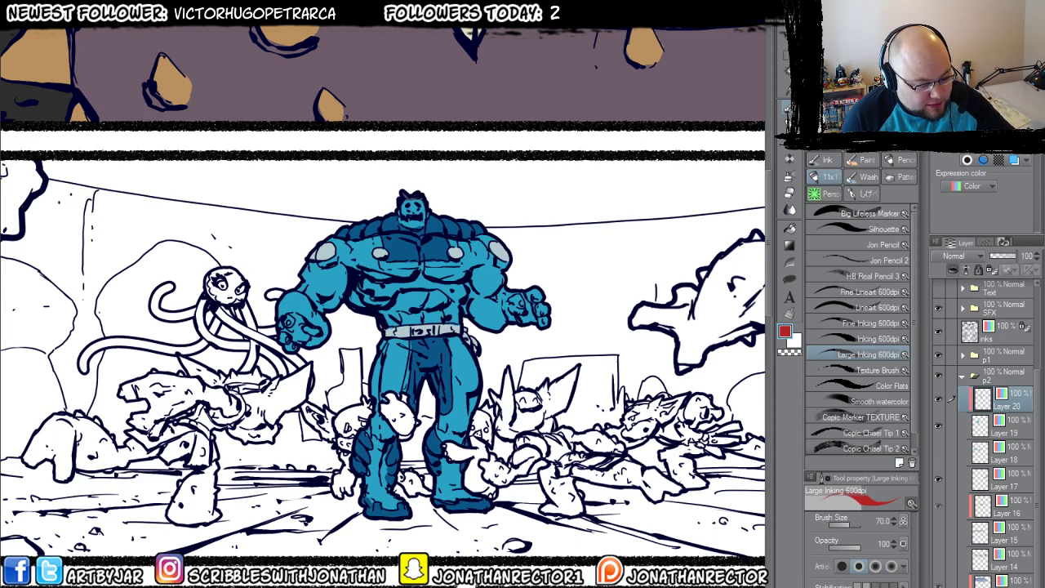
Paint the muscular figure's gloves red and his face and exposed fingers a brown skin tone.
{"action": "mouse_move", "coordinate": [529, 294]}
{"action": "left_mouse_down"}
{"action": "mouse_move", "coordinate": [535, 315]}
{"action": "mouse_move", "coordinate": [522, 328]}
{"action": "mouse_move", "coordinate": [506, 304]}
{"action": "mouse_move", "coordinate": [517, 298]}
{"action": "mouse_move", "coordinate": [516, 330]}
{"action": "left_mouse_up"}
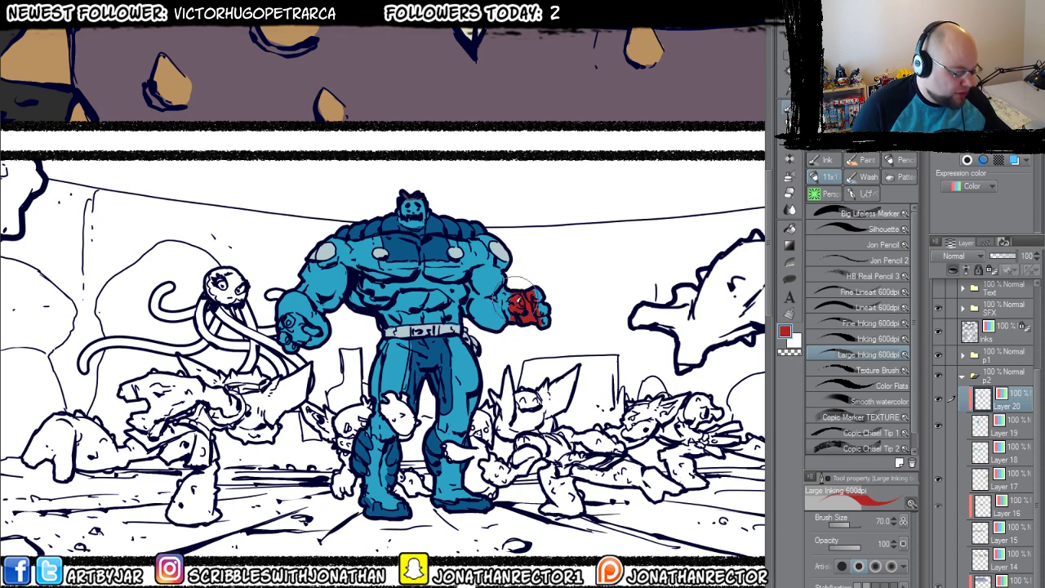
{"action": "mouse_move", "coordinate": [290, 317]}
{"action": "left_mouse_down"}
{"action": "mouse_move", "coordinate": [299, 328]}
{"action": "mouse_move", "coordinate": [286, 343]}
{"action": "mouse_move", "coordinate": [281, 335]}
{"action": "mouse_move", "coordinate": [290, 320]}
{"action": "mouse_move", "coordinate": [298, 339]}
{"action": "mouse_move", "coordinate": [286, 351]}
{"action": "mouse_move", "coordinate": [267, 327]}
{"action": "left_mouse_up"}
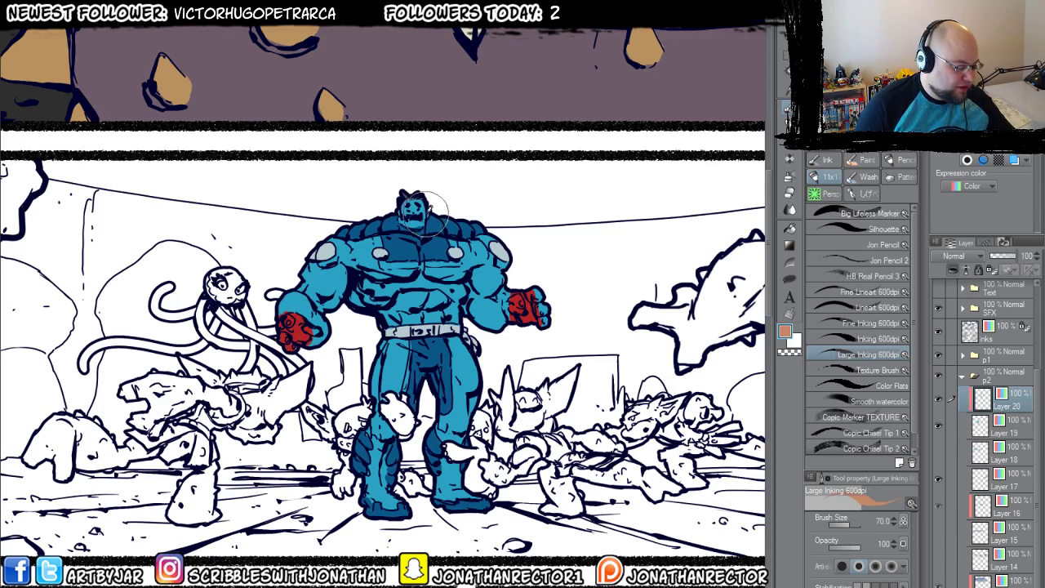
{"action": "mouse_move", "coordinate": [423, 212]}
{"action": "left_mouse_down"}
{"action": "mouse_move", "coordinate": [402, 222]}
{"action": "mouse_move", "coordinate": [404, 200]}
{"action": "mouse_move", "coordinate": [421, 213]}
{"action": "mouse_move", "coordinate": [402, 205]}
{"action": "left_mouse_up"}
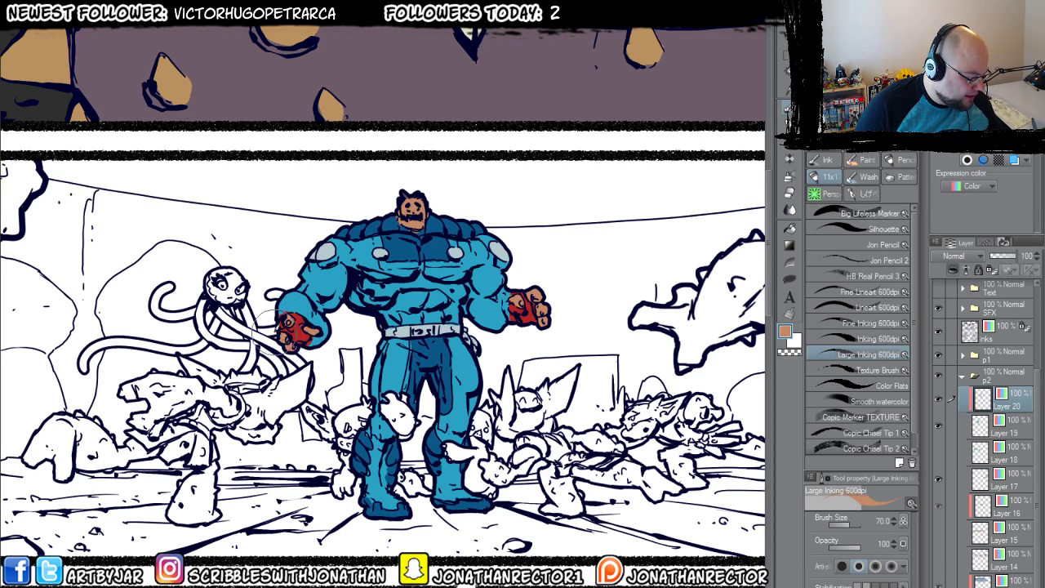
Paint the centre of the muscular figure's belt buckle red and pick a lighter tan skin colour.
{"action": "left_click", "coordinate": [980, 82]}
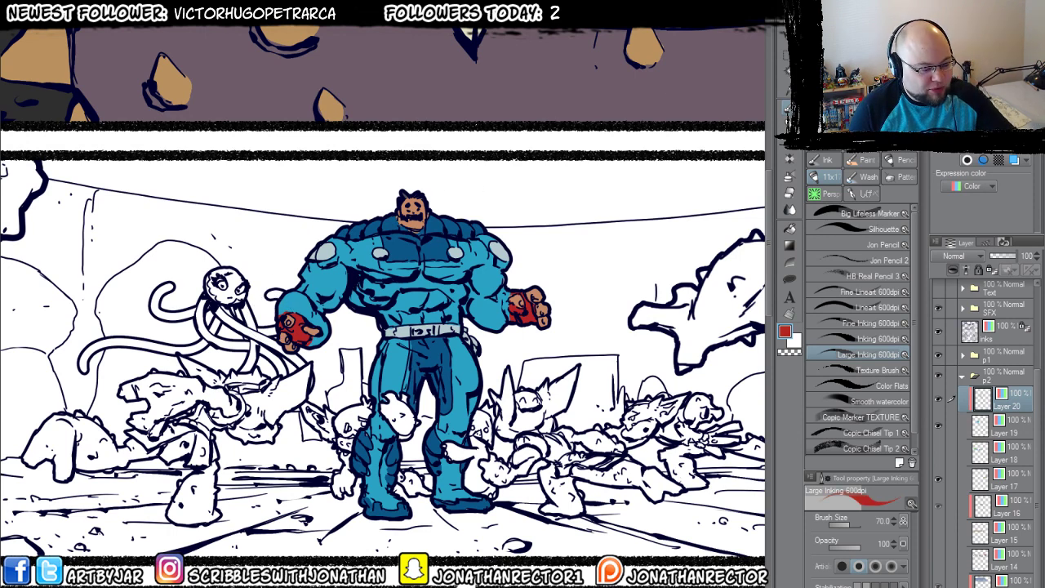
{"action": "mouse_move", "coordinate": [421, 315]}
{"action": "left_mouse_down"}
{"action": "mouse_move", "coordinate": [433, 335]}
{"action": "mouse_move", "coordinate": [409, 335]}
{"action": "mouse_move", "coordinate": [413, 318]}
{"action": "mouse_move", "coordinate": [418, 326]}
{"action": "left_mouse_up"}
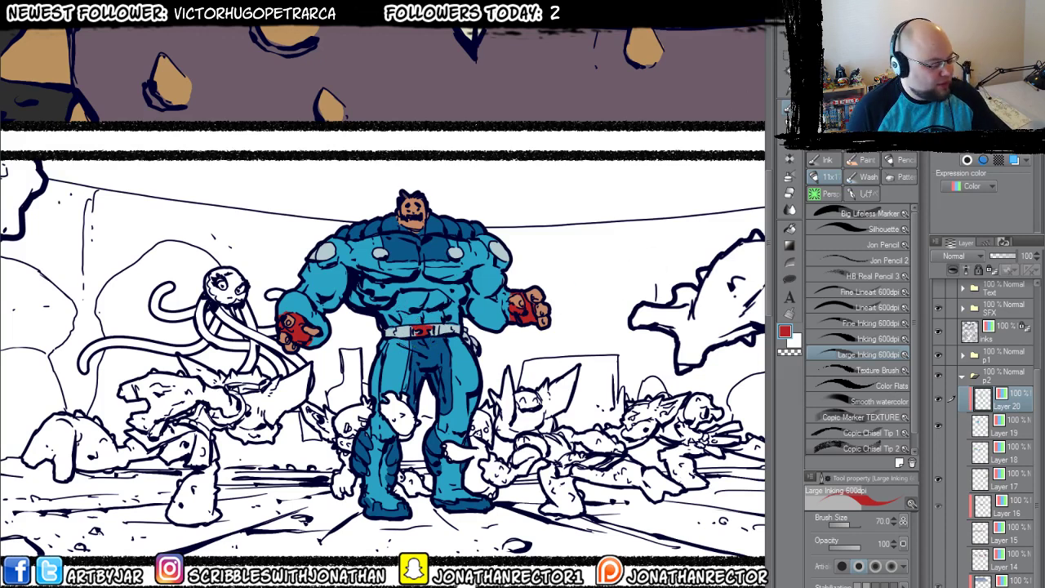
{"action": "left_click", "coordinate": [865, 90]}
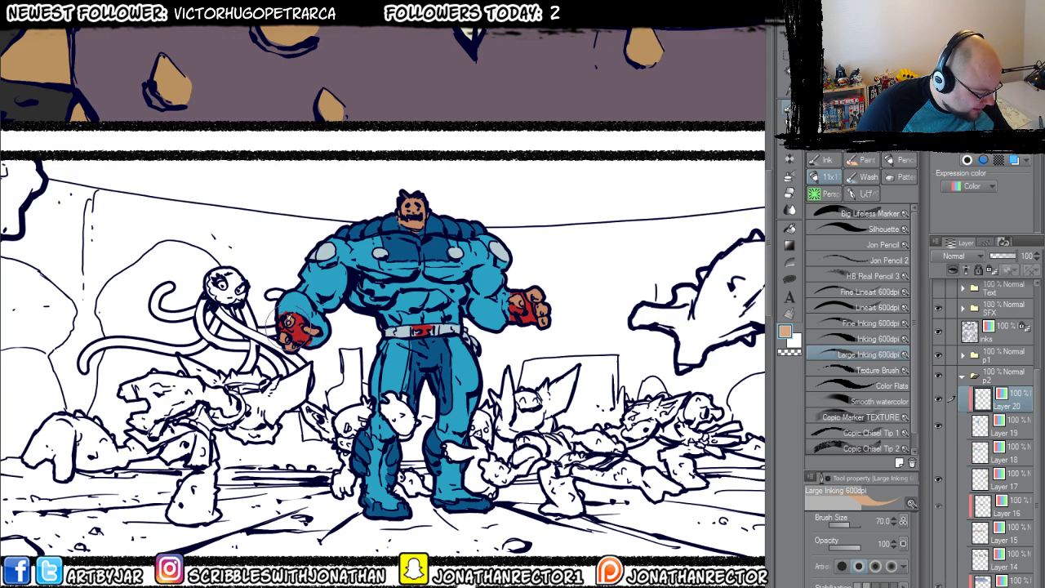
{"action": "left_click", "coordinate": [866, 90]}
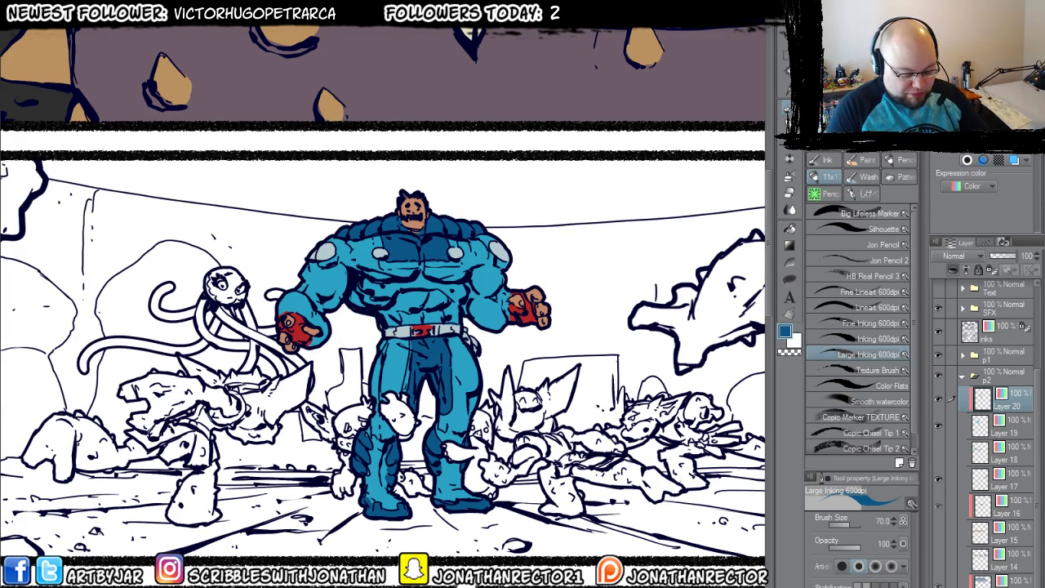
Add another layer and fill the tentacled creature's head and all its tentacles with pale pink.
{"action": "key", "text": "ctrl+shift+n"}
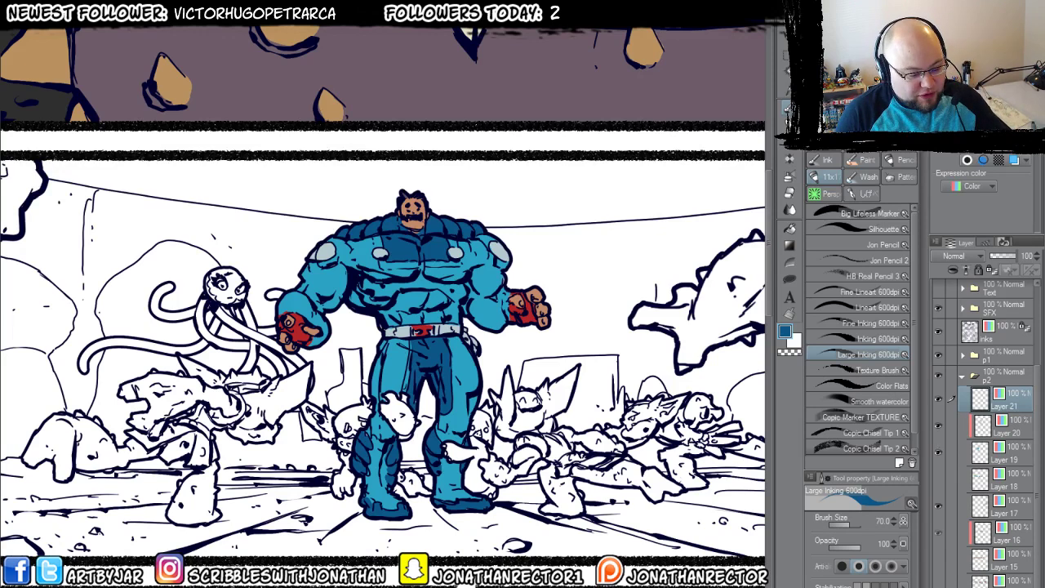
{"action": "key", "text": "g"}
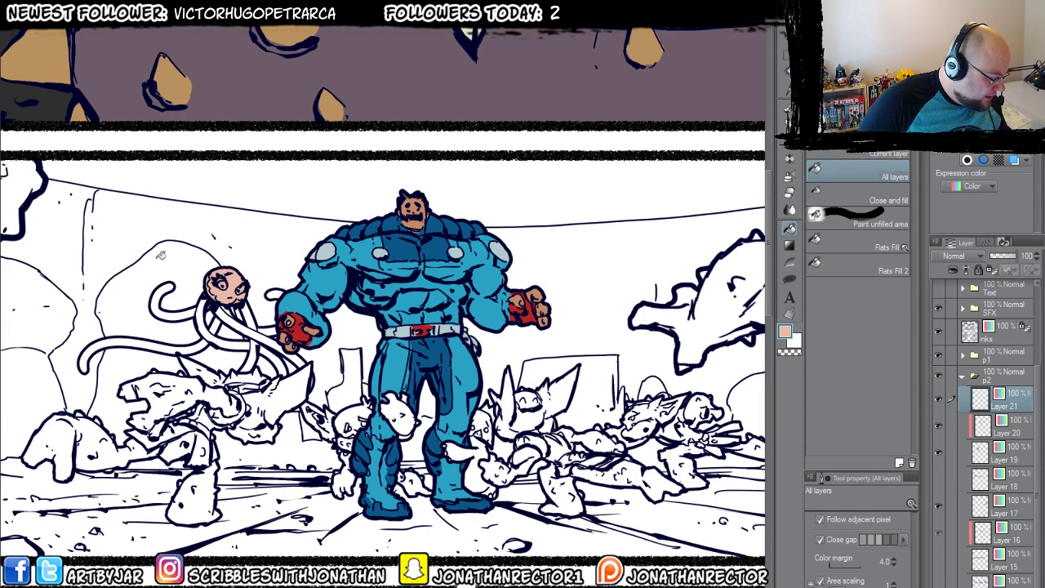
{"action": "mouse_move", "coordinate": [171, 308]}
{"action": "left_mouse_down"}
{"action": "mouse_move", "coordinate": [200, 303]}
{"action": "mouse_move", "coordinate": [219, 330]}
{"action": "mouse_move", "coordinate": [282, 347]}
{"action": "left_mouse_up"}
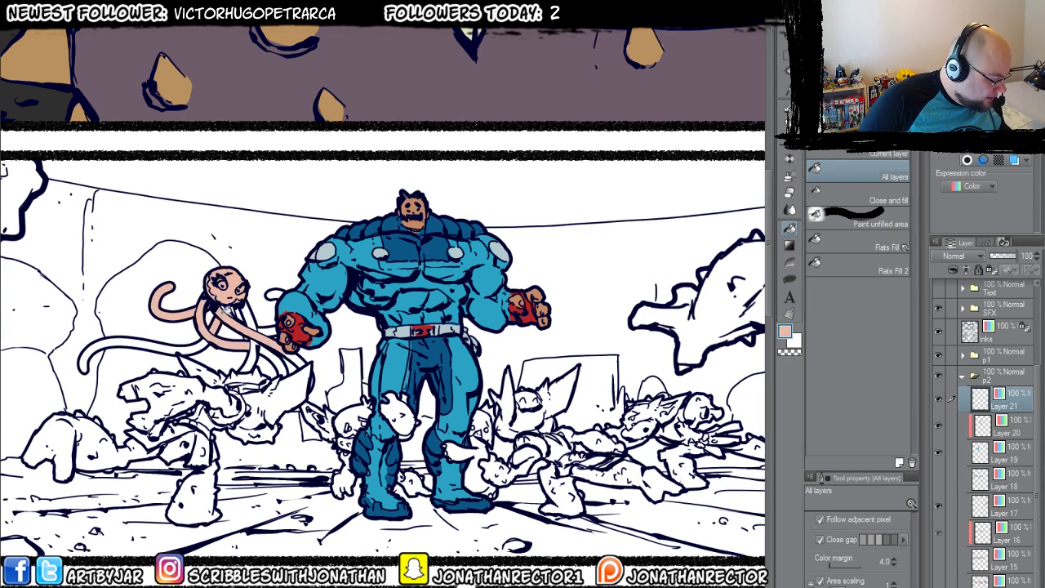
{"action": "mouse_move", "coordinate": [245, 312]}
{"action": "left_mouse_down"}
{"action": "mouse_move", "coordinate": [253, 351]}
{"action": "mouse_move", "coordinate": [274, 360]}
{"action": "left_mouse_up"}
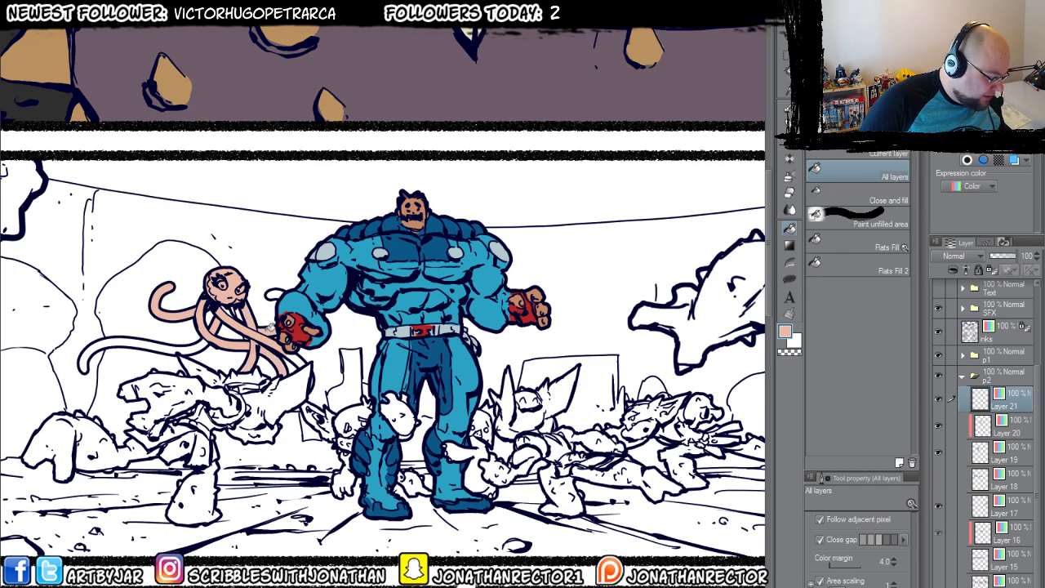
{"action": "left_click", "coordinate": [144, 341]}
{"action": "left_click_drag", "start_coordinate": [190, 394], "coordinate": [336, 398]}
{"action": "key", "text": "p"}
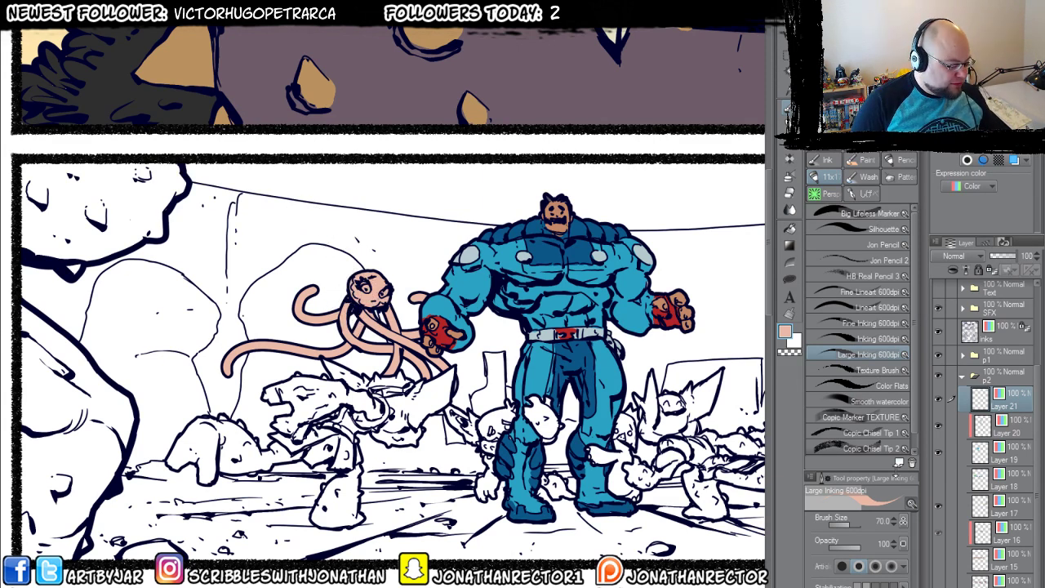
Add a clipped colour layer above the tentacled creature's base and paint dark grey on the upper tentacles beneath its head.
{"action": "left_click", "coordinate": [938, 483]}
{"action": "left_click", "coordinate": [938, 484]}
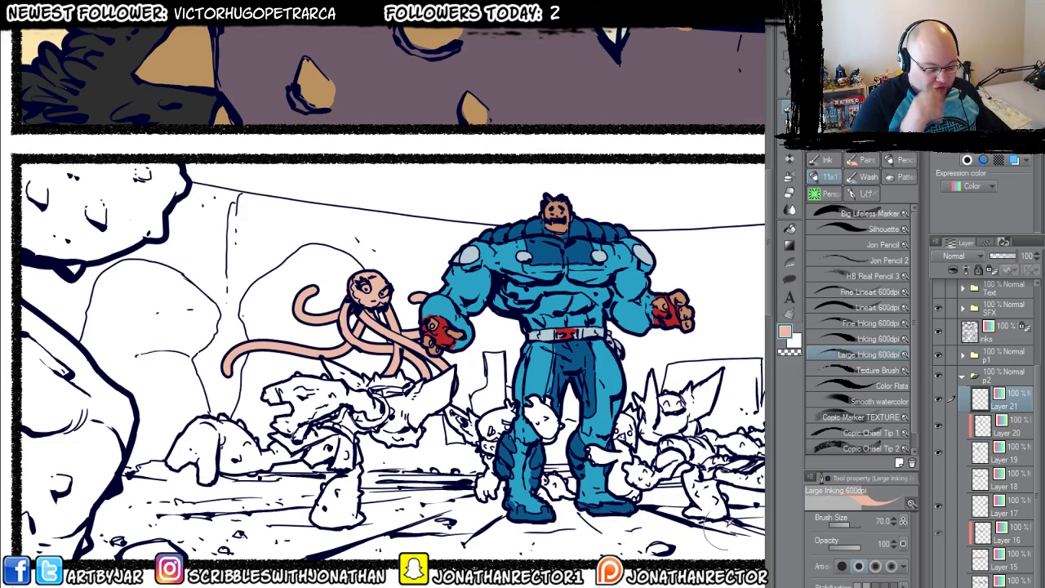
{"action": "key", "text": "ctrl+shift+n"}
{"action": "left_click", "coordinate": [968, 186]}
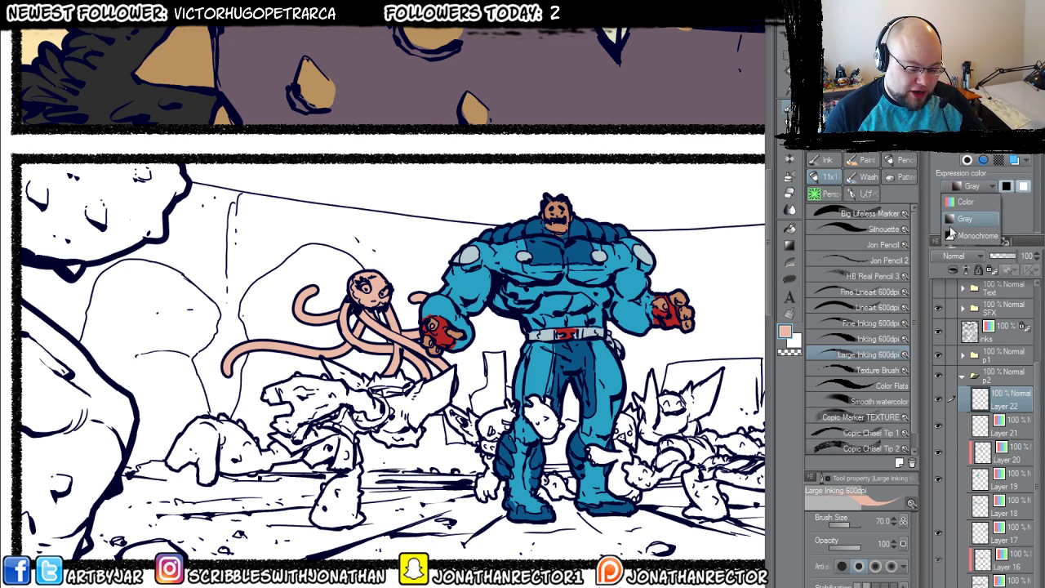
{"action": "left_click", "coordinate": [957, 202]}
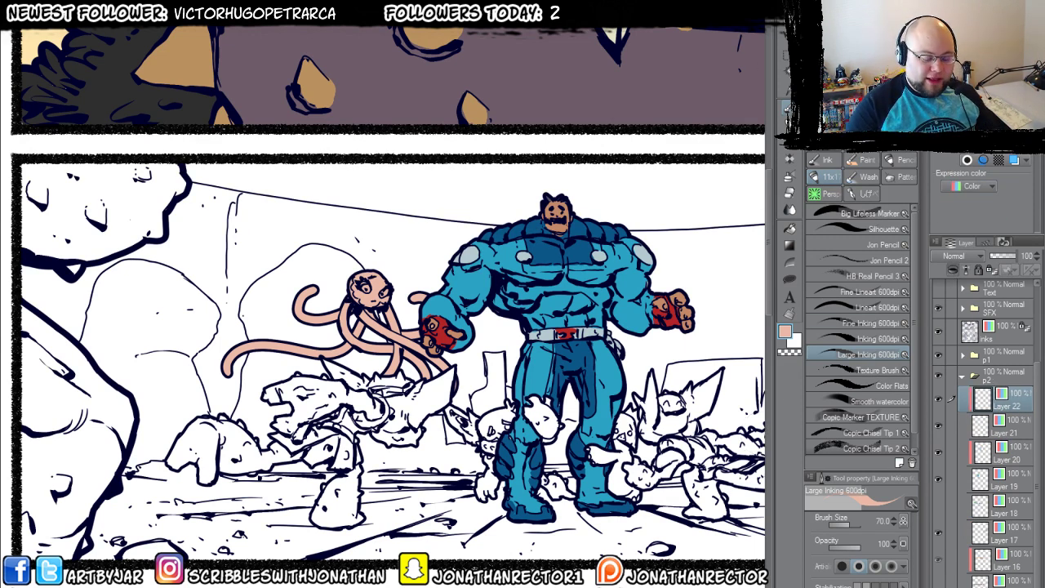
{"action": "left_click", "coordinate": [985, 82]}
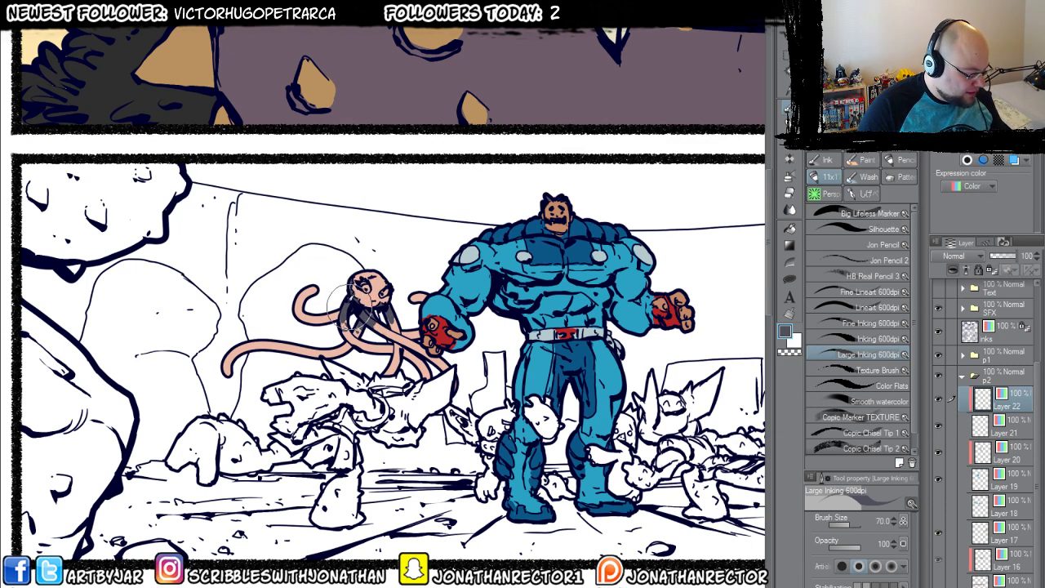
{"action": "left_click", "coordinate": [996, 435]}
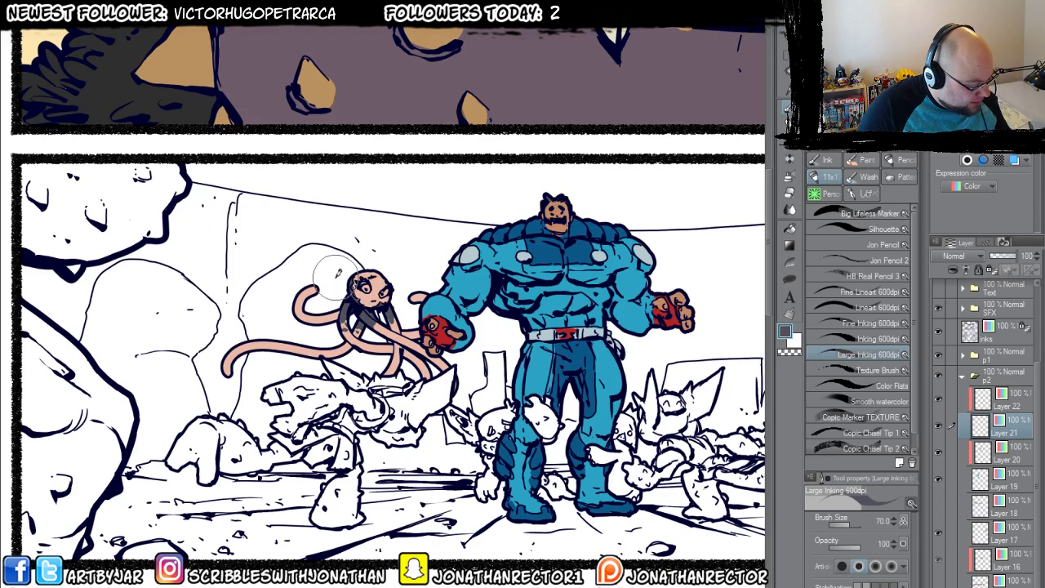
{"action": "left_click", "coordinate": [1015, 407]}
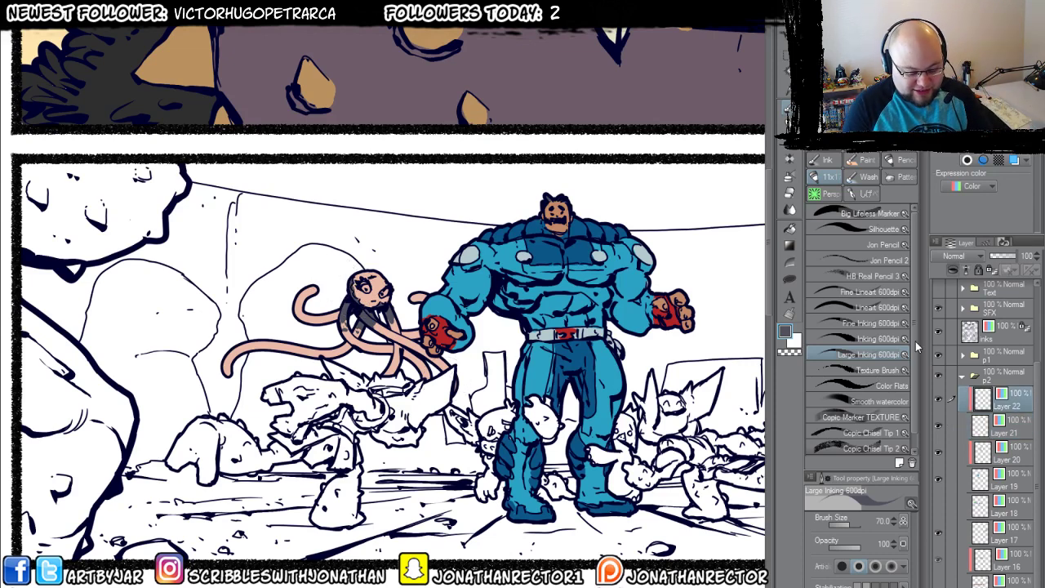
Paint the tentacled creature's eyes off-white with light green irises on the clipped layer.
{"action": "left_click", "coordinate": [983, 86]}
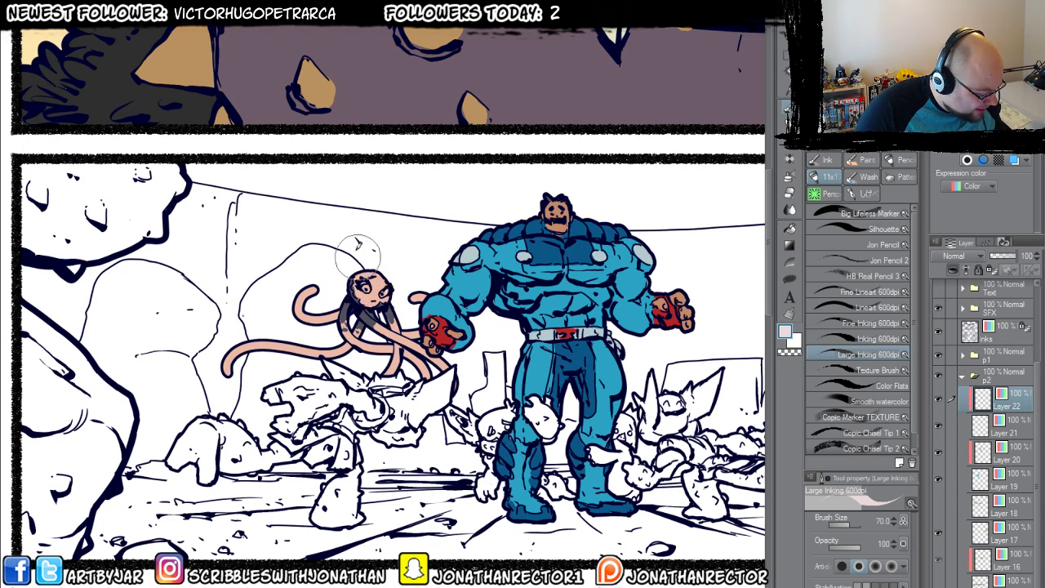
{"action": "left_click", "coordinate": [983, 82]}
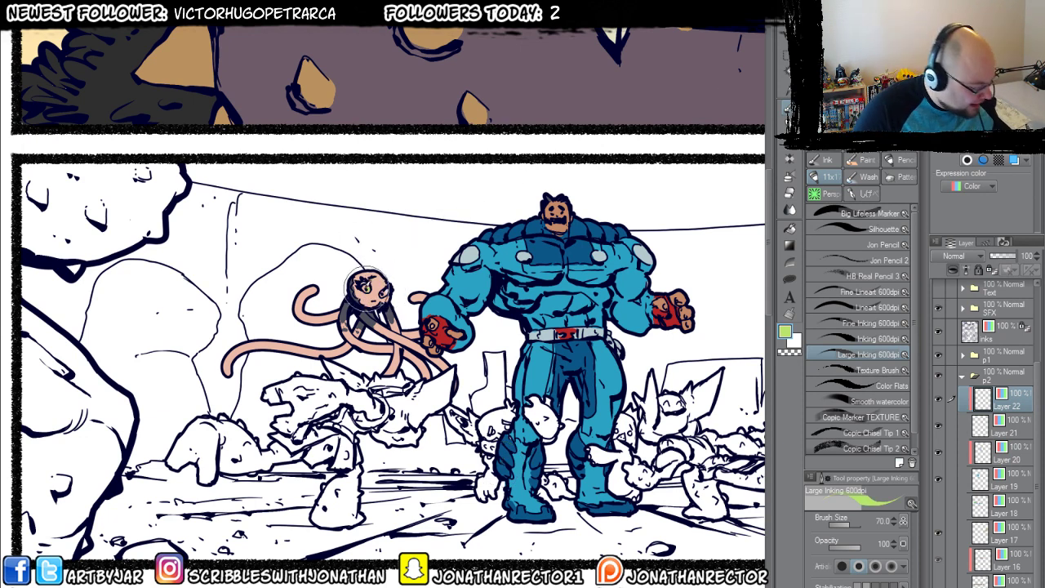
{"action": "left_click", "coordinate": [371, 285]}
{"action": "left_click", "coordinate": [384, 287]}
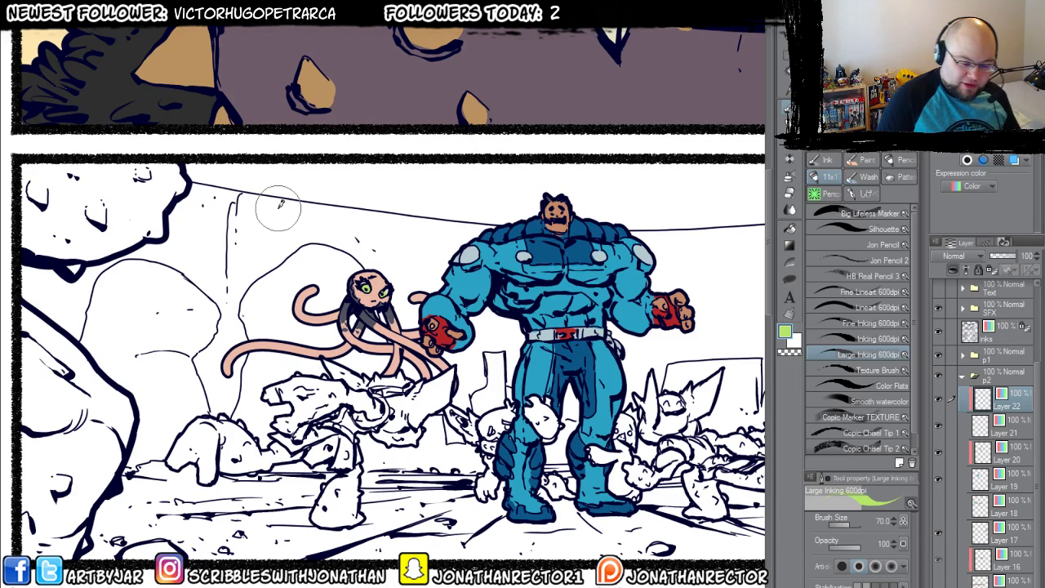
Add a new layer above the tentacled creature's layers and set its expression colour to Color.
{"action": "left_click_drag", "start_coordinate": [279, 209], "coordinate": [203, 152]}
{"action": "left_click_drag", "start_coordinate": [600, 489], "coordinate": [503, 485]}
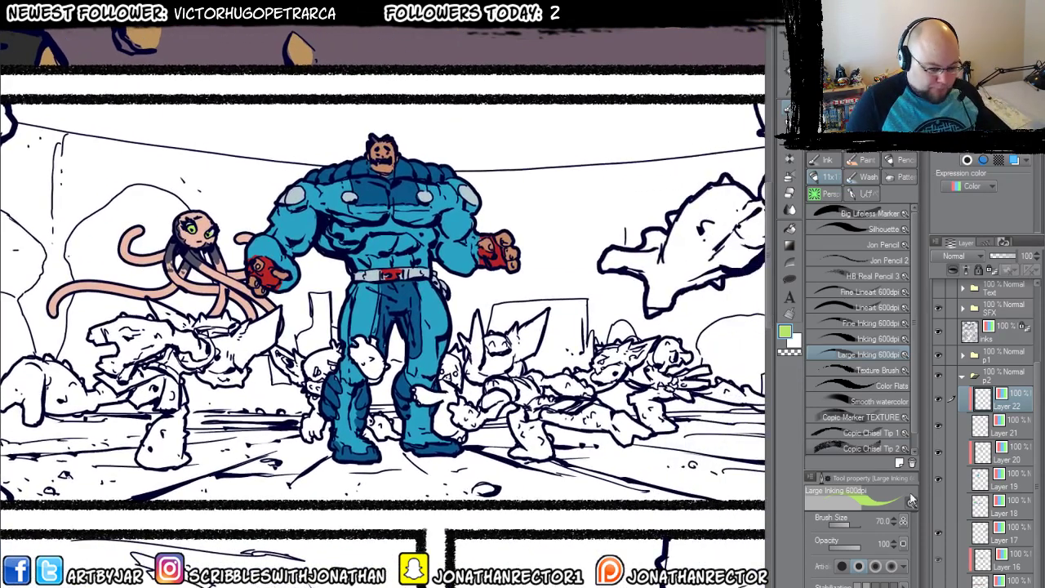
{"action": "key", "text": "ctrl+shift+n"}
{"action": "left_click", "coordinate": [962, 185]}
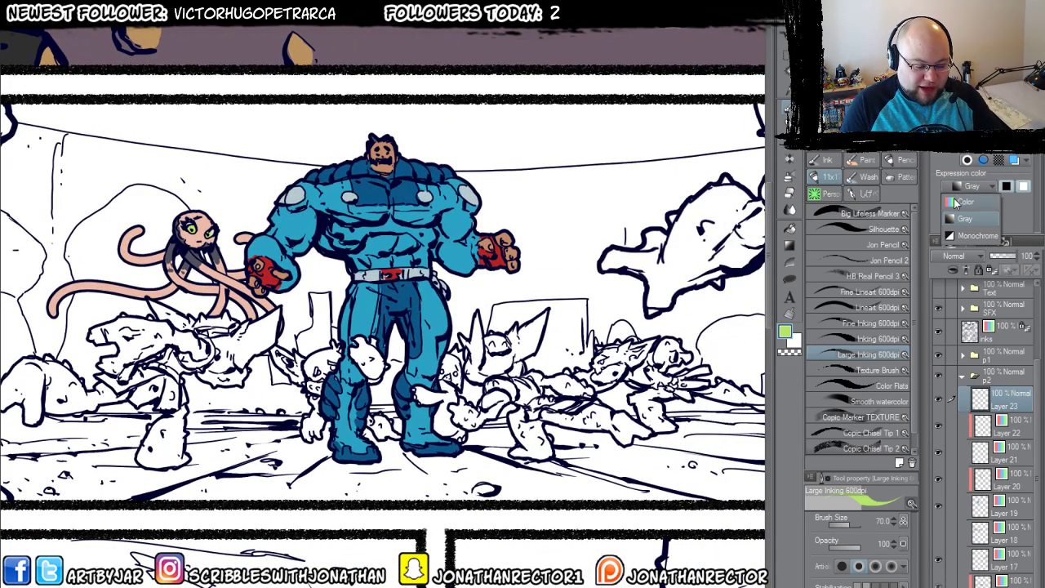
{"action": "left_click", "coordinate": [974, 202]}
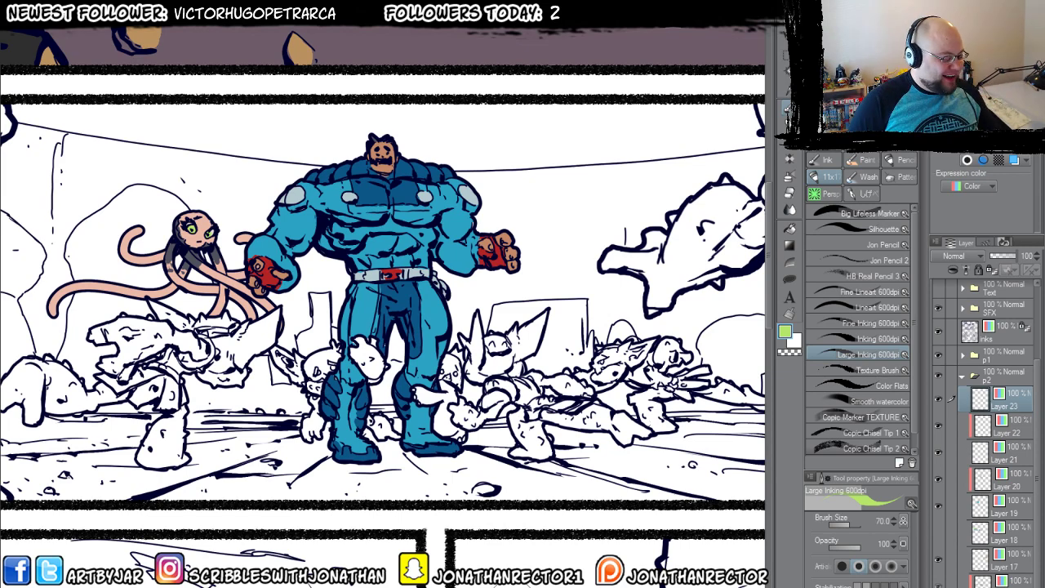
Look through the other open comic pages for a reference to the remaining characters' colours.
{"action": "scroll", "coordinate": [290, 255], "scroll_direction": "down", "scroll_amount": 5}
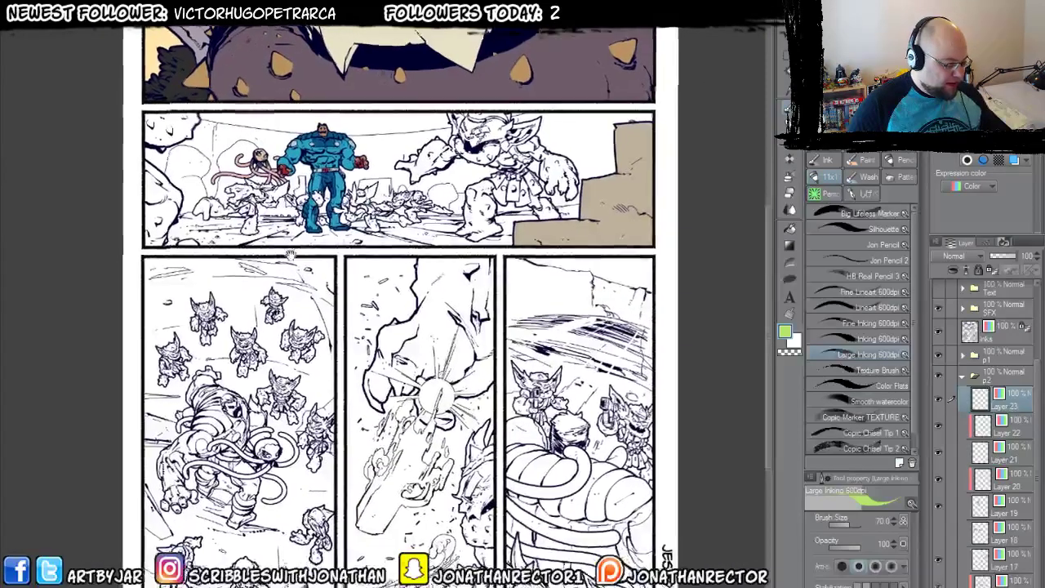
{"action": "left_click_drag", "start_coordinate": [290, 254], "coordinate": [291, 275]}
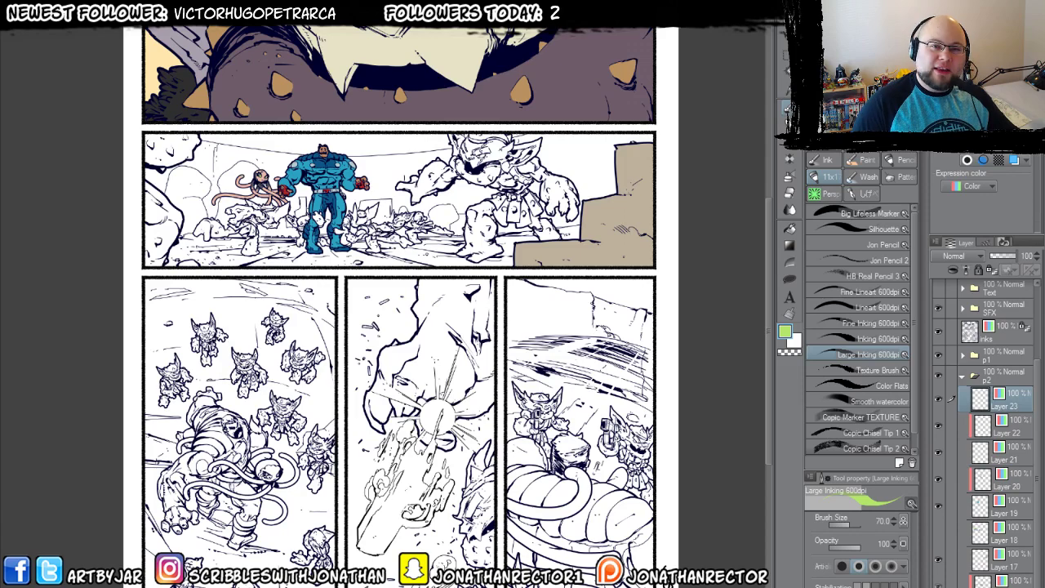
{"action": "key", "text": "ctrl+Tab"}
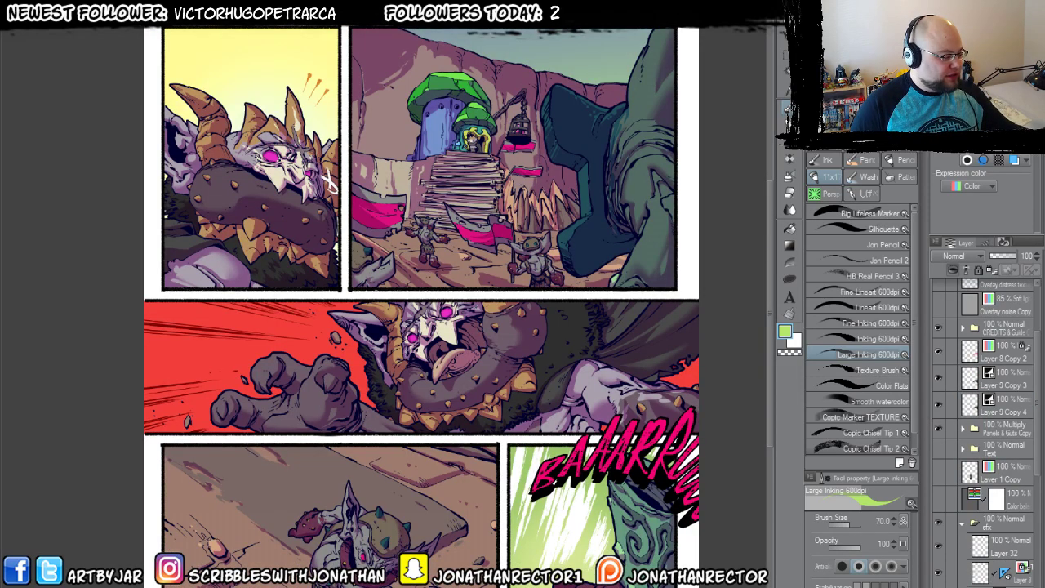
{"action": "key", "text": "ctrl+Tab"}
{"action": "key", "text": "ctrl+Tab"}
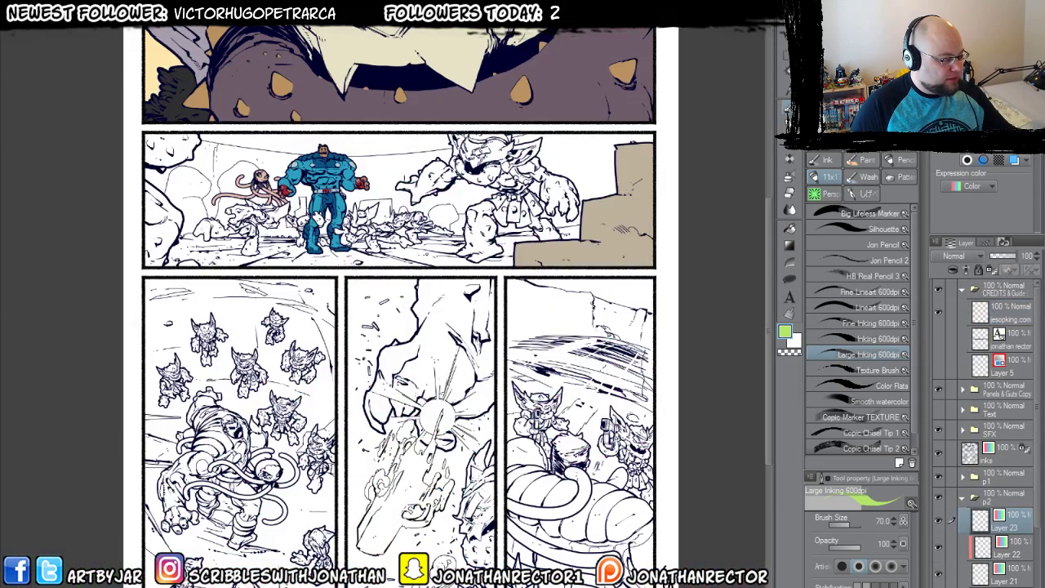
{"action": "scroll", "coordinate": [400, 306], "scroll_direction": "up", "scroll_amount": 1}
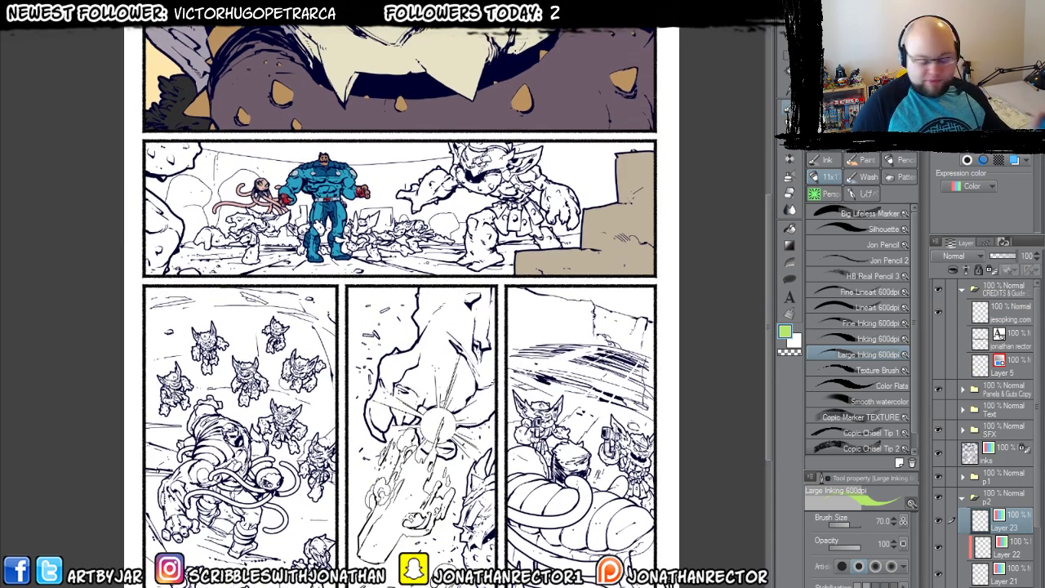
{"action": "scroll", "coordinate": [286, 382], "scroll_direction": "up", "scroll_amount": 3}
{"action": "left_click_drag", "start_coordinate": [387, 125], "coordinate": [367, 571]}
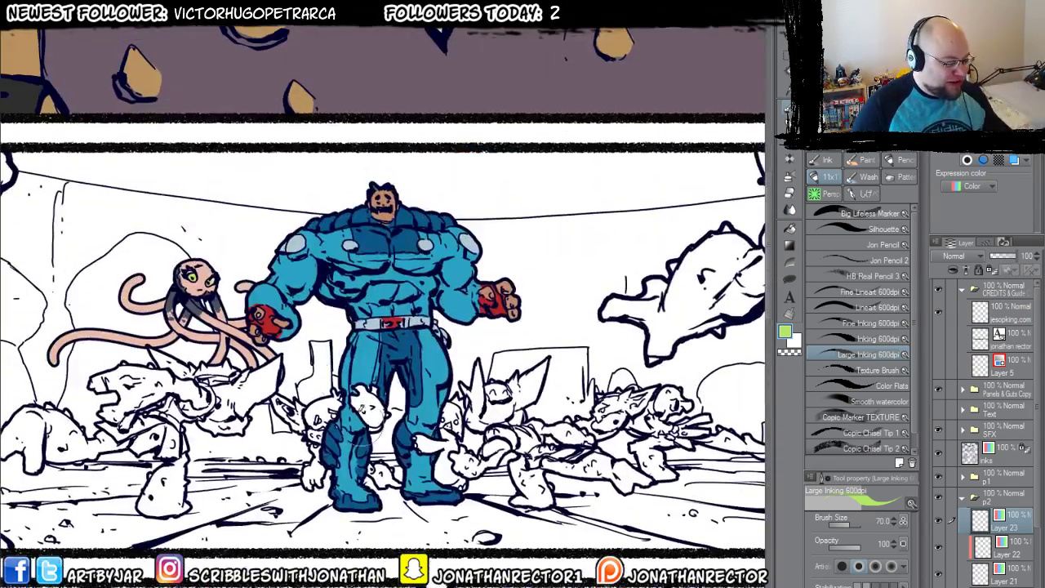
{"action": "scroll", "coordinate": [367, 434], "scroll_direction": "up", "scroll_amount": 2}
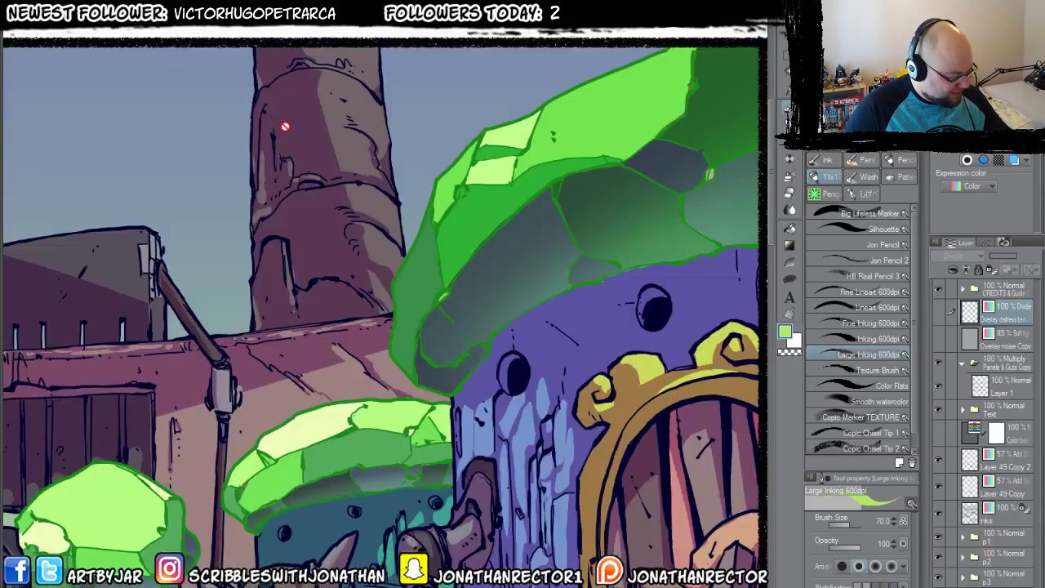
{"action": "scroll", "coordinate": [285, 126], "scroll_direction": "down", "scroll_amount": 10}
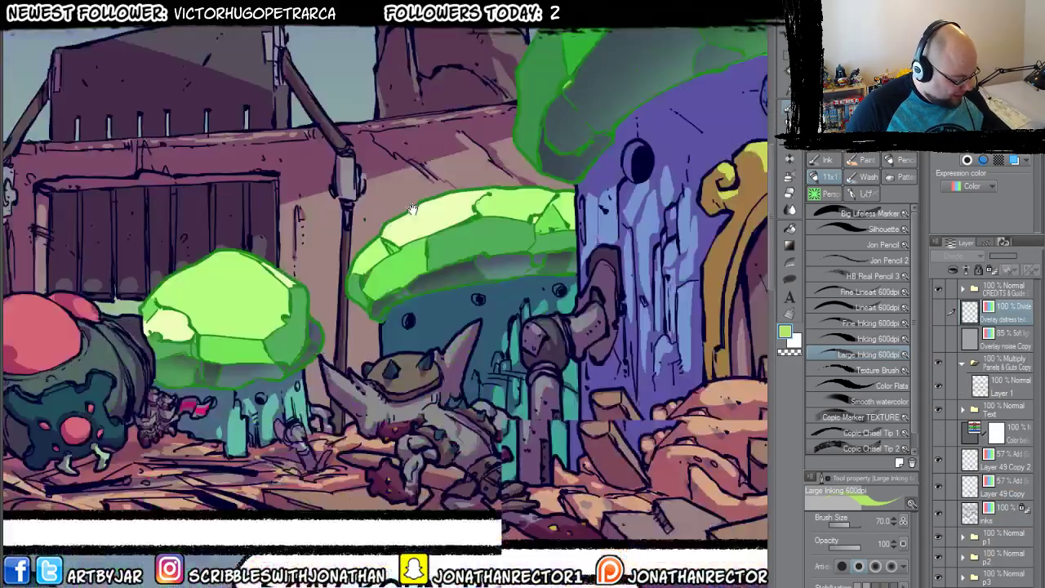
{"action": "scroll", "coordinate": [327, 288], "scroll_direction": "up", "scroll_amount": 4}
{"action": "scroll", "coordinate": [327, 288], "scroll_direction": "down", "scroll_amount": 2}
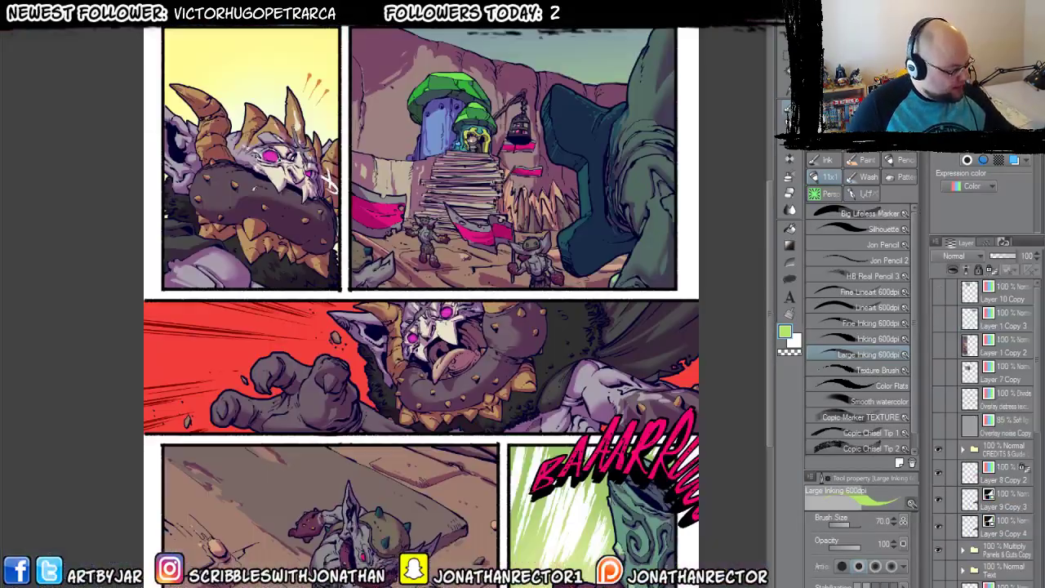
{"action": "scroll", "coordinate": [290, 366], "scroll_direction": "down", "scroll_amount": 2}
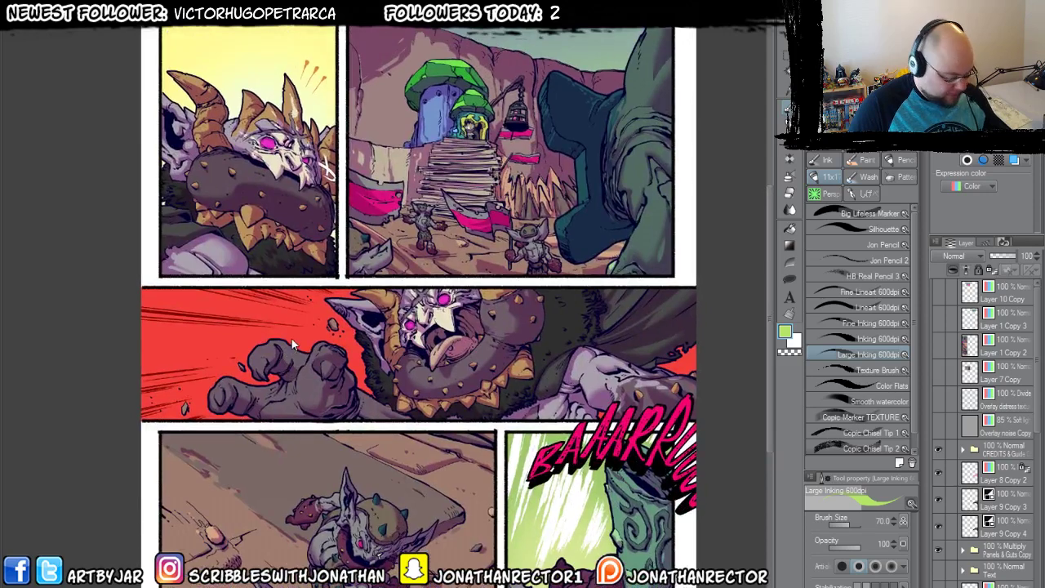
Open the page file JK_Chap1_pg34 and hide its distress and noise overlay layers.
{"action": "key", "text": "ctrl+o"}
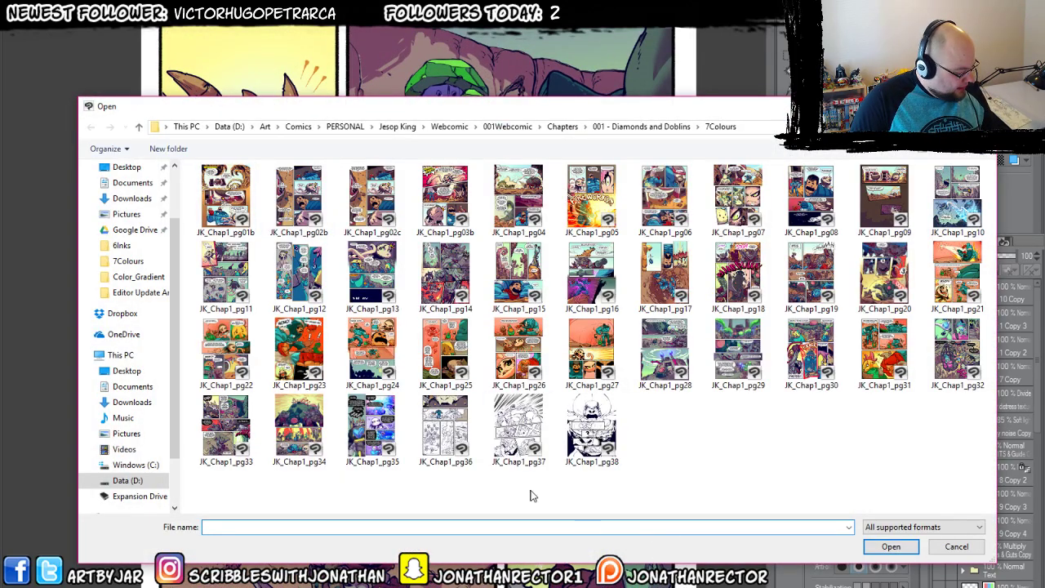
{"action": "double_click", "coordinate": [303, 437]}
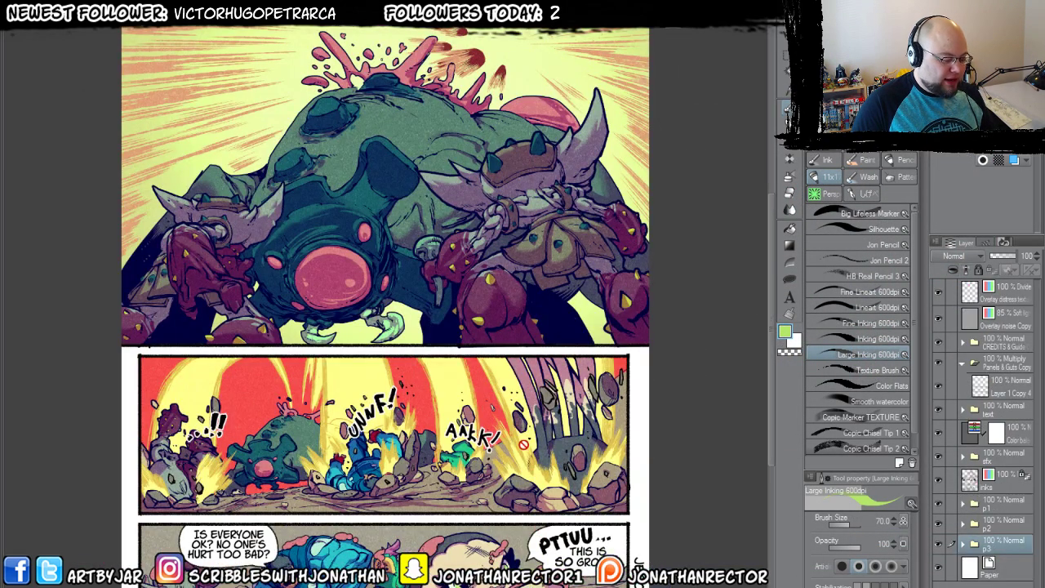
{"action": "left_click", "coordinate": [938, 292]}
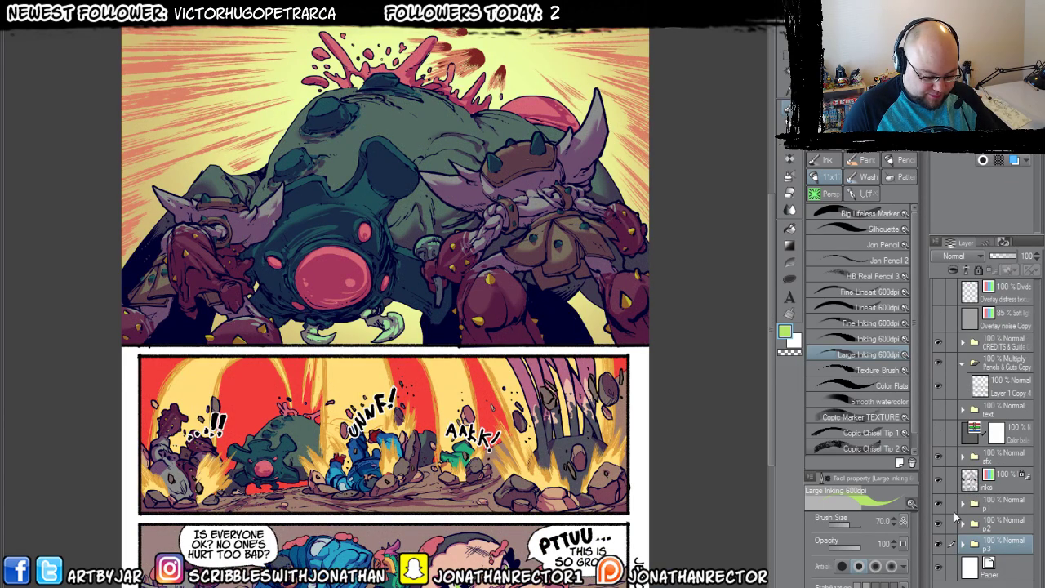
Sample the green of the small character beside the crouching muscular figure in the third panel.
{"action": "scroll", "coordinate": [278, 531], "scroll_direction": "up", "scroll_amount": 4}
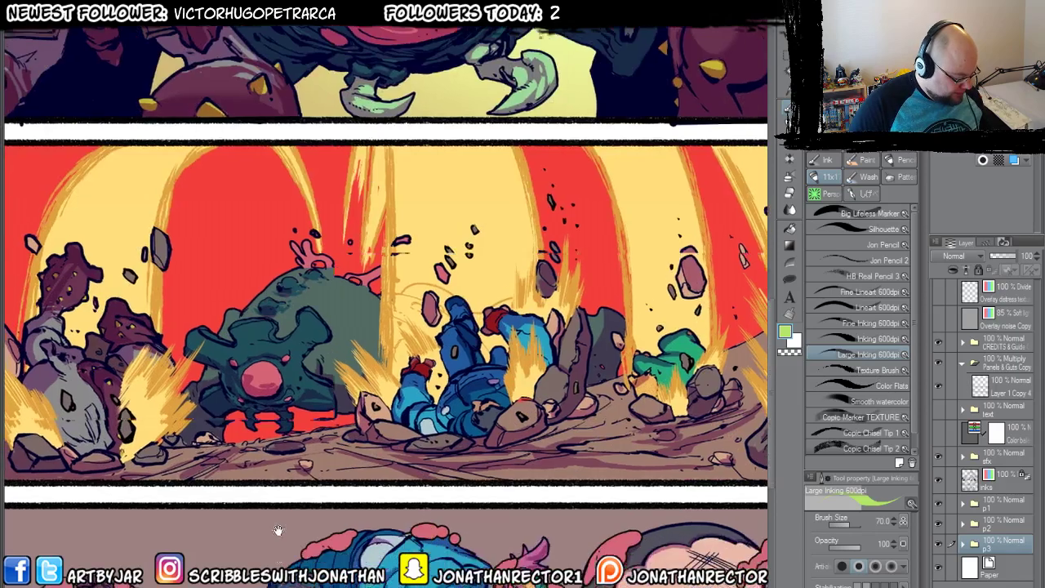
{"action": "left_click_drag", "start_coordinate": [277, 531], "coordinate": [278, 259]}
{"action": "scroll", "coordinate": [543, 382], "scroll_direction": "up", "scroll_amount": 2}
{"action": "left_click", "coordinate": [525, 299], "text": "alt"}
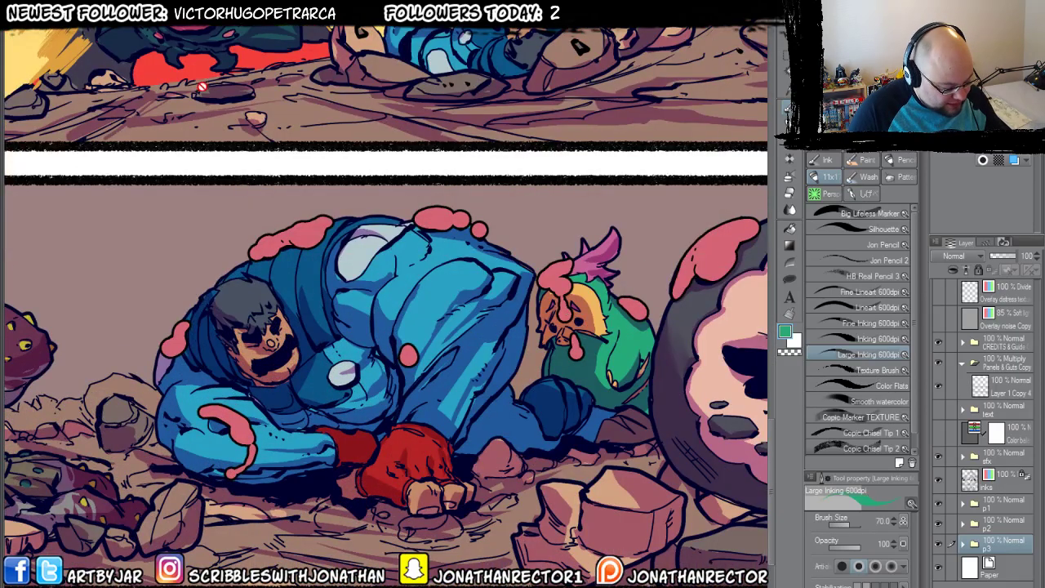
Return to the arena page and fill the small character clinging to the muscular figure's leg with the sampled green.
{"action": "key", "text": "ctrl+Tab"}
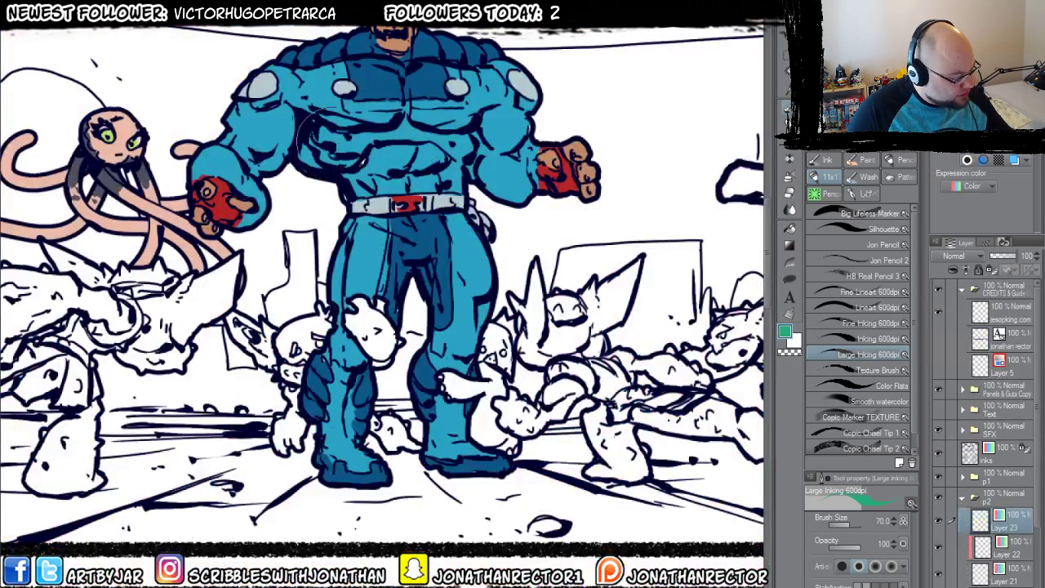
{"action": "mouse_move", "coordinate": [505, 334]}
{"action": "left_mouse_down"}
{"action": "mouse_move", "coordinate": [510, 318]}
{"action": "mouse_move", "coordinate": [494, 347]}
{"action": "mouse_move", "coordinate": [506, 368]}
{"action": "left_mouse_up"}
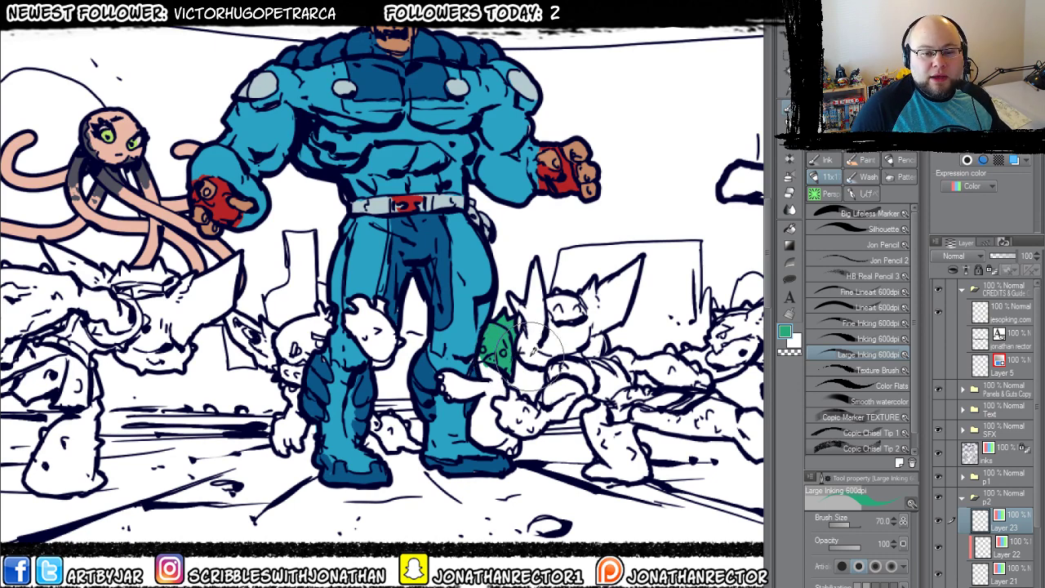
{"action": "mouse_move", "coordinate": [531, 352]}
{"action": "left_mouse_down"}
{"action": "mouse_move", "coordinate": [547, 298]}
{"action": "mouse_move", "coordinate": [498, 294]}
{"action": "mouse_move", "coordinate": [494, 310]}
{"action": "mouse_move", "coordinate": [522, 310]}
{"action": "mouse_move", "coordinate": [523, 326]}
{"action": "mouse_move", "coordinate": [478, 298]}
{"action": "left_mouse_up"}
{"action": "key", "text": "g"}
{"action": "left_click", "coordinate": [503, 358]}
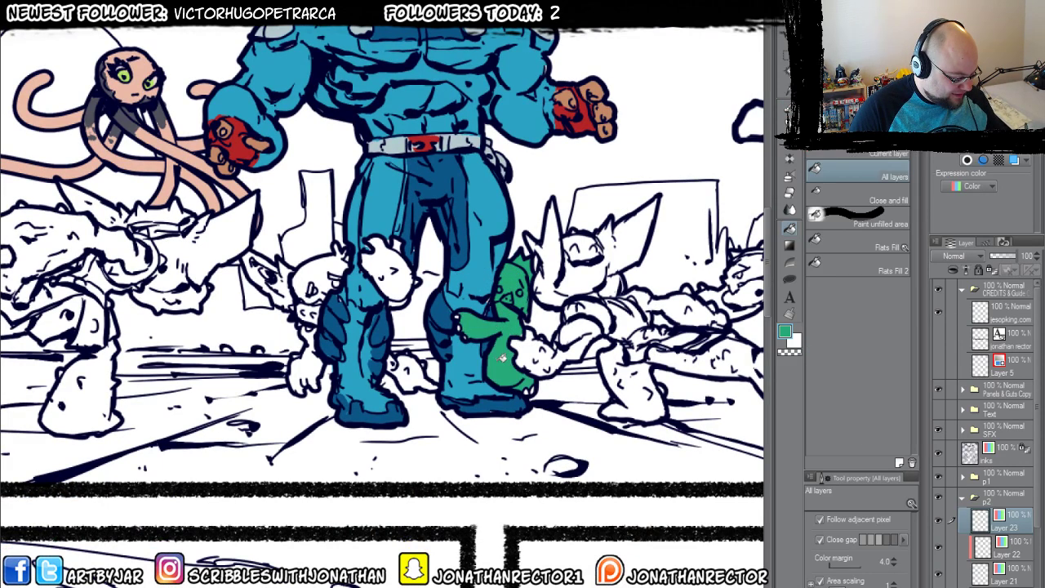
{"action": "key", "text": "b"}
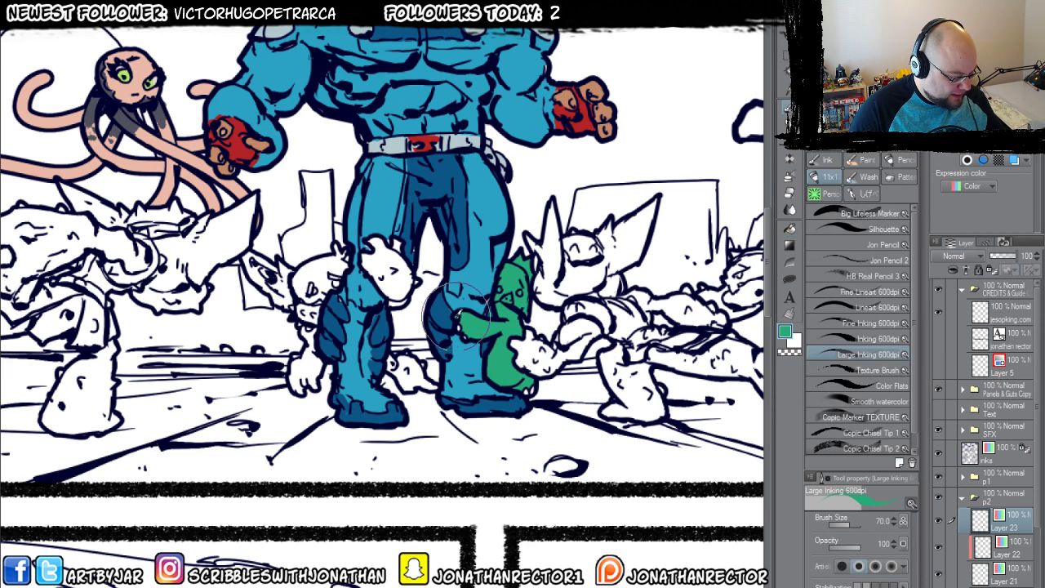
{"action": "mouse_move", "coordinate": [461, 327]}
{"action": "left_mouse_down"}
{"action": "mouse_move", "coordinate": [470, 339]}
{"action": "mouse_move", "coordinate": [458, 334]}
{"action": "mouse_move", "coordinate": [514, 368]}
{"action": "mouse_move", "coordinate": [531, 396]}
{"action": "mouse_move", "coordinate": [494, 384]}
{"action": "mouse_move", "coordinate": [478, 276]}
{"action": "left_mouse_up"}
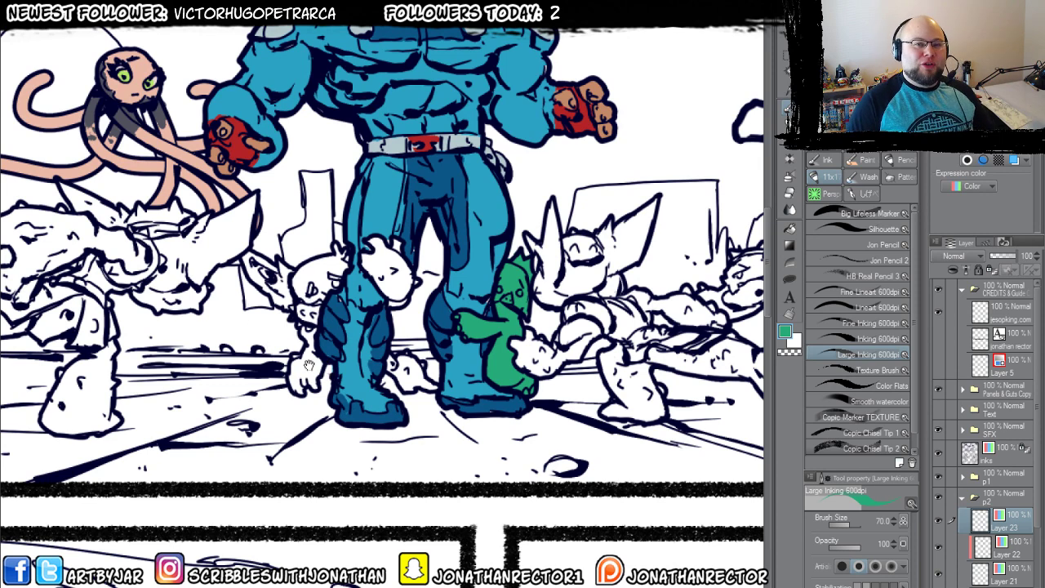
Add a layer clipped to the small green character's layer and set its expression colour to Color.
{"action": "scroll", "coordinate": [314, 368], "scroll_direction": "up", "scroll_amount": 1}
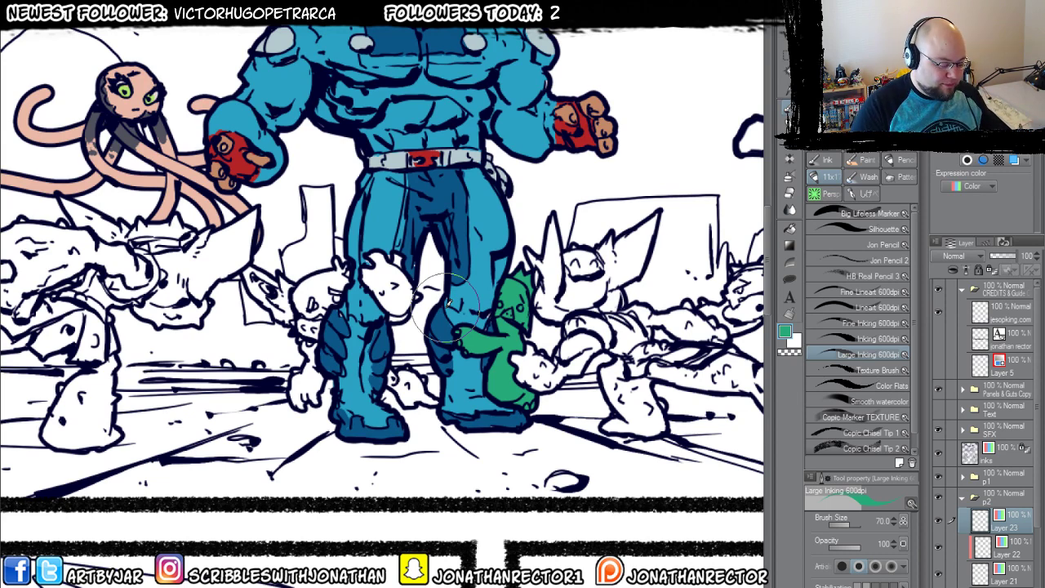
{"action": "left_click", "coordinate": [972, 185]}
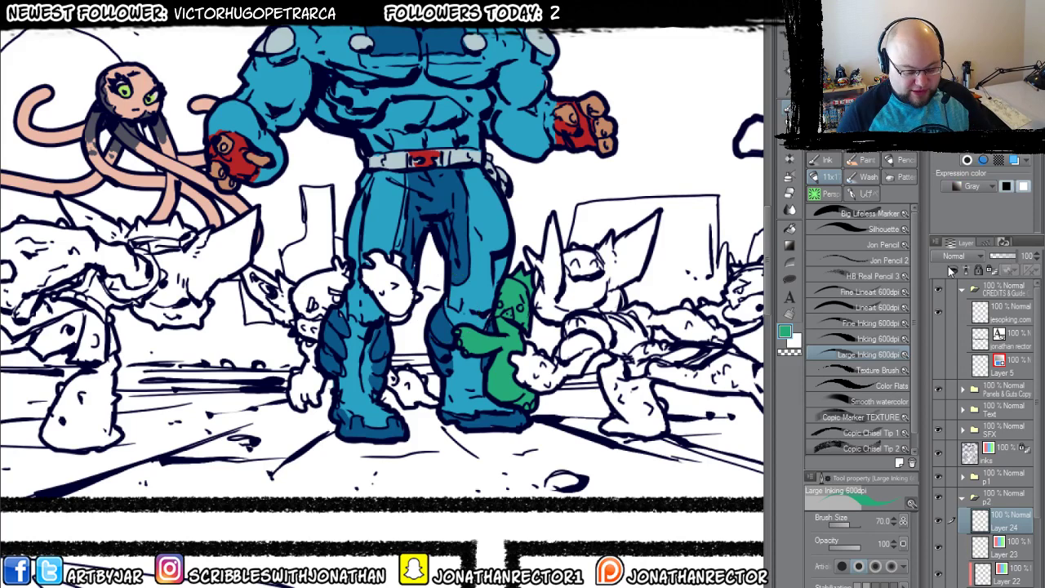
{"action": "left_click", "coordinate": [959, 202]}
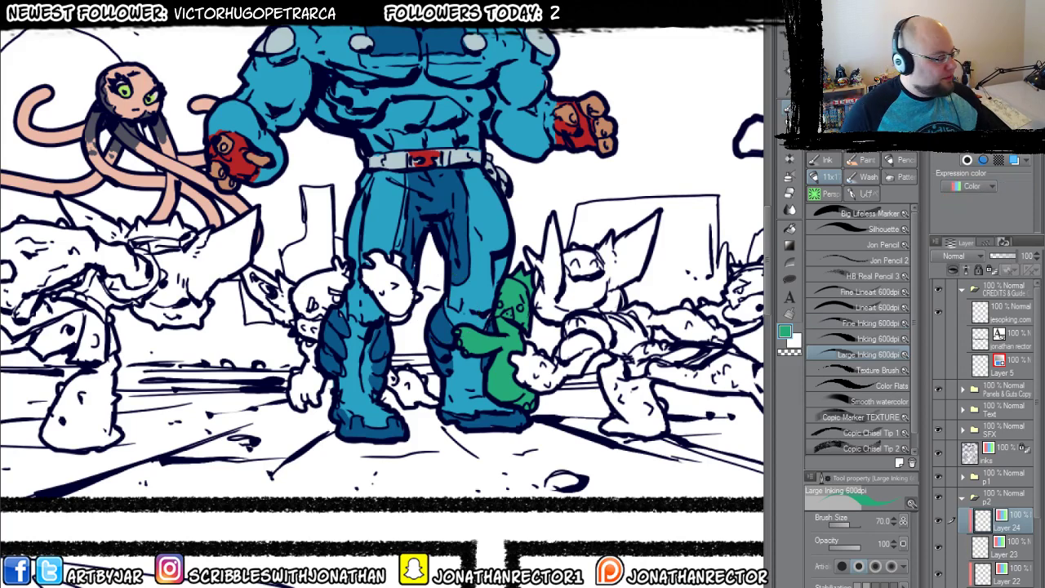
Sample the orange of the small character's face on the reference page and paint the face details of the arena panel's small green character.
{"action": "left_click", "coordinate": [213, 16]}
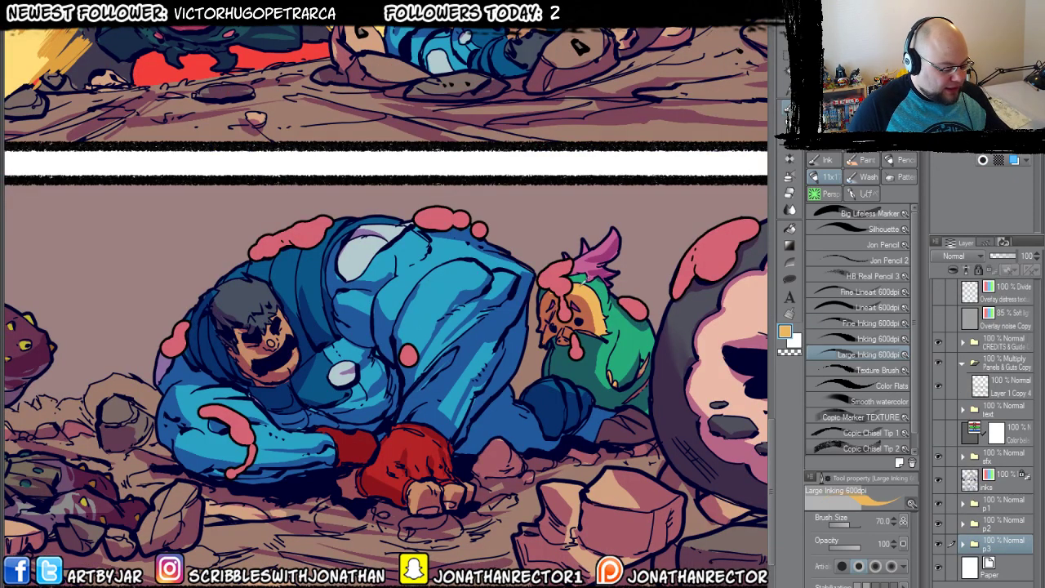
{"action": "key", "text": "ctrl+Tab"}
{"action": "key", "text": "bracketleft"}
{"action": "key", "text": "bracketleft"}
{"action": "key", "text": "bracketleft"}
{"action": "key", "text": "bracketleft"}
{"action": "key", "text": "bracketleft"}
{"action": "key", "text": "bracketleft"}
{"action": "key", "text": "bracketleft"}
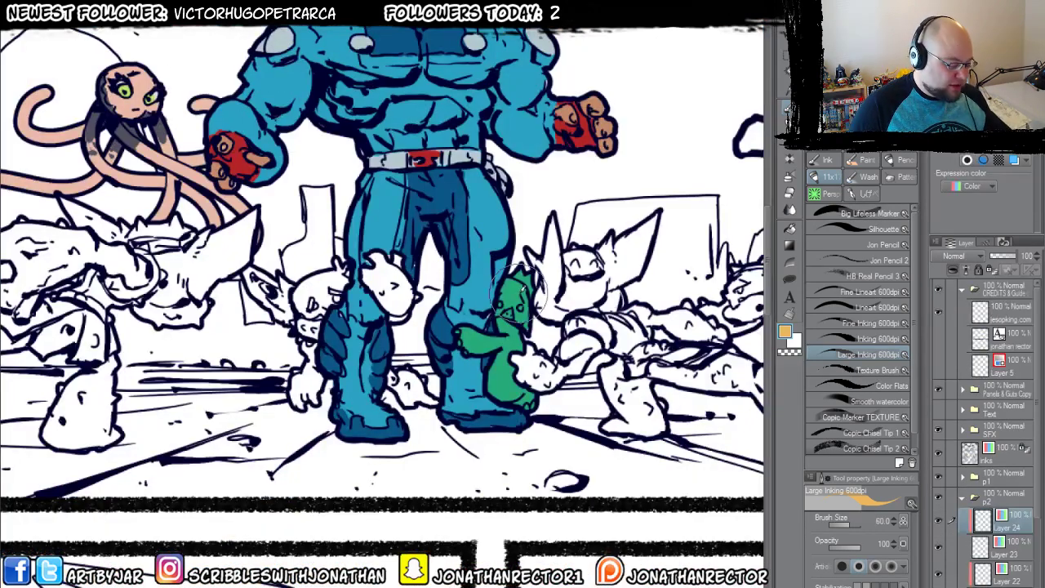
{"action": "mouse_move", "coordinate": [524, 319]}
{"action": "left_mouse_down"}
{"action": "mouse_move", "coordinate": [506, 303]}
{"action": "mouse_move", "coordinate": [500, 314]}
{"action": "mouse_move", "coordinate": [522, 323]}
{"action": "mouse_move", "coordinate": [515, 304]}
{"action": "mouse_move", "coordinate": [500, 312]}
{"action": "mouse_move", "coordinate": [513, 282]}
{"action": "mouse_move", "coordinate": [499, 304]}
{"action": "mouse_move", "coordinate": [526, 331]}
{"action": "left_mouse_up"}
{"action": "left_click_drag", "start_coordinate": [454, 327], "coordinate": [460, 345]}
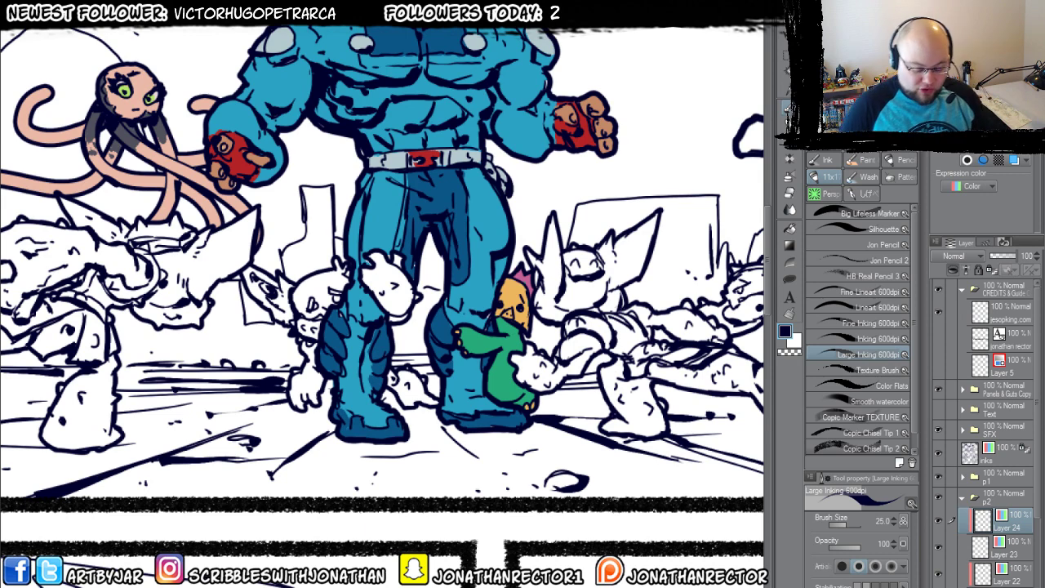
Add a new layer and fill the small creatures clinging around the muscular figure's other leg with flat cream.
{"action": "key", "text": "ctrl+shift+n"}
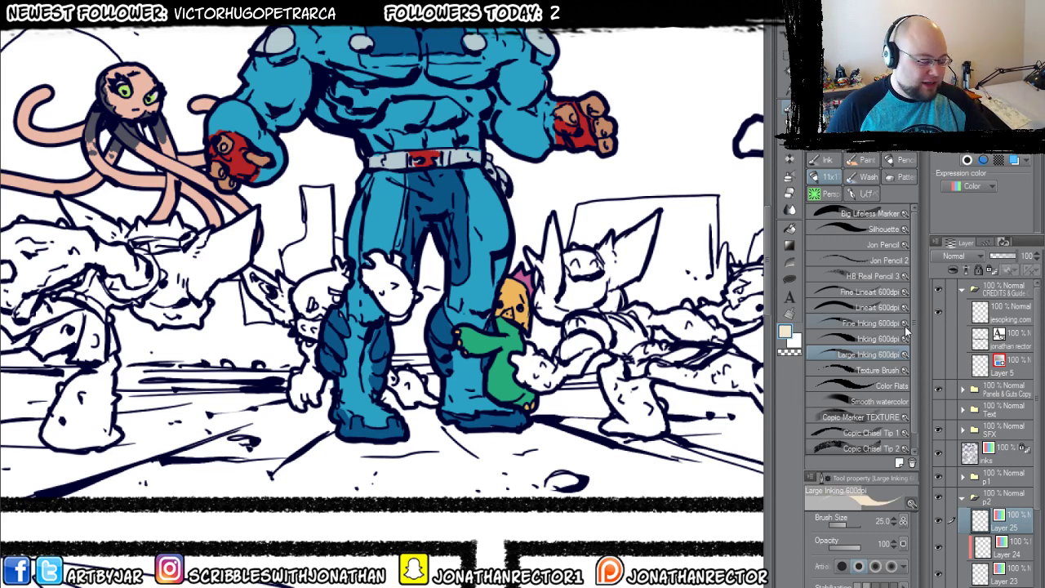
{"action": "key", "text": "g"}
{"action": "key", "text": "g"}
{"action": "left_click", "coordinate": [387, 261]}
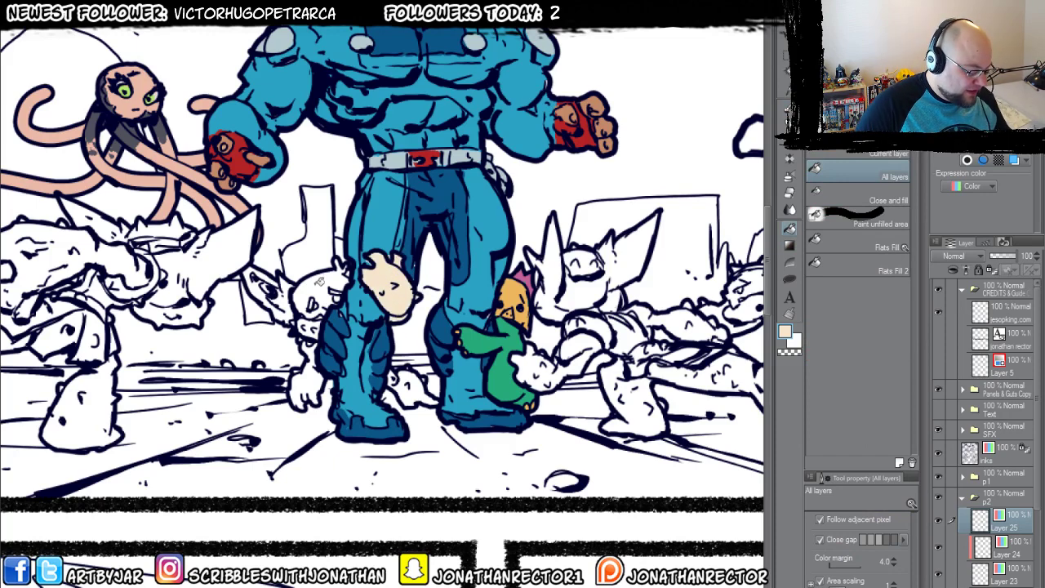
{"action": "left_click", "coordinate": [309, 282]}
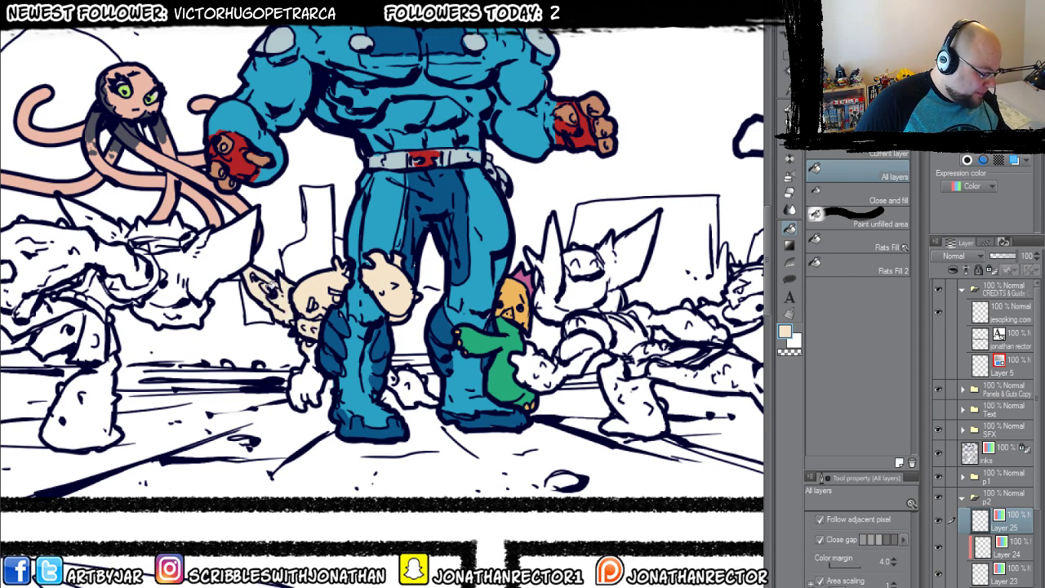
{"action": "left_click", "coordinate": [305, 381]}
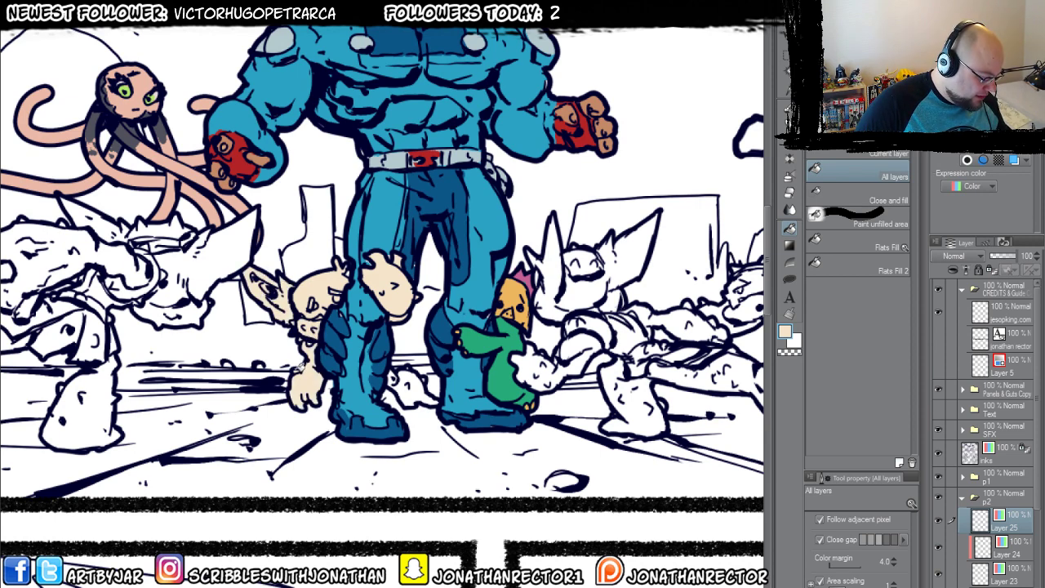
{"action": "left_click", "coordinate": [399, 379]}
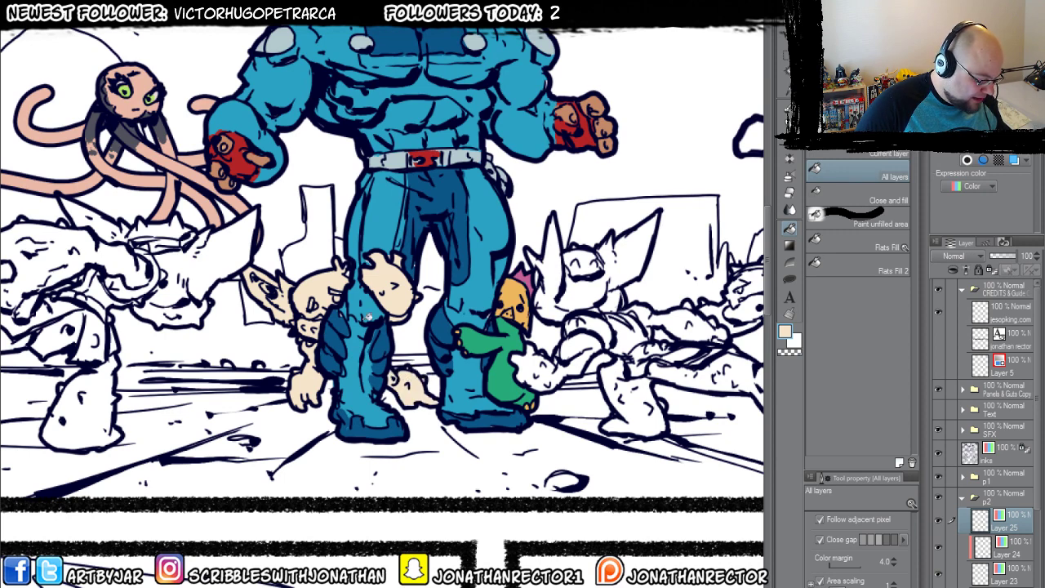
Lock the transparent pixels of the small creatures' layer, recolour its cream flats grey, and unlock the layer.
{"action": "key", "text": "p"}
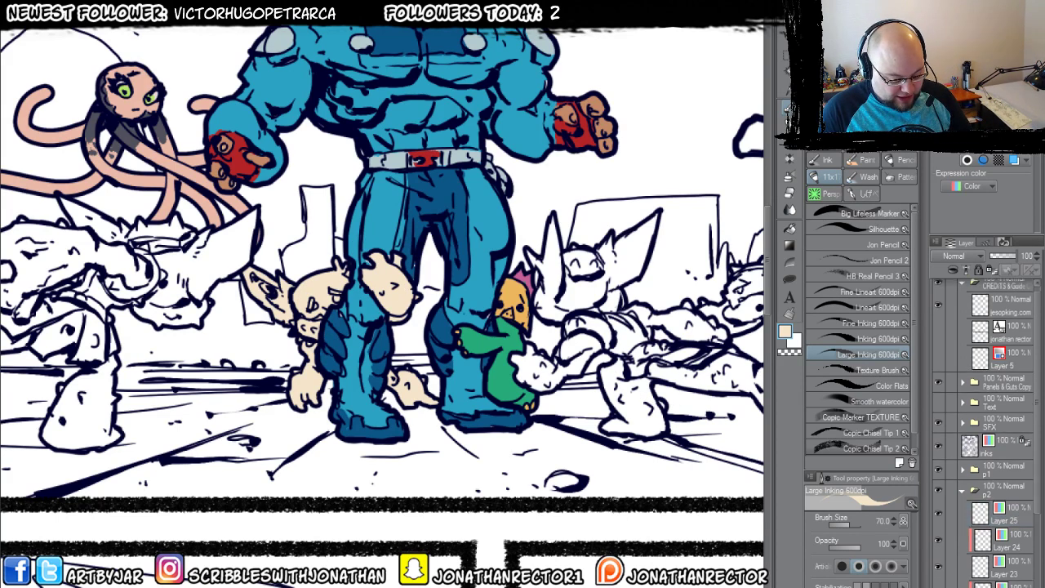
{"action": "scroll", "coordinate": [952, 519], "scroll_direction": "down", "scroll_amount": 1}
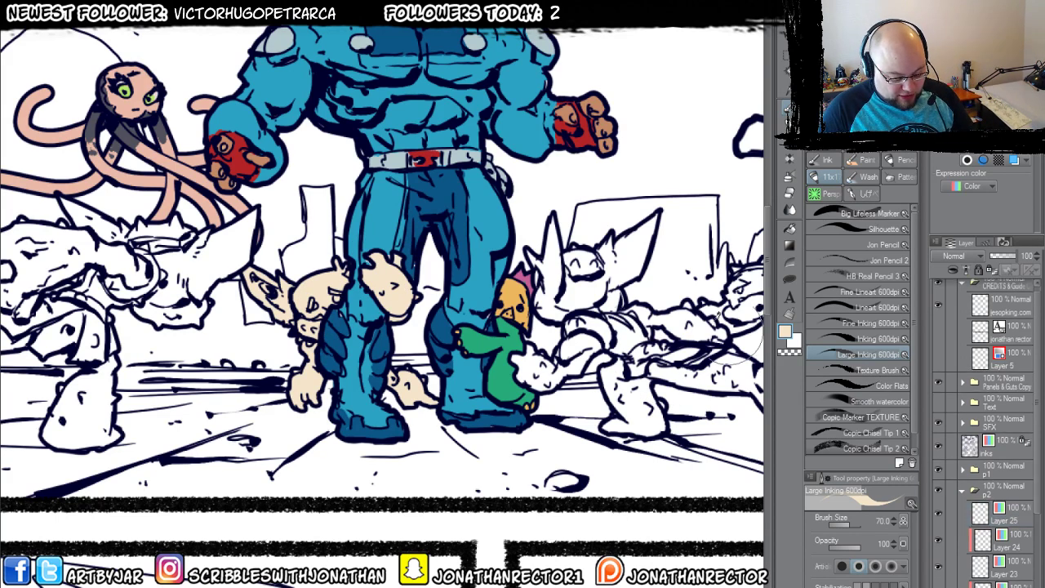
{"action": "left_click", "coordinate": [400, 237], "text": "alt"}
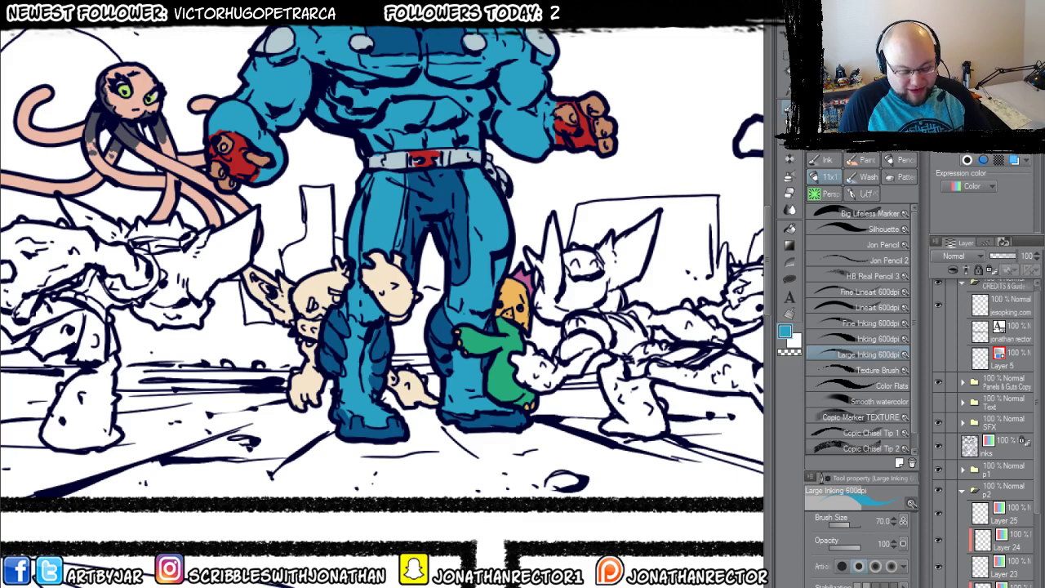
{"action": "left_click", "coordinate": [1000, 519]}
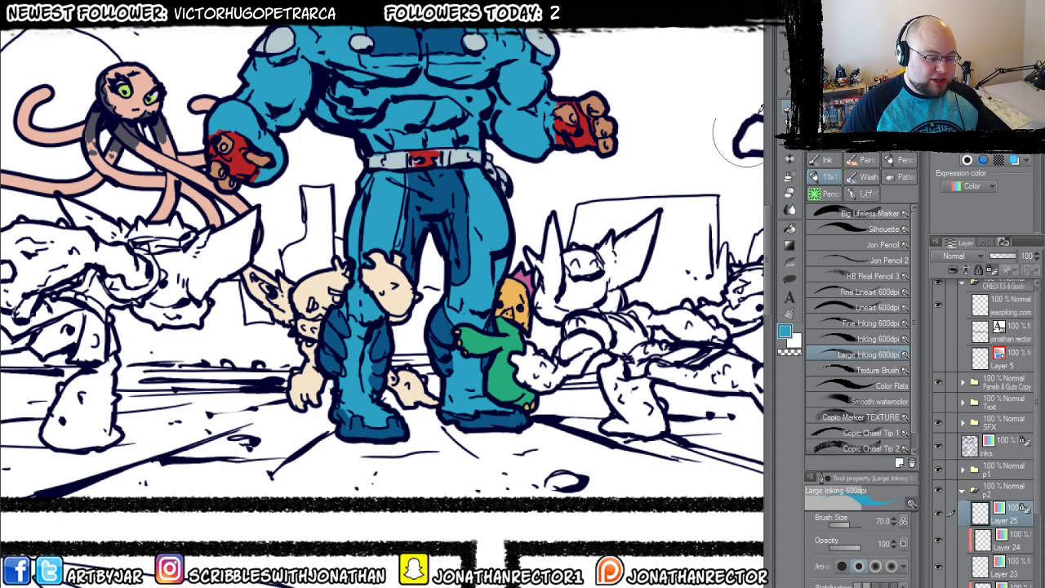
{"action": "left_click", "coordinate": [866, 82]}
{"action": "key", "text": "alt+Delete"}
{"action": "key", "text": "slash"}
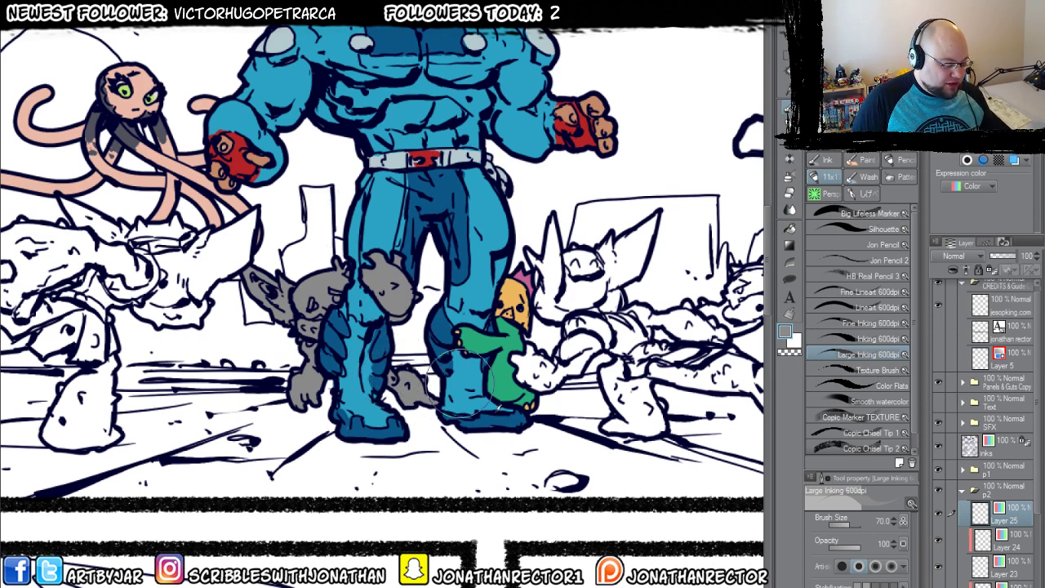
Add a layer clipped to the grey creatures' layer and set its expression colour to Color.
{"action": "key", "text": "ctrl+shift+n"}
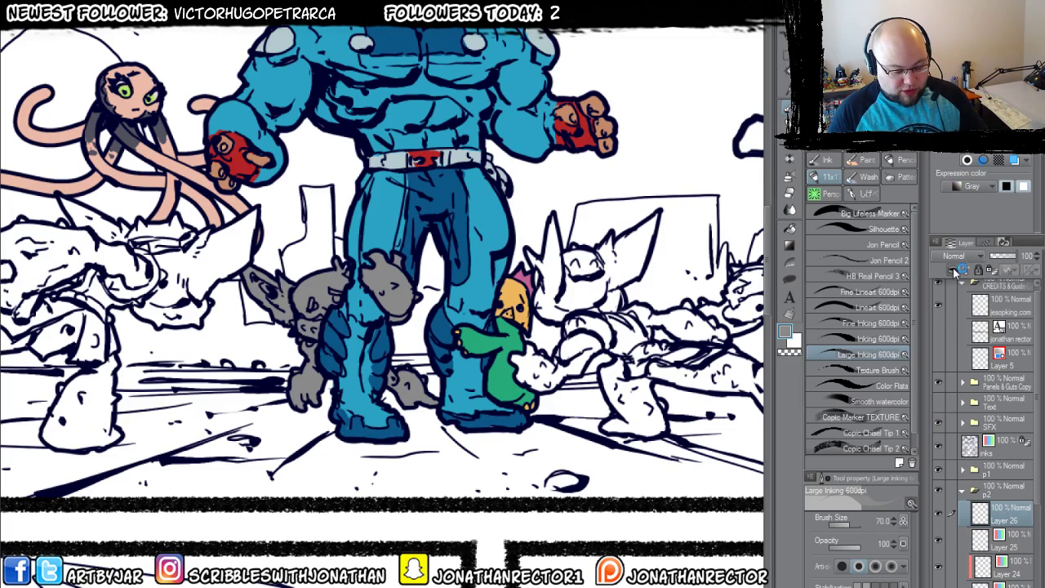
{"action": "left_click", "coordinate": [972, 185]}
{"action": "left_click", "coordinate": [945, 201]}
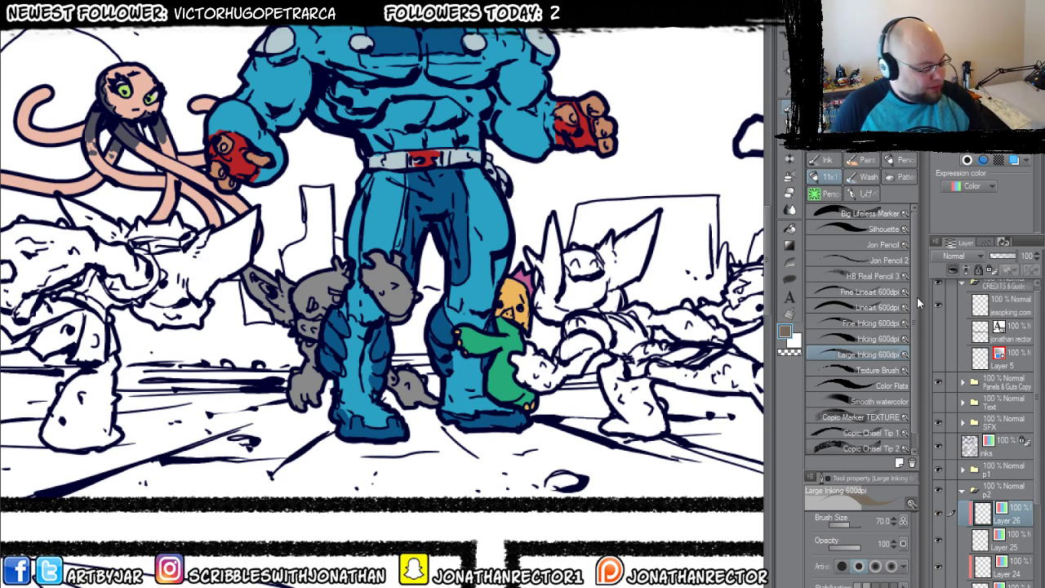
Paint dark maroon over the creature head at the knee, the creature between the feet, and the grey creature's neck and hand.
{"action": "left_click", "coordinate": [985, 82]}
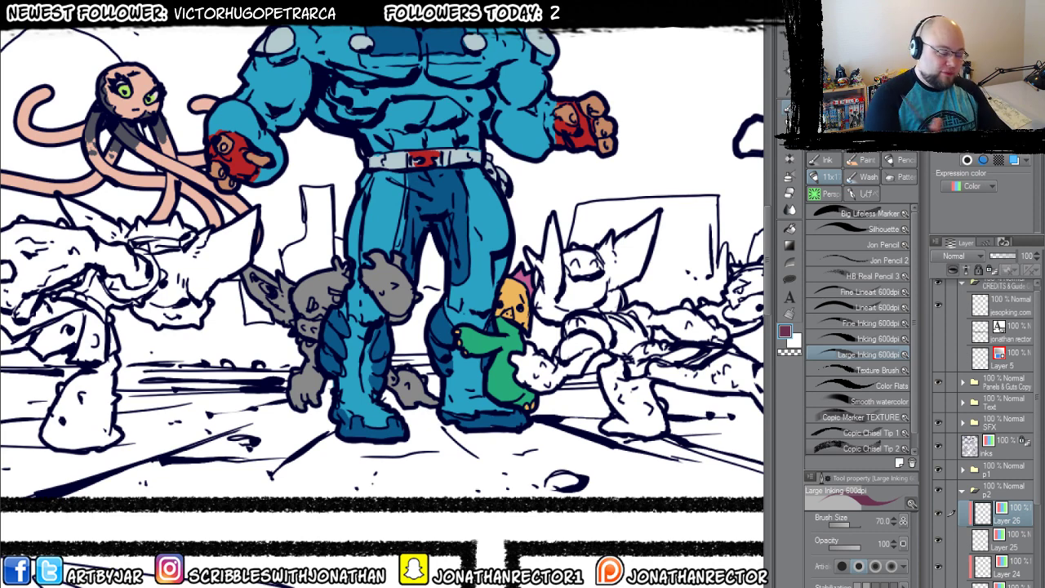
{"action": "mouse_move", "coordinate": [278, 295]}
{"action": "left_mouse_down"}
{"action": "mouse_move", "coordinate": [331, 343]}
{"action": "mouse_move", "coordinate": [304, 312]}
{"action": "mouse_move", "coordinate": [295, 324]}
{"action": "mouse_move", "coordinate": [307, 327]}
{"action": "mouse_move", "coordinate": [298, 335]}
{"action": "mouse_move", "coordinate": [384, 245]}
{"action": "mouse_move", "coordinate": [384, 261]}
{"action": "mouse_move", "coordinate": [400, 270]}
{"action": "mouse_move", "coordinate": [401, 300]}
{"action": "mouse_move", "coordinate": [382, 292]}
{"action": "mouse_move", "coordinate": [372, 236]}
{"action": "left_mouse_up"}
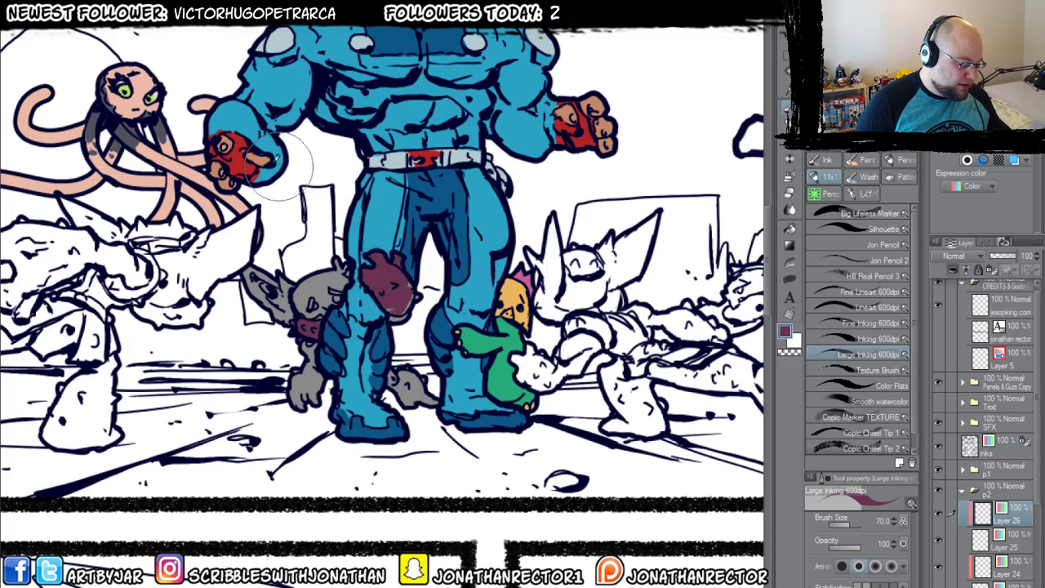
{"action": "mouse_move", "coordinate": [400, 390]}
{"action": "left_mouse_down"}
{"action": "mouse_move", "coordinate": [409, 400]}
{"action": "mouse_move", "coordinate": [401, 368]}
{"action": "left_mouse_up"}
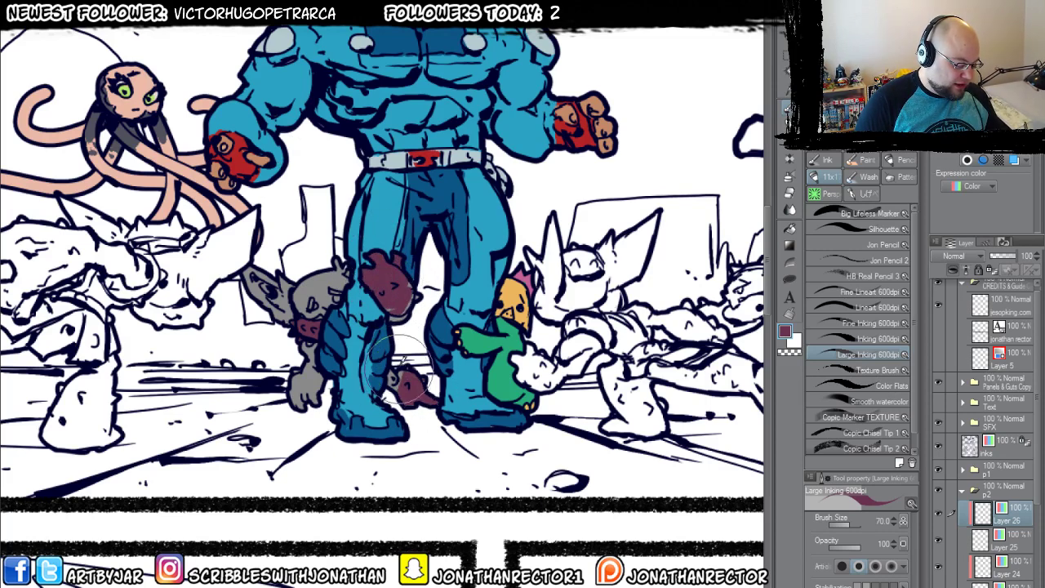
{"action": "mouse_move", "coordinate": [294, 412]}
{"action": "left_mouse_down"}
{"action": "mouse_move", "coordinate": [304, 400]}
{"action": "mouse_move", "coordinate": [290, 390]}
{"action": "mouse_move", "coordinate": [311, 390]}
{"action": "mouse_move", "coordinate": [304, 374]}
{"action": "mouse_move", "coordinate": [310, 384]}
{"action": "mouse_move", "coordinate": [294, 384]}
{"action": "left_mouse_up"}
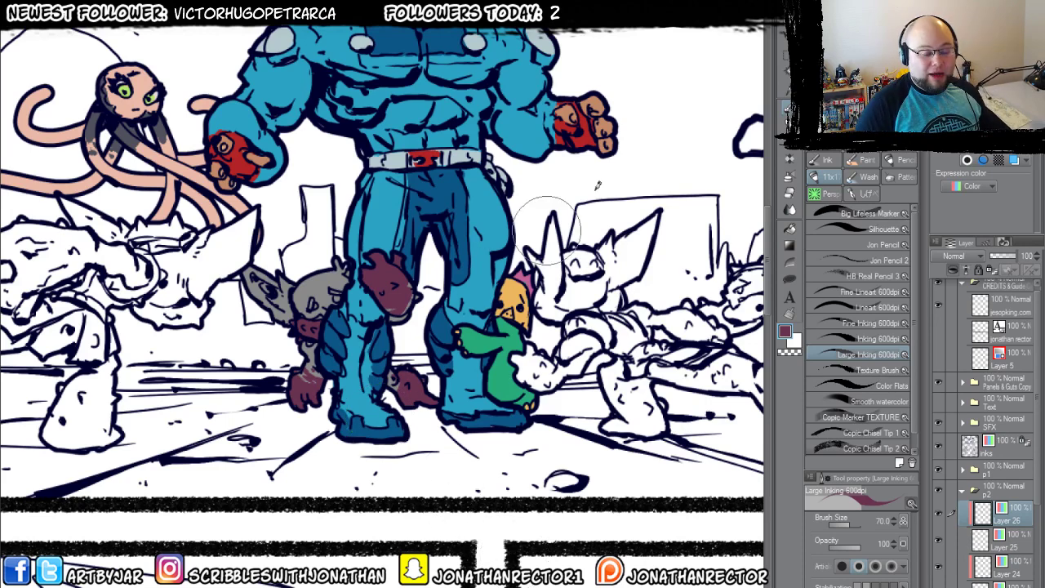
Reduce the brush size to 10, then add yellow details to the maroon areas and a pink eye to the grey creature.
{"action": "left_click", "coordinate": [984, 98]}
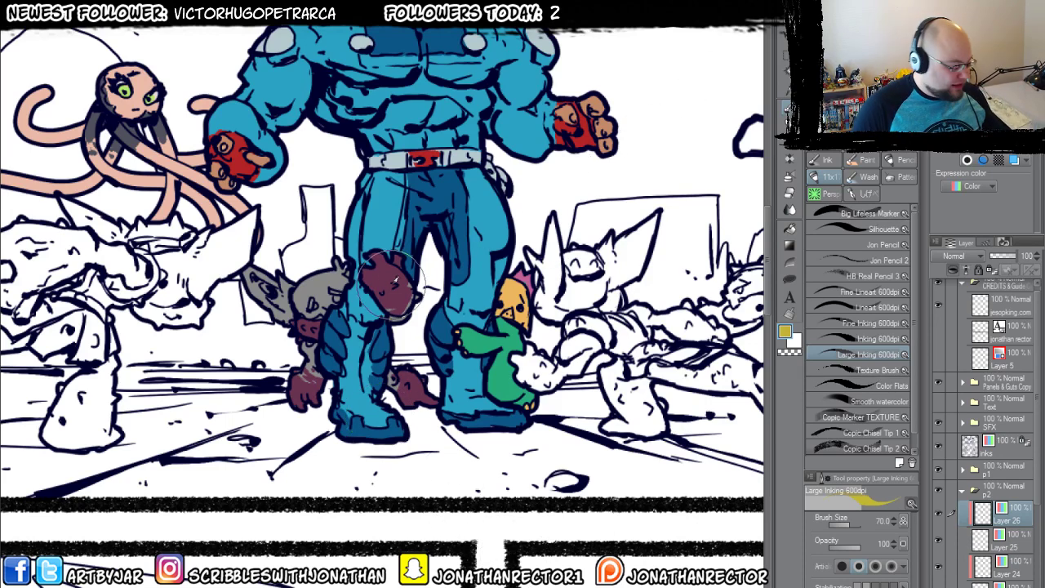
{"action": "key", "text": "bracketleft"}
{"action": "key", "text": "bracketleft"}
{"action": "key", "text": "bracketleft"}
{"action": "key", "text": "bracketleft"}
{"action": "key", "text": "bracketleft"}
{"action": "key", "text": "bracketleft"}
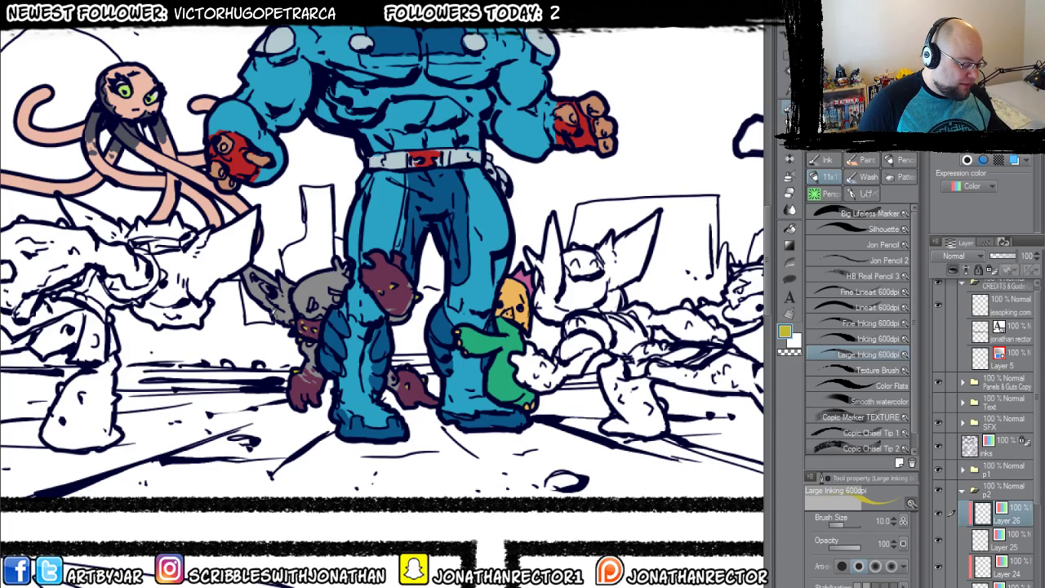
{"action": "left_click", "coordinate": [522, 281], "text": "alt"}
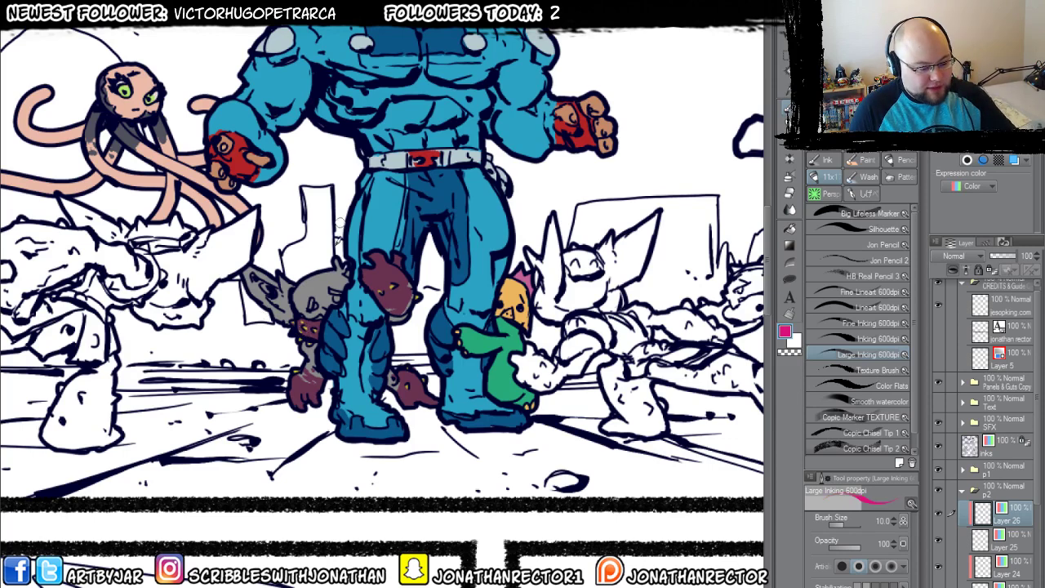
{"action": "left_click", "coordinate": [337, 297]}
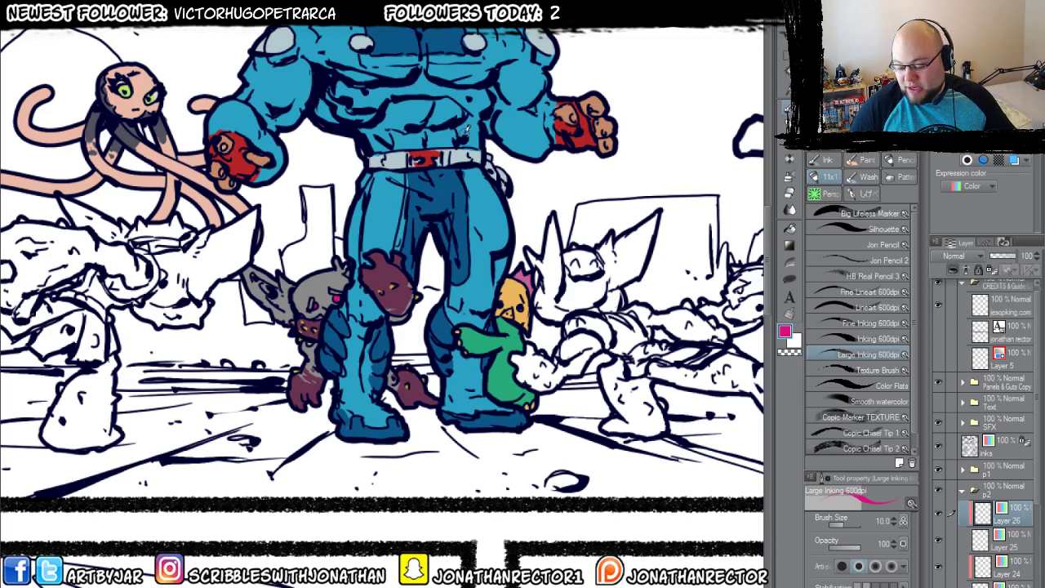
Look over the uncoloured lower panels of the page and come back to the arena panel.
{"action": "scroll", "coordinate": [461, 154], "scroll_direction": "down", "scroll_amount": 1}
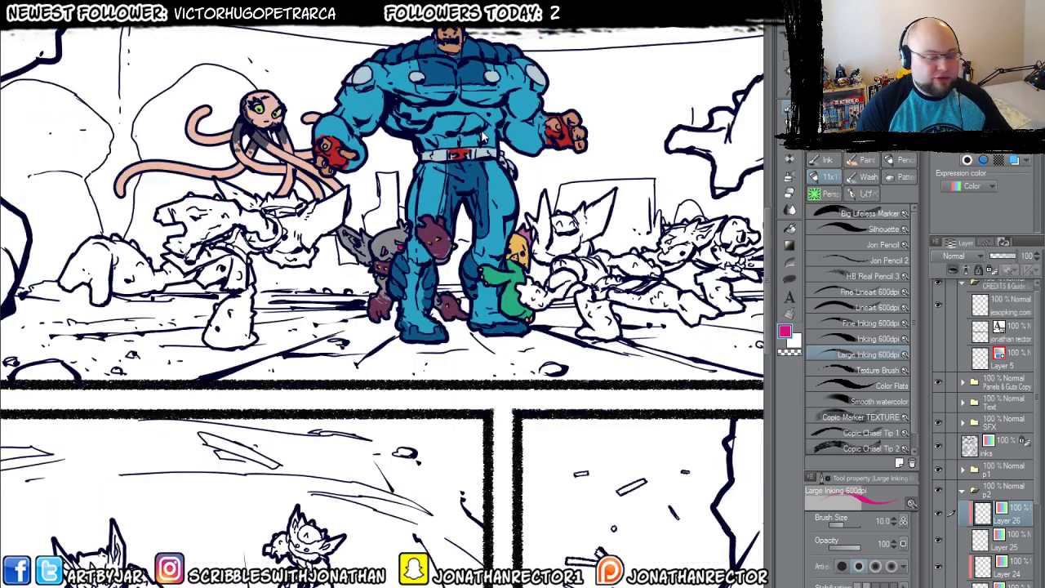
{"action": "left_click_drag", "start_coordinate": [482, 137], "coordinate": [417, 368]}
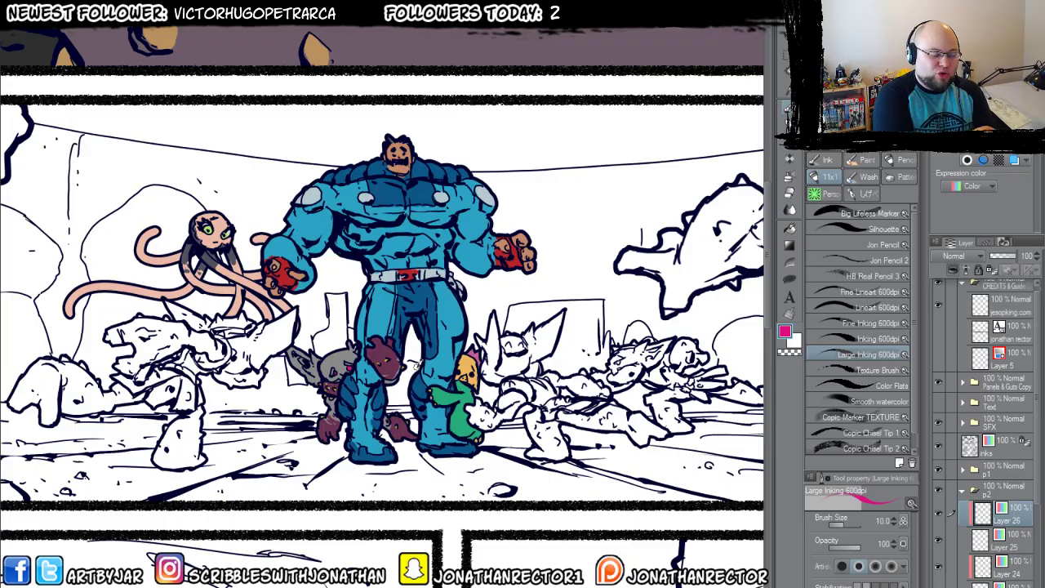
{"action": "scroll", "coordinate": [384, 302], "scroll_direction": "down", "scroll_amount": 10}
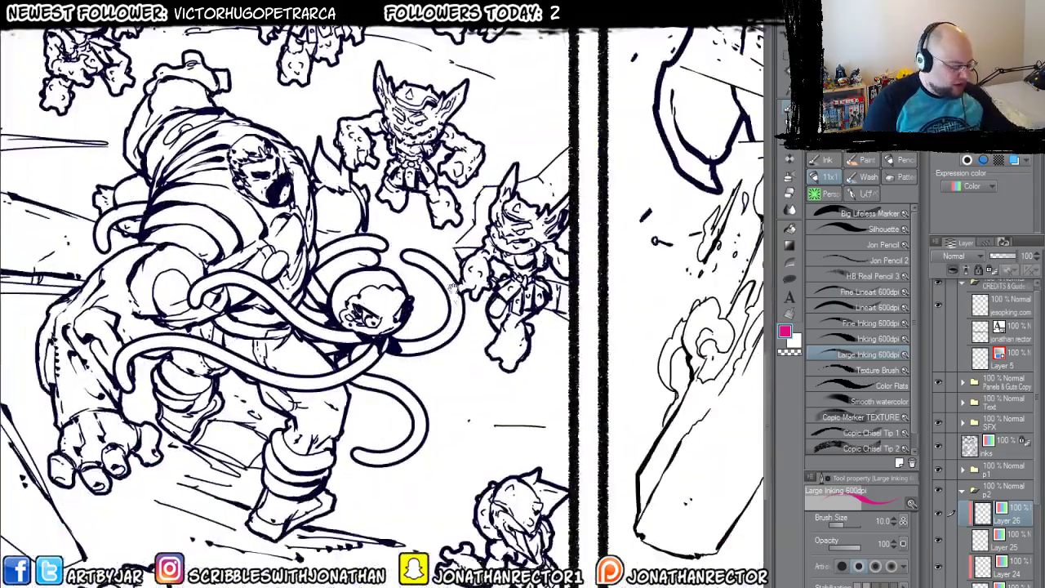
{"action": "left_click_drag", "start_coordinate": [196, 123], "coordinate": [302, 106]}
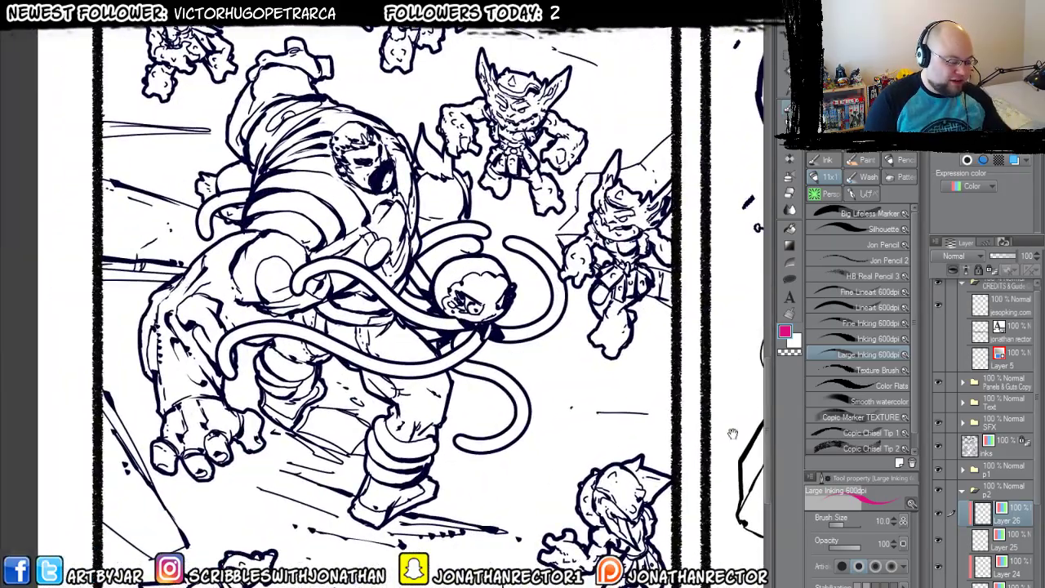
{"action": "left_click_drag", "start_coordinate": [733, 434], "coordinate": [459, 387]}
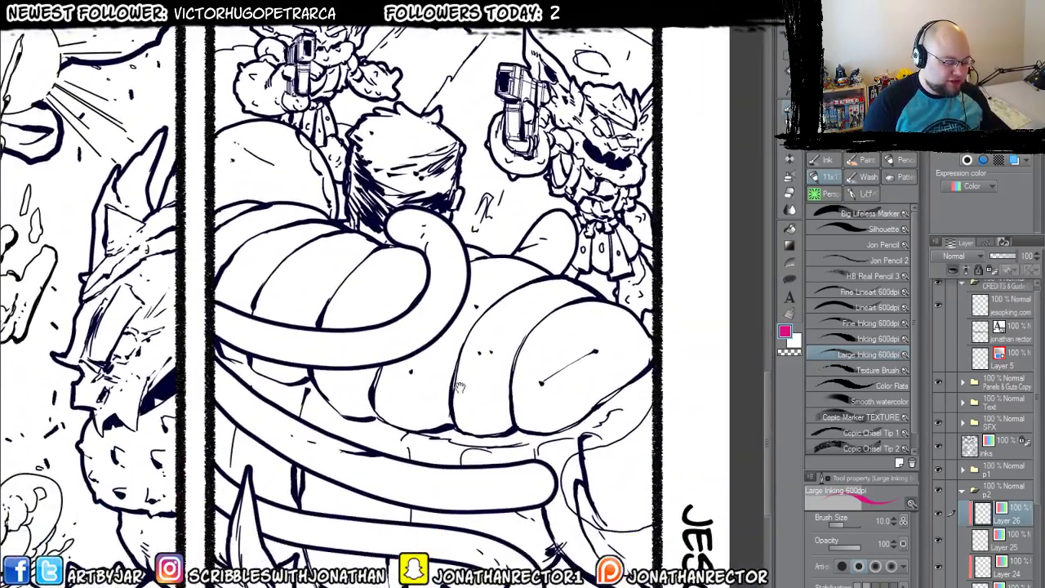
{"action": "scroll", "coordinate": [459, 387], "scroll_direction": "down", "scroll_amount": 3}
{"action": "scroll", "coordinate": [274, 263], "scroll_direction": "down", "scroll_amount": 2}
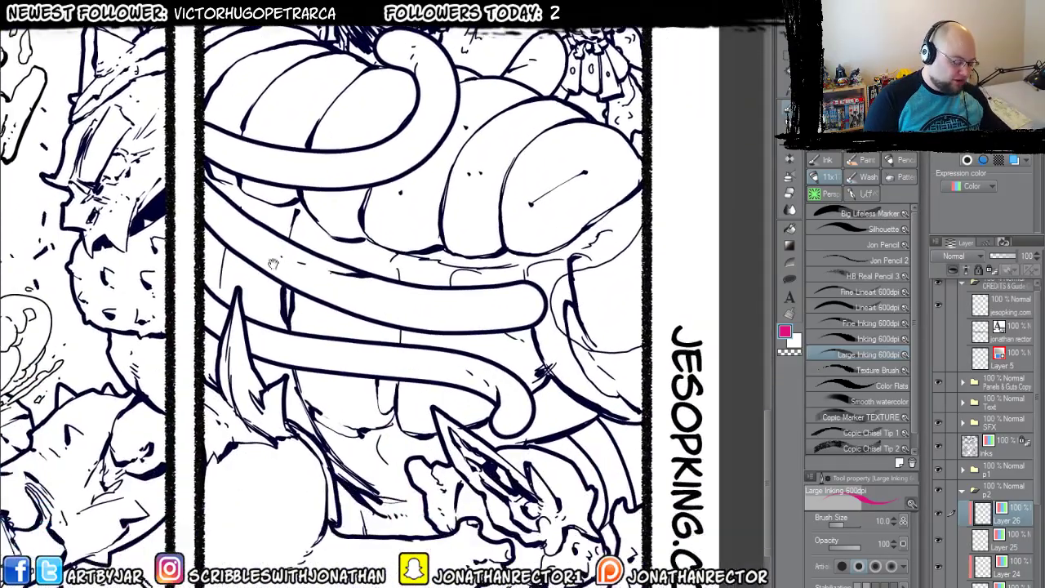
{"action": "left_click_drag", "start_coordinate": [274, 263], "coordinate": [309, 583]}
{"action": "left_click_drag", "start_coordinate": [322, 153], "coordinate": [411, 433]}
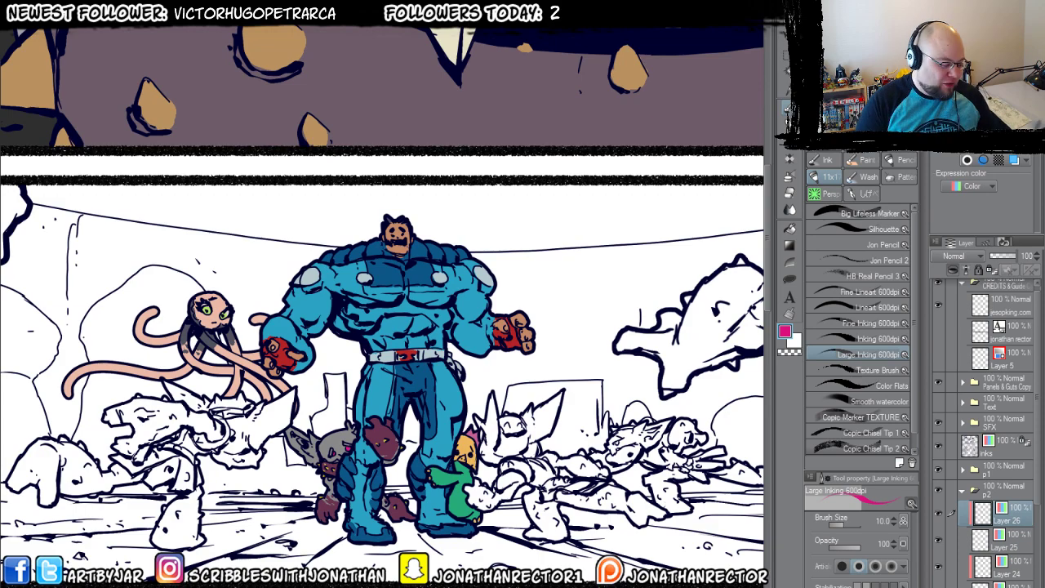
Add a new layer for the large goblin creature beside the muscular figure and set its expression colour to Color.
{"action": "left_click_drag", "start_coordinate": [354, 443], "coordinate": [362, 378]}
{"action": "left_click_drag", "start_coordinate": [627, 493], "coordinate": [359, 460]}
{"action": "left_click_drag", "start_coordinate": [636, 372], "coordinate": [521, 438]}
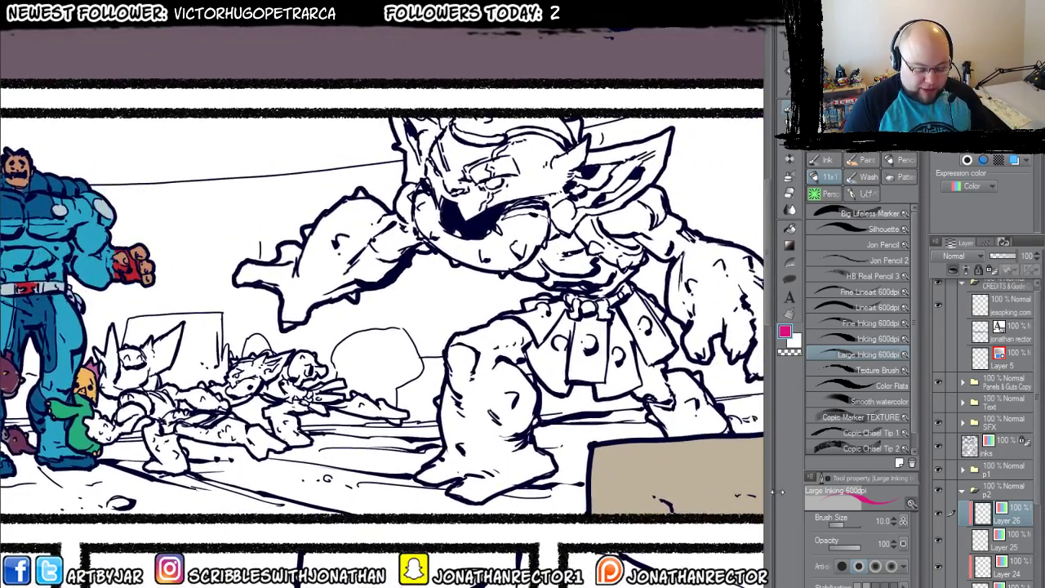
{"action": "key", "text": "ctrl+shift+n"}
{"action": "left_click", "coordinate": [957, 187]}
{"action": "left_click", "coordinate": [966, 202]}
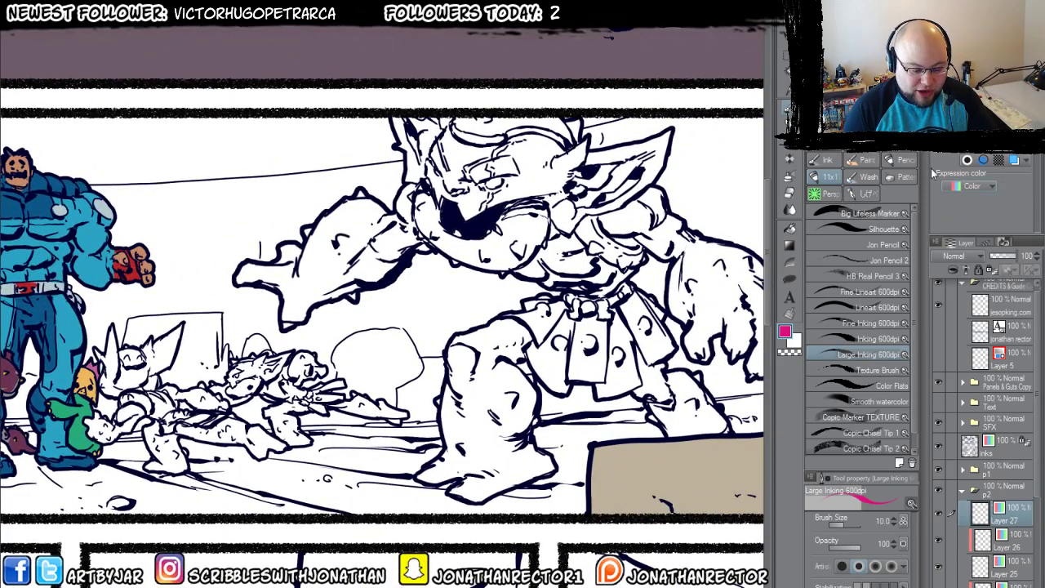
Switch to grey and fill the large goblin's arms, head, torso and skirt with flat colour on the new layer.
{"action": "key", "text": "x"}
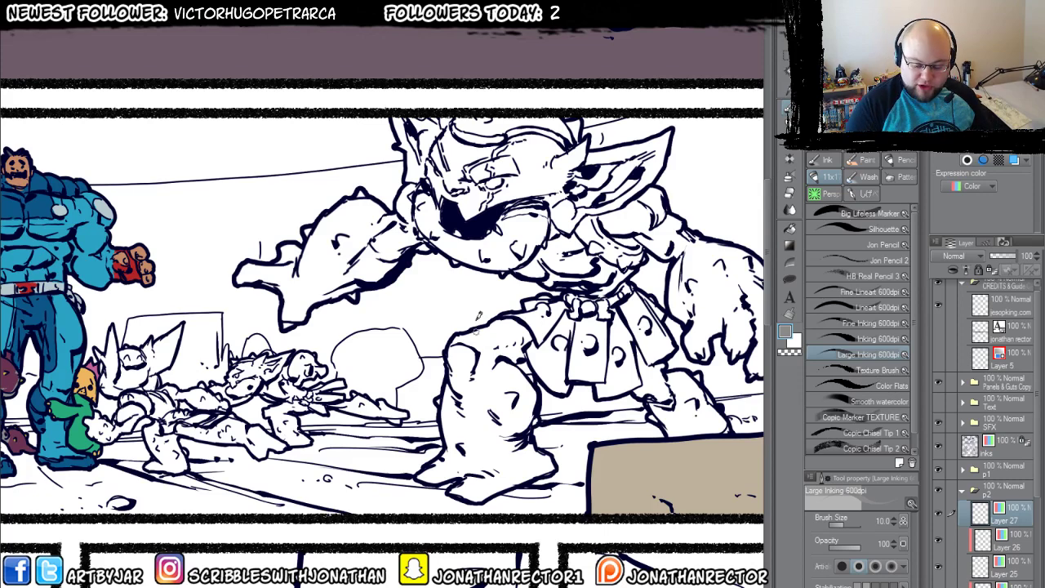
{"action": "key", "text": "g"}
{"action": "left_click_drag", "start_coordinate": [474, 316], "coordinate": [431, 410]}
{"action": "left_click", "coordinate": [250, 362]}
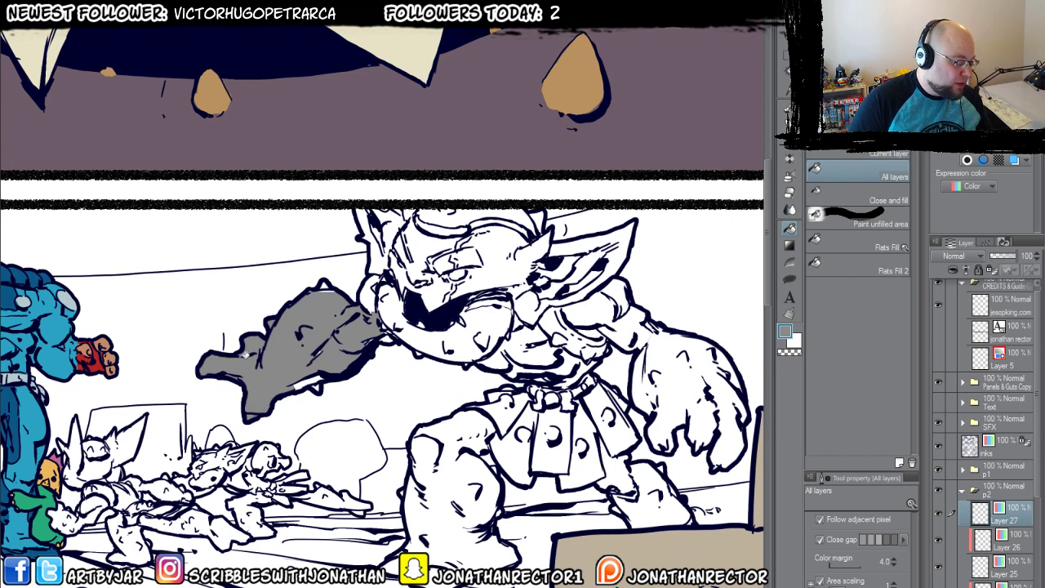
{"action": "mouse_move", "coordinate": [327, 283]}
{"action": "left_mouse_down"}
{"action": "mouse_move", "coordinate": [357, 323]}
{"action": "mouse_move", "coordinate": [371, 282]}
{"action": "mouse_move", "coordinate": [394, 308]}
{"action": "mouse_move", "coordinate": [376, 228]}
{"action": "mouse_move", "coordinate": [387, 231]}
{"action": "mouse_move", "coordinate": [387, 219]}
{"action": "mouse_move", "coordinate": [469, 222]}
{"action": "mouse_move", "coordinate": [486, 212]}
{"action": "mouse_move", "coordinate": [545, 220]}
{"action": "mouse_move", "coordinate": [434, 251]}
{"action": "mouse_move", "coordinate": [503, 289]}
{"action": "mouse_move", "coordinate": [455, 289]}
{"action": "mouse_move", "coordinate": [448, 302]}
{"action": "mouse_move", "coordinate": [411, 288]}
{"action": "mouse_move", "coordinate": [468, 296]}
{"action": "mouse_move", "coordinate": [484, 282]}
{"action": "mouse_move", "coordinate": [539, 302]}
{"action": "mouse_move", "coordinate": [556, 298]}
{"action": "mouse_move", "coordinate": [569, 259]}
{"action": "mouse_move", "coordinate": [587, 262]}
{"action": "mouse_move", "coordinate": [573, 280]}
{"action": "mouse_move", "coordinate": [594, 302]}
{"action": "mouse_move", "coordinate": [590, 294]}
{"action": "mouse_move", "coordinate": [608, 286]}
{"action": "mouse_move", "coordinate": [718, 406]}
{"action": "mouse_move", "coordinate": [711, 369]}
{"action": "mouse_move", "coordinate": [738, 373]}
{"action": "mouse_move", "coordinate": [615, 297]}
{"action": "left_mouse_up"}
{"action": "mouse_move", "coordinate": [478, 365]}
{"action": "left_mouse_down"}
{"action": "mouse_move", "coordinate": [592, 311]}
{"action": "mouse_move", "coordinate": [535, 333]}
{"action": "mouse_move", "coordinate": [502, 316]}
{"action": "mouse_move", "coordinate": [511, 297]}
{"action": "mouse_move", "coordinate": [493, 333]}
{"action": "mouse_move", "coordinate": [548, 346]}
{"action": "mouse_move", "coordinate": [592, 335]}
{"action": "mouse_move", "coordinate": [582, 403]}
{"action": "mouse_move", "coordinate": [498, 413]}
{"action": "mouse_move", "coordinate": [504, 369]}
{"action": "mouse_move", "coordinate": [530, 400]}
{"action": "mouse_move", "coordinate": [539, 359]}
{"action": "left_mouse_up"}
{"action": "left_click", "coordinate": [582, 361]}
{"action": "left_click", "coordinate": [573, 372]}
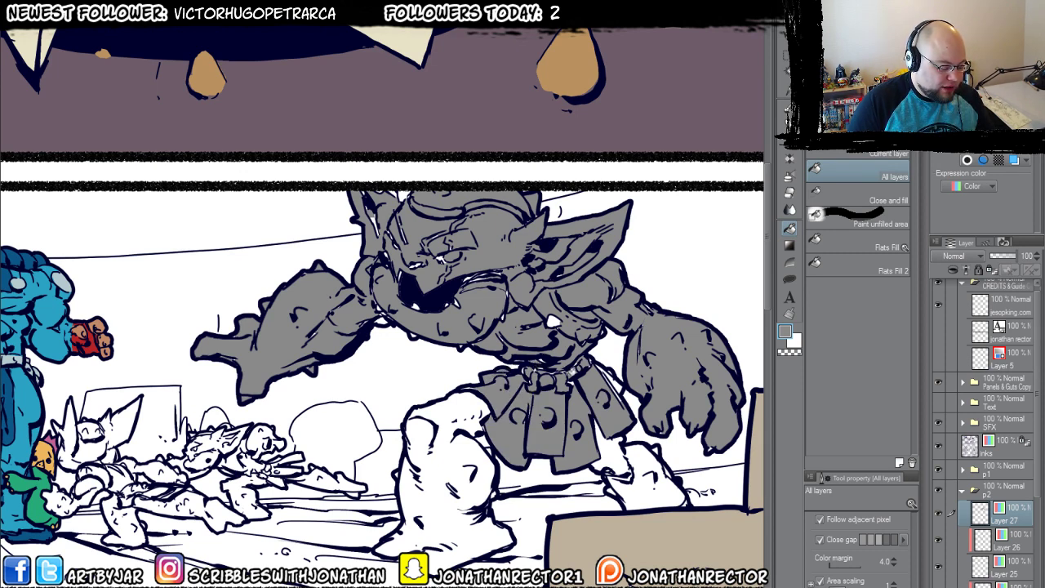
Fill the unfilled bits around the large goblin's skirt and both of its legs with the same grey.
{"action": "left_click", "coordinate": [612, 378]}
{"action": "left_click", "coordinate": [600, 365]}
{"action": "left_click", "coordinate": [613, 453]}
{"action": "left_click", "coordinate": [650, 468]}
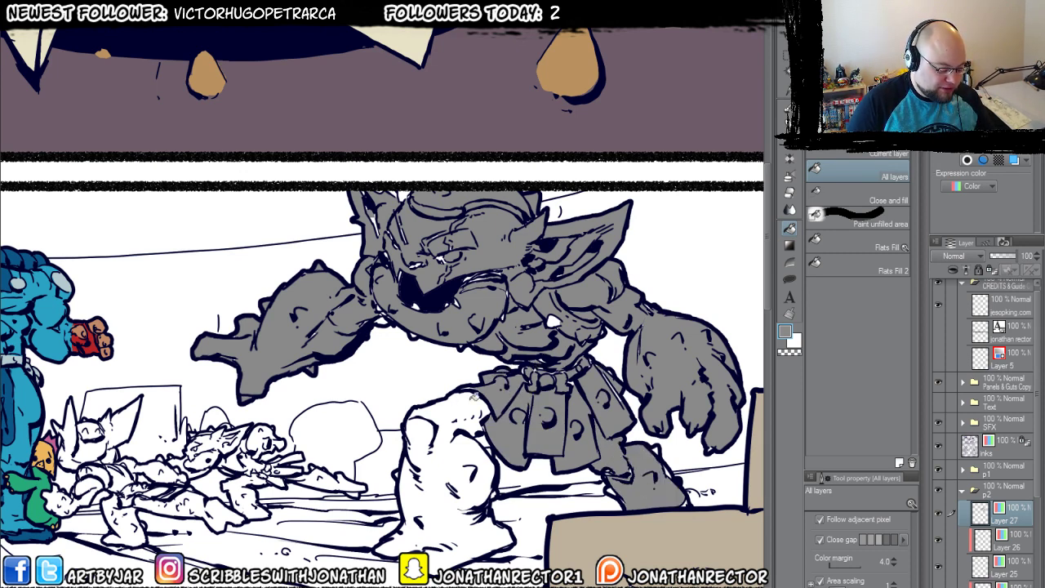
{"action": "left_click", "coordinate": [454, 408]}
{"action": "left_click_drag", "start_coordinate": [416, 530], "coordinate": [460, 579]}
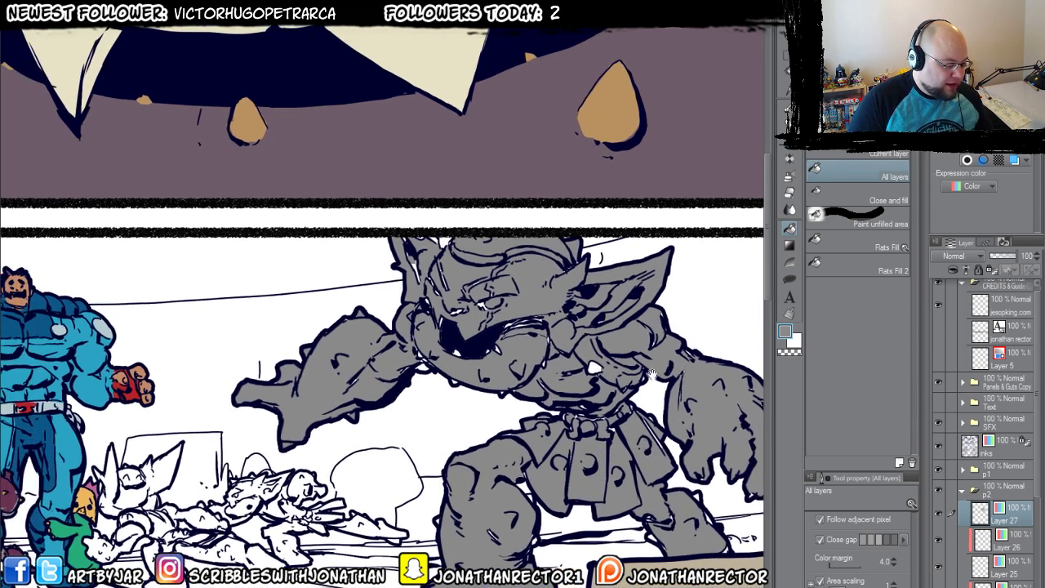
Use Lasso fill to cover the unfilled gaps on the large goblin's outstretched arm and shoulder in grey.
{"action": "left_click", "coordinate": [790, 279]}
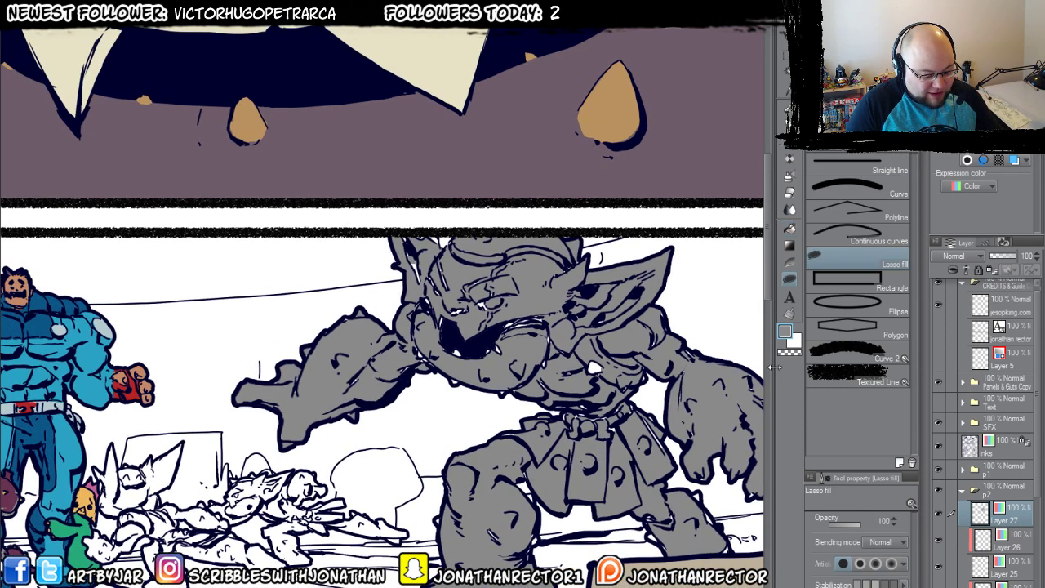
{"action": "mouse_move", "coordinate": [272, 393]}
{"action": "left_mouse_down"}
{"action": "mouse_move", "coordinate": [285, 391]}
{"action": "mouse_move", "coordinate": [286, 378]}
{"action": "left_mouse_up"}
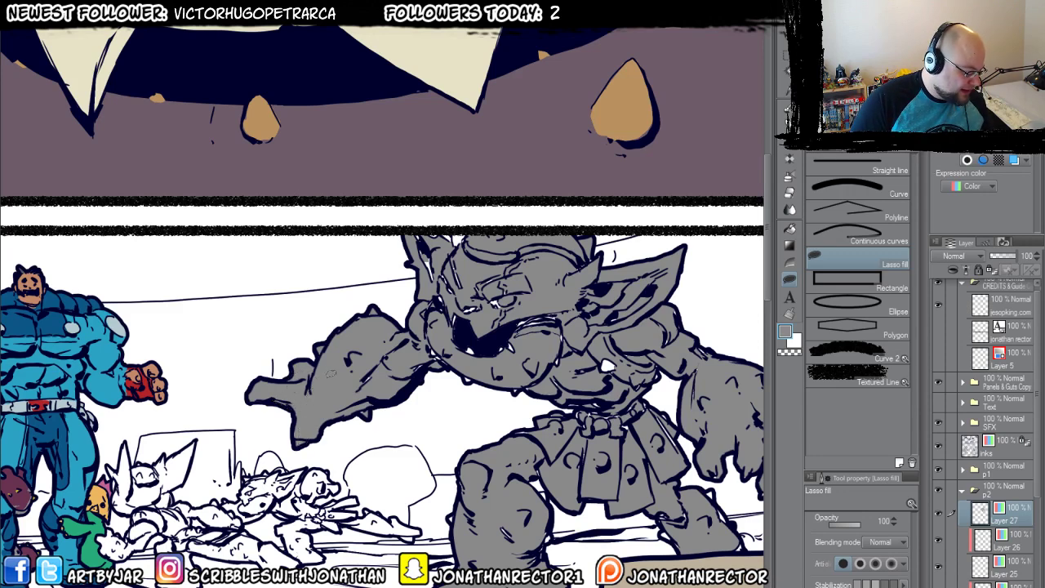
{"action": "mouse_move", "coordinate": [320, 346]}
{"action": "left_mouse_down"}
{"action": "mouse_move", "coordinate": [374, 307]}
{"action": "mouse_move", "coordinate": [405, 329]}
{"action": "mouse_move", "coordinate": [458, 333]}
{"action": "mouse_move", "coordinate": [389, 392]}
{"action": "left_mouse_up"}
{"action": "left_click_drag", "start_coordinate": [397, 339], "coordinate": [360, 405]}
{"action": "mouse_move", "coordinate": [375, 309]}
{"action": "left_mouse_down"}
{"action": "mouse_move", "coordinate": [409, 296]}
{"action": "mouse_move", "coordinate": [419, 308]}
{"action": "mouse_move", "coordinate": [486, 291]}
{"action": "mouse_move", "coordinate": [535, 295]}
{"action": "mouse_move", "coordinate": [568, 317]}
{"action": "mouse_move", "coordinate": [603, 375]}
{"action": "mouse_move", "coordinate": [562, 420]}
{"action": "mouse_move", "coordinate": [460, 433]}
{"action": "mouse_move", "coordinate": [394, 404]}
{"action": "mouse_move", "coordinate": [415, 425]}
{"action": "mouse_move", "coordinate": [417, 384]}
{"action": "left_mouse_up"}
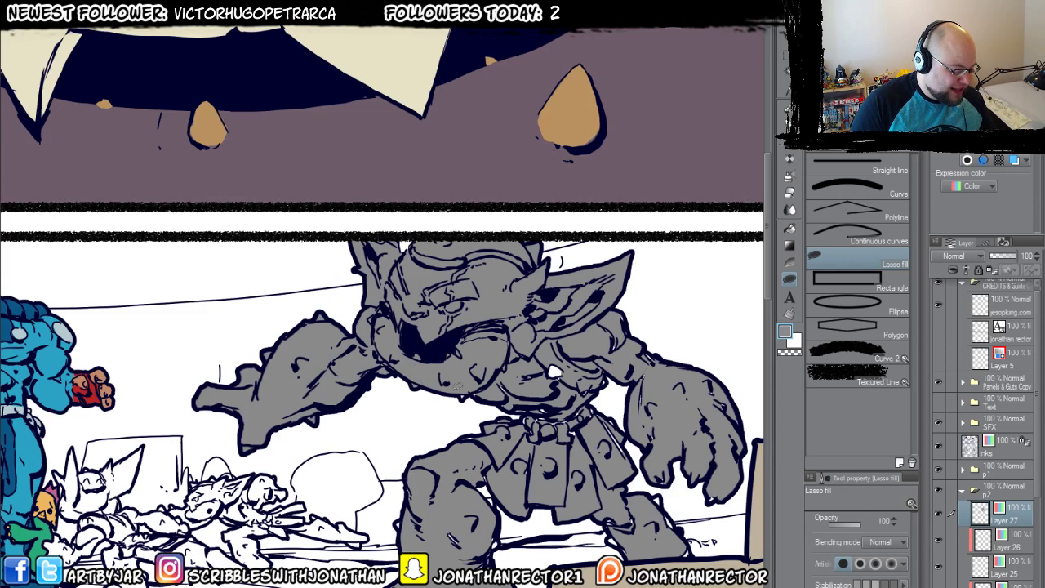
Lasso-fill the remaining white gaps on the large goblin's chest, hanging arm and clawed fingers in grey.
{"action": "mouse_move", "coordinate": [621, 313]}
{"action": "left_mouse_down"}
{"action": "mouse_move", "coordinate": [514, 350]}
{"action": "mouse_move", "coordinate": [523, 384]}
{"action": "mouse_move", "coordinate": [594, 405]}
{"action": "mouse_move", "coordinate": [637, 460]}
{"action": "mouse_move", "coordinate": [544, 458]}
{"action": "left_mouse_up"}
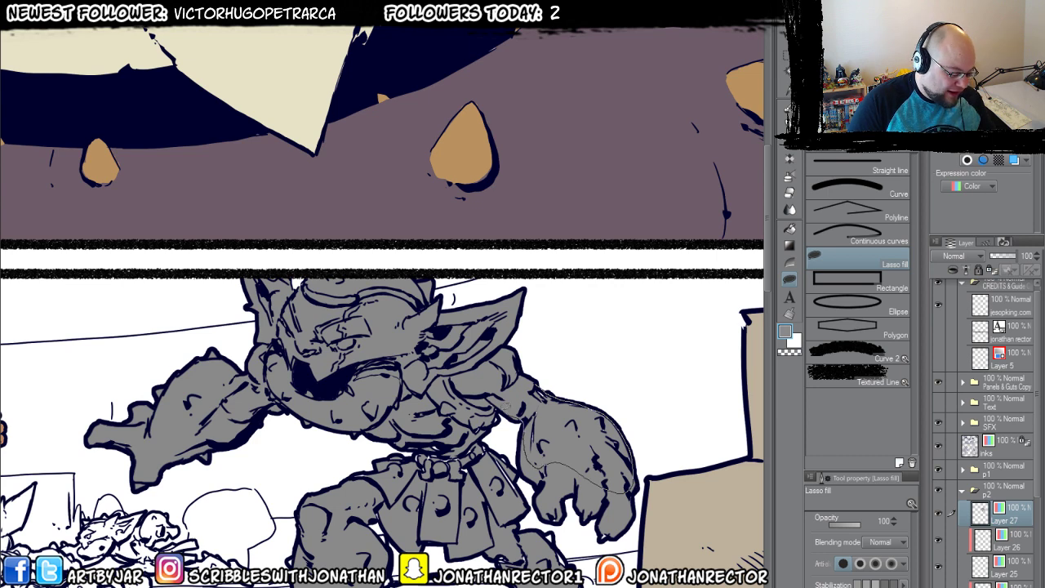
{"action": "mouse_move", "coordinate": [500, 416]}
{"action": "left_mouse_down"}
{"action": "mouse_move", "coordinate": [438, 387]}
{"action": "mouse_move", "coordinate": [457, 362]}
{"action": "left_mouse_up"}
{"action": "left_click_drag", "start_coordinate": [529, 463], "coordinate": [519, 403]}
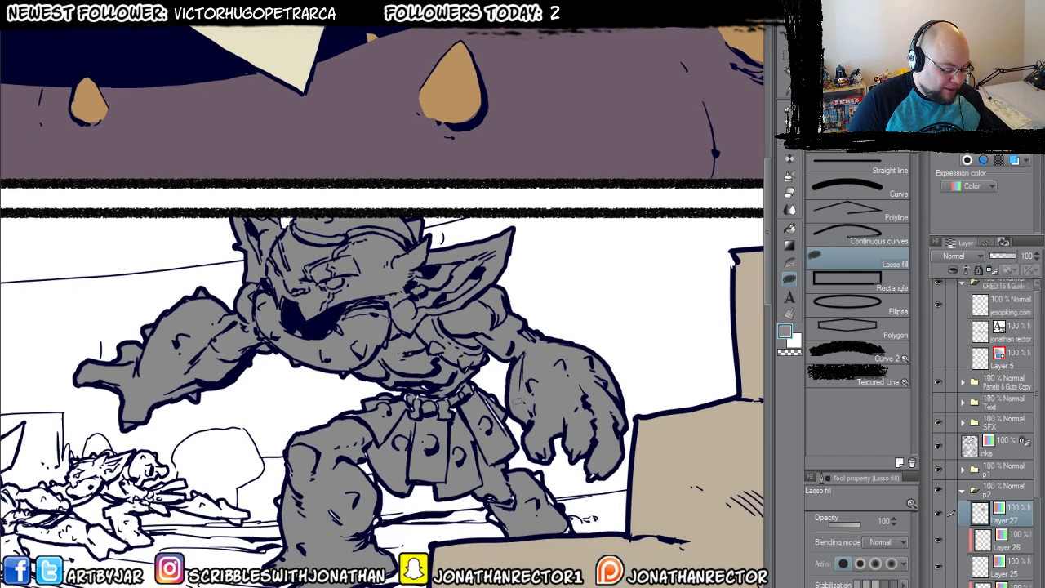
{"action": "left_click_drag", "start_coordinate": [528, 449], "coordinate": [572, 414]}
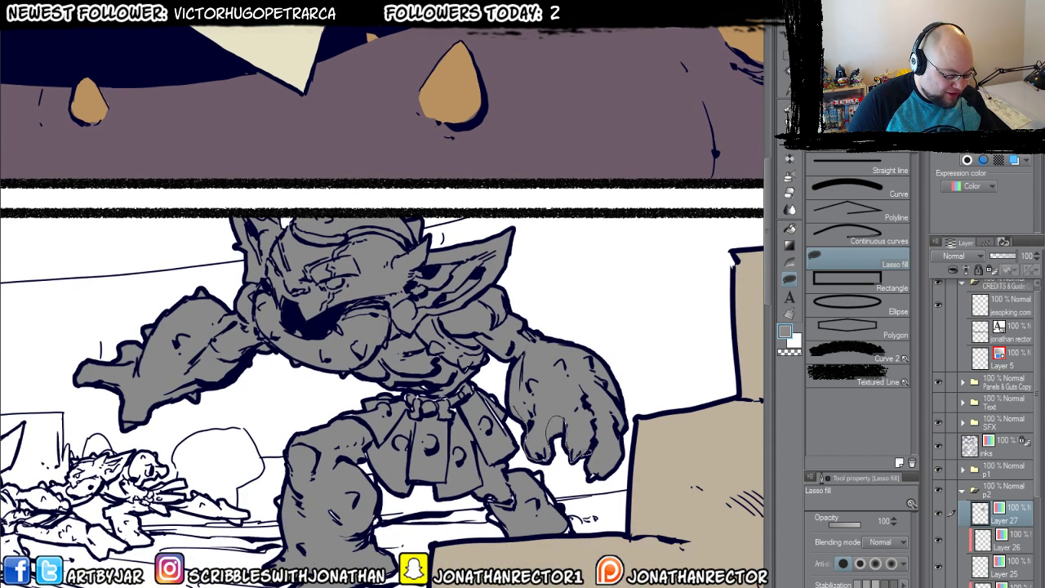
{"action": "mouse_move", "coordinate": [594, 477]}
{"action": "left_mouse_down"}
{"action": "mouse_move", "coordinate": [538, 370]}
{"action": "mouse_move", "coordinate": [486, 351]}
{"action": "left_mouse_up"}
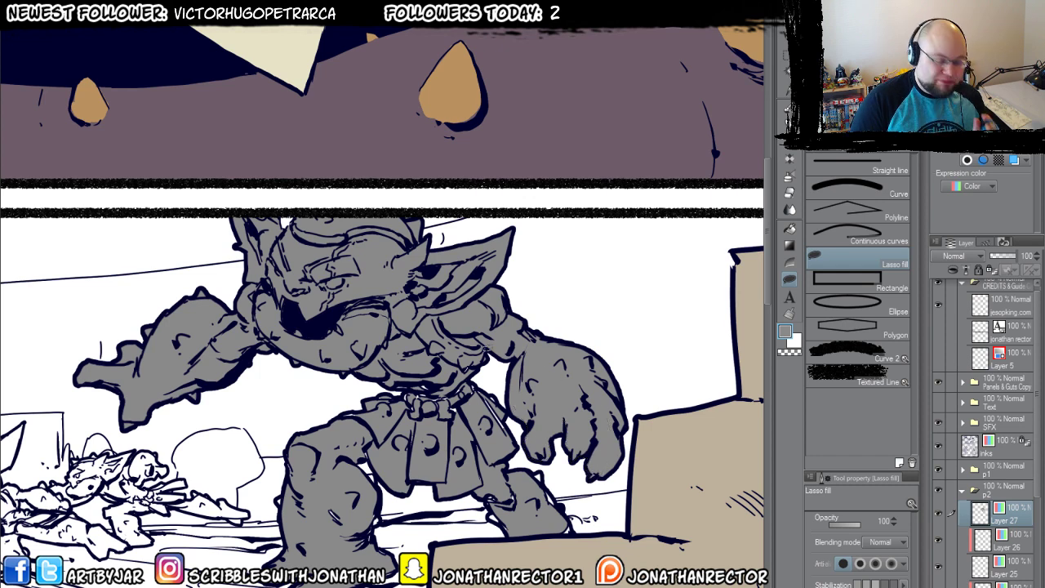
{"action": "left_click_drag", "start_coordinate": [374, 375], "coordinate": [423, 345]}
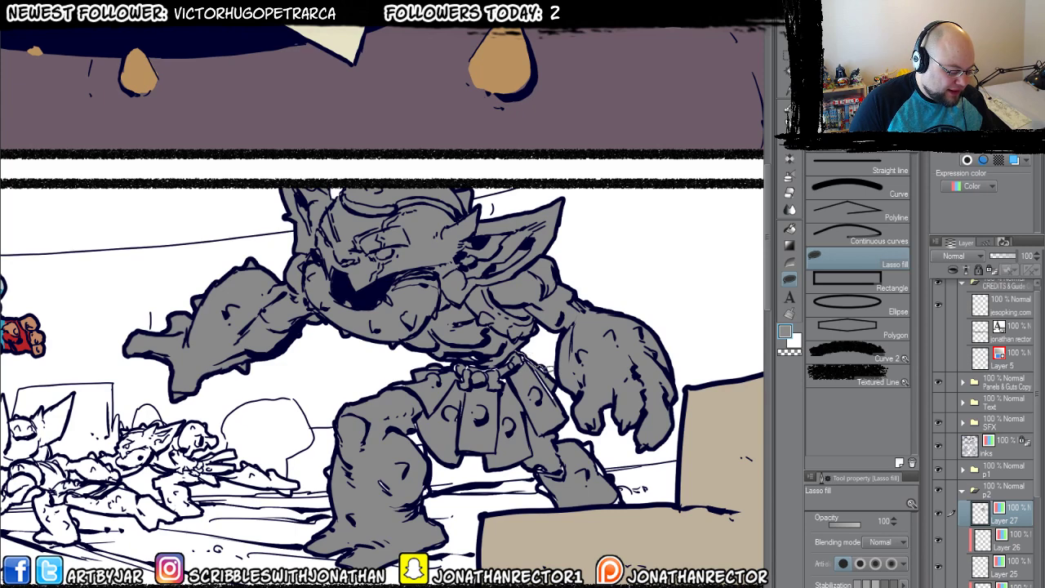
Close the leftover gaps in the large goblin's belt, skirt panels and rear leg with grey lasso fills.
{"action": "mouse_move", "coordinate": [557, 390]}
{"action": "left_mouse_down"}
{"action": "mouse_move", "coordinate": [554, 416]}
{"action": "mouse_move", "coordinate": [510, 433]}
{"action": "left_mouse_up"}
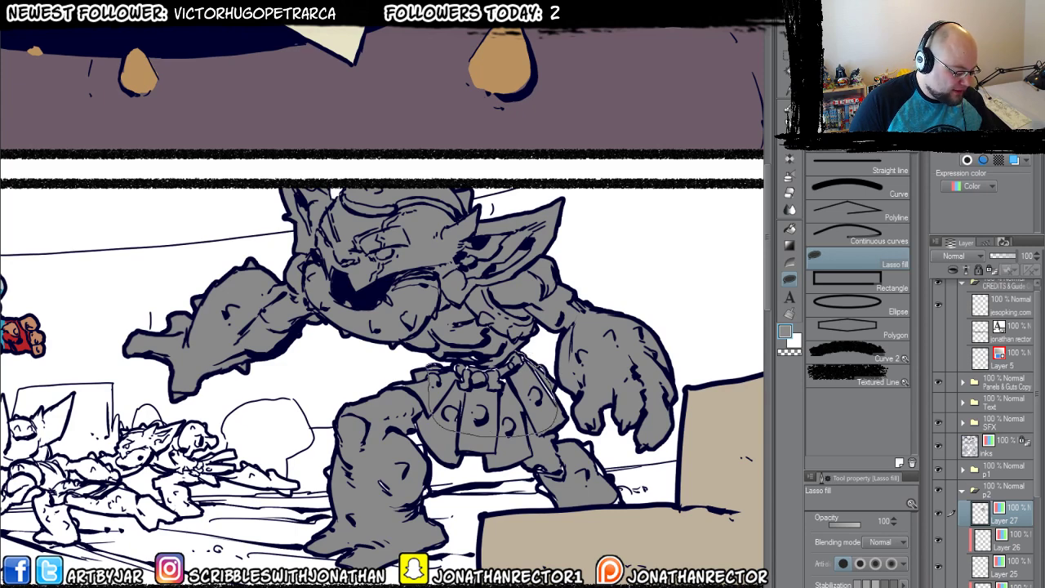
{"action": "mouse_move", "coordinate": [431, 365]}
{"action": "left_mouse_down"}
{"action": "mouse_move", "coordinate": [435, 327]}
{"action": "mouse_move", "coordinate": [472, 336]}
{"action": "left_mouse_up"}
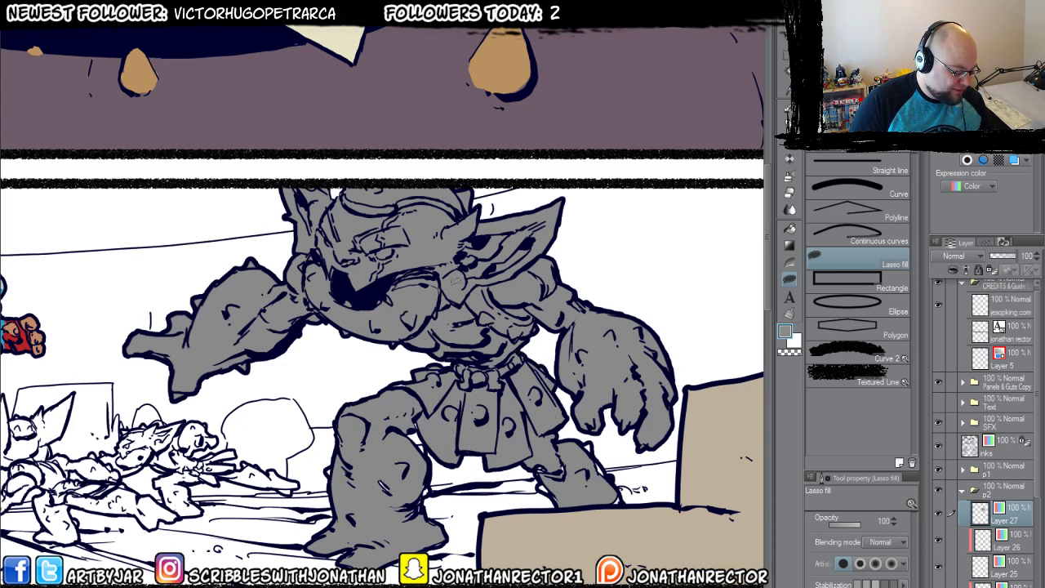
{"action": "left_click_drag", "start_coordinate": [451, 423], "coordinate": [416, 398]}
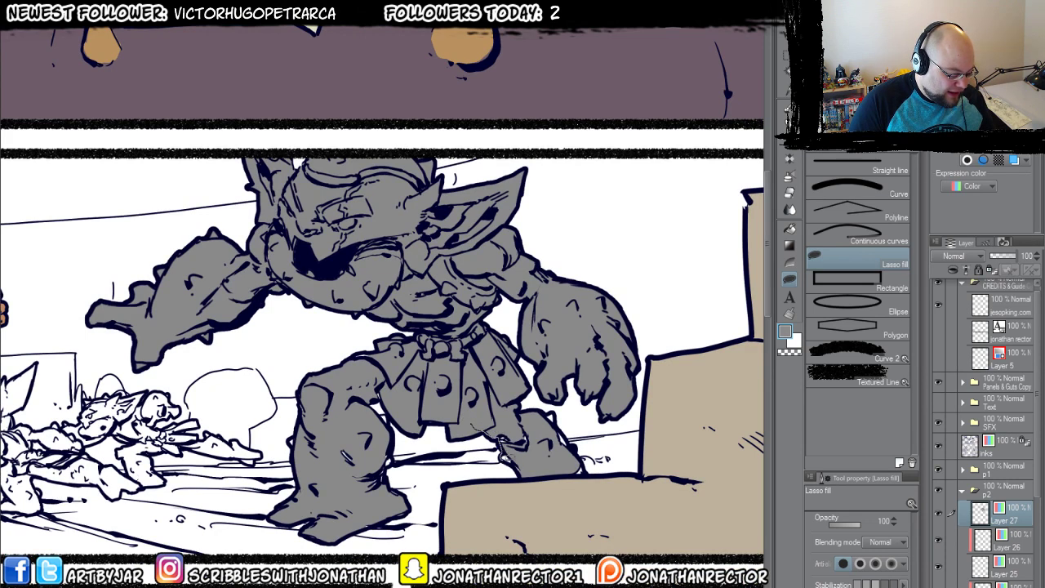
{"action": "mouse_move", "coordinate": [583, 463]}
{"action": "left_mouse_down"}
{"action": "mouse_move", "coordinate": [552, 410]}
{"action": "mouse_move", "coordinate": [495, 405]}
{"action": "mouse_move", "coordinate": [481, 415]}
{"action": "left_mouse_up"}
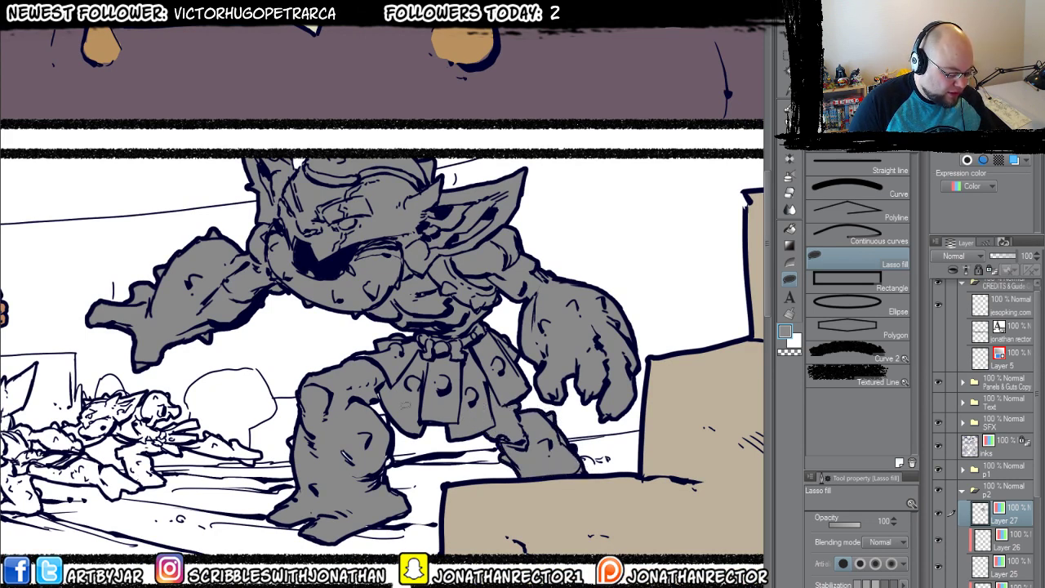
{"action": "left_click_drag", "start_coordinate": [321, 452], "coordinate": [447, 451]}
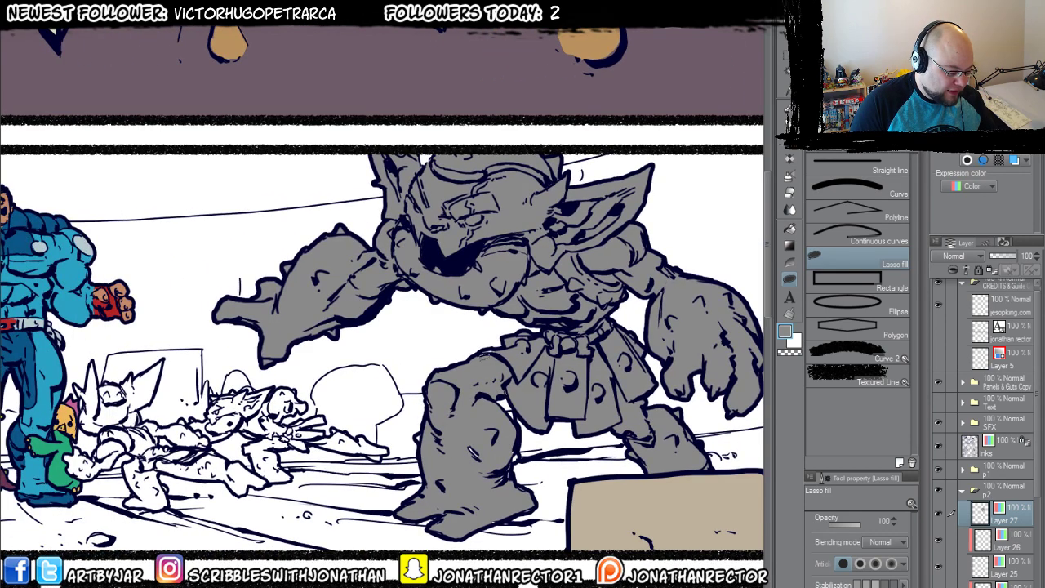
Cover the missed spots along the large goblin's front leg and foot with grey lasso fills.
{"action": "mouse_move", "coordinate": [431, 395]}
{"action": "left_mouse_down"}
{"action": "mouse_move", "coordinate": [447, 345]}
{"action": "mouse_move", "coordinate": [445, 412]}
{"action": "mouse_move", "coordinate": [515, 445]}
{"action": "mouse_move", "coordinate": [510, 409]}
{"action": "left_mouse_up"}
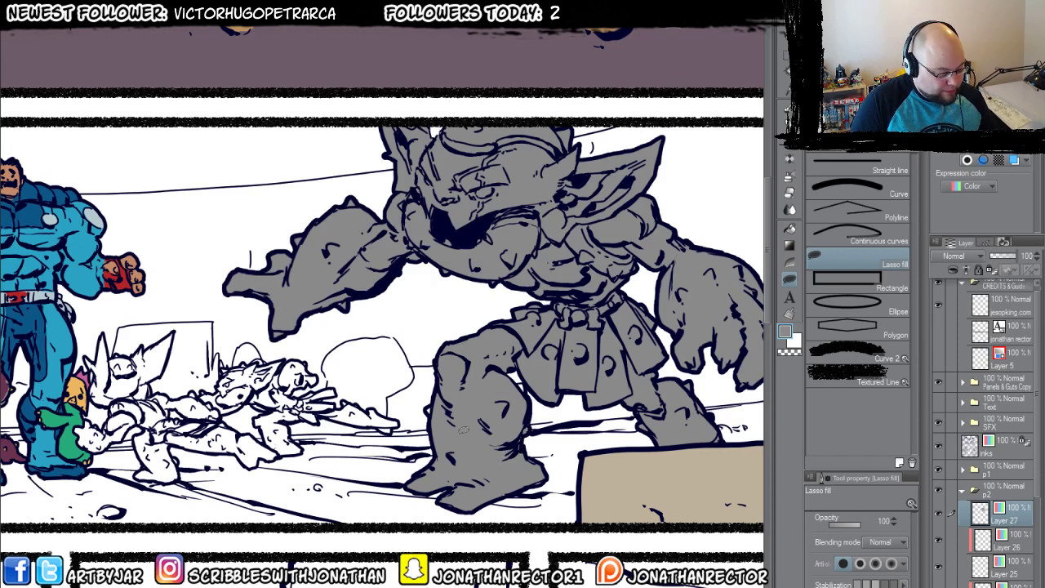
{"action": "left_click_drag", "start_coordinate": [526, 470], "coordinate": [492, 498]}
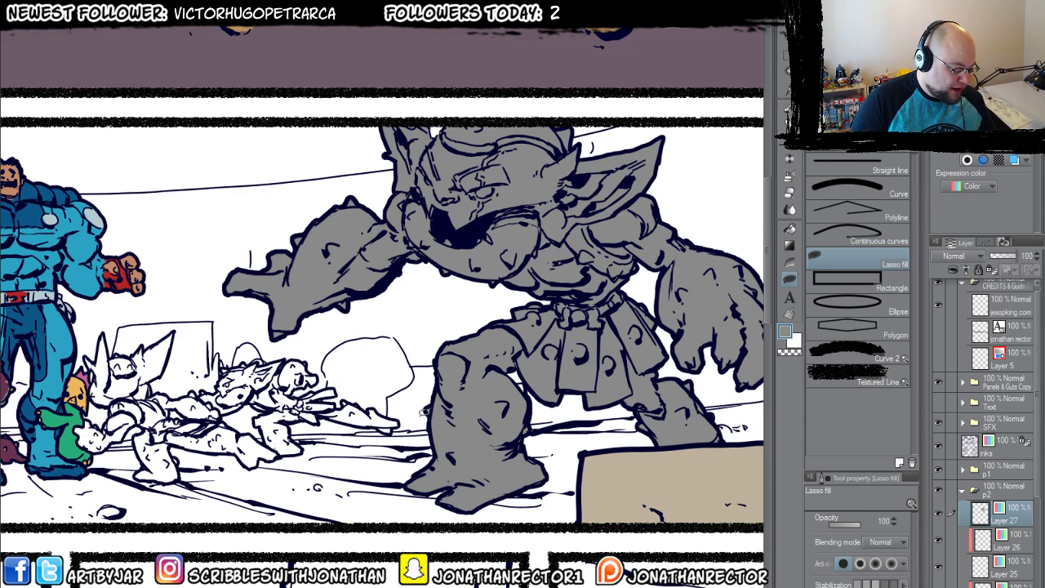
{"action": "left_click_drag", "start_coordinate": [437, 421], "coordinate": [427, 509]}
Bucket-fill the head and ears of the goblin grabbing the small green character with grey.
{"action": "left_click_drag", "start_coordinate": [372, 479], "coordinate": [520, 526]}
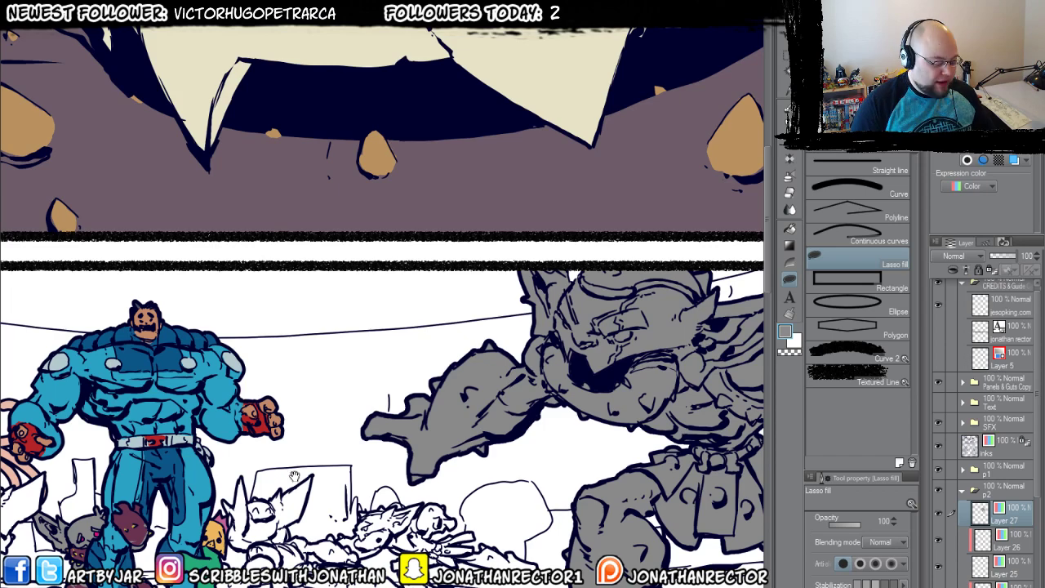
{"action": "left_click_drag", "start_coordinate": [295, 476], "coordinate": [503, 339]}
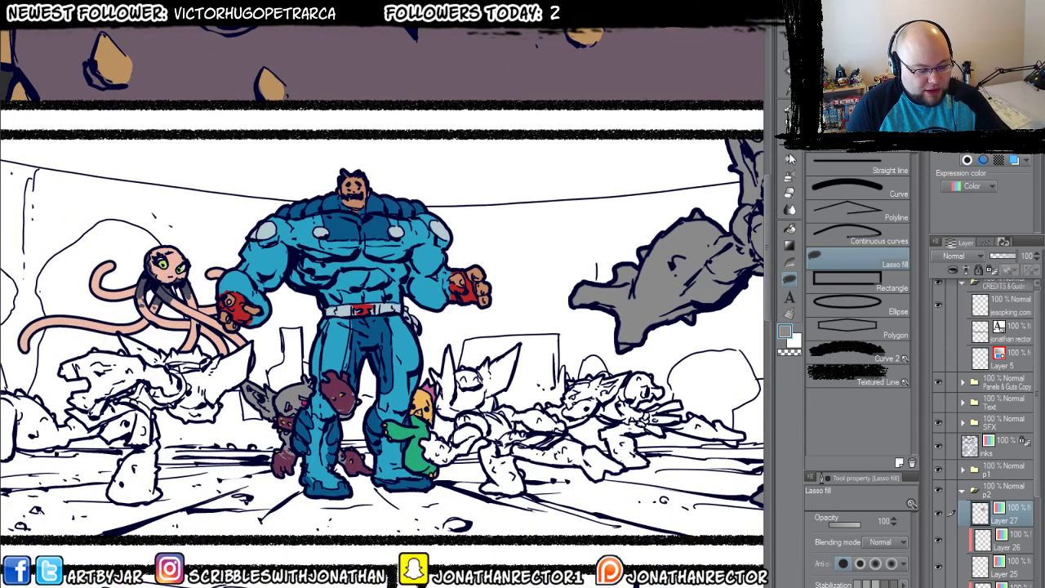
{"action": "key", "text": "g"}
{"action": "scroll", "coordinate": [490, 372], "scroll_direction": "up", "scroll_amount": 2}
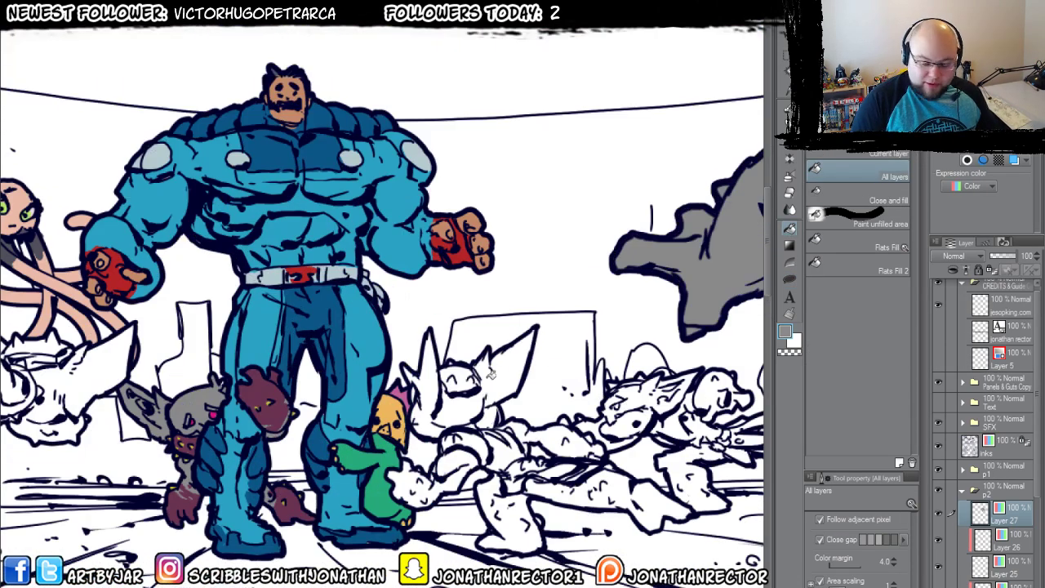
{"action": "left_click_drag", "start_coordinate": [415, 415], "coordinate": [415, 369]}
{"action": "left_click", "coordinate": [425, 339]}
{"action": "left_click", "coordinate": [462, 351]}
{"action": "left_click", "coordinate": [502, 320]}
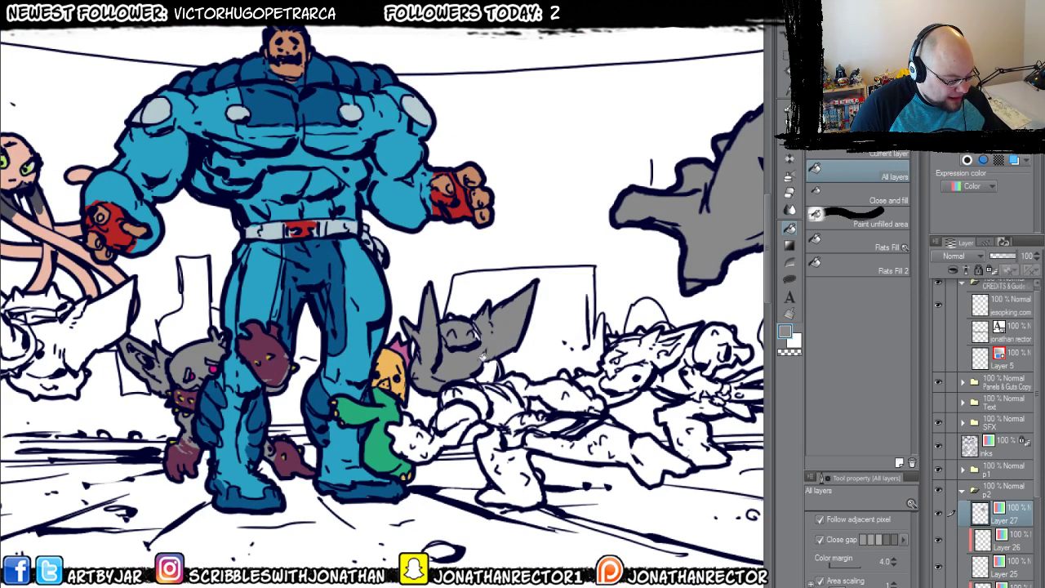
Fill the arms, torso and legs of the goblin grabbing the green character with grey.
{"action": "mouse_move", "coordinate": [481, 357]}
{"action": "left_mouse_down"}
{"action": "mouse_move", "coordinate": [442, 437]}
{"action": "mouse_move", "coordinate": [414, 437]}
{"action": "left_mouse_up"}
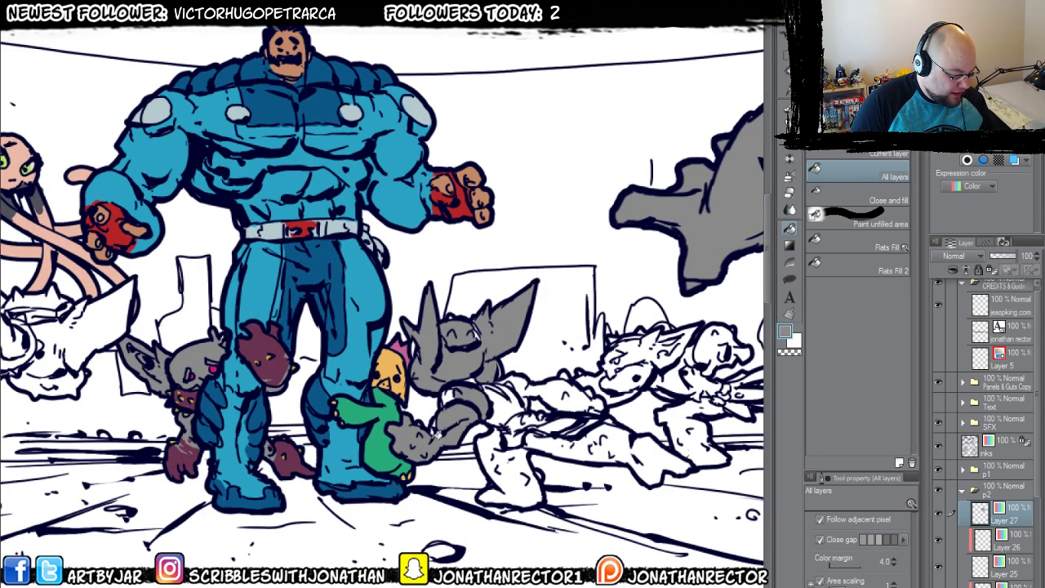
{"action": "left_click", "coordinate": [498, 393]}
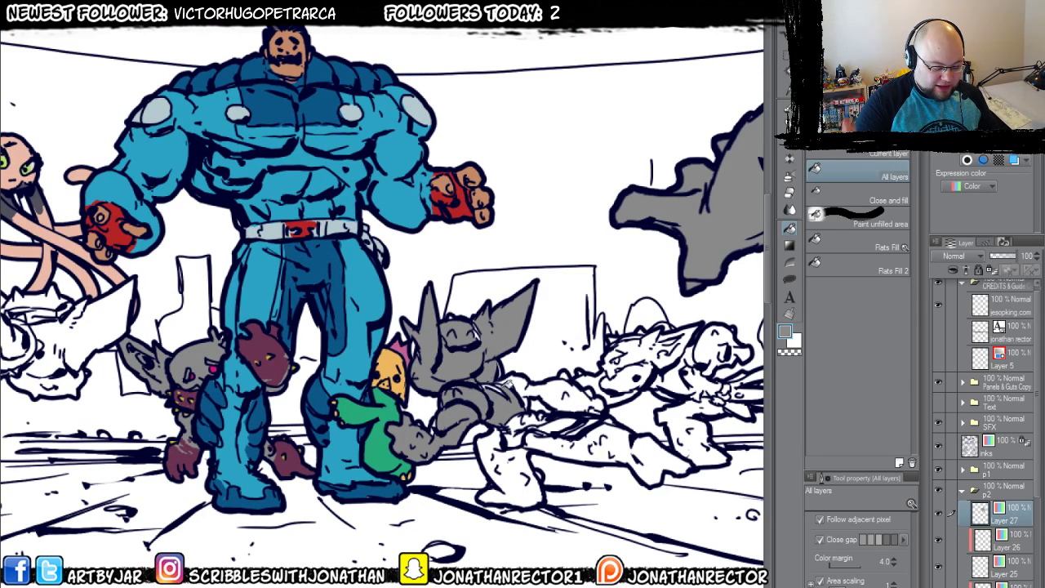
{"action": "mouse_move", "coordinate": [507, 385]}
{"action": "left_mouse_down"}
{"action": "mouse_move", "coordinate": [562, 388]}
{"action": "mouse_move", "coordinate": [566, 373]}
{"action": "mouse_move", "coordinate": [588, 392]}
{"action": "left_mouse_up"}
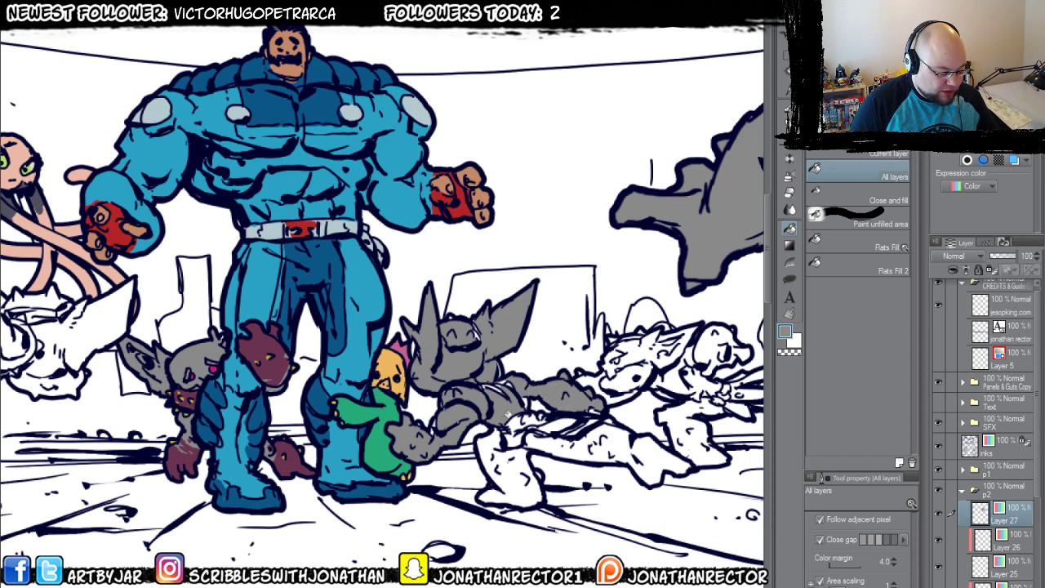
{"action": "mouse_move", "coordinate": [510, 425]}
{"action": "left_mouse_down"}
{"action": "mouse_move", "coordinate": [506, 470]}
{"action": "mouse_move", "coordinate": [494, 439]}
{"action": "mouse_move", "coordinate": [532, 429]}
{"action": "mouse_move", "coordinate": [647, 446]}
{"action": "mouse_move", "coordinate": [658, 471]}
{"action": "left_mouse_up"}
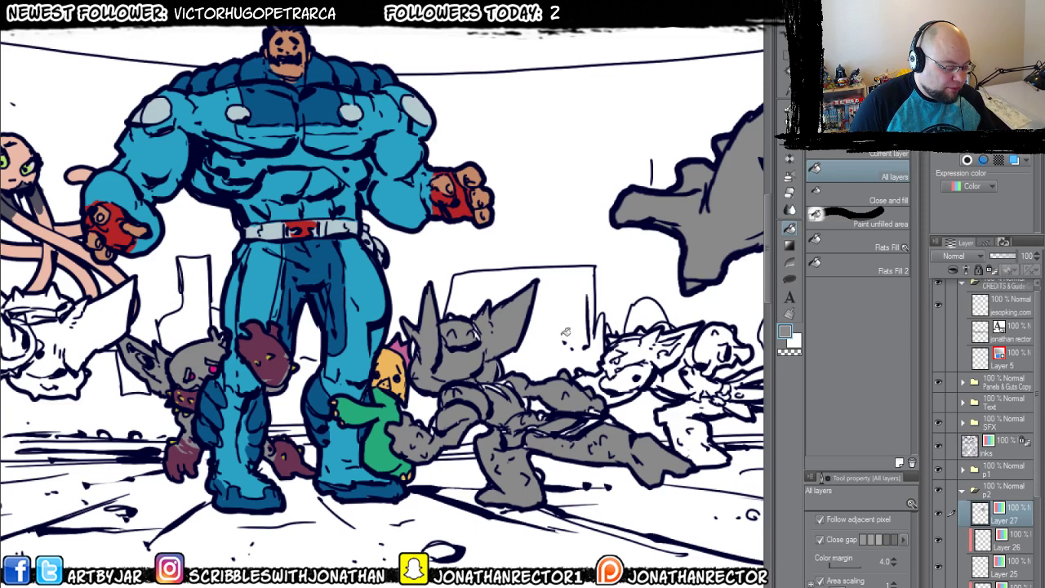
Lasso-fill the white gaps on the grabbing goblin's head, ears, shoulders and legs in grey.
{"action": "key", "text": "u"}
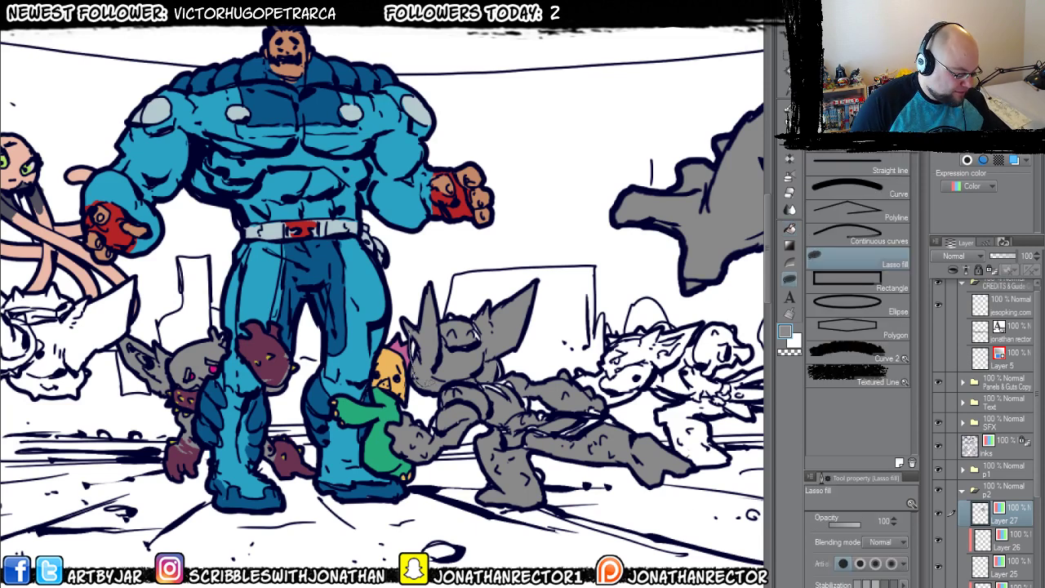
{"action": "mouse_move", "coordinate": [461, 401]}
{"action": "left_mouse_down"}
{"action": "mouse_move", "coordinate": [515, 377]}
{"action": "mouse_move", "coordinate": [494, 300]}
{"action": "mouse_move", "coordinate": [446, 312]}
{"action": "mouse_move", "coordinate": [432, 283]}
{"action": "mouse_move", "coordinate": [429, 310]}
{"action": "left_mouse_up"}
{"action": "left_click_drag", "start_coordinate": [428, 310], "coordinate": [447, 270]}
{"action": "left_click_drag", "start_coordinate": [454, 377], "coordinate": [430, 409]}
{"action": "left_click_drag", "start_coordinate": [515, 376], "coordinate": [495, 372]}
{"action": "mouse_move", "coordinate": [502, 445]}
{"action": "left_mouse_down"}
{"action": "mouse_move", "coordinate": [545, 425]}
{"action": "mouse_move", "coordinate": [533, 394]}
{"action": "mouse_move", "coordinate": [577, 407]}
{"action": "mouse_move", "coordinate": [622, 400]}
{"action": "mouse_move", "coordinate": [627, 384]}
{"action": "mouse_move", "coordinate": [586, 366]}
{"action": "mouse_move", "coordinate": [578, 346]}
{"action": "mouse_move", "coordinate": [526, 355]}
{"action": "mouse_move", "coordinate": [524, 344]}
{"action": "mouse_move", "coordinate": [459, 348]}
{"action": "left_mouse_up"}
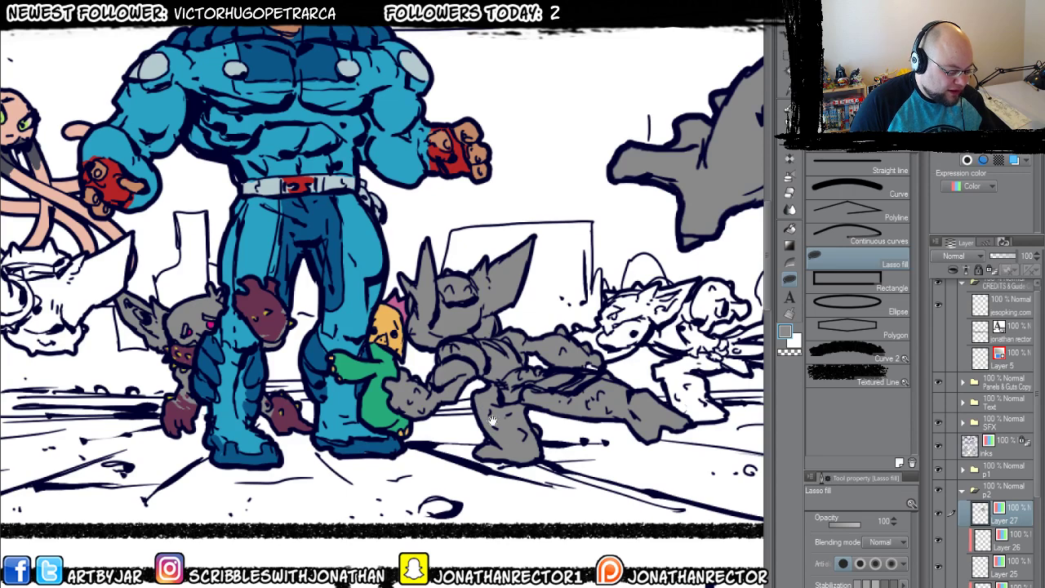
Bucket-fill the two small goblins running behind the grabbing goblin with grey.
{"action": "left_click_drag", "start_coordinate": [492, 420], "coordinate": [436, 497]}
{"action": "key", "text": "g"}
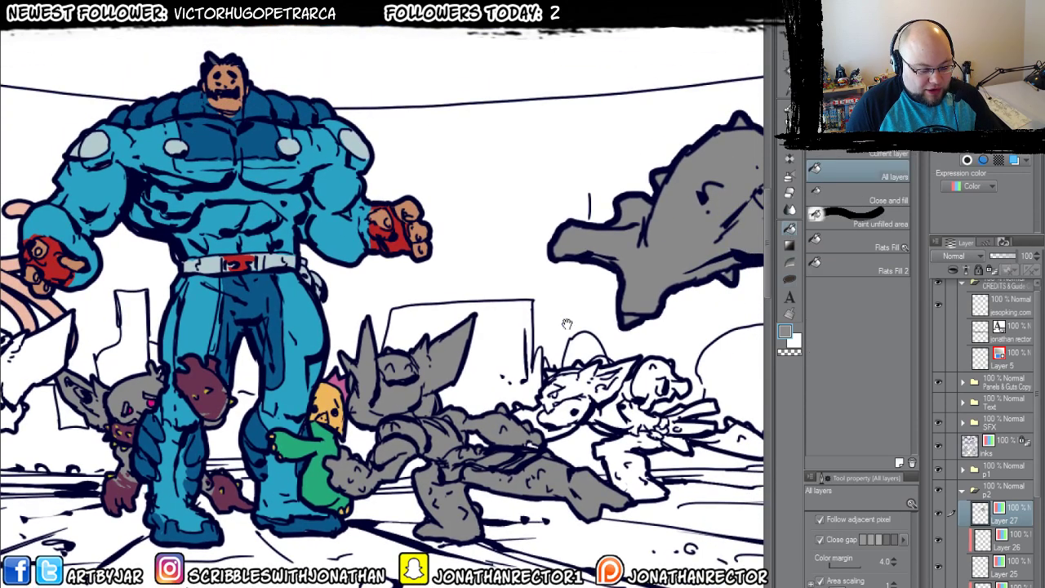
{"action": "left_click_drag", "start_coordinate": [567, 324], "coordinate": [516, 318]}
{"action": "mouse_move", "coordinate": [490, 409]}
{"action": "left_mouse_down"}
{"action": "mouse_move", "coordinate": [512, 377]}
{"action": "mouse_move", "coordinate": [495, 395]}
{"action": "mouse_move", "coordinate": [505, 419]}
{"action": "mouse_move", "coordinate": [560, 357]}
{"action": "mouse_move", "coordinate": [560, 388]}
{"action": "mouse_move", "coordinate": [607, 357]}
{"action": "mouse_move", "coordinate": [624, 380]}
{"action": "mouse_move", "coordinate": [607, 382]}
{"action": "mouse_move", "coordinate": [588, 419]}
{"action": "mouse_move", "coordinate": [624, 415]}
{"action": "mouse_move", "coordinate": [626, 401]}
{"action": "mouse_move", "coordinate": [618, 416]}
{"action": "mouse_move", "coordinate": [646, 419]}
{"action": "mouse_move", "coordinate": [640, 401]}
{"action": "mouse_move", "coordinate": [622, 413]}
{"action": "mouse_move", "coordinate": [632, 434]}
{"action": "mouse_move", "coordinate": [604, 415]}
{"action": "mouse_move", "coordinate": [397, 396]}
{"action": "left_mouse_up"}
{"action": "left_click_drag", "start_coordinate": [528, 409], "coordinate": [574, 423]}
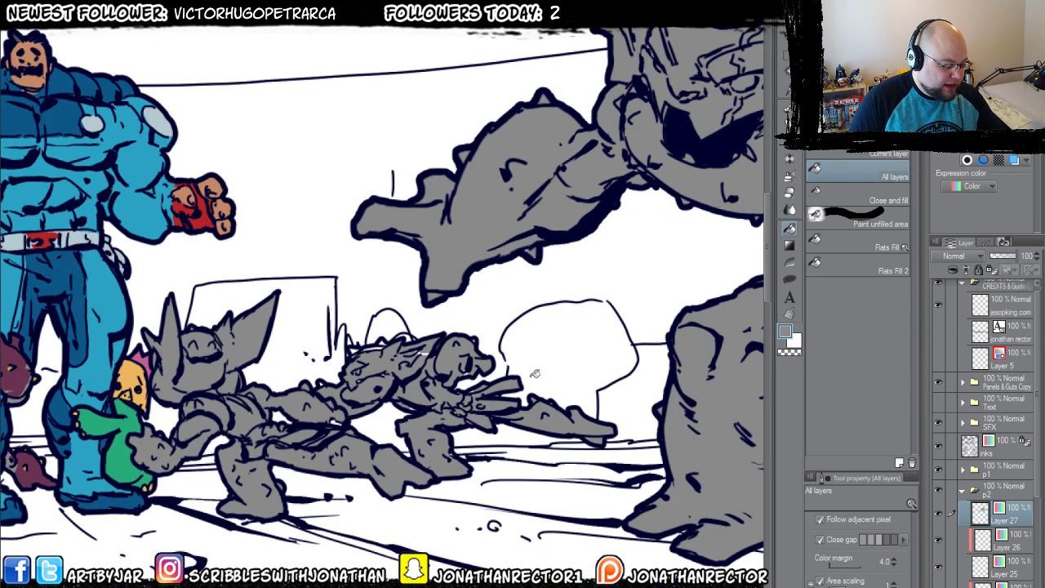
Lasso-fill the remaining gaps on the two small running goblins in grey.
{"action": "key", "text": "u"}
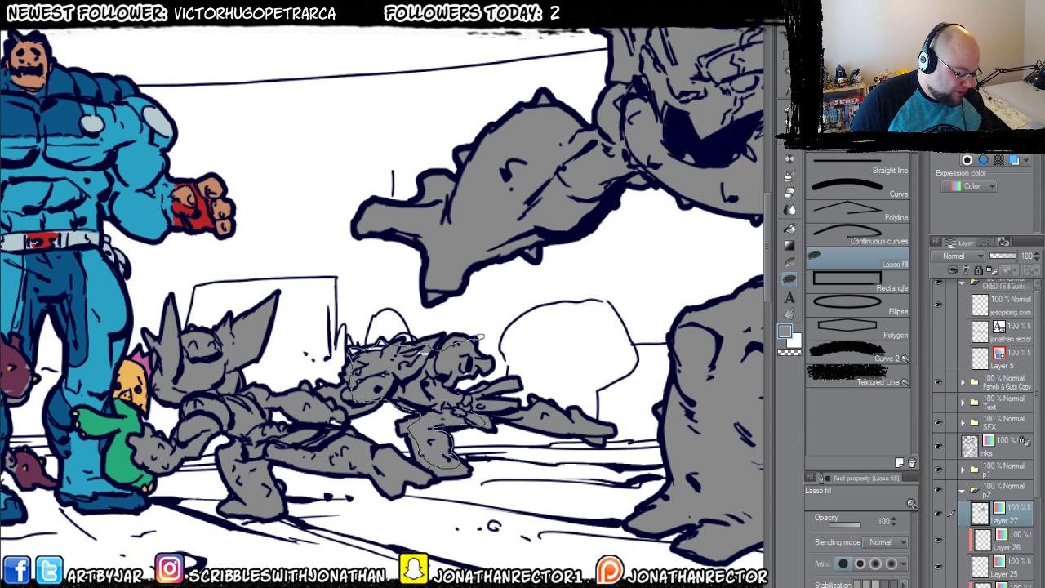
{"action": "left_click_drag", "start_coordinate": [438, 389], "coordinate": [490, 391]}
{"action": "left_click_drag", "start_coordinate": [315, 387], "coordinate": [425, 395]}
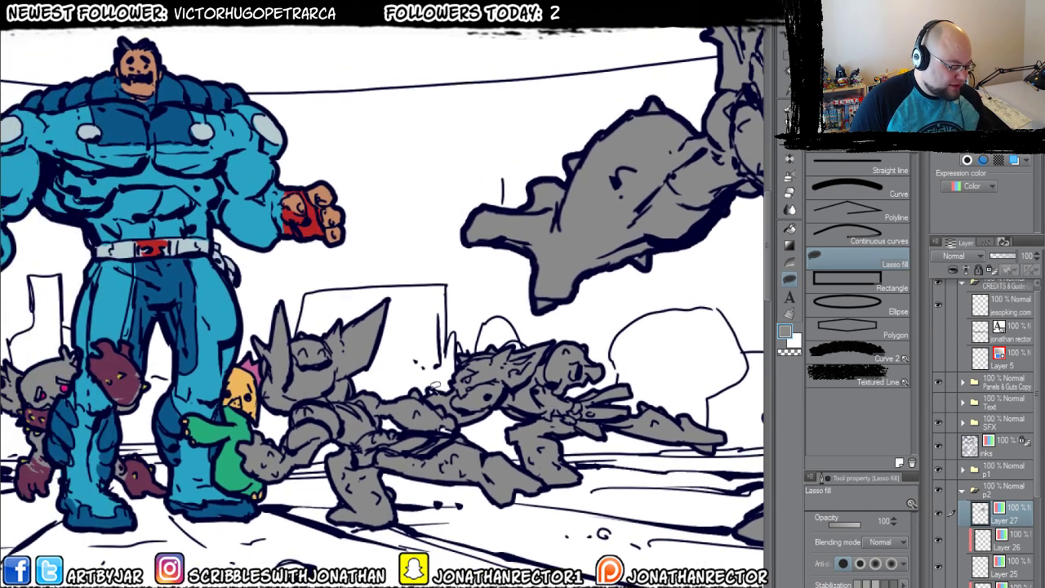
{"action": "left_click_drag", "start_coordinate": [207, 534], "coordinate": [537, 522]}
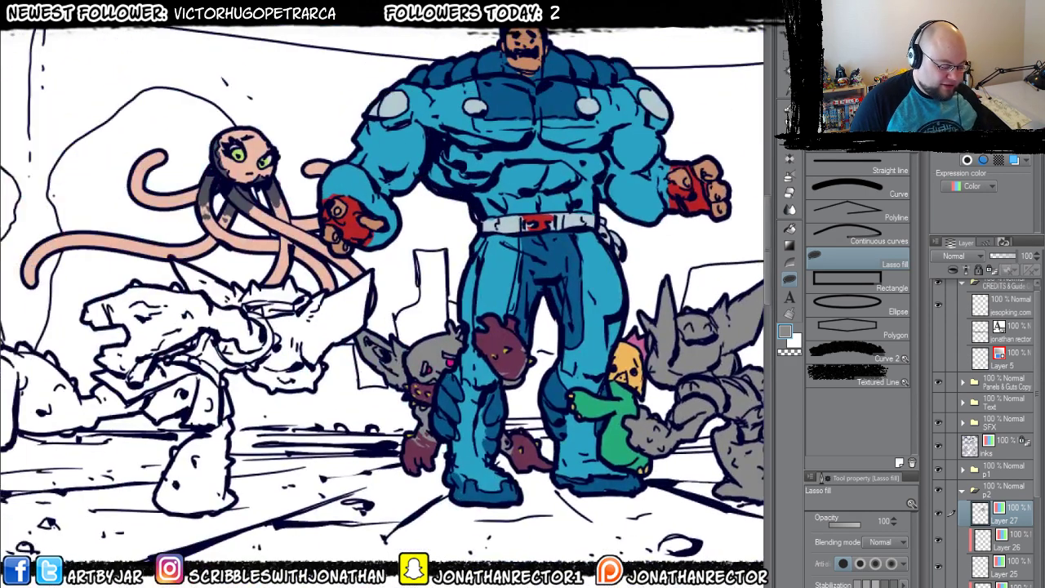
Bucket-fill the head, body, arms and legs of the goblin beneath the tentacled creature with grey.
{"action": "mouse_move", "coordinate": [222, 514]}
{"action": "left_mouse_down"}
{"action": "mouse_move", "coordinate": [287, 506]}
{"action": "mouse_move", "coordinate": [522, 585]}
{"action": "left_mouse_up"}
{"action": "key", "text": "g"}
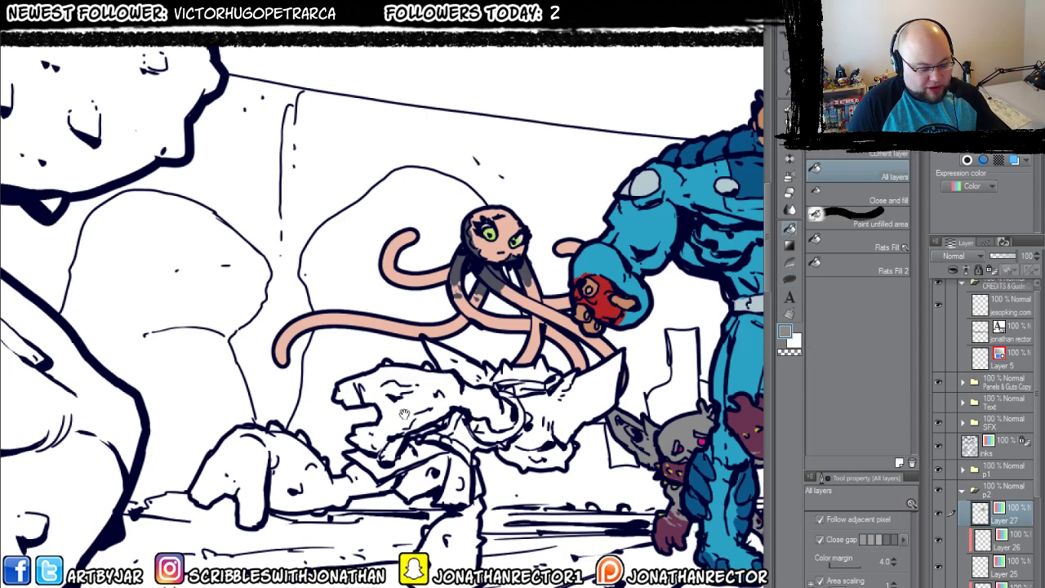
{"action": "mouse_move", "coordinate": [458, 350]}
{"action": "left_mouse_down"}
{"action": "mouse_move", "coordinate": [446, 335]}
{"action": "mouse_move", "coordinate": [486, 363]}
{"action": "mouse_move", "coordinate": [559, 384]}
{"action": "mouse_move", "coordinate": [536, 424]}
{"action": "mouse_move", "coordinate": [500, 430]}
{"action": "mouse_move", "coordinate": [493, 364]}
{"action": "left_mouse_up"}
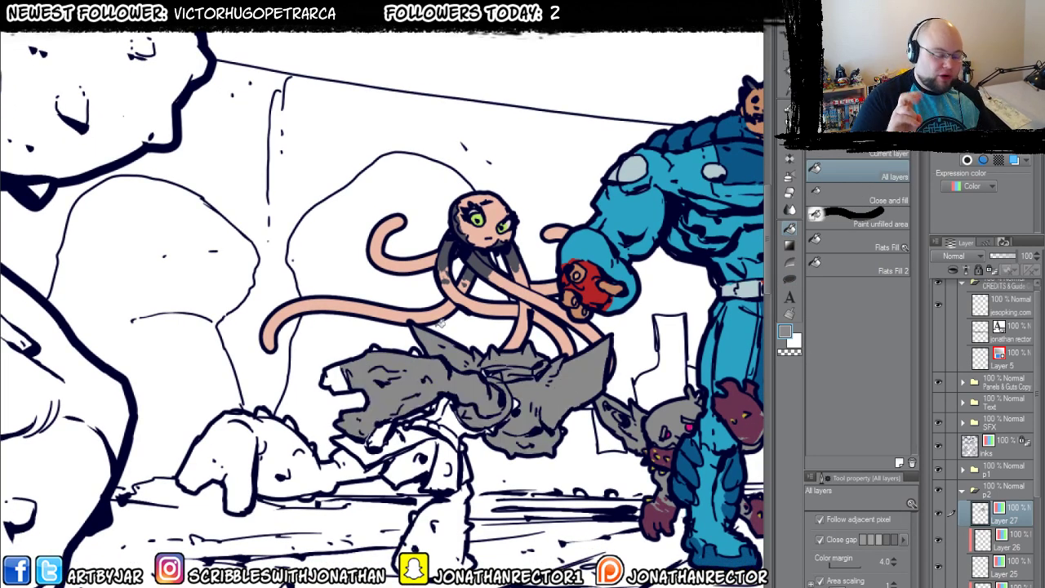
{"action": "mouse_move", "coordinate": [441, 324]}
{"action": "left_mouse_down"}
{"action": "mouse_move", "coordinate": [412, 351]}
{"action": "mouse_move", "coordinate": [419, 347]}
{"action": "mouse_move", "coordinate": [350, 359]}
{"action": "mouse_move", "coordinate": [339, 375]}
{"action": "mouse_move", "coordinate": [442, 390]}
{"action": "mouse_move", "coordinate": [457, 418]}
{"action": "left_mouse_up"}
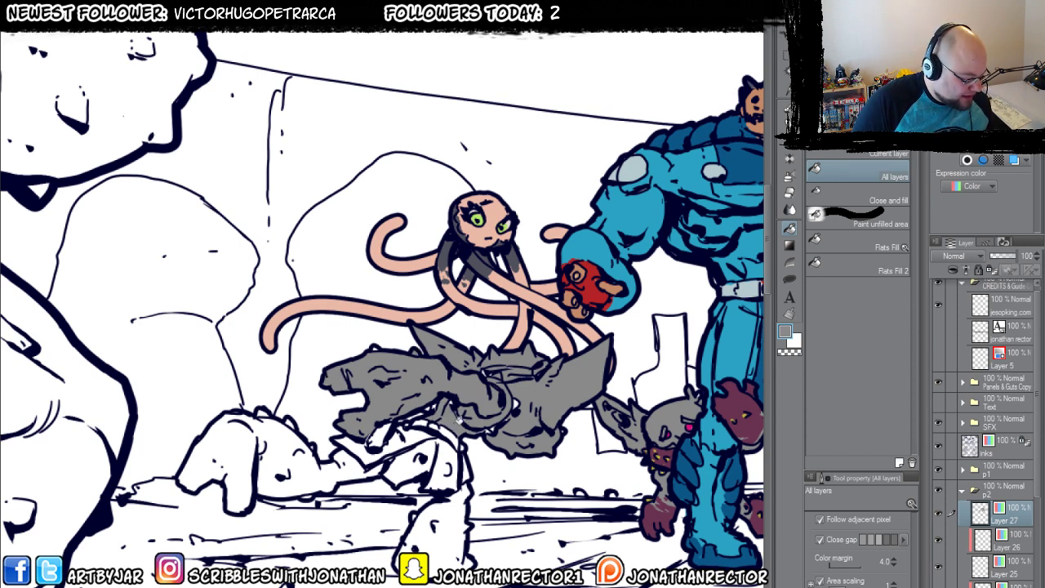
{"action": "mouse_move", "coordinate": [395, 365]}
{"action": "left_mouse_down"}
{"action": "mouse_move", "coordinate": [447, 470]}
{"action": "mouse_move", "coordinate": [382, 438]}
{"action": "mouse_move", "coordinate": [363, 442]}
{"action": "mouse_move", "coordinate": [441, 423]}
{"action": "mouse_move", "coordinate": [466, 445]}
{"action": "mouse_move", "coordinate": [461, 502]}
{"action": "mouse_move", "coordinate": [447, 466]}
{"action": "mouse_move", "coordinate": [249, 466]}
{"action": "mouse_move", "coordinate": [262, 409]}
{"action": "mouse_move", "coordinate": [289, 421]}
{"action": "left_mouse_up"}
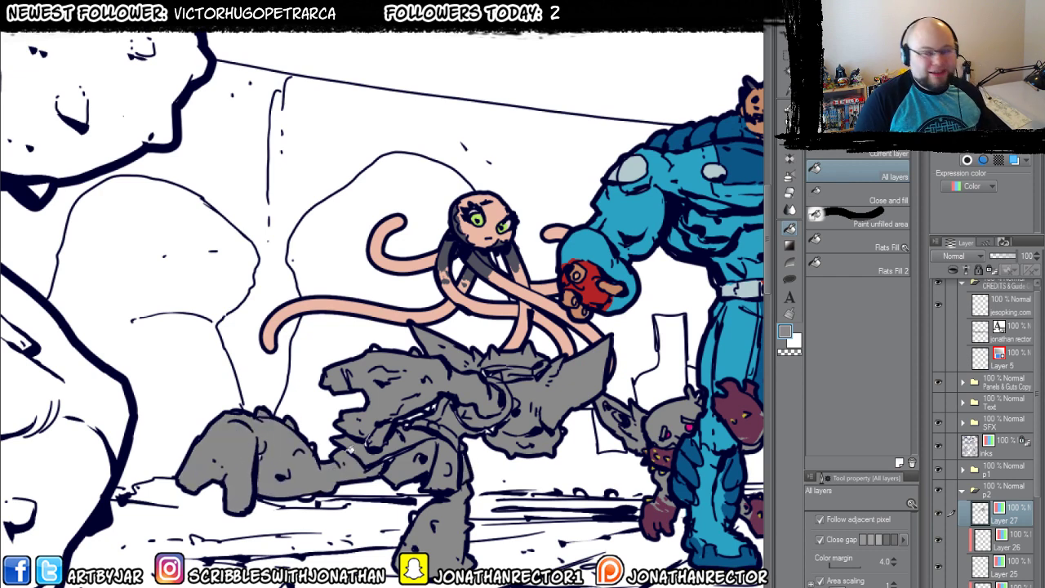
Lasso-fill the white gaps on the head, ears and torso of the goblin beneath the tentacled creature in grey.
{"action": "key", "text": "u"}
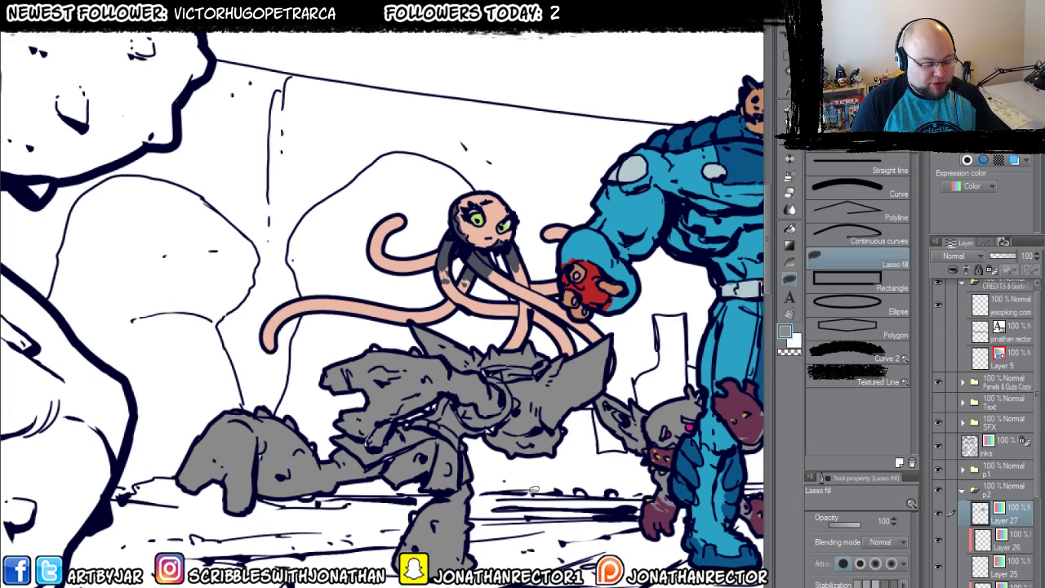
{"action": "mouse_move", "coordinate": [366, 384]}
{"action": "left_mouse_down"}
{"action": "mouse_move", "coordinate": [350, 423]}
{"action": "mouse_move", "coordinate": [423, 407]}
{"action": "mouse_move", "coordinate": [407, 357]}
{"action": "mouse_move", "coordinate": [369, 349]}
{"action": "left_mouse_up"}
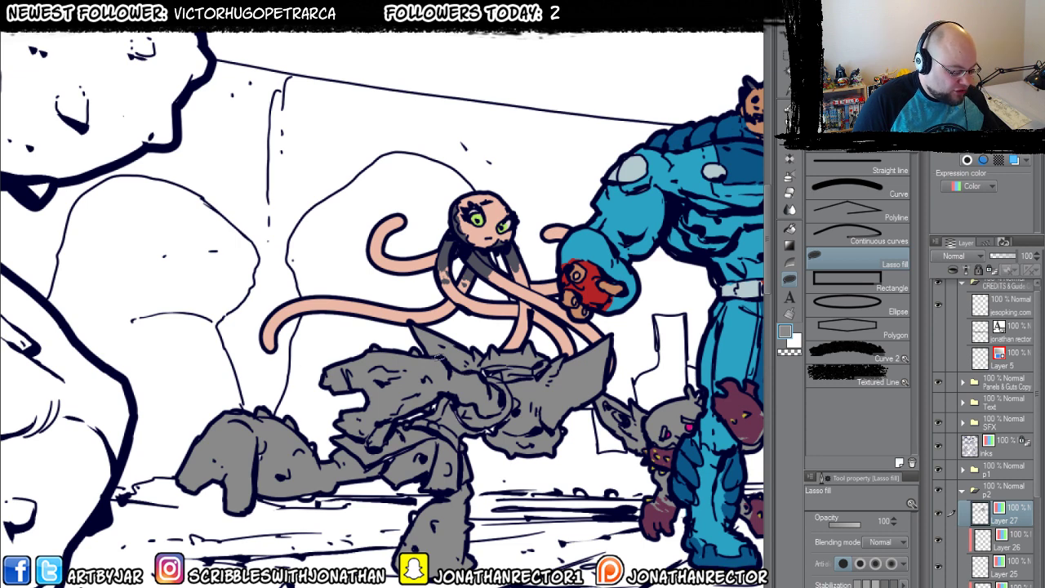
{"action": "mouse_move", "coordinate": [472, 347]}
{"action": "left_mouse_down"}
{"action": "mouse_move", "coordinate": [438, 355]}
{"action": "mouse_move", "coordinate": [513, 364]}
{"action": "mouse_move", "coordinate": [547, 402]}
{"action": "mouse_move", "coordinate": [474, 412]}
{"action": "left_mouse_up"}
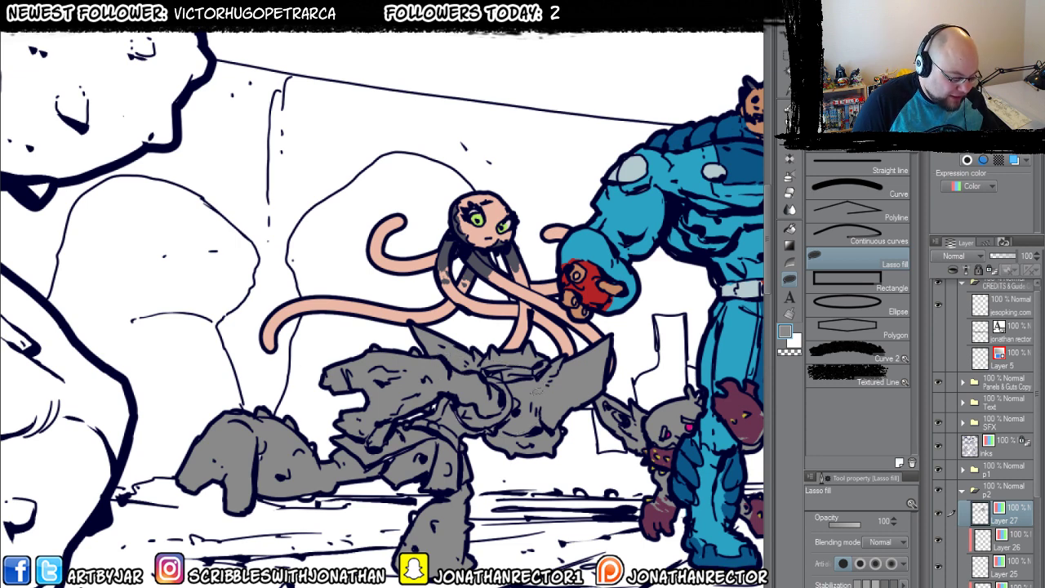
{"action": "left_click_drag", "start_coordinate": [564, 431], "coordinate": [557, 423]}
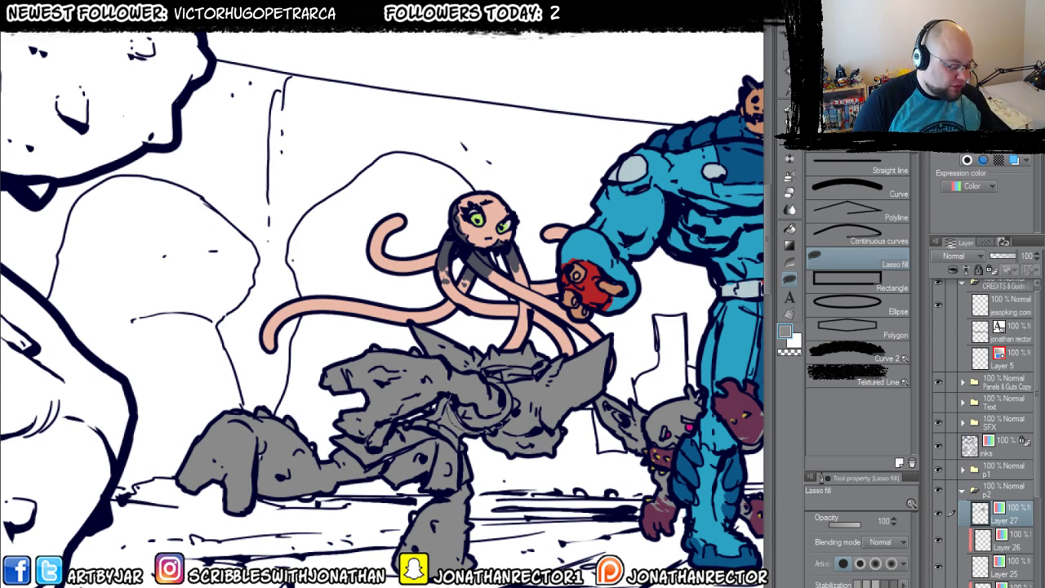
{"action": "left_click_drag", "start_coordinate": [384, 410], "coordinate": [390, 337]}
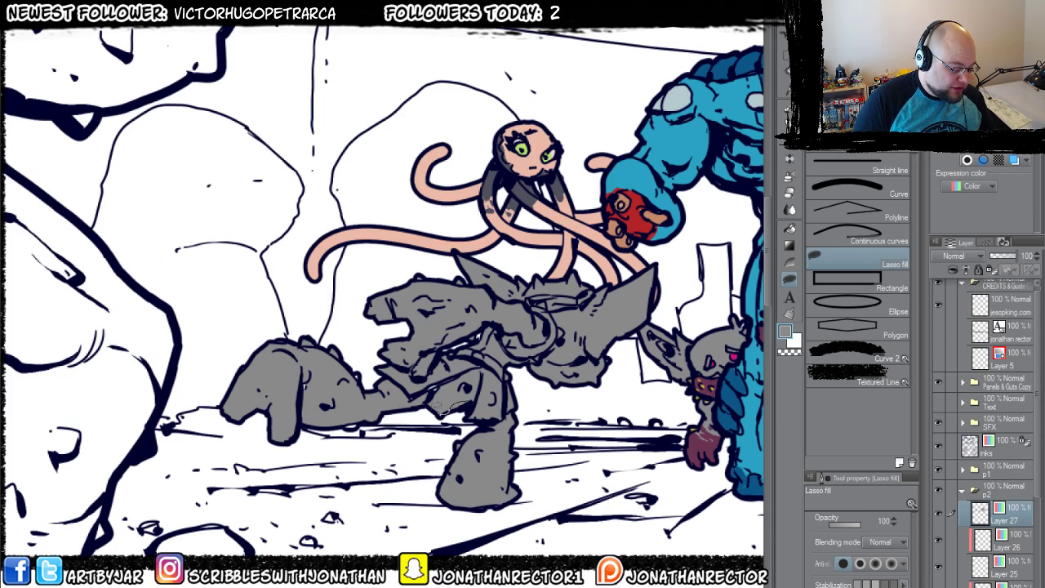
Lasso-fill the remaining gaps on that goblin's waist and outstretched rear leg in grey.
{"action": "mouse_move", "coordinate": [405, 390]}
{"action": "left_mouse_down"}
{"action": "mouse_move", "coordinate": [462, 360]}
{"action": "mouse_move", "coordinate": [486, 363]}
{"action": "left_mouse_up"}
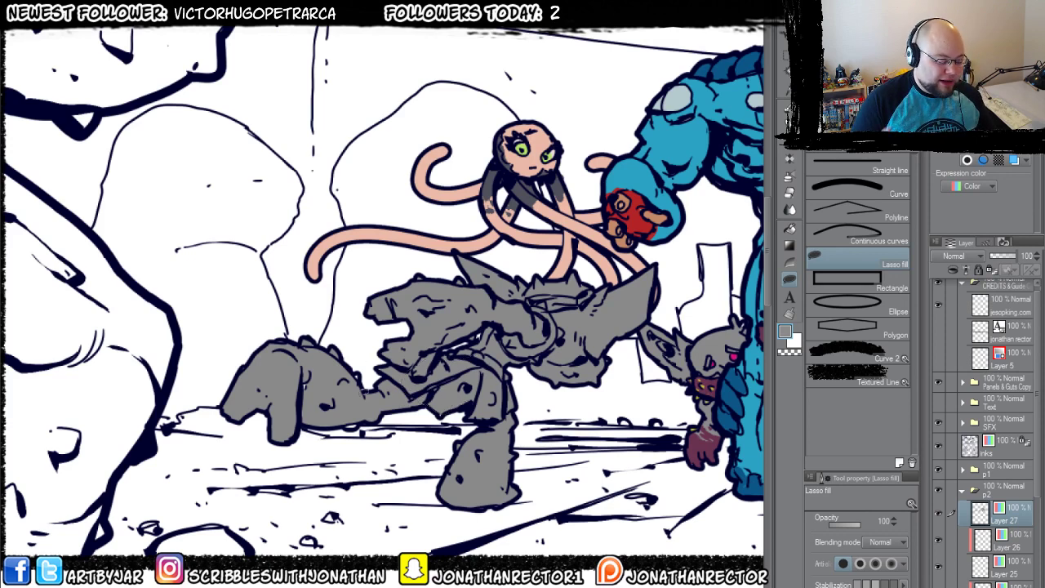
{"action": "left_click_drag", "start_coordinate": [310, 437], "coordinate": [384, 429]}
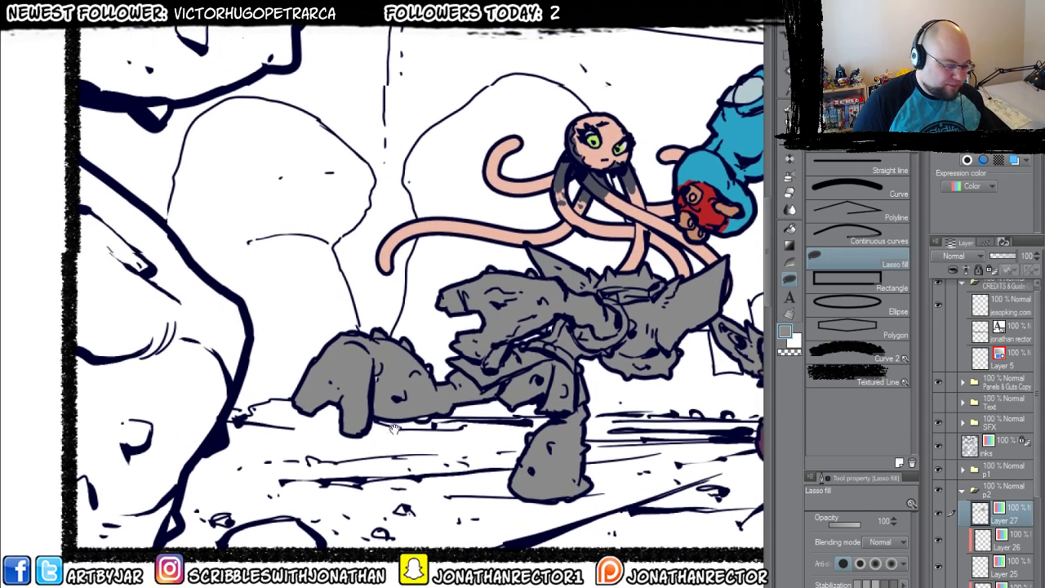
{"action": "left_click_drag", "start_coordinate": [357, 372], "coordinate": [364, 406]}
{"action": "mouse_move", "coordinate": [424, 416]}
{"action": "left_mouse_down"}
{"action": "mouse_move", "coordinate": [439, 384]}
{"action": "mouse_move", "coordinate": [431, 361]}
{"action": "mouse_move", "coordinate": [396, 341]}
{"action": "left_mouse_up"}
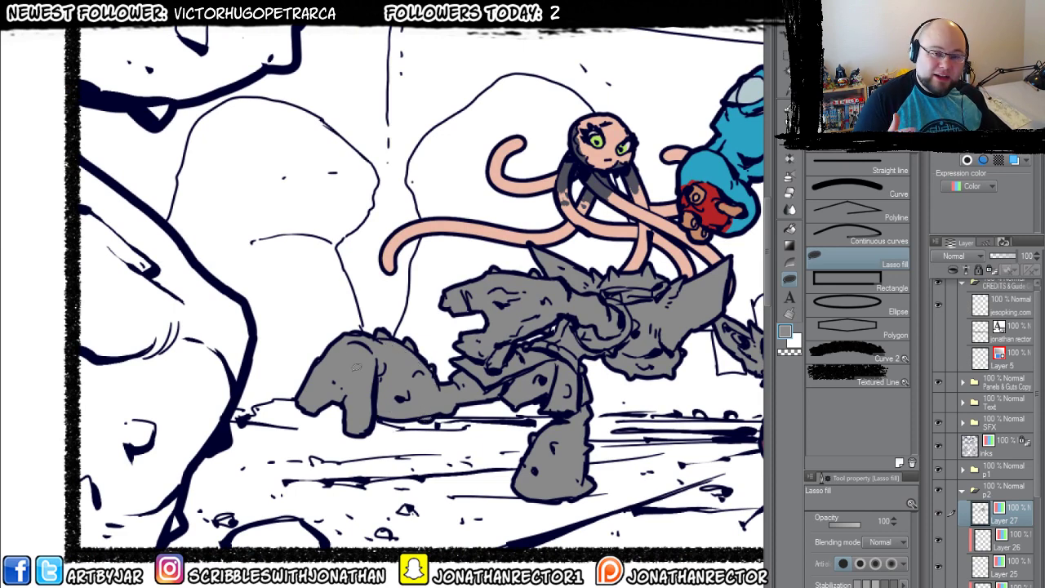
{"action": "left_click_drag", "start_coordinate": [492, 362], "coordinate": [515, 369]}
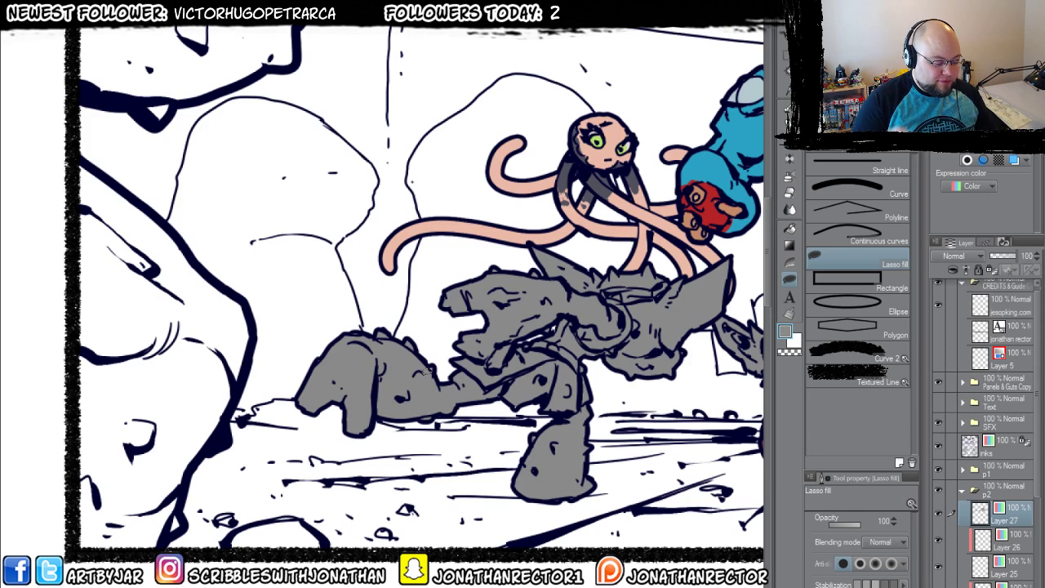
{"action": "left_click_drag", "start_coordinate": [522, 374], "coordinate": [335, 440]}
Bucket-fill the large foreground goblin's arm and body parts at the panel's left edge with grey.
{"action": "left_click_drag", "start_coordinate": [539, 368], "coordinate": [478, 392]}
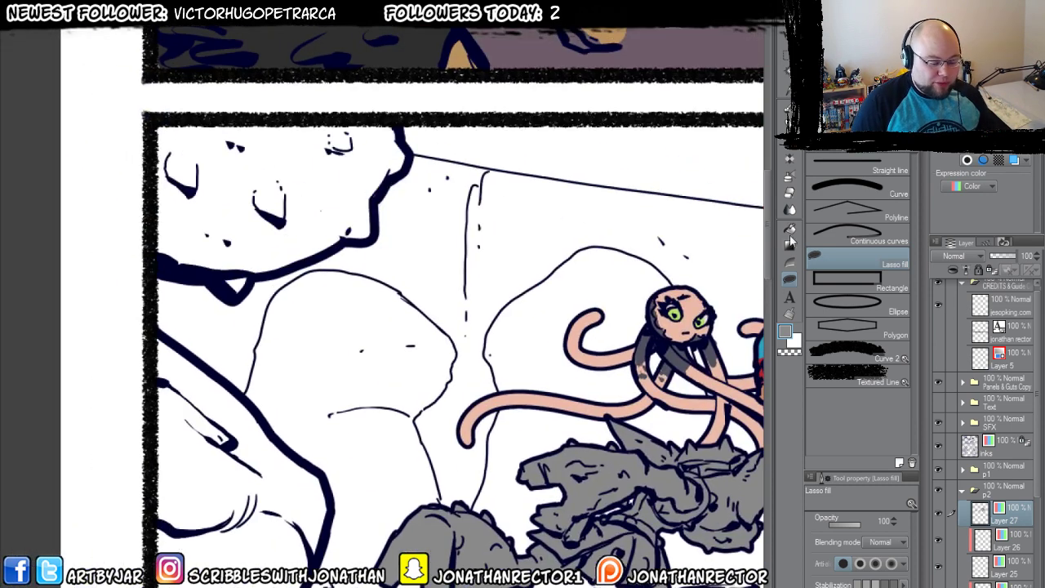
{"action": "key", "text": "g"}
{"action": "left_click", "coordinate": [321, 229]}
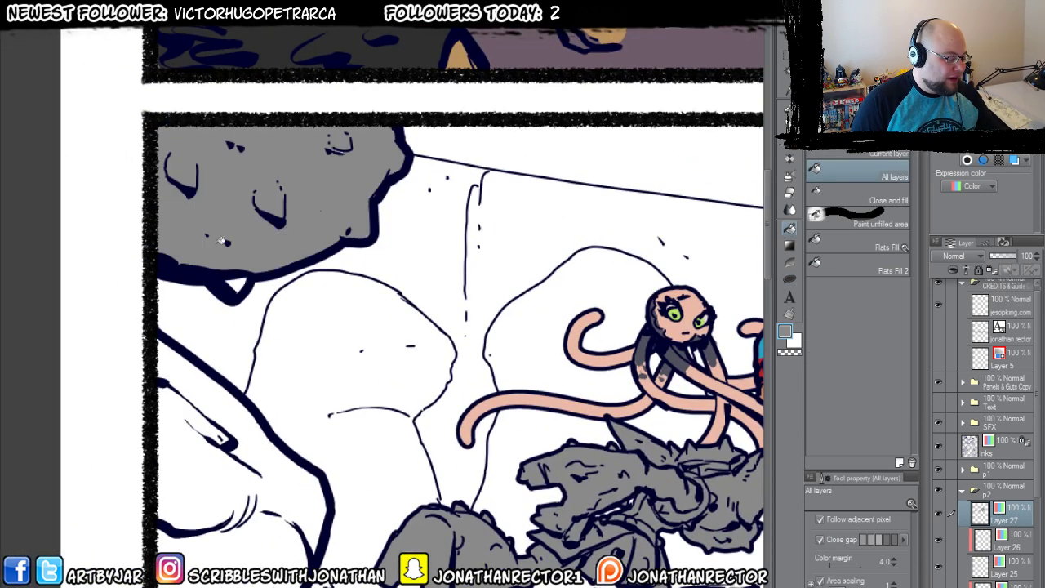
{"action": "left_click_drag", "start_coordinate": [272, 137], "coordinate": [368, 4]}
{"action": "left_click", "coordinate": [353, 309]}
{"action": "left_click", "coordinate": [297, 532]}
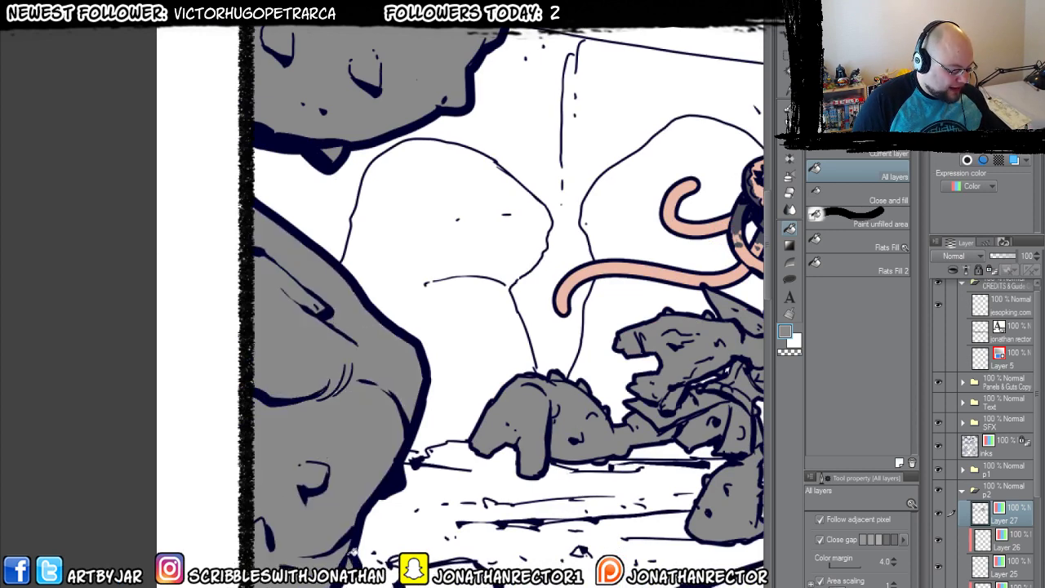
{"action": "mouse_move", "coordinate": [317, 482]}
{"action": "left_mouse_down"}
{"action": "mouse_move", "coordinate": [340, 517]}
{"action": "mouse_move", "coordinate": [370, 419]}
{"action": "left_mouse_up"}
Lasso-fill the leftover gaps on the large foreground goblin along the panel border in grey.
{"action": "key", "text": "u"}
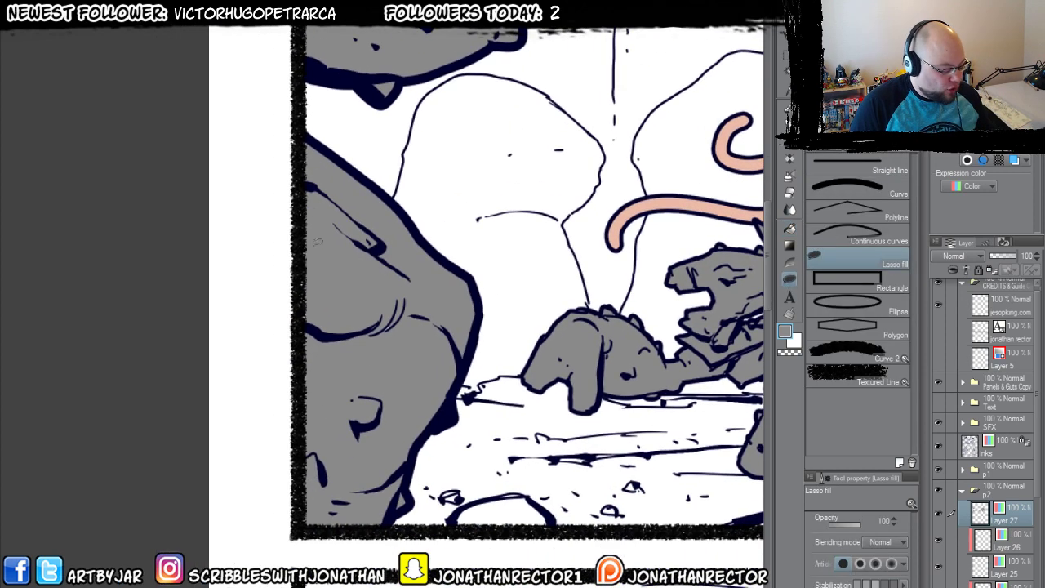
{"action": "mouse_move", "coordinate": [314, 192]}
{"action": "left_mouse_down"}
{"action": "mouse_move", "coordinate": [410, 274]}
{"action": "mouse_move", "coordinate": [359, 508]}
{"action": "left_mouse_up"}
{"action": "left_click_drag", "start_coordinate": [309, 429], "coordinate": [313, 204]}
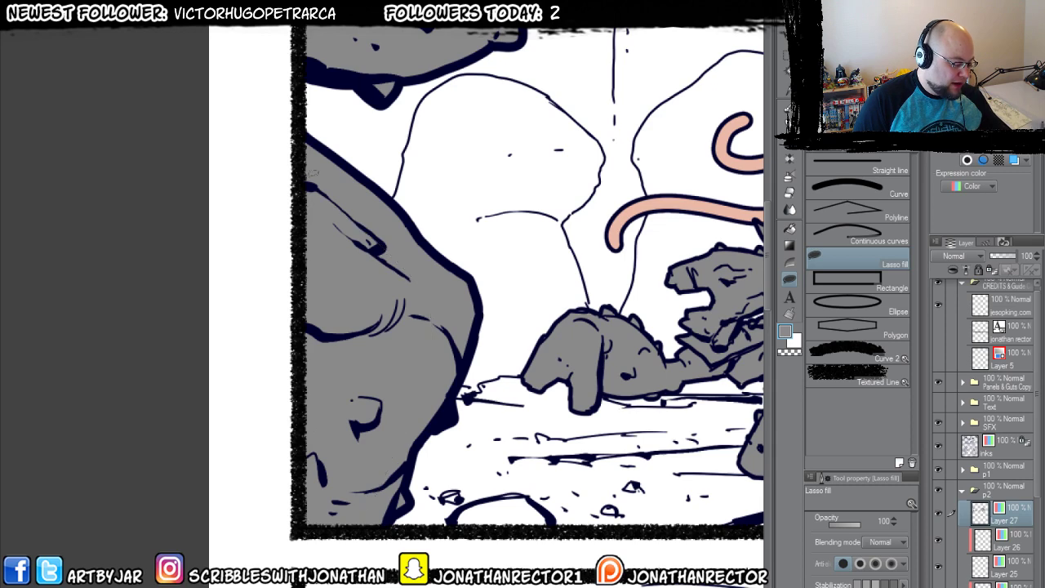
{"action": "scroll", "coordinate": [318, 245], "scroll_direction": "up", "scroll_amount": 5}
{"action": "mouse_move", "coordinate": [327, 245]}
{"action": "left_mouse_down"}
{"action": "mouse_move", "coordinate": [371, 220]}
{"action": "mouse_move", "coordinate": [502, 217]}
{"action": "left_mouse_up"}
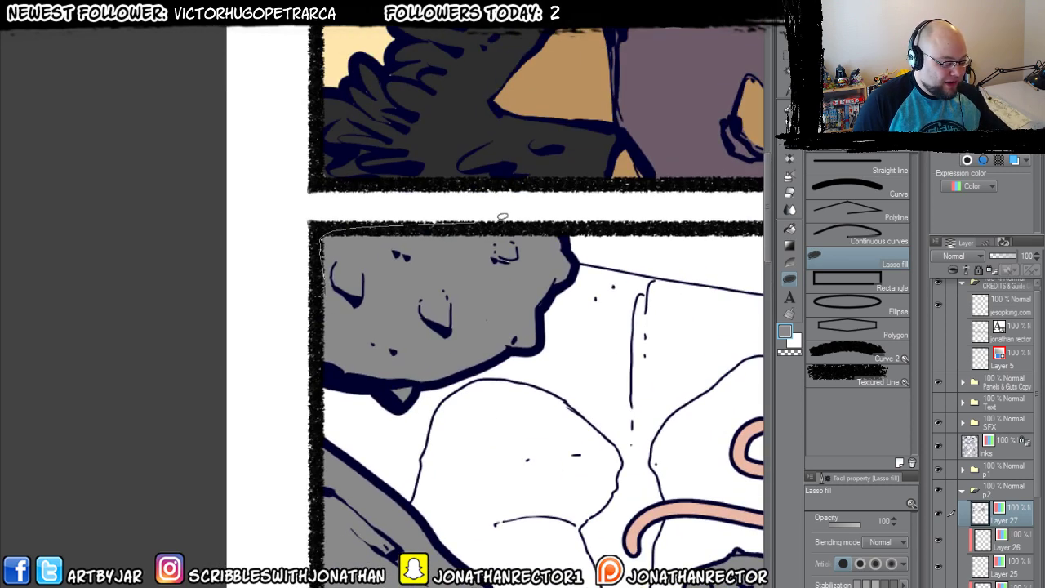
{"action": "left_click_drag", "start_coordinate": [315, 321], "coordinate": [317, 323]}
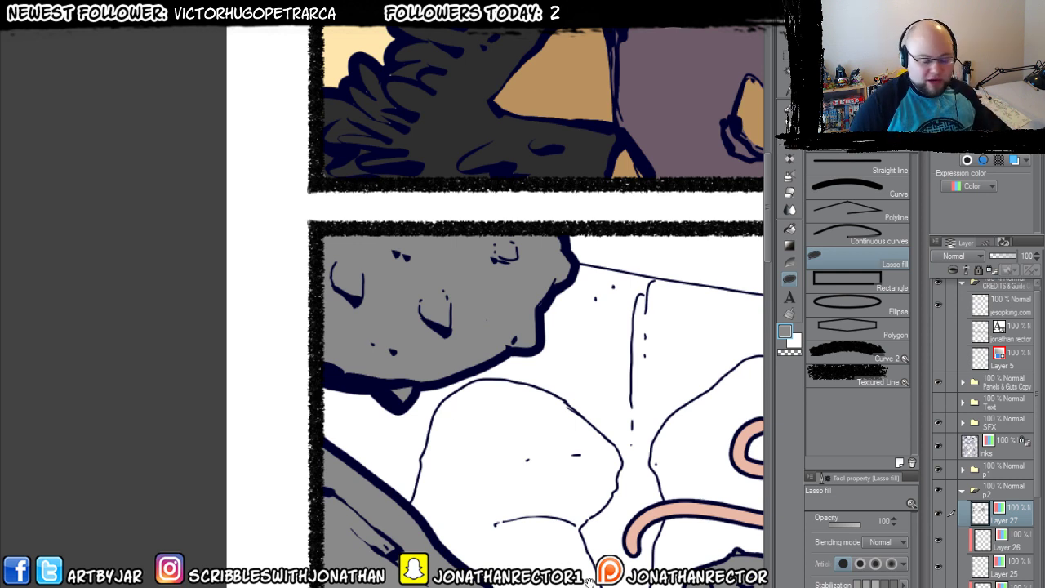
Add a new layer above the grey goblin flats, clip it to them and set its expression color to Color.
{"action": "left_click_drag", "start_coordinate": [588, 576], "coordinate": [278, 362]}
{"action": "left_click_drag", "start_coordinate": [457, 513], "coordinate": [450, 366]}
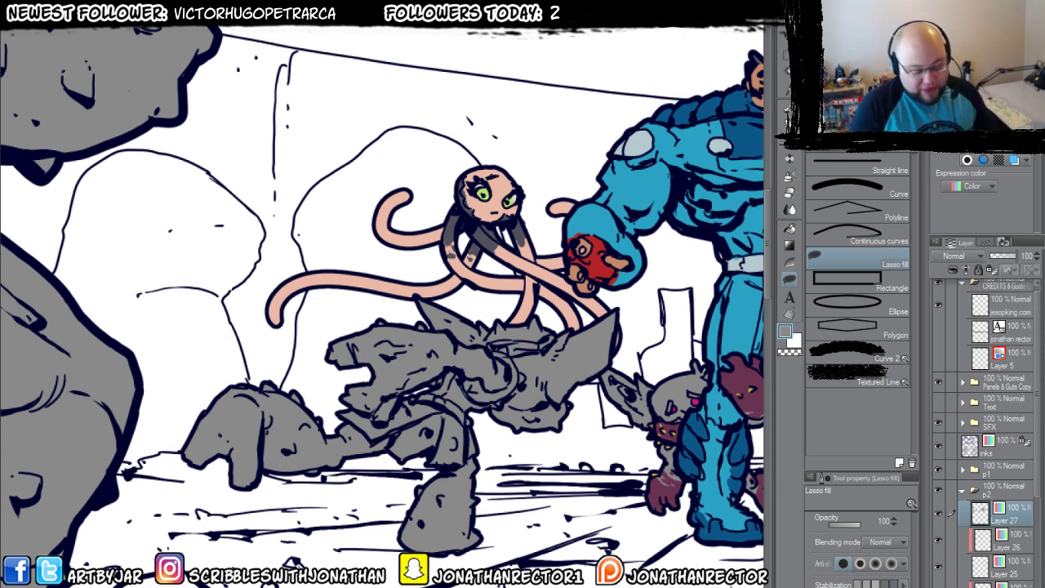
{"action": "key", "text": "ctrl+shift+n"}
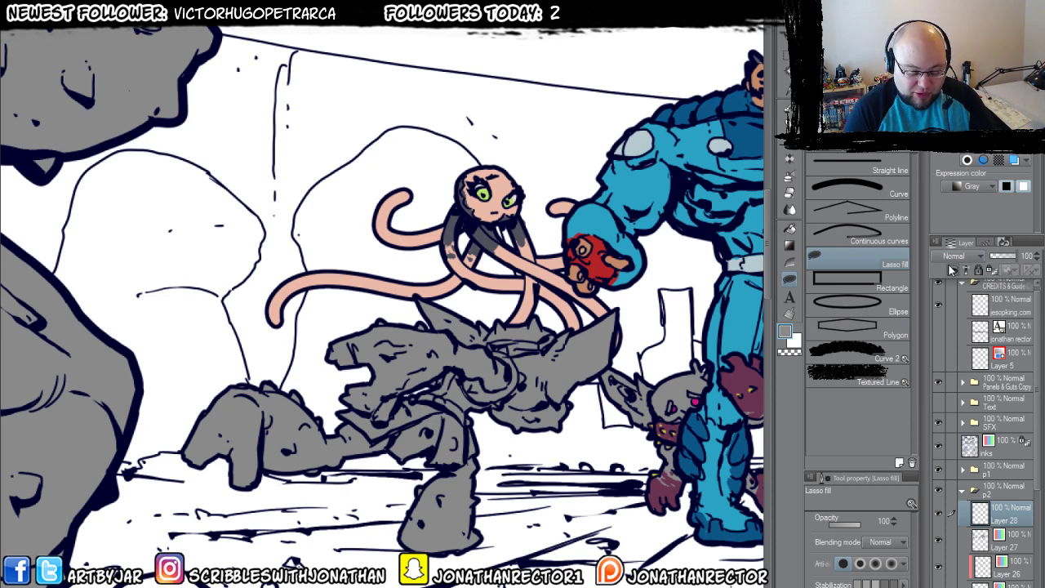
{"action": "left_click", "coordinate": [954, 185]}
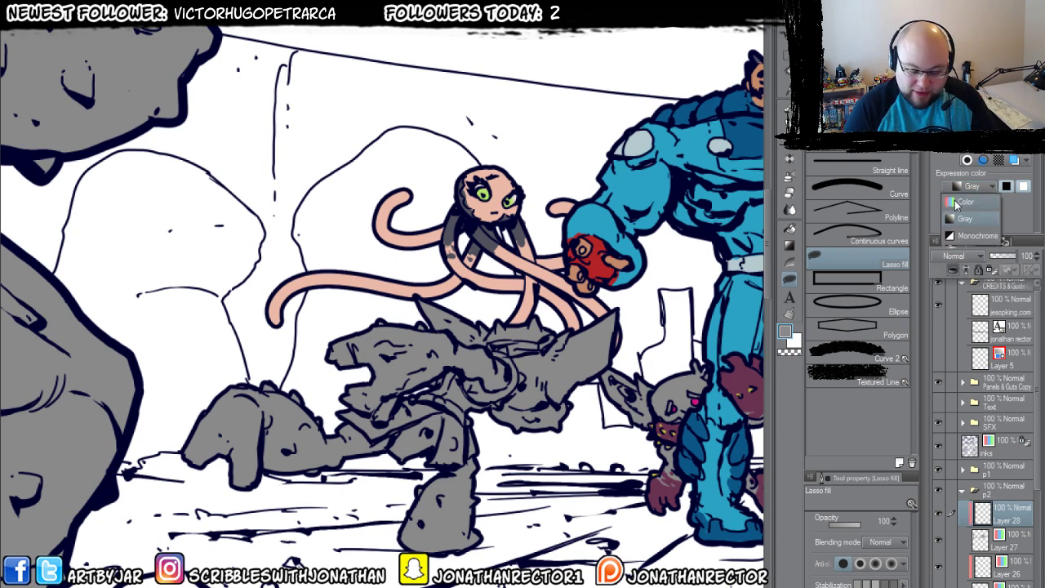
{"action": "left_click", "coordinate": [971, 201]}
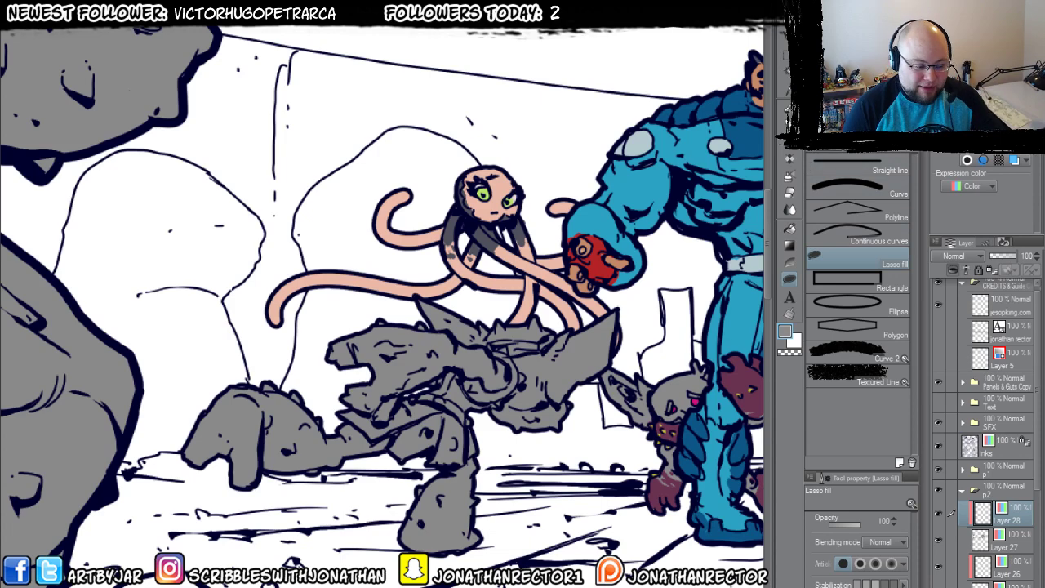
Color the headpiece, arm band and belt edge of the goblin beneath the tentacled creature brown on the clipped layer.
{"action": "left_click_drag", "start_coordinate": [572, 487], "coordinate": [716, 313]}
{"action": "key", "text": "g"}
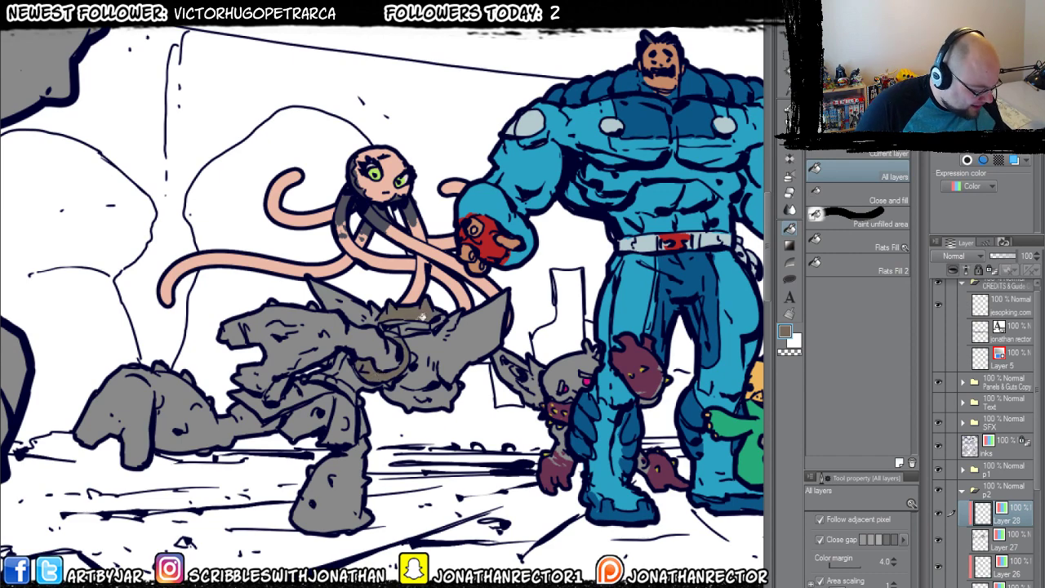
{"action": "key", "text": "p"}
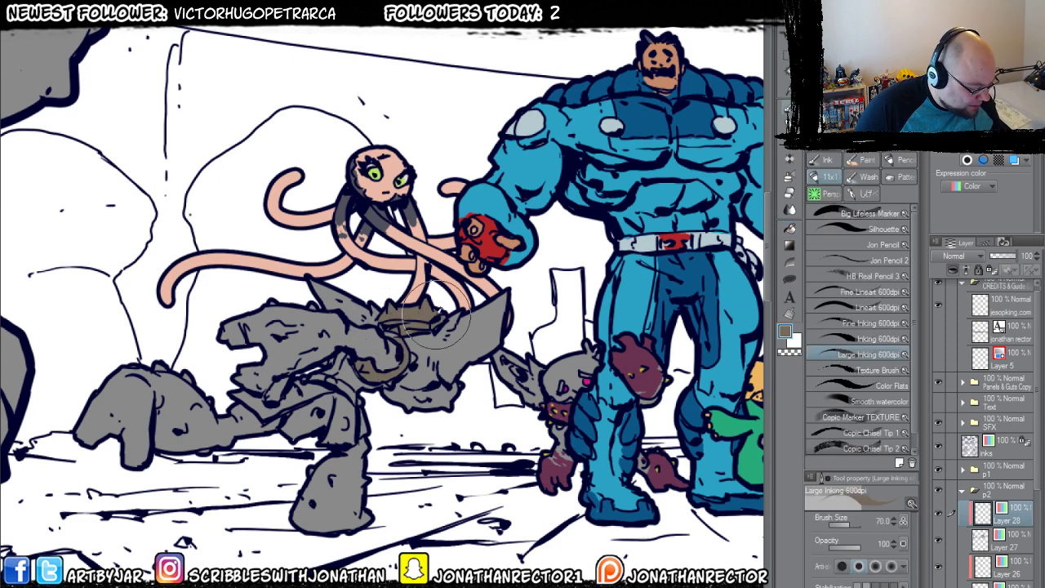
{"action": "left_click_drag", "start_coordinate": [272, 302], "coordinate": [348, 279]}
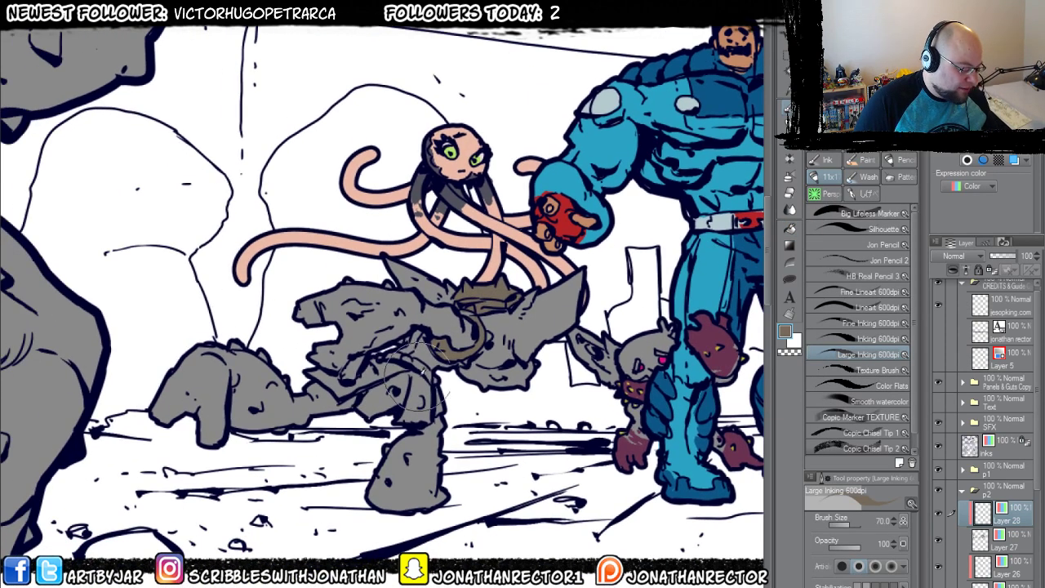
{"action": "left_click_drag", "start_coordinate": [407, 360], "coordinate": [423, 368]}
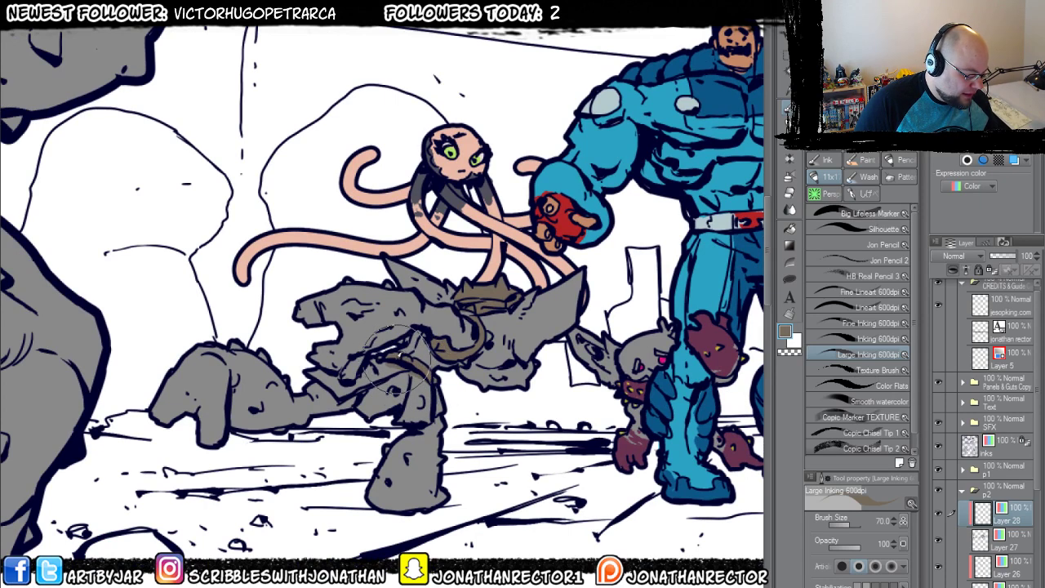
Consult the reference artwork of the goblins and paint the loincloth of the goblin beneath the tentacled creature brown.
{"action": "left_click", "coordinate": [420, 400], "text": "alt"}
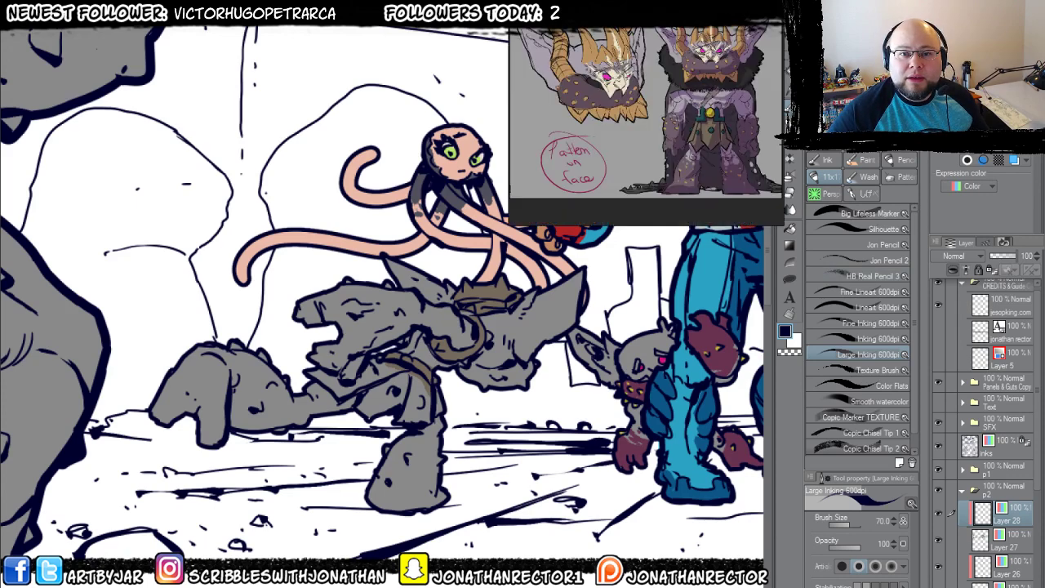
{"action": "scroll", "coordinate": [688, 104], "scroll_direction": "down", "scroll_amount": 3}
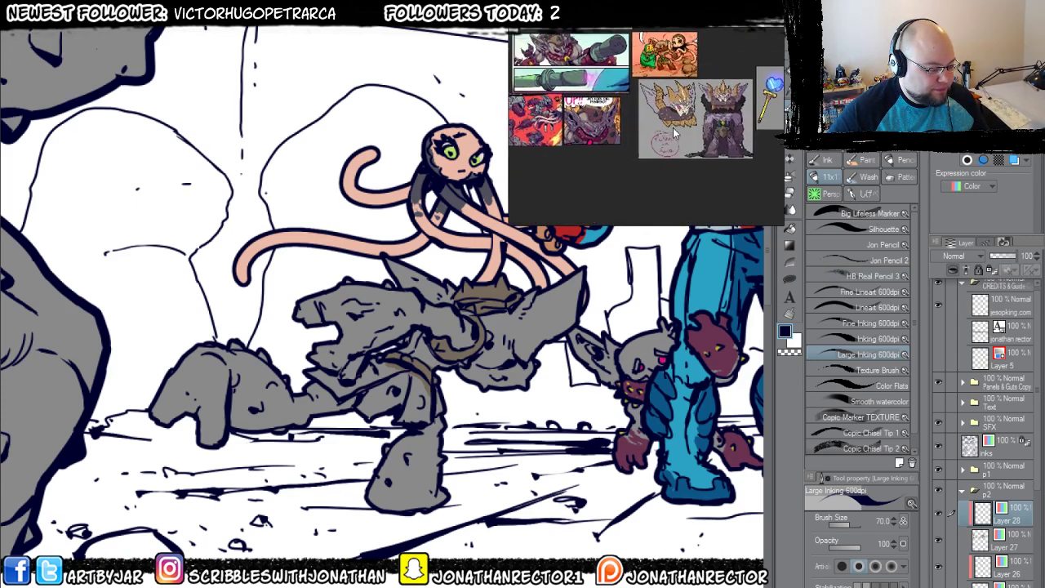
{"action": "scroll", "coordinate": [709, 152], "scroll_direction": "down", "scroll_amount": 2}
{"action": "scroll", "coordinate": [633, 163], "scroll_direction": "up", "scroll_amount": 3}
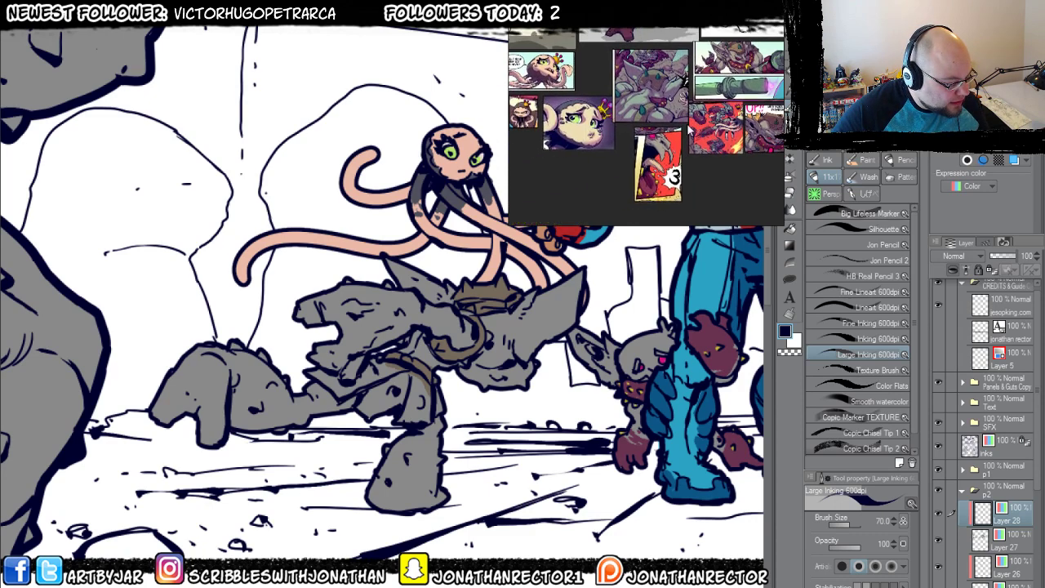
{"action": "scroll", "coordinate": [649, 139], "scroll_direction": "up", "scroll_amount": 5}
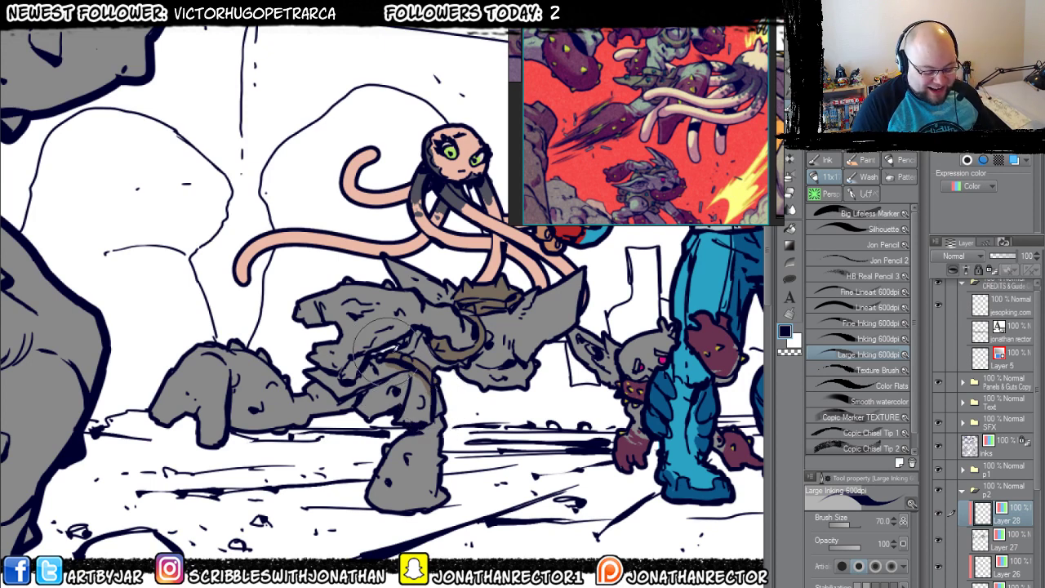
{"action": "left_click", "coordinate": [453, 347], "text": "alt"}
{"action": "mouse_move", "coordinate": [454, 347]}
{"action": "left_mouse_down"}
{"action": "mouse_move", "coordinate": [421, 391]}
{"action": "mouse_move", "coordinate": [434, 403]}
{"action": "mouse_move", "coordinate": [424, 412]}
{"action": "mouse_move", "coordinate": [368, 415]}
{"action": "mouse_move", "coordinate": [363, 383]}
{"action": "mouse_move", "coordinate": [345, 392]}
{"action": "mouse_move", "coordinate": [310, 372]}
{"action": "mouse_move", "coordinate": [340, 388]}
{"action": "mouse_move", "coordinate": [373, 361]}
{"action": "mouse_move", "coordinate": [404, 384]}
{"action": "mouse_move", "coordinate": [388, 383]}
{"action": "mouse_move", "coordinate": [392, 396]}
{"action": "mouse_move", "coordinate": [343, 313]}
{"action": "mouse_move", "coordinate": [328, 391]}
{"action": "mouse_move", "coordinate": [279, 401]}
{"action": "mouse_move", "coordinate": [435, 304]}
{"action": "mouse_move", "coordinate": [469, 313]}
{"action": "mouse_move", "coordinate": [416, 278]}
{"action": "left_mouse_up"}
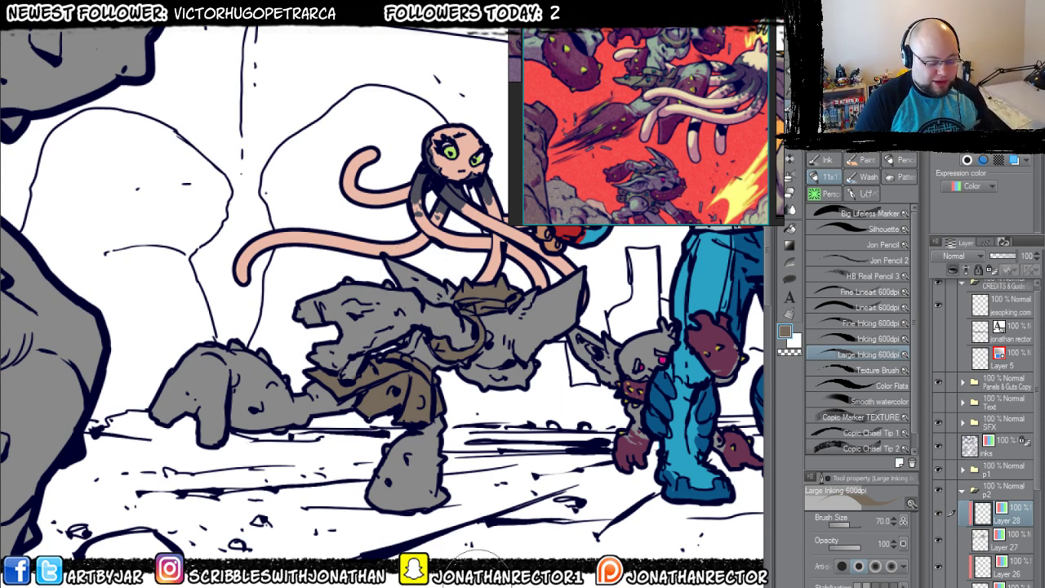
Paint the headpiece, shoulder band and loincloth of the grabbing goblin and the waist cloth of the goblin behind it brown.
{"action": "mouse_move", "coordinate": [748, 382]}
{"action": "left_mouse_down"}
{"action": "mouse_move", "coordinate": [325, 351]}
{"action": "mouse_move", "coordinate": [360, 360]}
{"action": "mouse_move", "coordinate": [343, 368]}
{"action": "mouse_move", "coordinate": [333, 358]}
{"action": "left_mouse_up"}
{"action": "mouse_move", "coordinate": [331, 282]}
{"action": "left_mouse_down"}
{"action": "mouse_move", "coordinate": [343, 290]}
{"action": "mouse_move", "coordinate": [329, 290]}
{"action": "left_mouse_up"}
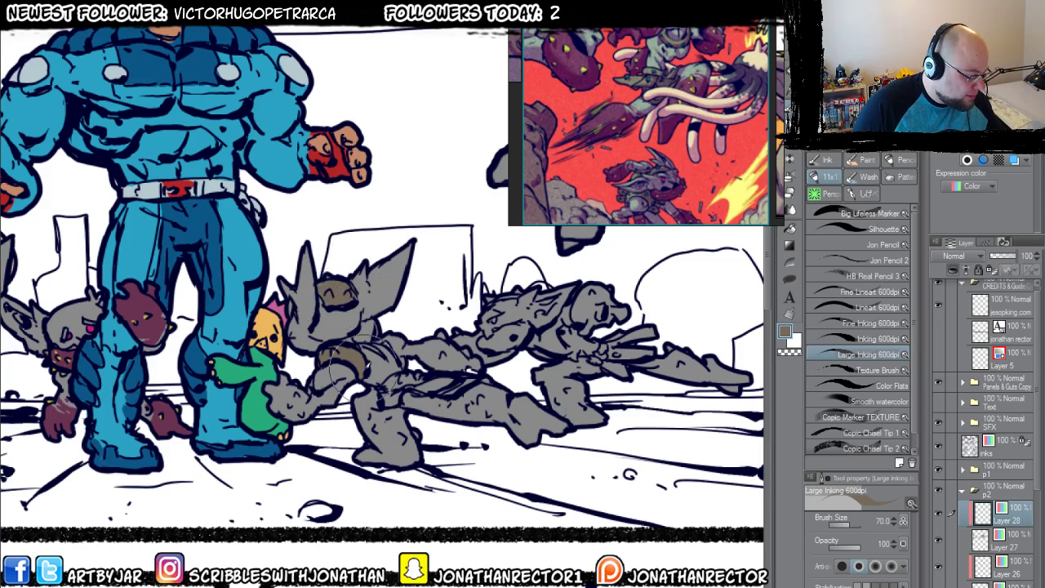
{"action": "mouse_move", "coordinate": [371, 377]}
{"action": "left_mouse_down"}
{"action": "mouse_move", "coordinate": [349, 353]}
{"action": "mouse_move", "coordinate": [359, 376]}
{"action": "mouse_move", "coordinate": [379, 351]}
{"action": "mouse_move", "coordinate": [372, 368]}
{"action": "mouse_move", "coordinate": [447, 350]}
{"action": "mouse_move", "coordinate": [388, 359]}
{"action": "mouse_move", "coordinate": [355, 314]}
{"action": "mouse_move", "coordinate": [380, 322]}
{"action": "mouse_move", "coordinate": [367, 327]}
{"action": "mouse_move", "coordinate": [376, 319]}
{"action": "mouse_move", "coordinate": [343, 278]}
{"action": "mouse_move", "coordinate": [398, 276]}
{"action": "mouse_move", "coordinate": [308, 299]}
{"action": "left_mouse_up"}
{"action": "mouse_move", "coordinate": [515, 327]}
{"action": "left_mouse_down"}
{"action": "mouse_move", "coordinate": [539, 351]}
{"action": "mouse_move", "coordinate": [517, 359]}
{"action": "mouse_move", "coordinate": [510, 383]}
{"action": "mouse_move", "coordinate": [548, 326]}
{"action": "mouse_move", "coordinate": [523, 367]}
{"action": "mouse_move", "coordinate": [482, 343]}
{"action": "mouse_move", "coordinate": [490, 331]}
{"action": "mouse_move", "coordinate": [506, 343]}
{"action": "left_mouse_up"}
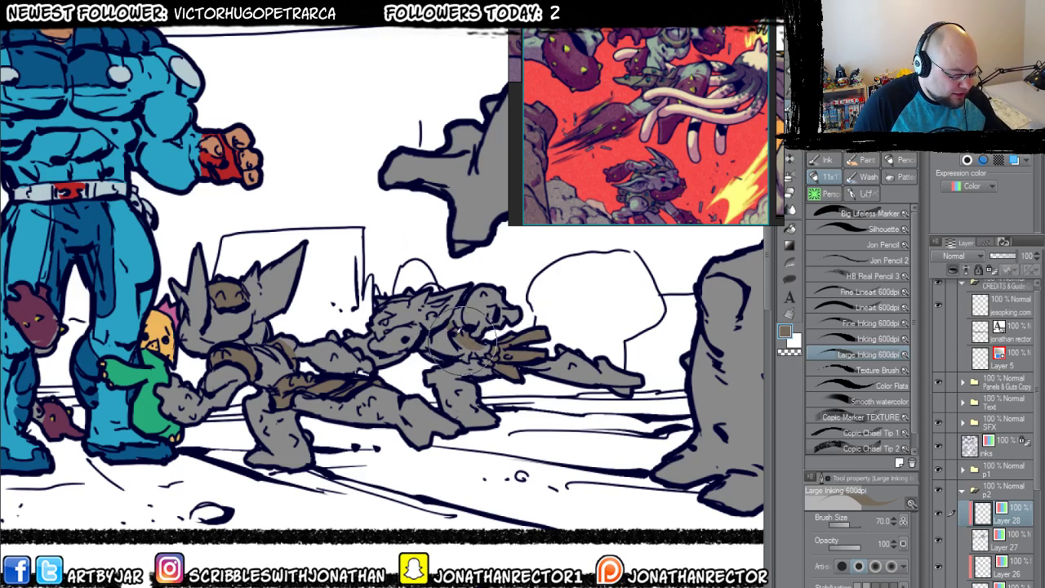
Paint the panelled loincloth of the large goblin with outstretched arms brown on the clipped layer.
{"action": "left_click_drag", "start_coordinate": [474, 460], "coordinate": [73, 552]}
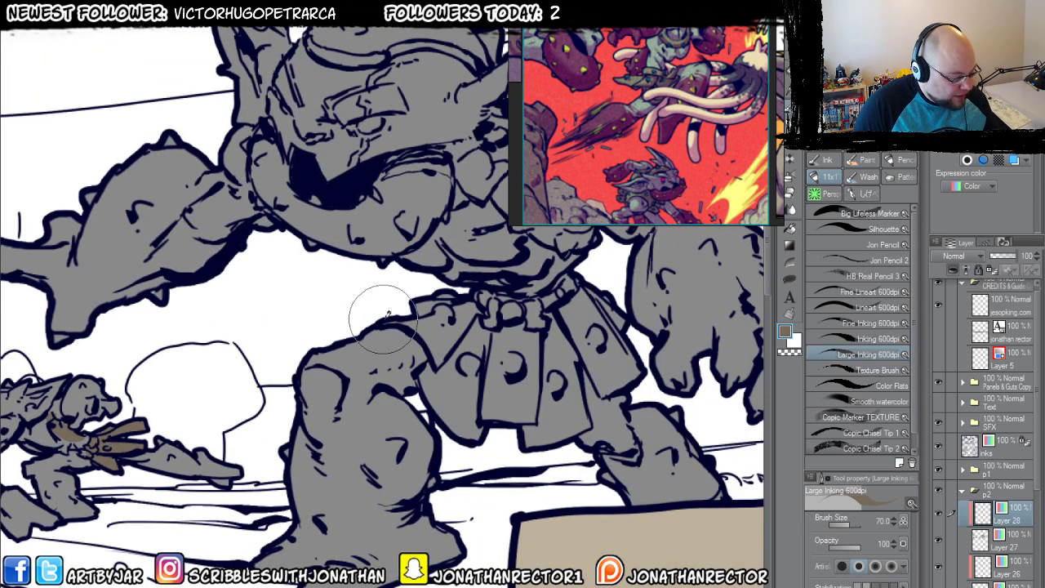
{"action": "mouse_move", "coordinate": [404, 326]}
{"action": "left_mouse_down"}
{"action": "mouse_move", "coordinate": [432, 342]}
{"action": "mouse_move", "coordinate": [426, 386]}
{"action": "mouse_move", "coordinate": [463, 430]}
{"action": "mouse_move", "coordinate": [492, 415]}
{"action": "mouse_move", "coordinate": [524, 435]}
{"action": "mouse_move", "coordinate": [603, 400]}
{"action": "left_mouse_up"}
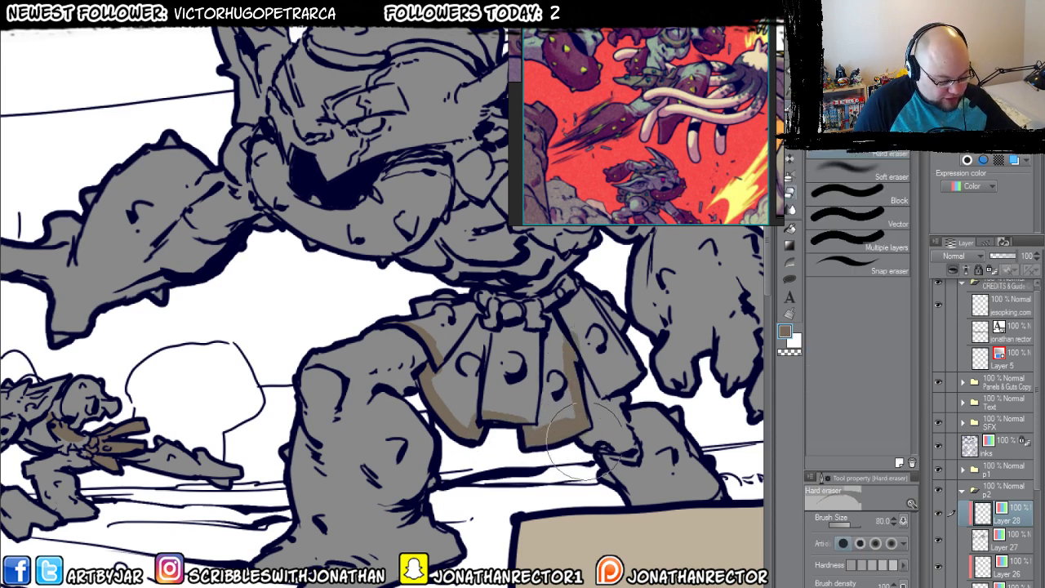
{"action": "mouse_move", "coordinate": [572, 330]}
{"action": "left_mouse_down"}
{"action": "mouse_move", "coordinate": [604, 385]}
{"action": "mouse_move", "coordinate": [635, 363]}
{"action": "mouse_move", "coordinate": [607, 302]}
{"action": "mouse_move", "coordinate": [578, 286]}
{"action": "mouse_move", "coordinate": [558, 304]}
{"action": "mouse_move", "coordinate": [540, 271]}
{"action": "mouse_move", "coordinate": [533, 317]}
{"action": "mouse_move", "coordinate": [482, 296]}
{"action": "mouse_move", "coordinate": [463, 298]}
{"action": "mouse_move", "coordinate": [459, 312]}
{"action": "mouse_move", "coordinate": [401, 307]}
{"action": "mouse_move", "coordinate": [455, 342]}
{"action": "mouse_move", "coordinate": [593, 311]}
{"action": "mouse_move", "coordinate": [613, 364]}
{"action": "mouse_move", "coordinate": [577, 328]}
{"action": "mouse_move", "coordinate": [557, 324]}
{"action": "mouse_move", "coordinate": [556, 412]}
{"action": "mouse_move", "coordinate": [539, 406]}
{"action": "mouse_move", "coordinate": [527, 360]}
{"action": "mouse_move", "coordinate": [518, 396]}
{"action": "mouse_move", "coordinate": [478, 408]}
{"action": "mouse_move", "coordinate": [459, 351]}
{"action": "mouse_move", "coordinate": [449, 351]}
{"action": "mouse_move", "coordinate": [449, 400]}
{"action": "left_mouse_up"}
Fill the large goblin's chest strap with the same brown.
{"action": "left_click_drag", "start_coordinate": [500, 243], "coordinate": [532, 382]}
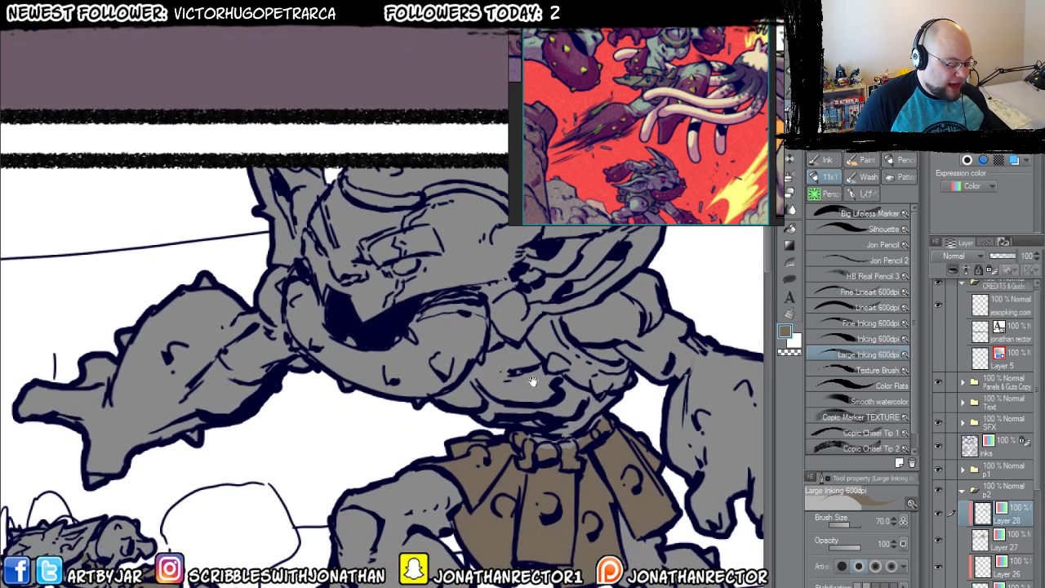
{"action": "key", "text": "g"}
{"action": "left_click", "coordinate": [551, 327]}
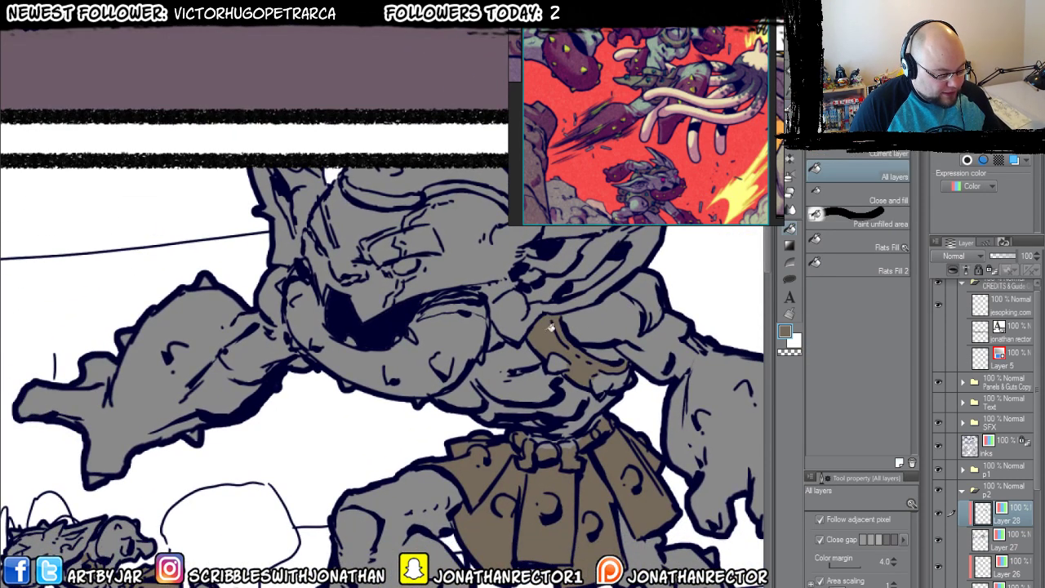
{"action": "left_click", "coordinate": [619, 369]}
{"action": "key", "text": "p"}
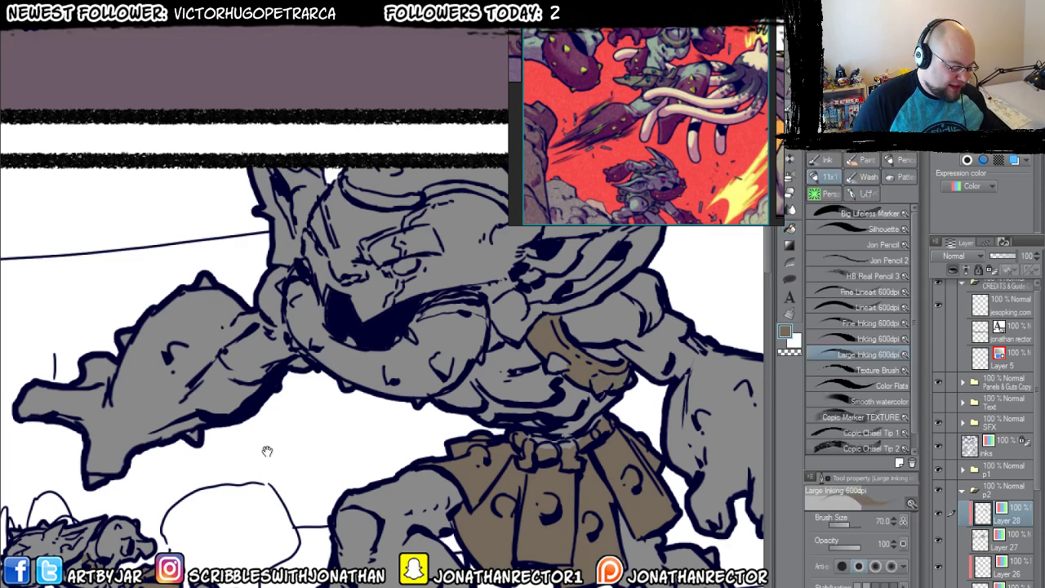
Fill the headpiece and head band at the top of the large goblin's head brown.
{"action": "left_click_drag", "start_coordinate": [378, 378], "coordinate": [323, 514]}
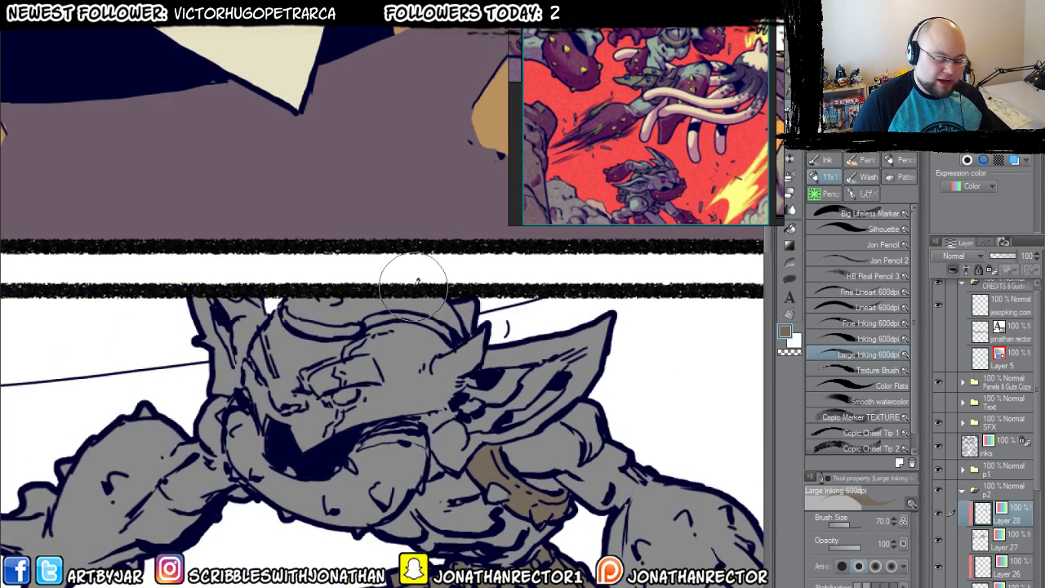
{"action": "key", "text": "g"}
{"action": "left_click_drag", "start_coordinate": [424, 315], "coordinate": [353, 325]}
{"action": "key", "text": "p"}
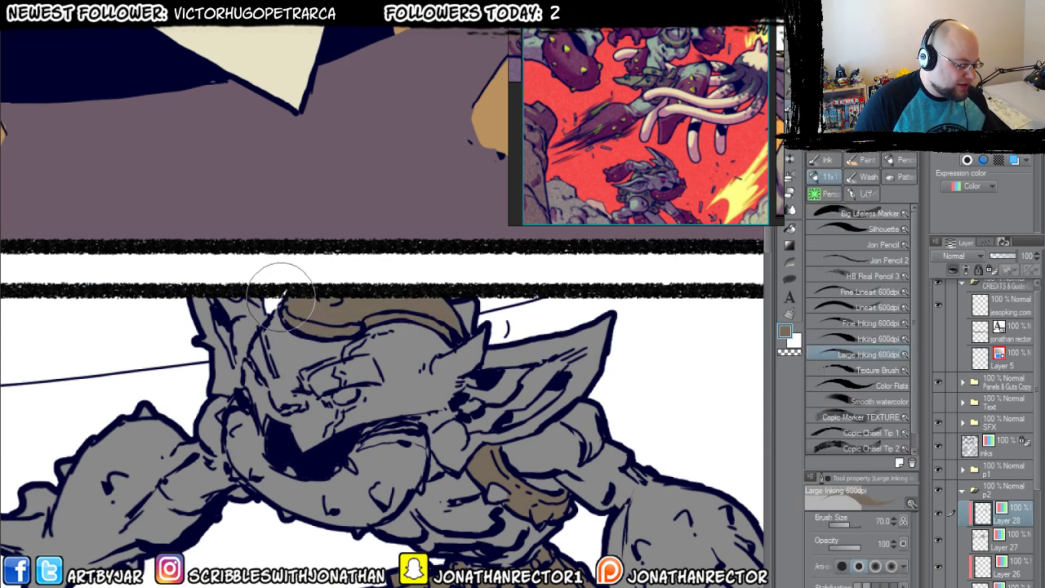
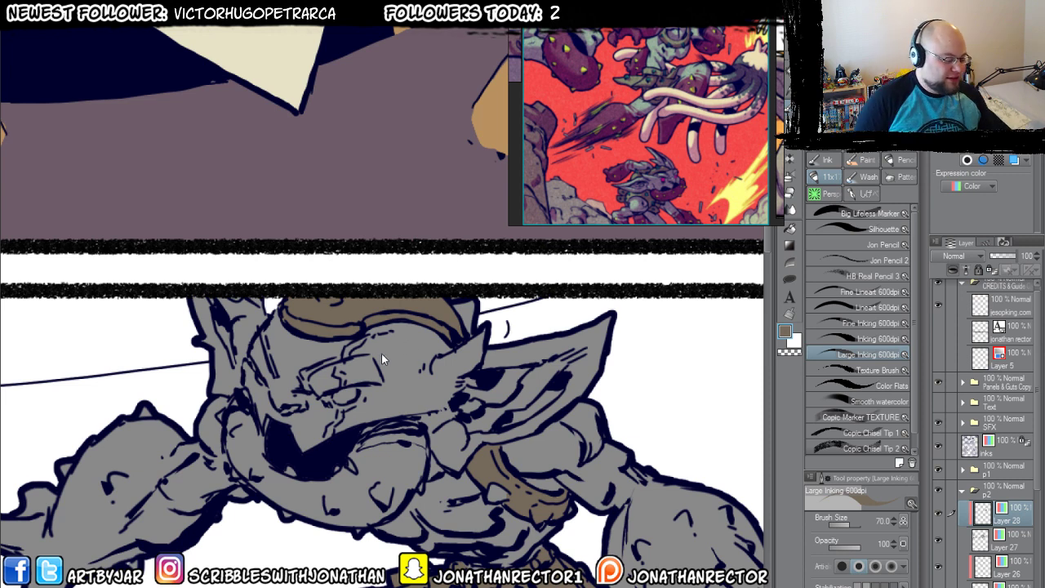
Create a new 8.50 × 11.00 in canvas at 600 dpi and set its layer's expression color to Color.
{"action": "key", "text": "ctrl+n"}
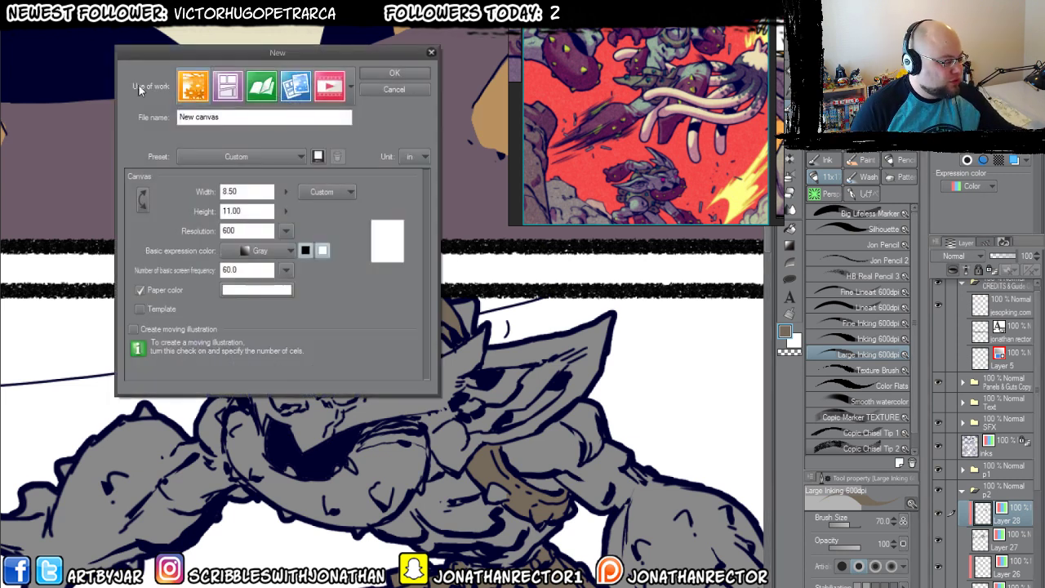
{"action": "key", "text": "Return"}
{"action": "left_click", "coordinate": [970, 187]}
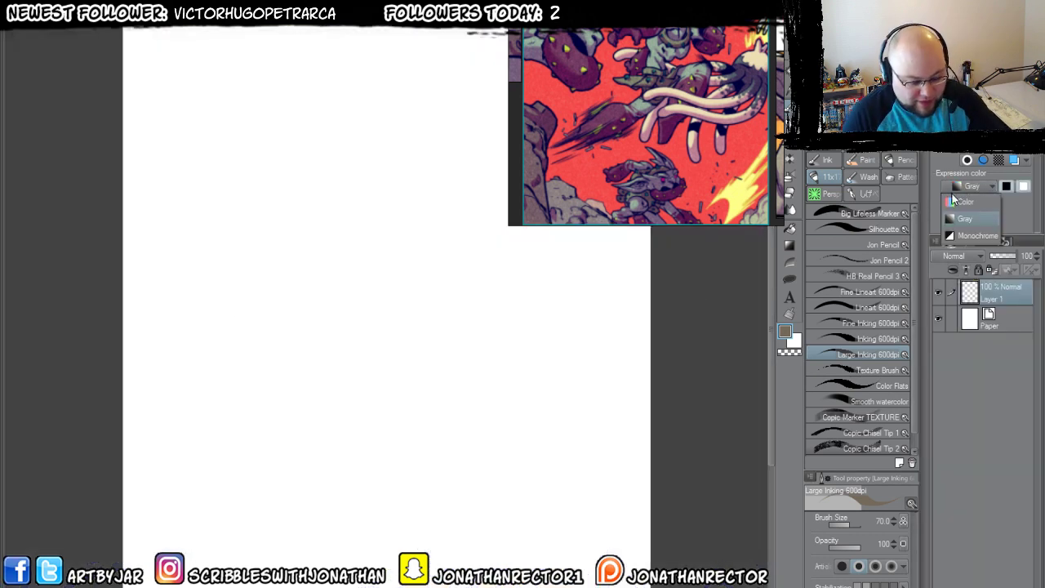
{"action": "left_click", "coordinate": [954, 202]}
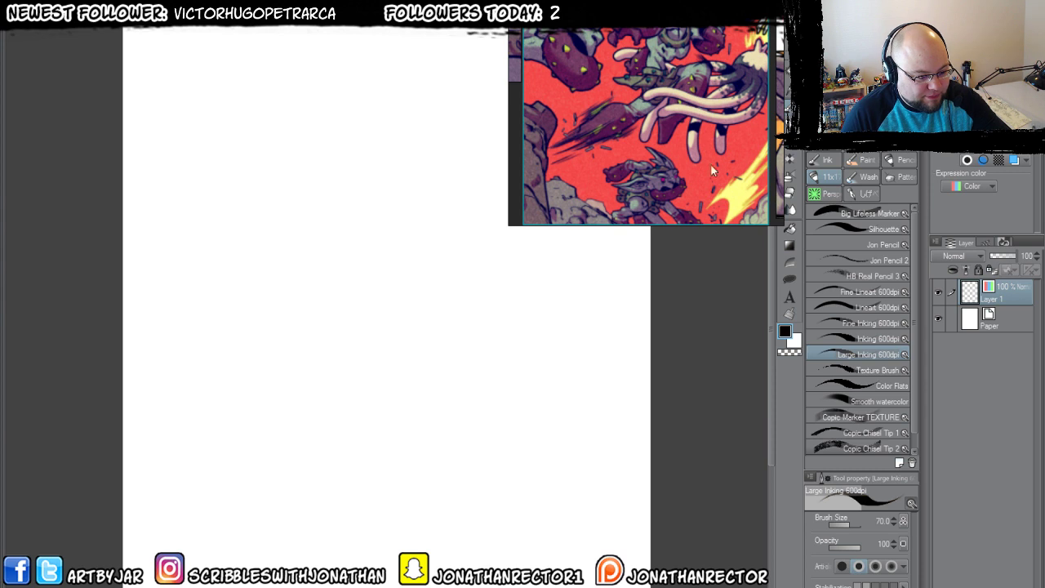
Ink a cartoon face's straight brow line, two half-lidded eyes and angular nose in black on the blank canvas.
{"action": "scroll", "coordinate": [331, 365], "scroll_direction": "up", "scroll_amount": 1}
{"action": "left_click_drag", "start_coordinate": [346, 369], "coordinate": [349, 397]}
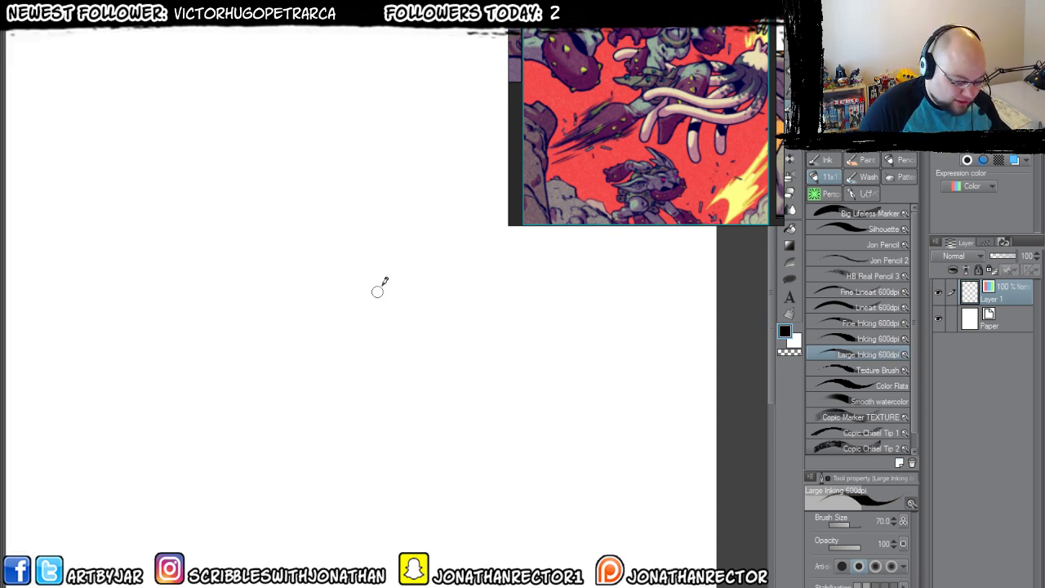
{"action": "left_click_drag", "start_coordinate": [280, 274], "coordinate": [287, 324]}
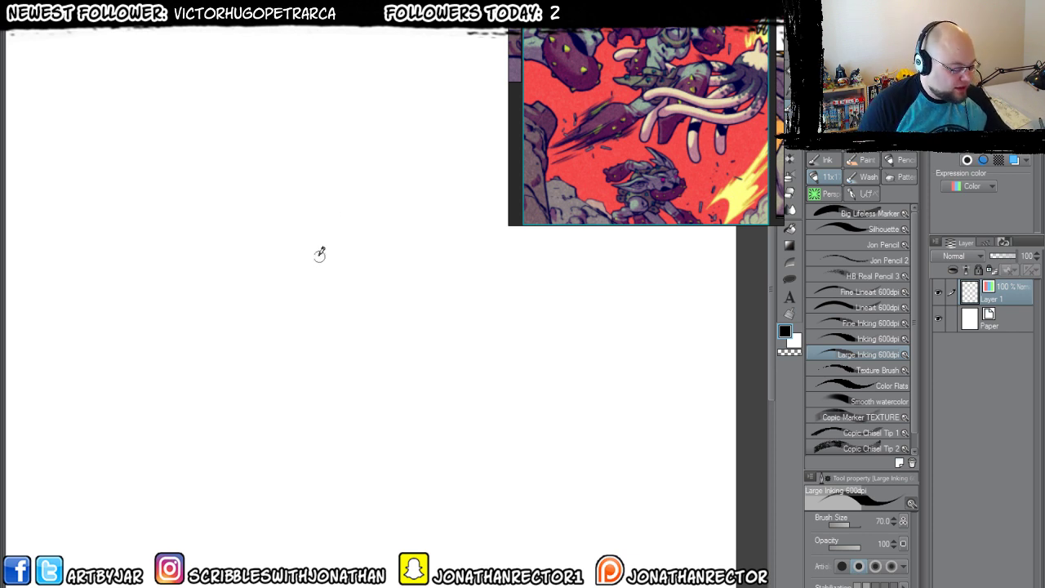
{"action": "mouse_move", "coordinate": [295, 251]}
{"action": "left_mouse_down"}
{"action": "mouse_move", "coordinate": [240, 272]}
{"action": "mouse_move", "coordinate": [175, 272]}
{"action": "mouse_move", "coordinate": [230, 281]}
{"action": "mouse_move", "coordinate": [194, 278]}
{"action": "left_mouse_up"}
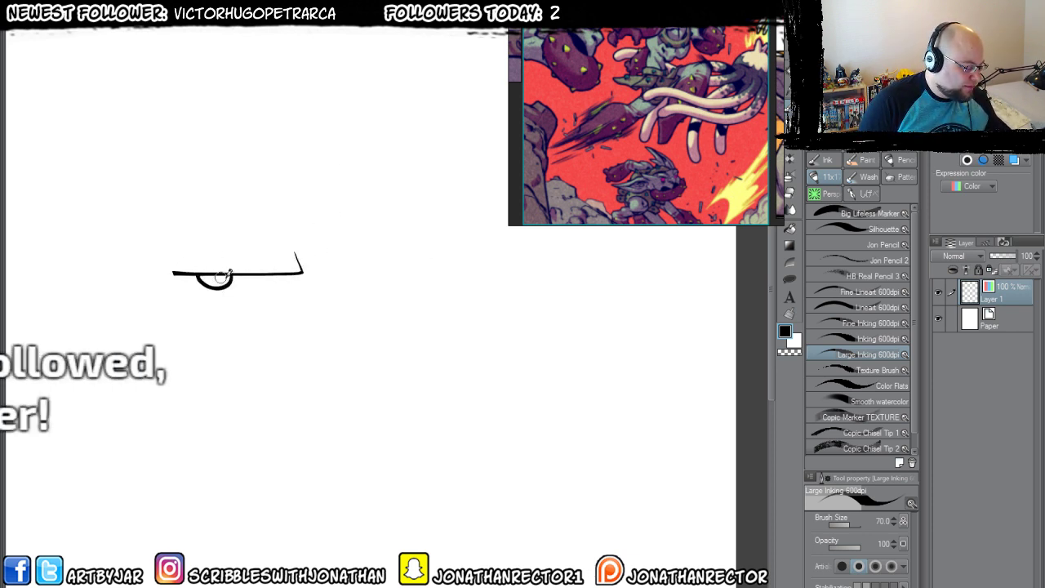
{"action": "left_click_drag", "start_coordinate": [276, 276], "coordinate": [277, 320]}
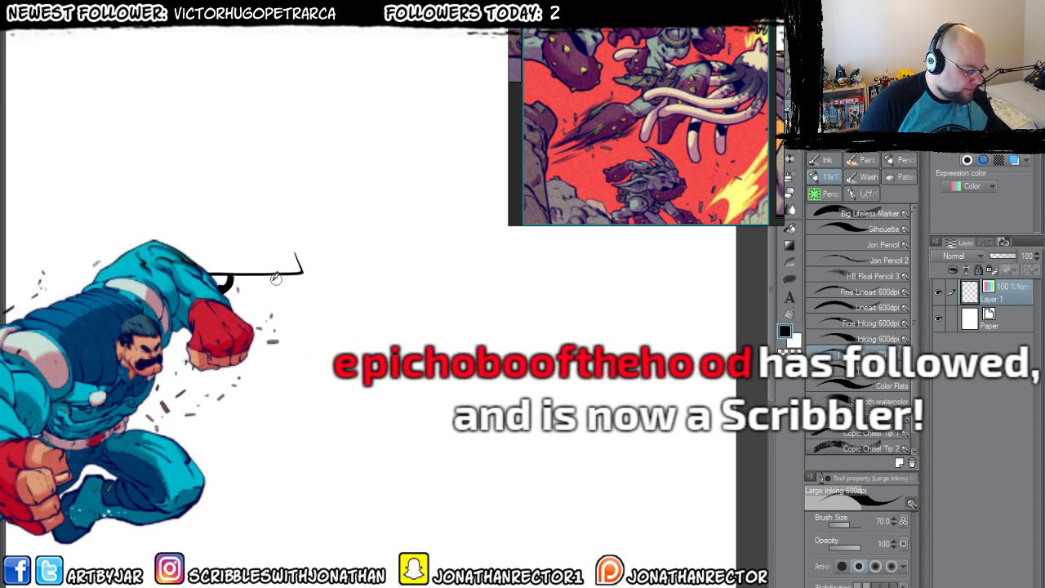
{"action": "left_click_drag", "start_coordinate": [245, 314], "coordinate": [277, 327]}
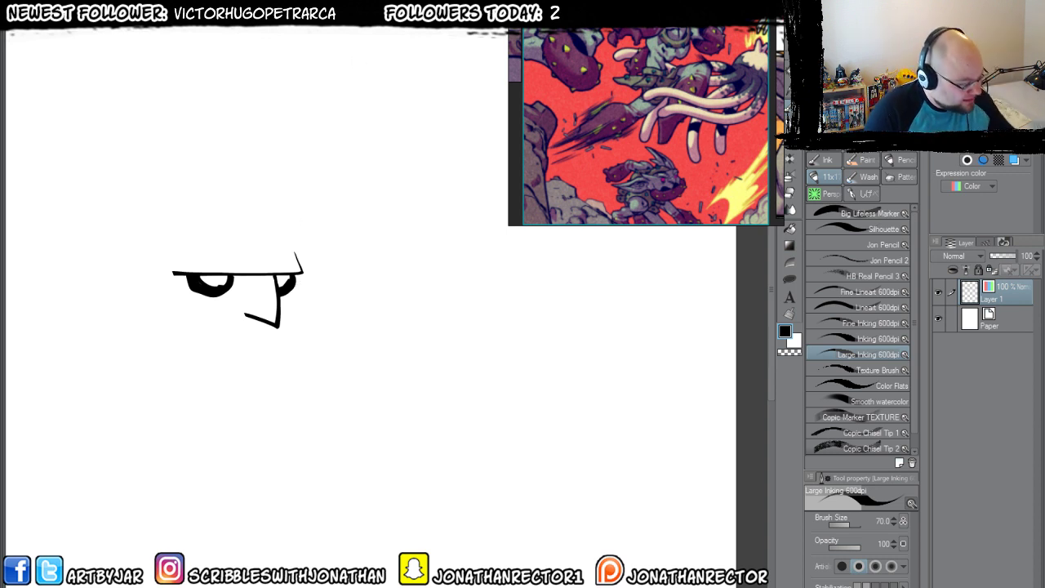
{"action": "left_click_drag", "start_coordinate": [291, 287], "coordinate": [319, 278]}
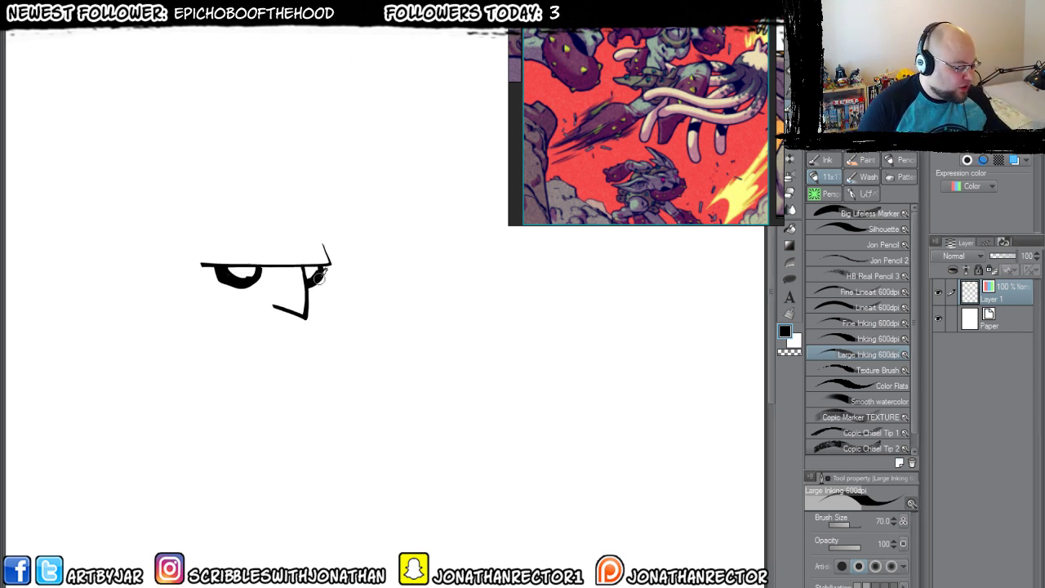
Draw the mouth line and rounded head outline around the face, add a black shadow beneath the nose and an ear.
{"action": "mouse_move", "coordinate": [245, 339]}
{"action": "left_mouse_down"}
{"action": "mouse_move", "coordinate": [341, 341]}
{"action": "mouse_move", "coordinate": [339, 419]}
{"action": "mouse_move", "coordinate": [301, 442]}
{"action": "mouse_move", "coordinate": [236, 443]}
{"action": "mouse_move", "coordinate": [172, 406]}
{"action": "mouse_move", "coordinate": [155, 356]}
{"action": "mouse_move", "coordinate": [152, 286]}
{"action": "mouse_move", "coordinate": [168, 243]}
{"action": "mouse_move", "coordinate": [227, 209]}
{"action": "mouse_move", "coordinate": [295, 209]}
{"action": "mouse_move", "coordinate": [326, 238]}
{"action": "mouse_move", "coordinate": [332, 340]}
{"action": "left_mouse_up"}
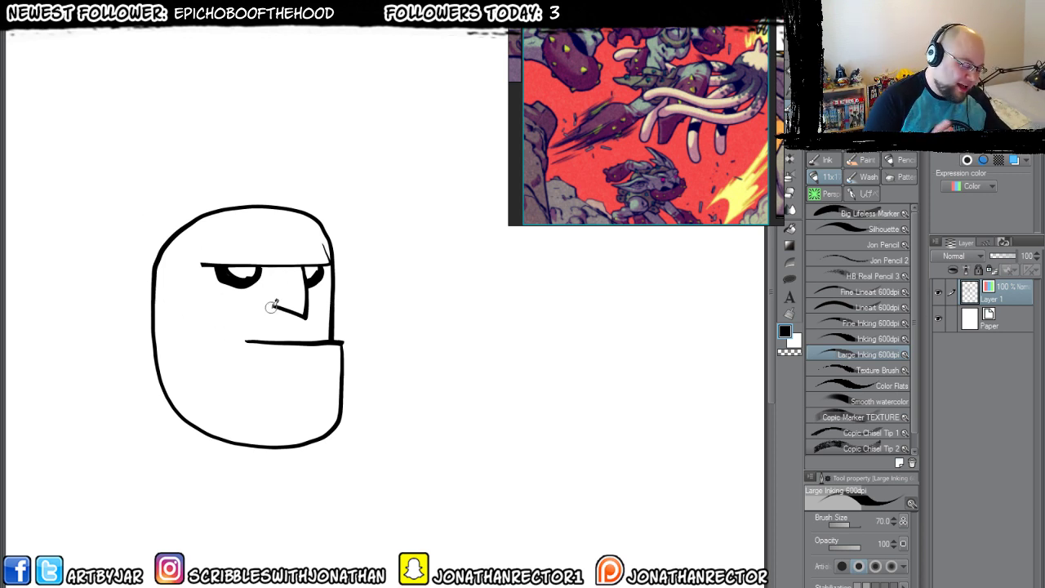
{"action": "mouse_move", "coordinate": [275, 305]}
{"action": "left_mouse_down"}
{"action": "mouse_move", "coordinate": [295, 330]}
{"action": "mouse_move", "coordinate": [284, 313]}
{"action": "left_mouse_up"}
{"action": "mouse_move", "coordinate": [151, 289]}
{"action": "left_mouse_down"}
{"action": "mouse_move", "coordinate": [154, 333]}
{"action": "mouse_move", "coordinate": [132, 297]}
{"action": "mouse_move", "coordinate": [144, 304]}
{"action": "left_mouse_up"}
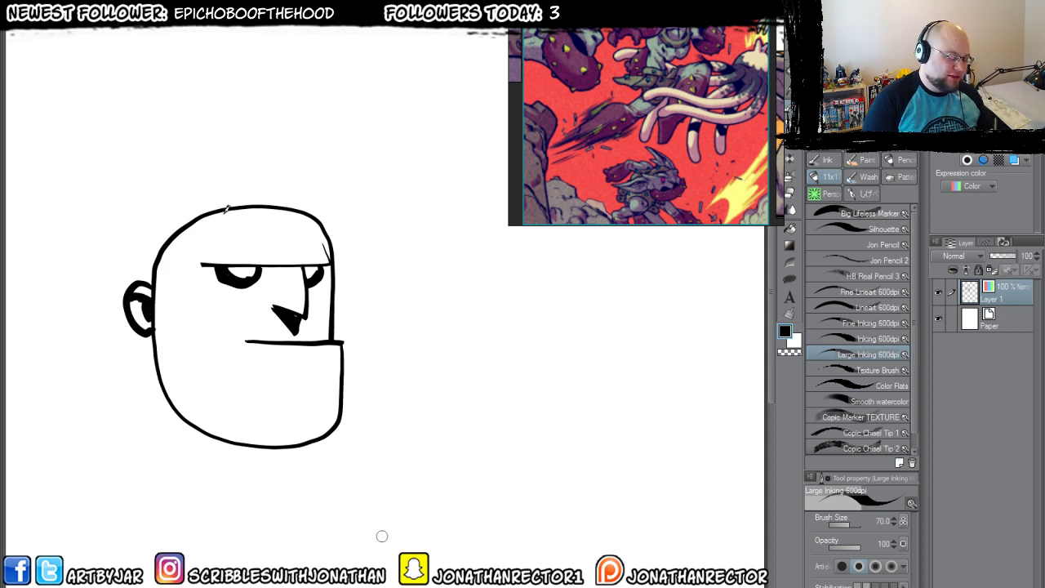
Erase two gaps in the top of the cartoon head's outline and ink two round horn stumps there.
{"action": "key", "text": "e"}
{"action": "mouse_move", "coordinate": [230, 209]}
{"action": "left_mouse_down"}
{"action": "mouse_move", "coordinate": [241, 206]}
{"action": "mouse_move", "coordinate": [229, 201]}
{"action": "left_mouse_up"}
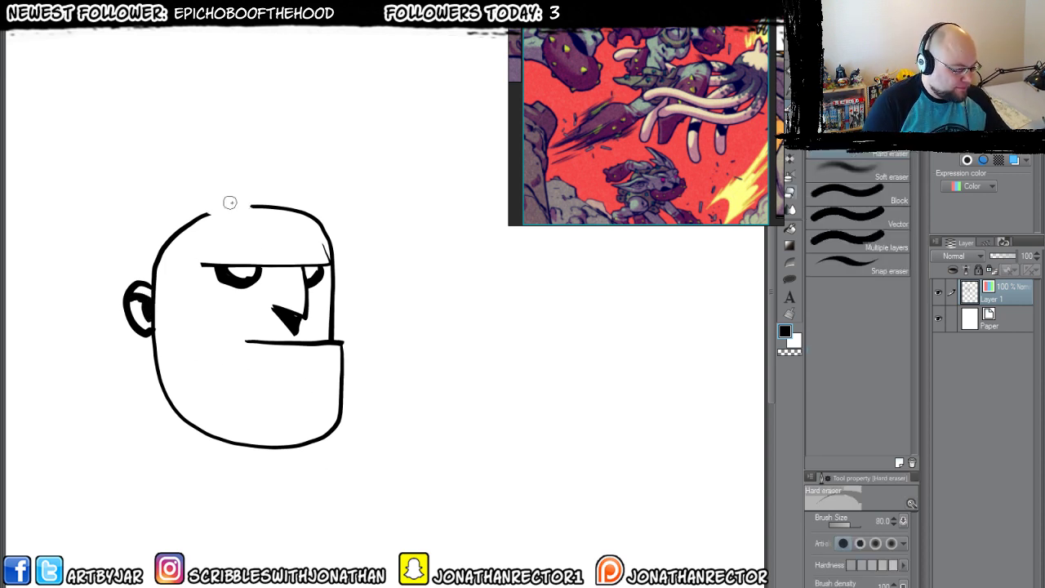
{"action": "mouse_move", "coordinate": [304, 211]}
{"action": "left_mouse_down"}
{"action": "mouse_move", "coordinate": [275, 208]}
{"action": "mouse_move", "coordinate": [303, 220]}
{"action": "mouse_move", "coordinate": [319, 197]}
{"action": "mouse_move", "coordinate": [313, 235]}
{"action": "left_mouse_up"}
{"action": "key", "text": "p"}
{"action": "mouse_move", "coordinate": [206, 211]}
{"action": "left_mouse_down"}
{"action": "mouse_move", "coordinate": [242, 201]}
{"action": "mouse_move", "coordinate": [248, 231]}
{"action": "mouse_move", "coordinate": [211, 215]}
{"action": "mouse_move", "coordinate": [322, 224]}
{"action": "mouse_move", "coordinate": [291, 226]}
{"action": "left_mouse_up"}
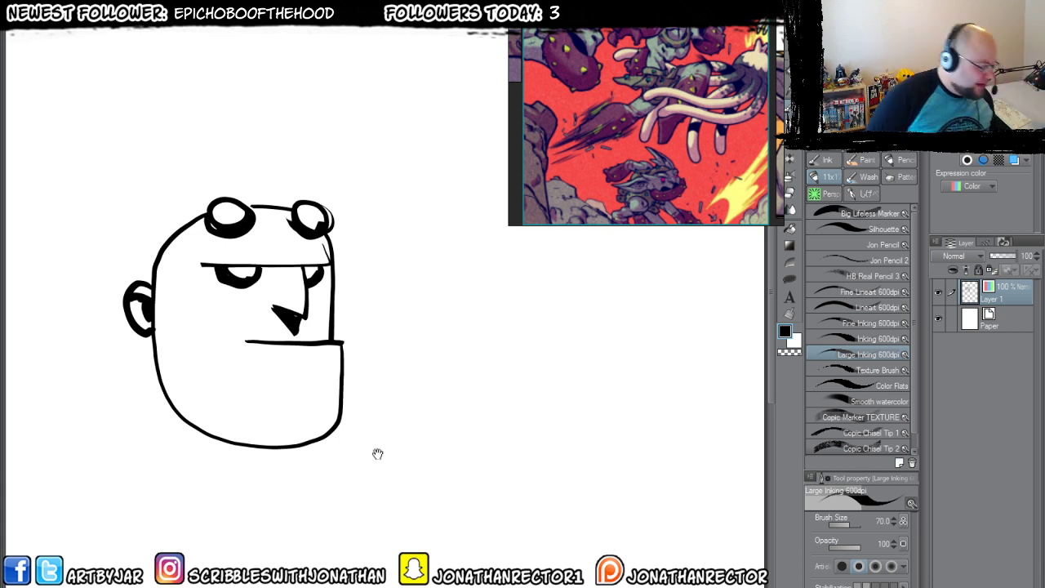
Sketch a more realistic three-quarter head beside the cartoon one, with construction lines, horn stumps, brow, eyes, nose, mouth, jaw and ear.
{"action": "mouse_move", "coordinate": [535, 255]}
{"action": "left_mouse_down"}
{"action": "mouse_move", "coordinate": [496, 244]}
{"action": "mouse_move", "coordinate": [567, 359]}
{"action": "mouse_move", "coordinate": [556, 444]}
{"action": "mouse_move", "coordinate": [485, 465]}
{"action": "mouse_move", "coordinate": [401, 331]}
{"action": "mouse_move", "coordinate": [451, 238]}
{"action": "mouse_move", "coordinate": [492, 239]}
{"action": "left_mouse_up"}
{"action": "left_click_drag", "start_coordinate": [522, 245], "coordinate": [522, 482]}
{"action": "mouse_move", "coordinate": [565, 312]}
{"action": "left_mouse_down"}
{"action": "mouse_move", "coordinate": [478, 322]}
{"action": "mouse_move", "coordinate": [562, 321]}
{"action": "mouse_move", "coordinate": [430, 304]}
{"action": "mouse_move", "coordinate": [466, 327]}
{"action": "mouse_move", "coordinate": [506, 333]}
{"action": "left_mouse_up"}
{"action": "mouse_move", "coordinate": [431, 314]}
{"action": "left_mouse_down"}
{"action": "mouse_move", "coordinate": [511, 328]}
{"action": "mouse_move", "coordinate": [575, 325]}
{"action": "left_mouse_up"}
{"action": "left_click_drag", "start_coordinate": [548, 367], "coordinate": [459, 404]}
{"action": "mouse_move", "coordinate": [498, 258]}
{"action": "left_mouse_down"}
{"action": "mouse_move", "coordinate": [457, 290]}
{"action": "mouse_move", "coordinate": [500, 261]}
{"action": "left_mouse_up"}
{"action": "left_click_drag", "start_coordinate": [532, 257], "coordinate": [561, 295]}
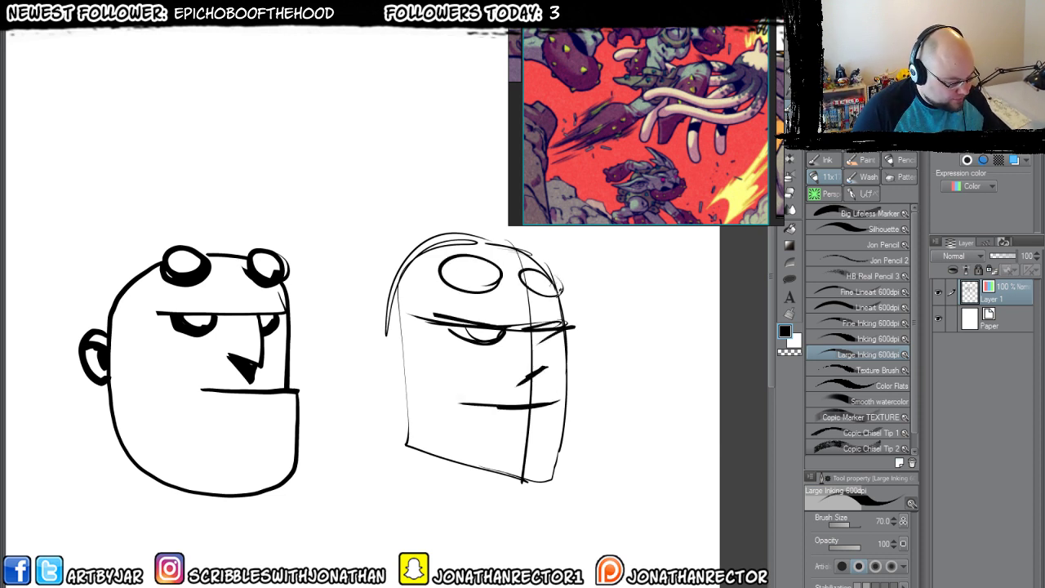
{"action": "mouse_move", "coordinate": [399, 333]}
{"action": "left_mouse_down"}
{"action": "mouse_move", "coordinate": [406, 359]}
{"action": "mouse_move", "coordinate": [521, 478]}
{"action": "left_mouse_up"}
{"action": "left_click_drag", "start_coordinate": [397, 308], "coordinate": [400, 432]}
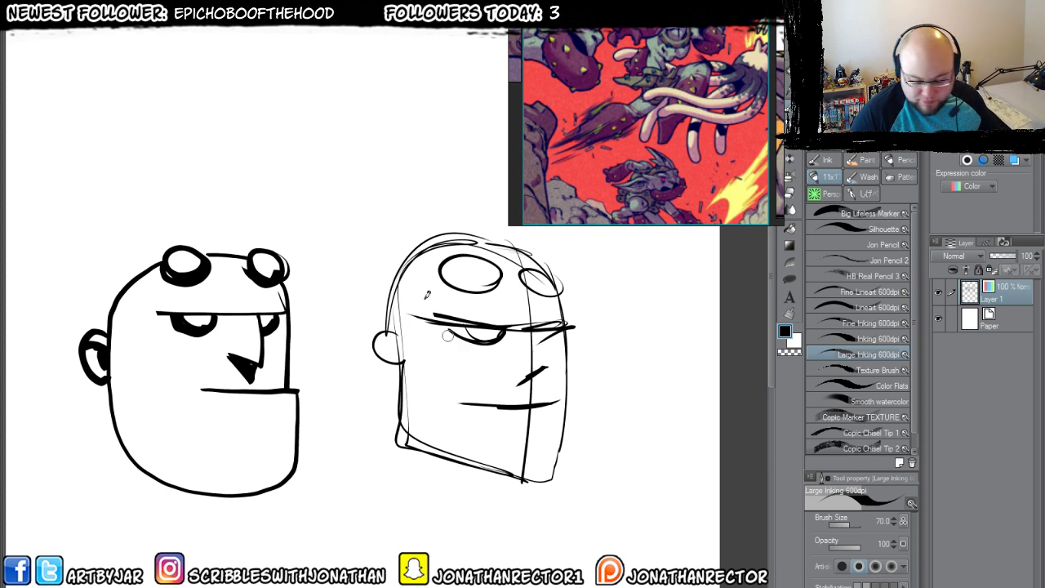
Fade the sketch under a 90% white layer and, on a new layer above, ink the second head's eyes, nose and horn stumps.
{"action": "key", "text": "F1"}
{"action": "mouse_move", "coordinate": [551, 368]}
{"action": "left_mouse_down"}
{"action": "mouse_move", "coordinate": [524, 381]}
{"action": "mouse_move", "coordinate": [508, 370]}
{"action": "left_mouse_up"}
{"action": "mouse_move", "coordinate": [502, 326]}
{"action": "left_mouse_down"}
{"action": "mouse_move", "coordinate": [448, 328]}
{"action": "mouse_move", "coordinate": [499, 330]}
{"action": "mouse_move", "coordinate": [455, 335]}
{"action": "left_mouse_up"}
{"action": "mouse_move", "coordinate": [541, 323]}
{"action": "left_mouse_down"}
{"action": "mouse_move", "coordinate": [565, 326]}
{"action": "mouse_move", "coordinate": [547, 336]}
{"action": "mouse_move", "coordinate": [569, 325]}
{"action": "mouse_move", "coordinate": [562, 279]}
{"action": "mouse_move", "coordinate": [548, 255]}
{"action": "mouse_move", "coordinate": [534, 256]}
{"action": "mouse_move", "coordinate": [527, 286]}
{"action": "left_mouse_up"}
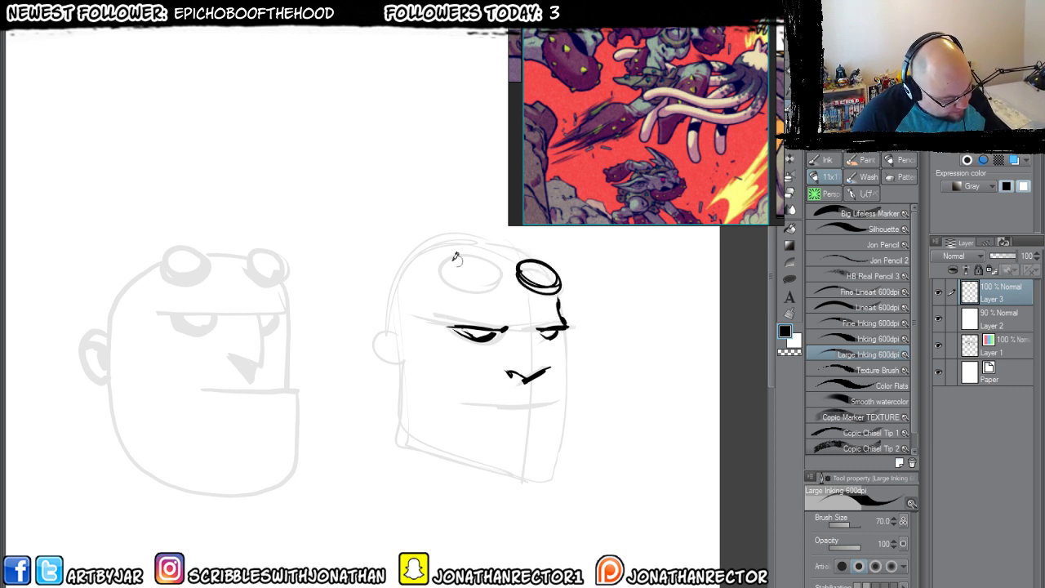
{"action": "mouse_move", "coordinate": [454, 256]}
{"action": "left_mouse_down"}
{"action": "mouse_move", "coordinate": [494, 260]}
{"action": "mouse_move", "coordinate": [472, 250]}
{"action": "mouse_move", "coordinate": [443, 263]}
{"action": "left_mouse_up"}
Ink the second head's skull outline, mouth, chin, jaw, ear and thick neck over the faded sketch.
{"action": "mouse_move", "coordinate": [535, 254]}
{"action": "left_mouse_down"}
{"action": "mouse_move", "coordinate": [451, 239]}
{"action": "mouse_move", "coordinate": [511, 250]}
{"action": "mouse_move", "coordinate": [395, 278]}
{"action": "left_mouse_up"}
{"action": "mouse_move", "coordinate": [562, 333]}
{"action": "left_mouse_down"}
{"action": "mouse_move", "coordinate": [550, 344]}
{"action": "mouse_move", "coordinate": [565, 341]}
{"action": "mouse_move", "coordinate": [569, 353]}
{"action": "mouse_move", "coordinate": [557, 466]}
{"action": "mouse_move", "coordinate": [500, 477]}
{"action": "mouse_move", "coordinate": [418, 434]}
{"action": "mouse_move", "coordinate": [402, 365]}
{"action": "left_mouse_up"}
{"action": "mouse_move", "coordinate": [522, 384]}
{"action": "left_mouse_down"}
{"action": "mouse_move", "coordinate": [545, 404]}
{"action": "mouse_move", "coordinate": [485, 415]}
{"action": "mouse_move", "coordinate": [545, 434]}
{"action": "mouse_move", "coordinate": [552, 479]}
{"action": "left_mouse_up"}
{"action": "mouse_move", "coordinate": [389, 309]}
{"action": "left_mouse_down"}
{"action": "mouse_move", "coordinate": [400, 374]}
{"action": "mouse_move", "coordinate": [396, 335]}
{"action": "mouse_move", "coordinate": [390, 353]}
{"action": "left_mouse_up"}
{"action": "left_click_drag", "start_coordinate": [400, 269], "coordinate": [380, 317]}
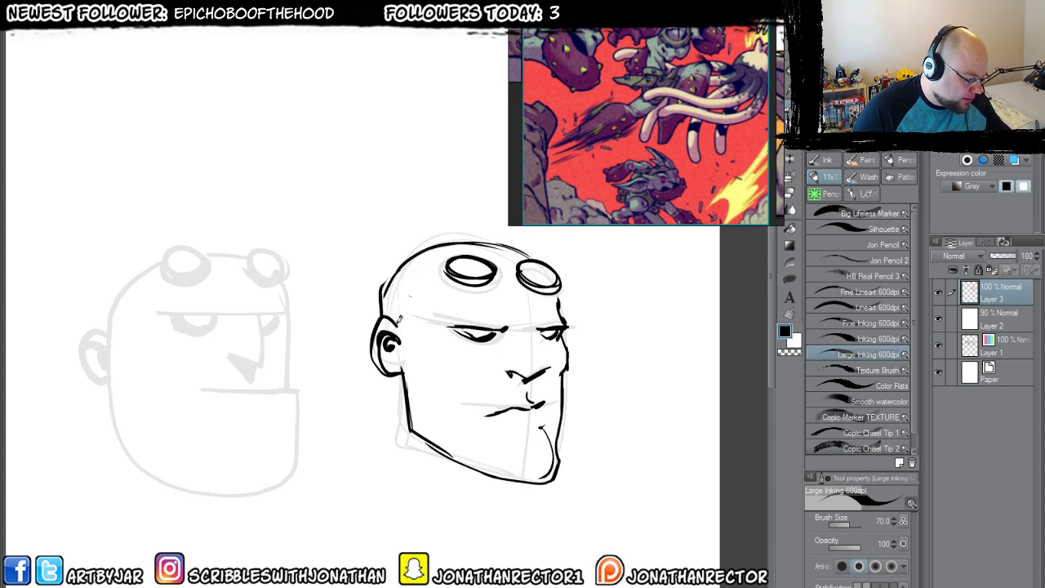
{"action": "mouse_move", "coordinate": [386, 367]}
{"action": "left_mouse_down"}
{"action": "mouse_move", "coordinate": [390, 452]}
{"action": "mouse_move", "coordinate": [421, 474]}
{"action": "mouse_move", "coordinate": [546, 546]}
{"action": "mouse_move", "coordinate": [554, 477]}
{"action": "left_mouse_up"}
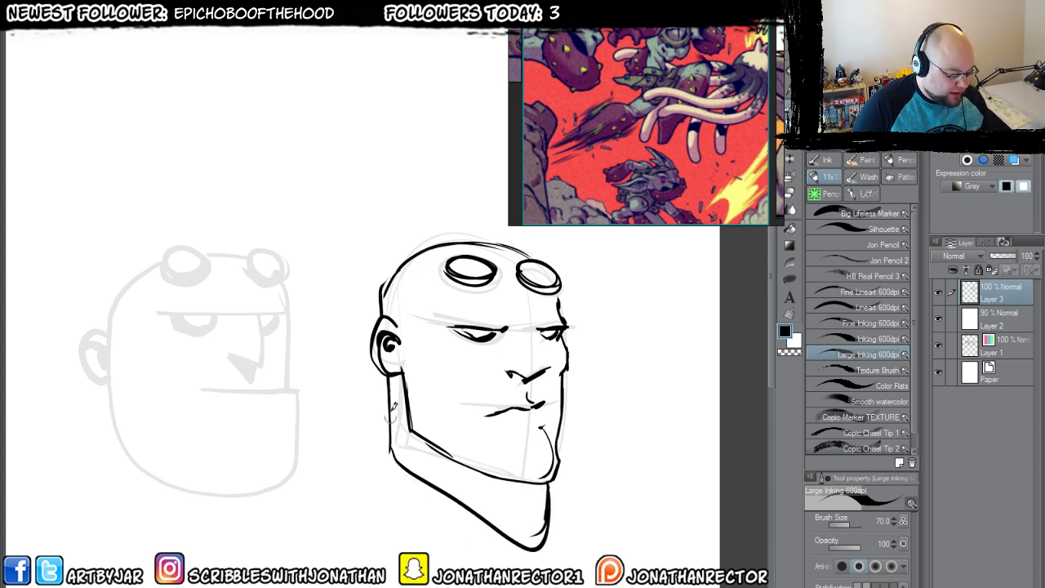
Remove the white fading layer and clear the second head's rough sketch from Layer 1.
{"action": "left_click", "coordinate": [990, 320]}
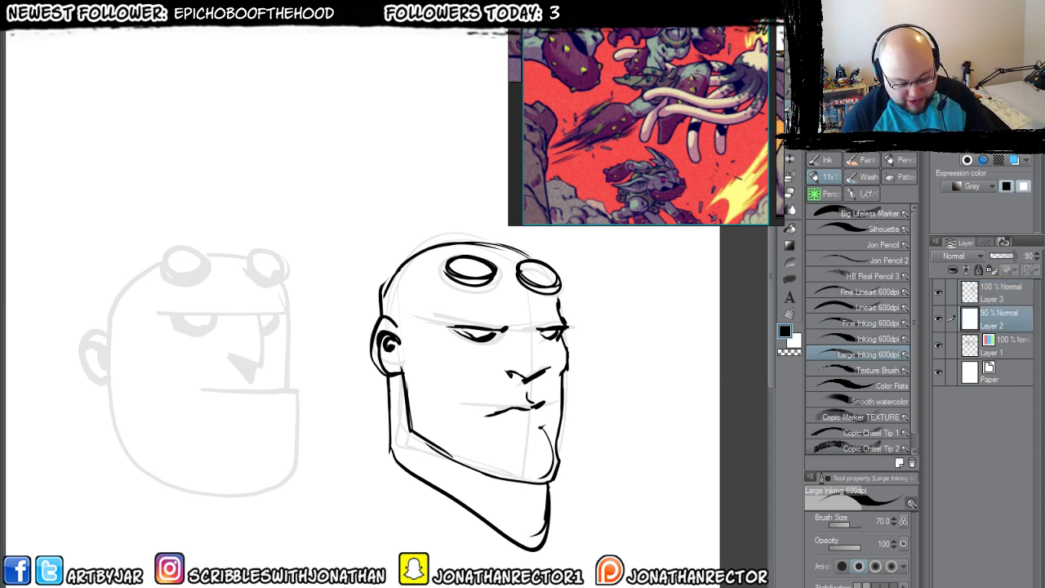
{"action": "key", "text": "ctrl+e"}
{"action": "key", "text": "m"}
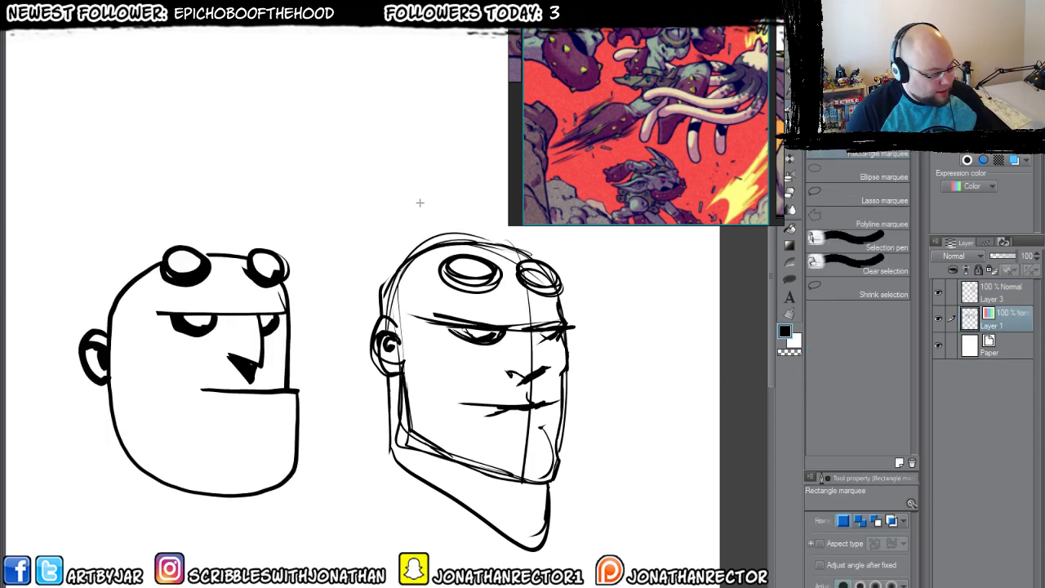
{"action": "left_click_drag", "start_coordinate": [333, 180], "coordinate": [642, 571]}
{"action": "key", "text": "Delete"}
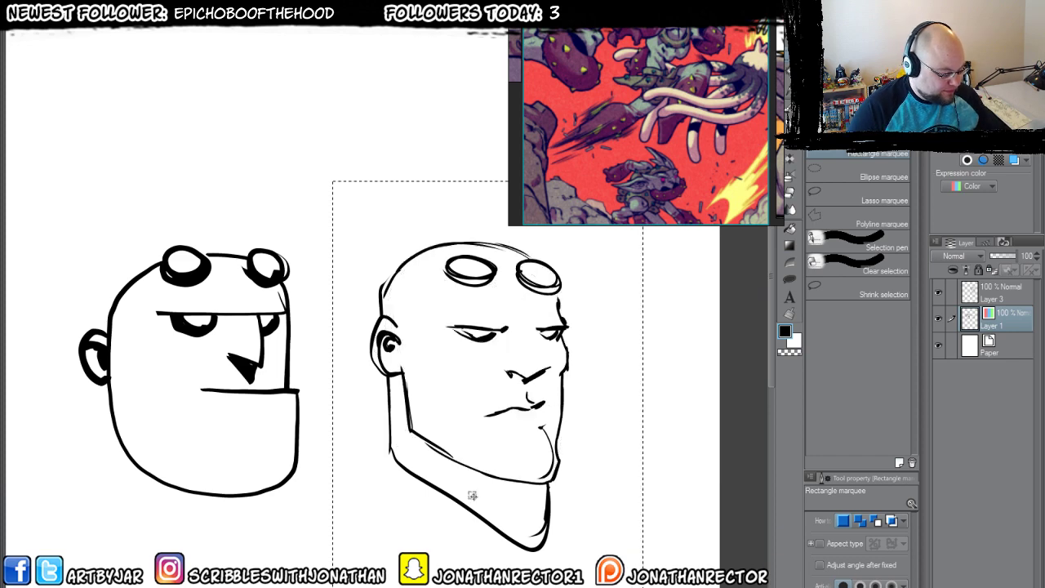
{"action": "key", "text": "ctrl+d"}
Add fine hatching and wrinkles to the realistic head's brow, cheeks, lips and jaw with the Lineart 600dpi brush.
{"action": "scroll", "coordinate": [400, 392], "scroll_direction": "left", "scroll_amount": 1}
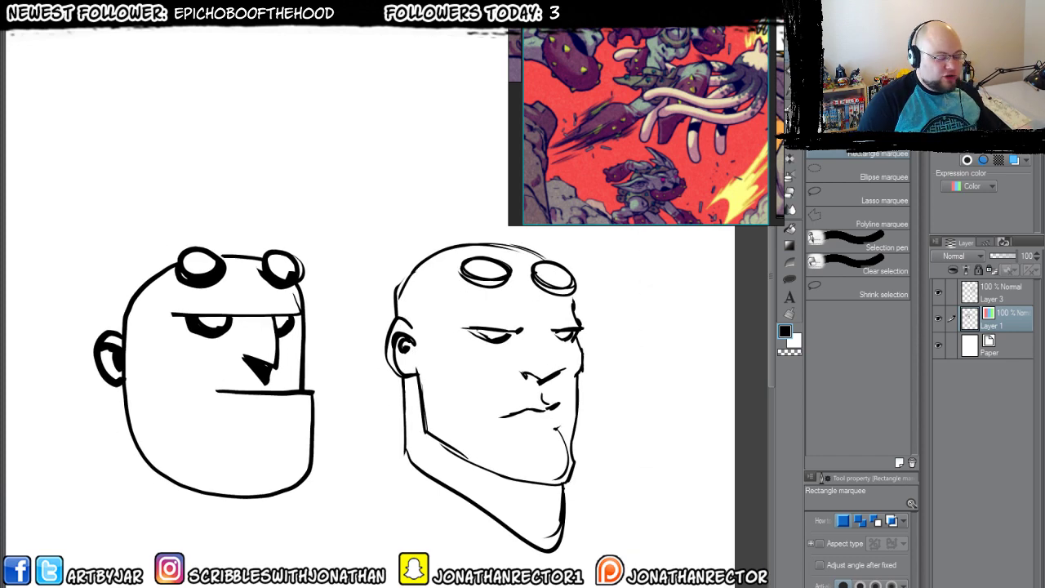
{"action": "key", "text": "p"}
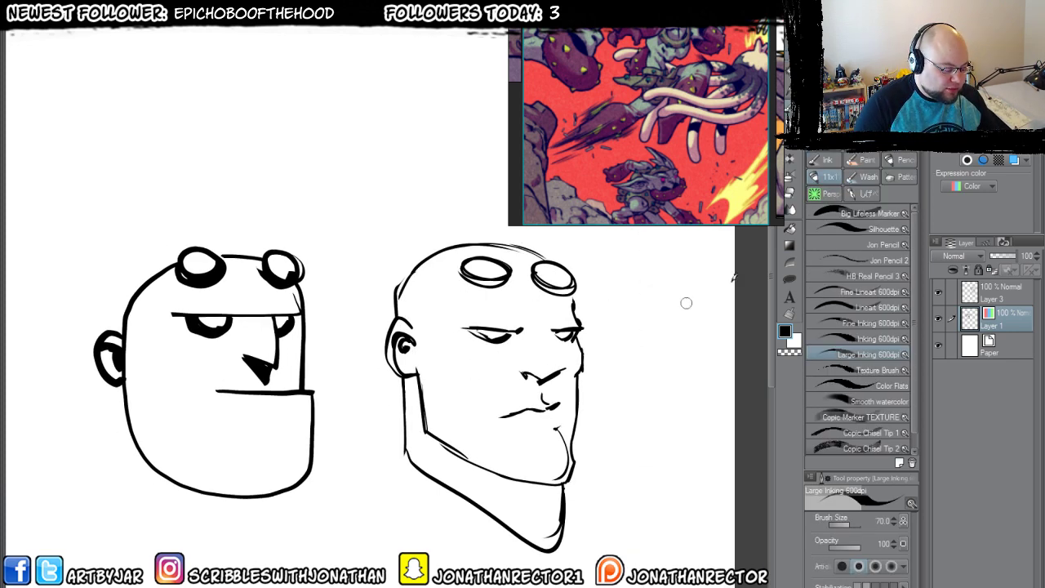
{"action": "left_click", "coordinate": [833, 306]}
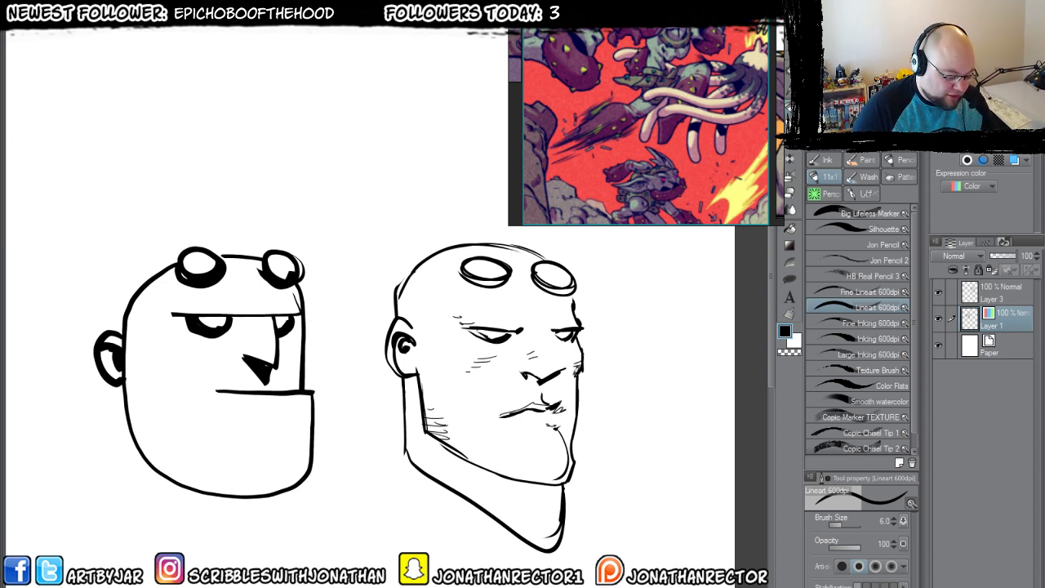
{"action": "left_click_drag", "start_coordinate": [520, 336], "coordinate": [459, 338]}
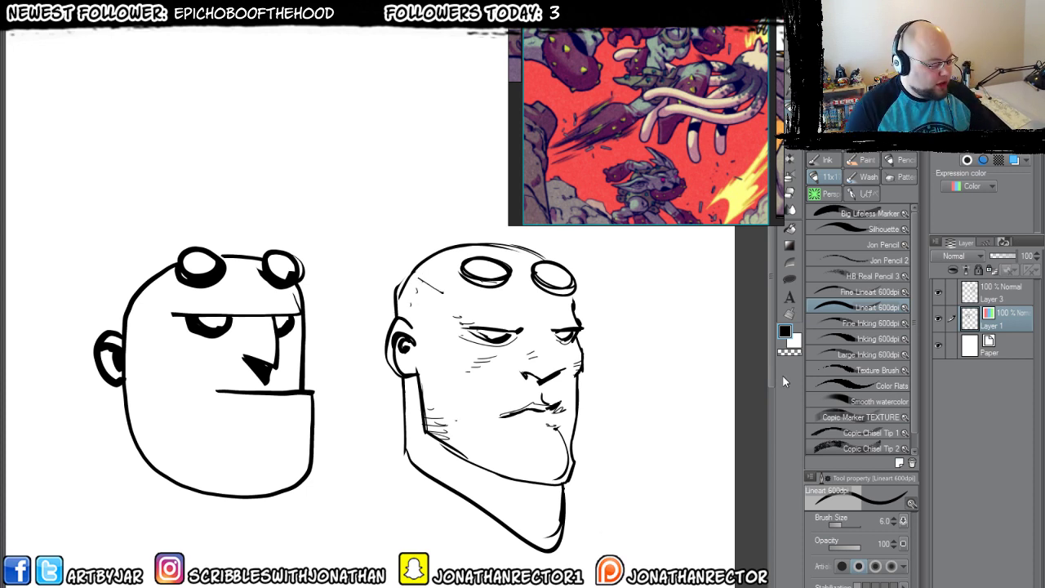
Add a new layer directly above Paper and ready a red fill that references all layers.
{"action": "left_click", "coordinate": [996, 347]}
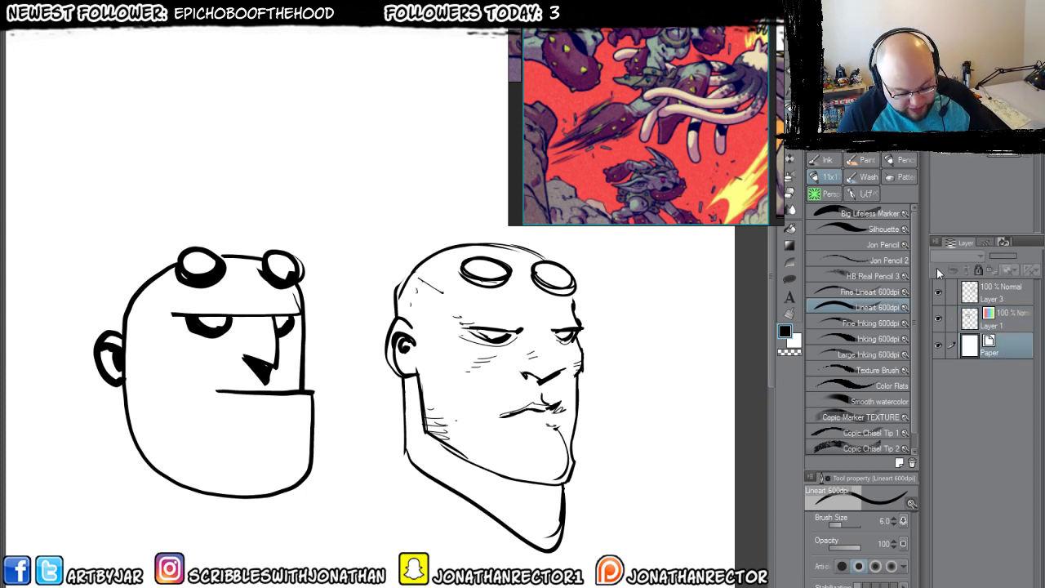
{"action": "key", "text": "ctrl+shift+n"}
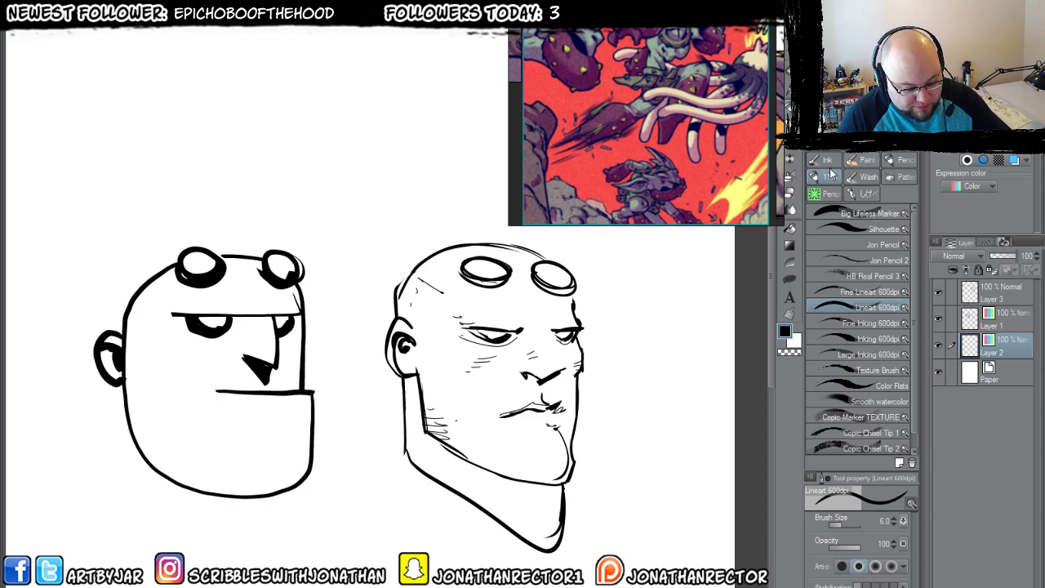
{"action": "left_click_drag", "start_coordinate": [334, 432], "coordinate": [355, 438]}
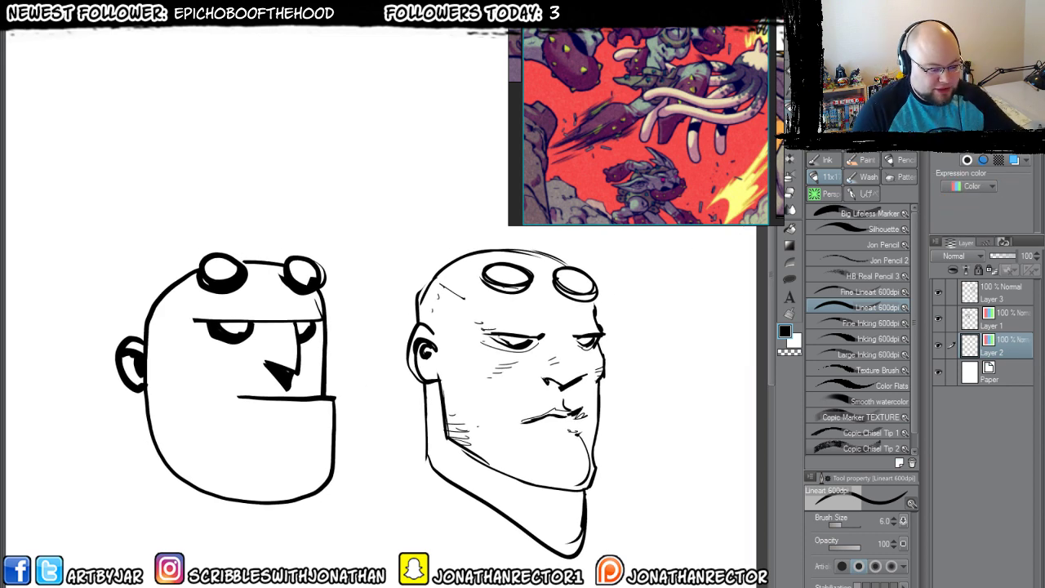
{"action": "left_click", "coordinate": [876, 78]}
{"action": "key", "text": "g"}
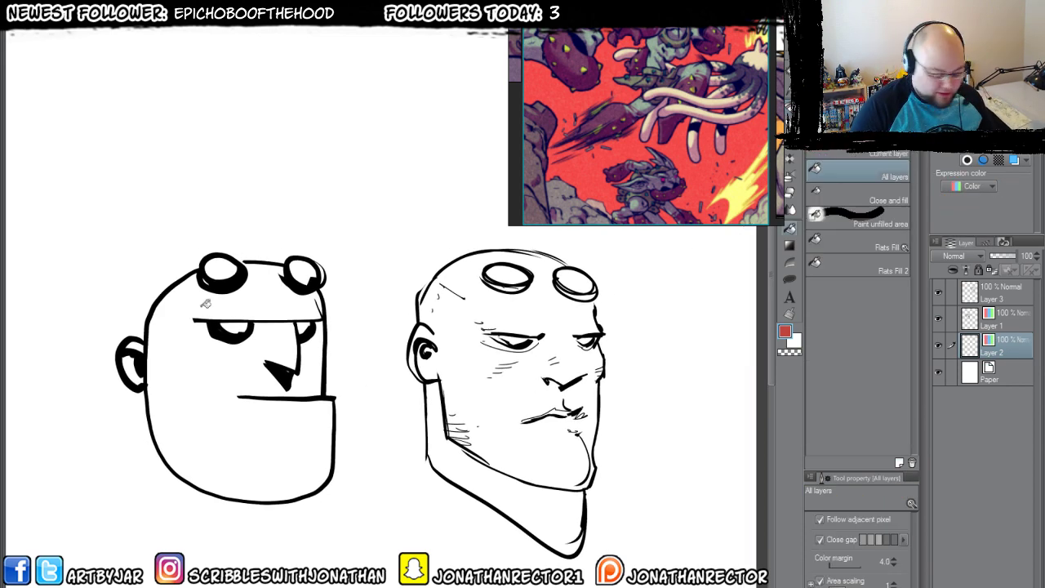
{"action": "left_click", "coordinate": [220, 270]}
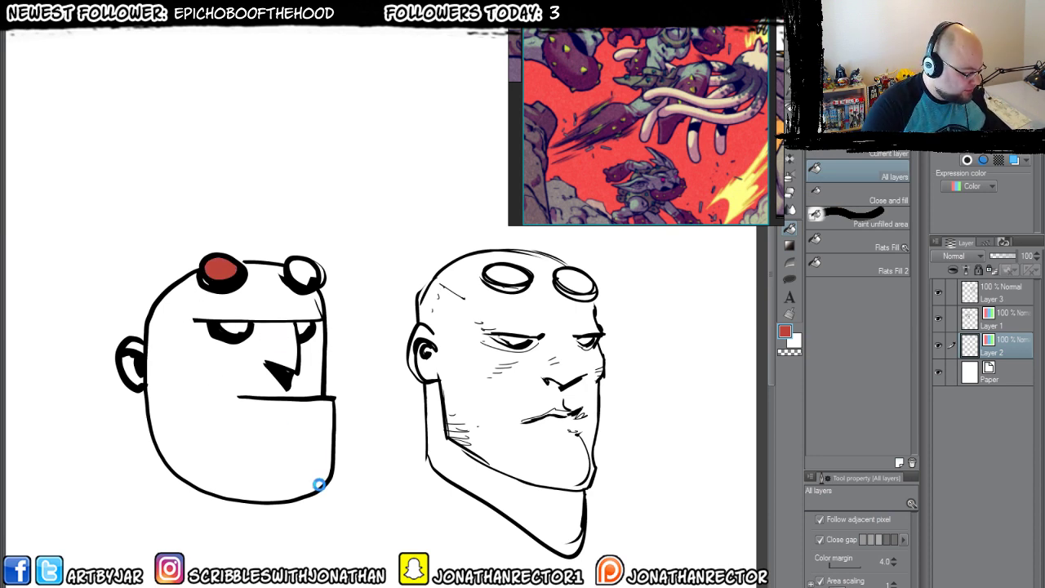
{"action": "left_click", "coordinate": [281, 418]}
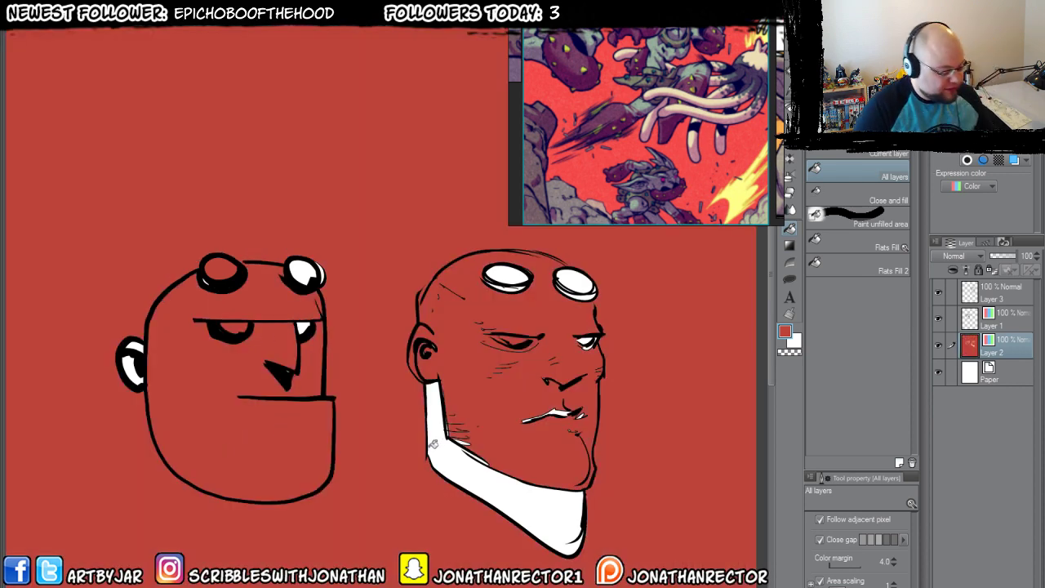
{"action": "key", "text": "ctrl+z"}
Fill the cartoon head's horn stumps, face, eyes and ear with red on Layer 2.
{"action": "key", "text": "p"}
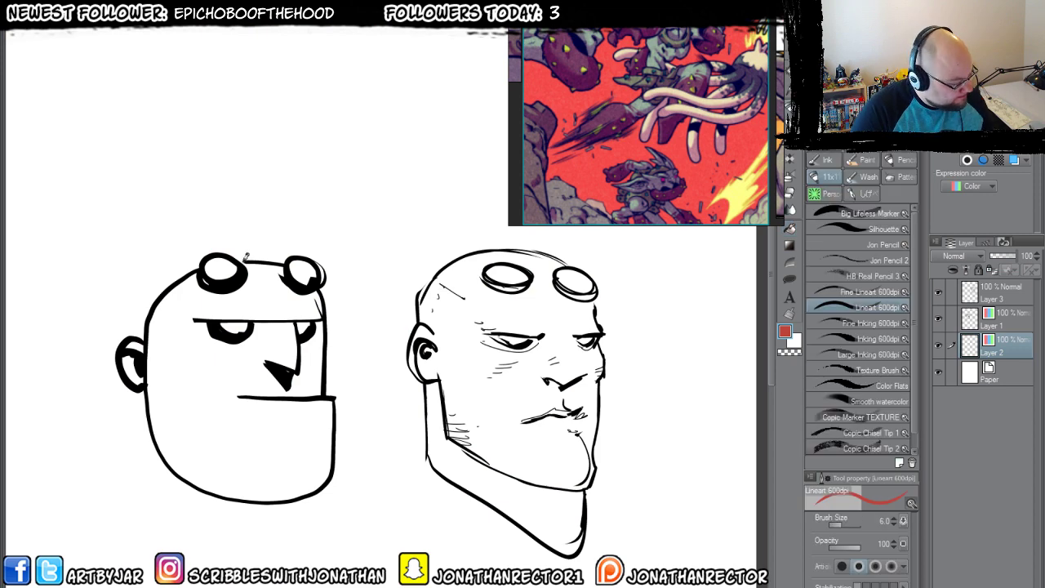
{"action": "key", "text": "g"}
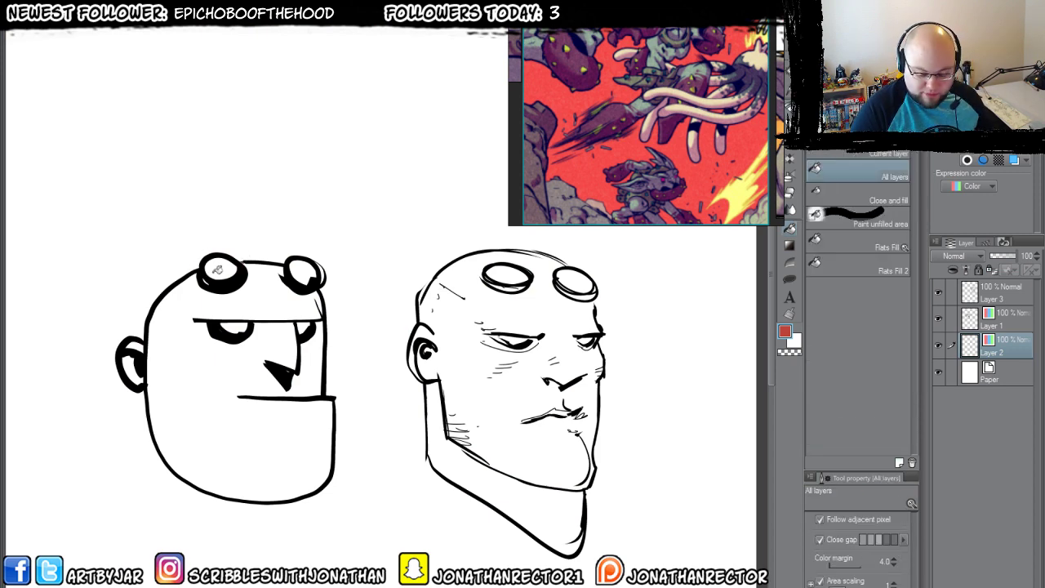
{"action": "left_click", "coordinate": [217, 271]}
{"action": "left_click", "coordinate": [199, 300]}
{"action": "left_click", "coordinate": [304, 276]}
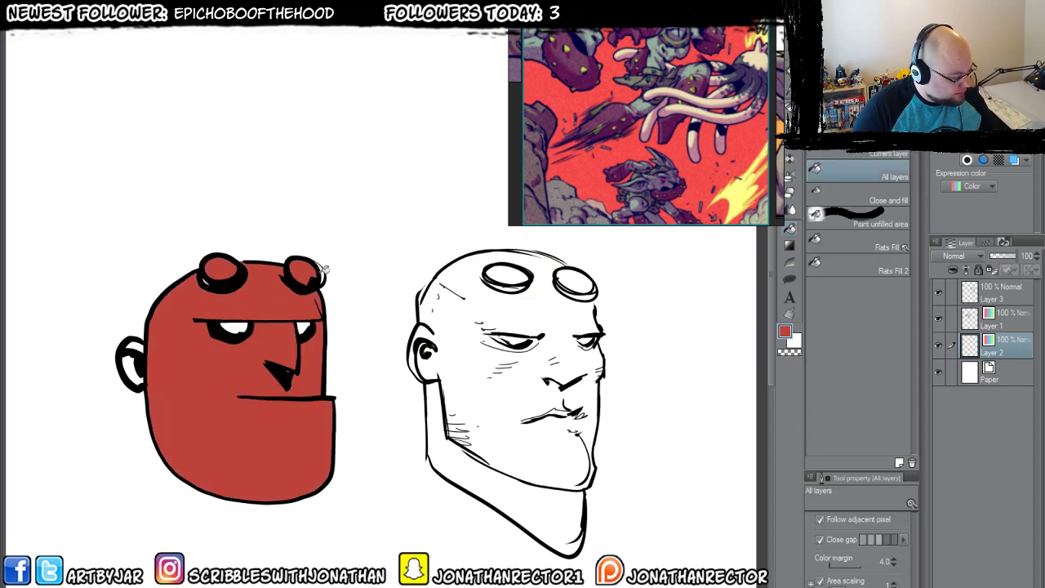
{"action": "left_click", "coordinate": [303, 326]}
{"action": "left_click", "coordinate": [224, 327]}
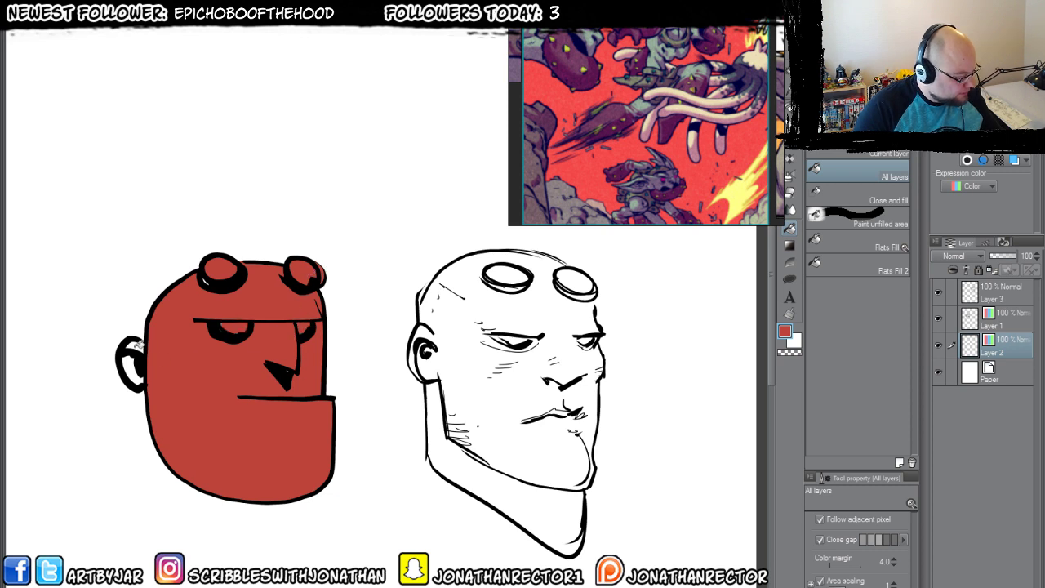
{"action": "left_click", "coordinate": [130, 356]}
Close the gaps in the realistic head's outline with small red strokes of the Large Inking 600dpi brush.
{"action": "key", "text": "p"}
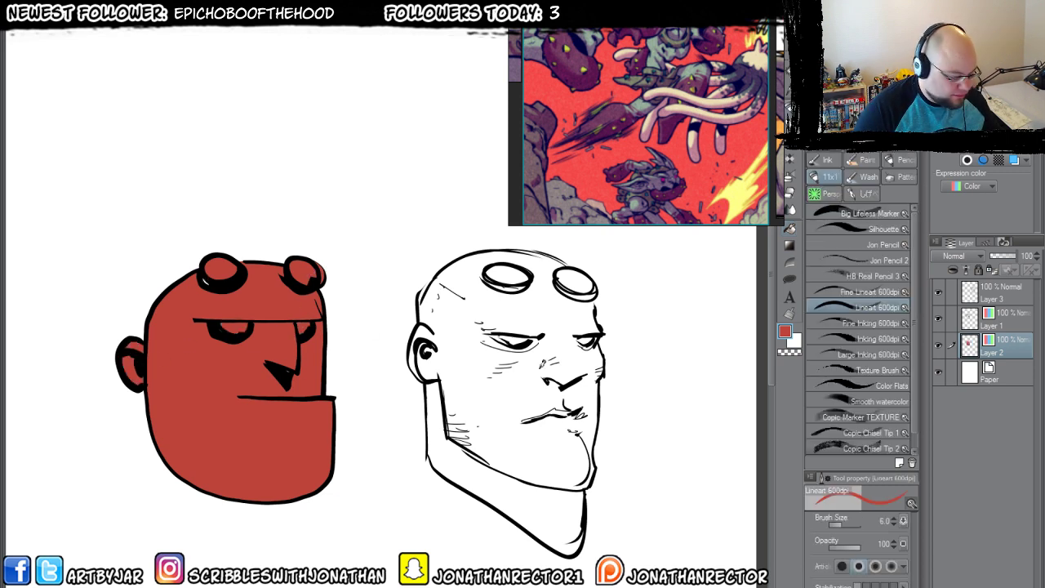
{"action": "left_click", "coordinate": [826, 353]}
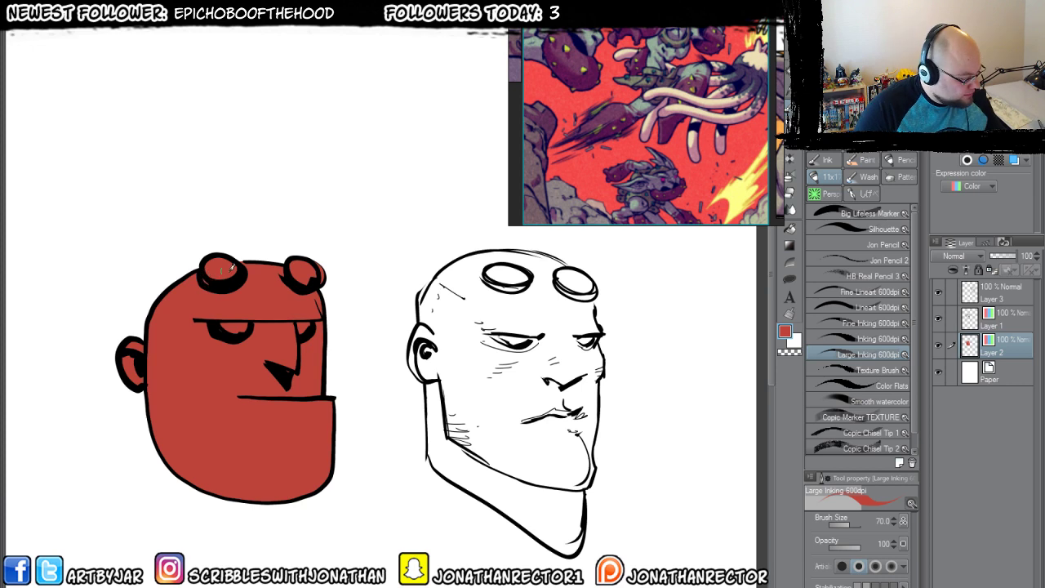
{"action": "key", "text": "g"}
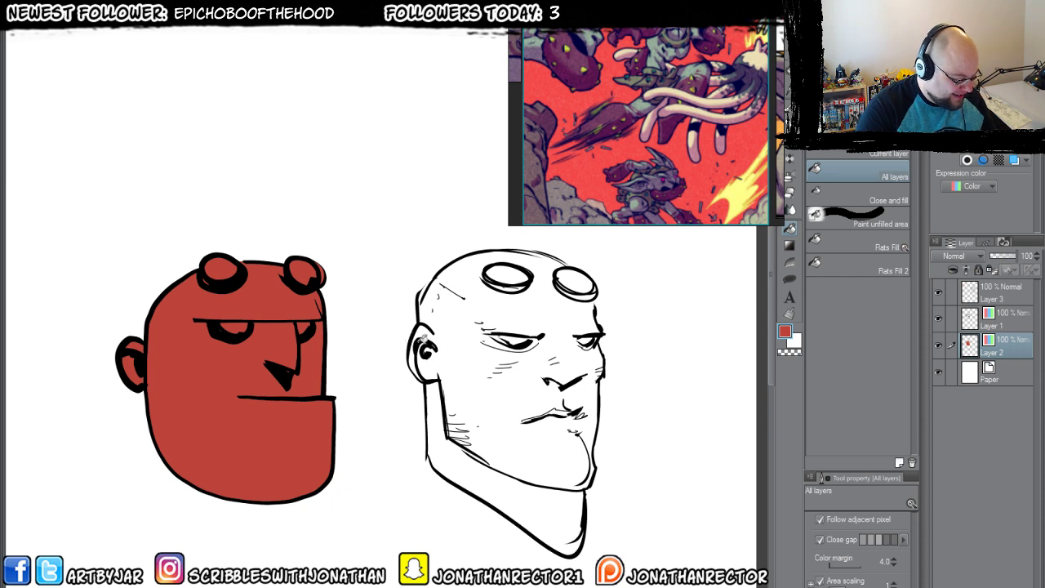
{"action": "key", "text": "p"}
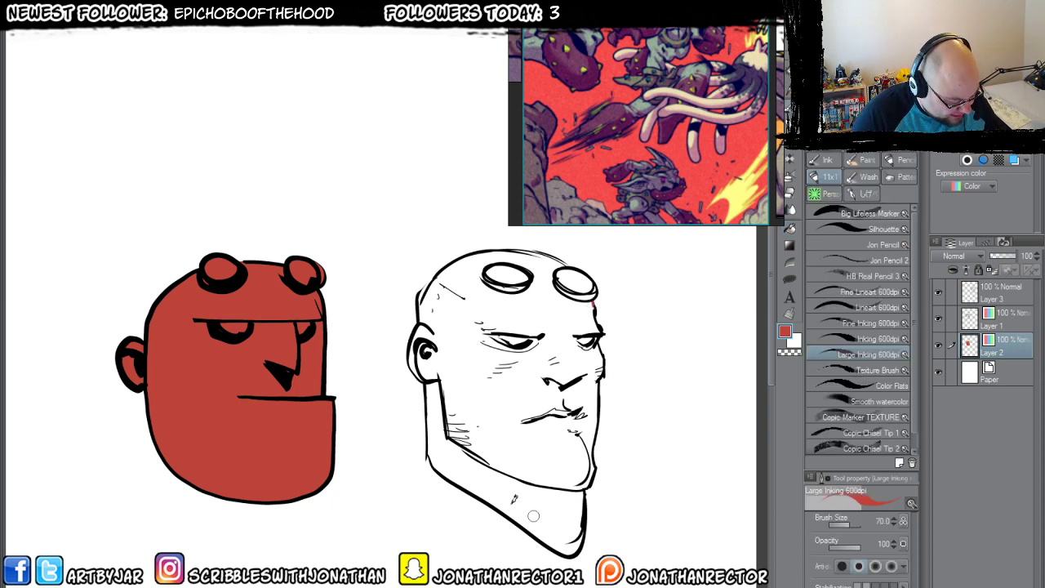
{"action": "left_click_drag", "start_coordinate": [420, 301], "coordinate": [421, 296]}
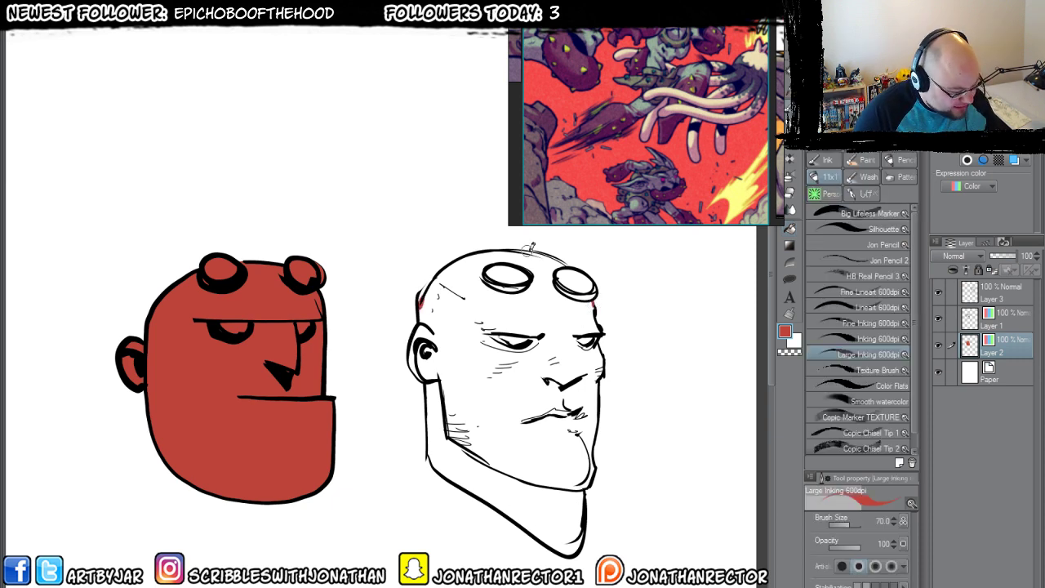
Fill the realistic head and its neck with red.
{"action": "key", "text": "g"}
{"action": "left_click", "coordinate": [529, 292]}
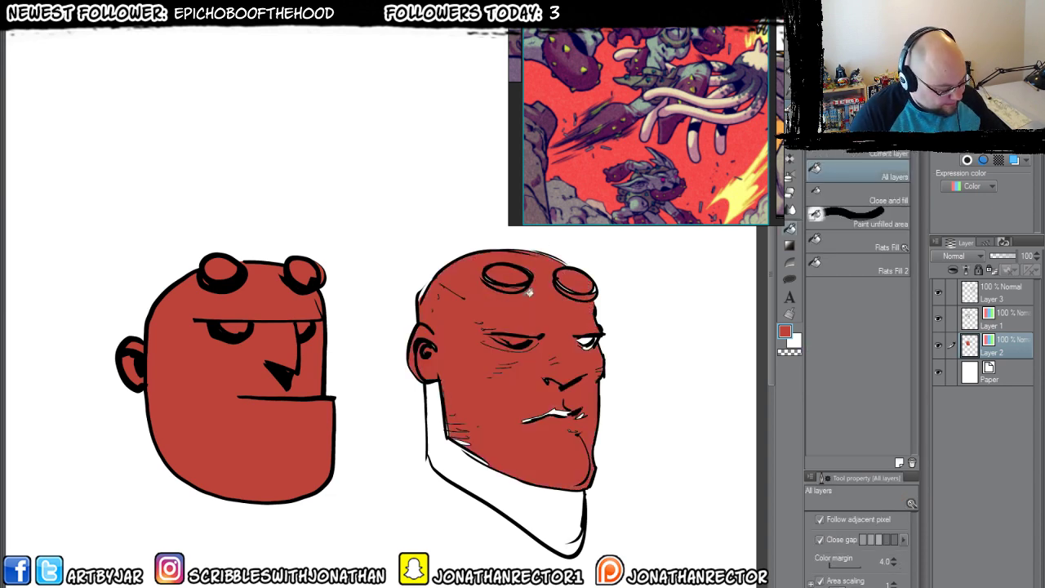
{"action": "left_click", "coordinate": [454, 459]}
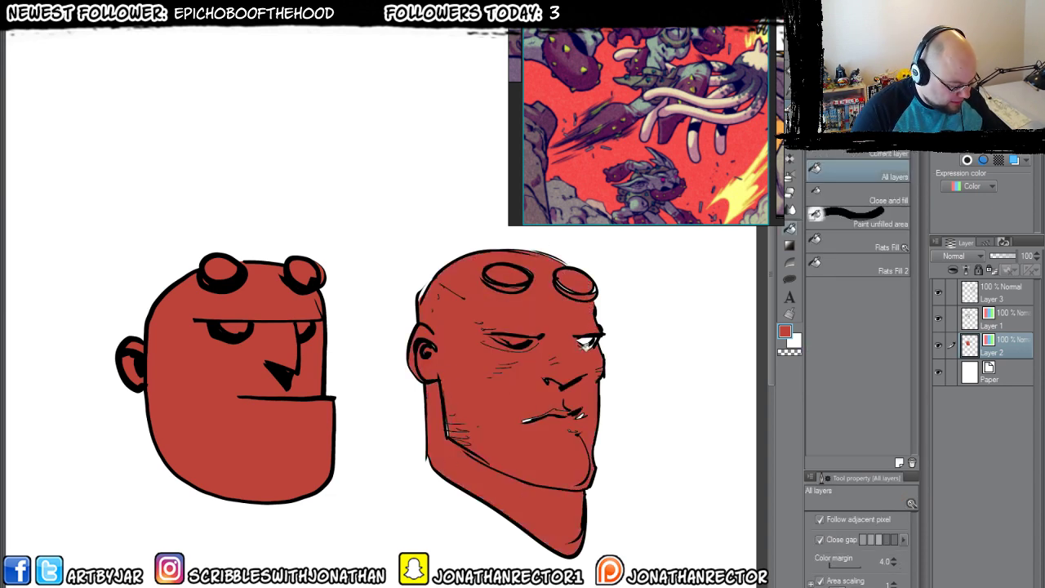
Enlarge the Large Inking 600dpi brush to 120 and paint red over the white specks left on the realistic head.
{"action": "key", "text": "b"}
{"action": "key", "text": "bracketright"}
{"action": "key", "text": "bracketright"}
{"action": "key", "text": "bracketright"}
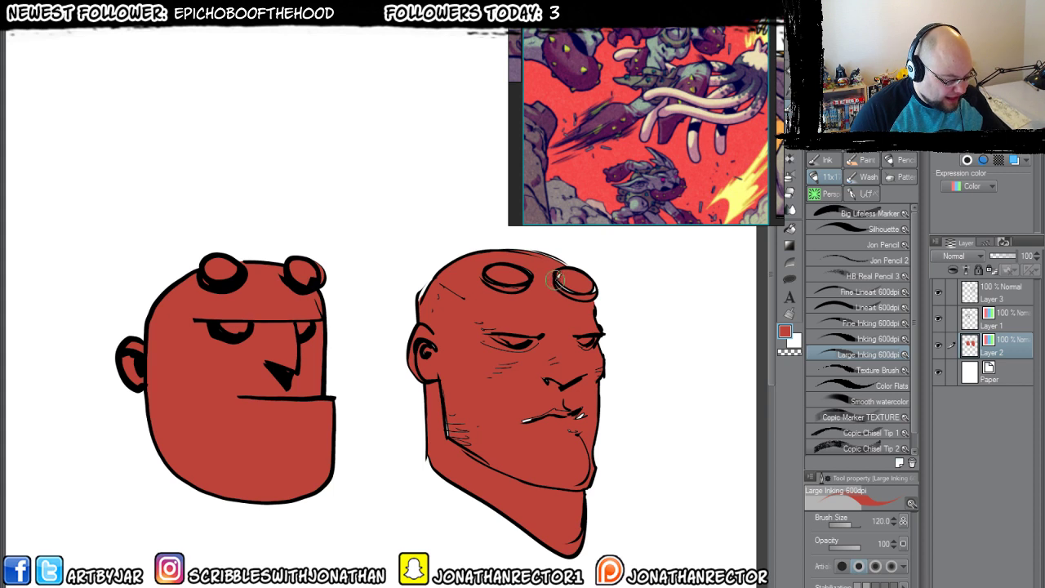
{"action": "left_click_drag", "start_coordinate": [555, 280], "coordinate": [592, 289]}
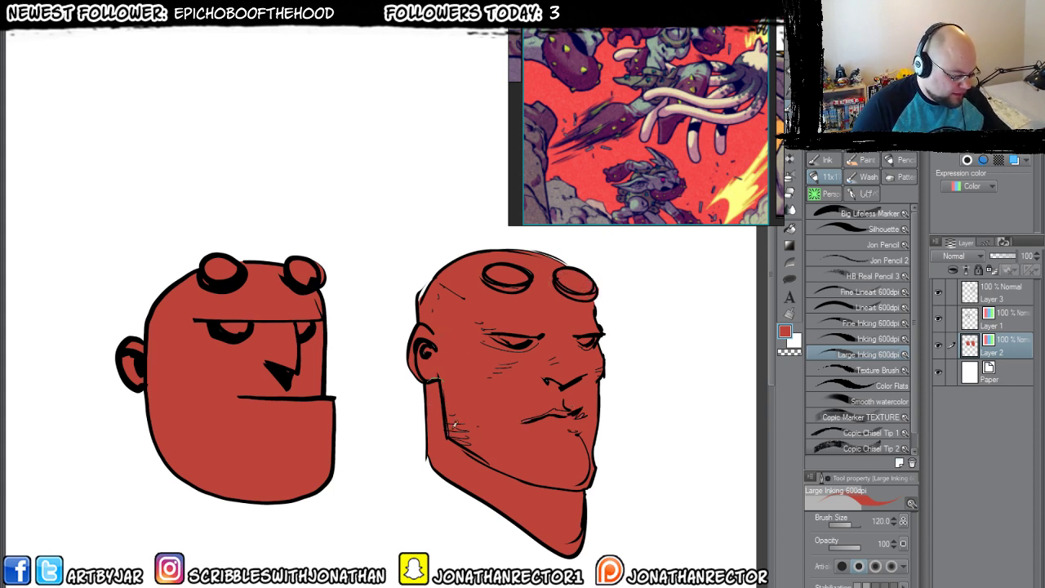
Add a new layer above the red fills and set its expression color to Color.
{"action": "key", "text": "ctrl+shift+n"}
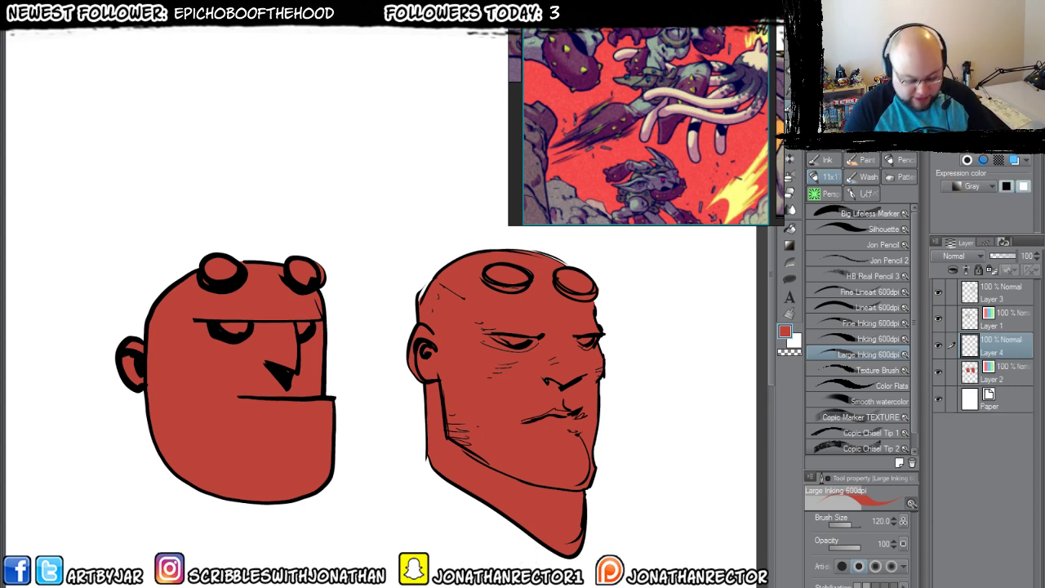
{"action": "left_click", "coordinate": [962, 189]}
{"action": "left_click", "coordinate": [960, 202]}
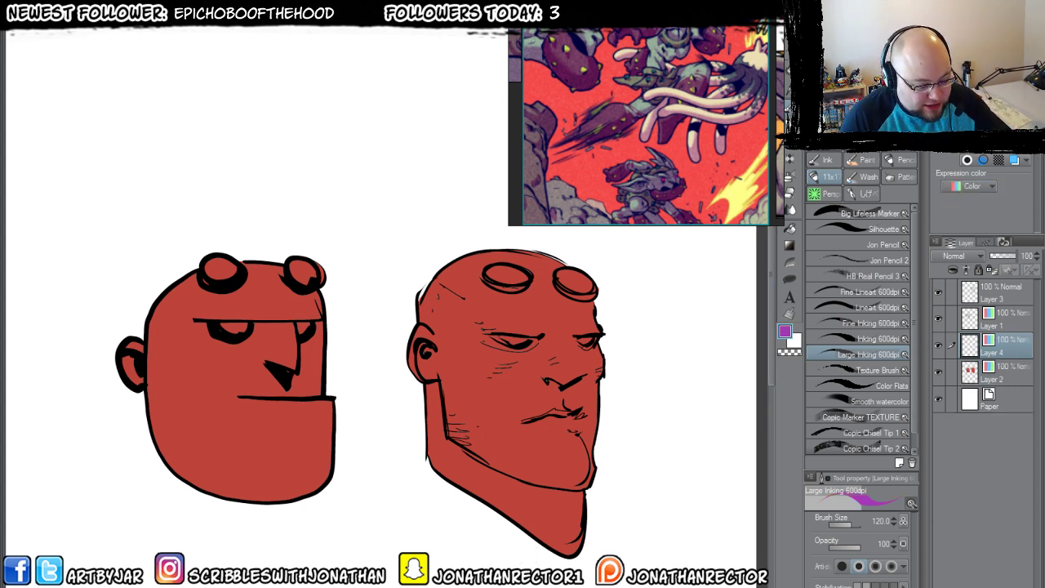
Set the new layer to Multiply, enlarge the brush to 150 and paint lavender shadows around the simplified head's eyes and beneath its horn stumps.
{"action": "left_click", "coordinate": [956, 255]}
{"action": "left_click", "coordinate": [954, 280]}
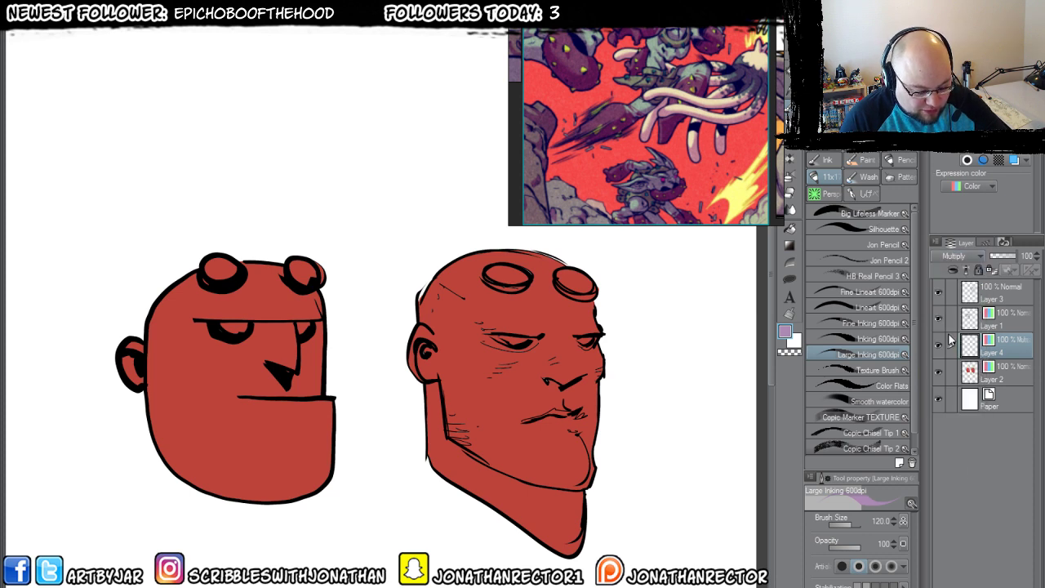
{"action": "left_click_drag", "start_coordinate": [221, 466], "coordinate": [274, 462]}
{"action": "key", "text": "bracketright"}
{"action": "mouse_move", "coordinate": [244, 317]}
{"action": "left_mouse_down"}
{"action": "mouse_move", "coordinate": [290, 330]}
{"action": "mouse_move", "coordinate": [323, 321]}
{"action": "mouse_move", "coordinate": [359, 326]}
{"action": "left_mouse_up"}
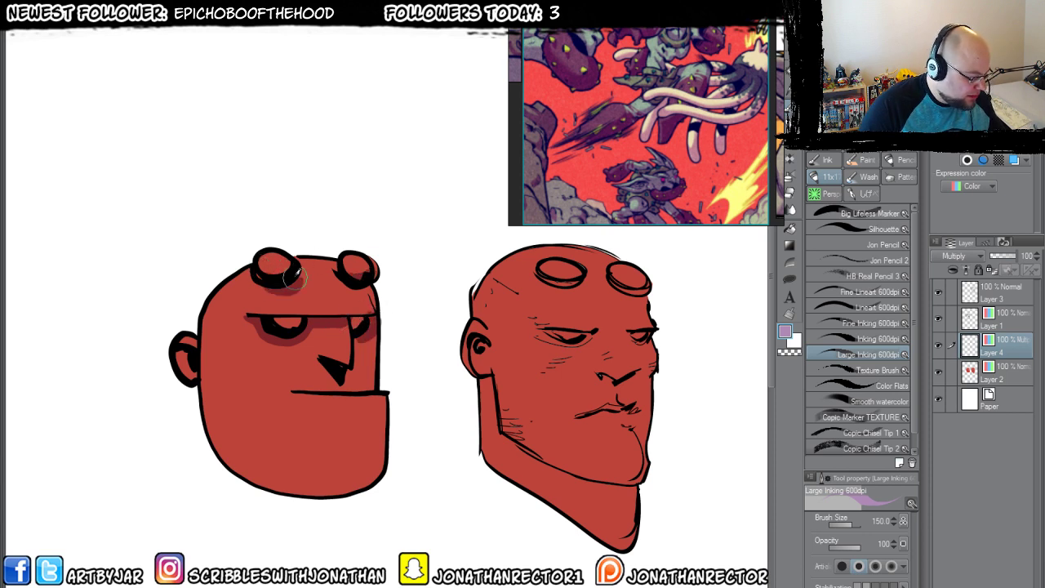
{"action": "mouse_move", "coordinate": [347, 286]}
{"action": "left_mouse_down"}
{"action": "mouse_move", "coordinate": [371, 309]}
{"action": "mouse_move", "coordinate": [339, 278]}
{"action": "left_mouse_up"}
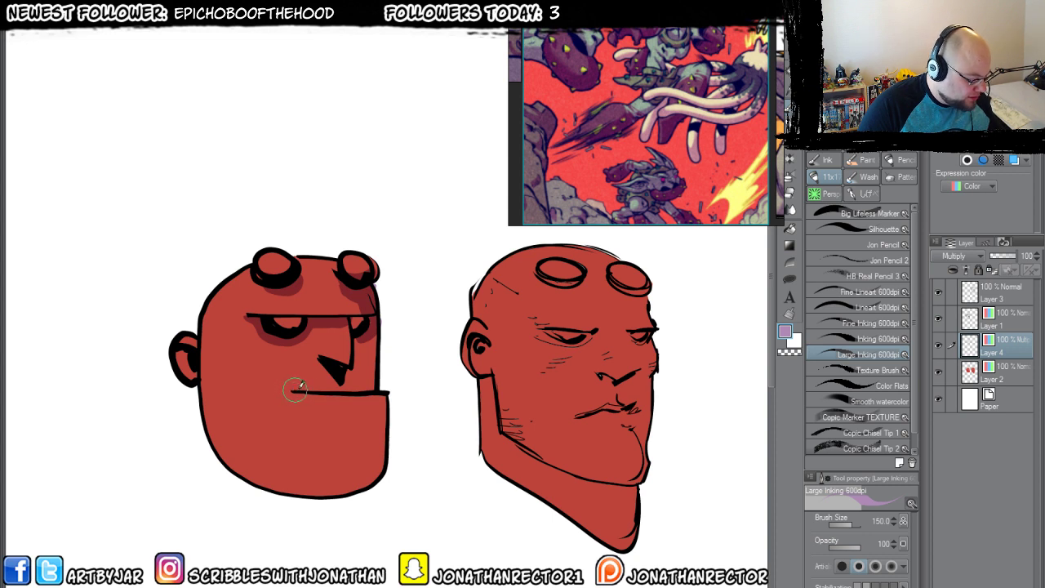
Paint shadows above the simplified head's mouth line, along its jaw, in its ear and around its nose.
{"action": "mouse_move", "coordinate": [295, 390]}
{"action": "left_mouse_down"}
{"action": "mouse_move", "coordinate": [370, 386]}
{"action": "mouse_move", "coordinate": [382, 411]}
{"action": "mouse_move", "coordinate": [387, 402]}
{"action": "mouse_move", "coordinate": [376, 444]}
{"action": "mouse_move", "coordinate": [346, 473]}
{"action": "mouse_move", "coordinate": [260, 470]}
{"action": "mouse_move", "coordinate": [194, 401]}
{"action": "left_mouse_up"}
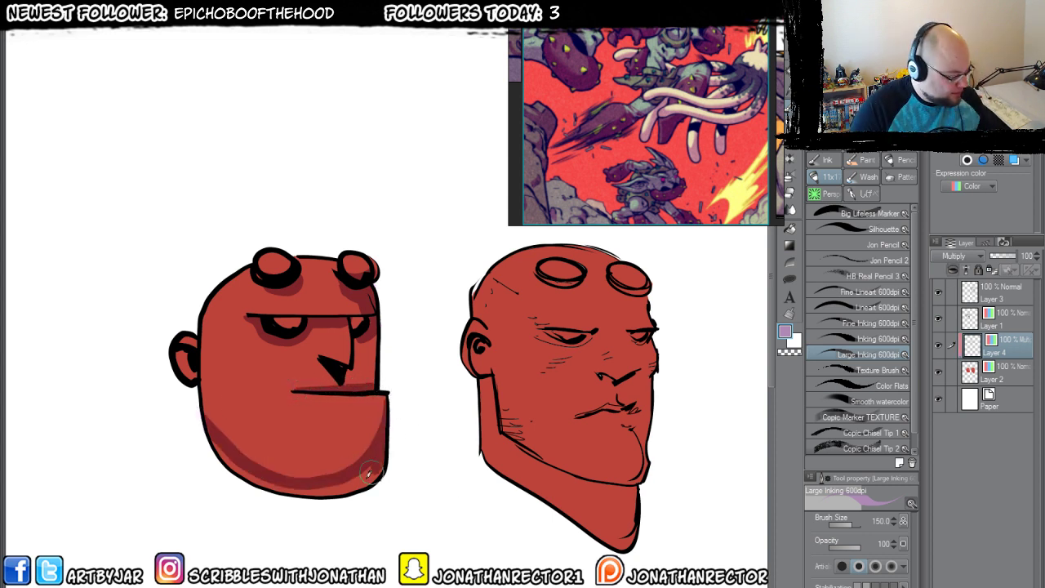
{"action": "mouse_move", "coordinate": [370, 472]}
{"action": "left_mouse_down"}
{"action": "mouse_move", "coordinate": [341, 490]}
{"action": "mouse_move", "coordinate": [269, 490]}
{"action": "mouse_move", "coordinate": [232, 467]}
{"action": "left_mouse_up"}
{"action": "left_click_drag", "start_coordinate": [186, 346], "coordinate": [181, 364]}
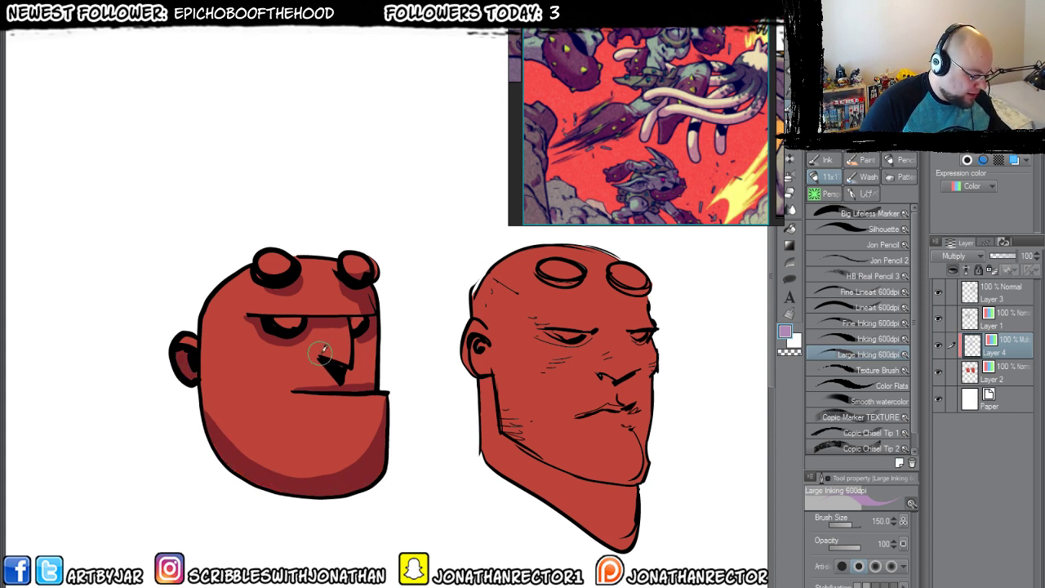
{"action": "mouse_move", "coordinate": [323, 350]}
{"action": "left_mouse_down"}
{"action": "mouse_move", "coordinate": [343, 363]}
{"action": "mouse_move", "coordinate": [341, 378]}
{"action": "left_mouse_up"}
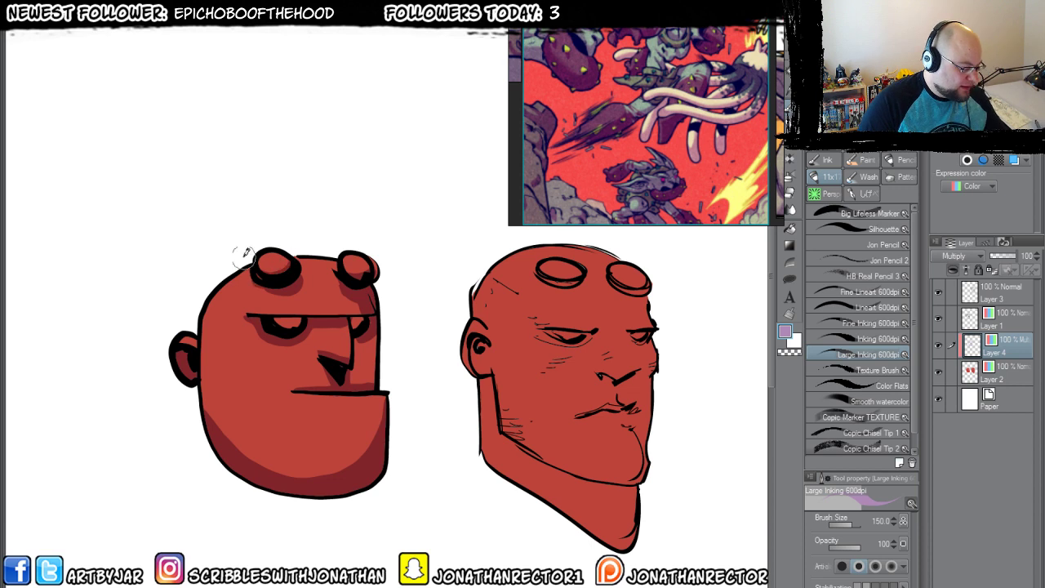
Paint shadows on the realistic head around the eyes and nose, at the mouth, along the jaw, on the neck and in the ear.
{"action": "left_click_drag", "start_coordinate": [284, 480], "coordinate": [221, 466]}
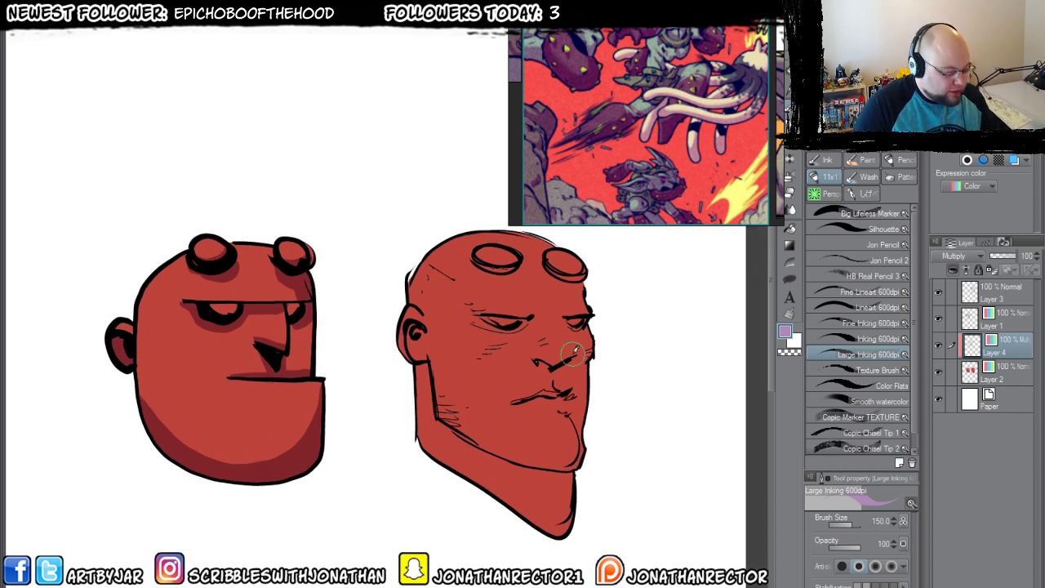
{"action": "mouse_move", "coordinate": [572, 353]}
{"action": "left_mouse_down"}
{"action": "mouse_move", "coordinate": [548, 364]}
{"action": "mouse_move", "coordinate": [562, 359]}
{"action": "left_mouse_up"}
{"action": "mouse_move", "coordinate": [525, 317]}
{"action": "left_mouse_down"}
{"action": "mouse_move", "coordinate": [478, 317]}
{"action": "mouse_move", "coordinate": [587, 319]}
{"action": "mouse_move", "coordinate": [574, 325]}
{"action": "mouse_move", "coordinate": [589, 366]}
{"action": "left_mouse_up"}
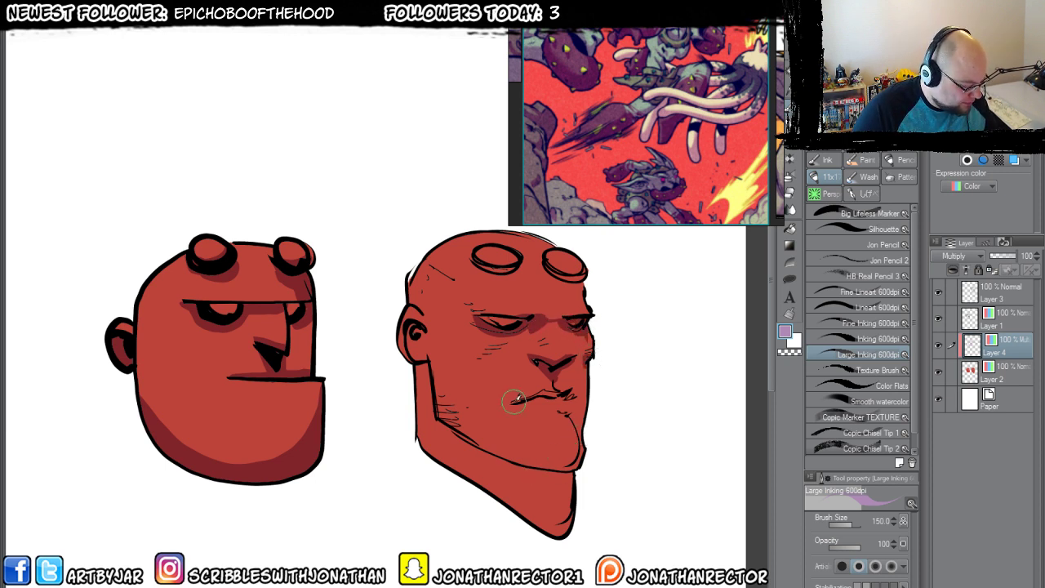
{"action": "mouse_move", "coordinate": [510, 400]}
{"action": "left_mouse_down"}
{"action": "mouse_move", "coordinate": [546, 453]}
{"action": "mouse_move", "coordinate": [450, 419]}
{"action": "mouse_move", "coordinate": [572, 459]}
{"action": "mouse_move", "coordinate": [477, 438]}
{"action": "mouse_move", "coordinate": [546, 489]}
{"action": "mouse_move", "coordinate": [398, 451]}
{"action": "mouse_move", "coordinate": [566, 496]}
{"action": "mouse_move", "coordinate": [560, 476]}
{"action": "mouse_move", "coordinate": [564, 506]}
{"action": "mouse_move", "coordinate": [526, 502]}
{"action": "left_mouse_up"}
{"action": "left_click_drag", "start_coordinate": [418, 369], "coordinate": [403, 337]}
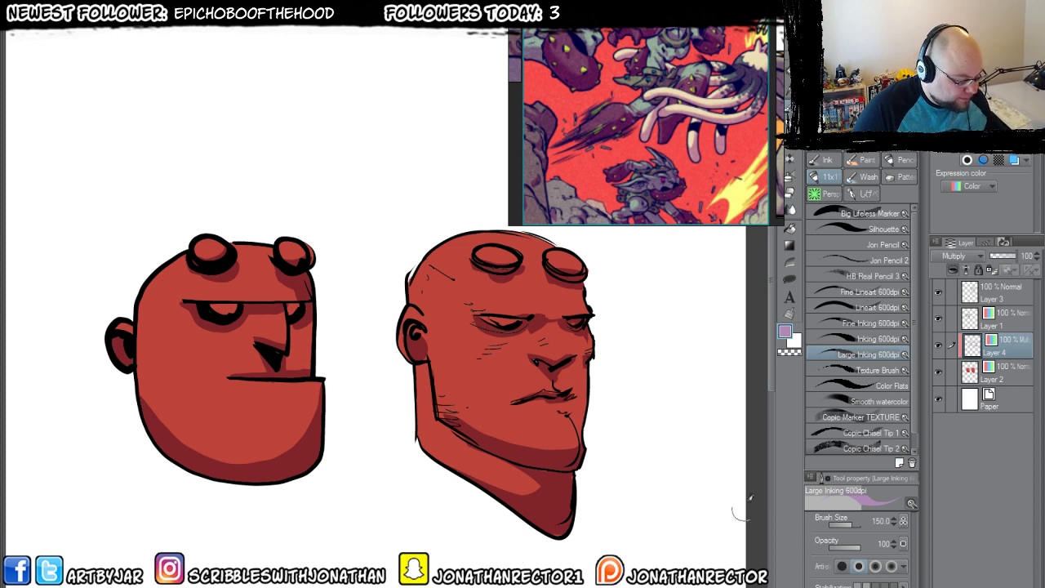
Paint the eyes of both heads light orange on the layer holding the red fills.
{"action": "left_click", "coordinate": [972, 372]}
{"action": "left_click", "coordinate": [461, 292], "text": "alt"}
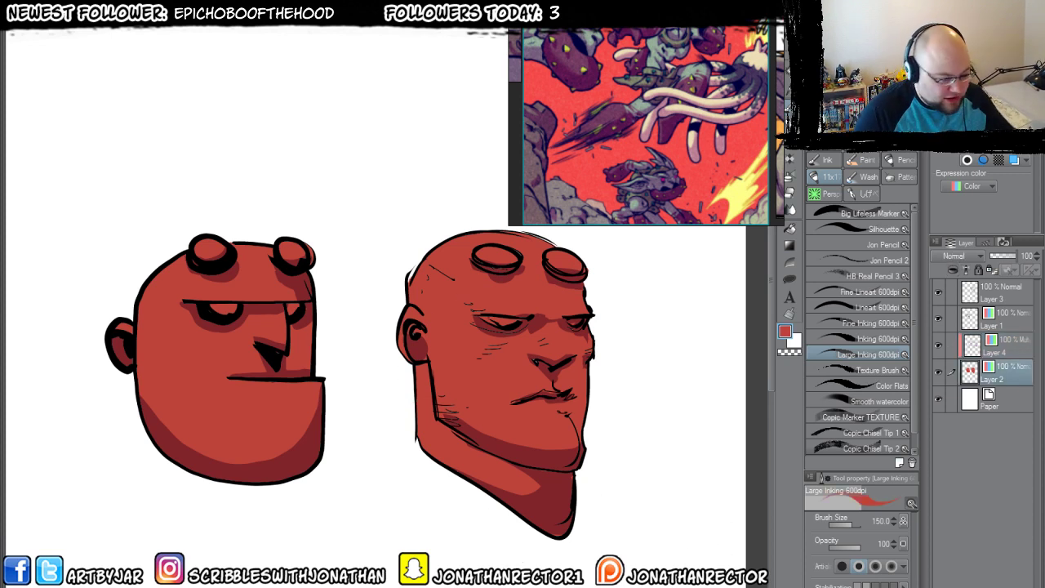
{"action": "mouse_move", "coordinate": [489, 323]}
{"action": "left_mouse_down"}
{"action": "mouse_move", "coordinate": [521, 320]}
{"action": "mouse_move", "coordinate": [496, 314]}
{"action": "left_mouse_up"}
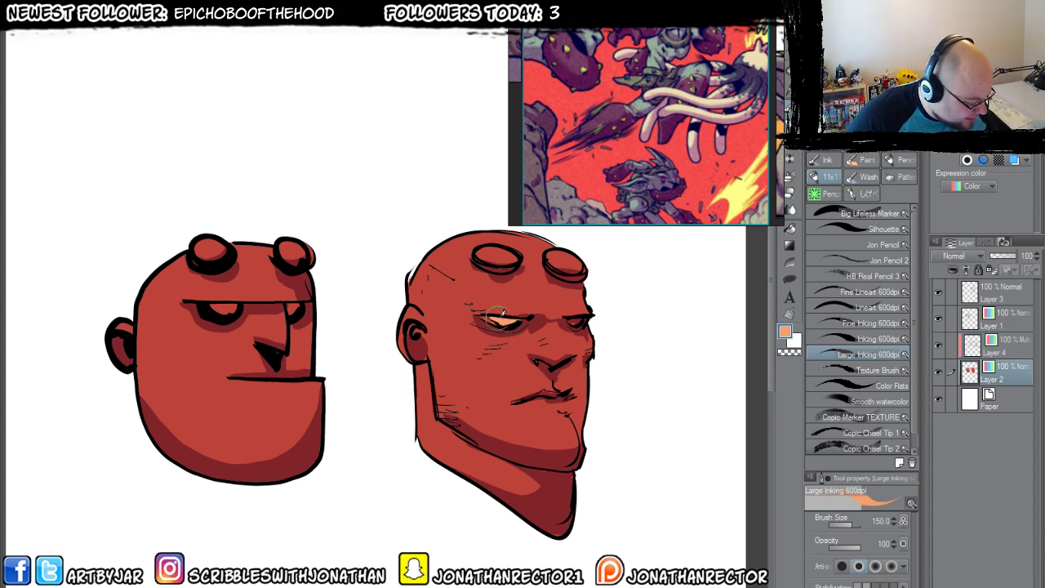
{"action": "left_click_drag", "start_coordinate": [567, 322], "coordinate": [584, 322]}
{"action": "mouse_move", "coordinate": [227, 323]}
{"action": "left_mouse_down"}
{"action": "mouse_move", "coordinate": [216, 310]}
{"action": "mouse_move", "coordinate": [295, 307]}
{"action": "left_mouse_up"}
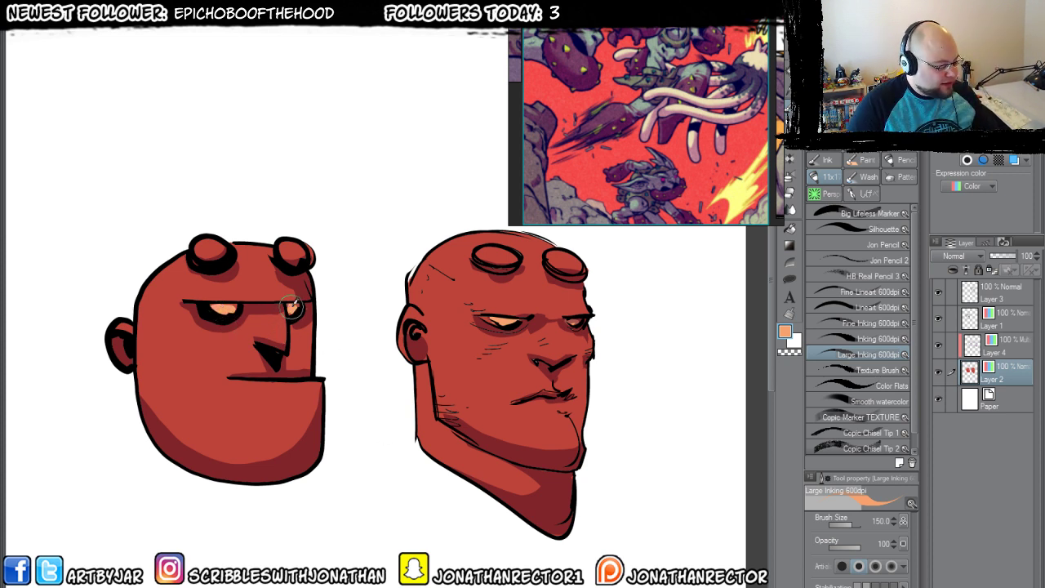
{"action": "left_click_drag", "start_coordinate": [210, 311], "coordinate": [230, 307]}
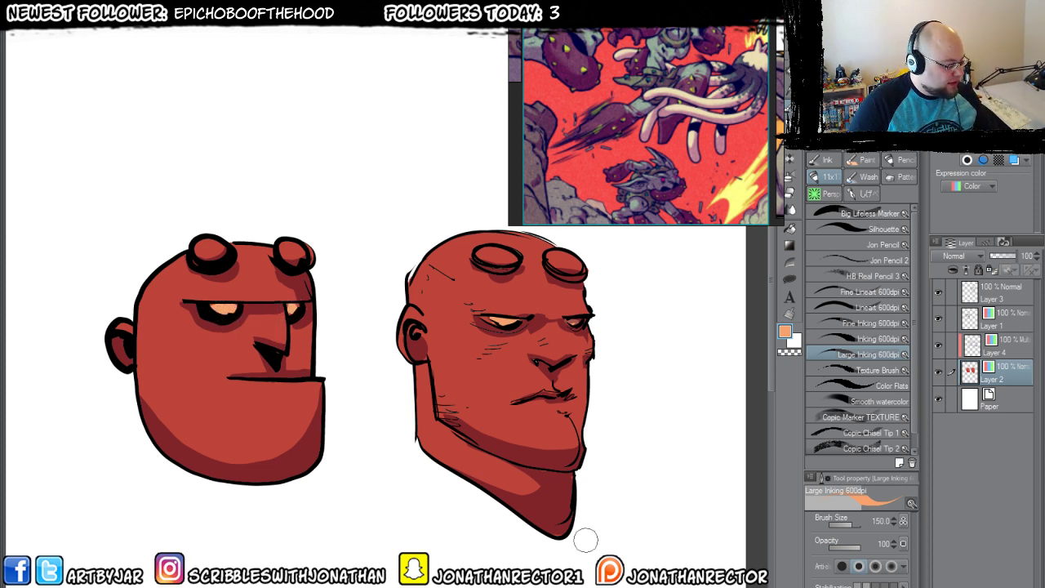
Switch the shadow layer to Normal to sample its lavender color, and restore the layer's Multiply mode.
{"action": "left_click", "coordinate": [1005, 345]}
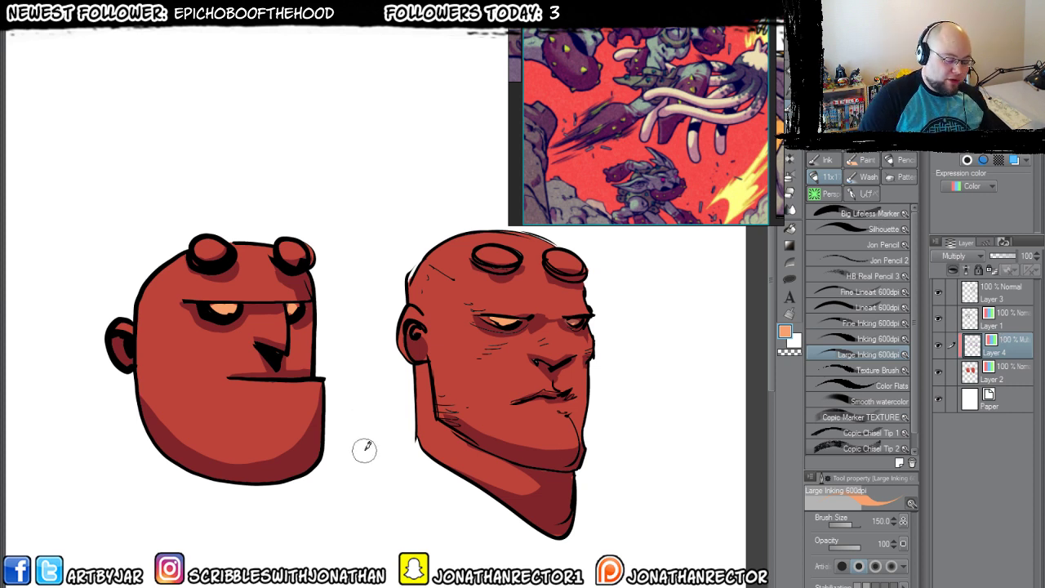
{"action": "left_click_drag", "start_coordinate": [328, 435], "coordinate": [361, 418]}
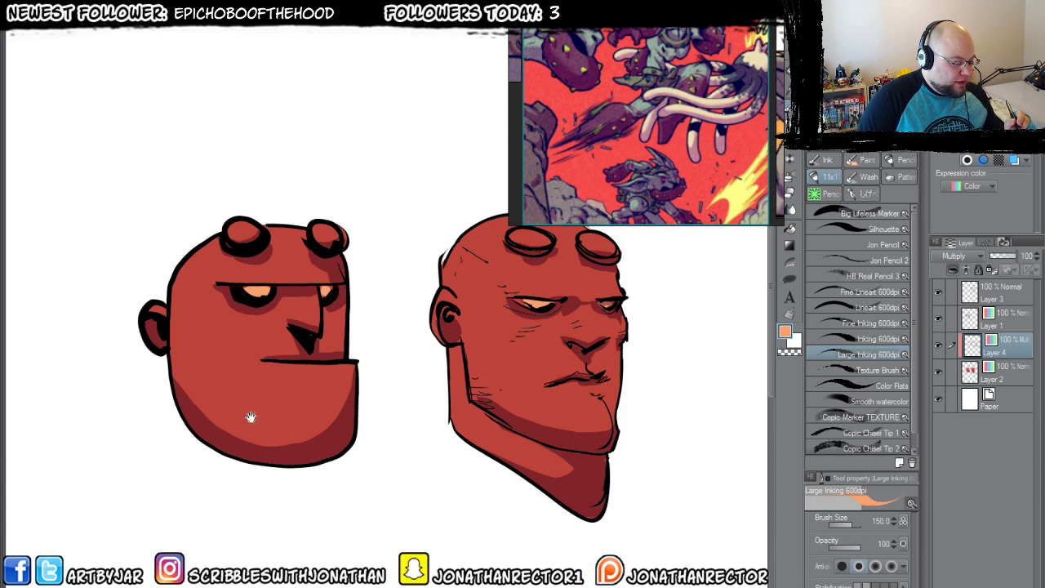
{"action": "scroll", "coordinate": [245, 408], "scroll_direction": "up", "scroll_amount": 1}
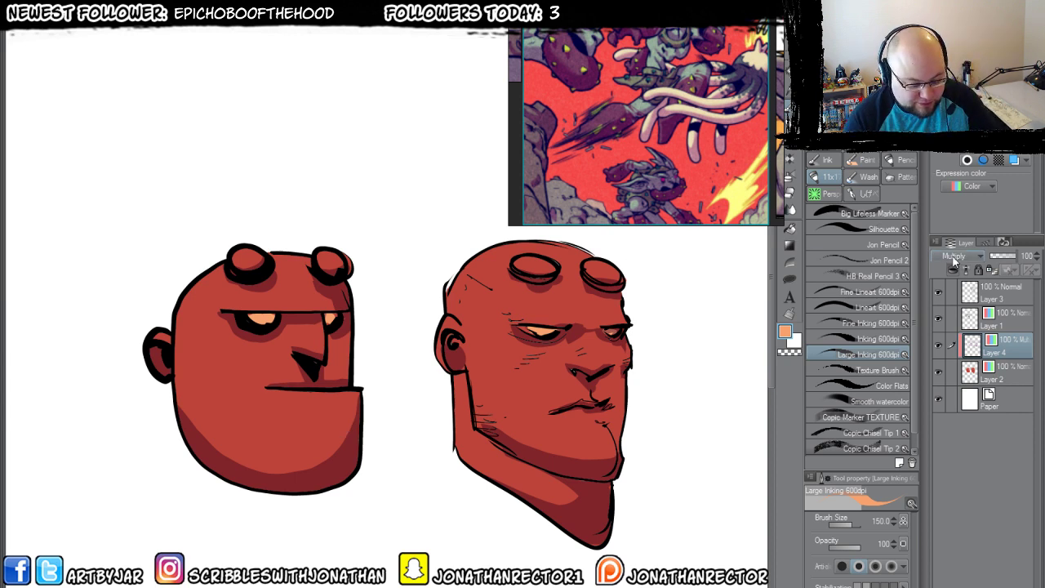
{"action": "left_click", "coordinate": [953, 260]}
{"action": "left_click", "coordinate": [954, 269]}
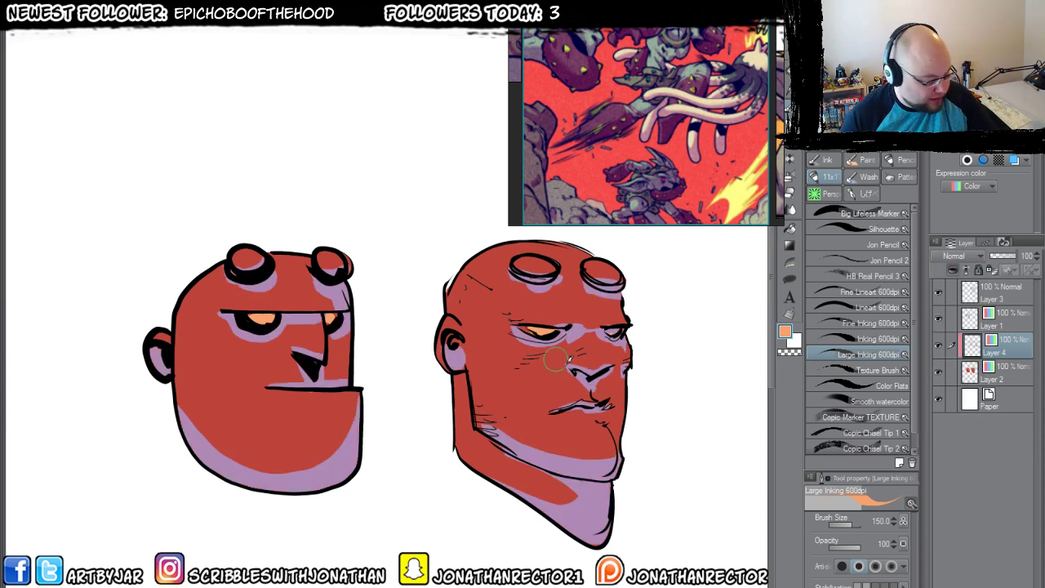
{"action": "left_click", "coordinate": [589, 375], "text": "alt"}
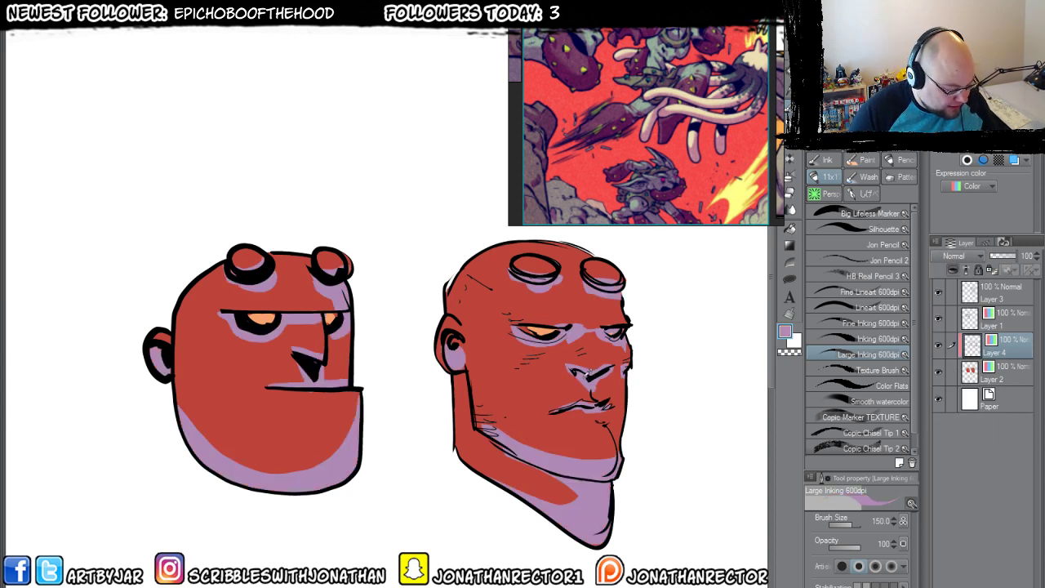
{"action": "left_click", "coordinate": [939, 263]}
{"action": "left_click", "coordinate": [947, 293]}
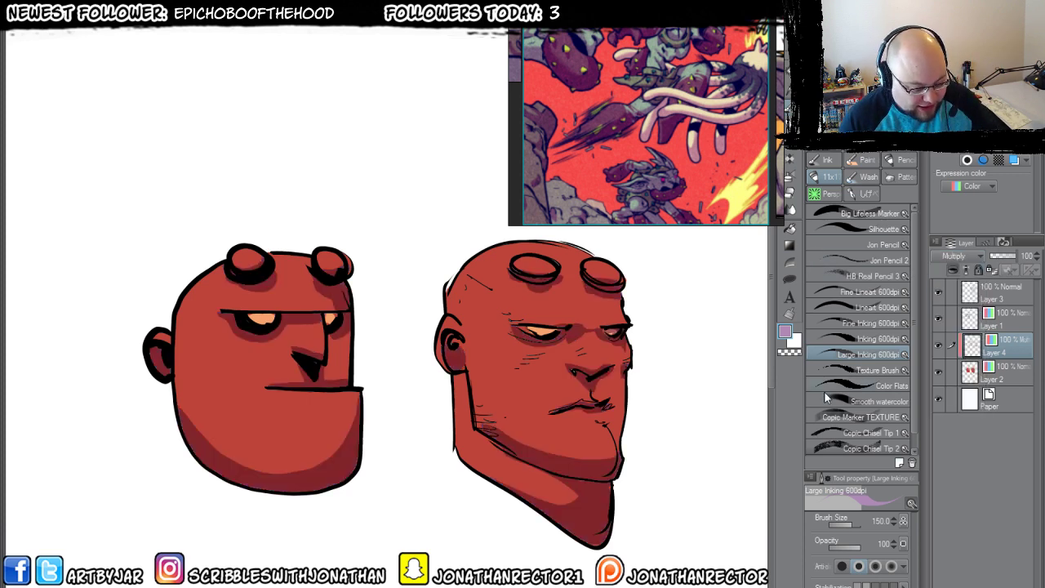
Soften the shadow edges on the realistic head's jaw, neck and face with the Smooth watercolor brush at sizes from 80 to 150.
{"action": "left_click", "coordinate": [866, 401]}
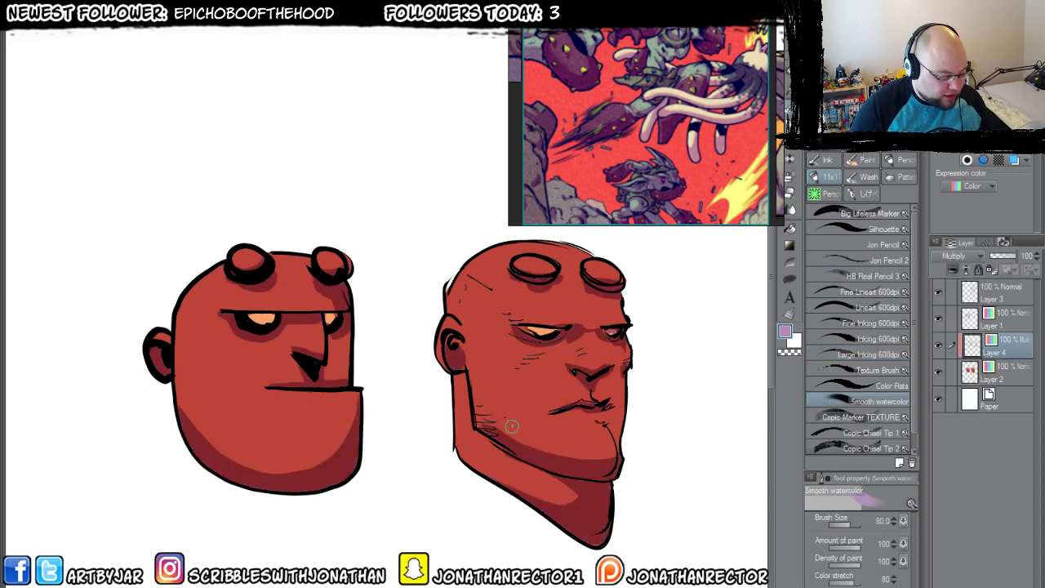
{"action": "left_click_drag", "start_coordinate": [513, 431], "coordinate": [607, 457]}
{"action": "key", "text": "bracketright"}
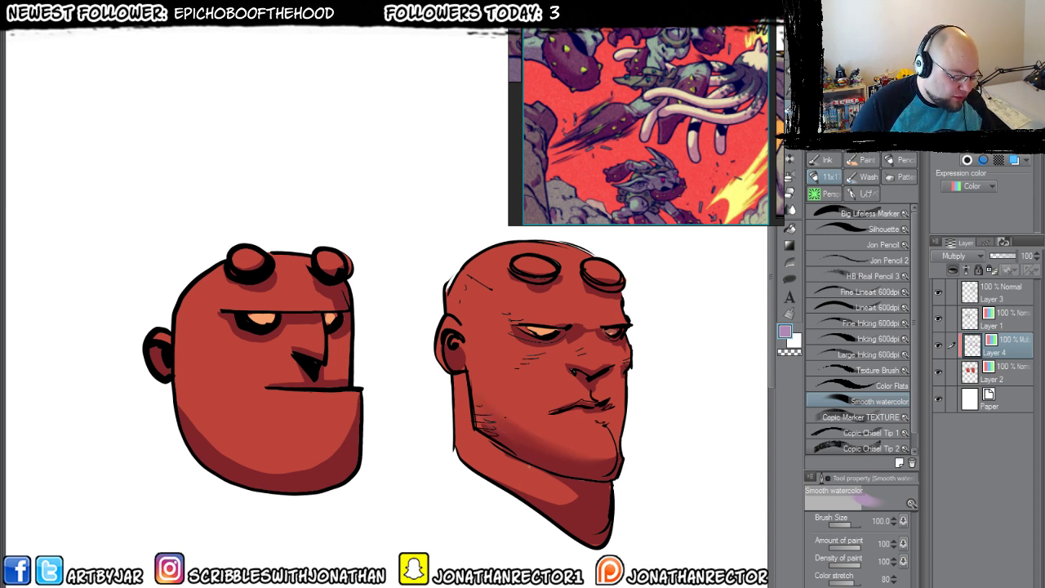
{"action": "key", "text": "bracketright"}
{"action": "key", "text": "bracketright"}
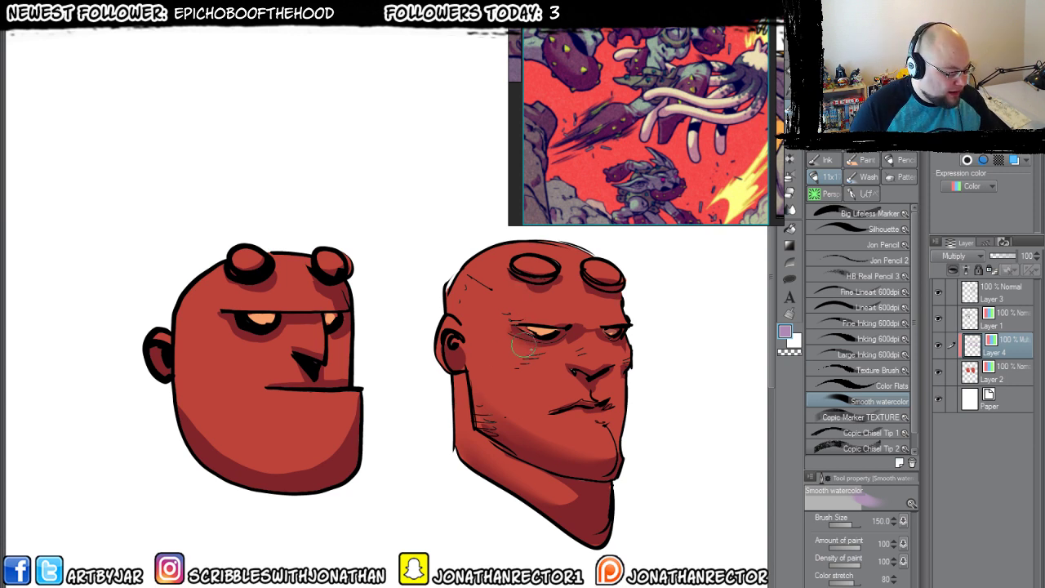
{"action": "key", "text": "bracketleft"}
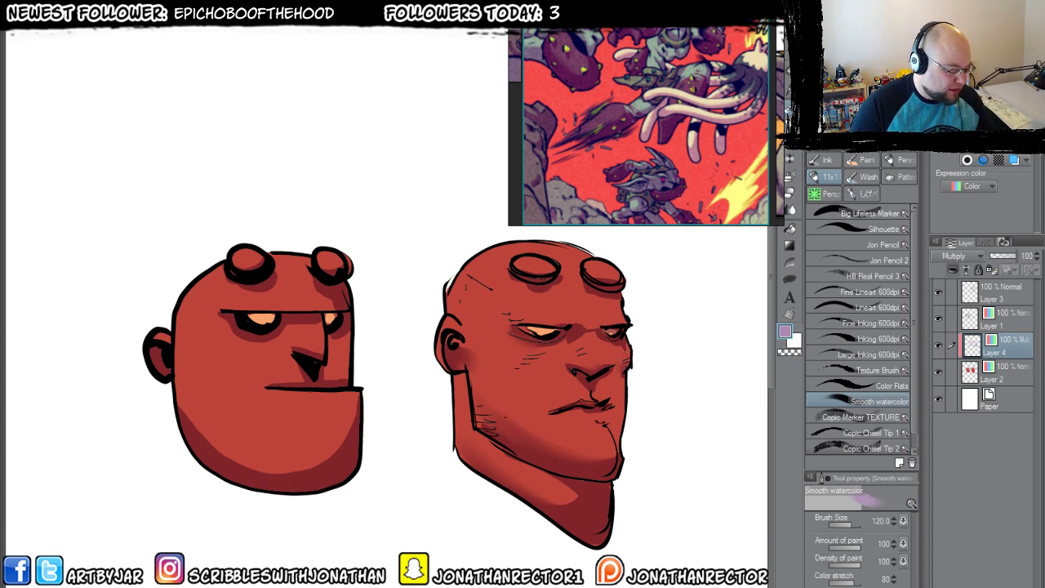
Soften the shadows on the simplified head's face and jaw with the Smooth watercolor brush enlarged to 170.
{"action": "left_click_drag", "start_coordinate": [251, 493], "coordinate": [299, 495]}
{"action": "key", "text": "bracketright"}
{"action": "key", "text": "bracketright"}
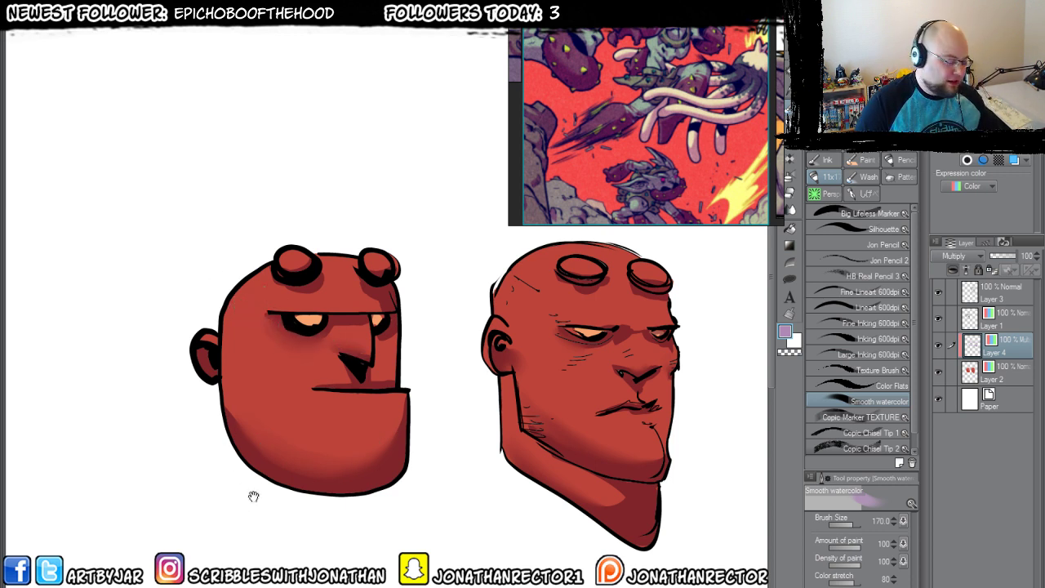
{"action": "left_click_drag", "start_coordinate": [253, 496], "coordinate": [196, 493]}
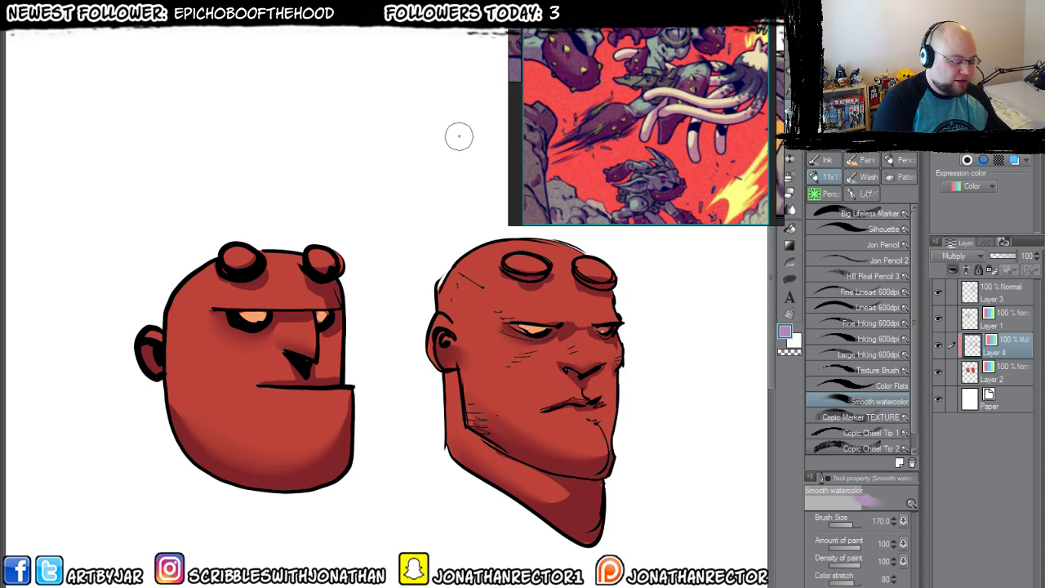
Add a new layer above the shadow layer and set its expression color to Color.
{"action": "scroll", "coordinate": [324, 375], "scroll_direction": "up", "scroll_amount": 3}
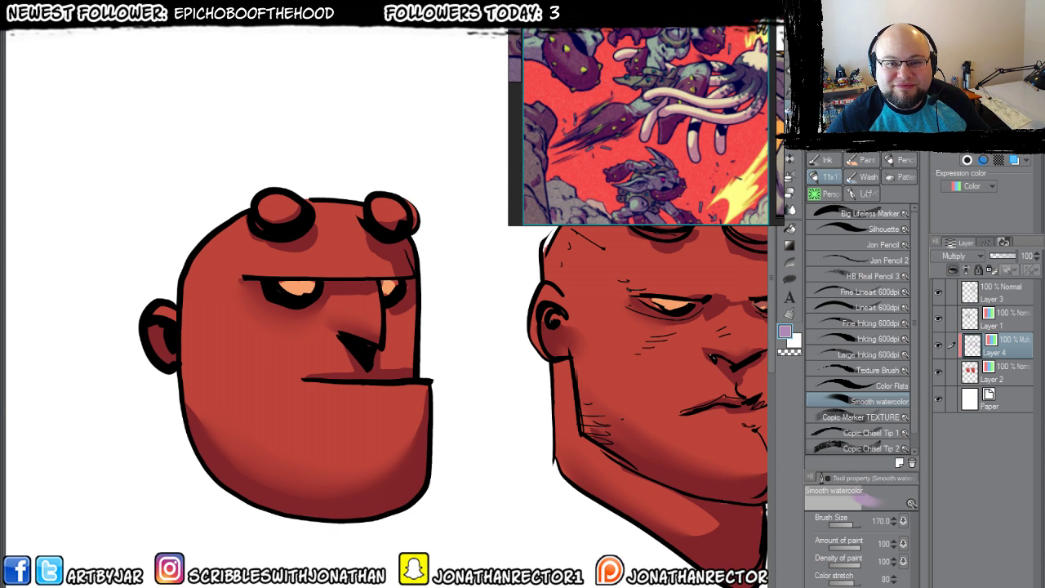
{"action": "left_click_drag", "start_coordinate": [306, 396], "coordinate": [327, 372]}
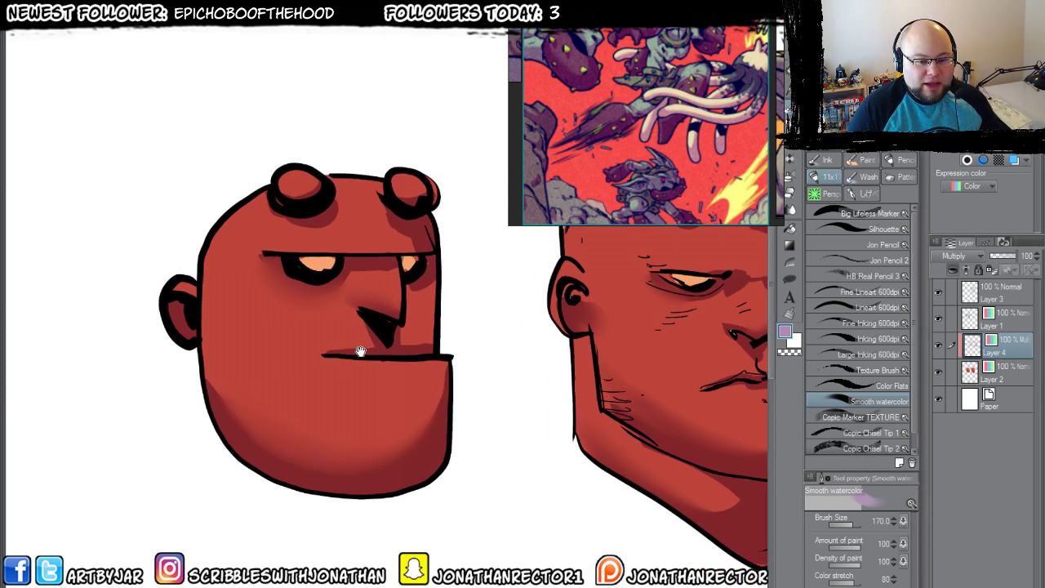
{"action": "key", "text": "ctrl+shift+n"}
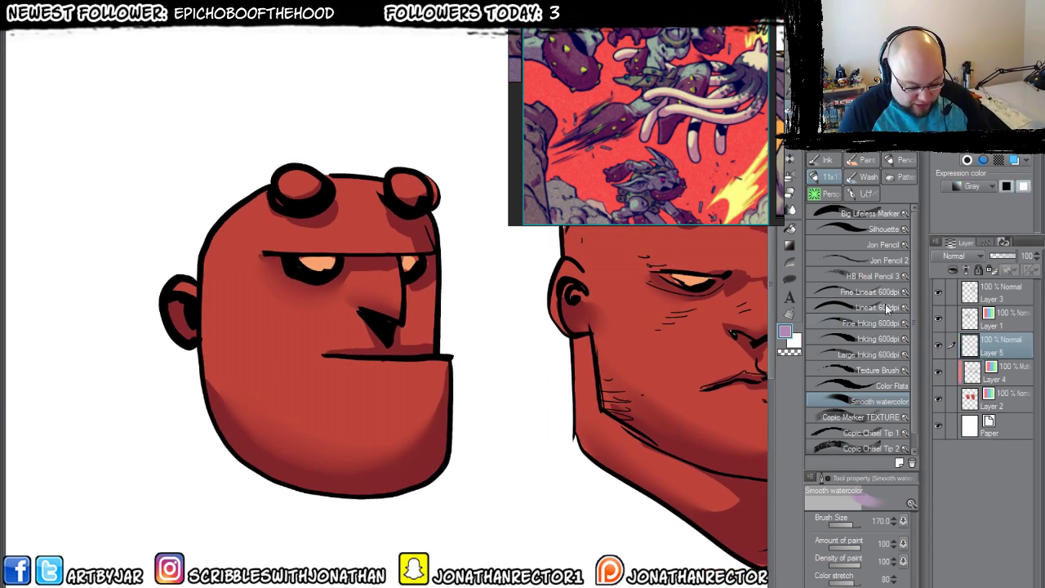
{"action": "left_click", "coordinate": [950, 190]}
{"action": "left_click", "coordinate": [956, 201]}
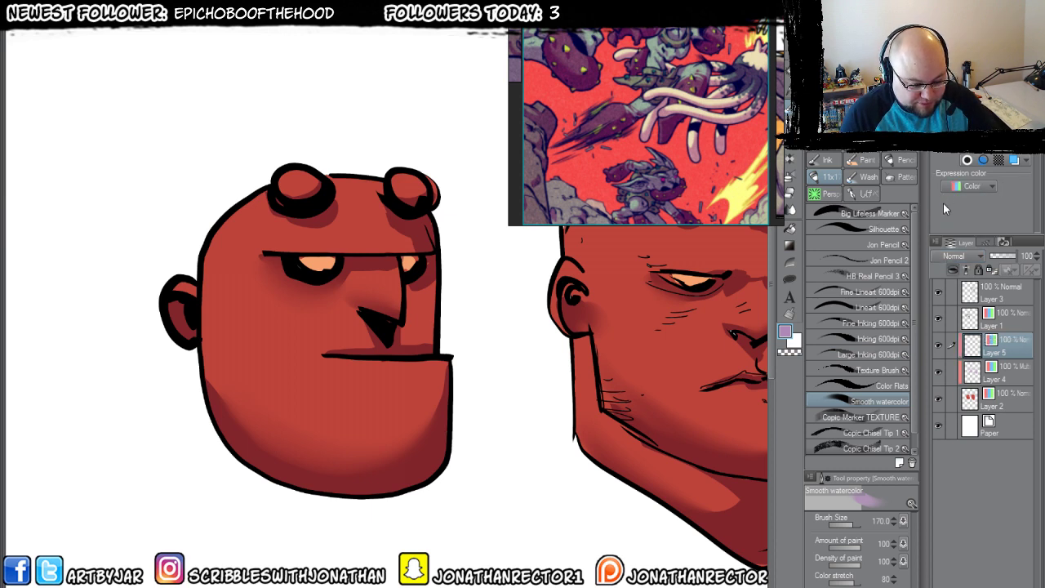
Sample the simplified head's red, lighten it to an orange-red, and set the Soft airbrush to size 600.
{"action": "left_click_drag", "start_coordinate": [281, 399], "coordinate": [302, 439]}
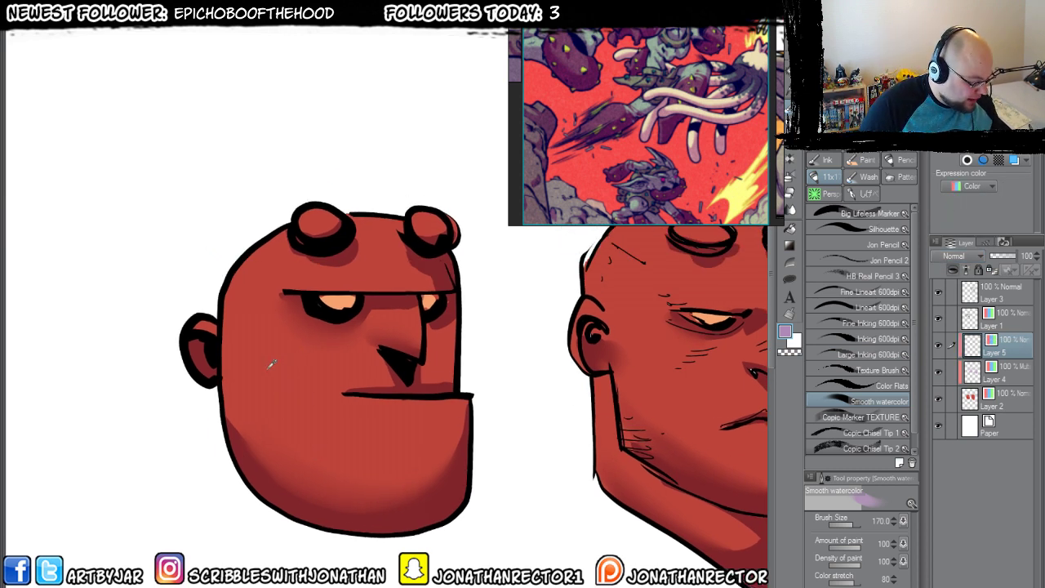
{"action": "left_click", "coordinate": [267, 372], "text": "alt"}
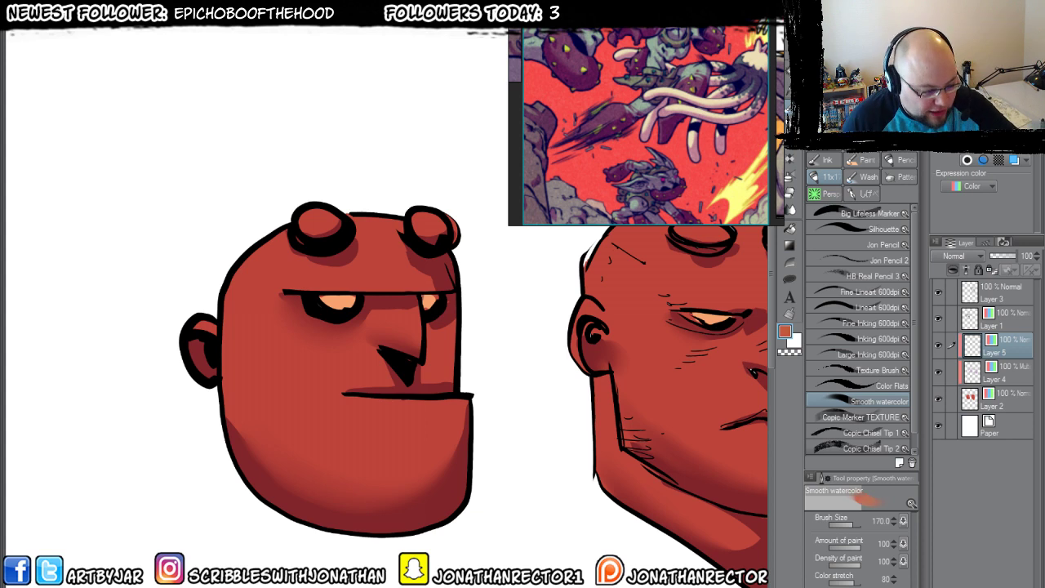
{"action": "left_click_drag", "start_coordinate": [519, 334], "coordinate": [553, 357]}
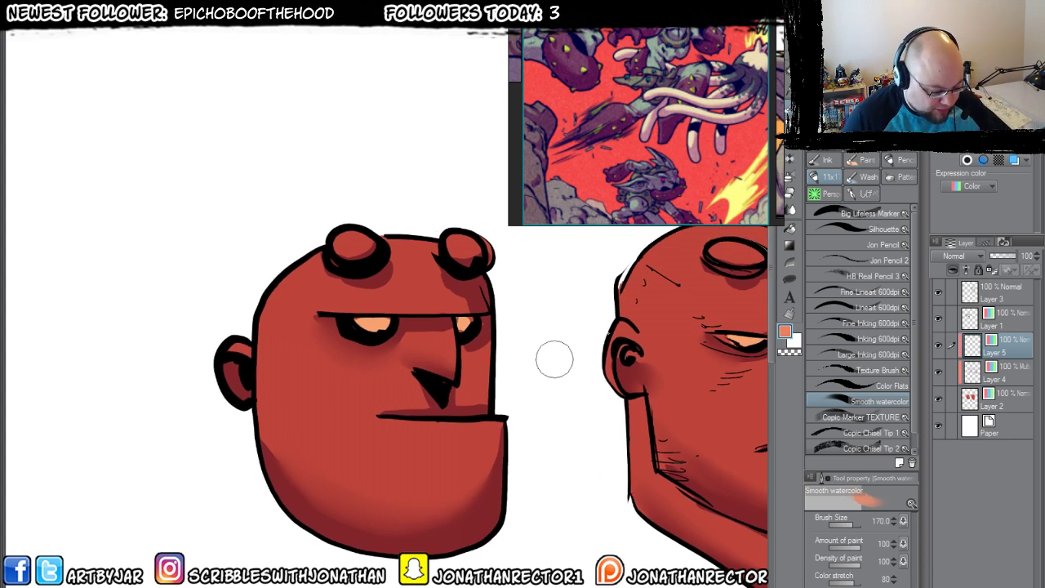
{"action": "key", "text": "b"}
{"action": "key", "text": "bracketleft"}
{"action": "key", "text": "bracketleft"}
{"action": "key", "text": "bracketleft"}
{"action": "key", "text": "bracketleft"}
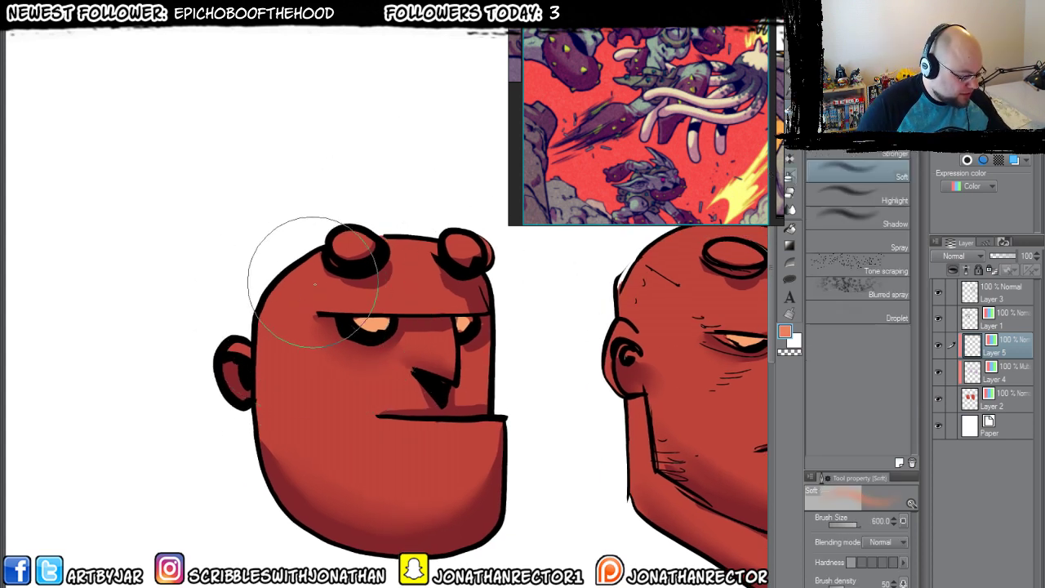
Set the selection tool to Lasso marquee.
{"action": "key", "text": "m"}
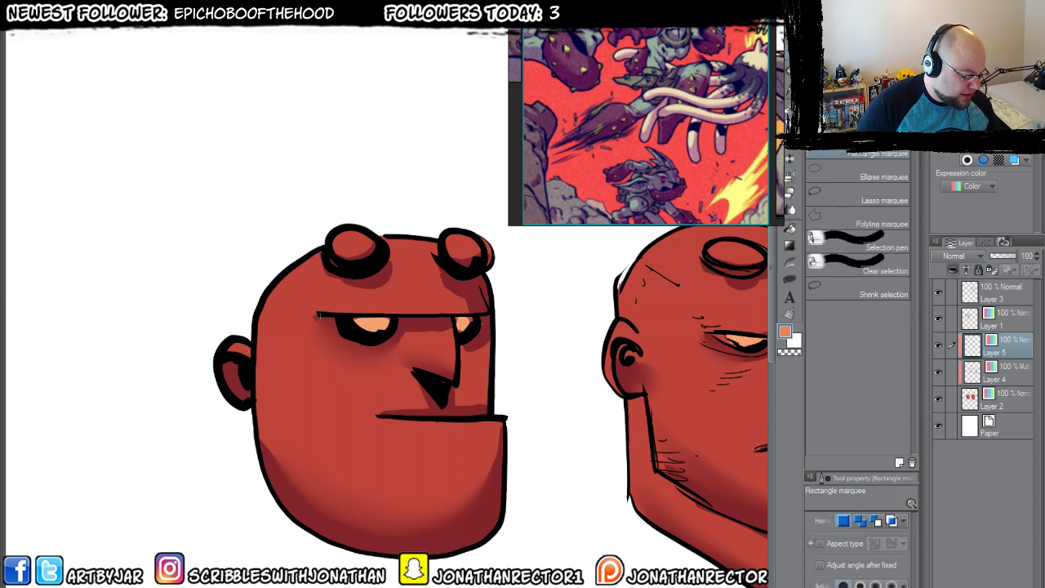
{"action": "left_click", "coordinate": [820, 190]}
{"action": "left_click_drag", "start_coordinate": [326, 363], "coordinate": [330, 359]}
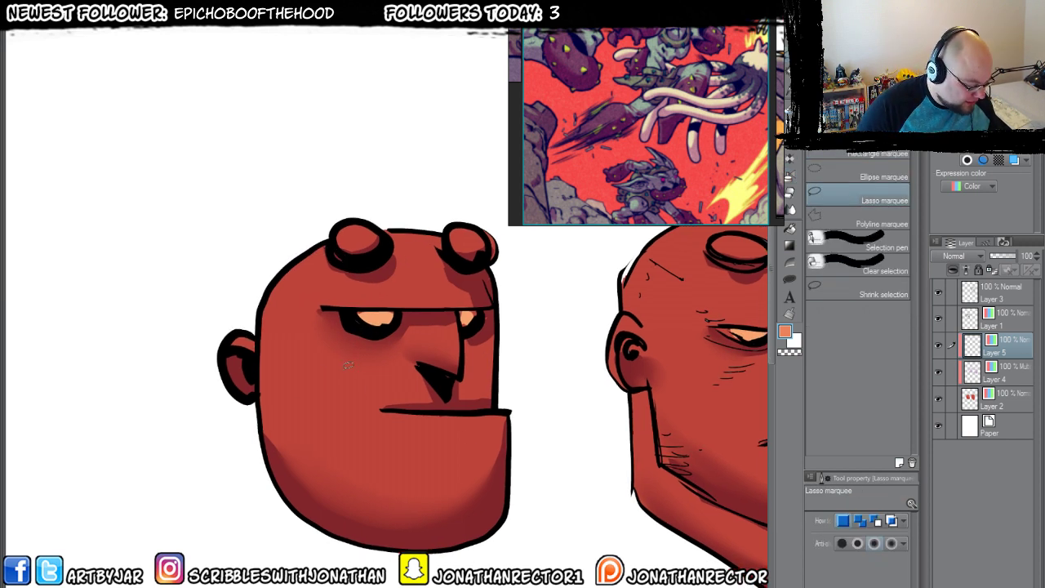
{"action": "key", "text": "b"}
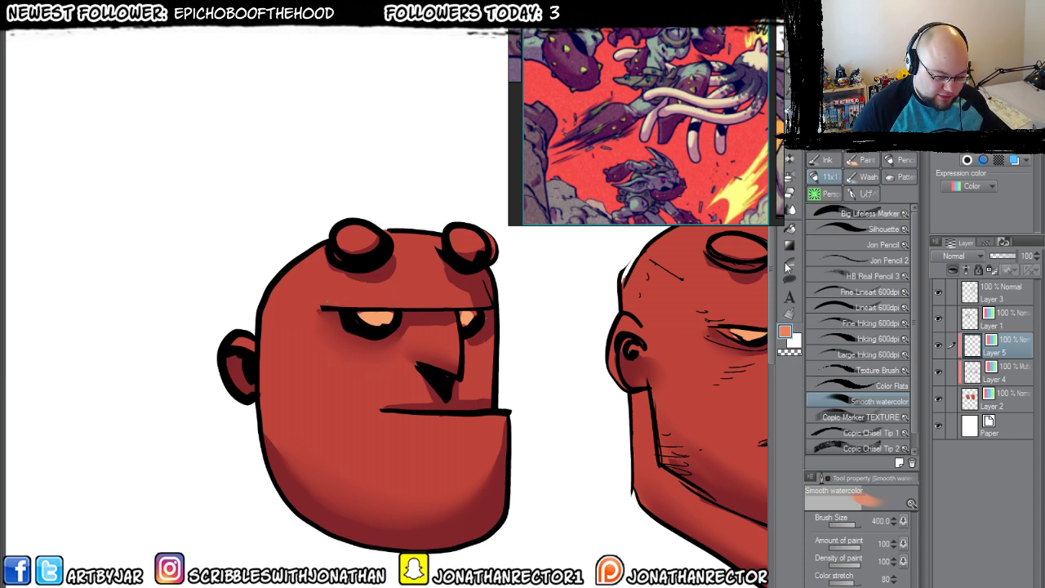
Airbrush an orange-red glow over the simplified head with the Soft airbrush at size 1200, and move that layer below the shadow layer.
{"action": "left_click", "coordinate": [790, 192]}
{"action": "key", "text": "bracketright"}
{"action": "key", "text": "bracketright"}
{"action": "key", "text": "bracketright"}
{"action": "key", "text": "bracketright"}
{"action": "key", "text": "bracketright"}
{"action": "key", "text": "bracketright"}
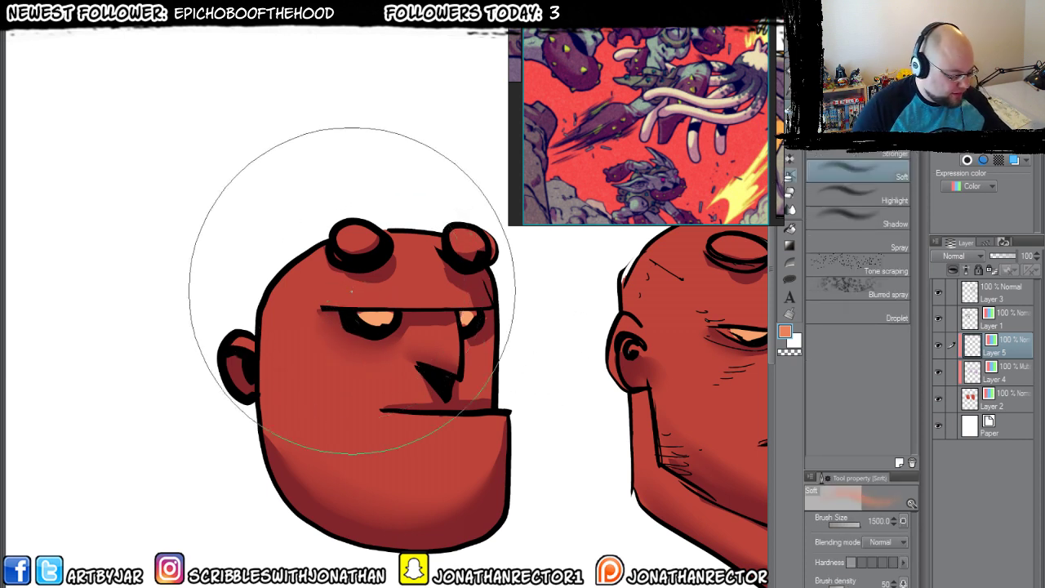
{"action": "key", "text": "bracketleft"}
{"action": "mouse_move", "coordinate": [380, 322]}
{"action": "left_mouse_down"}
{"action": "mouse_move", "coordinate": [334, 317]}
{"action": "mouse_move", "coordinate": [395, 334]}
{"action": "mouse_move", "coordinate": [333, 328]}
{"action": "mouse_move", "coordinate": [339, 281]}
{"action": "mouse_move", "coordinate": [362, 354]}
{"action": "mouse_move", "coordinate": [322, 297]}
{"action": "mouse_move", "coordinate": [410, 333]}
{"action": "mouse_move", "coordinate": [348, 377]}
{"action": "mouse_move", "coordinate": [314, 311]}
{"action": "mouse_move", "coordinate": [340, 247]}
{"action": "left_mouse_up"}
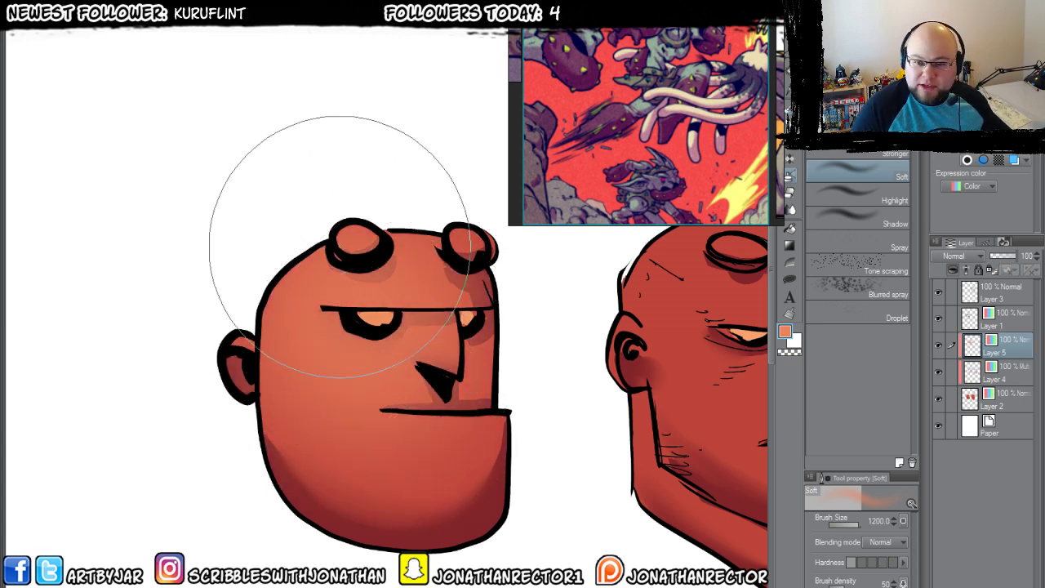
{"action": "mouse_move", "coordinate": [975, 353]}
{"action": "left_mouse_down"}
{"action": "mouse_move", "coordinate": [972, 369]}
{"action": "mouse_move", "coordinate": [1010, 393]}
{"action": "left_mouse_up"}
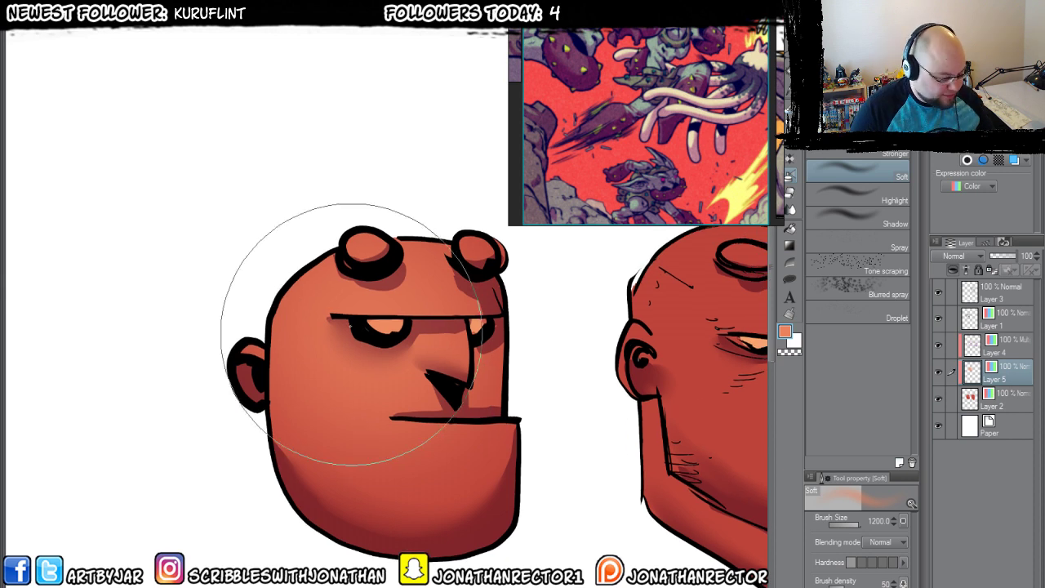
Lasso the simplified head's side forehead plane and the patch between the horns, and lighten them with the Soft airbrush at size 700.
{"action": "key", "text": "m"}
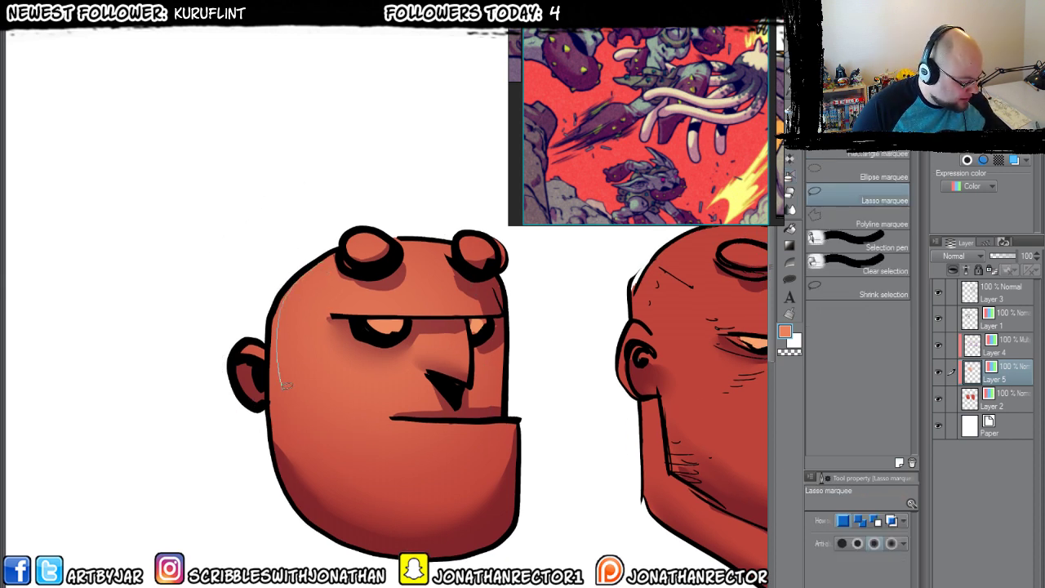
{"action": "left_click_drag", "start_coordinate": [356, 281], "coordinate": [342, 253]}
{"action": "mouse_move", "coordinate": [405, 267]}
{"action": "left_mouse_down"}
{"action": "mouse_move", "coordinate": [436, 239]}
{"action": "mouse_move", "coordinate": [398, 239]}
{"action": "left_mouse_up"}
{"action": "key", "text": "b"}
{"action": "left_click", "coordinate": [789, 192]}
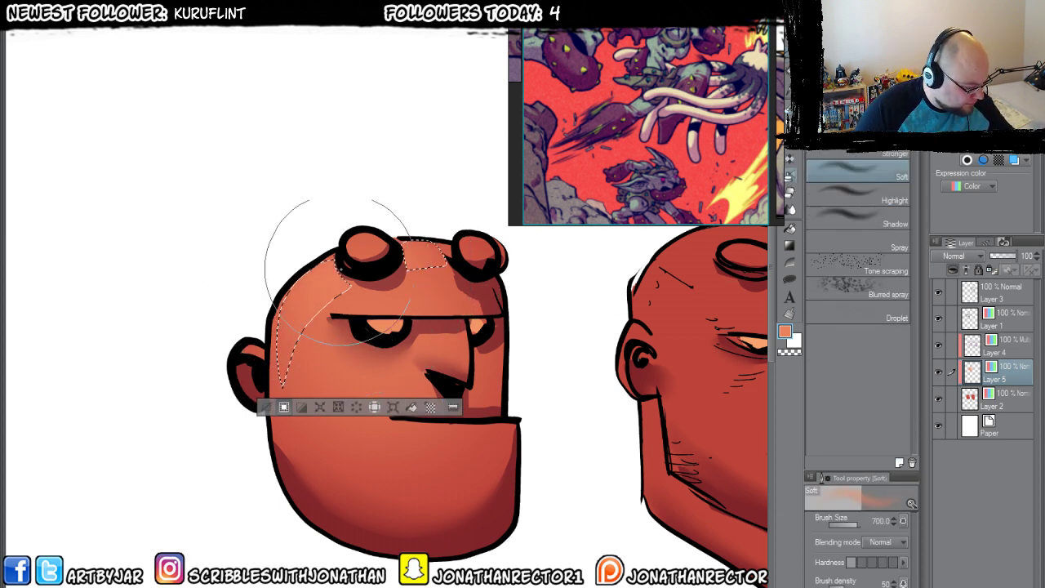
{"action": "key", "text": "bracketleft"}
Lasso the top plane of the simplified head's nose, lighten it with the Soft airbrush at size 170, and clear the selection.
{"action": "key", "text": "m"}
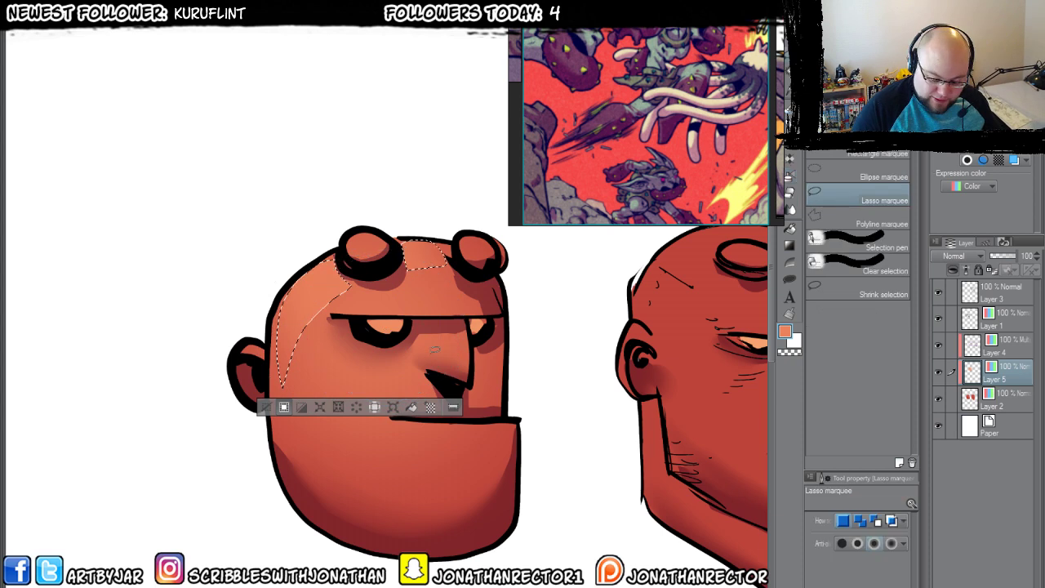
{"action": "mouse_move", "coordinate": [460, 353]}
{"action": "left_mouse_down"}
{"action": "mouse_move", "coordinate": [422, 350]}
{"action": "mouse_move", "coordinate": [456, 343]}
{"action": "left_mouse_up"}
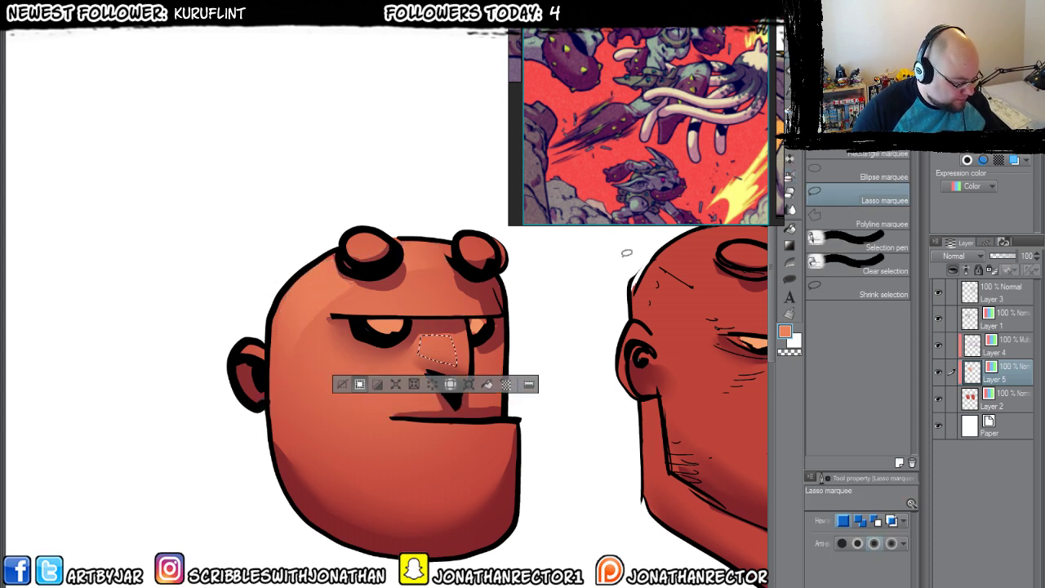
{"action": "key", "text": "b"}
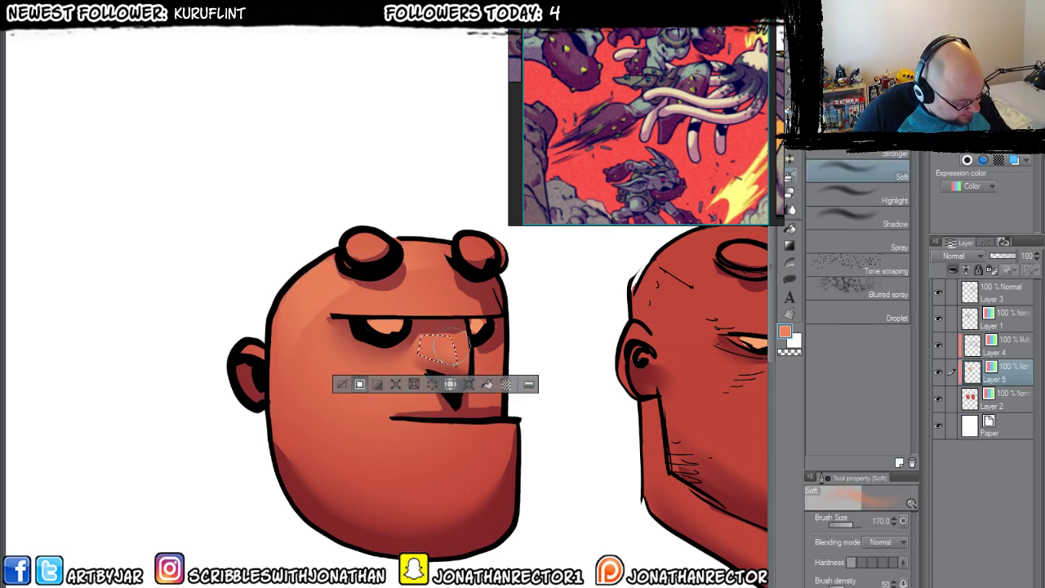
{"action": "key", "text": "ctrl+d"}
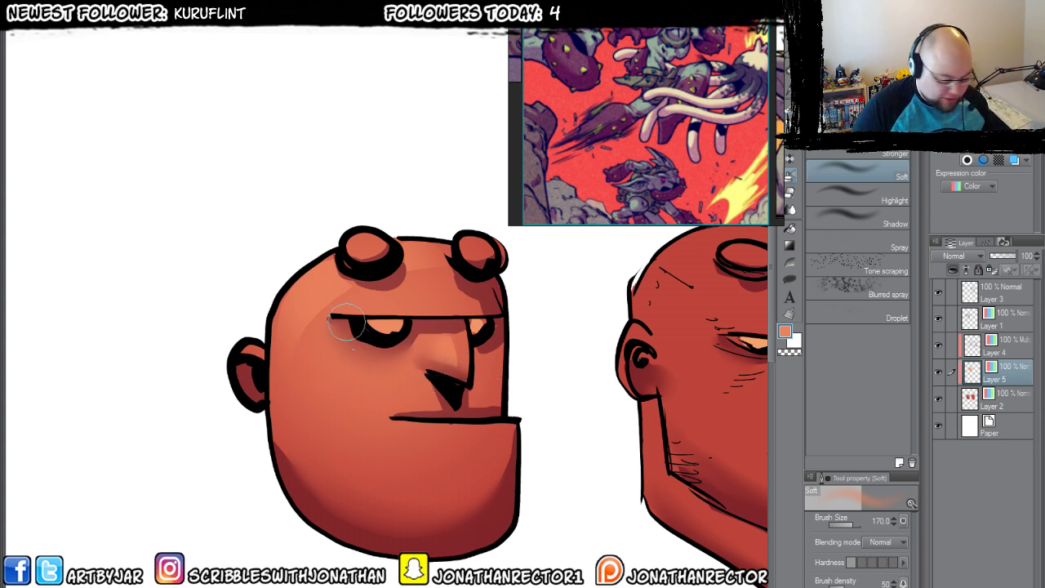
Lasso the simplified head's cheek and chin plane below the mouth, lighten it with the Soft airbrush, and clear the selection.
{"action": "key", "text": "m"}
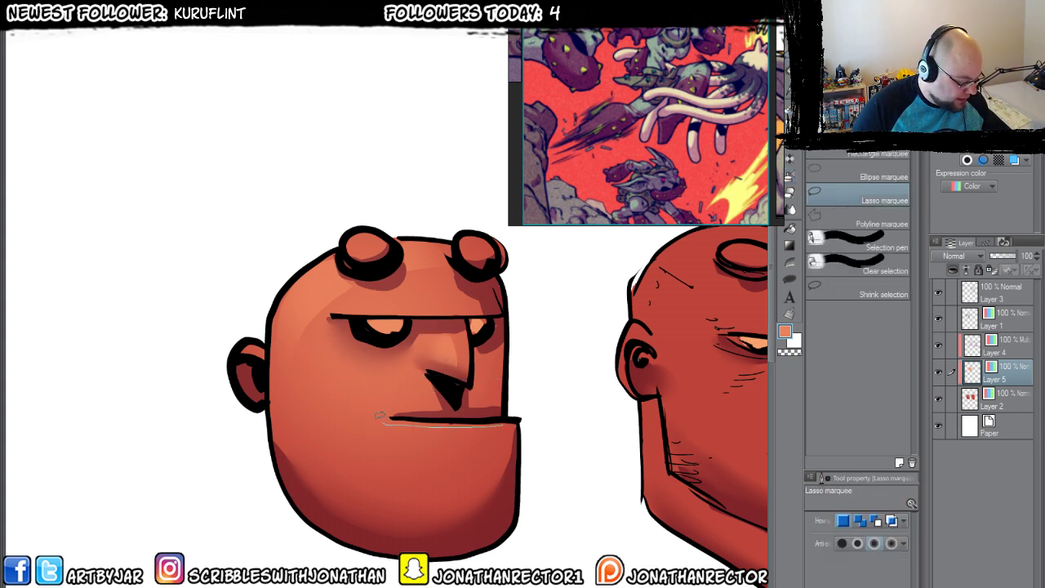
{"action": "left_click_drag", "start_coordinate": [505, 442], "coordinate": [505, 445]}
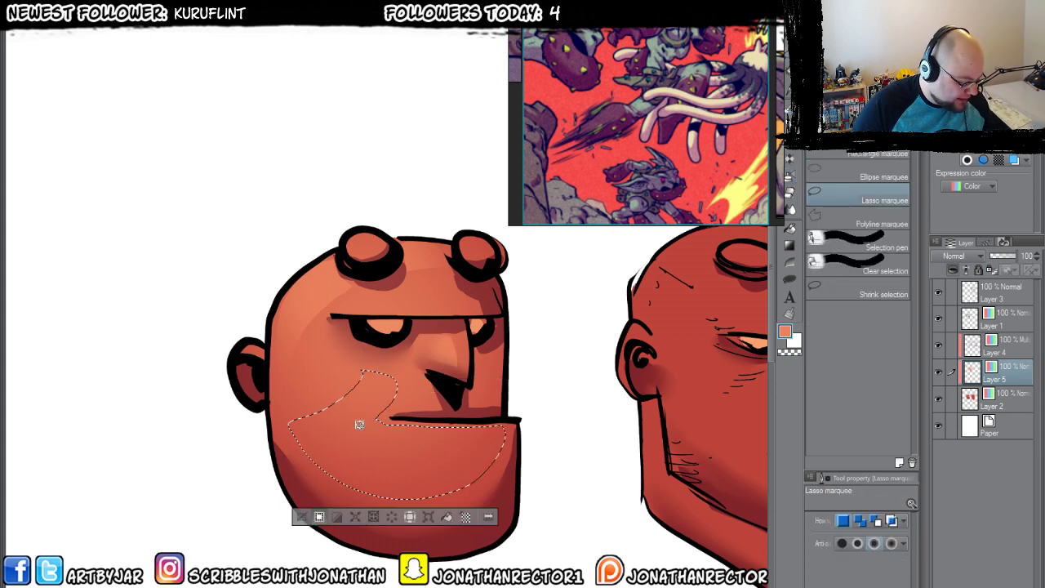
{"action": "key", "text": "b"}
{"action": "left_click", "coordinate": [790, 177]}
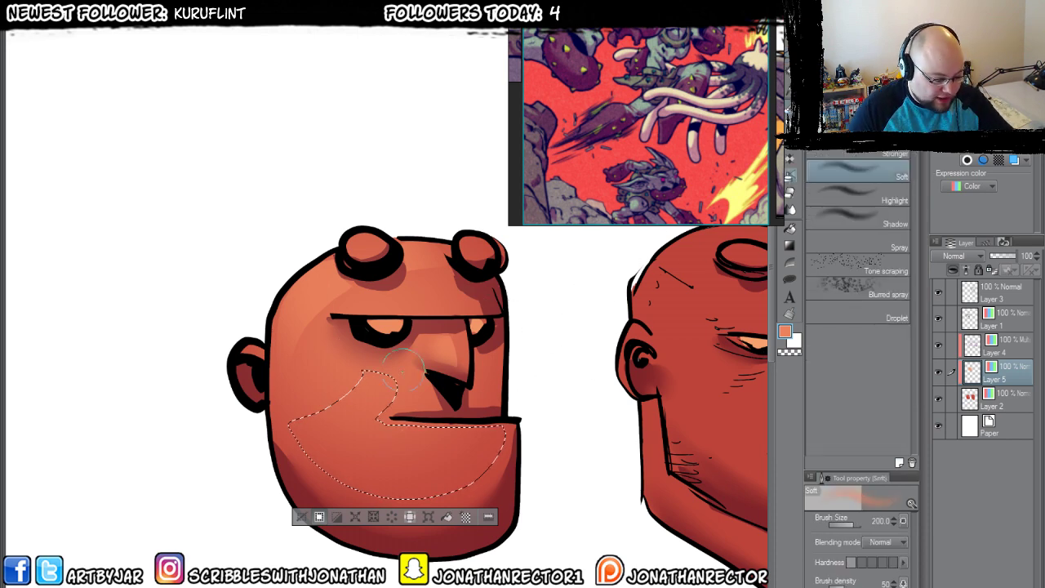
{"action": "mouse_move", "coordinate": [406, 386]}
{"action": "left_mouse_down"}
{"action": "mouse_move", "coordinate": [356, 420]}
{"action": "mouse_move", "coordinate": [282, 435]}
{"action": "left_mouse_up"}
{"action": "key", "text": "ctrl+d"}
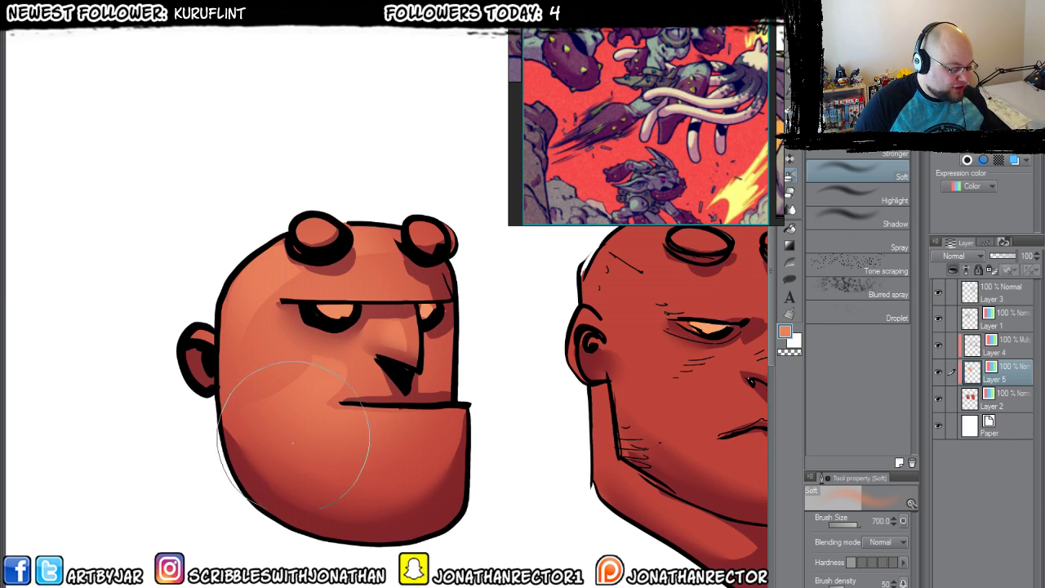
{"action": "left_click_drag", "start_coordinate": [426, 485], "coordinate": [311, 464]}
{"action": "left_click_drag", "start_coordinate": [233, 425], "coordinate": [301, 425]}
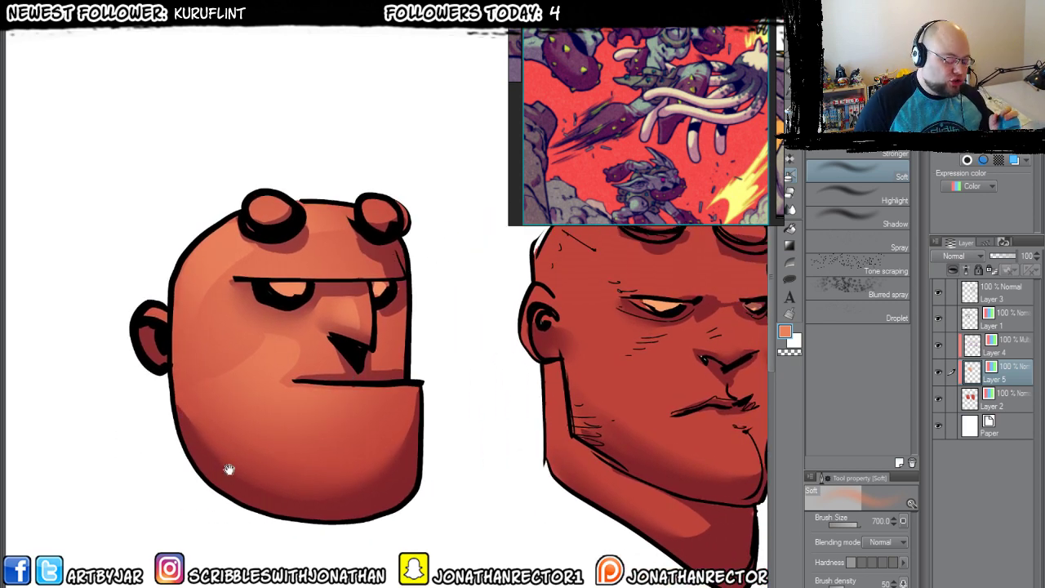
Paint light peach highlights on the simplified head's skull, horns, nose and ear with the Large Inking 600dpi brush at size 70.
{"action": "left_click_drag", "start_coordinate": [229, 470], "coordinate": [274, 455]}
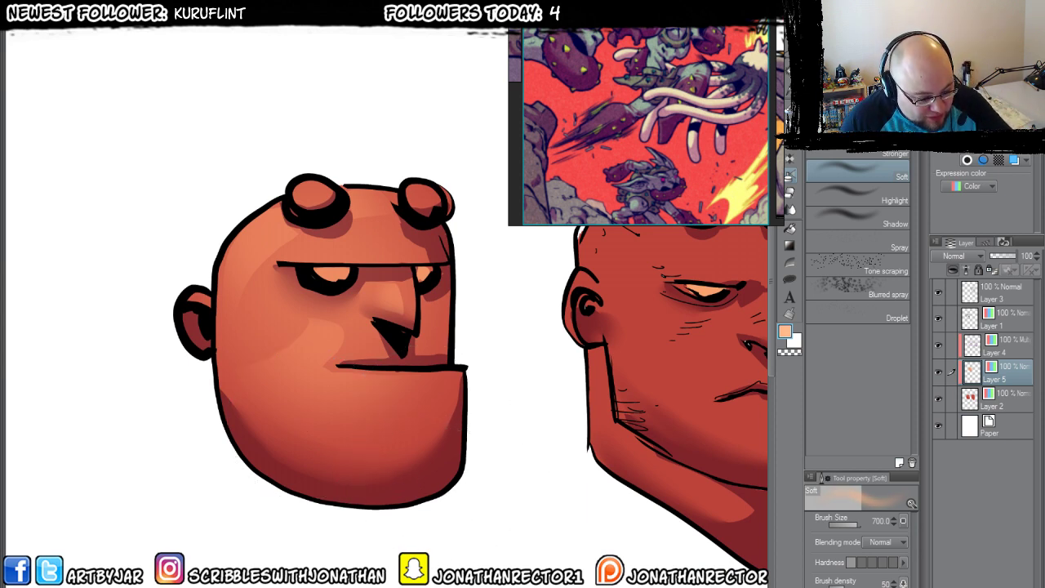
{"action": "key", "text": "b"}
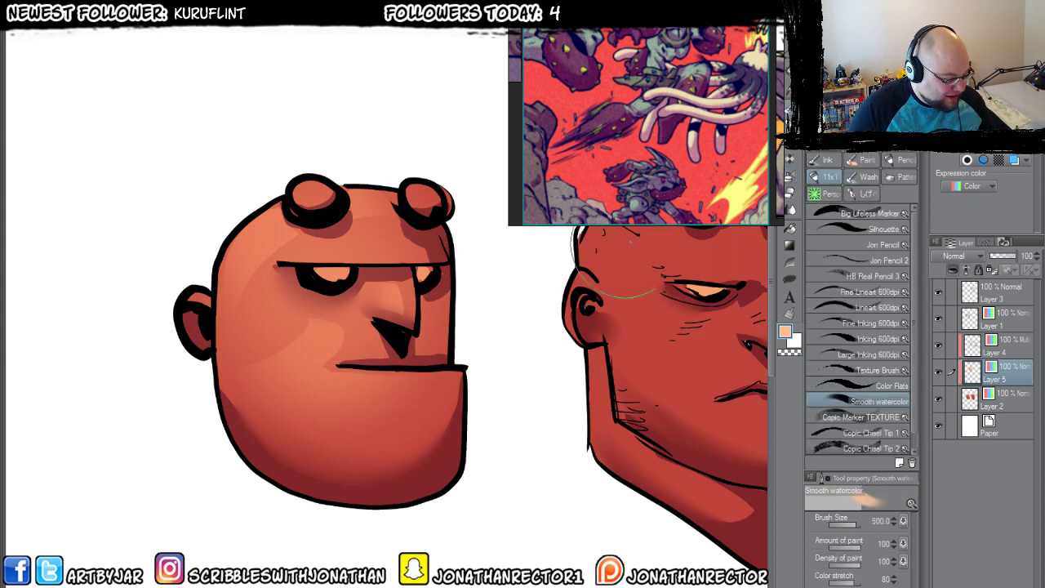
{"action": "left_click", "coordinate": [823, 351]}
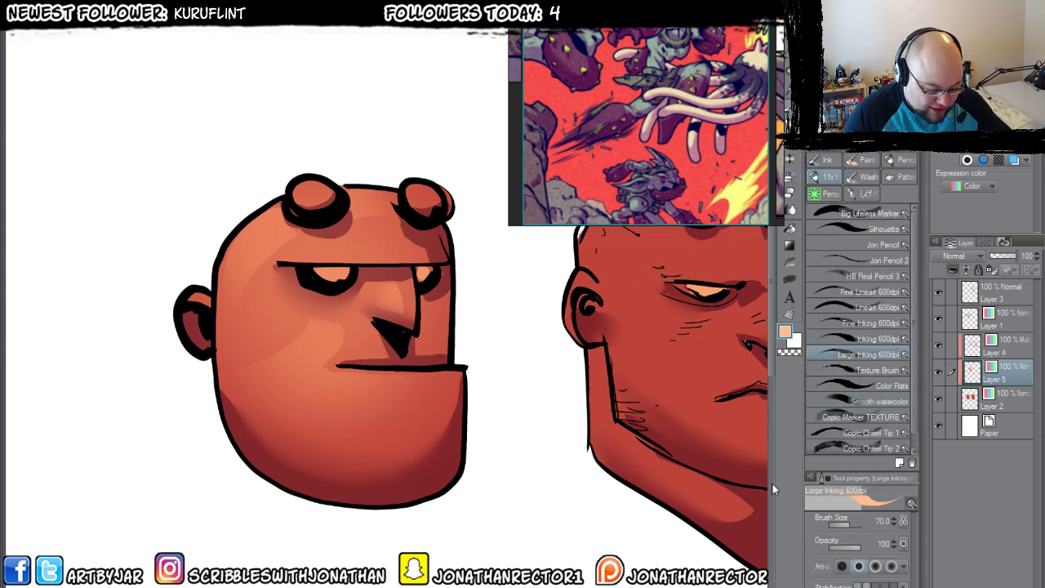
{"action": "left_click_drag", "start_coordinate": [265, 217], "coordinate": [239, 243]}
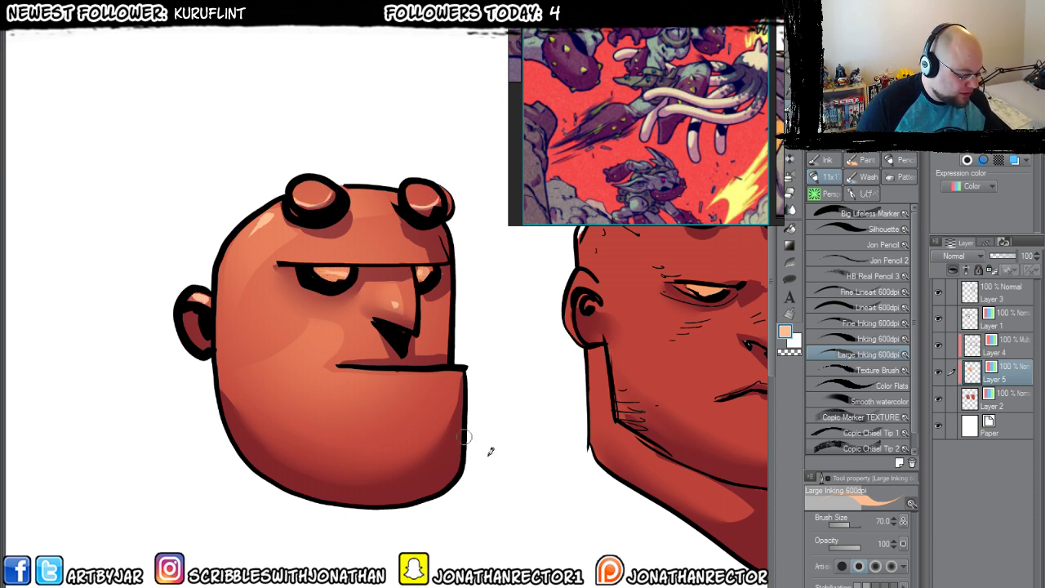
Add a new layer above the shadow layer for the bounce light and set its expression color to Color.
{"action": "left_click", "coordinate": [998, 352]}
{"action": "key", "text": "ctrl+shift+n"}
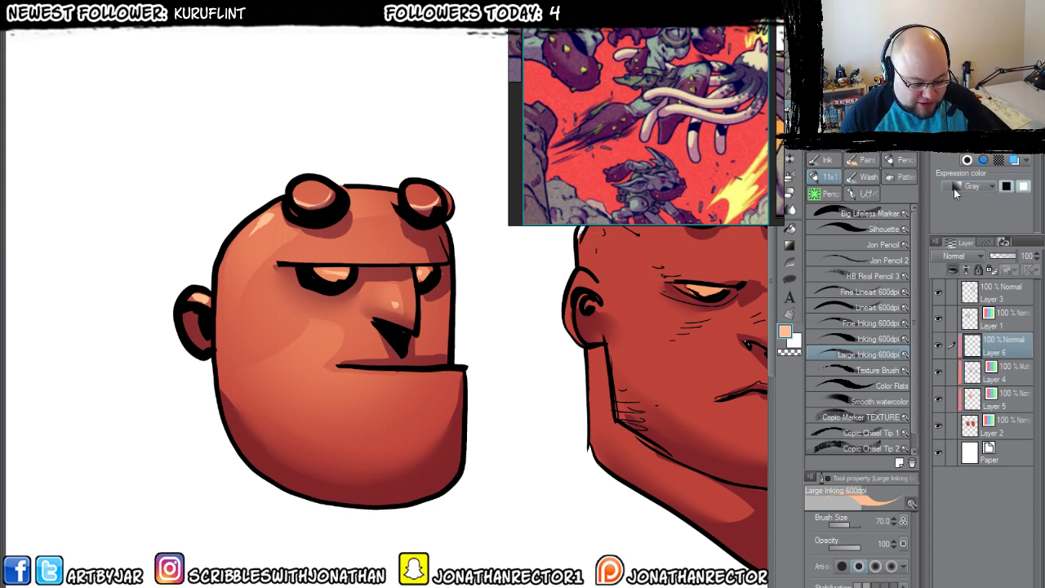
{"action": "left_click", "coordinate": [954, 189]}
{"action": "left_click", "coordinate": [955, 235]}
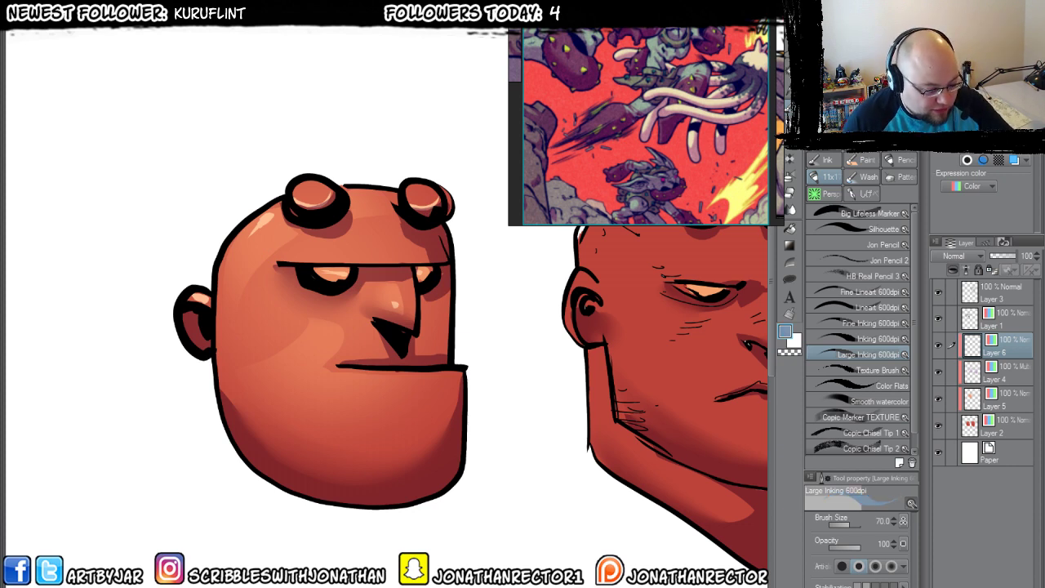
Paint a grey-blue rim light along the underside of the simplified head's jaw with the Large Inking 600dpi brush at size 200.
{"action": "key", "text": "]"}
{"action": "key", "text": "]"}
{"action": "key", "text": "]"}
{"action": "key", "text": "]"}
{"action": "key", "text": "]"}
{"action": "key", "text": "]"}
{"action": "mouse_move", "coordinate": [469, 443]}
{"action": "left_mouse_down"}
{"action": "mouse_move", "coordinate": [445, 479]}
{"action": "mouse_move", "coordinate": [386, 501]}
{"action": "mouse_move", "coordinate": [306, 500]}
{"action": "left_mouse_up"}
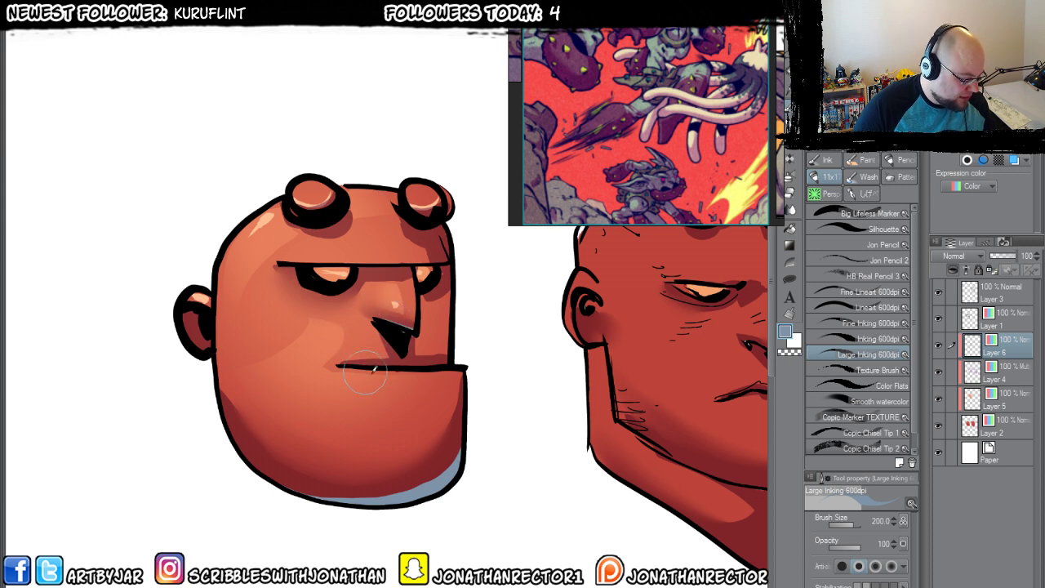
Add grey-blue bounce light under the simplified head's horns, along the brow, beside the far eye and on the lower ear.
{"action": "left_click_drag", "start_coordinate": [314, 219], "coordinate": [331, 231]}
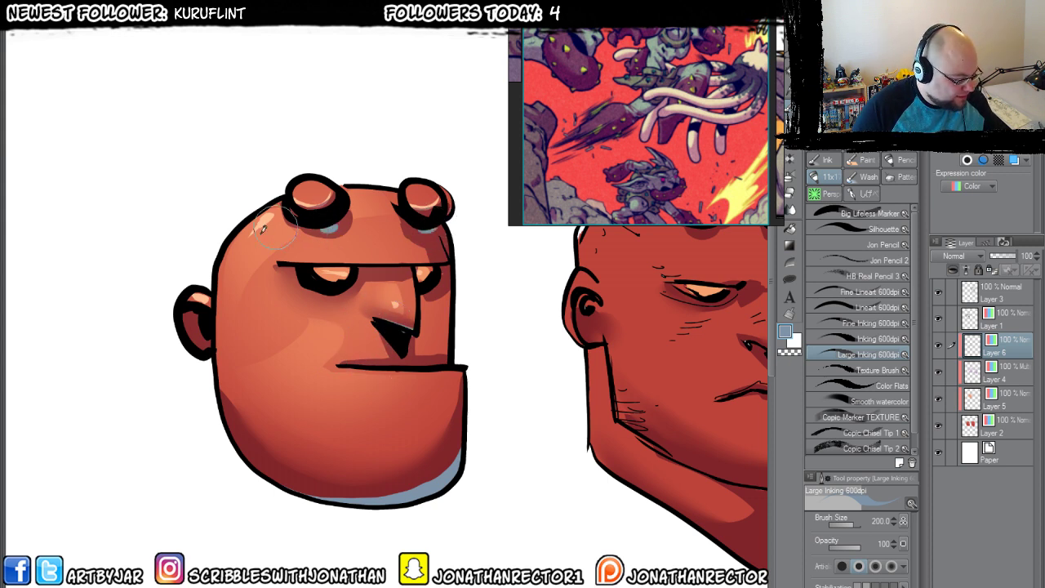
{"action": "mouse_move", "coordinate": [433, 288]}
{"action": "left_mouse_down"}
{"action": "mouse_move", "coordinate": [333, 268]}
{"action": "mouse_move", "coordinate": [445, 257]}
{"action": "mouse_move", "coordinate": [347, 258]}
{"action": "left_mouse_up"}
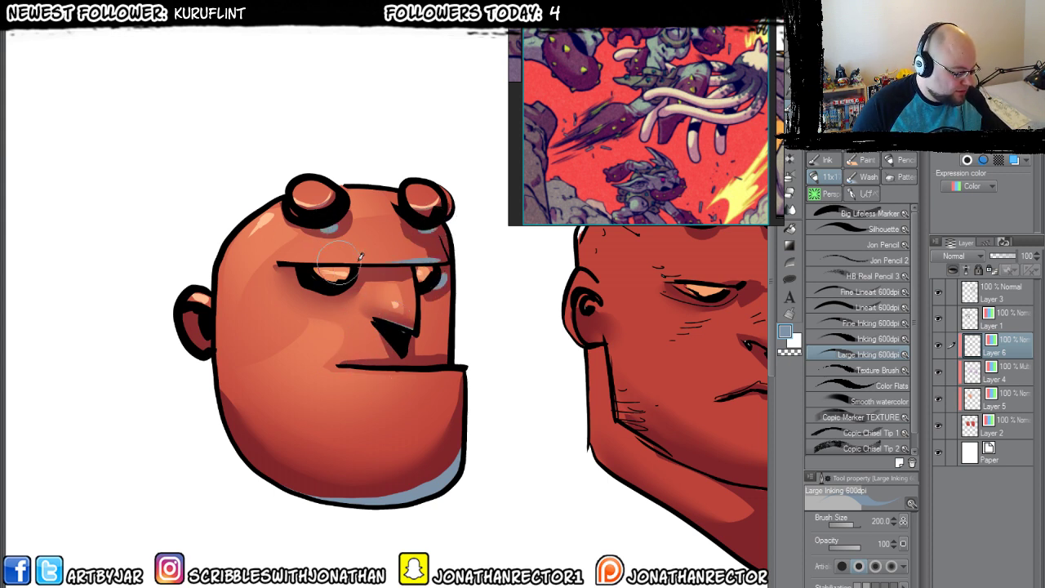
{"action": "left_click_drag", "start_coordinate": [176, 341], "coordinate": [200, 344]}
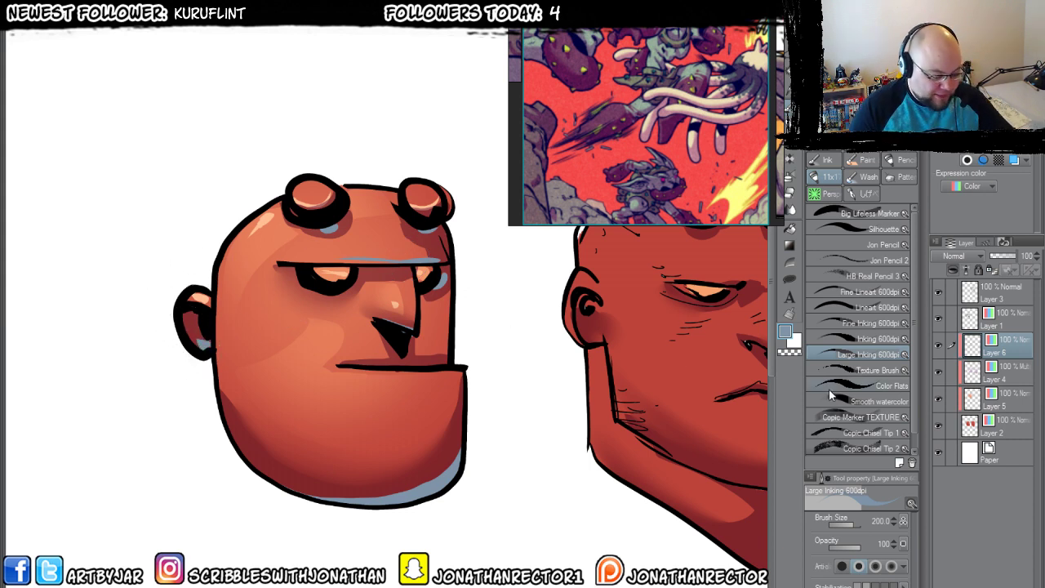
Blend the grey-blue rim light along the simplified head's jaw with the Smooth watercolor brush at size 100.
{"action": "left_click", "coordinate": [866, 401]}
{"action": "key", "text": "bracketleft"}
{"action": "key", "text": "bracketleft"}
{"action": "key", "text": "bracketleft"}
{"action": "key", "text": "bracketleft"}
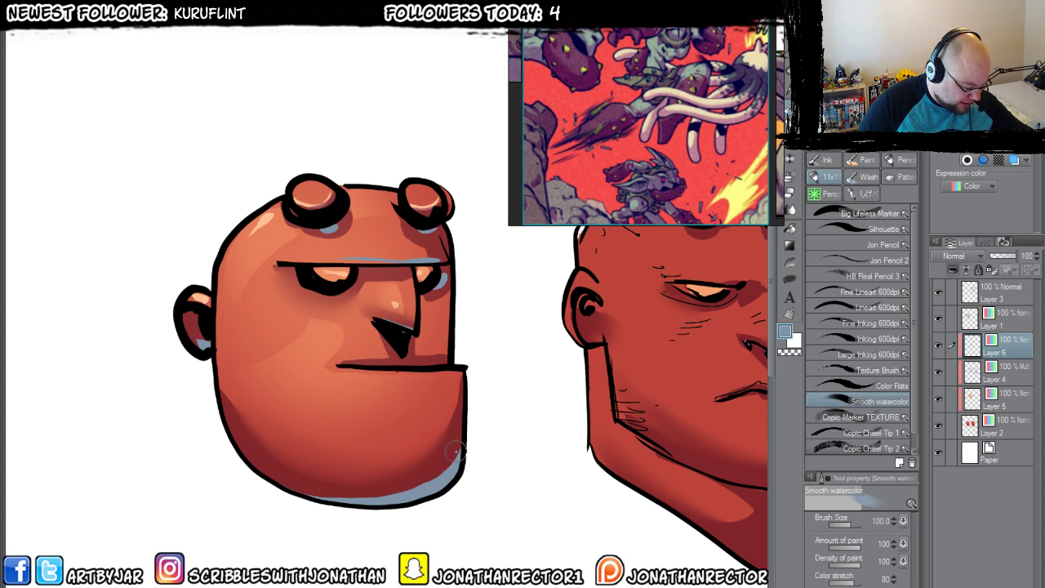
{"action": "mouse_move", "coordinate": [450, 462]}
{"action": "left_mouse_down"}
{"action": "mouse_move", "coordinate": [384, 492]}
{"action": "mouse_move", "coordinate": [319, 487]}
{"action": "mouse_move", "coordinate": [256, 504]}
{"action": "mouse_move", "coordinate": [226, 493]}
{"action": "left_mouse_up"}
Add a new layer directly above the Paper layer and fill it with grey as a background.
{"action": "left_click", "coordinate": [1006, 454]}
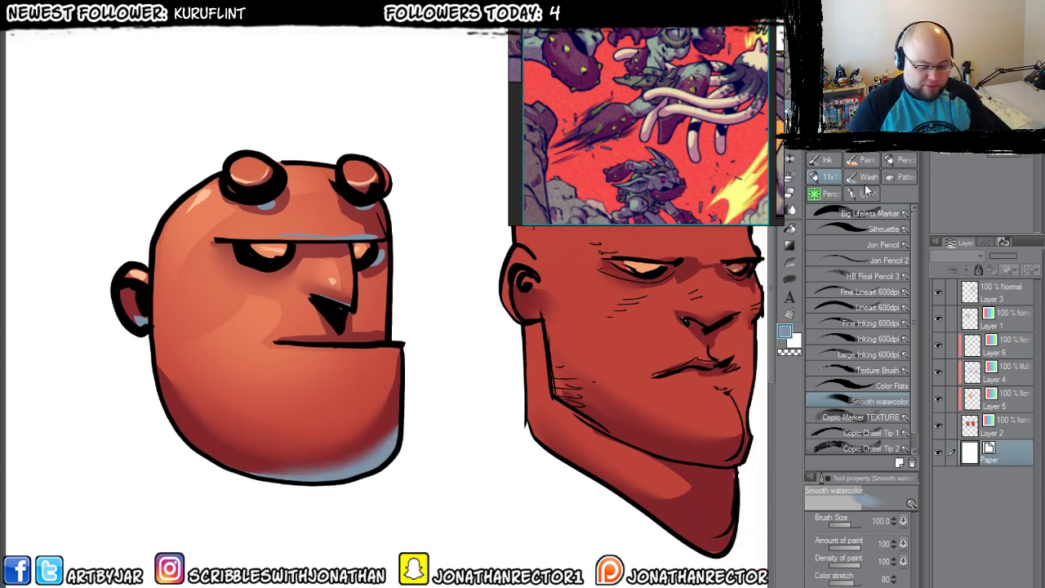
{"action": "key", "text": "ctrl+shift+n"}
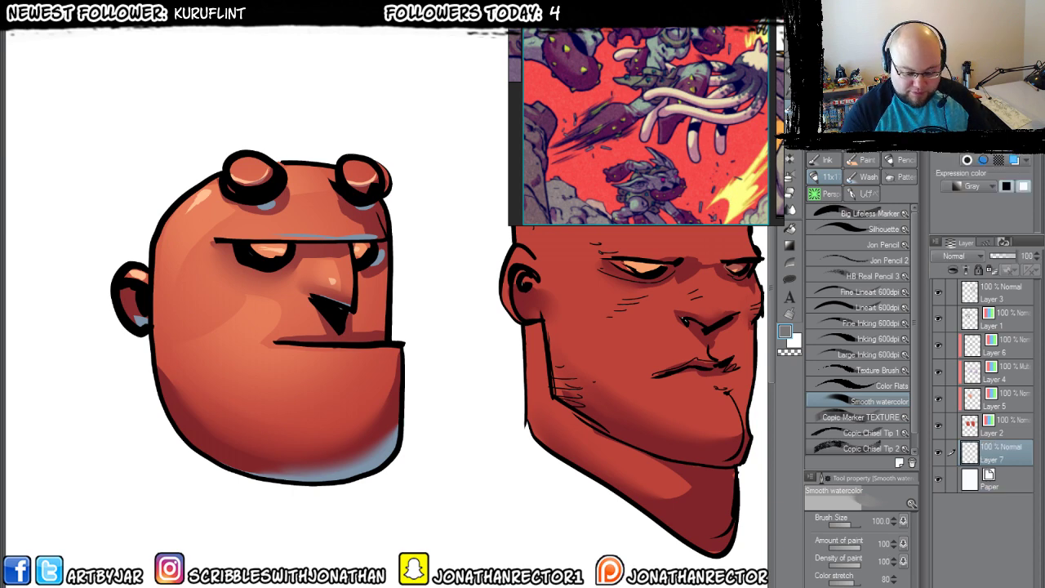
{"action": "key", "text": "alt+BackSpace"}
{"action": "left_click_drag", "start_coordinate": [272, 483], "coordinate": [247, 512]}
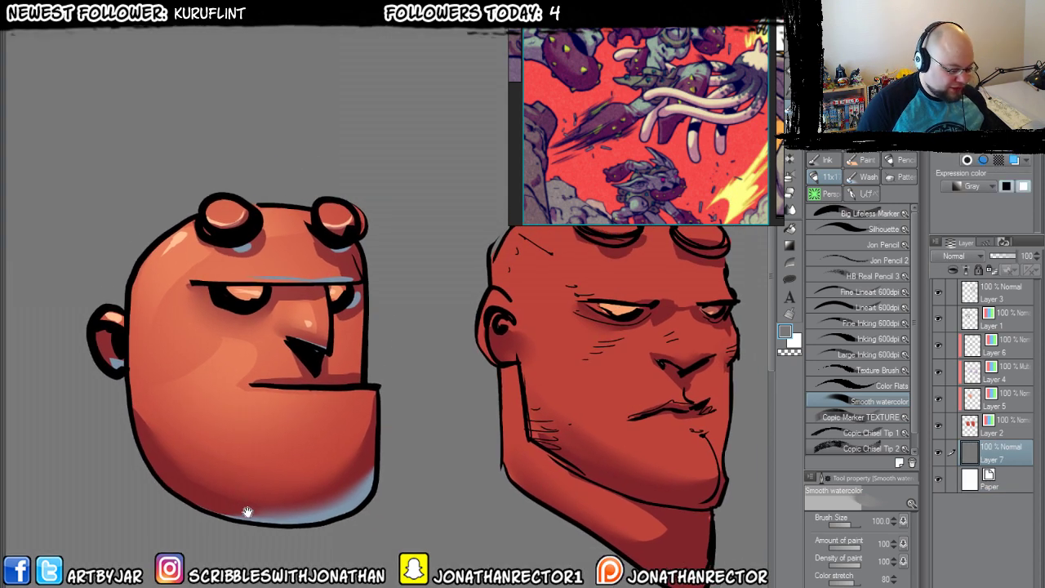
{"action": "left_click_drag", "start_coordinate": [567, 409], "coordinate": [542, 451]}
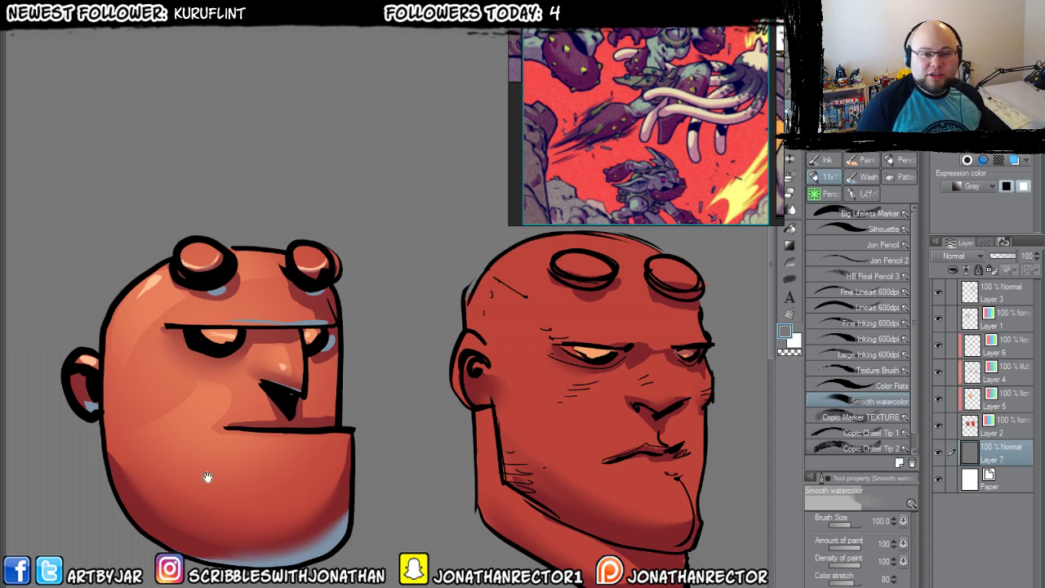
{"action": "left_click_drag", "start_coordinate": [208, 478], "coordinate": [264, 389]}
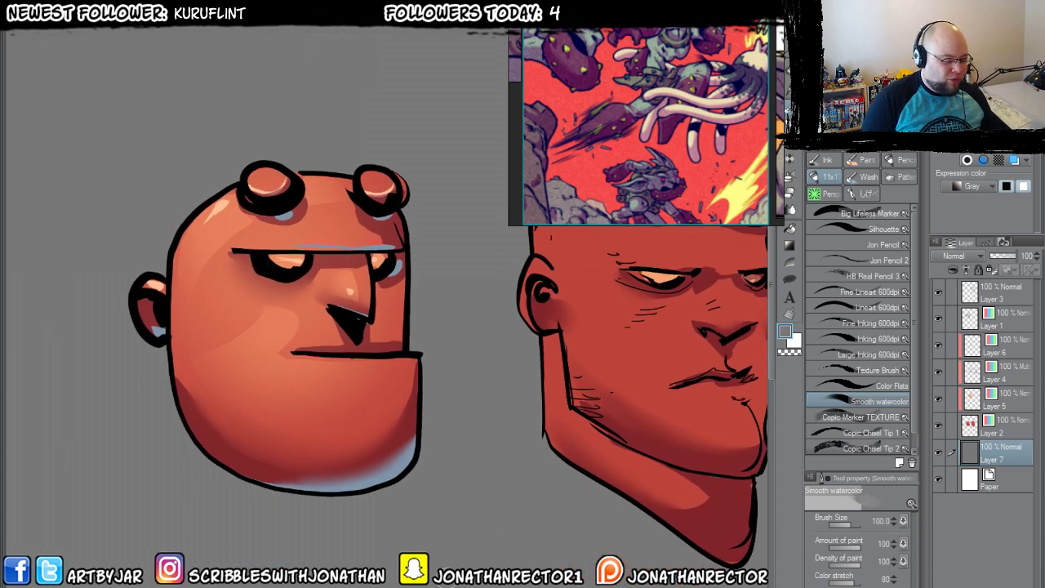
{"action": "left_click_drag", "start_coordinate": [590, 488], "coordinate": [258, 385]}
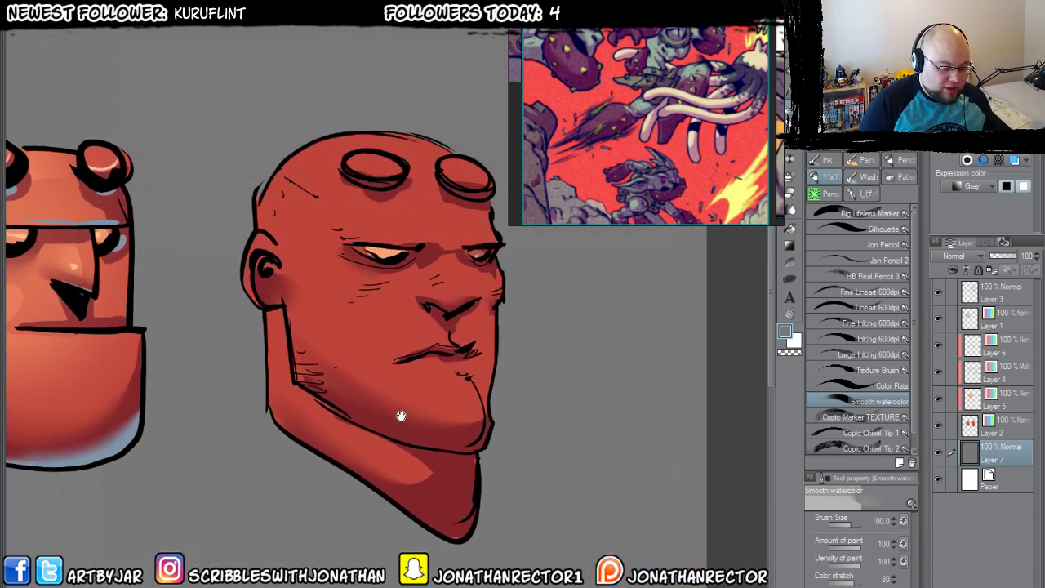
{"action": "left_click_drag", "start_coordinate": [401, 416], "coordinate": [462, 455]}
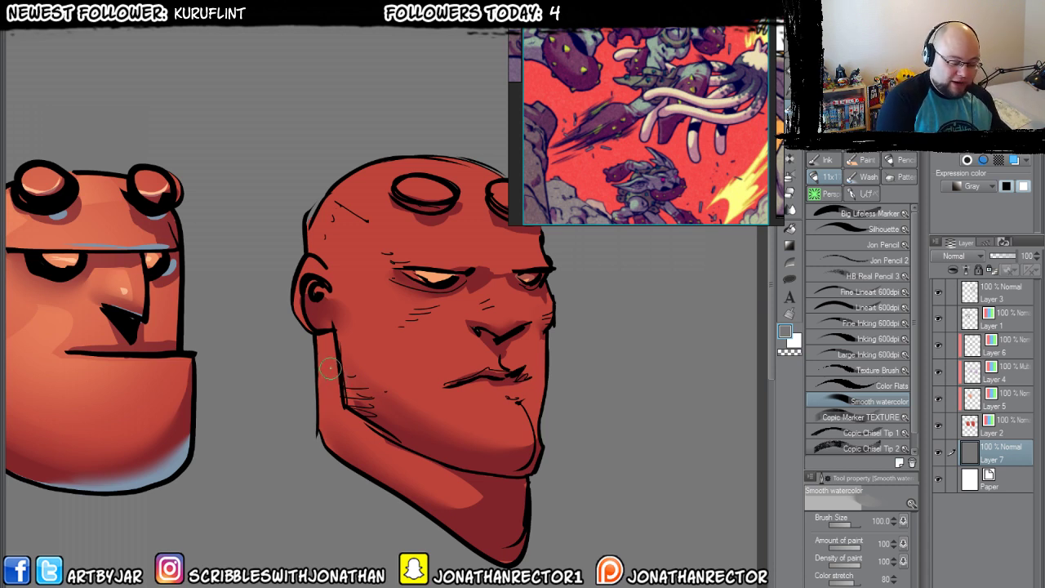
Try orange highlights on the realistic head's scalp, brow, nose and upper lip on Layer 5 with the Large Inking 600dpi brush at size 100.
{"action": "left_click", "coordinate": [1008, 403]}
{"action": "left_click", "coordinate": [103, 180], "text": "alt"}
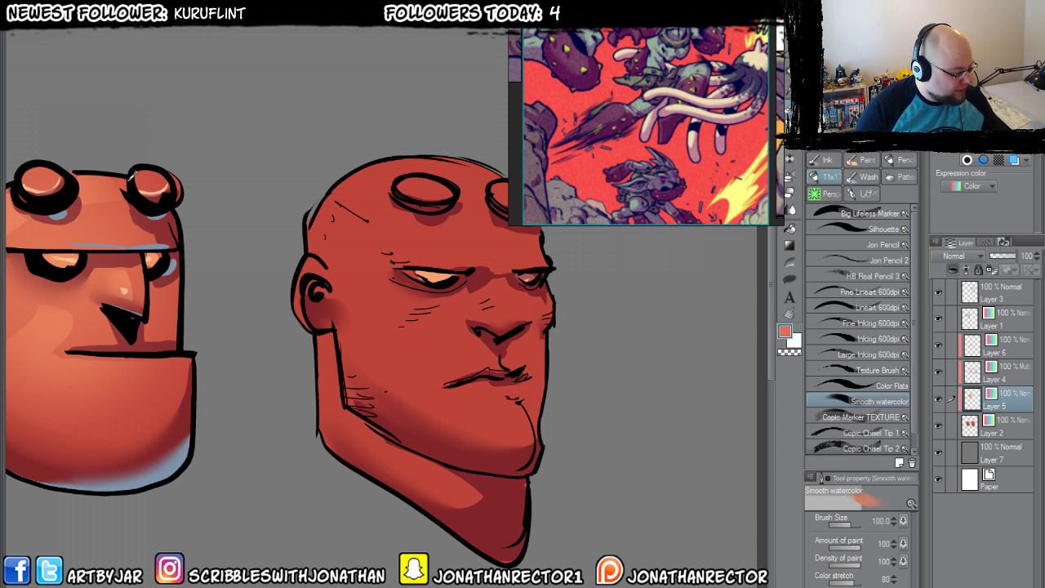
{"action": "left_click_drag", "start_coordinate": [481, 169], "coordinate": [463, 181]}
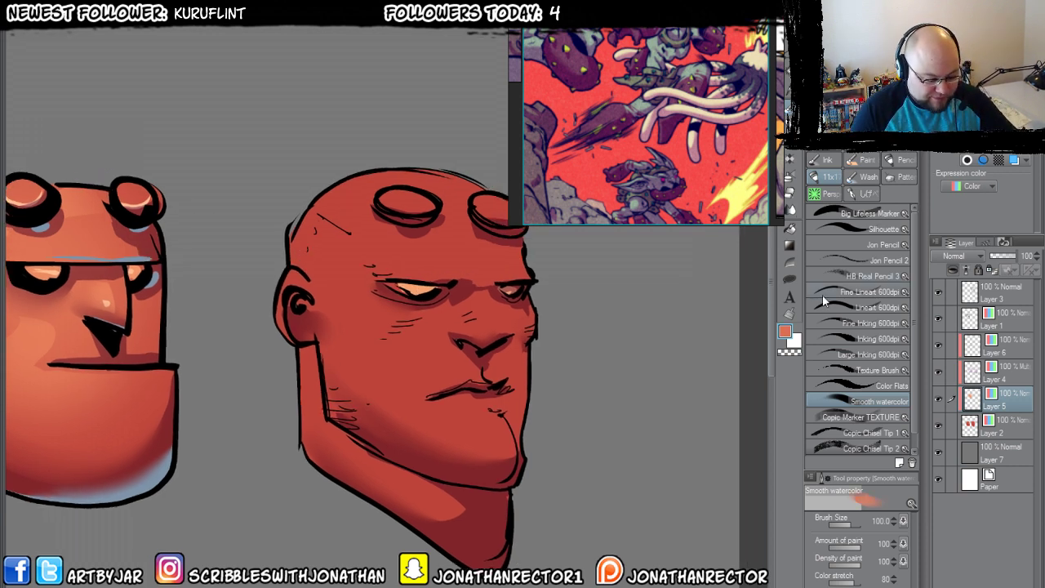
{"action": "left_click", "coordinate": [827, 355]}
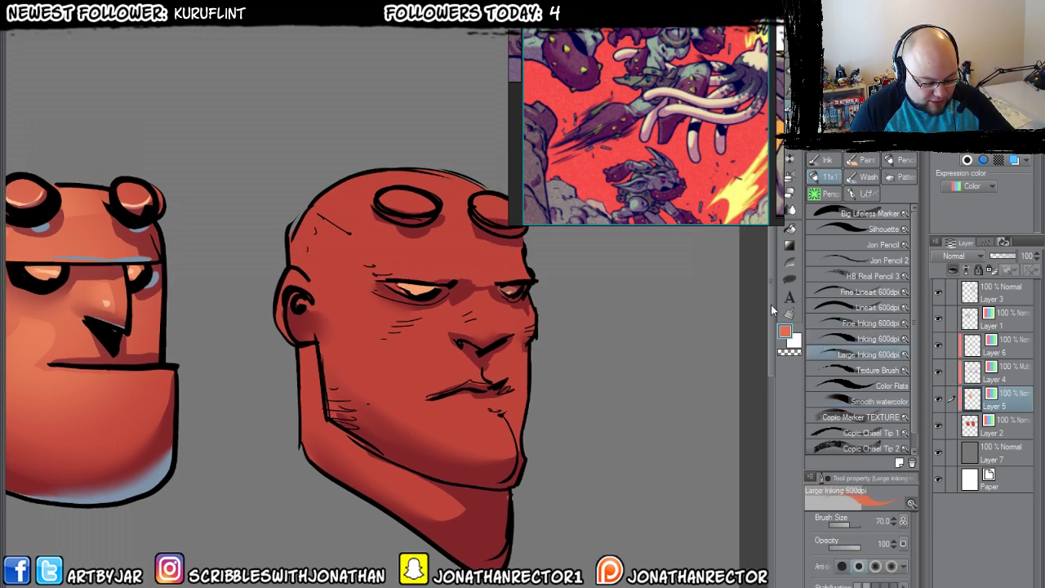
{"action": "key", "text": "bracketright"}
{"action": "key", "text": "bracketright"}
{"action": "mouse_move", "coordinate": [459, 178]}
{"action": "left_mouse_down"}
{"action": "mouse_move", "coordinate": [404, 168]}
{"action": "mouse_move", "coordinate": [314, 200]}
{"action": "mouse_move", "coordinate": [292, 272]}
{"action": "mouse_move", "coordinate": [304, 288]}
{"action": "left_mouse_up"}
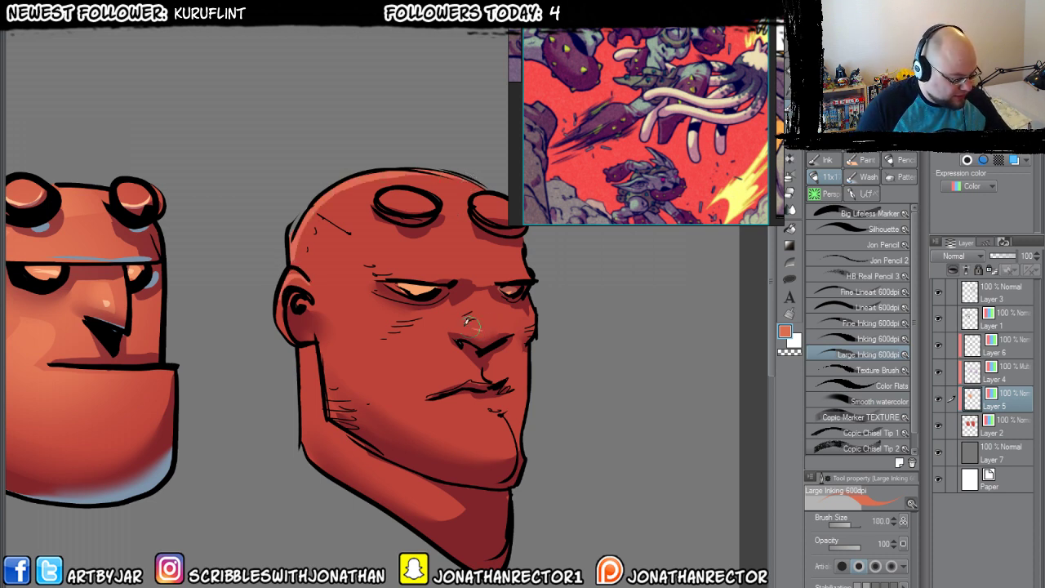
{"action": "left_click_drag", "start_coordinate": [467, 323], "coordinate": [480, 328]}
{"action": "left_click_drag", "start_coordinate": [441, 381], "coordinate": [454, 379]}
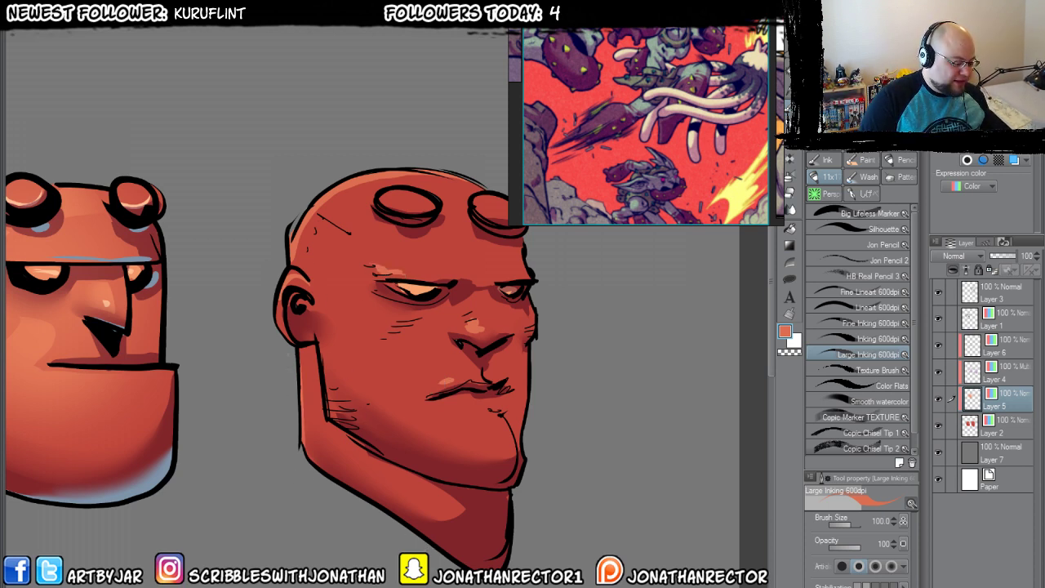
Try a grey-blue rim light under the realistic head's jaw, neck and horns on Layer 6, comparing it with that layer hidden.
{"action": "left_click", "coordinate": [1001, 360]}
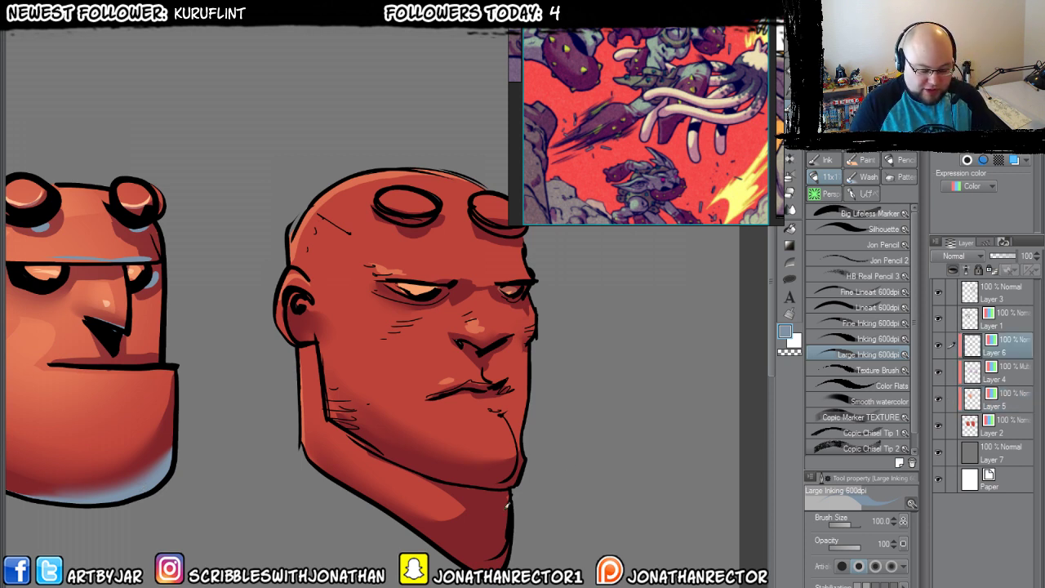
{"action": "mouse_move", "coordinate": [347, 424]}
{"action": "left_mouse_down"}
{"action": "mouse_move", "coordinate": [499, 478]}
{"action": "mouse_move", "coordinate": [392, 451]}
{"action": "left_mouse_up"}
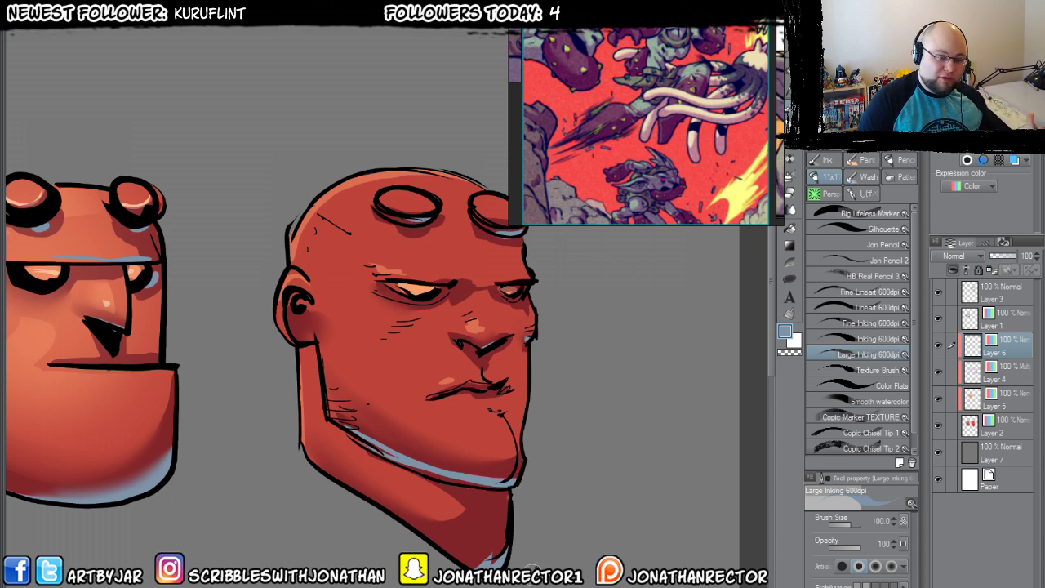
{"action": "left_click", "coordinate": [938, 346]}
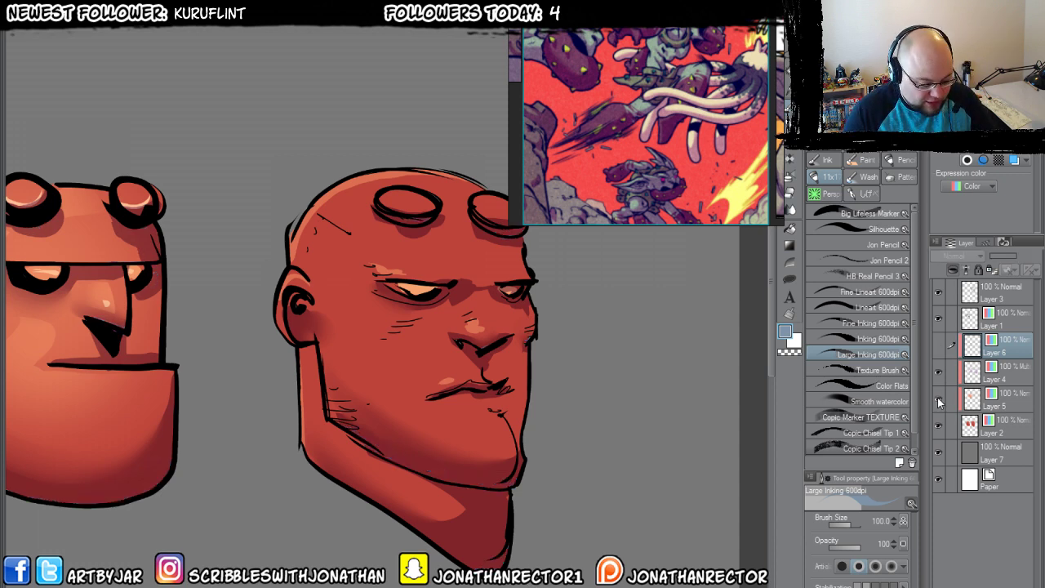
{"action": "left_click", "coordinate": [938, 348]}
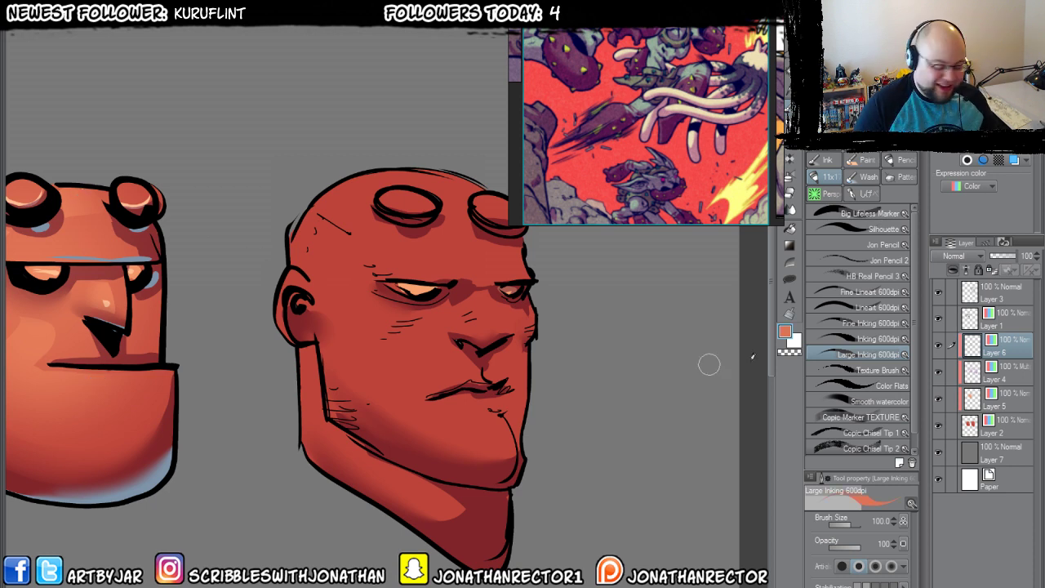
Airbrush a soft orange glow over the realistic head on Layer 5 with the Soft airbrush at size 800.
{"action": "left_click", "coordinate": [986, 409]}
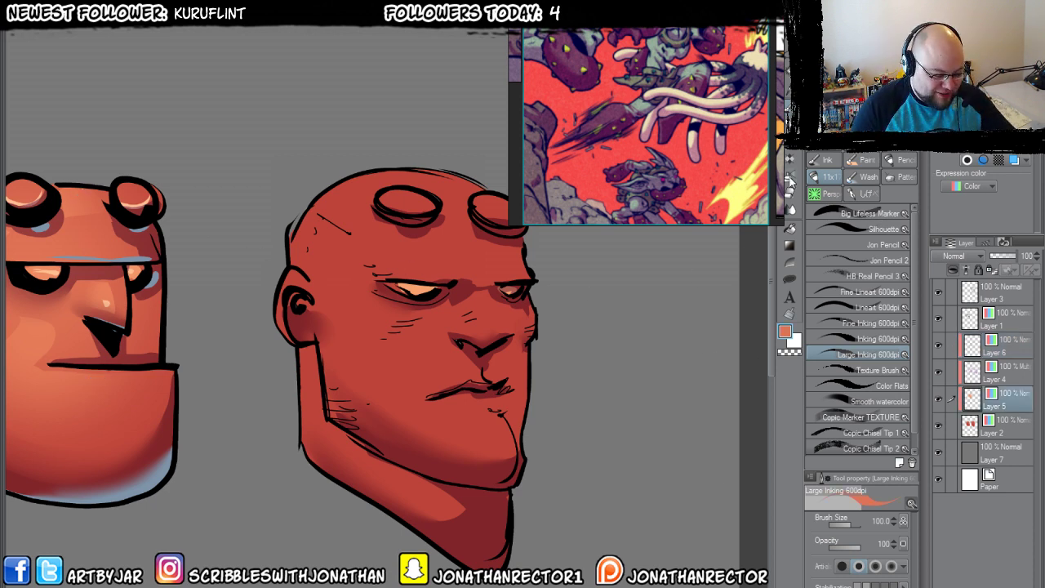
{"action": "left_click", "coordinate": [790, 178]}
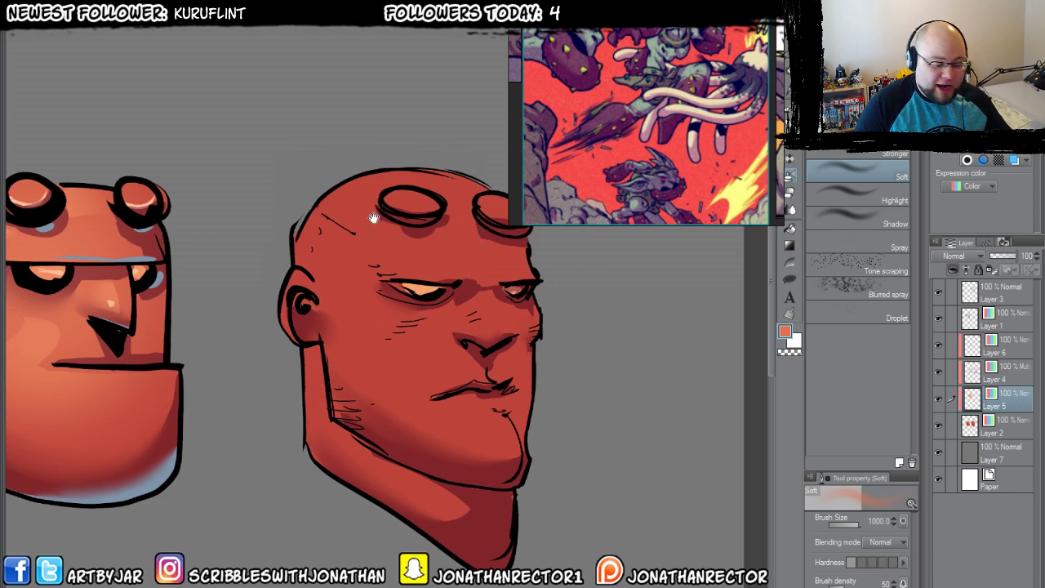
{"action": "key", "text": "bracketleft"}
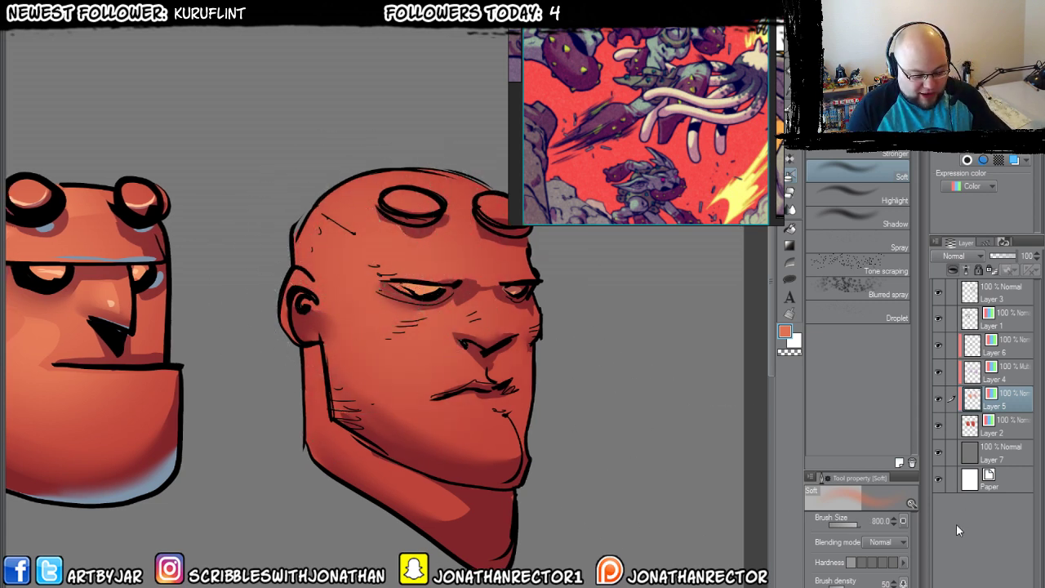
Lasso the realistic head's forehead and cheek planes, excluding the near horn, airbrush them with soft orange and clear the selection.
{"action": "key", "text": "m"}
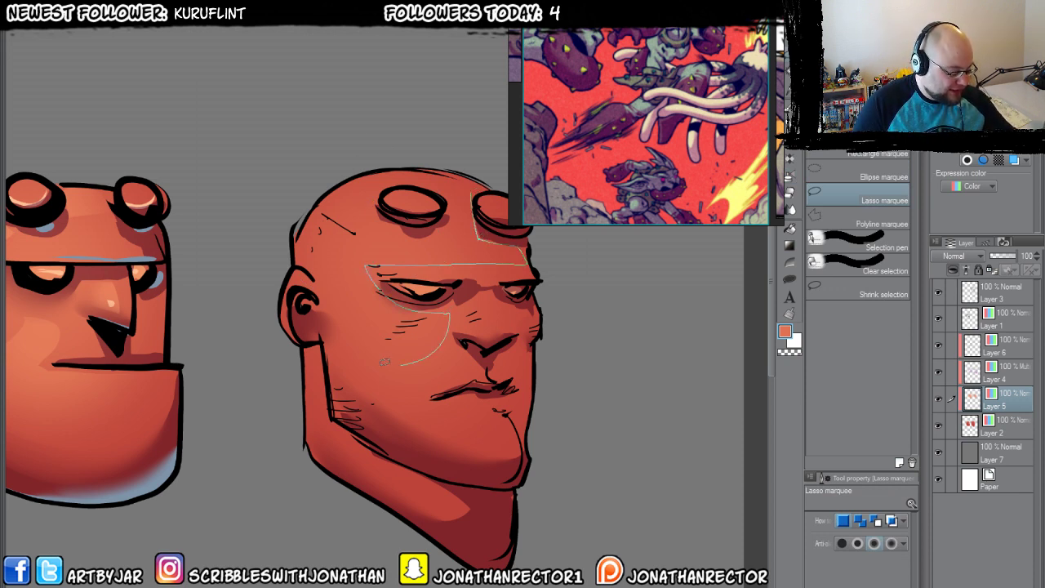
{"action": "left_click_drag", "start_coordinate": [452, 157], "coordinate": [445, 162]}
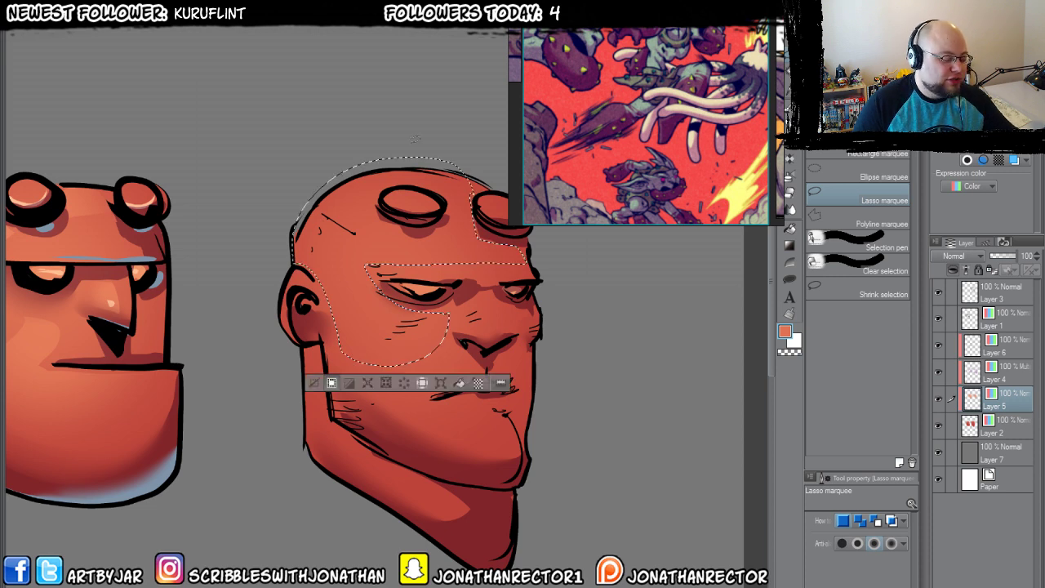
{"action": "mouse_move", "coordinate": [442, 231]}
{"action": "left_mouse_down"}
{"action": "mouse_move", "coordinate": [397, 187]}
{"action": "mouse_move", "coordinate": [446, 203]}
{"action": "left_mouse_up"}
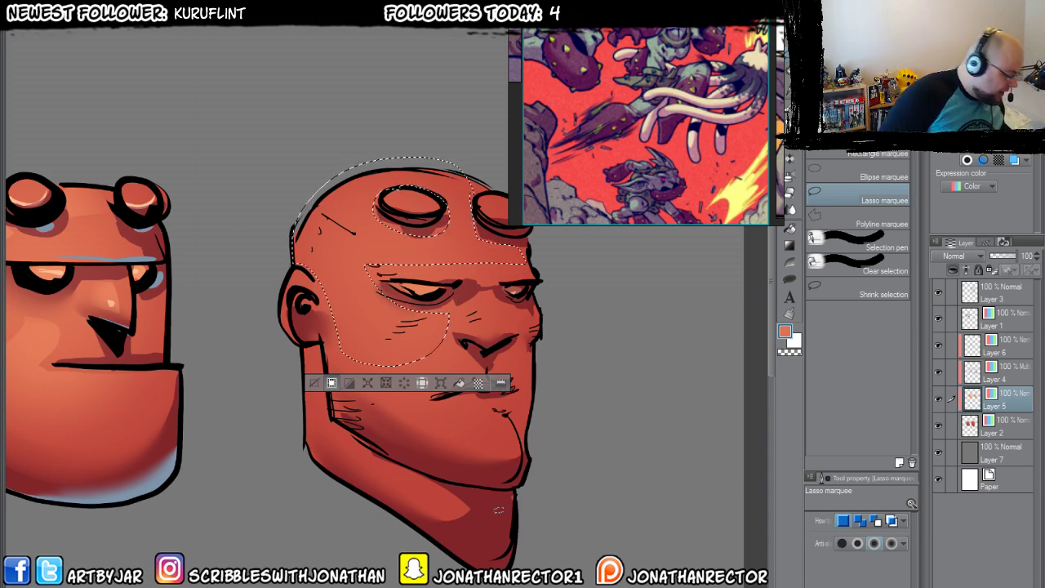
{"action": "left_click", "coordinate": [789, 192]}
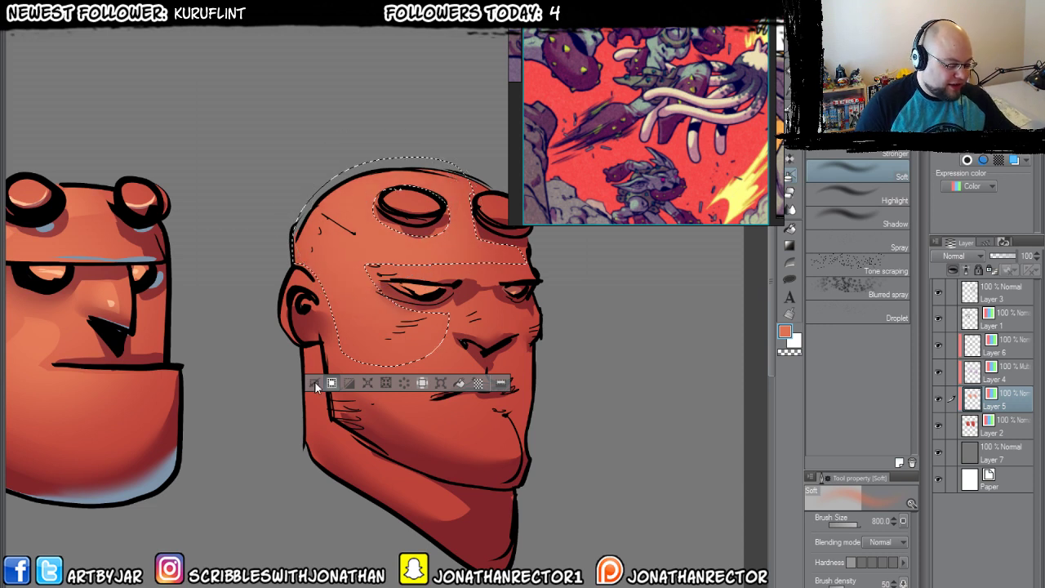
{"action": "key", "text": "ctrl+d"}
Lasso planes on the realistic head's lower cheek and chin, airbrush them orange with the Soft airbrush at size 500, and deselect.
{"action": "key", "text": "m"}
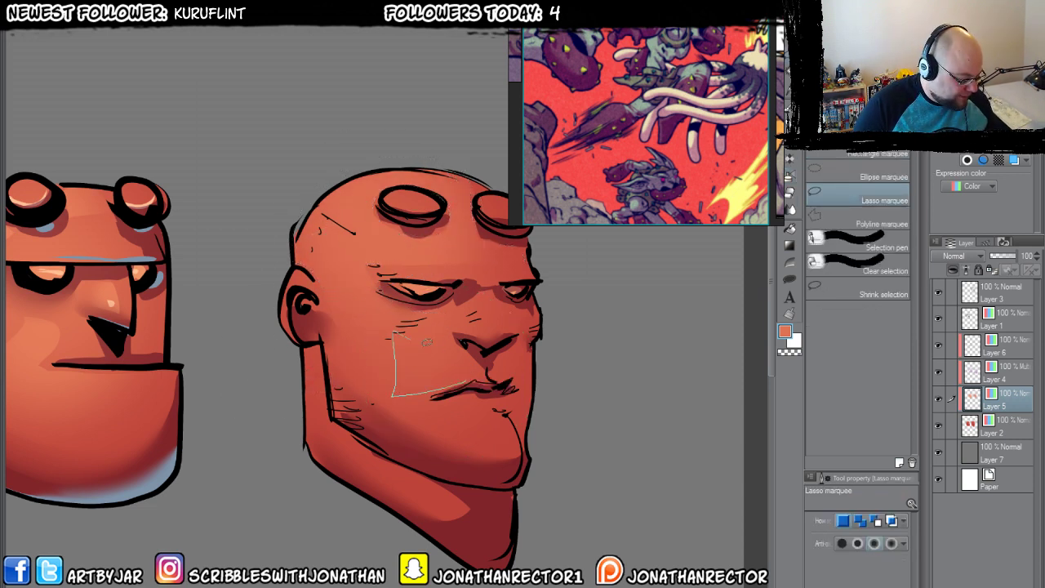
{"action": "mouse_move", "coordinate": [468, 381]}
{"action": "left_mouse_down"}
{"action": "mouse_move", "coordinate": [404, 420]}
{"action": "mouse_move", "coordinate": [435, 384]}
{"action": "left_mouse_up"}
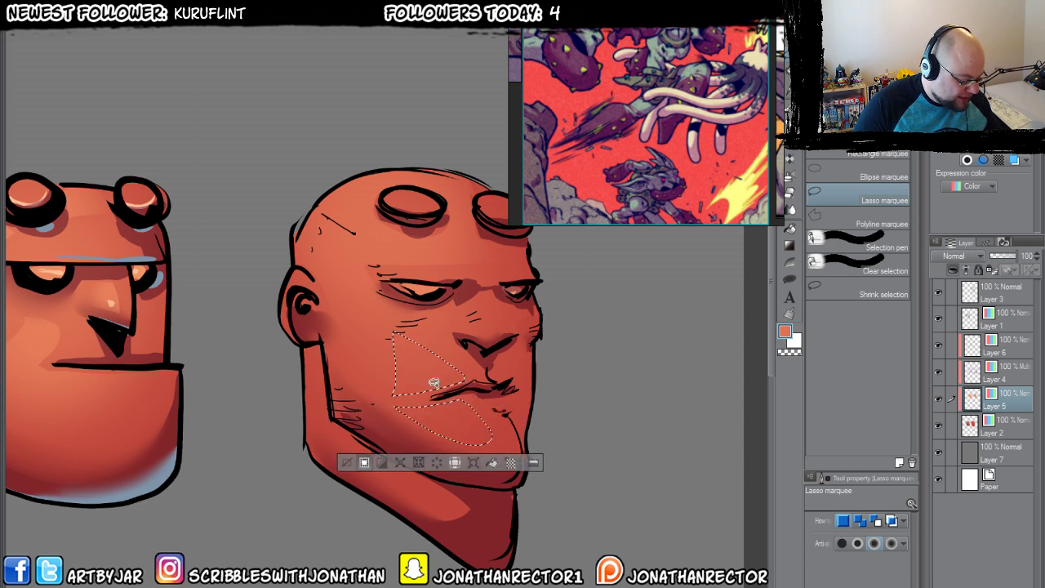
{"action": "left_click", "coordinate": [789, 176]}
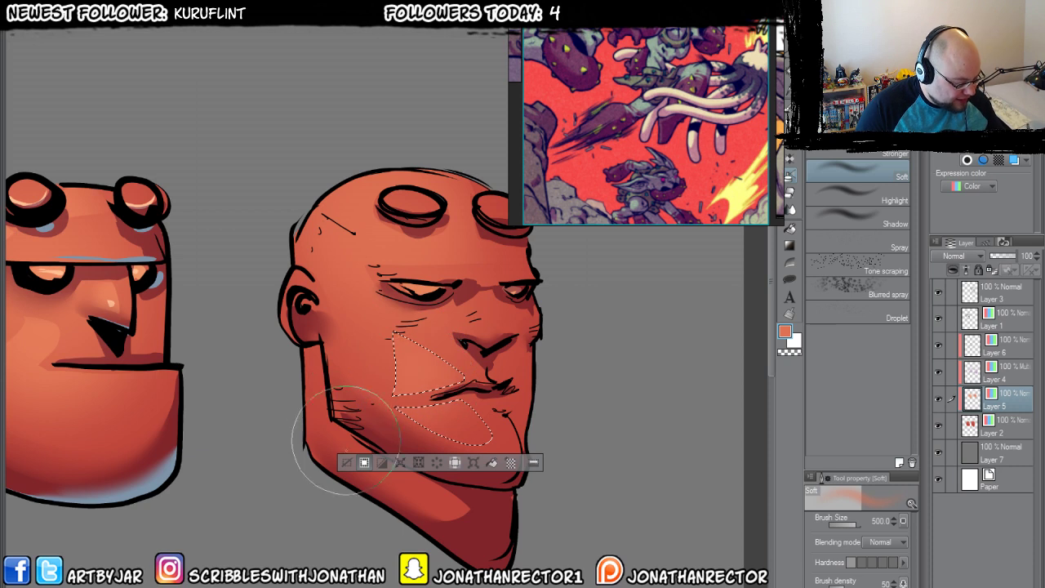
{"action": "key", "text": "ctrl+d"}
{"action": "left_click_drag", "start_coordinate": [308, 497], "coordinate": [297, 515]}
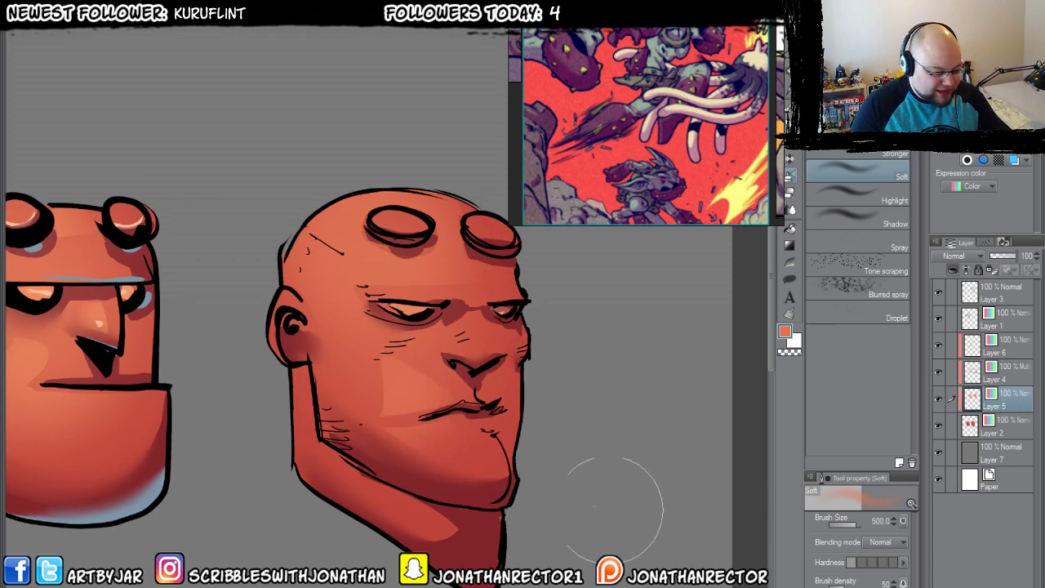
{"action": "left_click_drag", "start_coordinate": [385, 436], "coordinate": [437, 437]}
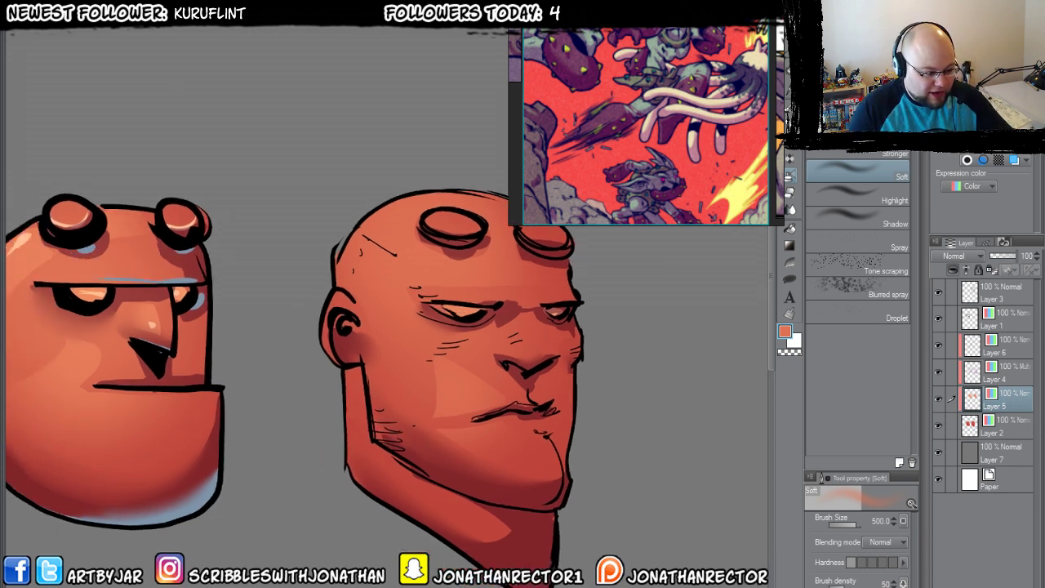
Paint lighter orange highlights on the realistic head's scalp edge, ear and brow with the Large Inking 600dpi brush at size 120.
{"action": "left_click", "coordinate": [761, 153]}
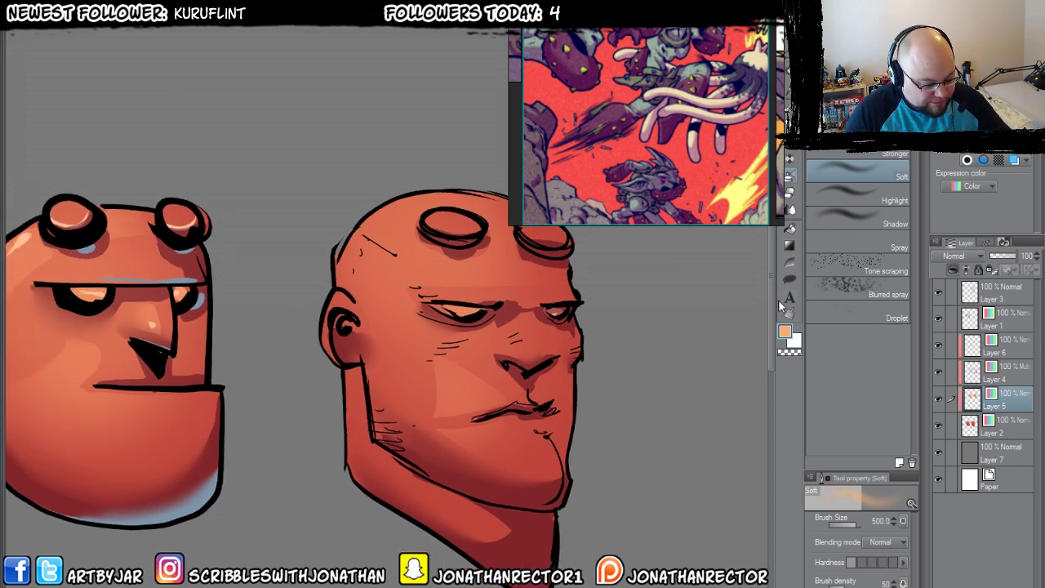
{"action": "key", "text": "p"}
{"action": "key", "text": "bracketright"}
{"action": "key", "text": "bracketright"}
{"action": "key", "text": "bracketright"}
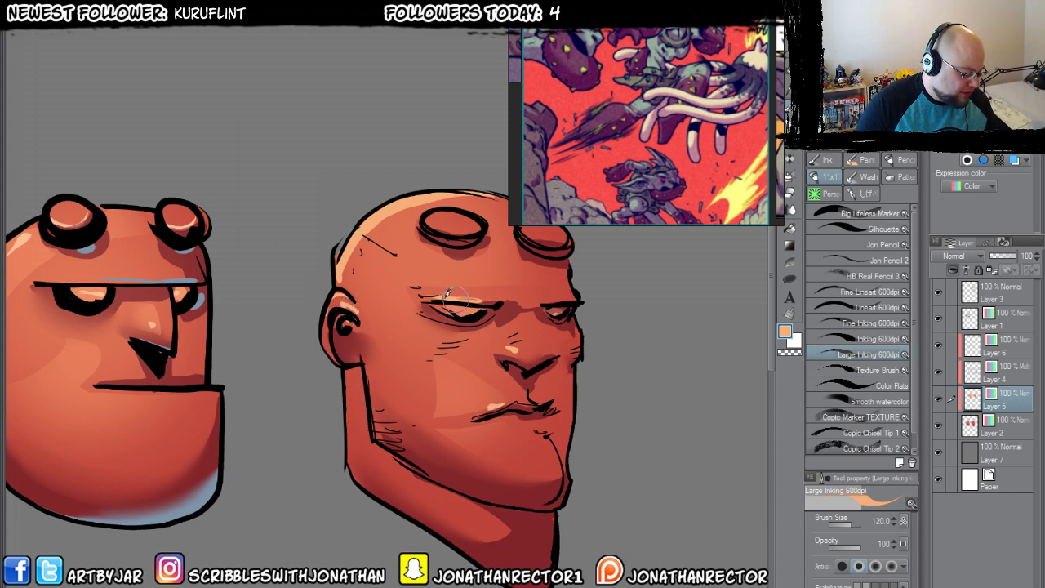
Blend the light orange highlights on the realistic head's scalp, brow and horns with the Smooth watercolor brush at sizes 170 and 100.
{"action": "left_click", "coordinate": [832, 403]}
{"action": "key", "text": "bracketright"}
{"action": "key", "text": "bracketright"}
{"action": "key", "text": "bracketright"}
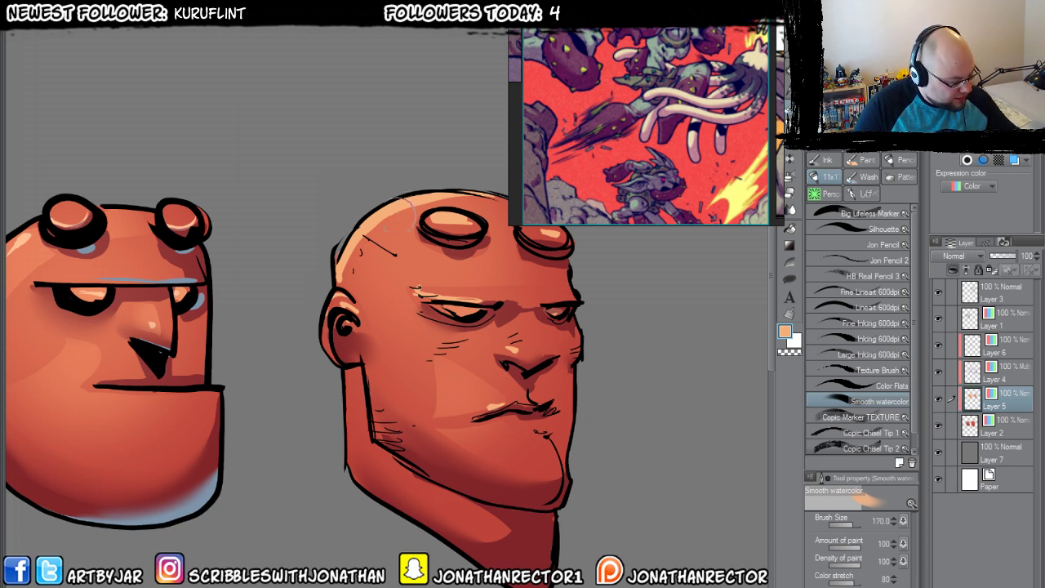
{"action": "key", "text": "bracketleft"}
{"action": "key", "text": "bracketleft"}
{"action": "key", "text": "bracketleft"}
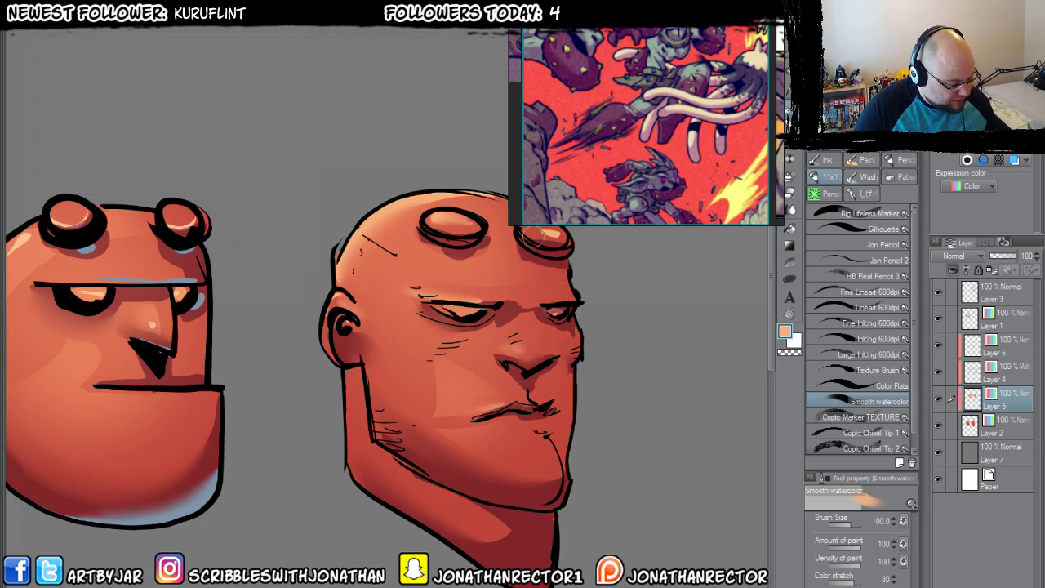
Add small light orange accents on the realistic head's nose and scalp with the Large Inking 600dpi brush at size 70.
{"action": "key", "text": "p"}
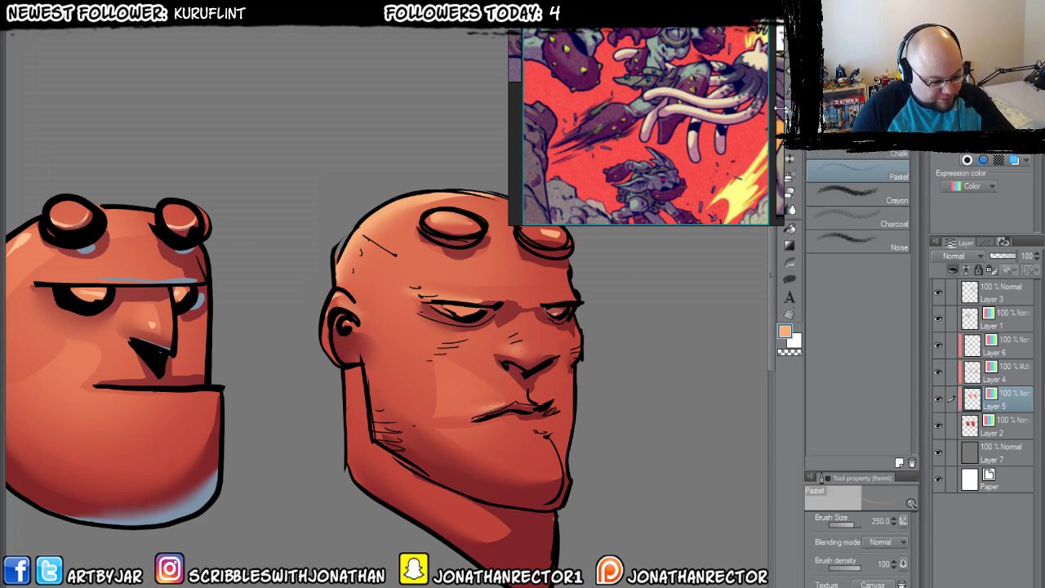
{"action": "key", "text": "b"}
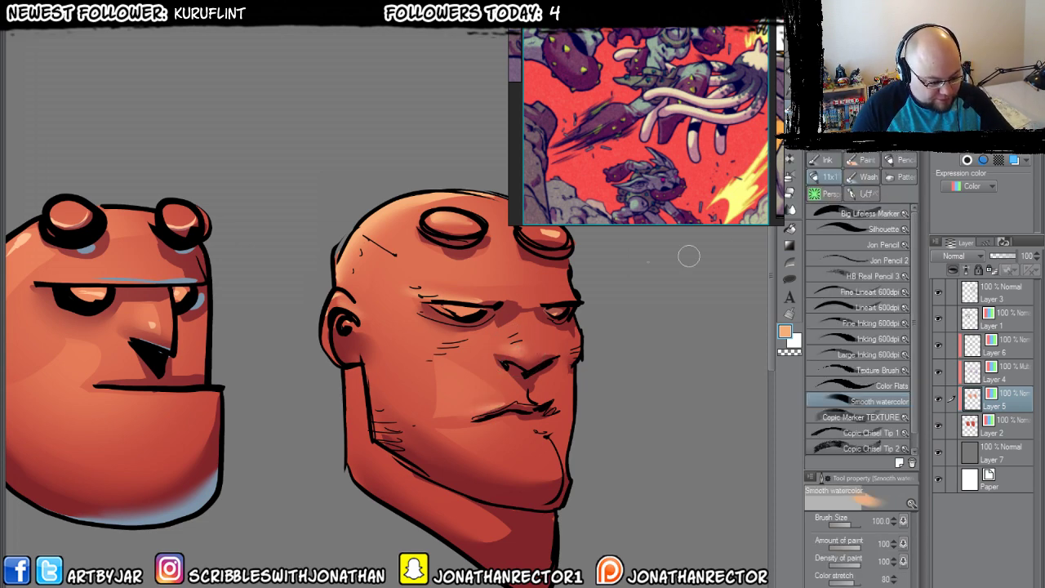
{"action": "left_click", "coordinate": [821, 336]}
{"action": "key", "text": "."}
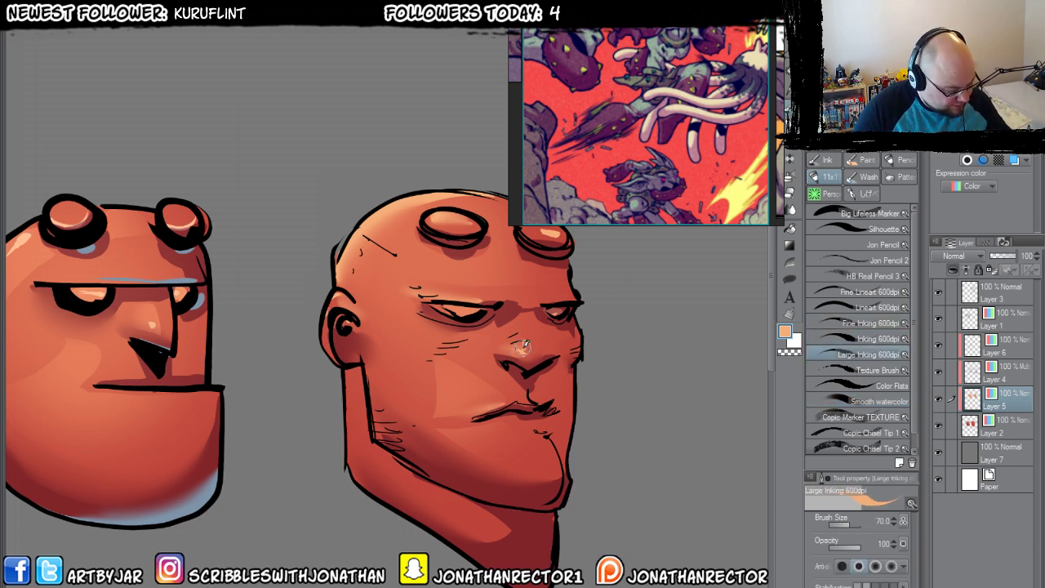
{"action": "left_click_drag", "start_coordinate": [385, 225], "coordinate": [368, 240]}
Paint a sampled grey-blue rim light under the realistic head's jaw, neck and nose on Layer 6 with the Large Inking 600dpi brush at size 120.
{"action": "left_click", "coordinate": [196, 505], "text": "alt"}
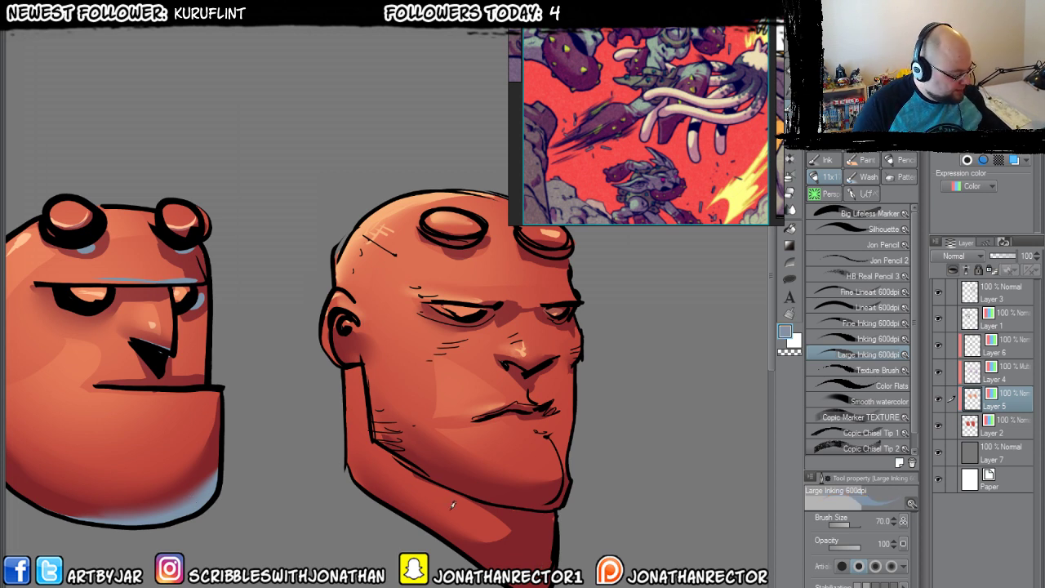
{"action": "left_click", "coordinate": [984, 347]}
{"action": "key", "text": "]"}
{"action": "mouse_move", "coordinate": [390, 441]}
{"action": "left_mouse_down"}
{"action": "mouse_move", "coordinate": [509, 494]}
{"action": "mouse_move", "coordinate": [467, 473]}
{"action": "mouse_move", "coordinate": [546, 493]}
{"action": "mouse_move", "coordinate": [431, 473]}
{"action": "mouse_move", "coordinate": [549, 501]}
{"action": "left_mouse_up"}
{"action": "key", "text": "]"}
{"action": "key", "text": "]"}
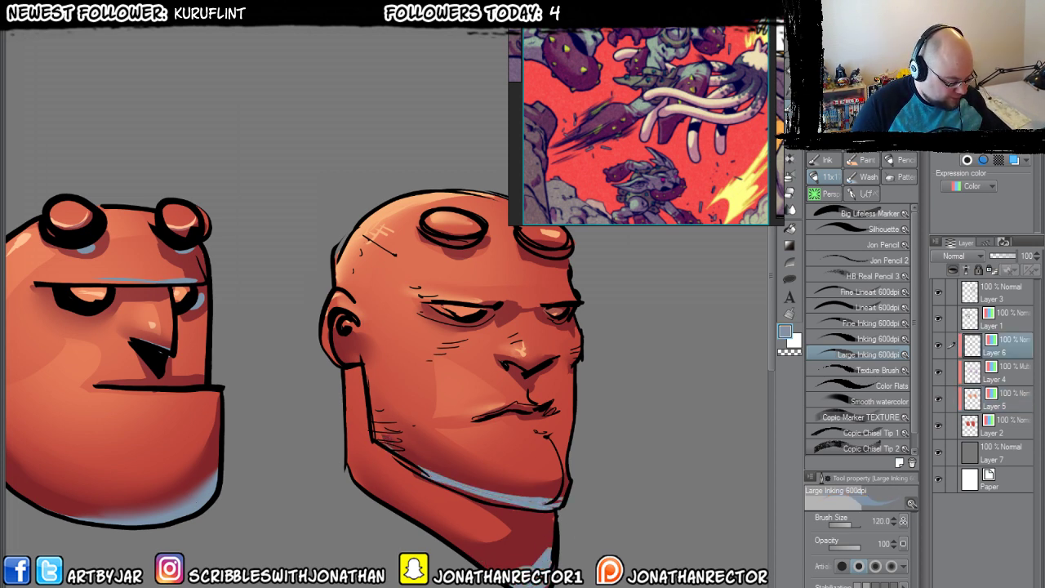
{"action": "left_click_drag", "start_coordinate": [523, 373], "coordinate": [545, 354]}
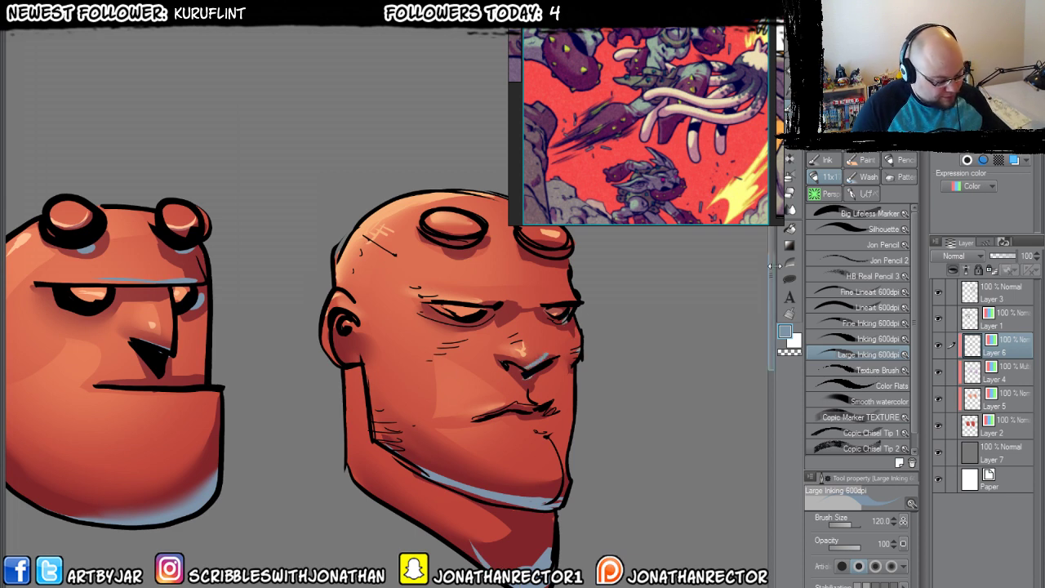
Blend the grey-blue rim light along the realistic head's jaw, neck and nose with the Smooth watercolor brush at size 100.
{"action": "left_click", "coordinate": [829, 402]}
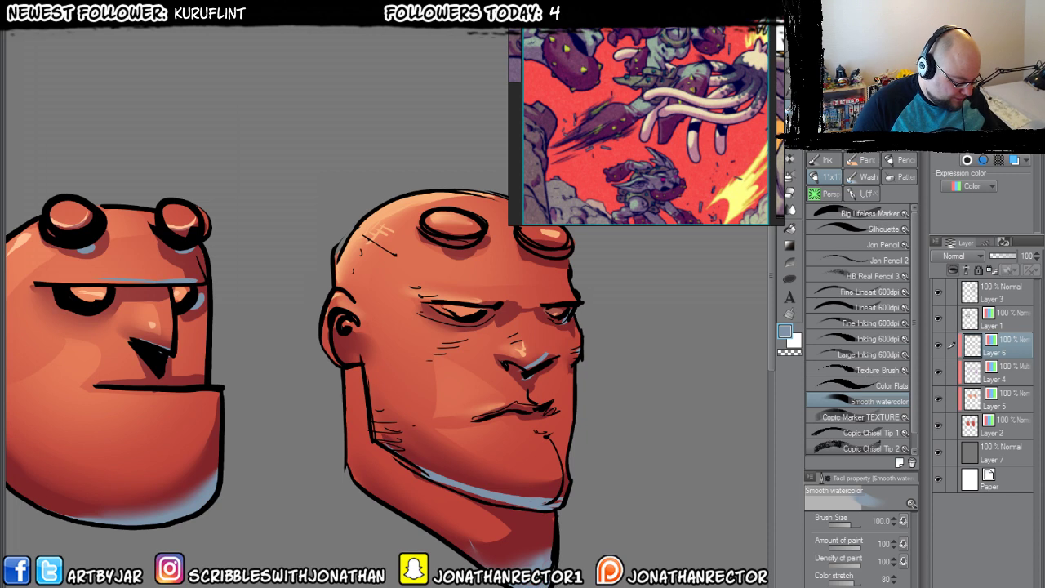
{"action": "left_click_drag", "start_coordinate": [564, 490], "coordinate": [509, 480]}
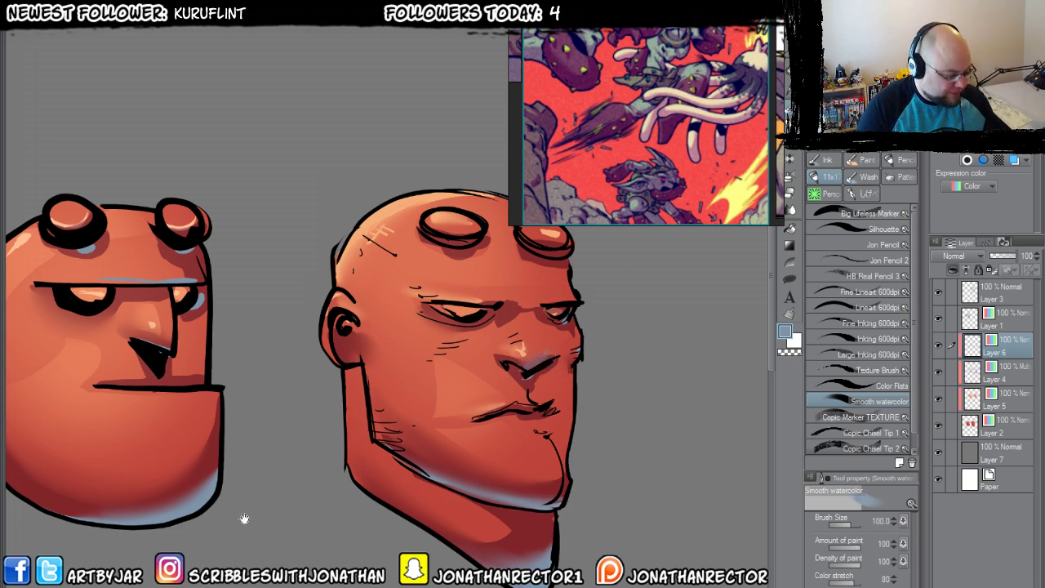
Close the canvas with the two finished red heads without saving it.
{"action": "scroll", "coordinate": [244, 519], "scroll_direction": "down", "scroll_amount": 5}
{"action": "scroll", "coordinate": [179, 530], "scroll_direction": "up", "scroll_amount": 5}
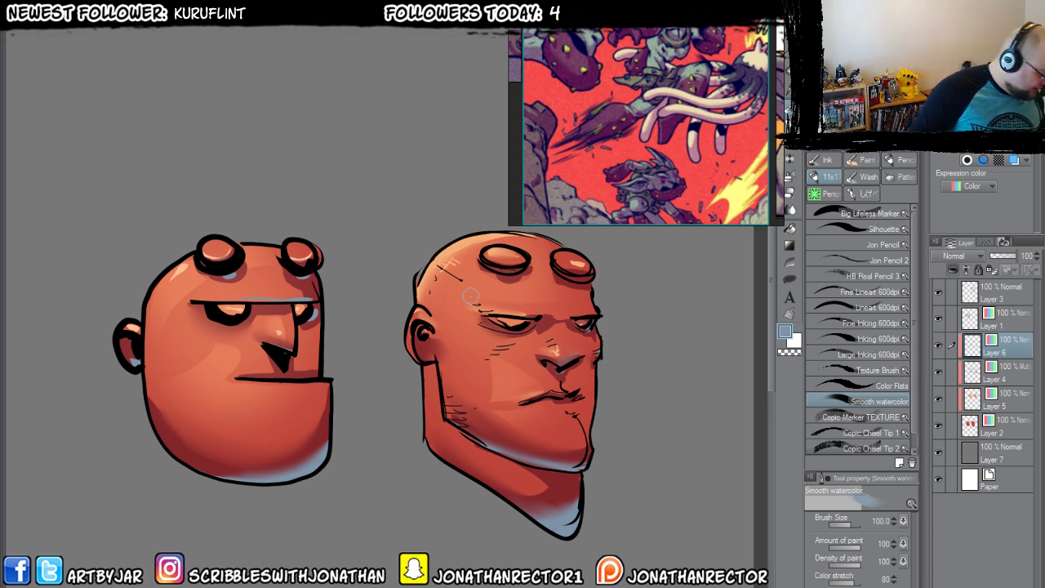
{"action": "left_click", "coordinate": [321, 35]}
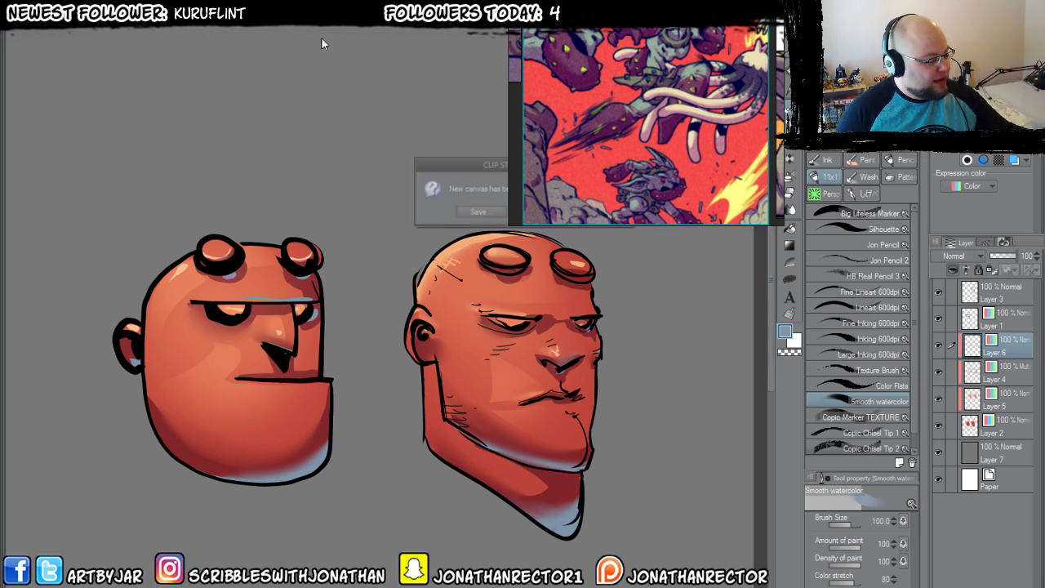
{"action": "left_click_drag", "start_coordinate": [459, 166], "coordinate": [370, 341]}
{"action": "left_click", "coordinate": [450, 387]}
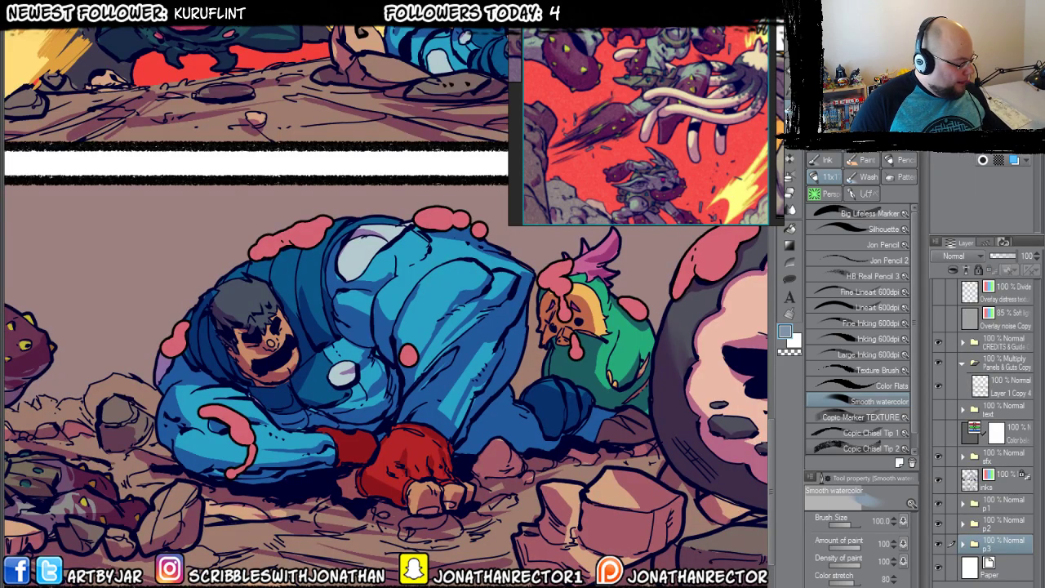
Switch to the comic page with the large grey horned creature and check what Layer 28 holds by hiding and reshowing it.
{"action": "key", "text": "ctrl+Tab"}
{"action": "left_click_drag", "start_coordinate": [334, 265], "coordinate": [407, 60]}
{"action": "left_click", "coordinate": [938, 520]}
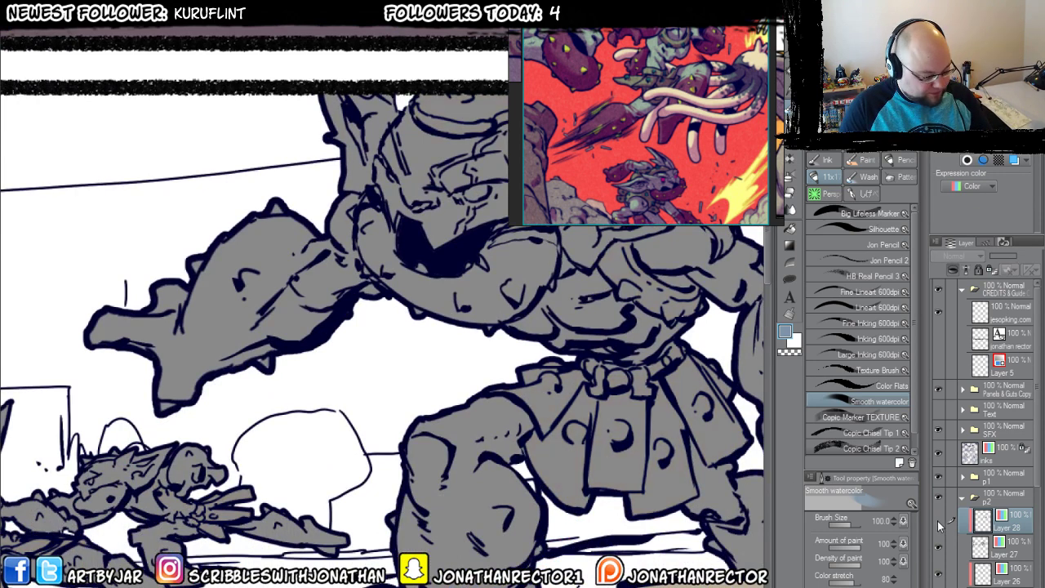
{"action": "left_click", "coordinate": [938, 520]}
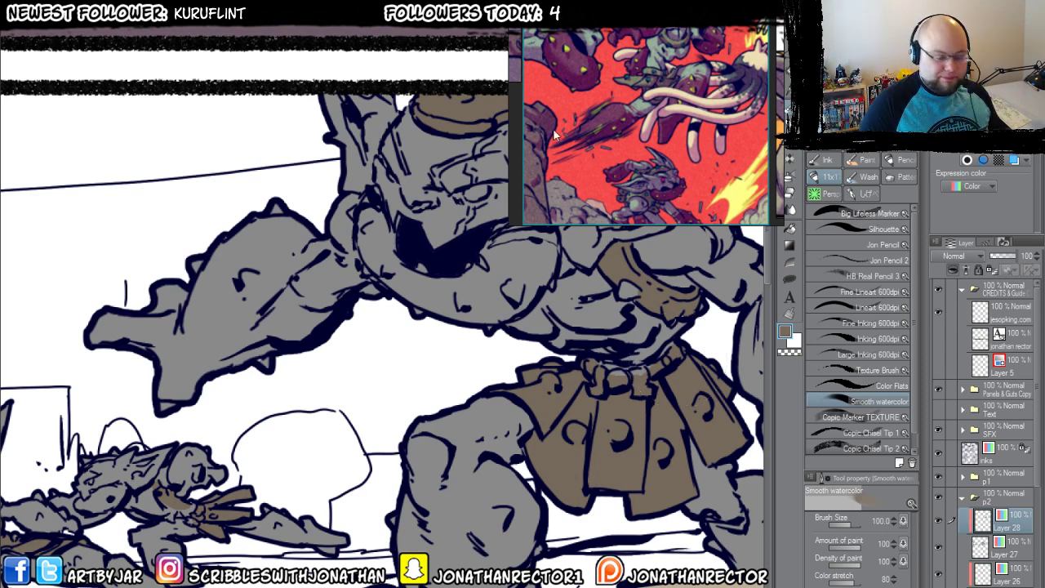
Lasso fill the large creature's front lower leg on Layer 28 with dark maroon sampled from the reference image.
{"action": "left_click", "coordinate": [578, 67]}
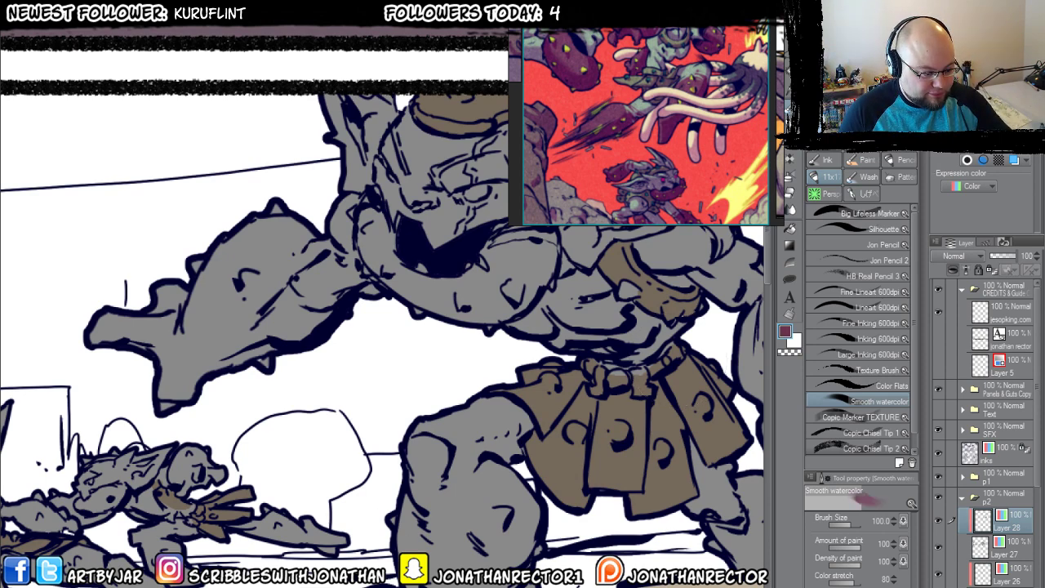
{"action": "left_click_drag", "start_coordinate": [377, 499], "coordinate": [361, 427]}
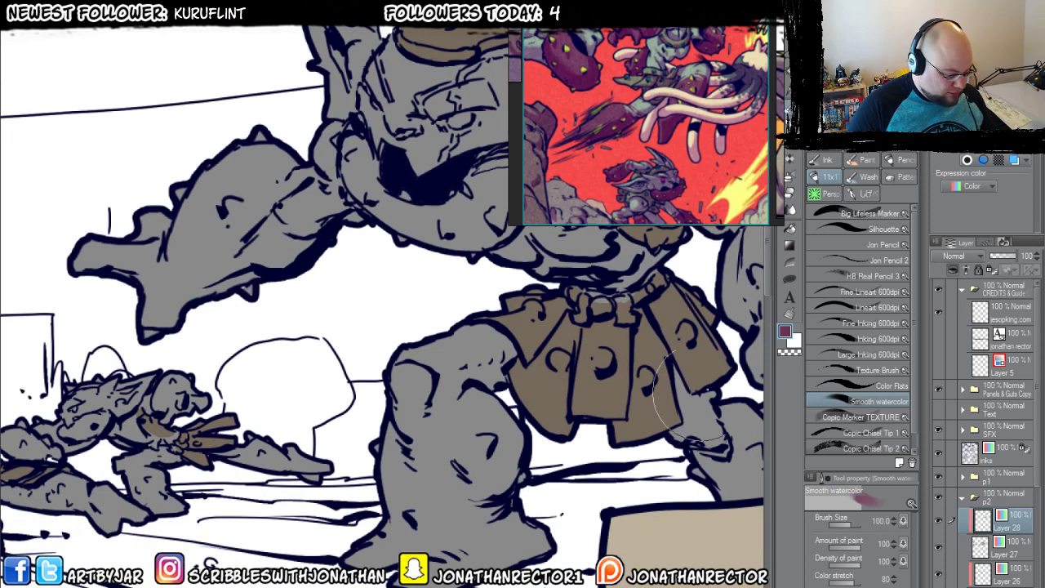
{"action": "left_click", "coordinate": [789, 279]}
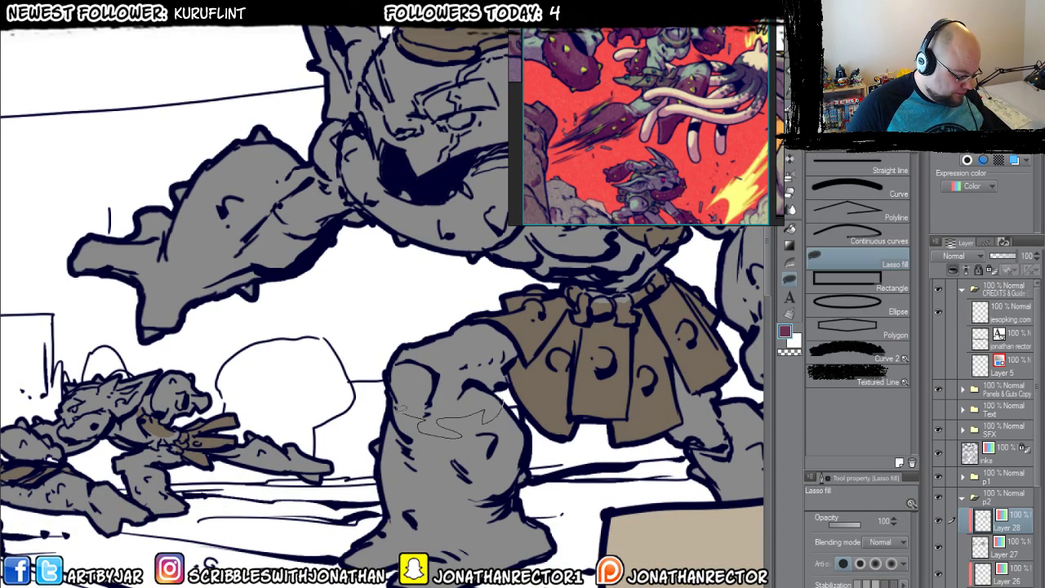
{"action": "mouse_move", "coordinate": [359, 405]}
{"action": "left_mouse_down"}
{"action": "mouse_move", "coordinate": [326, 565]}
{"action": "mouse_move", "coordinate": [547, 448]}
{"action": "mouse_move", "coordinate": [531, 421]}
{"action": "left_mouse_up"}
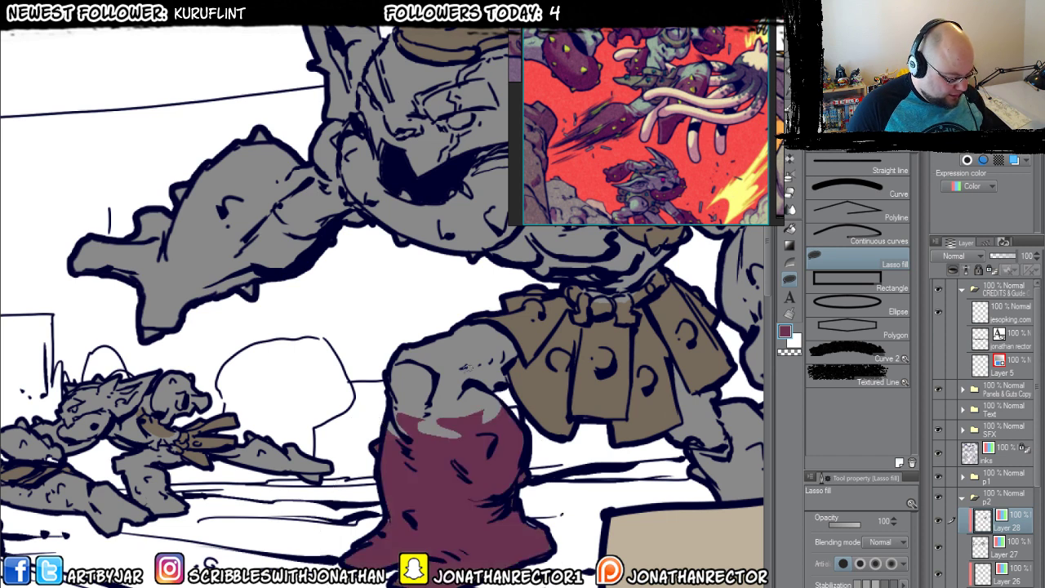
Paint ragged maroon marks along the front leg's knee edge on Layer 28 with the Large Inking 600dpi brush at size 70.
{"action": "left_click", "coordinate": [1009, 555]}
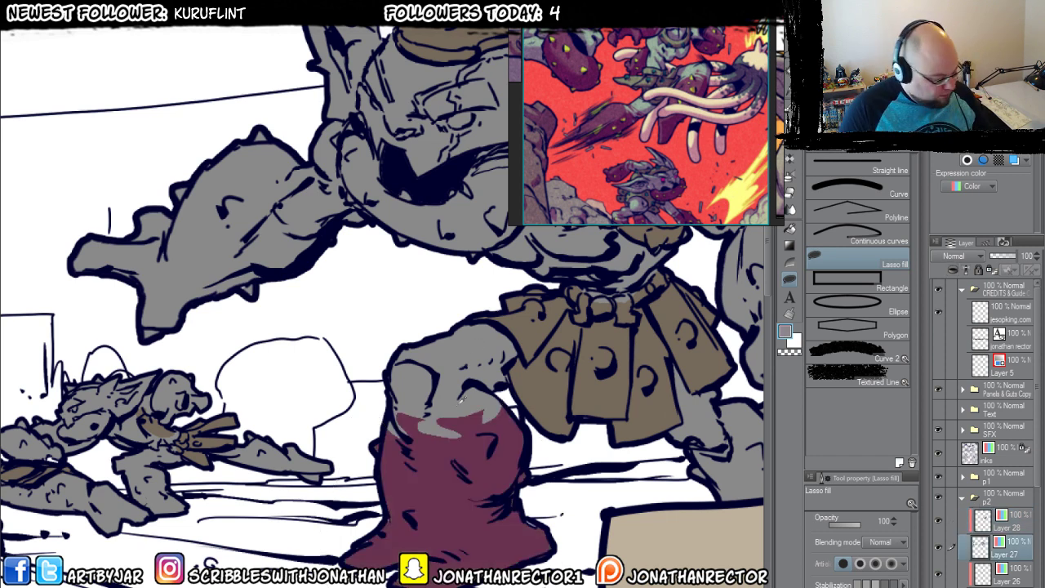
{"action": "key", "text": "p"}
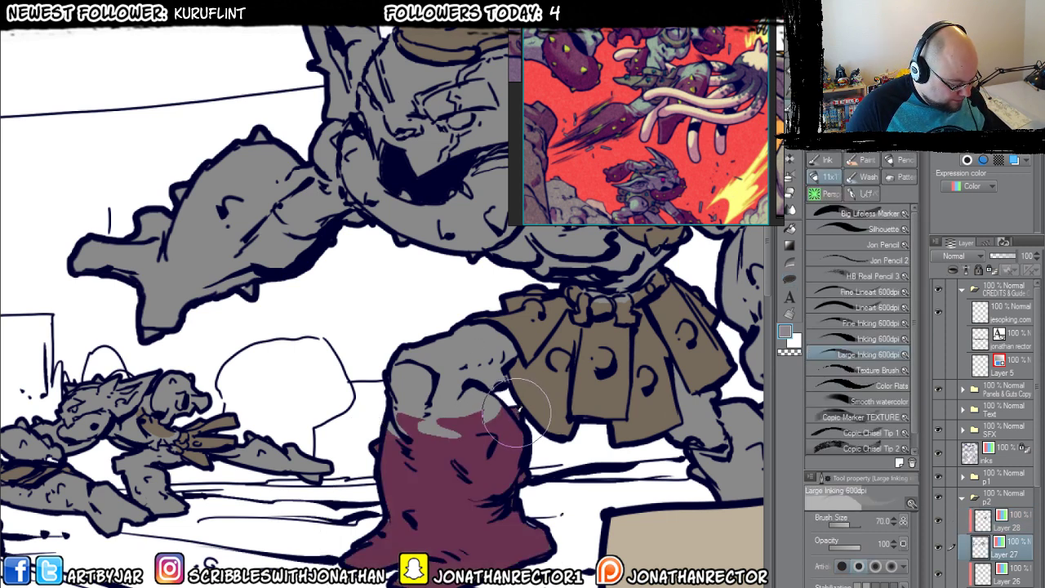
{"action": "left_click", "coordinate": [466, 506], "text": "alt"}
{"action": "left_click", "coordinate": [1009, 523]}
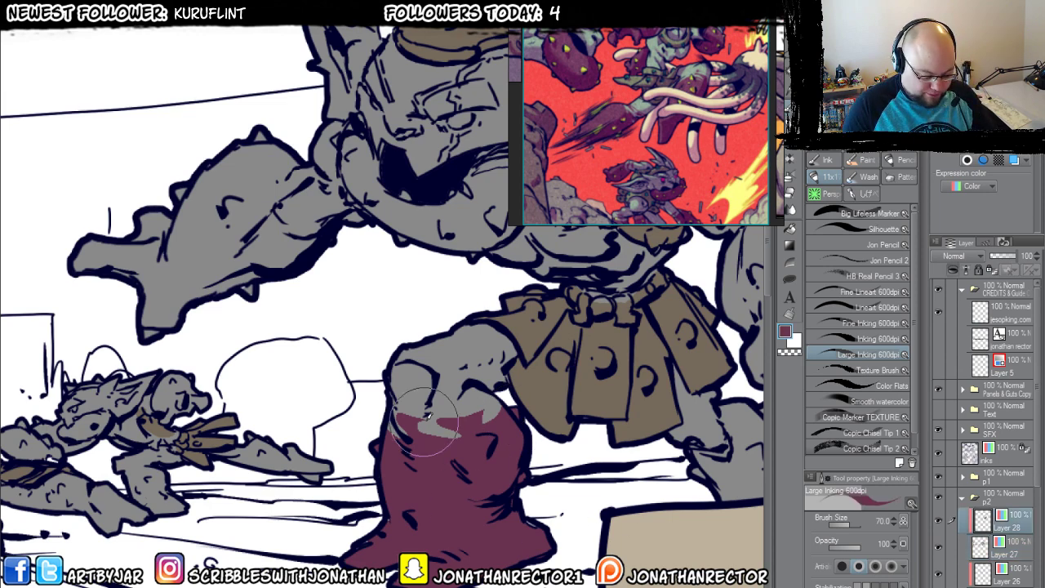
{"action": "left_click_drag", "start_coordinate": [423, 419], "coordinate": [430, 422]}
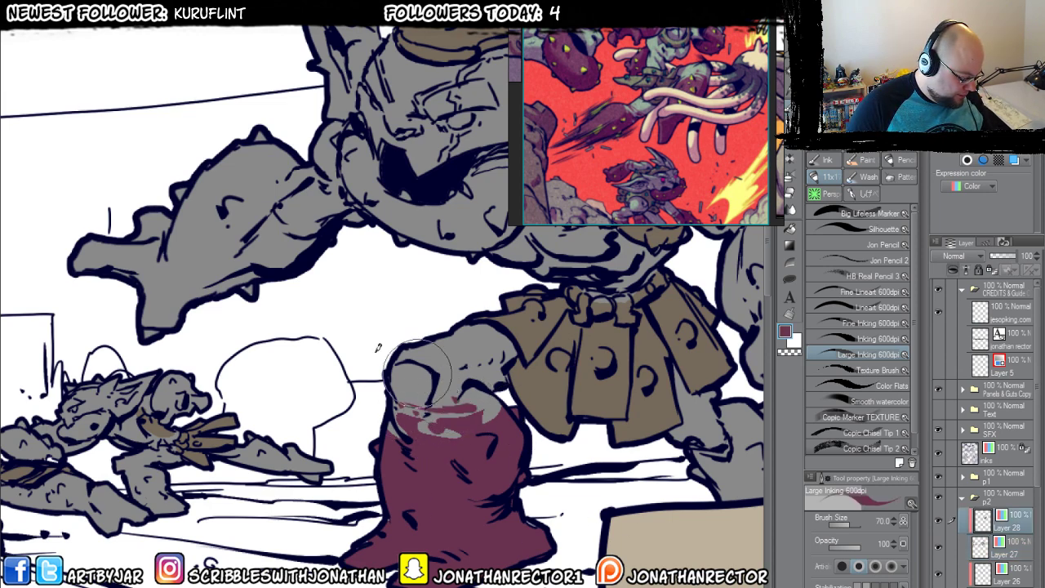
Paint the large creature's rear lower leg maroon with the Large Inking 600dpi brush at size 70, leaving a ragged upper edge.
{"action": "left_click_drag", "start_coordinate": [395, 477], "coordinate": [156, 434]}
{"action": "left_click_drag", "start_coordinate": [531, 343], "coordinate": [474, 441]}
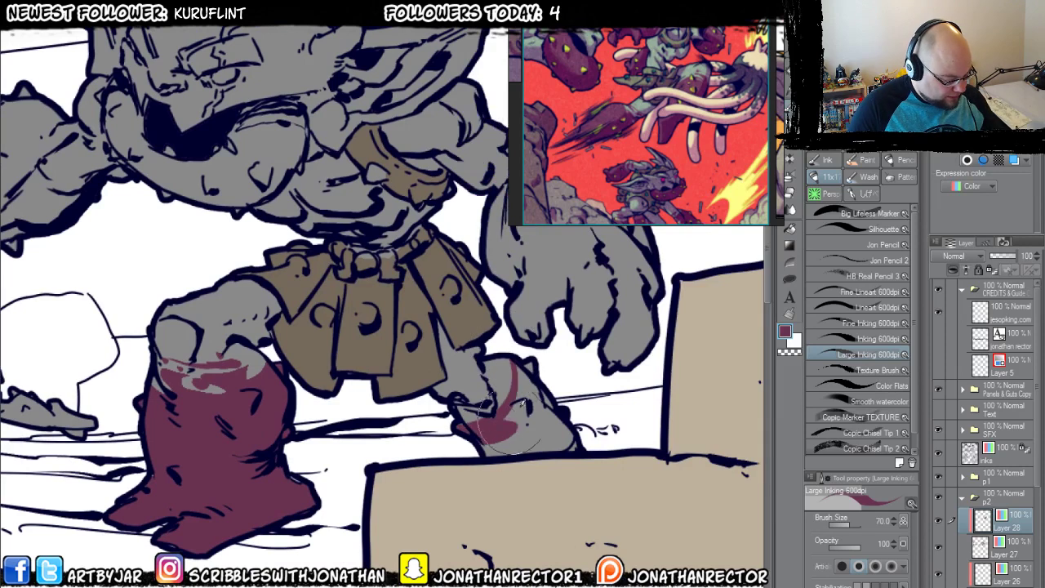
{"action": "mouse_move", "coordinate": [522, 376]}
{"action": "left_mouse_down"}
{"action": "mouse_move", "coordinate": [567, 427]}
{"action": "mouse_move", "coordinate": [558, 445]}
{"action": "mouse_move", "coordinate": [519, 437]}
{"action": "mouse_move", "coordinate": [510, 448]}
{"action": "mouse_move", "coordinate": [504, 376]}
{"action": "left_mouse_up"}
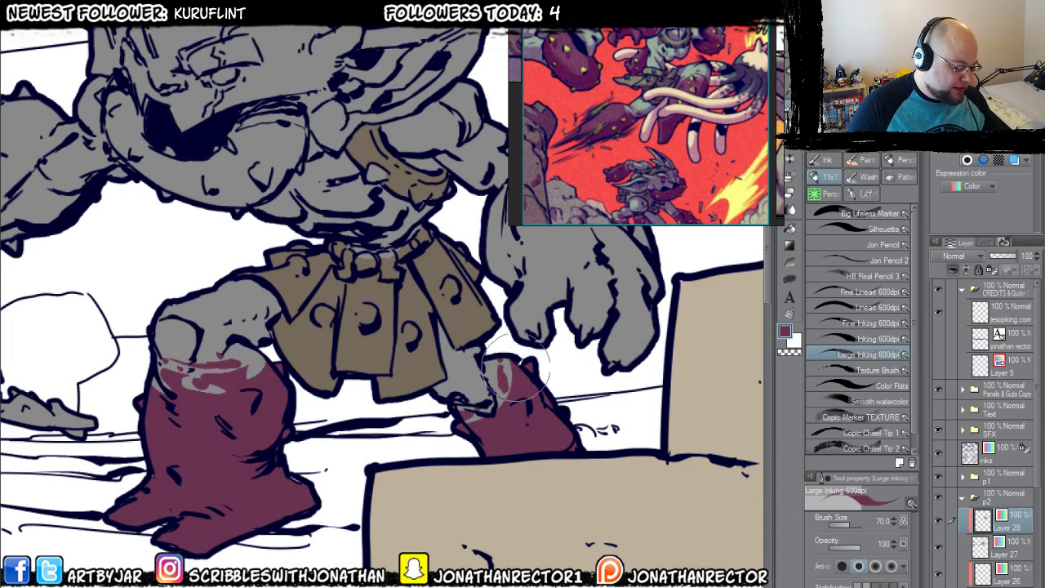
Outline and lasso fill the creature's big lowered hand in maroon, and roughen its wrist edge with the Large Inking 600dpi brush.
{"action": "left_click_drag", "start_coordinate": [478, 413], "coordinate": [424, 584]}
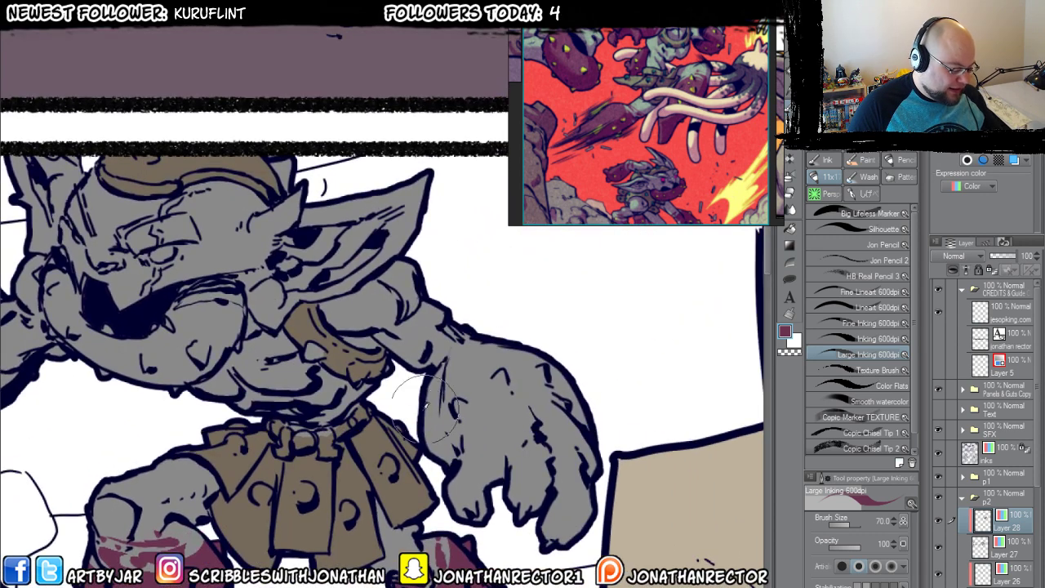
{"action": "mouse_move", "coordinate": [445, 374]}
{"action": "left_mouse_down"}
{"action": "mouse_move", "coordinate": [546, 368]}
{"action": "mouse_move", "coordinate": [590, 429]}
{"action": "left_mouse_up"}
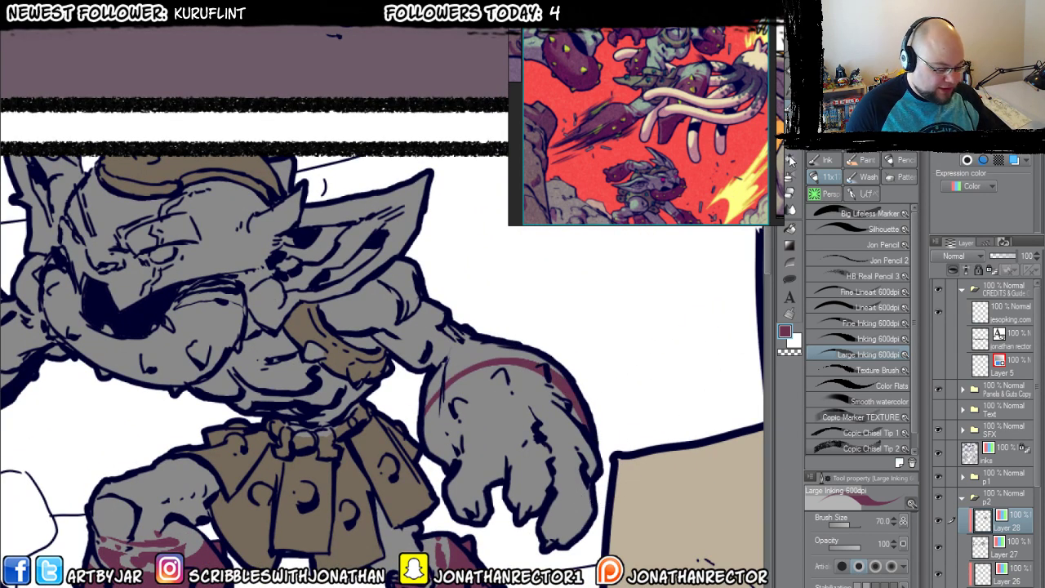
{"action": "key", "text": "m"}
{"action": "key", "text": "u"}
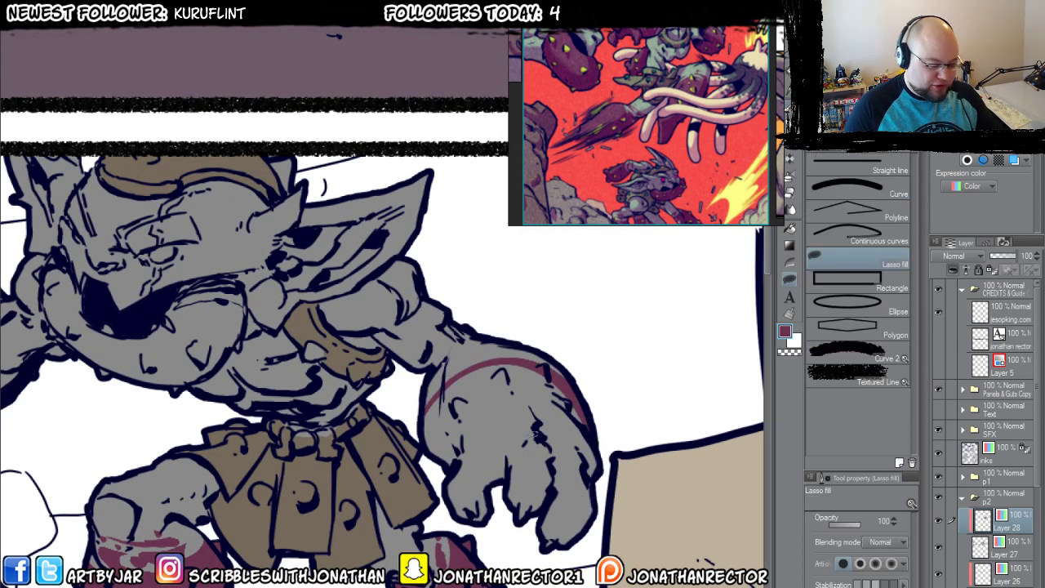
{"action": "mouse_move", "coordinate": [522, 364]}
{"action": "left_mouse_down"}
{"action": "mouse_move", "coordinate": [584, 400]}
{"action": "mouse_move", "coordinate": [611, 521]}
{"action": "left_mouse_up"}
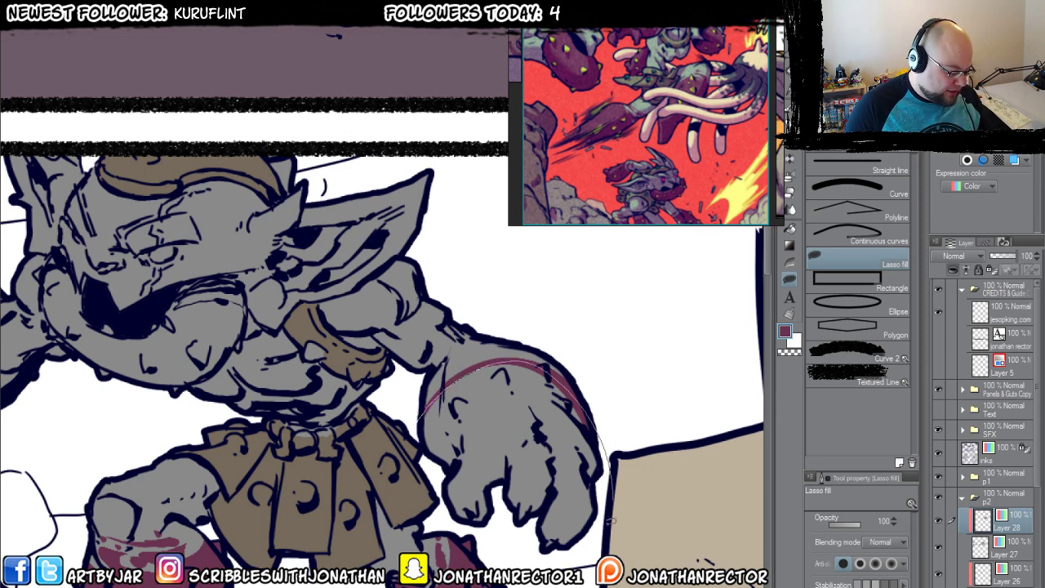
{"action": "mouse_move", "coordinate": [492, 546]}
{"action": "left_mouse_down"}
{"action": "mouse_move", "coordinate": [443, 488]}
{"action": "mouse_move", "coordinate": [420, 400]}
{"action": "left_mouse_up"}
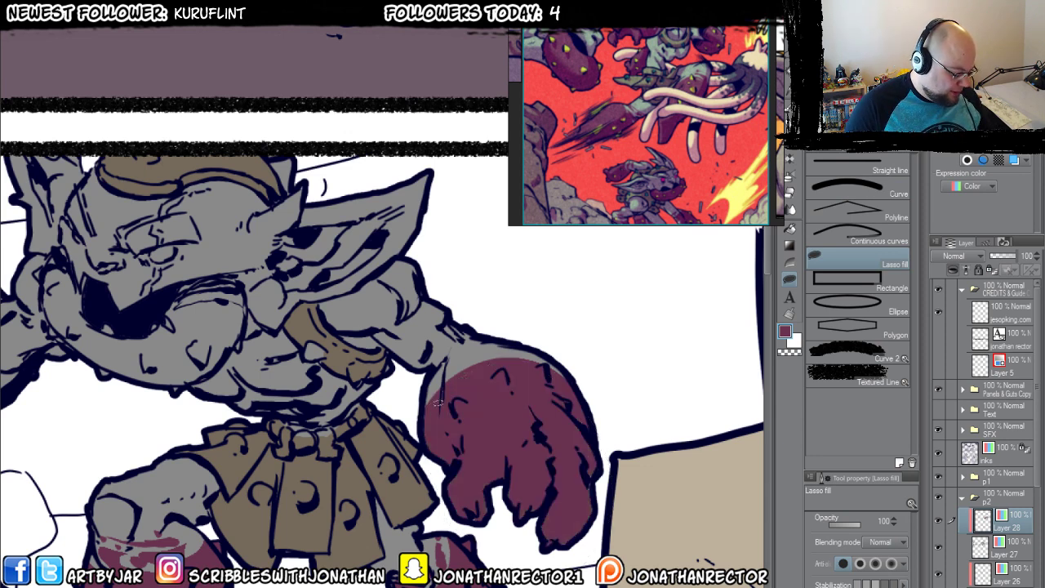
{"action": "key", "text": "p"}
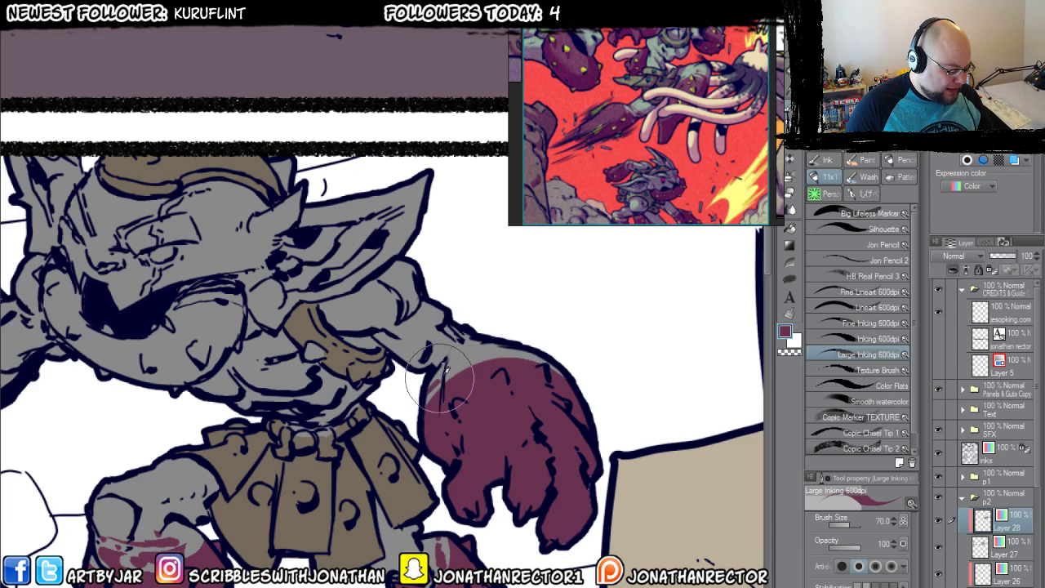
{"action": "mouse_move", "coordinate": [441, 384]}
{"action": "left_mouse_down"}
{"action": "mouse_move", "coordinate": [530, 365]}
{"action": "mouse_move", "coordinate": [518, 351]}
{"action": "mouse_move", "coordinate": [463, 351]}
{"action": "mouse_move", "coordinate": [437, 367]}
{"action": "mouse_move", "coordinate": [450, 349]}
{"action": "mouse_move", "coordinate": [459, 349]}
{"action": "mouse_move", "coordinate": [430, 392]}
{"action": "left_mouse_up"}
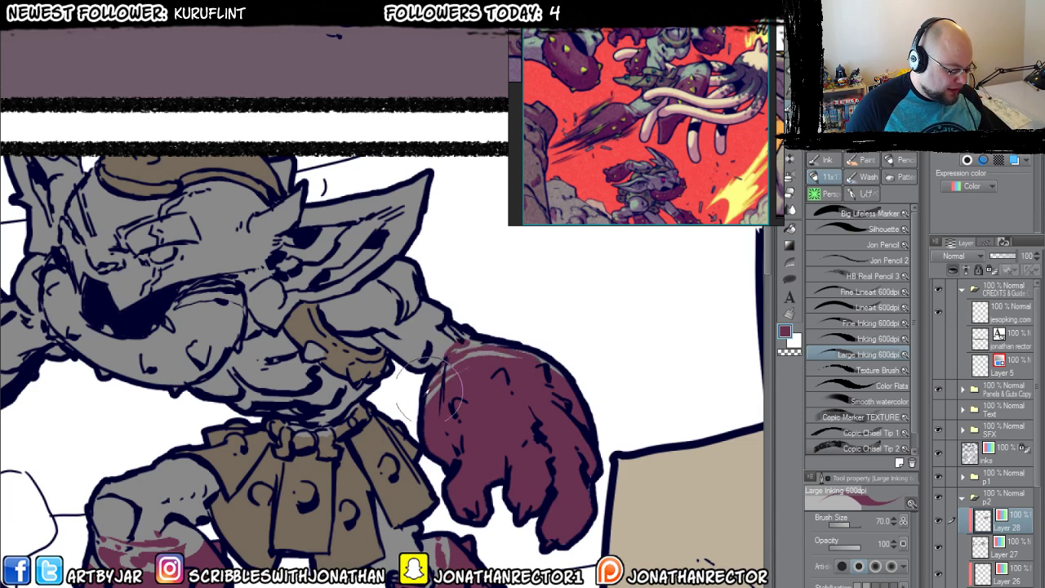
Color the creature's outstretched forearm and hand maroon on Layer 28, with ragged marks toward the elbow.
{"action": "mouse_move", "coordinate": [41, 527]}
{"action": "left_mouse_down"}
{"action": "mouse_move", "coordinate": [230, 490]}
{"action": "mouse_move", "coordinate": [391, 490]}
{"action": "left_mouse_up"}
{"action": "mouse_move", "coordinate": [326, 257]}
{"action": "left_mouse_down"}
{"action": "mouse_move", "coordinate": [291, 291]}
{"action": "mouse_move", "coordinate": [279, 337]}
{"action": "mouse_move", "coordinate": [329, 392]}
{"action": "mouse_move", "coordinate": [212, 429]}
{"action": "mouse_move", "coordinate": [116, 363]}
{"action": "mouse_move", "coordinate": [132, 353]}
{"action": "mouse_move", "coordinate": [229, 376]}
{"action": "mouse_move", "coordinate": [300, 411]}
{"action": "mouse_move", "coordinate": [268, 280]}
{"action": "mouse_move", "coordinate": [299, 240]}
{"action": "mouse_move", "coordinate": [318, 240]}
{"action": "mouse_move", "coordinate": [248, 345]}
{"action": "mouse_move", "coordinate": [223, 324]}
{"action": "mouse_move", "coordinate": [229, 305]}
{"action": "mouse_move", "coordinate": [196, 362]}
{"action": "mouse_move", "coordinate": [292, 317]}
{"action": "mouse_move", "coordinate": [334, 263]}
{"action": "mouse_move", "coordinate": [319, 283]}
{"action": "mouse_move", "coordinate": [299, 280]}
{"action": "mouse_move", "coordinate": [301, 317]}
{"action": "mouse_move", "coordinate": [317, 286]}
{"action": "mouse_move", "coordinate": [291, 348]}
{"action": "mouse_move", "coordinate": [305, 358]}
{"action": "mouse_move", "coordinate": [318, 342]}
{"action": "mouse_move", "coordinate": [347, 375]}
{"action": "mouse_move", "coordinate": [326, 329]}
{"action": "mouse_move", "coordinate": [315, 368]}
{"action": "mouse_move", "coordinate": [301, 348]}
{"action": "mouse_move", "coordinate": [290, 286]}
{"action": "left_mouse_up"}
{"action": "left_click_drag", "start_coordinate": [344, 453], "coordinate": [183, 454]}
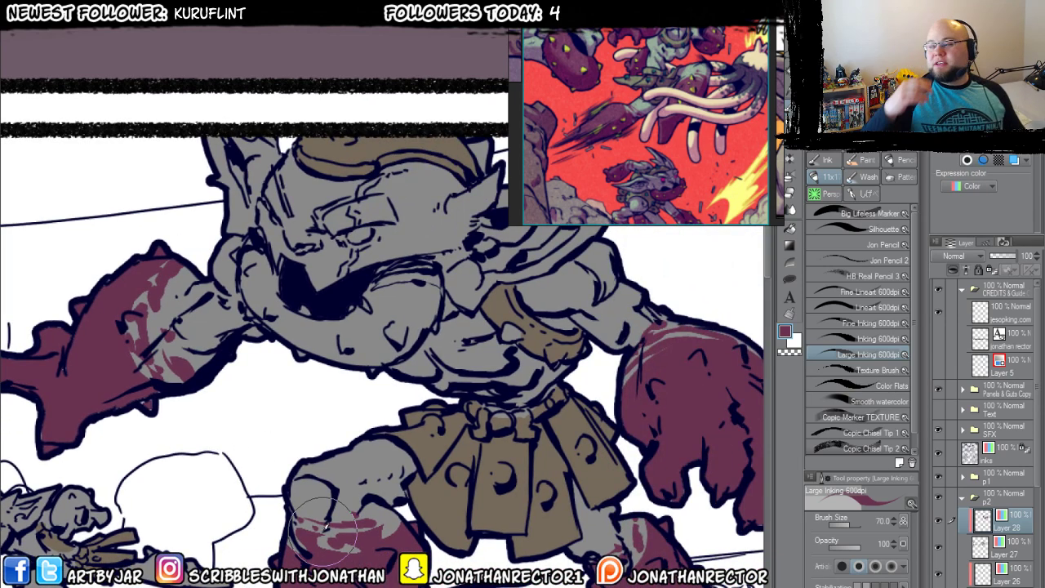
Fill the creature's large lower jaw with maroon and paint the unfilled gaps along the lip with the Large Inking 600dpi brush.
{"action": "left_click_drag", "start_coordinate": [268, 336], "coordinate": [286, 363]}
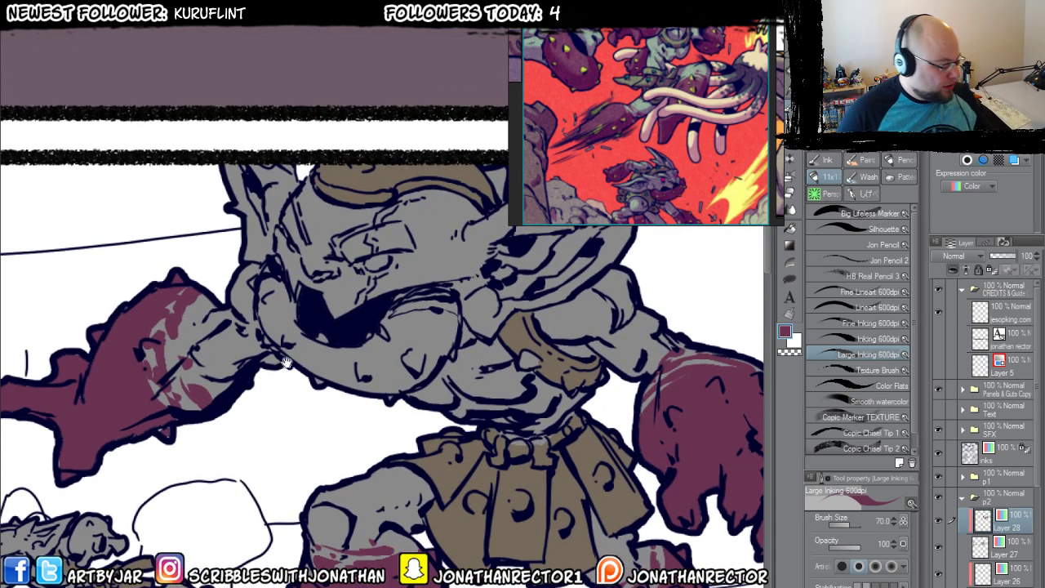
{"action": "key", "text": "g"}
{"action": "left_click", "coordinate": [353, 365]}
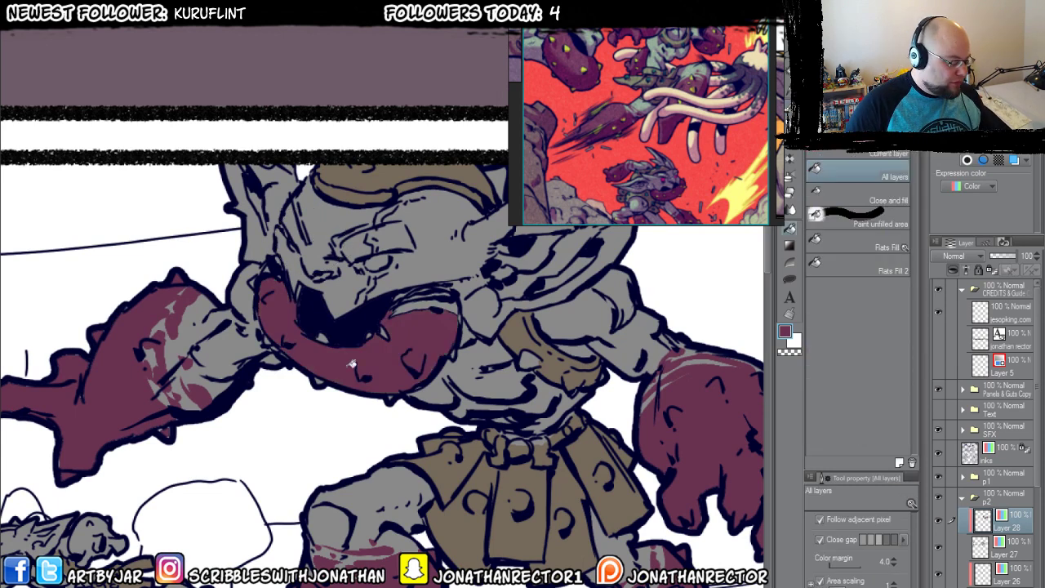
{"action": "key", "text": "p"}
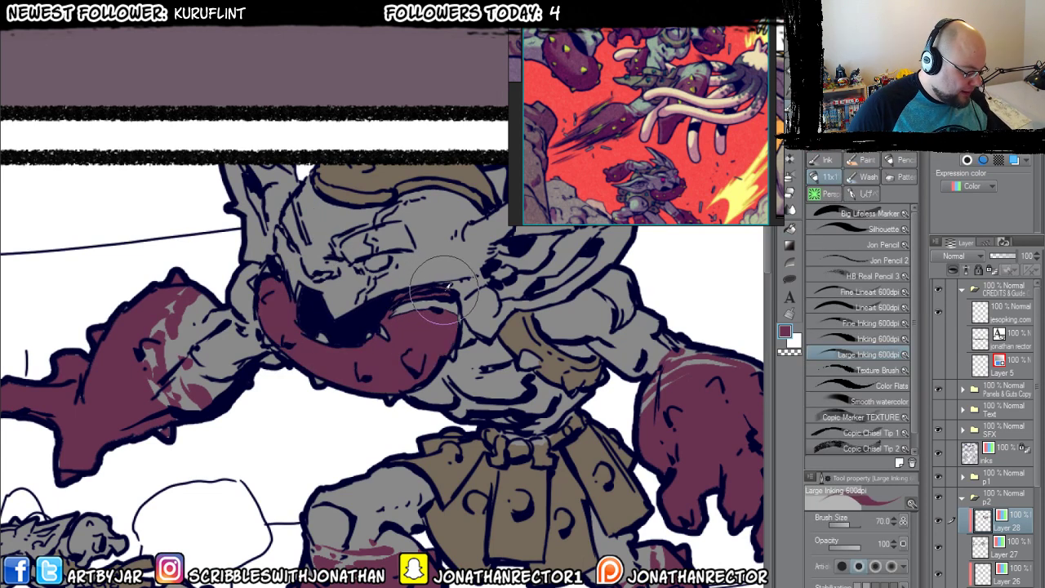
{"action": "mouse_move", "coordinate": [415, 309]}
{"action": "left_mouse_down"}
{"action": "mouse_move", "coordinate": [442, 290]}
{"action": "mouse_move", "coordinate": [447, 342]}
{"action": "left_mouse_up"}
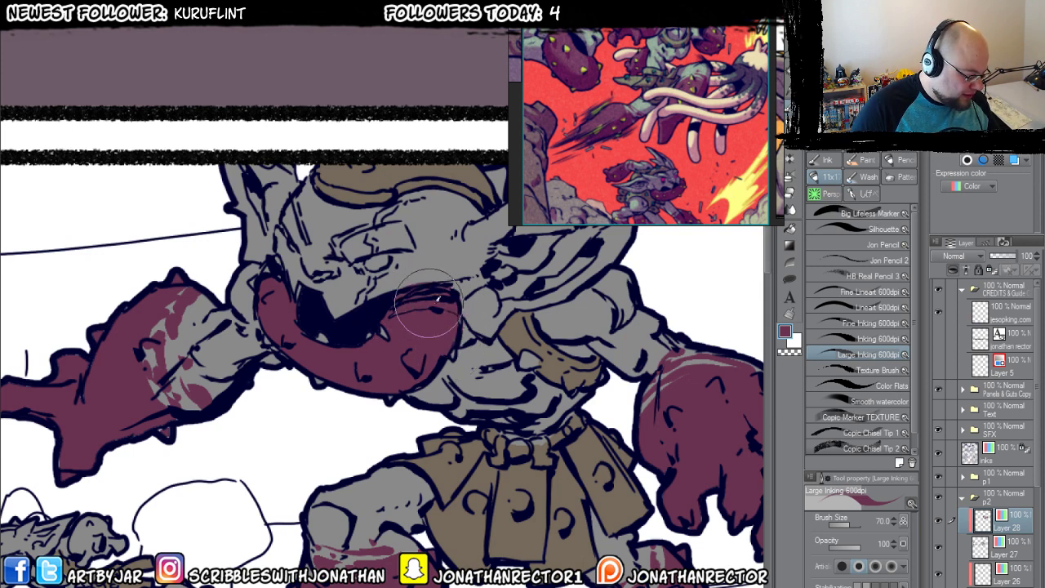
{"action": "key", "text": "e"}
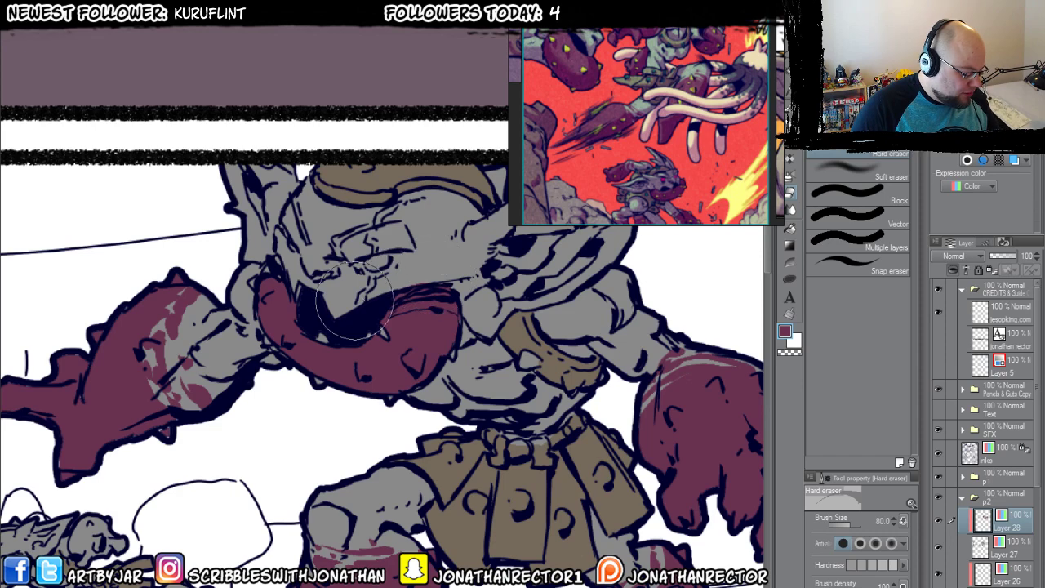
{"action": "key", "text": "p"}
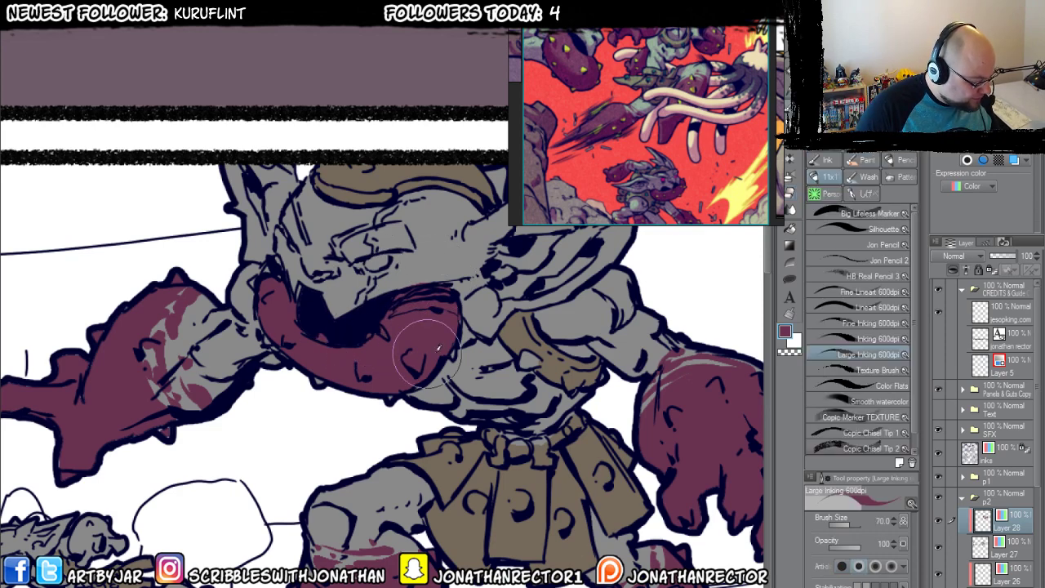
{"action": "left_click_drag", "start_coordinate": [268, 342], "coordinate": [340, 399]}
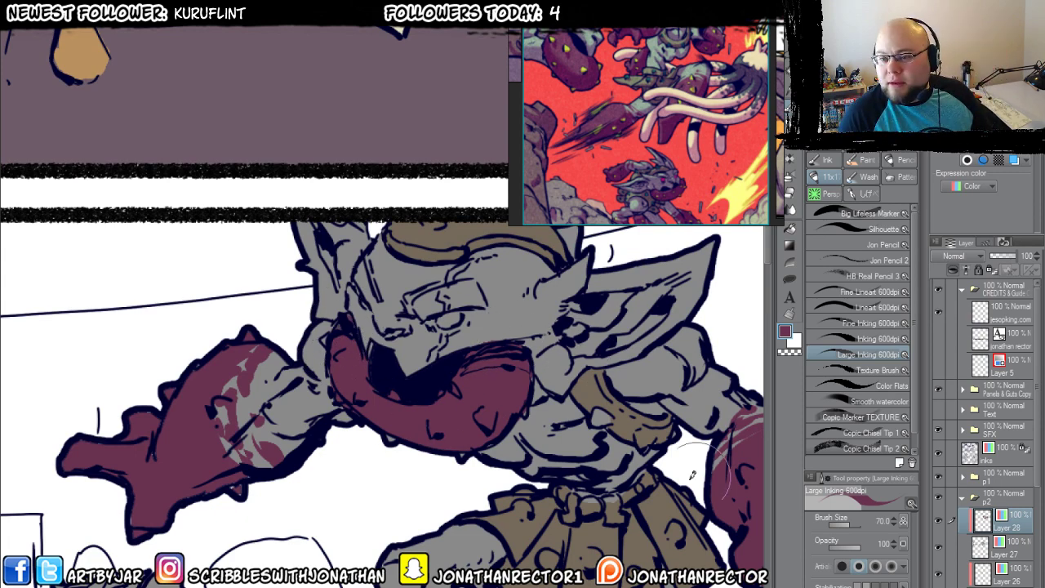
{"action": "left_click_drag", "start_coordinate": [278, 472], "coordinate": [490, 277]}
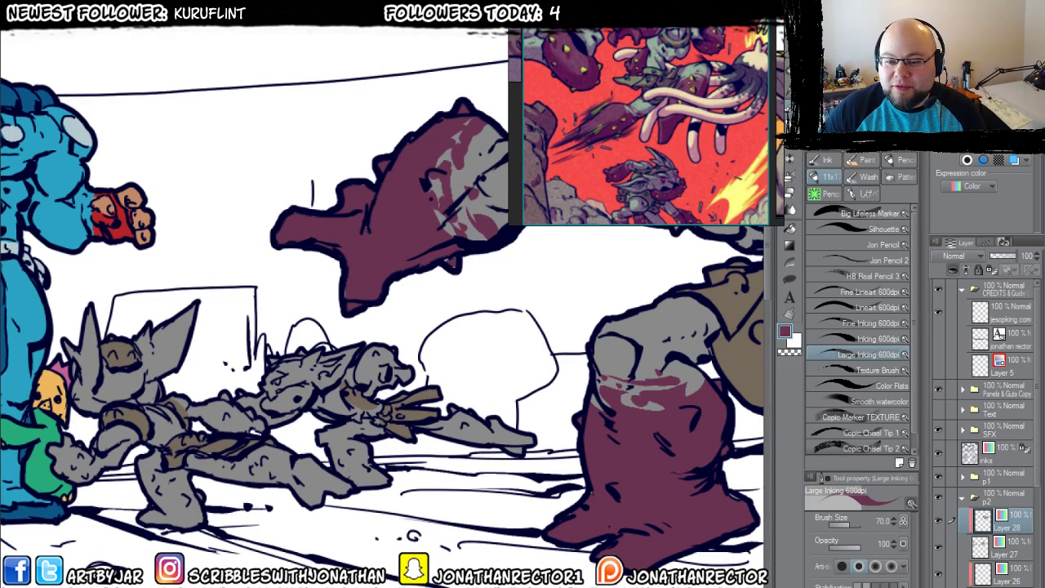
Open the mod_4_color_v2 Clip Studio cover file from the Modern Testament 04 project's 07 Colours folder in Art > commissions.
{"action": "key", "text": "ctrl+o"}
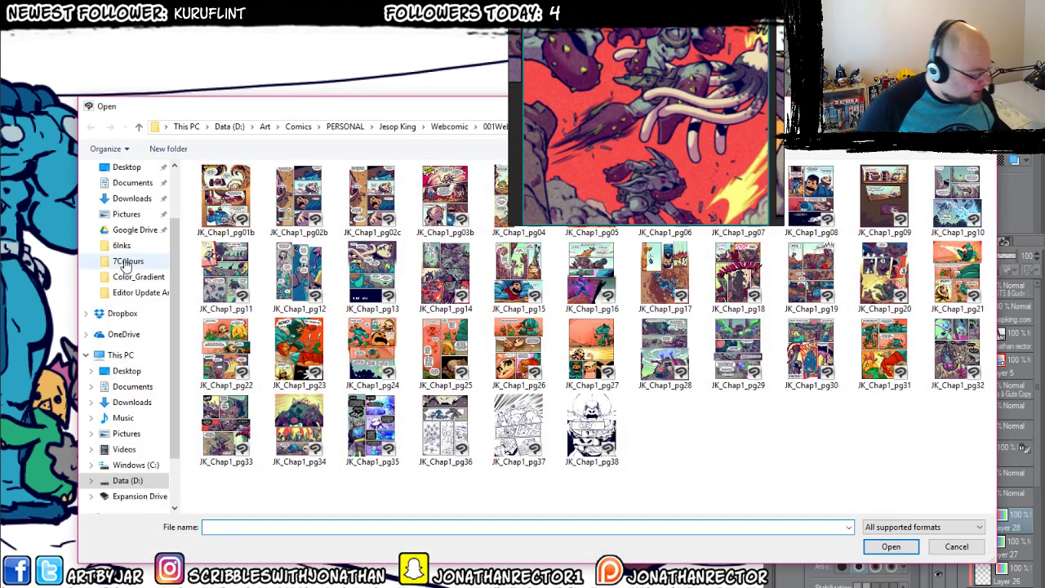
{"action": "left_click", "coordinate": [265, 127]}
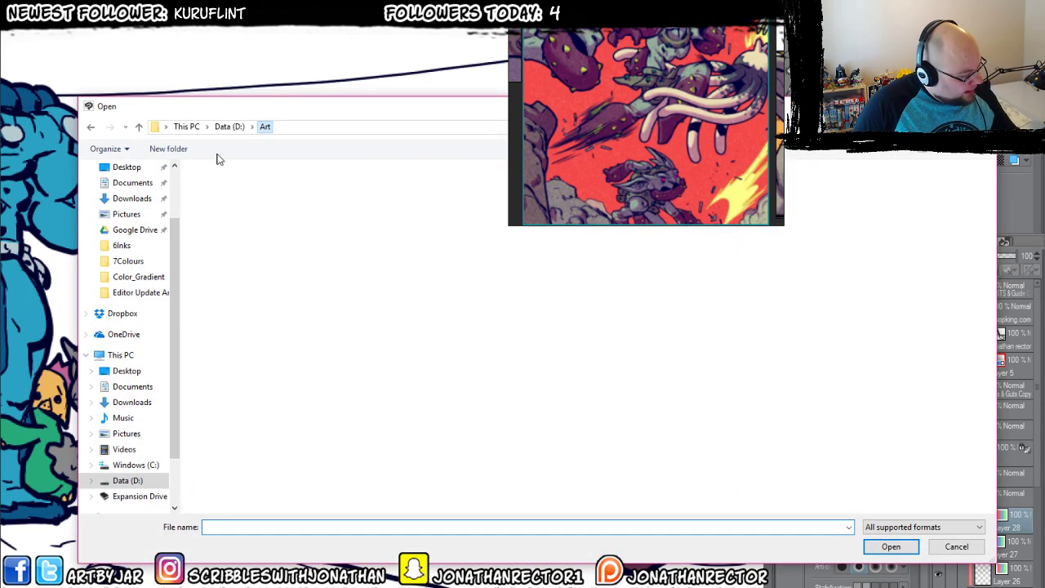
{"action": "double_click", "coordinate": [584, 202]}
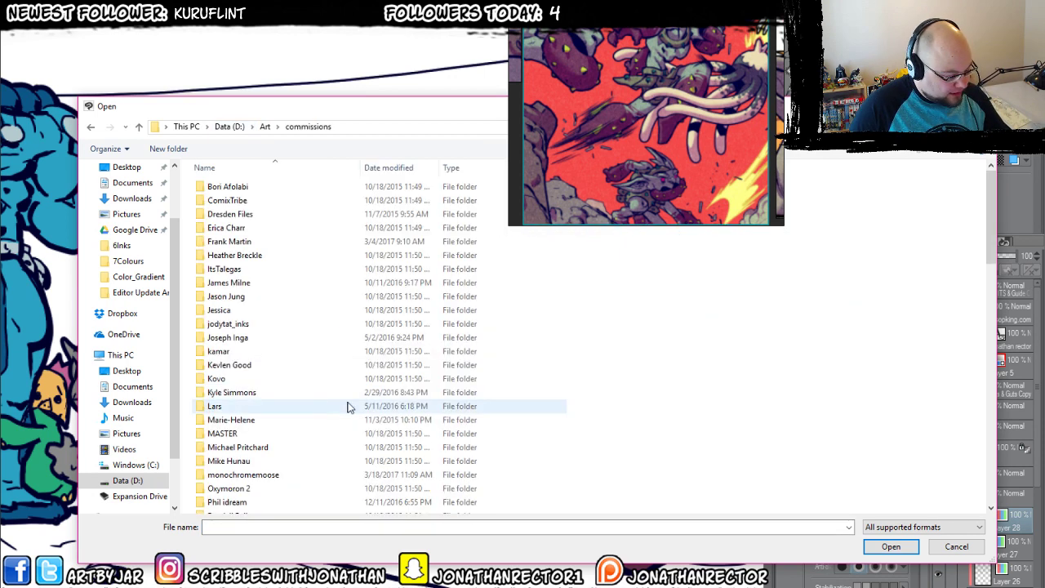
{"action": "double_click", "coordinate": [214, 241]}
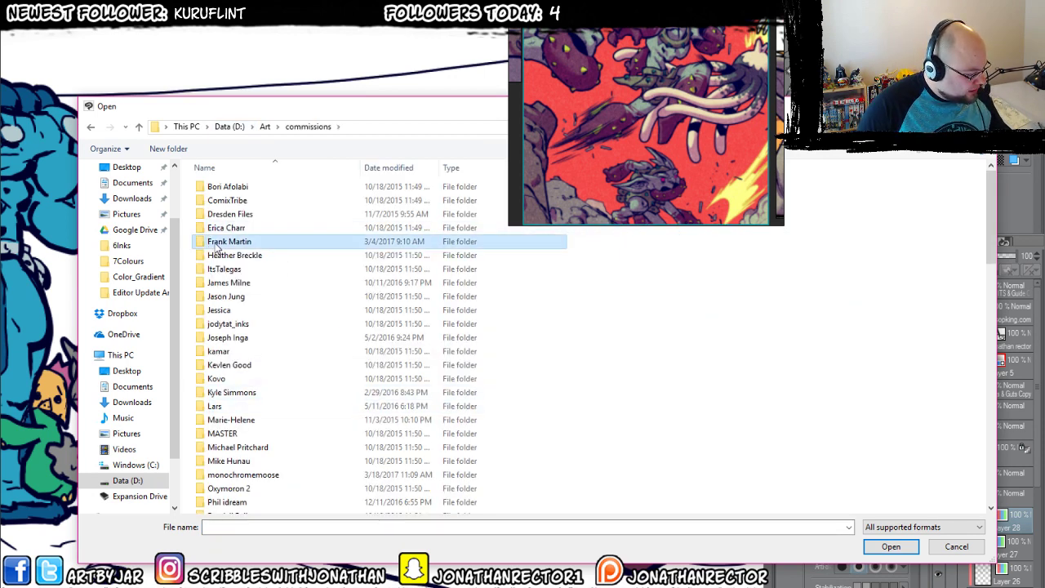
{"action": "double_click", "coordinate": [220, 230]}
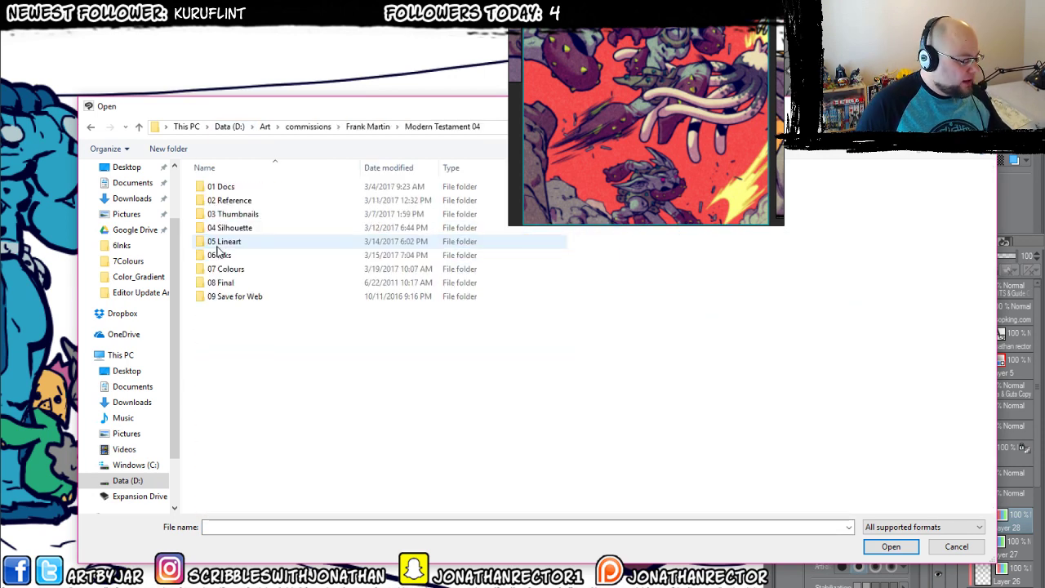
{"action": "double_click", "coordinate": [223, 274]}
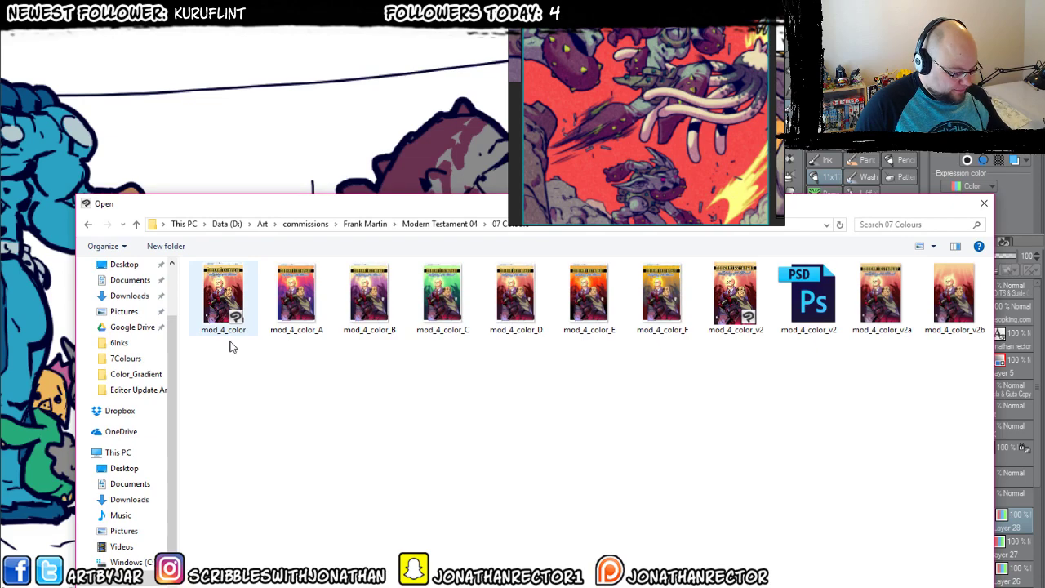
{"action": "double_click", "coordinate": [731, 307]}
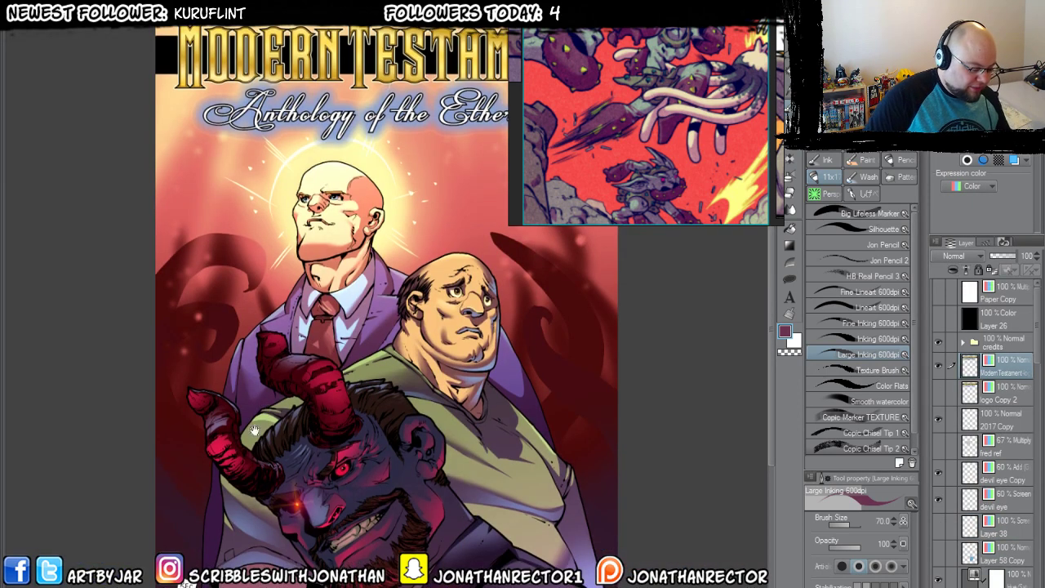
Hide the cover's Modern Testament title layer, the 2017 Copy layer, and both devil eye glow layers.
{"action": "scroll", "coordinate": [267, 406], "scroll_direction": "down", "scroll_amount": 3}
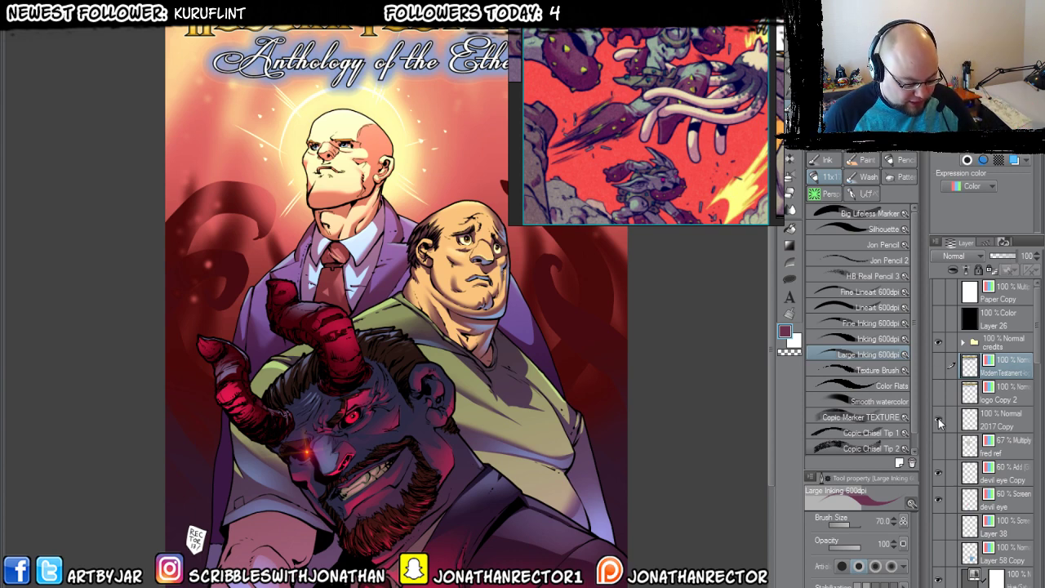
{"action": "left_click", "coordinate": [939, 473]}
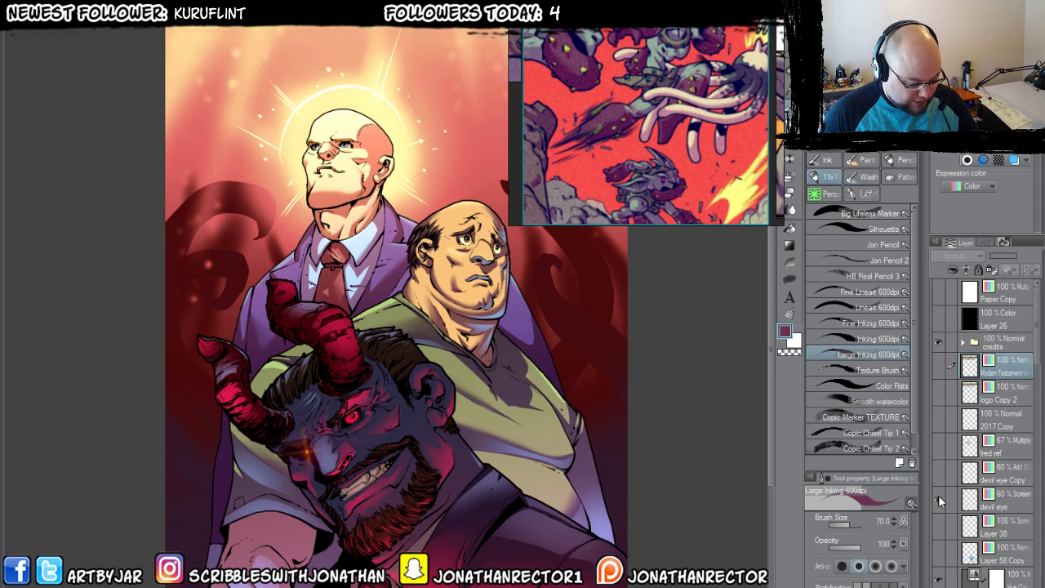
{"action": "left_click_drag", "start_coordinate": [940, 524], "coordinate": [942, 552]}
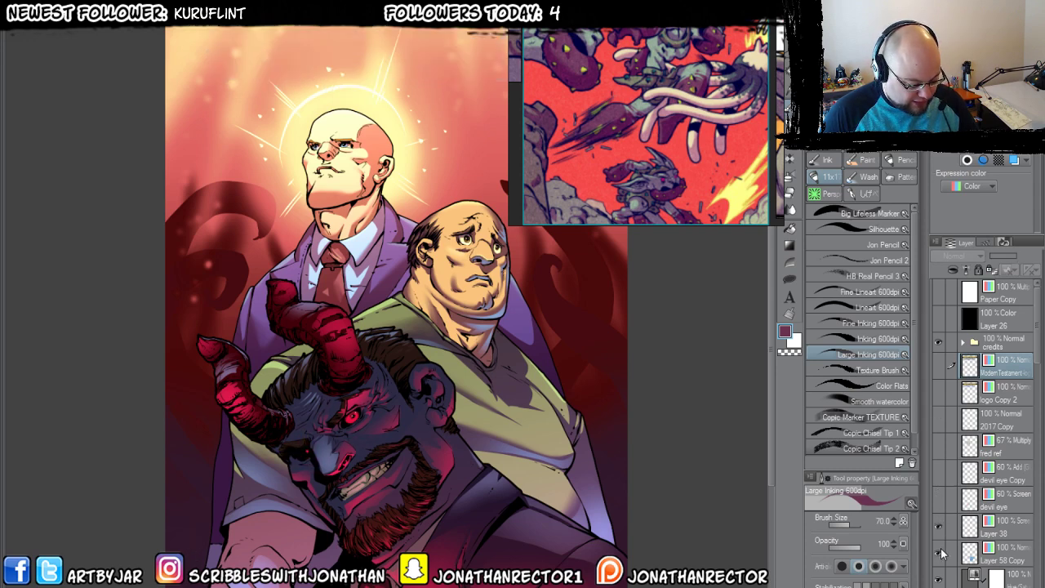
{"action": "left_click", "coordinate": [939, 553]}
Delete Layer 38, Layer 58 Copy, and the 69% correction layer above the inks along with its mask.
{"action": "left_click", "coordinate": [998, 527]}
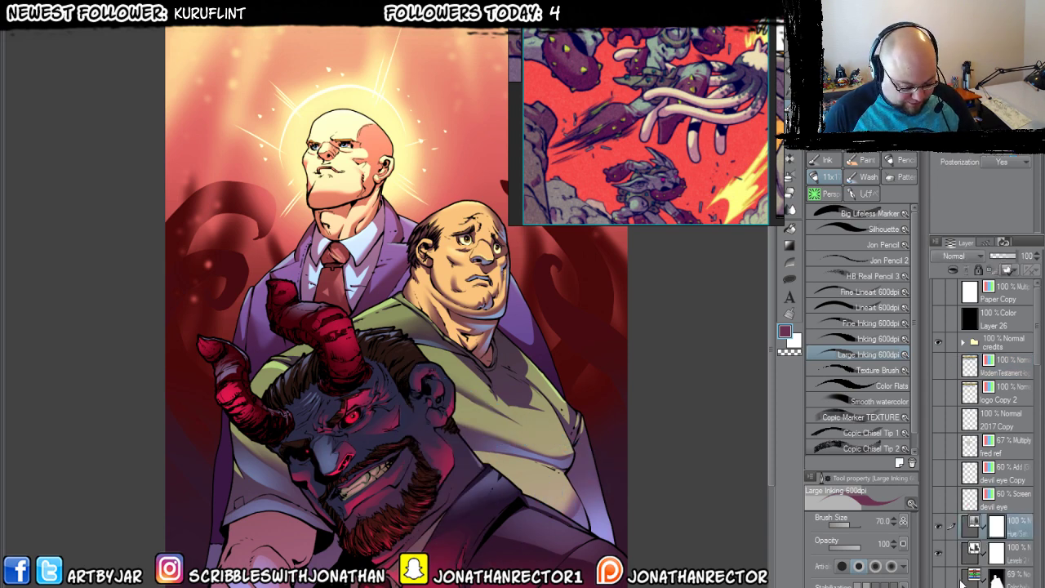
{"action": "left_click", "coordinate": [964, 579]}
{"action": "key", "text": "Delete"}
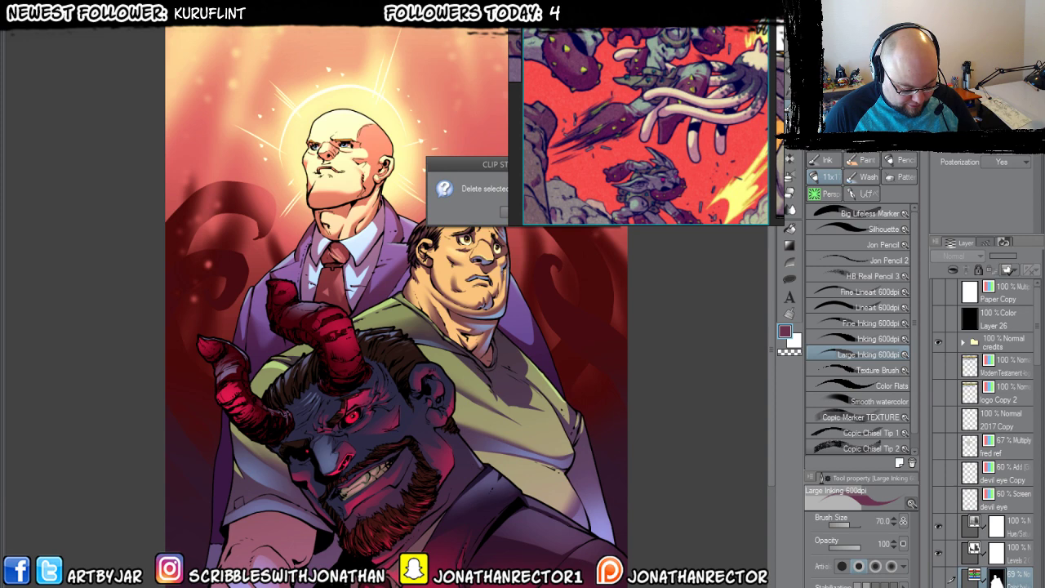
{"action": "left_click_drag", "start_coordinate": [459, 174], "coordinate": [471, 301]}
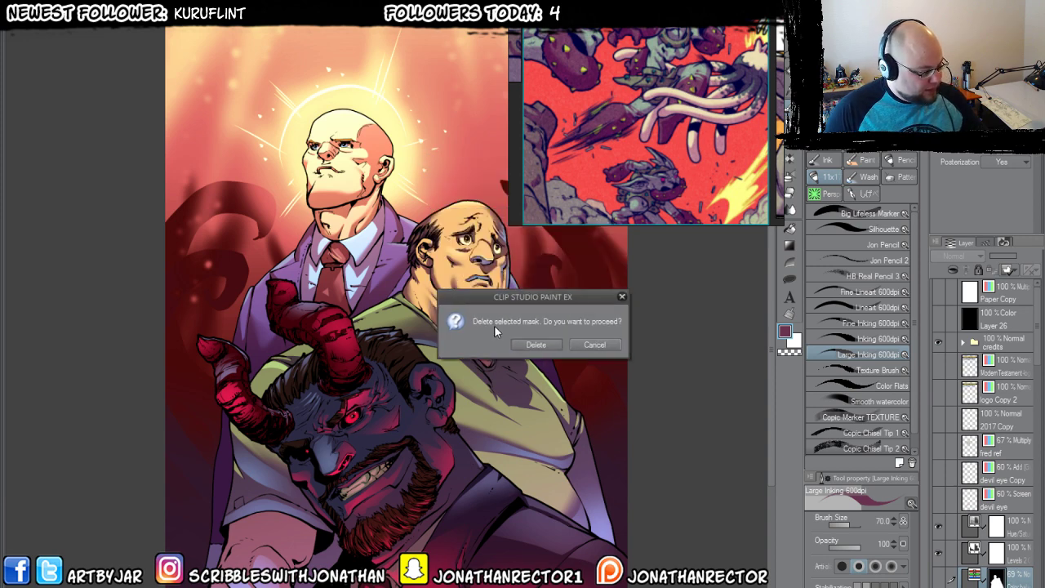
{"action": "left_click", "coordinate": [537, 347]}
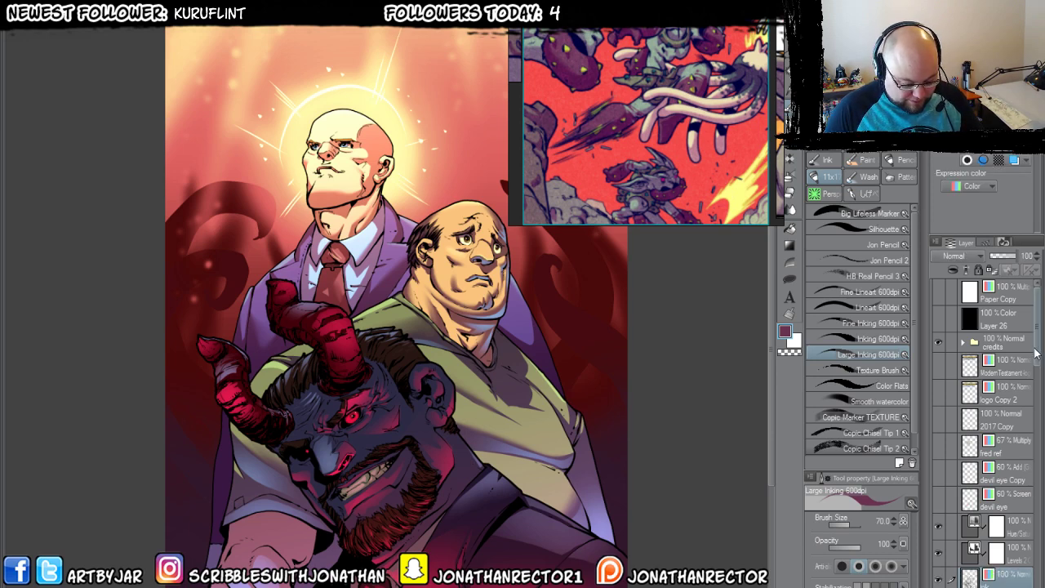
Delete the hidden Layer 27 and Layer 25 from the demon's color layers, and collapse the bg Copy folder.
{"action": "scroll", "coordinate": [1029, 458], "scroll_direction": "down", "scroll_amount": 5}
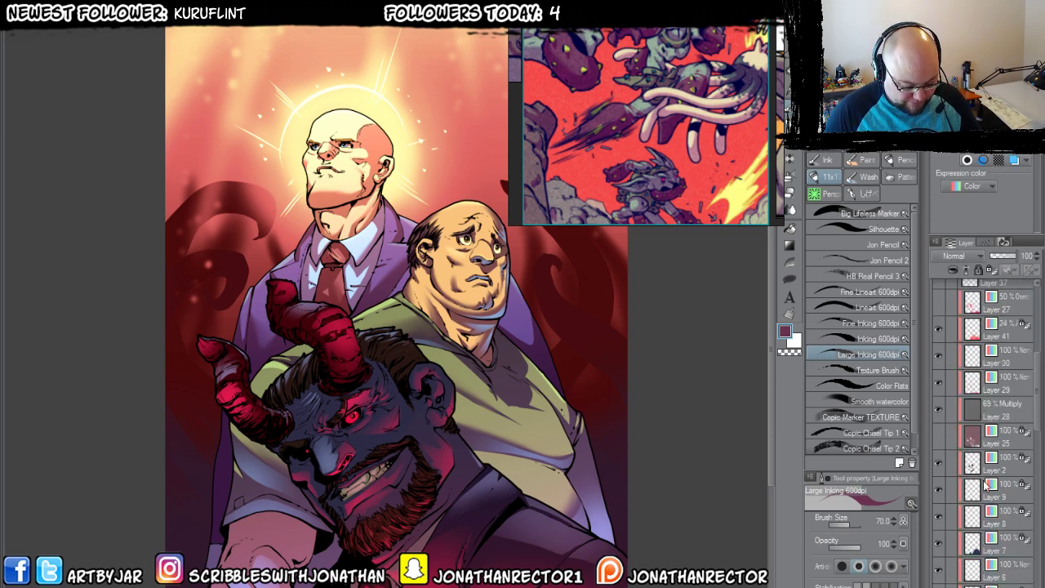
{"action": "scroll", "coordinate": [1027, 348], "scroll_direction": "up", "scroll_amount": 3}
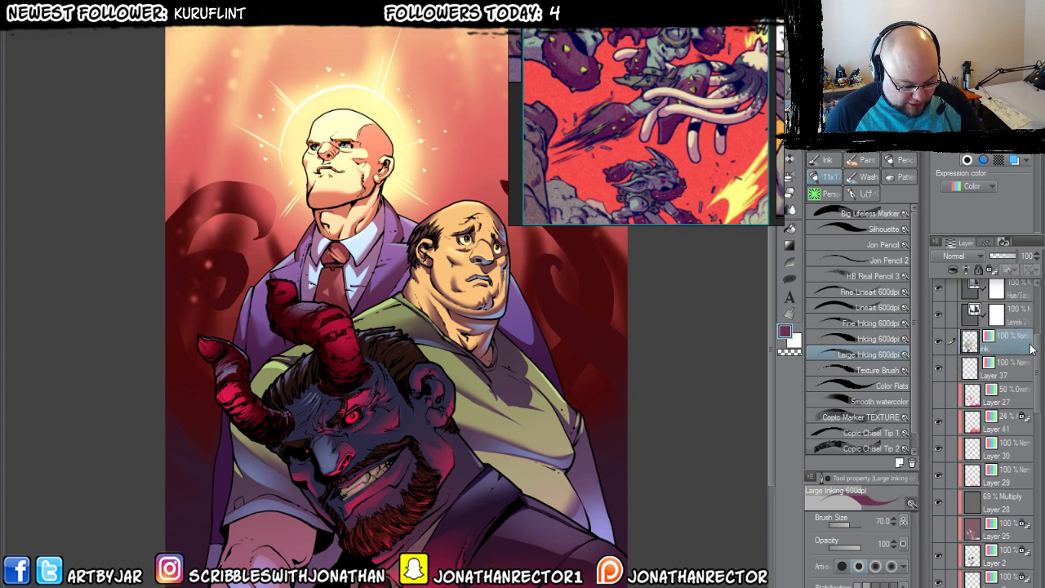
{"action": "left_click", "coordinate": [1011, 389]}
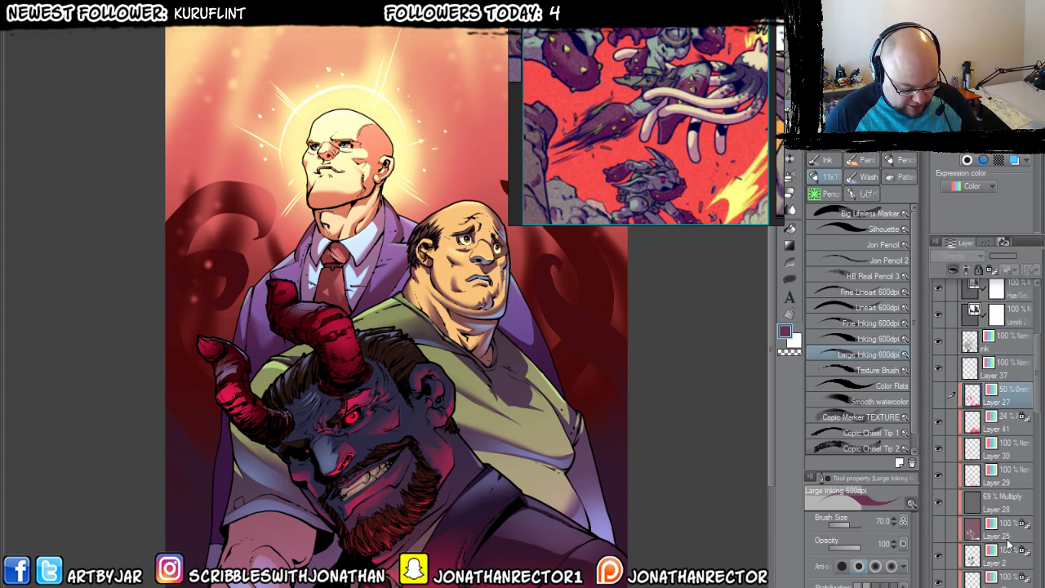
{"action": "scroll", "coordinate": [1021, 490], "scroll_direction": "down", "scroll_amount": 5}
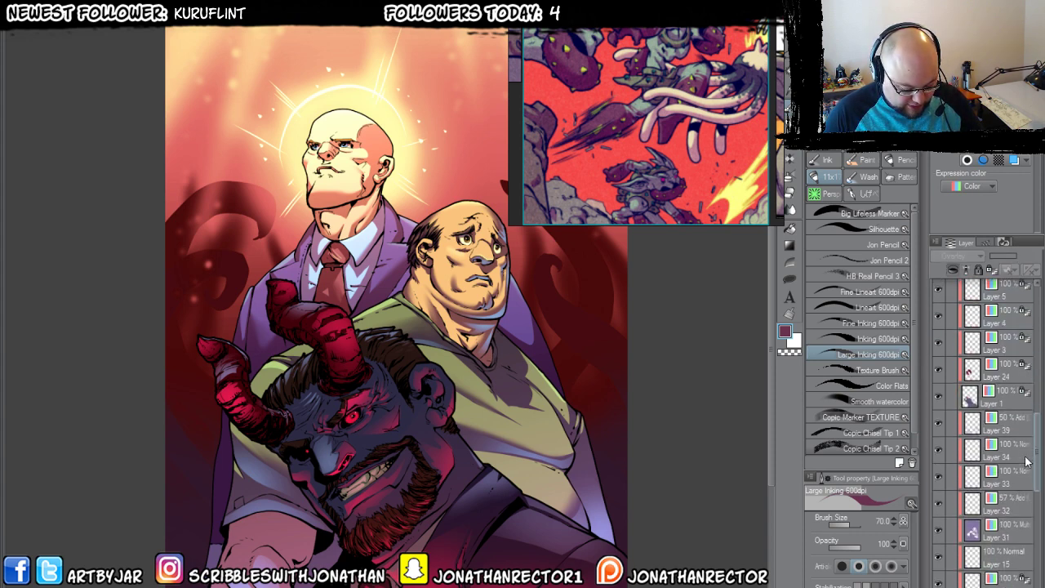
{"action": "scroll", "coordinate": [1027, 462], "scroll_direction": "down", "scroll_amount": 8}
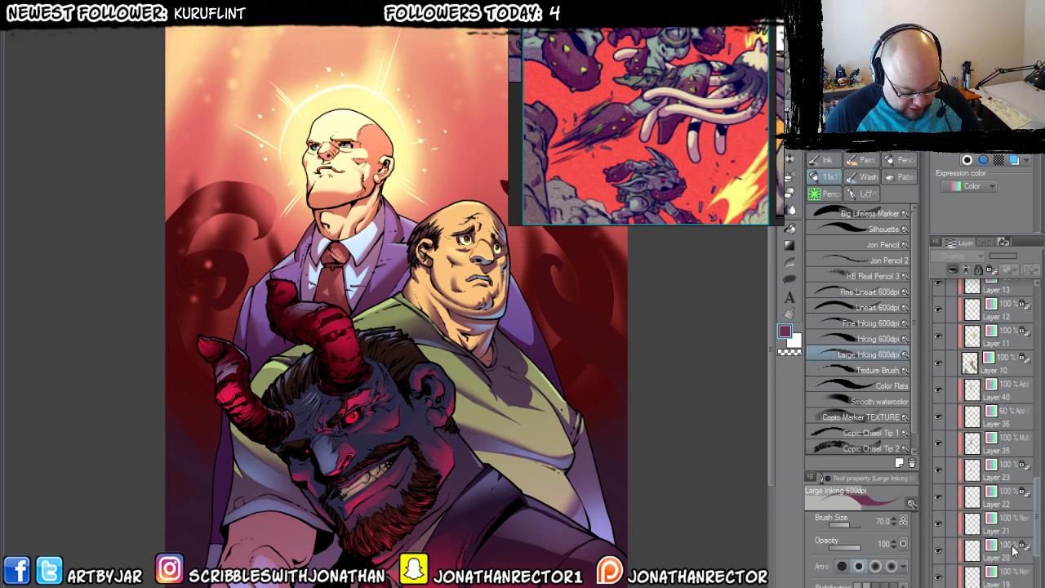
{"action": "scroll", "coordinate": [1013, 552], "scroll_direction": "down", "scroll_amount": 5}
{"action": "scroll", "coordinate": [963, 442], "scroll_direction": "down", "scroll_amount": 3}
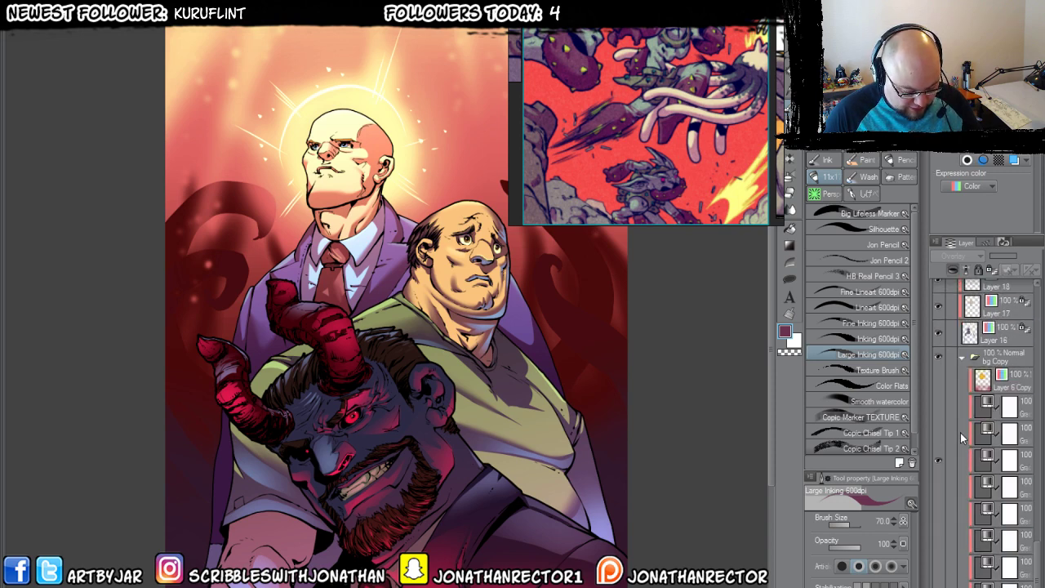
{"action": "left_click", "coordinate": [964, 359]}
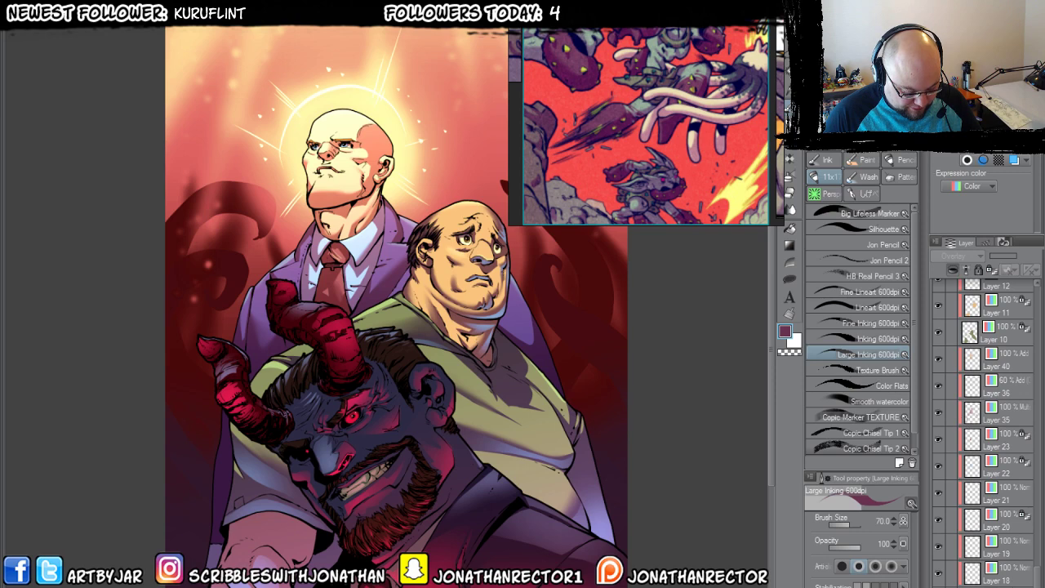
{"action": "left_click", "coordinate": [996, 294]}
{"action": "scroll", "coordinate": [980, 474], "scroll_direction": "up", "scroll_amount": 5}
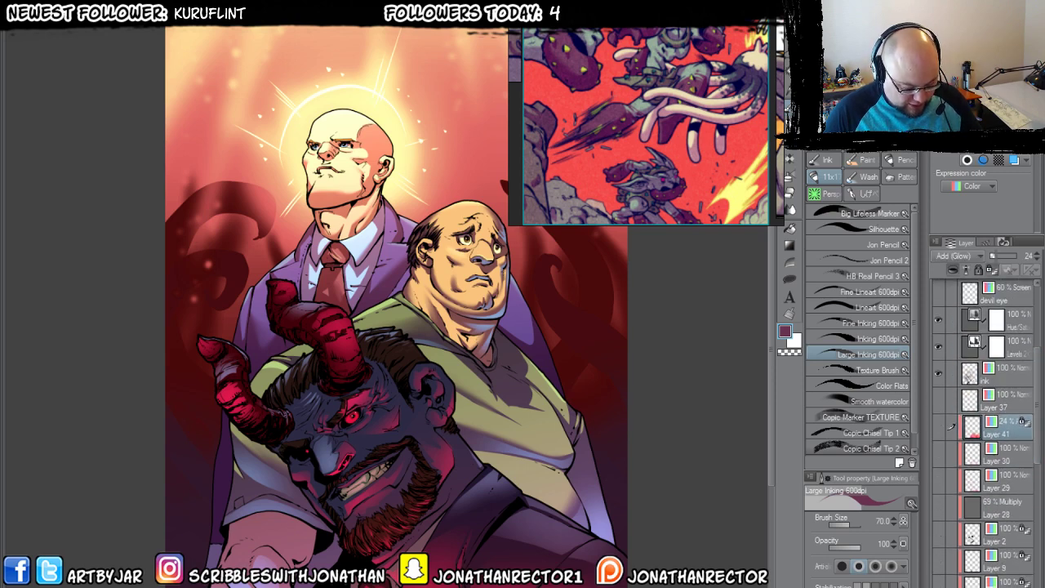
Hide all color and shading layers of the three figures as well as the background, leaving only the black inks on white.
{"action": "left_click", "coordinate": [938, 507]}
{"action": "scroll", "coordinate": [1032, 488], "scroll_direction": "down", "scroll_amount": 5}
{"action": "scroll", "coordinate": [1031, 488], "scroll_direction": "down", "scroll_amount": 1}
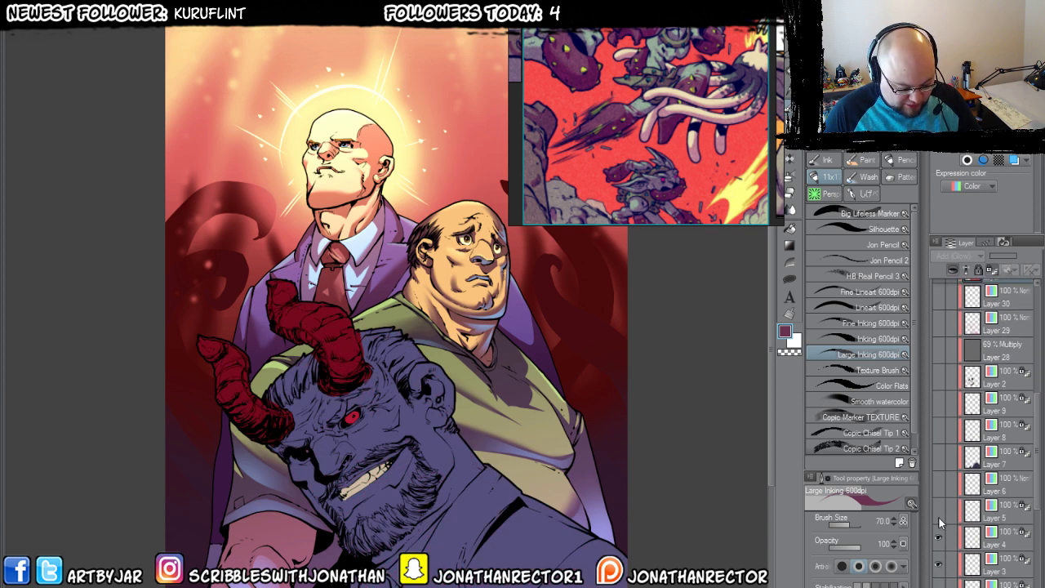
{"action": "left_click", "coordinate": [940, 408]}
{"action": "scroll", "coordinate": [942, 410], "scroll_direction": "down", "scroll_amount": 5}
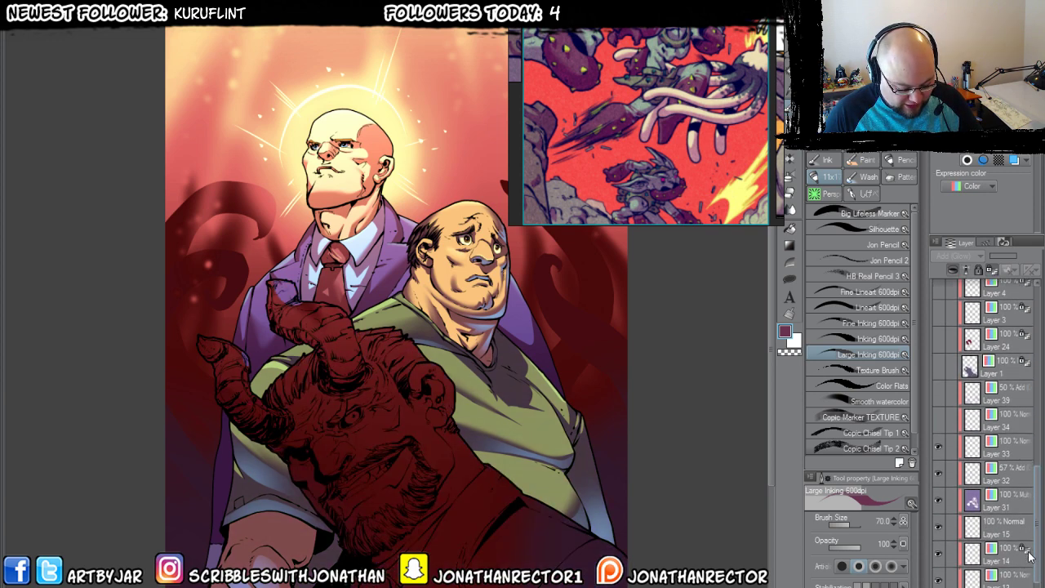
{"action": "left_click", "coordinate": [940, 403]}
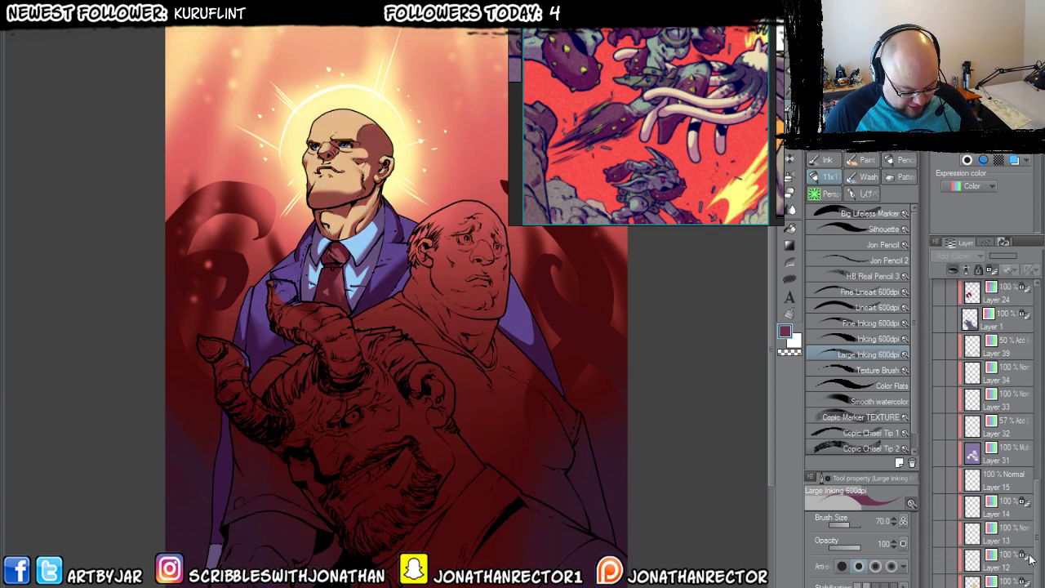
{"action": "left_click_drag", "start_coordinate": [1037, 502], "coordinate": [1037, 580]}
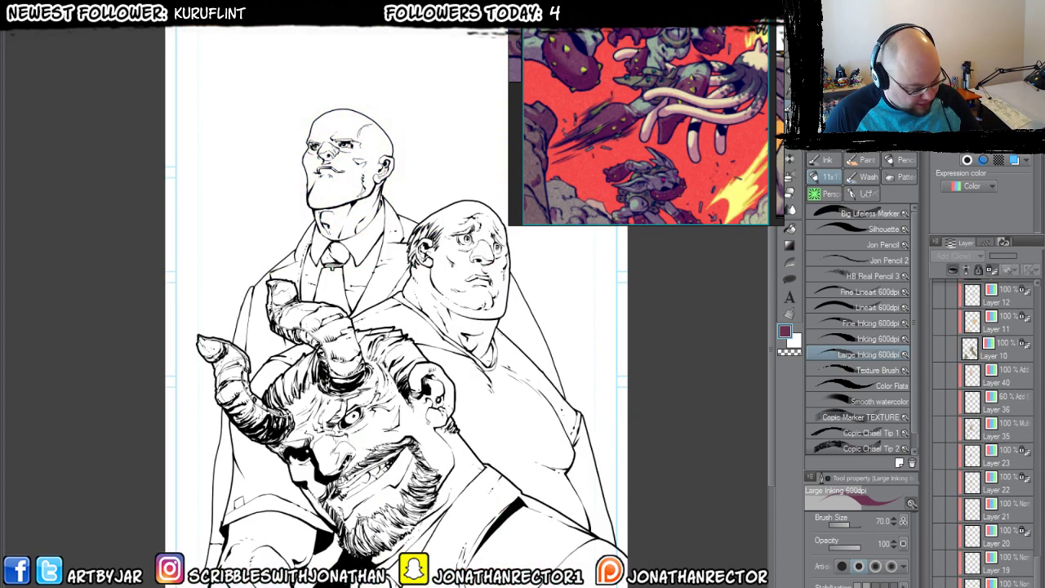
Examine the cover's bare line art up close, from the horned demon's face to the two men behind him.
{"action": "left_click", "coordinate": [545, 358]}
{"action": "left_click_drag", "start_coordinate": [359, 391], "coordinate": [399, 325]}
{"action": "left_click_drag", "start_coordinate": [283, 421], "coordinate": [275, 491]}
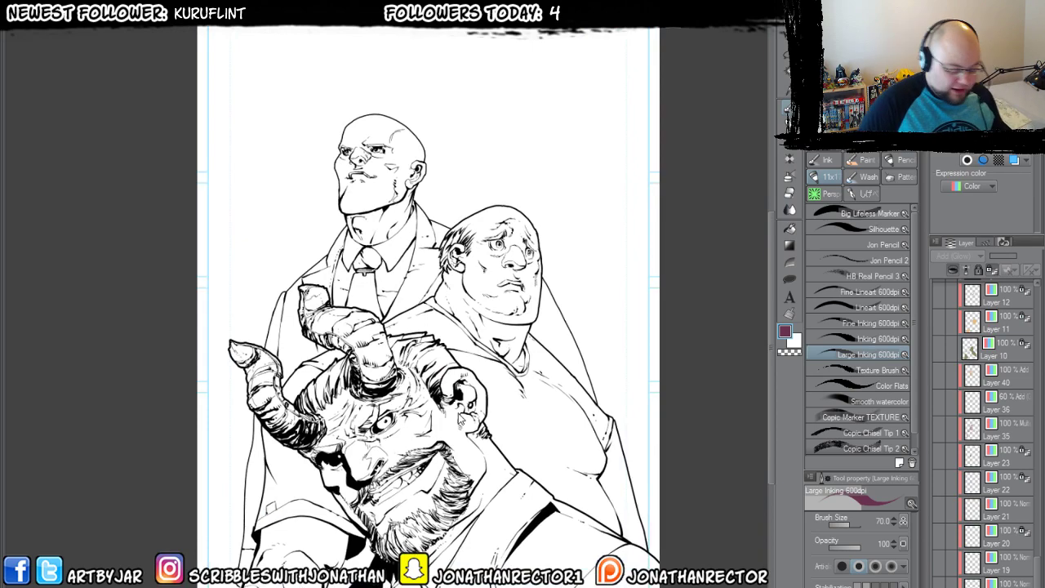
{"action": "scroll", "coordinate": [462, 414], "scroll_direction": "up", "scroll_amount": 1}
{"action": "scroll", "coordinate": [296, 474], "scroll_direction": "up", "scroll_amount": 4}
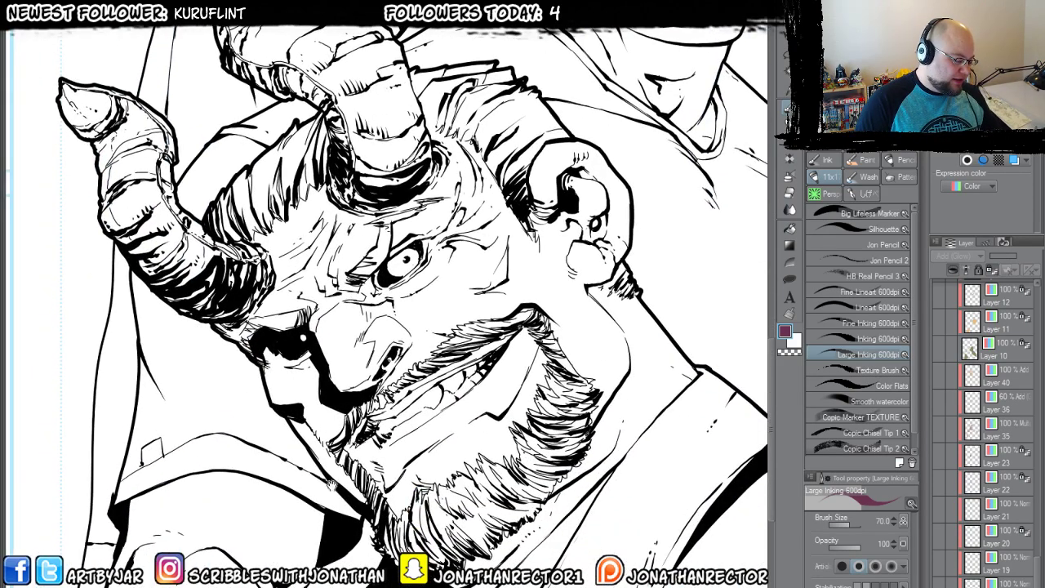
{"action": "left_click_drag", "start_coordinate": [233, 340], "coordinate": [232, 402]}
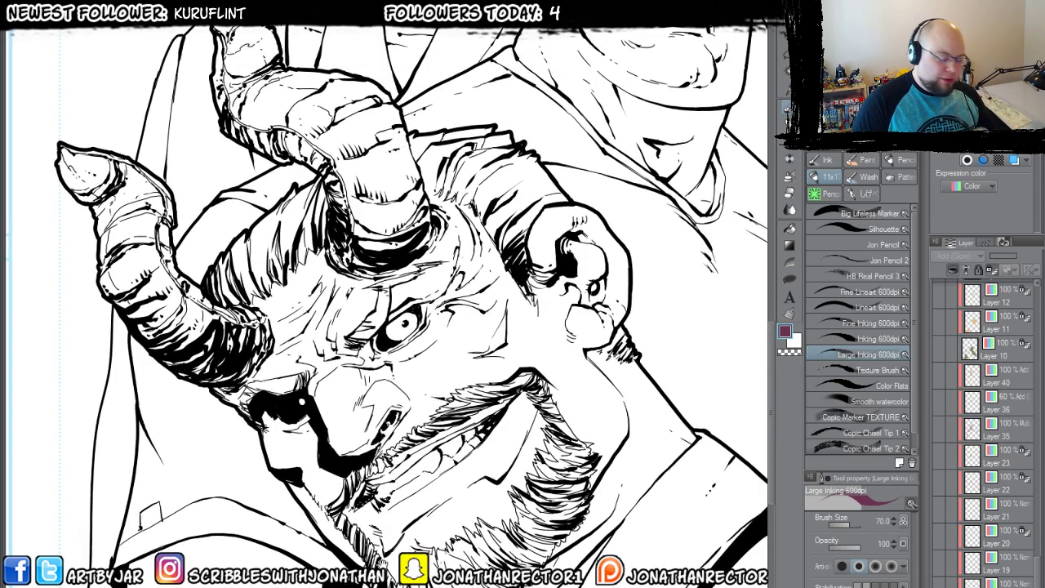
{"action": "left_click_drag", "start_coordinate": [512, 265], "coordinate": [375, 584]}
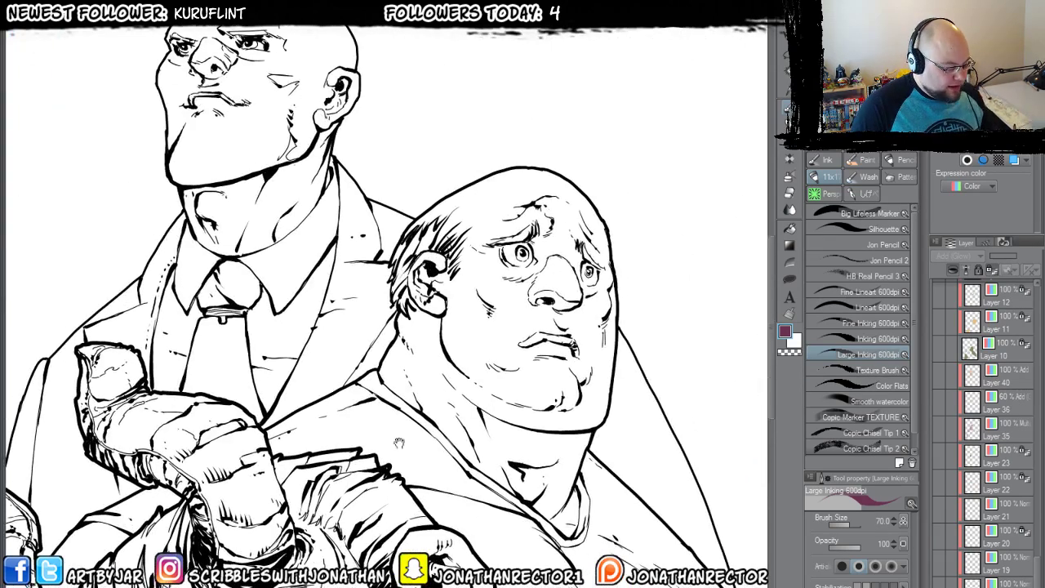
{"action": "left_click_drag", "start_coordinate": [241, 161], "coordinate": [241, 294]}
{"action": "left_click_drag", "start_coordinate": [451, 482], "coordinate": [490, 201]}
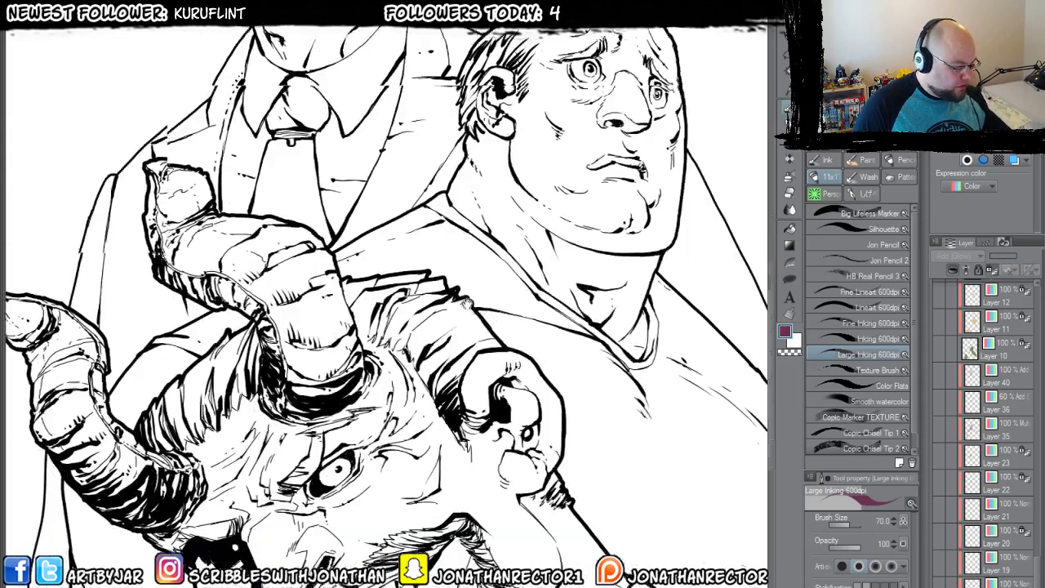
{"action": "left_click_drag", "start_coordinate": [358, 471], "coordinate": [356, 453]}
{"action": "key", "text": "ctrl+0"}
{"action": "scroll", "coordinate": [360, 457], "scroll_direction": "up", "scroll_amount": 3}
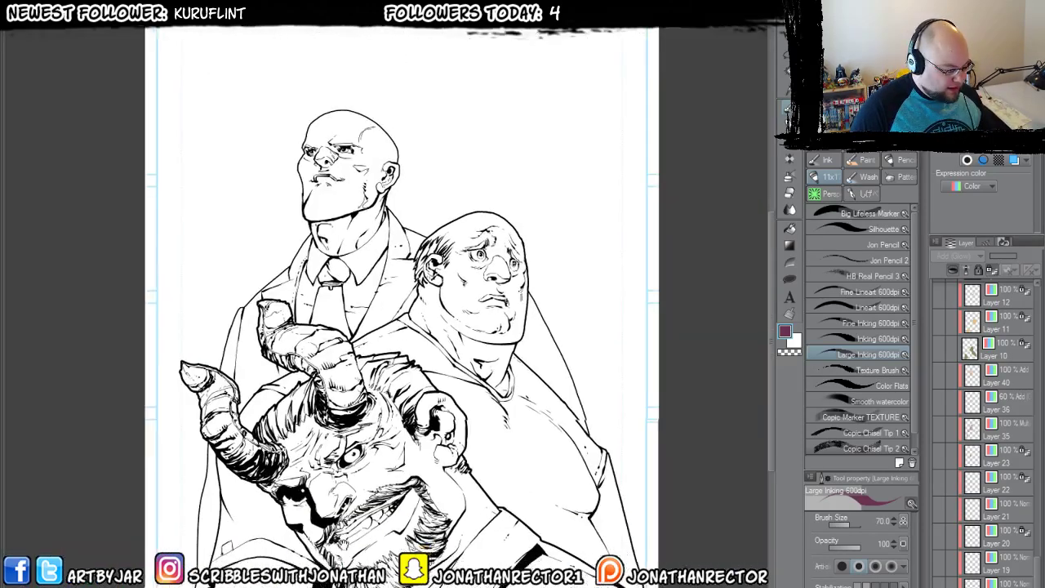
{"action": "left_click_drag", "start_coordinate": [409, 327], "coordinate": [417, 404]}
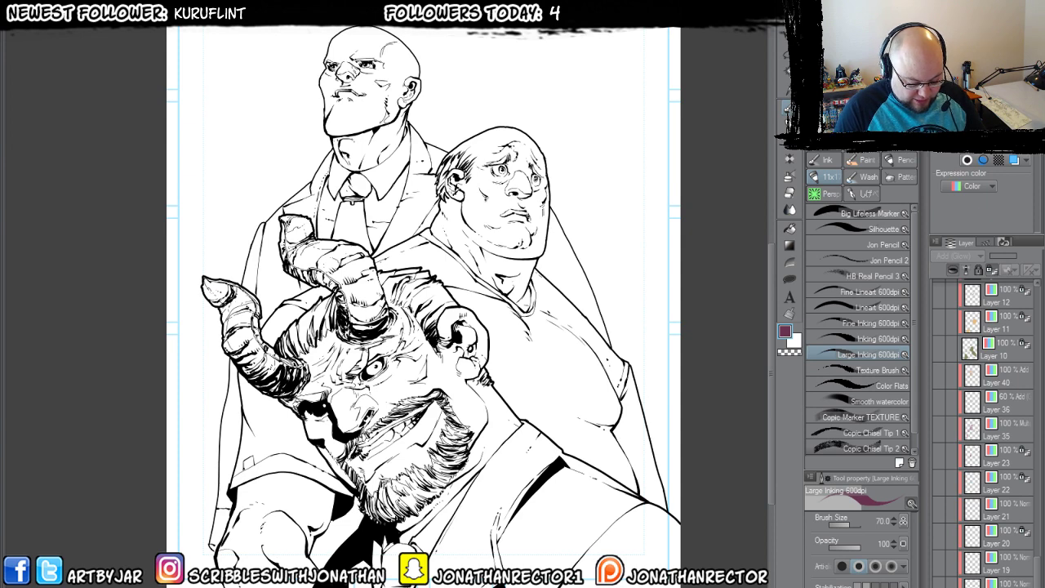
Turn the painted red background back on behind the inks and expand the bg Copy folder.
{"action": "scroll", "coordinate": [1038, 575], "scroll_direction": "down", "scroll_amount": 1}
{"action": "left_click", "coordinate": [939, 573]}
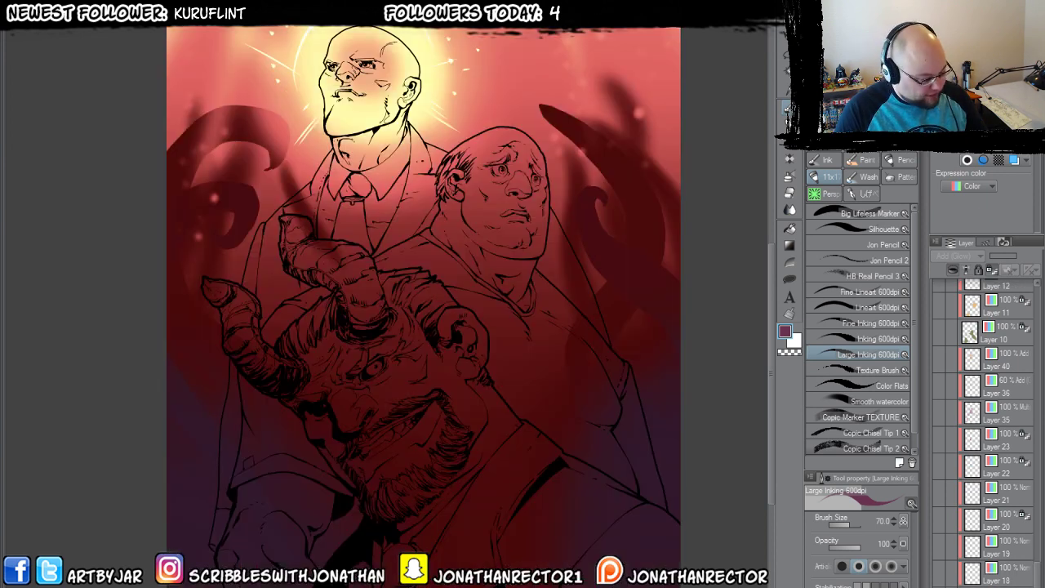
{"action": "scroll", "coordinate": [986, 432], "scroll_direction": "down", "scroll_amount": 10}
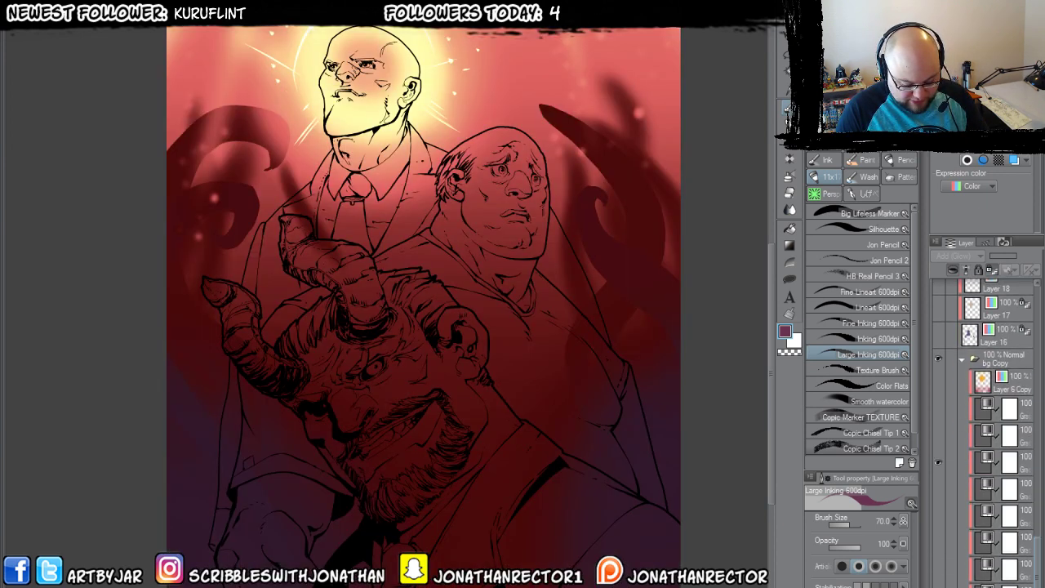
Delete Layer 6 Copy and the hidden gradient map layers from the bg Copy folder, keeping only the active gradient map.
{"action": "left_click", "coordinate": [1016, 343]}
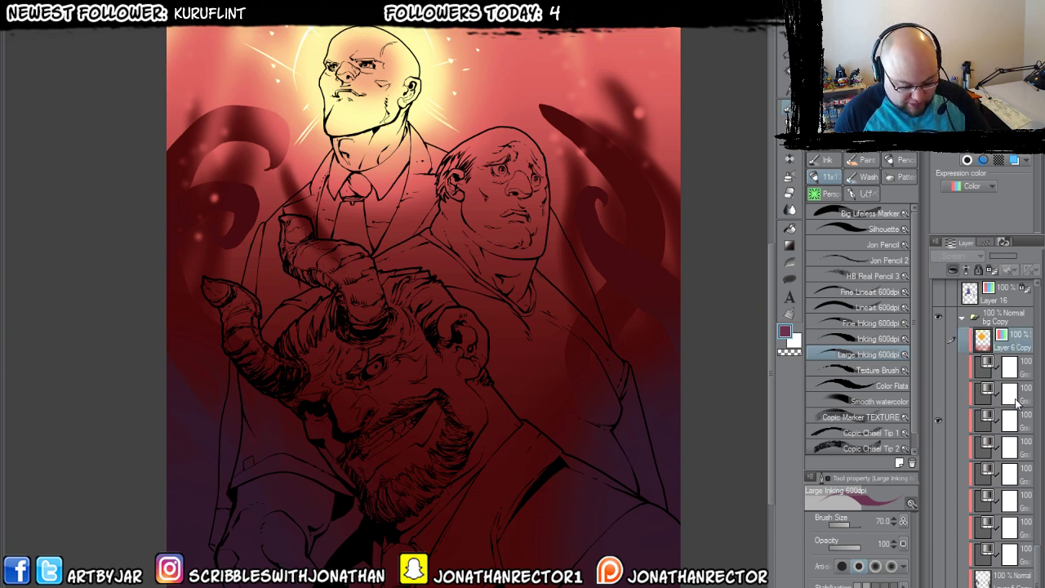
{"action": "left_click", "coordinate": [1013, 394], "text": "shift"}
{"action": "left_click", "coordinate": [1023, 398], "text": "ctrl"}
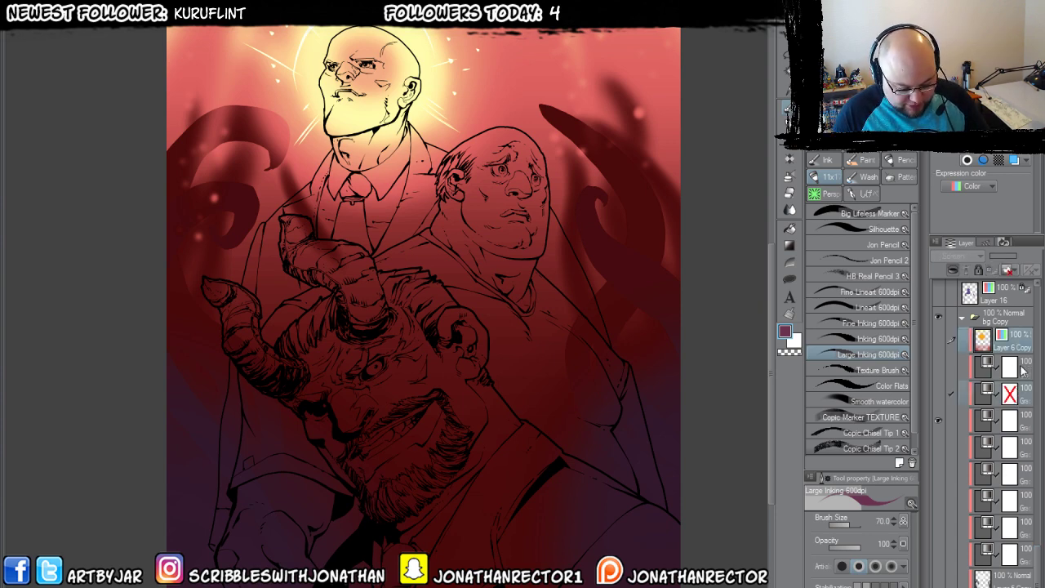
{"action": "left_click", "coordinate": [1022, 367], "text": "ctrl"}
{"action": "left_click", "coordinate": [1013, 446], "text": "ctrl"}
{"action": "left_click", "coordinate": [1023, 445], "text": "ctrl"}
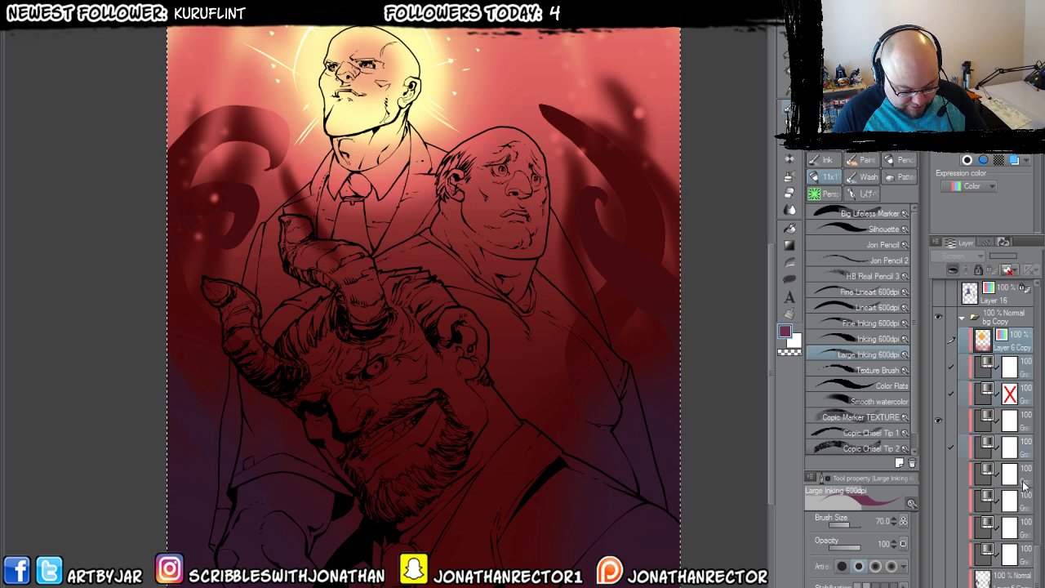
{"action": "left_click", "coordinate": [1025, 472], "text": "ctrl"}
{"action": "left_click", "coordinate": [1024, 499], "text": "ctrl"}
{"action": "left_click", "coordinate": [1022, 527], "text": "ctrl"}
{"action": "left_click", "coordinate": [1023, 554], "text": "ctrl"}
{"action": "left_click", "coordinate": [1021, 578], "text": "ctrl"}
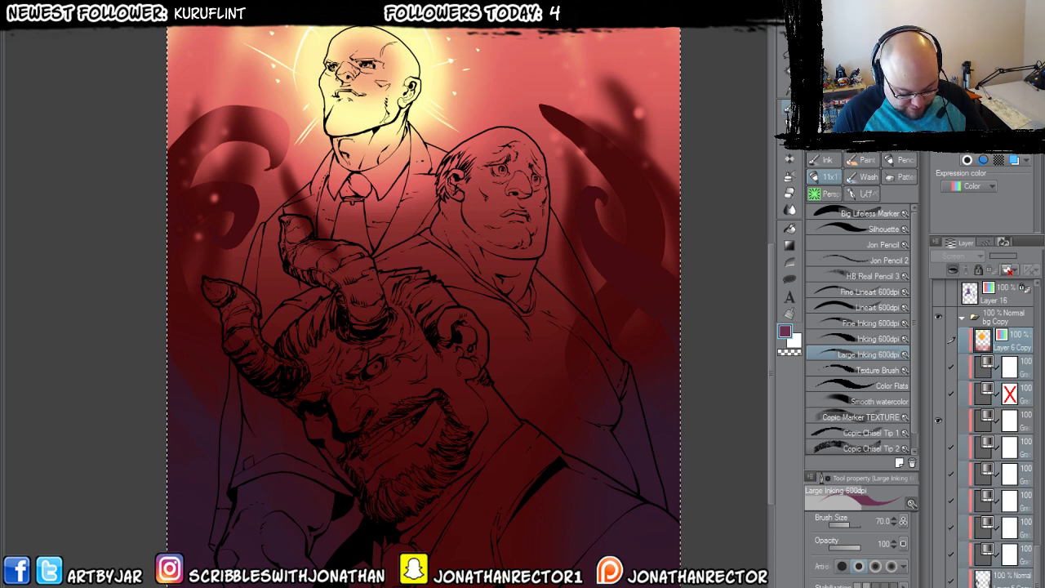
{"action": "key", "text": "Delete"}
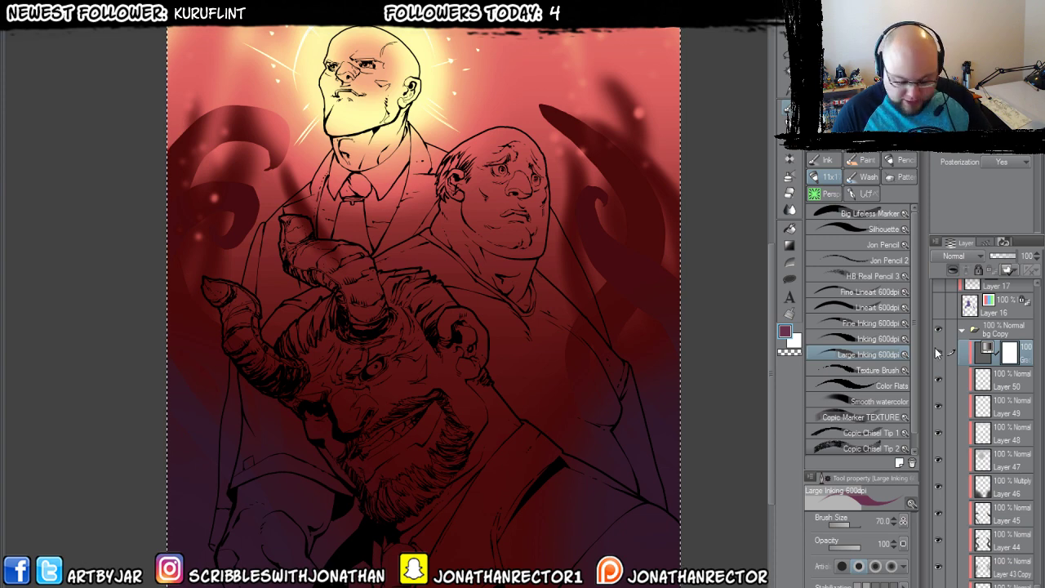
Hide the background's gradient map and upper painted layers, and turn them back on one by one from the blurred shapes up to the gradient map.
{"action": "left_click_drag", "start_coordinate": [939, 353], "coordinate": [944, 576]}
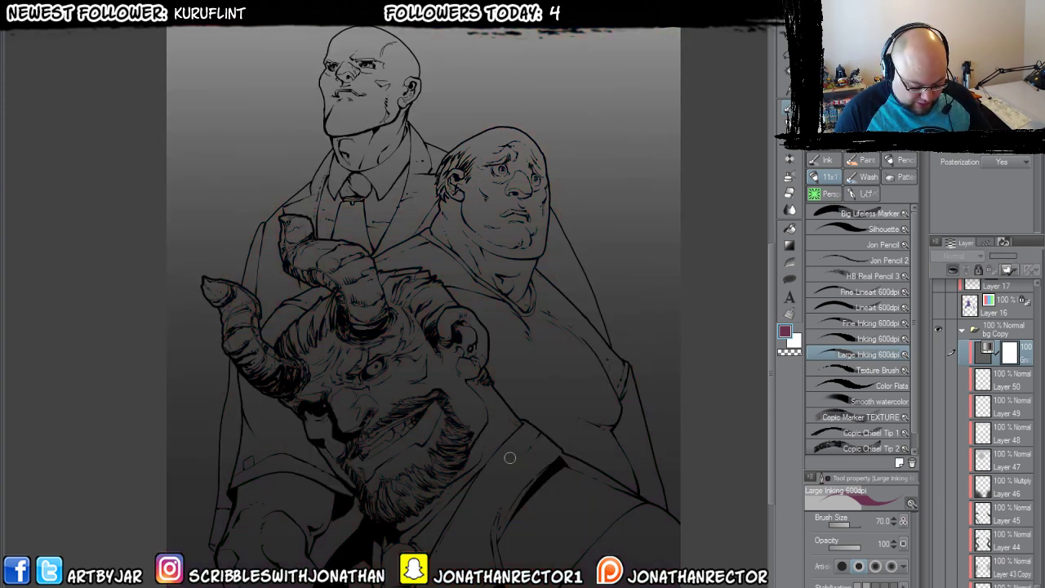
{"action": "scroll", "coordinate": [299, 445], "scroll_direction": "up", "scroll_amount": 3}
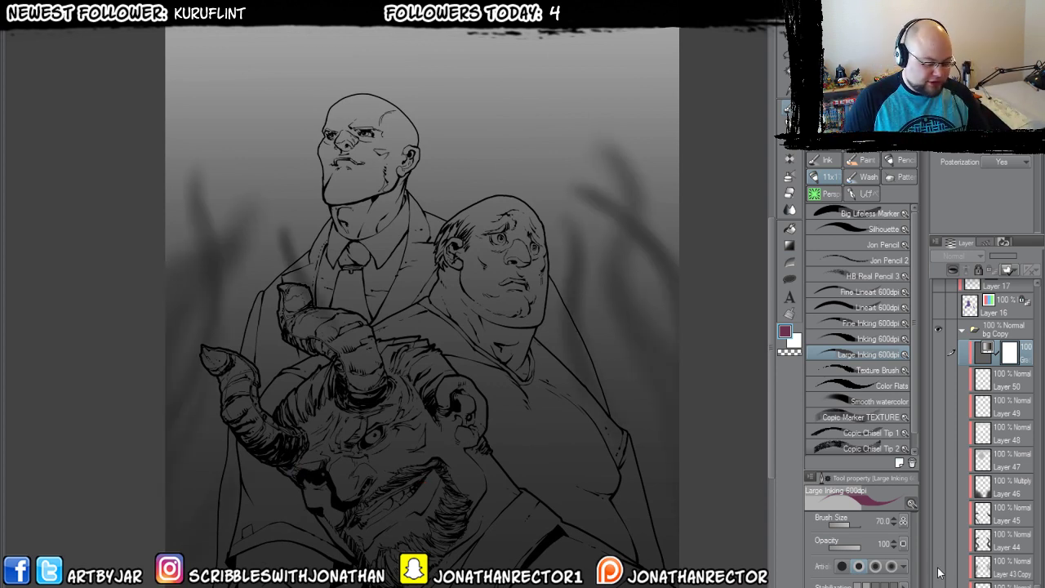
{"action": "left_click", "coordinate": [939, 539]}
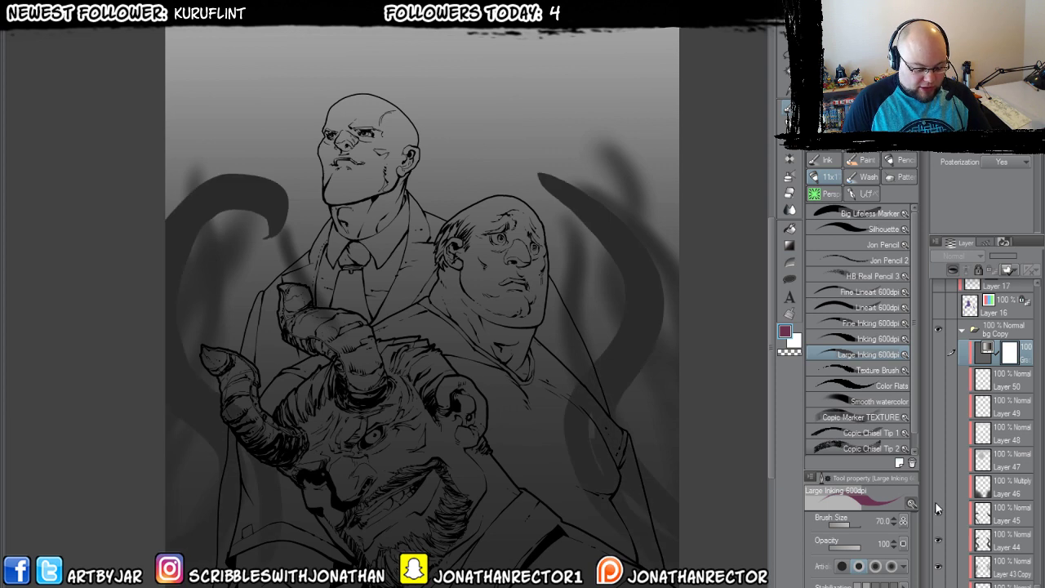
{"action": "left_click", "coordinate": [937, 511]}
{"action": "left_click", "coordinate": [938, 486]}
{"action": "left_click", "coordinate": [939, 459]}
{"action": "left_click", "coordinate": [938, 433]}
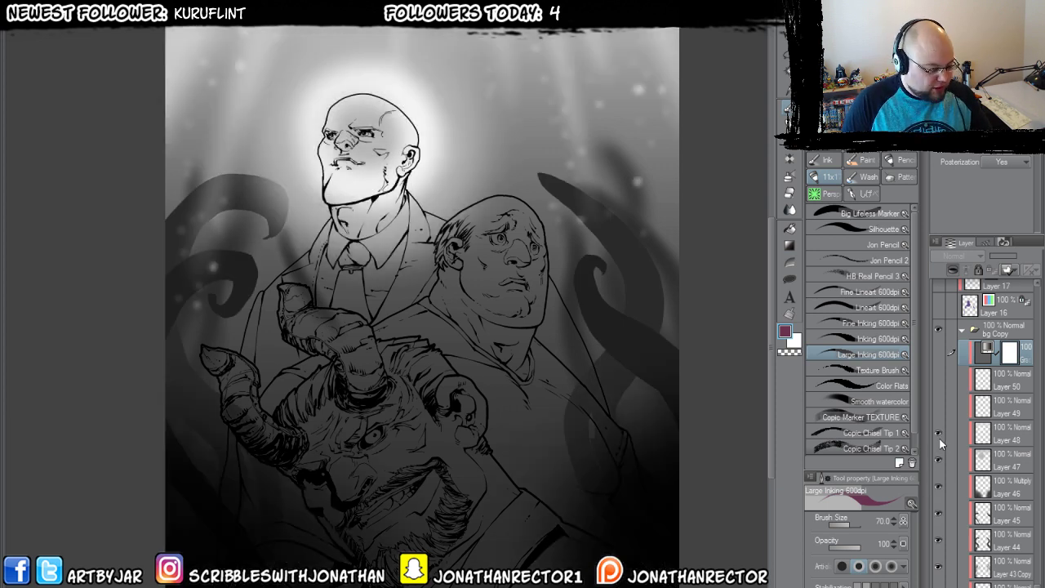
{"action": "left_click", "coordinate": [938, 405]}
{"action": "left_click", "coordinate": [938, 379]}
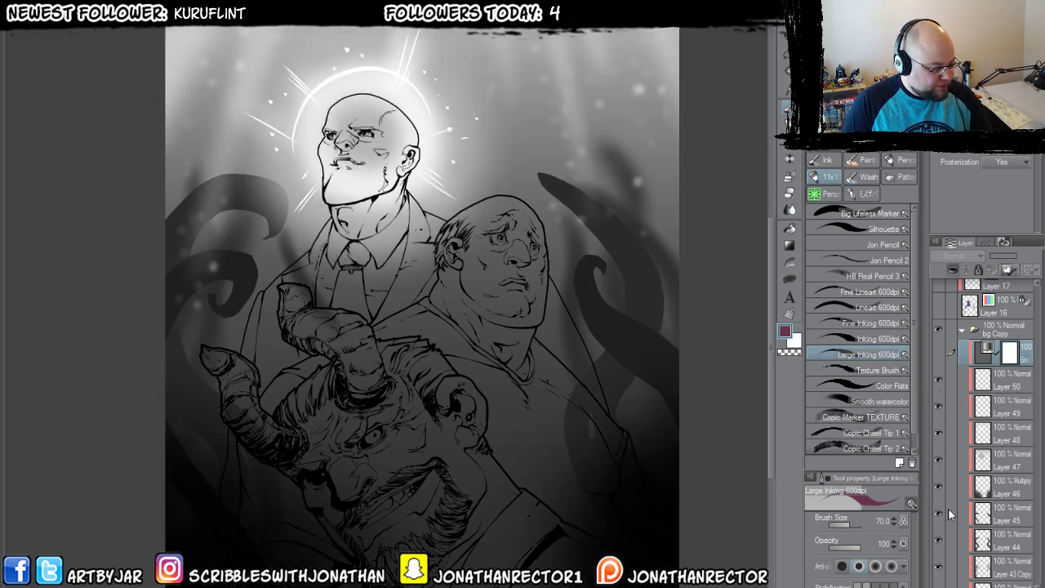
{"action": "left_click", "coordinate": [938, 352]}
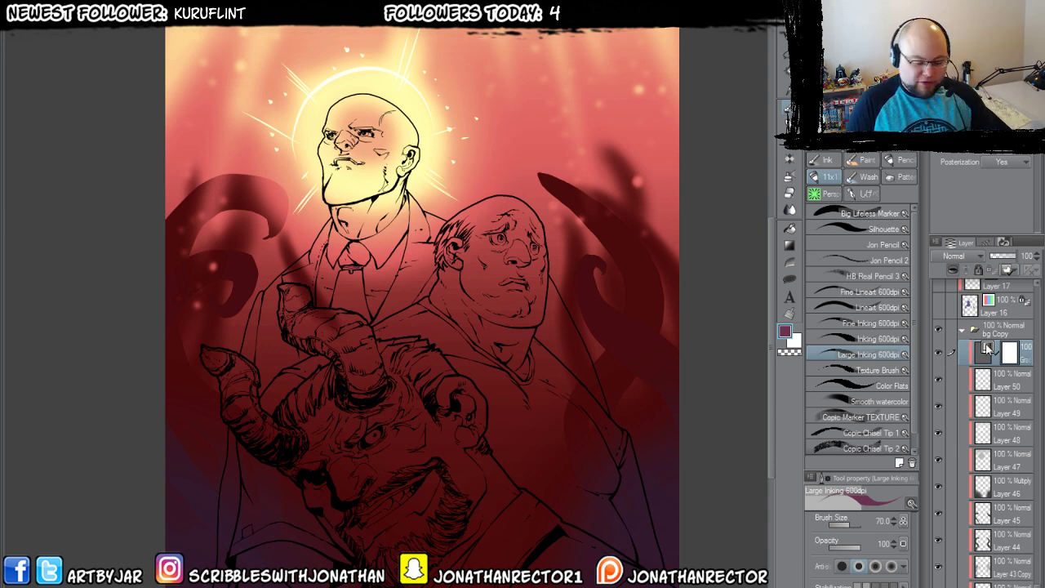
Open the background's gradient map settings and try the Blue Sky (blight), Sunset and Sunset (gold) presets.
{"action": "double_click", "coordinate": [988, 348]}
{"action": "left_click_drag", "start_coordinate": [717, 214], "coordinate": [599, 258]}
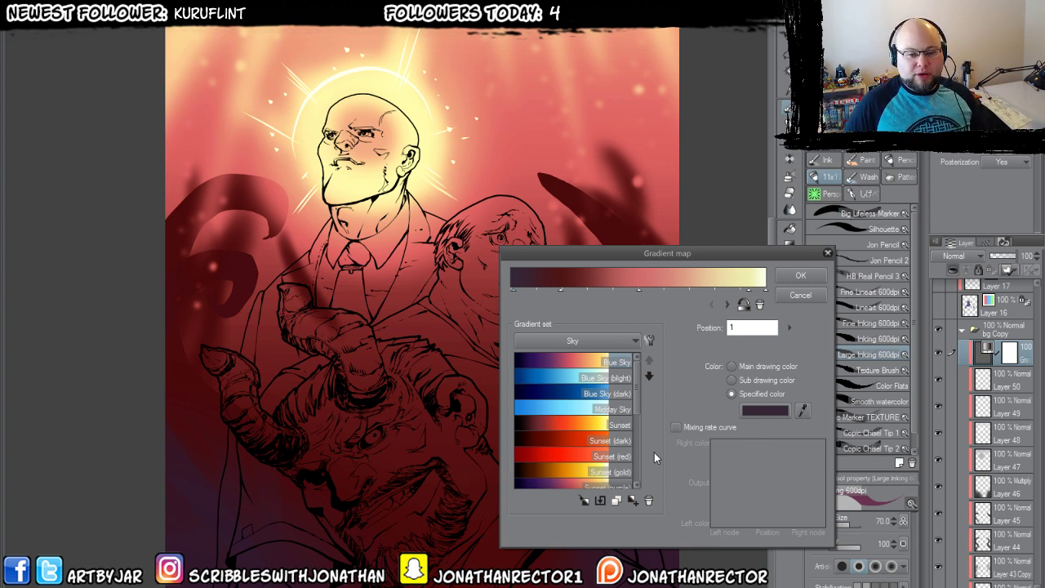
{"action": "left_click_drag", "start_coordinate": [571, 254], "coordinate": [656, 275]}
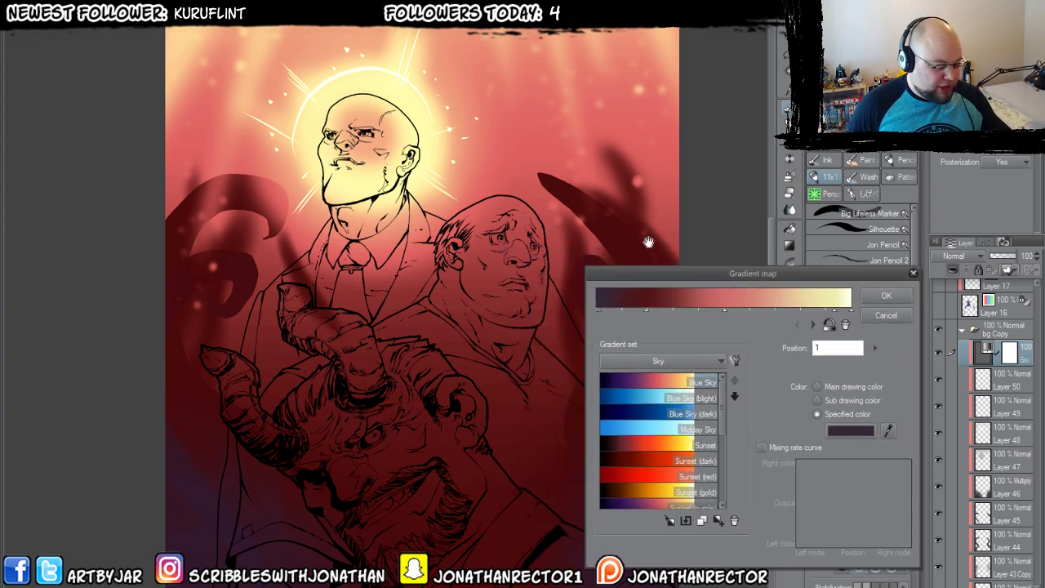
{"action": "left_click", "coordinate": [642, 396]}
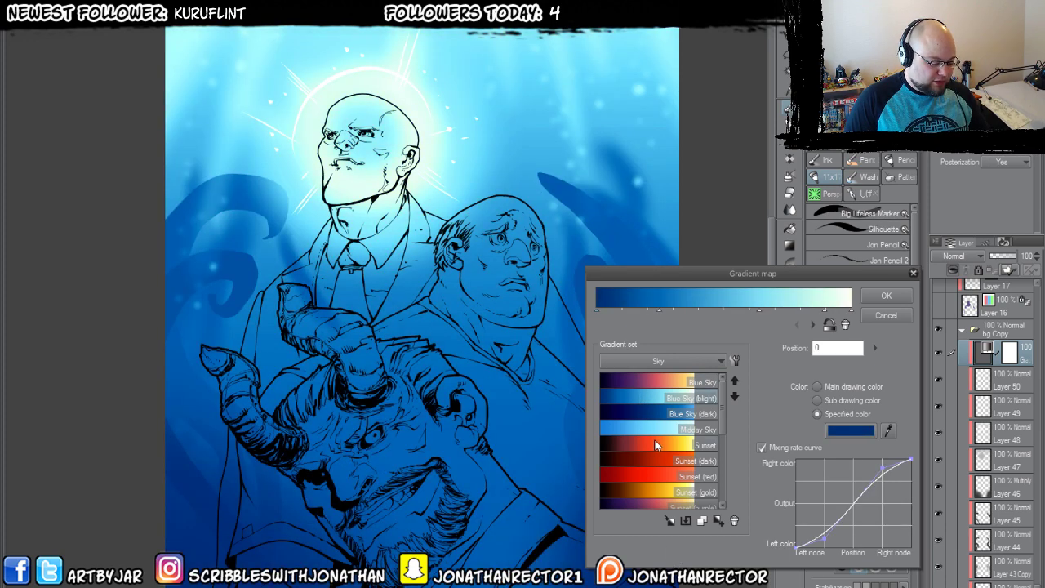
{"action": "left_click", "coordinate": [651, 441]}
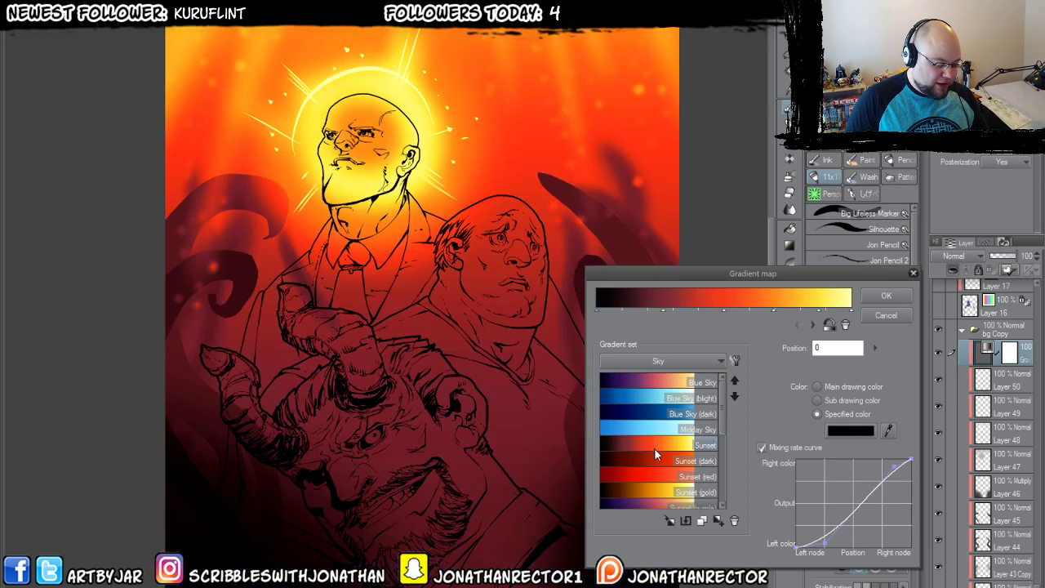
{"action": "left_click", "coordinate": [653, 487]}
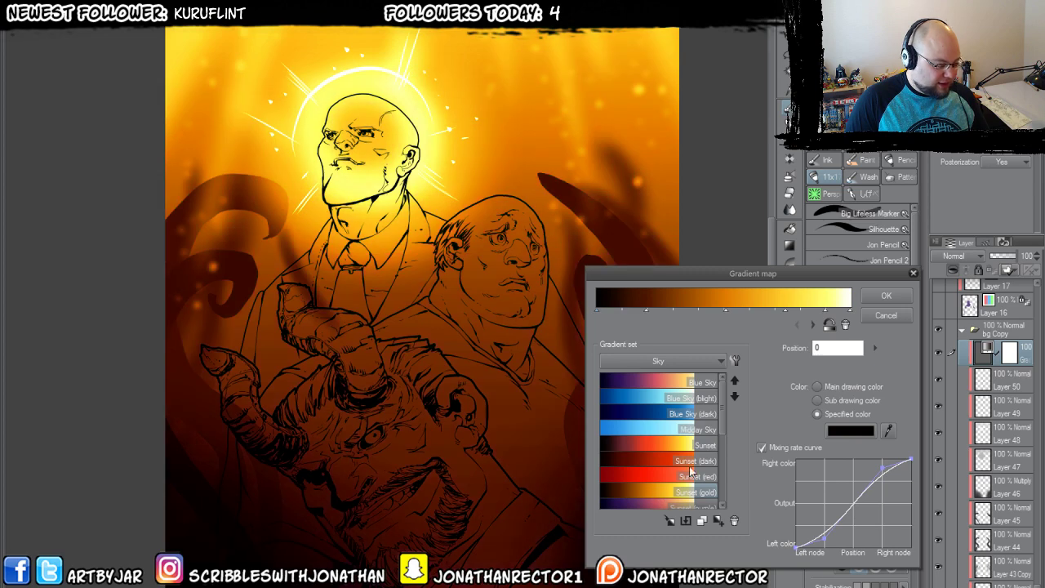
Try the Sunset (purple), Night Sky (green), Sunrise and Sunrise (bright) presets on the background gradient map.
{"action": "scroll", "coordinate": [721, 441], "scroll_direction": "down", "scroll_amount": 3}
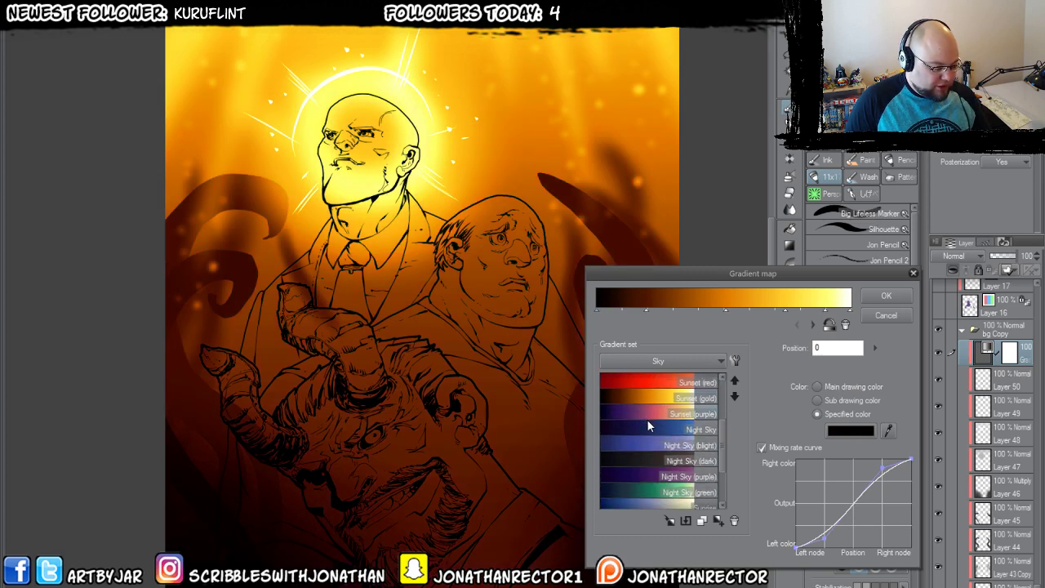
{"action": "left_click", "coordinate": [648, 414]}
{"action": "scroll", "coordinate": [721, 461], "scroll_direction": "down", "scroll_amount": 3}
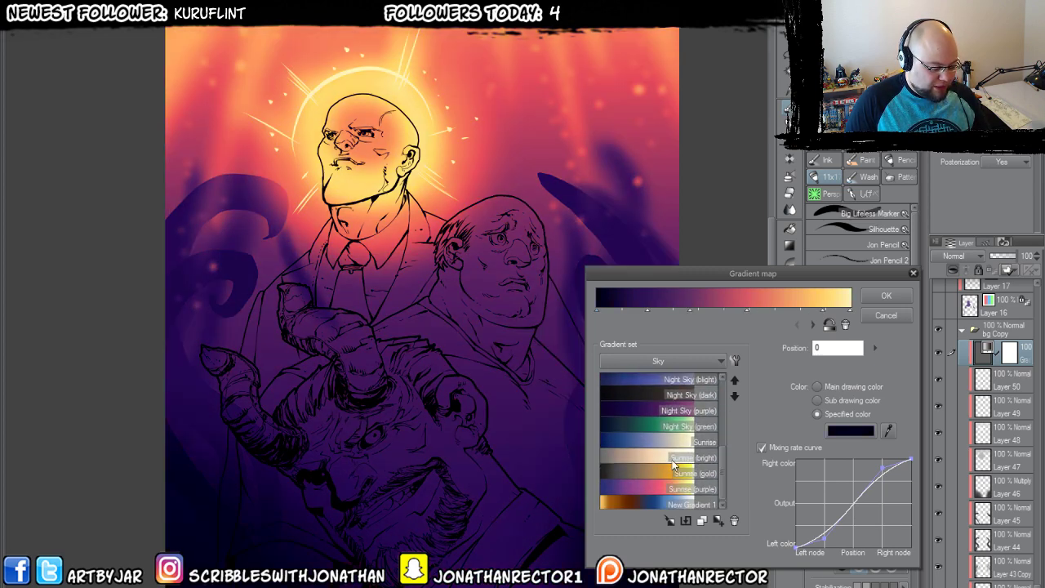
{"action": "left_click", "coordinate": [645, 425]}
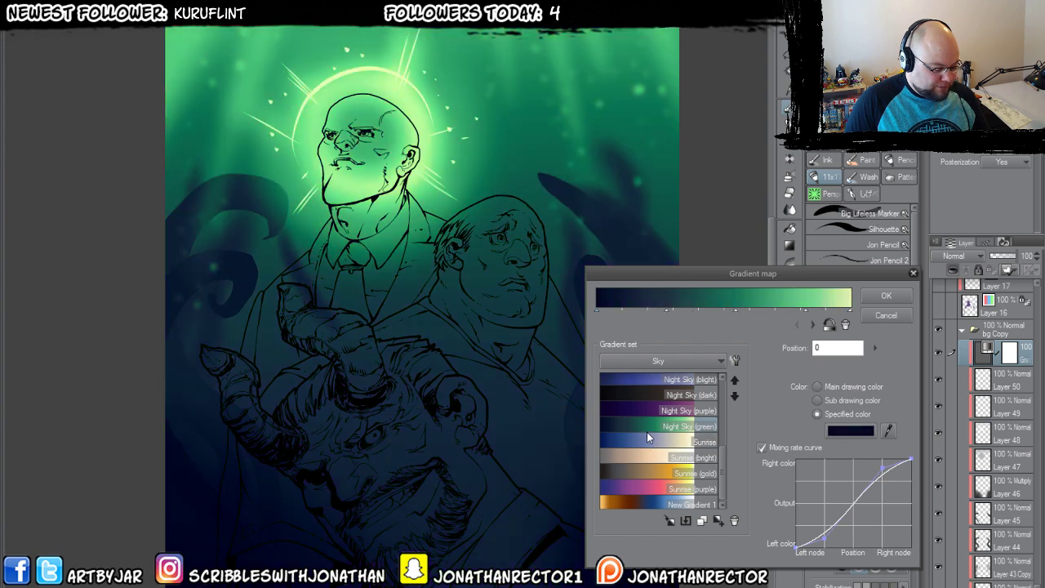
{"action": "left_click", "coordinate": [647, 440]}
{"action": "left_click", "coordinate": [657, 457]}
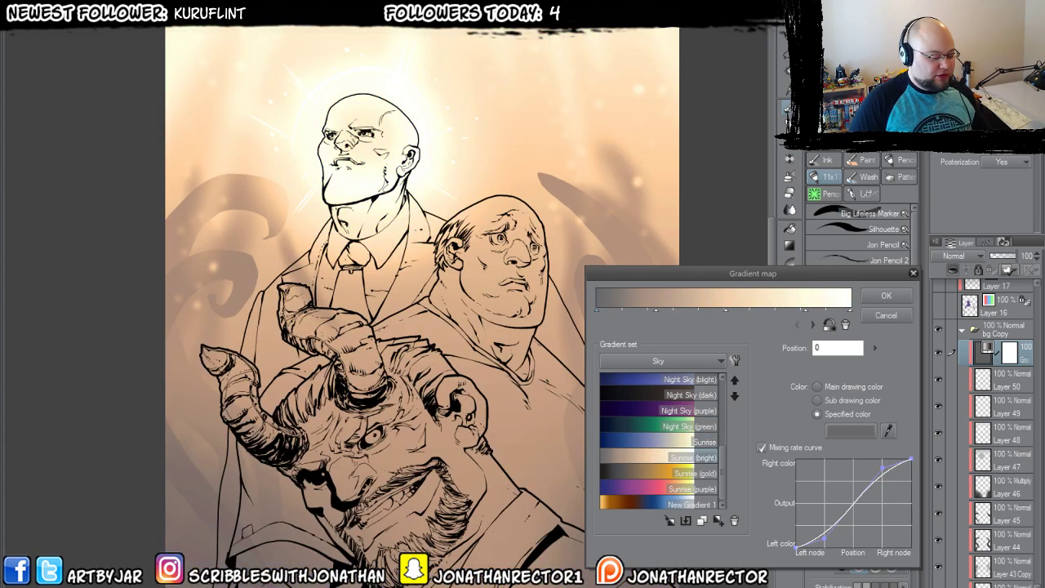
Try the New Gradient 1, Sunrise (gold) and Sunrise (purple) presets on the background, and cancel the gradient map changes.
{"action": "left_click_drag", "start_coordinate": [721, 481], "coordinate": [719, 500]}
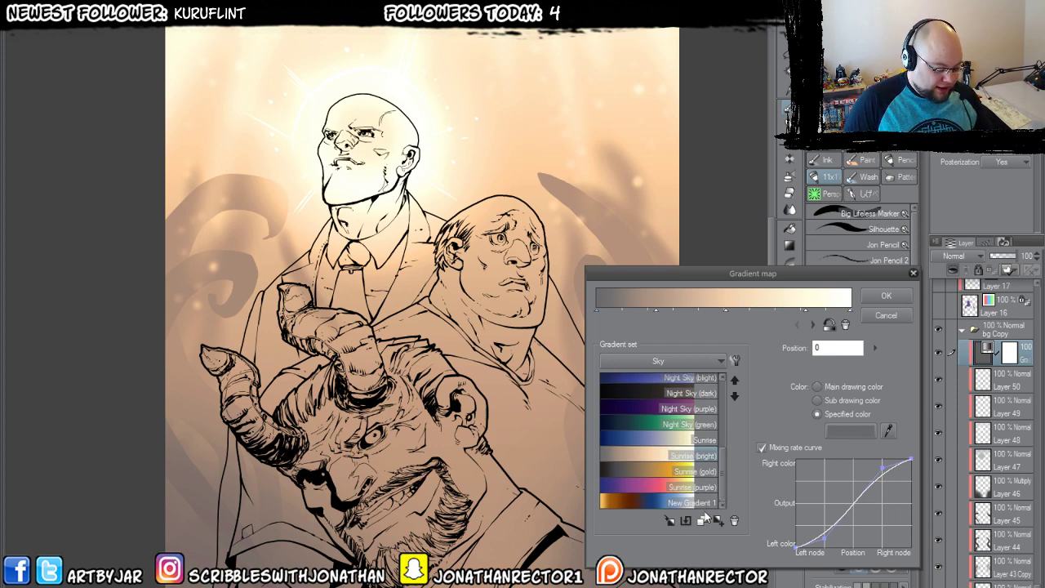
{"action": "left_click", "coordinate": [652, 503]}
{"action": "left_click", "coordinate": [648, 472]}
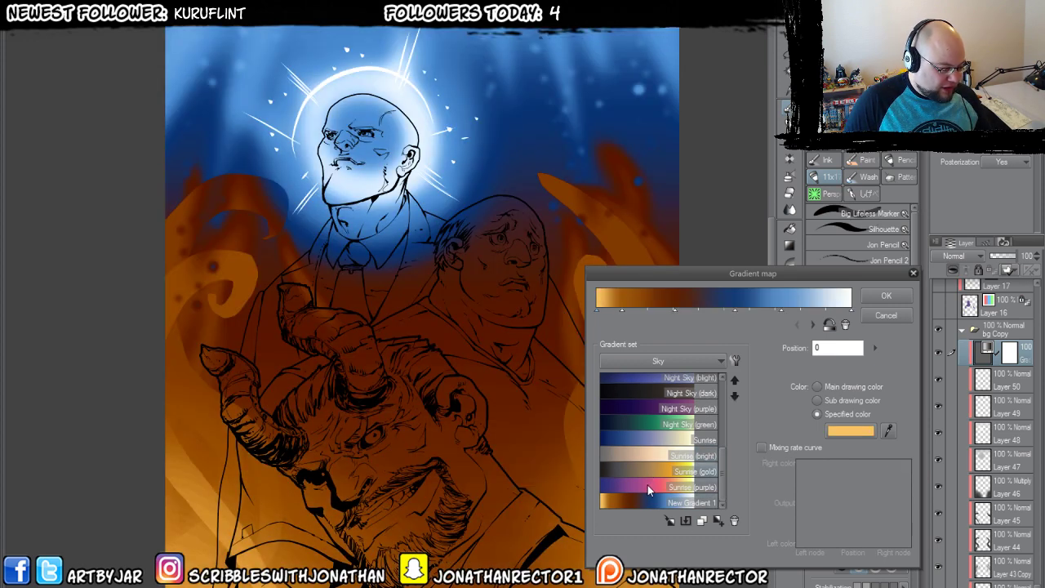
{"action": "left_click", "coordinate": [647, 465]}
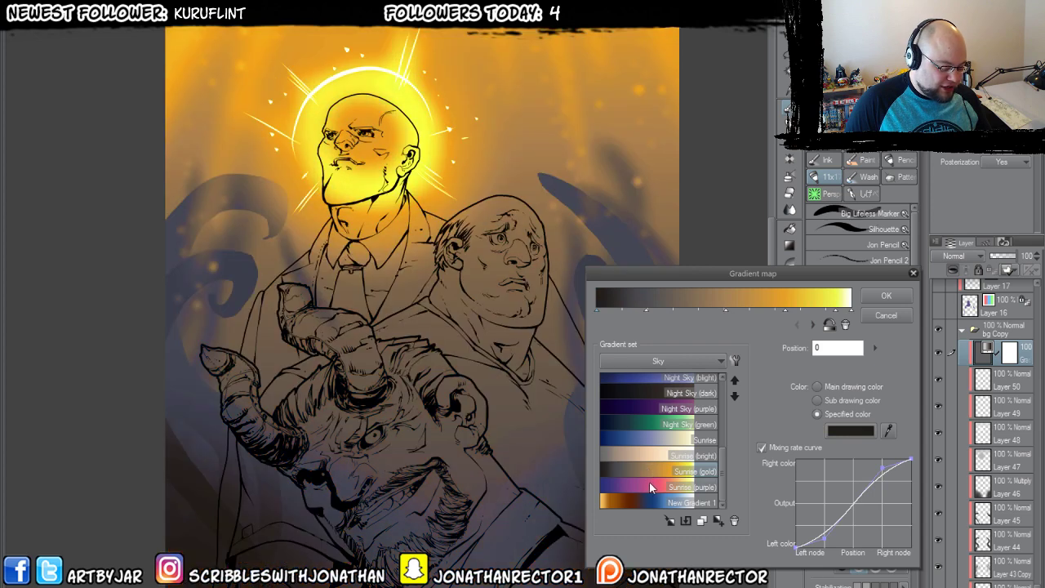
{"action": "left_click", "coordinate": [651, 486]}
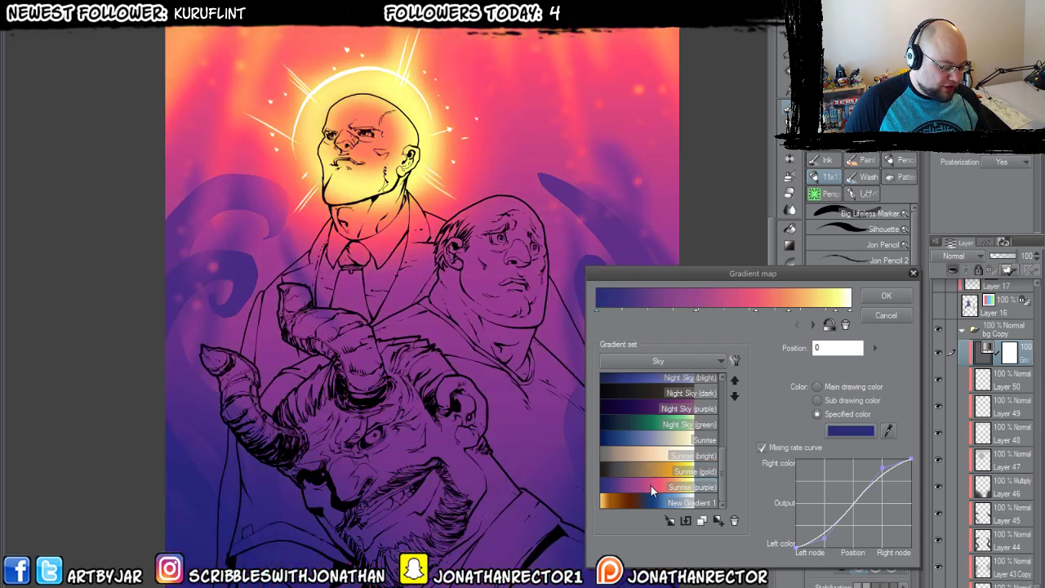
{"action": "left_click", "coordinate": [883, 318]}
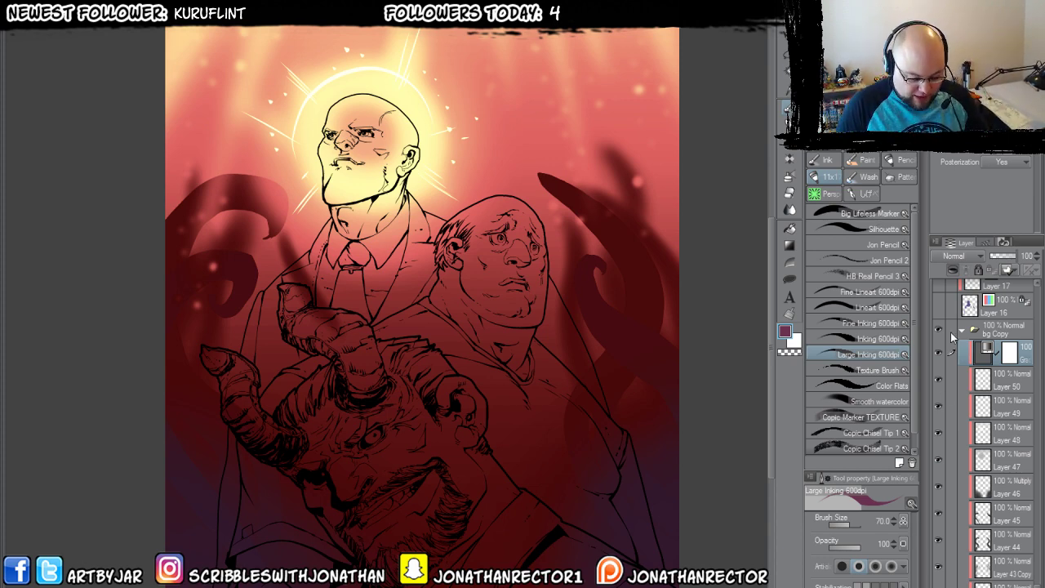
Collapse and hide the bg Copy folder, and show the single-color flats of the bald man, the heavy man and the demon.
{"action": "left_click", "coordinate": [961, 330]}
{"action": "left_click", "coordinate": [939, 582]}
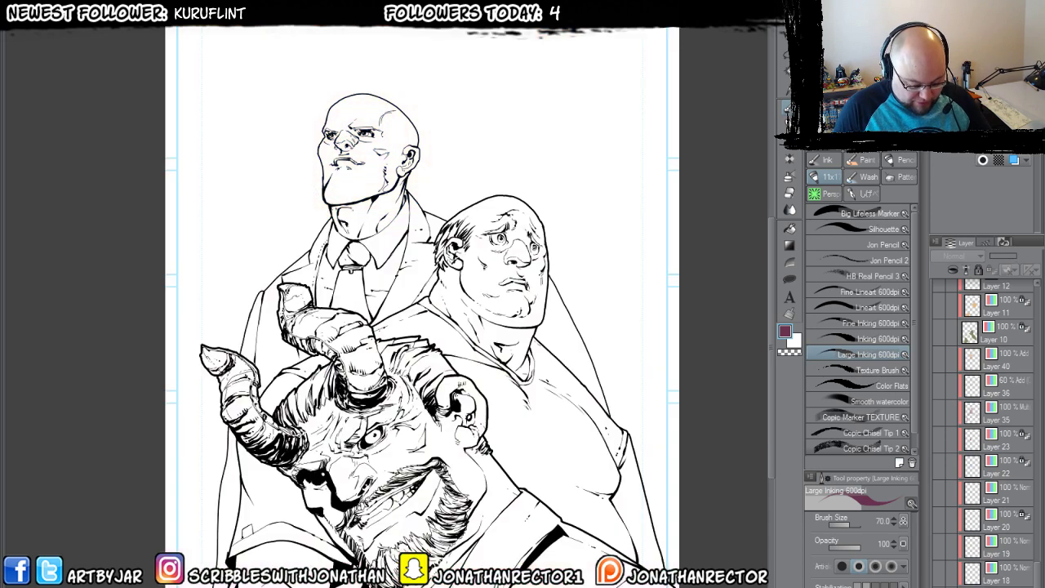
{"action": "left_click", "coordinate": [939, 581]}
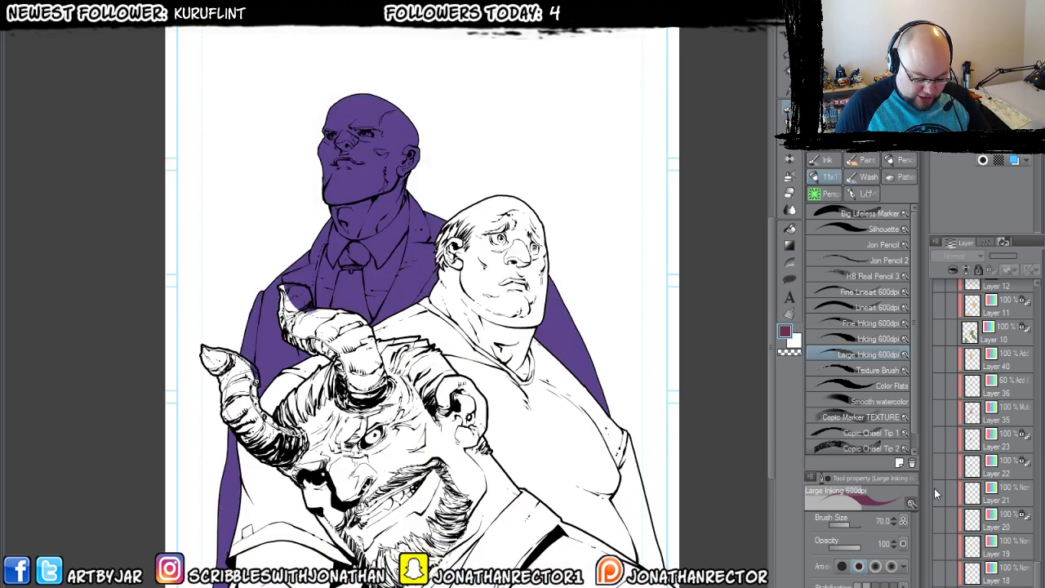
{"action": "left_click", "coordinate": [937, 336]}
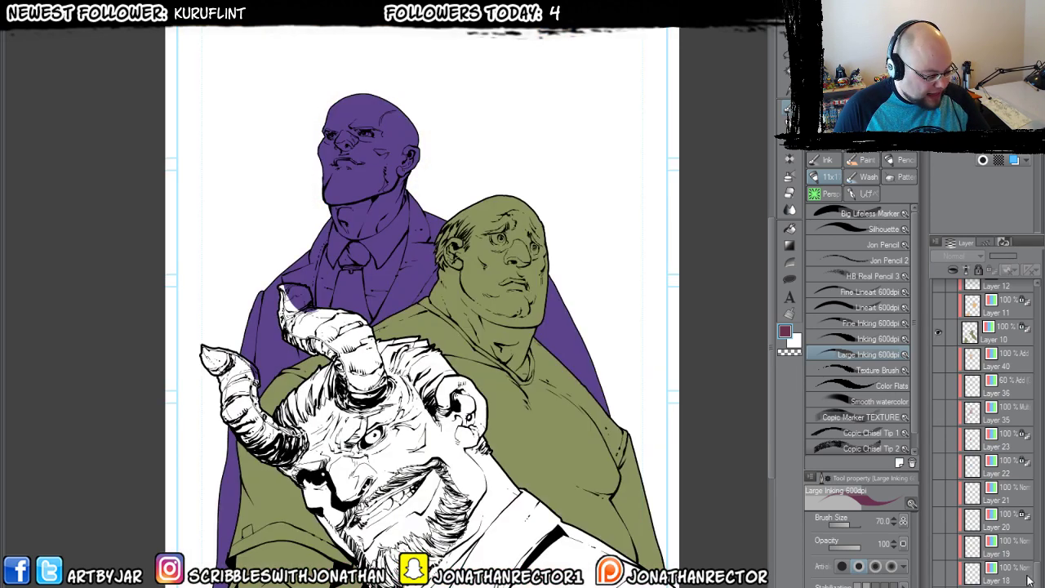
{"action": "left_click_drag", "start_coordinate": [1036, 580], "coordinate": [1039, 516]}
{"action": "scroll", "coordinate": [937, 388], "scroll_direction": "up", "scroll_amount": 2}
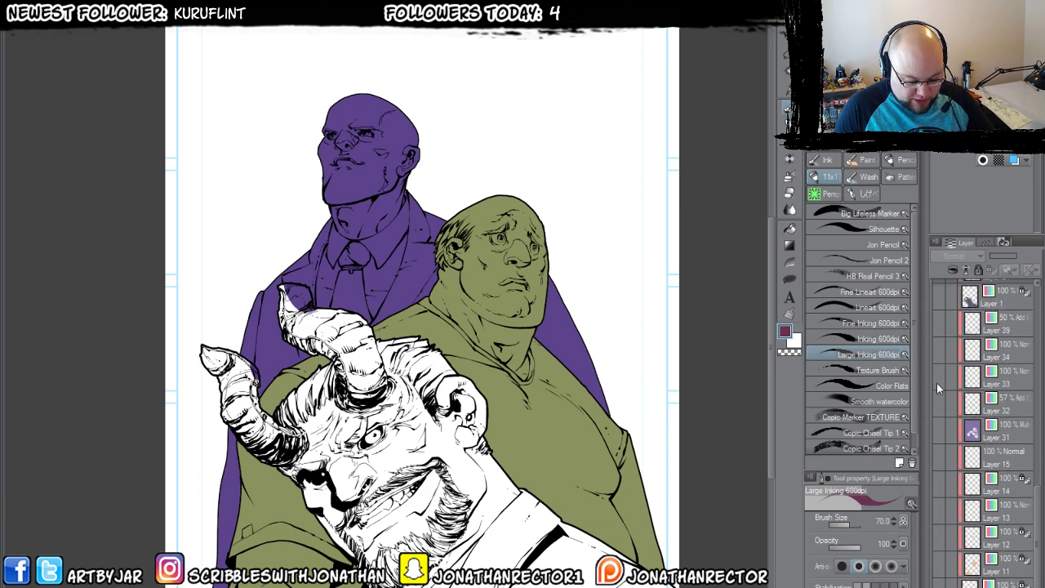
{"action": "left_click", "coordinate": [939, 299]}
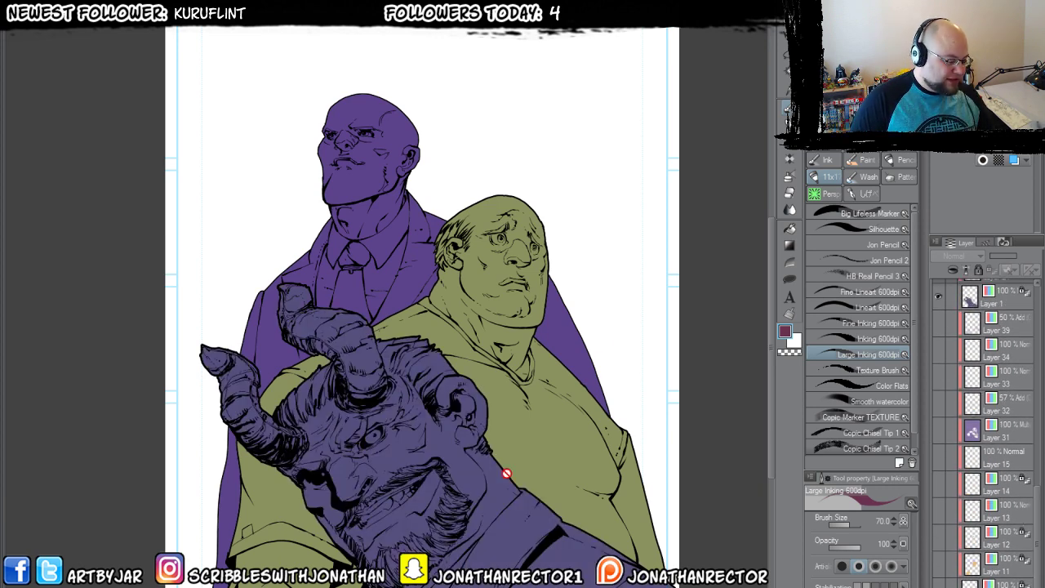
{"action": "scroll", "coordinate": [425, 537], "scroll_direction": "down", "scroll_amount": 2}
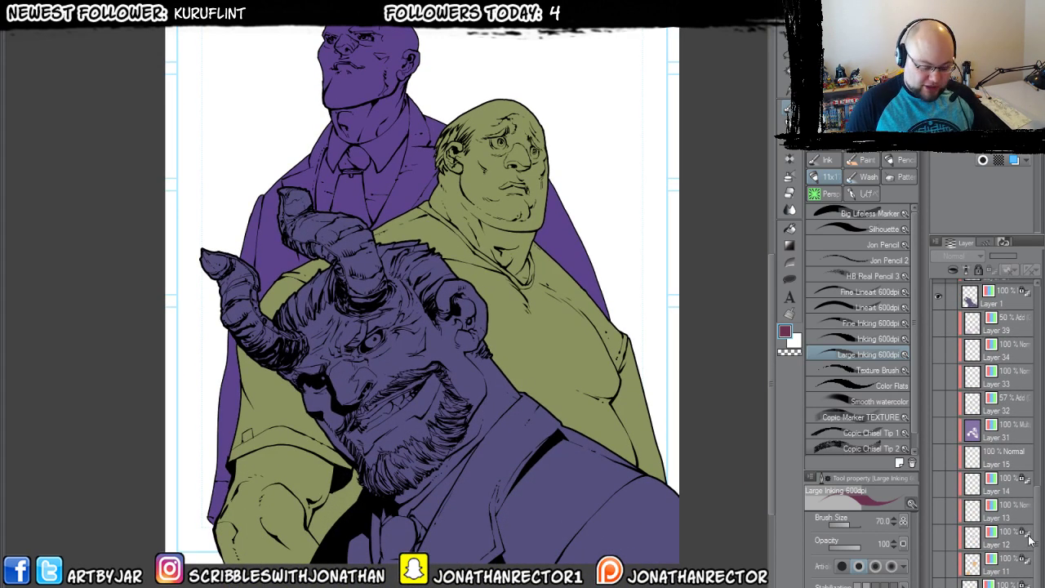
Turn on the bald man's skin, eye, shirt and tie color layers together with the Layer 35 Multiply shading.
{"action": "scroll", "coordinate": [1030, 539], "scroll_direction": "down", "scroll_amount": 5}
{"action": "left_click", "coordinate": [938, 380]}
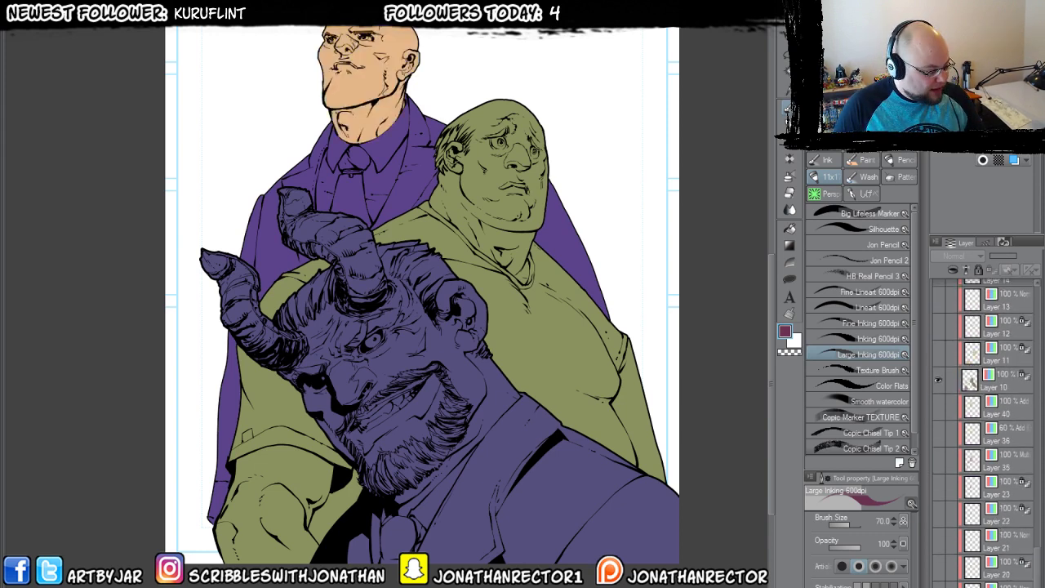
{"action": "left_click", "coordinate": [942, 563]}
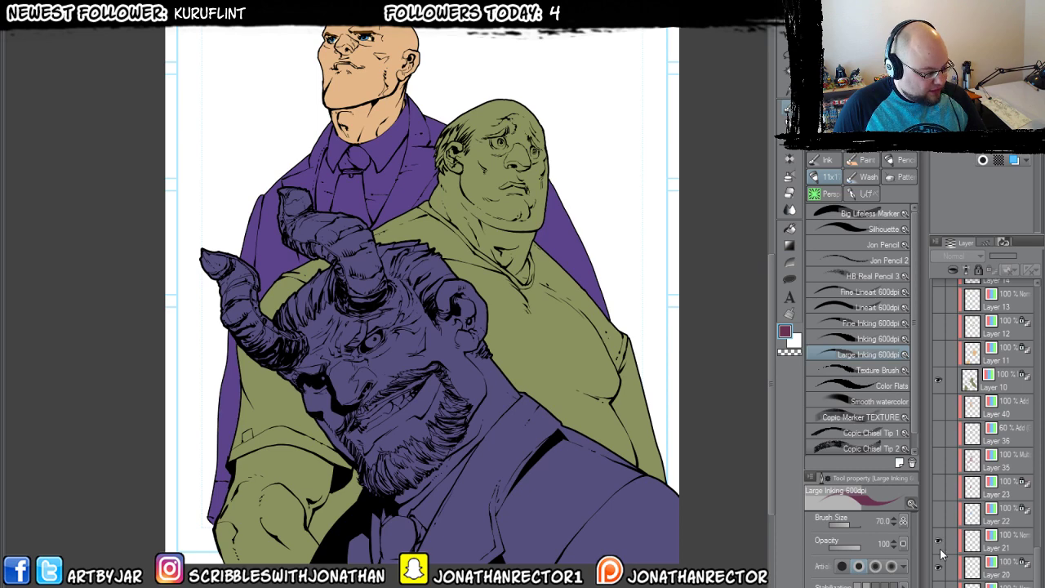
{"action": "left_click", "coordinate": [937, 512]}
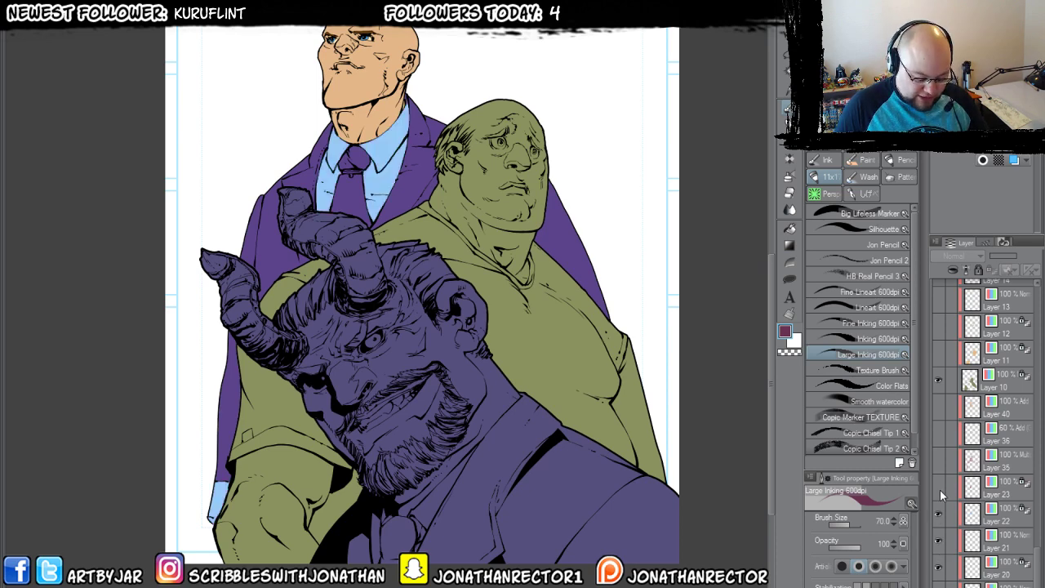
{"action": "left_click", "coordinate": [940, 472]}
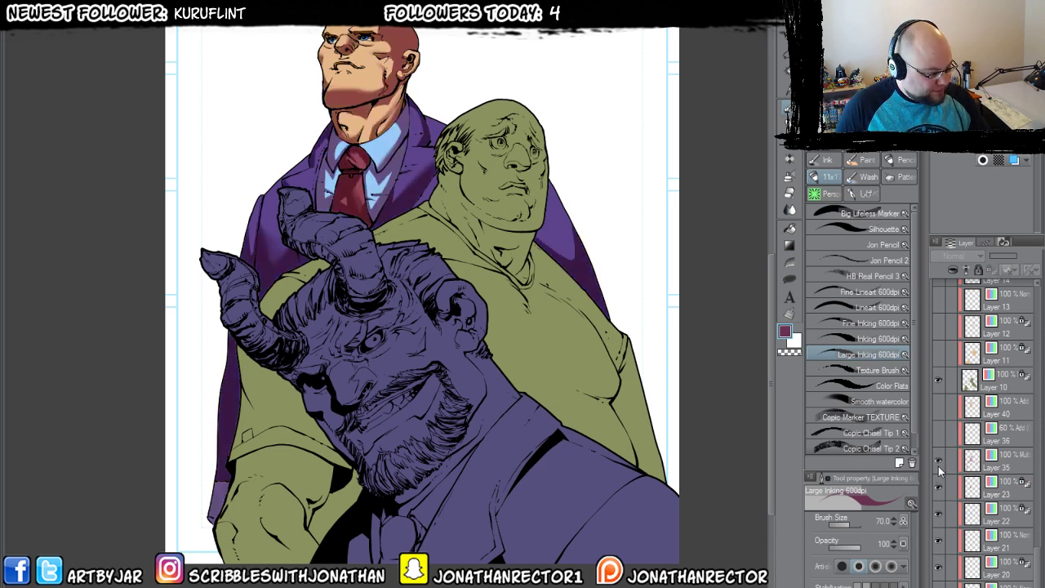
Hide the bald man's Layer 35 shading and show the heavy man's local color layers, Layers 11 to 15.
{"action": "left_click", "coordinate": [938, 441]}
{"action": "left_click", "coordinate": [939, 435]}
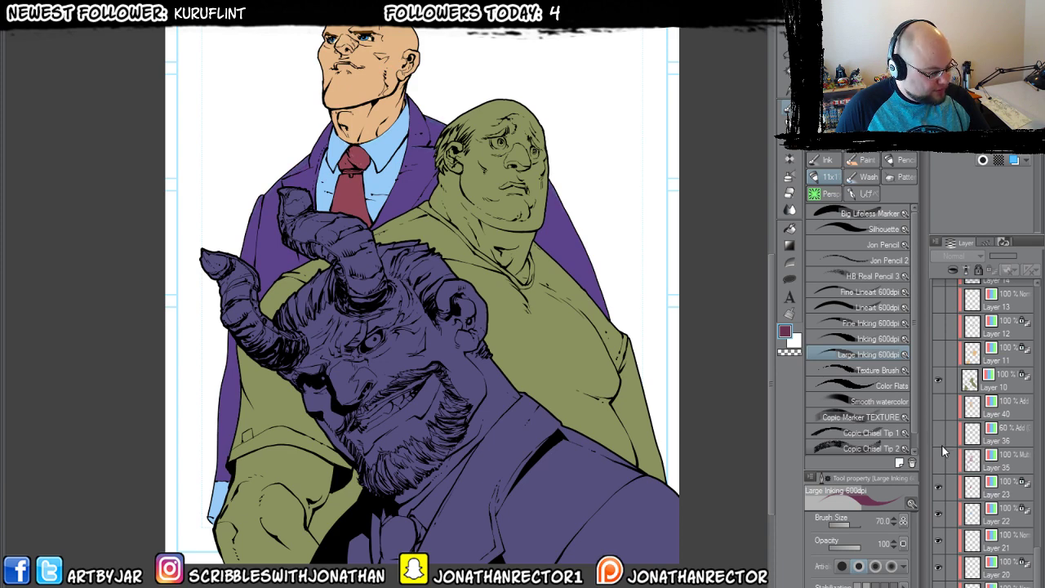
{"action": "left_click_drag", "start_coordinate": [446, 355], "coordinate": [444, 400]}
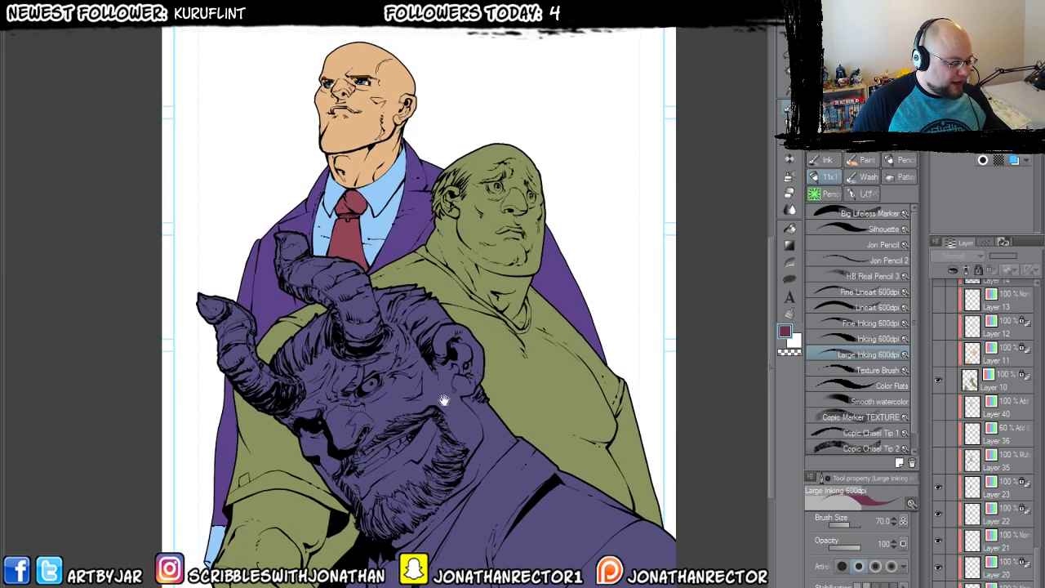
{"action": "left_click", "coordinate": [940, 353]}
{"action": "scroll", "coordinate": [939, 517], "scroll_direction": "up", "scroll_amount": 3}
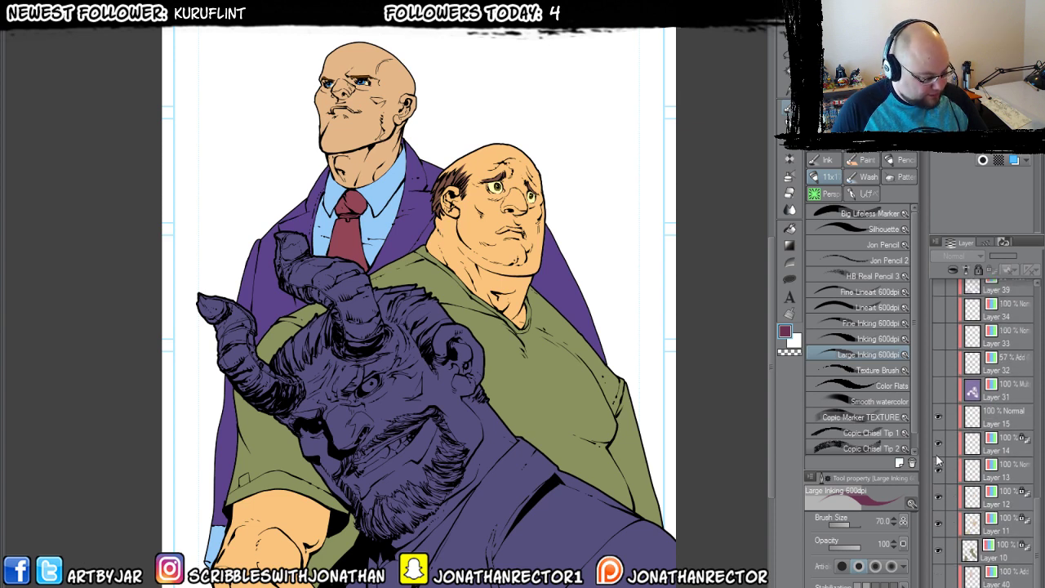
Show the demon's local color layers for skin, horns, eyes, teeth, suit and hair: Layer 24, Layers 3 to 9 and Layer 2.
{"action": "left_click_drag", "start_coordinate": [1036, 515], "coordinate": [1034, 468]}
{"action": "scroll", "coordinate": [941, 502], "scroll_direction": "up", "scroll_amount": 3}
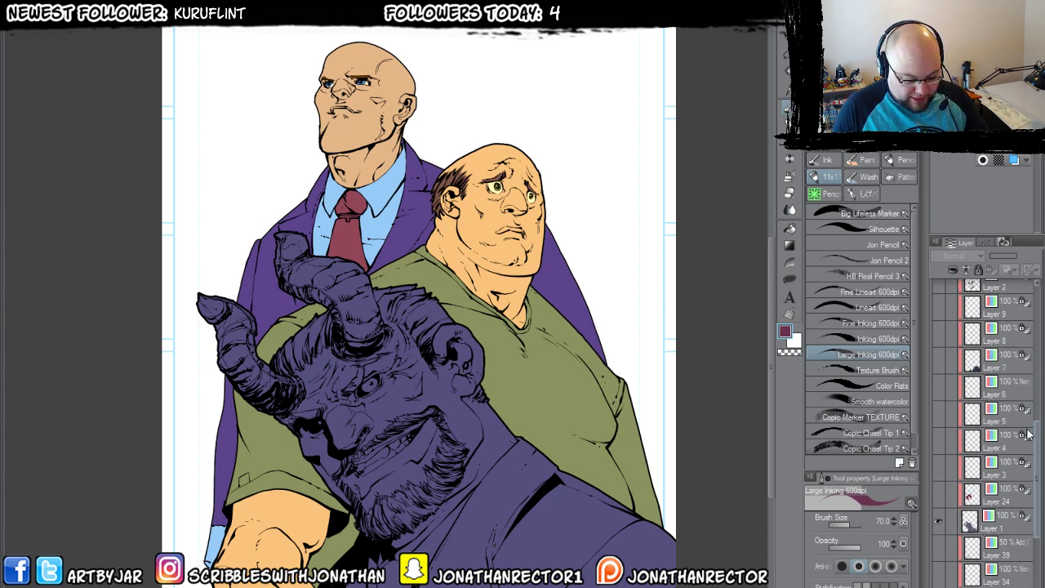
{"action": "left_click", "coordinate": [939, 319]}
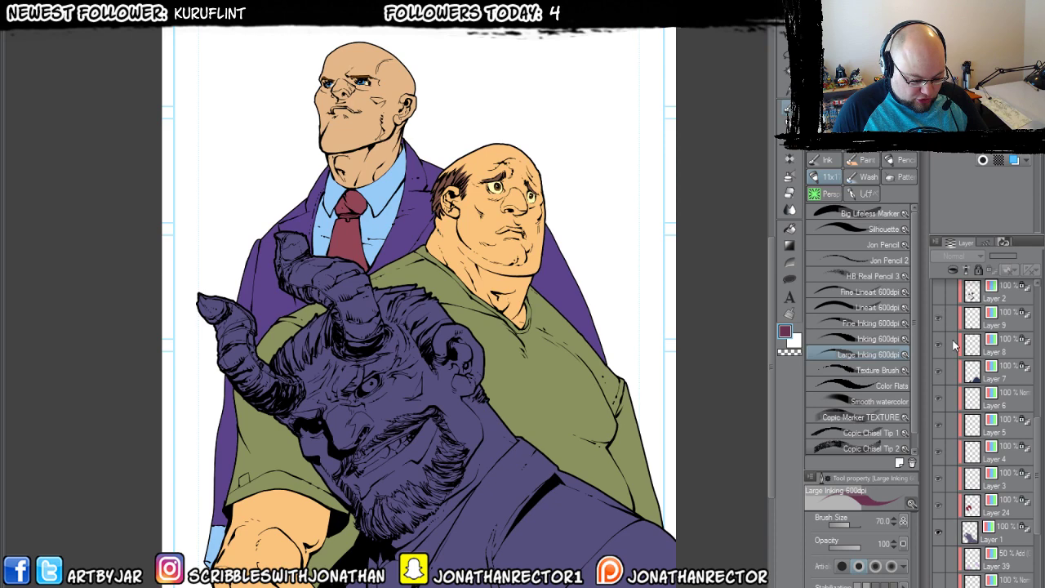
{"action": "left_click_drag", "start_coordinate": [1034, 441], "coordinate": [1030, 393]}
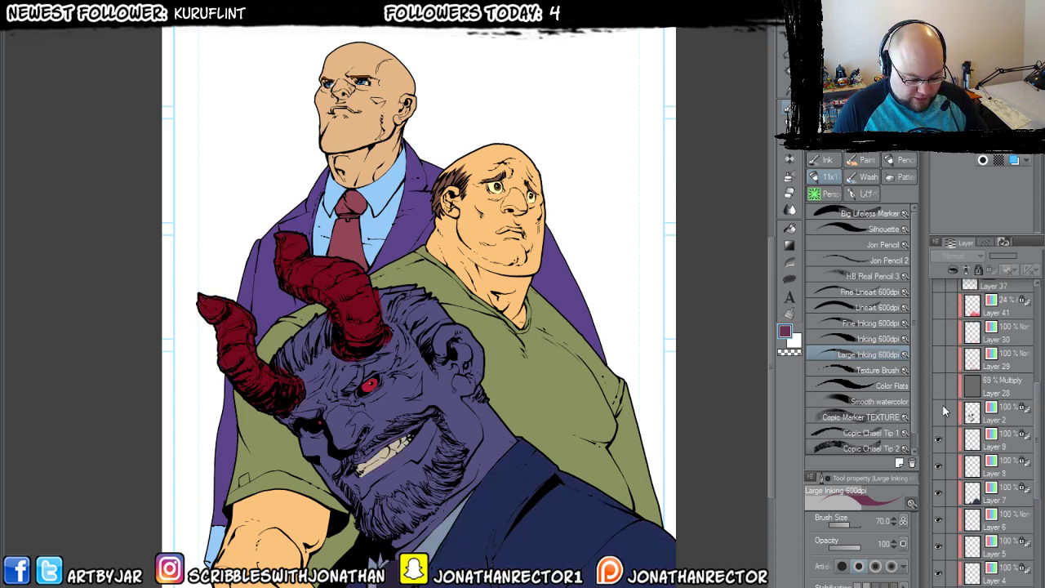
{"action": "left_click", "coordinate": [939, 414]}
{"action": "left_click", "coordinate": [939, 390]}
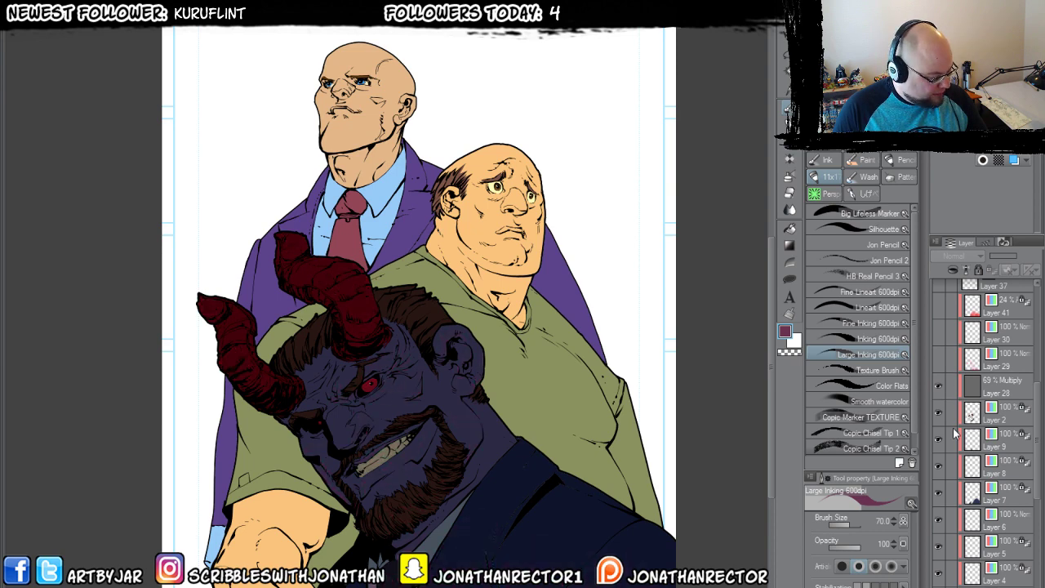
{"action": "left_click", "coordinate": [939, 387]}
{"action": "left_click_drag", "start_coordinate": [260, 490], "coordinate": [253, 436]}
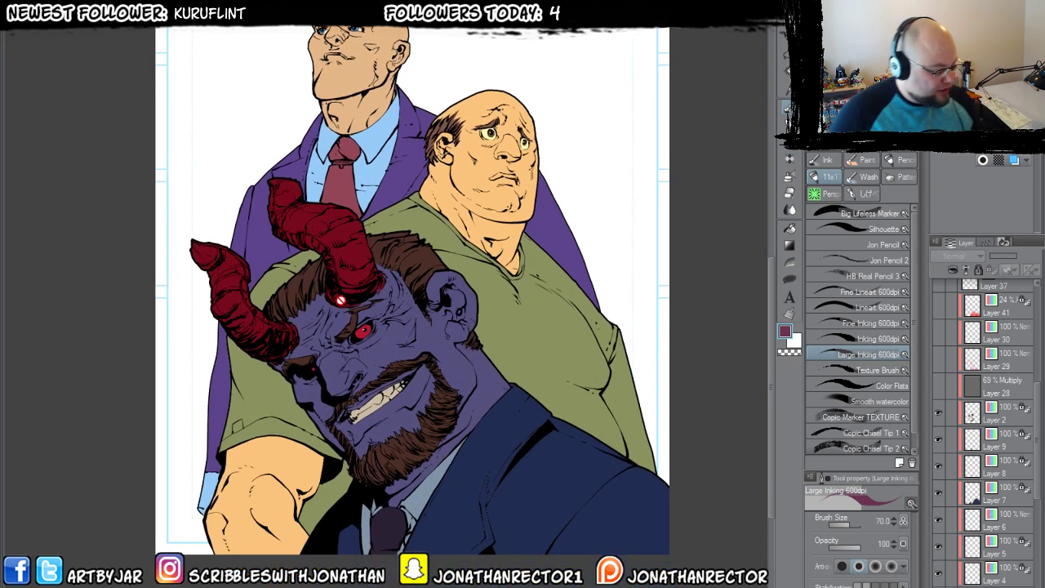
{"action": "left_click_drag", "start_coordinate": [361, 315], "coordinate": [365, 330]}
Turn on the Multiply shading of the bald man (Layer 35) and of the heavy man (Layer 31).
{"action": "scroll", "coordinate": [985, 433], "scroll_direction": "down", "scroll_amount": 10}
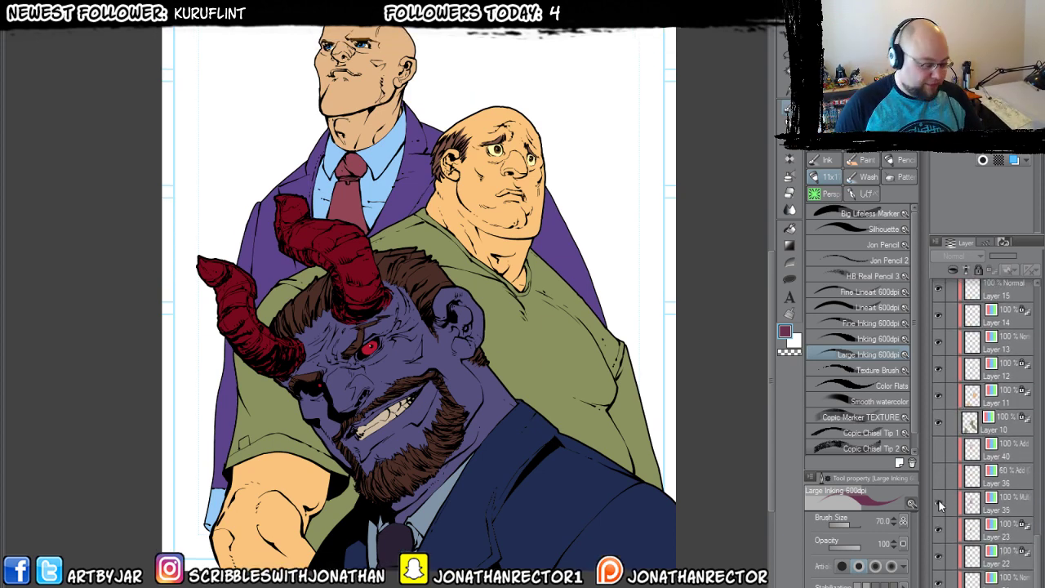
{"action": "left_click", "coordinate": [940, 501]}
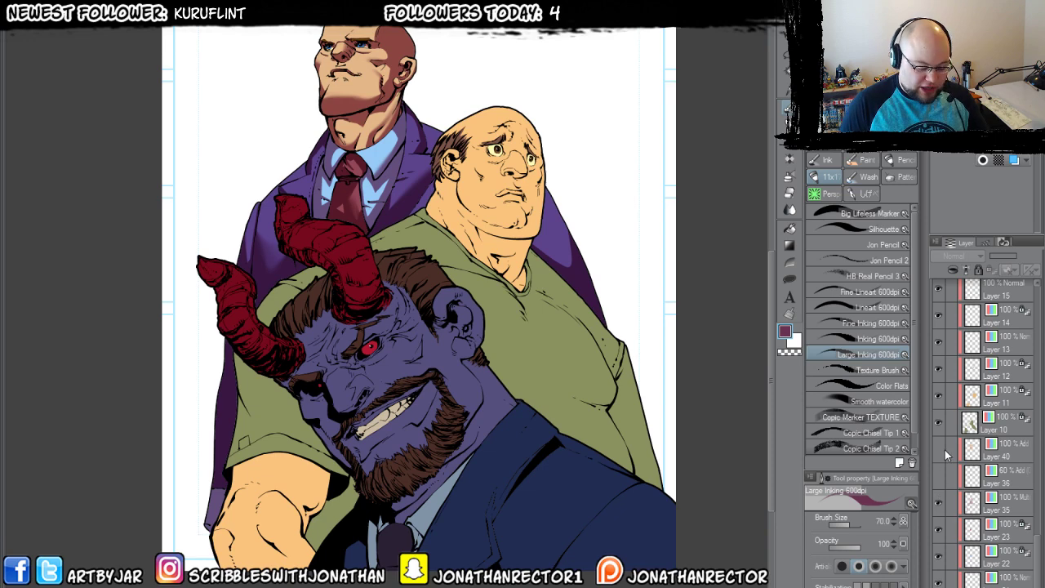
{"action": "left_click_drag", "start_coordinate": [380, 314], "coordinate": [387, 356]}
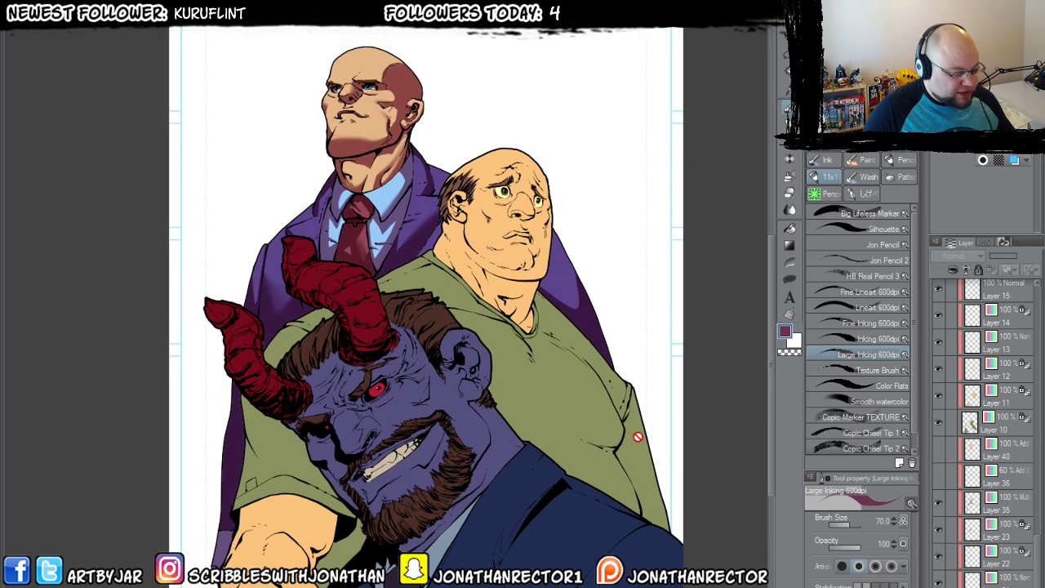
{"action": "scroll", "coordinate": [939, 423], "scroll_direction": "up", "scroll_amount": 4}
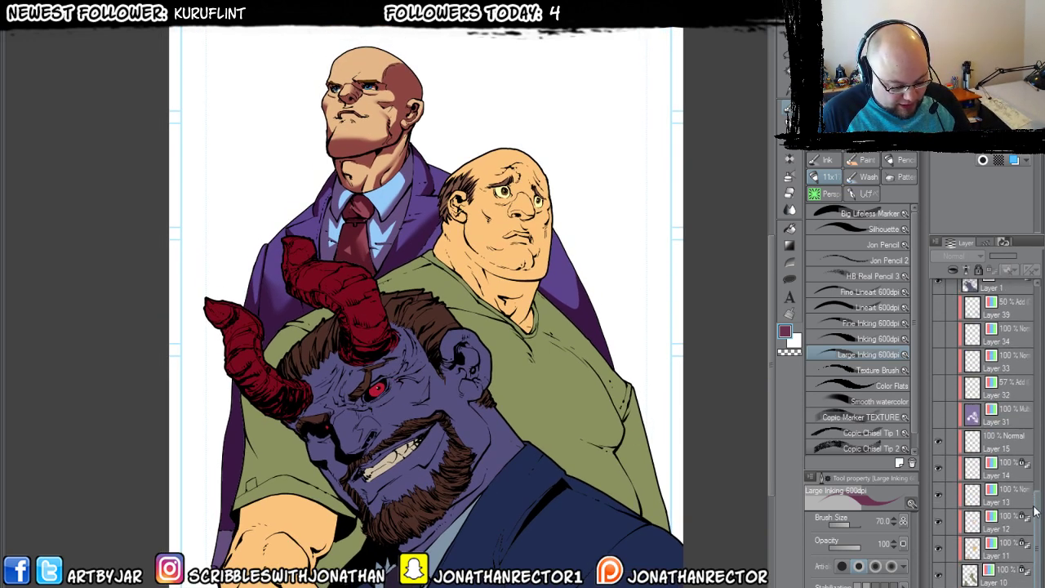
{"action": "left_click", "coordinate": [939, 423]}
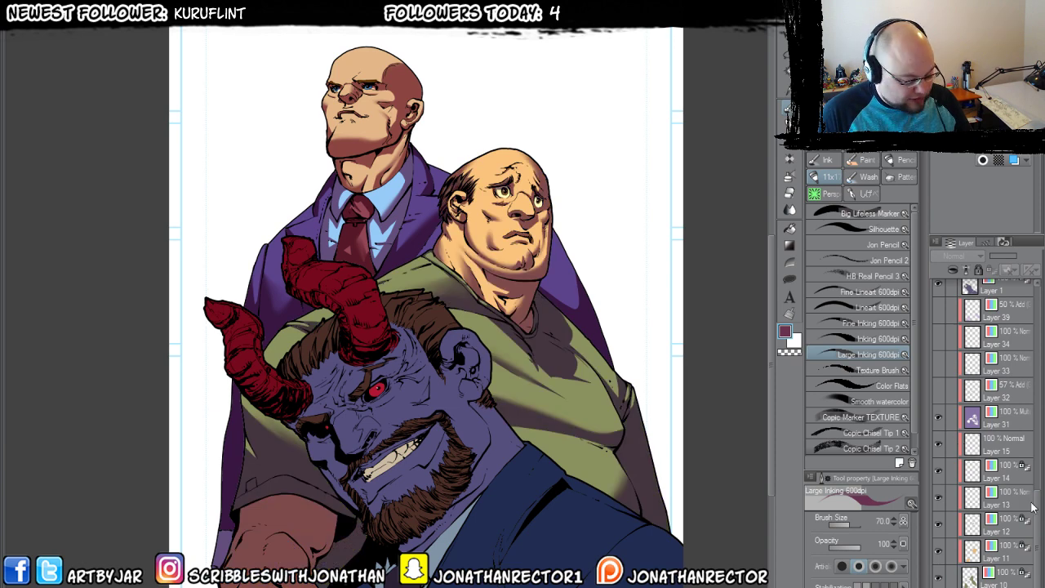
{"action": "scroll", "coordinate": [1035, 495], "scroll_direction": "up", "scroll_amount": 1}
{"action": "scroll", "coordinate": [1036, 495], "scroll_direction": "up", "scroll_amount": 3}
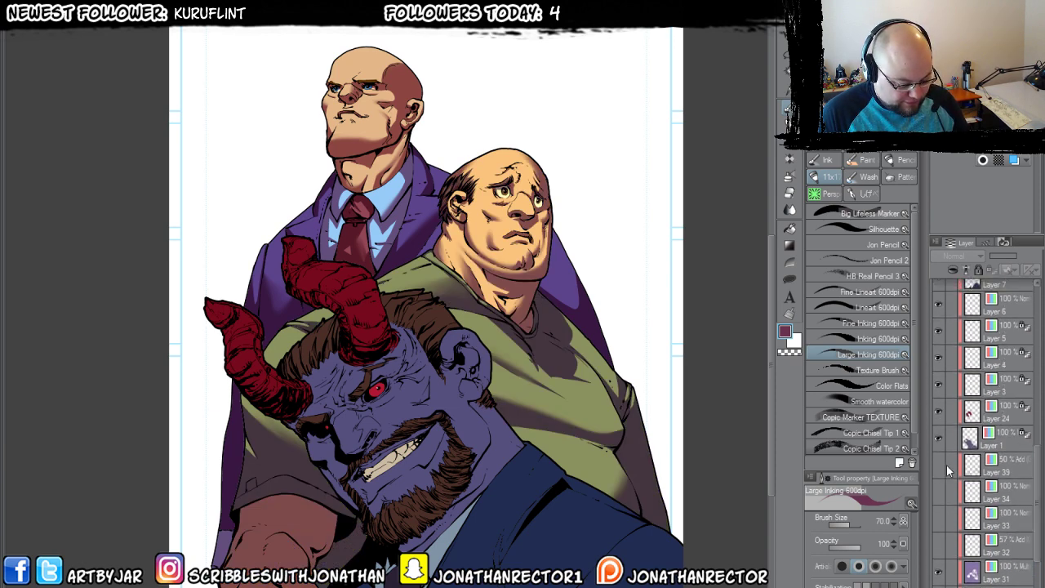
{"action": "scroll", "coordinate": [1036, 472], "scroll_direction": "up", "scroll_amount": 7}
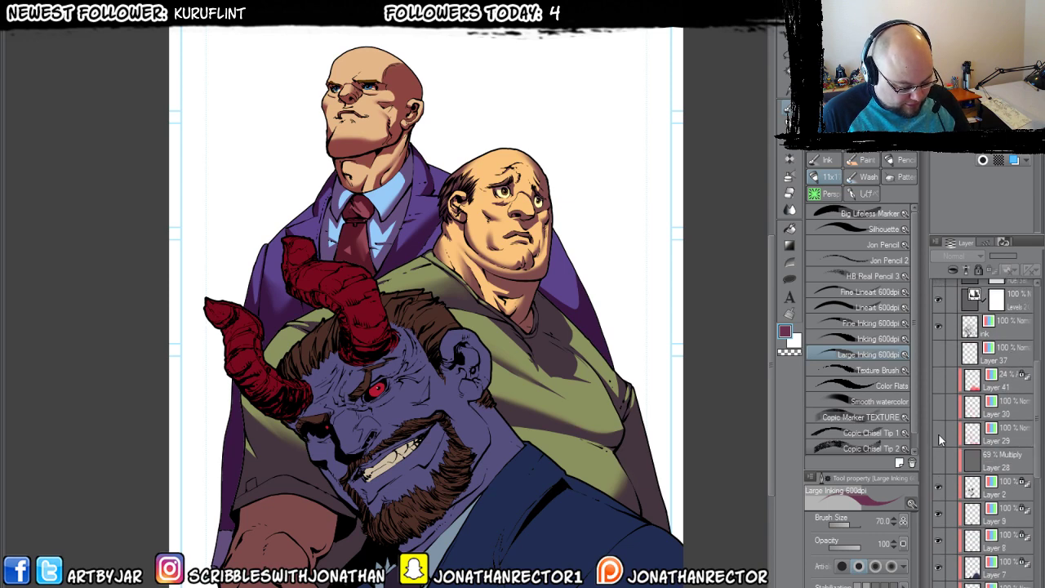
{"action": "left_click", "coordinate": [939, 434]}
{"action": "left_click", "coordinate": [940, 429]}
{"action": "left_click", "coordinate": [941, 407]}
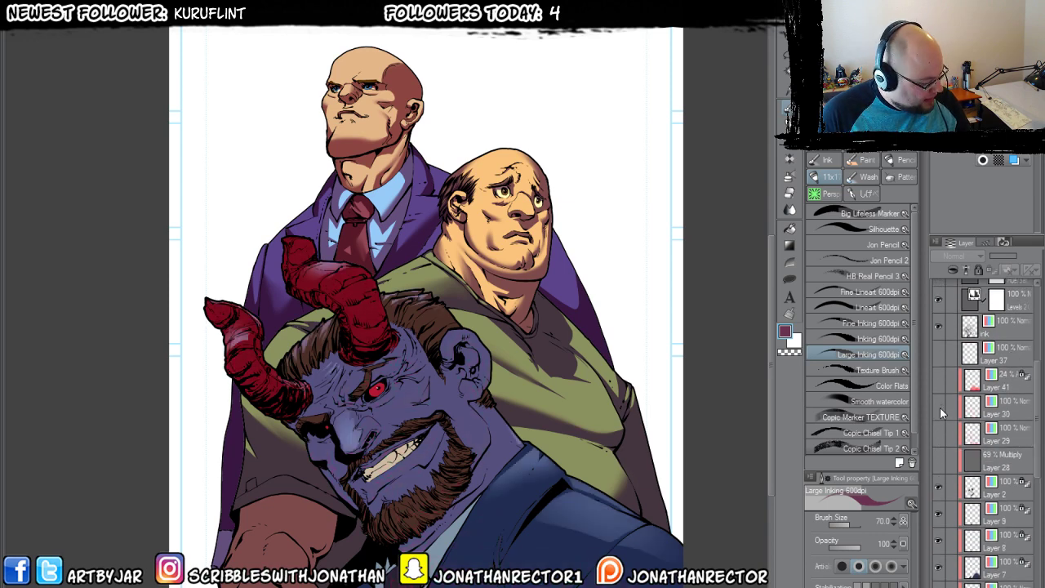
{"action": "left_click", "coordinate": [940, 454]}
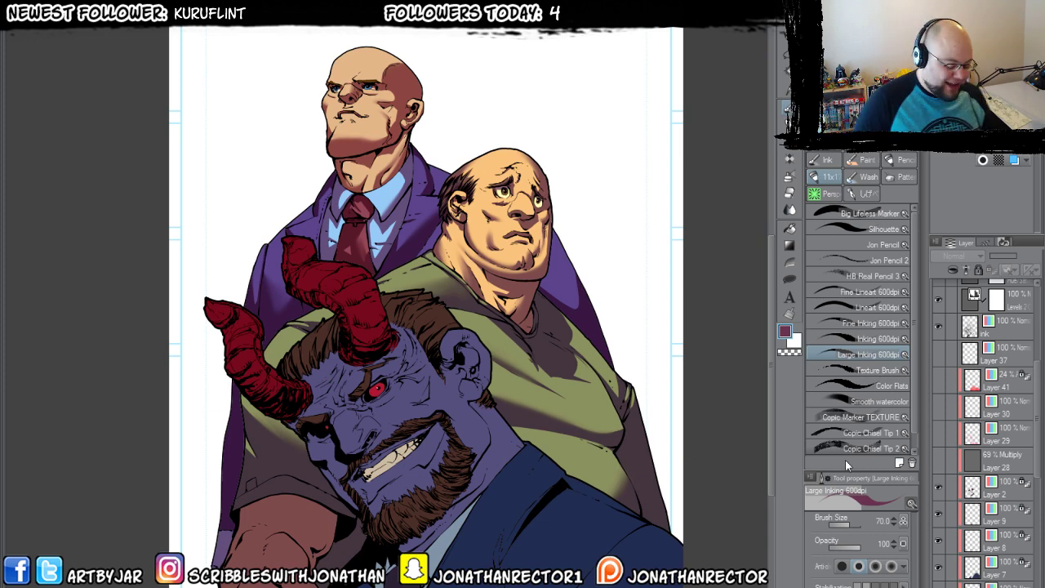
Turn on the demon's Layer 28 Multiply shading together with its lighting layers, Layers 29, 30, 41 and 37.
{"action": "left_click", "coordinate": [937, 462]}
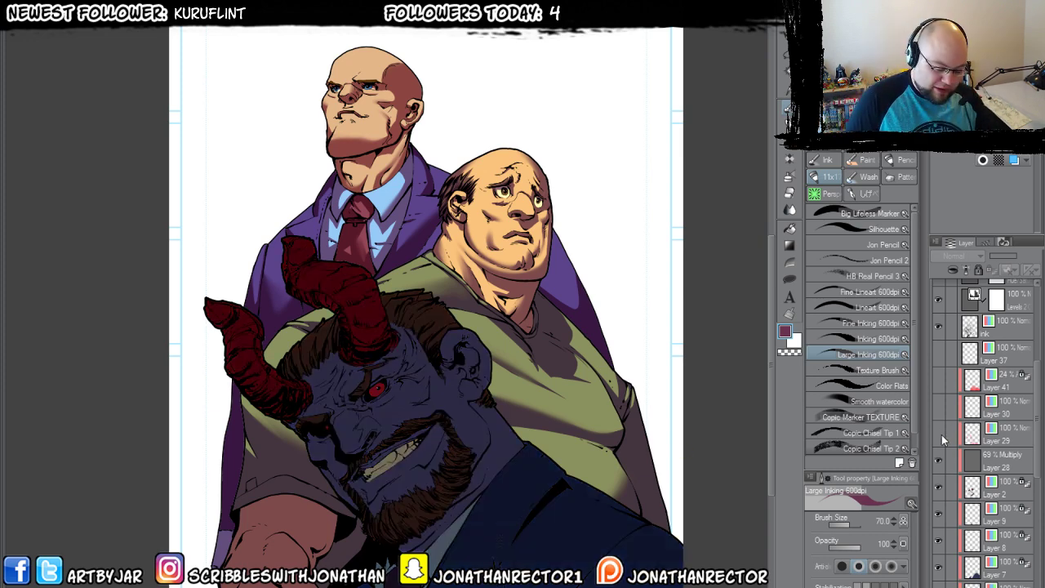
{"action": "left_click", "coordinate": [939, 432]}
{"action": "left_click", "coordinate": [938, 406]}
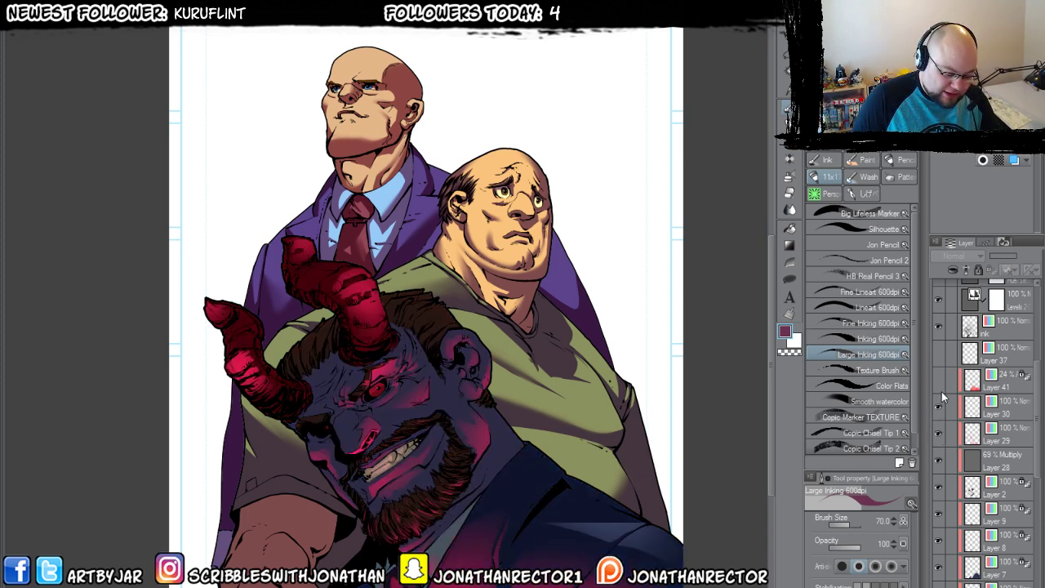
{"action": "left_click", "coordinate": [939, 381]}
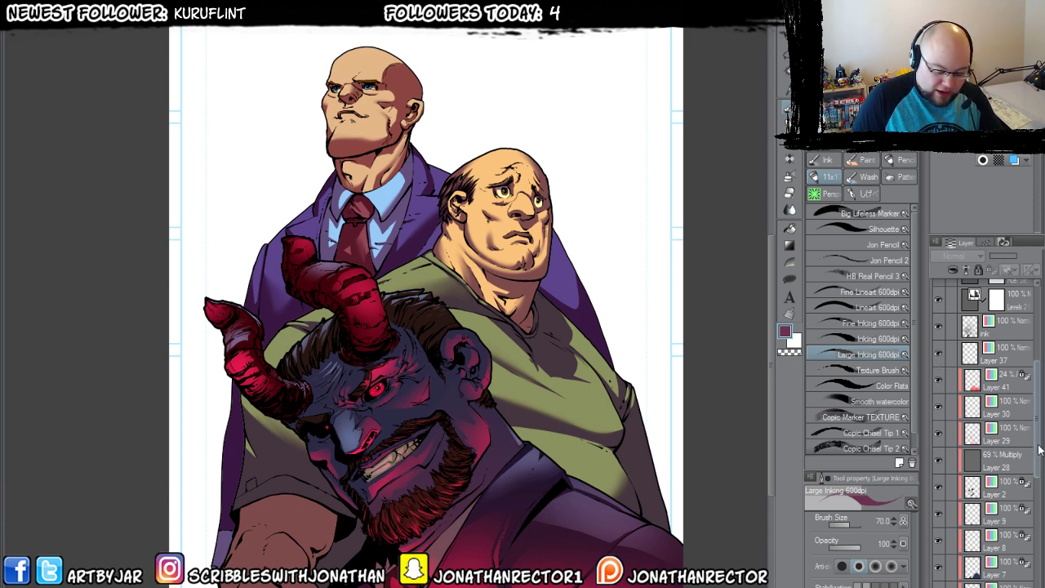
Turn on the bald man's Add glow highlights on Layers 36 and 40.
{"action": "left_click_drag", "start_coordinate": [1037, 450], "coordinate": [1030, 539]}
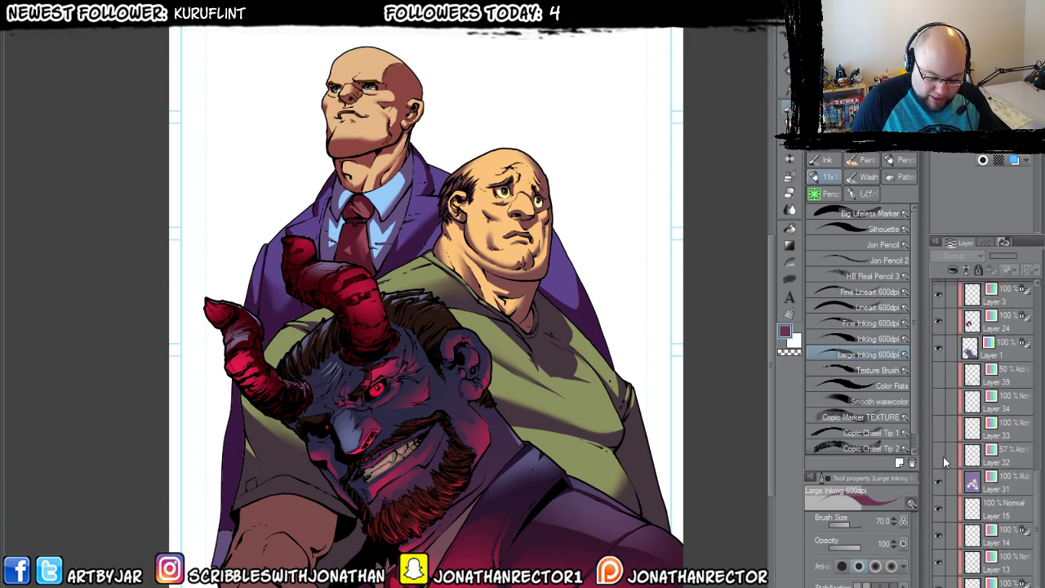
{"action": "scroll", "coordinate": [1026, 535], "scroll_direction": "down", "scroll_amount": 5}
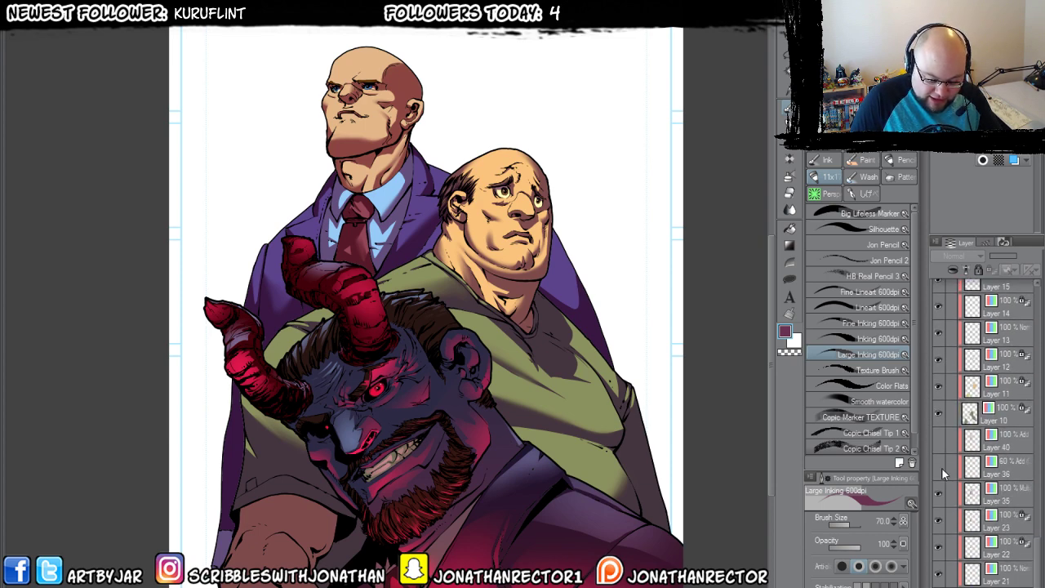
{"action": "left_click", "coordinate": [937, 441]}
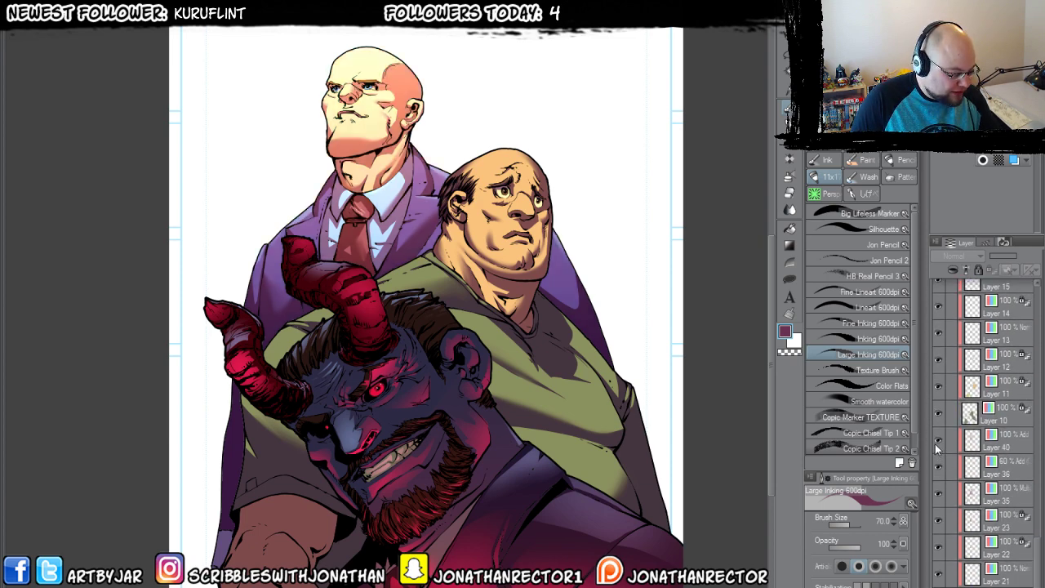
Turn on the heavy man's highlight and rim light layers, Layers 32, 33, 34 and 39.
{"action": "scroll", "coordinate": [955, 419], "scroll_direction": "up", "scroll_amount": 5}
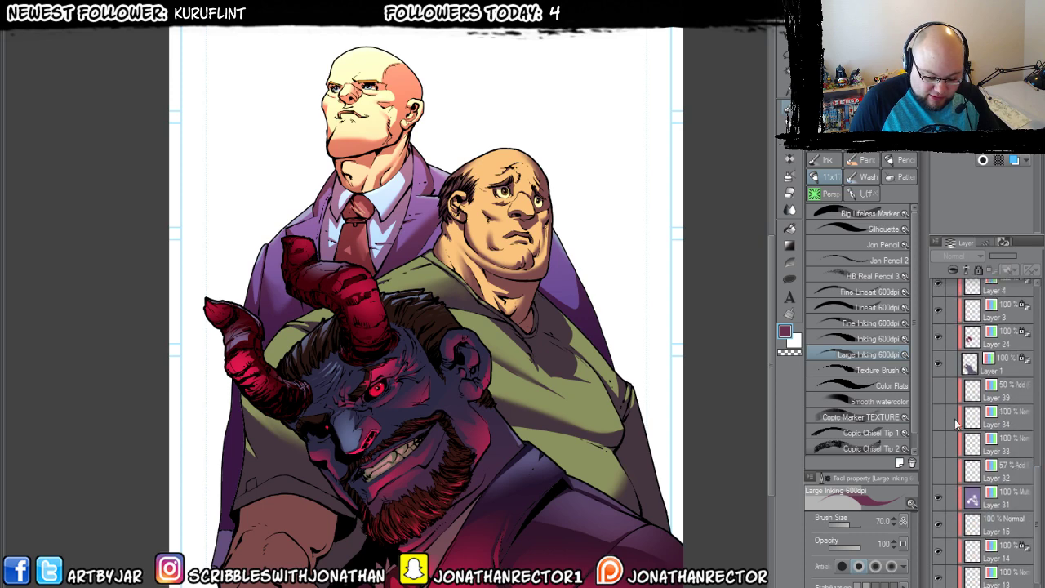
{"action": "left_click", "coordinate": [938, 468]}
{"action": "left_click", "coordinate": [939, 443]}
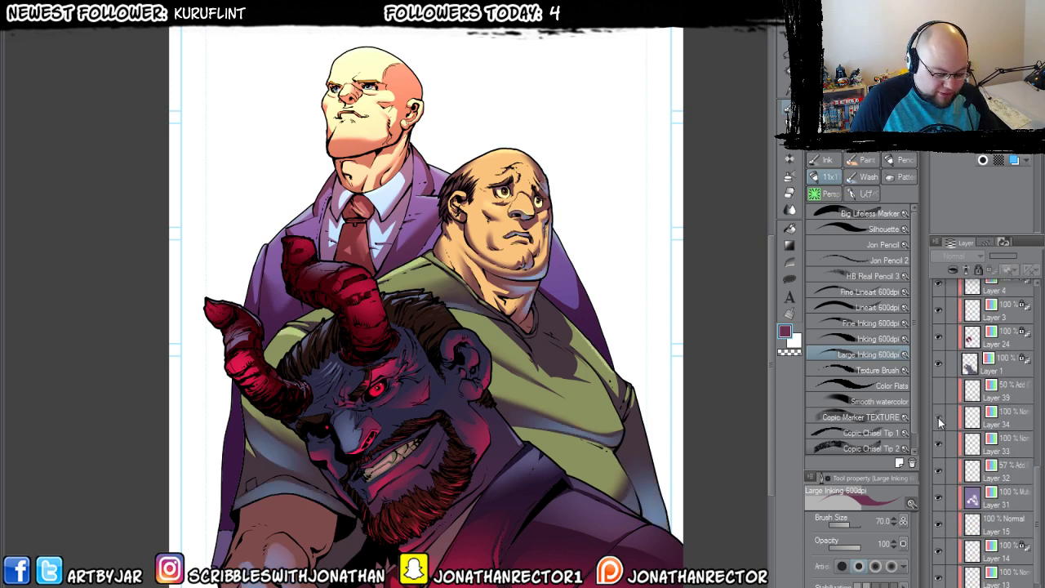
{"action": "left_click", "coordinate": [939, 391]}
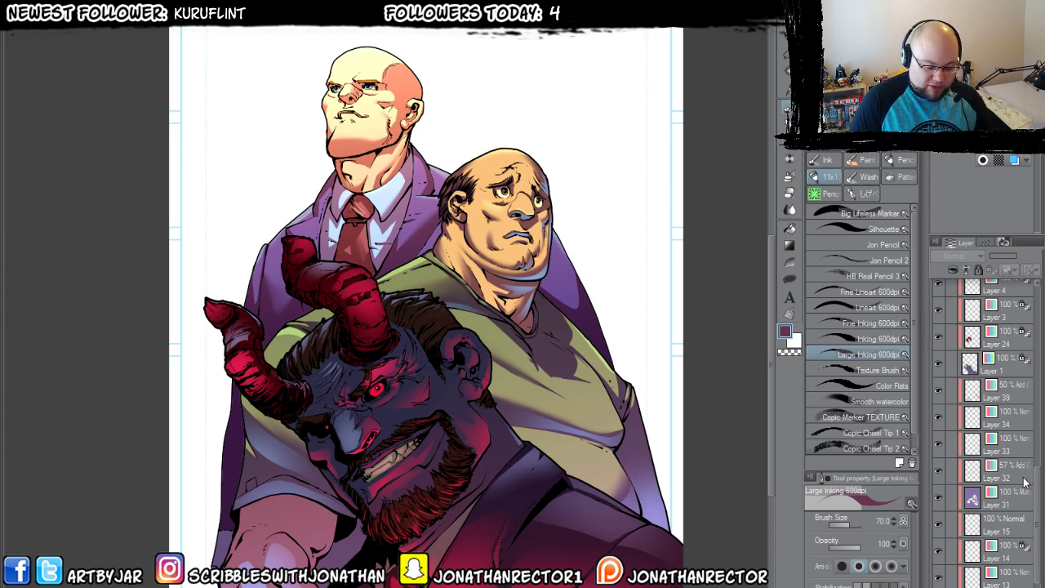
Compare the figures with and without the Levels and Hue/Saturation correction layers, leaving both turned on.
{"action": "left_click_drag", "start_coordinate": [1037, 483], "coordinate": [1036, 286]}
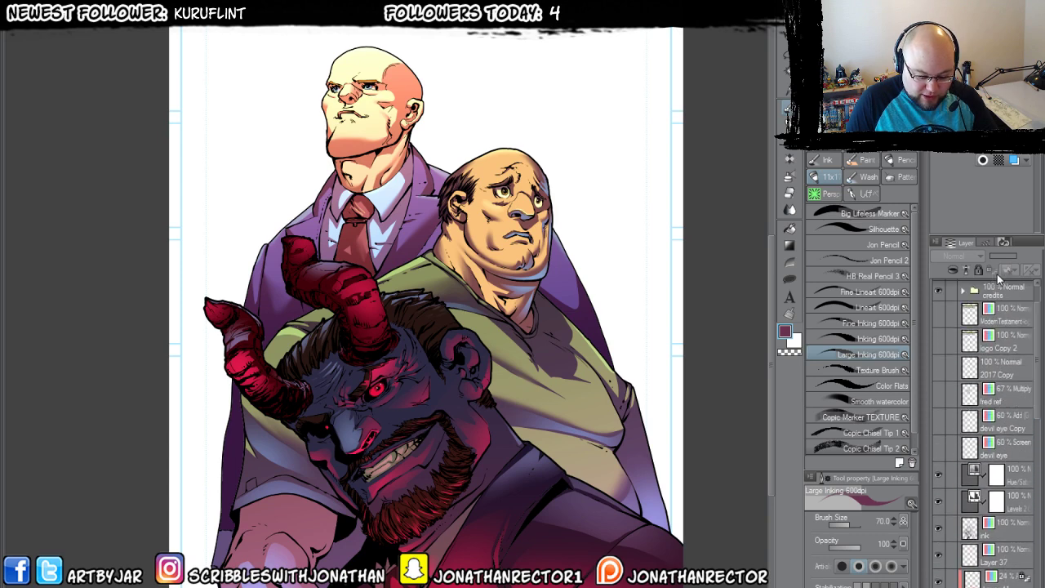
{"action": "left_click", "coordinate": [938, 494]}
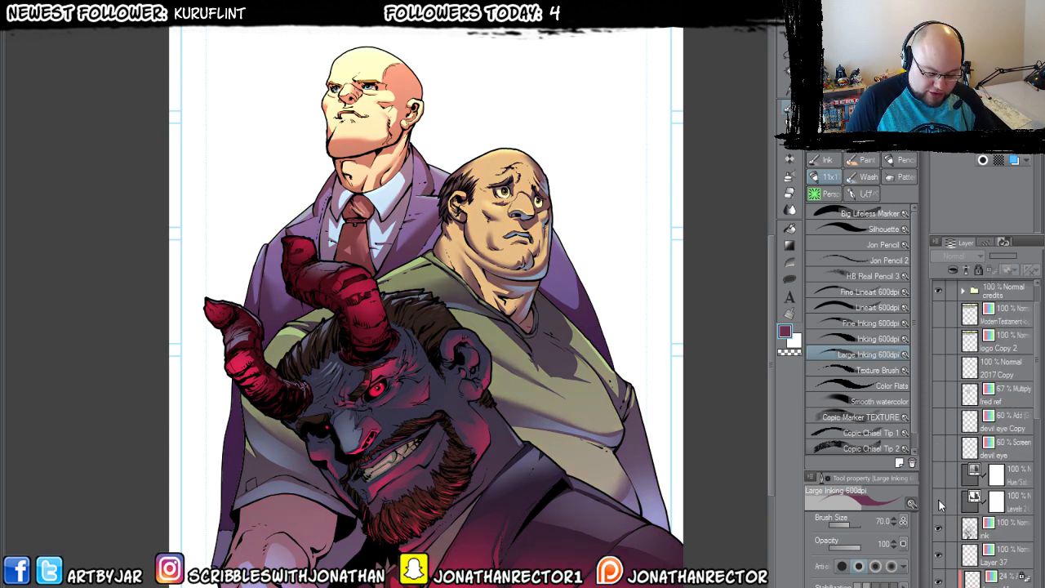
{"action": "left_click", "coordinate": [938, 501]}
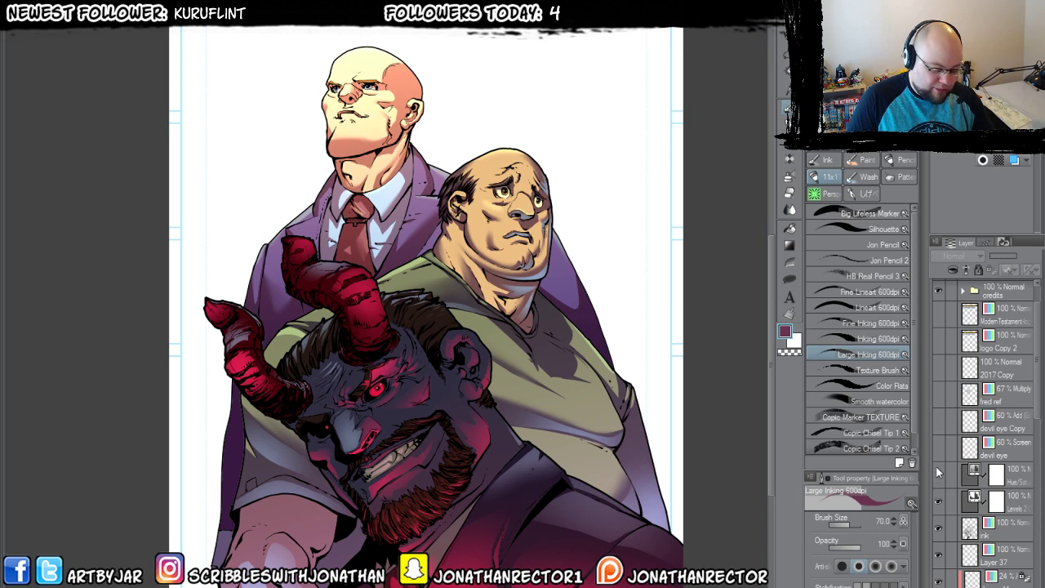
{"action": "left_click", "coordinate": [937, 473]}
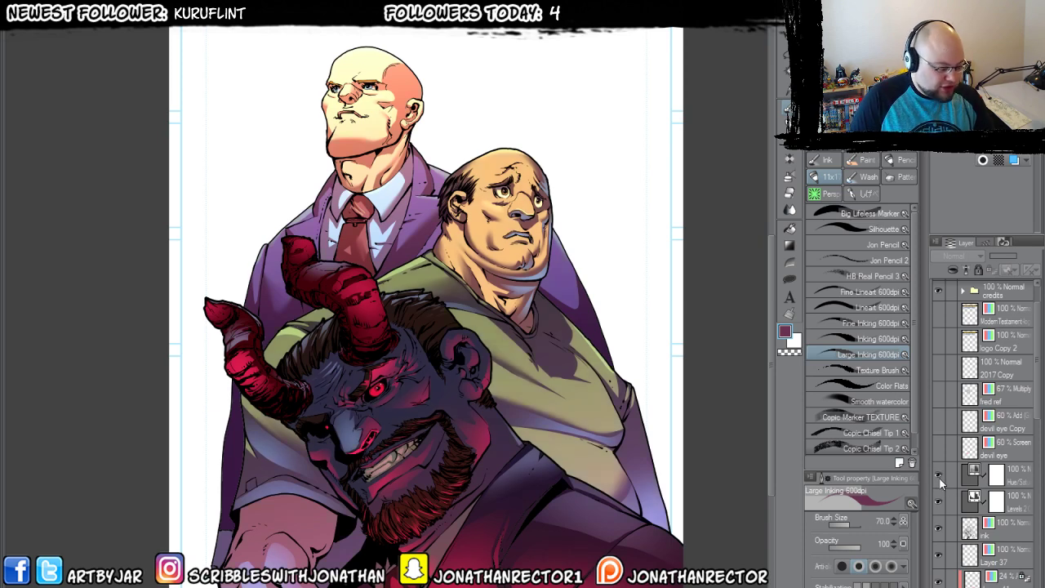
Show the demon's eye glow with the devil eye and devil eye Copy layers, leaving the fred ref layer hidden.
{"action": "left_click", "coordinate": [939, 445]}
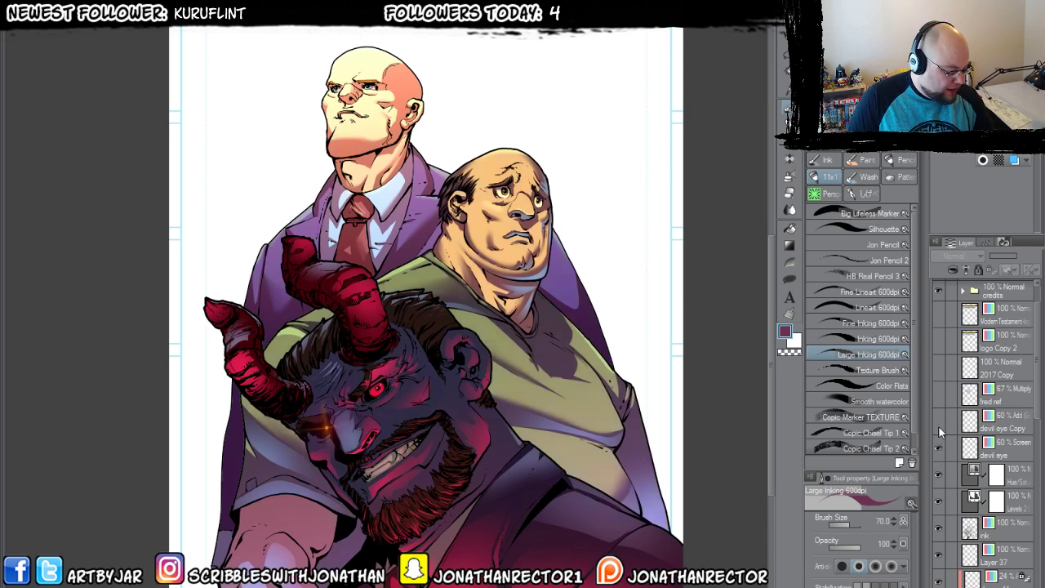
{"action": "left_click", "coordinate": [938, 424]}
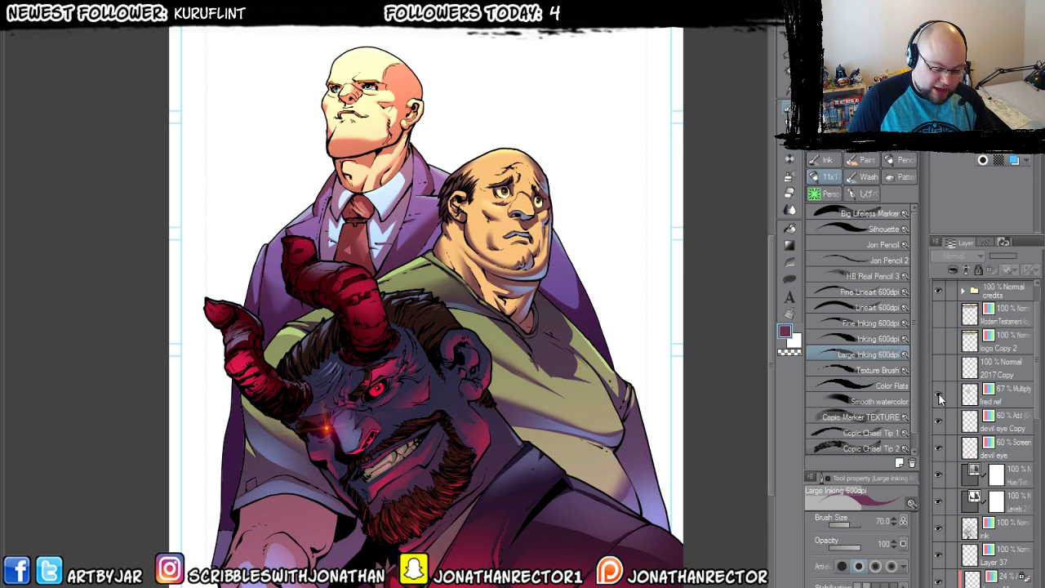
{"action": "left_click", "coordinate": [939, 392]}
{"action": "left_click", "coordinate": [940, 392]}
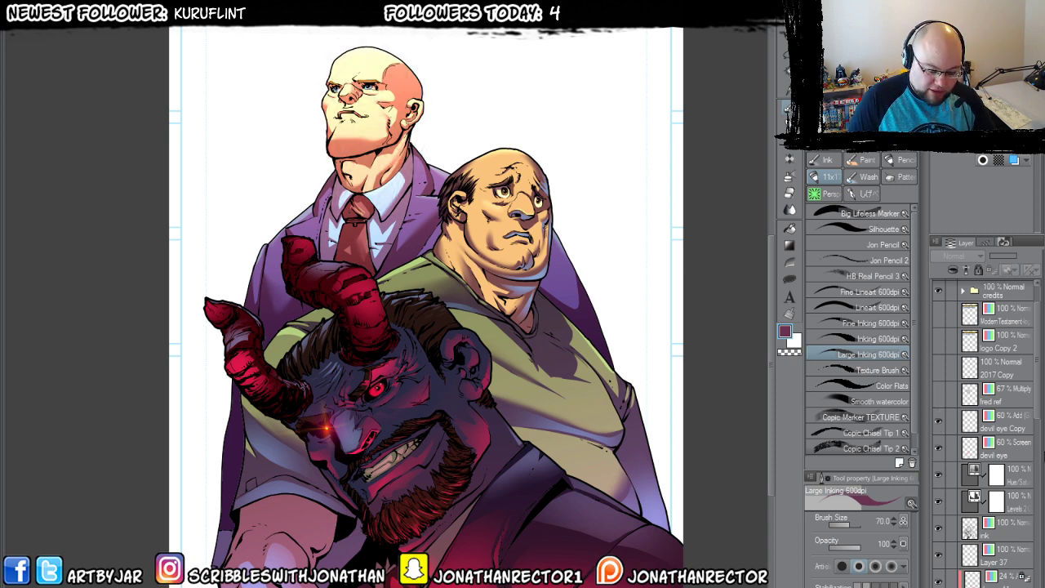
Show the red background artwork with the glowing halo behind the three figures.
{"action": "scroll", "coordinate": [980, 367], "scroll_direction": "up", "scroll_amount": 2}
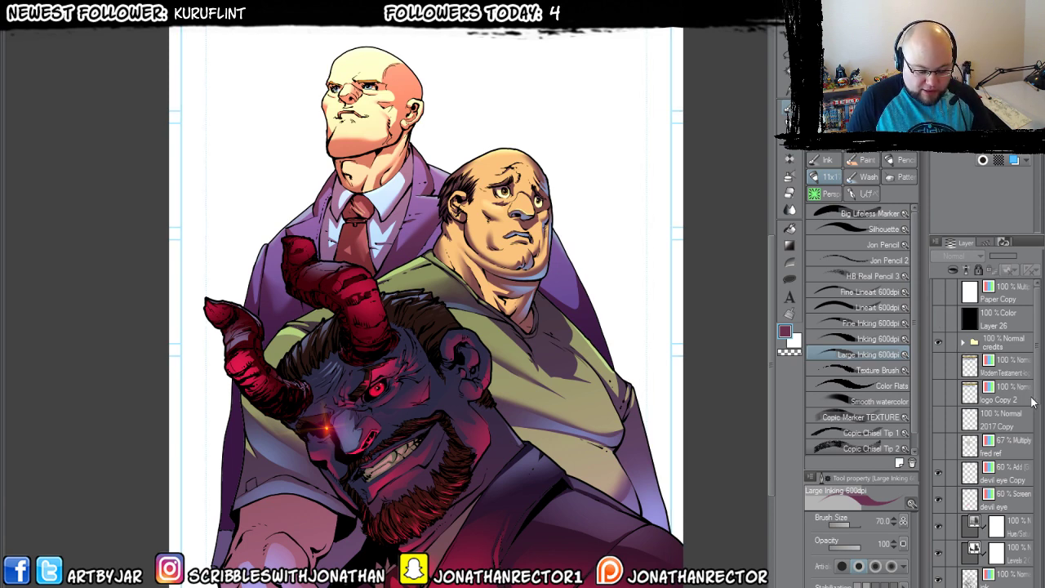
{"action": "scroll", "coordinate": [957, 356], "scroll_direction": "down", "scroll_amount": 8}
{"action": "key", "text": "ctrl+z"}
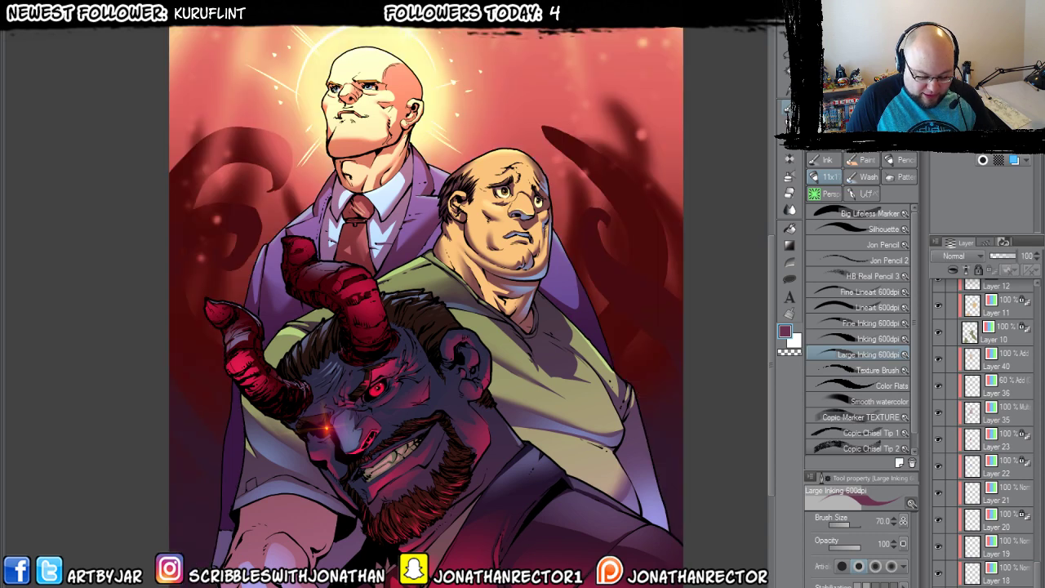
Close the cover artwork and switch to the comic page with the blue-suited hero surrounded by grey creatures.
{"action": "left_click_drag", "start_coordinate": [246, 476], "coordinate": [259, 502]}
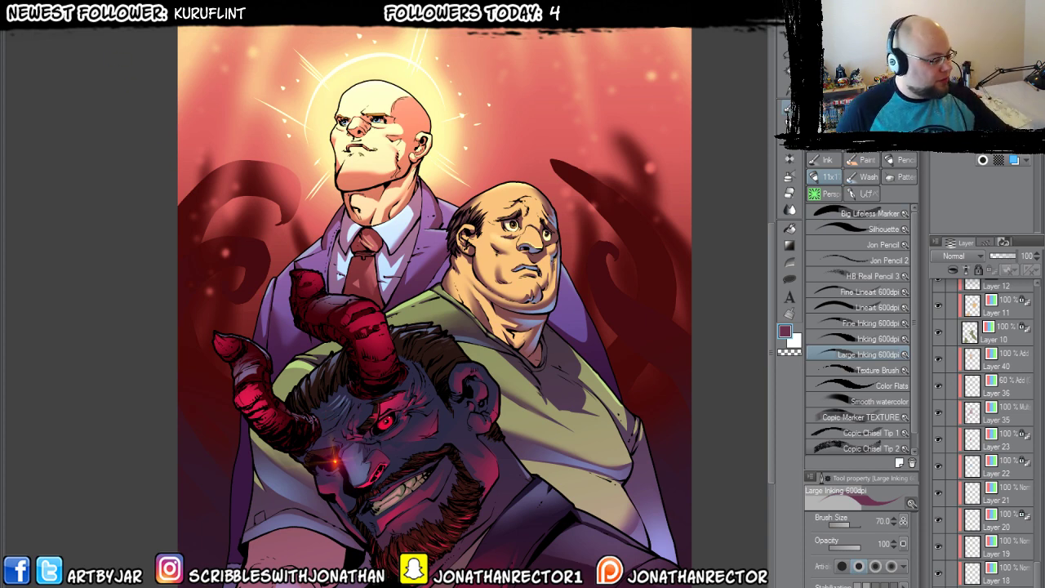
{"action": "key", "text": "ctrl+w"}
{"action": "left_click", "coordinate": [544, 214]}
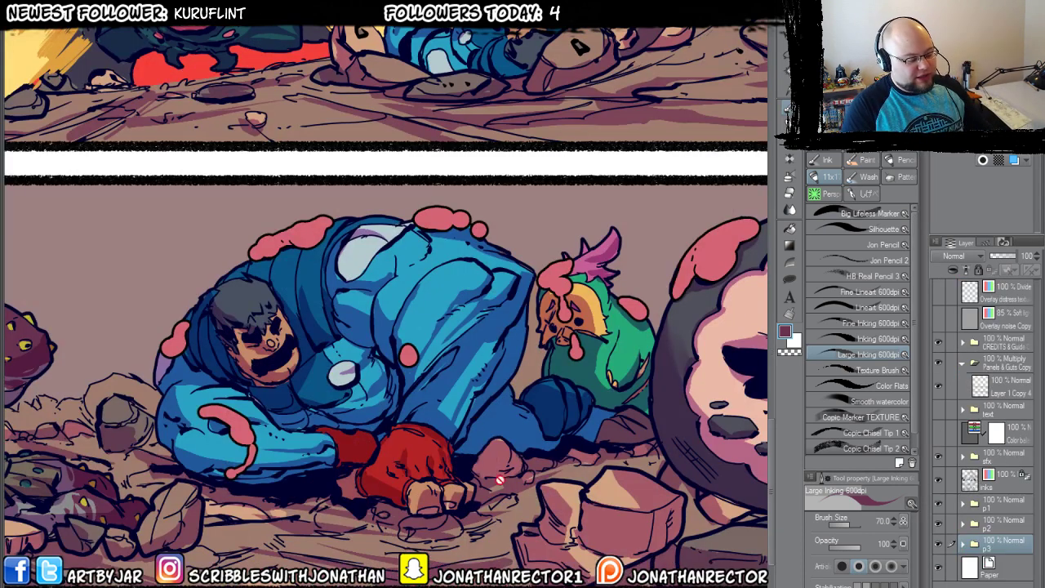
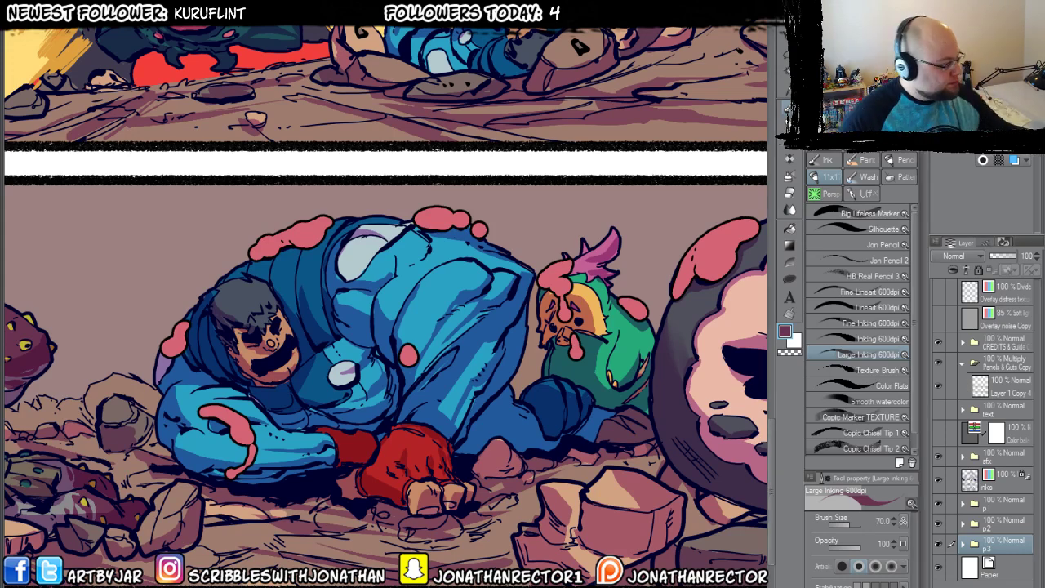
{"action": "left_click", "coordinate": [278, 18]}
Paint the jaw, forearm and lower legs of the far crouching creature dark purple on Layer 28 in the p2 folder.
{"action": "left_click_drag", "start_coordinate": [200, 439], "coordinate": [372, 353]}
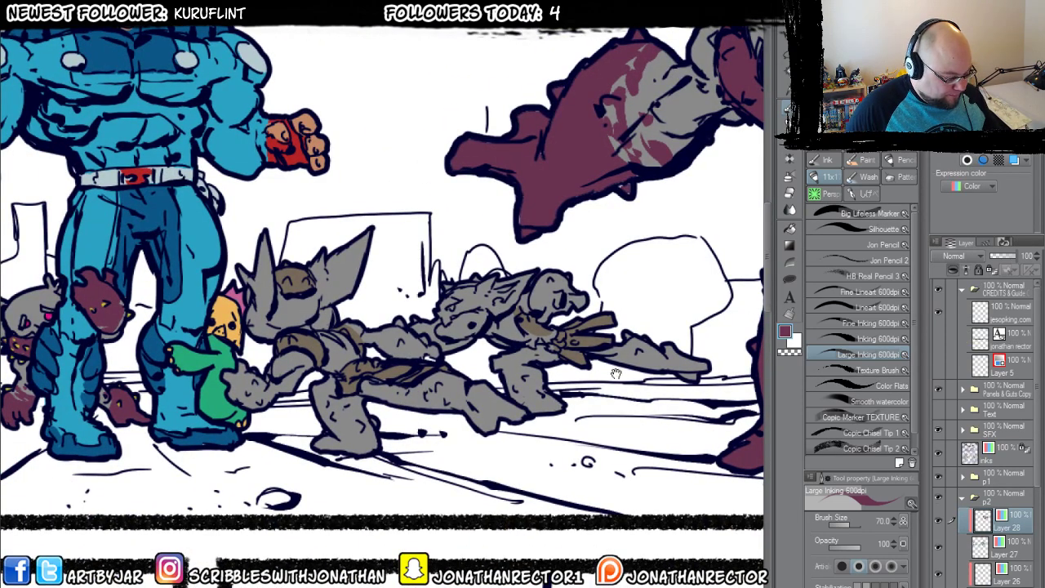
{"action": "left_click_drag", "start_coordinate": [449, 327], "coordinate": [371, 347]}
{"action": "mouse_move", "coordinate": [563, 359]}
{"action": "left_mouse_down"}
{"action": "mouse_move", "coordinate": [588, 361]}
{"action": "mouse_move", "coordinate": [614, 392]}
{"action": "mouse_move", "coordinate": [621, 385]}
{"action": "mouse_move", "coordinate": [602, 397]}
{"action": "mouse_move", "coordinate": [549, 359]}
{"action": "left_mouse_up"}
{"action": "mouse_move", "coordinate": [466, 421]}
{"action": "left_mouse_down"}
{"action": "mouse_move", "coordinate": [469, 392]}
{"action": "mouse_move", "coordinate": [423, 384]}
{"action": "mouse_move", "coordinate": [461, 416]}
{"action": "mouse_move", "coordinate": [439, 408]}
{"action": "mouse_move", "coordinate": [472, 327]}
{"action": "mouse_move", "coordinate": [504, 310]}
{"action": "mouse_move", "coordinate": [470, 337]}
{"action": "mouse_move", "coordinate": [493, 297]}
{"action": "mouse_move", "coordinate": [460, 317]}
{"action": "mouse_move", "coordinate": [489, 319]}
{"action": "mouse_move", "coordinate": [445, 351]}
{"action": "left_mouse_up"}
{"action": "mouse_move", "coordinate": [339, 334]}
{"action": "left_mouse_down"}
{"action": "mouse_move", "coordinate": [368, 359]}
{"action": "mouse_move", "coordinate": [339, 341]}
{"action": "mouse_move", "coordinate": [367, 347]}
{"action": "mouse_move", "coordinate": [404, 333]}
{"action": "mouse_move", "coordinate": [374, 343]}
{"action": "left_mouse_up"}
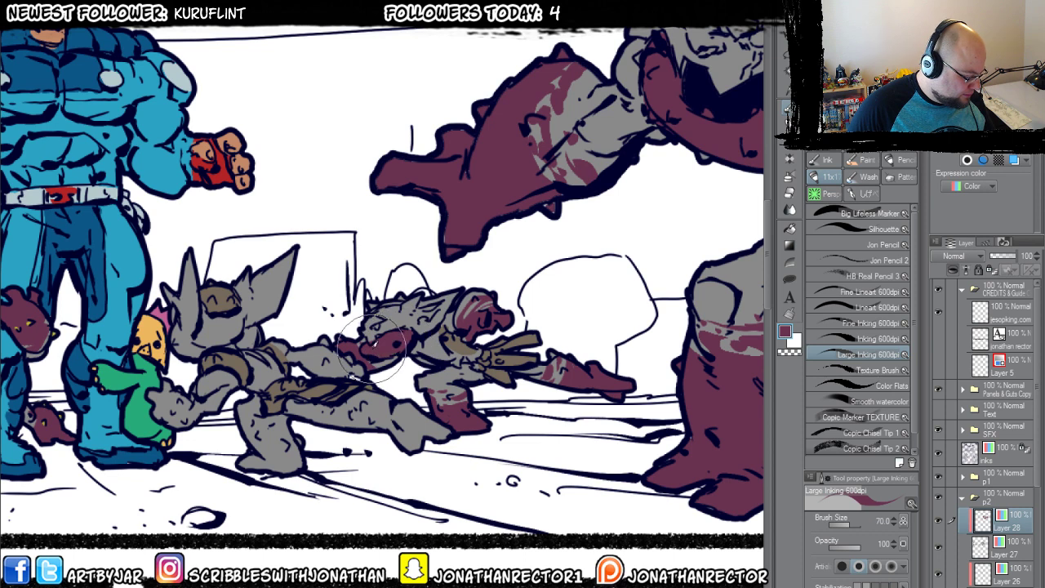
Touch up the far creature's arm with grey, and paint the nearer crouching creature's legs and hands dark purple with streaked edges.
{"action": "left_click", "coordinate": [431, 339], "text": "alt"}
{"action": "mouse_move", "coordinate": [394, 299]}
{"action": "left_mouse_down"}
{"action": "mouse_move", "coordinate": [380, 314]}
{"action": "mouse_move", "coordinate": [441, 359]}
{"action": "mouse_move", "coordinate": [428, 376]}
{"action": "left_mouse_up"}
{"action": "left_click", "coordinate": [384, 347], "text": "alt"}
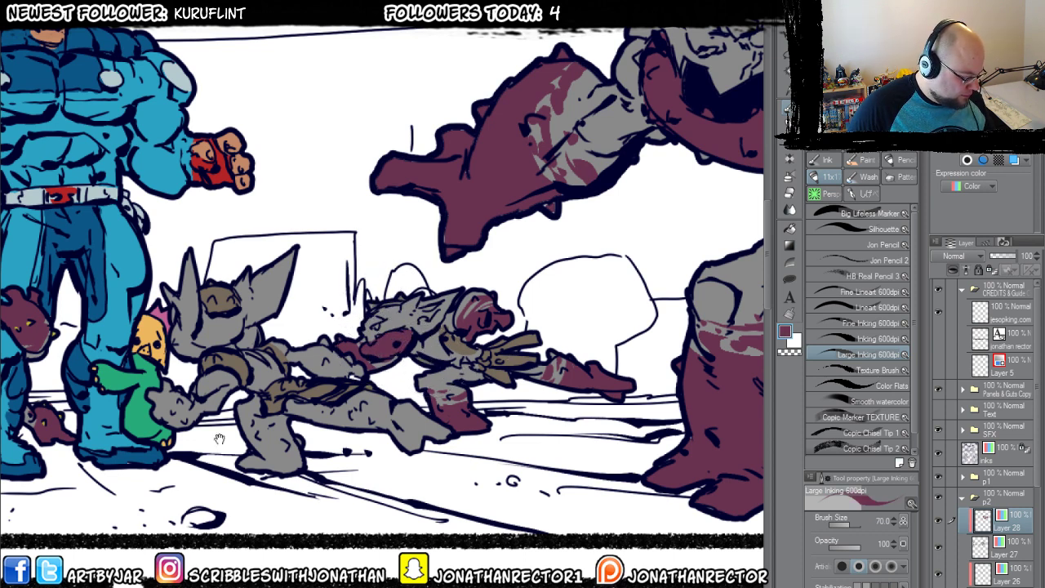
{"action": "left_click_drag", "start_coordinate": [219, 440], "coordinate": [324, 452]}
{"action": "mouse_move", "coordinate": [458, 413]}
{"action": "left_mouse_down"}
{"action": "mouse_move", "coordinate": [483, 407]}
{"action": "mouse_move", "coordinate": [459, 410]}
{"action": "mouse_move", "coordinate": [440, 437]}
{"action": "mouse_move", "coordinate": [426, 432]}
{"action": "mouse_move", "coordinate": [447, 435]}
{"action": "mouse_move", "coordinate": [464, 414]}
{"action": "mouse_move", "coordinate": [486, 414]}
{"action": "mouse_move", "coordinate": [541, 441]}
{"action": "mouse_move", "coordinate": [341, 439]}
{"action": "mouse_move", "coordinate": [401, 466]}
{"action": "mouse_move", "coordinate": [351, 470]}
{"action": "mouse_move", "coordinate": [356, 433]}
{"action": "mouse_move", "coordinate": [294, 408]}
{"action": "mouse_move", "coordinate": [298, 420]}
{"action": "mouse_move", "coordinate": [286, 425]}
{"action": "mouse_move", "coordinate": [282, 408]}
{"action": "mouse_move", "coordinate": [278, 437]}
{"action": "mouse_move", "coordinate": [253, 413]}
{"action": "left_mouse_up"}
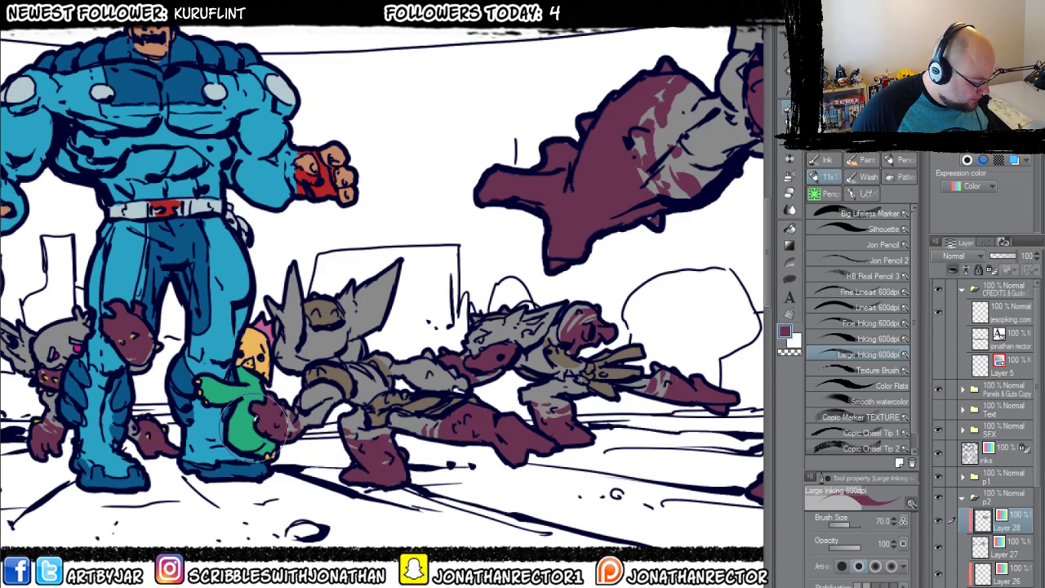
{"action": "mouse_move", "coordinate": [421, 339]}
{"action": "left_mouse_down"}
{"action": "mouse_move", "coordinate": [416, 372]}
{"action": "mouse_move", "coordinate": [445, 372]}
{"action": "mouse_move", "coordinate": [440, 360]}
{"action": "mouse_move", "coordinate": [454, 381]}
{"action": "mouse_move", "coordinate": [425, 382]}
{"action": "mouse_move", "coordinate": [447, 369]}
{"action": "mouse_move", "coordinate": [535, 389]}
{"action": "left_mouse_up"}
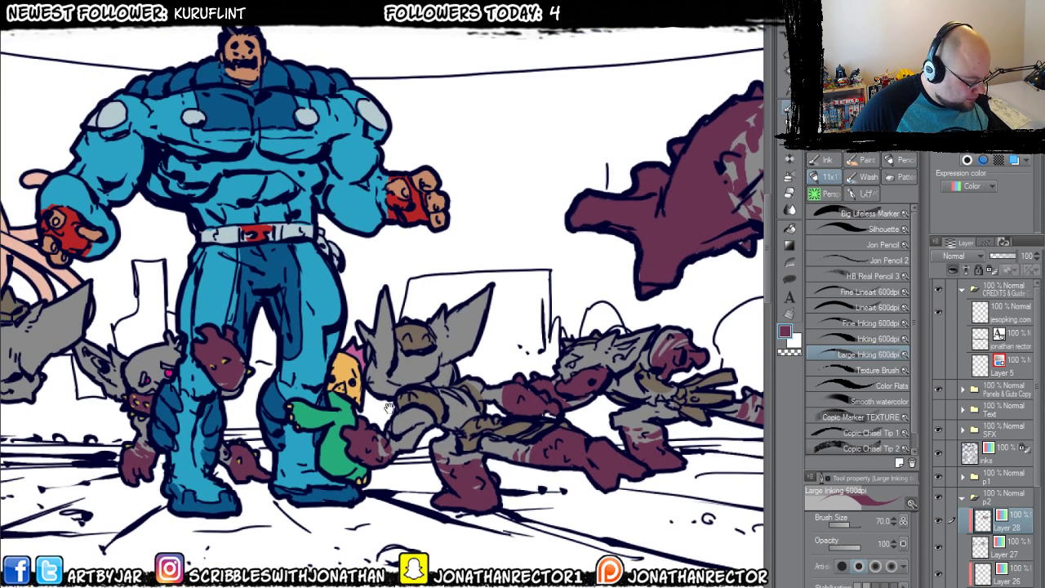
Paint the nearer crouching creature's jaw dark purple on both sides of its head, reducing the brush size to 50.
{"action": "mouse_move", "coordinate": [441, 364]}
{"action": "left_mouse_down"}
{"action": "mouse_move", "coordinate": [433, 367]}
{"action": "mouse_move", "coordinate": [450, 360]}
{"action": "mouse_move", "coordinate": [444, 377]}
{"action": "left_mouse_up"}
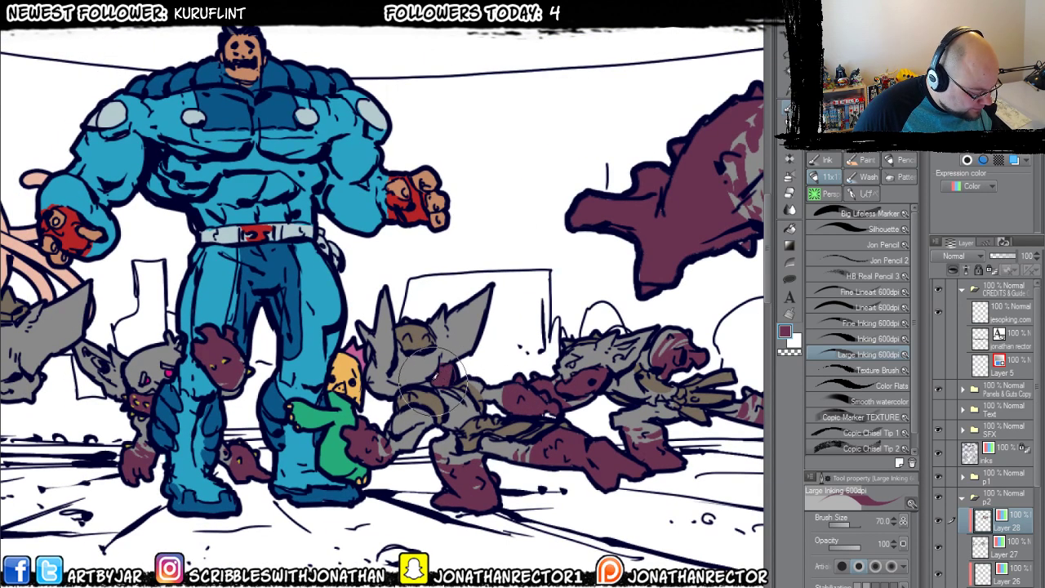
{"action": "key", "text": "bracketleft"}
{"action": "key", "text": "bracketleft"}
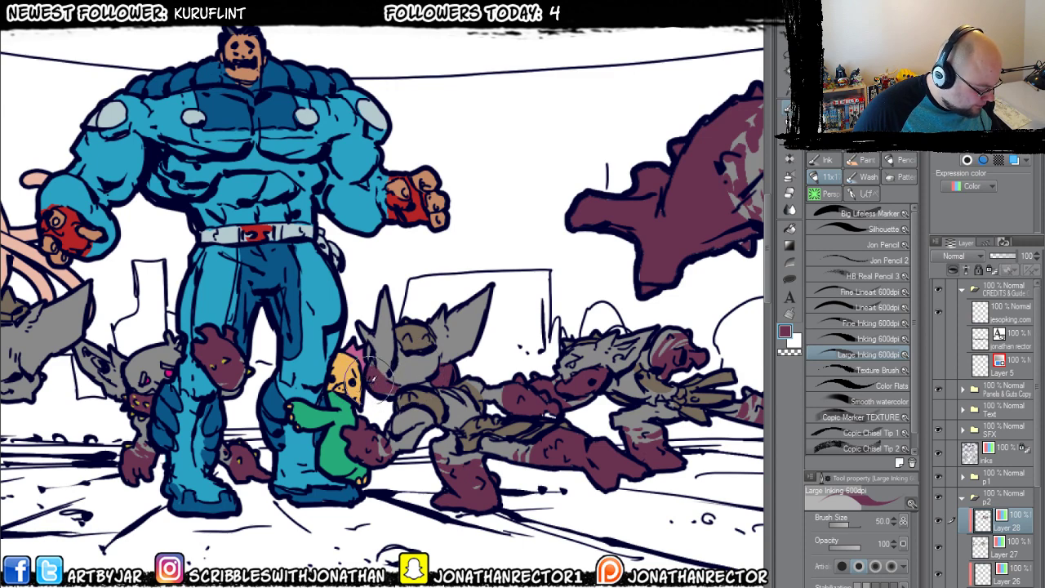
{"action": "left_click_drag", "start_coordinate": [355, 409], "coordinate": [416, 379]}
{"action": "left_click_drag", "start_coordinate": [282, 443], "coordinate": [393, 441]}
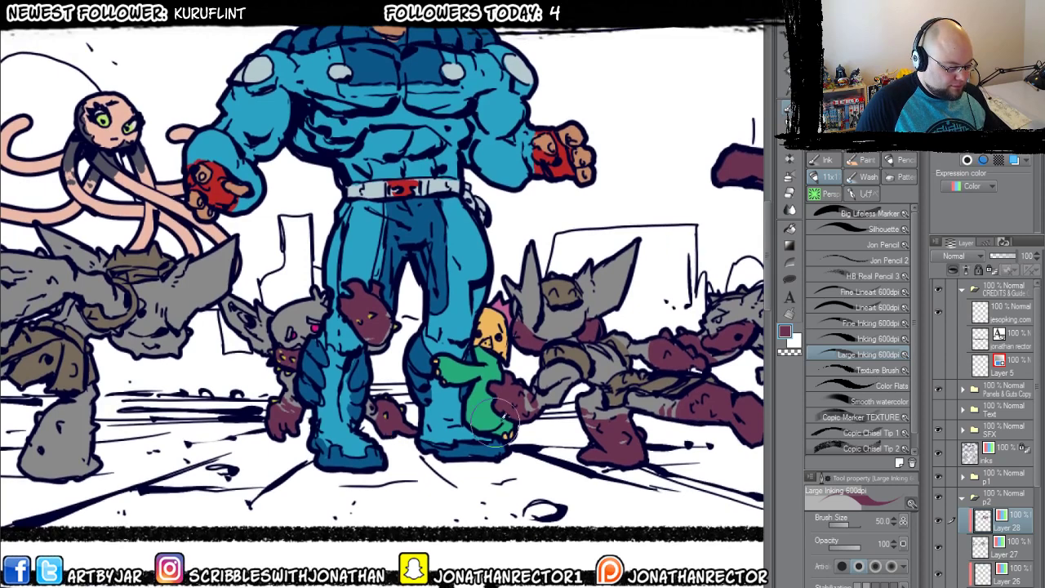
Paint the jaw, hand and lower leg of the creature below the tentacled woman dark purple, cleaning up the mouth opening.
{"action": "mouse_move", "coordinate": [577, 498]}
{"action": "left_mouse_down"}
{"action": "mouse_move", "coordinate": [807, 522]}
{"action": "mouse_move", "coordinate": [831, 536]}
{"action": "left_mouse_up"}
{"action": "mouse_move", "coordinate": [315, 308]}
{"action": "left_mouse_down"}
{"action": "mouse_move", "coordinate": [306, 341]}
{"action": "mouse_move", "coordinate": [297, 290]}
{"action": "mouse_move", "coordinate": [288, 298]}
{"action": "mouse_move", "coordinate": [267, 287]}
{"action": "mouse_move", "coordinate": [261, 308]}
{"action": "mouse_move", "coordinate": [207, 313]}
{"action": "mouse_move", "coordinate": [228, 359]}
{"action": "mouse_move", "coordinate": [261, 379]}
{"action": "mouse_move", "coordinate": [294, 328]}
{"action": "mouse_move", "coordinate": [240, 338]}
{"action": "left_mouse_up"}
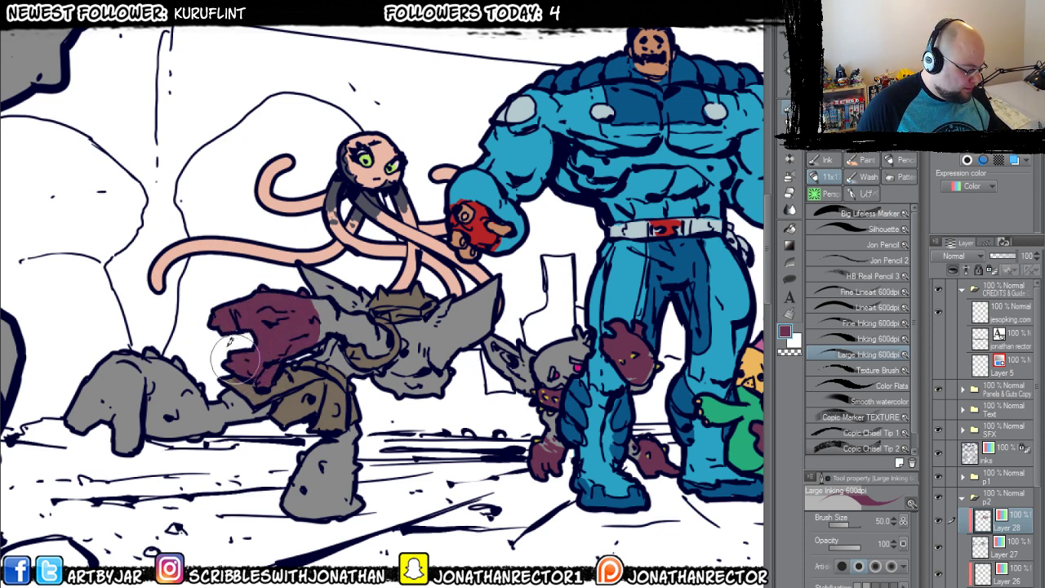
{"action": "key", "text": "e"}
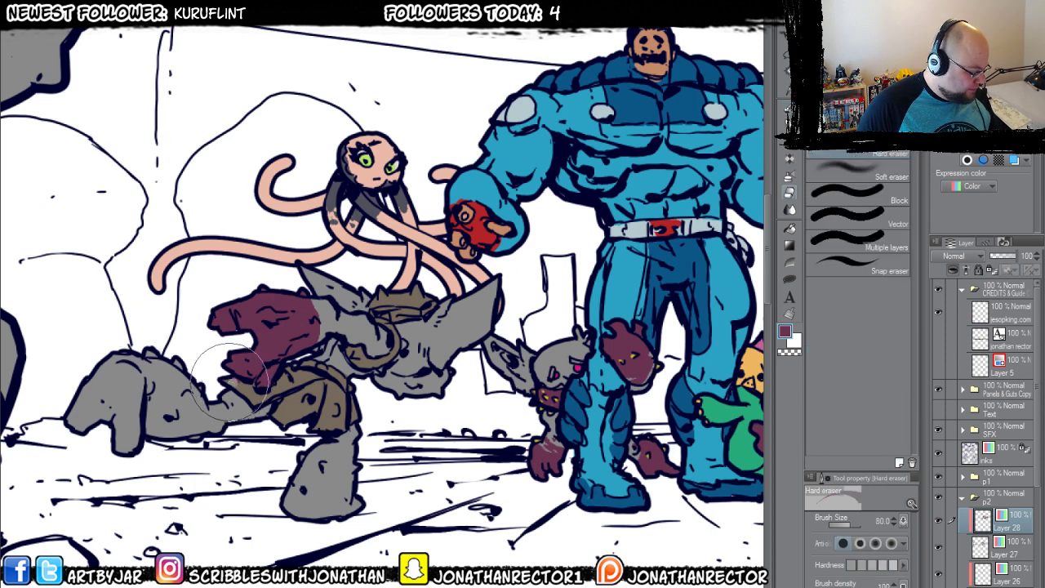
{"action": "key", "text": "p"}
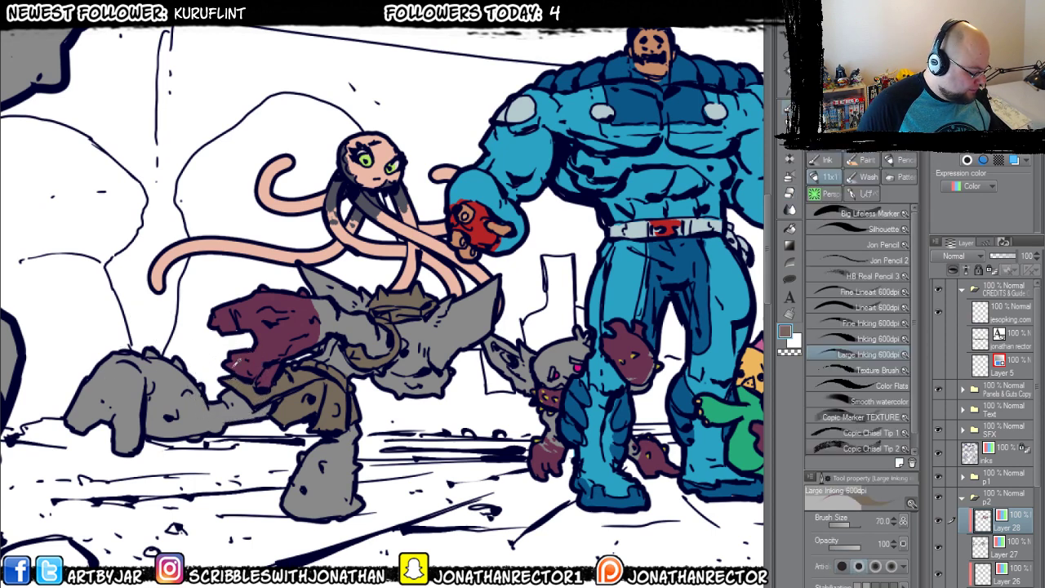
{"action": "left_click_drag", "start_coordinate": [89, 339], "coordinate": [119, 339]}
{"action": "mouse_move", "coordinate": [208, 377]}
{"action": "left_mouse_down"}
{"action": "mouse_move", "coordinate": [196, 429]}
{"action": "mouse_move", "coordinate": [189, 383]}
{"action": "mouse_move", "coordinate": [168, 366]}
{"action": "mouse_move", "coordinate": [120, 367]}
{"action": "mouse_move", "coordinate": [167, 430]}
{"action": "mouse_move", "coordinate": [167, 463]}
{"action": "mouse_move", "coordinate": [177, 407]}
{"action": "mouse_move", "coordinate": [200, 363]}
{"action": "mouse_move", "coordinate": [236, 421]}
{"action": "left_mouse_up"}
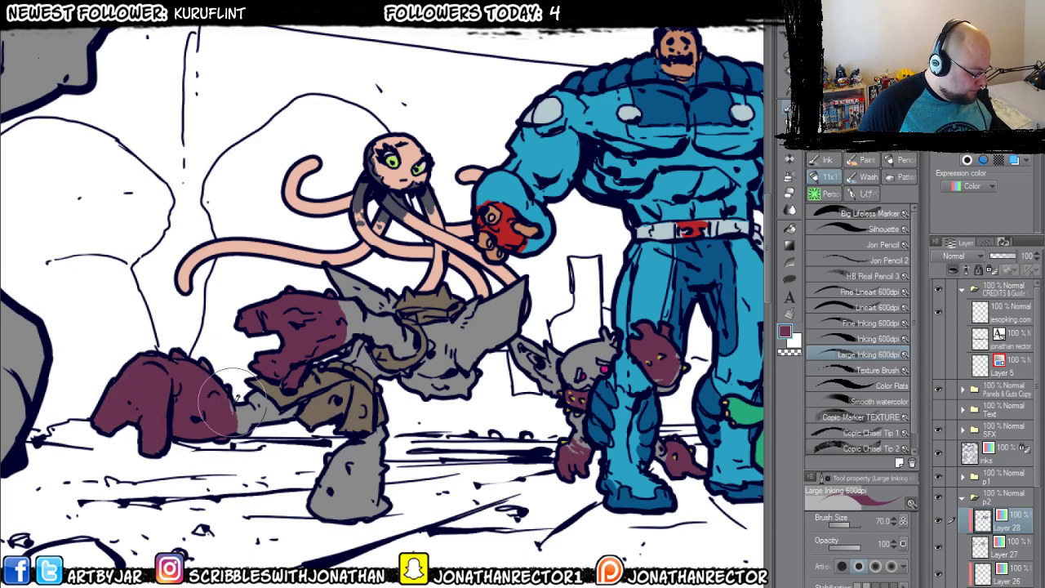
{"action": "mouse_move", "coordinate": [310, 466]}
{"action": "left_mouse_down"}
{"action": "mouse_move", "coordinate": [368, 456]}
{"action": "mouse_move", "coordinate": [377, 449]}
{"action": "mouse_move", "coordinate": [339, 447]}
{"action": "mouse_move", "coordinate": [384, 444]}
{"action": "mouse_move", "coordinate": [339, 480]}
{"action": "mouse_move", "coordinate": [355, 492]}
{"action": "mouse_move", "coordinate": [296, 505]}
{"action": "mouse_move", "coordinate": [334, 461]}
{"action": "mouse_move", "coordinate": [396, 481]}
{"action": "mouse_move", "coordinate": [318, 456]}
{"action": "mouse_move", "coordinate": [419, 382]}
{"action": "mouse_move", "coordinate": [412, 370]}
{"action": "mouse_move", "coordinate": [440, 381]}
{"action": "mouse_move", "coordinate": [474, 374]}
{"action": "mouse_move", "coordinate": [473, 384]}
{"action": "mouse_move", "coordinate": [428, 386]}
{"action": "mouse_move", "coordinate": [454, 387]}
{"action": "mouse_move", "coordinate": [433, 384]}
{"action": "left_mouse_up"}
Fill the large foreground fist and lower forearm at the panel's left edge with dark purple using Lasso fill.
{"action": "left_click_drag", "start_coordinate": [210, 382], "coordinate": [535, 528]}
{"action": "left_click", "coordinate": [789, 278]}
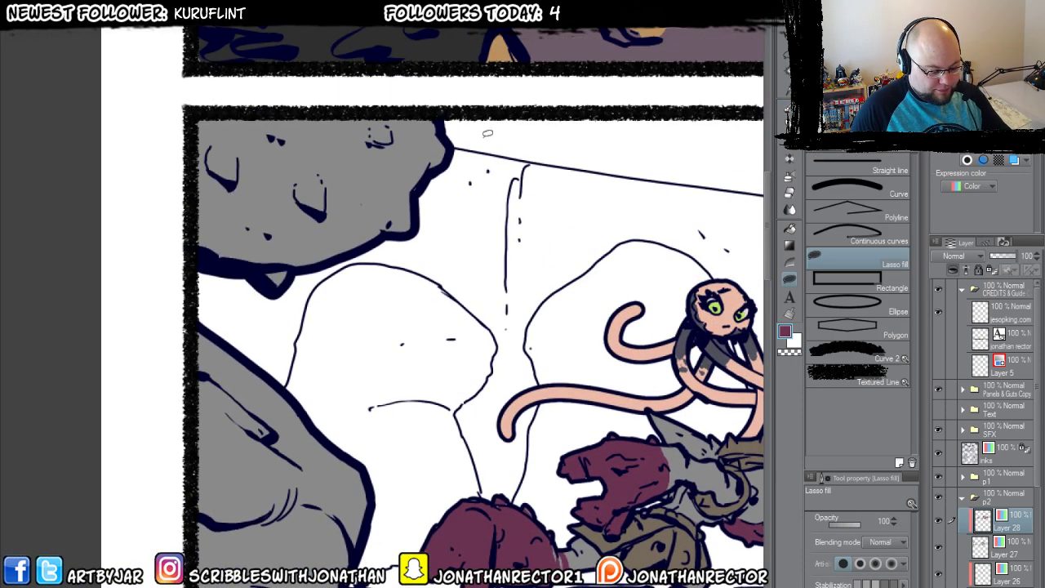
{"action": "mouse_move", "coordinate": [458, 105]}
{"action": "left_mouse_down"}
{"action": "mouse_move", "coordinate": [379, 320]}
{"action": "mouse_move", "coordinate": [283, 99]}
{"action": "left_mouse_up"}
{"action": "mouse_move", "coordinate": [240, 404]}
{"action": "left_mouse_down"}
{"action": "mouse_move", "coordinate": [300, 283]}
{"action": "mouse_move", "coordinate": [314, 412]}
{"action": "mouse_move", "coordinate": [212, 466]}
{"action": "mouse_move", "coordinate": [235, 412]}
{"action": "left_mouse_up"}
Break up the purple edge on the foreground forearm with streaks, and undo the last two strokes.
{"action": "key", "text": "p"}
{"action": "mouse_move", "coordinate": [389, 433]}
{"action": "left_mouse_down"}
{"action": "mouse_move", "coordinate": [389, 459]}
{"action": "mouse_move", "coordinate": [385, 434]}
{"action": "mouse_move", "coordinate": [352, 398]}
{"action": "mouse_move", "coordinate": [278, 401]}
{"action": "left_mouse_up"}
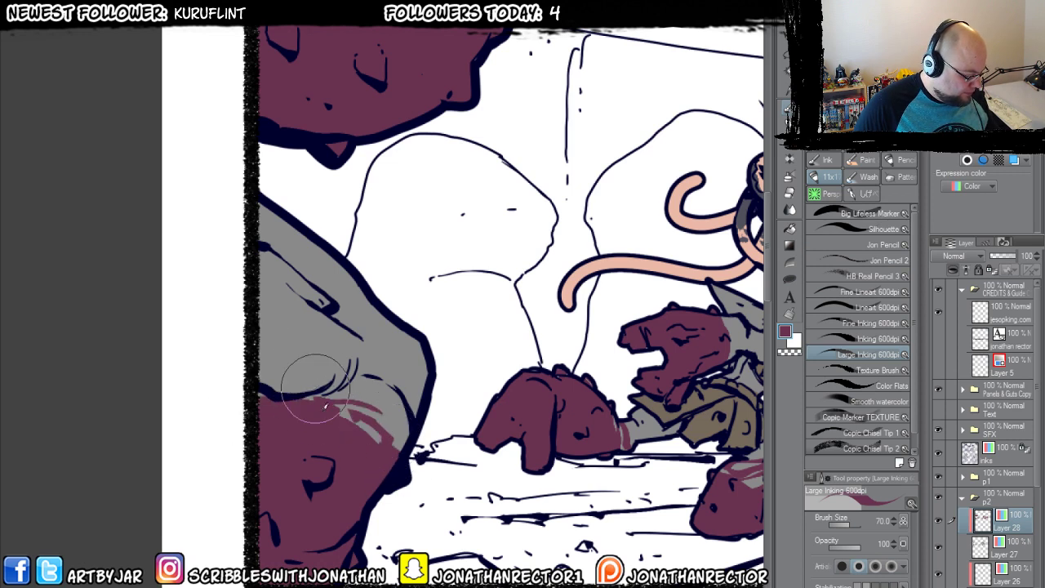
{"action": "key", "text": "e"}
{"action": "mouse_move", "coordinate": [347, 418]}
{"action": "left_mouse_down"}
{"action": "mouse_move", "coordinate": [265, 416]}
{"action": "mouse_move", "coordinate": [370, 462]}
{"action": "mouse_move", "coordinate": [289, 427]}
{"action": "mouse_move", "coordinate": [341, 430]}
{"action": "mouse_move", "coordinate": [381, 486]}
{"action": "left_mouse_up"}
{"action": "key", "text": "p"}
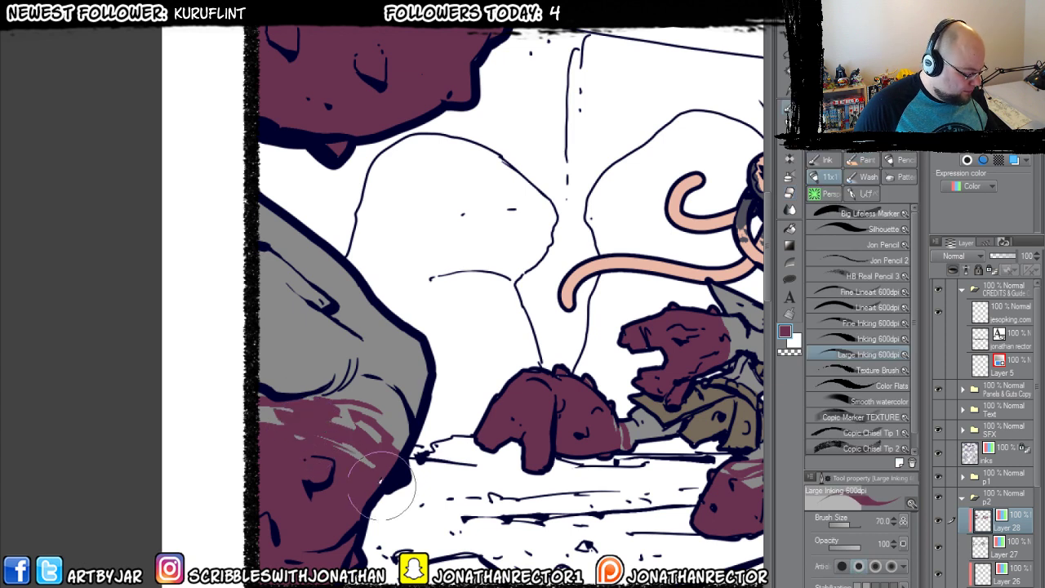
{"action": "key", "text": "ctrl+z"}
{"action": "key", "text": "ctrl+z"}
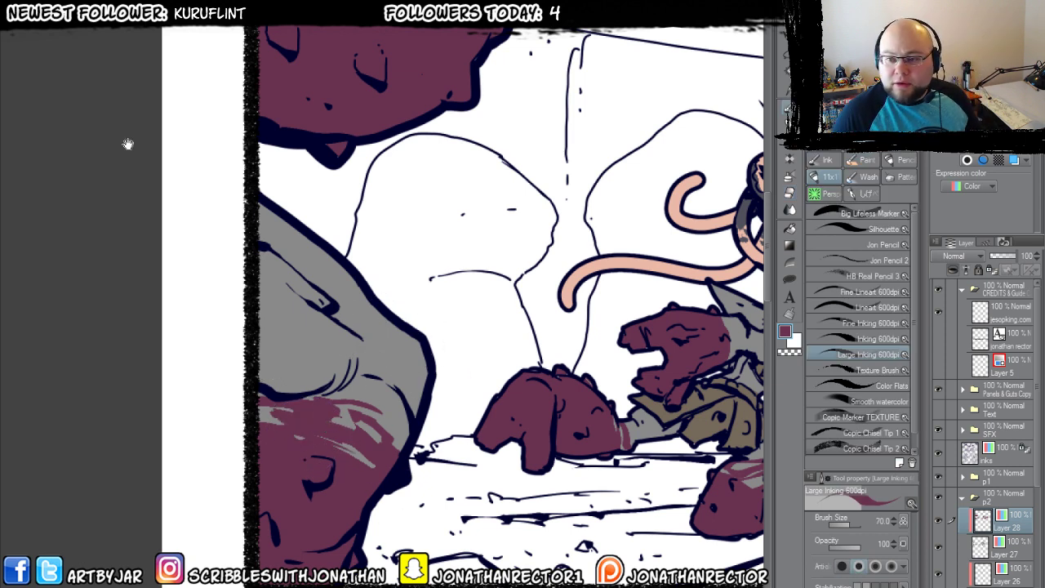
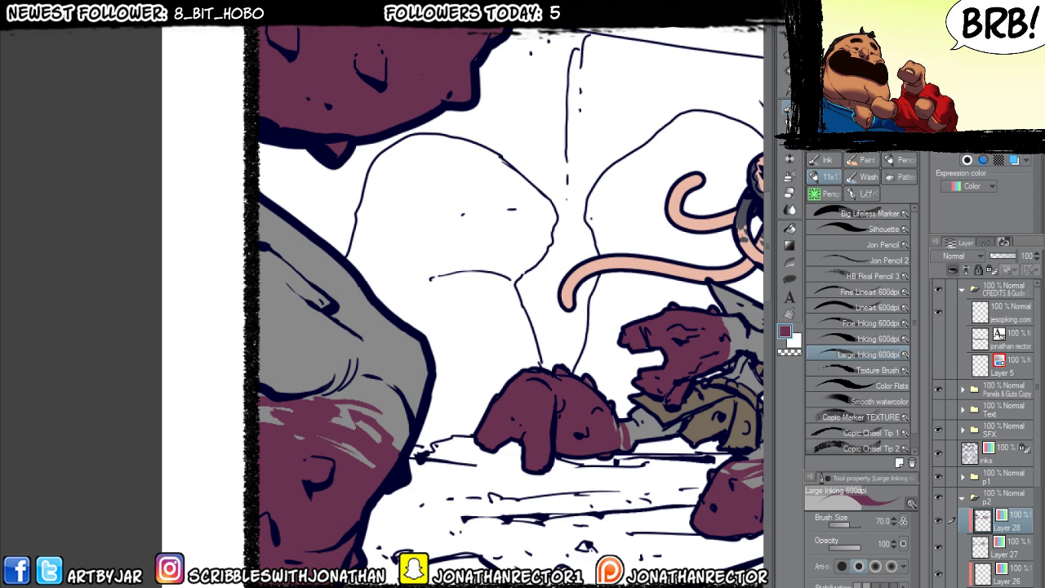
Paint the studs on the big creature's headgear and chest strap teal with the brush at size 20.
{"action": "left_click_drag", "start_coordinate": [735, 482], "coordinate": [371, 448]}
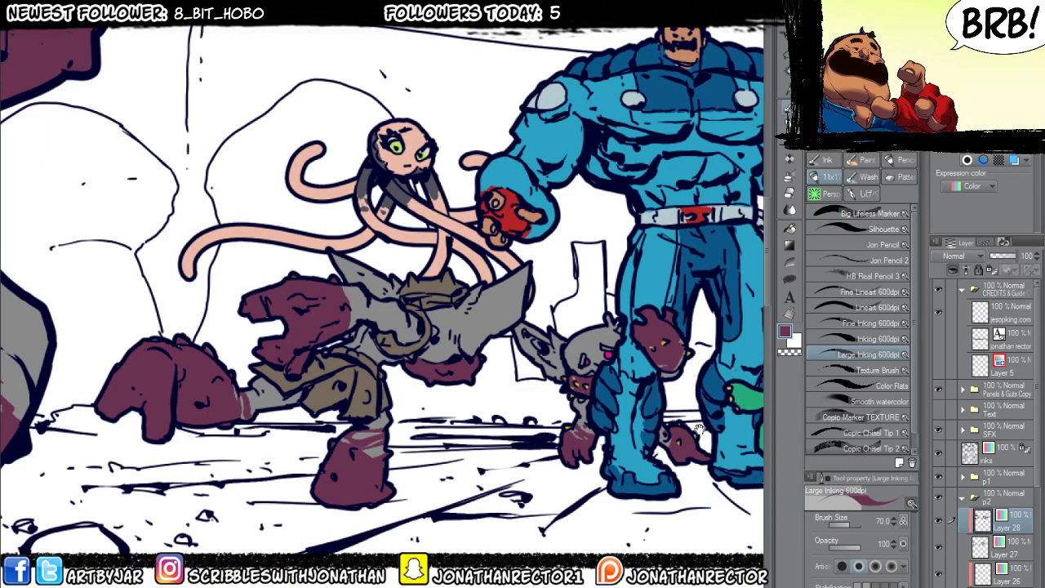
{"action": "left_click_drag", "start_coordinate": [699, 429], "coordinate": [152, 415]}
{"action": "left_click_drag", "start_coordinate": [594, 438], "coordinate": [331, 438]}
{"action": "mouse_move", "coordinate": [559, 328]}
{"action": "left_mouse_down"}
{"action": "mouse_move", "coordinate": [459, 427]}
{"action": "mouse_move", "coordinate": [389, 566]}
{"action": "left_mouse_up"}
{"action": "left_click_drag", "start_coordinate": [360, 212], "coordinate": [357, 221]}
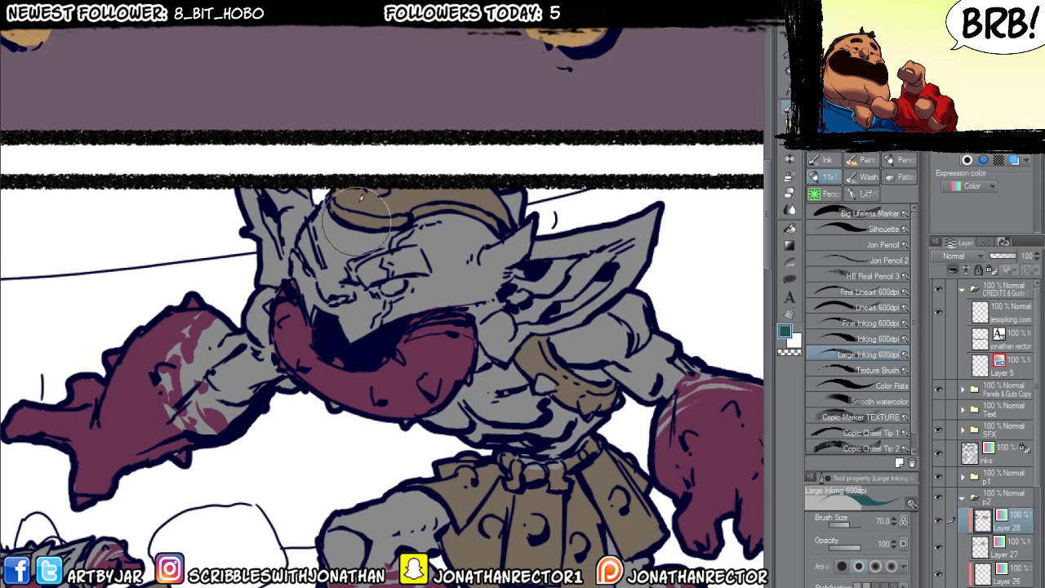
{"action": "key", "text": "bracketleft"}
{"action": "key", "text": "bracketleft"}
{"action": "key", "text": "bracketleft"}
{"action": "key", "text": "bracketleft"}
{"action": "key", "text": "bracketleft"}
{"action": "left_click", "coordinate": [374, 191]}
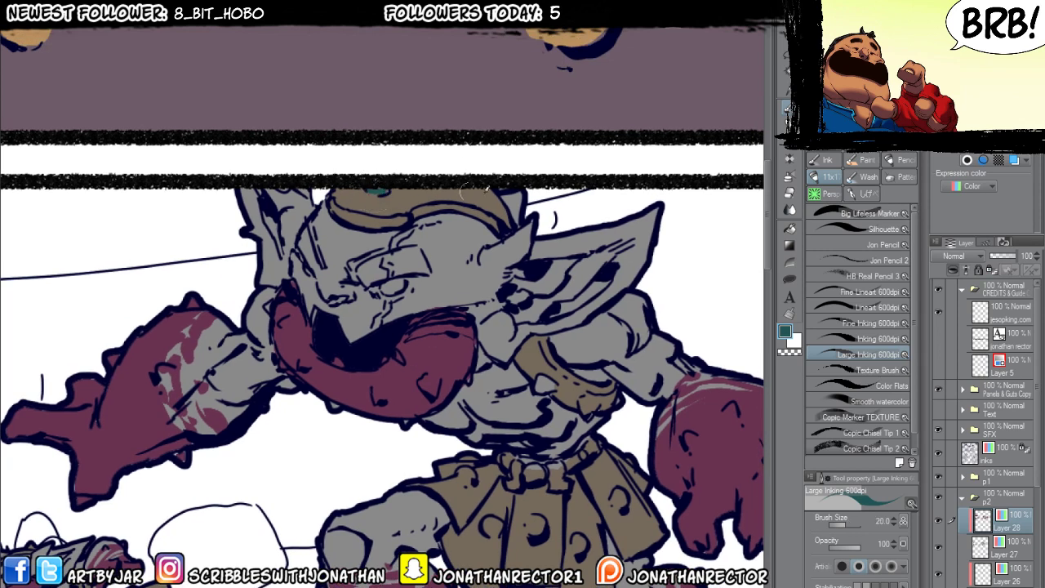
{"action": "mouse_move", "coordinate": [464, 189]}
{"action": "left_mouse_down"}
{"action": "mouse_move", "coordinate": [517, 203]}
{"action": "mouse_move", "coordinate": [514, 217]}
{"action": "mouse_move", "coordinate": [517, 192]}
{"action": "mouse_move", "coordinate": [507, 199]}
{"action": "left_mouse_up"}
{"action": "mouse_move", "coordinate": [553, 379]}
{"action": "left_mouse_down"}
{"action": "mouse_move", "coordinate": [524, 352]}
{"action": "mouse_move", "coordinate": [509, 354]}
{"action": "mouse_move", "coordinate": [561, 373]}
{"action": "mouse_move", "coordinate": [560, 384]}
{"action": "left_mouse_up"}
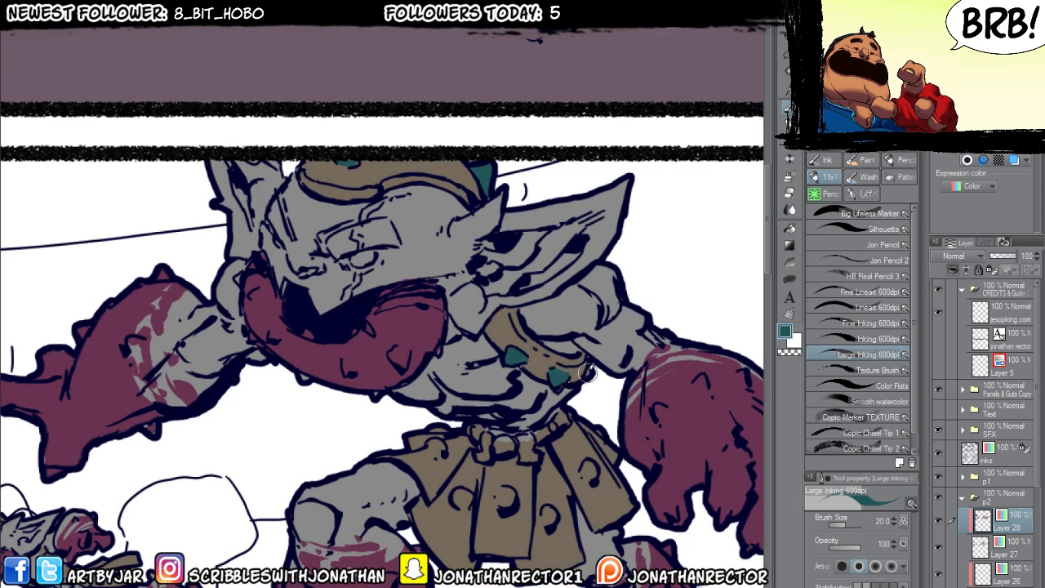
Paint the round ornaments on the big creature's skirt flaps and the loops on its belt teal.
{"action": "left_click_drag", "start_coordinate": [376, 466], "coordinate": [424, 383]}
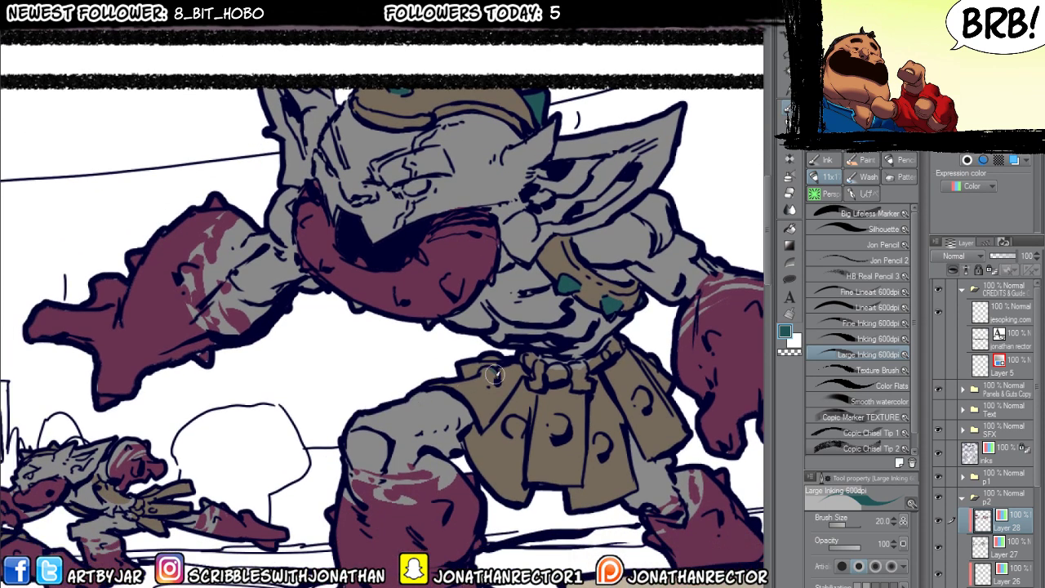
{"action": "left_click_drag", "start_coordinate": [495, 375], "coordinate": [488, 374]}
{"action": "left_click_drag", "start_coordinate": [429, 361], "coordinate": [420, 357]}
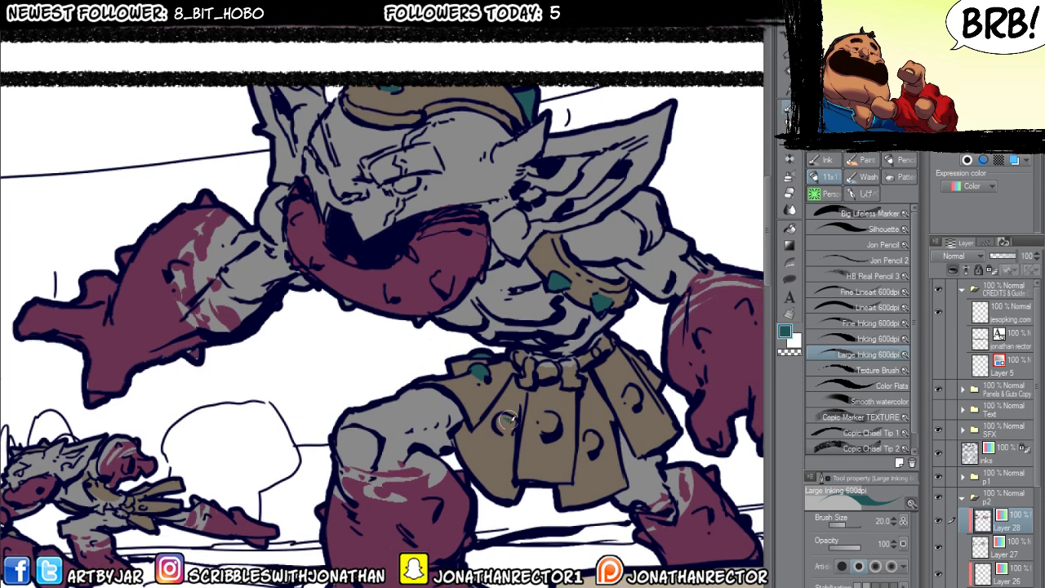
{"action": "mouse_move", "coordinate": [506, 419]}
{"action": "left_mouse_down"}
{"action": "mouse_move", "coordinate": [544, 419]}
{"action": "mouse_move", "coordinate": [589, 440]}
{"action": "left_mouse_up"}
{"action": "left_click_drag", "start_coordinate": [626, 399], "coordinate": [633, 400]}
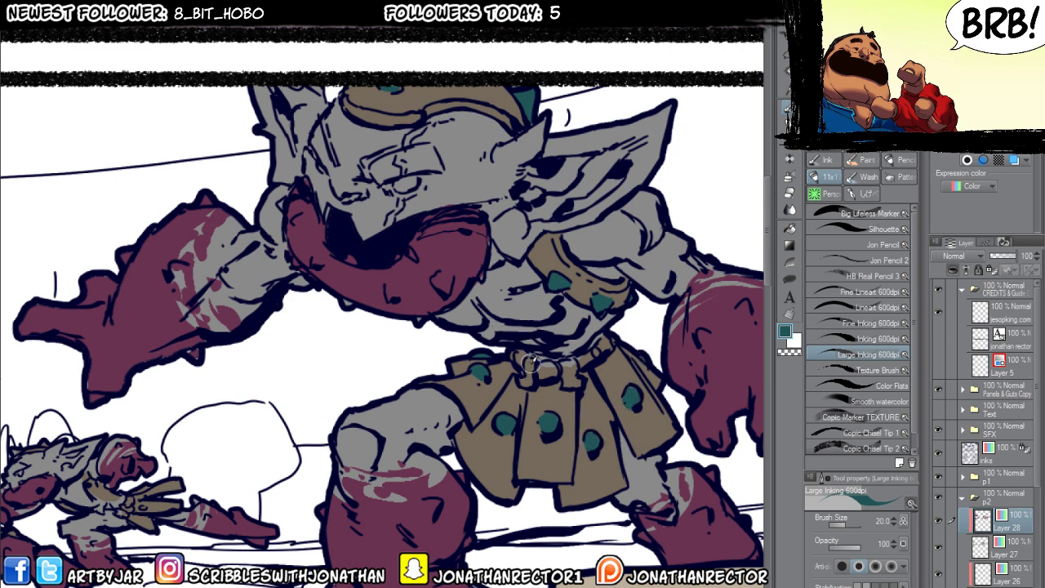
{"action": "mouse_move", "coordinate": [529, 364]}
{"action": "left_mouse_down"}
{"action": "mouse_move", "coordinate": [527, 377]}
{"action": "mouse_move", "coordinate": [532, 358]}
{"action": "mouse_move", "coordinate": [567, 366]}
{"action": "mouse_move", "coordinate": [574, 384]}
{"action": "mouse_move", "coordinate": [563, 363]}
{"action": "left_mouse_up"}
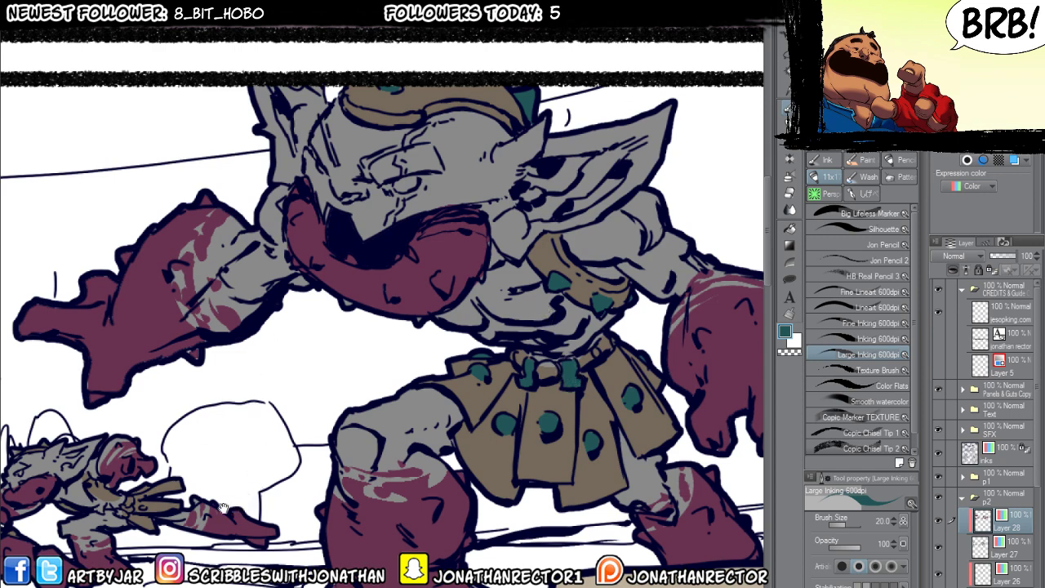
Paint the small studs on the two crouching creatures' straps, belts and headgear teal.
{"action": "left_click_drag", "start_coordinate": [168, 503], "coordinate": [660, 448]}
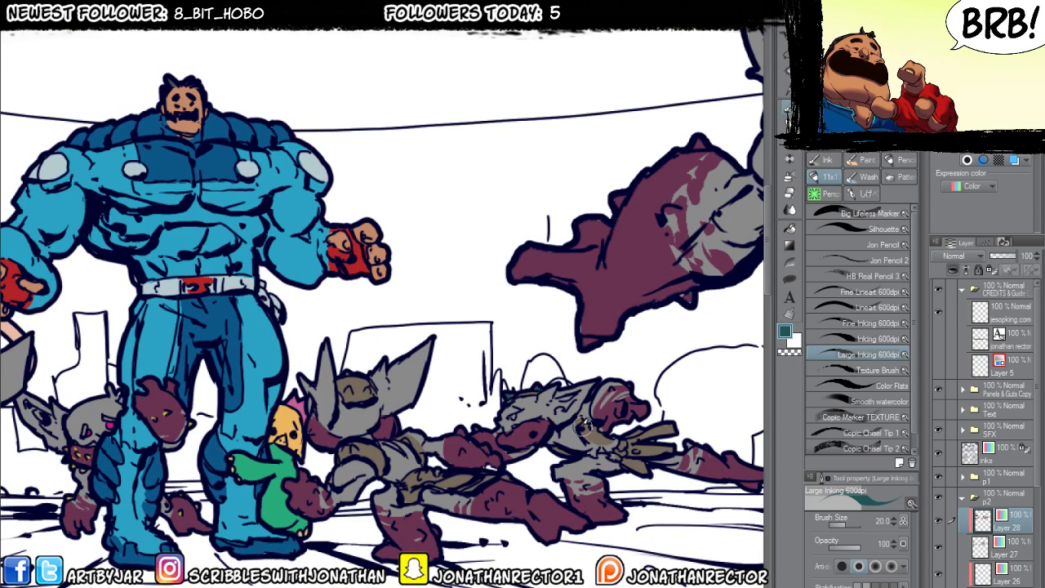
{"action": "left_click_drag", "start_coordinate": [589, 443], "coordinate": [616, 448]}
{"action": "mouse_move", "coordinate": [419, 475]}
{"action": "left_mouse_down"}
{"action": "mouse_move", "coordinate": [439, 471]}
{"action": "mouse_move", "coordinate": [402, 485]}
{"action": "left_mouse_up"}
{"action": "left_click_drag", "start_coordinate": [347, 389], "coordinate": [368, 392]}
Paint the studs on the headgear, collar and skirt of the creature below the tentacled woman teal.
{"action": "left_click_drag", "start_coordinate": [111, 497], "coordinate": [483, 507]}
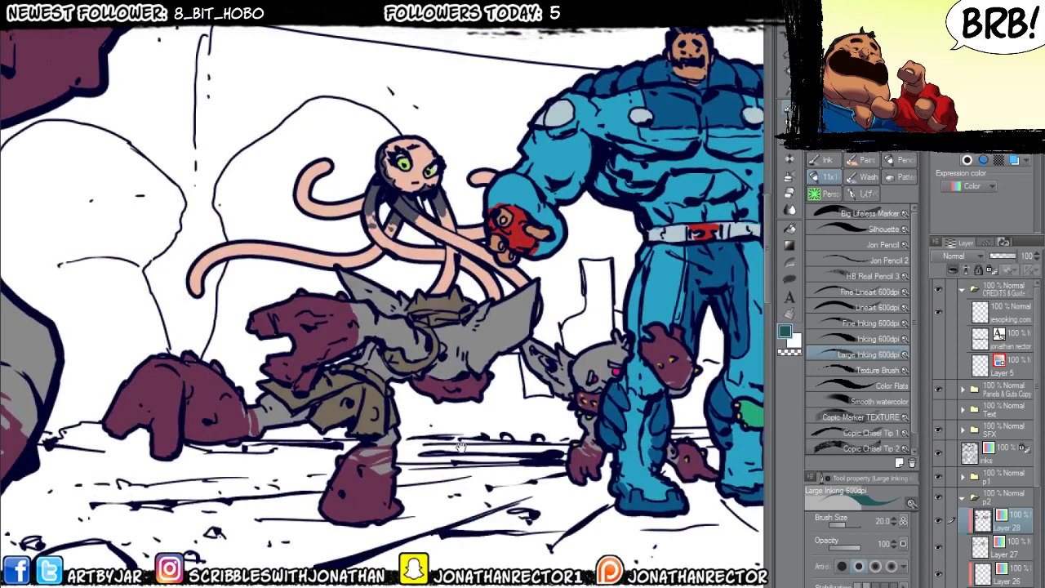
{"action": "left_click_drag", "start_coordinate": [461, 446], "coordinate": [435, 460]}
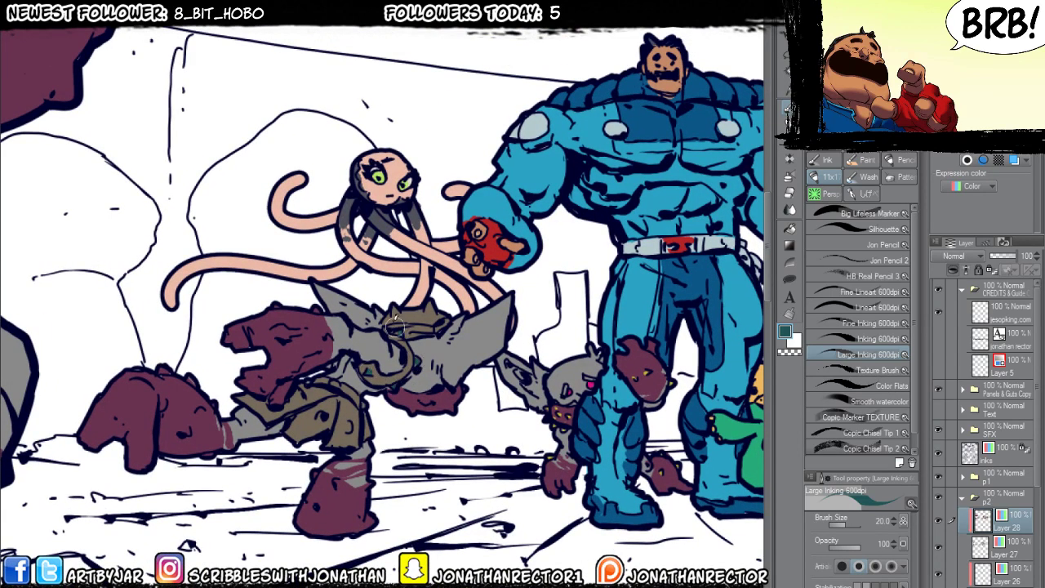
{"action": "left_click_drag", "start_coordinate": [392, 315], "coordinate": [407, 304]}
{"action": "scroll", "coordinate": [204, 408], "scroll_direction": "up", "scroll_amount": 4}
Fill a spike on the large foreground fist in the panel's upper corner with yellow using Lasso fill.
{"action": "left_click_drag", "start_coordinate": [227, 446], "coordinate": [247, 511]}
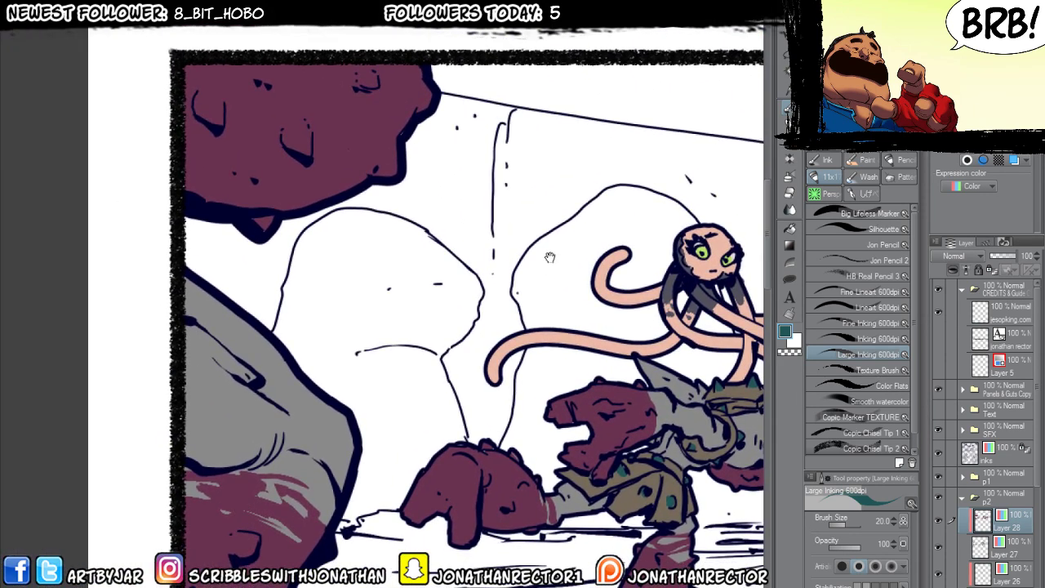
{"action": "left_click_drag", "start_coordinate": [550, 257], "coordinate": [557, 303]}
{"action": "left_click", "coordinate": [987, 85]}
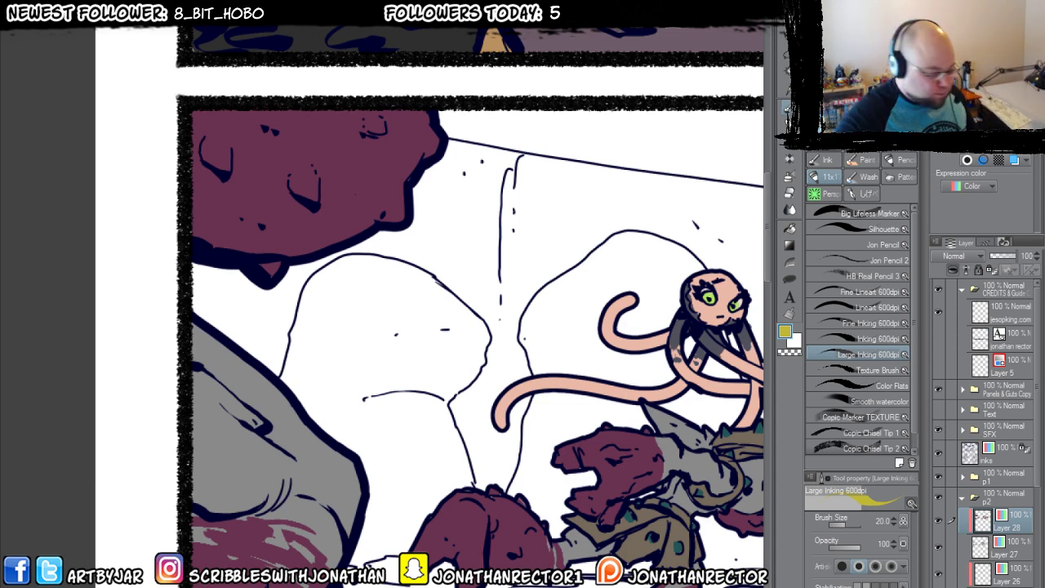
{"action": "left_click_drag", "start_coordinate": [307, 190], "coordinate": [368, 284]}
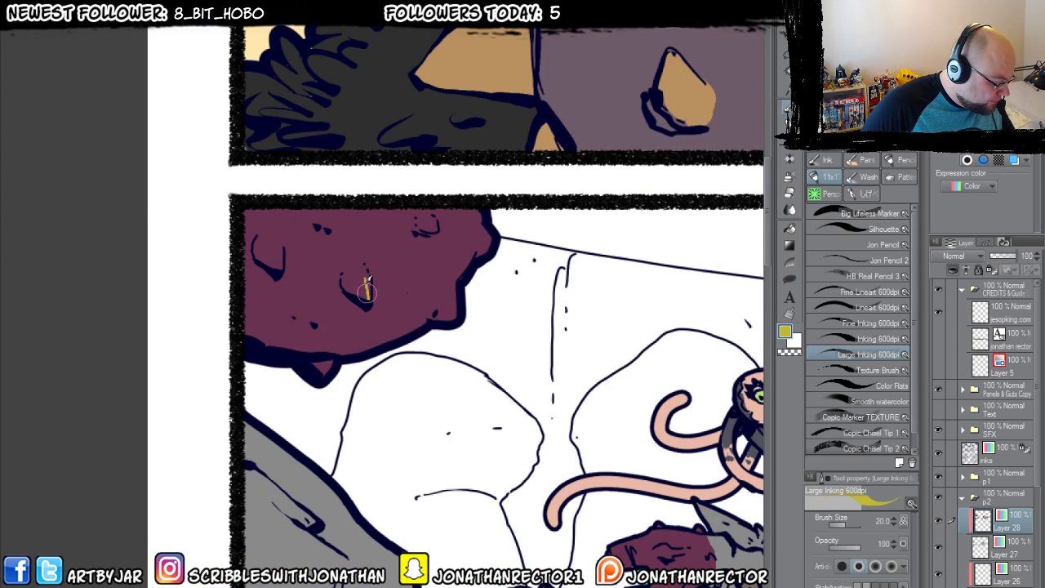
{"action": "left_click", "coordinate": [789, 279]}
{"action": "mouse_move", "coordinate": [359, 286]}
{"action": "left_mouse_down"}
{"action": "mouse_move", "coordinate": [353, 292]}
{"action": "mouse_move", "coordinate": [368, 273]}
{"action": "left_mouse_up"}
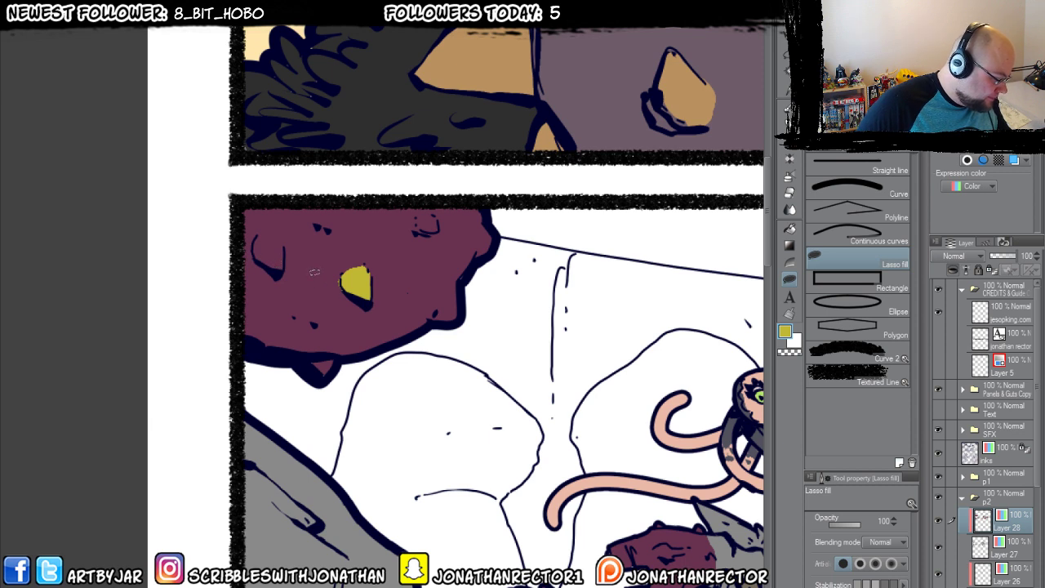
Undo the last spike fill, redo it, and fill the remaining spikes on the large foreground fist yellow.
{"action": "key", "text": "ctrl+z"}
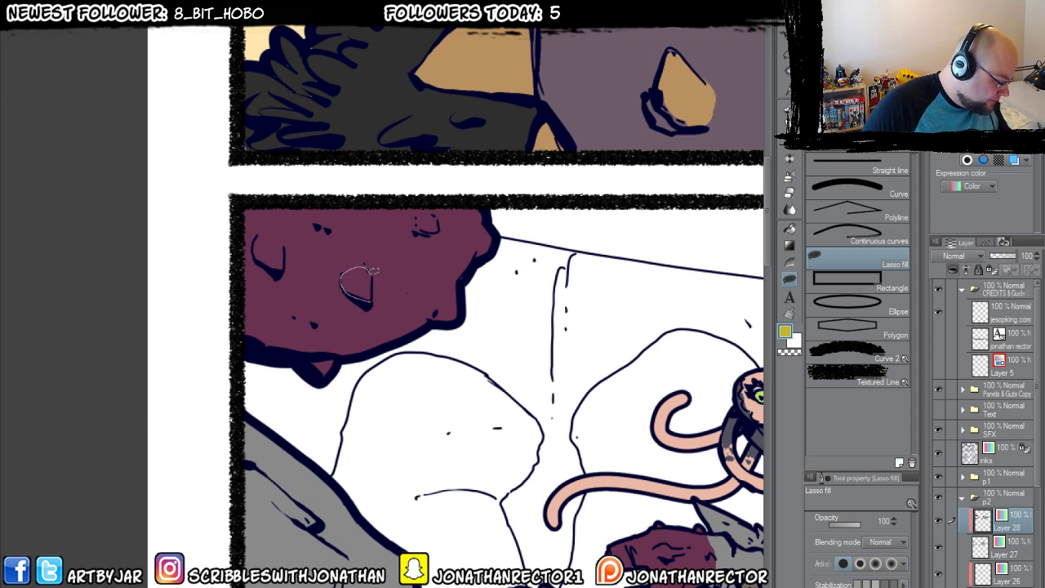
{"action": "left_click_drag", "start_coordinate": [374, 270], "coordinate": [369, 273]}
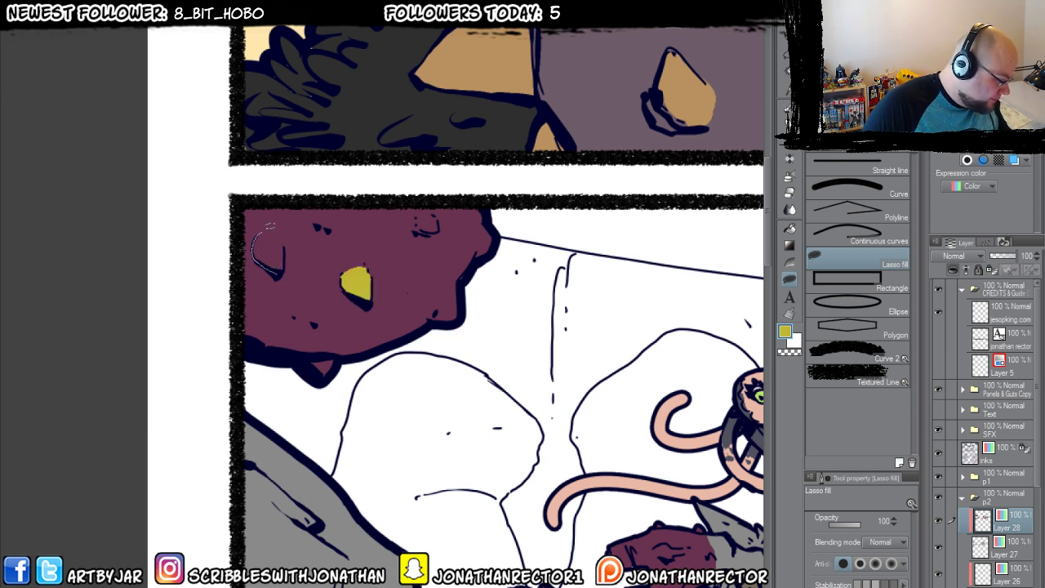
{"action": "left_click_drag", "start_coordinate": [286, 259], "coordinate": [280, 270]}
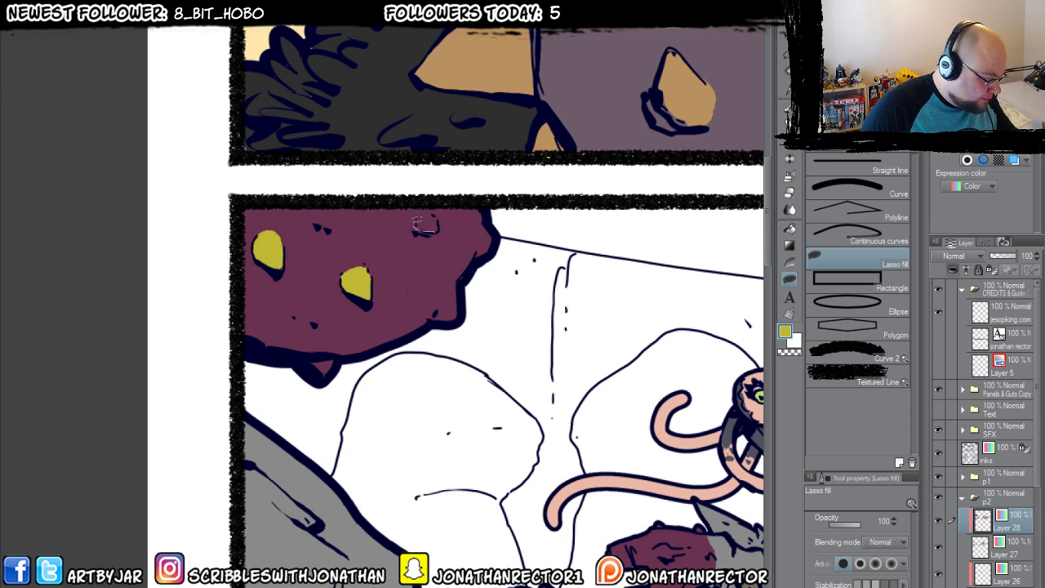
{"action": "mouse_move", "coordinate": [419, 228]}
{"action": "left_mouse_down"}
{"action": "mouse_move", "coordinate": [429, 206]}
{"action": "mouse_move", "coordinate": [433, 232]}
{"action": "left_mouse_up"}
{"action": "mouse_move", "coordinate": [472, 266]}
{"action": "left_mouse_down"}
{"action": "mouse_move", "coordinate": [484, 237]}
{"action": "mouse_move", "coordinate": [473, 268]}
{"action": "mouse_move", "coordinate": [429, 315]}
{"action": "left_mouse_up"}
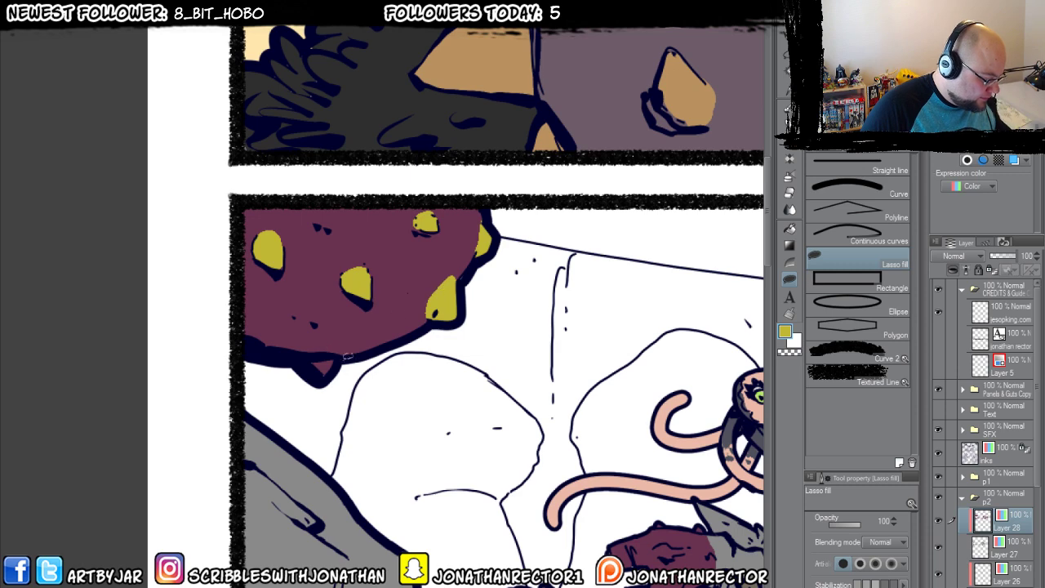
Fill the spikes on the purple lower part of the large grey foreground limb yellow with Lasso fill.
{"action": "left_click_drag", "start_coordinate": [290, 490], "coordinate": [395, 222]}
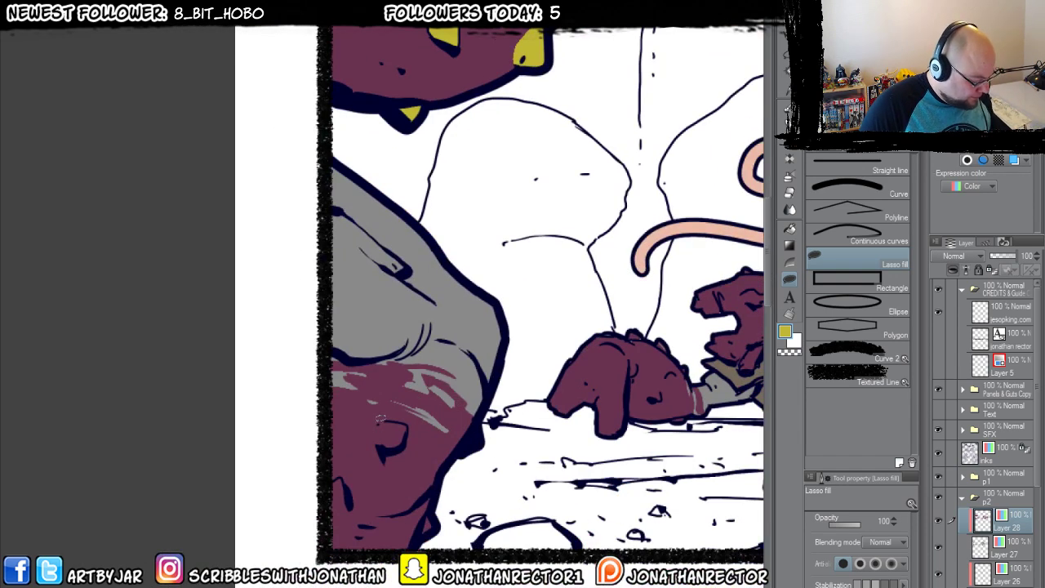
{"action": "mouse_move", "coordinate": [407, 418]}
{"action": "left_mouse_down"}
{"action": "mouse_move", "coordinate": [381, 443]}
{"action": "mouse_move", "coordinate": [405, 423]}
{"action": "left_mouse_up"}
{"action": "mouse_move", "coordinate": [317, 487]}
{"action": "left_mouse_down"}
{"action": "mouse_move", "coordinate": [333, 444]}
{"action": "mouse_move", "coordinate": [351, 455]}
{"action": "mouse_move", "coordinate": [346, 482]}
{"action": "mouse_move", "coordinate": [337, 459]}
{"action": "left_mouse_up"}
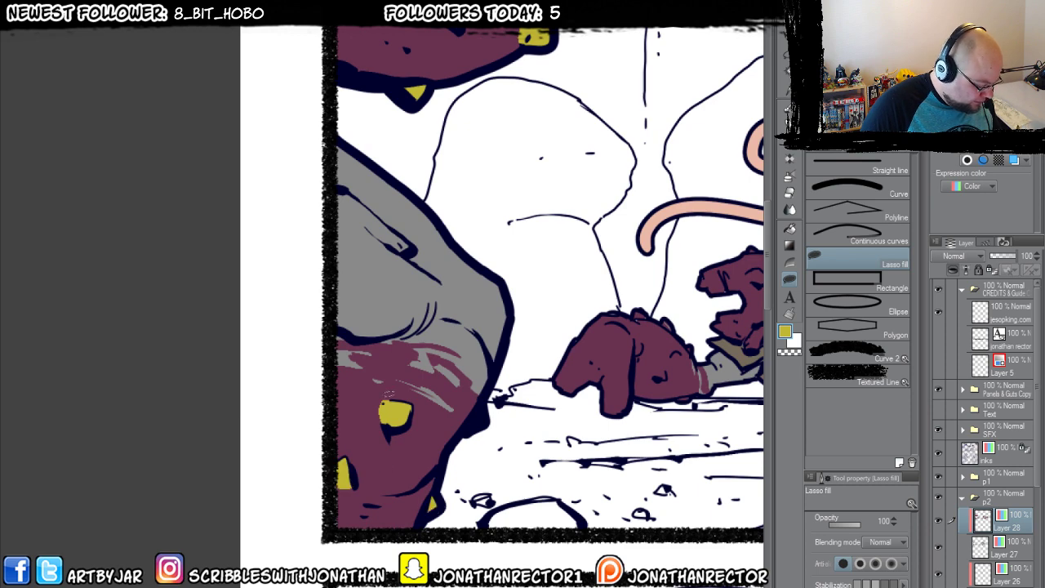
Fill the spikes on the fists, foot, head and jaw of the creature below the tentacled woman yellow.
{"action": "left_click_drag", "start_coordinate": [599, 428], "coordinate": [377, 481]}
{"action": "mouse_move", "coordinate": [448, 382]}
{"action": "left_mouse_down"}
{"action": "mouse_move", "coordinate": [431, 384]}
{"action": "mouse_move", "coordinate": [467, 400]}
{"action": "left_mouse_up"}
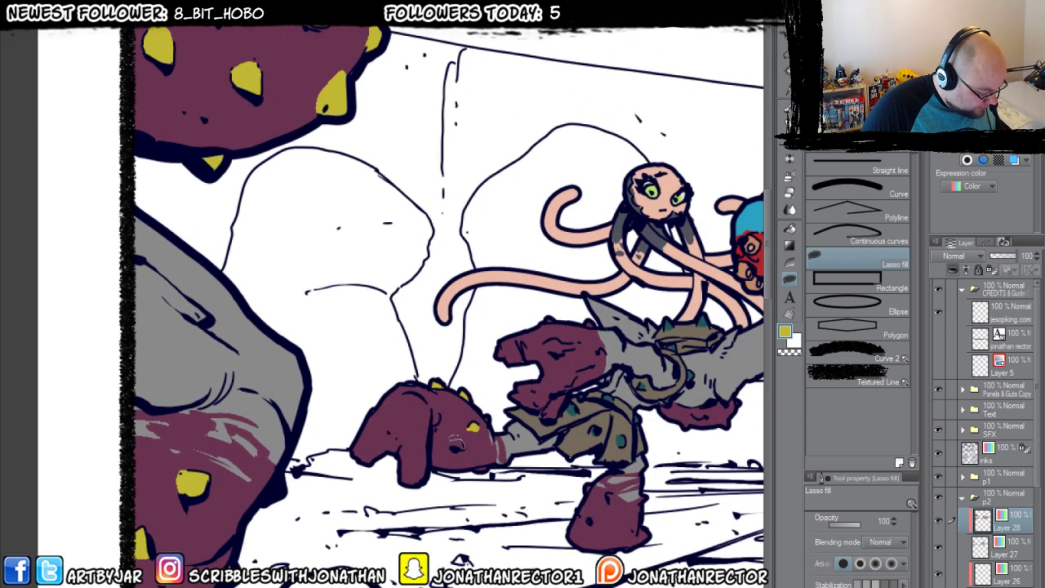
{"action": "left_click_drag", "start_coordinate": [458, 442], "coordinate": [374, 356]}
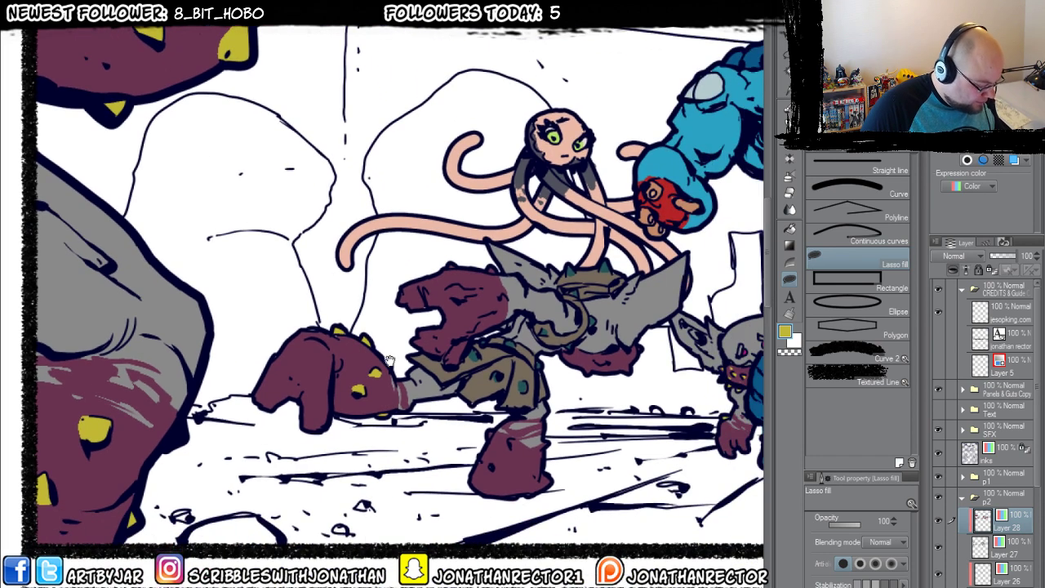
{"action": "left_click_drag", "start_coordinate": [508, 441], "coordinate": [513, 449]}
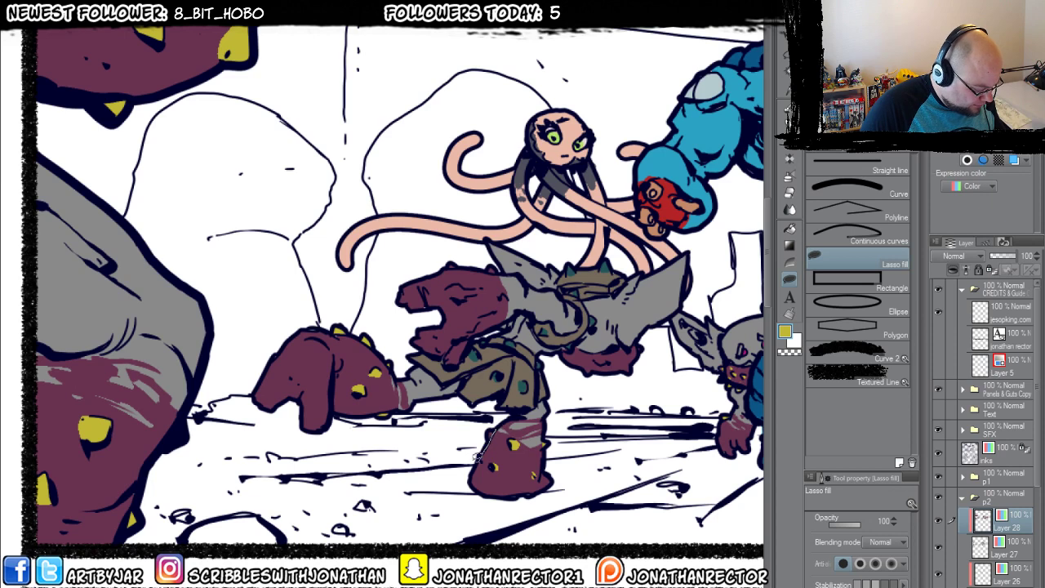
{"action": "left_click_drag", "start_coordinate": [441, 263], "coordinate": [495, 271]}
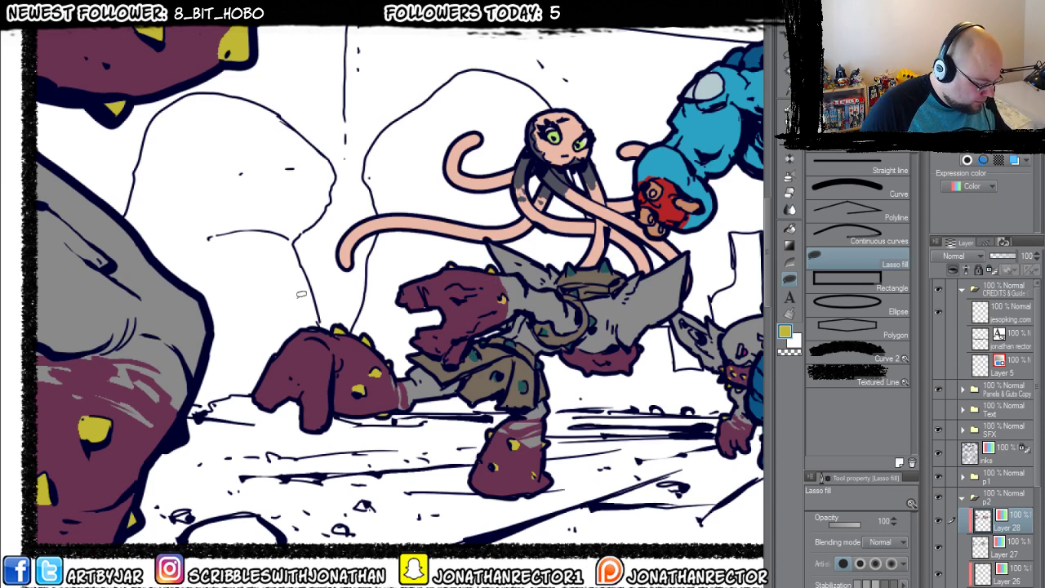
{"action": "left_click_drag", "start_coordinate": [530, 404], "coordinate": [479, 446]}
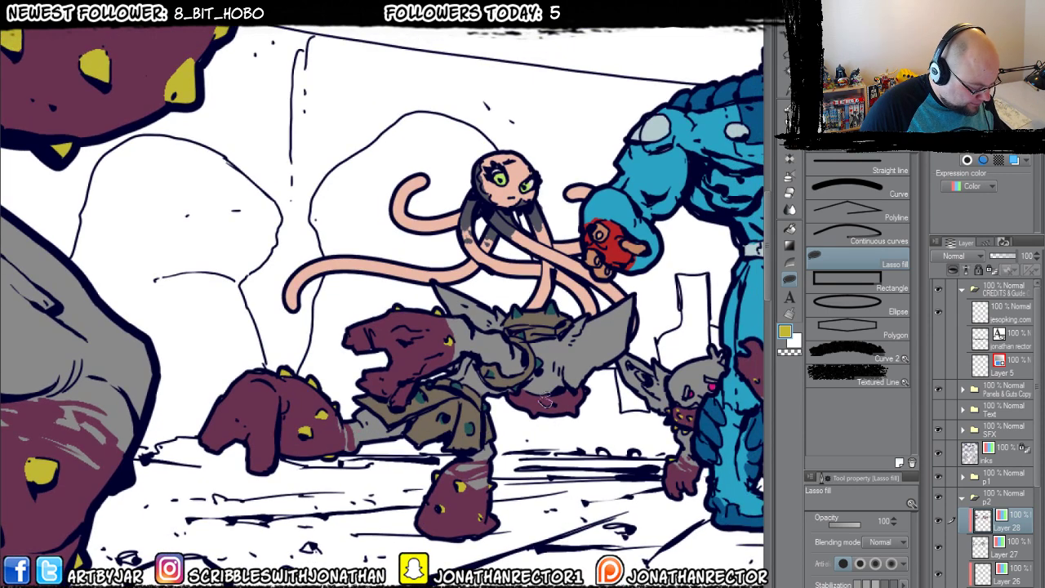
{"action": "left_click_drag", "start_coordinate": [544, 401], "coordinate": [531, 413]}
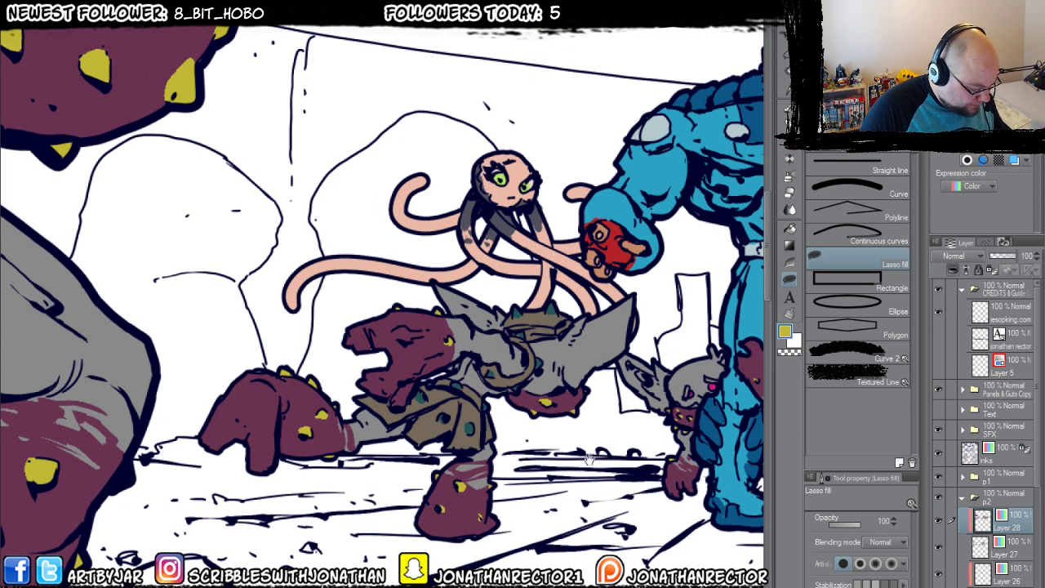
Fill the spikes on the arms, legs and heads of the two crouching creatures beside the blue hero yellow.
{"action": "left_click_drag", "start_coordinate": [588, 459], "coordinate": [404, 365]}
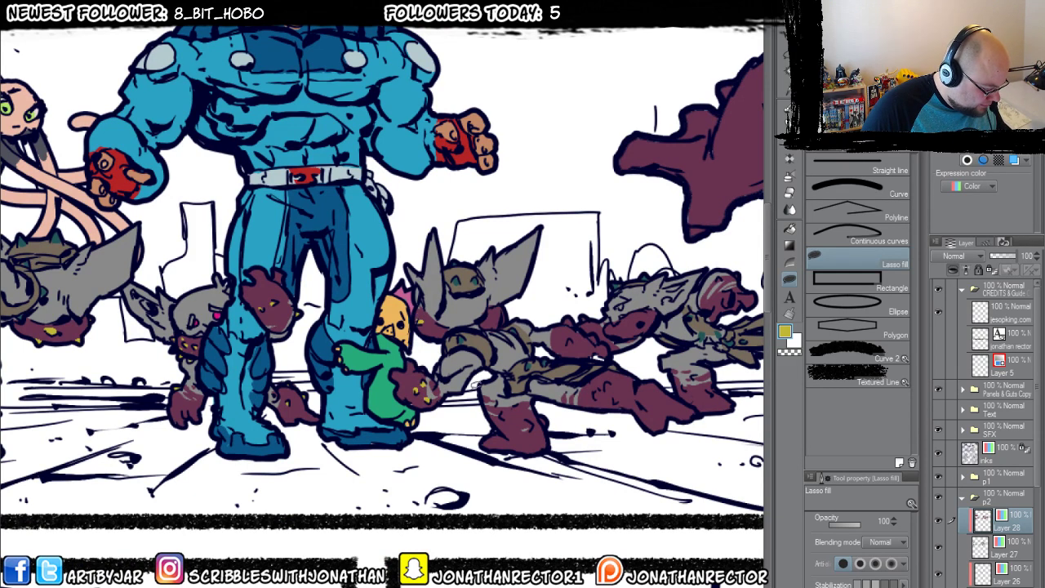
{"action": "mouse_move", "coordinate": [500, 408]}
{"action": "left_mouse_down"}
{"action": "mouse_move", "coordinate": [502, 396]}
{"action": "mouse_move", "coordinate": [528, 426]}
{"action": "left_mouse_up"}
{"action": "left_click_drag", "start_coordinate": [599, 394], "coordinate": [619, 398]}
{"action": "left_click_drag", "start_coordinate": [572, 435], "coordinate": [522, 473]}
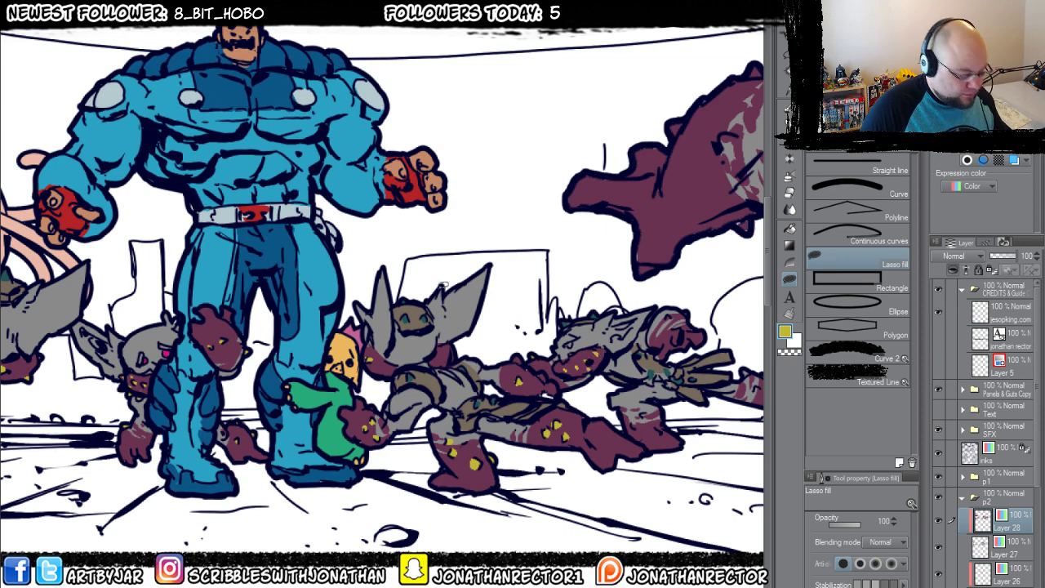
{"action": "left_click_drag", "start_coordinate": [559, 431], "coordinate": [338, 426]}
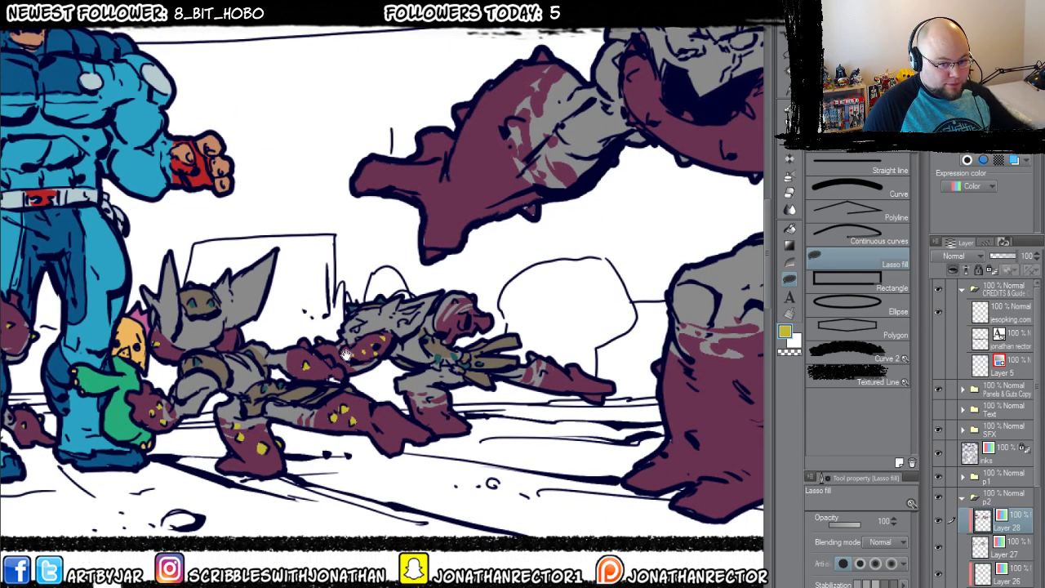
{"action": "left_click_drag", "start_coordinate": [461, 361], "coordinate": [464, 350]}
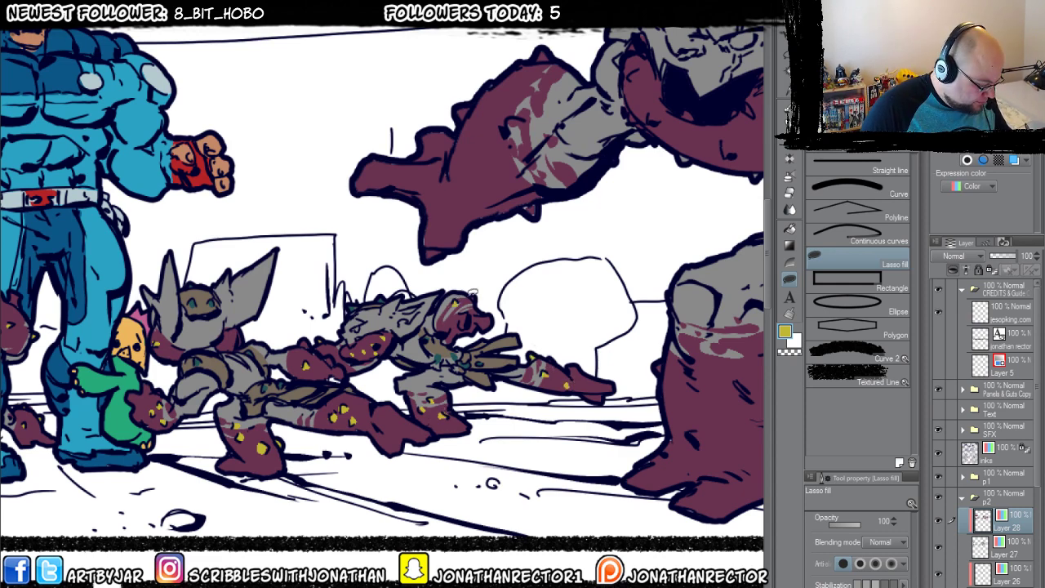
Fill the spikes on the big creature's outstretched purple forearm yellow.
{"action": "scroll", "coordinate": [470, 374], "scroll_direction": "up", "scroll_amount": 5}
{"action": "scroll", "coordinate": [471, 374], "scroll_direction": "right", "scroll_amount": 3}
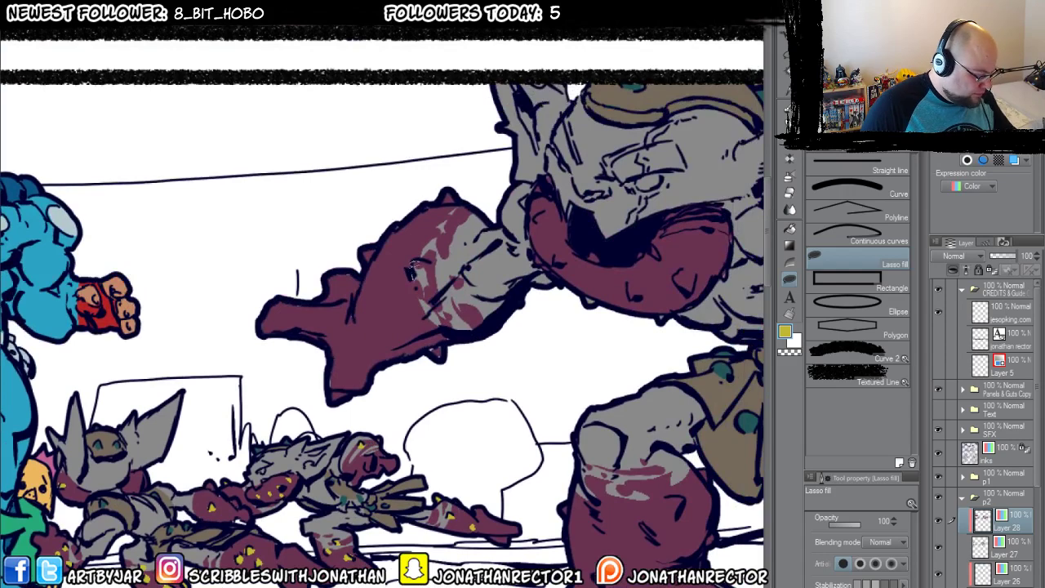
{"action": "left_click_drag", "start_coordinate": [414, 269], "coordinate": [424, 277]}
{"action": "left_click_drag", "start_coordinate": [441, 190], "coordinate": [455, 203]}
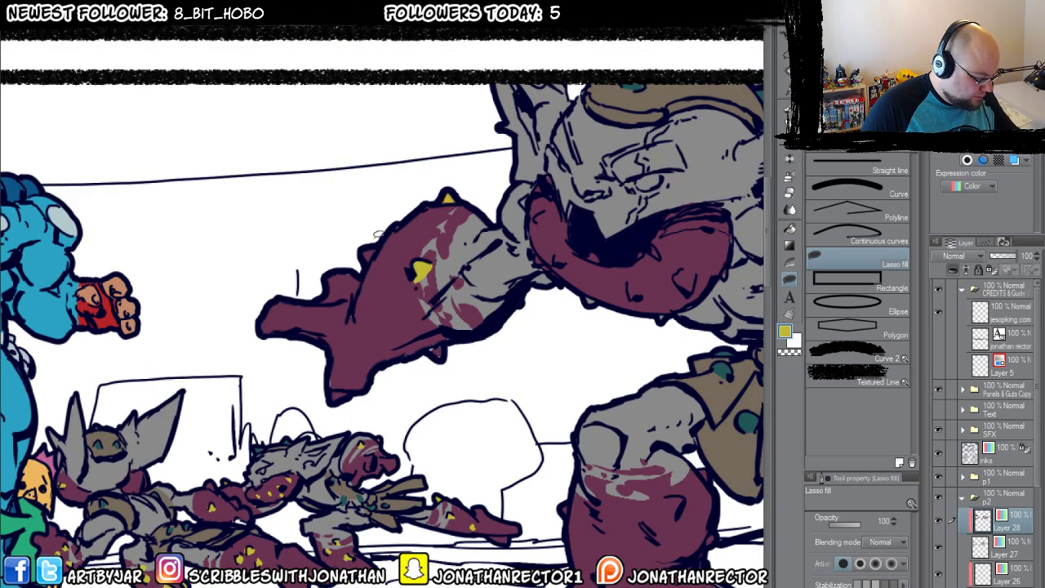
{"action": "left_click_drag", "start_coordinate": [364, 248], "coordinate": [374, 261]}
Fill the spikes along the big creature's purple lower jaw yellow.
{"action": "scroll", "coordinate": [433, 359], "scroll_direction": "up", "scroll_amount": 2}
{"action": "scroll", "coordinate": [433, 359], "scroll_direction": "right", "scroll_amount": 5}
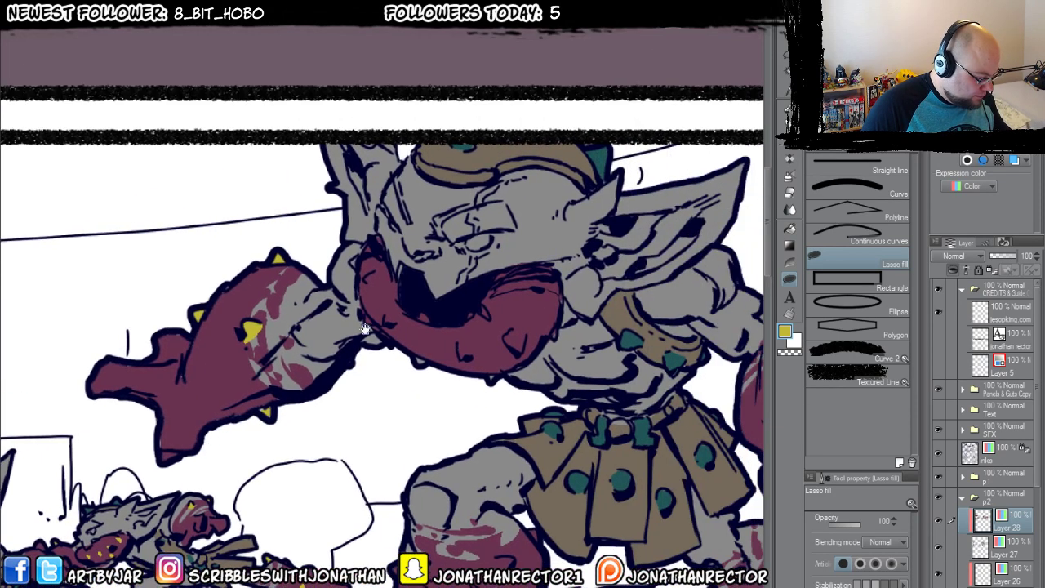
{"action": "mouse_move", "coordinate": [385, 314]}
{"action": "left_mouse_down"}
{"action": "mouse_move", "coordinate": [397, 325]}
{"action": "mouse_move", "coordinate": [475, 320]}
{"action": "mouse_move", "coordinate": [472, 359]}
{"action": "left_mouse_up"}
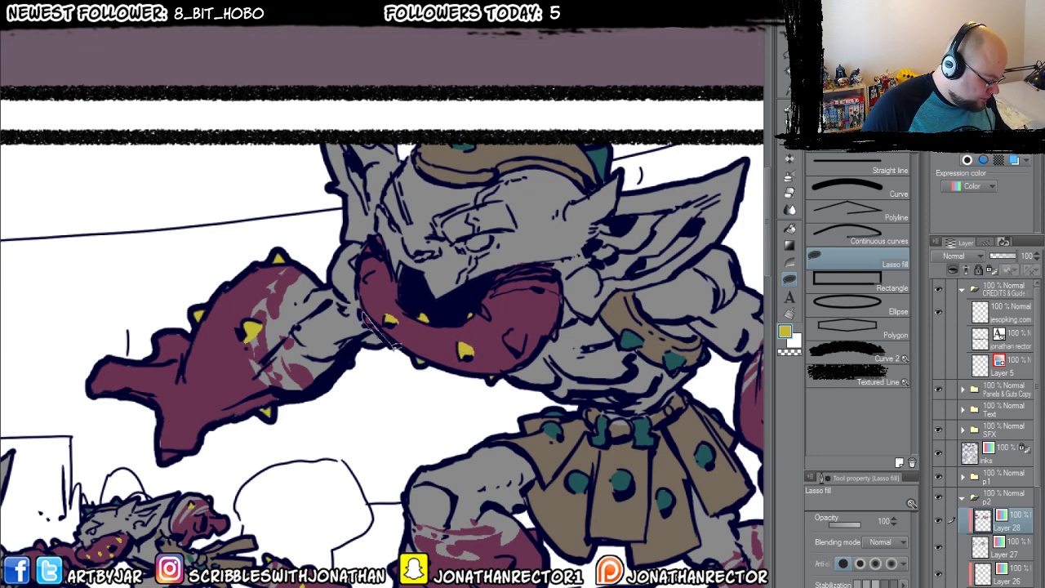
{"action": "mouse_move", "coordinate": [347, 289]}
{"action": "left_mouse_down"}
{"action": "mouse_move", "coordinate": [384, 356]}
{"action": "mouse_move", "coordinate": [415, 335]}
{"action": "mouse_move", "coordinate": [407, 346]}
{"action": "left_mouse_up"}
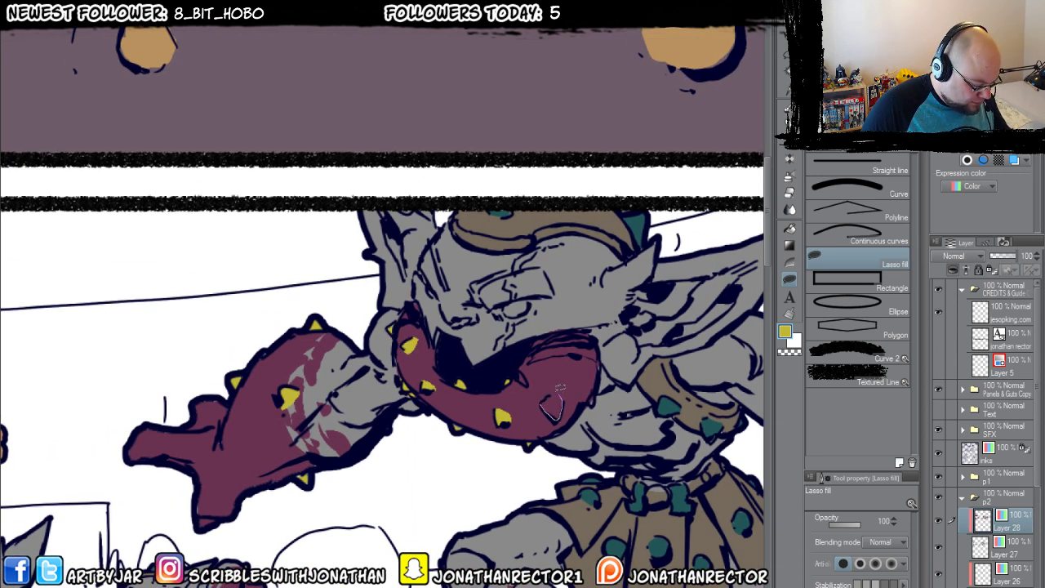
{"action": "left_click_drag", "start_coordinate": [559, 389], "coordinate": [547, 408]}
{"action": "mouse_move", "coordinate": [594, 383]}
{"action": "left_mouse_down"}
{"action": "mouse_move", "coordinate": [592, 402]}
{"action": "mouse_move", "coordinate": [584, 384]}
{"action": "left_mouse_up"}
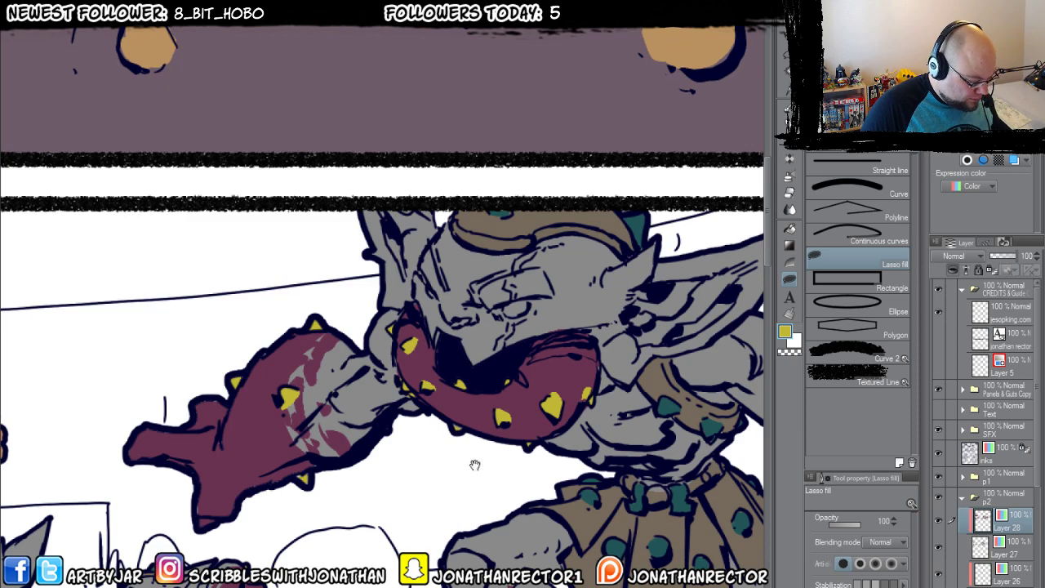
Fill the spikes on the back of the big creature's lowered purple hand yellow.
{"action": "left_click_drag", "start_coordinate": [474, 465], "coordinate": [355, 405]}
{"action": "left_click_drag", "start_coordinate": [422, 428], "coordinate": [384, 408]}
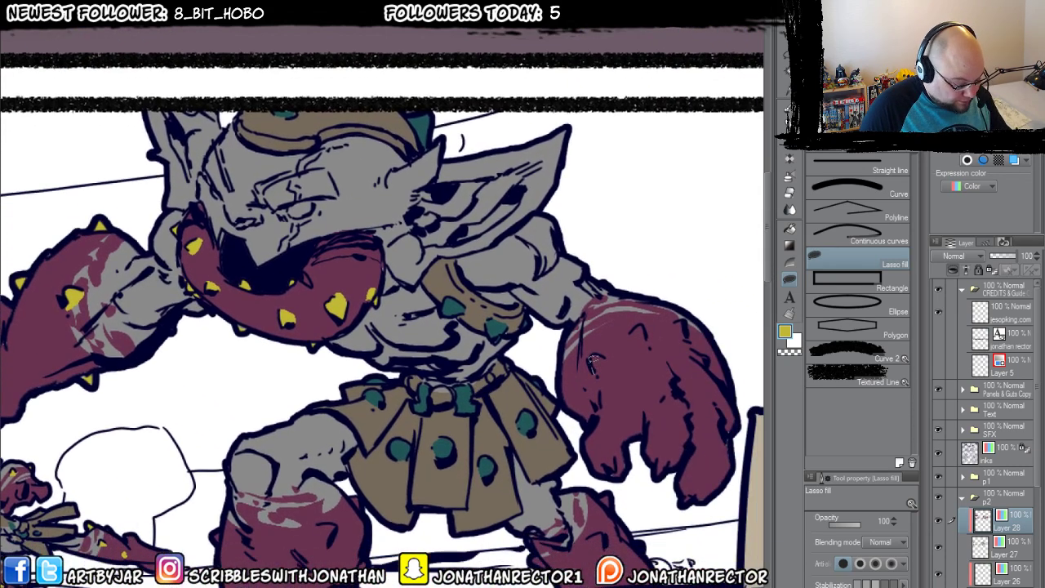
{"action": "left_click_drag", "start_coordinate": [608, 365], "coordinate": [595, 374]}
{"action": "left_click_drag", "start_coordinate": [637, 335], "coordinate": [642, 343]}
{"action": "mouse_move", "coordinate": [671, 316]}
{"action": "left_mouse_down"}
{"action": "mouse_move", "coordinate": [682, 324]}
{"action": "mouse_move", "coordinate": [676, 334]}
{"action": "left_mouse_up"}
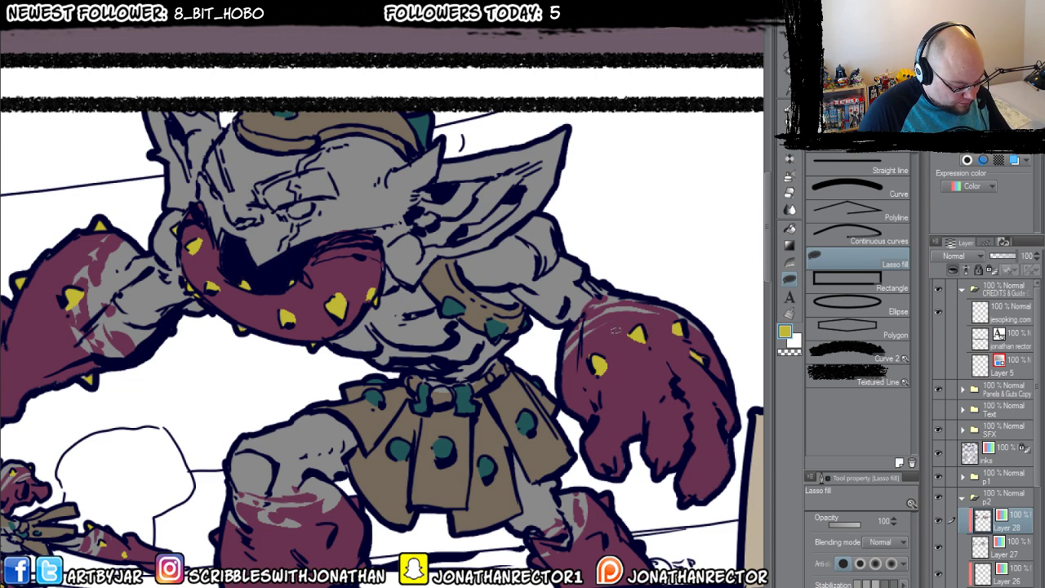
Fill the spikes on both of the large goblin's red legs with yellow using Lasso fill.
{"action": "left_click_drag", "start_coordinate": [425, 470], "coordinate": [404, 392]}
{"action": "left_click_drag", "start_coordinate": [570, 460], "coordinate": [567, 475]}
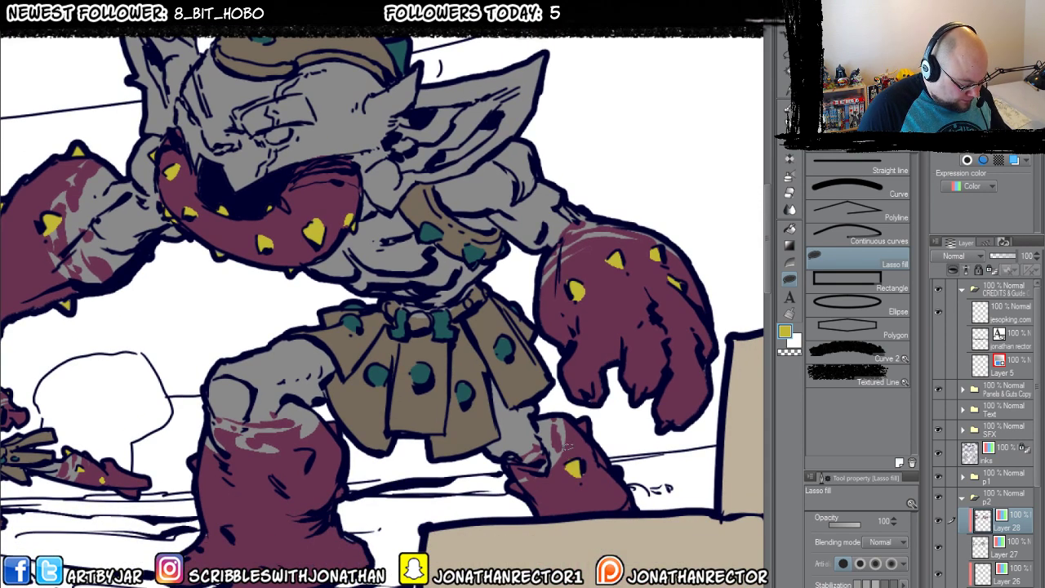
{"action": "mouse_move", "coordinate": [596, 433]}
{"action": "left_mouse_down"}
{"action": "mouse_move", "coordinate": [576, 418]}
{"action": "mouse_move", "coordinate": [585, 439]}
{"action": "left_mouse_up"}
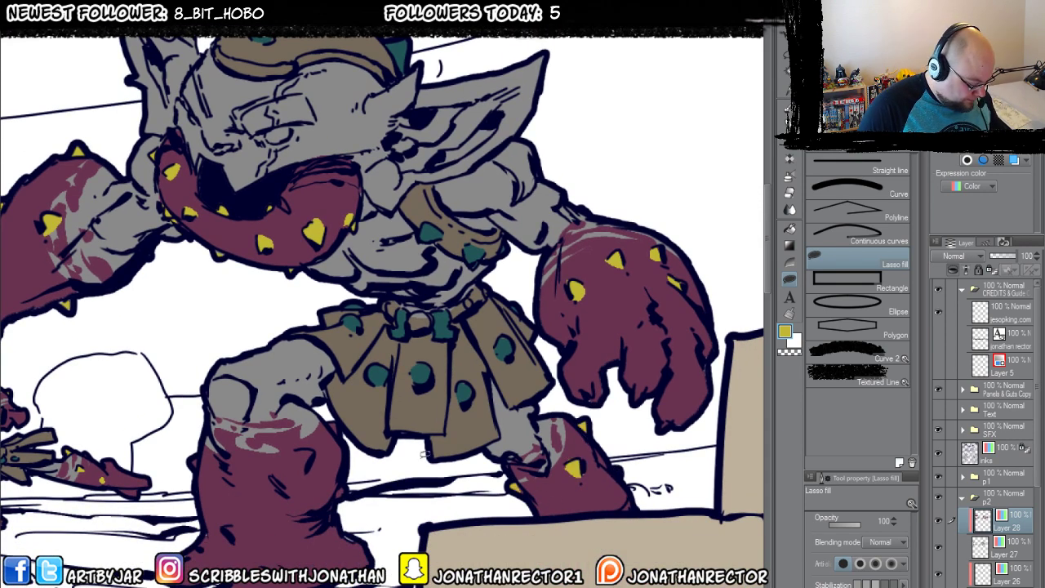
{"action": "left_click_drag", "start_coordinate": [506, 477], "coordinate": [621, 459]}
{"action": "left_click_drag", "start_coordinate": [428, 428], "coordinate": [412, 451]}
{"action": "mouse_move", "coordinate": [436, 393]}
{"action": "left_mouse_down"}
{"action": "mouse_move", "coordinate": [454, 412]}
{"action": "mouse_move", "coordinate": [462, 455]}
{"action": "mouse_move", "coordinate": [452, 487]}
{"action": "left_mouse_up"}
{"action": "mouse_move", "coordinate": [312, 491]}
{"action": "left_mouse_down"}
{"action": "mouse_move", "coordinate": [344, 428]}
{"action": "mouse_move", "coordinate": [382, 463]}
{"action": "left_mouse_up"}
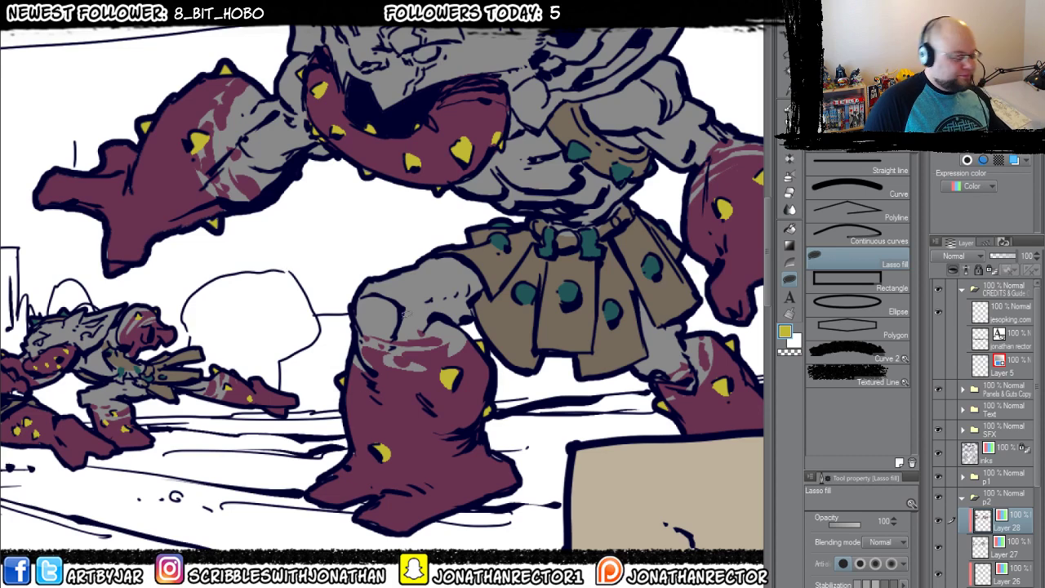
Fill the large goblin's round belt buckle with yellow, and sample the belt's teal for the Large Inking pen.
{"action": "left_click_drag", "start_coordinate": [434, 366], "coordinate": [337, 433]}
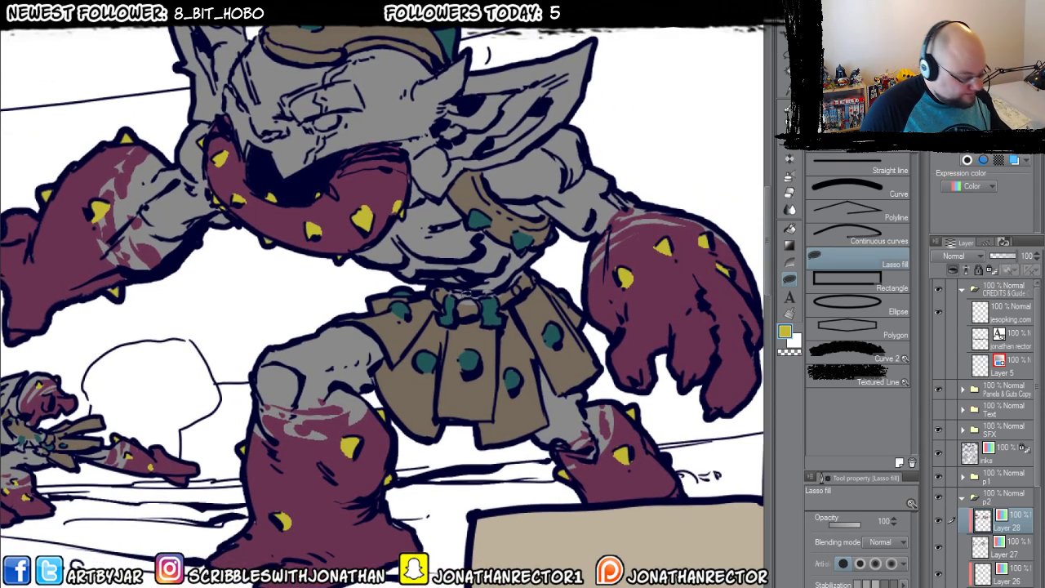
{"action": "left_click_drag", "start_coordinate": [467, 309], "coordinate": [461, 304]}
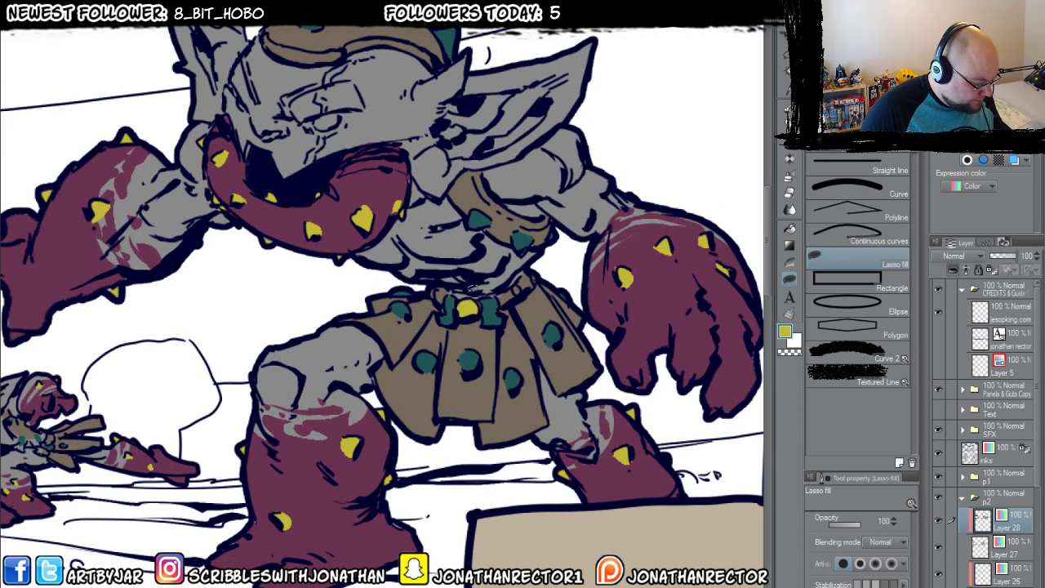
{"action": "left_click", "coordinate": [490, 303], "text": "alt"}
{"action": "key", "text": "p"}
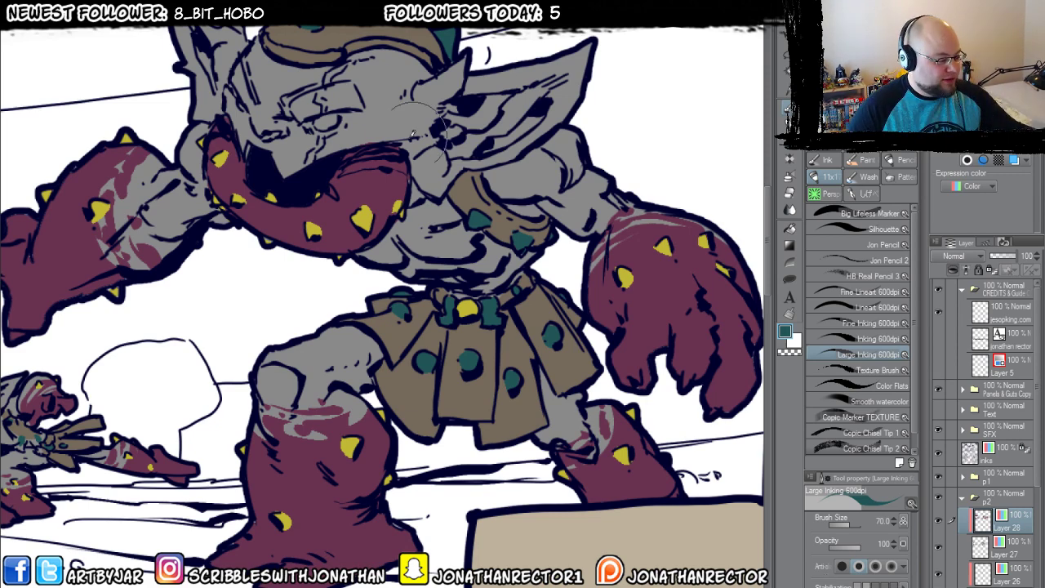
Paint the large goblin's scarred eye pale yellow, sampling the color from the same character on the finished reference page.
{"action": "left_click_drag", "start_coordinate": [349, 397], "coordinate": [348, 395]}
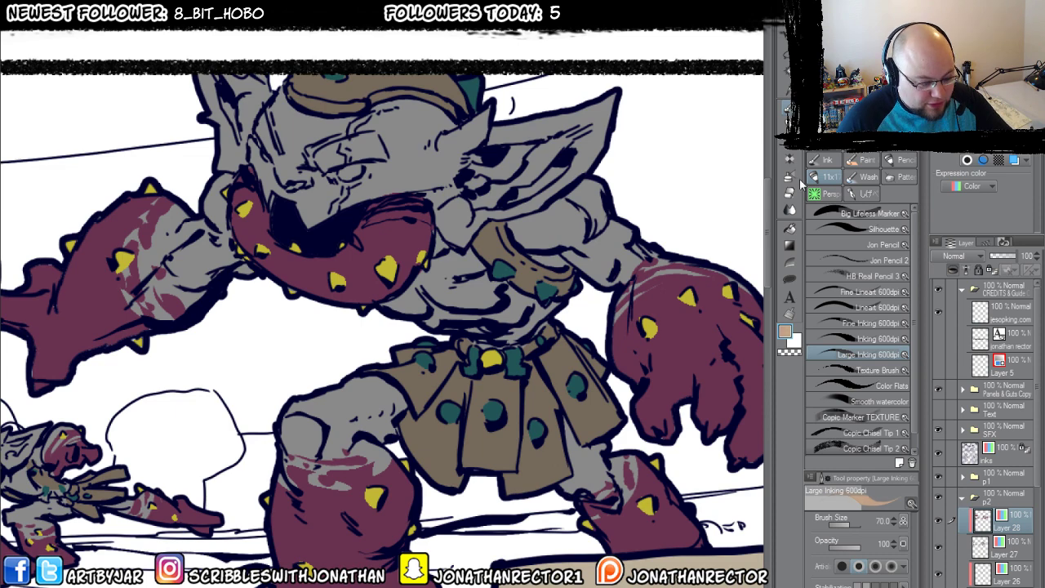
{"action": "scroll", "coordinate": [406, 231], "scroll_direction": "down", "scroll_amount": 1}
{"action": "scroll", "coordinate": [407, 231], "scroll_direction": "up", "scroll_amount": 1}
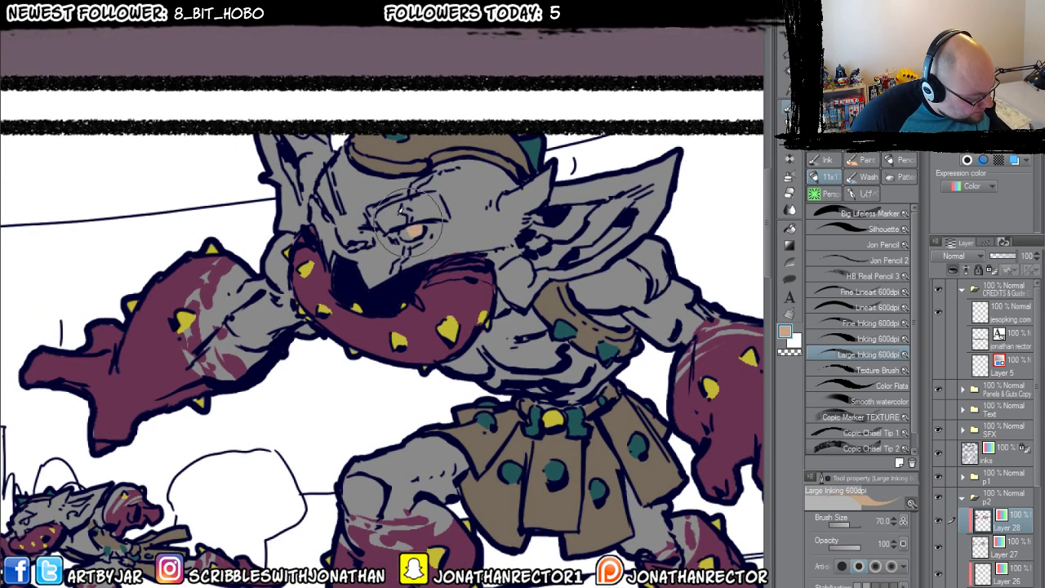
{"action": "left_click", "coordinate": [407, 224], "text": "alt"}
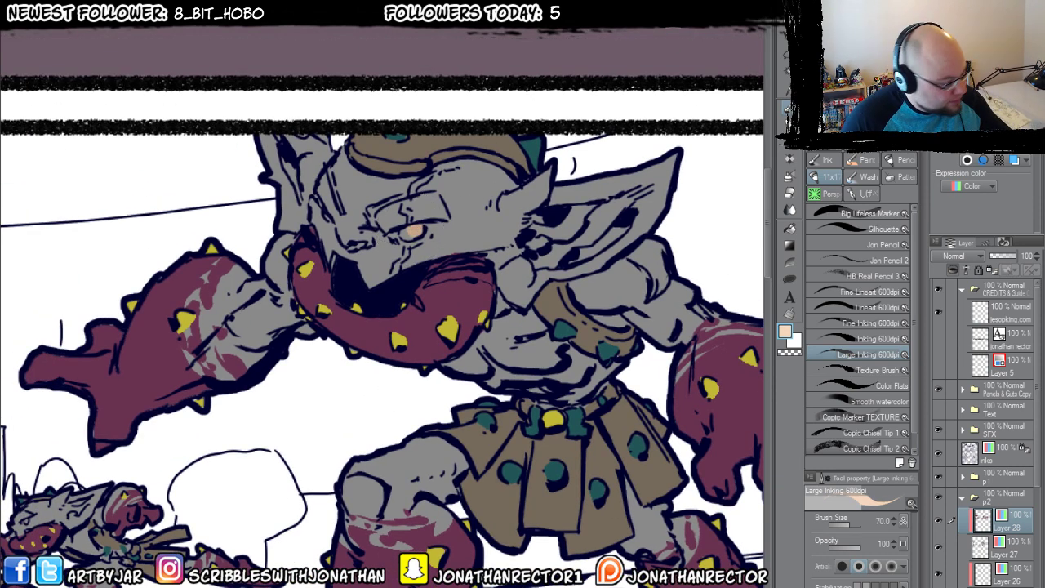
{"action": "left_click", "coordinate": [199, 22]}
{"action": "left_click", "coordinate": [245, 21]}
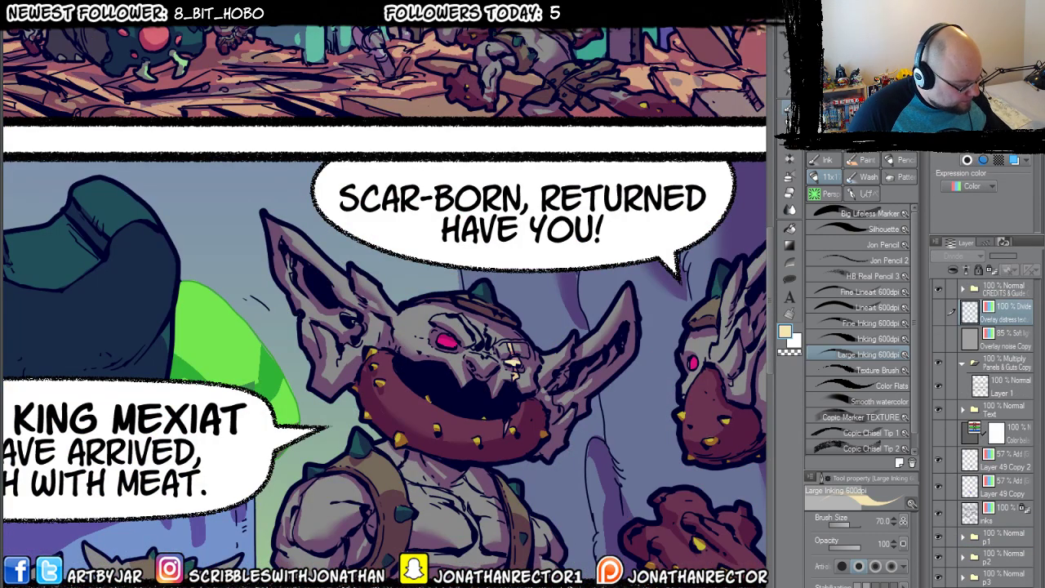
{"action": "left_click", "coordinate": [286, 22]}
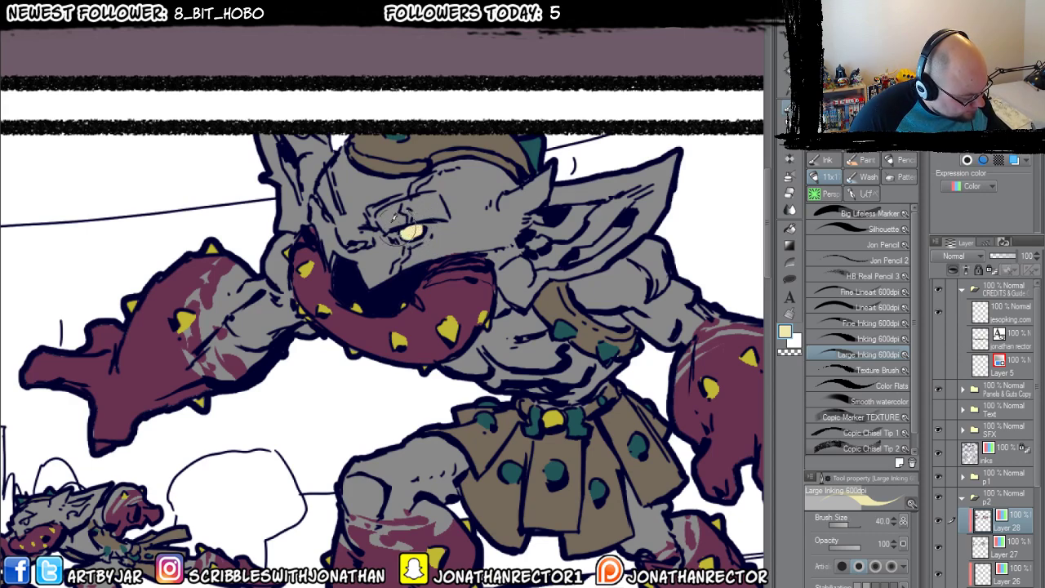
Sample the scar's light orange from the reference page and paint the jagged scar running through the large goblin's eye.
{"action": "key", "text": "ctrl+Tab"}
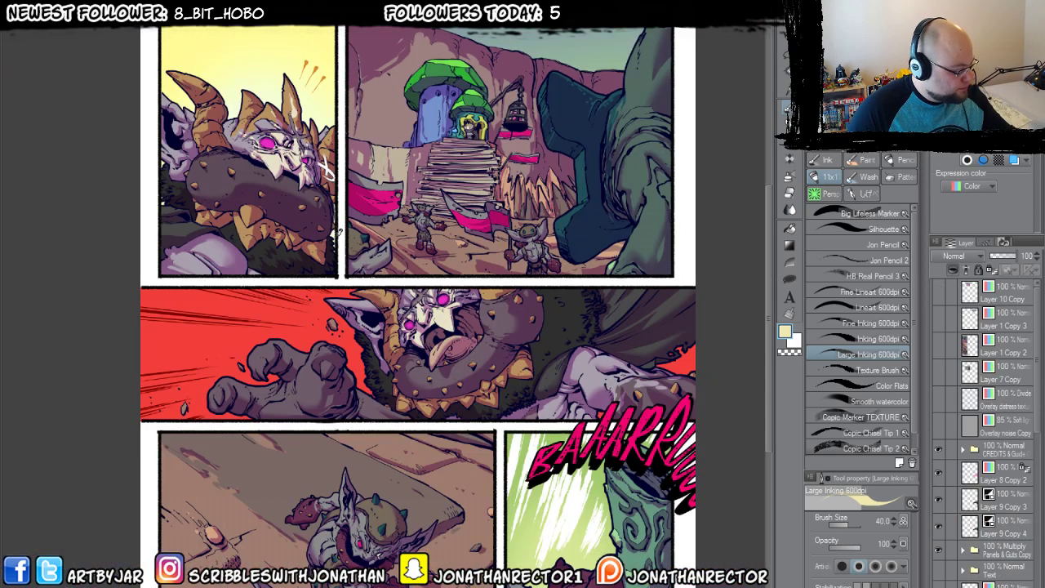
{"action": "key", "text": "ctrl+Tab"}
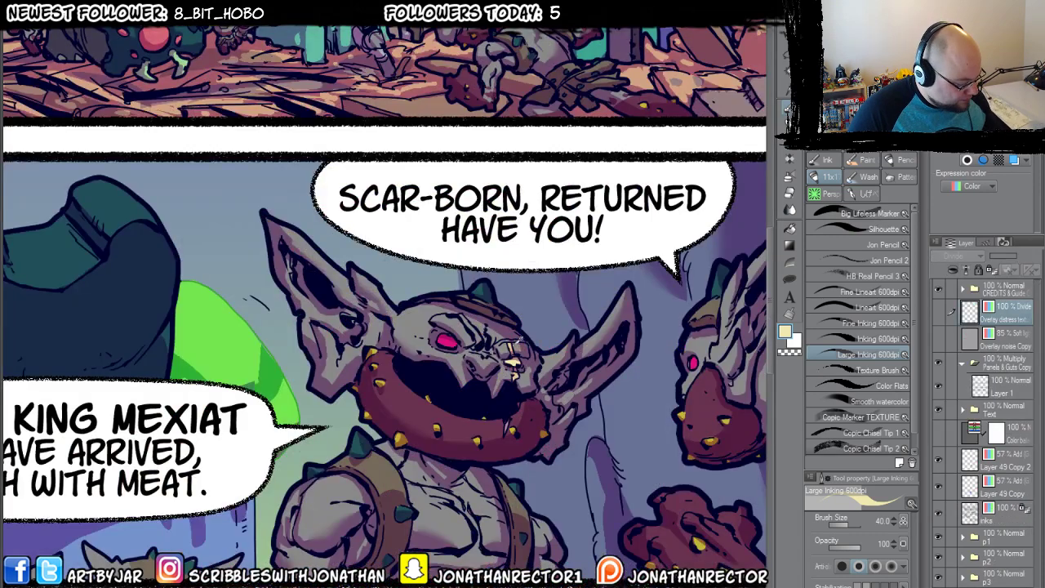
{"action": "left_click", "coordinate": [512, 362], "text": "alt"}
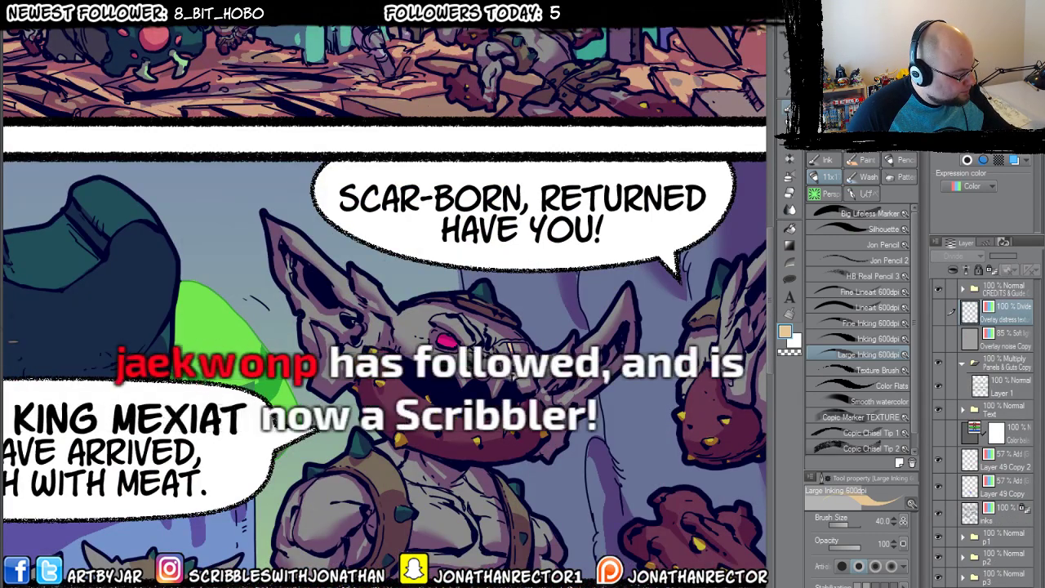
{"action": "key", "text": "ctrl+Tab"}
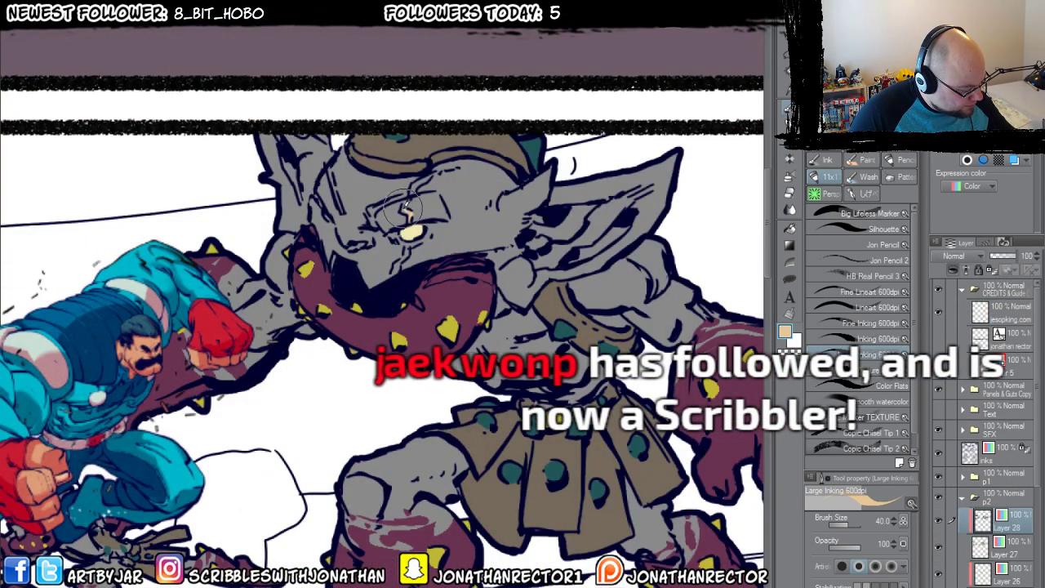
{"action": "mouse_move", "coordinate": [408, 210]}
{"action": "left_mouse_down"}
{"action": "mouse_move", "coordinate": [411, 194]}
{"action": "mouse_move", "coordinate": [407, 217]}
{"action": "left_mouse_up"}
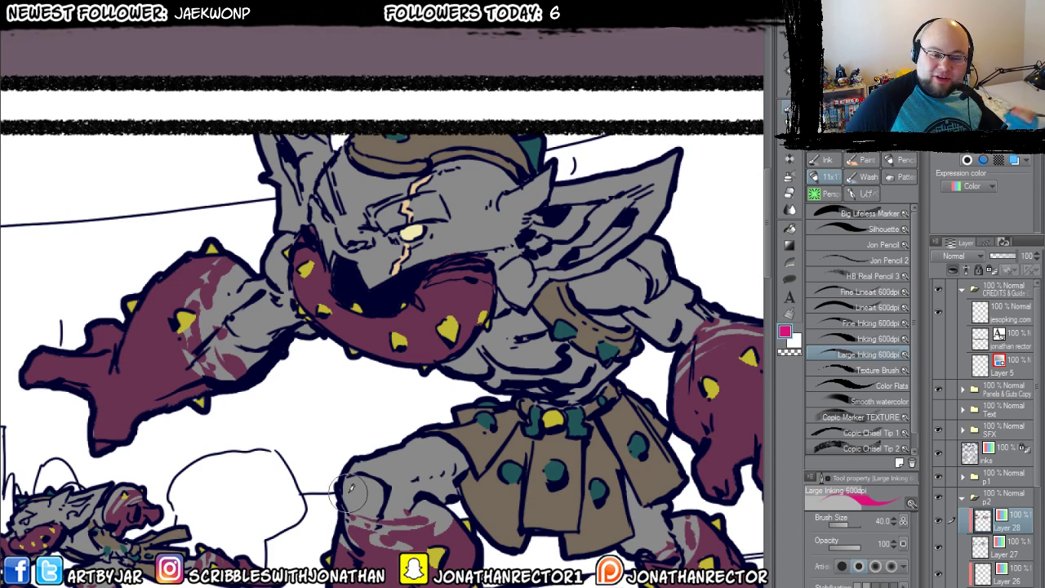
Paint the large goblin's other eye and the visible eyes of the small goblins magenta.
{"action": "left_click_drag", "start_coordinate": [358, 388], "coordinate": [402, 454]}
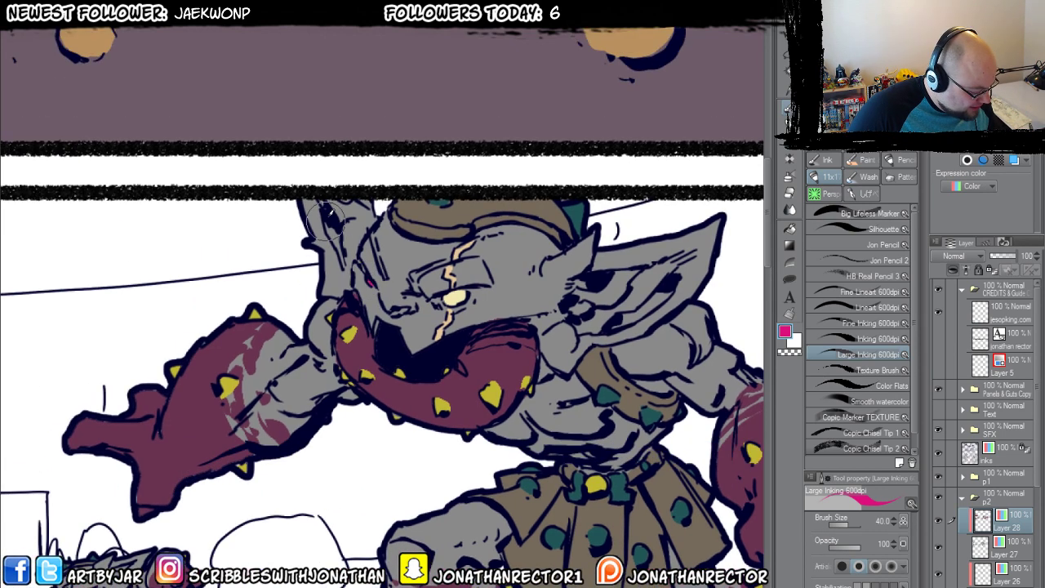
{"action": "left_click_drag", "start_coordinate": [124, 548], "coordinate": [474, 320]}
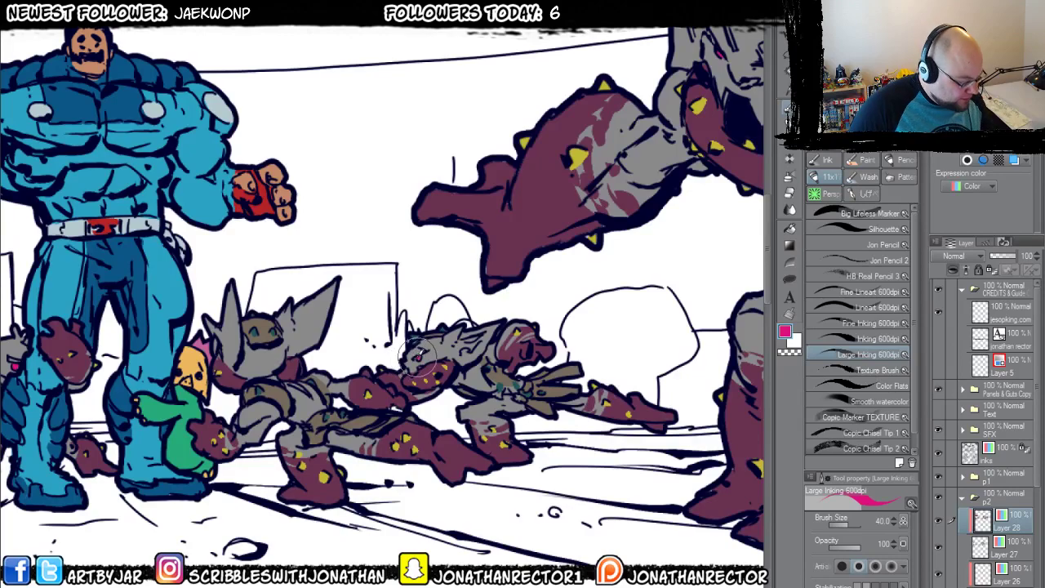
{"action": "left_click_drag", "start_coordinate": [210, 486], "coordinate": [597, 500]}
{"action": "left_click_drag", "start_coordinate": [147, 425], "coordinate": [192, 343]}
{"action": "left_click_drag", "start_coordinate": [719, 432], "coordinate": [473, 542]}
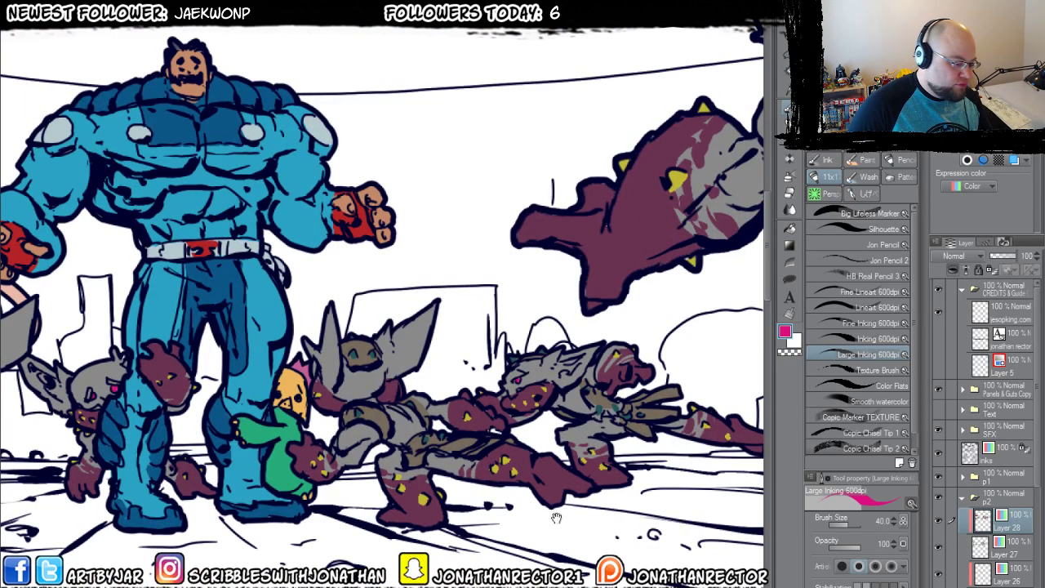
Turn on the hidden background color layers in the p2 folder for the wide goblin panel.
{"action": "left_click_drag", "start_coordinate": [566, 516], "coordinate": [159, 457]}
{"action": "scroll", "coordinate": [250, 499], "scroll_direction": "down", "scroll_amount": 2}
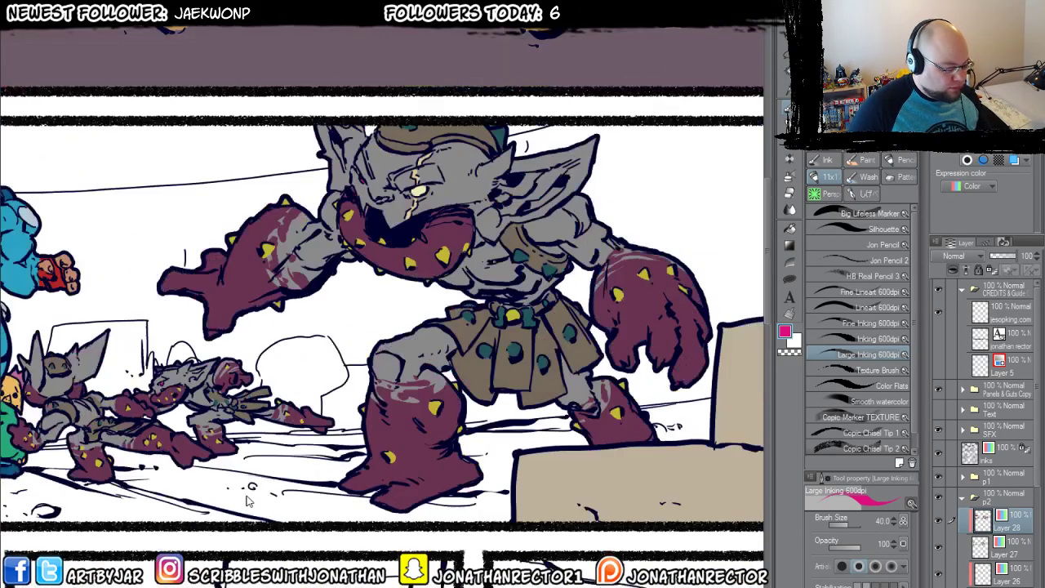
{"action": "left_click_drag", "start_coordinate": [121, 506], "coordinate": [289, 433]}
{"action": "scroll", "coordinate": [296, 518], "scroll_direction": "down", "scroll_amount": 1}
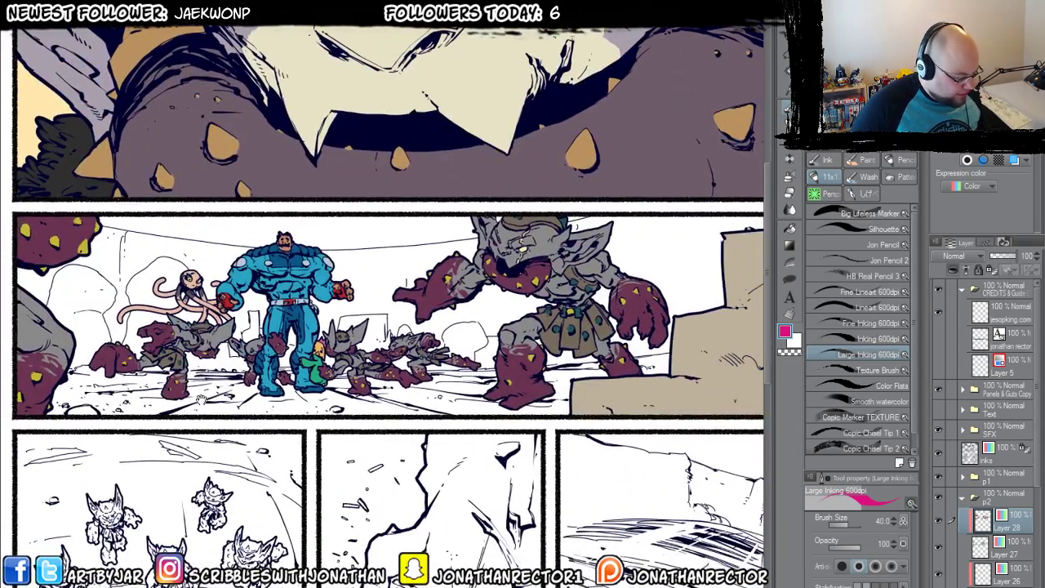
{"action": "left_click_drag", "start_coordinate": [299, 581], "coordinate": [350, 365]}
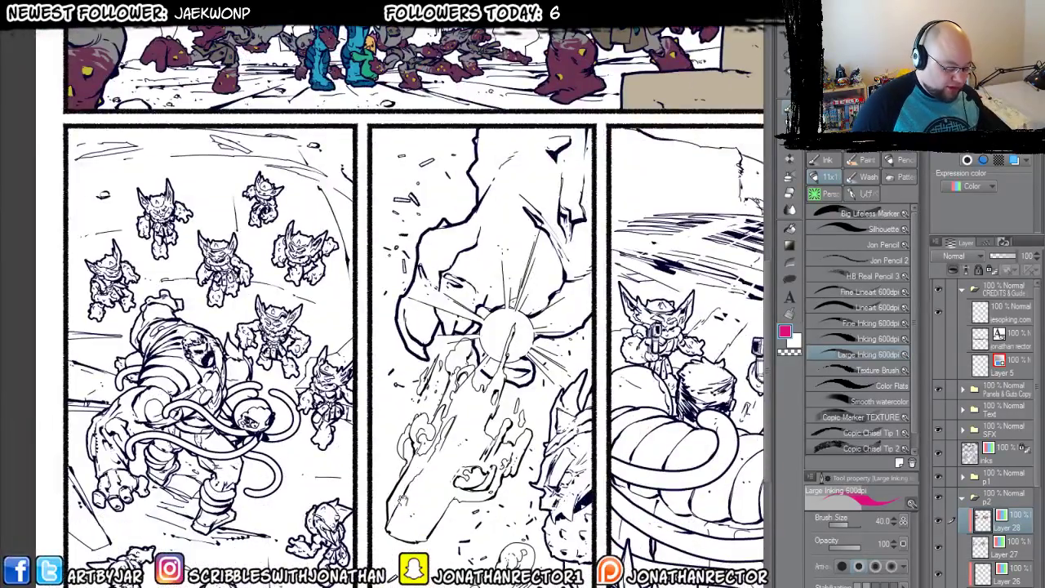
{"action": "mouse_move", "coordinate": [629, 129]}
{"action": "left_mouse_down"}
{"action": "mouse_move", "coordinate": [552, 304]}
{"action": "mouse_move", "coordinate": [552, 463]}
{"action": "left_mouse_up"}
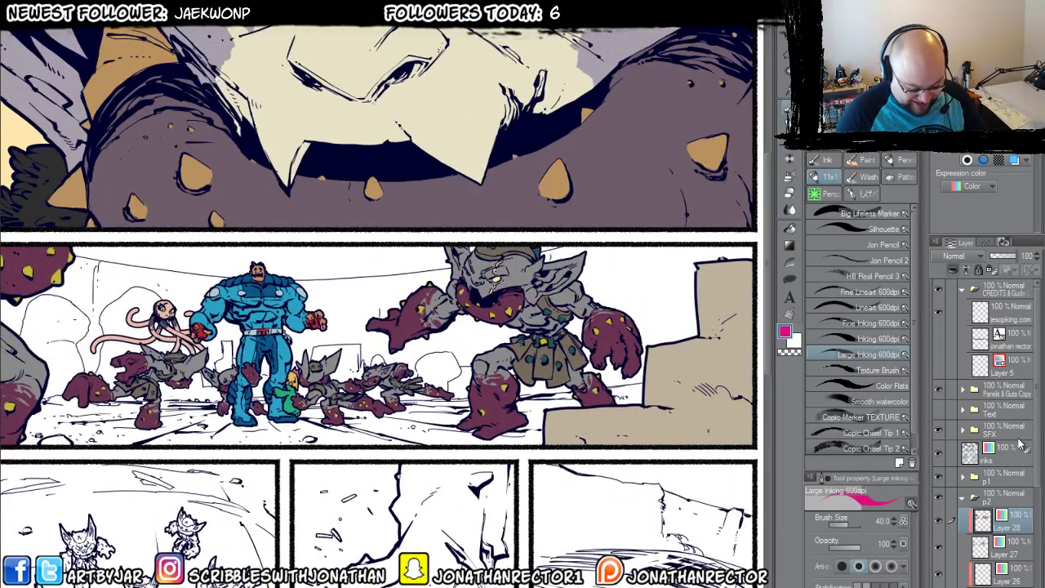
{"action": "scroll", "coordinate": [1021, 441], "scroll_direction": "down", "scroll_amount": 10}
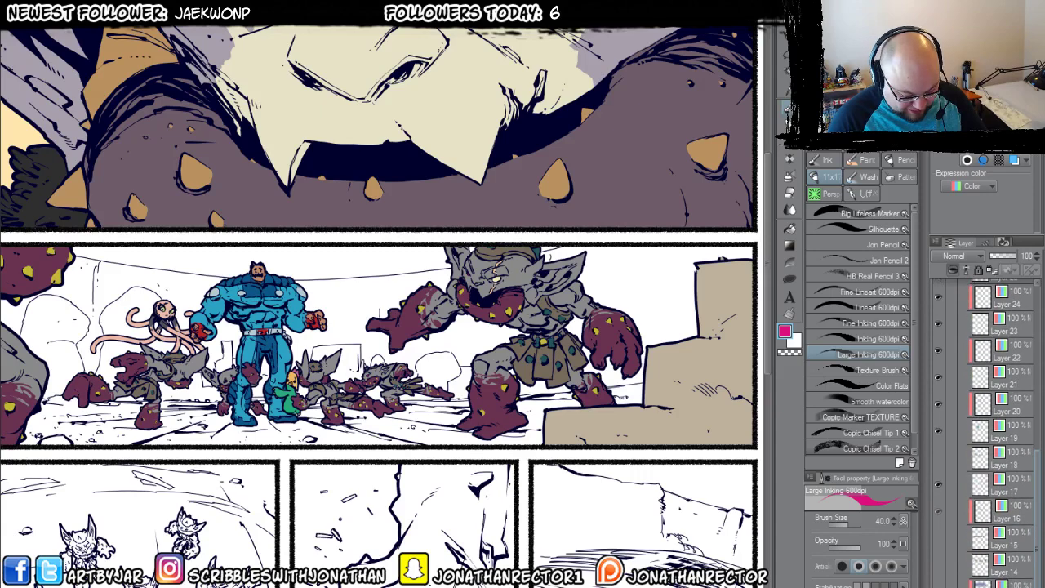
{"action": "left_click", "coordinate": [937, 485]}
{"action": "left_click", "coordinate": [939, 538]}
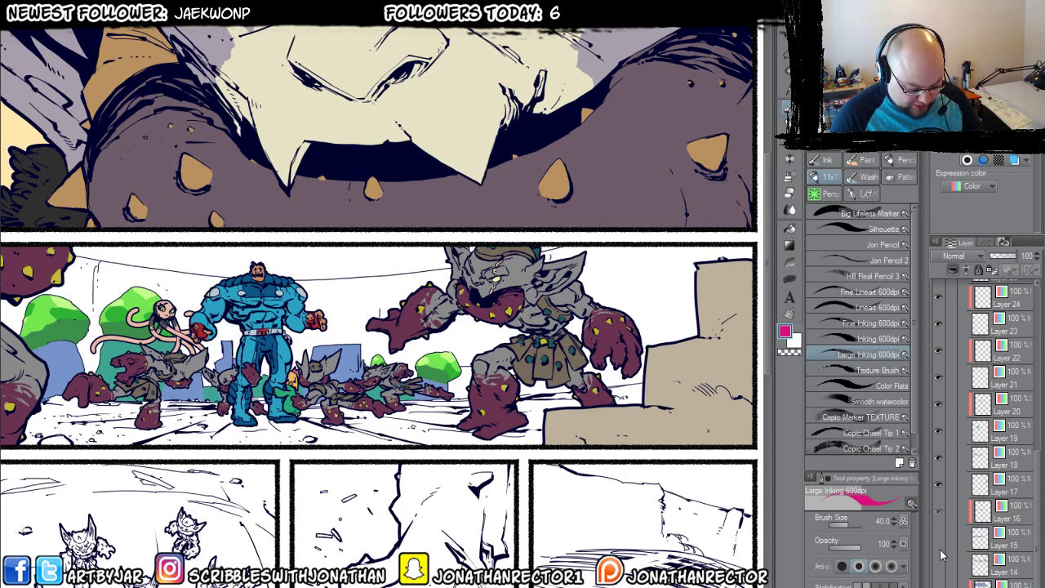
{"action": "left_click", "coordinate": [939, 566]}
{"action": "left_click", "coordinate": [941, 584]}
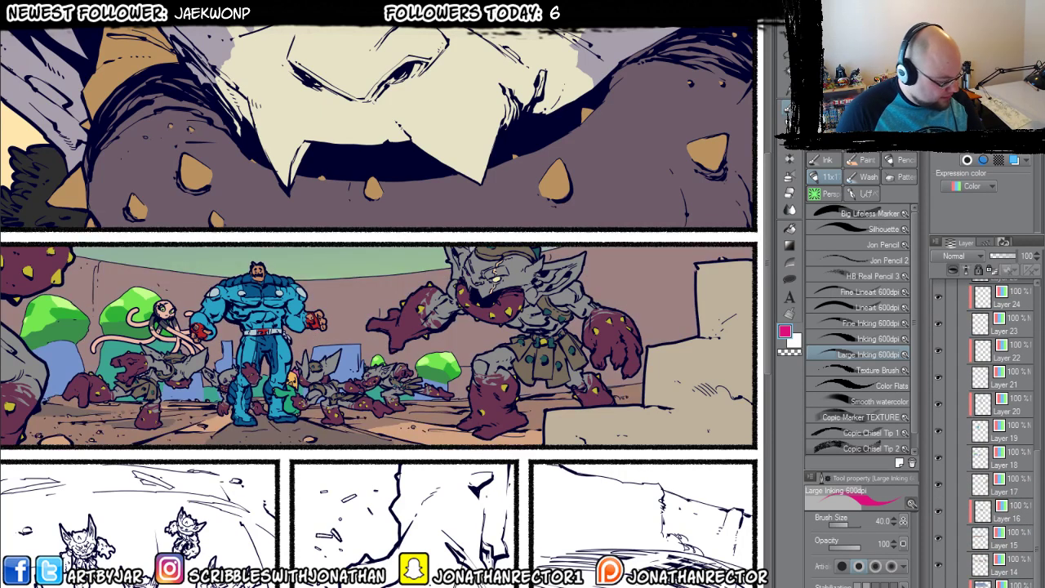
{"action": "scroll", "coordinate": [343, 540], "scroll_direction": "down", "scroll_amount": 3}
{"action": "scroll", "coordinate": [378, 531], "scroll_direction": "up", "scroll_amount": 2}
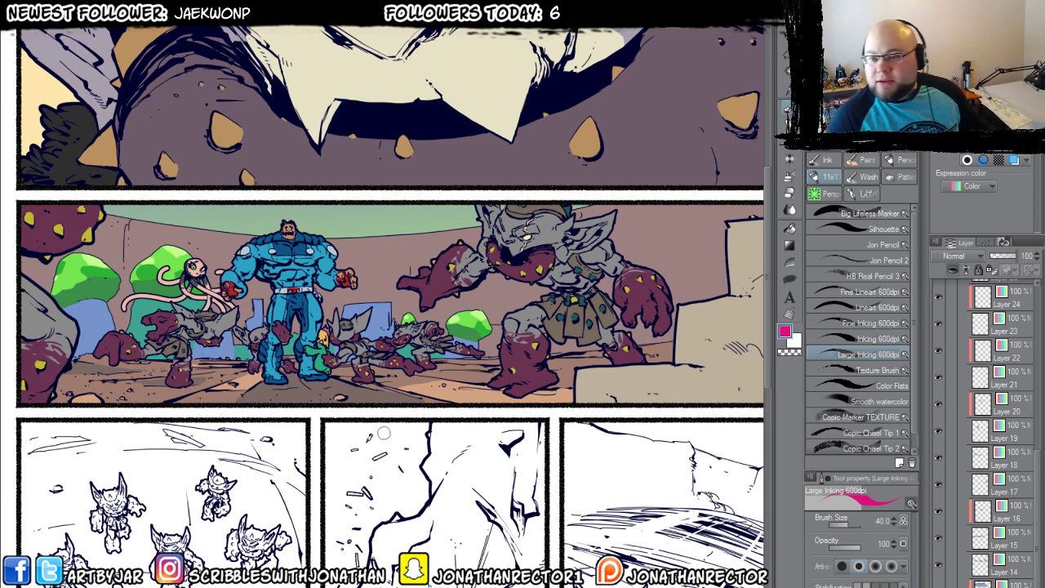
{"action": "key", "text": "ctrl+x"}
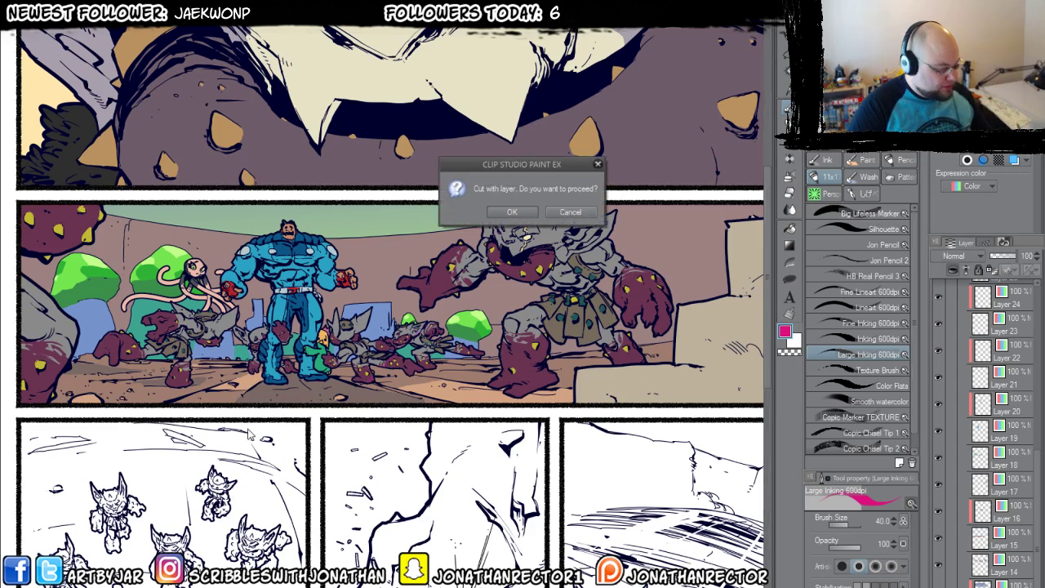
{"action": "left_click", "coordinate": [571, 212]}
Collapse the p2 layer folder and add a new layer inside the p3 folder.
{"action": "left_click_drag", "start_coordinate": [221, 518], "coordinate": [313, 363]}
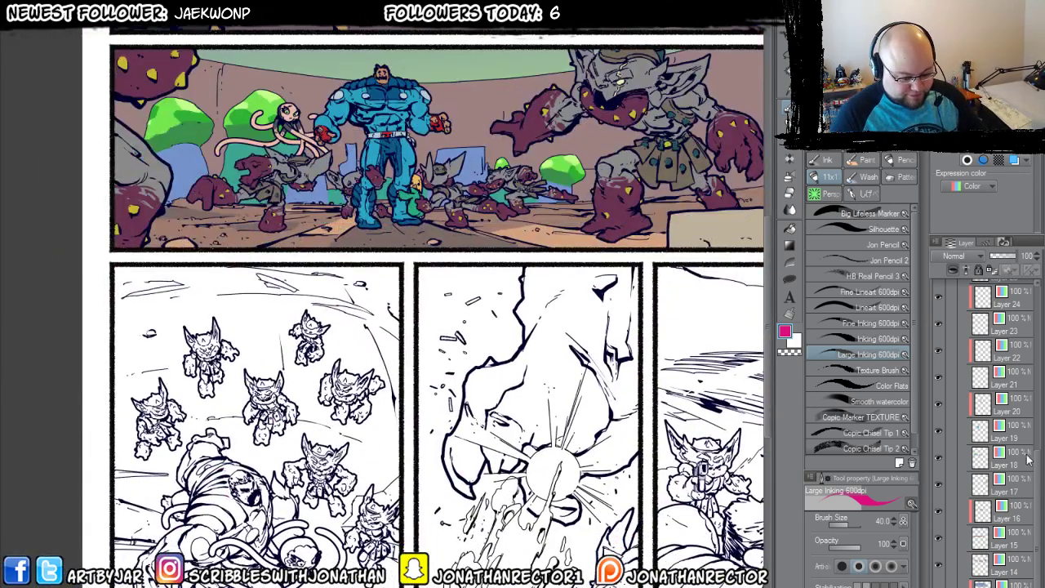
{"action": "left_click_drag", "start_coordinate": [1028, 460], "coordinate": [1034, 392]}
{"action": "left_click", "coordinate": [962, 374]}
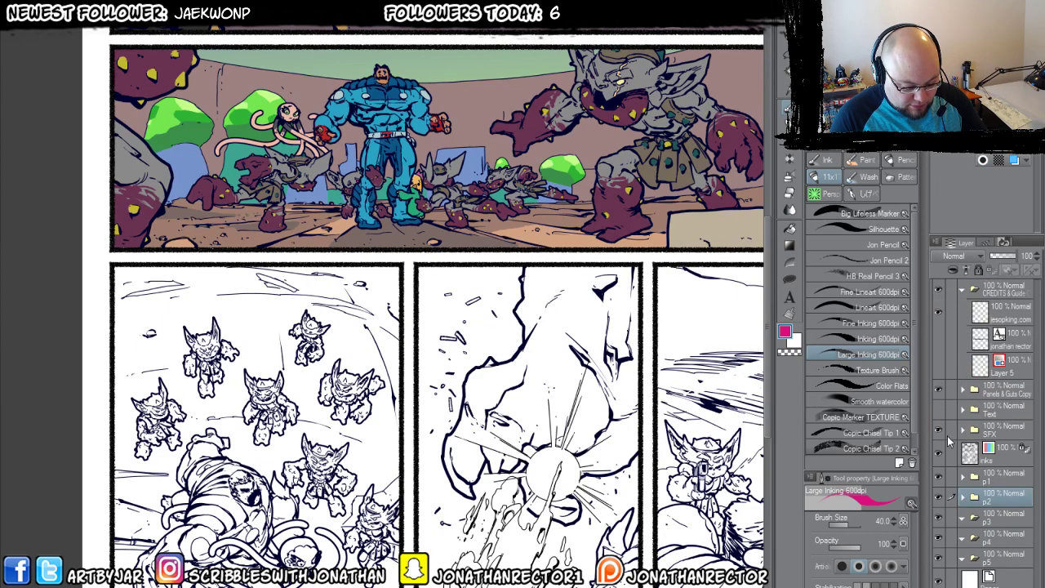
{"action": "left_click", "coordinate": [996, 519]}
{"action": "left_click", "coordinate": [963, 517]}
{"action": "left_click", "coordinate": [1001, 541]}
Select the first panel of the lower row and fill it with the brown sampled from the wide panel's background wall.
{"action": "left_click_drag", "start_coordinate": [476, 512], "coordinate": [507, 477]}
{"action": "key", "text": "i"}
{"action": "left_click", "coordinate": [349, 201]}
{"action": "left_click_drag", "start_coordinate": [350, 392], "coordinate": [438, 281]}
{"action": "key", "text": "ctrl+minus"}
{"action": "key", "text": "m"}
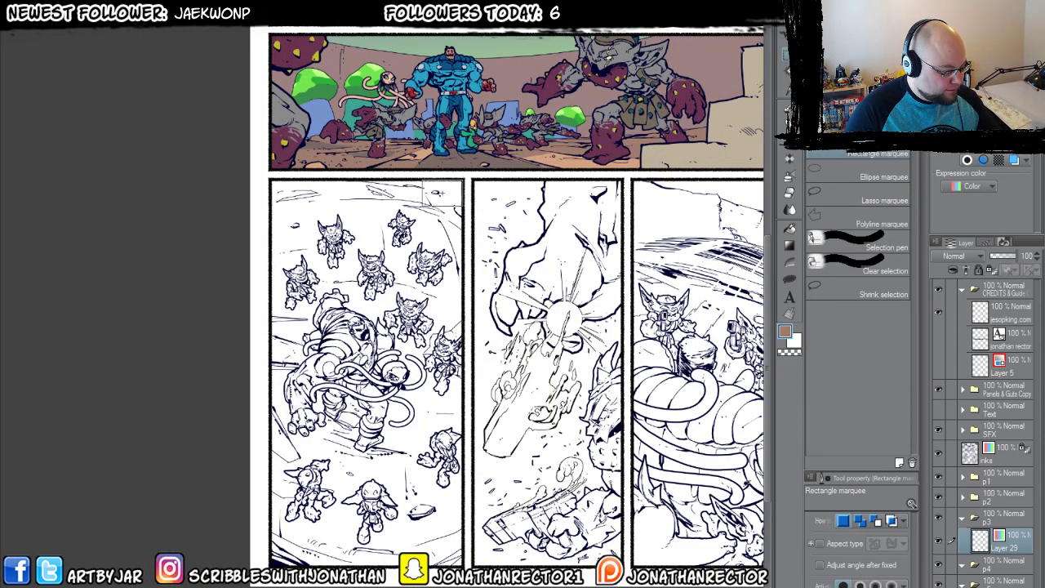
{"action": "left_click_drag", "start_coordinate": [463, 180], "coordinate": [268, 566]}
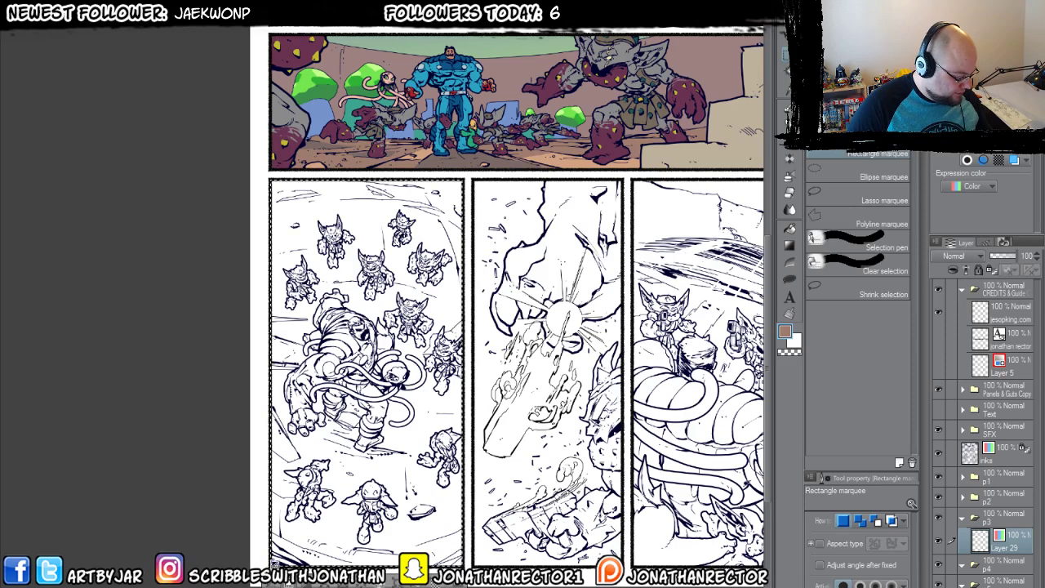
{"action": "key", "text": "alt+BackSpace"}
{"action": "key", "text": "ctrl+d"}
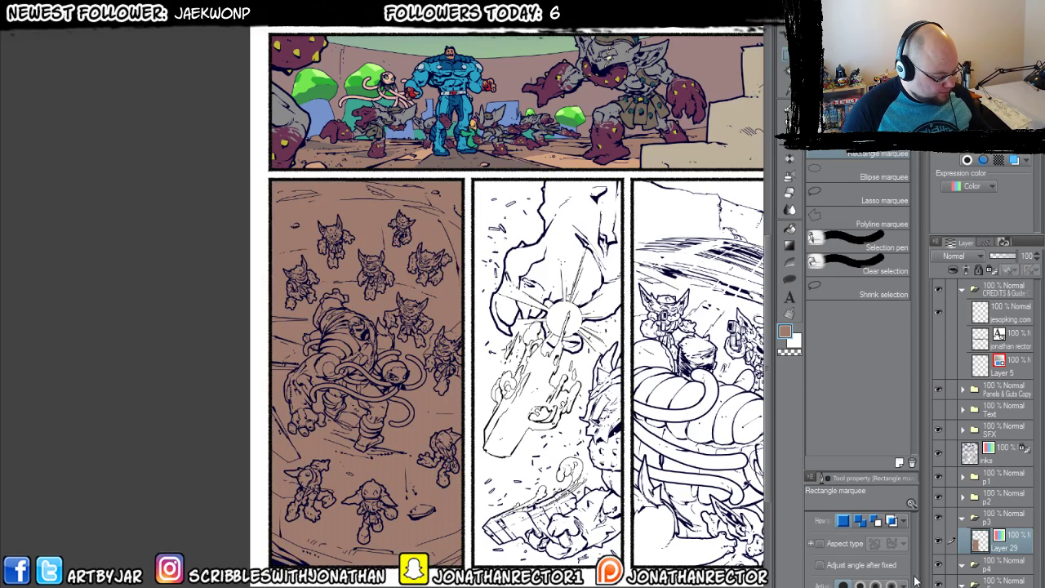
Add a new layer inside the p4 folder and set its expression color to Color.
{"action": "left_click", "coordinate": [1002, 566]}
{"action": "key", "text": "ctrl+shift+n"}
{"action": "left_click", "coordinate": [970, 187]}
{"action": "left_click", "coordinate": [968, 200]}
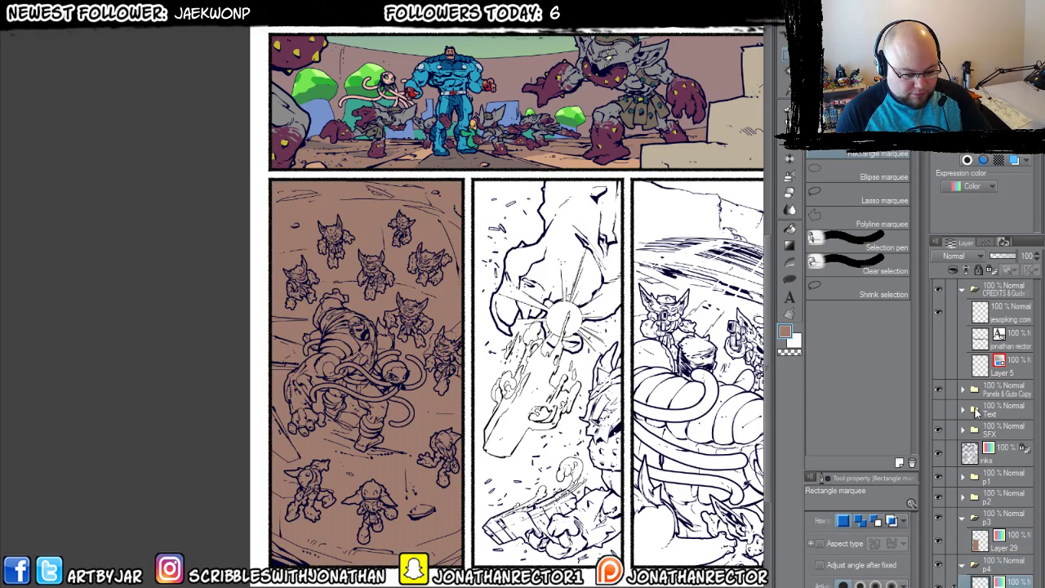
Select the middle panel of the lower row and fill it with the same brown.
{"action": "left_click_drag", "start_coordinate": [524, 481], "coordinate": [441, 432]}
{"action": "left_click_drag", "start_coordinate": [541, 521], "coordinate": [390, 131]}
{"action": "key", "text": "alt+BackSpace"}
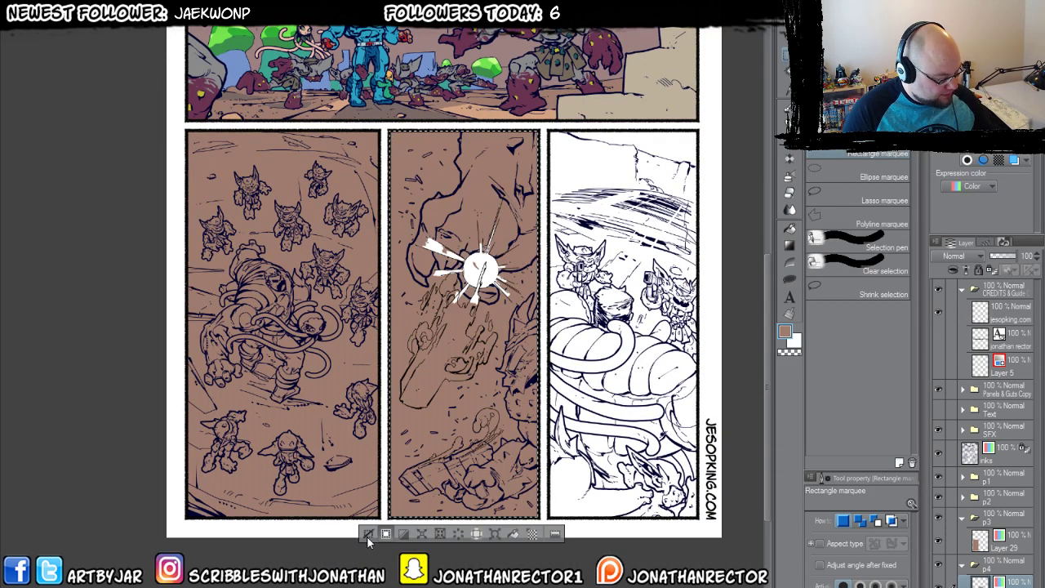
Clear the selection, hide the SFX folder, and set up a new layer for the last panel with expression color Color.
{"action": "key", "text": "ctrl+d"}
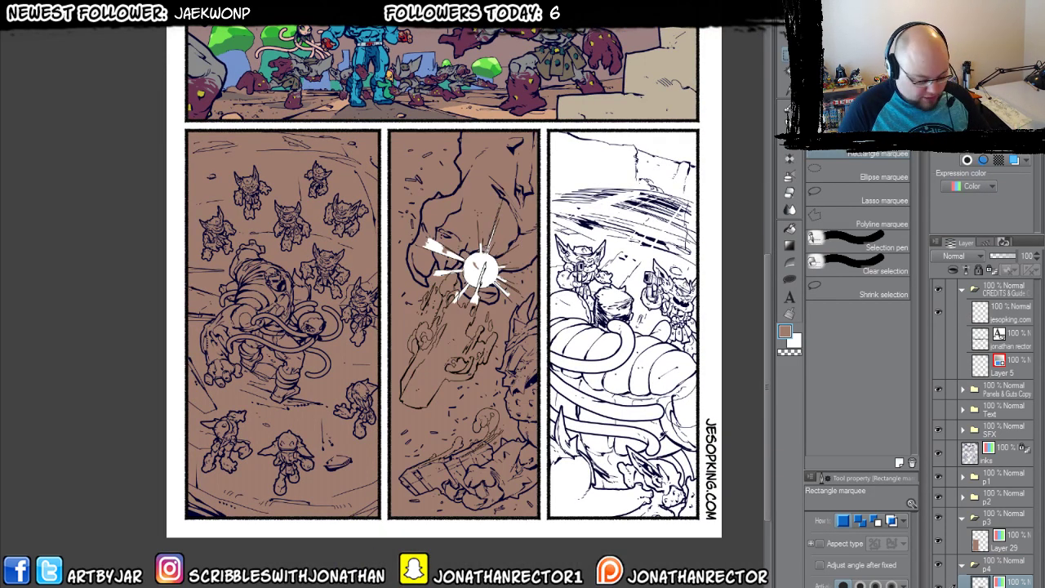
{"action": "left_click", "coordinate": [939, 428]}
{"action": "left_click", "coordinate": [951, 536]}
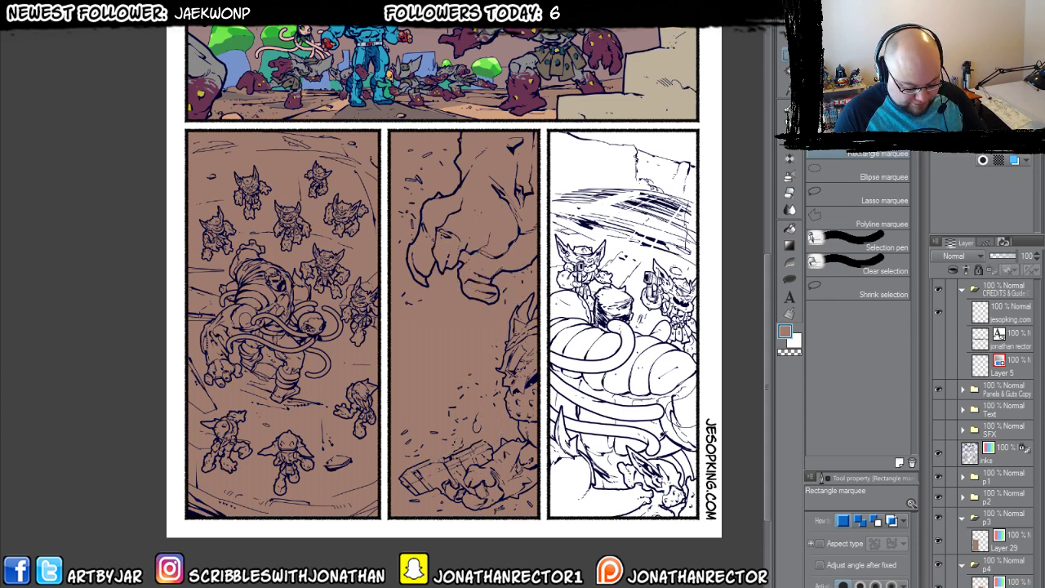
{"action": "left_click", "coordinate": [972, 186]}
{"action": "left_click", "coordinate": [963, 203]}
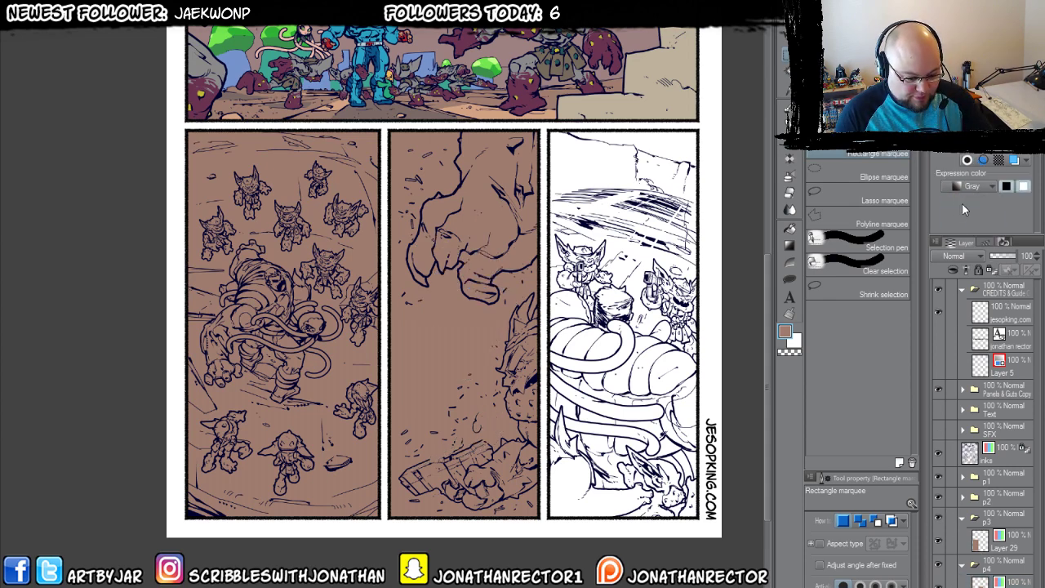
Select the last panel of the lower row and fill it with the same brown.
{"action": "left_click_drag", "start_coordinate": [566, 401], "coordinate": [516, 384]}
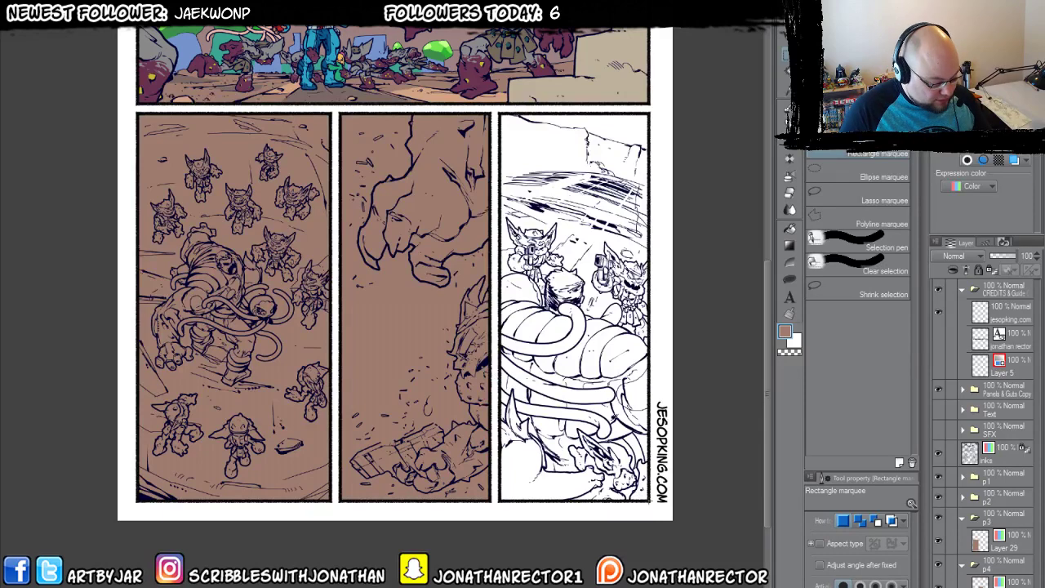
{"action": "left_click_drag", "start_coordinate": [498, 111], "coordinate": [651, 502]}
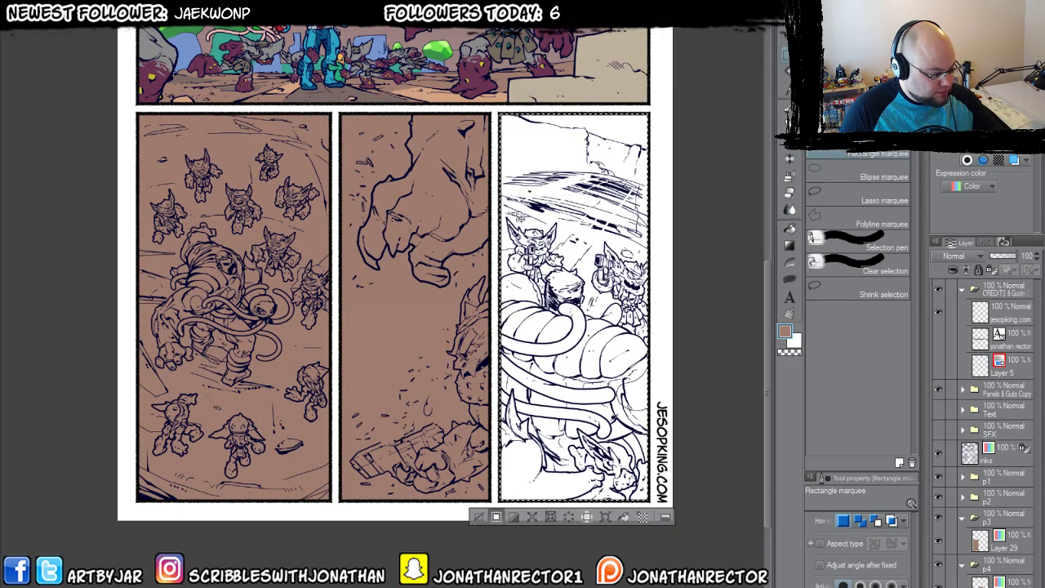
{"action": "key", "text": "alt+Delete"}
Add a new layer in the p3 folder and fill the wedge at the first lower panel's left edge with light tan.
{"action": "left_click_drag", "start_coordinate": [156, 258], "coordinate": [309, 395]}
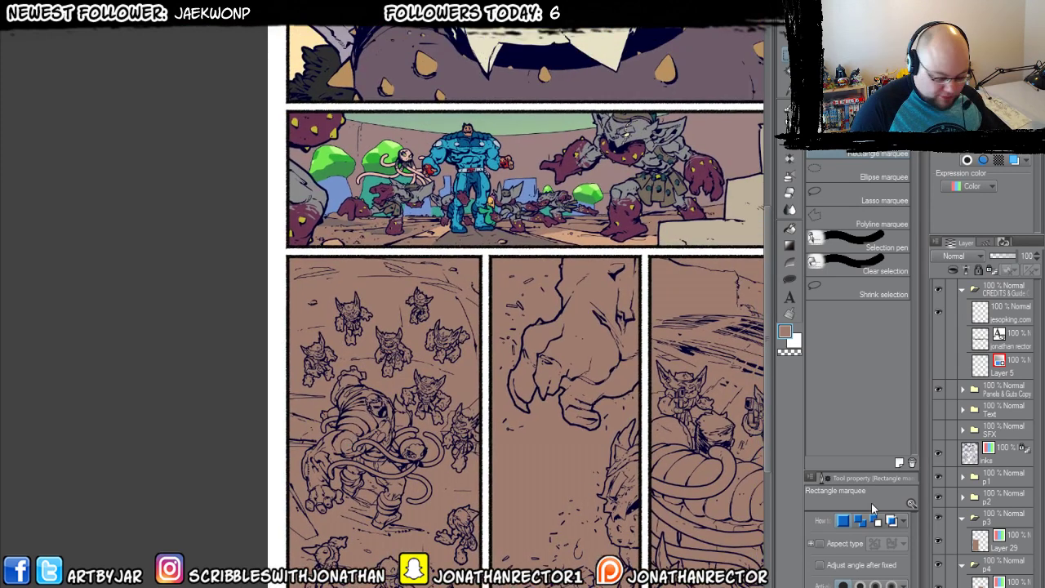
{"action": "key", "text": "ctrl+shift+n"}
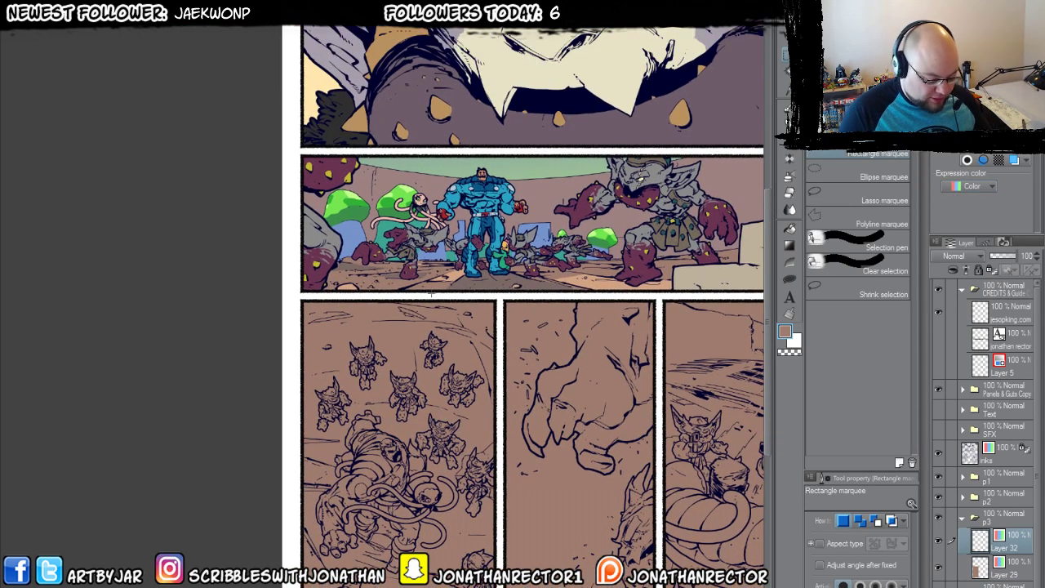
{"action": "key", "text": "p"}
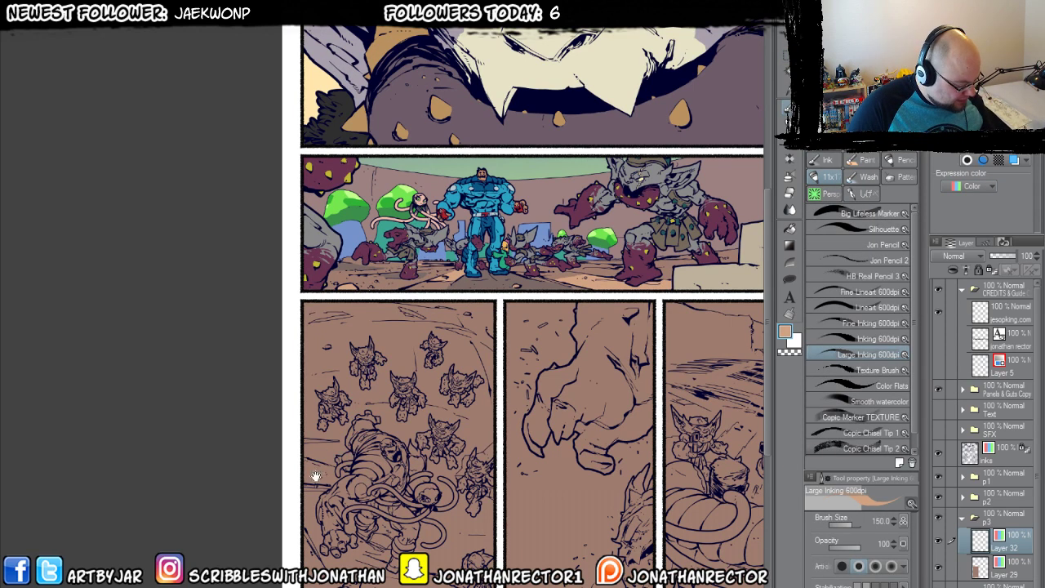
{"action": "left_click_drag", "start_coordinate": [314, 479], "coordinate": [411, 369]}
{"action": "key", "text": "bracketright"}
{"action": "key", "text": "bracketright"}
{"action": "key", "text": "bracketright"}
{"action": "key", "text": "bracketright"}
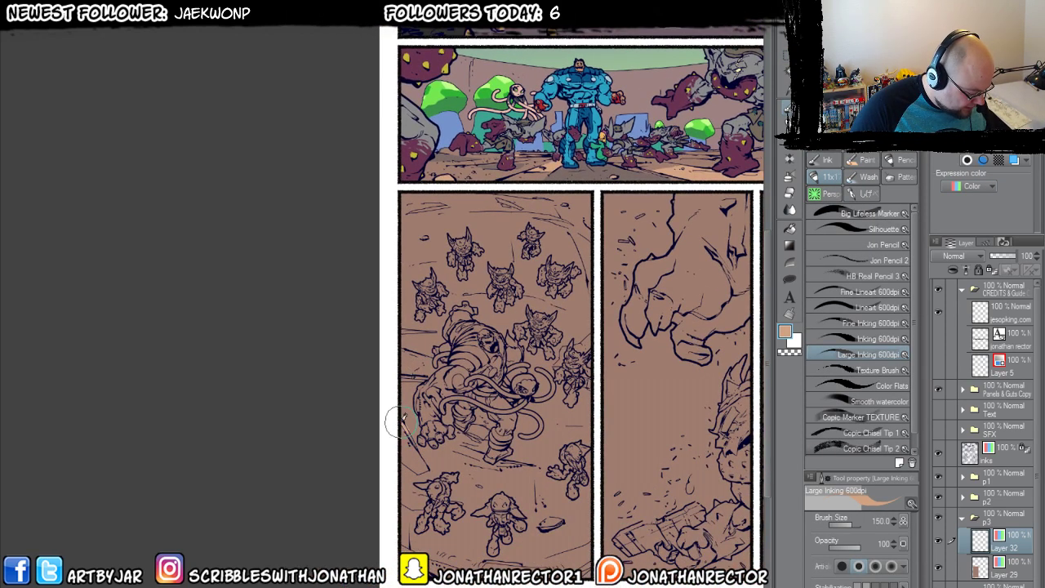
{"action": "key", "text": "g"}
{"action": "left_click", "coordinate": [407, 422]}
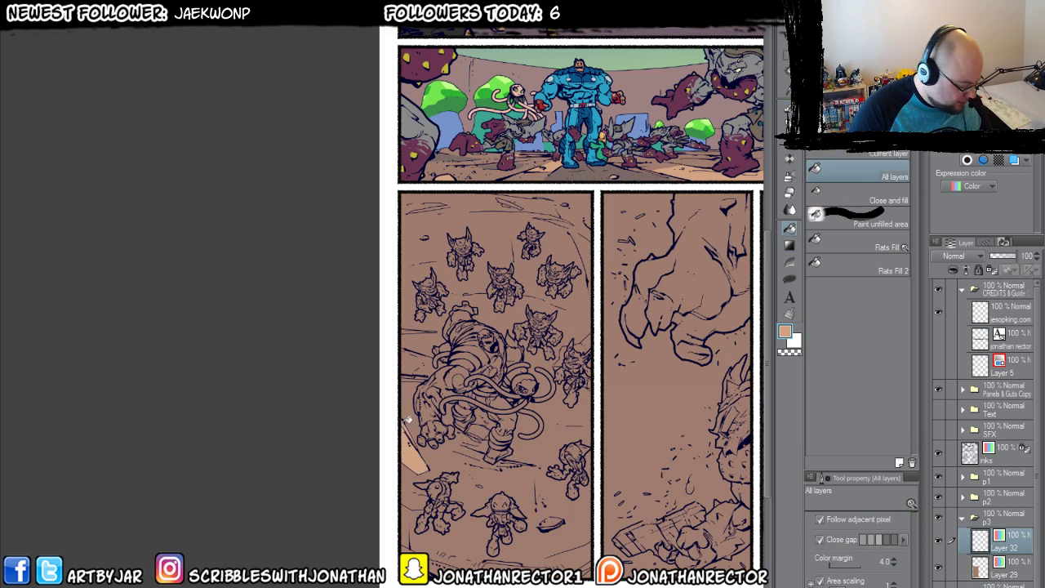
{"action": "left_click_drag", "start_coordinate": [390, 519], "coordinate": [378, 478]}
{"action": "left_click", "coordinate": [540, 481]}
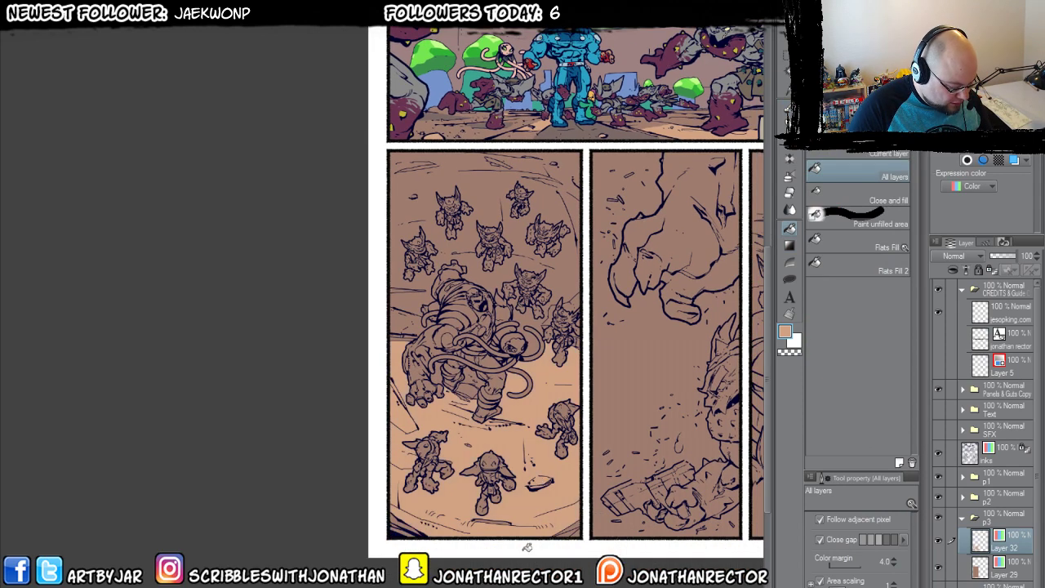
{"action": "key", "text": "ctrl+z"}
Paint light tan patches along the first lower panel's upper-right edge, top-left corner and both bottom corners with the Large Inking 600dpi brush.
{"action": "key", "text": "b"}
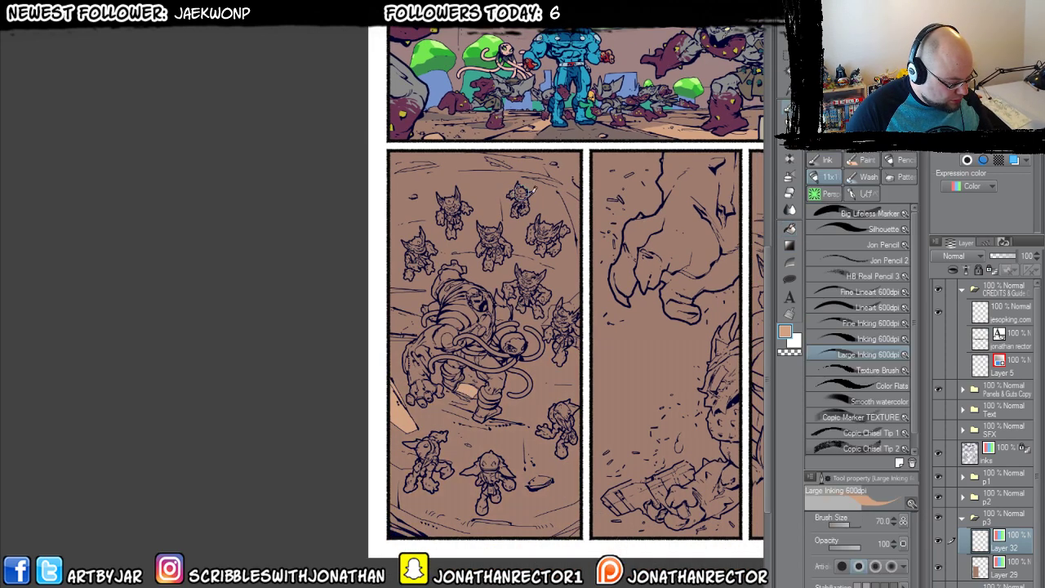
{"action": "mouse_move", "coordinate": [579, 235]}
{"action": "left_mouse_down"}
{"action": "mouse_move", "coordinate": [563, 191]}
{"action": "mouse_move", "coordinate": [582, 245]}
{"action": "mouse_move", "coordinate": [582, 218]}
{"action": "left_mouse_up"}
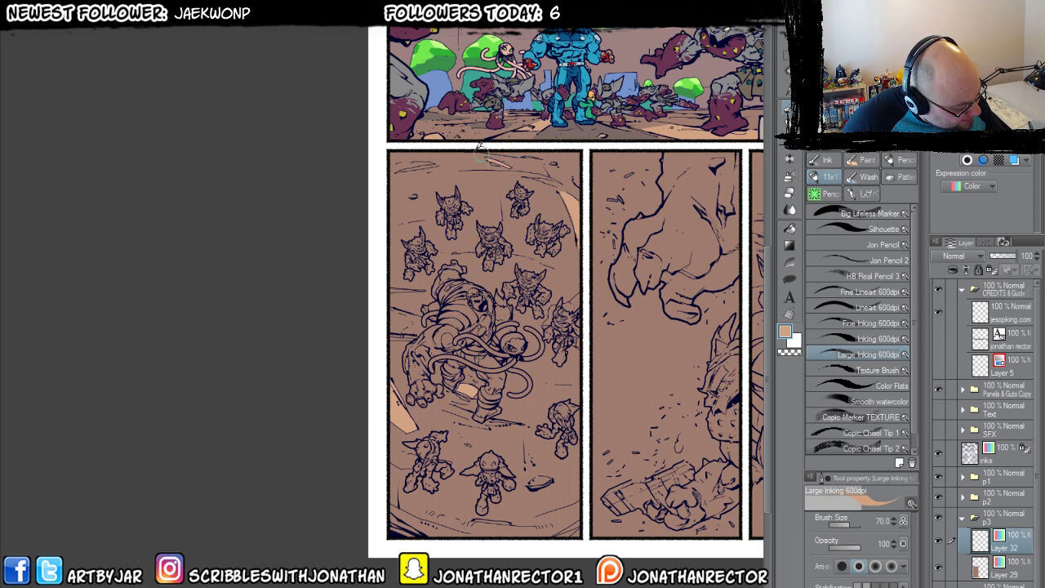
{"action": "left_click_drag", "start_coordinate": [401, 163], "coordinate": [414, 160]}
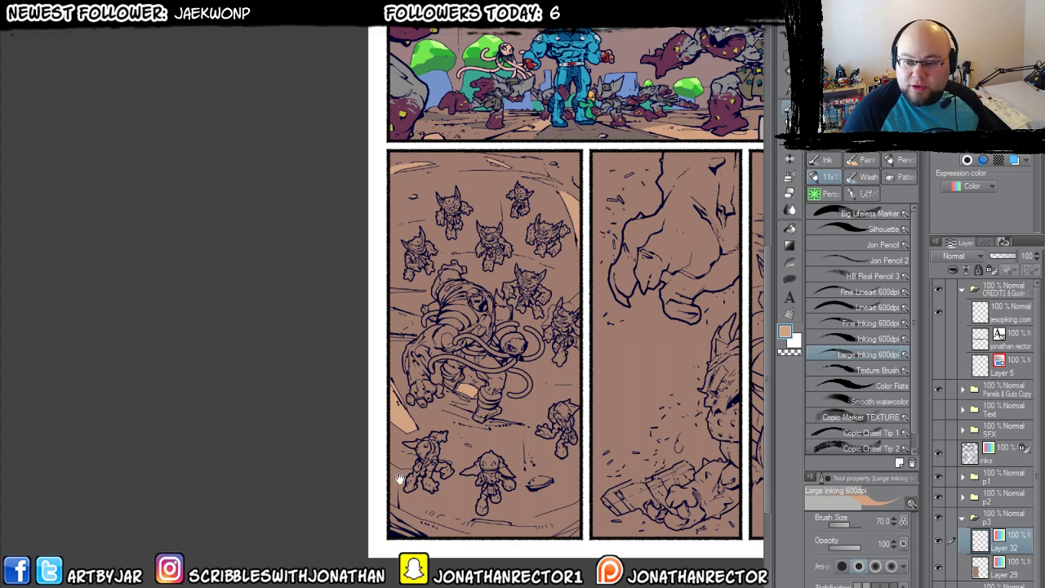
{"action": "left_click_drag", "start_coordinate": [400, 480], "coordinate": [427, 382]}
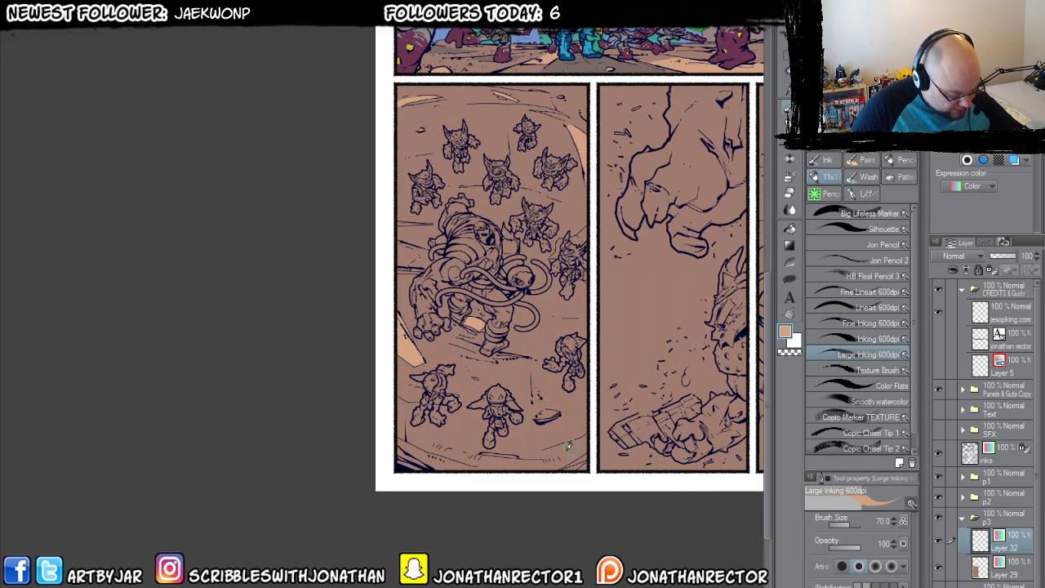
{"action": "mouse_move", "coordinate": [554, 464]}
{"action": "left_mouse_down"}
{"action": "mouse_move", "coordinate": [582, 448]}
{"action": "mouse_move", "coordinate": [561, 454]}
{"action": "mouse_move", "coordinate": [581, 433]}
{"action": "mouse_move", "coordinate": [541, 452]}
{"action": "mouse_move", "coordinate": [555, 454]}
{"action": "mouse_move", "coordinate": [551, 463]}
{"action": "mouse_move", "coordinate": [578, 439]}
{"action": "left_mouse_up"}
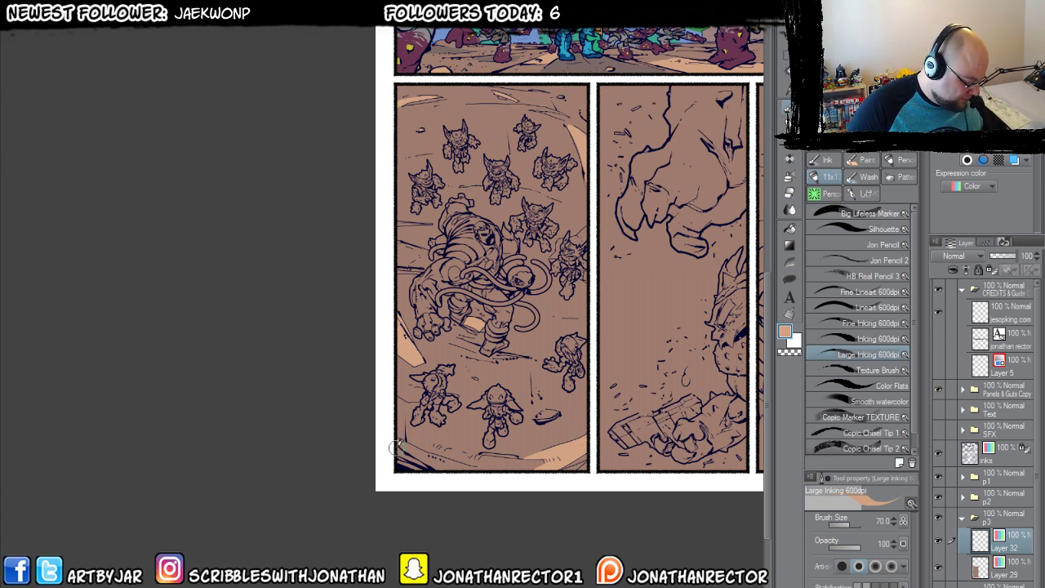
{"action": "mouse_move", "coordinate": [395, 443]}
{"action": "left_mouse_down"}
{"action": "mouse_move", "coordinate": [427, 457]}
{"action": "mouse_move", "coordinate": [401, 460]}
{"action": "left_mouse_up"}
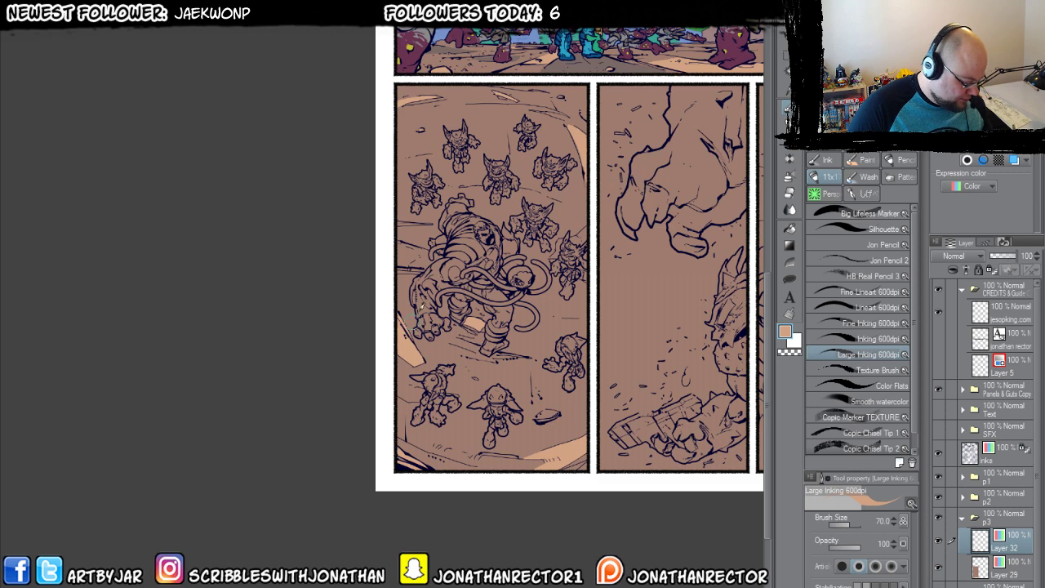
Paint the loose stone, the bottom rim and the shadows on both sides of the brute in dark brown sampled from the wide panel.
{"action": "left_click_drag", "start_coordinate": [522, 290], "coordinate": [457, 424]}
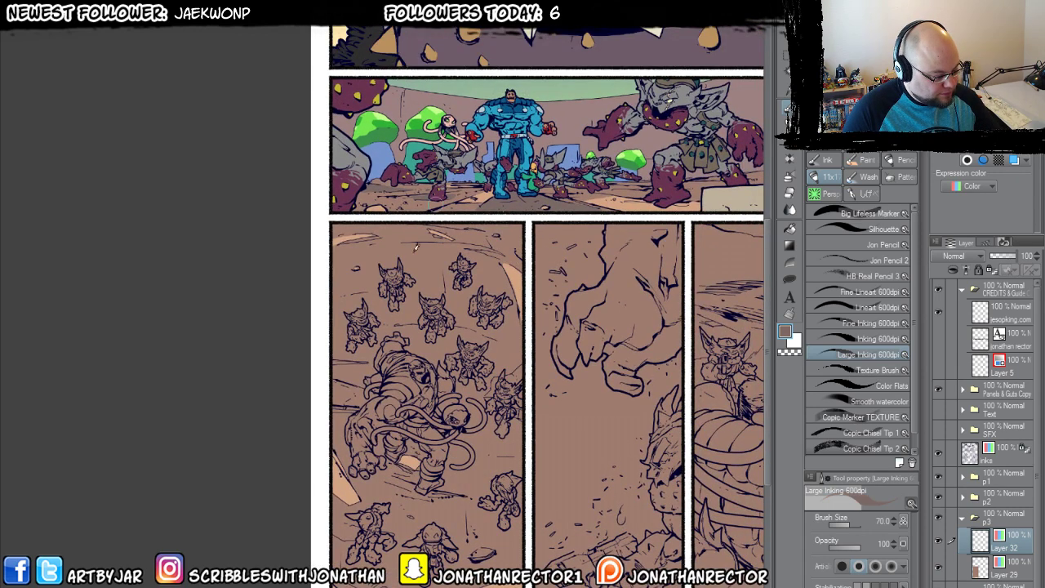
{"action": "left_click_drag", "start_coordinate": [484, 552], "coordinate": [532, 443]}
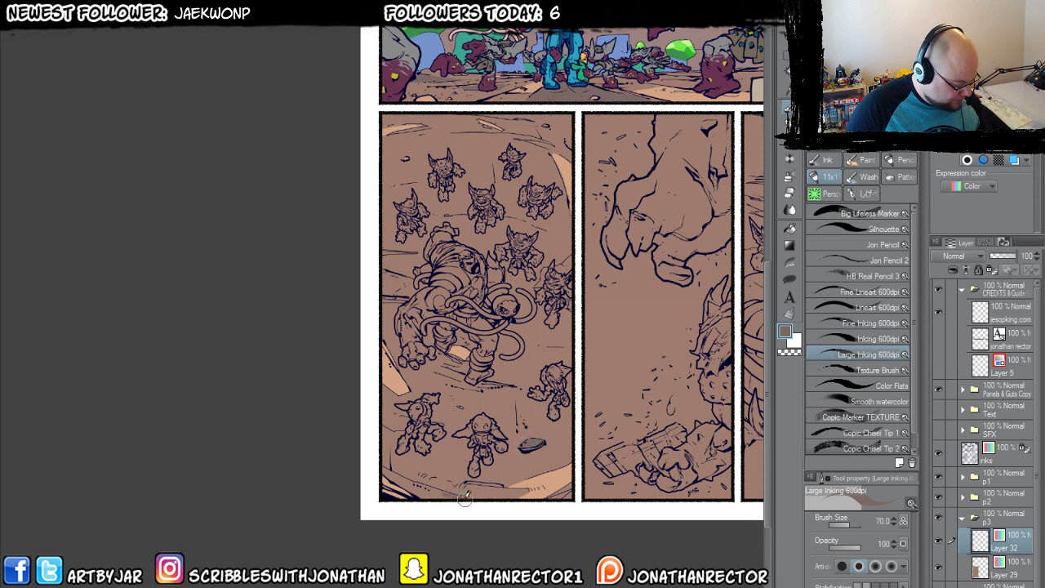
{"action": "left_click_drag", "start_coordinate": [415, 484], "coordinate": [445, 497]}
{"action": "mouse_move", "coordinate": [390, 294]}
{"action": "left_mouse_down"}
{"action": "mouse_move", "coordinate": [430, 299]}
{"action": "mouse_move", "coordinate": [381, 277]}
{"action": "mouse_move", "coordinate": [438, 295]}
{"action": "mouse_move", "coordinate": [374, 286]}
{"action": "left_mouse_up"}
{"action": "mouse_move", "coordinate": [488, 327]}
{"action": "left_mouse_down"}
{"action": "mouse_move", "coordinate": [511, 314]}
{"action": "mouse_move", "coordinate": [545, 339]}
{"action": "mouse_move", "coordinate": [514, 353]}
{"action": "mouse_move", "coordinate": [495, 342]}
{"action": "mouse_move", "coordinate": [530, 331]}
{"action": "left_mouse_up"}
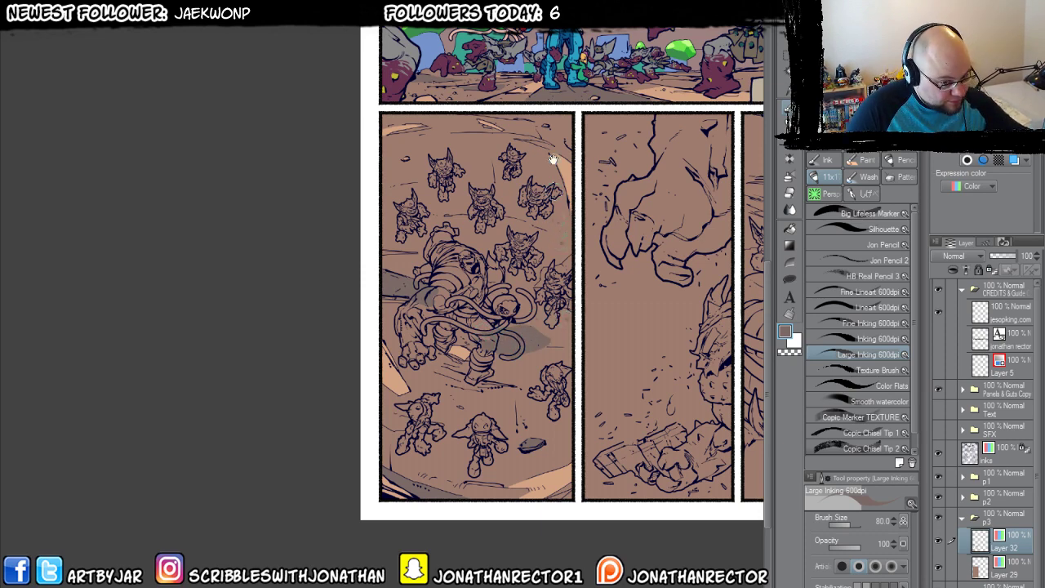
Paint dark brown shadows on the ground behind the upper goblins, in the panel's top corners and beneath the brute's feet.
{"action": "left_click_drag", "start_coordinate": [445, 222], "coordinate": [396, 308]}
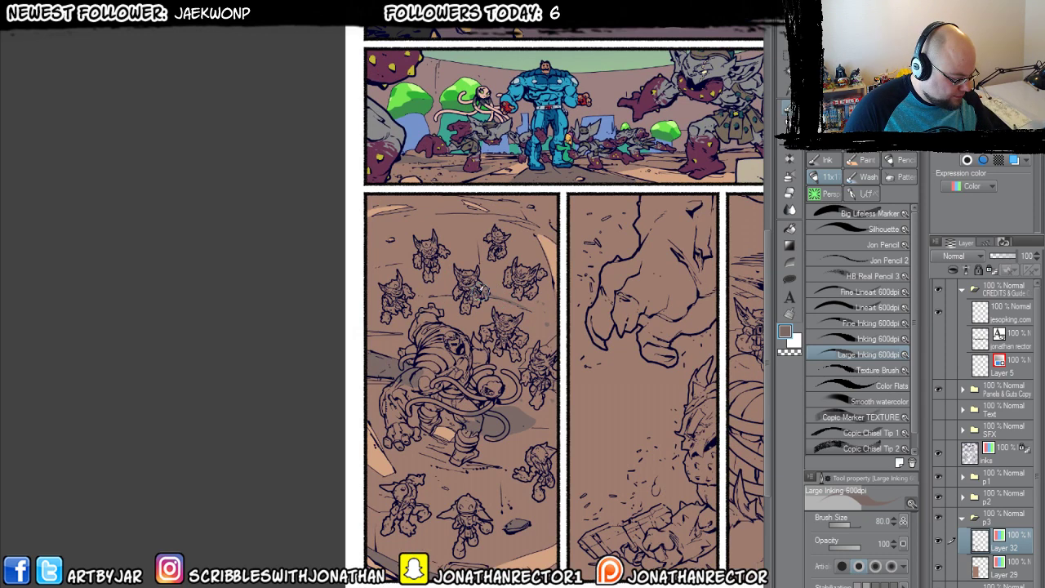
{"action": "left_click_drag", "start_coordinate": [483, 291], "coordinate": [429, 288]}
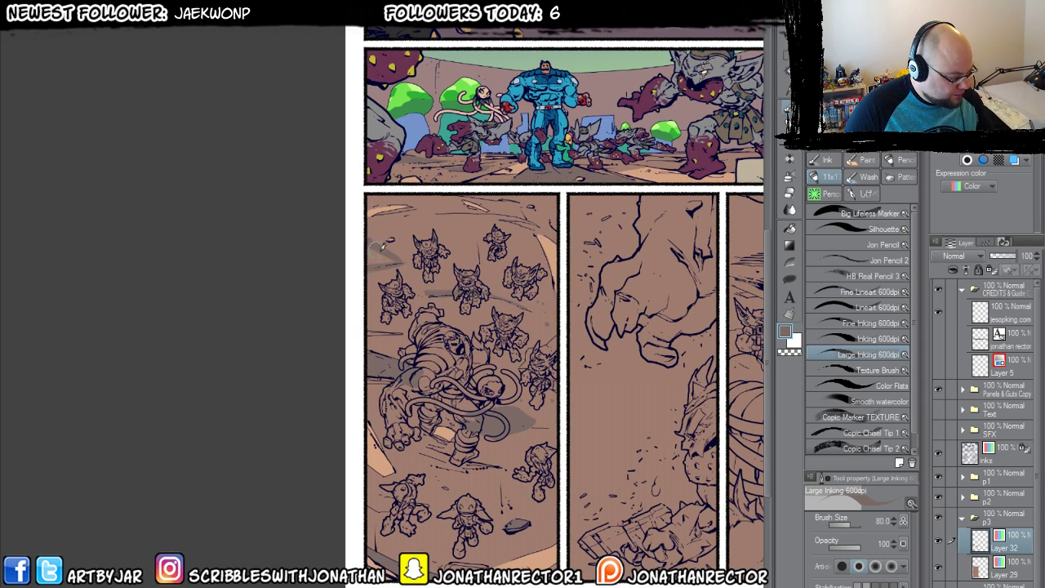
{"action": "left_click_drag", "start_coordinate": [403, 240], "coordinate": [348, 275]}
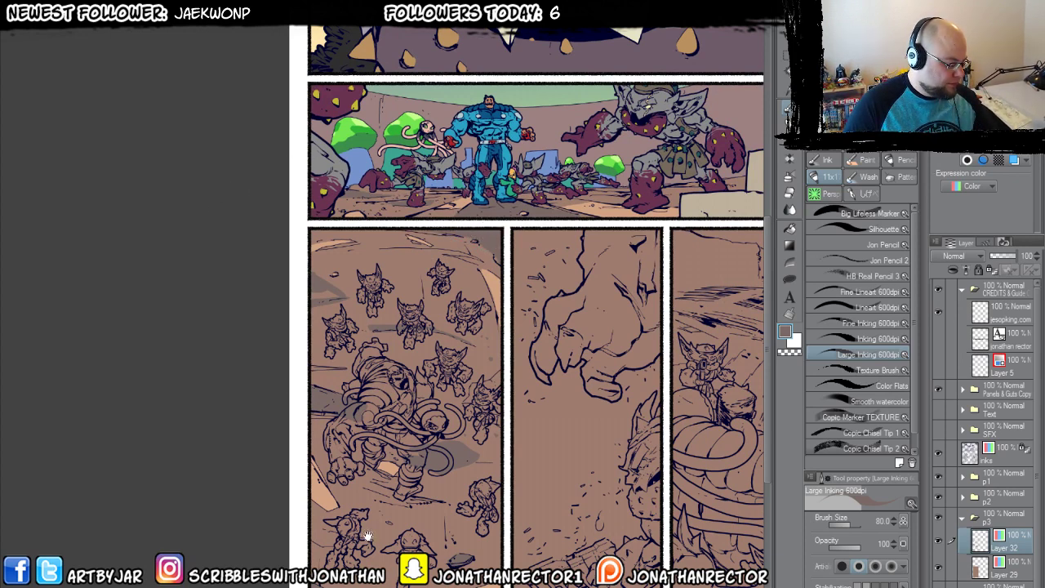
{"action": "left_click_drag", "start_coordinate": [366, 448], "coordinate": [364, 372]}
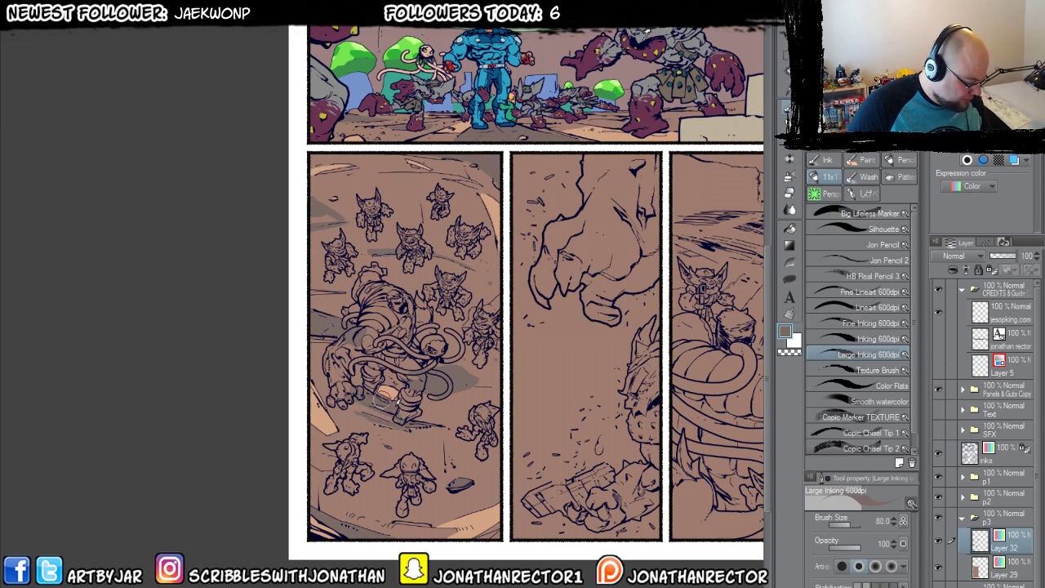
{"action": "scroll", "coordinate": [397, 417], "scroll_direction": "down", "scroll_amount": 2}
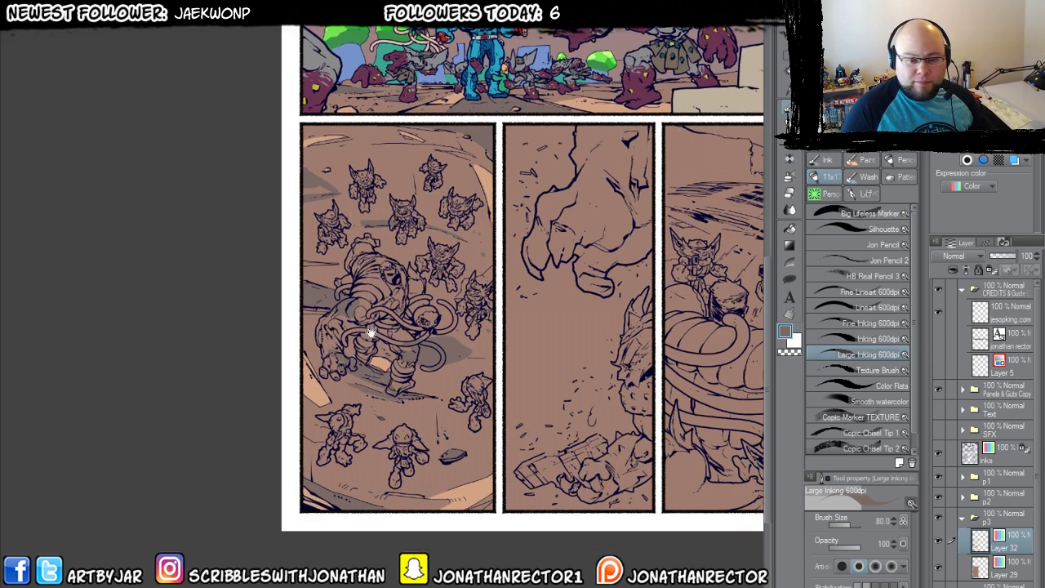
Hide the p3 folder's brown base layer, add a new layer on top and clip the shadow layer to the layer below.
{"action": "left_click", "coordinate": [937, 577]}
{"action": "key", "text": "ctrl+shift+n"}
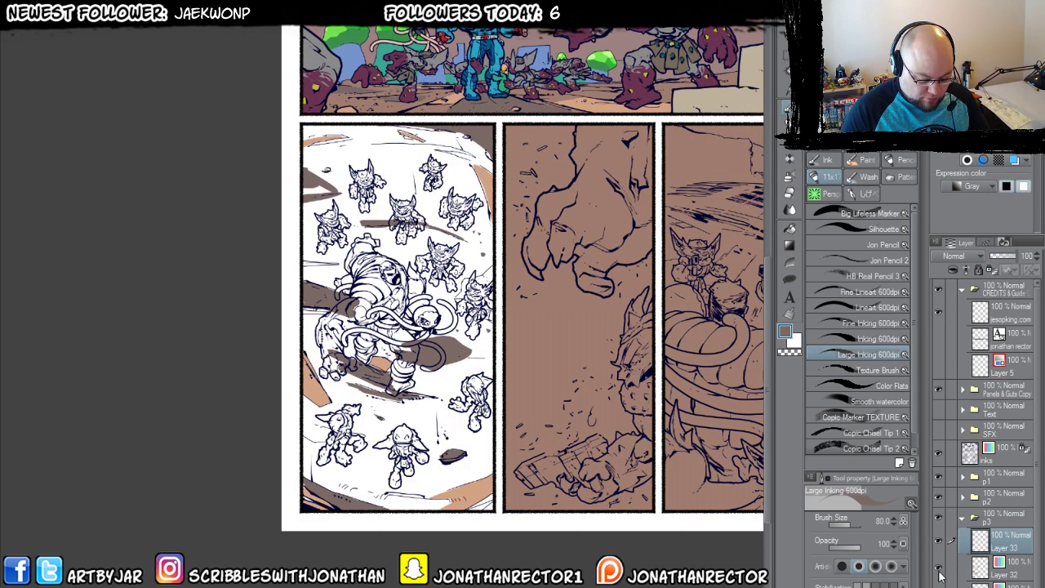
{"action": "left_click", "coordinate": [1000, 569]}
{"action": "key", "text": "Delete"}
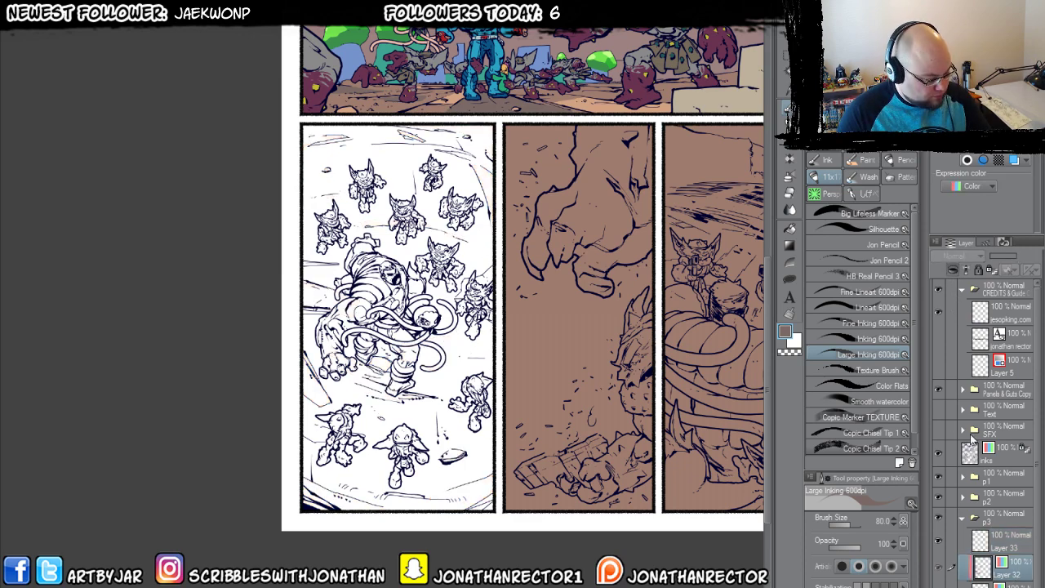
Select the new top layer in the p3 folder and set its expression color to Color.
{"action": "left_click", "coordinate": [970, 549]}
{"action": "left_click", "coordinate": [972, 186]}
{"action": "left_click", "coordinate": [966, 202]}
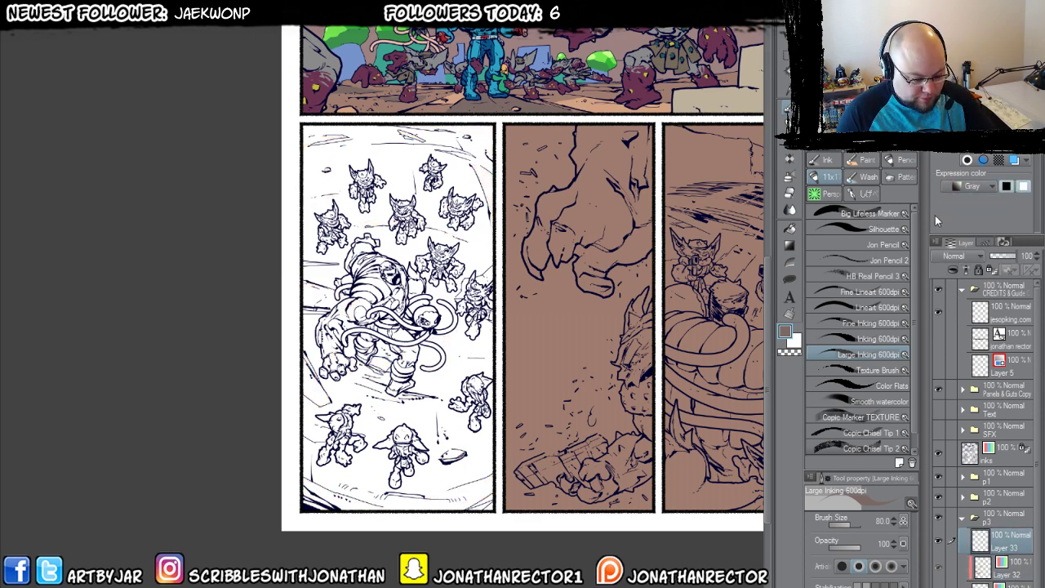
Fill the whole lower-left goblin of the first lower panel with dark gray, using the All layers fill.
{"action": "key", "text": "ctrl+plus"}
{"action": "key", "text": "ctrl+plus"}
{"action": "left_click_drag", "start_coordinate": [243, 261], "coordinate": [527, 517]}
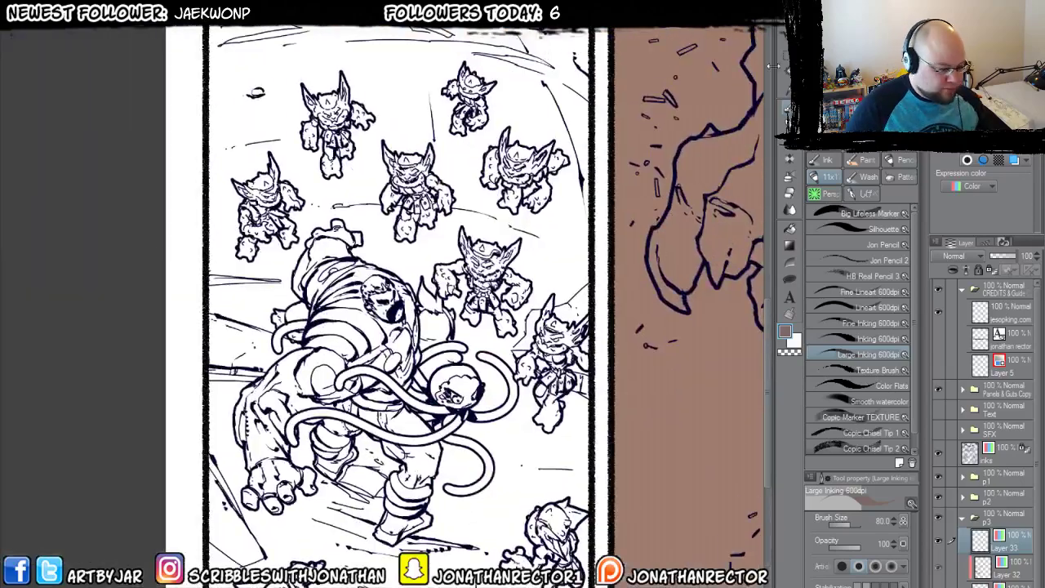
{"action": "left_click_drag", "start_coordinate": [567, 384], "coordinate": [620, 278]}
{"action": "left_click", "coordinate": [789, 227]}
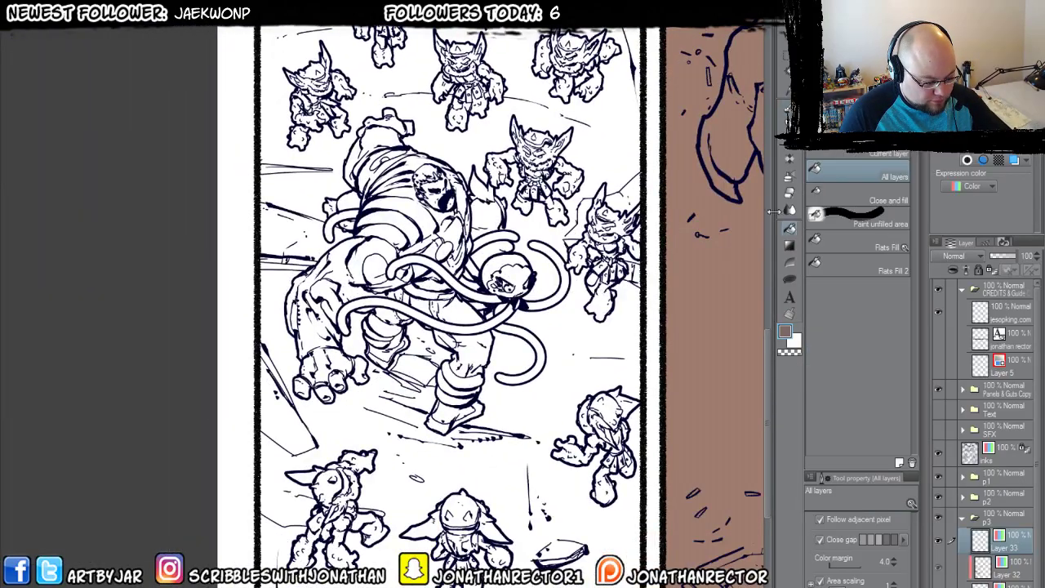
{"action": "scroll", "coordinate": [639, 371], "scroll_direction": "down", "scroll_amount": 5}
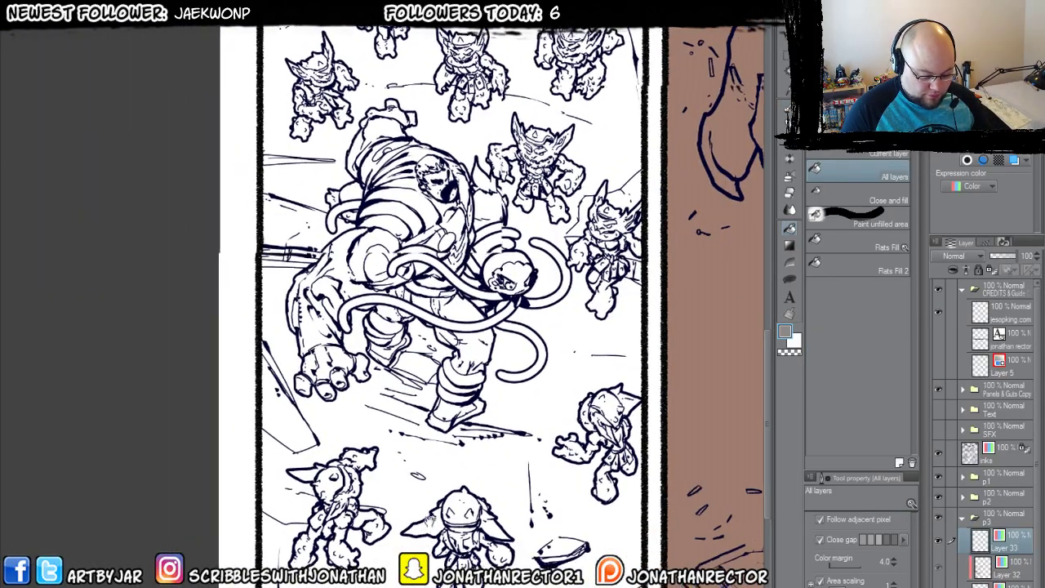
{"action": "left_click", "coordinate": [374, 337]}
{"action": "left_click", "coordinate": [353, 358]}
{"action": "left_click", "coordinate": [325, 349]}
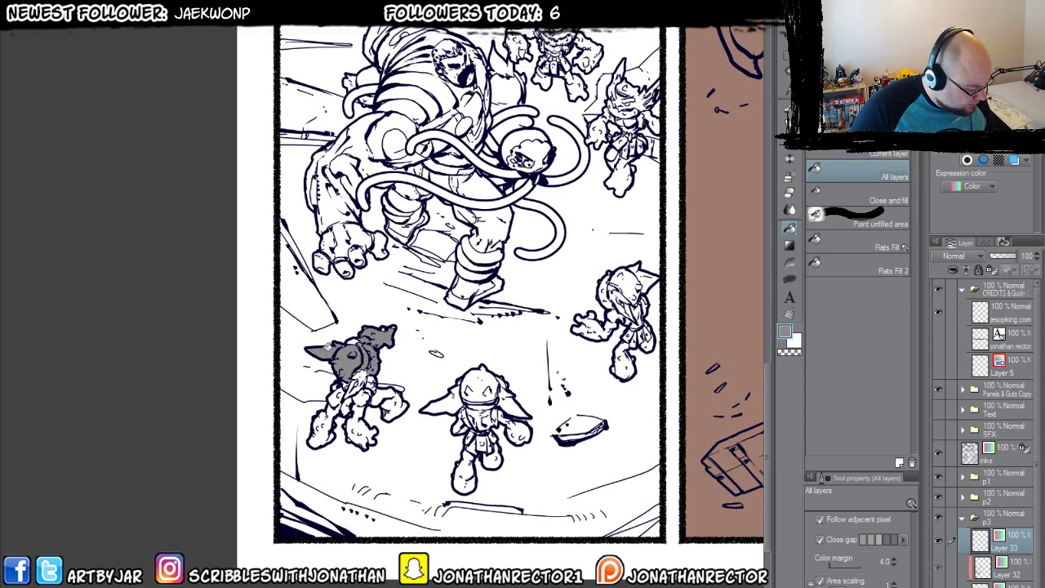
{"action": "left_click", "coordinate": [358, 399]}
{"action": "left_click", "coordinate": [361, 429]}
{"action": "mouse_move", "coordinate": [377, 381]}
{"action": "left_mouse_down"}
{"action": "mouse_move", "coordinate": [396, 409]}
{"action": "mouse_move", "coordinate": [331, 433]}
{"action": "mouse_move", "coordinate": [343, 405]}
{"action": "left_mouse_up"}
Fill the bottom-center goblin, the lower-right goblin and the goblin at the panel's right edge with dark gray.
{"action": "mouse_move", "coordinate": [441, 395]}
{"action": "left_mouse_down"}
{"action": "mouse_move", "coordinate": [481, 372]}
{"action": "mouse_move", "coordinate": [508, 392]}
{"action": "mouse_move", "coordinate": [481, 436]}
{"action": "mouse_move", "coordinate": [496, 458]}
{"action": "mouse_move", "coordinate": [474, 416]}
{"action": "mouse_move", "coordinate": [496, 407]}
{"action": "mouse_move", "coordinate": [524, 433]}
{"action": "mouse_move", "coordinate": [488, 423]}
{"action": "left_mouse_up"}
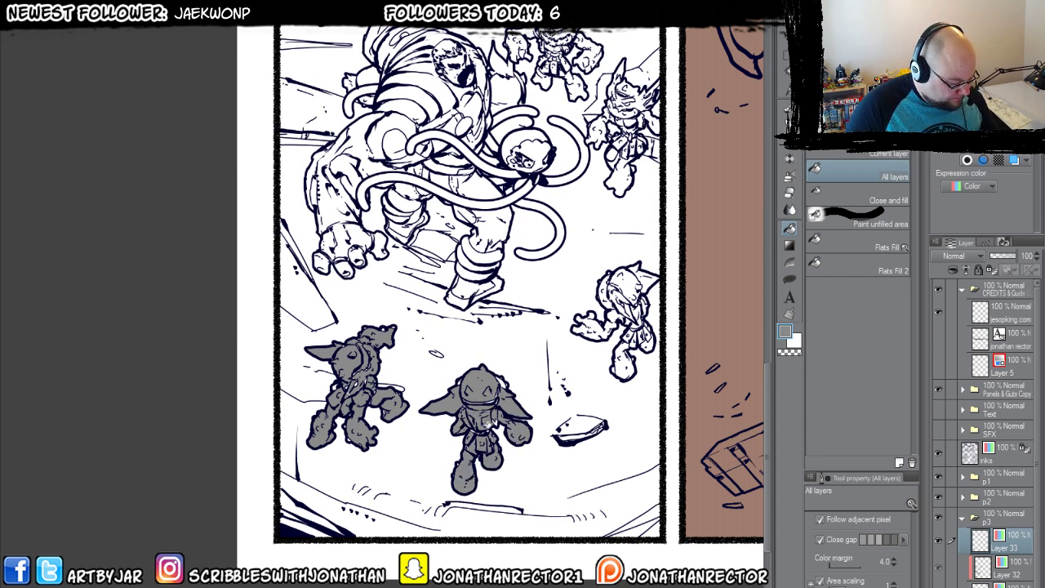
{"action": "left_click_drag", "start_coordinate": [498, 384], "coordinate": [466, 450]}
{"action": "mouse_move", "coordinate": [543, 402]}
{"action": "left_mouse_down"}
{"action": "mouse_move", "coordinate": [571, 392]}
{"action": "mouse_move", "coordinate": [582, 359]}
{"action": "mouse_move", "coordinate": [610, 337]}
{"action": "mouse_move", "coordinate": [602, 390]}
{"action": "mouse_move", "coordinate": [612, 372]}
{"action": "mouse_move", "coordinate": [582, 373]}
{"action": "mouse_move", "coordinate": [597, 405]}
{"action": "mouse_move", "coordinate": [616, 403]}
{"action": "mouse_move", "coordinate": [591, 443]}
{"action": "mouse_move", "coordinate": [598, 413]}
{"action": "left_mouse_up"}
{"action": "left_click_drag", "start_coordinate": [567, 356], "coordinate": [571, 495]}
{"action": "mouse_move", "coordinate": [589, 394]}
{"action": "left_mouse_down"}
{"action": "mouse_move", "coordinate": [588, 359]}
{"action": "mouse_move", "coordinate": [600, 339]}
{"action": "mouse_move", "coordinate": [601, 360]}
{"action": "mouse_move", "coordinate": [613, 349]}
{"action": "mouse_move", "coordinate": [592, 273]}
{"action": "mouse_move", "coordinate": [620, 295]}
{"action": "mouse_move", "coordinate": [571, 334]}
{"action": "mouse_move", "coordinate": [599, 400]}
{"action": "left_mouse_up"}
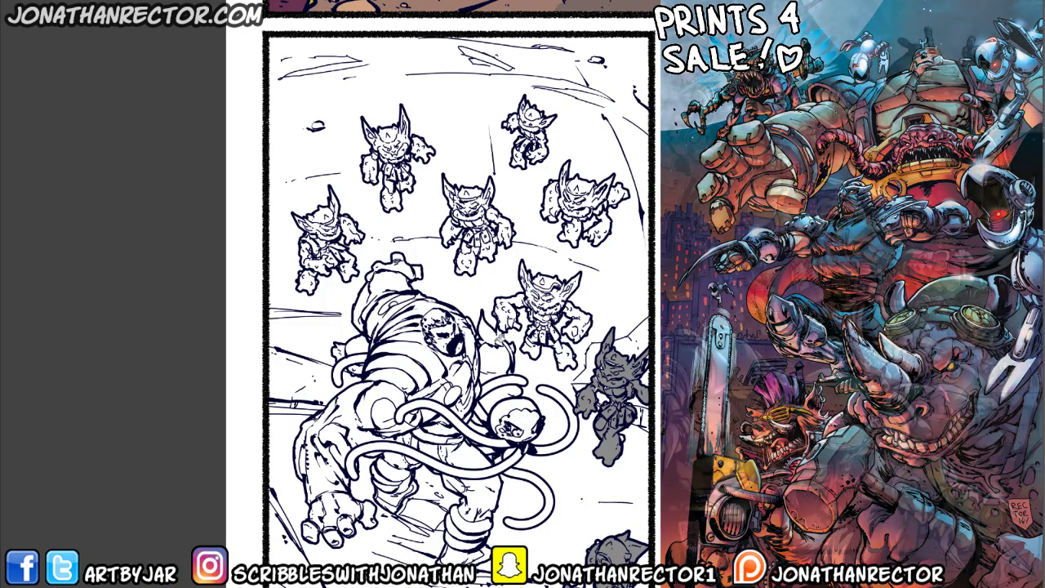
Fill the head, arms, torso and legs of the goblin just above the brute's tentacles with dark gray.
{"action": "mouse_move", "coordinate": [572, 318]}
{"action": "left_mouse_down"}
{"action": "mouse_move", "coordinate": [531, 354]}
{"action": "mouse_move", "coordinate": [508, 331]}
{"action": "mouse_move", "coordinate": [539, 314]}
{"action": "mouse_move", "coordinate": [500, 316]}
{"action": "mouse_move", "coordinate": [485, 304]}
{"action": "mouse_move", "coordinate": [506, 336]}
{"action": "left_mouse_up"}
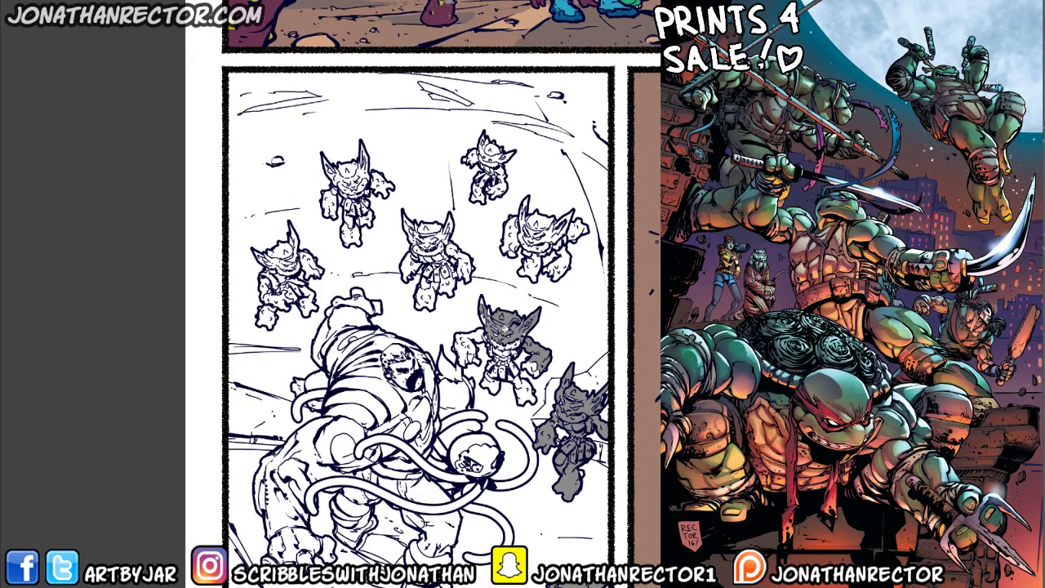
{"action": "left_click_drag", "start_coordinate": [487, 299], "coordinate": [497, 314]}
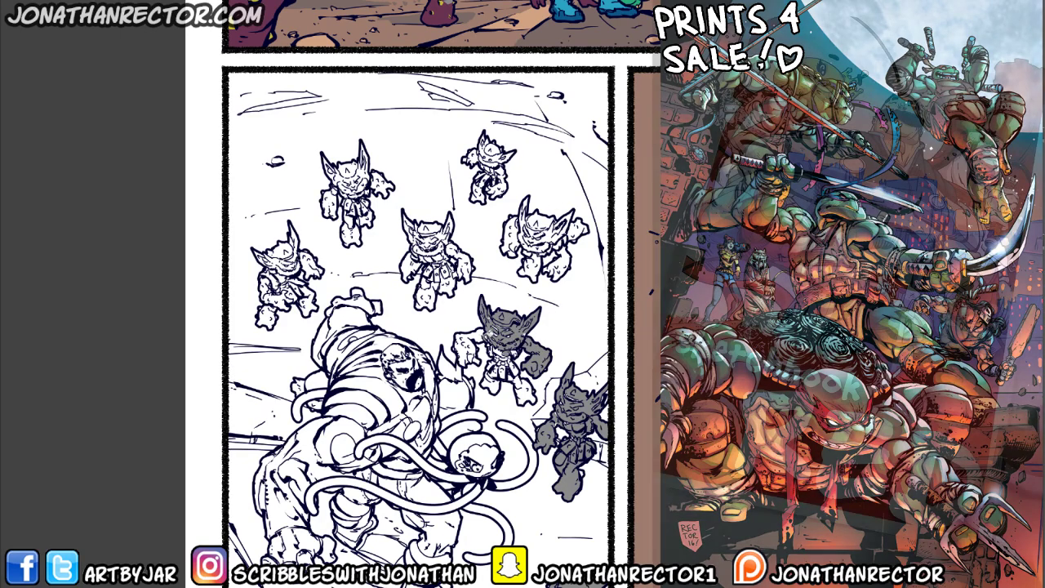
{"action": "mouse_move", "coordinate": [459, 331]}
{"action": "left_mouse_down"}
{"action": "mouse_move", "coordinate": [490, 364]}
{"action": "mouse_move", "coordinate": [508, 358]}
{"action": "mouse_move", "coordinate": [489, 390]}
{"action": "mouse_move", "coordinate": [496, 386]}
{"action": "left_mouse_up"}
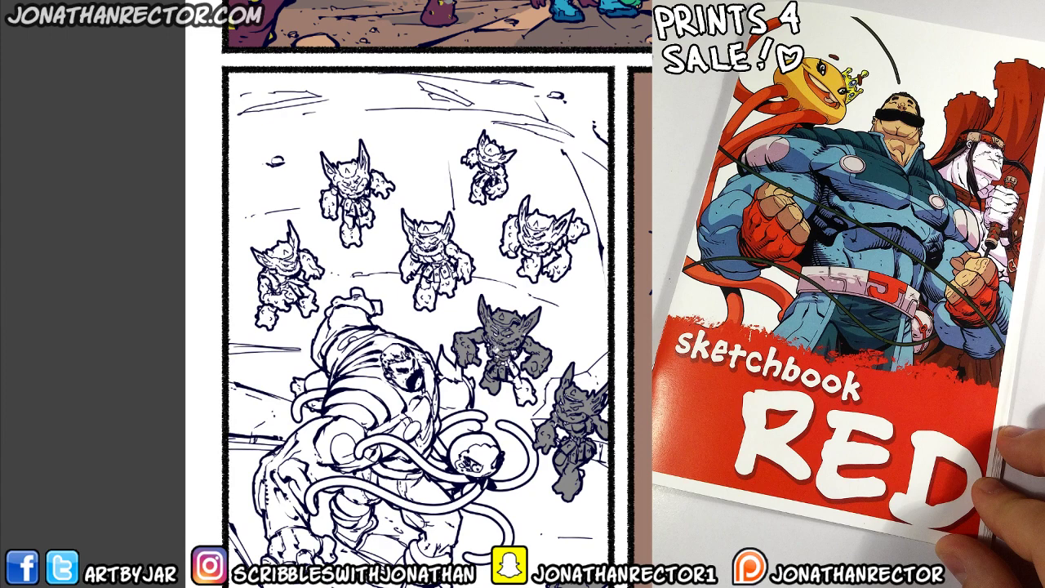
{"action": "mouse_move", "coordinate": [494, 349]}
{"action": "left_mouse_down"}
{"action": "mouse_move", "coordinate": [517, 352]}
{"action": "mouse_move", "coordinate": [529, 399]}
{"action": "left_mouse_up"}
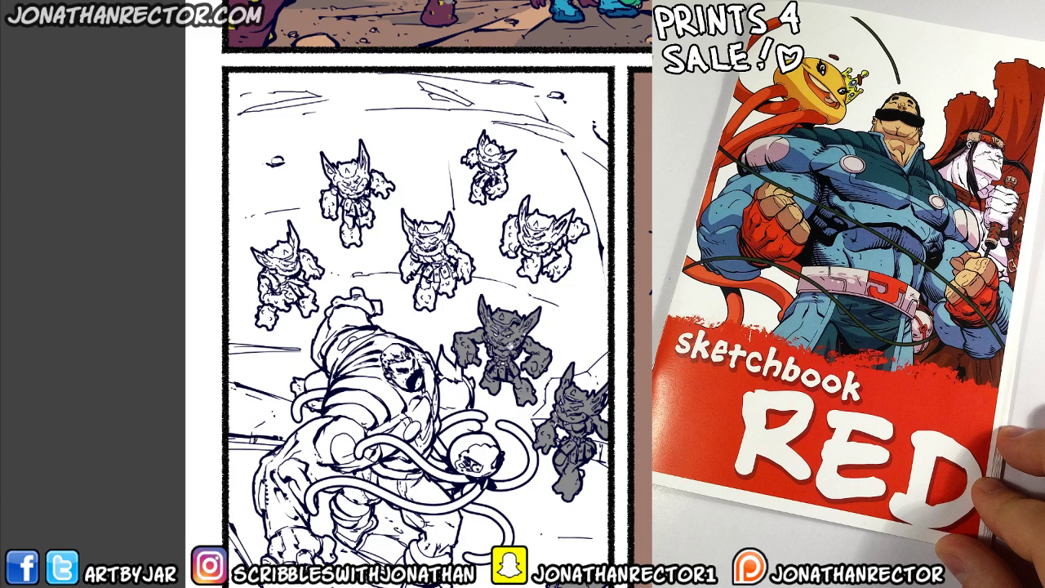
Fill the upper-right goblin and the small goblin at the top of the panel with dark gray.
{"action": "mouse_move", "coordinate": [539, 219]}
{"action": "left_mouse_down"}
{"action": "mouse_move", "coordinate": [528, 277]}
{"action": "mouse_move", "coordinate": [529, 228]}
{"action": "mouse_move", "coordinate": [584, 238]}
{"action": "mouse_move", "coordinate": [558, 277]}
{"action": "mouse_move", "coordinate": [551, 250]}
{"action": "left_mouse_up"}
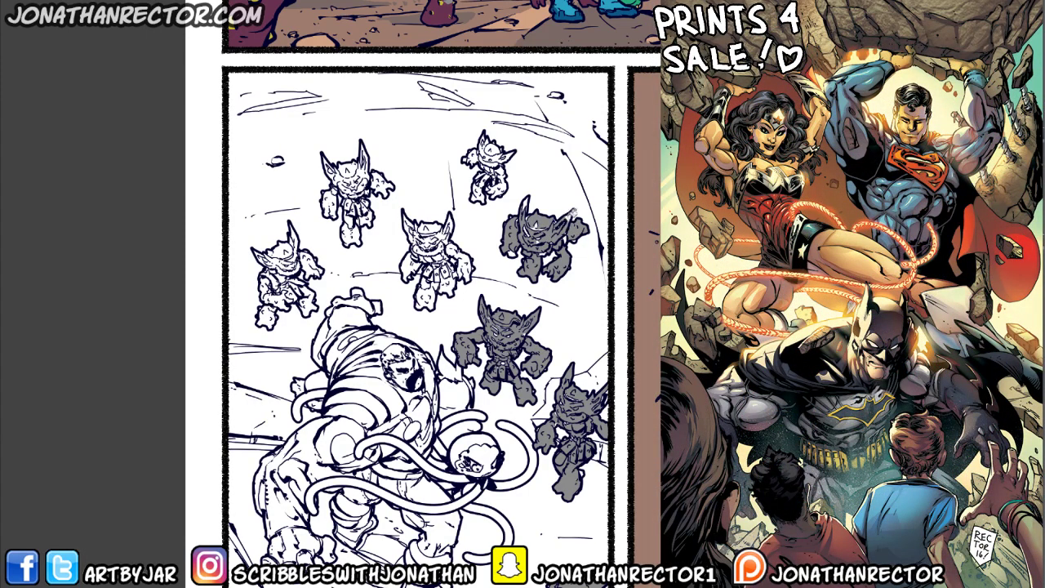
{"action": "left_click_drag", "start_coordinate": [572, 210], "coordinate": [555, 228]}
{"action": "left_click_drag", "start_coordinate": [526, 196], "coordinate": [531, 210]}
{"action": "left_click_drag", "start_coordinate": [514, 237], "coordinate": [522, 243]}
{"action": "left_click_drag", "start_coordinate": [446, 220], "coordinate": [464, 320]}
{"action": "mouse_move", "coordinate": [518, 239]}
{"action": "left_mouse_down"}
{"action": "mouse_move", "coordinate": [510, 276]}
{"action": "mouse_move", "coordinate": [500, 278]}
{"action": "mouse_move", "coordinate": [517, 286]}
{"action": "mouse_move", "coordinate": [495, 271]}
{"action": "mouse_move", "coordinate": [500, 301]}
{"action": "left_mouse_up"}
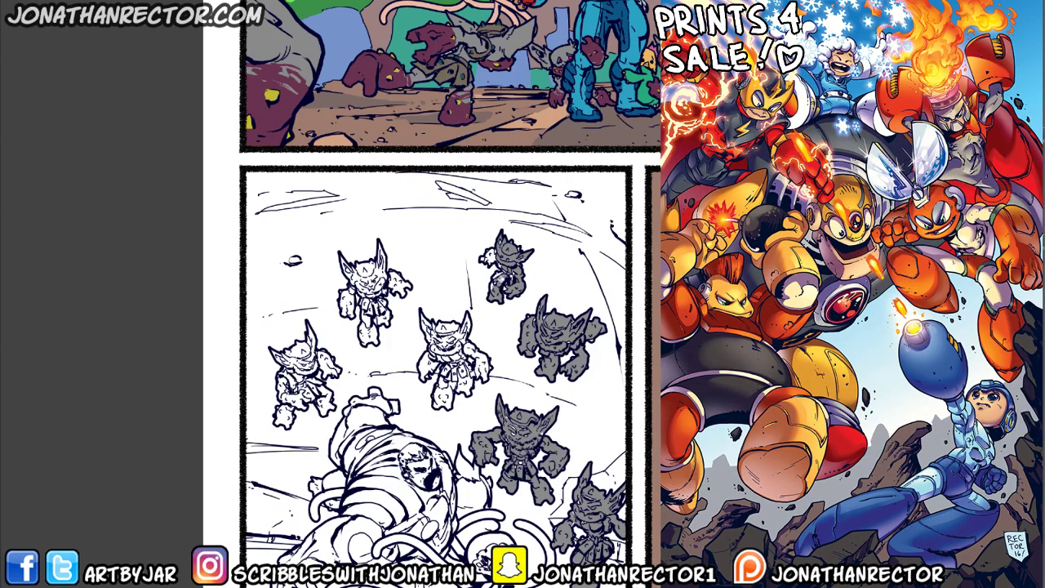
{"action": "left_click_drag", "start_coordinate": [505, 262], "coordinate": [489, 251]}
Fill the middle goblin and the two goblins on the panel's left side with dark gray.
{"action": "left_click_drag", "start_coordinate": [433, 327], "coordinate": [482, 321]}
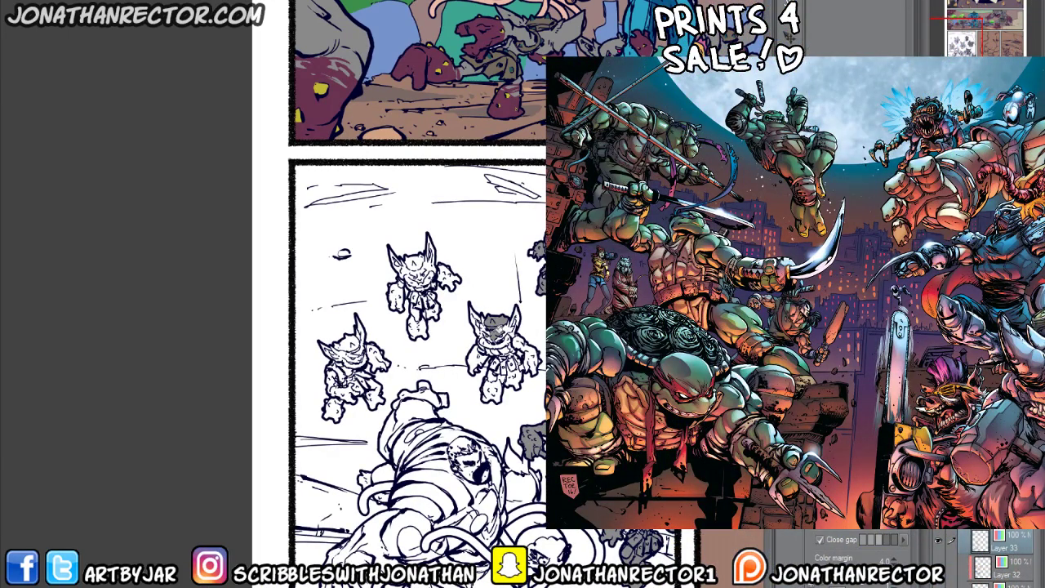
{"action": "mouse_move", "coordinate": [487, 311]}
{"action": "left_mouse_down"}
{"action": "mouse_move", "coordinate": [475, 323]}
{"action": "mouse_move", "coordinate": [487, 343]}
{"action": "mouse_move", "coordinate": [480, 369]}
{"action": "mouse_move", "coordinate": [514, 337]}
{"action": "mouse_move", "coordinate": [521, 309]}
{"action": "mouse_move", "coordinate": [531, 359]}
{"action": "mouse_move", "coordinate": [494, 392]}
{"action": "mouse_move", "coordinate": [501, 359]}
{"action": "mouse_move", "coordinate": [523, 362]}
{"action": "mouse_move", "coordinate": [514, 343]}
{"action": "left_mouse_up"}
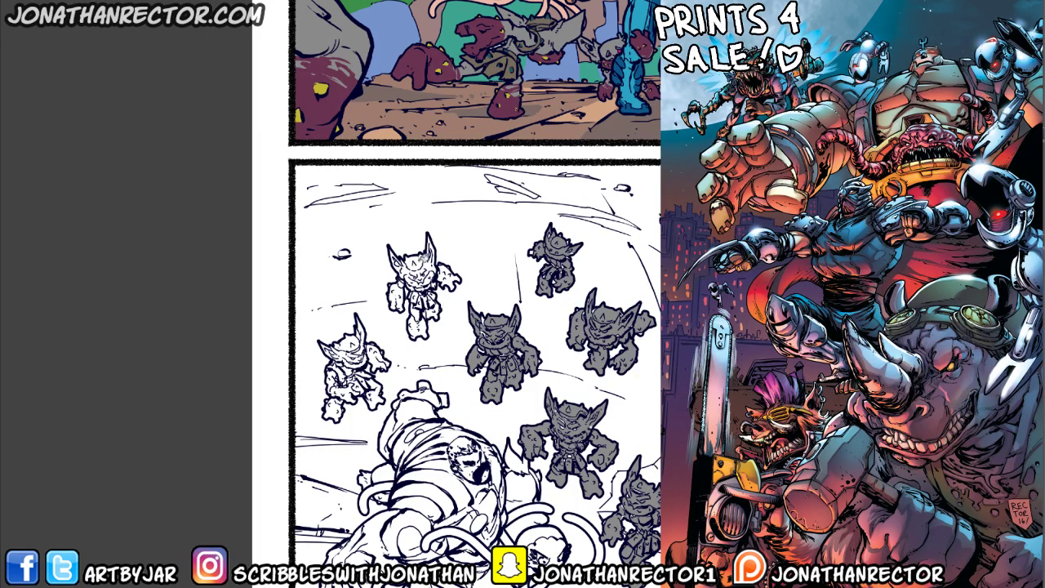
{"action": "mouse_move", "coordinate": [424, 257]}
{"action": "left_mouse_down"}
{"action": "mouse_move", "coordinate": [432, 242]}
{"action": "mouse_move", "coordinate": [421, 302]}
{"action": "mouse_move", "coordinate": [431, 296]}
{"action": "mouse_move", "coordinate": [416, 293]}
{"action": "mouse_move", "coordinate": [431, 314]}
{"action": "mouse_move", "coordinate": [417, 302]}
{"action": "mouse_move", "coordinate": [441, 278]}
{"action": "mouse_move", "coordinate": [400, 255]}
{"action": "mouse_move", "coordinate": [420, 283]}
{"action": "mouse_move", "coordinate": [343, 347]}
{"action": "mouse_move", "coordinate": [360, 357]}
{"action": "mouse_move", "coordinate": [353, 368]}
{"action": "mouse_move", "coordinate": [329, 343]}
{"action": "mouse_move", "coordinate": [384, 363]}
{"action": "mouse_move", "coordinate": [376, 343]}
{"action": "mouse_move", "coordinate": [351, 371]}
{"action": "mouse_move", "coordinate": [380, 392]}
{"action": "mouse_move", "coordinate": [352, 392]}
{"action": "mouse_move", "coordinate": [334, 372]}
{"action": "mouse_move", "coordinate": [333, 417]}
{"action": "left_mouse_up"}
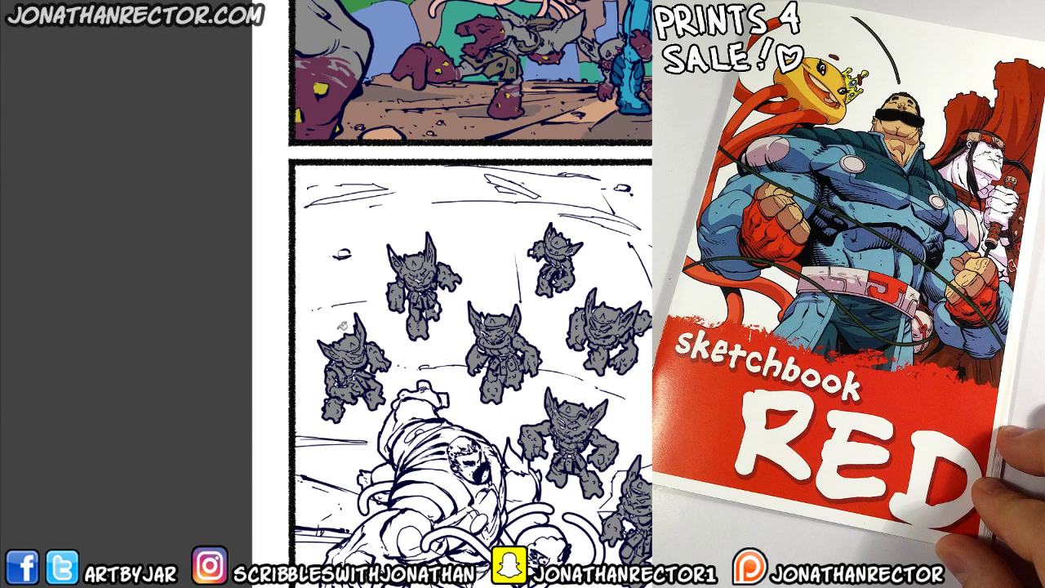
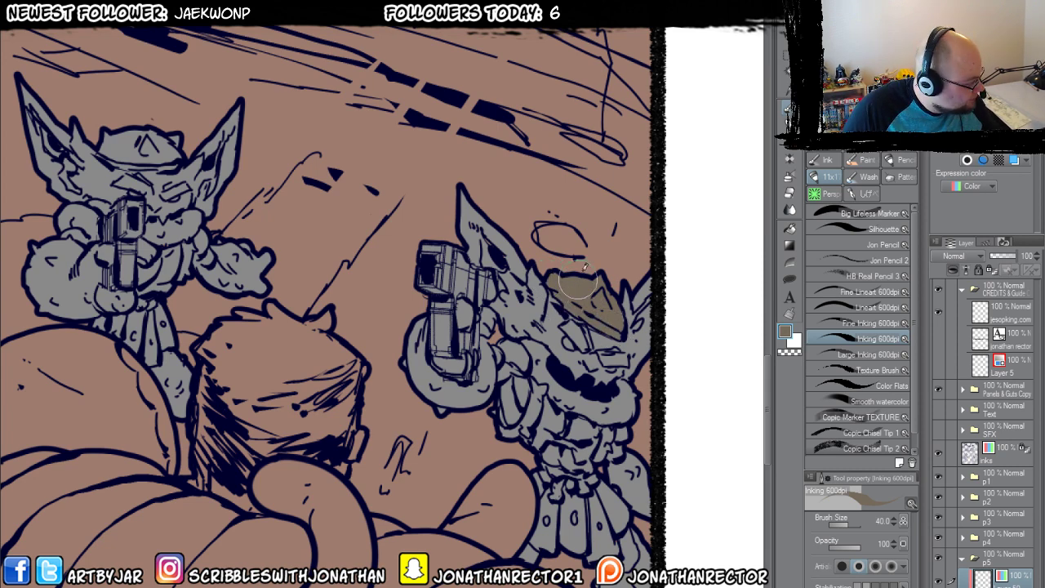
Color the right goblin's shoulder straps and skirt in panel five olive brown, matching its cap.
{"action": "left_click_drag", "start_coordinate": [543, 384], "coordinate": [529, 416]}
{"action": "key", "text": "g"}
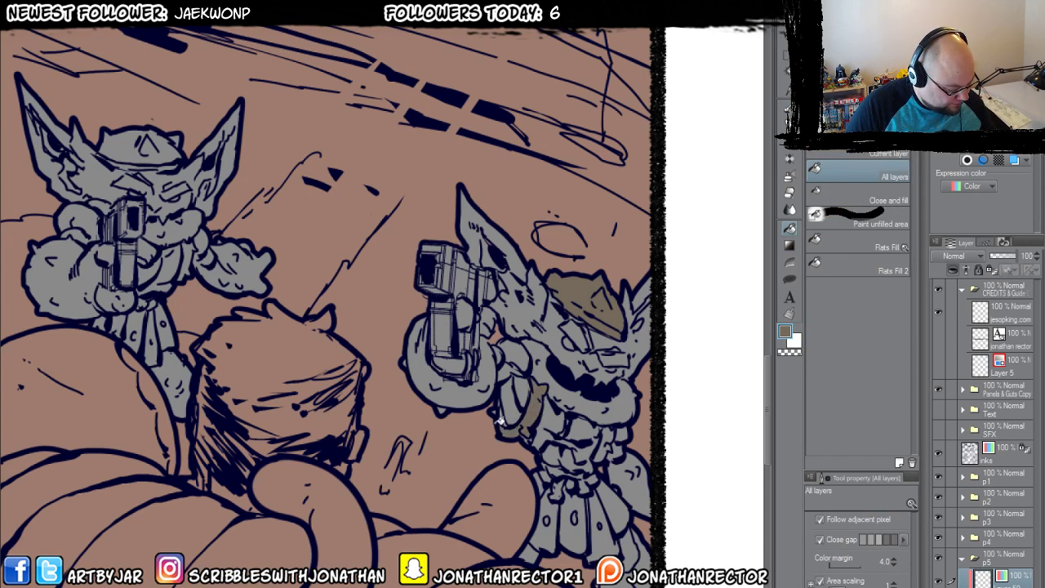
{"action": "mouse_move", "coordinate": [615, 498]}
{"action": "left_mouse_down"}
{"action": "mouse_move", "coordinate": [586, 521]}
{"action": "mouse_move", "coordinate": [551, 510]}
{"action": "left_mouse_up"}
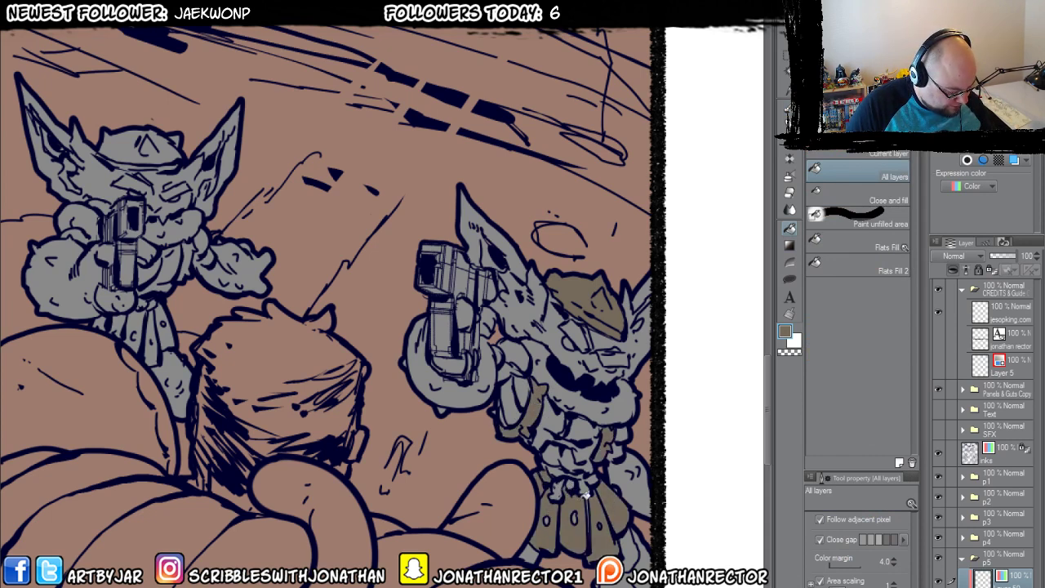
{"action": "key", "text": "b"}
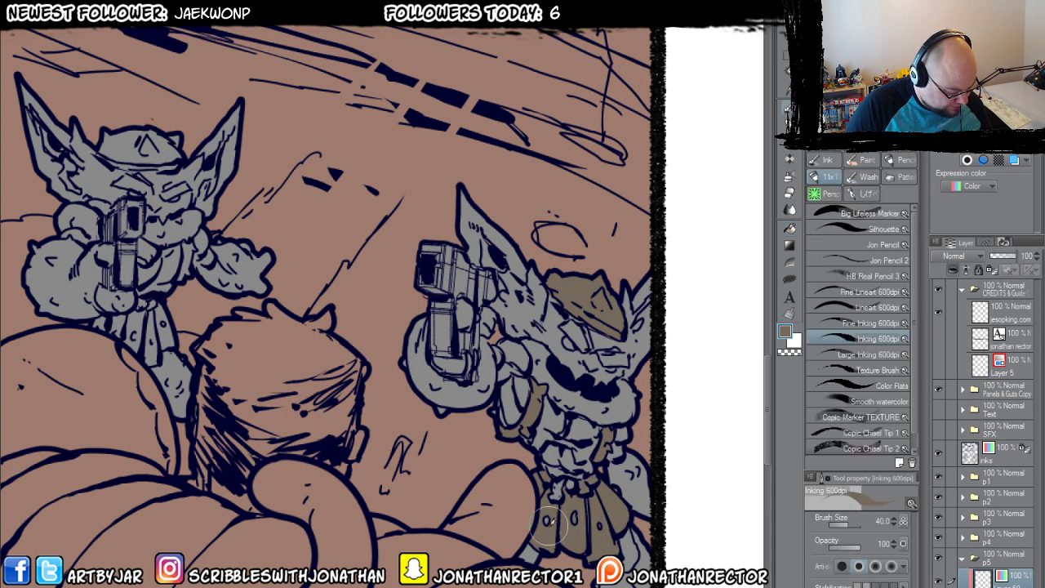
Color the left goblin's cap, chest strap and skirt in panel five olive brown.
{"action": "left_click_drag", "start_coordinate": [387, 458], "coordinate": [606, 564]}
{"action": "mouse_move", "coordinate": [391, 233]}
{"action": "left_mouse_down"}
{"action": "mouse_move", "coordinate": [378, 268]}
{"action": "mouse_move", "coordinate": [328, 260]}
{"action": "mouse_move", "coordinate": [334, 267]}
{"action": "mouse_move", "coordinate": [317, 253]}
{"action": "mouse_move", "coordinate": [320, 245]}
{"action": "mouse_move", "coordinate": [370, 259]}
{"action": "mouse_move", "coordinate": [374, 244]}
{"action": "mouse_move", "coordinate": [390, 265]}
{"action": "mouse_move", "coordinate": [350, 259]}
{"action": "left_mouse_up"}
{"action": "mouse_move", "coordinate": [408, 366]}
{"action": "left_mouse_down"}
{"action": "mouse_move", "coordinate": [400, 373]}
{"action": "mouse_move", "coordinate": [407, 358]}
{"action": "left_mouse_up"}
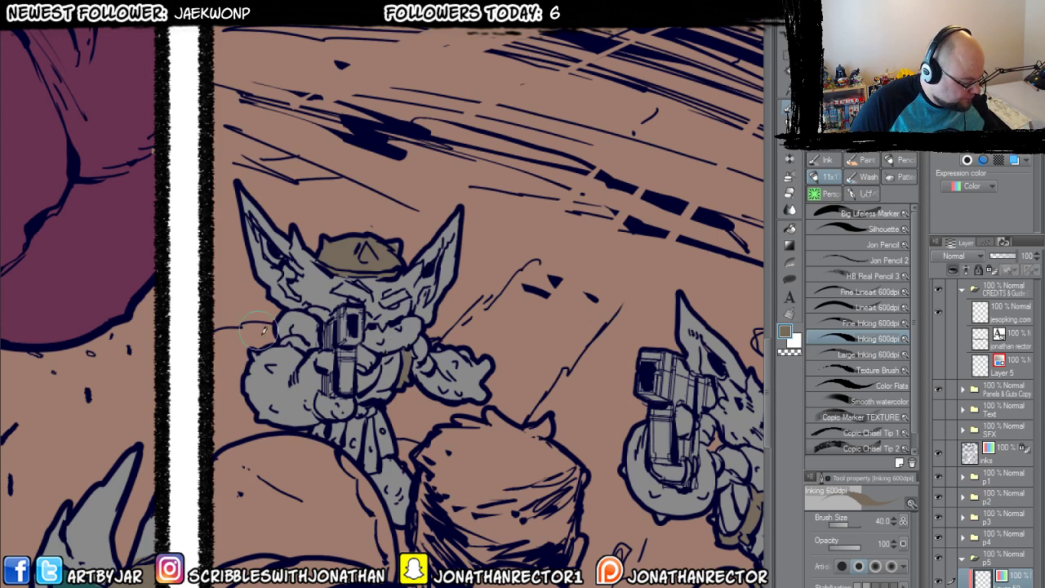
{"action": "key", "text": "g"}
{"action": "left_click_drag", "start_coordinate": [382, 434], "coordinate": [341, 428]}
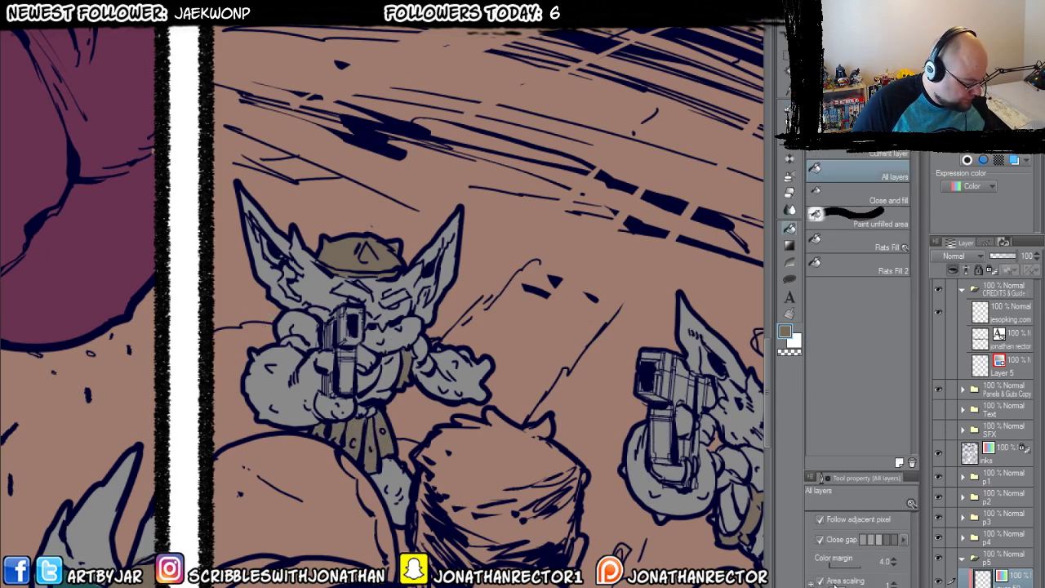
Switch the drawing color to maroon and fill the left goblin's muzzle below the nose.
{"action": "key", "text": "p"}
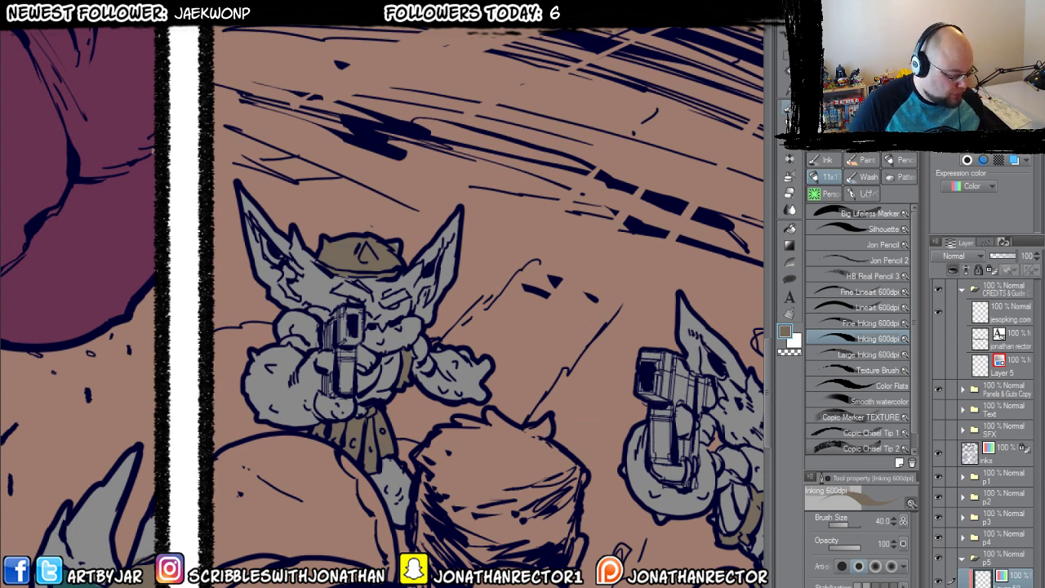
{"action": "left_click", "coordinate": [863, 81]}
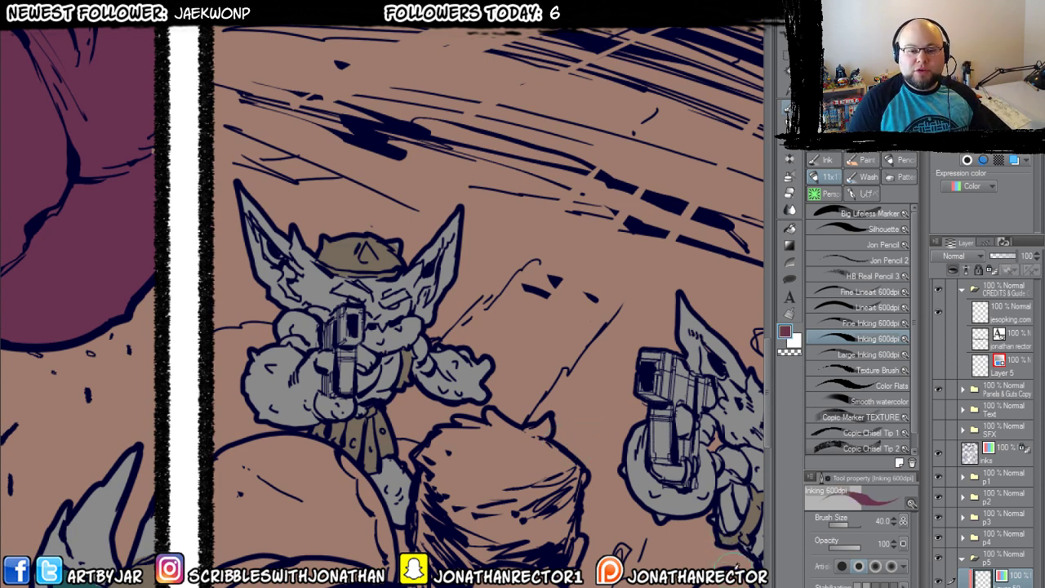
{"action": "left_click_drag", "start_coordinate": [341, 399], "coordinate": [482, 322]}
{"action": "key", "text": "g"}
{"action": "key", "text": "g"}
{"action": "left_click", "coordinate": [486, 320]}
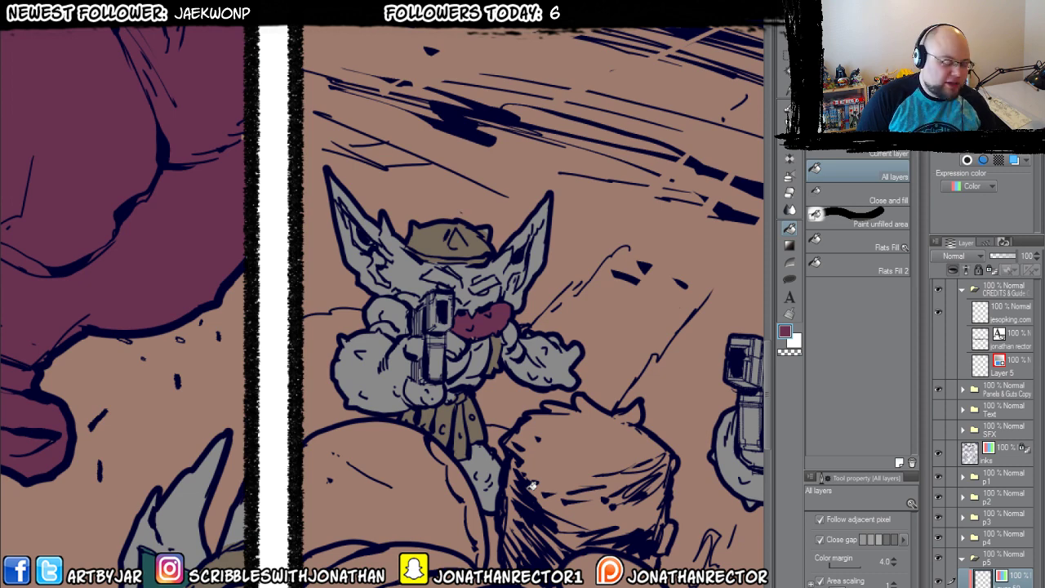
Lasso-fill the left goblin's two forearms with maroon, add streaks along their edges and paint its leg maroon.
{"action": "left_click", "coordinate": [788, 280]}
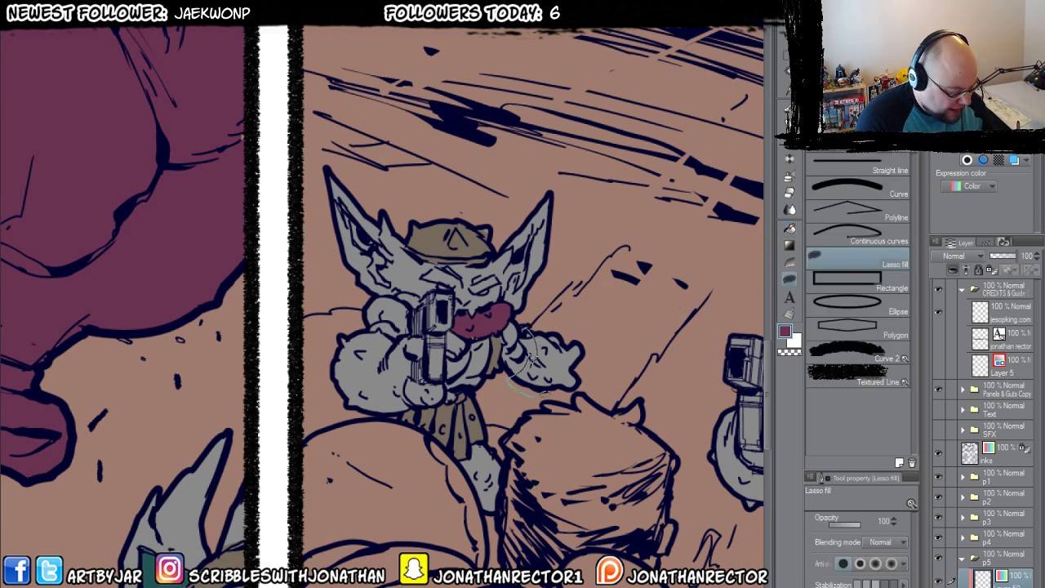
{"action": "left_click_drag", "start_coordinate": [598, 371], "coordinate": [507, 305]}
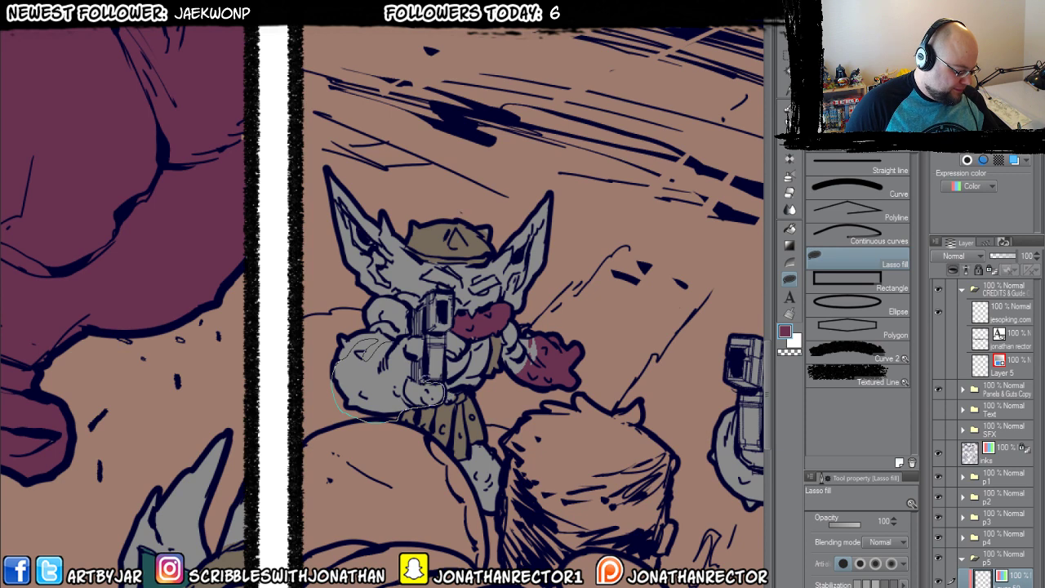
{"action": "left_click_drag", "start_coordinate": [429, 363], "coordinate": [421, 333]}
{"action": "key", "text": "e"}
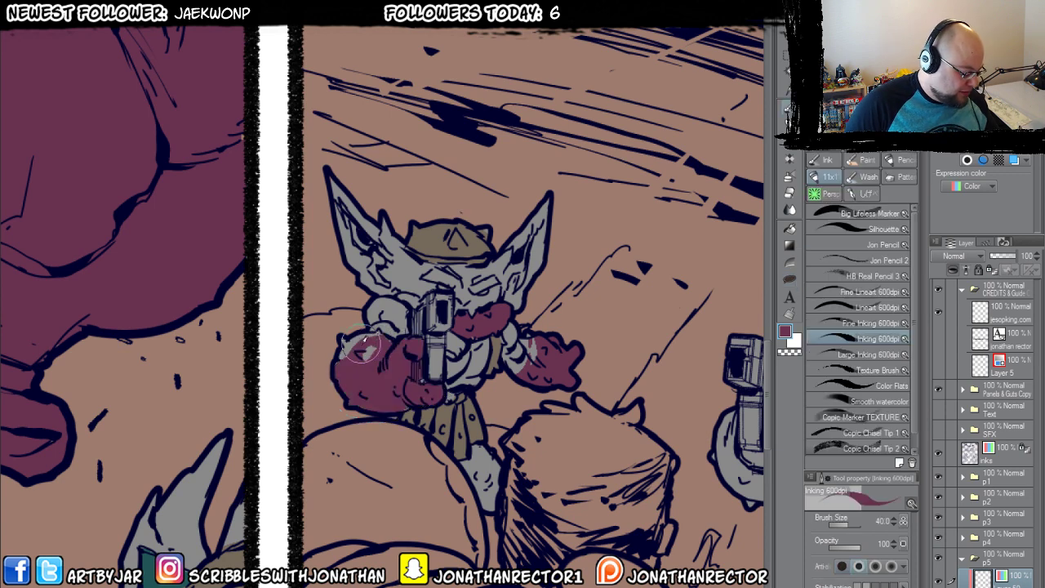
{"action": "left_click_drag", "start_coordinate": [343, 372], "coordinate": [364, 353]}
{"action": "key", "text": "p"}
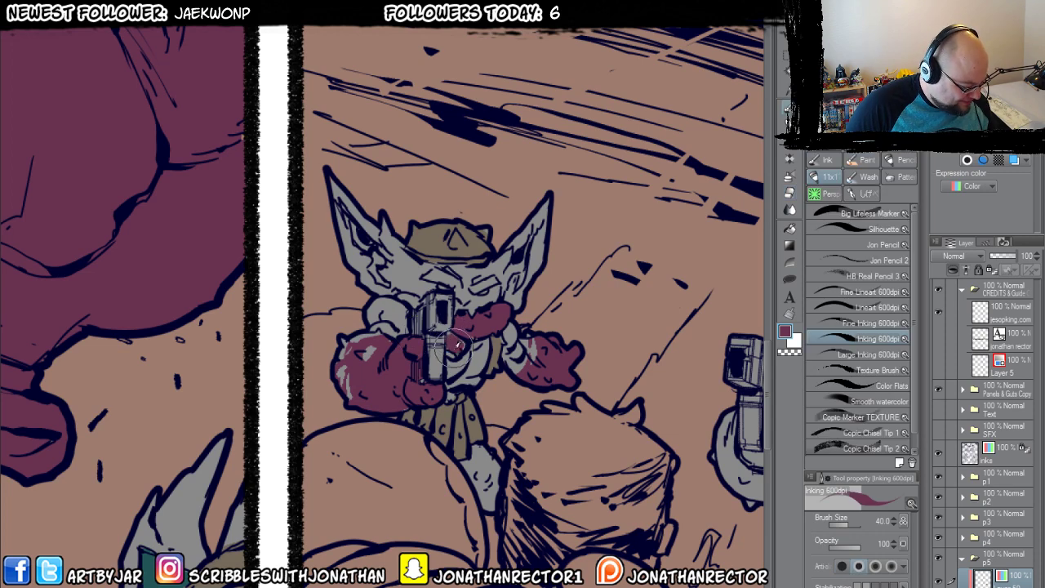
{"action": "mouse_move", "coordinate": [483, 456]}
{"action": "left_mouse_down"}
{"action": "mouse_move", "coordinate": [498, 505]}
{"action": "mouse_move", "coordinate": [476, 486]}
{"action": "mouse_move", "coordinate": [480, 453]}
{"action": "left_mouse_up"}
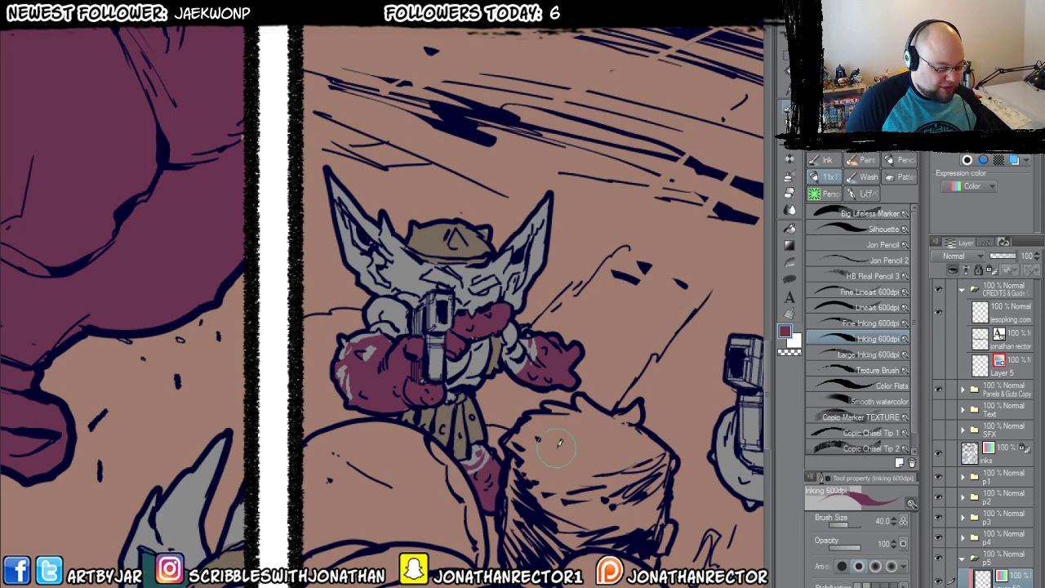
Color the right goblin's gun hand and forearm, its other arm and its legs maroon.
{"action": "left_click_drag", "start_coordinate": [559, 444], "coordinate": [441, 370]}
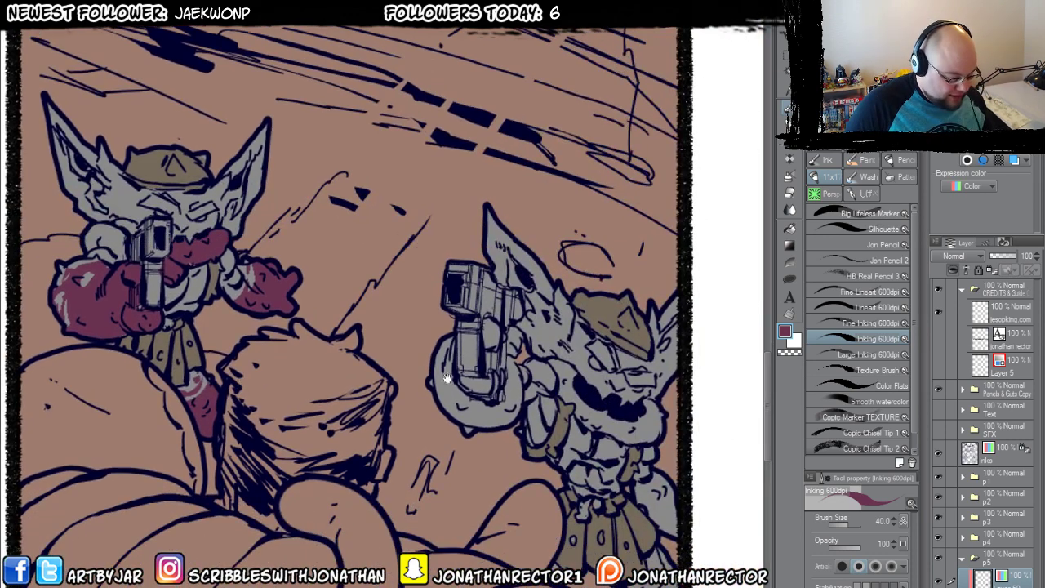
{"action": "key", "text": "g"}
{"action": "left_click", "coordinate": [455, 393]}
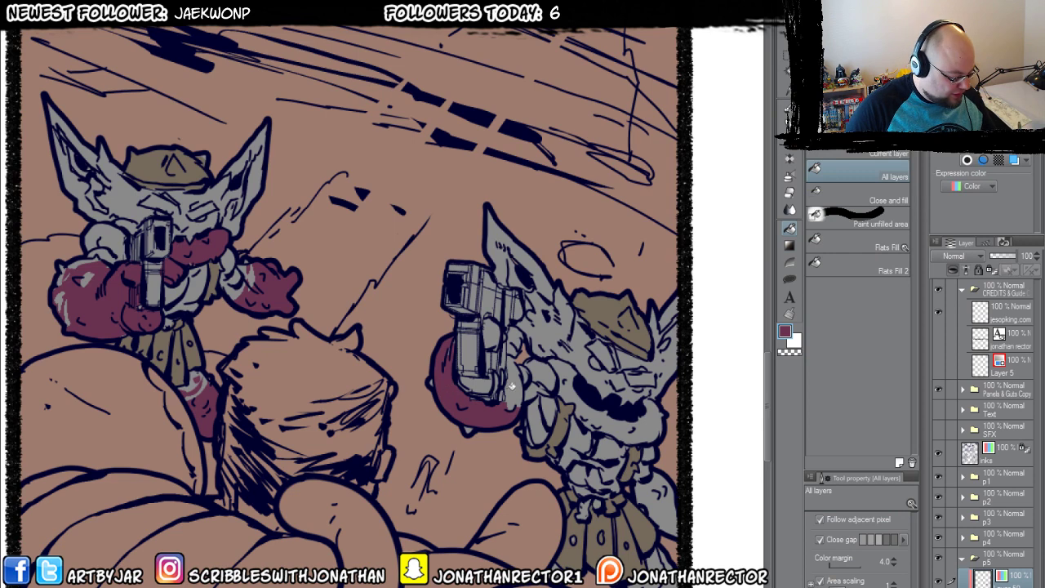
{"action": "key", "text": "b"}
{"action": "mouse_move", "coordinate": [481, 404]}
{"action": "left_mouse_down"}
{"action": "mouse_move", "coordinate": [490, 326]}
{"action": "mouse_move", "coordinate": [506, 343]}
{"action": "mouse_move", "coordinate": [500, 376]}
{"action": "mouse_move", "coordinate": [514, 381]}
{"action": "left_mouse_up"}
{"action": "mouse_move", "coordinate": [654, 477]}
{"action": "left_mouse_down"}
{"action": "mouse_move", "coordinate": [649, 498]}
{"action": "mouse_move", "coordinate": [674, 523]}
{"action": "mouse_move", "coordinate": [665, 530]}
{"action": "mouse_move", "coordinate": [670, 513]}
{"action": "mouse_move", "coordinate": [639, 429]}
{"action": "left_mouse_up"}
{"action": "mouse_move", "coordinate": [645, 499]}
{"action": "left_mouse_down"}
{"action": "mouse_move", "coordinate": [599, 510]}
{"action": "mouse_move", "coordinate": [624, 532]}
{"action": "left_mouse_up"}
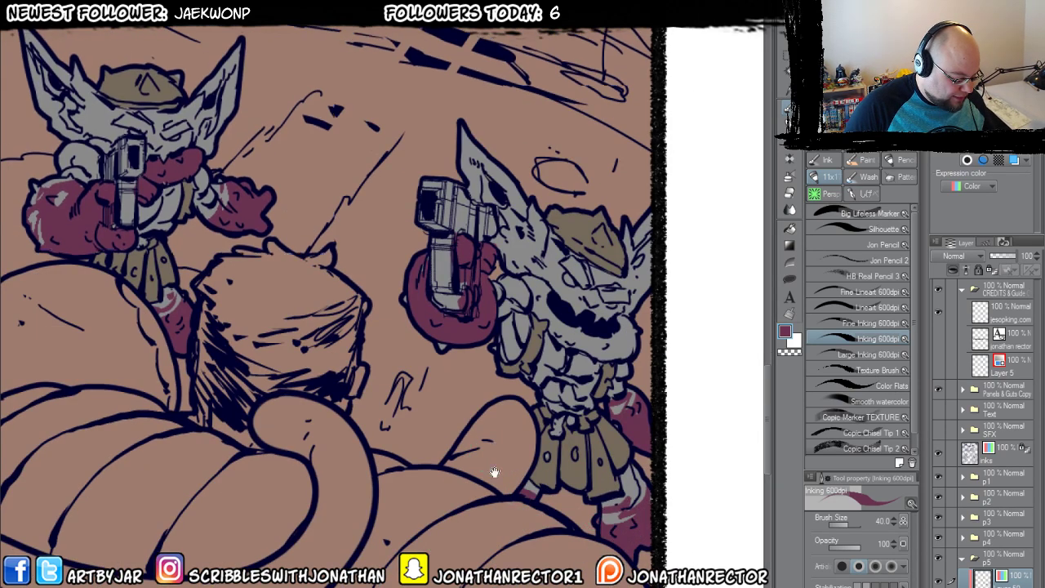
Fill the right goblin's muzzle around its open mouth with maroon.
{"action": "left_click_drag", "start_coordinate": [494, 447], "coordinate": [489, 497]}
{"action": "key", "text": "g"}
{"action": "key", "text": "g"}
{"action": "left_click", "coordinate": [541, 343]}
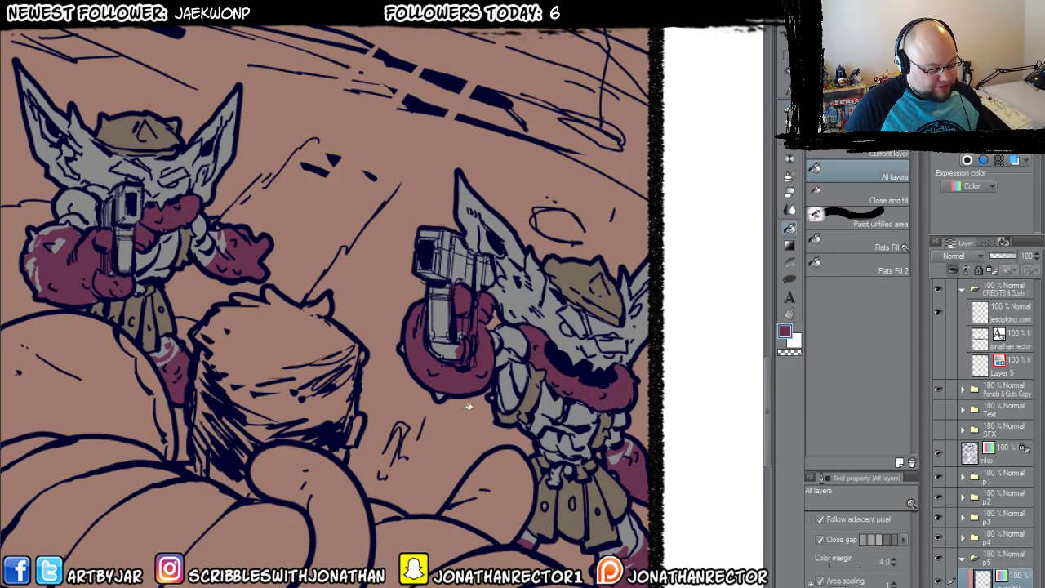
Pick the teal from the neighboring panel and paint the right goblin's cap emblem, spikes, strap studs and belt knot.
{"action": "mouse_move", "coordinate": [323, 415]}
{"action": "left_mouse_down"}
{"action": "mouse_move", "coordinate": [433, 383]}
{"action": "mouse_move", "coordinate": [461, 414]}
{"action": "mouse_move", "coordinate": [585, 402]}
{"action": "mouse_move", "coordinate": [583, 394]}
{"action": "left_mouse_up"}
{"action": "key", "text": "b"}
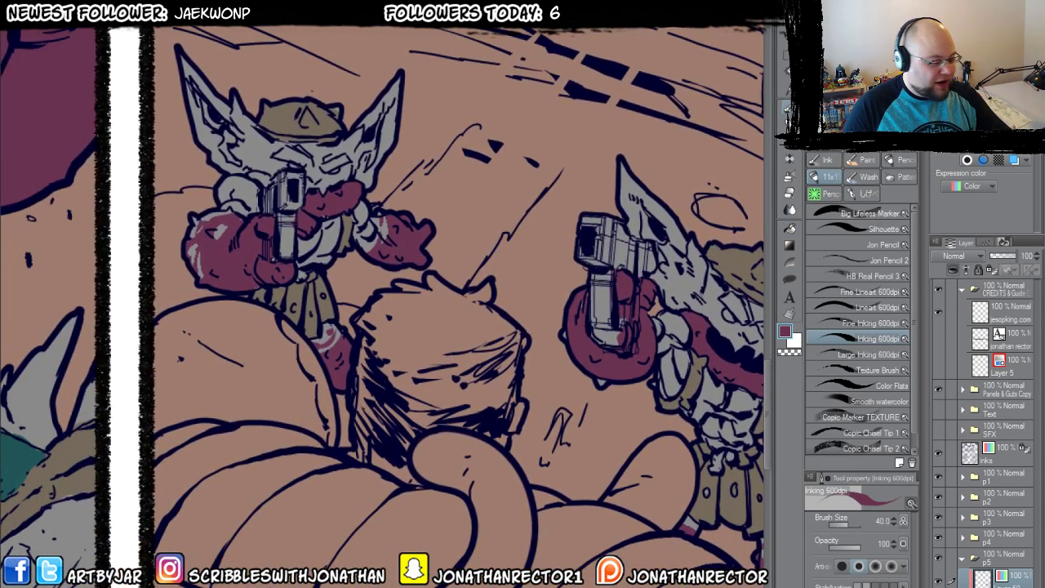
{"action": "left_click_drag", "start_coordinate": [738, 65], "coordinate": [533, 105]}
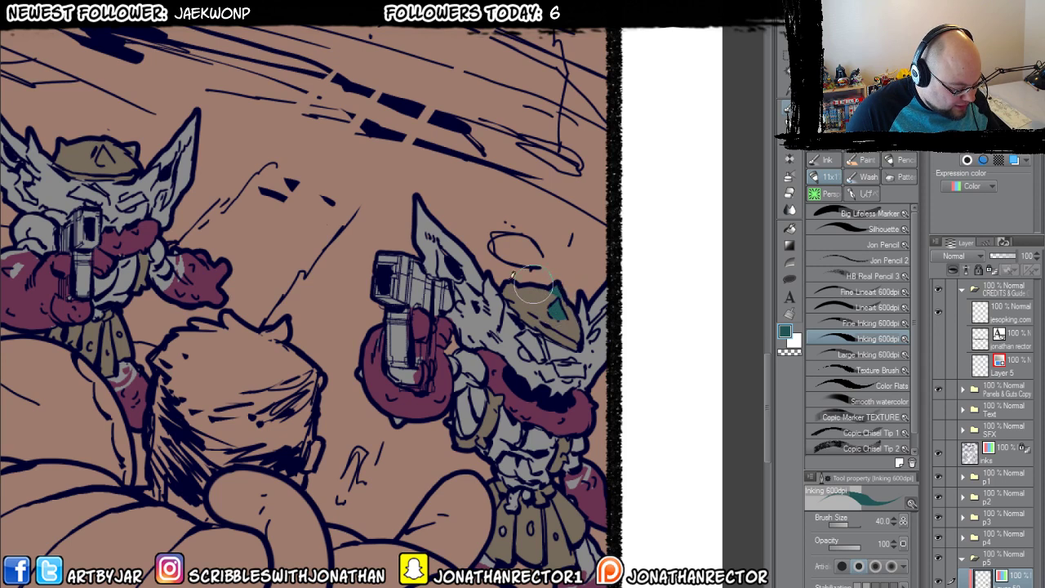
{"action": "left_click_drag", "start_coordinate": [428, 374], "coordinate": [436, 324]}
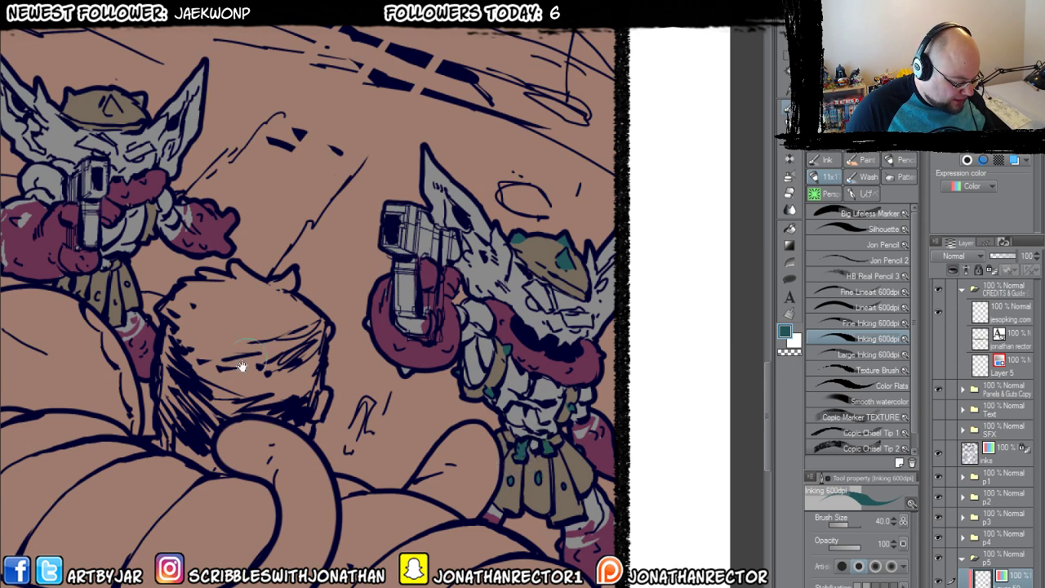
Paint the left goblin's cap emblem, cap spikes, chest strap detail and belt teal.
{"action": "left_click_drag", "start_coordinate": [228, 419], "coordinate": [460, 477]}
{"action": "left_click_drag", "start_coordinate": [294, 314], "coordinate": [379, 371]}
{"action": "mouse_move", "coordinate": [426, 223]}
{"action": "left_mouse_down"}
{"action": "mouse_move", "coordinate": [431, 231]}
{"action": "mouse_move", "coordinate": [437, 218]}
{"action": "left_mouse_up"}
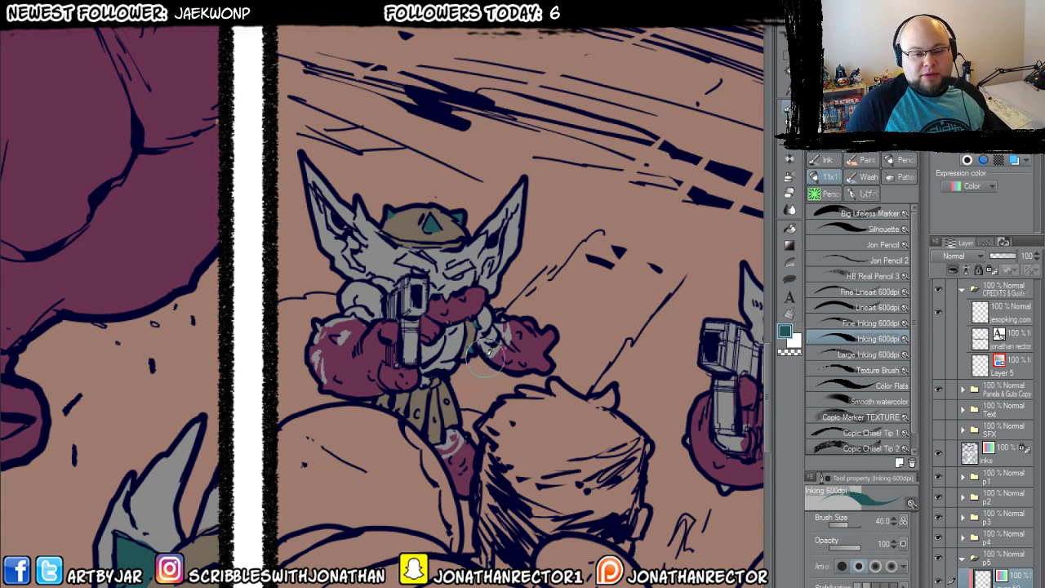
{"action": "left_click_drag", "start_coordinate": [360, 254], "coordinate": [374, 120]}
{"action": "left_click_drag", "start_coordinate": [348, 209], "coordinate": [339, 249]}
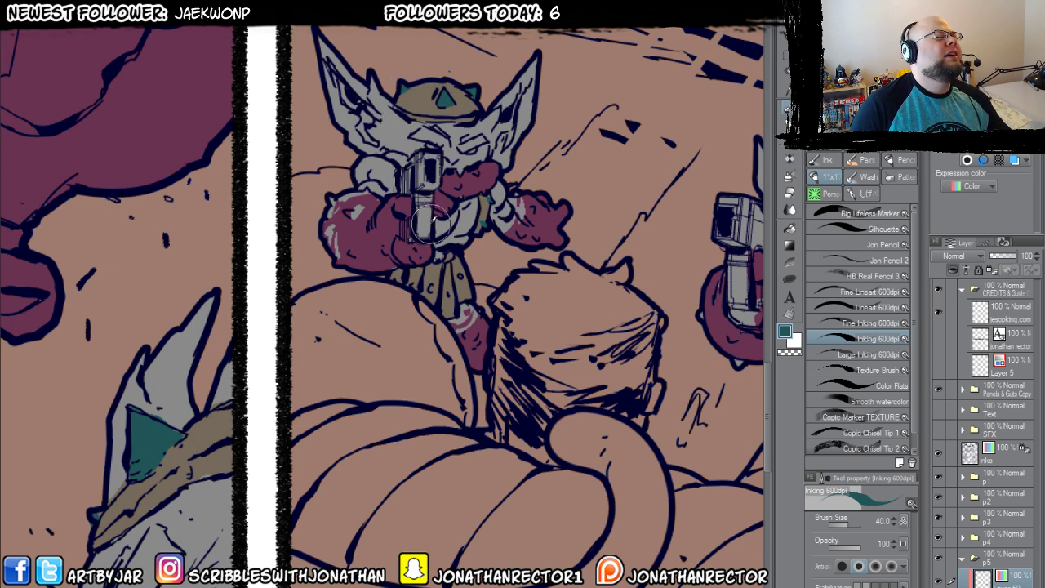
{"action": "left_click_drag", "start_coordinate": [434, 225], "coordinate": [440, 200]}
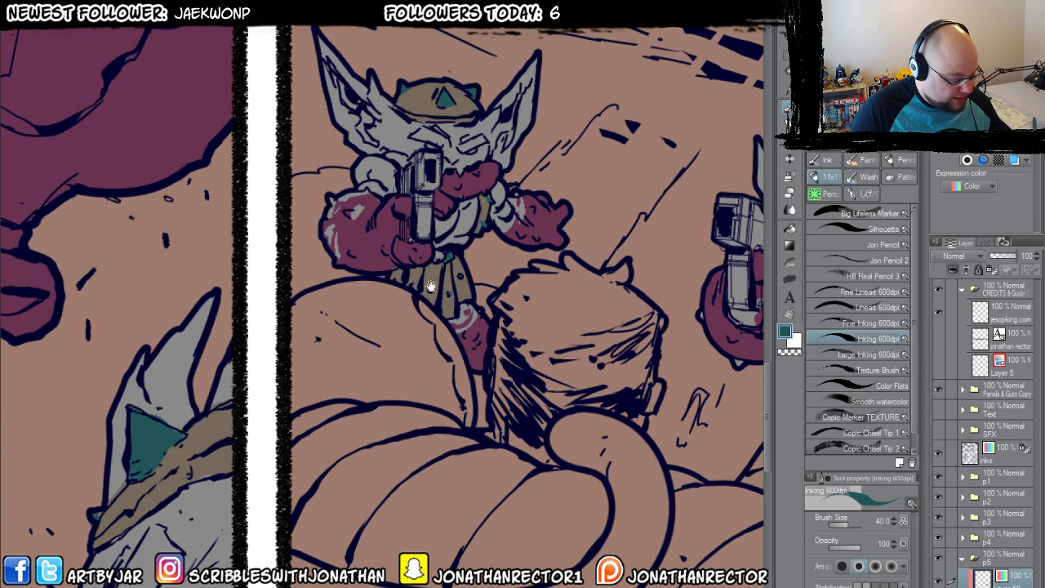
Paint the spikes on the left goblin's muzzle and both arms yellow, using the yellow from the neighboring panel.
{"action": "left_click_drag", "start_coordinate": [431, 286], "coordinate": [444, 279]}
{"action": "left_click_drag", "start_coordinate": [721, 317], "coordinate": [582, 313]}
{"action": "left_click_drag", "start_coordinate": [251, 151], "coordinate": [374, 249]}
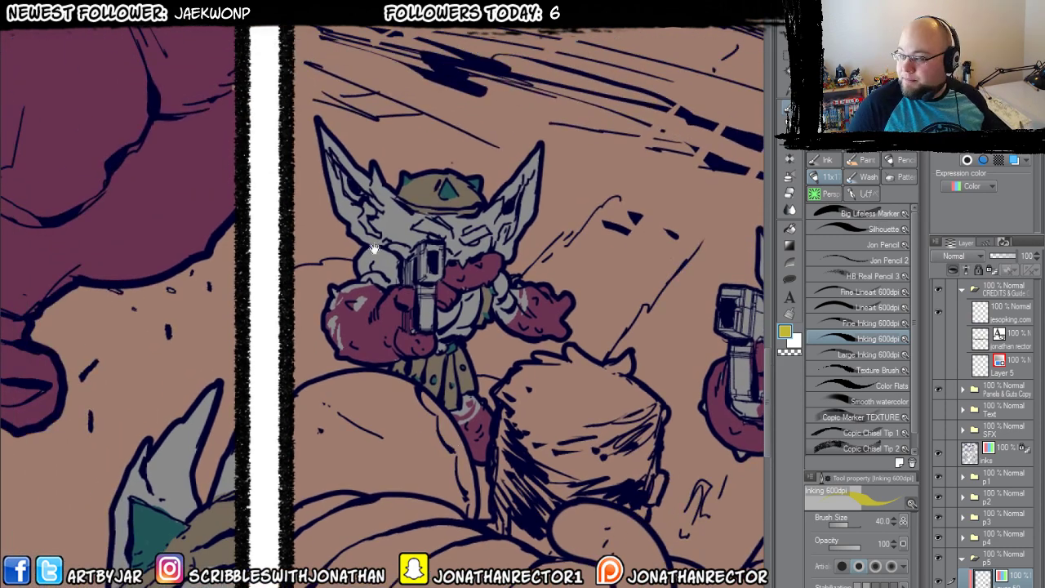
{"action": "left_click", "coordinate": [486, 265]}
{"action": "left_click", "coordinate": [536, 304]}
{"action": "left_click", "coordinate": [539, 325]}
{"action": "left_click", "coordinate": [524, 325]}
{"action": "left_click", "coordinate": [520, 287]}
{"action": "left_click", "coordinate": [357, 304]}
{"action": "left_click", "coordinate": [353, 343]}
{"action": "left_click", "coordinate": [342, 353]}
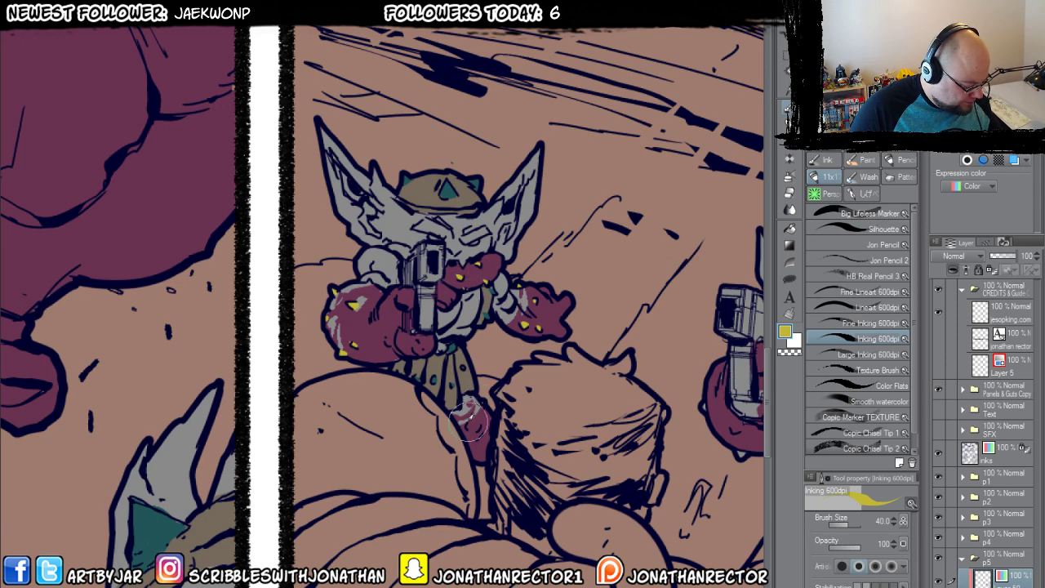
Paint the spikes on the right goblin's muzzle, arms and legs yellow.
{"action": "left_click_drag", "start_coordinate": [788, 364], "coordinate": [445, 331]}
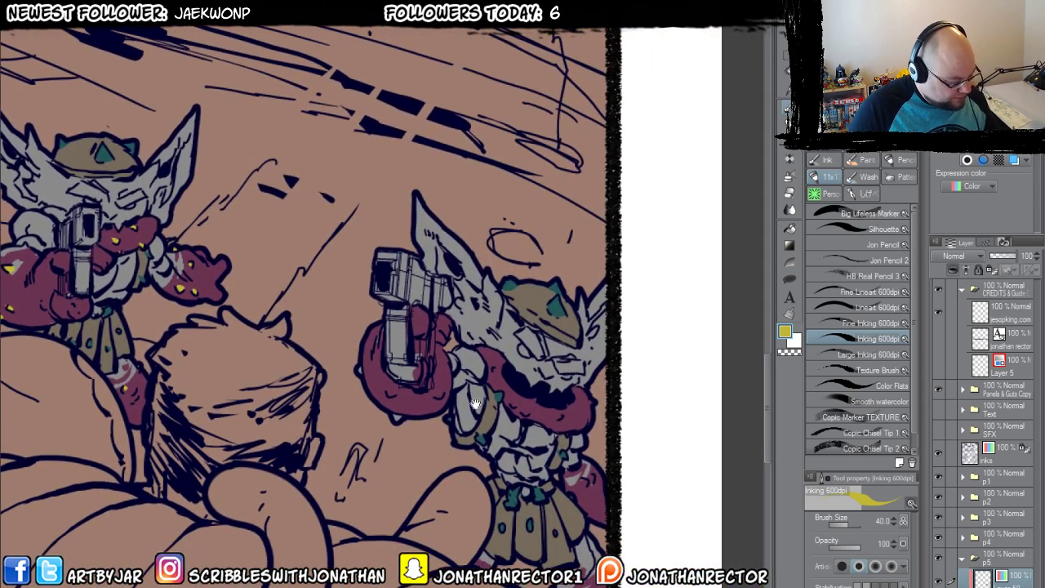
{"action": "left_click_drag", "start_coordinate": [473, 397], "coordinate": [472, 371]}
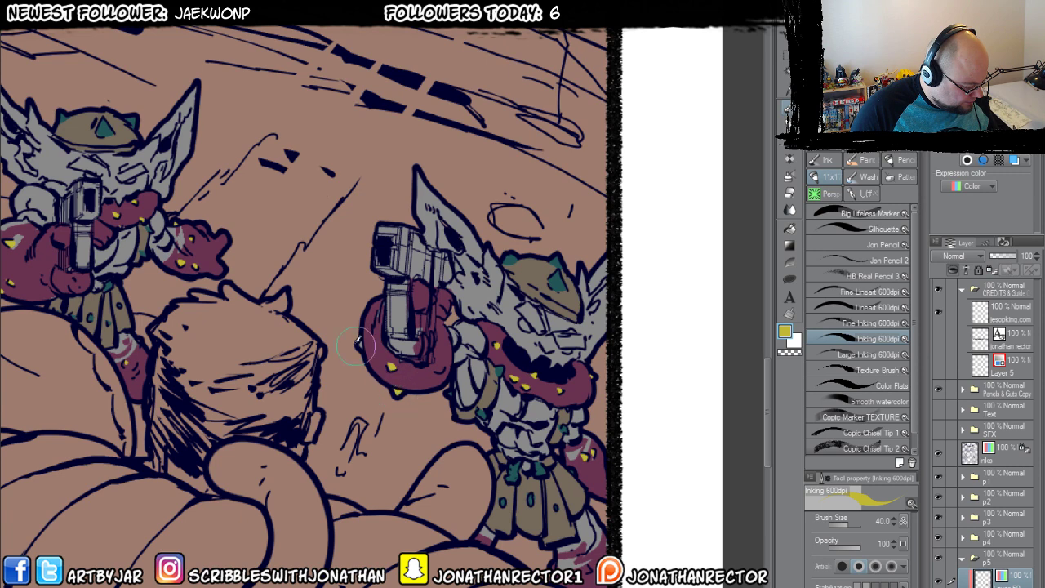
{"action": "scroll", "coordinate": [449, 409], "scroll_direction": "down", "scroll_amount": 3}
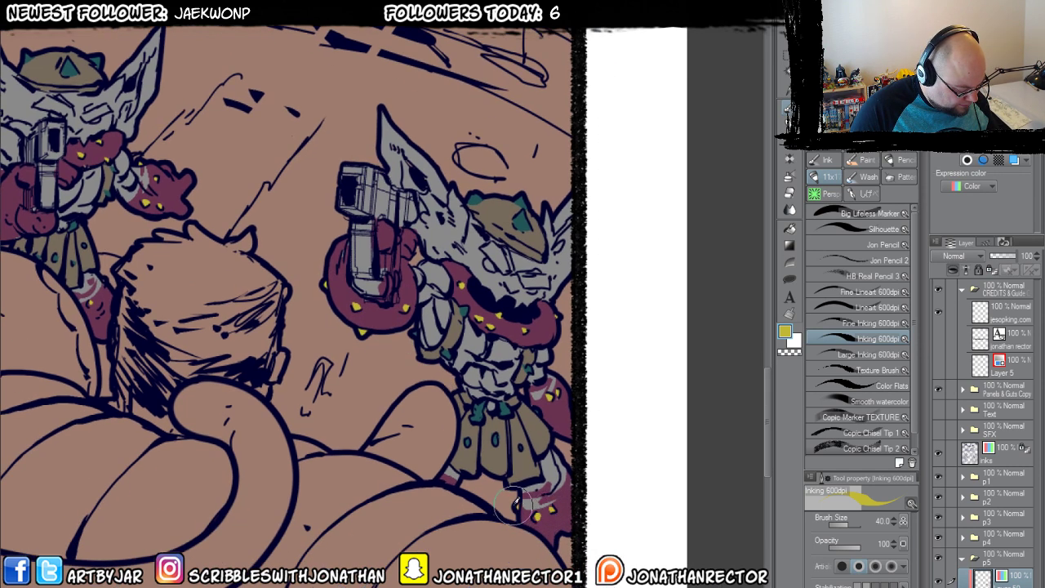
Switch to bright pink and color the eyes of both the right and left goblins.
{"action": "left_click", "coordinate": [857, 82]}
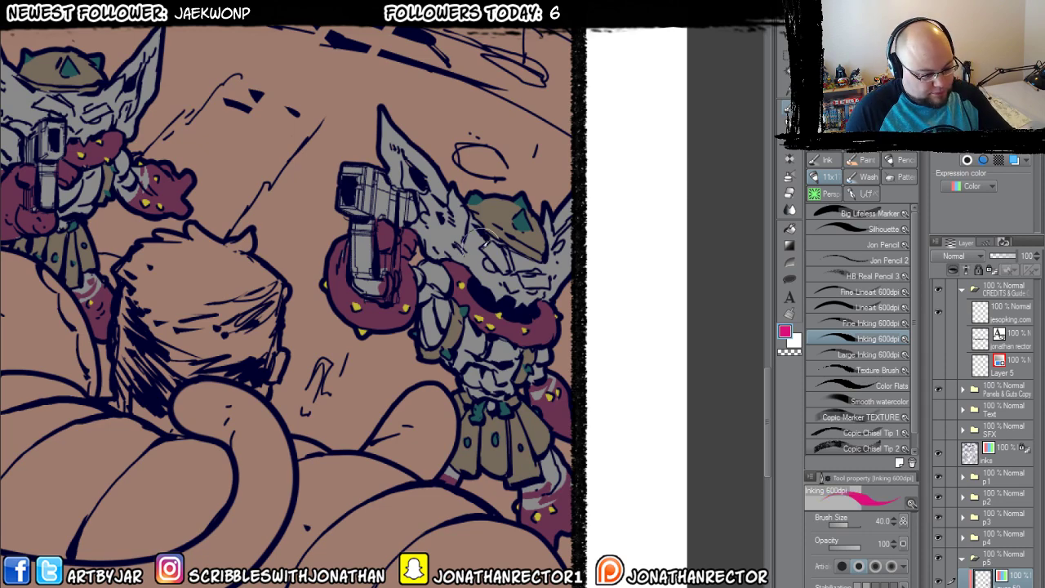
{"action": "left_click", "coordinate": [488, 265]}
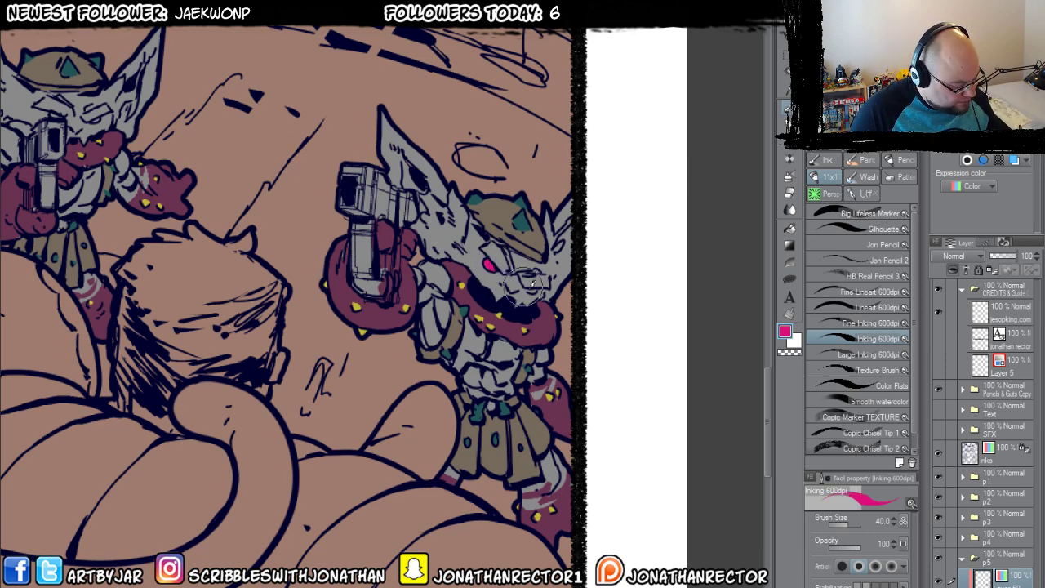
{"action": "left_click_drag", "start_coordinate": [209, 299], "coordinate": [463, 354]}
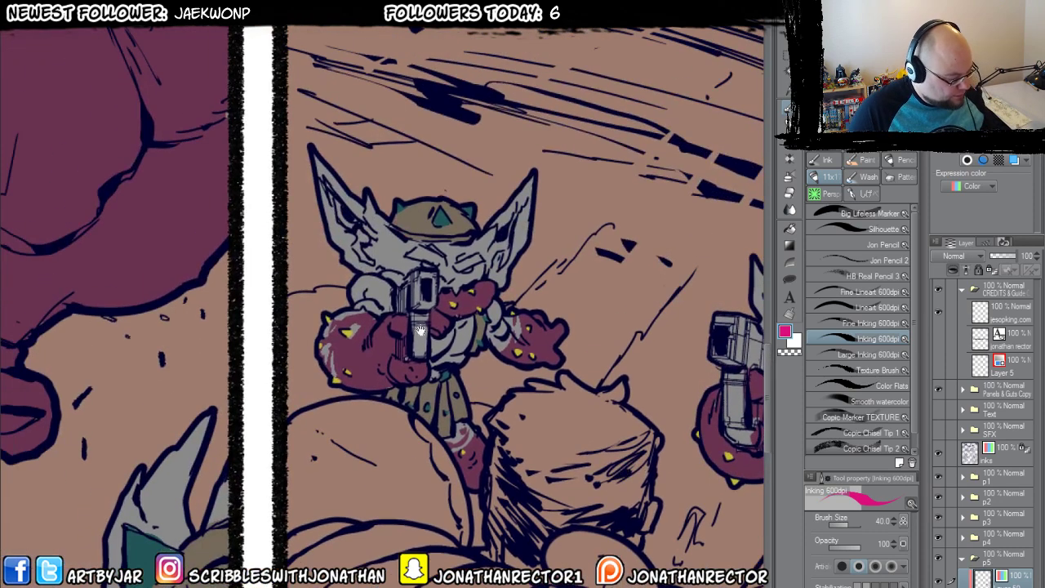
{"action": "left_click", "coordinate": [425, 267]}
{"action": "left_click", "coordinate": [468, 265]}
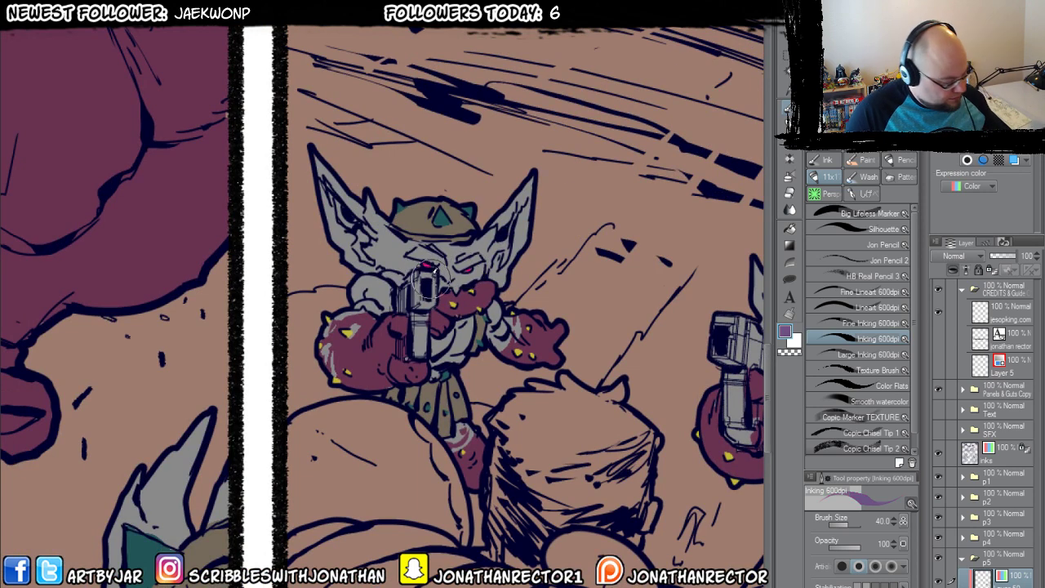
Color the left and right goblins' guns purple.
{"action": "mouse_move", "coordinate": [423, 292]}
{"action": "left_mouse_down"}
{"action": "mouse_move", "coordinate": [419, 347]}
{"action": "mouse_move", "coordinate": [400, 303]}
{"action": "left_mouse_up"}
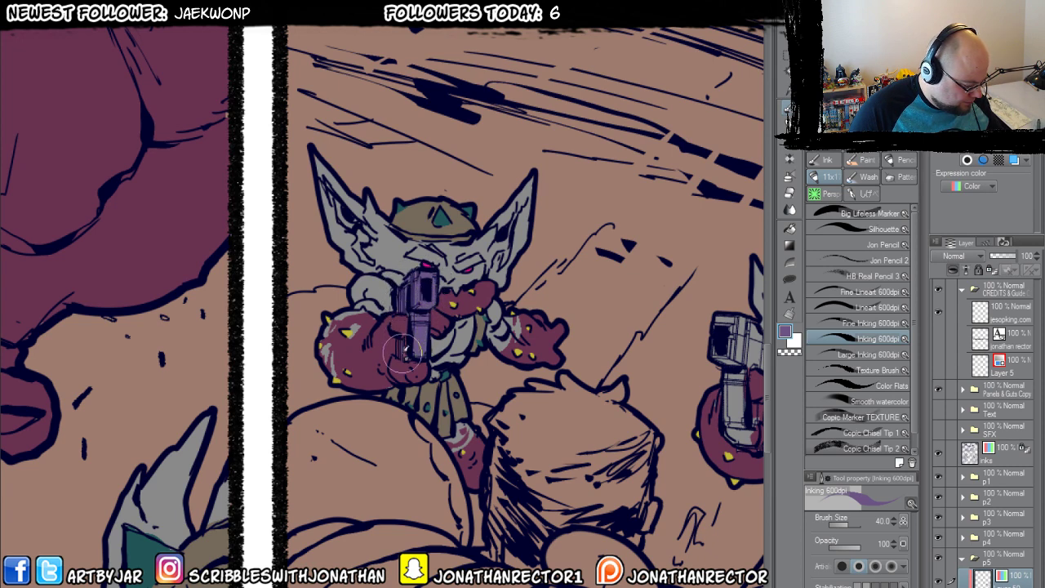
{"action": "left_click_drag", "start_coordinate": [609, 415], "coordinate": [273, 415]}
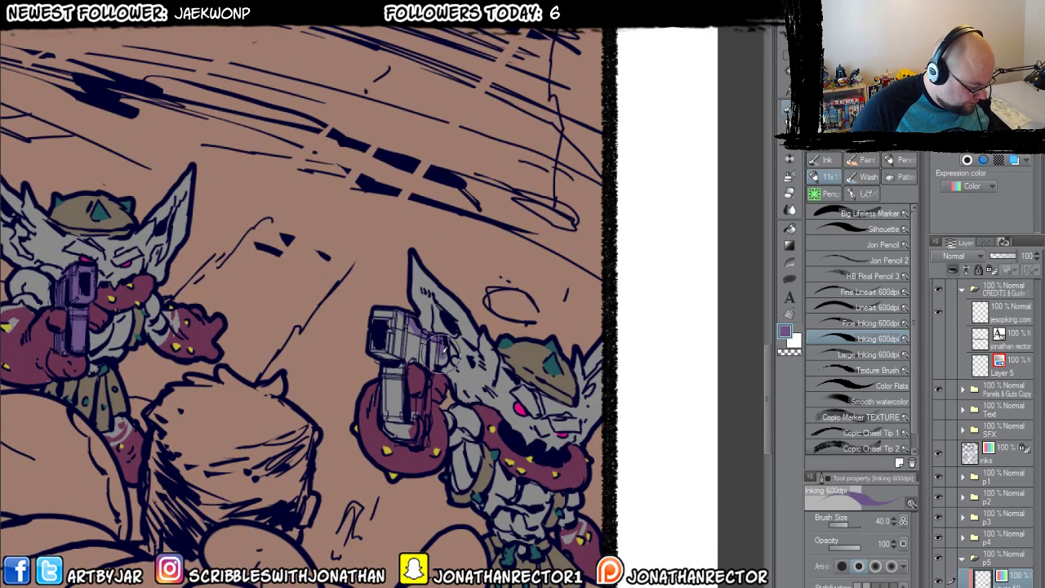
{"action": "mouse_move", "coordinate": [402, 355]}
{"action": "left_mouse_down"}
{"action": "mouse_move", "coordinate": [370, 339]}
{"action": "mouse_move", "coordinate": [393, 331]}
{"action": "mouse_move", "coordinate": [432, 345]}
{"action": "mouse_move", "coordinate": [401, 335]}
{"action": "mouse_move", "coordinate": [388, 351]}
{"action": "mouse_move", "coordinate": [400, 418]}
{"action": "mouse_move", "coordinate": [385, 389]}
{"action": "mouse_move", "coordinate": [384, 418]}
{"action": "mouse_move", "coordinate": [402, 431]}
{"action": "mouse_move", "coordinate": [397, 420]}
{"action": "mouse_move", "coordinate": [411, 428]}
{"action": "mouse_move", "coordinate": [427, 383]}
{"action": "mouse_move", "coordinate": [425, 434]}
{"action": "mouse_move", "coordinate": [405, 433]}
{"action": "mouse_move", "coordinate": [421, 439]}
{"action": "mouse_move", "coordinate": [418, 421]}
{"action": "mouse_move", "coordinate": [413, 441]}
{"action": "mouse_move", "coordinate": [356, 393]}
{"action": "mouse_move", "coordinate": [410, 418]}
{"action": "mouse_move", "coordinate": [399, 415]}
{"action": "mouse_move", "coordinate": [401, 431]}
{"action": "mouse_move", "coordinate": [390, 425]}
{"action": "mouse_move", "coordinate": [399, 431]}
{"action": "mouse_move", "coordinate": [427, 417]}
{"action": "mouse_move", "coordinate": [435, 383]}
{"action": "mouse_move", "coordinate": [472, 408]}
{"action": "mouse_move", "coordinate": [467, 430]}
{"action": "mouse_move", "coordinate": [473, 377]}
{"action": "mouse_move", "coordinate": [451, 417]}
{"action": "left_mouse_up"}
Pick a darker gray-purple and paint the barrel front and grip of both goblins' guns.
{"action": "left_click", "coordinate": [475, 382], "text": "alt"}
{"action": "left_click", "coordinate": [523, 299], "text": "alt"}
{"action": "mouse_move", "coordinate": [449, 323]}
{"action": "left_mouse_down"}
{"action": "mouse_move", "coordinate": [446, 341]}
{"action": "mouse_move", "coordinate": [452, 313]}
{"action": "mouse_move", "coordinate": [441, 347]}
{"action": "left_mouse_up"}
{"action": "scroll", "coordinate": [442, 347], "scroll_direction": "down", "scroll_amount": 1}
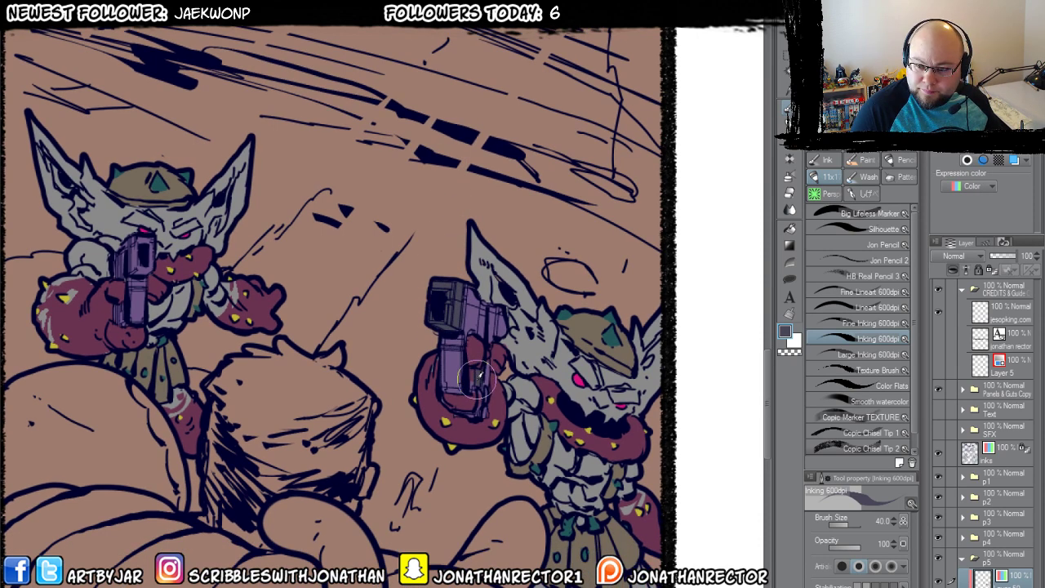
{"action": "mouse_move", "coordinate": [452, 336]}
{"action": "left_mouse_down"}
{"action": "mouse_move", "coordinate": [457, 382]}
{"action": "mouse_move", "coordinate": [447, 366]}
{"action": "mouse_move", "coordinate": [449, 380]}
{"action": "mouse_move", "coordinate": [482, 315]}
{"action": "left_mouse_up"}
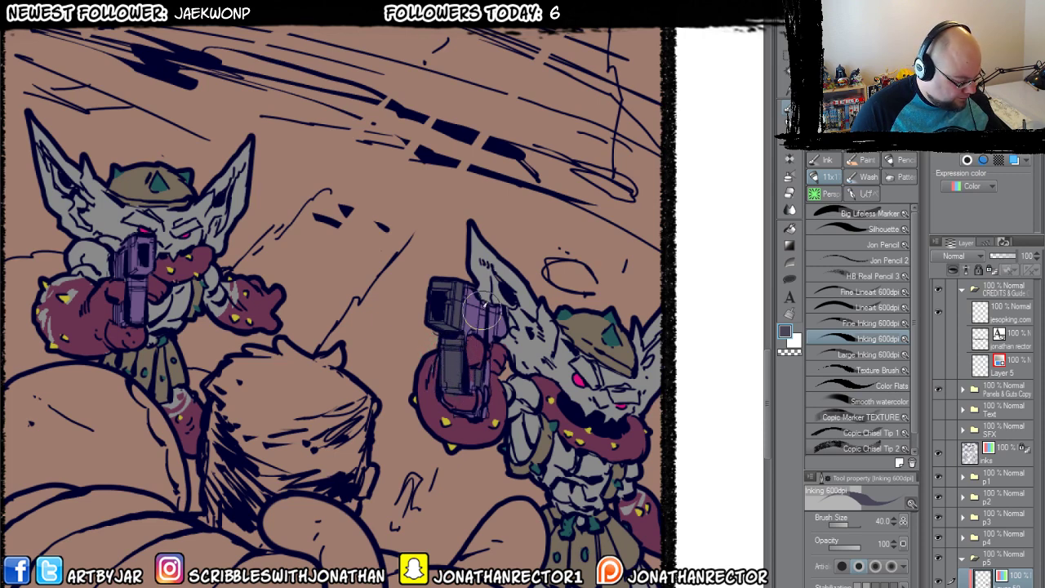
{"action": "mouse_move", "coordinate": [243, 357]}
{"action": "left_mouse_down"}
{"action": "mouse_move", "coordinate": [284, 352]}
{"action": "mouse_move", "coordinate": [486, 423]}
{"action": "left_mouse_up"}
{"action": "left_click_drag", "start_coordinate": [380, 311], "coordinate": [374, 379]}
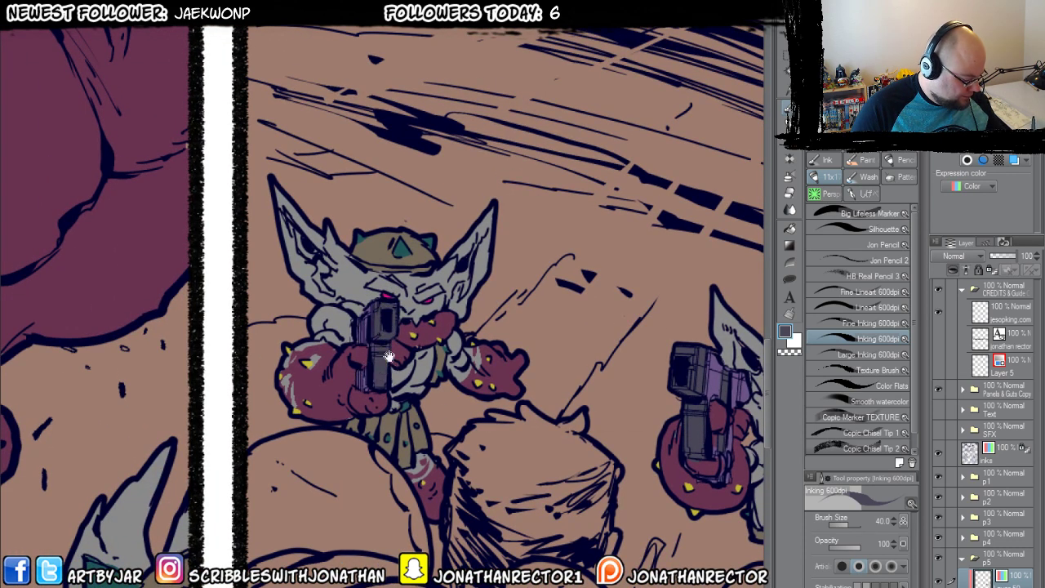
Add a new layer in the p5 folder and set its expression color to Color.
{"action": "left_click_drag", "start_coordinate": [372, 340], "coordinate": [219, 227]}
{"action": "scroll", "coordinate": [274, 380], "scroll_direction": "down", "scroll_amount": 2}
{"action": "scroll", "coordinate": [257, 511], "scroll_direction": "down", "scroll_amount": 2}
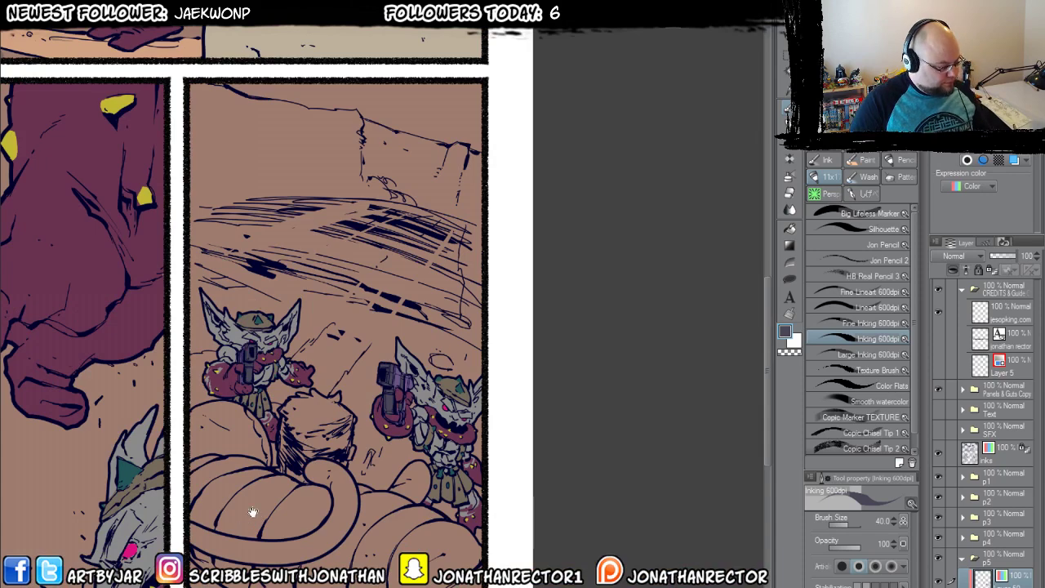
{"action": "left_click_drag", "start_coordinate": [258, 511], "coordinate": [302, 352]}
{"action": "scroll", "coordinate": [302, 351], "scroll_direction": "down", "scroll_amount": 1}
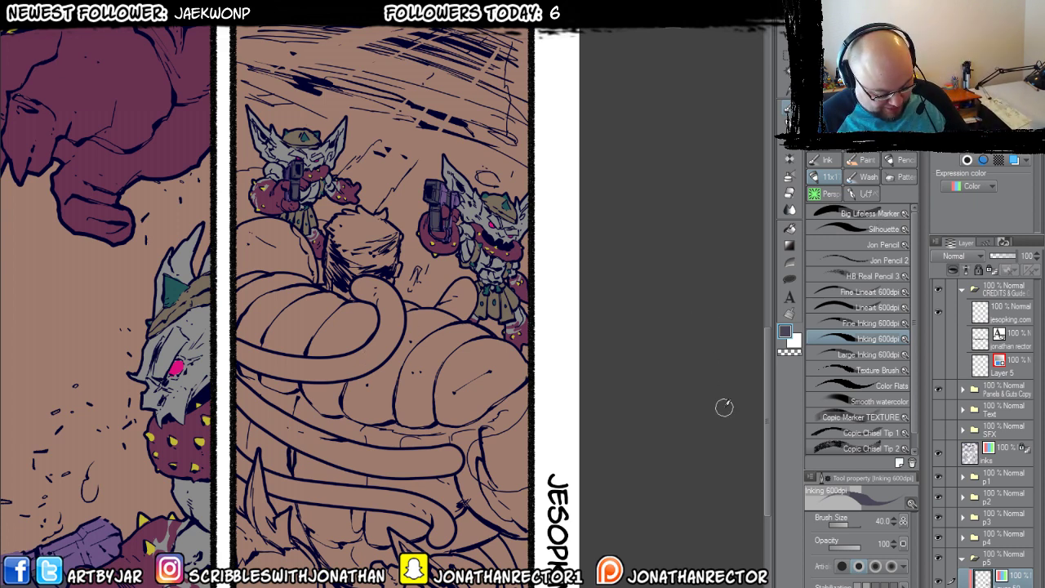
{"action": "left_click", "coordinate": [962, 186]}
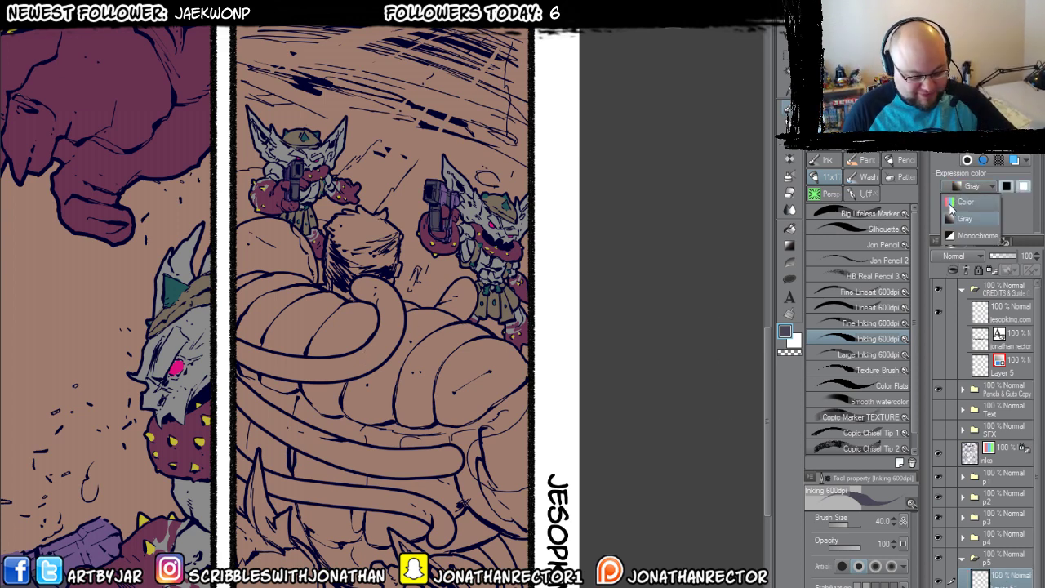
{"action": "left_click", "coordinate": [960, 202]}
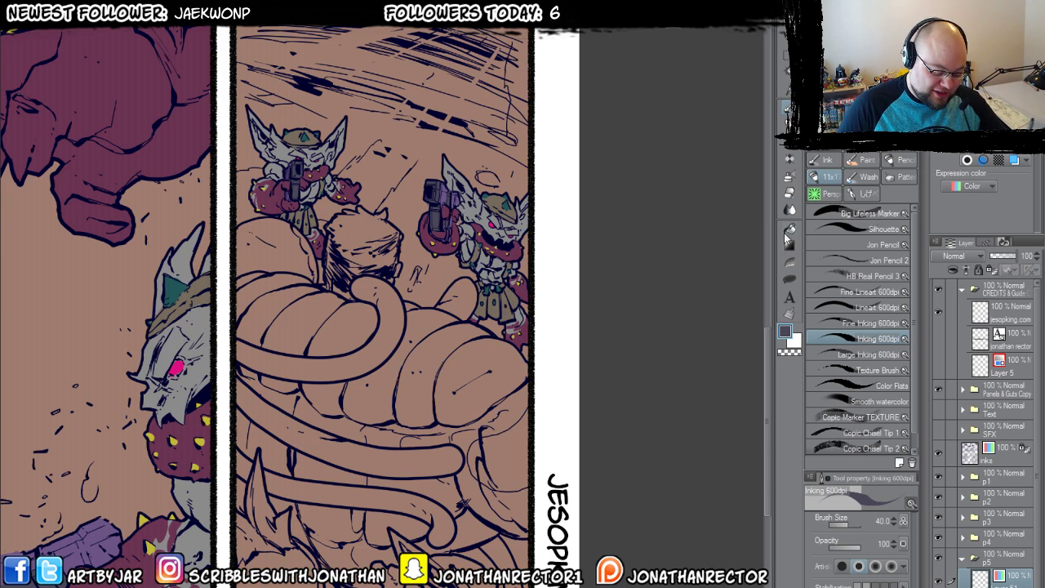
Fill the large figure's shoulders, back and head with bright blue, leaving the tentacles around it uncolored.
{"action": "left_click_drag", "start_coordinate": [392, 417], "coordinate": [395, 275]}
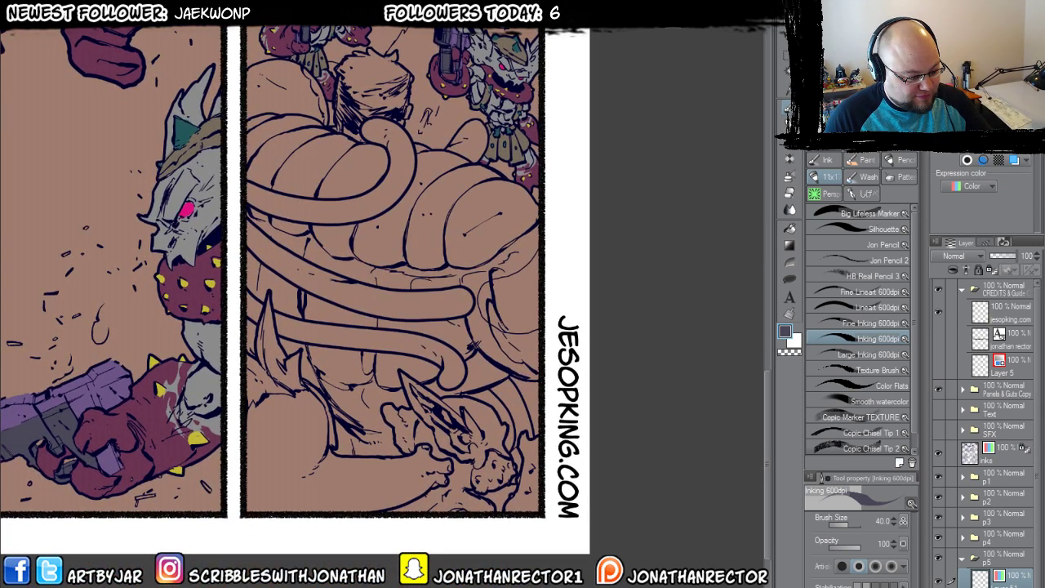
{"action": "left_click_drag", "start_coordinate": [422, 411], "coordinate": [448, 462]}
{"action": "key", "text": "g"}
{"action": "key", "text": "g"}
{"action": "left_click_drag", "start_coordinate": [463, 426], "coordinate": [487, 498]}
{"action": "left_click", "coordinate": [550, 373]}
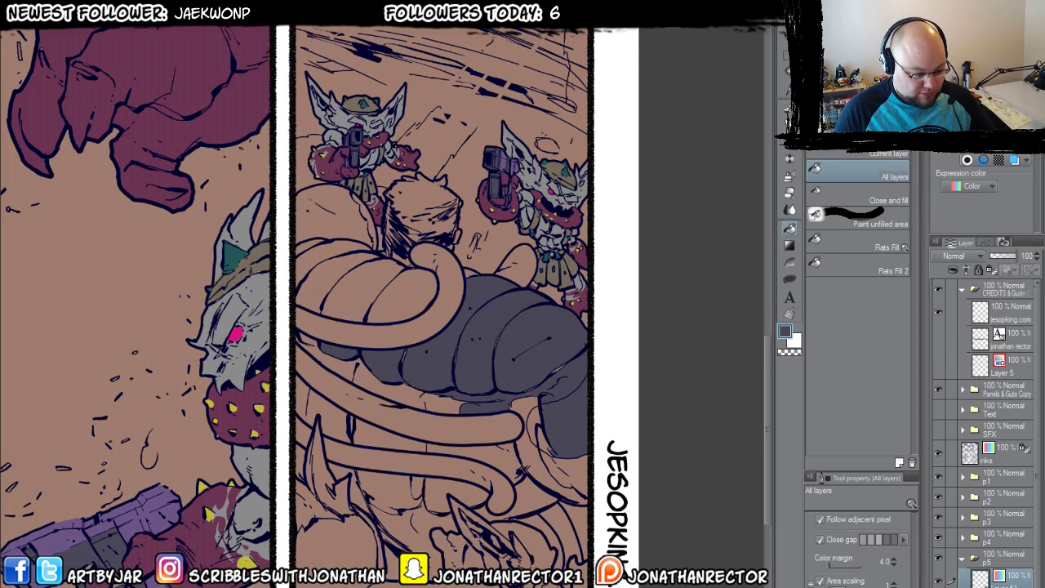
{"action": "left_click", "coordinate": [325, 290]}
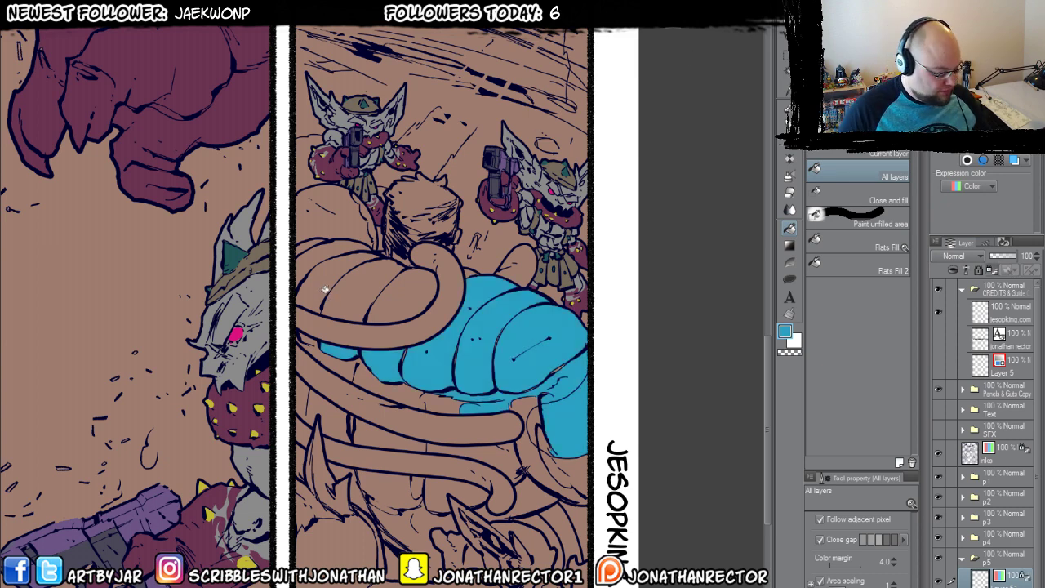
{"action": "left_click_drag", "start_coordinate": [405, 279], "coordinate": [441, 337]}
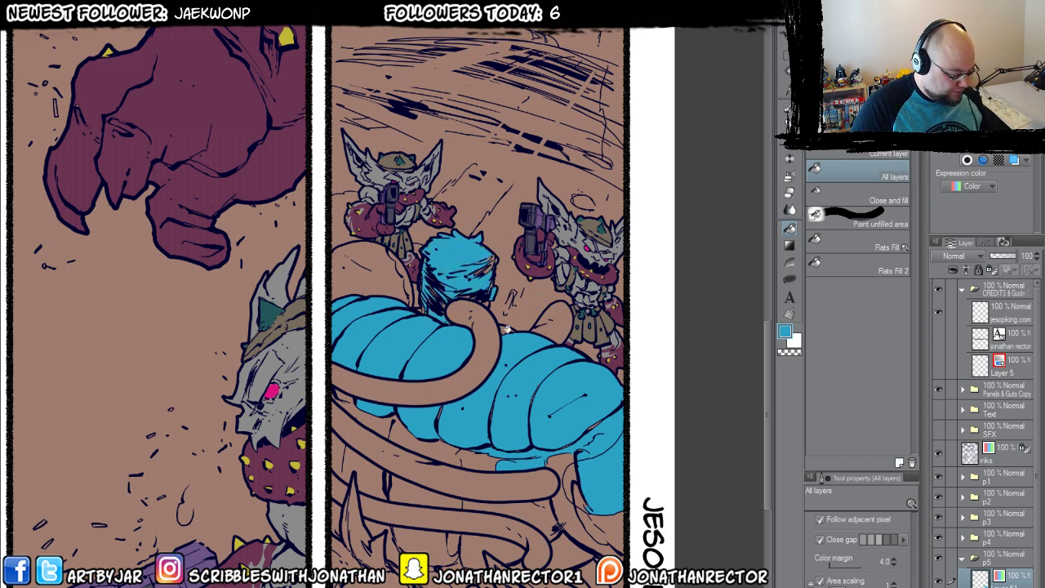
Fill the figure's lower torso, arm and waist areas between and below the tentacles with the same bright blue.
{"action": "left_click_drag", "start_coordinate": [370, 414], "coordinate": [383, 379]}
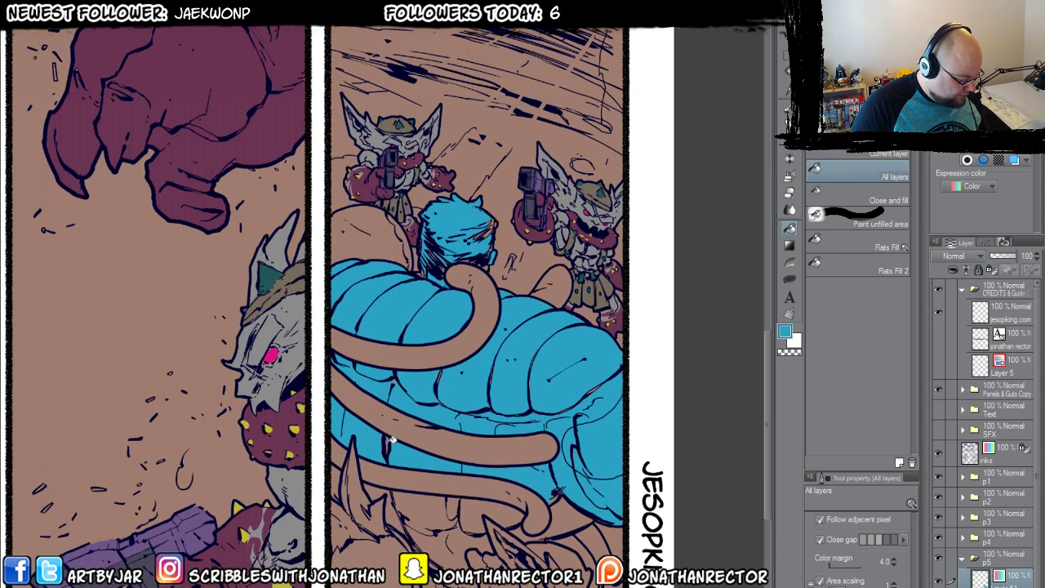
{"action": "left_click_drag", "start_coordinate": [305, 450], "coordinate": [299, 367]}
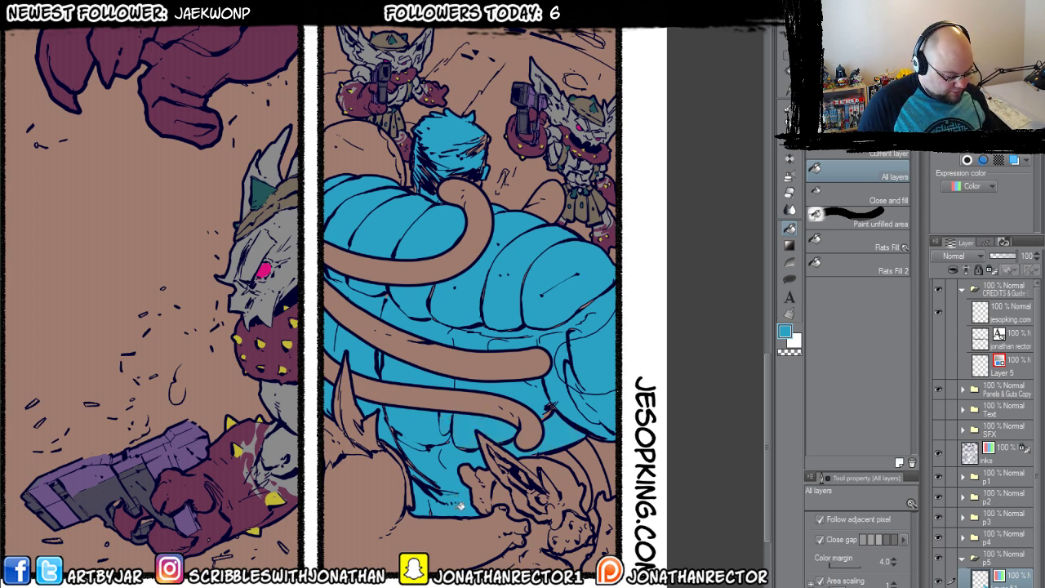
{"action": "left_click_drag", "start_coordinate": [464, 484], "coordinate": [448, 464]}
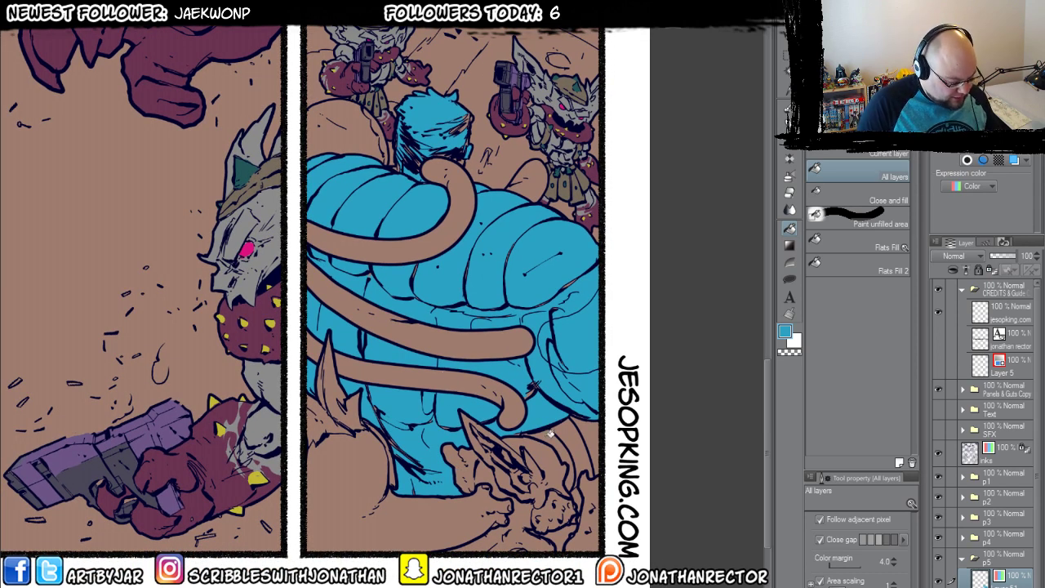
Use Lasso fill to cover the remaining unfilled gaps in the figure's waist, jacket edge and head with bright blue.
{"action": "left_click", "coordinate": [784, 279]}
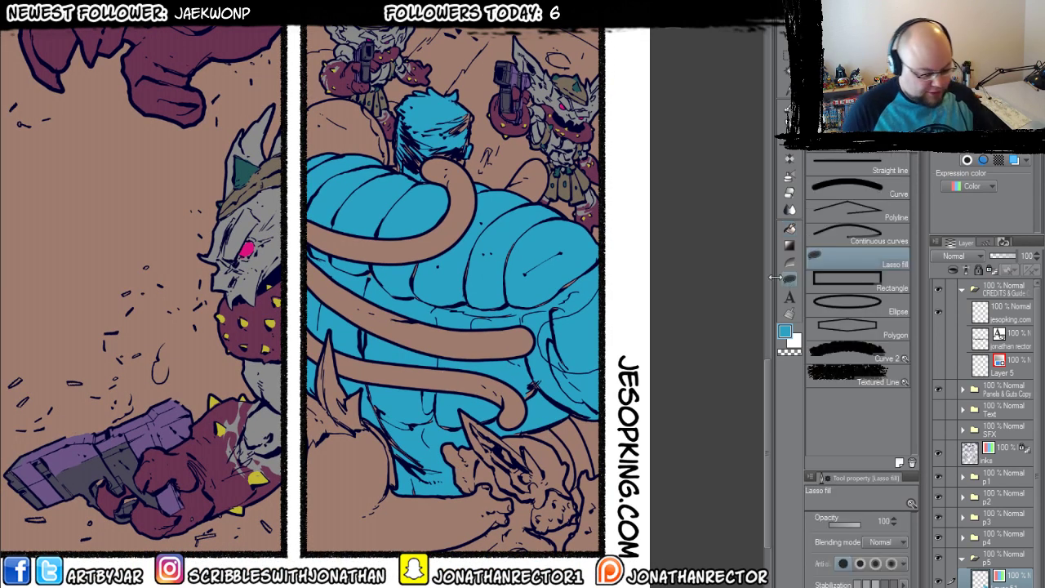
{"action": "left_click_drag", "start_coordinate": [378, 389], "coordinate": [385, 375]}
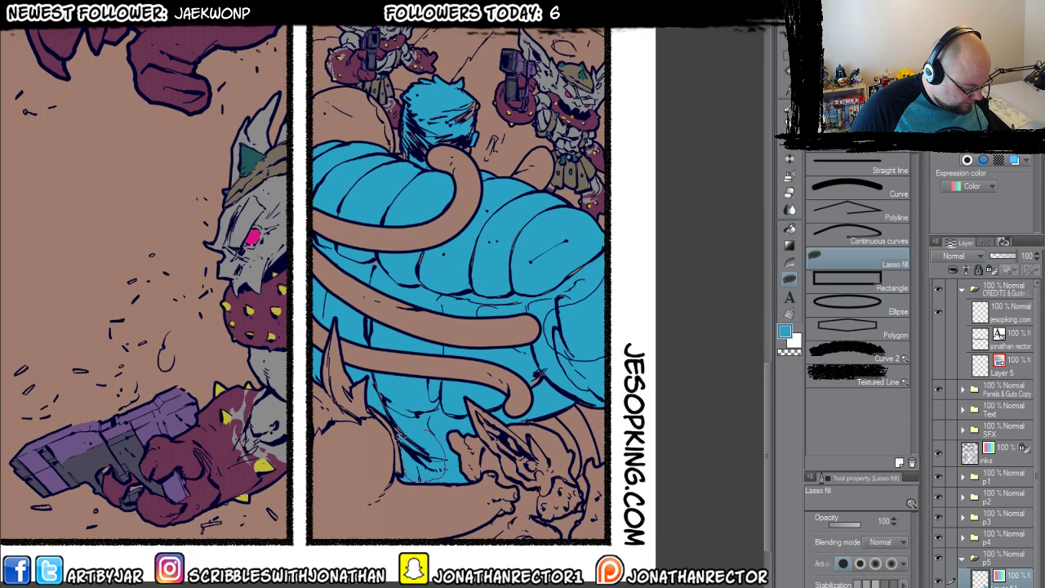
{"action": "left_click_drag", "start_coordinate": [383, 398], "coordinate": [377, 391]}
{"action": "left_click_drag", "start_coordinate": [309, 295], "coordinate": [263, 301]}
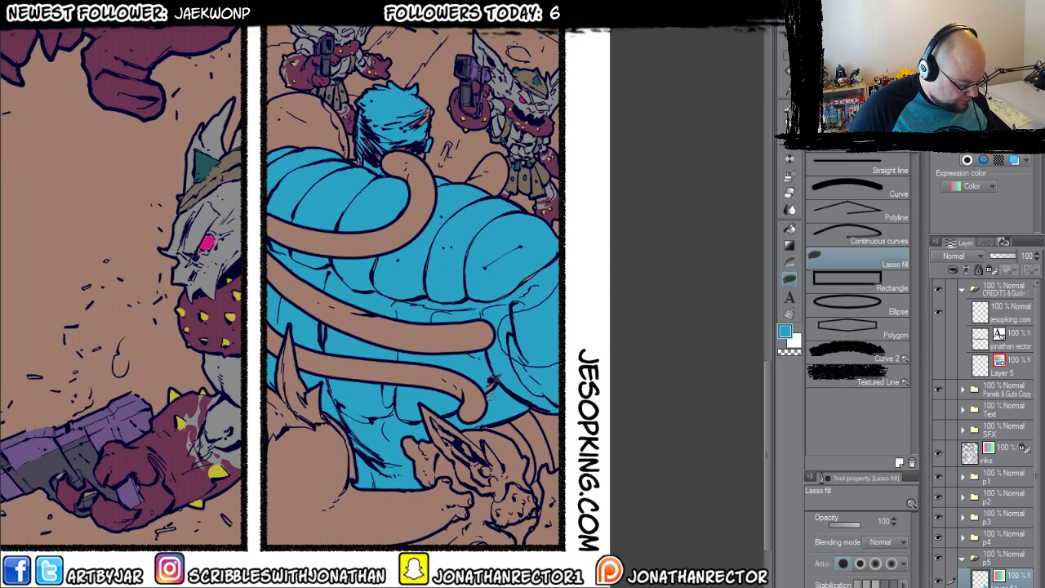
{"action": "left_click_drag", "start_coordinate": [510, 350], "coordinate": [516, 399]}
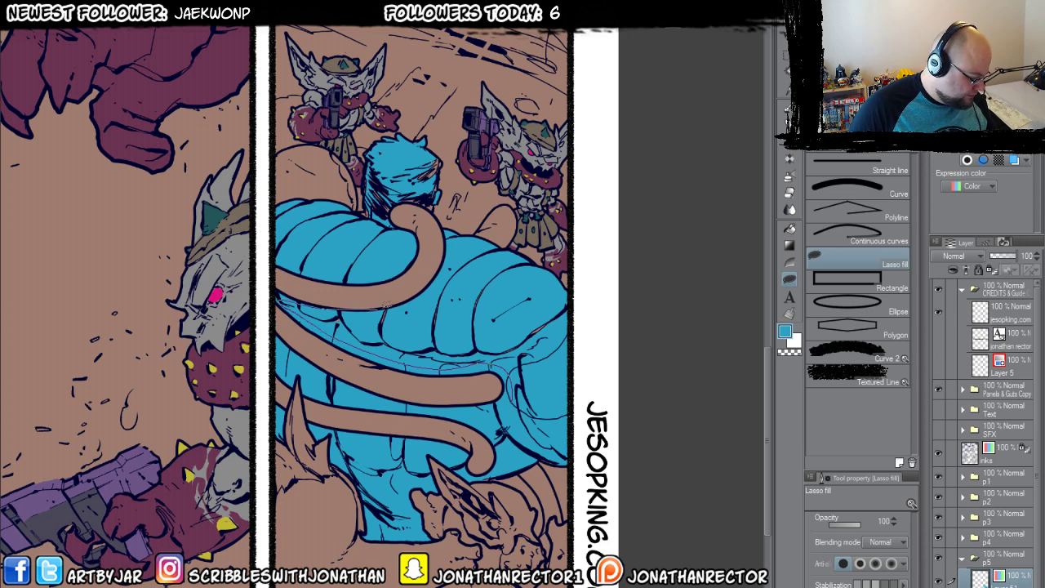
{"action": "mouse_move", "coordinate": [447, 276]}
{"action": "left_mouse_down"}
{"action": "mouse_move", "coordinate": [572, 314]}
{"action": "mouse_move", "coordinate": [506, 363]}
{"action": "left_mouse_up"}
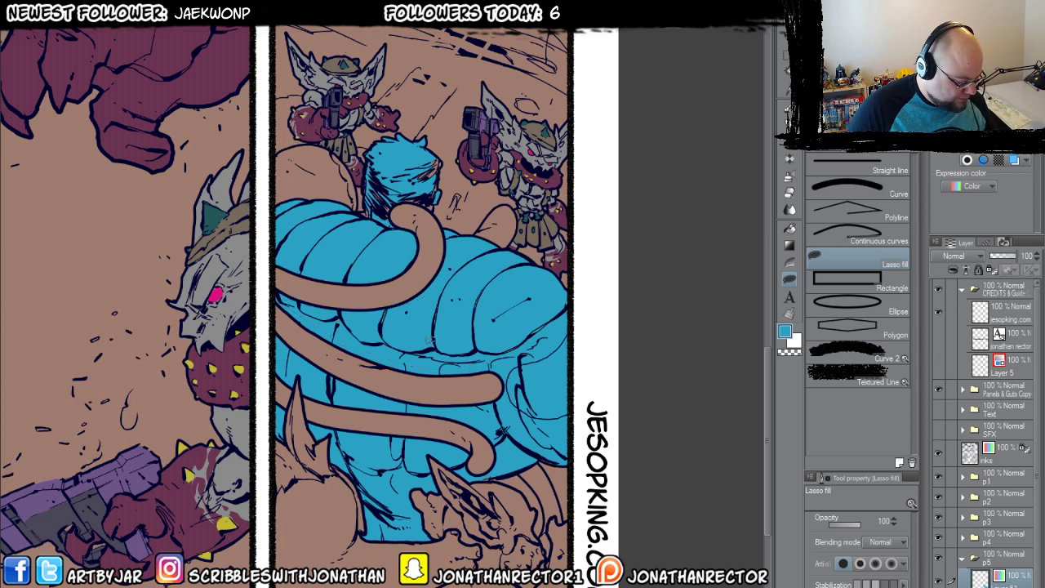
{"action": "left_click_drag", "start_coordinate": [418, 323], "coordinate": [461, 383]}
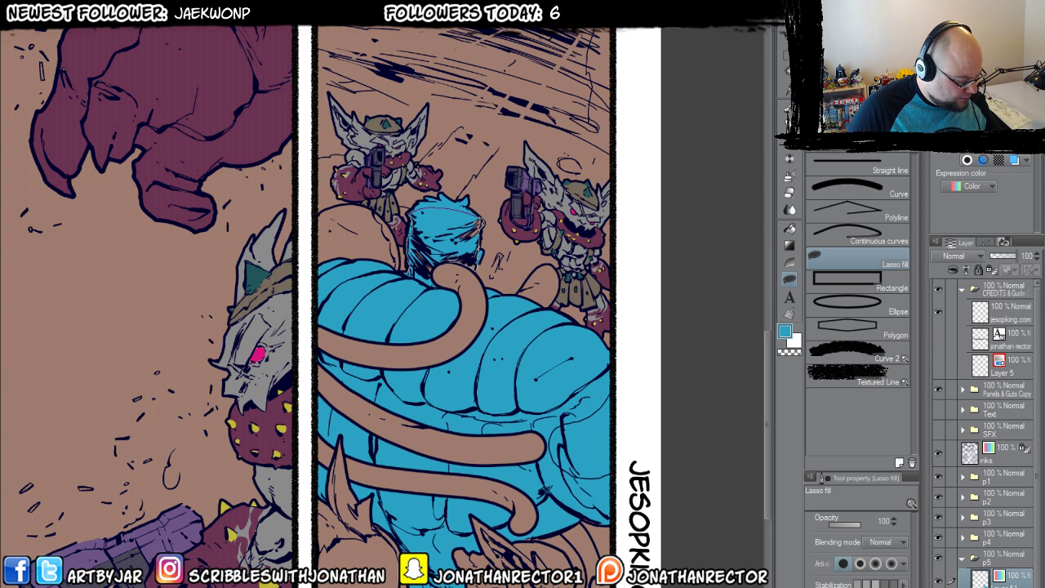
{"action": "left_click_drag", "start_coordinate": [445, 299], "coordinate": [441, 296]}
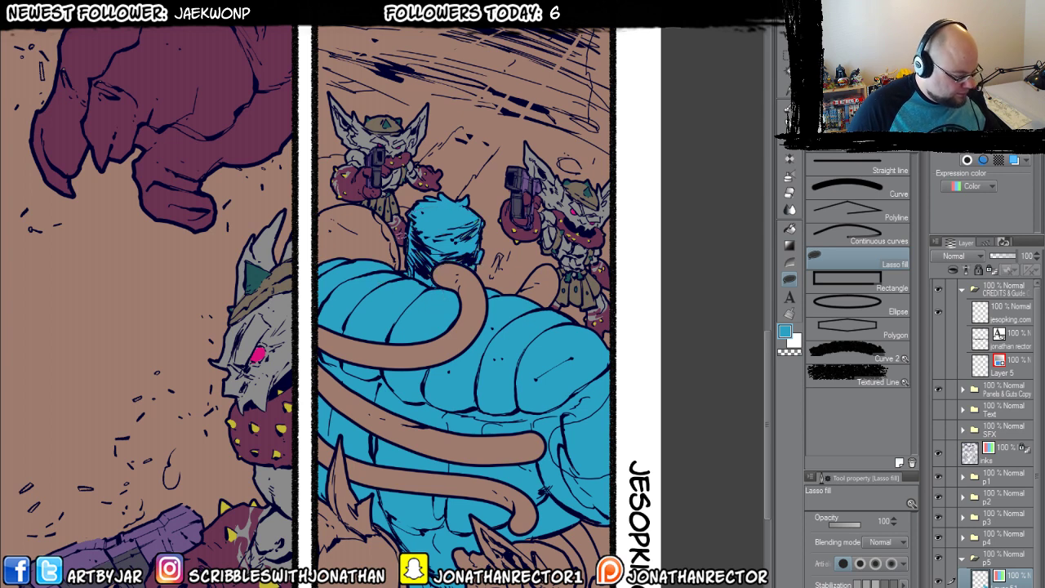
Add another layer for the jacket color and set its expression color to Color.
{"action": "left_click", "coordinate": [970, 186]}
{"action": "left_click", "coordinate": [964, 218]}
{"action": "left_click", "coordinate": [971, 186]}
{"action": "left_click", "coordinate": [962, 202]}
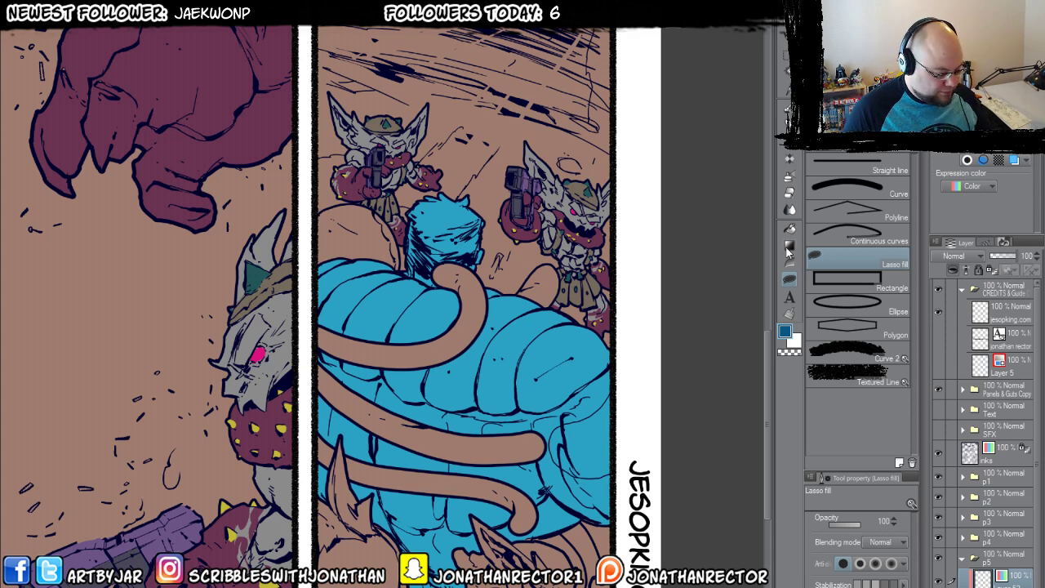
Fill the padded jacket sections across the large figure's shoulders and back with a darker blue.
{"action": "key", "text": "g"}
{"action": "mouse_move", "coordinate": [331, 263]}
{"action": "left_mouse_down"}
{"action": "mouse_move", "coordinate": [413, 309]}
{"action": "mouse_move", "coordinate": [488, 328]}
{"action": "left_mouse_up"}
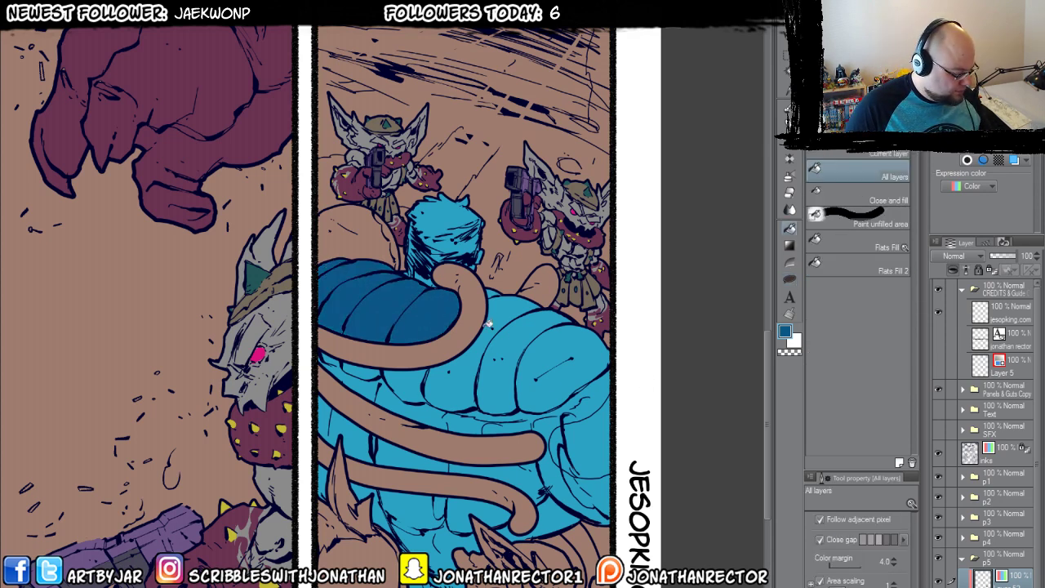
{"action": "left_click_drag", "start_coordinate": [498, 290], "coordinate": [572, 349]}
{"action": "left_click_drag", "start_coordinate": [401, 379], "coordinate": [363, 370]}
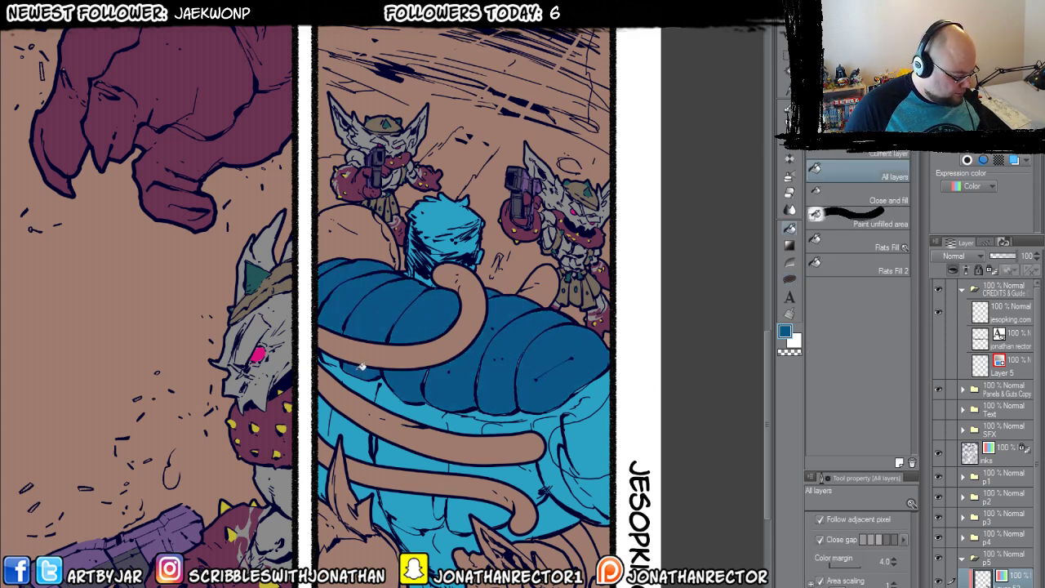
Paint the large figure's hair dark gray and fill the round patch on its sleeve with pale gray-blue.
{"action": "key", "text": "p"}
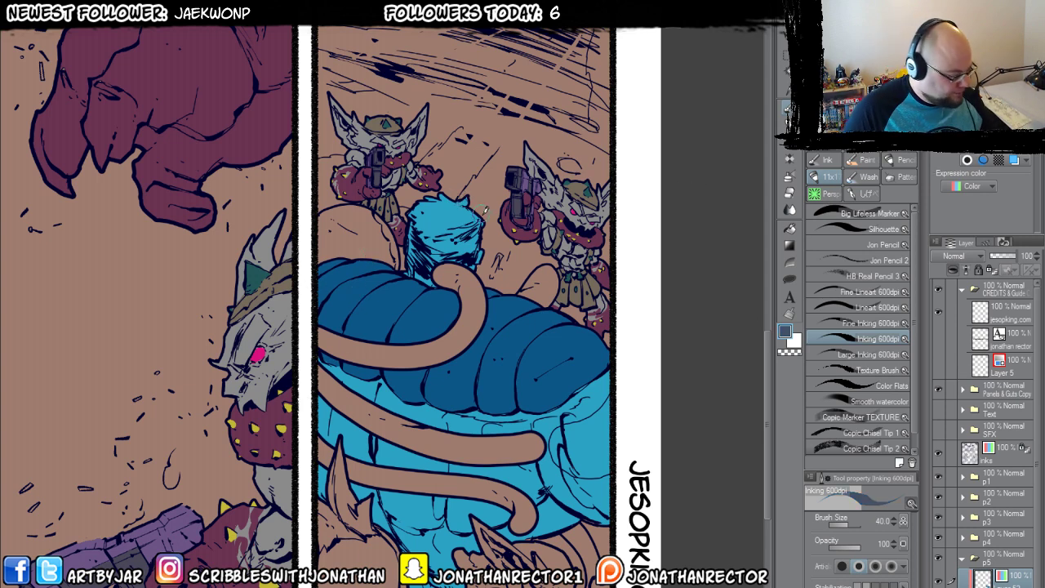
{"action": "mouse_move", "coordinate": [453, 186]}
{"action": "left_mouse_down"}
{"action": "mouse_move", "coordinate": [488, 233]}
{"action": "mouse_move", "coordinate": [428, 213]}
{"action": "mouse_move", "coordinate": [453, 242]}
{"action": "mouse_move", "coordinate": [424, 211]}
{"action": "mouse_move", "coordinate": [443, 239]}
{"action": "mouse_move", "coordinate": [432, 249]}
{"action": "mouse_move", "coordinate": [412, 244]}
{"action": "mouse_move", "coordinate": [414, 261]}
{"action": "mouse_move", "coordinate": [430, 270]}
{"action": "mouse_move", "coordinate": [447, 245]}
{"action": "mouse_move", "coordinate": [463, 259]}
{"action": "mouse_move", "coordinate": [451, 247]}
{"action": "mouse_move", "coordinate": [463, 247]}
{"action": "mouse_move", "coordinate": [419, 261]}
{"action": "mouse_move", "coordinate": [428, 272]}
{"action": "mouse_move", "coordinate": [409, 257]}
{"action": "left_mouse_up"}
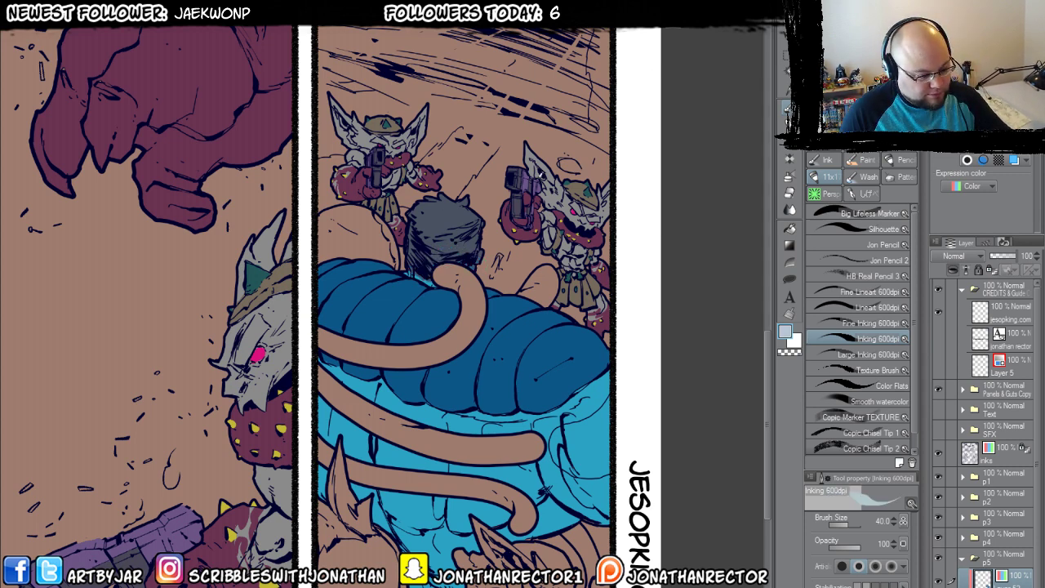
{"action": "key", "text": "g"}
{"action": "key", "text": "g"}
{"action": "left_click", "coordinate": [566, 446]}
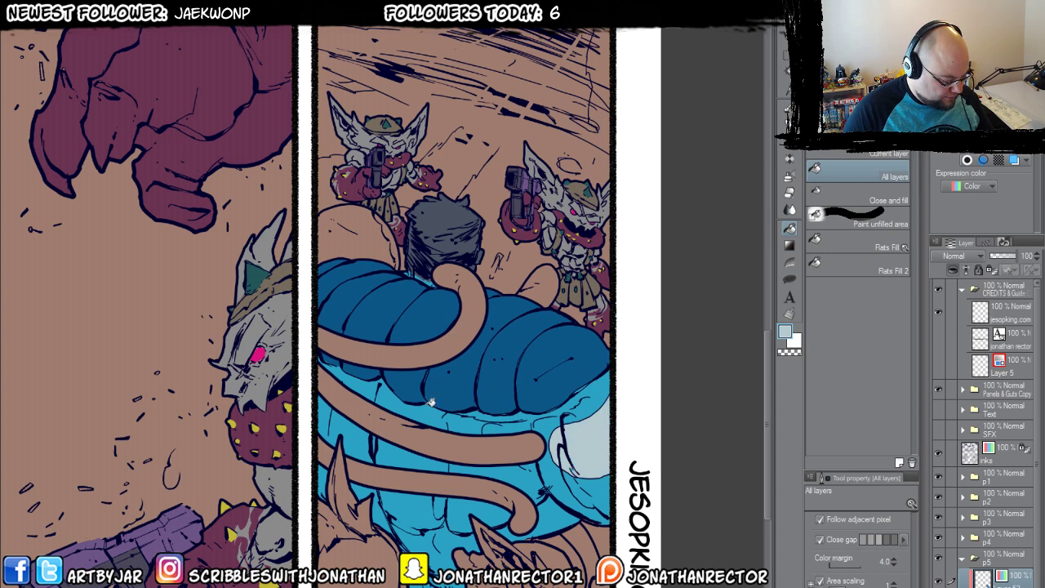
Pick an orange-tan skin tone and paint the large figure's ear and neck.
{"action": "key", "text": "p"}
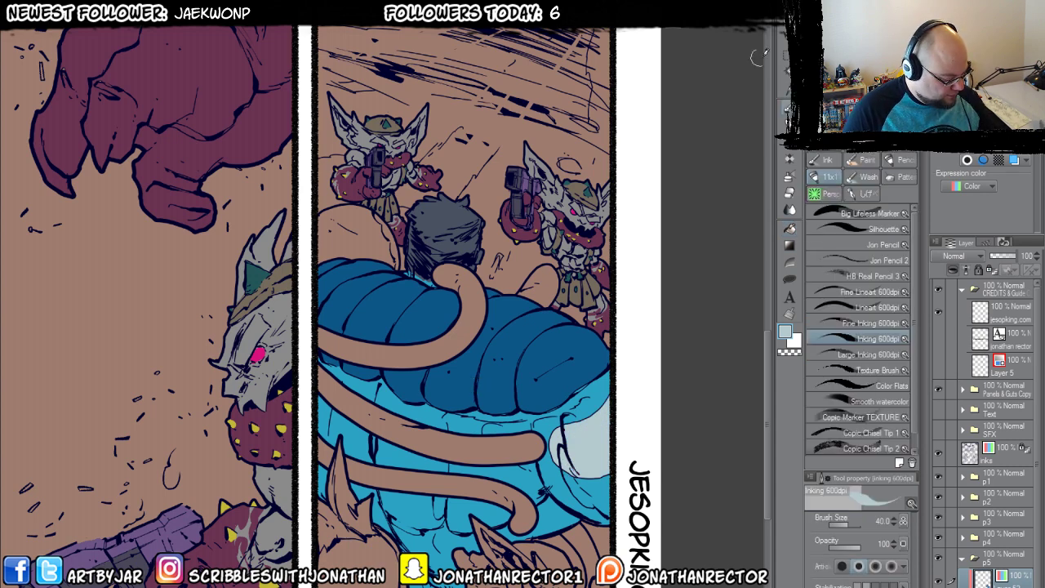
{"action": "left_click", "coordinate": [985, 90]}
{"action": "left_click", "coordinate": [984, 90]}
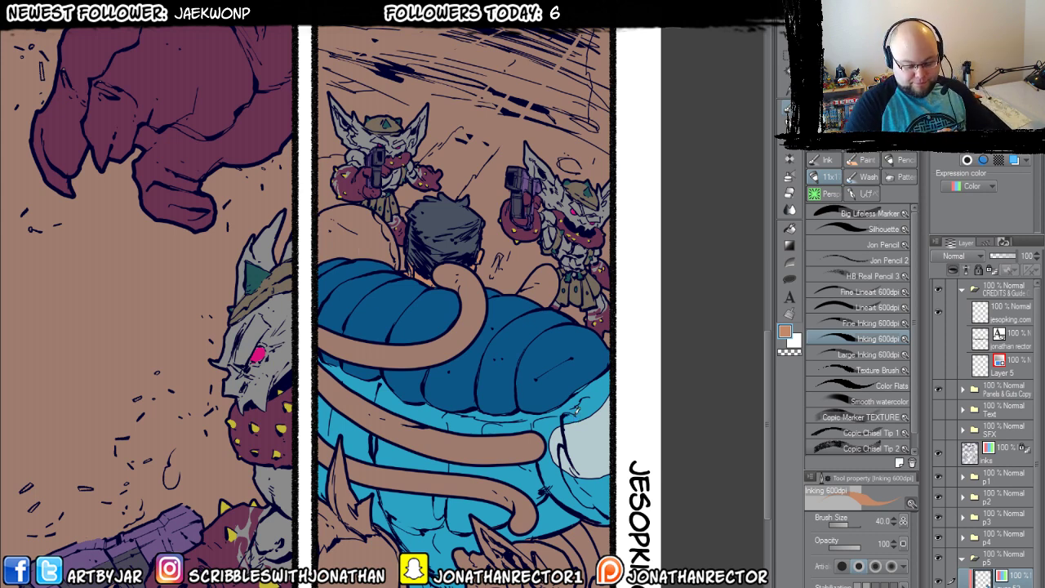
Add another layer for the tentacle color and set its expression color to Color.
{"action": "key", "text": "ctrl+shift+n"}
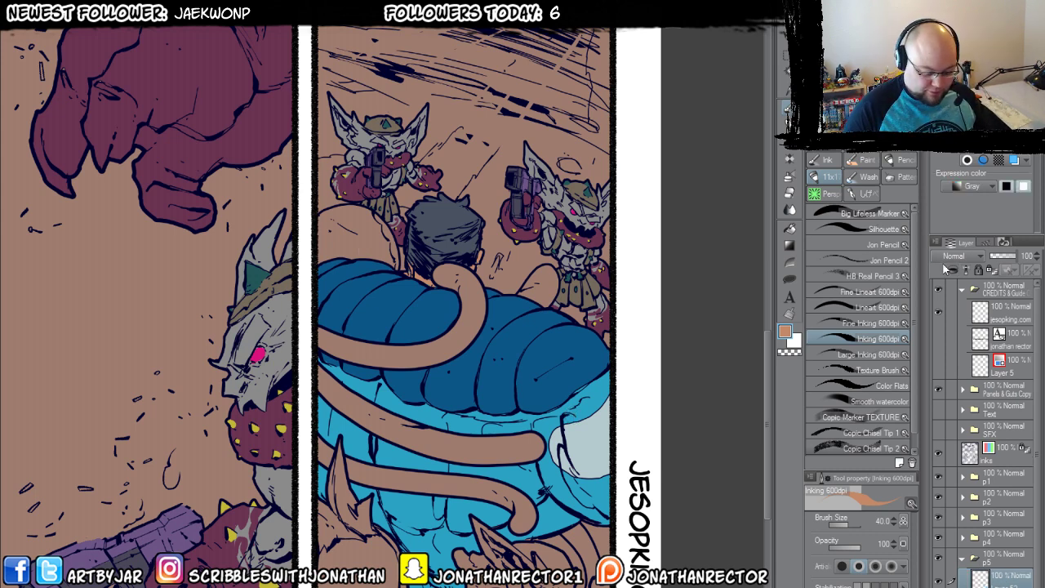
{"action": "left_click", "coordinate": [971, 187]}
{"action": "left_click", "coordinate": [969, 197]}
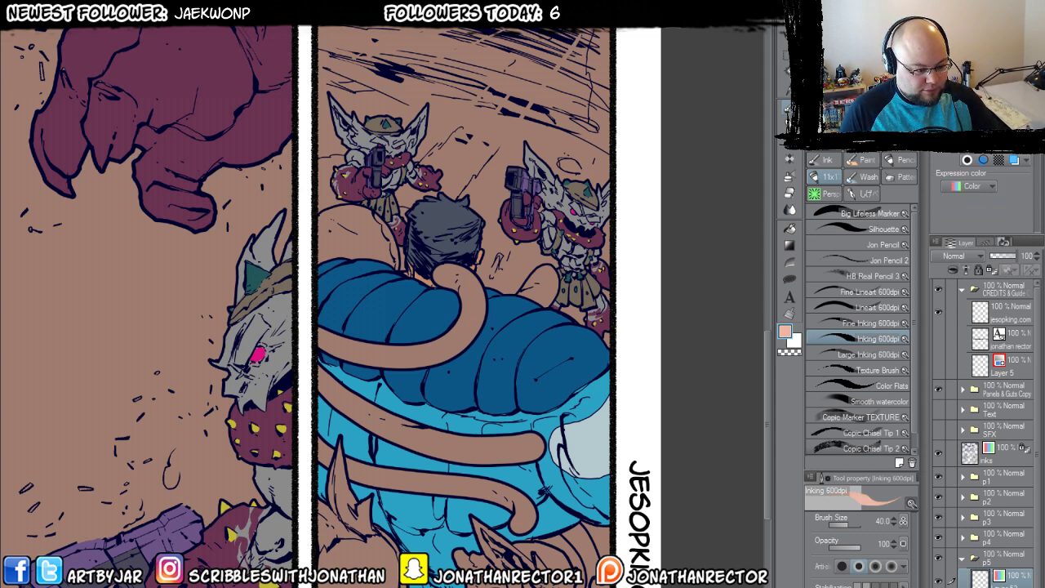
Fill the tentacles around the large figure and the bald head beside it with pale pink.
{"action": "key", "text": "g"}
{"action": "key", "text": "g"}
{"action": "left_click", "coordinate": [361, 232]}
{"action": "left_click", "coordinate": [392, 232]}
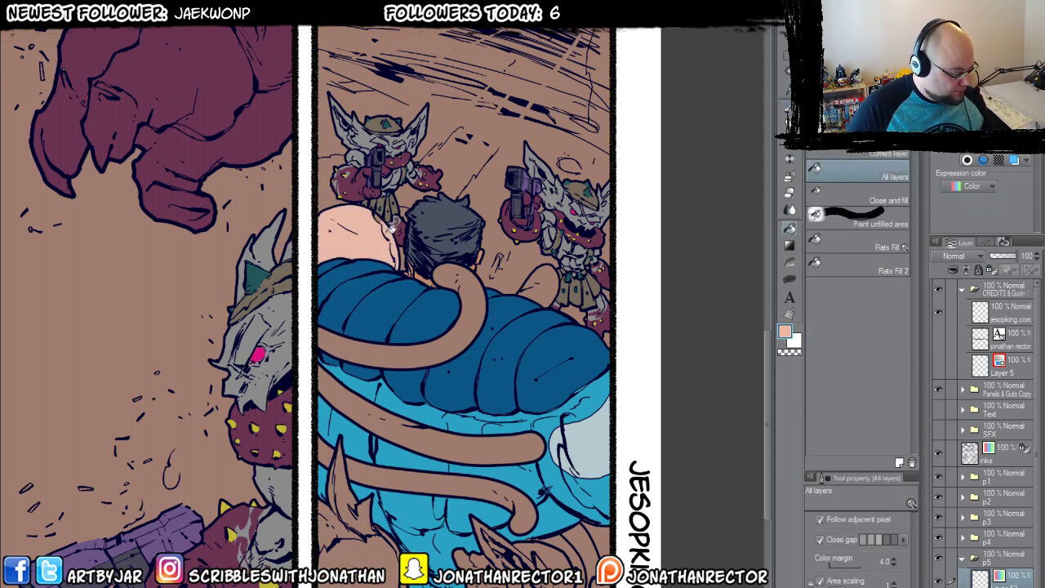
{"action": "left_click", "coordinate": [337, 358]}
{"action": "left_click", "coordinate": [339, 398]}
{"action": "left_click", "coordinate": [347, 454]}
{"action": "left_click", "coordinate": [374, 474]}
{"action": "left_click", "coordinate": [542, 284]}
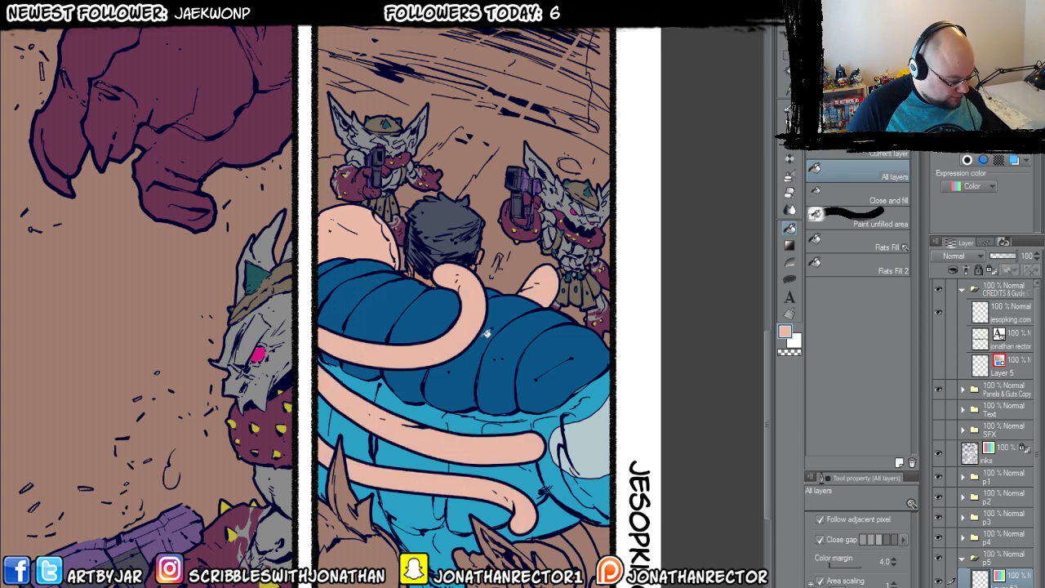
{"action": "left_click", "coordinate": [572, 546]}
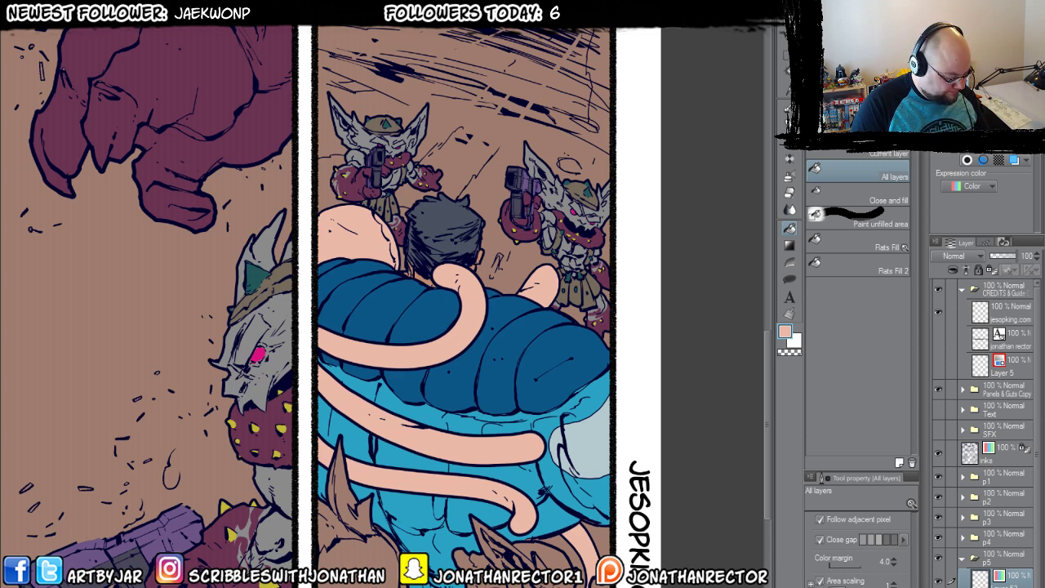
Add another layer with its expression color set to Color and fill the rounded head beside the large figure with dark gray.
{"action": "key", "text": "ctrl+shift+n"}
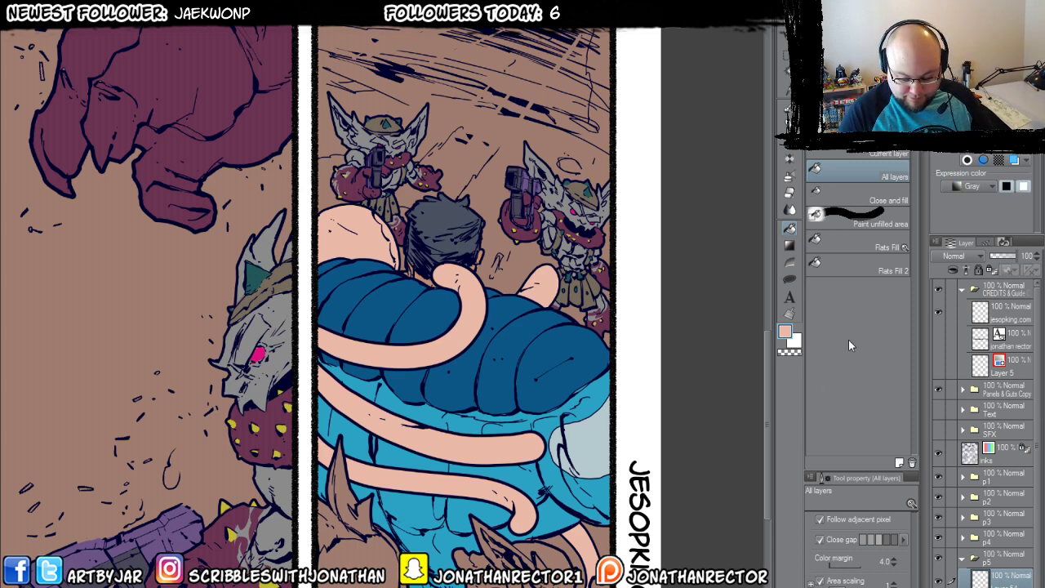
{"action": "left_click", "coordinate": [968, 186]}
{"action": "left_click", "coordinate": [968, 205]}
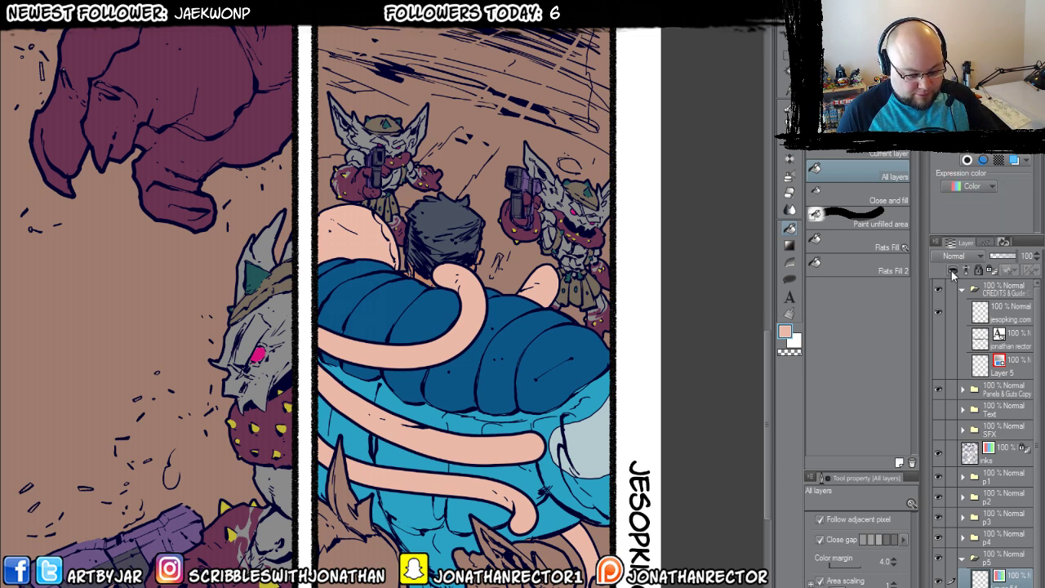
{"action": "left_click", "coordinate": [371, 252]}
Paint dark gray bases and speckled markings on two tentacles near the panel edge, refining them with the eraser.
{"action": "key", "text": "p"}
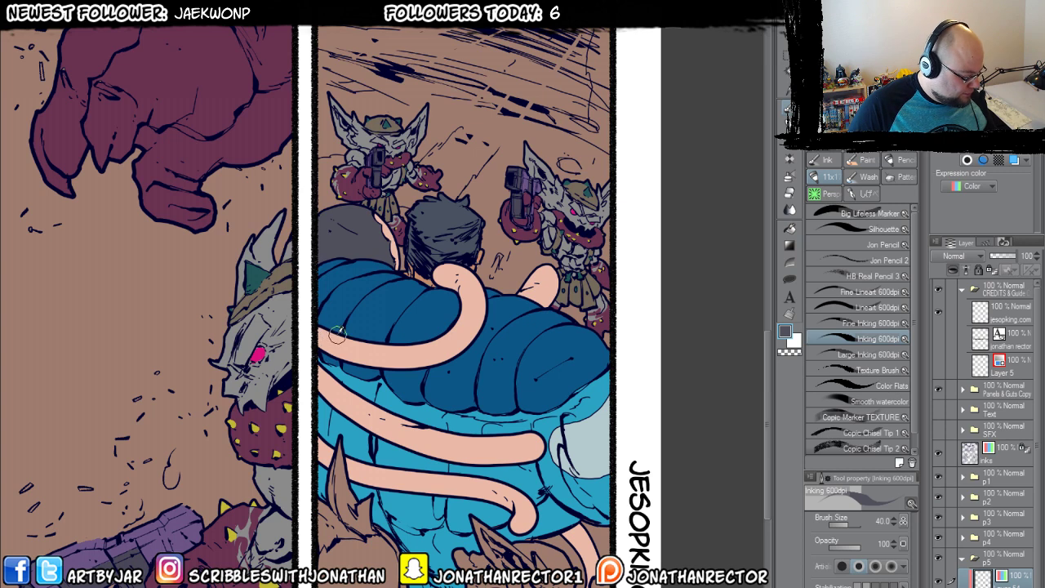
{"action": "mouse_move", "coordinate": [321, 343]}
{"action": "left_mouse_down"}
{"action": "mouse_move", "coordinate": [343, 352]}
{"action": "mouse_move", "coordinate": [333, 336]}
{"action": "mouse_move", "coordinate": [353, 363]}
{"action": "mouse_move", "coordinate": [322, 330]}
{"action": "mouse_move", "coordinate": [339, 296]}
{"action": "left_mouse_up"}
{"action": "key", "text": "e"}
{"action": "key", "text": "p"}
{"action": "mouse_move", "coordinate": [333, 394]}
{"action": "left_mouse_down"}
{"action": "mouse_move", "coordinate": [331, 423]}
{"action": "mouse_move", "coordinate": [364, 428]}
{"action": "mouse_move", "coordinate": [365, 417]}
{"action": "mouse_move", "coordinate": [386, 430]}
{"action": "mouse_move", "coordinate": [372, 416]}
{"action": "left_mouse_up"}
{"action": "key", "text": "e"}
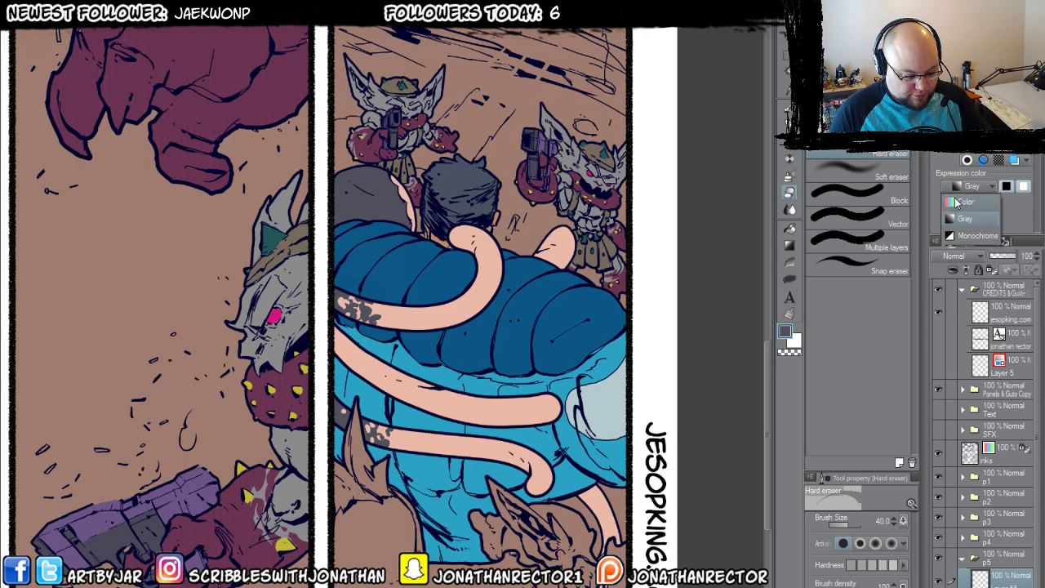
On a new Color layer, fill the foreground creature in front of the large figure with green sampled from the earlier panel.
{"action": "scroll", "coordinate": [482, 478], "scroll_direction": "left", "scroll_amount": 5}
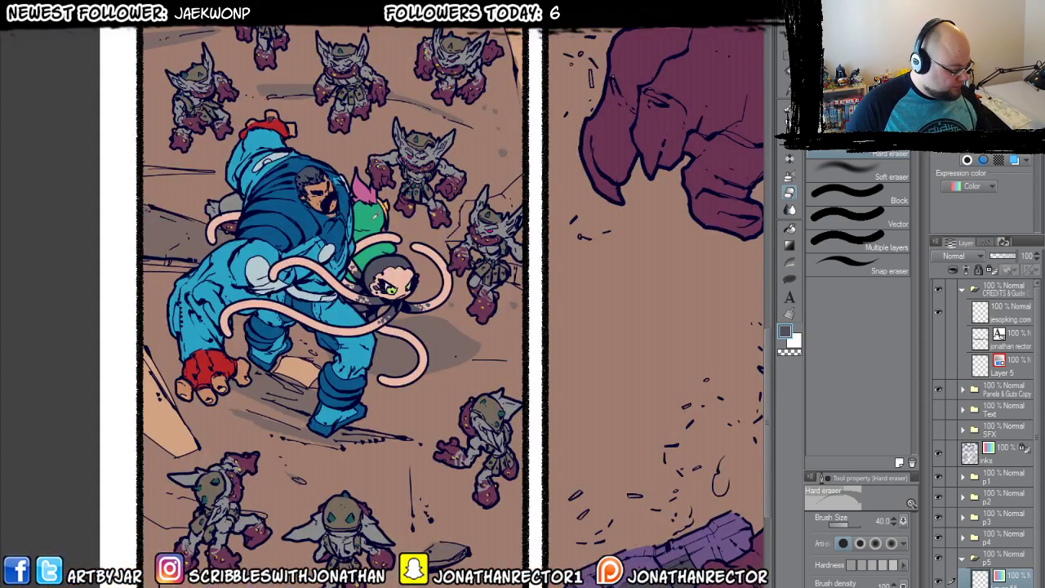
{"action": "left_click_drag", "start_coordinate": [680, 555], "coordinate": [513, 426]}
{"action": "key", "text": "g"}
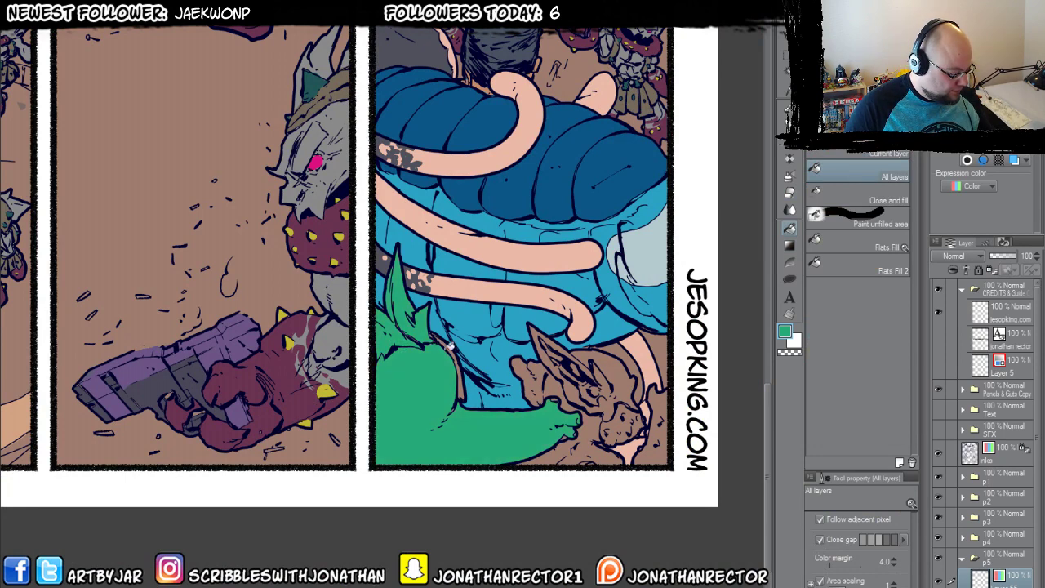
{"action": "key", "text": "p"}
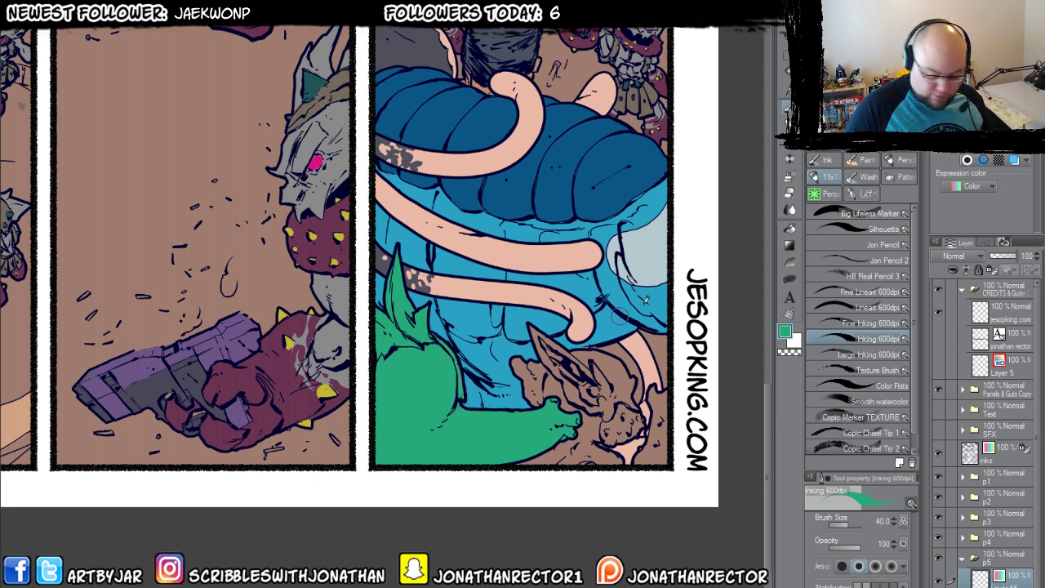
Set up another layer for the green creature's accent colors with its expression color set to Color.
{"action": "left_click", "coordinate": [972, 186]}
{"action": "left_click", "coordinate": [966, 219]}
{"action": "left_click", "coordinate": [972, 187]}
{"action": "left_click", "coordinate": [964, 202]}
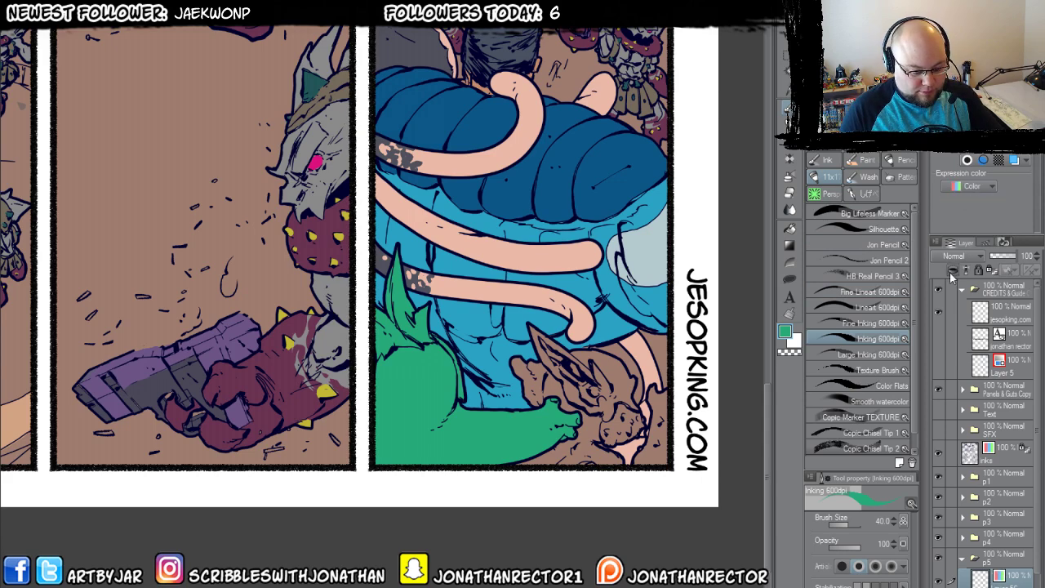
Sample orange from the green character in the earlier panel and paint the trim along the creature's back and its claws.
{"action": "left_click_drag", "start_coordinate": [51, 323], "coordinate": [441, 445]}
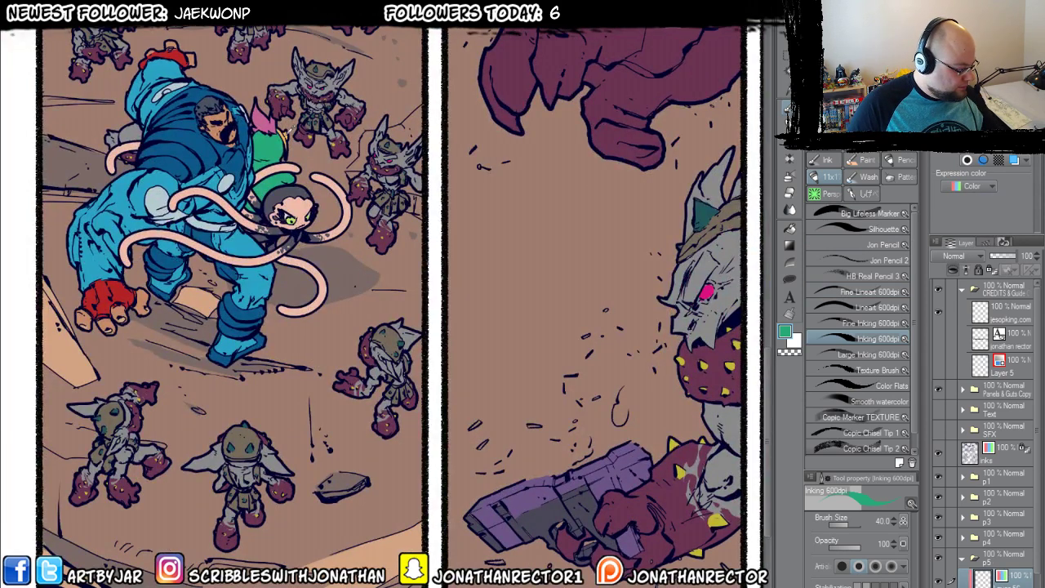
{"action": "left_click", "coordinate": [288, 132], "text": "alt"}
{"action": "left_click_drag", "start_coordinate": [525, 281], "coordinate": [107, 141]}
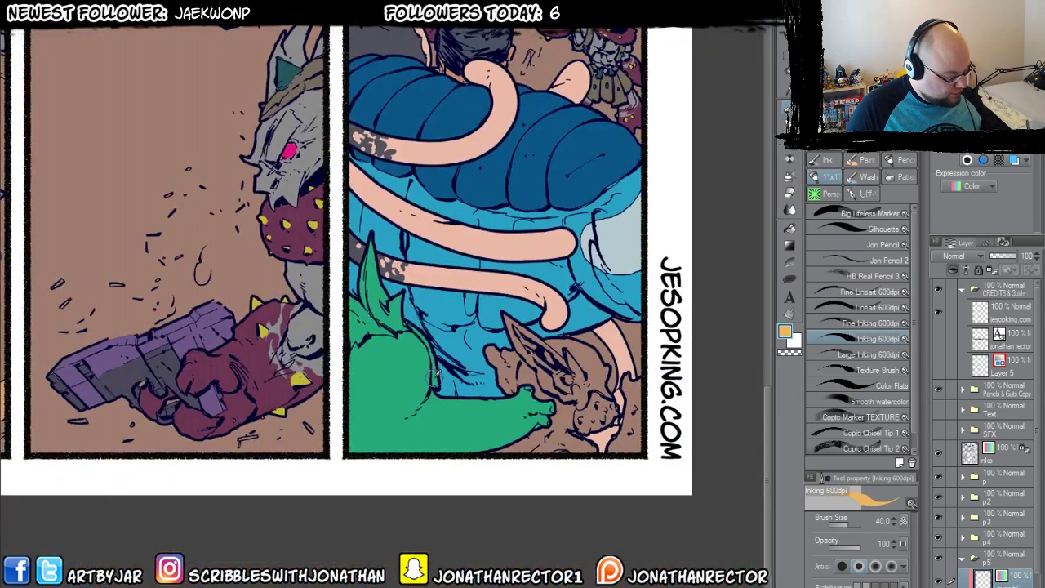
{"action": "left_click_drag", "start_coordinate": [436, 380], "coordinate": [414, 320]}
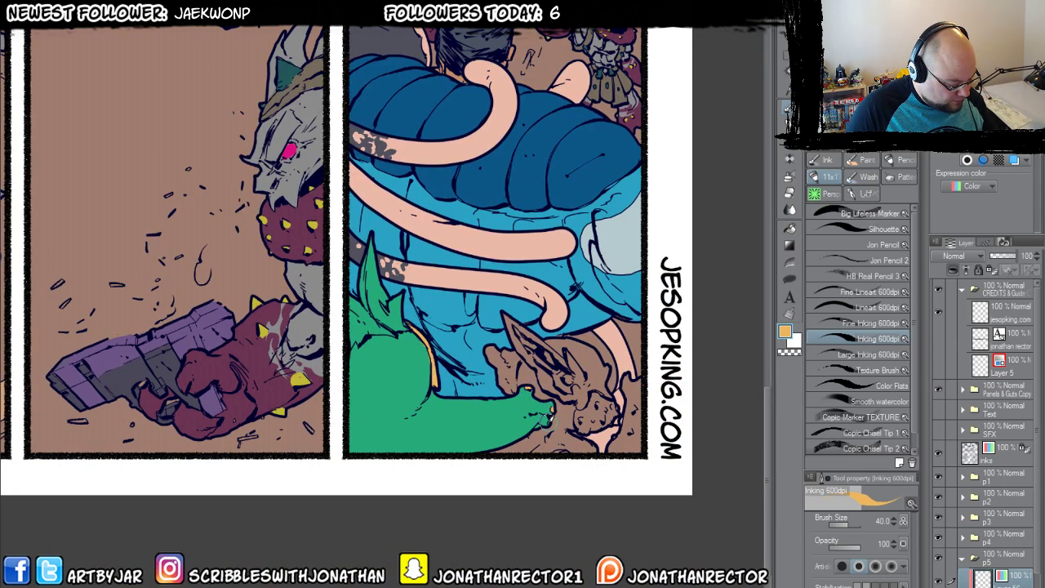
Sample pink from the earlier panel and use Lasso fill to color the green creature's spiky crest.
{"action": "mouse_move", "coordinate": [156, 297]}
{"action": "left_mouse_down"}
{"action": "mouse_move", "coordinate": [548, 471]}
{"action": "mouse_move", "coordinate": [596, 535]}
{"action": "left_mouse_up"}
{"action": "left_click", "coordinate": [294, 214], "text": "alt"}
{"action": "left_click_drag", "start_coordinate": [539, 506], "coordinate": [214, 214]}
{"action": "key", "text": "u"}
{"action": "left_click_drag", "start_coordinate": [711, 393], "coordinate": [675, 458]}
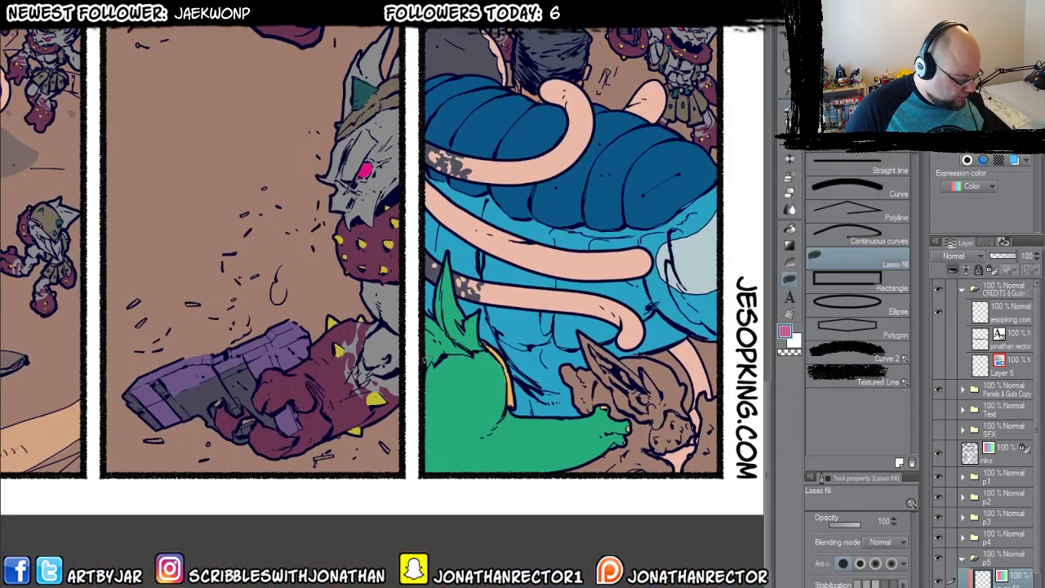
{"action": "key", "text": "g"}
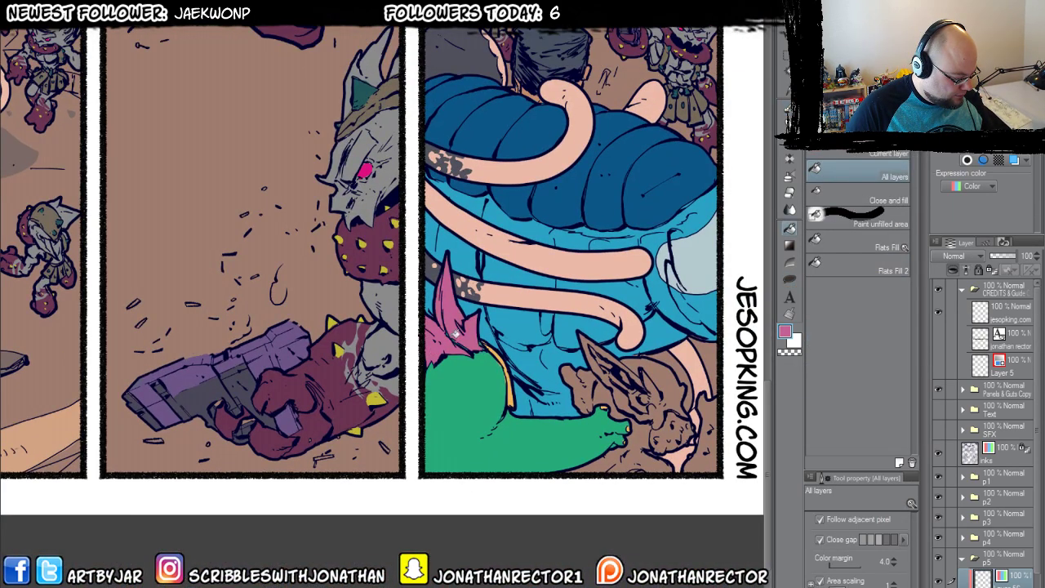
{"action": "key", "text": "b"}
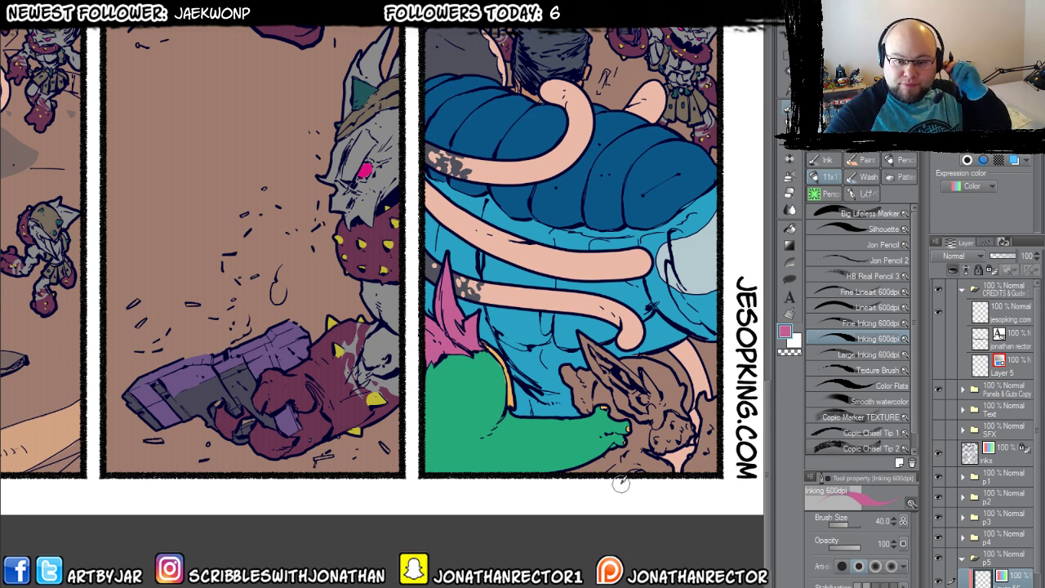
Add another layer for the foreground goblin and set its expression color to Color.
{"action": "left_click", "coordinate": [1011, 575]}
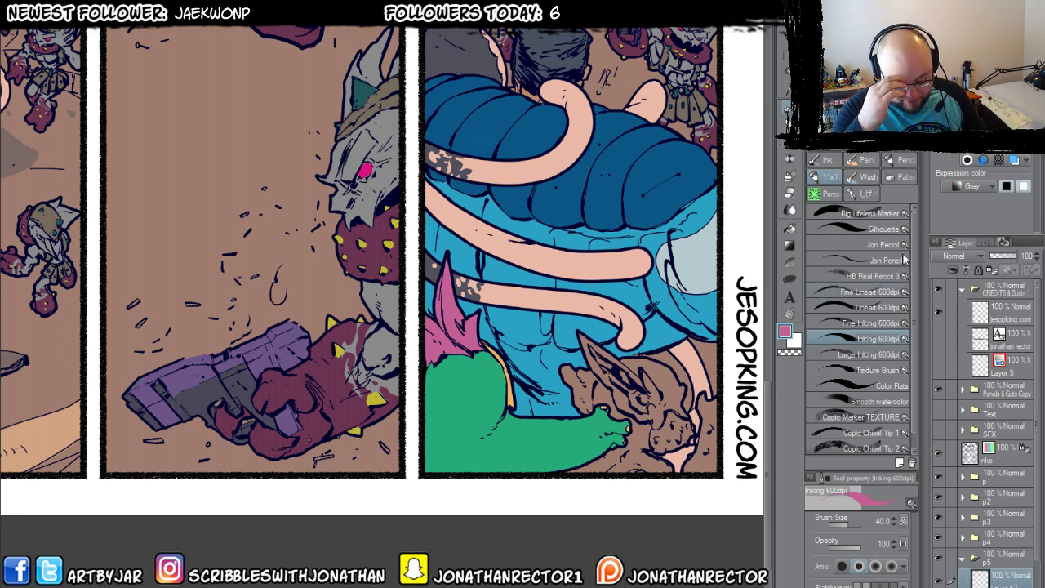
{"action": "left_click", "coordinate": [972, 186]}
{"action": "left_click", "coordinate": [964, 202]}
Fill the foreground goblin's head, ears and body in the panel's lower corner with gray.
{"action": "left_click_drag", "start_coordinate": [585, 406], "coordinate": [446, 536]}
{"action": "left_click_drag", "start_coordinate": [534, 370], "coordinate": [546, 239]}
{"action": "key", "text": "g"}
{"action": "key", "text": "g"}
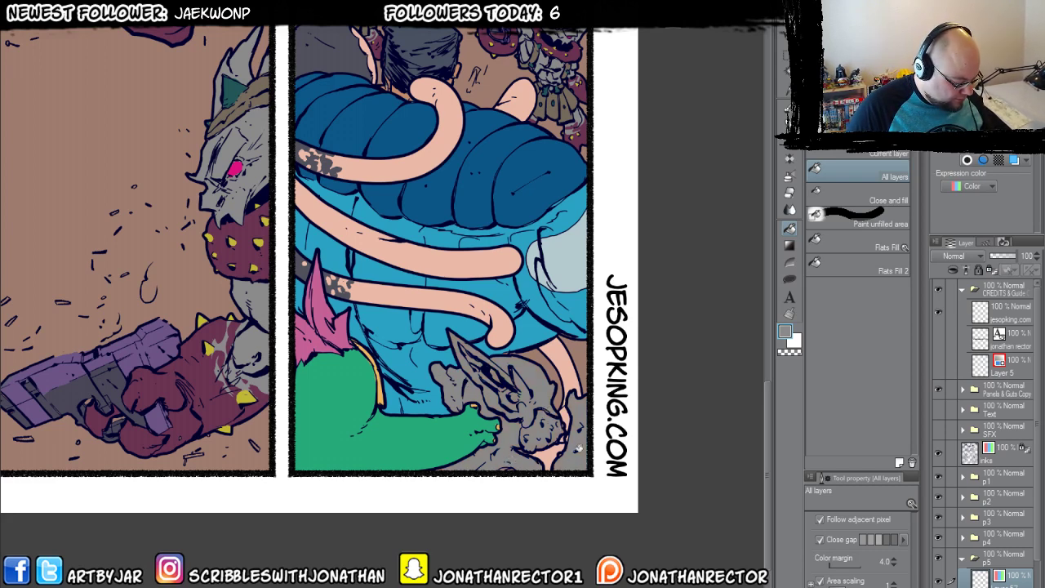
Sample maroon from a background goblin, fill the foreground goblin's studded jaw piece and arm, and clean up with the eraser.
{"action": "key", "text": "p"}
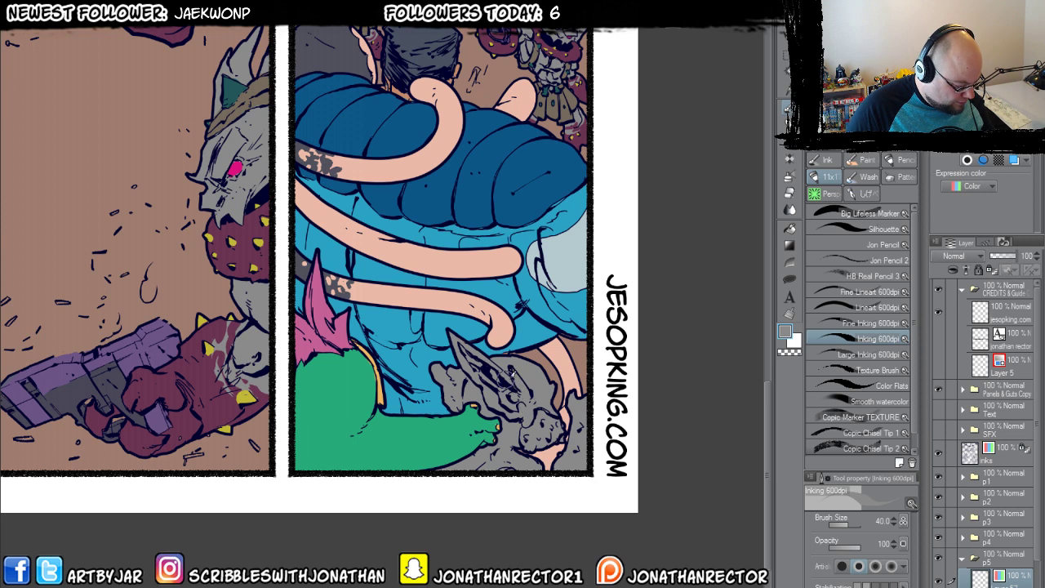
{"action": "left_click", "coordinate": [579, 52], "text": "alt"}
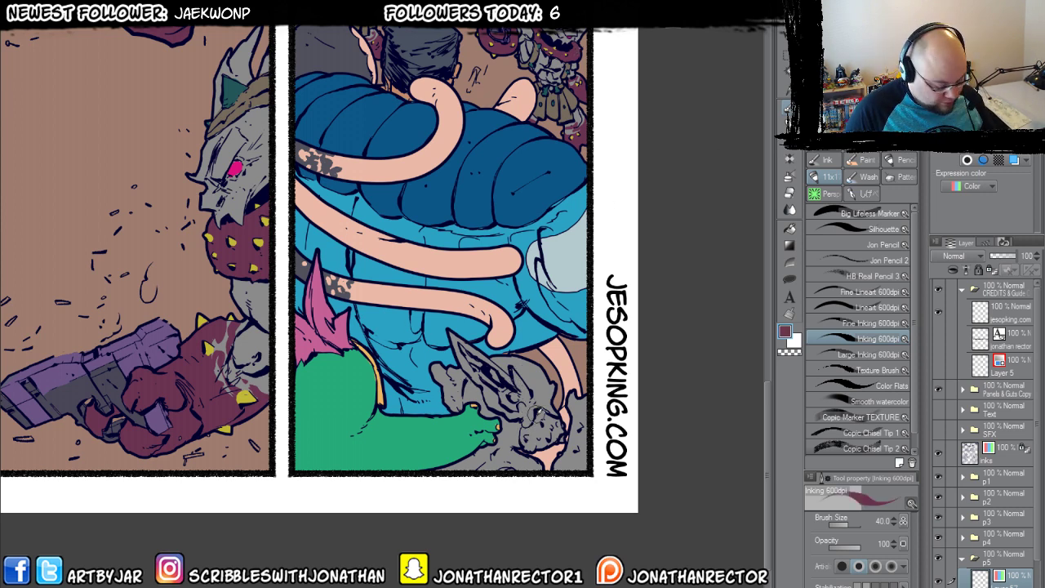
{"action": "key", "text": "g"}
{"action": "left_click", "coordinate": [544, 418]}
{"action": "key", "text": "ctrl+z"}
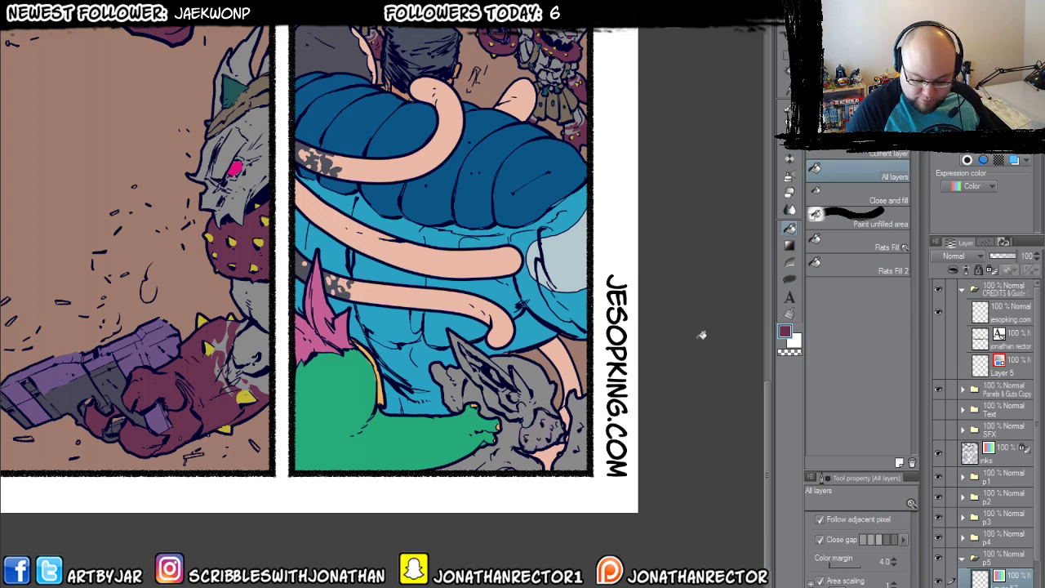
{"action": "left_click", "coordinate": [540, 426]}
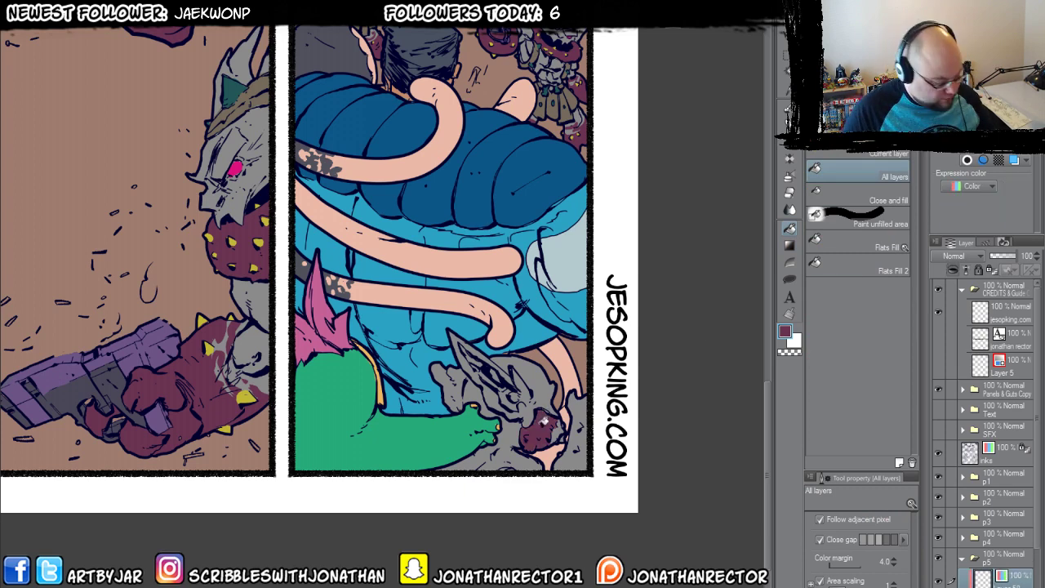
{"action": "left_click", "coordinate": [556, 433]}
{"action": "left_click", "coordinate": [579, 409]}
{"action": "key", "text": "b"}
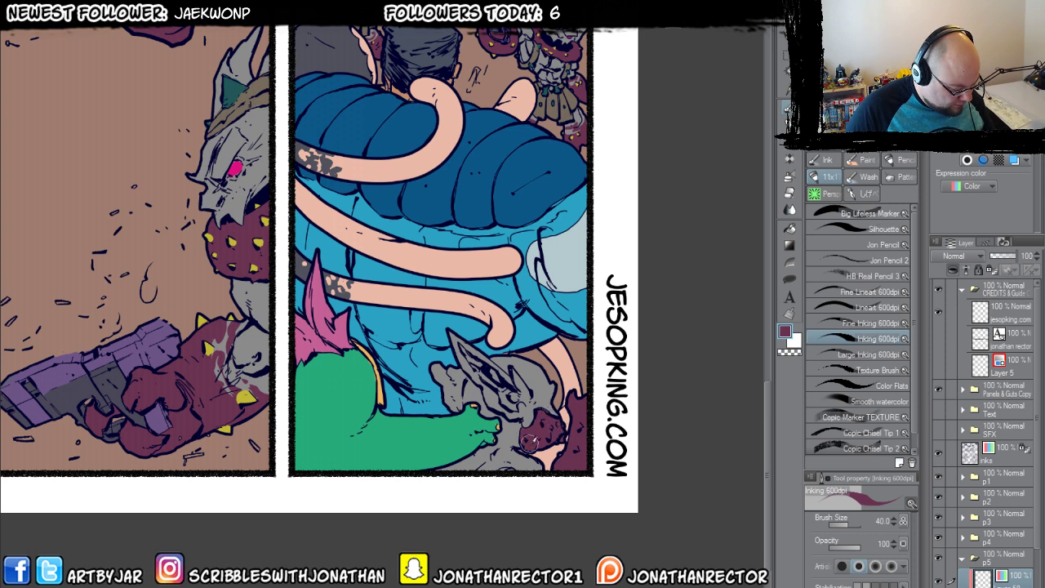
{"action": "key", "text": "e"}
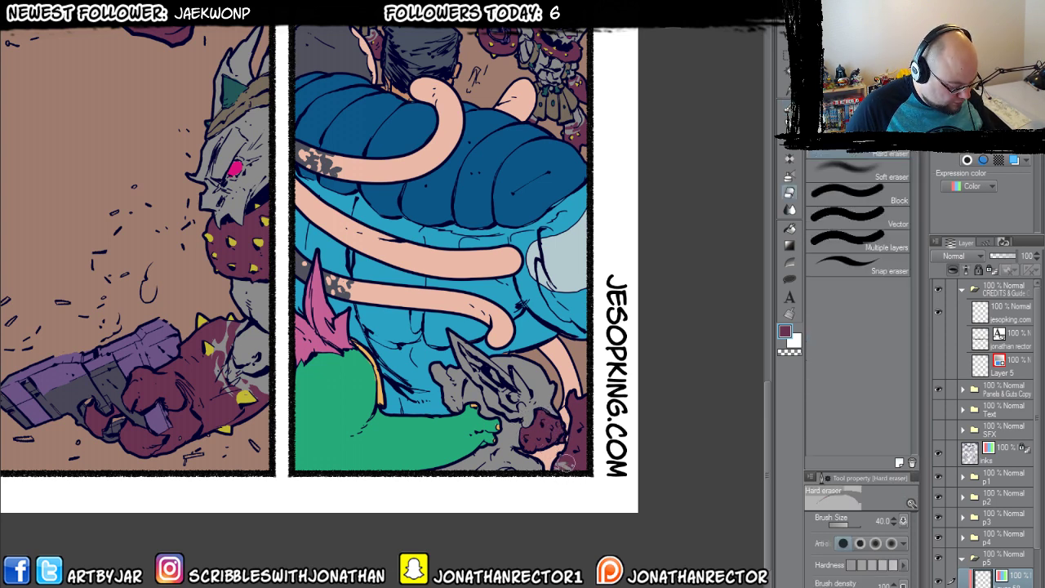
Sample the olive brown of the background goblins' gear and brush it onto the foreground goblin's head.
{"action": "scroll", "coordinate": [450, 244], "scroll_direction": "up", "scroll_amount": 5}
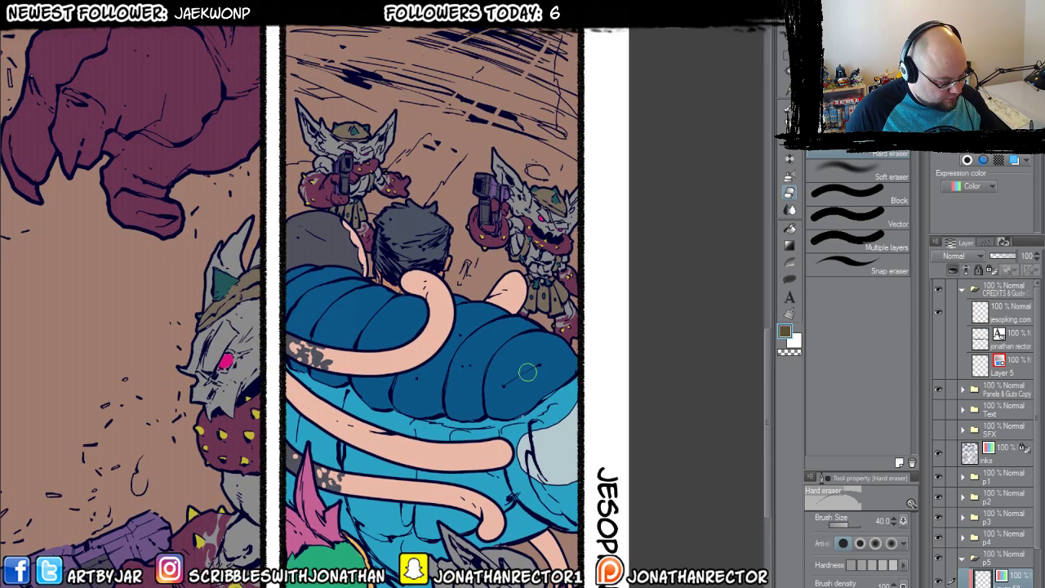
{"action": "scroll", "coordinate": [530, 348], "scroll_direction": "down", "scroll_amount": 6}
{"action": "key", "text": "p"}
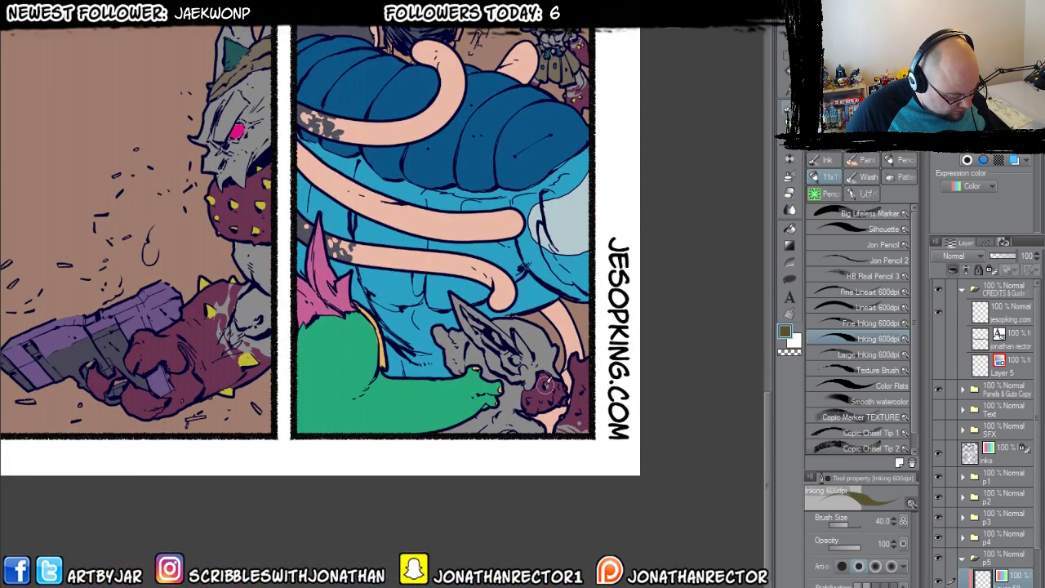
{"action": "left_click_drag", "start_coordinate": [546, 384], "coordinate": [535, 349]}
{"action": "scroll", "coordinate": [535, 350], "scroll_direction": "up", "scroll_amount": 4}
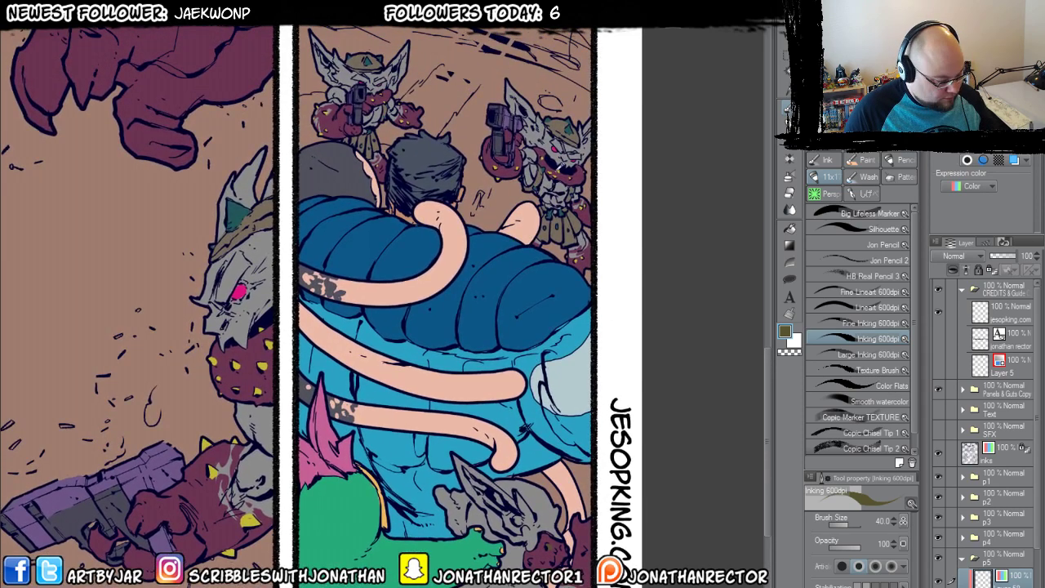
Brush yellow onto the studs of the foreground goblin in panel five's lower corner.
{"action": "scroll", "coordinate": [529, 406], "scroll_direction": "down", "scroll_amount": 3}
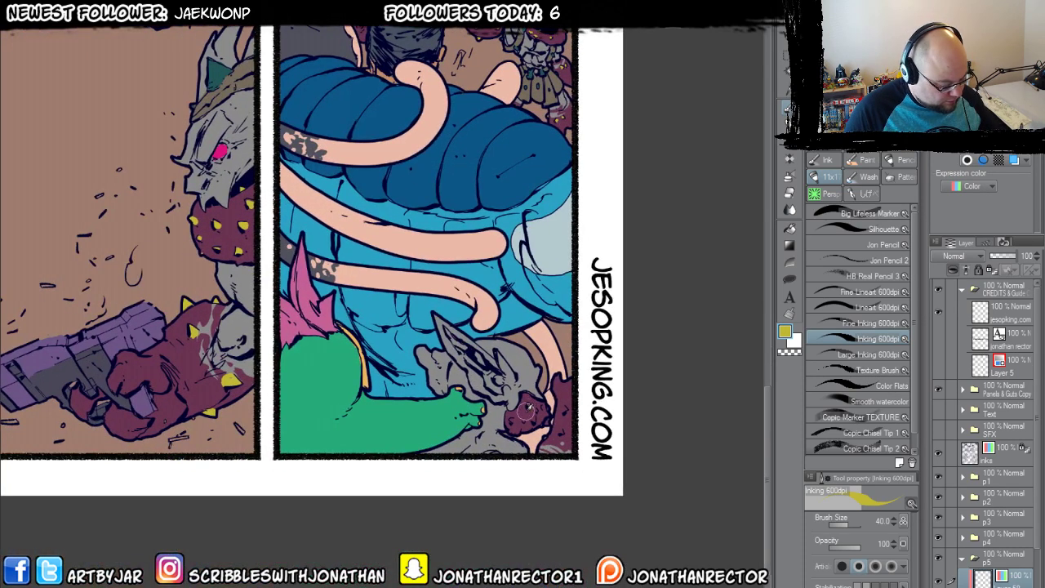
{"action": "mouse_move", "coordinate": [529, 406]}
{"action": "left_mouse_down"}
{"action": "mouse_move", "coordinate": [548, 413]}
{"action": "mouse_move", "coordinate": [515, 423]}
{"action": "mouse_move", "coordinate": [521, 429]}
{"action": "mouse_move", "coordinate": [565, 408]}
{"action": "left_mouse_up"}
{"action": "left_click_drag", "start_coordinate": [357, 410], "coordinate": [400, 587]}
{"action": "key", "text": "ctrl+minus"}
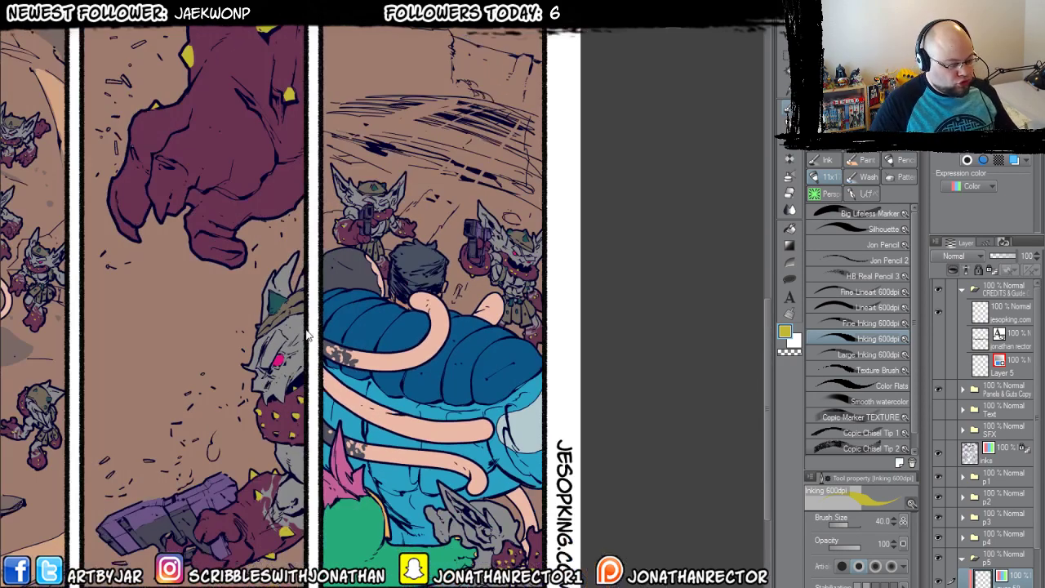
Sample the brown from the neighboring panel's ground and set the expression color of panel five's background layer to Color.
{"action": "left_click_drag", "start_coordinate": [214, 421], "coordinate": [474, 542]}
{"action": "left_click", "coordinate": [520, 448], "text": "alt"}
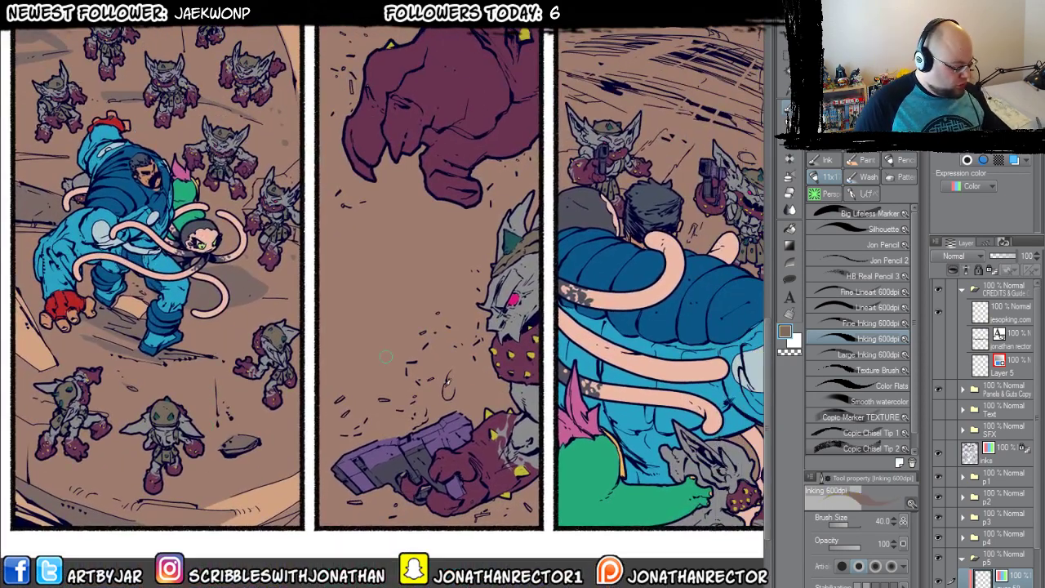
{"action": "left_click_drag", "start_coordinate": [521, 447], "coordinate": [409, 441]}
{"action": "key", "text": "ctrl+minus"}
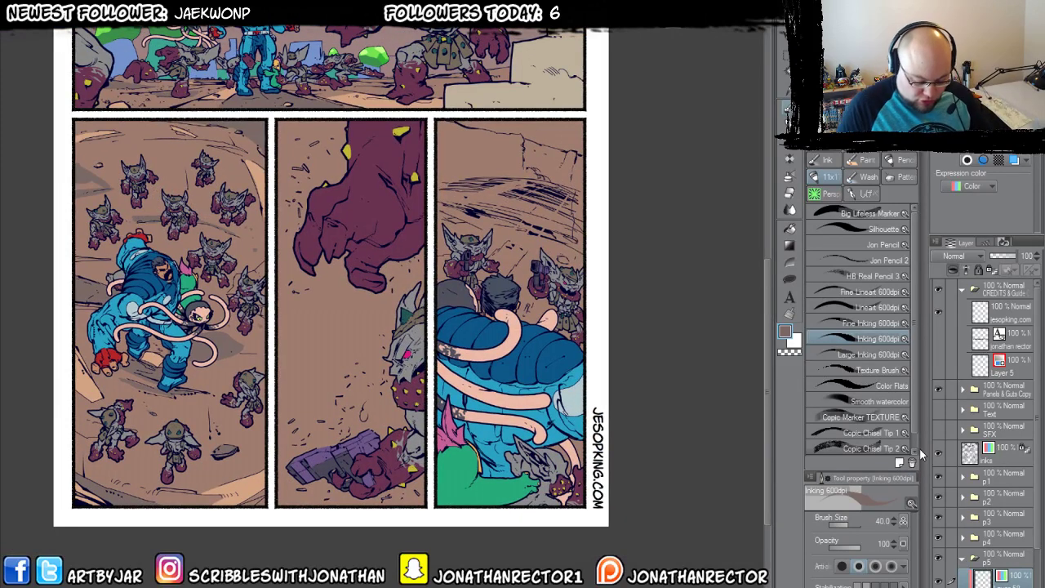
{"action": "left_click", "coordinate": [938, 413]}
{"action": "left_click_drag", "start_coordinate": [935, 409], "coordinate": [941, 434]}
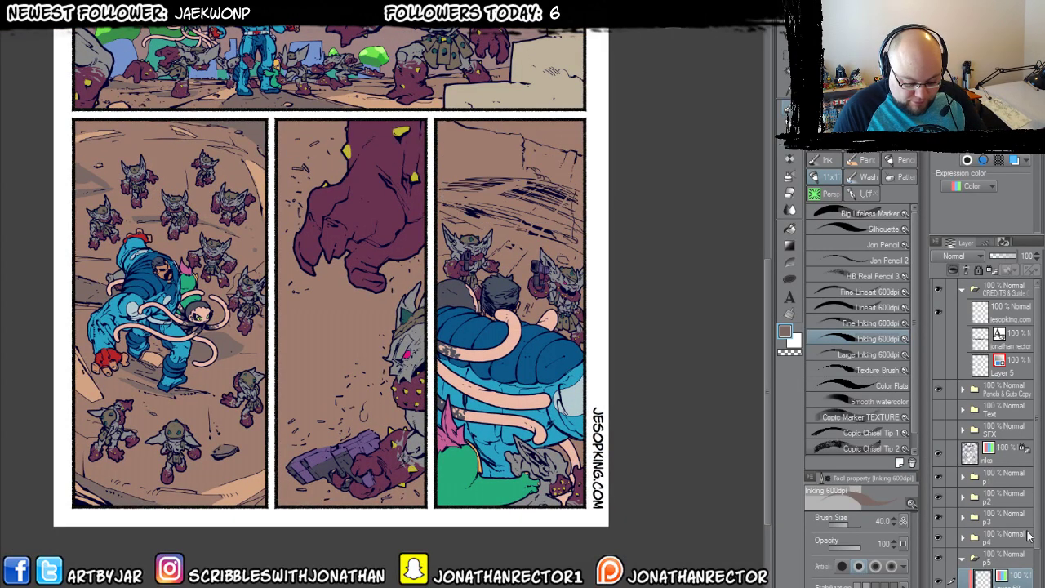
{"action": "scroll", "coordinate": [1030, 578], "scroll_direction": "down", "scroll_amount": 2}
{"action": "scroll", "coordinate": [1030, 581], "scroll_direction": "down", "scroll_amount": 3}
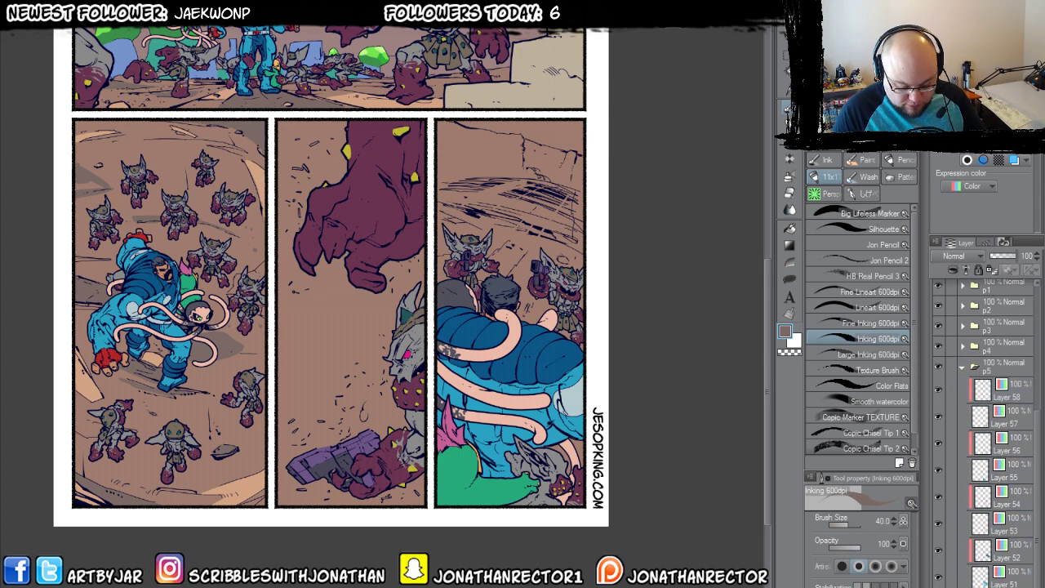
{"action": "left_click", "coordinate": [966, 186]}
{"action": "left_click", "coordinate": [958, 202]}
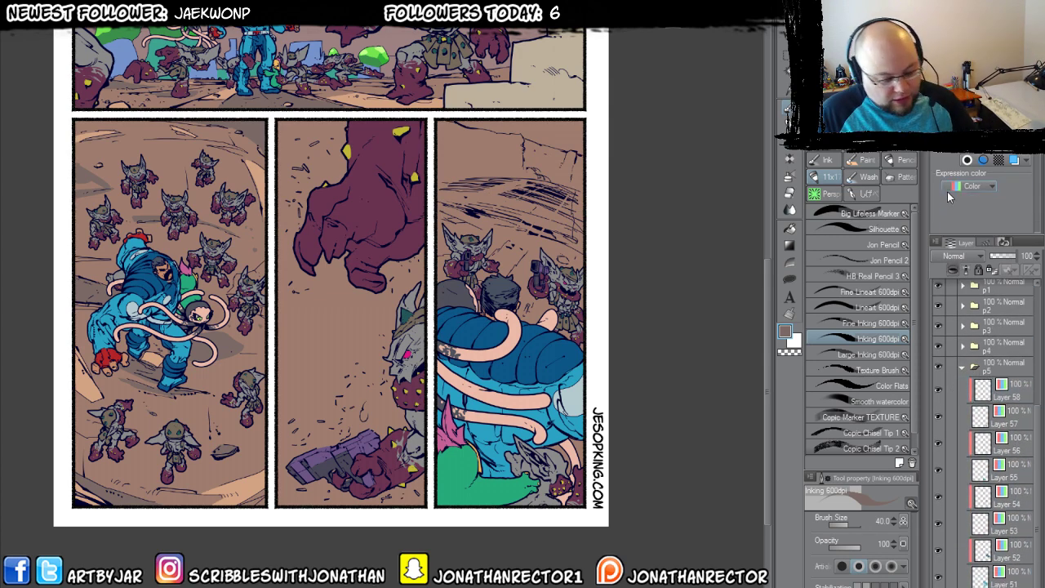
Enlarge the inking brush to 80 and paint panel five's ground with the sampled brown and an orange tone sampled from the page.
{"action": "mouse_move", "coordinate": [546, 436]}
{"action": "left_mouse_down"}
{"action": "mouse_move", "coordinate": [528, 426]}
{"action": "mouse_move", "coordinate": [536, 475]}
{"action": "left_mouse_up"}
{"action": "key", "text": "bracketright"}
{"action": "key", "text": "bracketright"}
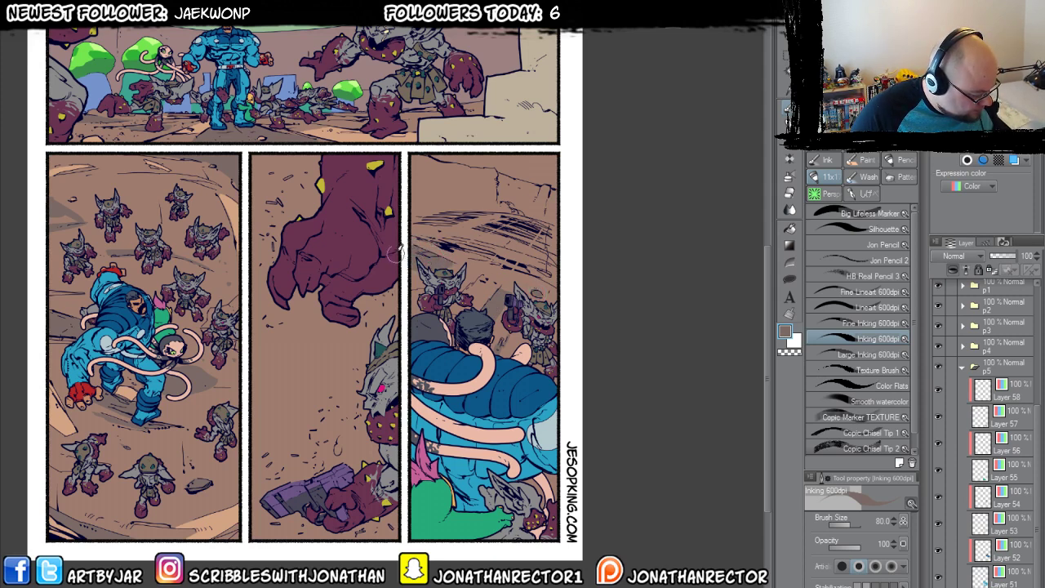
{"action": "mouse_move", "coordinate": [527, 233]}
{"action": "left_mouse_down"}
{"action": "mouse_move", "coordinate": [539, 239]}
{"action": "mouse_move", "coordinate": [435, 216]}
{"action": "left_mouse_up"}
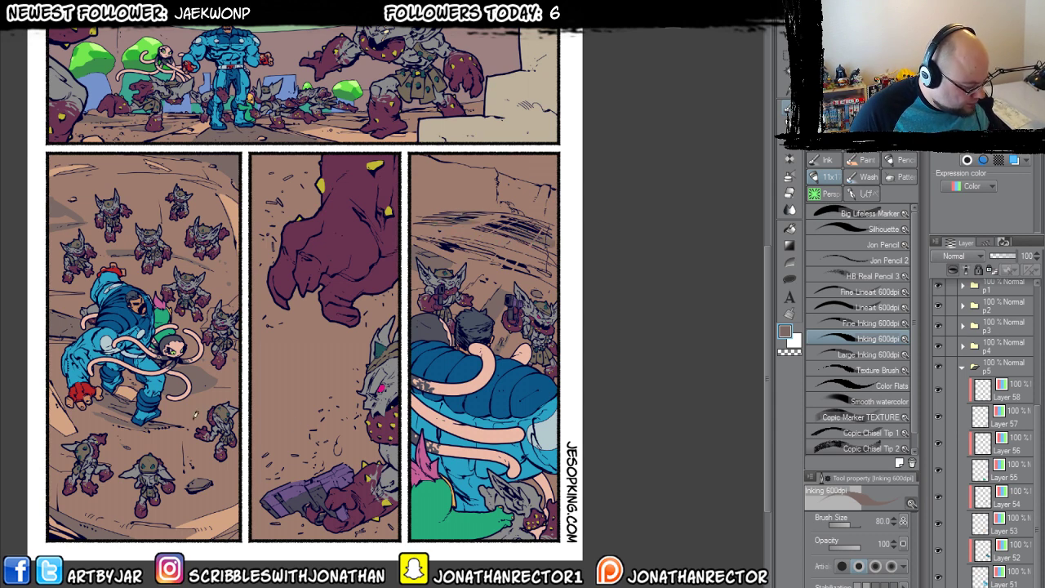
{"action": "left_click", "coordinate": [435, 216], "text": "alt"}
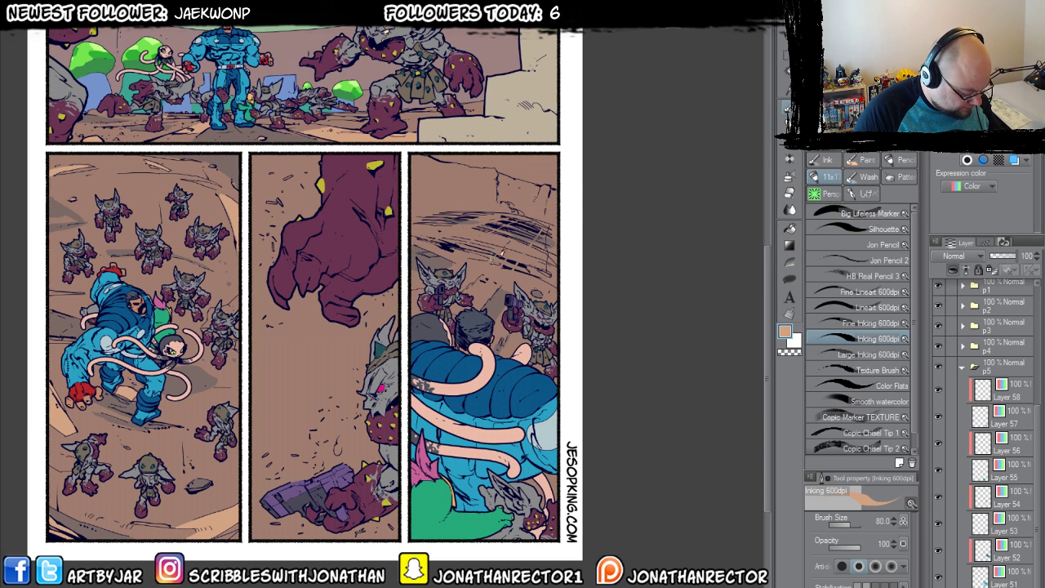
{"action": "left_click_drag", "start_coordinate": [510, 249], "coordinate": [472, 246]}
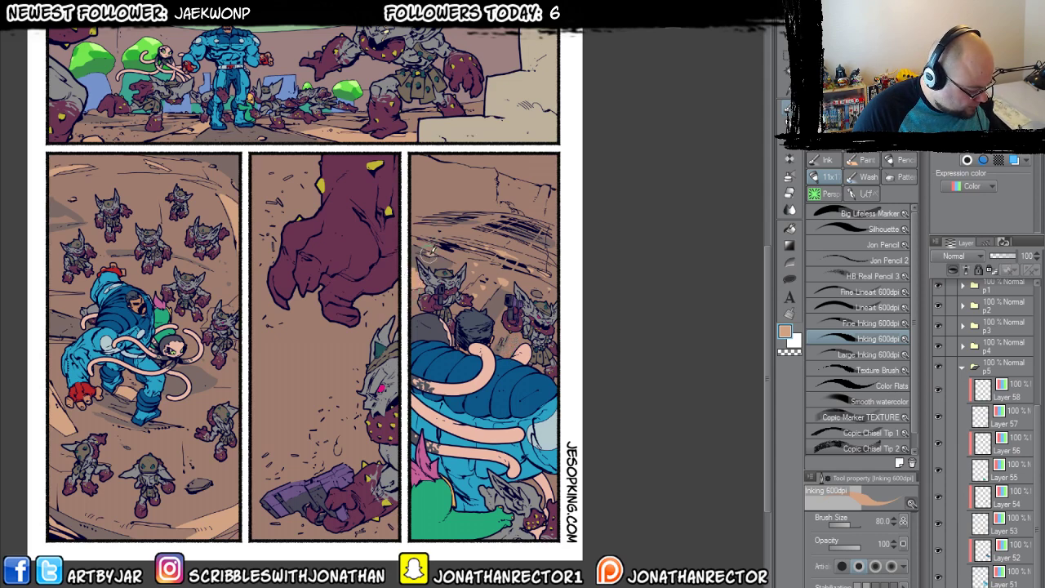
Compare with the other open comic page, and color the rock wall behind panel five's goblins dusty mauve.
{"action": "left_click_drag", "start_coordinate": [205, 163], "coordinate": [255, 206]}
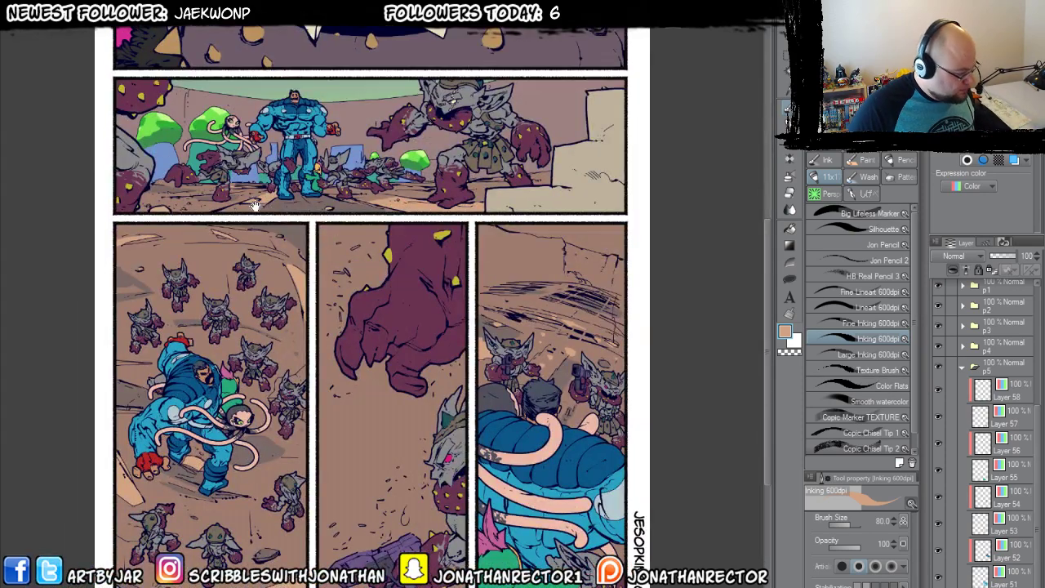
{"action": "key", "text": "ctrl+Tab"}
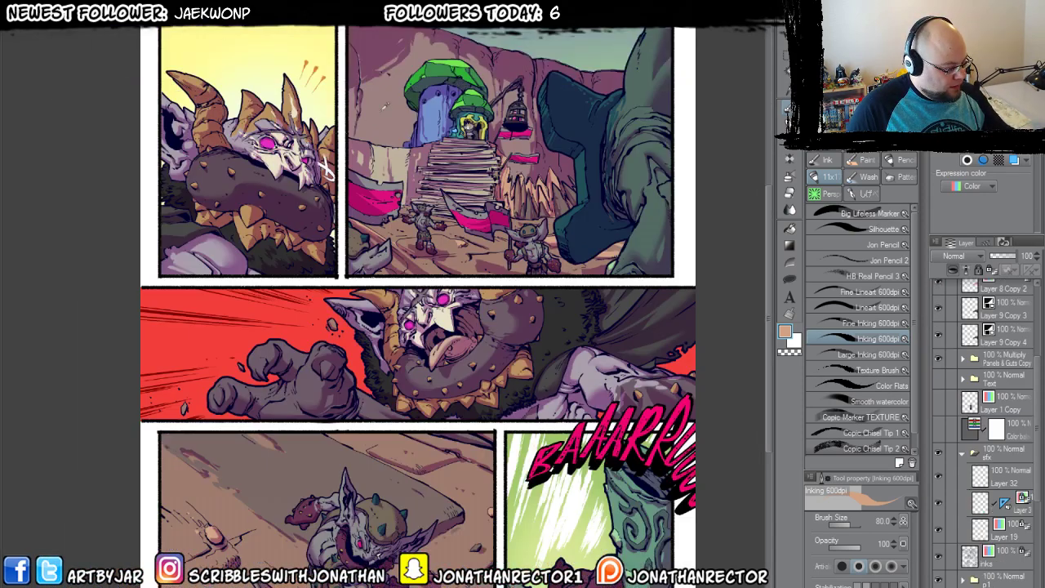
{"action": "key", "text": "ctrl+Tab"}
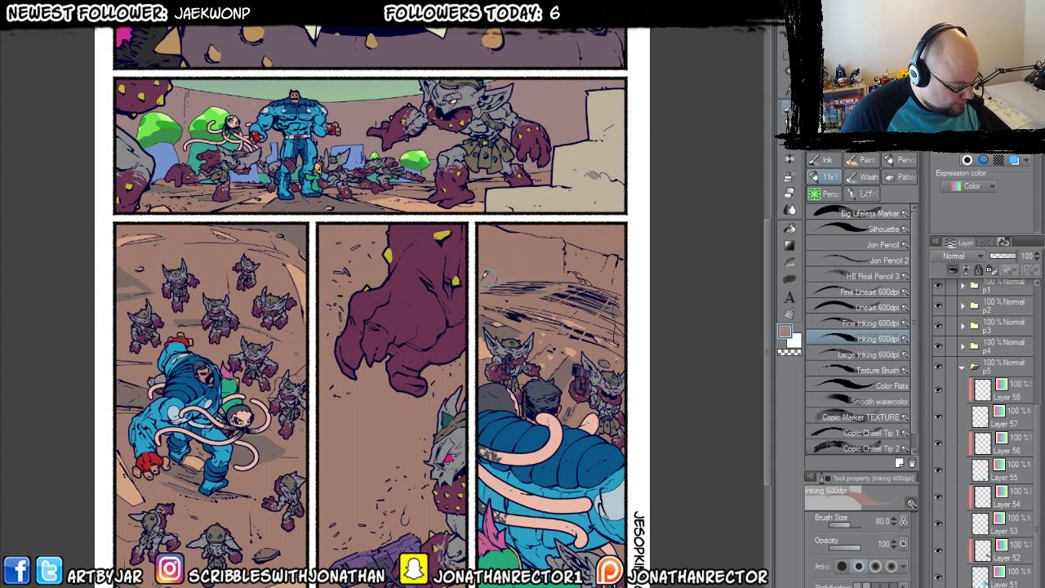
{"action": "key", "text": "g"}
{"action": "key", "text": "p"}
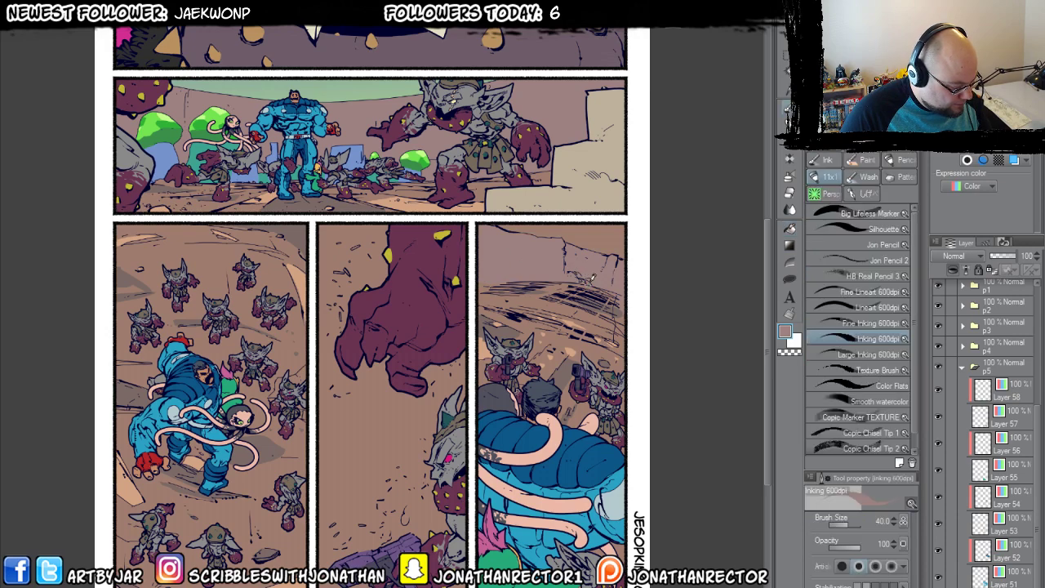
Sample the pale green sky from the wide panel above and fill the sky above panel five's rock wall.
{"action": "left_click", "coordinate": [268, 91], "text": "alt"}
{"action": "key", "text": "g"}
{"action": "left_click", "coordinate": [490, 223]}
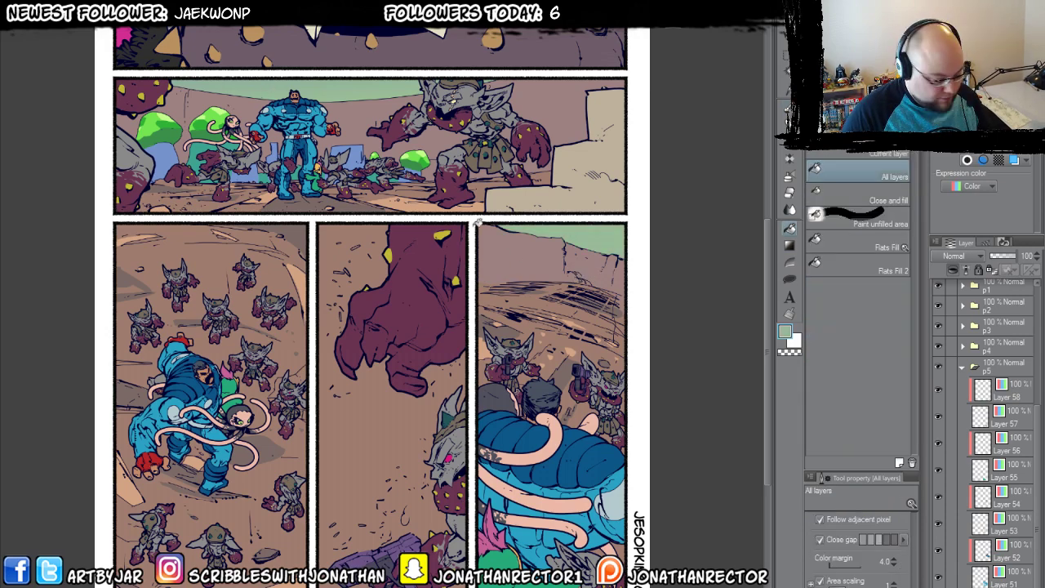
{"action": "key", "text": "p"}
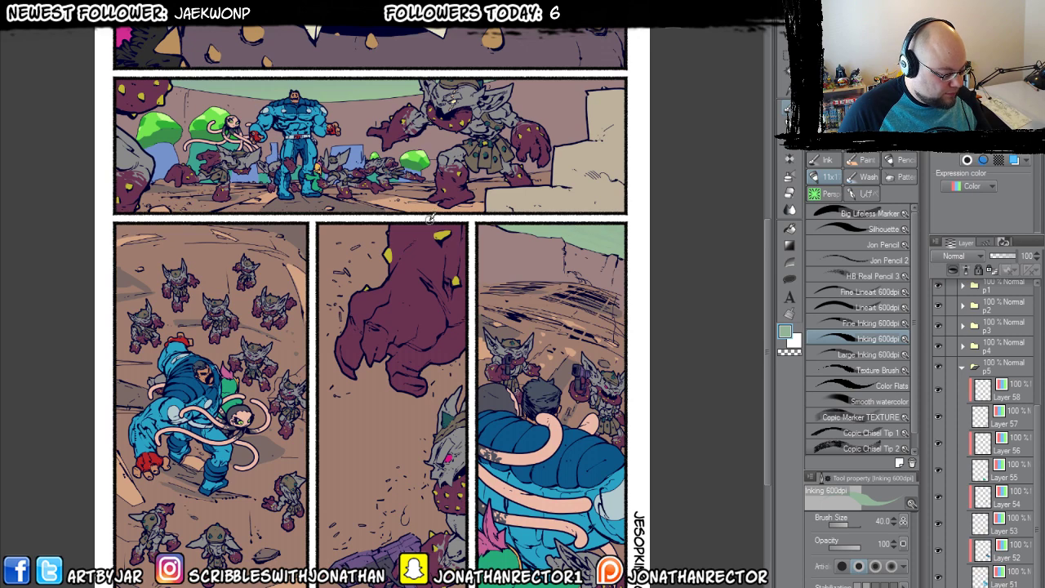
{"action": "scroll", "coordinate": [474, 393], "scroll_direction": "down", "scroll_amount": 3}
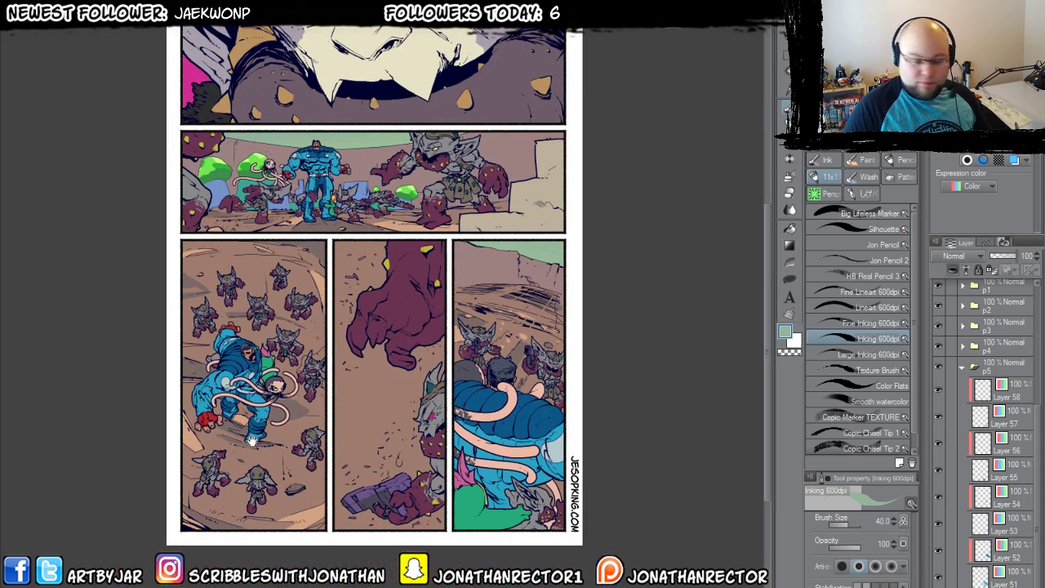
Collapse the p5 folder, check the page with the Text folder shown, hide it again, and show the SFX folder.
{"action": "left_click", "coordinate": [962, 370]}
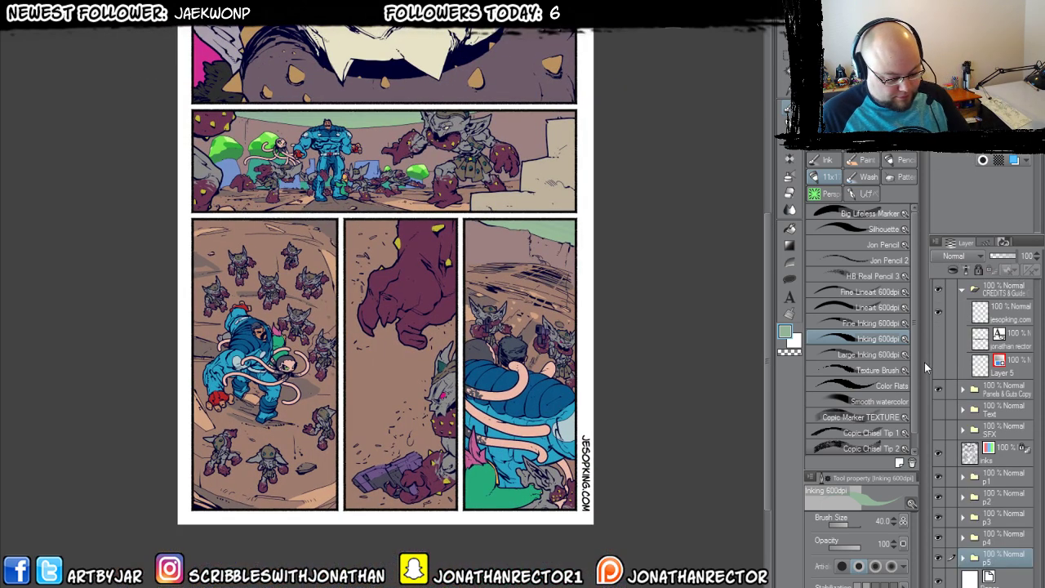
{"action": "left_click", "coordinate": [939, 409]}
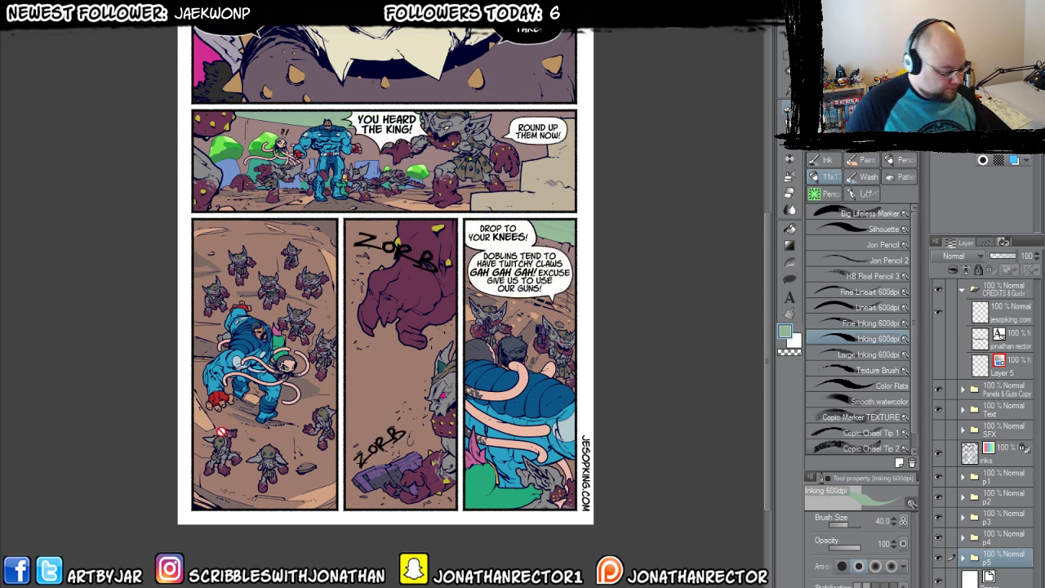
{"action": "left_click_drag", "start_coordinate": [219, 479], "coordinate": [231, 556]}
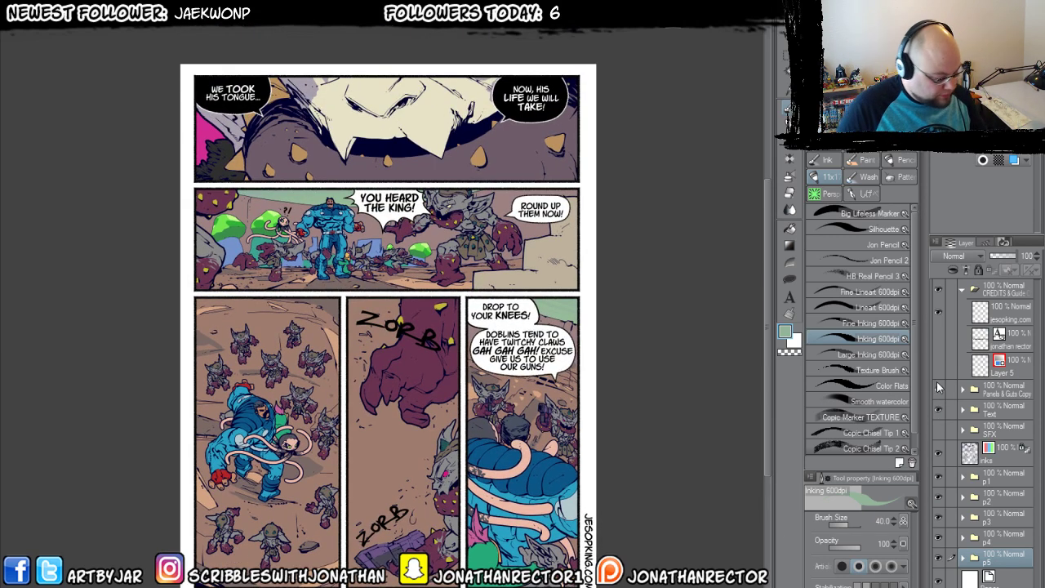
{"action": "left_click", "coordinate": [938, 408]}
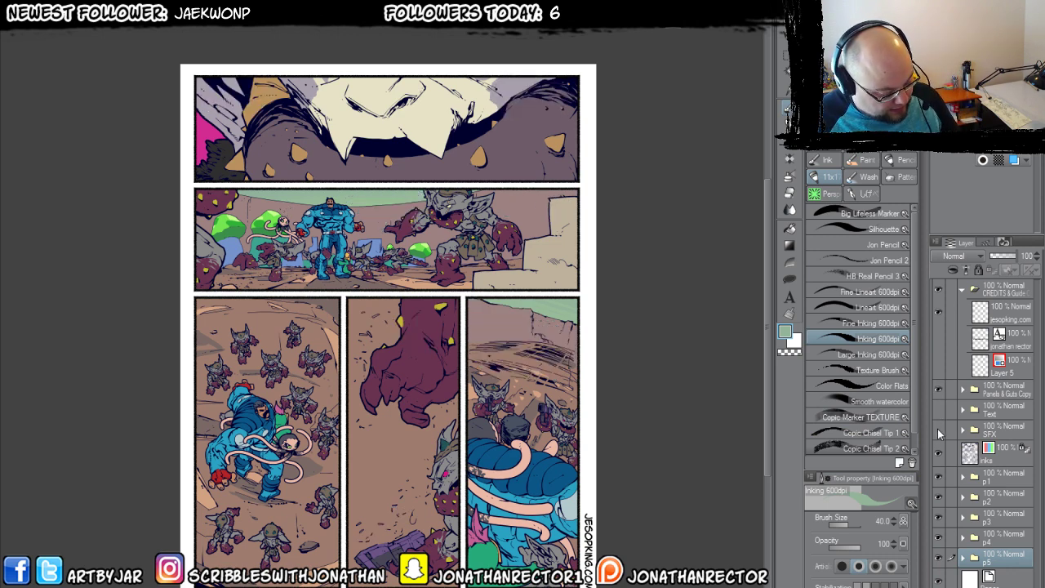
{"action": "left_click", "coordinate": [939, 428]}
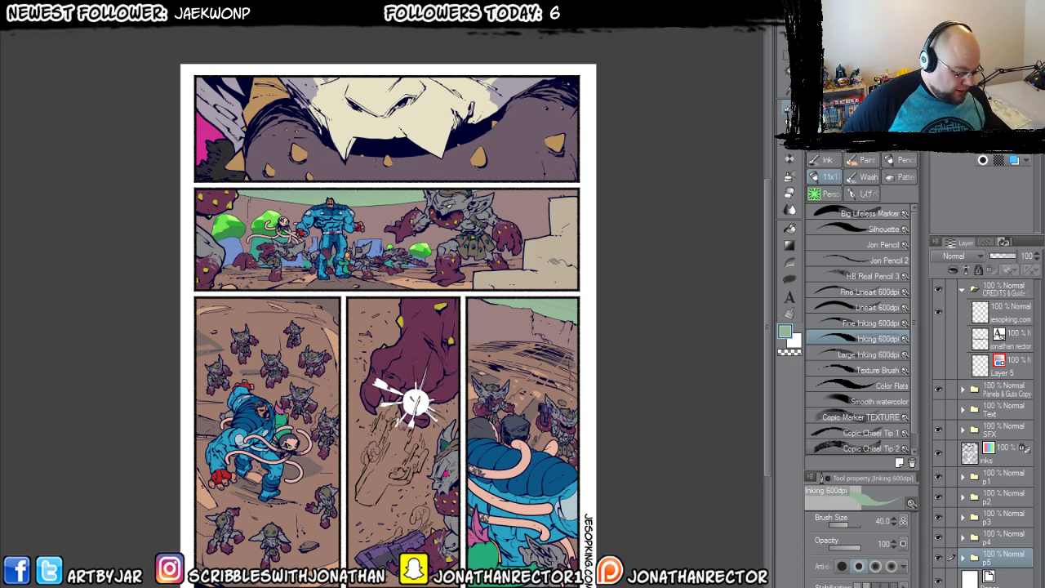
Expand the SFX folder and toggle its layers' visibility to identify which parts of the blast effect each one holds.
{"action": "scroll", "coordinate": [378, 360], "scroll_direction": "up", "scroll_amount": 5}
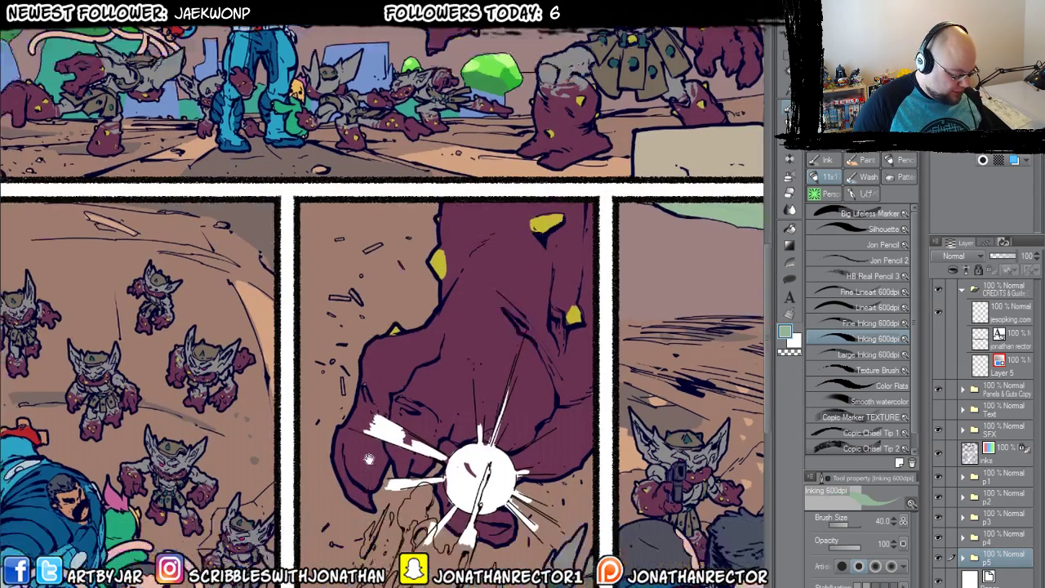
{"action": "left_click_drag", "start_coordinate": [369, 460], "coordinate": [377, 329]}
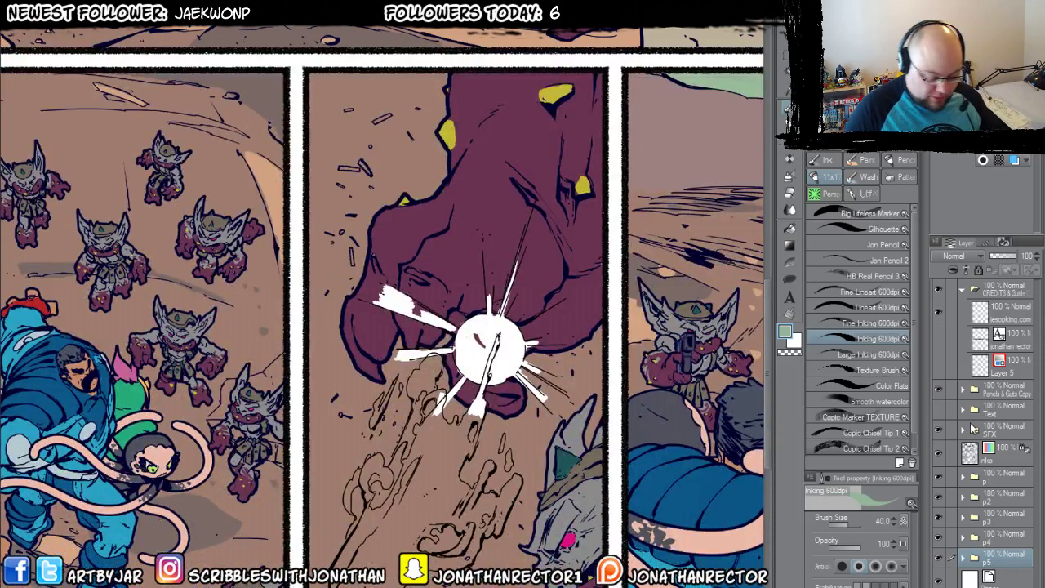
{"action": "left_click", "coordinate": [962, 431]}
{"action": "left_click", "coordinate": [938, 455]}
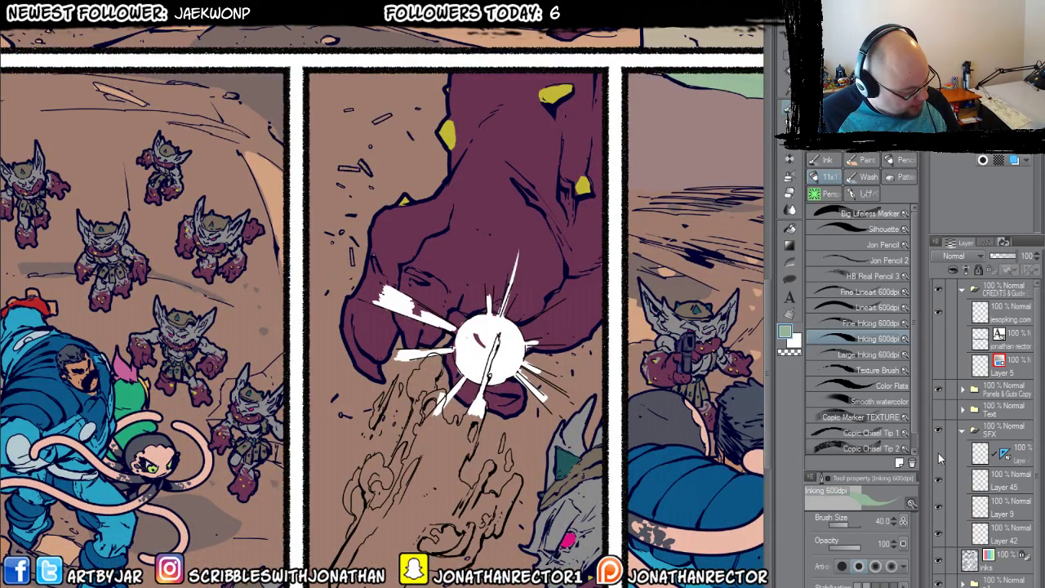
{"action": "left_click", "coordinate": [937, 455]}
{"action": "left_click", "coordinate": [939, 482]}
{"action": "left_click", "coordinate": [941, 506]}
{"action": "left_click", "coordinate": [938, 504]}
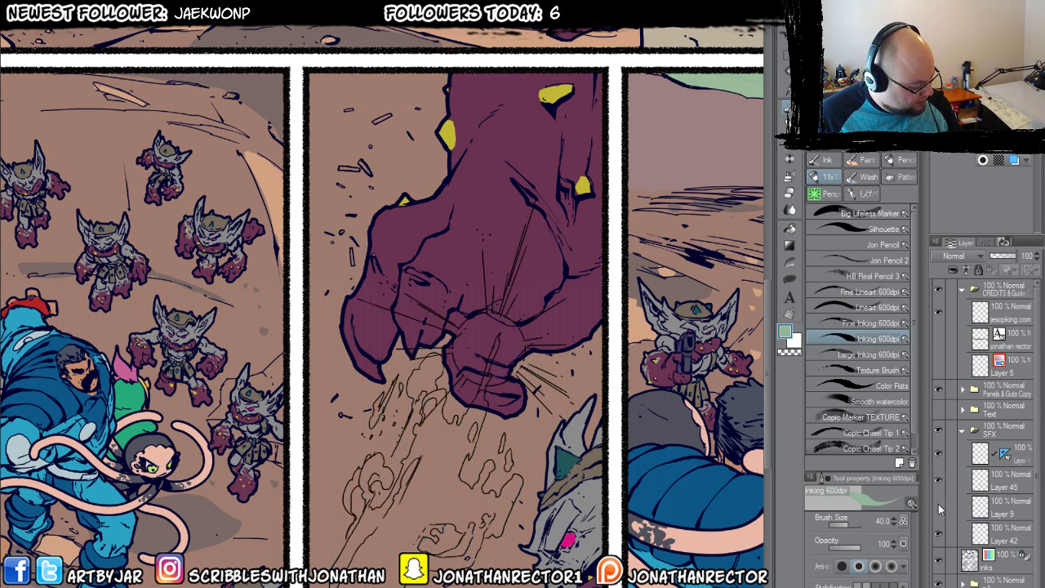
{"action": "left_click", "coordinate": [938, 505]}
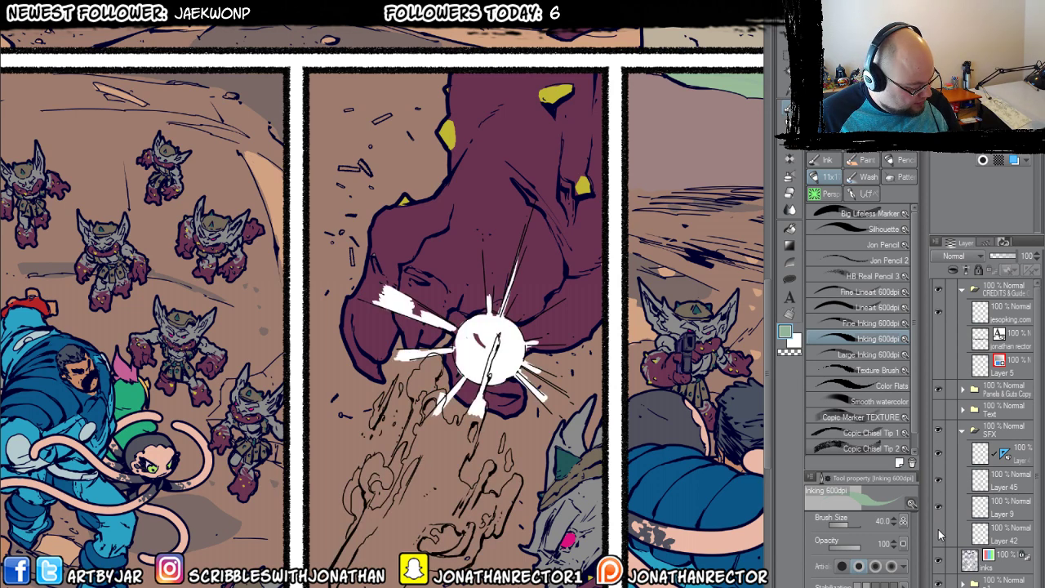
Duplicate the four layers in the SFX folder and combine the copies into a single layer.
{"action": "left_click", "coordinate": [1017, 456]}
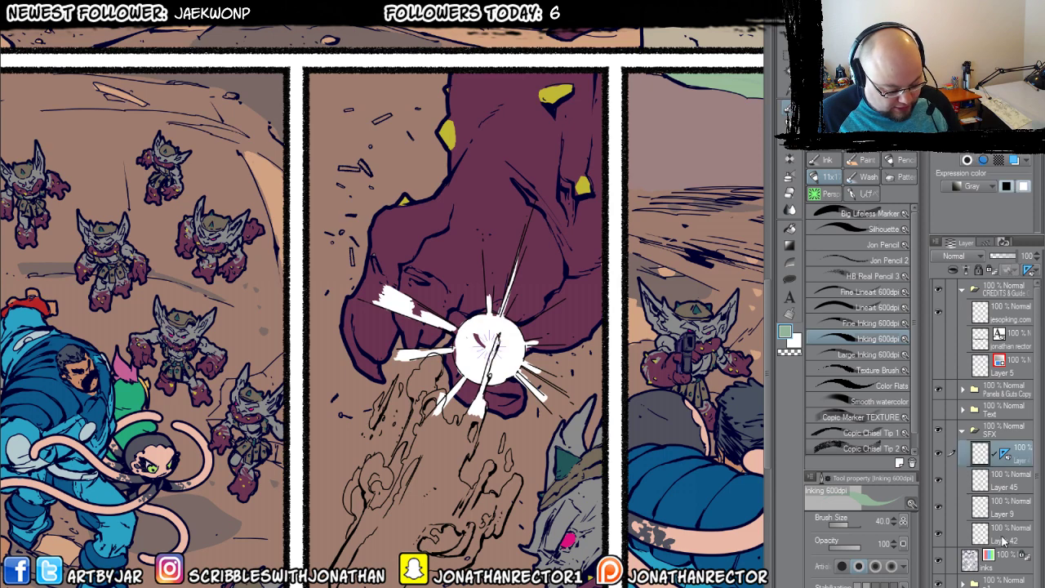
{"action": "left_click", "coordinate": [1004, 539], "text": "shift"}
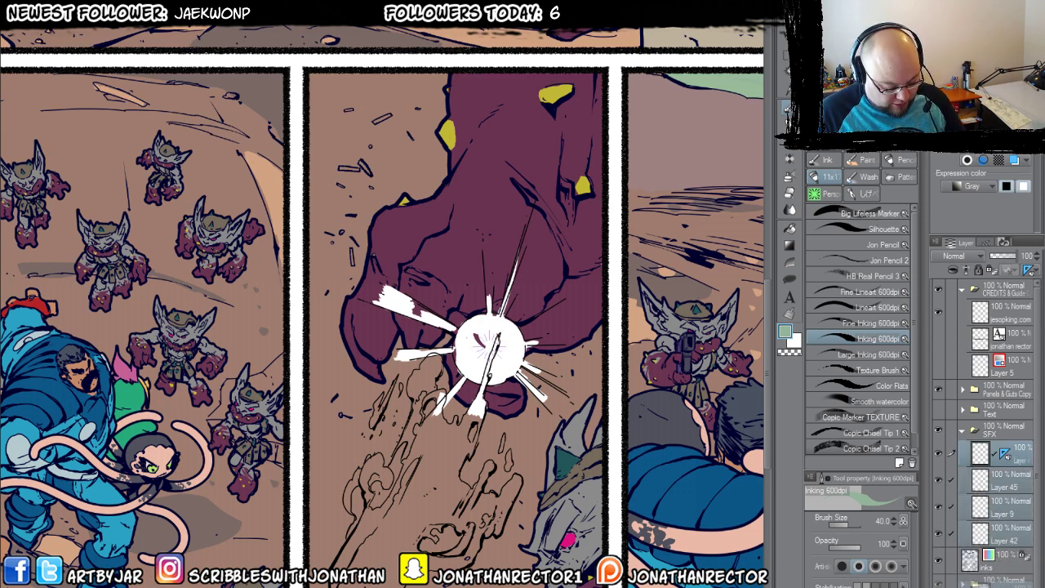
{"action": "key", "text": "ctrl+j"}
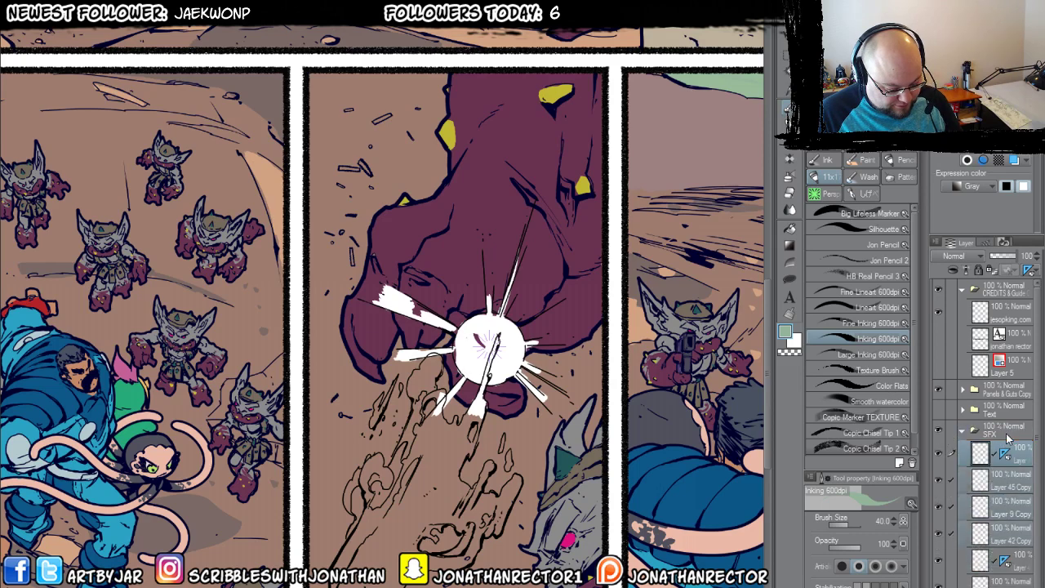
{"action": "left_click", "coordinate": [155, 17]}
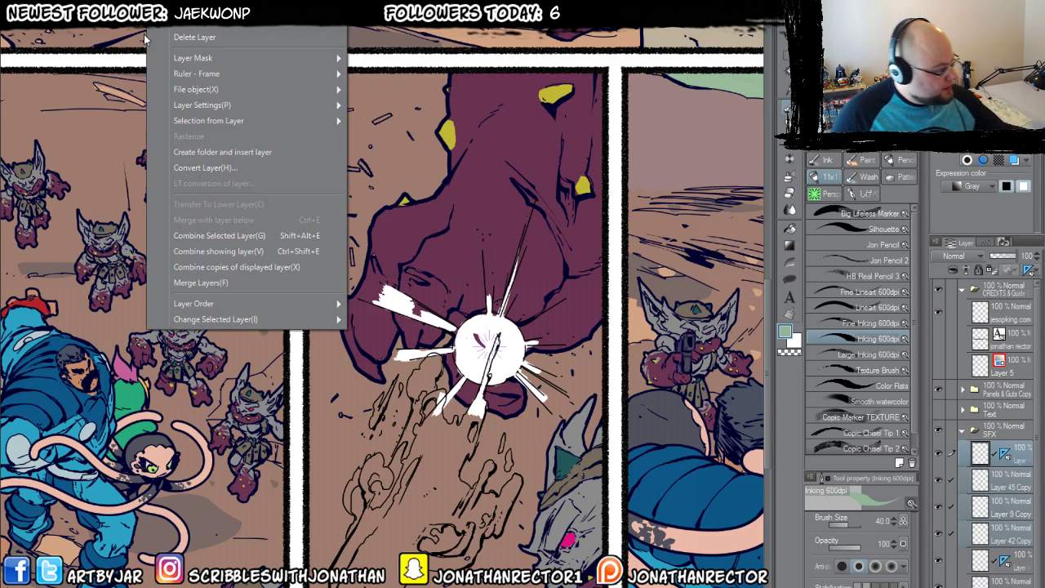
{"action": "left_click", "coordinate": [204, 237]}
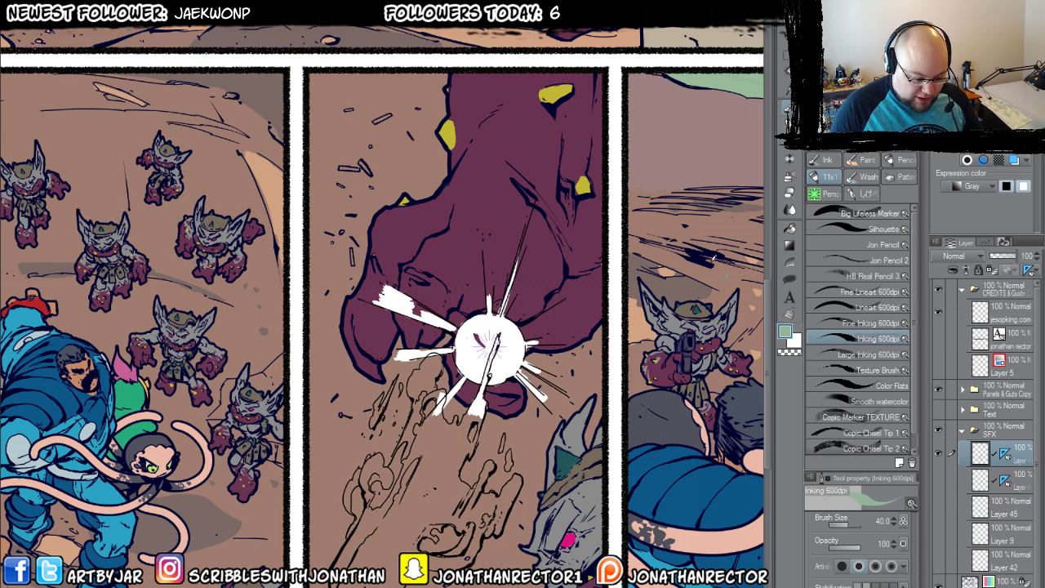
Turn off the layer color on the combined SFX copy and convert its brightness to opacity.
{"action": "left_click", "coordinate": [1028, 270]}
{"action": "left_click", "coordinate": [923, 321]}
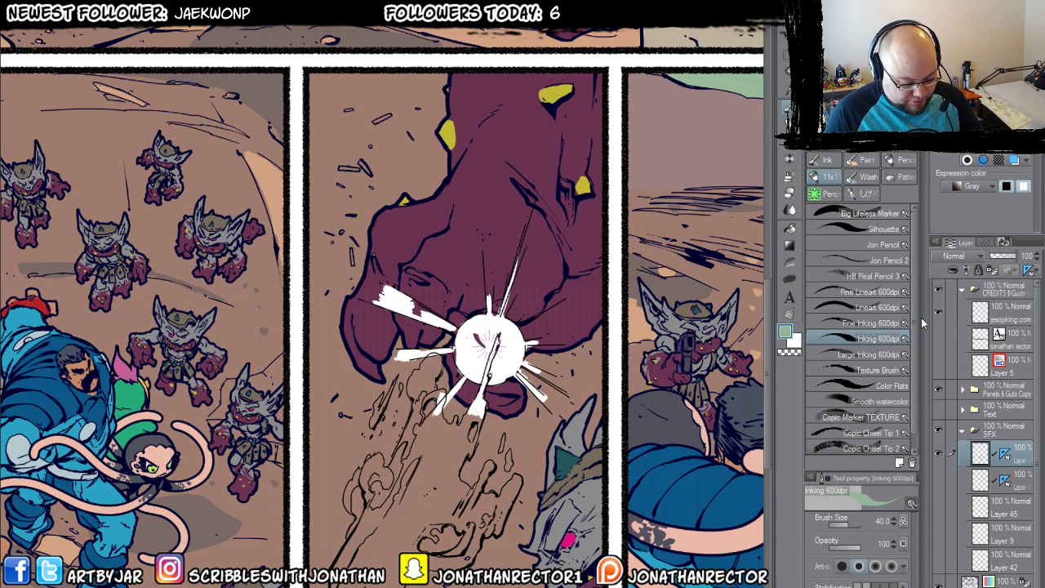
{"action": "left_click", "coordinate": [40, 16]}
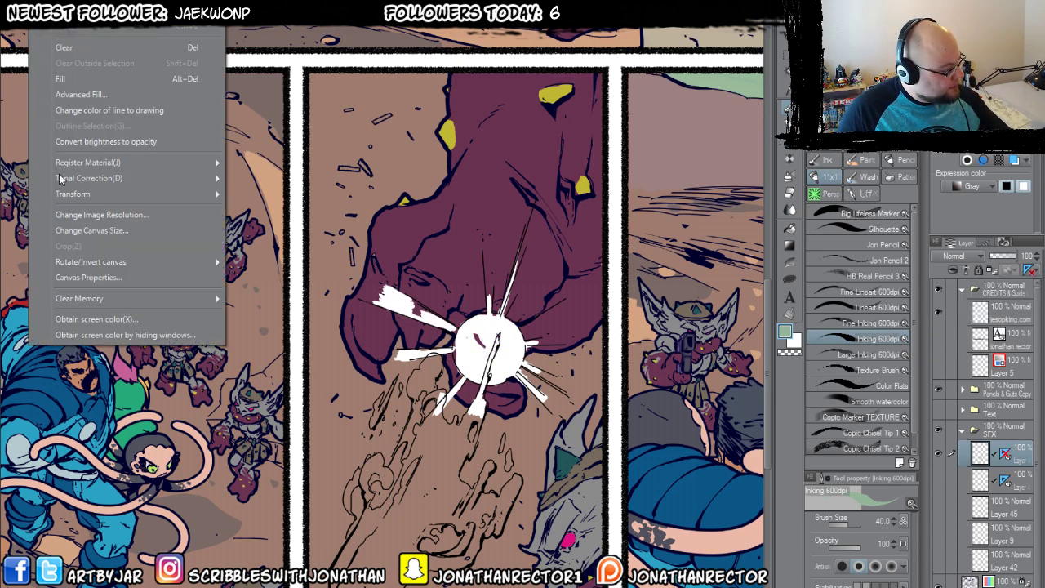
{"action": "left_click", "coordinate": [69, 142]}
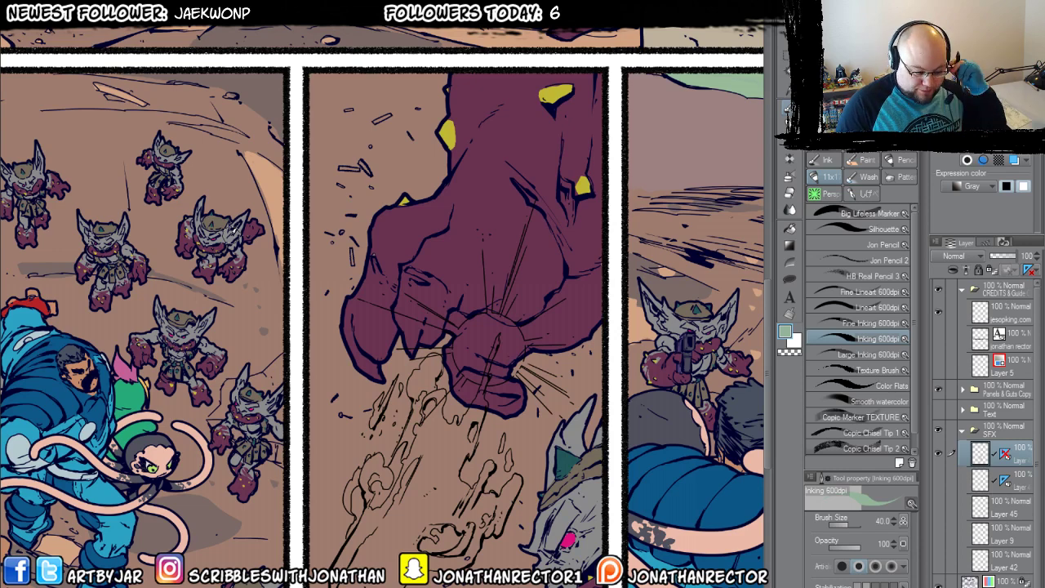
{"action": "scroll", "coordinate": [328, 387], "scroll_direction": "down", "scroll_amount": 3}
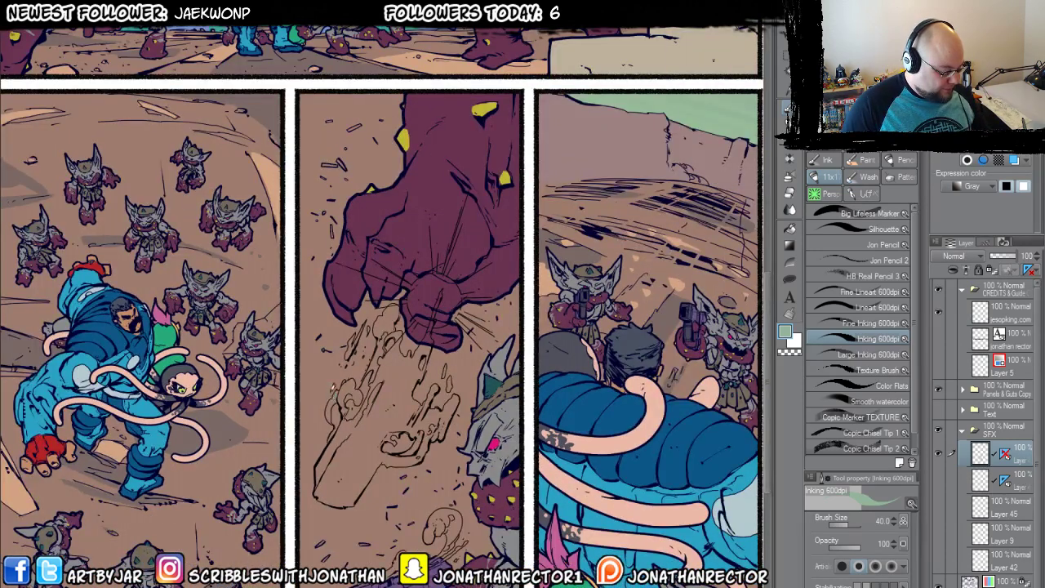
Choose crimson as the drawing color and add a new layer directly below the combined SFX linework layer.
{"action": "left_click_drag", "start_coordinate": [337, 449], "coordinate": [338, 442]}
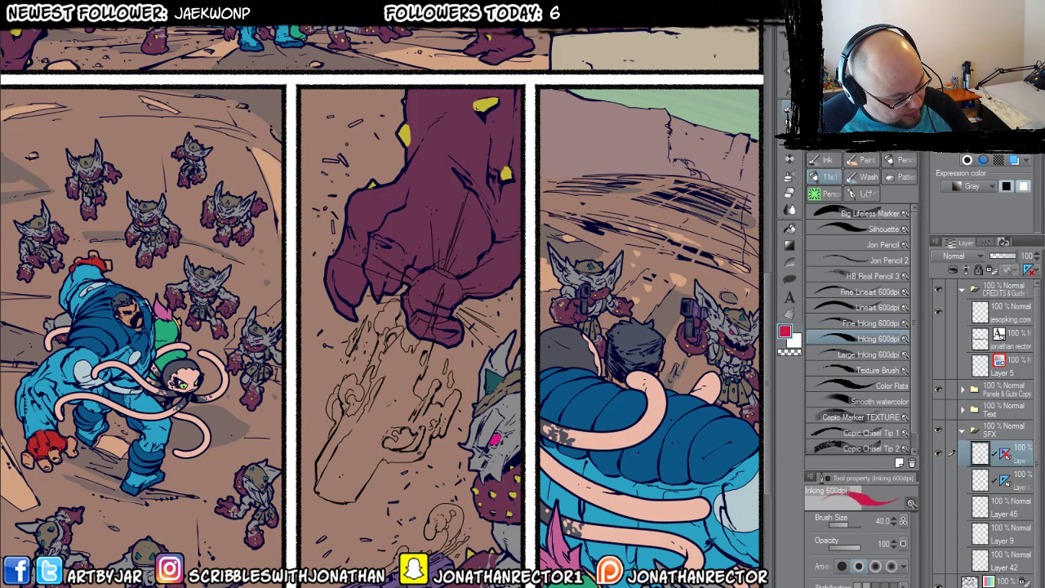
{"action": "left_click", "coordinate": [939, 456]}
{"action": "left_click", "coordinate": [939, 455]}
{"action": "left_click", "coordinate": [1000, 482]}
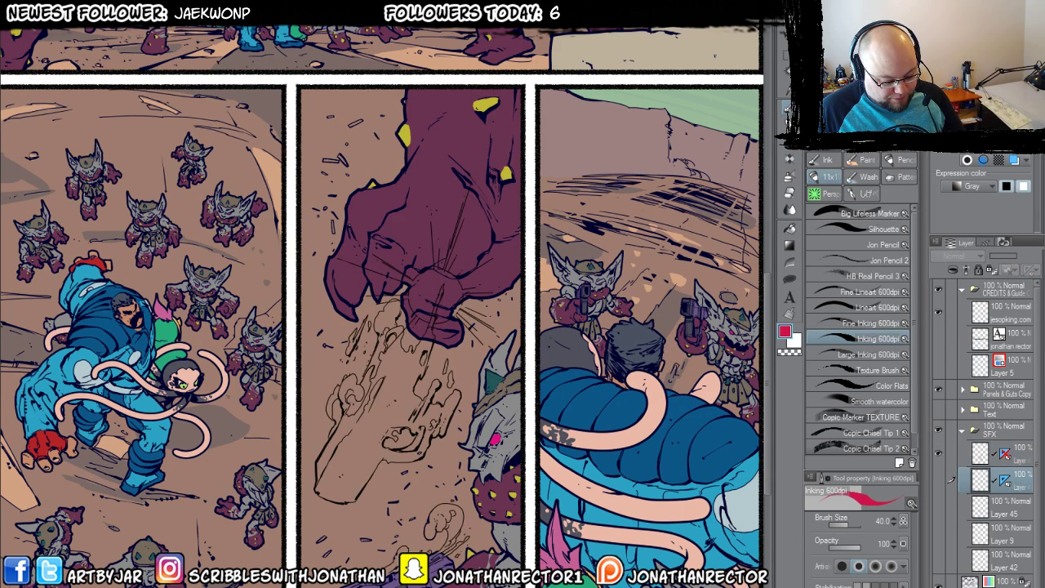
{"action": "key", "text": "ctrl+shift+n"}
{"action": "scroll", "coordinate": [351, 414], "scroll_direction": "up", "scroll_amount": 1}
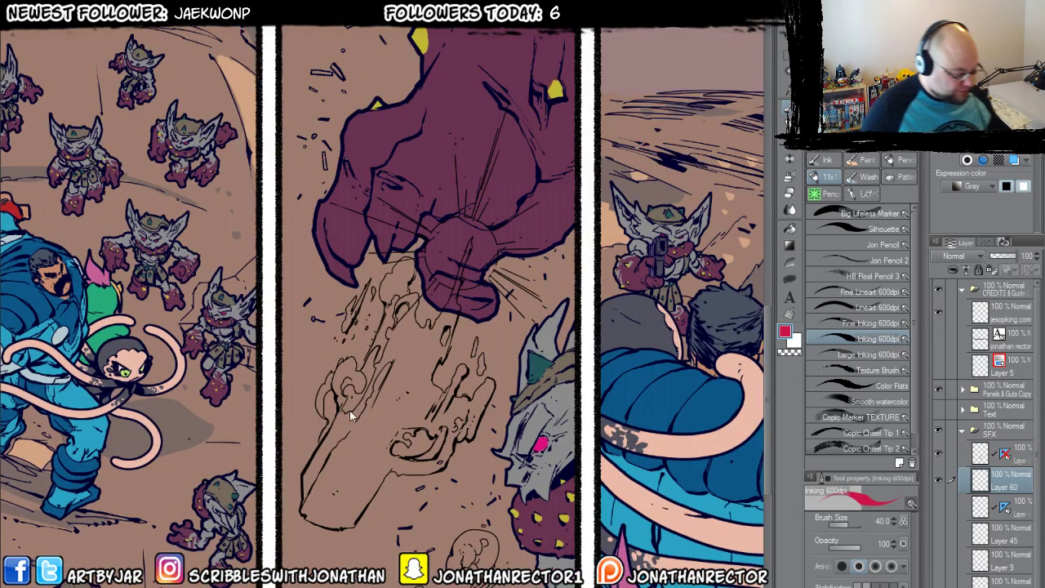
{"action": "left_click_drag", "start_coordinate": [354, 411], "coordinate": [373, 367]}
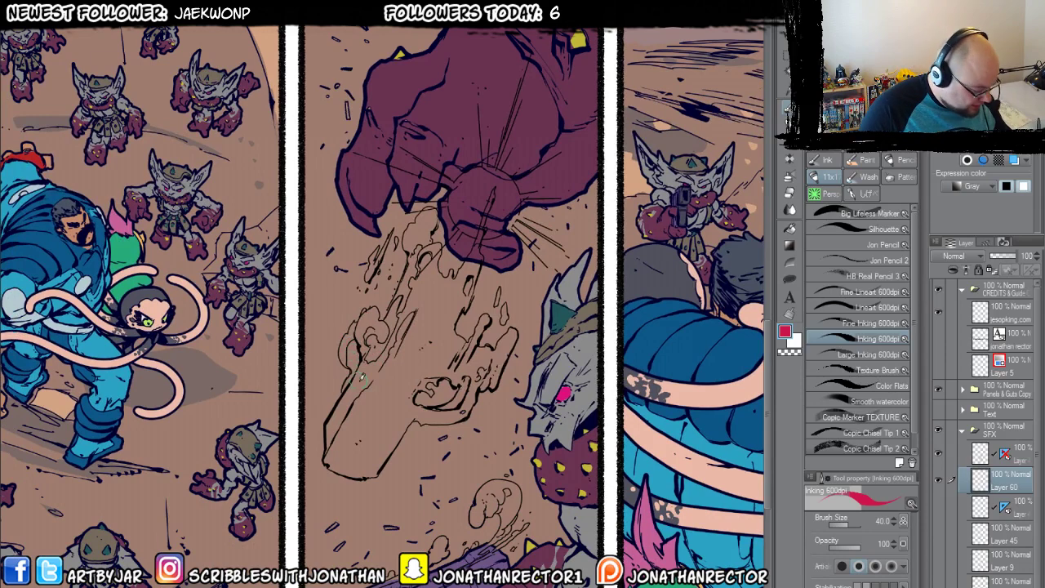
Fill the main body of the blast below the giant fist, switching the new layer's expression color to Color so it shows crimson.
{"action": "key", "text": "g"}
{"action": "key", "text": "g"}
{"action": "left_click", "coordinate": [358, 388]}
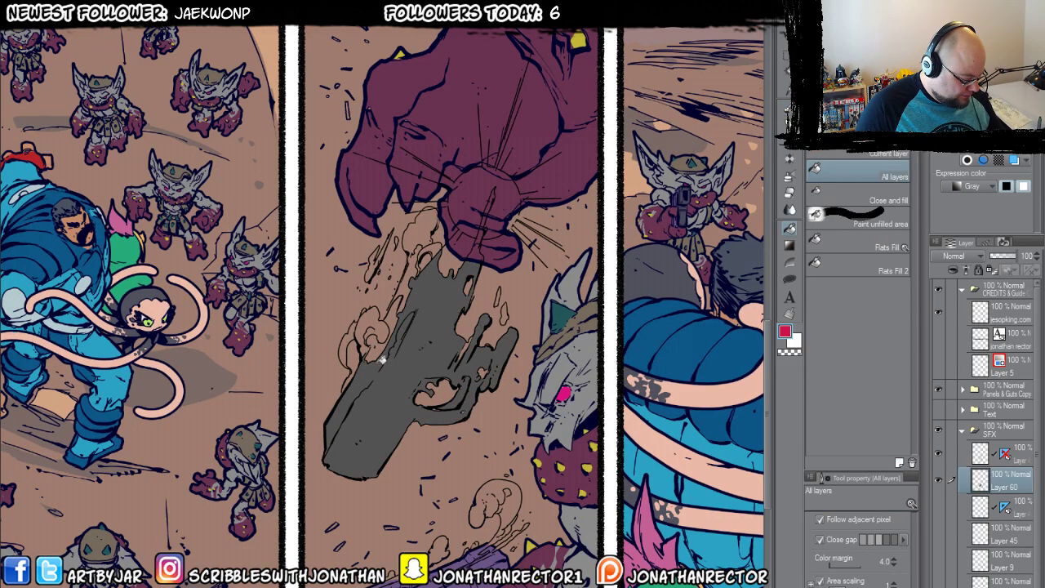
{"action": "left_click", "coordinate": [971, 186]}
{"action": "left_click", "coordinate": [970, 199]}
{"action": "left_click_drag", "start_coordinate": [348, 352], "coordinate": [432, 349]}
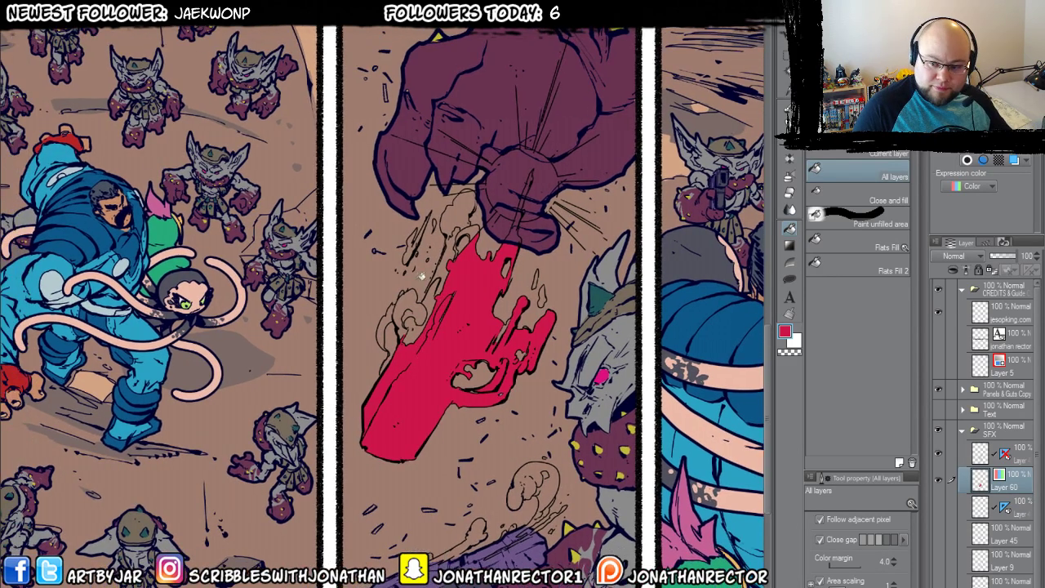
{"action": "scroll", "coordinate": [392, 359], "scroll_direction": "up", "scroll_amount": 3}
Fill the blast's detached droplets, side curls, upper blob and splatter beside the fist with crimson.
{"action": "key", "text": "p"}
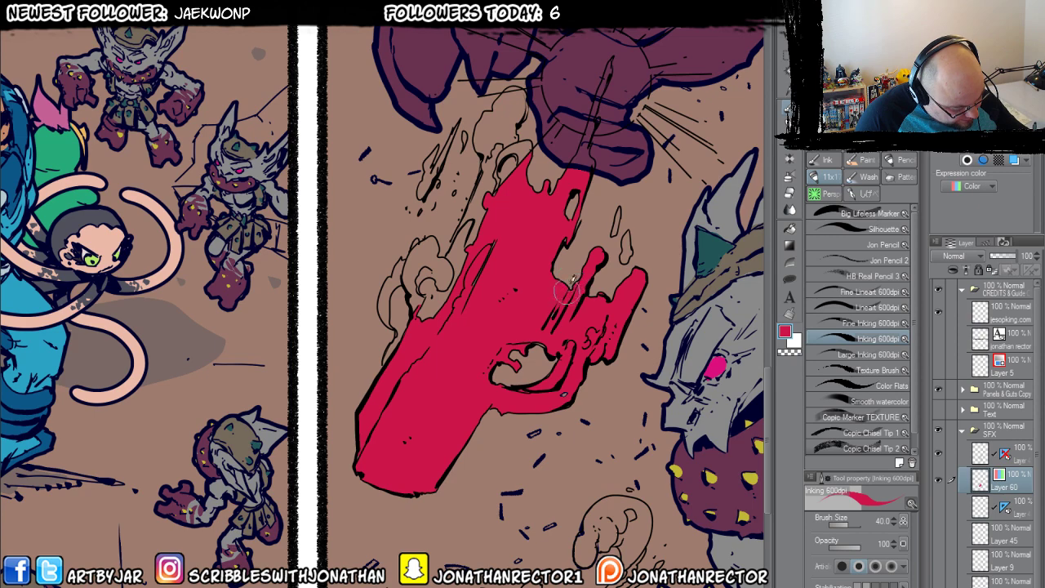
{"action": "key", "text": "g"}
{"action": "left_click", "coordinate": [625, 244]}
{"action": "scroll", "coordinate": [506, 278], "scroll_direction": "up", "scroll_amount": 1}
{"action": "left_click", "coordinate": [389, 317]}
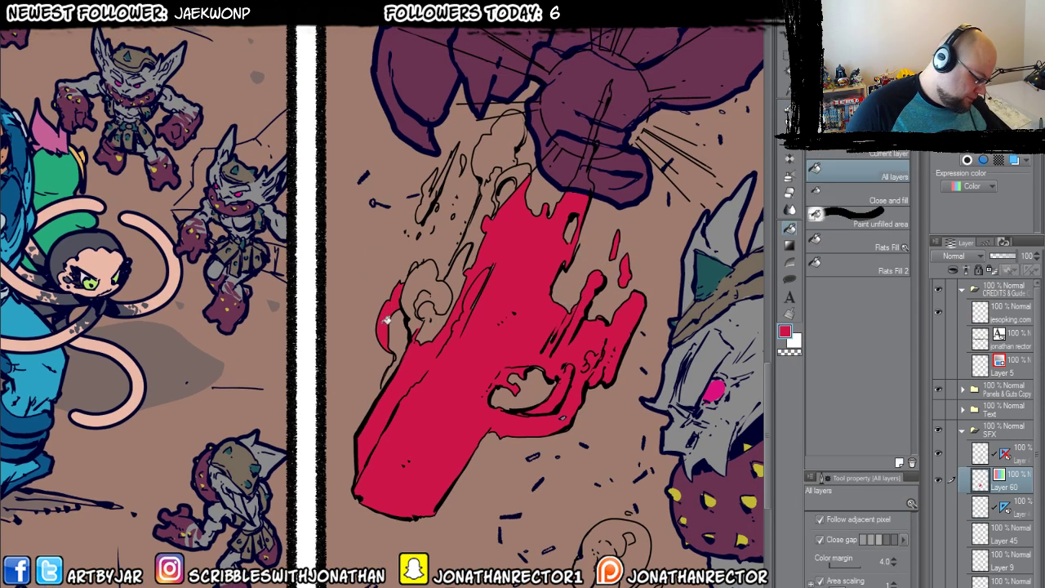
{"action": "left_click", "coordinate": [413, 283]}
{"action": "left_click", "coordinate": [477, 231]}
{"action": "left_click_drag", "start_coordinate": [468, 209], "coordinate": [459, 283]}
{"action": "left_click", "coordinate": [472, 232]}
{"action": "left_click", "coordinate": [491, 247]}
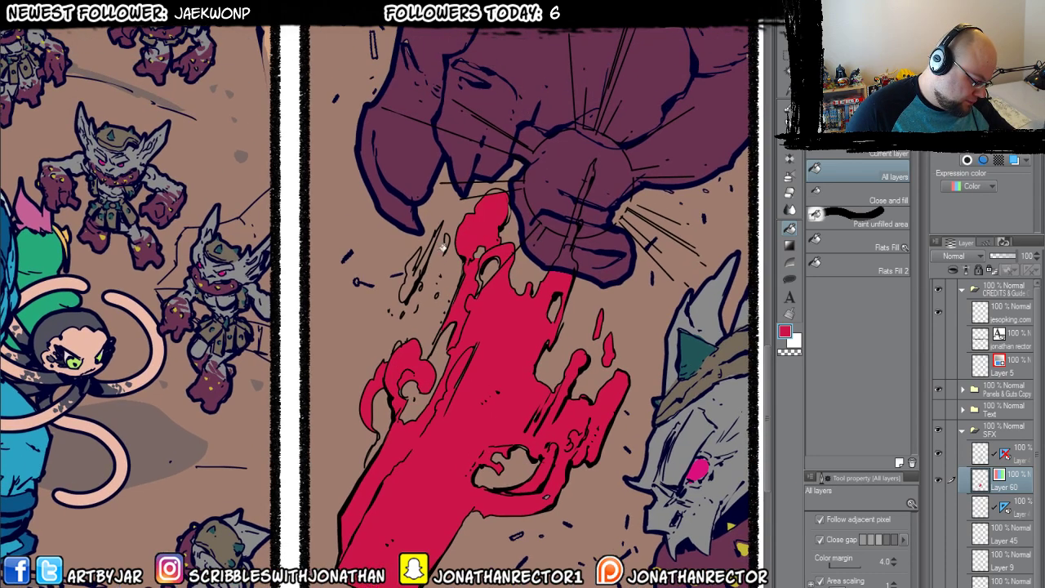
{"action": "mouse_move", "coordinate": [445, 243]}
{"action": "left_mouse_down"}
{"action": "mouse_move", "coordinate": [479, 238]}
{"action": "mouse_move", "coordinate": [438, 295]}
{"action": "mouse_move", "coordinate": [462, 242]}
{"action": "left_mouse_up"}
Paint the blast's unfilled slivers and edges and the spike reaching over the fist in crimson with the Inking 600dpi brush, reducing its size to 25.
{"action": "key", "text": "p"}
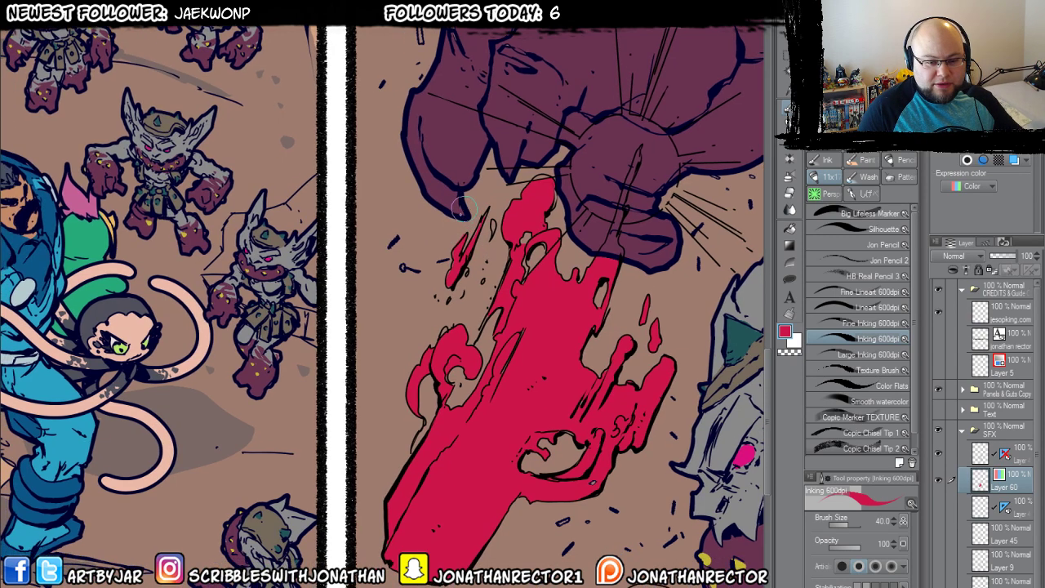
{"action": "key", "text": "e"}
{"action": "key", "text": "b"}
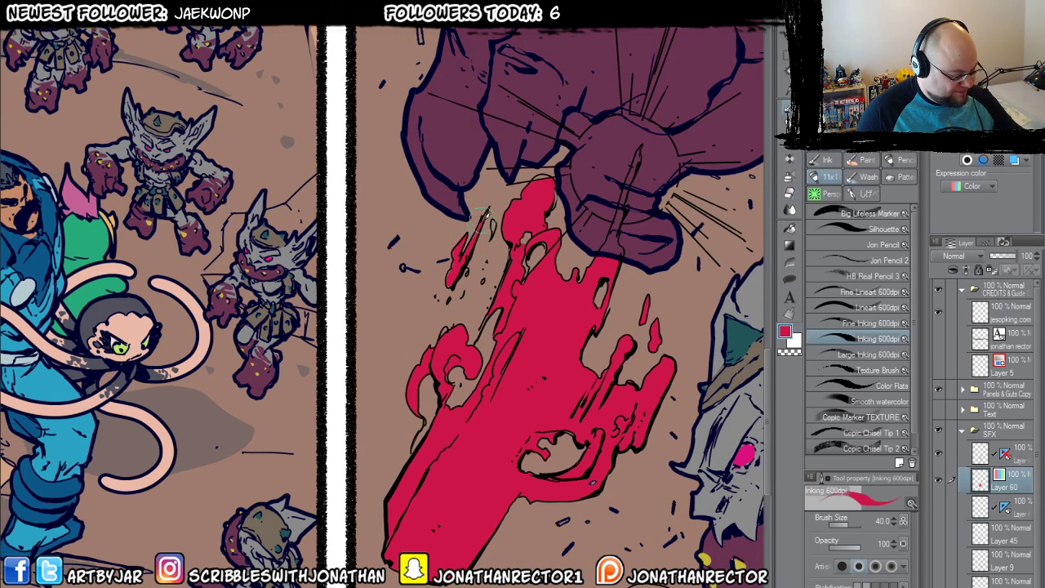
{"action": "key", "text": "bracketleft"}
{"action": "key", "text": "bracketleft"}
{"action": "key", "text": "bracketleft"}
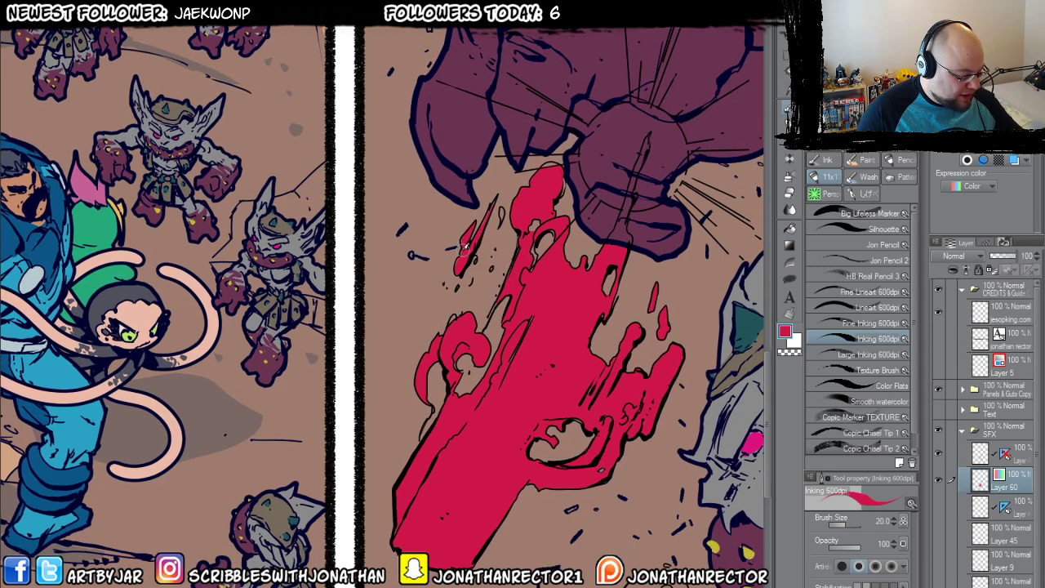
{"action": "key", "text": "bracketright"}
{"action": "key", "text": "bracketright"}
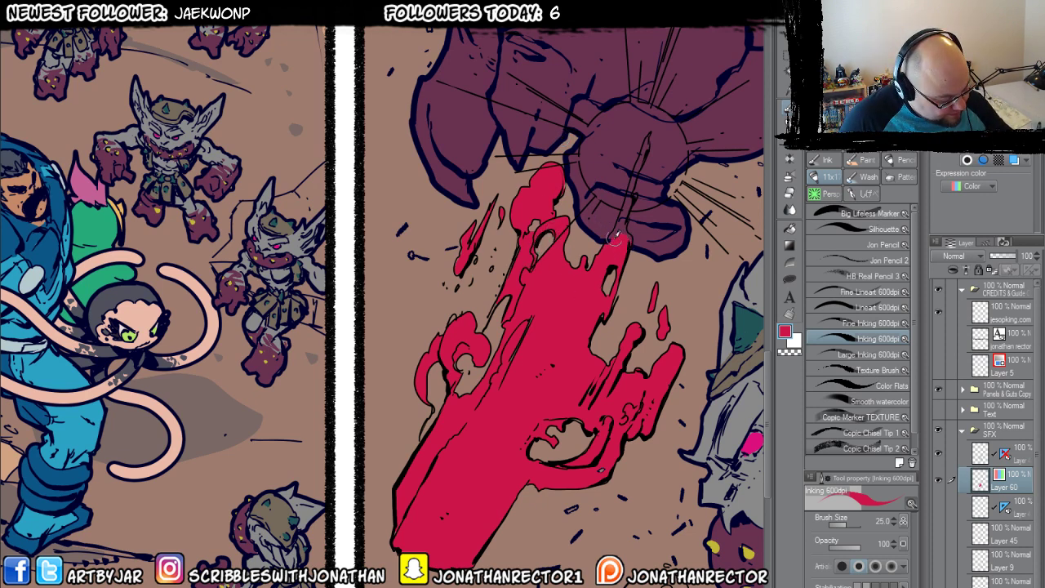
{"action": "left_click_drag", "start_coordinate": [621, 235], "coordinate": [647, 137]}
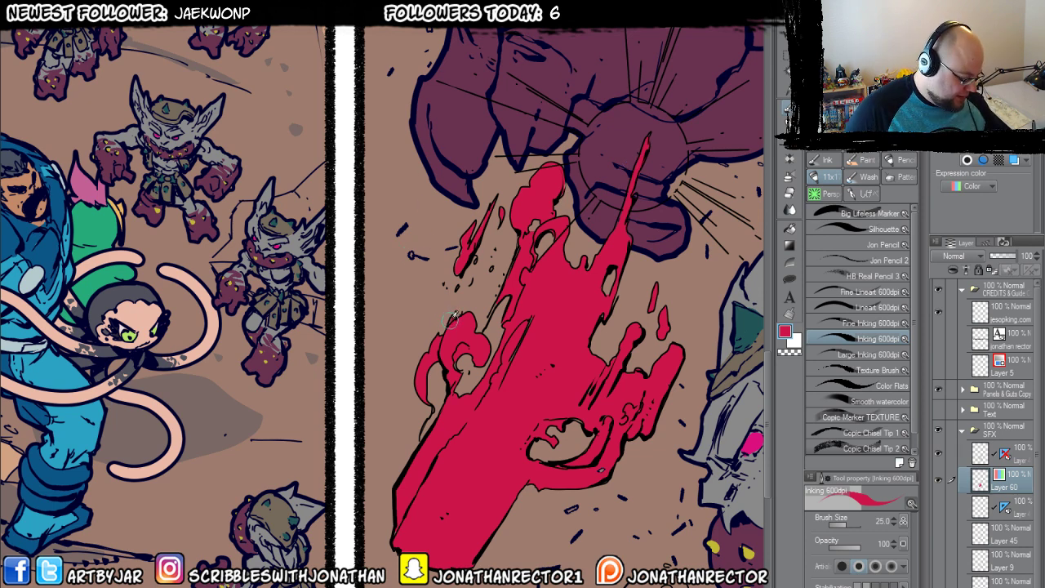
{"action": "left_click_drag", "start_coordinate": [457, 309], "coordinate": [450, 286]}
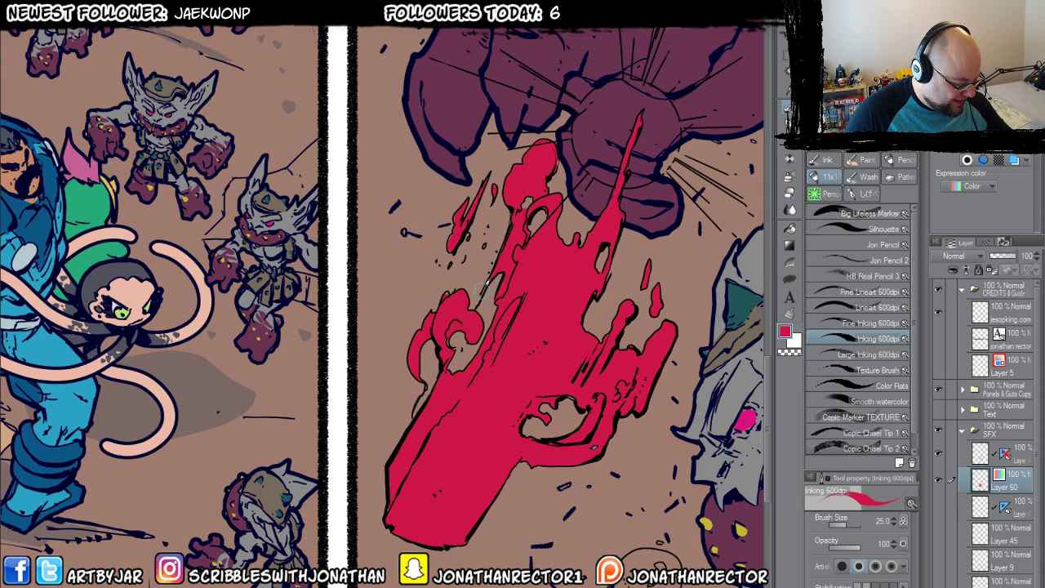
{"action": "left_click_drag", "start_coordinate": [455, 347], "coordinate": [433, 295]}
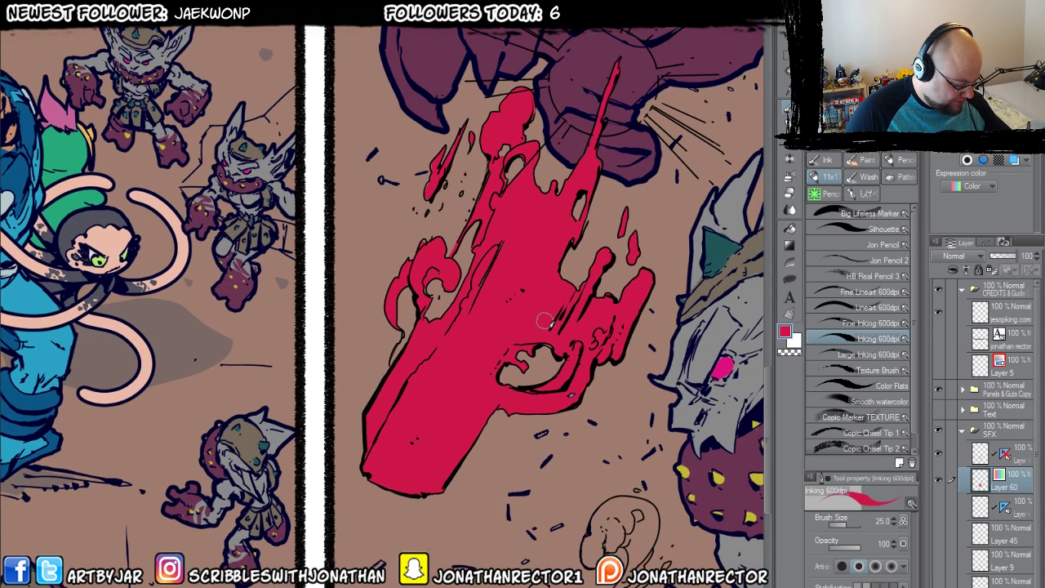
{"action": "left_click_drag", "start_coordinate": [366, 423], "coordinate": [370, 486]}
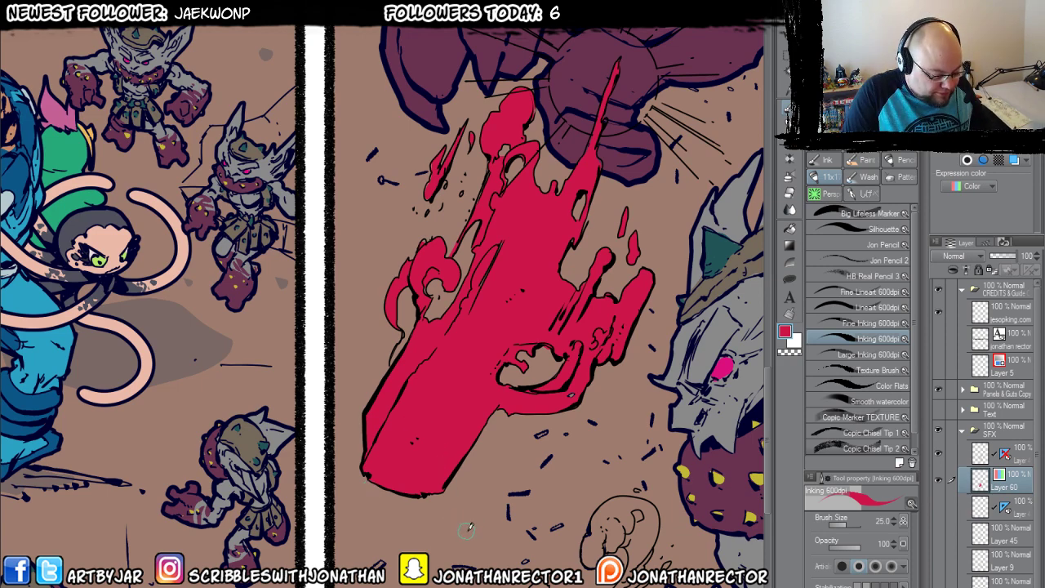
Fill the smoke curl, the wisps and the smaller puff above the purple gun with crimson.
{"action": "scroll", "coordinate": [466, 530], "scroll_direction": "down", "scroll_amount": 5}
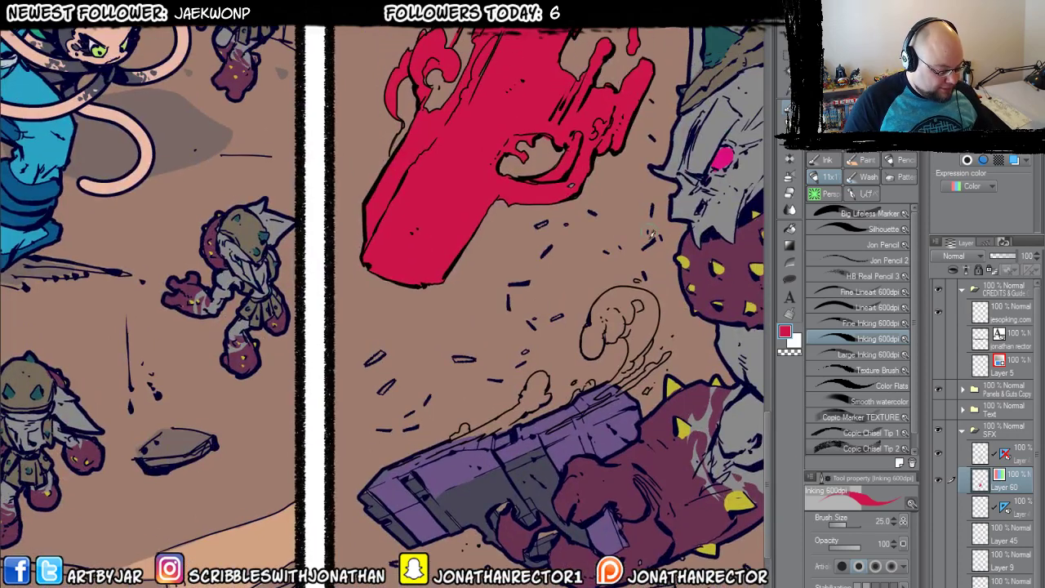
{"action": "key", "text": "g"}
{"action": "left_click", "coordinate": [614, 296]}
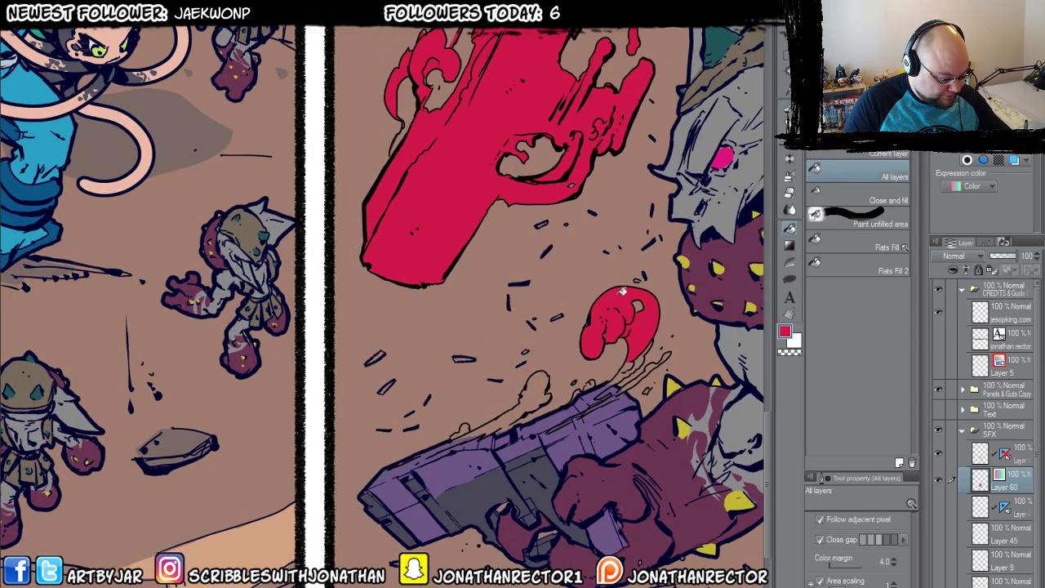
{"action": "left_click_drag", "start_coordinate": [605, 309], "coordinate": [619, 288]}
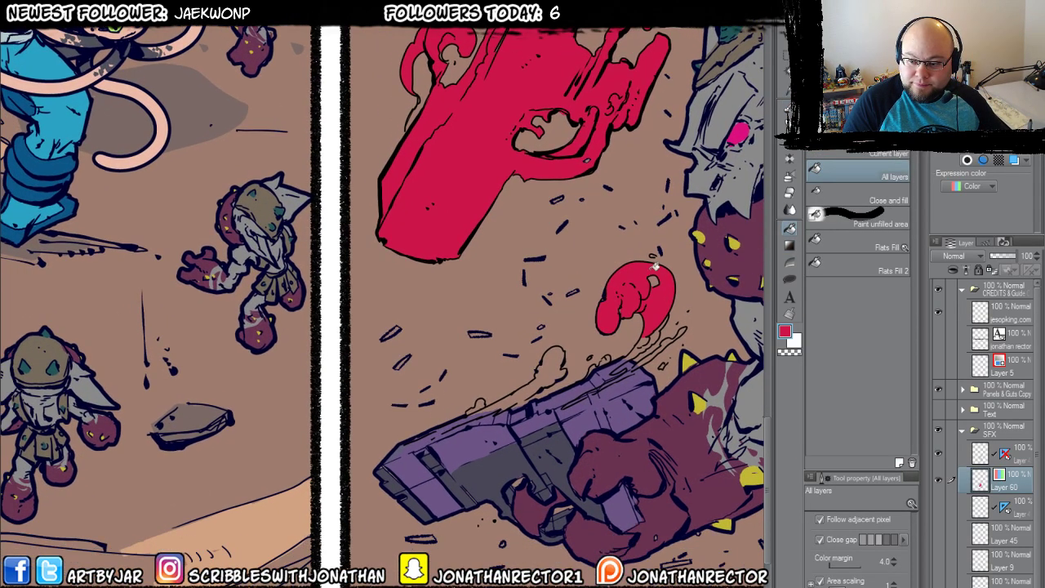
{"action": "mouse_move", "coordinate": [660, 332]}
{"action": "left_mouse_down"}
{"action": "mouse_move", "coordinate": [641, 343]}
{"action": "mouse_move", "coordinate": [645, 353]}
{"action": "mouse_move", "coordinate": [664, 348]}
{"action": "left_mouse_up"}
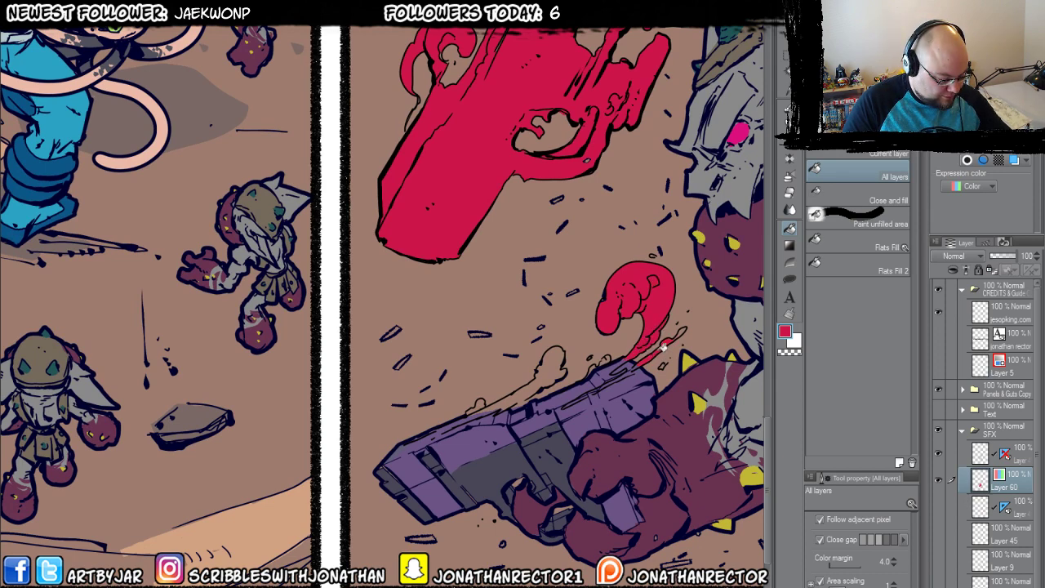
{"action": "left_click", "coordinate": [548, 373]}
Brush crimson into the remaining gaps of the smoke along the top edge of the gun at brush size 40.
{"action": "key", "text": "b"}
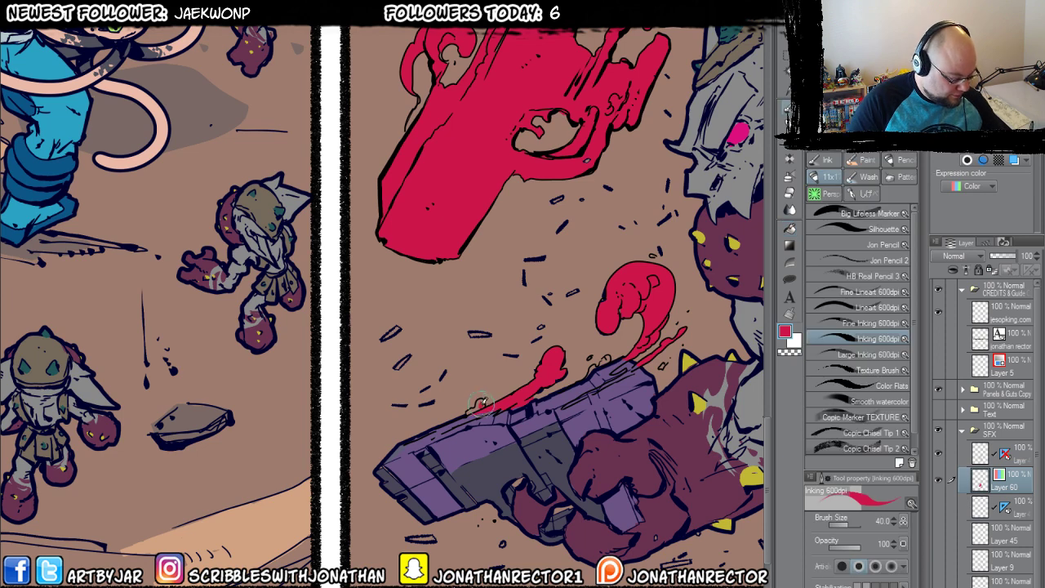
{"action": "left_click_drag", "start_coordinate": [468, 412], "coordinate": [486, 396]}
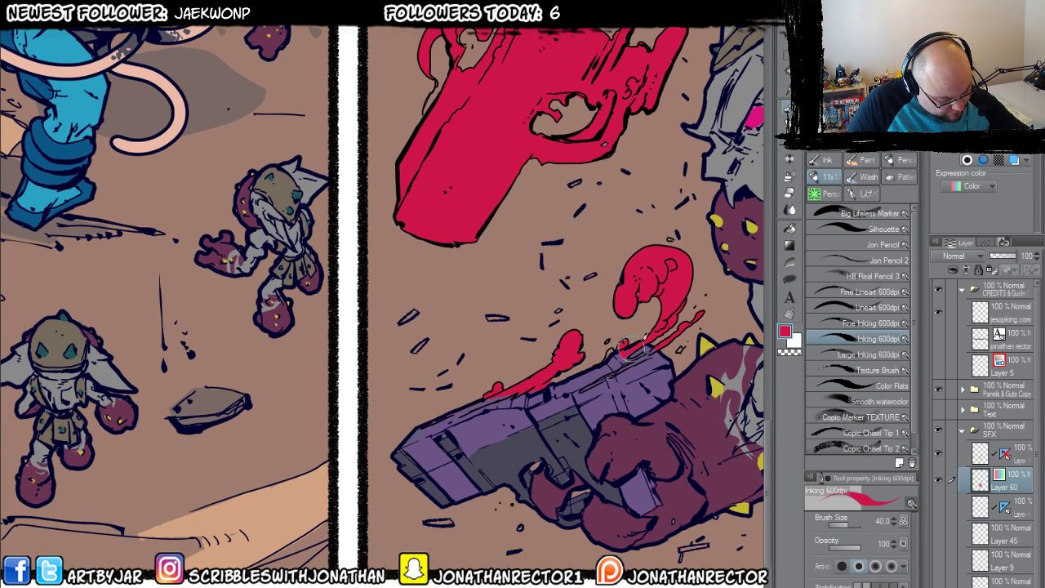
{"action": "mouse_move", "coordinate": [606, 363]}
{"action": "left_mouse_down"}
{"action": "mouse_move", "coordinate": [581, 382]}
{"action": "mouse_move", "coordinate": [610, 360]}
{"action": "left_mouse_up"}
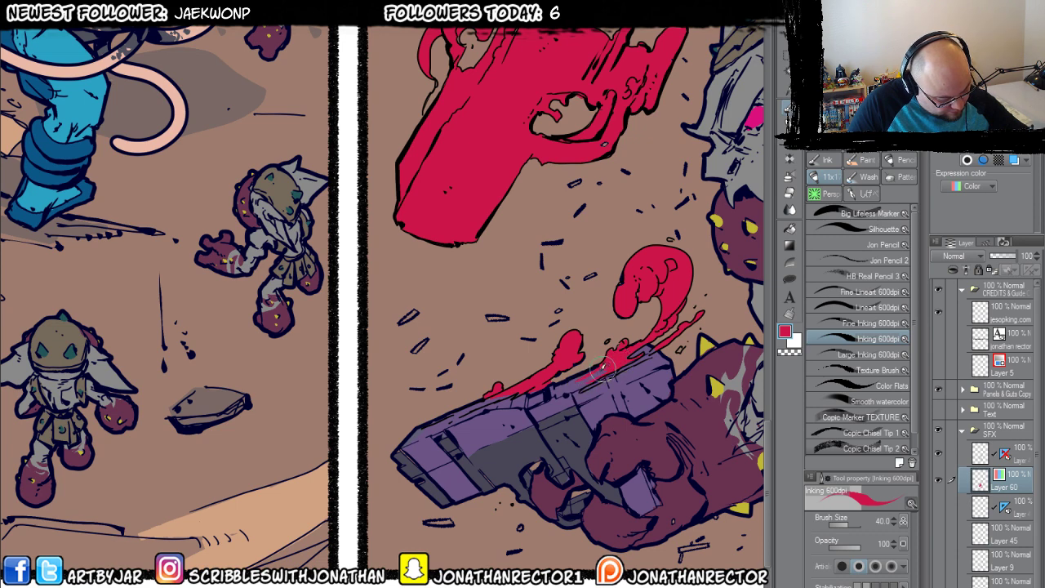
{"action": "left_click_drag", "start_coordinate": [596, 369], "coordinate": [656, 350]}
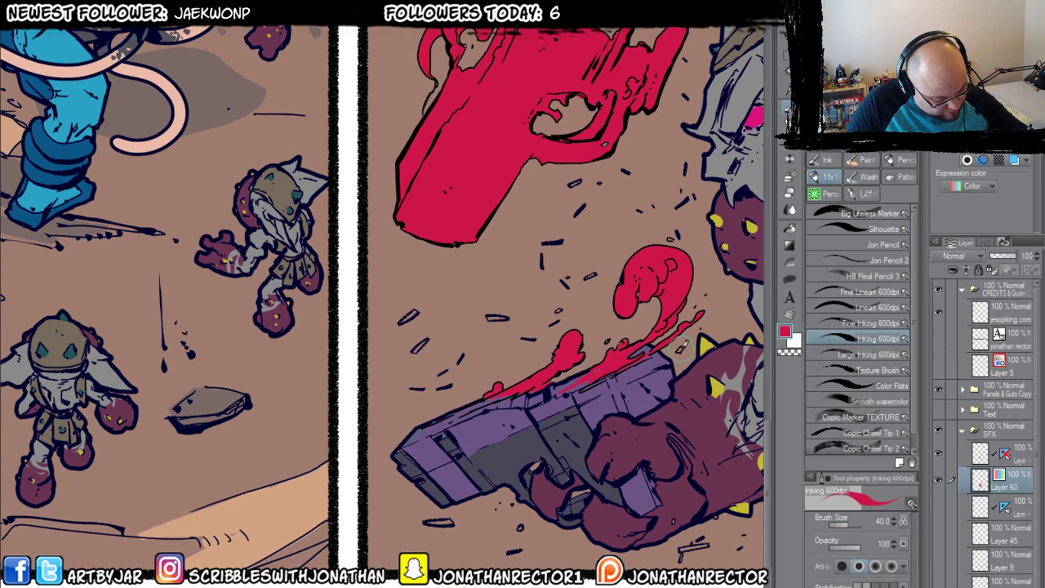
{"action": "left_click_drag", "start_coordinate": [478, 397], "coordinate": [384, 415]}
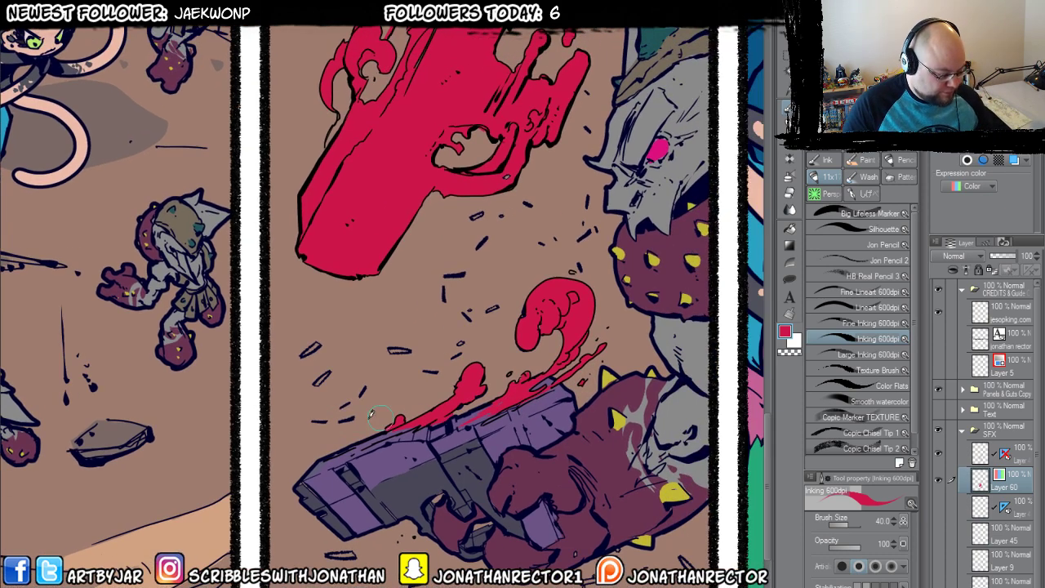
Add another layer above the crimson flats for the impact burst, choose bright orange, and set the layer's expression color to Color.
{"action": "scroll", "coordinate": [270, 354], "scroll_direction": "down", "scroll_amount": 1}
{"action": "left_click_drag", "start_coordinate": [368, 282], "coordinate": [359, 470]}
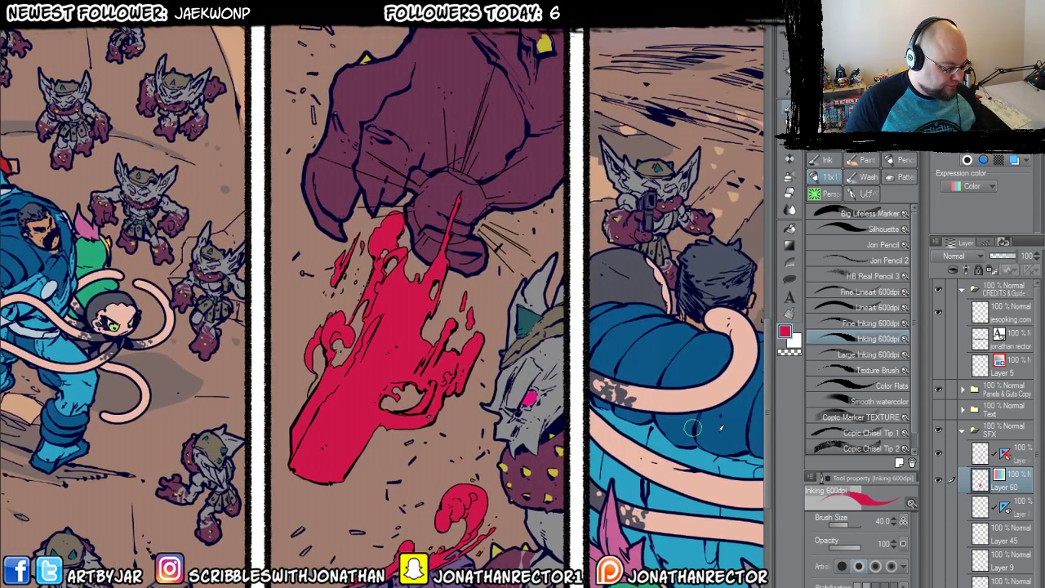
{"action": "key", "text": "ctrl+shift+n"}
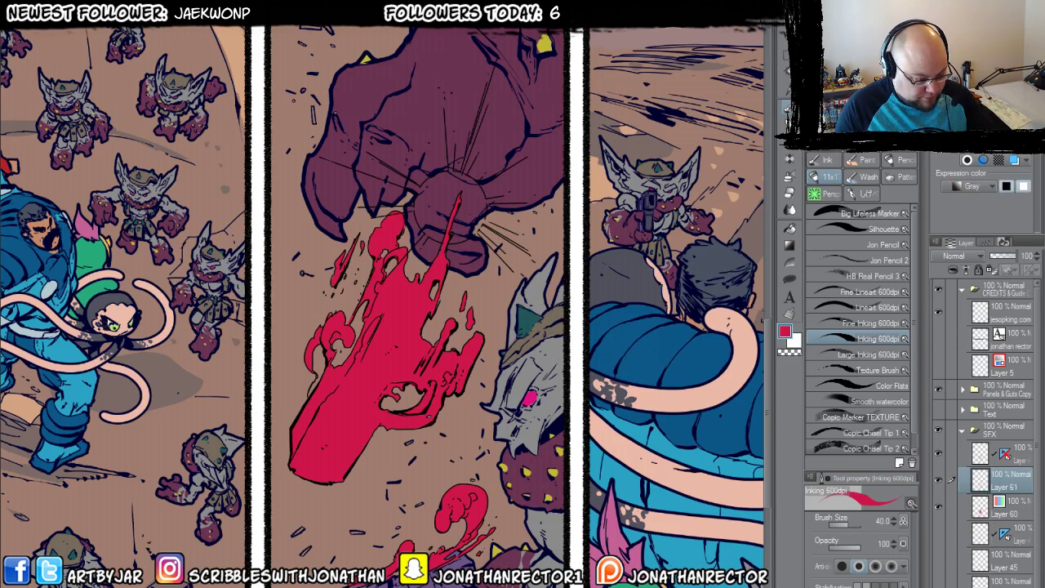
{"action": "left_click", "coordinate": [873, 584]}
{"action": "left_click", "coordinate": [874, 584]}
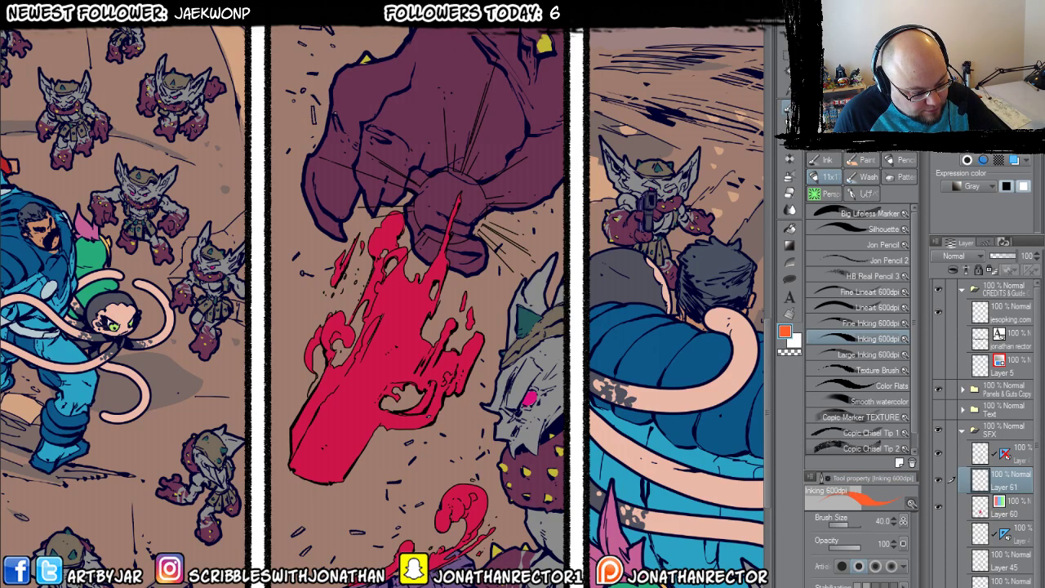
{"action": "scroll", "coordinate": [408, 382], "scroll_direction": "up", "scroll_amount": 3}
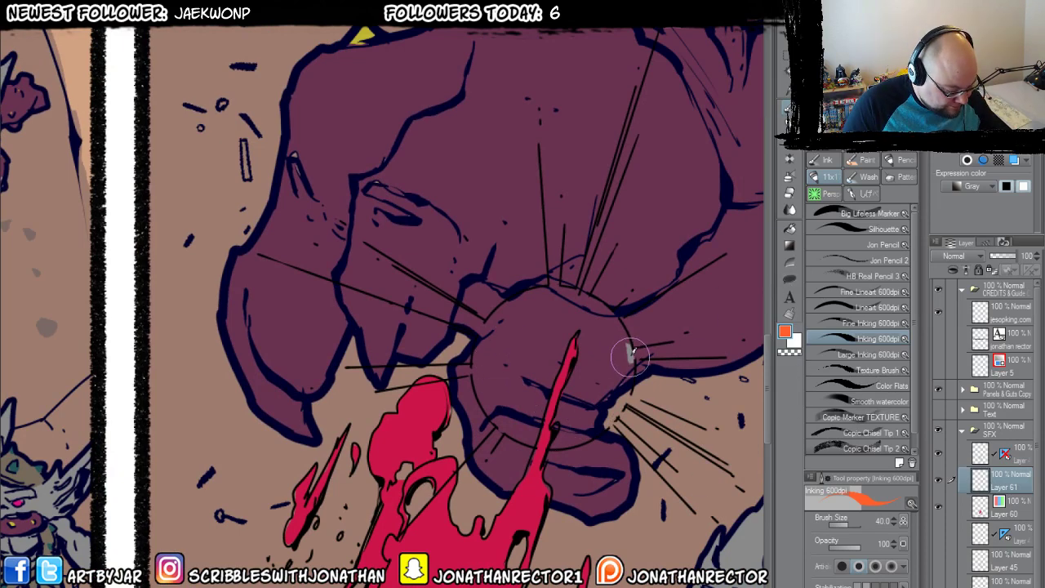
{"action": "left_click", "coordinate": [971, 186]}
{"action": "left_click", "coordinate": [960, 196]}
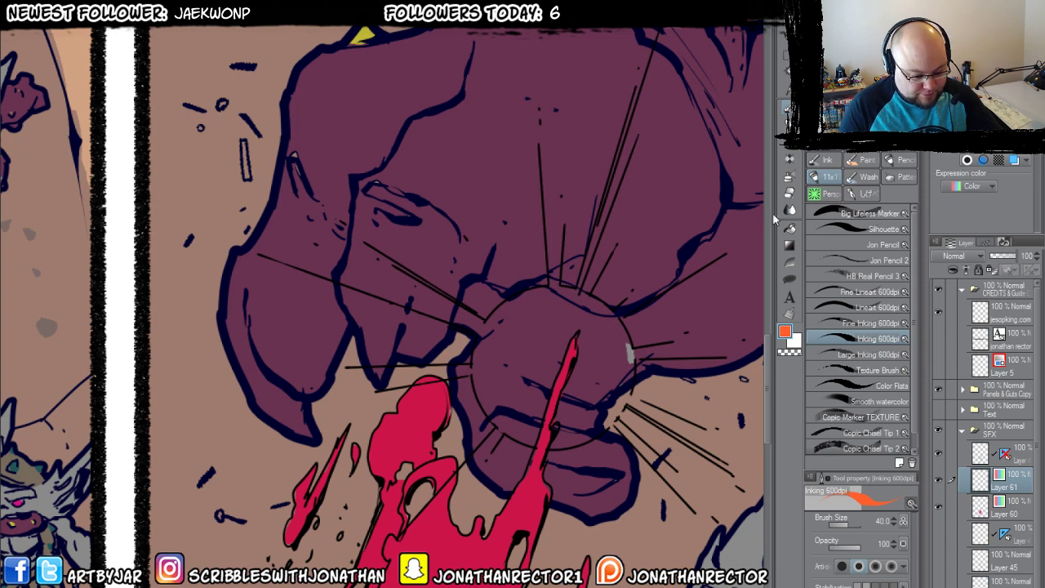
Outline the impact burst's circle in bright orange along its inner edge and erase the overspill outside it with the Hard eraser.
{"action": "mouse_move", "coordinate": [630, 346]}
{"action": "left_mouse_down"}
{"action": "mouse_move", "coordinate": [627, 390]}
{"action": "mouse_move", "coordinate": [608, 420]}
{"action": "mouse_move", "coordinate": [549, 445]}
{"action": "mouse_move", "coordinate": [527, 443]}
{"action": "mouse_move", "coordinate": [482, 405]}
{"action": "mouse_move", "coordinate": [473, 369]}
{"action": "mouse_move", "coordinate": [482, 333]}
{"action": "mouse_move", "coordinate": [510, 299]}
{"action": "mouse_move", "coordinate": [547, 281]}
{"action": "mouse_move", "coordinate": [604, 310]}
{"action": "mouse_move", "coordinate": [633, 355]}
{"action": "mouse_move", "coordinate": [627, 378]}
{"action": "left_mouse_up"}
{"action": "key", "text": "e"}
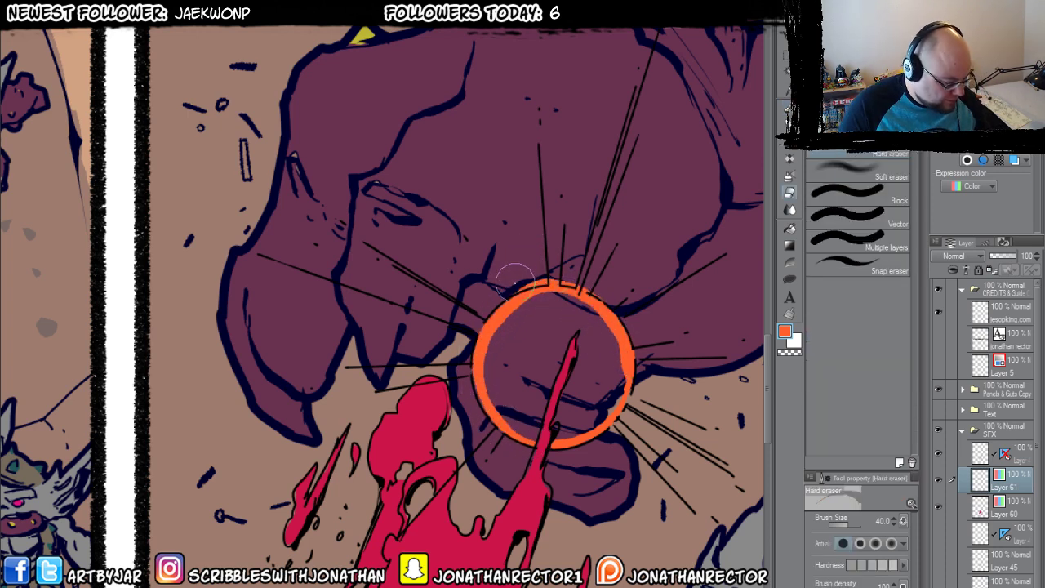
{"action": "left_click_drag", "start_coordinate": [554, 277], "coordinate": [601, 296]}
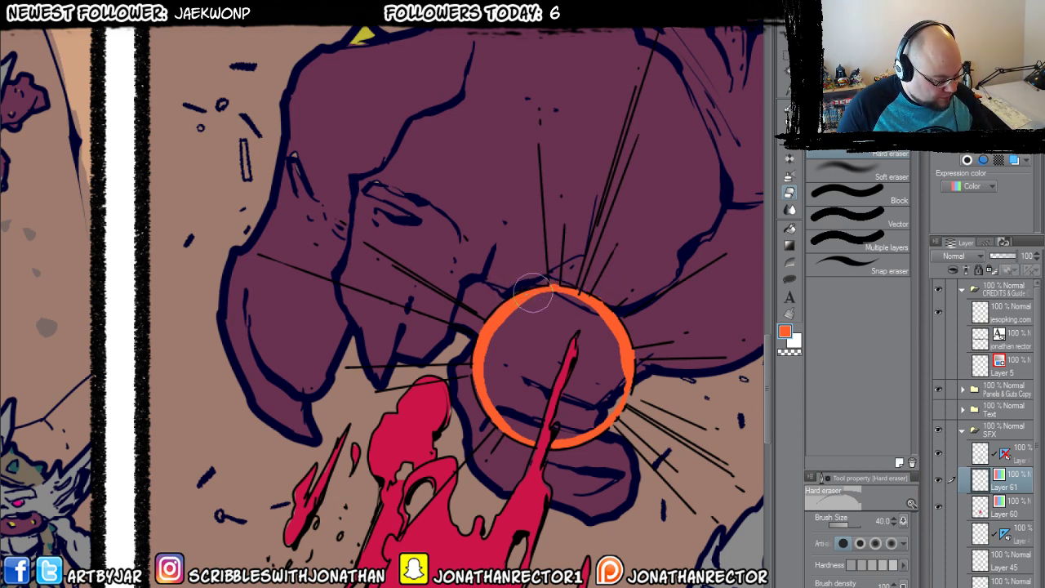
Try to fill the burst circle with orange using the Current layer fill, and undo the fill.
{"action": "key", "text": "p"}
{"action": "key", "text": "g"}
{"action": "key", "text": "g"}
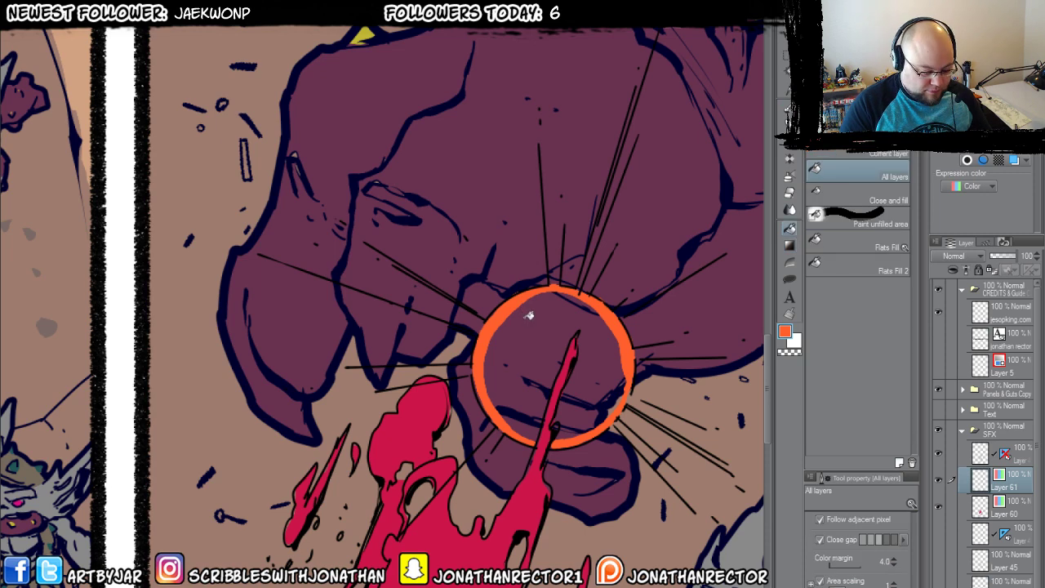
{"action": "left_click", "coordinate": [839, 158]}
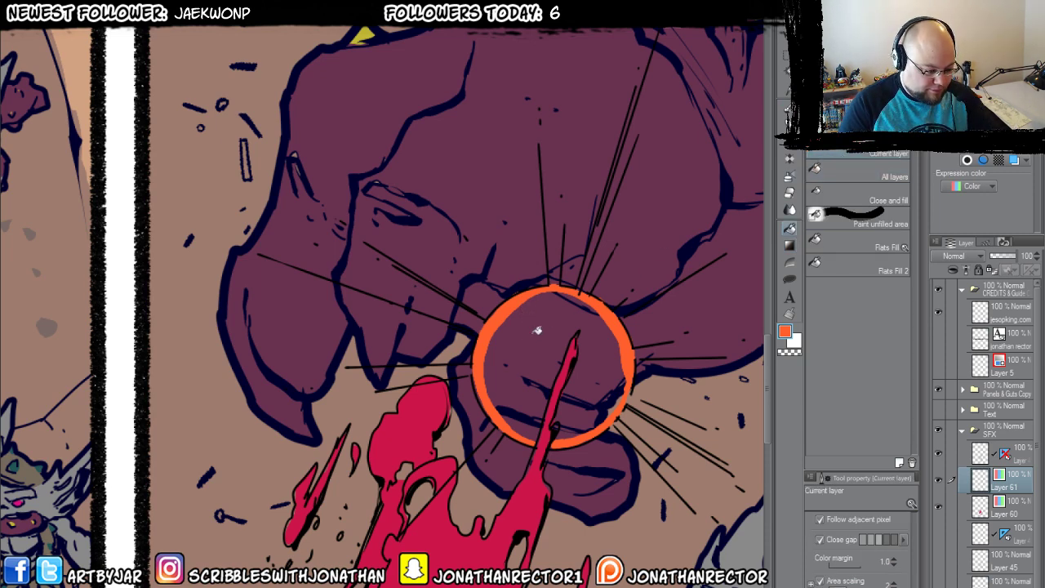
{"action": "left_click", "coordinate": [506, 400]}
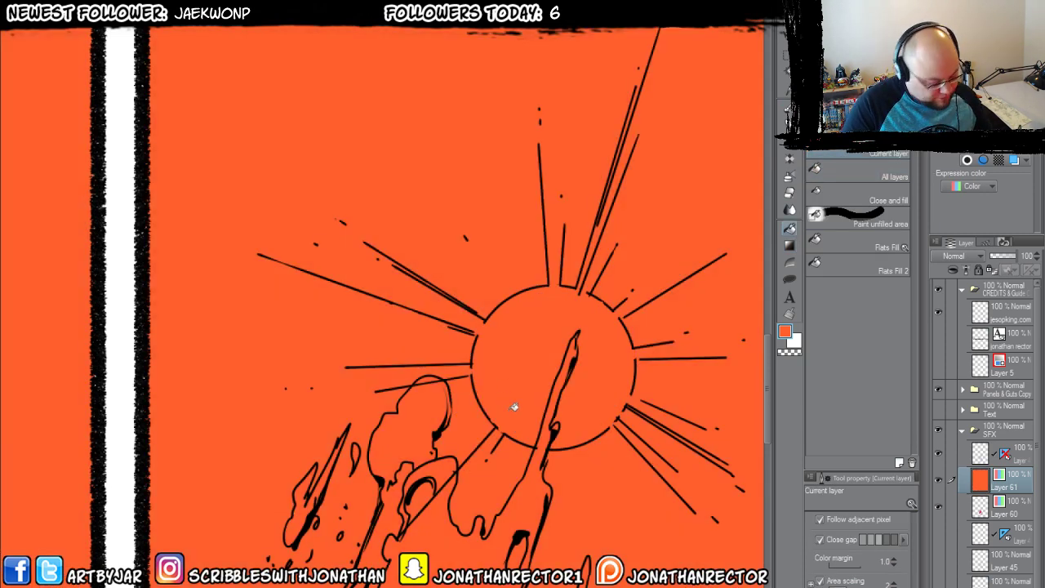
{"action": "key", "text": "ctrl+z"}
Outline the crimson spike inside the circle in orange, fill the enclosed circle using Current layer, and return the fill to All layers.
{"action": "key", "text": "p"}
{"action": "left_click_drag", "start_coordinate": [576, 331], "coordinate": [537, 445]}
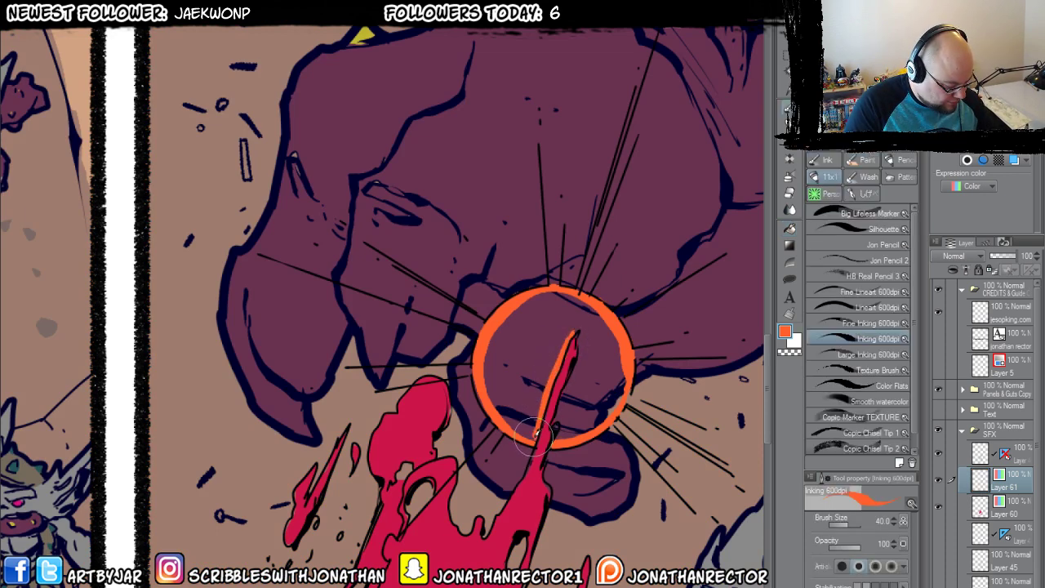
{"action": "mouse_move", "coordinate": [567, 326]}
{"action": "left_mouse_down"}
{"action": "mouse_move", "coordinate": [580, 351]}
{"action": "mouse_move", "coordinate": [547, 437]}
{"action": "mouse_move", "coordinate": [555, 430]}
{"action": "left_mouse_up"}
{"action": "key", "text": "ctrl+z"}
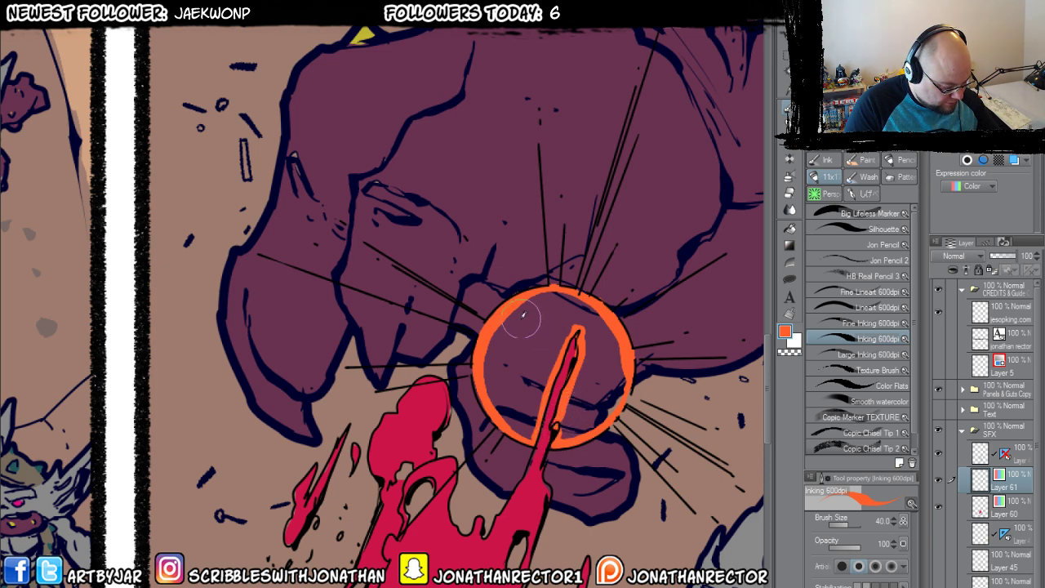
{"action": "key", "text": "g"}
{"action": "left_click", "coordinate": [524, 335]}
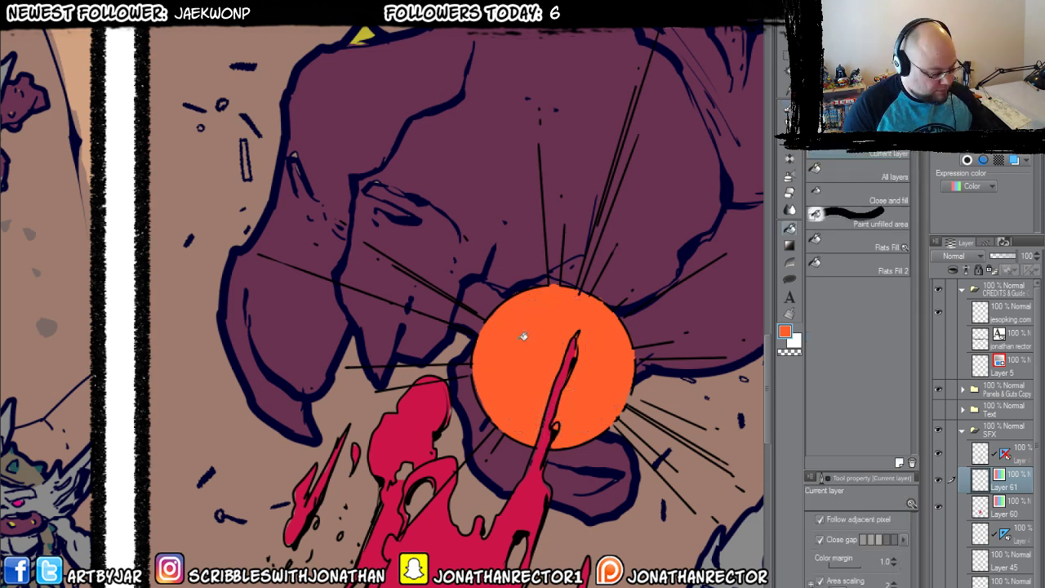
{"action": "left_click", "coordinate": [833, 169]}
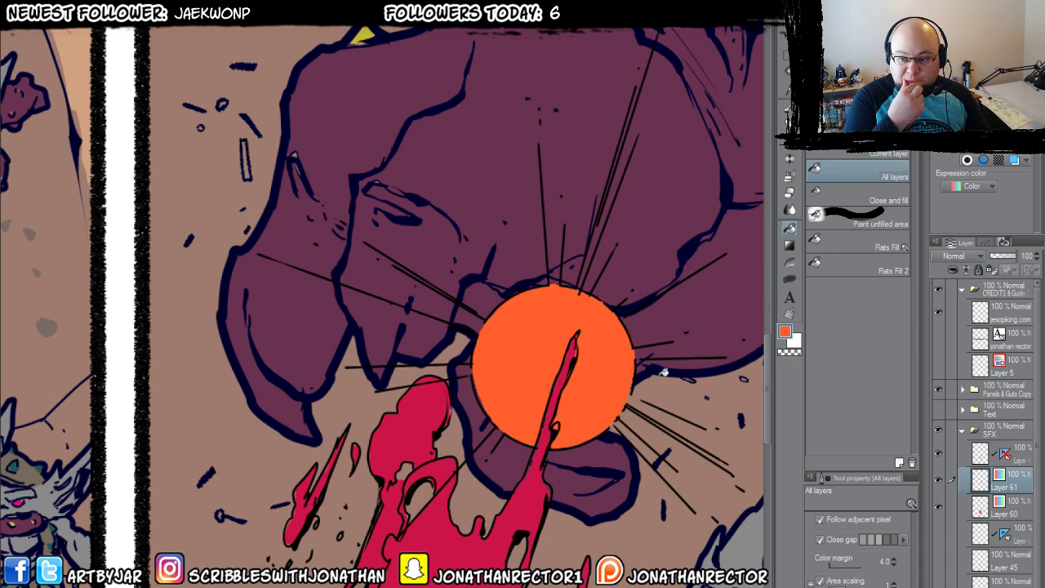
Select a long tapered ray rising from the top of the orange circle, along the action lines, with the Polyline marquee.
{"action": "left_click_drag", "start_coordinate": [470, 441], "coordinate": [464, 466]}
{"action": "left_click_drag", "start_coordinate": [549, 278], "coordinate": [534, 318]}
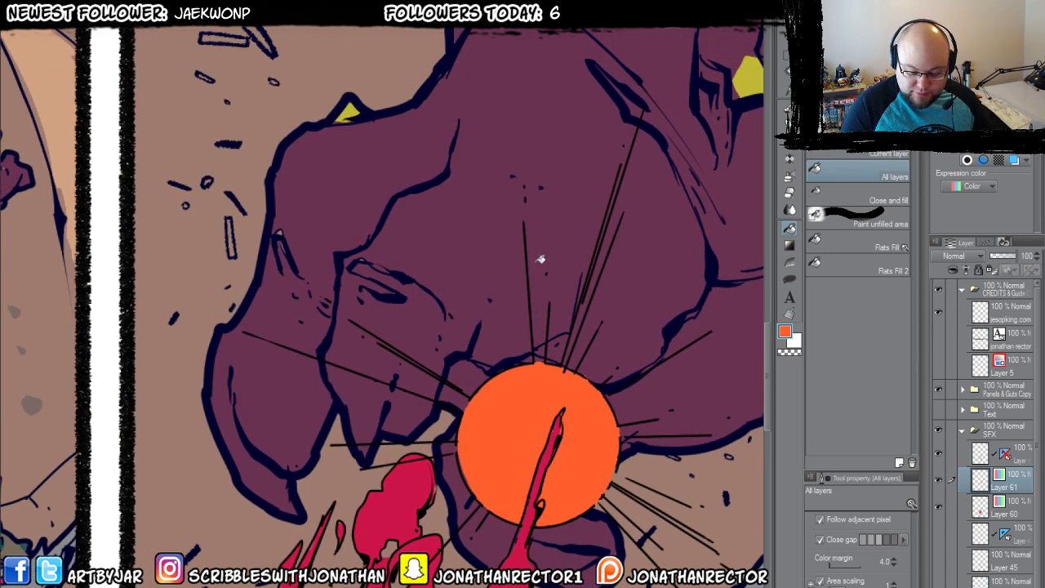
{"action": "key", "text": "m"}
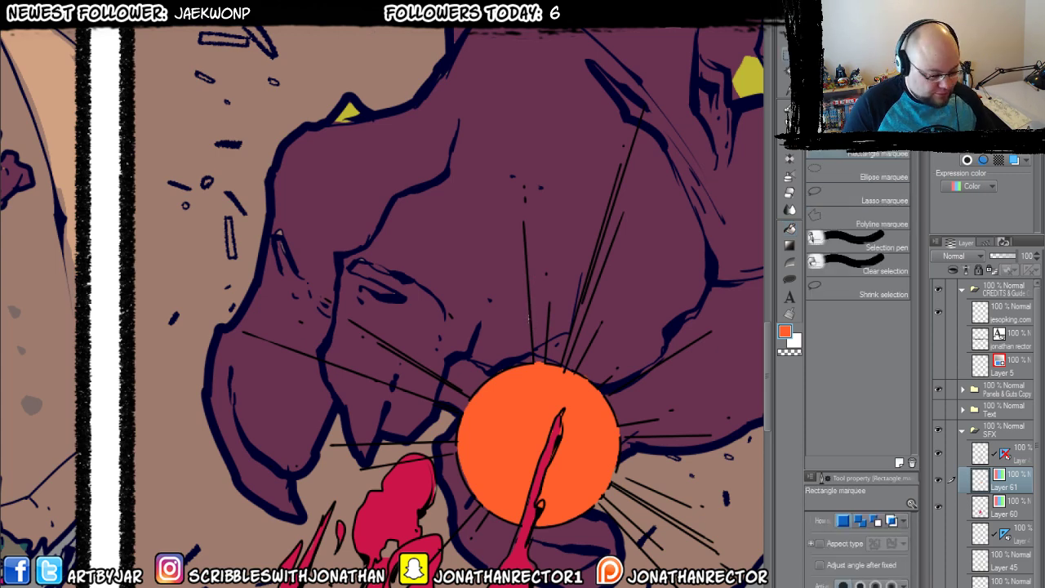
{"action": "left_click", "coordinate": [817, 219]}
{"action": "left_click_drag", "start_coordinate": [488, 297], "coordinate": [482, 302]}
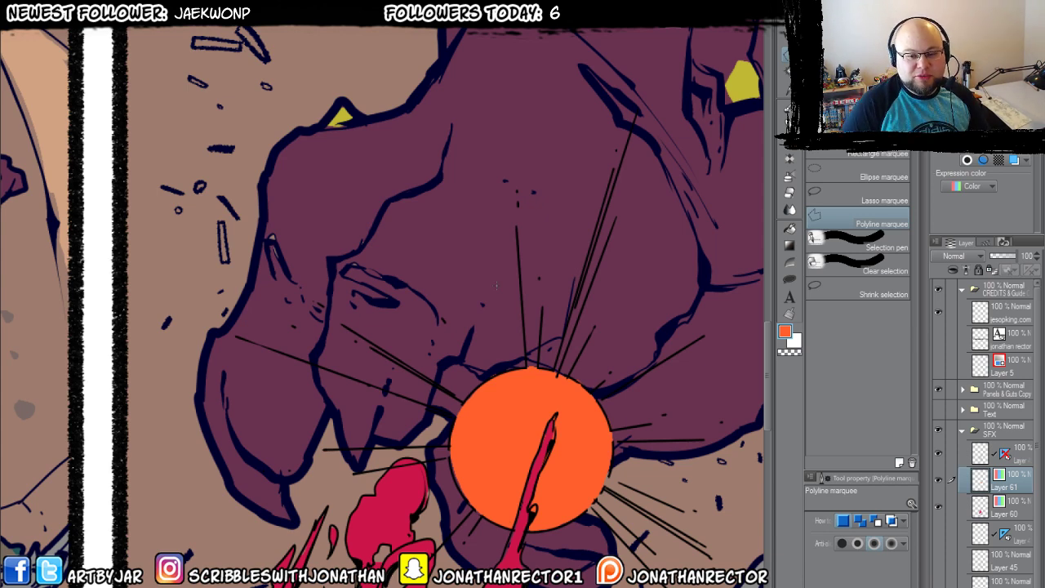
{"action": "left_click_drag", "start_coordinate": [427, 434], "coordinate": [431, 452]}
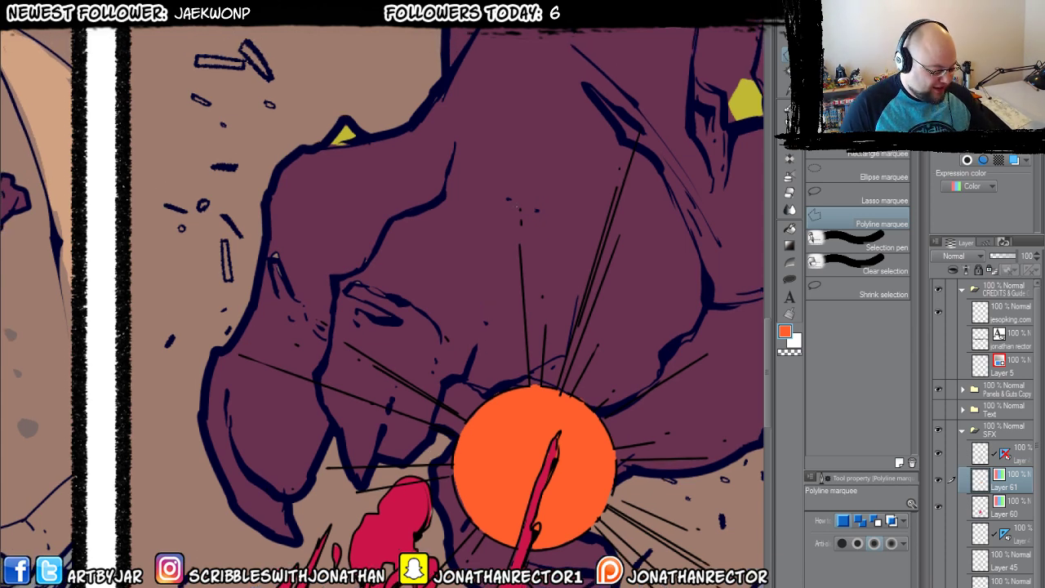
{"action": "left_click", "coordinate": [531, 381]}
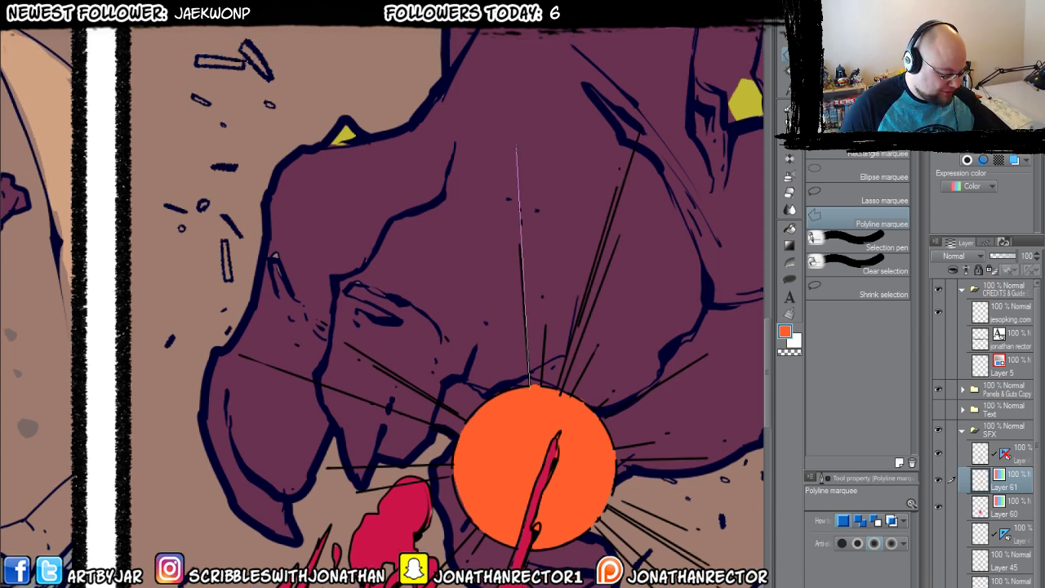
{"action": "left_click", "coordinate": [541, 55]}
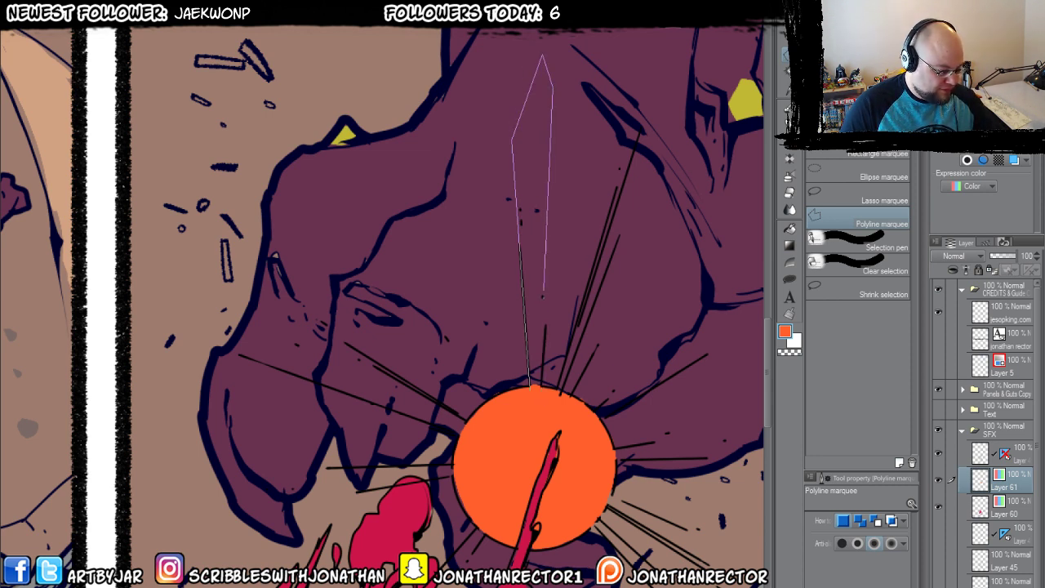
{"action": "double_click", "coordinate": [542, 406]}
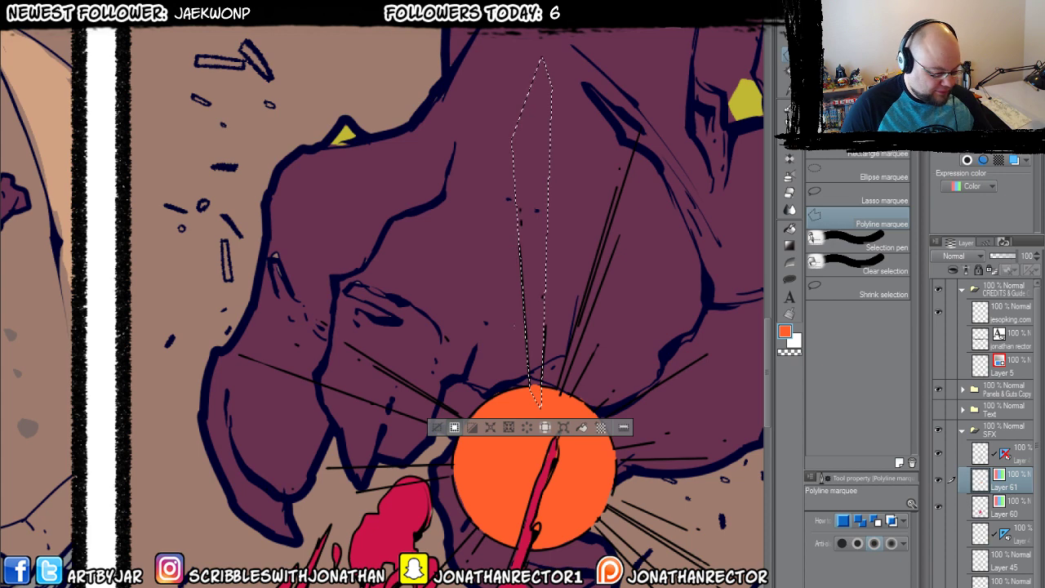
Try coloring the selected ray in orange with the Soft airbrush, then reselect the area and clear the paint.
{"action": "key", "text": "b"}
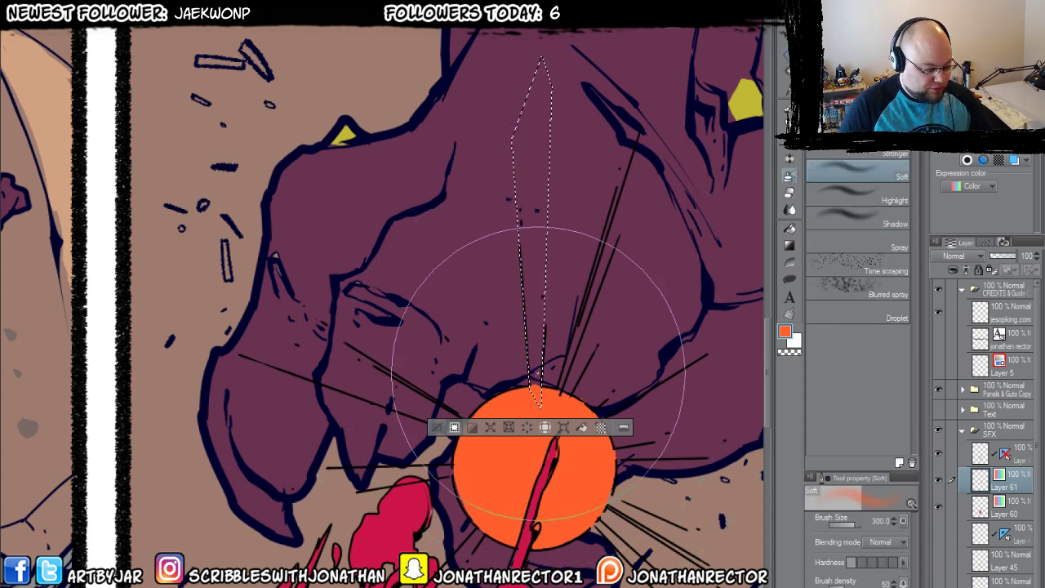
{"action": "mouse_move", "coordinate": [537, 385]}
{"action": "left_mouse_down"}
{"action": "mouse_move", "coordinate": [539, 159]}
{"action": "mouse_move", "coordinate": [537, 392]}
{"action": "mouse_move", "coordinate": [543, 328]}
{"action": "mouse_move", "coordinate": [534, 281]}
{"action": "left_mouse_up"}
{"action": "key", "text": "ctrl+d"}
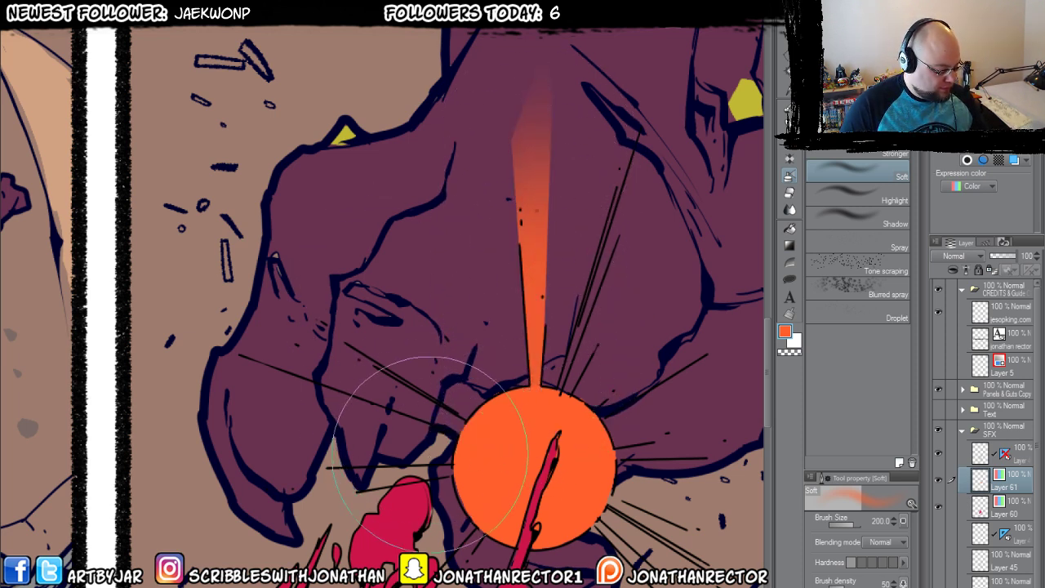
{"action": "key", "text": "ctrl+shift+d"}
{"action": "key", "text": "Delete"}
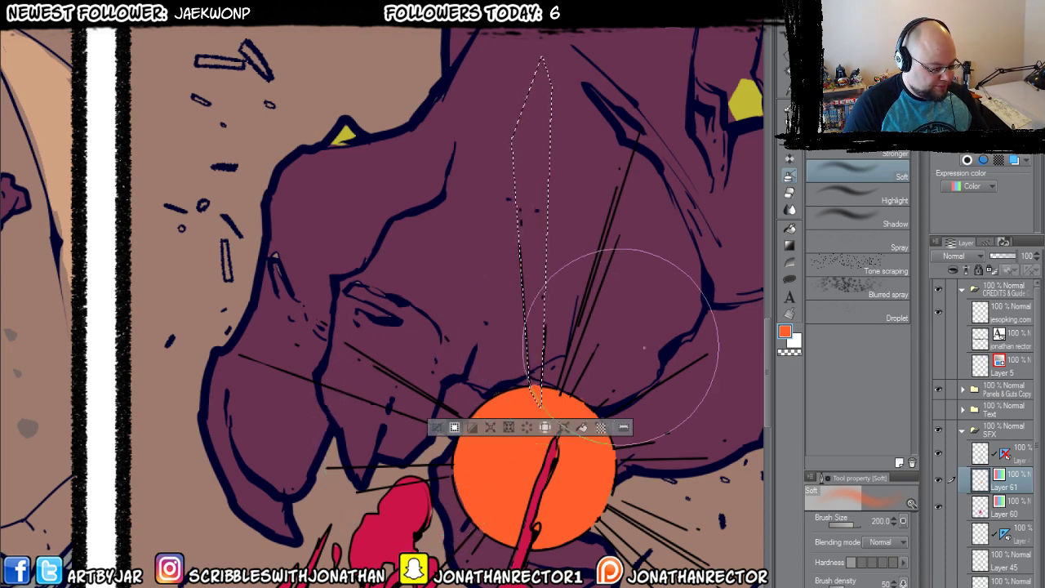
Apply the Foreground to transparent gradient in orange to the upright ray, fading from the circle to its tip, and deselect.
{"action": "left_click", "coordinate": [786, 250]}
{"action": "left_click", "coordinate": [820, 155]}
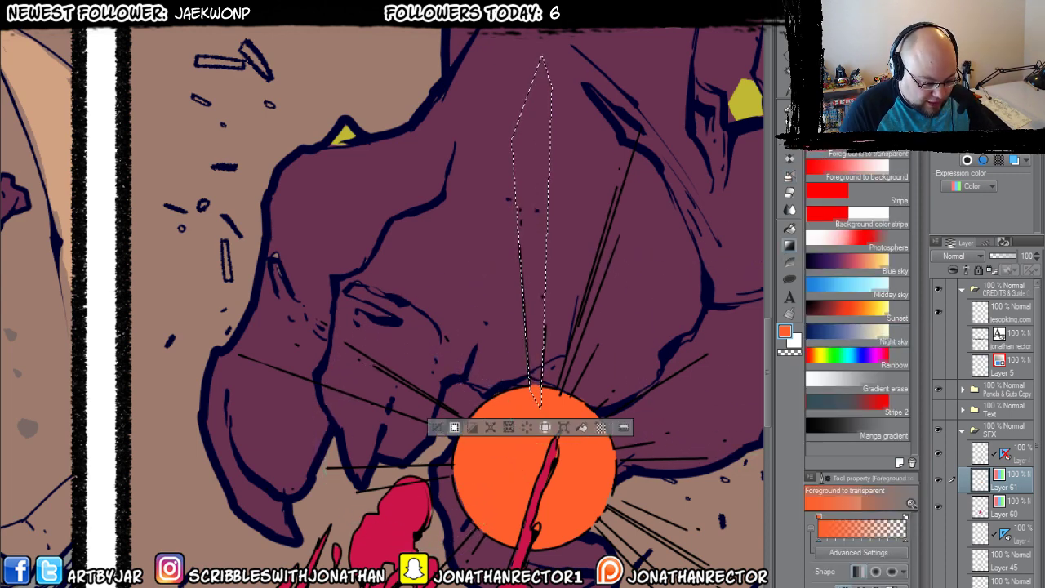
{"action": "left_click_drag", "start_coordinate": [536, 399], "coordinate": [542, 62]}
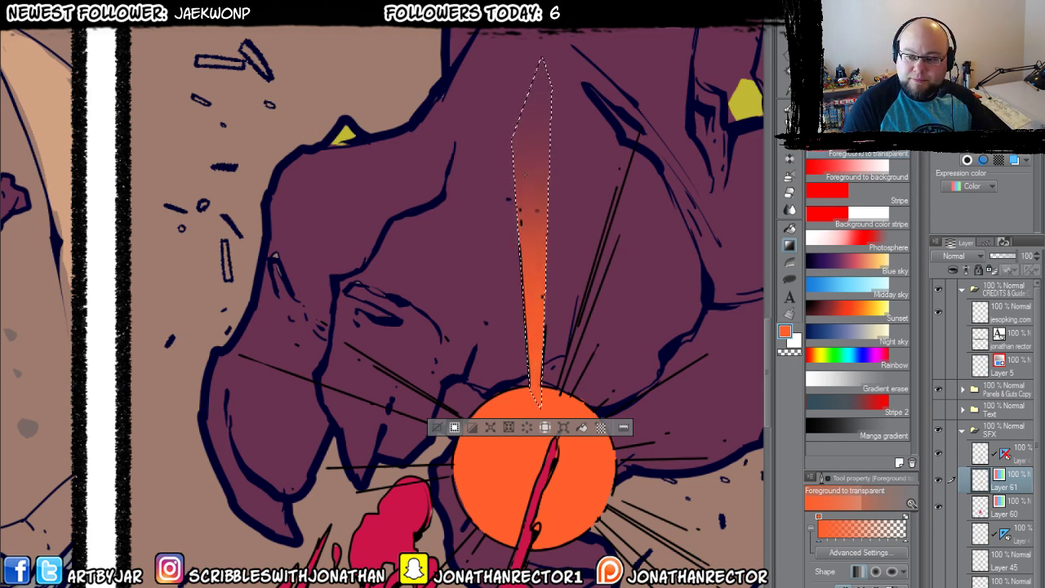
{"action": "key", "text": "ctrl+d"}
Select the slanted ray to the right of the upright one and fill it with the orange-to-transparent gradient fading outward.
{"action": "left_click_drag", "start_coordinate": [521, 386], "coordinate": [494, 390]}
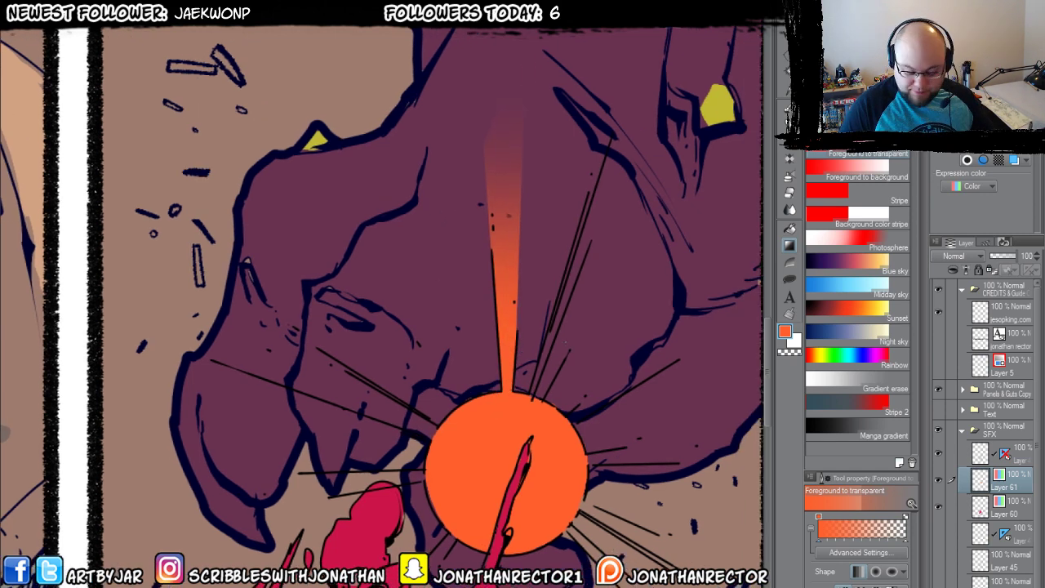
{"action": "key", "text": "m"}
{"action": "left_click", "coordinate": [527, 397]}
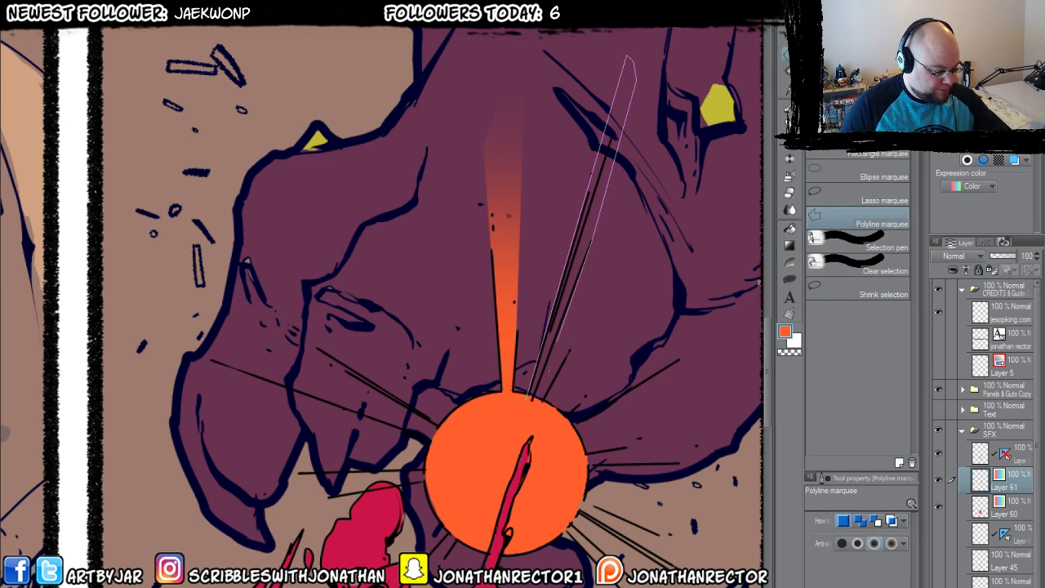
{"action": "left_click", "coordinate": [527, 406]}
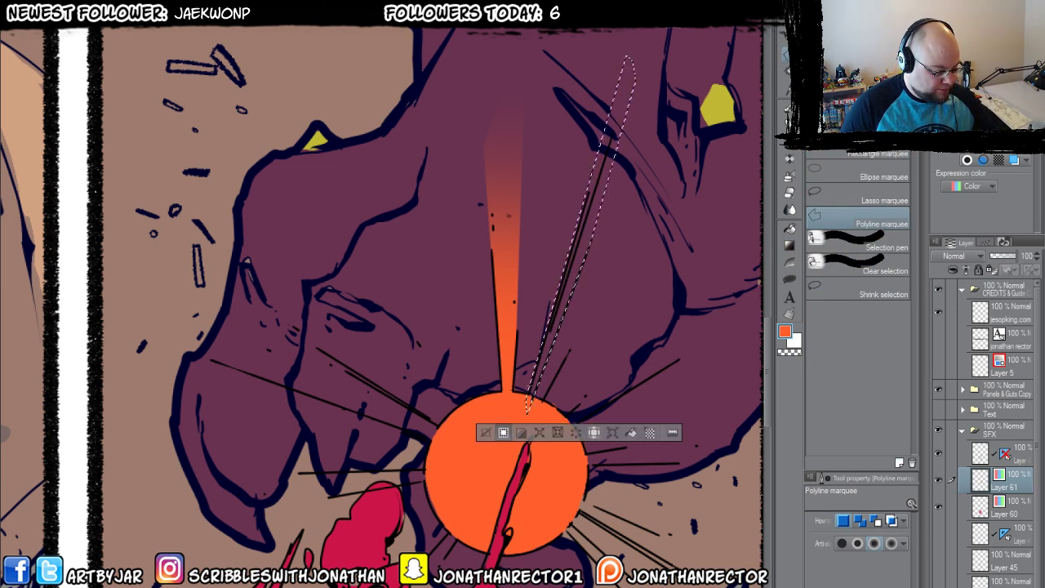
{"action": "scroll", "coordinate": [527, 406], "scroll_direction": "down", "scroll_amount": 2}
{"action": "left_click", "coordinate": [790, 245]}
{"action": "left_click_drag", "start_coordinate": [527, 402], "coordinate": [595, 149]}
{"action": "left_click", "coordinate": [471, 420]}
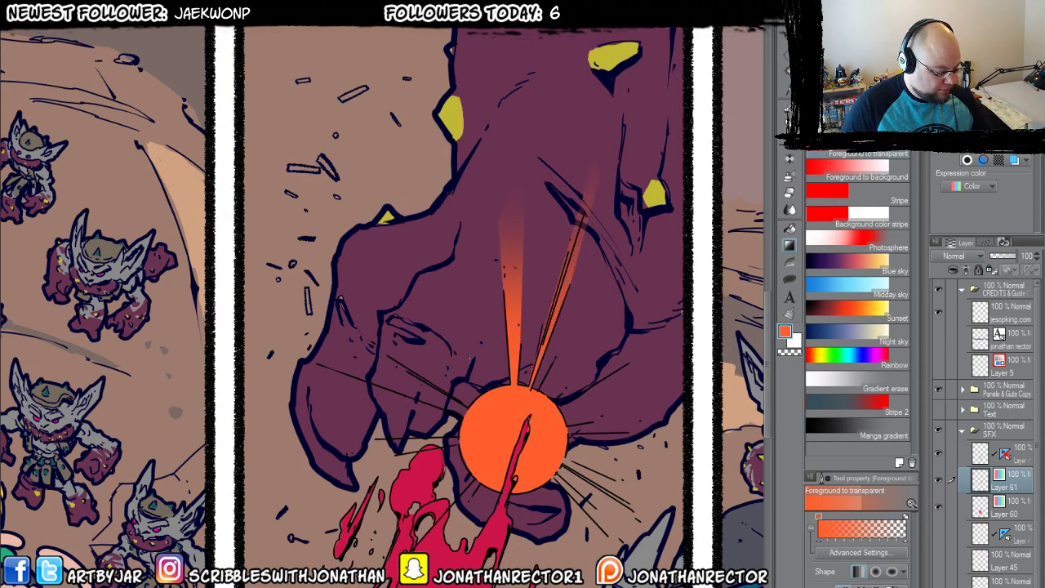
Select the rays extending down and to the right from the circle, apply the outward-fading orange gradient, and deselect.
{"action": "key", "text": "m"}
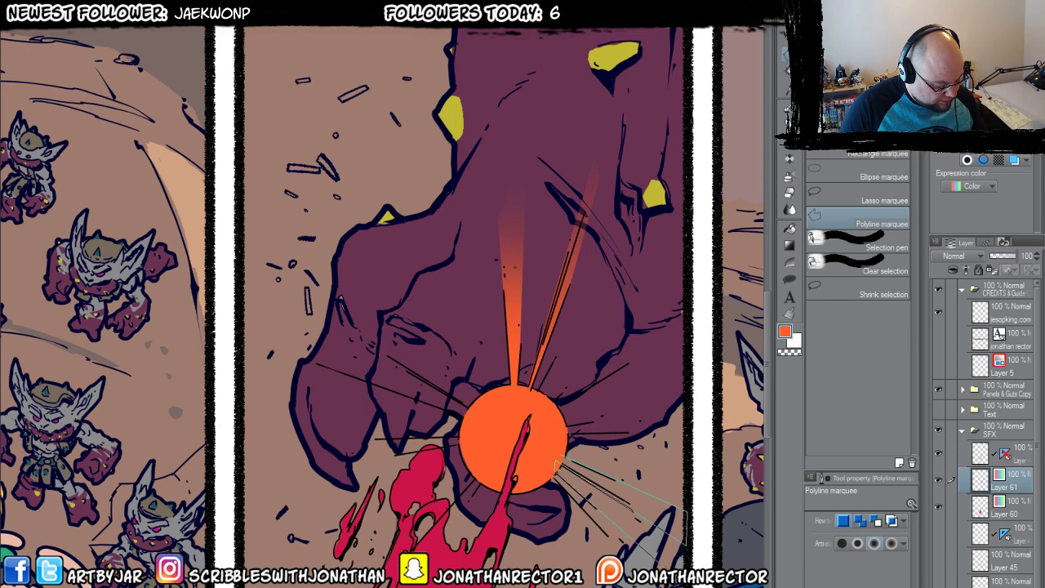
{"action": "left_click", "coordinate": [556, 454]}
{"action": "left_click", "coordinate": [790, 244]}
{"action": "left_click_drag", "start_coordinate": [563, 458], "coordinate": [666, 518]}
{"action": "key", "text": "ctrl+d"}
Select a ray running down and to the left from the circle across the crimson blast, fill it with the orange fading gradient, and deselect.
{"action": "left_click_drag", "start_coordinate": [634, 262], "coordinate": [713, 260]}
{"action": "left_click_drag", "start_coordinate": [512, 441], "coordinate": [581, 353]}
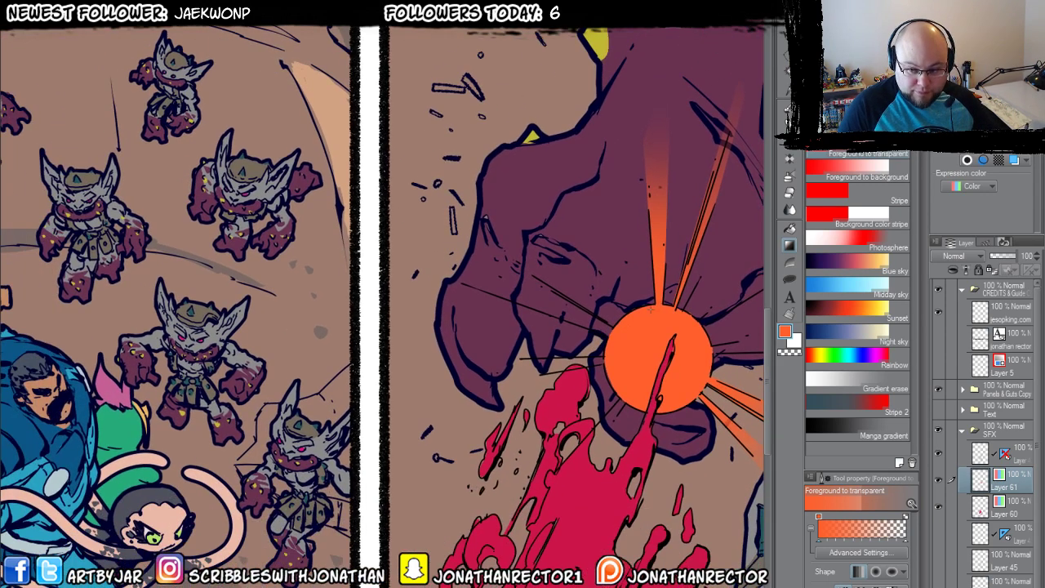
{"action": "key", "text": "m"}
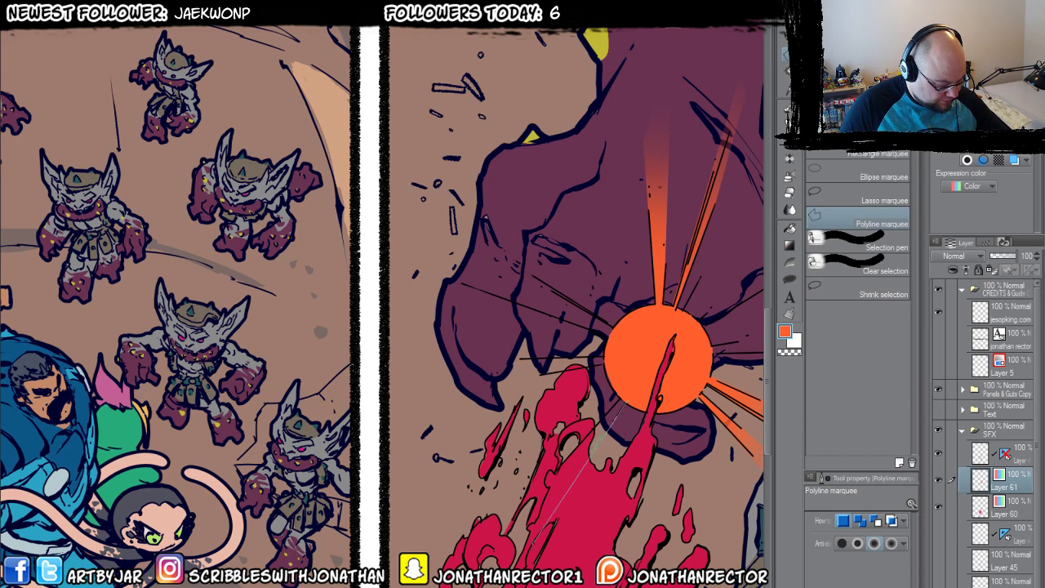
{"action": "left_click", "coordinate": [627, 393]}
{"action": "left_click", "coordinate": [789, 247]}
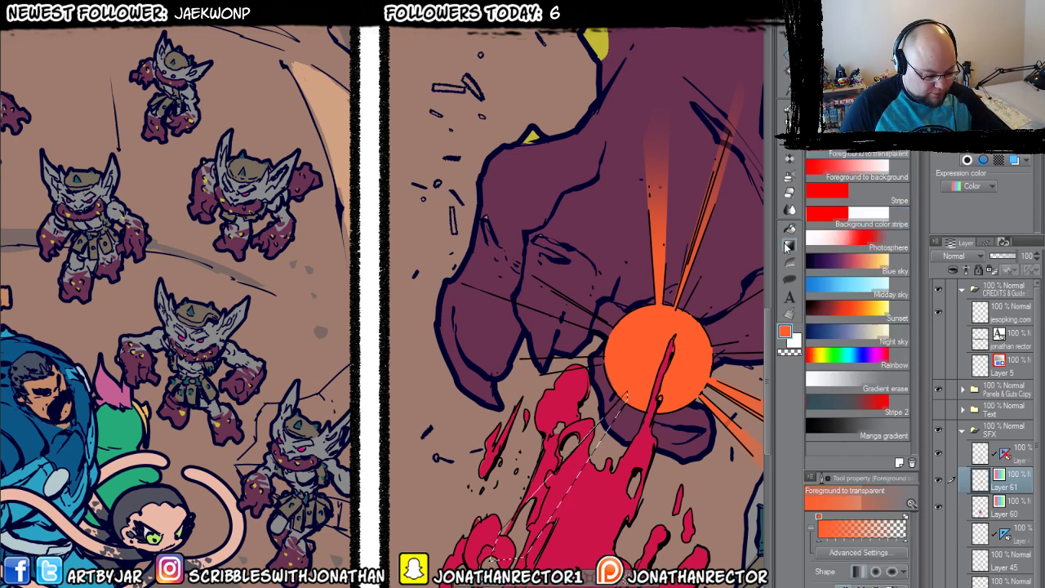
{"action": "left_click_drag", "start_coordinate": [631, 383], "coordinate": [533, 503]}
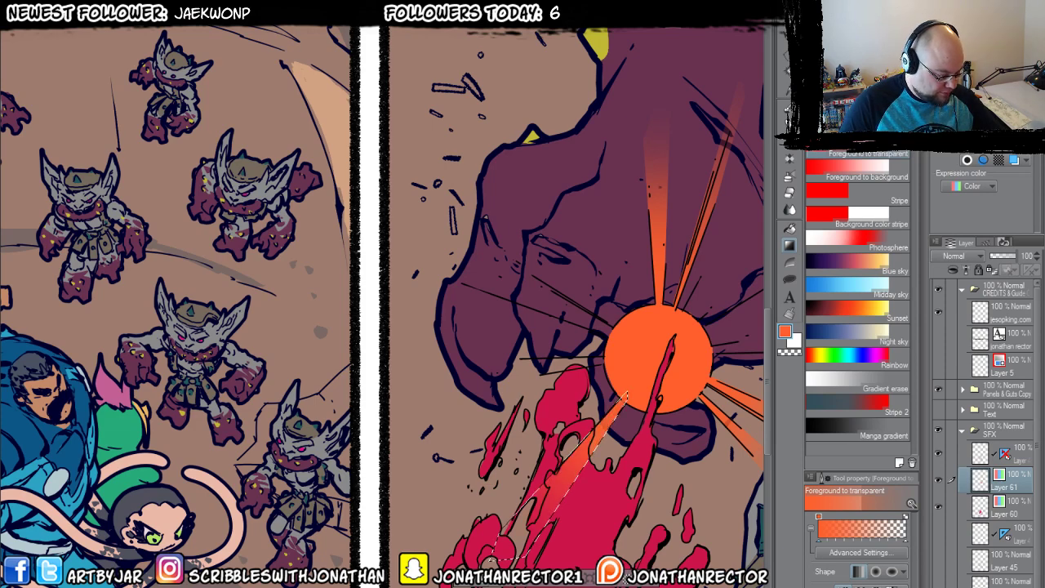
{"action": "key", "text": "ctrl+d"}
Select the ray extending up and to the left from the circle, fill it with the outward-fading orange gradient, and deselect.
{"action": "left_click_drag", "start_coordinate": [763, 296], "coordinate": [697, 389]}
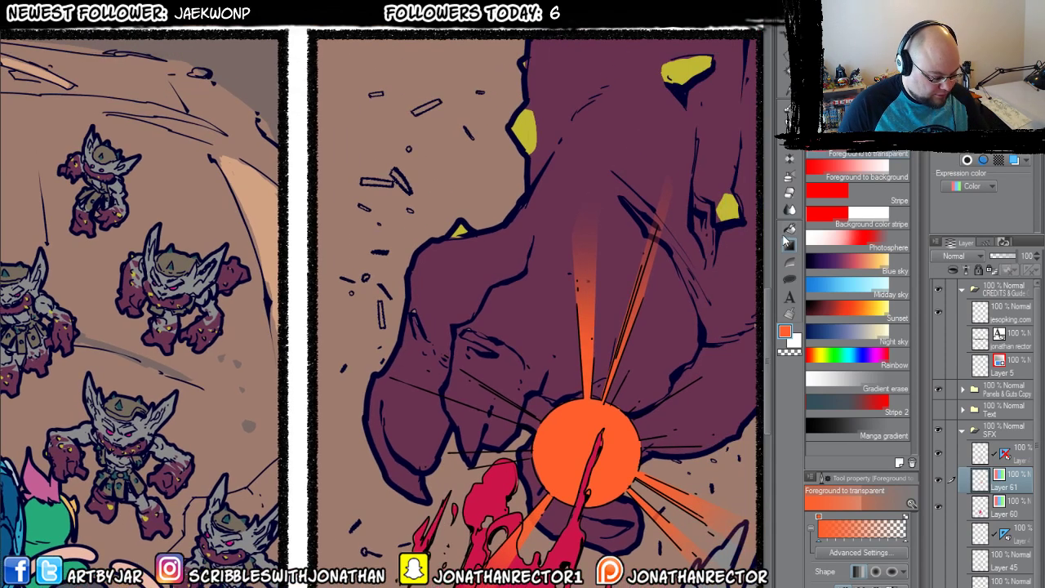
{"action": "key", "text": "m"}
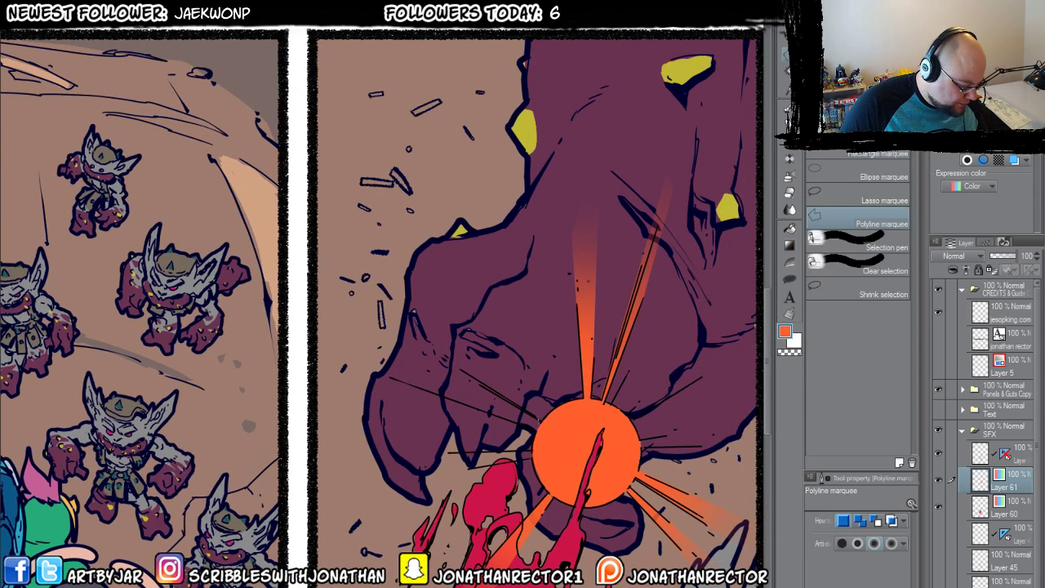
{"action": "left_click", "coordinate": [545, 423]}
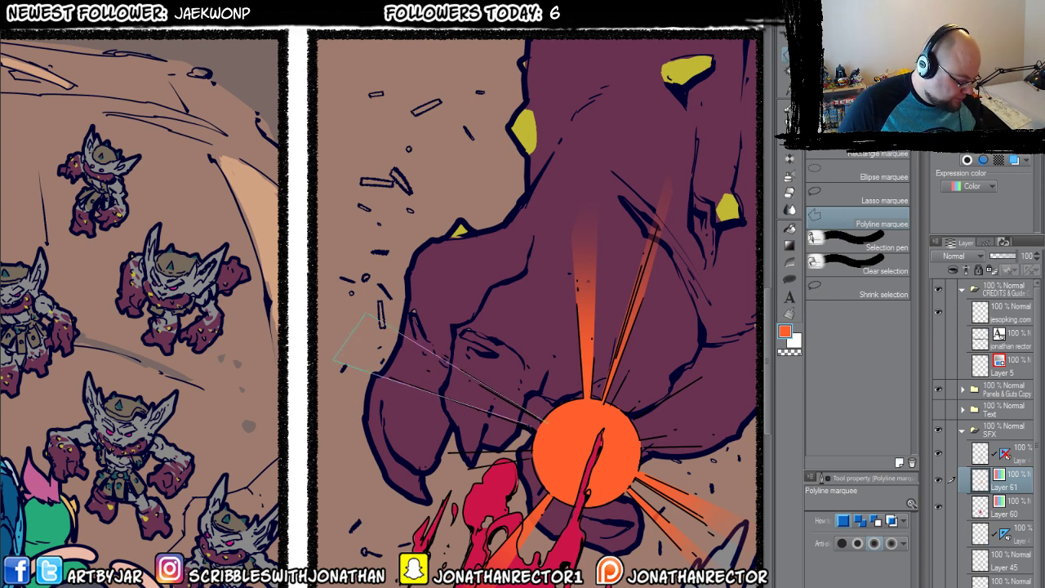
{"action": "left_click", "coordinate": [549, 423]}
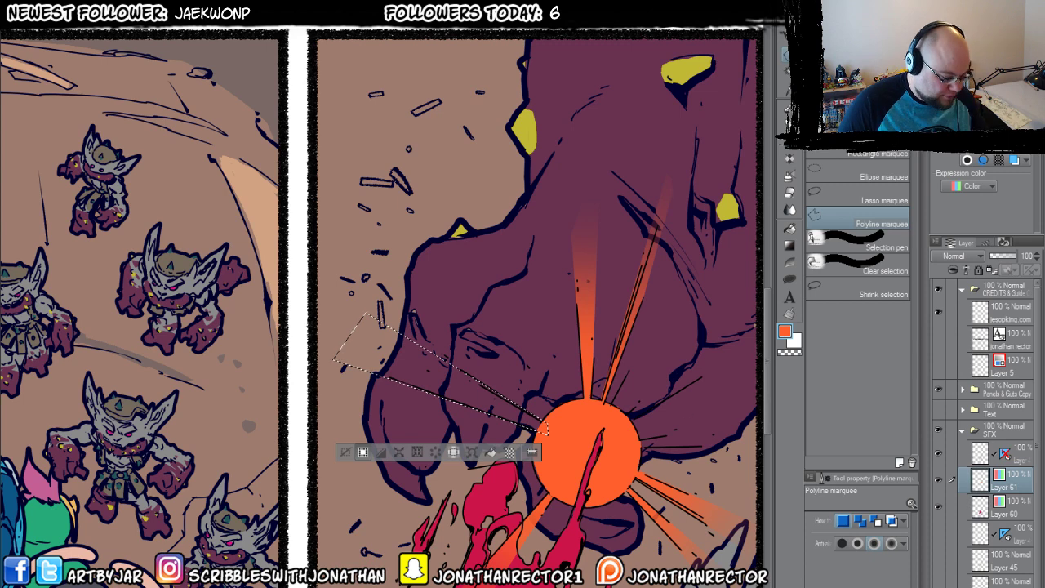
{"action": "key", "text": "g"}
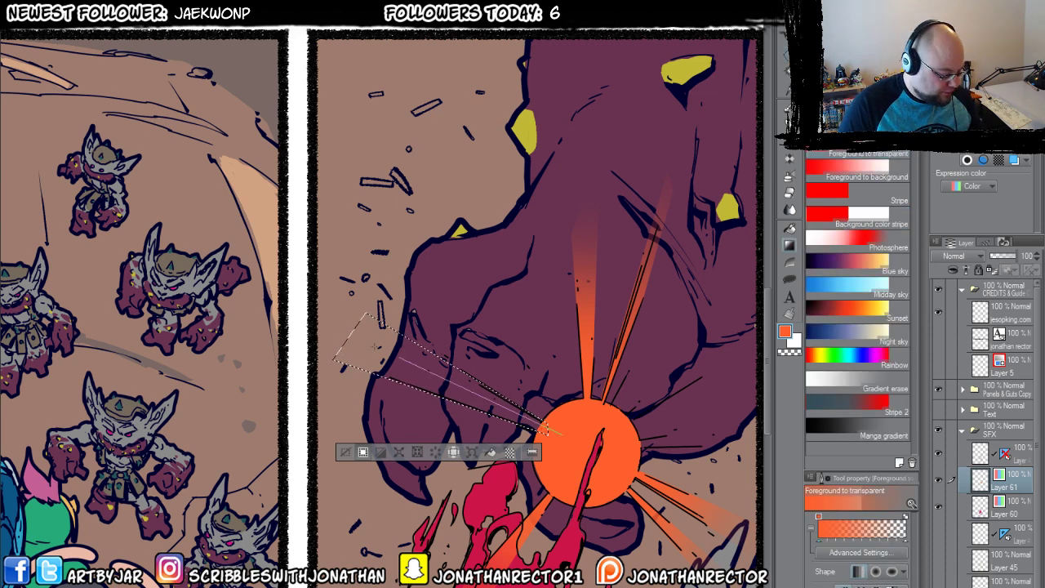
{"action": "left_click_drag", "start_coordinate": [535, 421], "coordinate": [379, 363]}
{"action": "key", "text": "ctrl+d"}
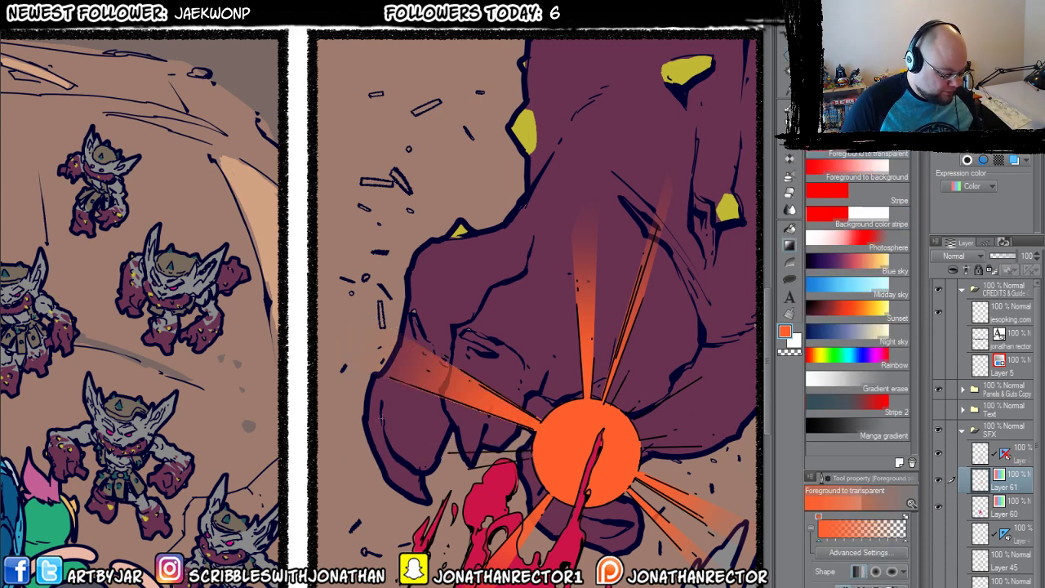
Select the nearly horizontal ray left of the circle, apply the orange-to-transparent gradient fading outward, and deselect.
{"action": "key", "text": "m"}
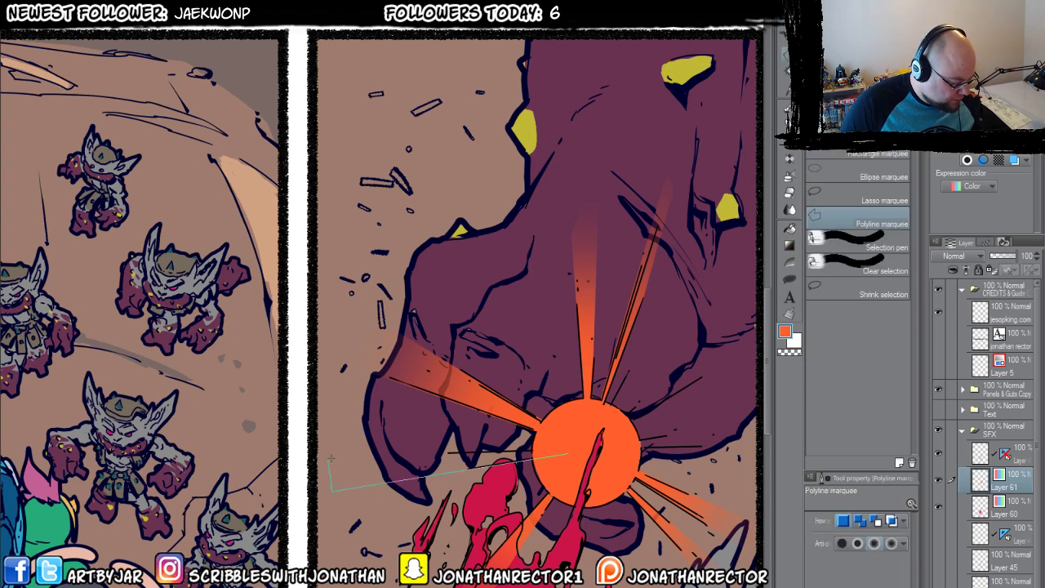
{"action": "left_click", "coordinate": [569, 453]}
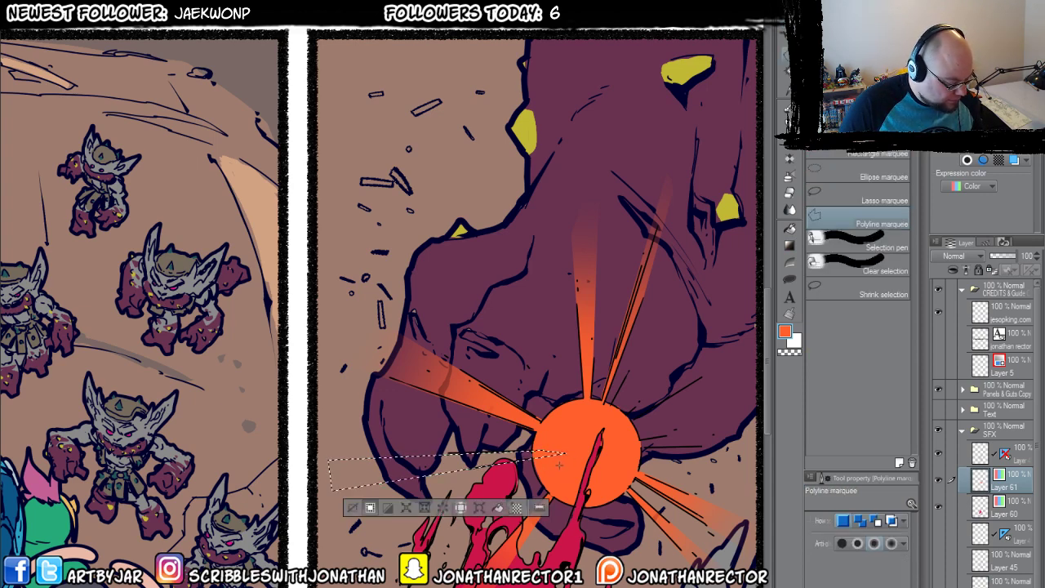
{"action": "key", "text": "g"}
{"action": "left_click_drag", "start_coordinate": [563, 453], "coordinate": [390, 481]}
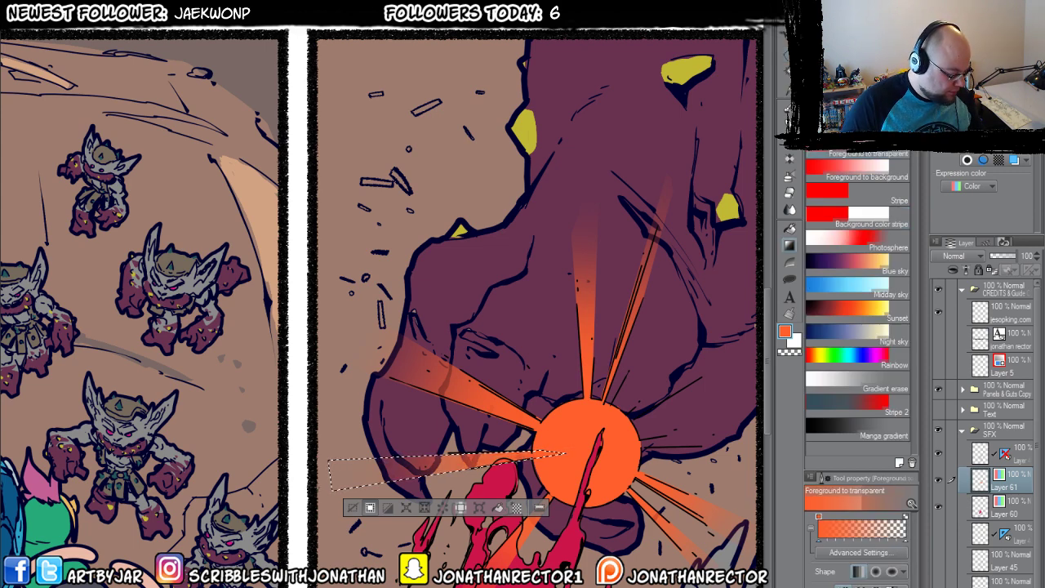
{"action": "key", "text": "ctrl+d"}
Select the ray running right from the circle to the panel border, fill it with the orange fading gradient, and deselect.
{"action": "key", "text": "m"}
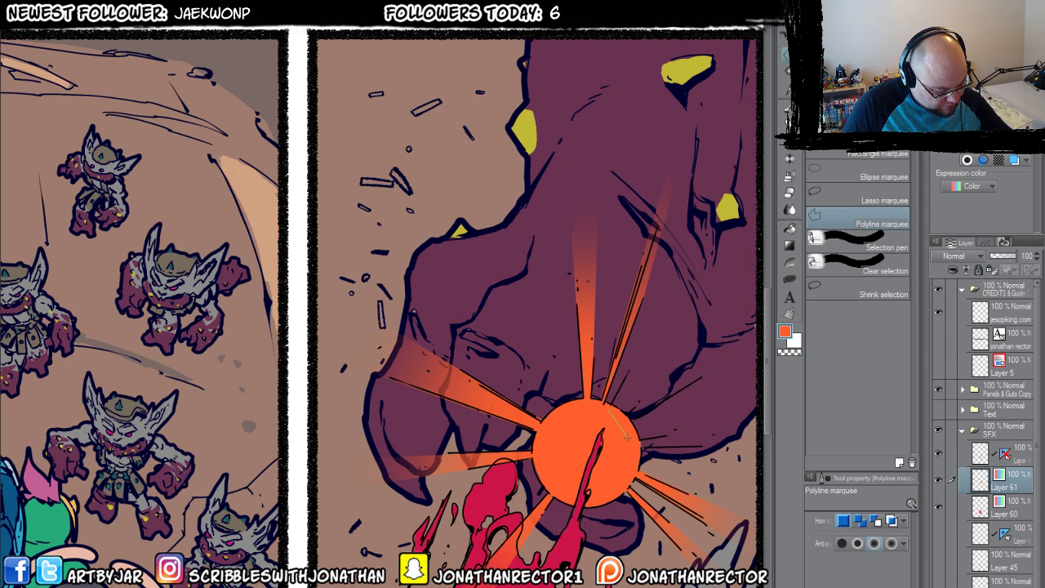
{"action": "left_click_drag", "start_coordinate": [574, 471], "coordinate": [448, 478]}
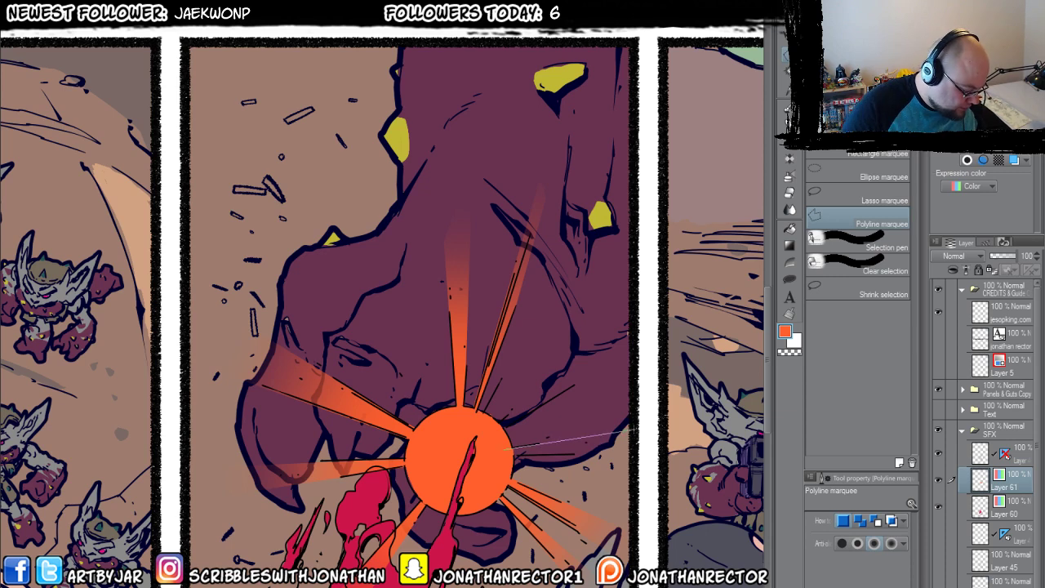
{"action": "left_click", "coordinate": [506, 454]}
{"action": "key", "text": "g"}
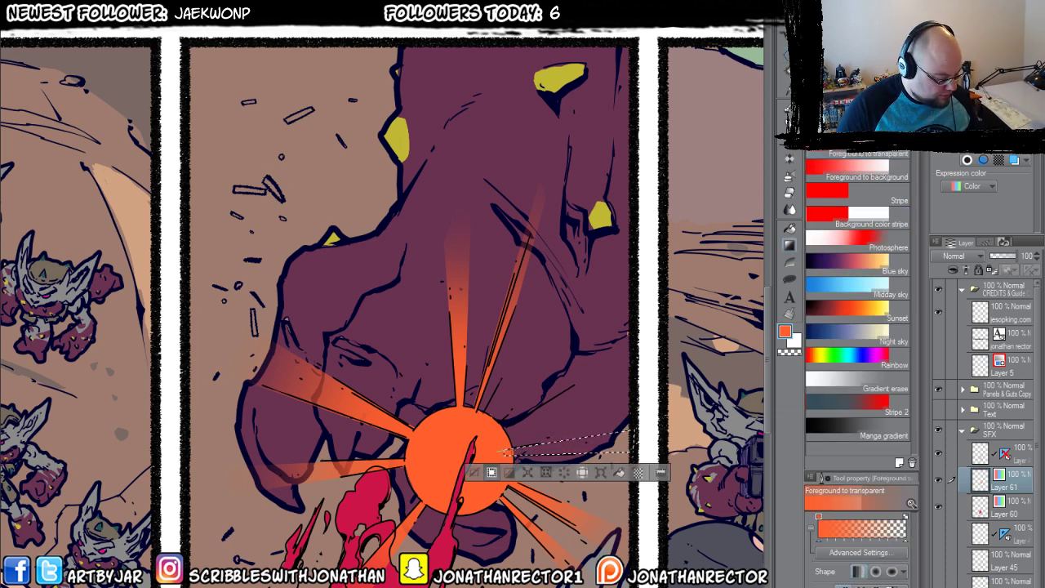
{"action": "left_click_drag", "start_coordinate": [504, 448], "coordinate": [628, 435]}
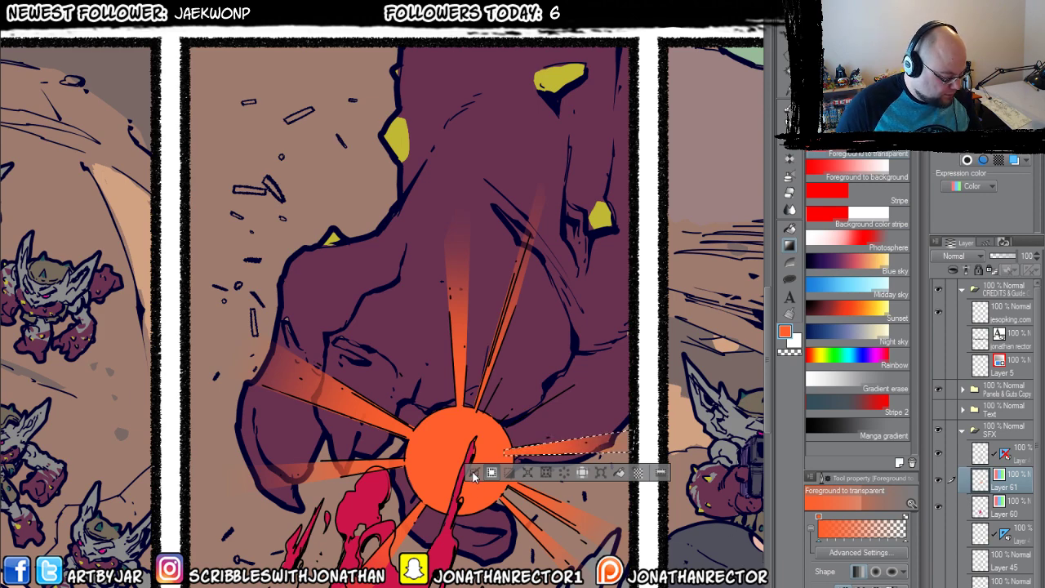
{"action": "key", "text": "ctrl+d"}
Check the SFX line art layer by hiding and showing it, and set that layer's expression color to Color.
{"action": "scroll", "coordinate": [234, 439], "scroll_direction": "down", "scroll_amount": 3}
{"action": "left_click_drag", "start_coordinate": [359, 540], "coordinate": [379, 432]}
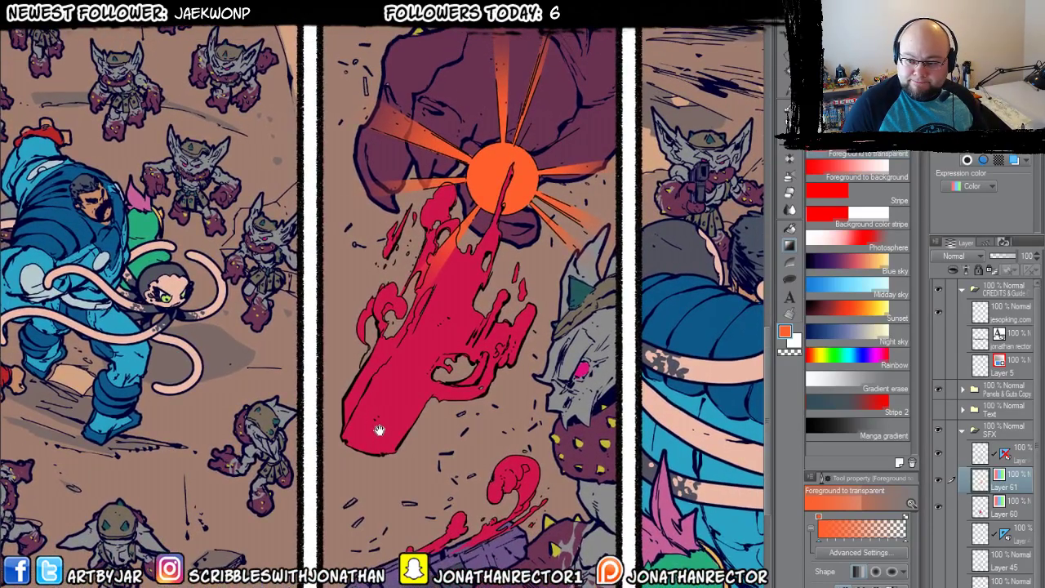
{"action": "left_click_drag", "start_coordinate": [326, 361], "coordinate": [381, 489]}
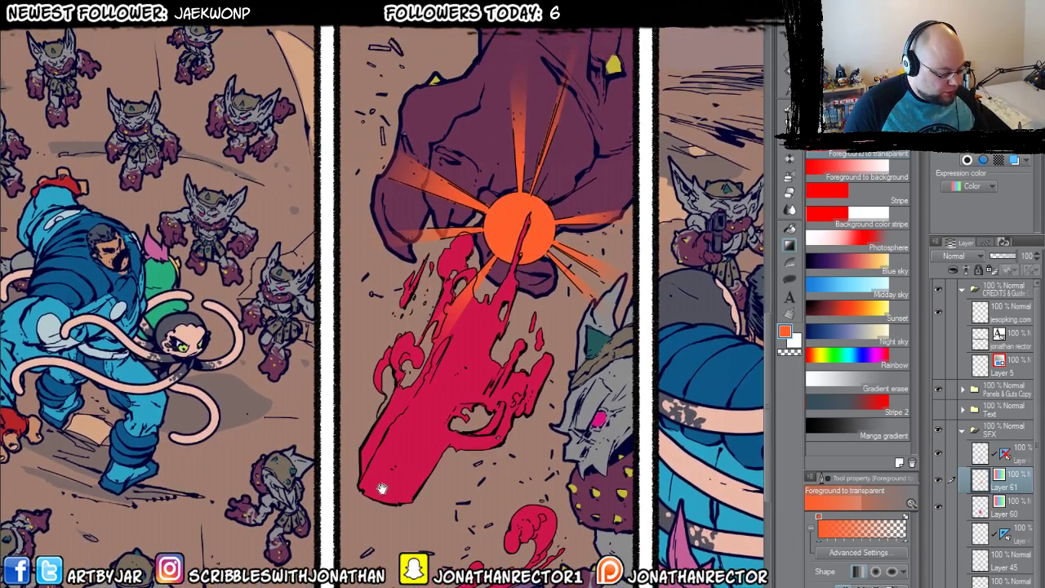
{"action": "left_click", "coordinate": [940, 456]}
{"action": "left_click", "coordinate": [940, 456]}
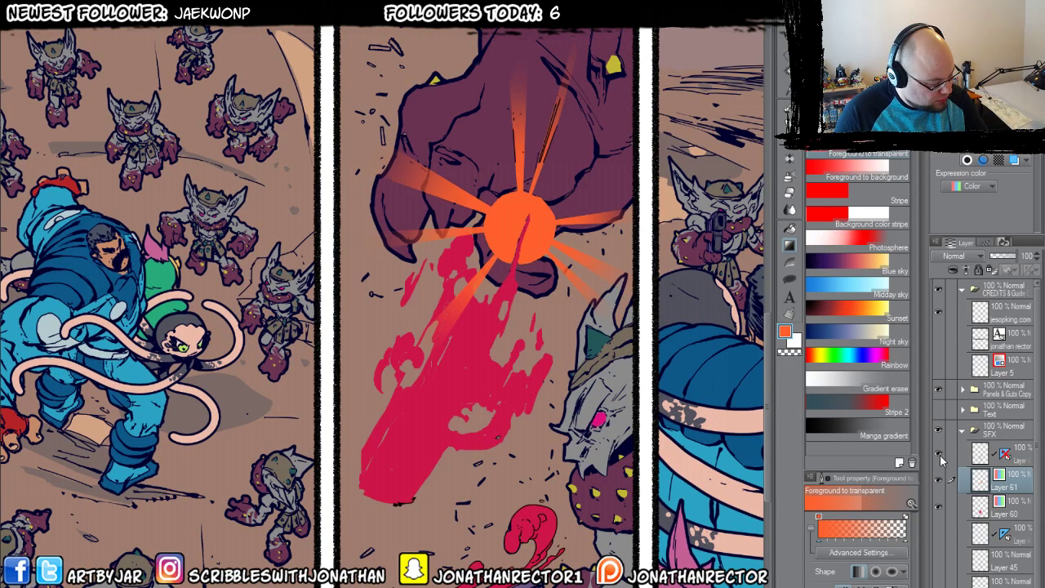
{"action": "left_click", "coordinate": [996, 459]}
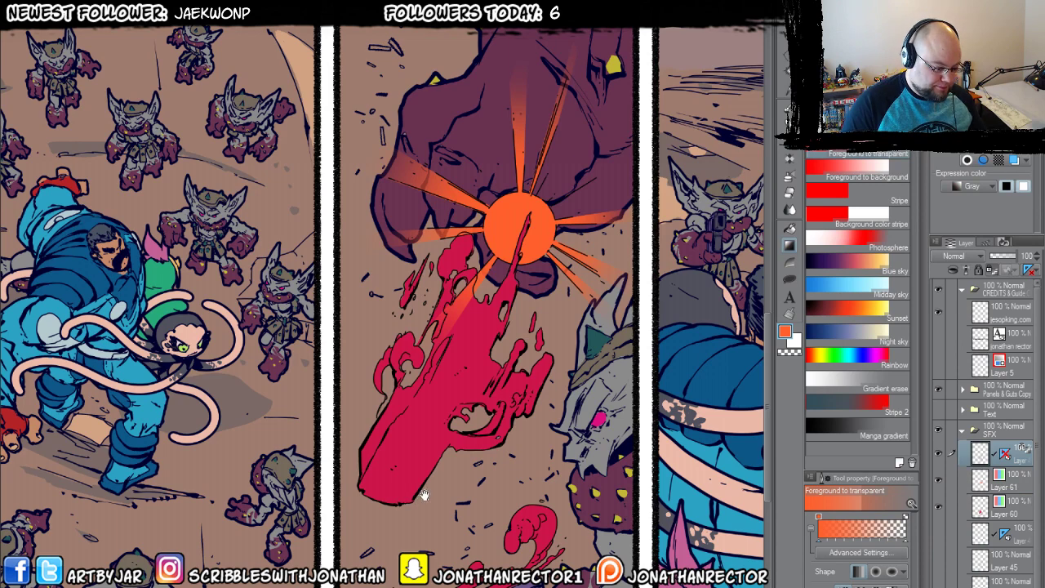
{"action": "left_click_drag", "start_coordinate": [424, 496], "coordinate": [453, 501]}
{"action": "left_click", "coordinate": [972, 186]}
{"action": "left_click", "coordinate": [974, 237]}
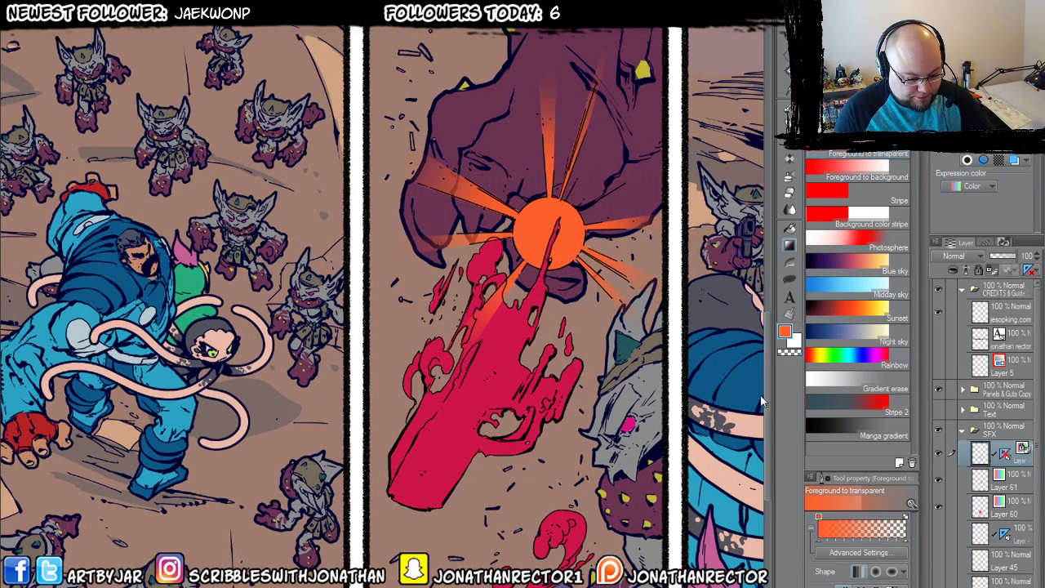
Recolor the SFX line art with the Inking 600dpi brush, using bright red for the blast's lines and orange for the burst's lines.
{"action": "key", "text": "p"}
{"action": "left_click", "coordinate": [444, 430], "text": "alt"}
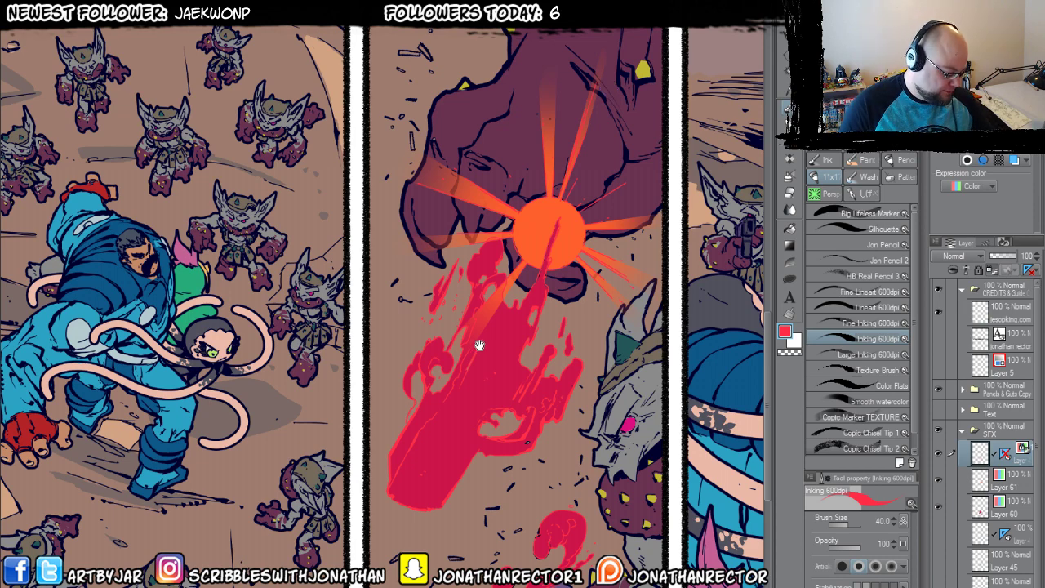
{"action": "left_click_drag", "start_coordinate": [480, 340], "coordinate": [458, 434]}
{"action": "left_click", "coordinate": [523, 278], "text": "alt"}
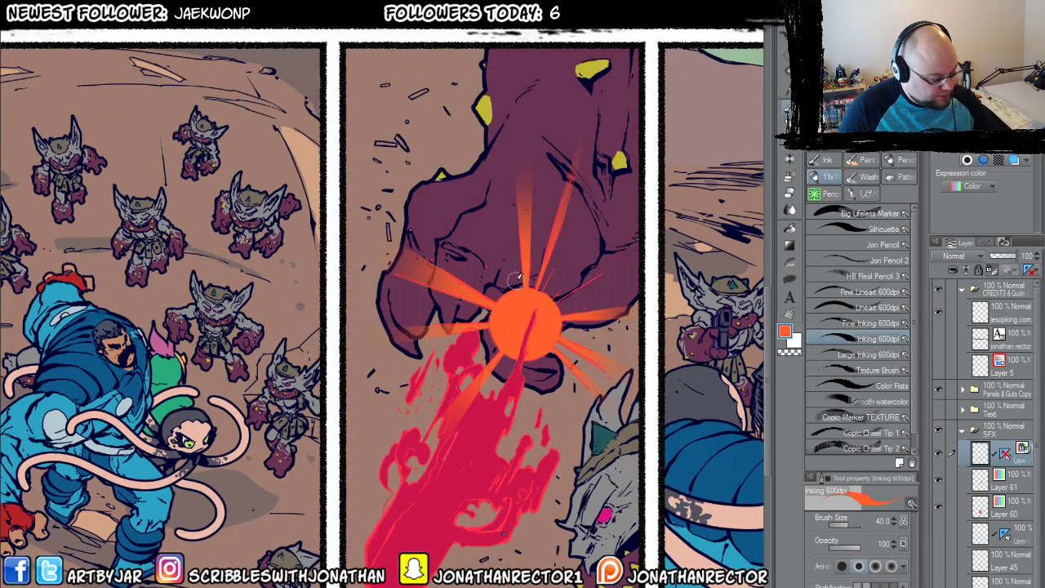
{"action": "scroll", "coordinate": [668, 360], "scroll_direction": "down", "scroll_amount": 2}
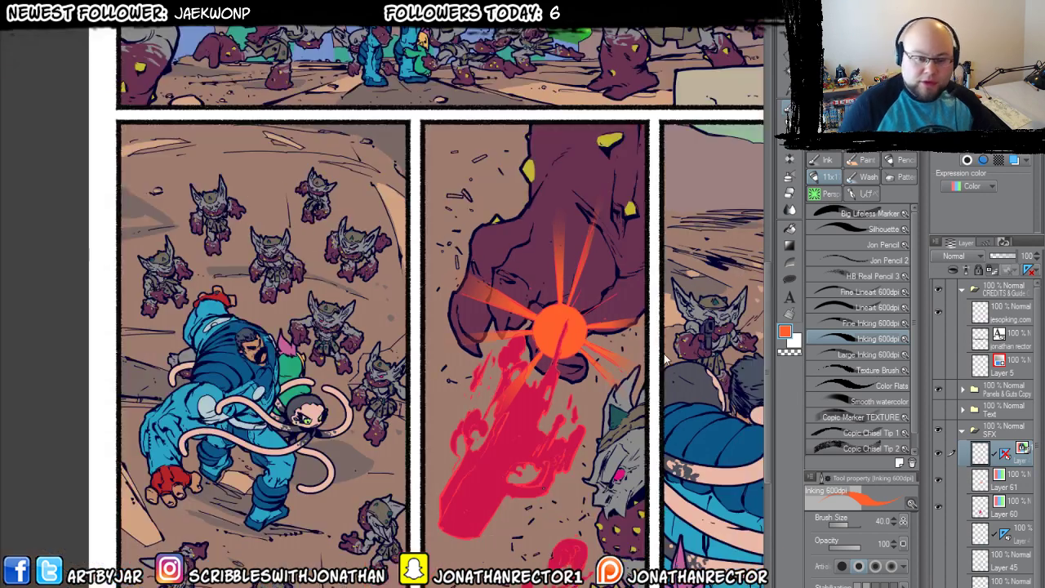
{"action": "scroll", "coordinate": [378, 430], "scroll_direction": "up", "scroll_amount": 3}
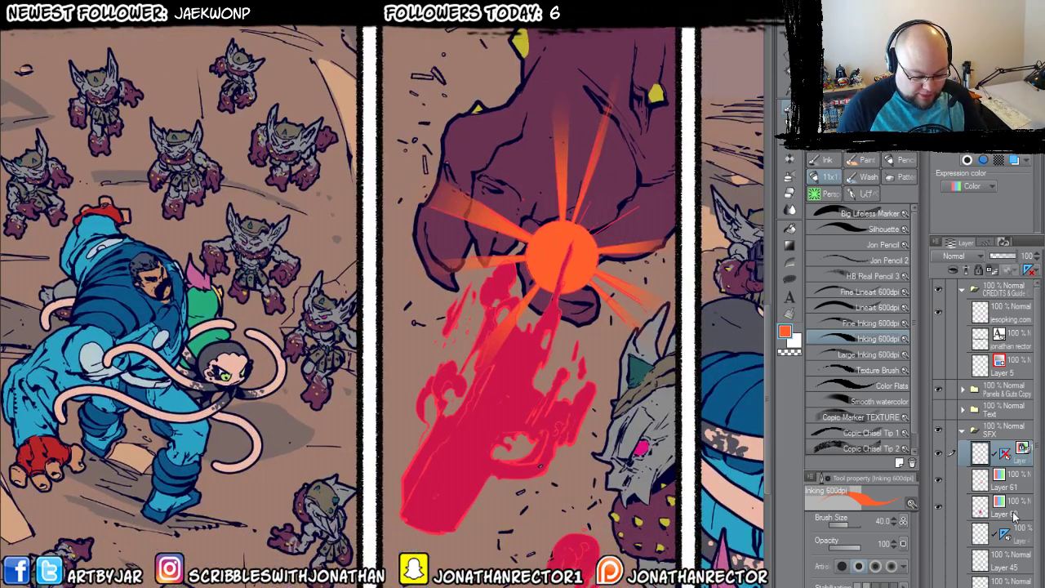
Load the painted areas of Layer 60 and Layer 61 as one combined selection and make the SFX line art layer active.
{"action": "left_click", "coordinate": [980, 513], "text": "ctrl"}
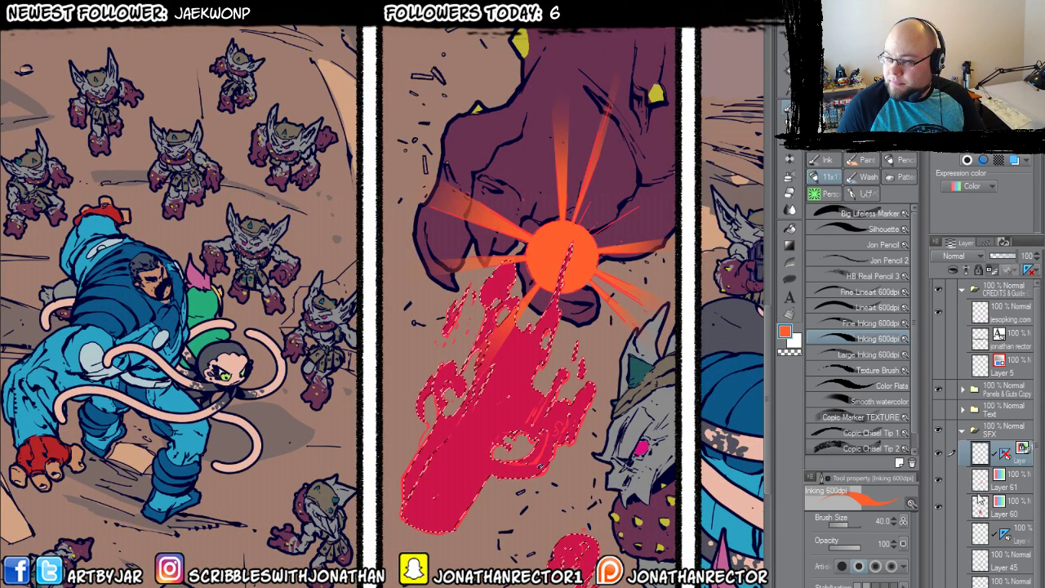
{"action": "left_click", "coordinate": [1012, 490]}
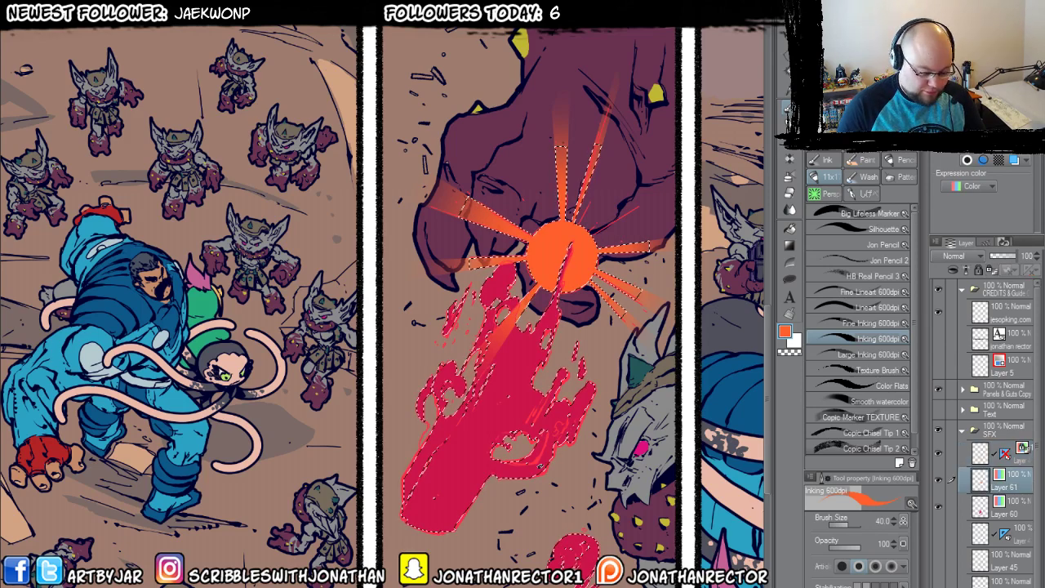
{"action": "key", "text": "ctrl+minus"}
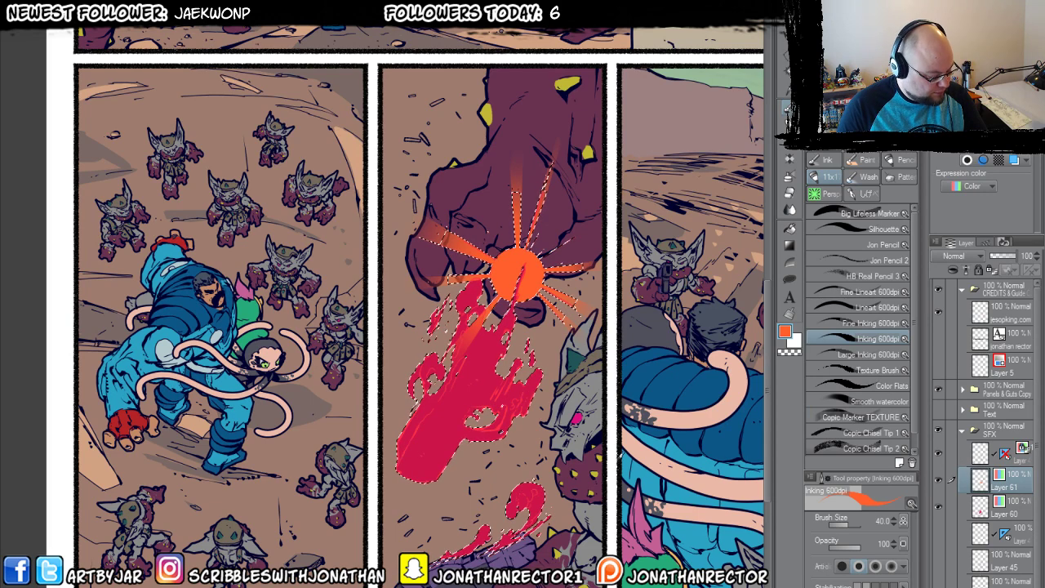
{"action": "left_click", "coordinate": [1021, 461]}
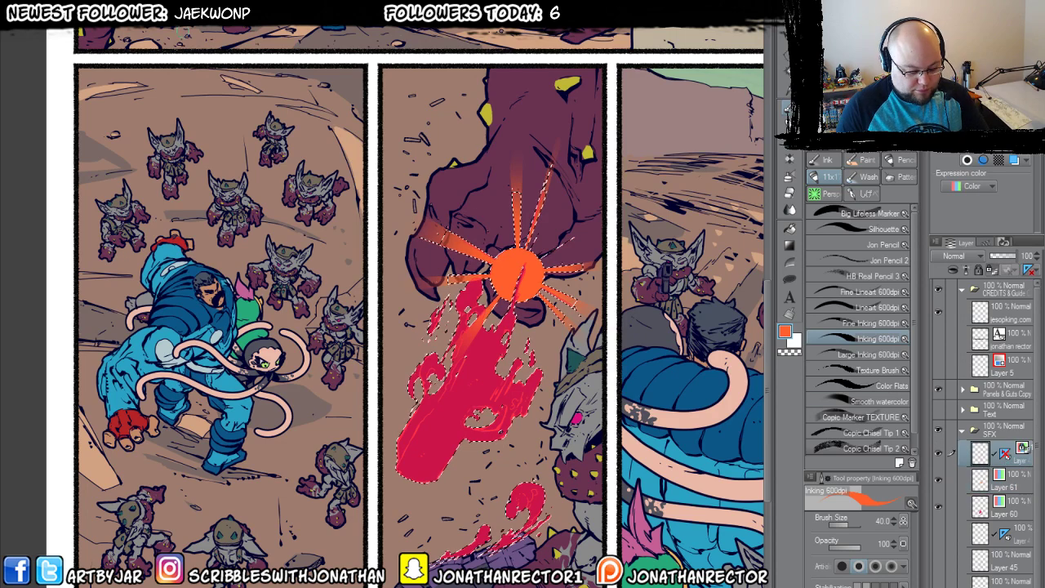
Add a Hue/Saturation/Luminosity correction layer over the selection, shift the hue to make the blast purple and the burst magenta, and deselect.
{"action": "left_click", "coordinate": [163, 16]}
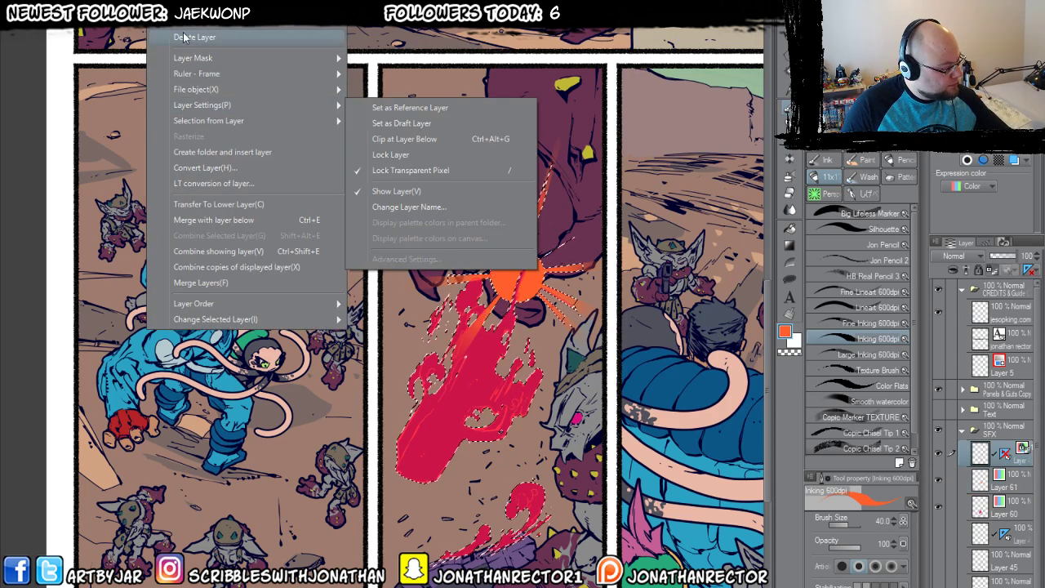
{"action": "mouse_move", "coordinate": [245, 20]}
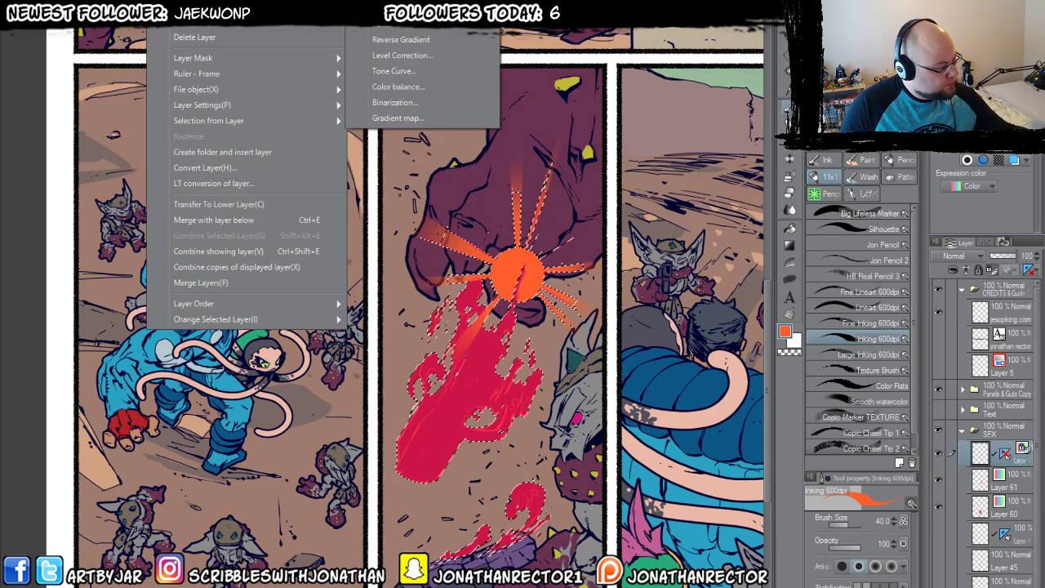
{"action": "left_click", "coordinate": [392, 24]}
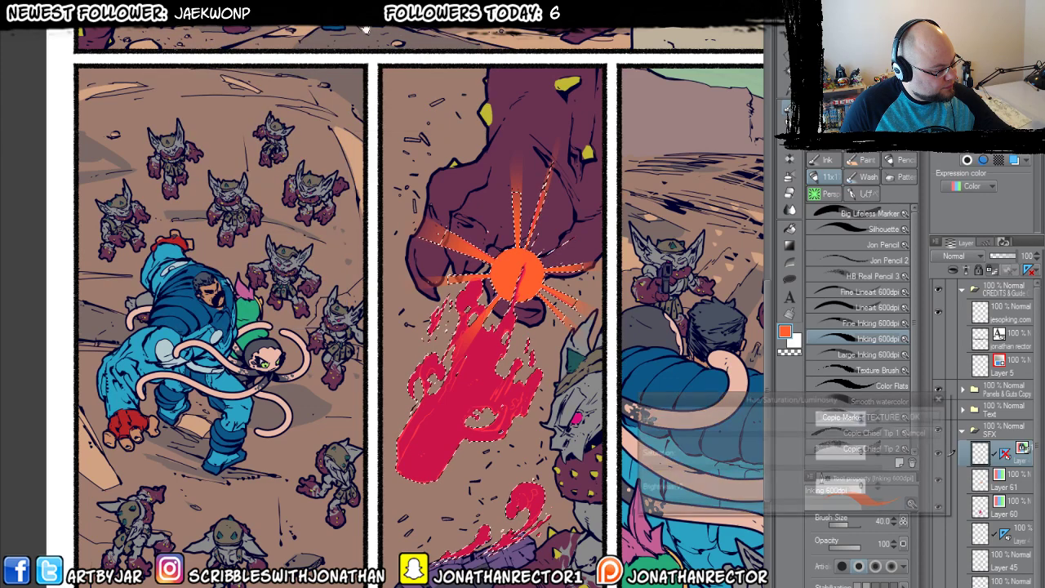
{"action": "left_click_drag", "start_coordinate": [764, 437], "coordinate": [730, 437]}
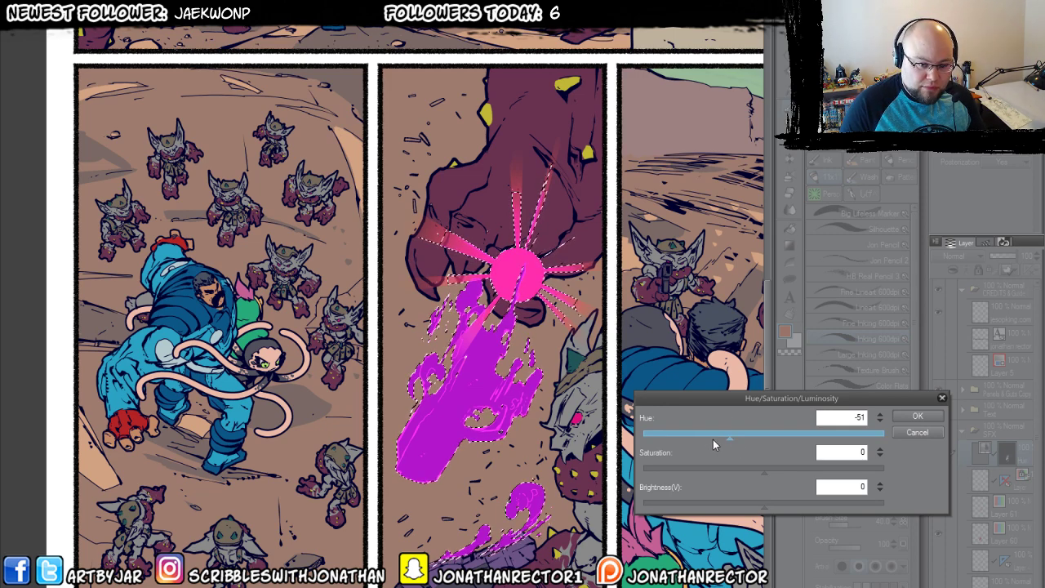
{"action": "mouse_move", "coordinate": [708, 438]}
{"action": "left_mouse_down"}
{"action": "mouse_move", "coordinate": [658, 443]}
{"action": "mouse_move", "coordinate": [839, 461]}
{"action": "mouse_move", "coordinate": [720, 455]}
{"action": "left_mouse_up"}
{"action": "key", "text": "Return"}
{"action": "key", "text": "ctrl+d"}
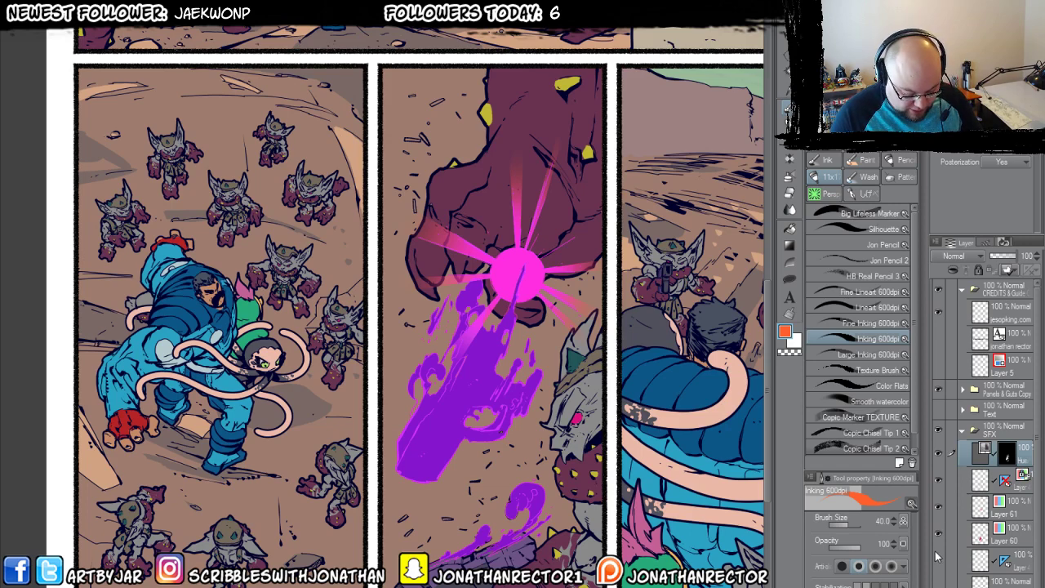
Hide and show Layer 47 in the p4 folder to compare the effect colors with and without the panel's brown background.
{"action": "scroll", "coordinate": [1035, 554], "scroll_direction": "down", "scroll_amount": 3}
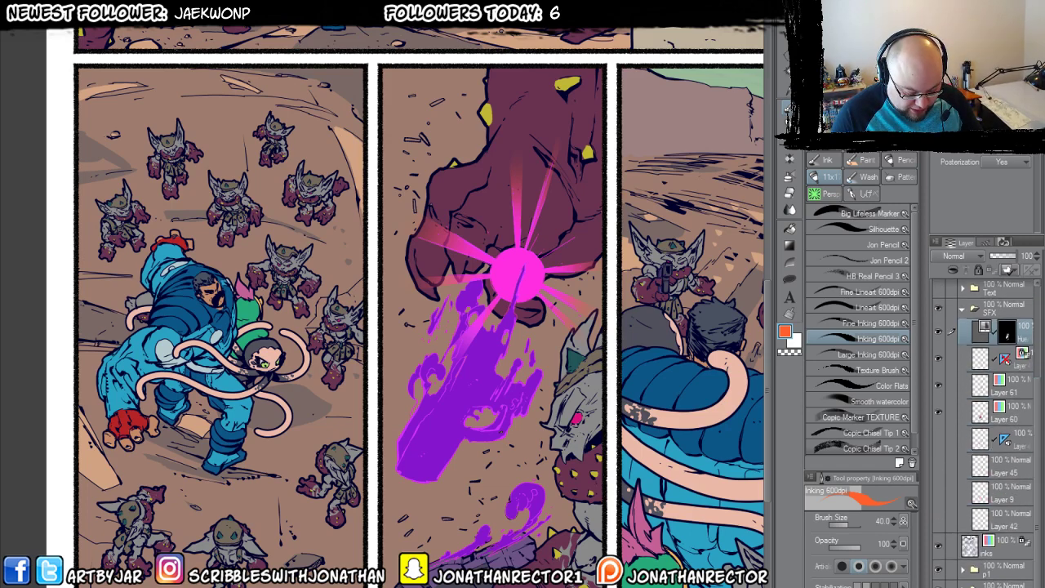
{"action": "scroll", "coordinate": [1035, 563], "scroll_direction": "down", "scroll_amount": 3}
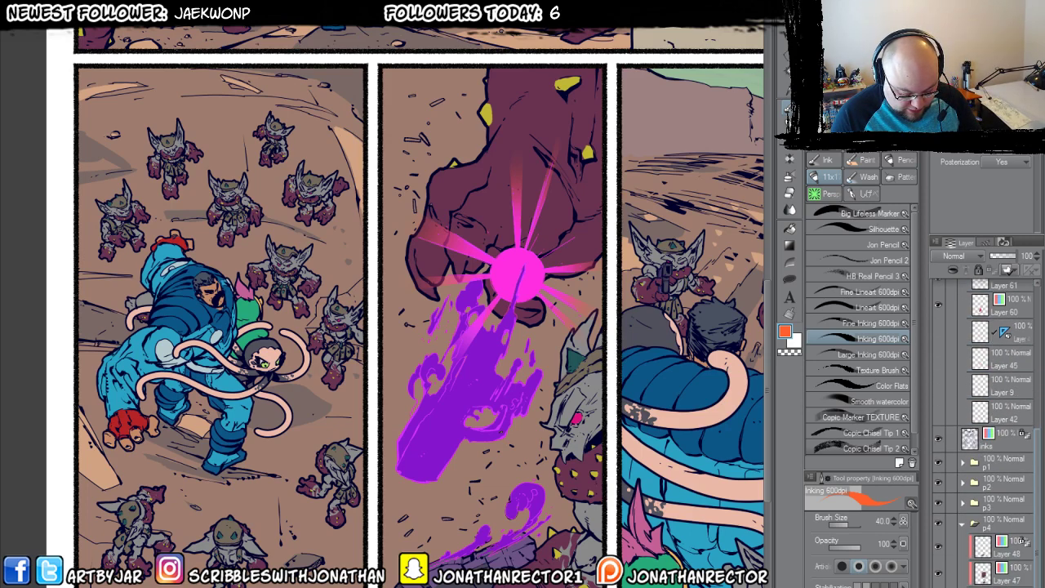
{"action": "left_click", "coordinate": [939, 573]}
{"action": "left_click", "coordinate": [938, 573]}
{"action": "left_click", "coordinate": [938, 574]}
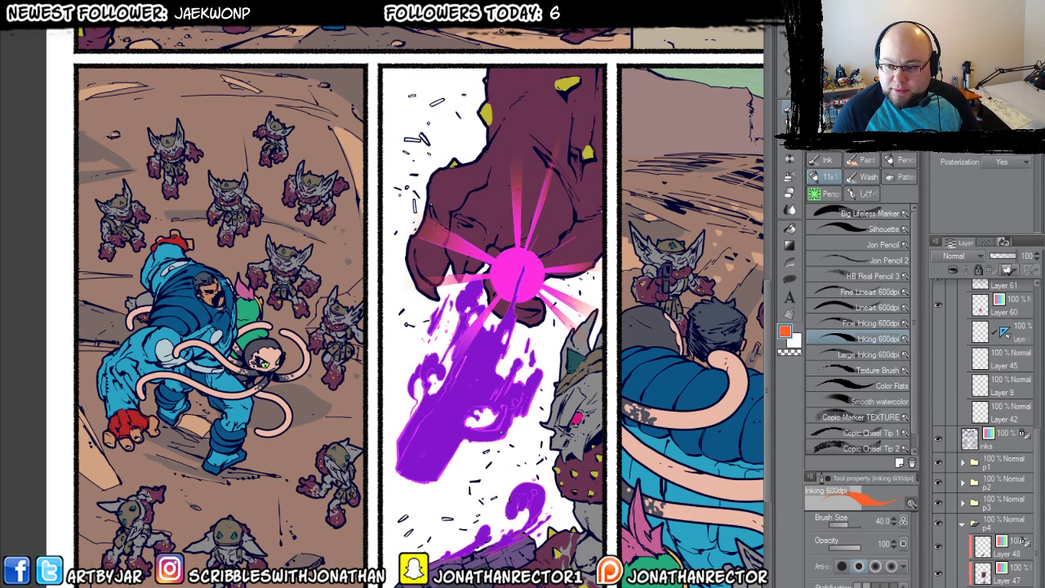
{"action": "left_click", "coordinate": [938, 573]}
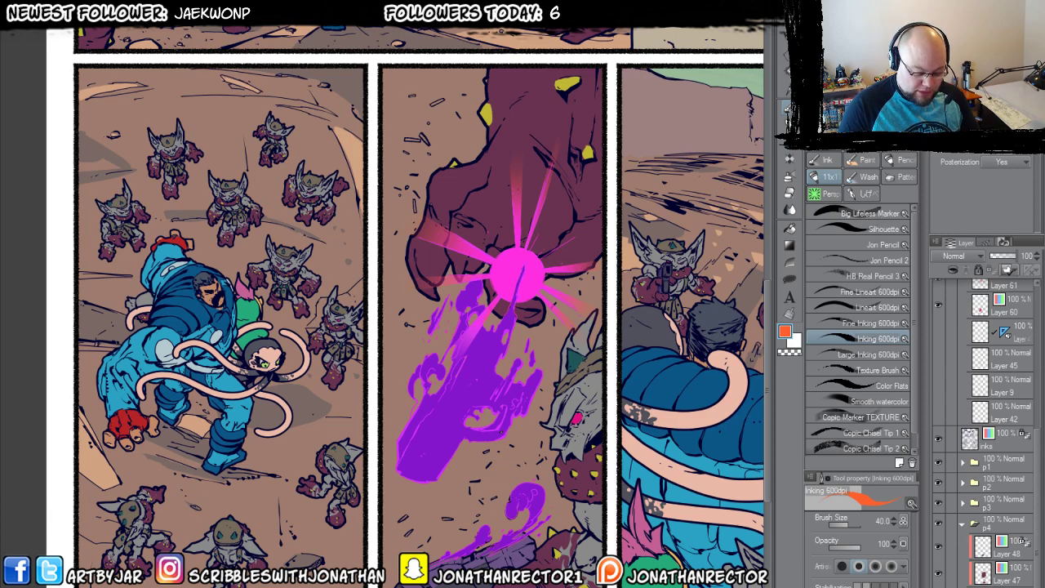
Make Layer 47 in the p4 folder the active layer and check its expression color options.
{"action": "left_click", "coordinate": [1006, 583]}
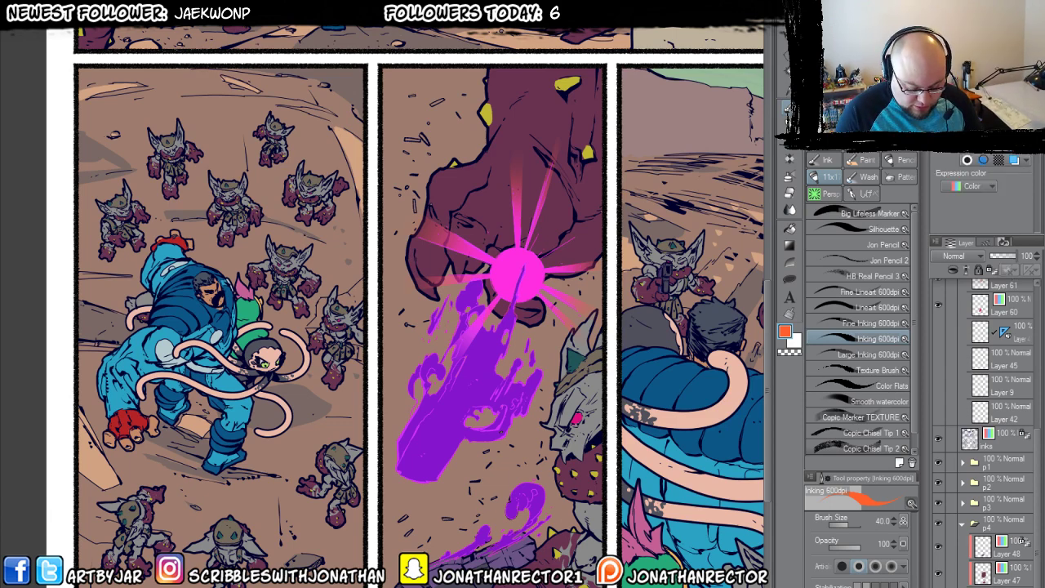
{"action": "left_click", "coordinate": [964, 187]}
{"action": "left_click", "coordinate": [963, 201]}
{"action": "left_click", "coordinate": [964, 186]}
{"action": "left_click", "coordinate": [964, 186]}
{"action": "key", "text": "ctrl+minus"}
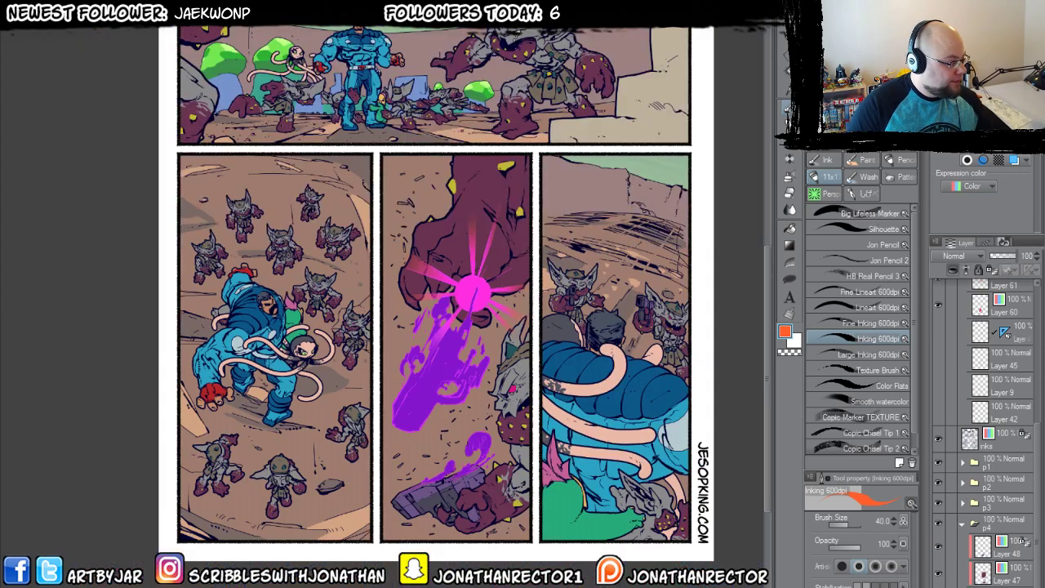
Sample the red background from the other open comic page and fill the middle panel's background with it.
{"action": "key", "text": "ctrl+Tab"}
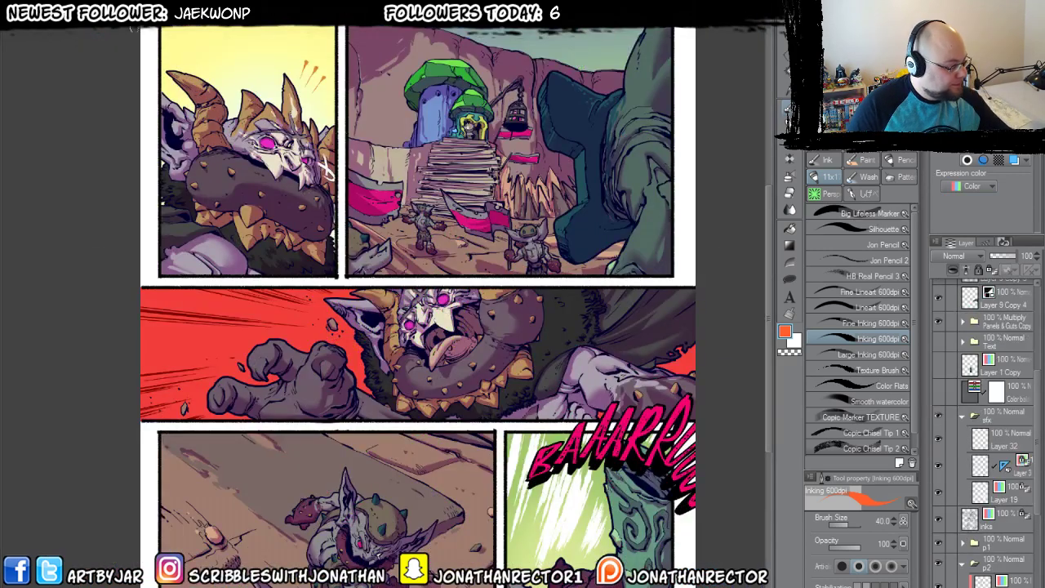
{"action": "left_click", "coordinate": [186, 293], "text": "alt"}
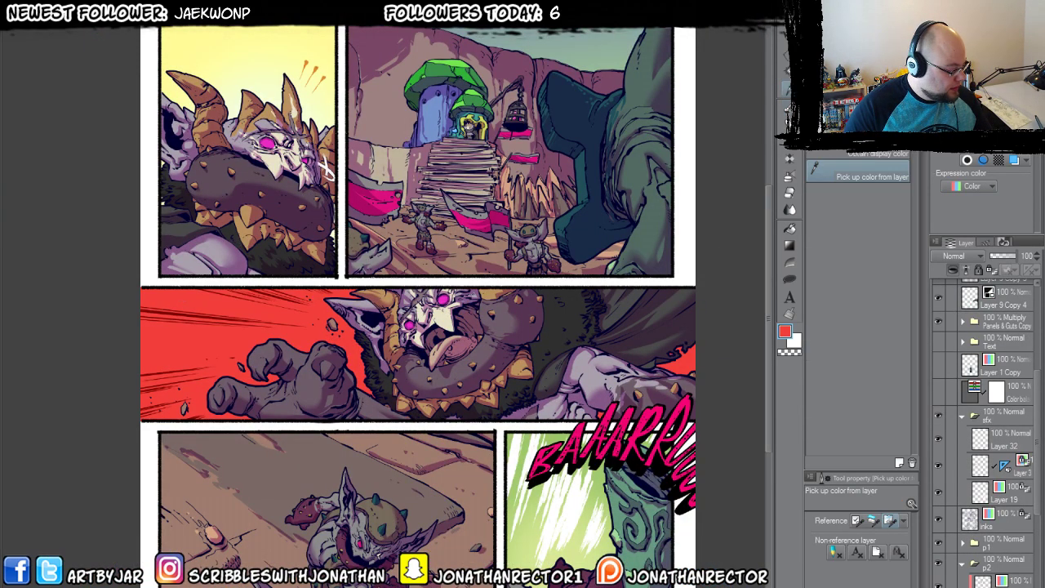
{"action": "key", "text": "ctrl+Tab"}
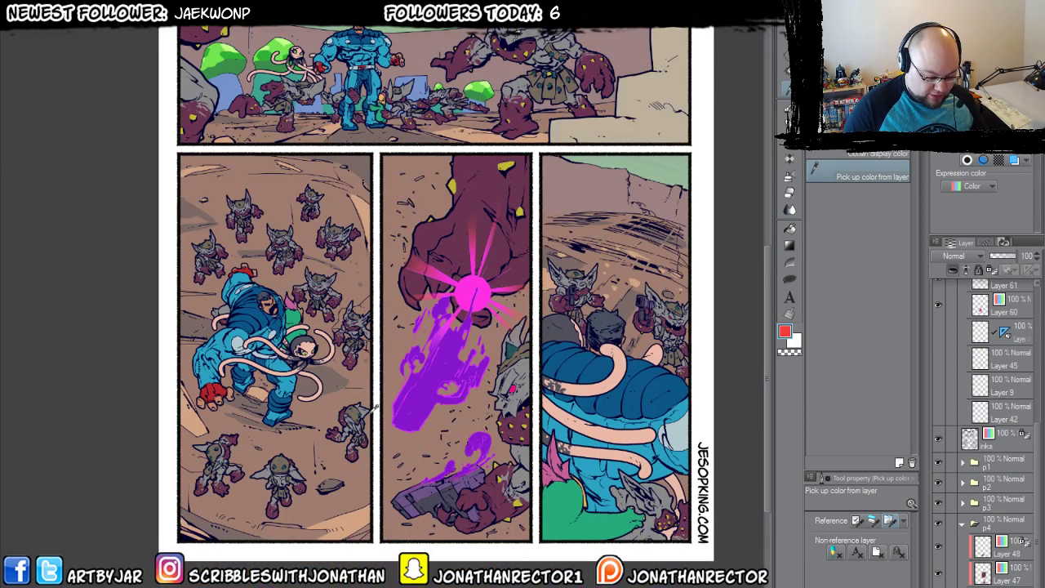
{"action": "left_click", "coordinate": [373, 407]}
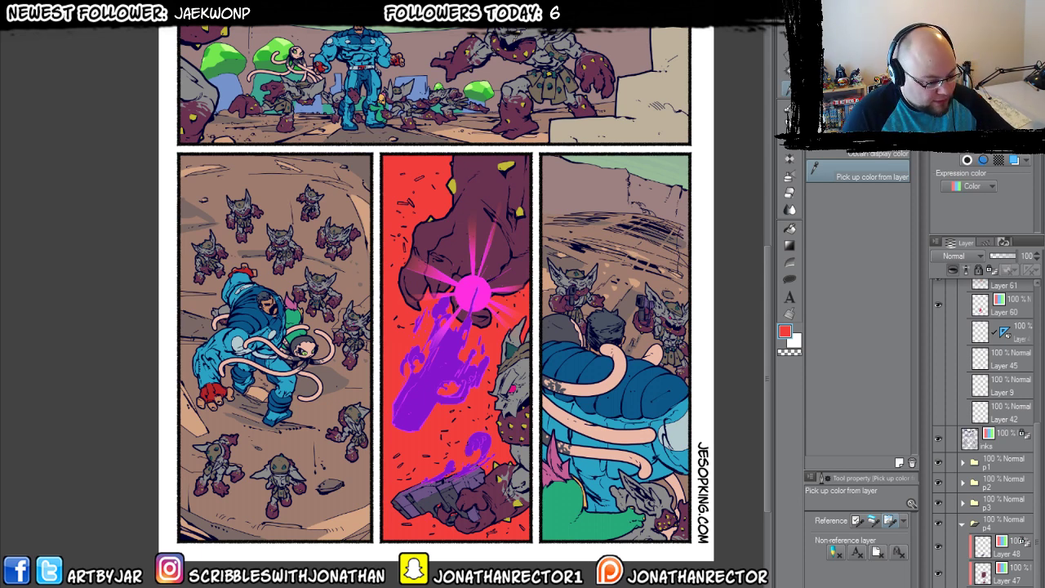
Sample the green character and try muted green, dark grey-green and saturated green fills on the middle panel's background.
{"action": "left_click", "coordinate": [564, 510]}
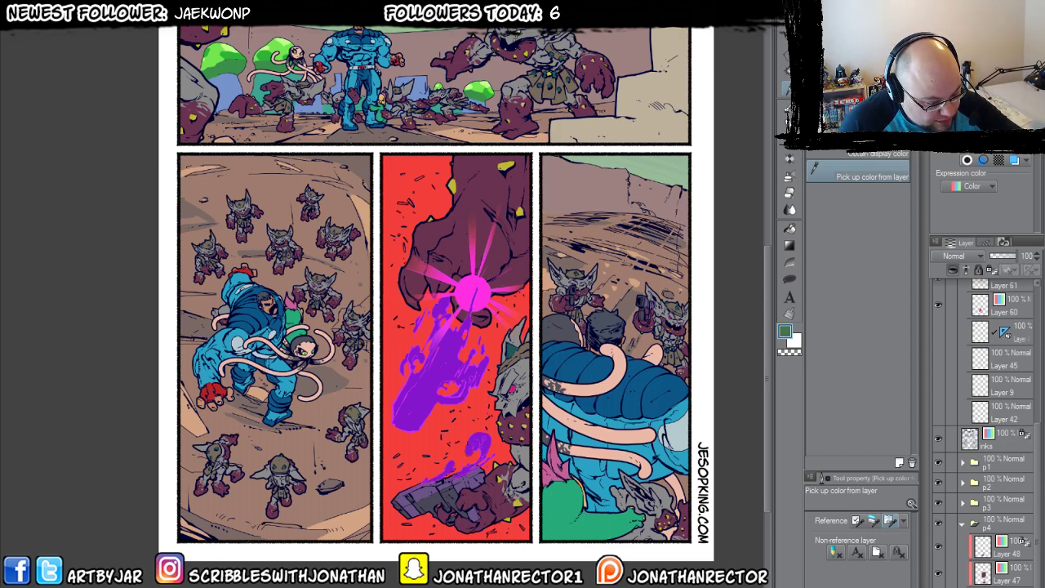
{"action": "key", "text": "alt+Delete"}
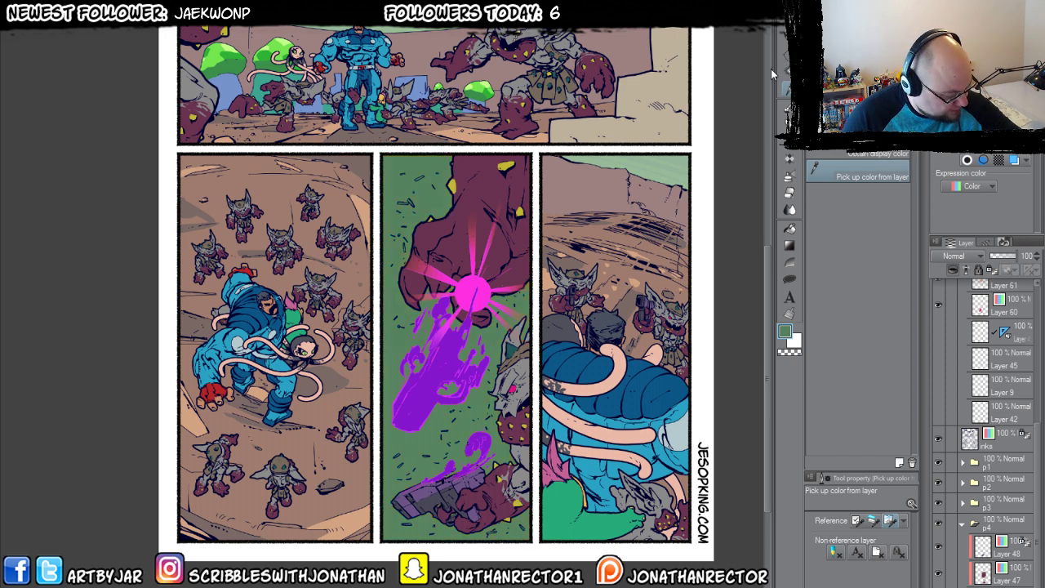
{"action": "left_click", "coordinate": [863, 78]}
{"action": "key", "text": "alt+Delete"}
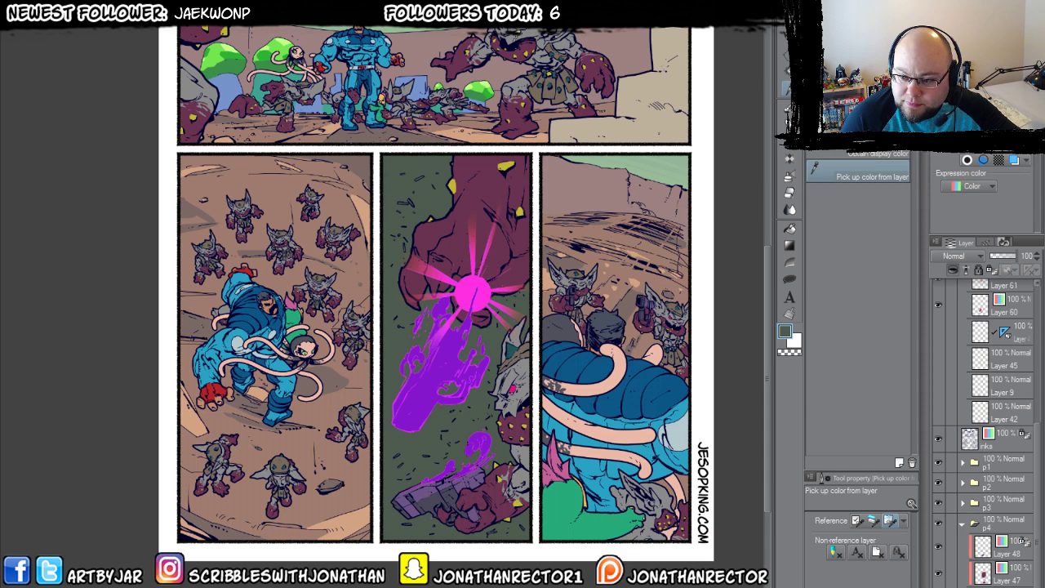
{"action": "left_click", "coordinate": [984, 86]}
{"action": "key", "text": "alt+Delete"}
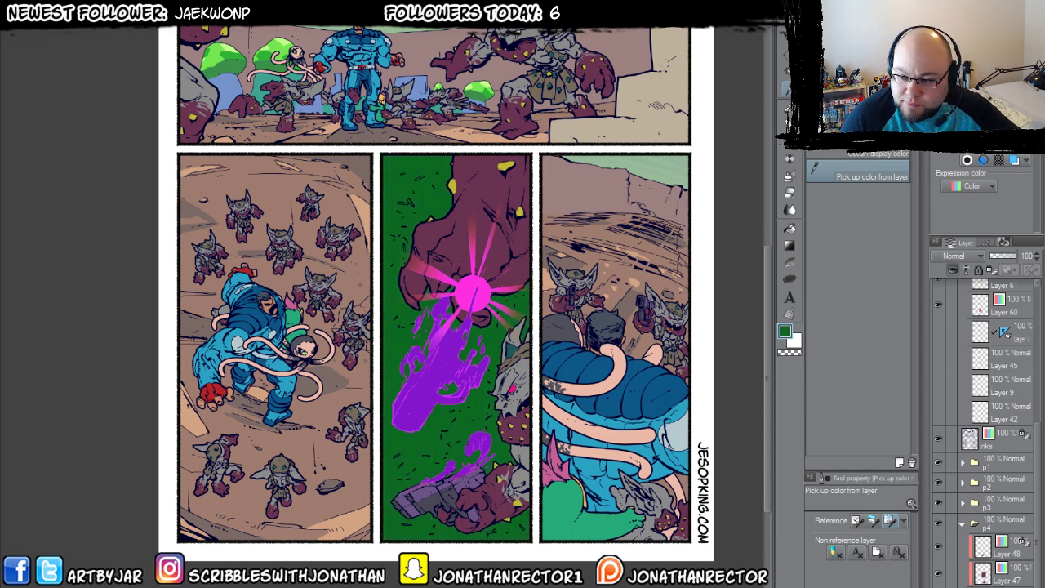
Try dark teal-green, greyish green and brighter teal fills on the middle panel's background.
{"action": "key", "text": "alt+Delete"}
{"action": "key", "text": "alt+Delete"}
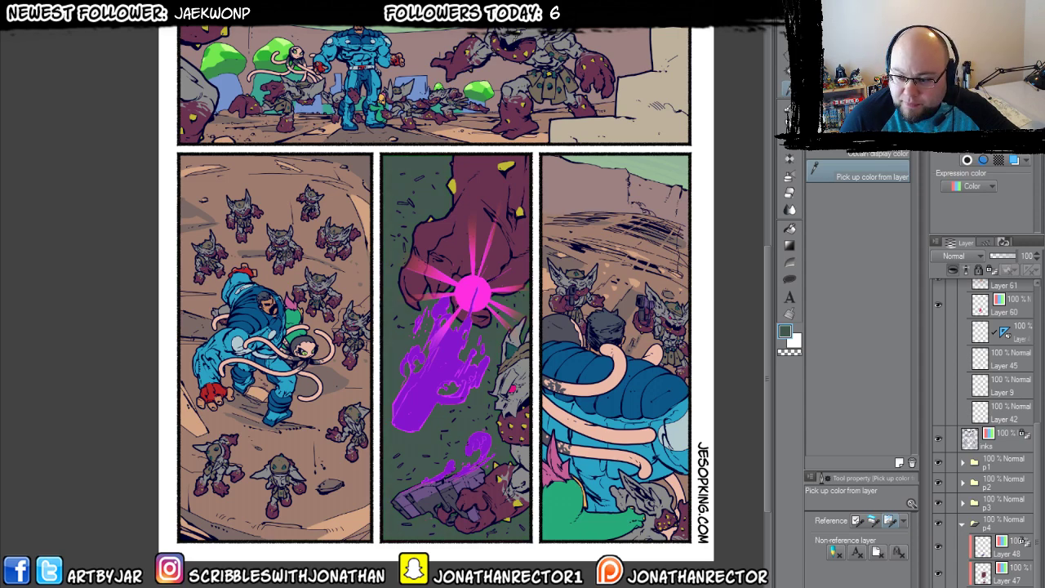
{"action": "key", "text": "alt+Delete"}
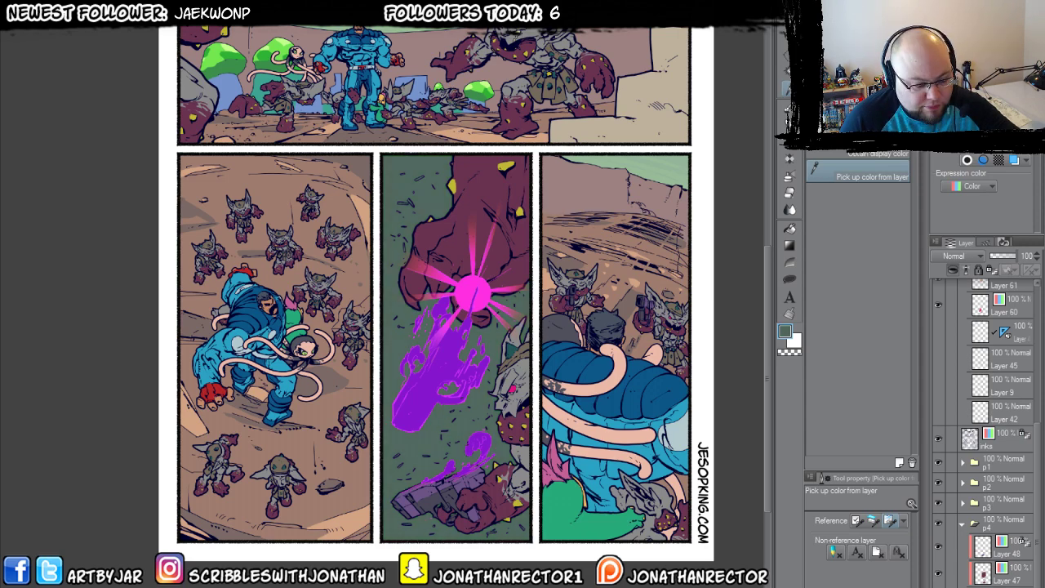
{"action": "key", "text": "alt+Delete"}
{"action": "key", "text": "alt+Delete"}
{"action": "key", "text": "alt+Delete"}
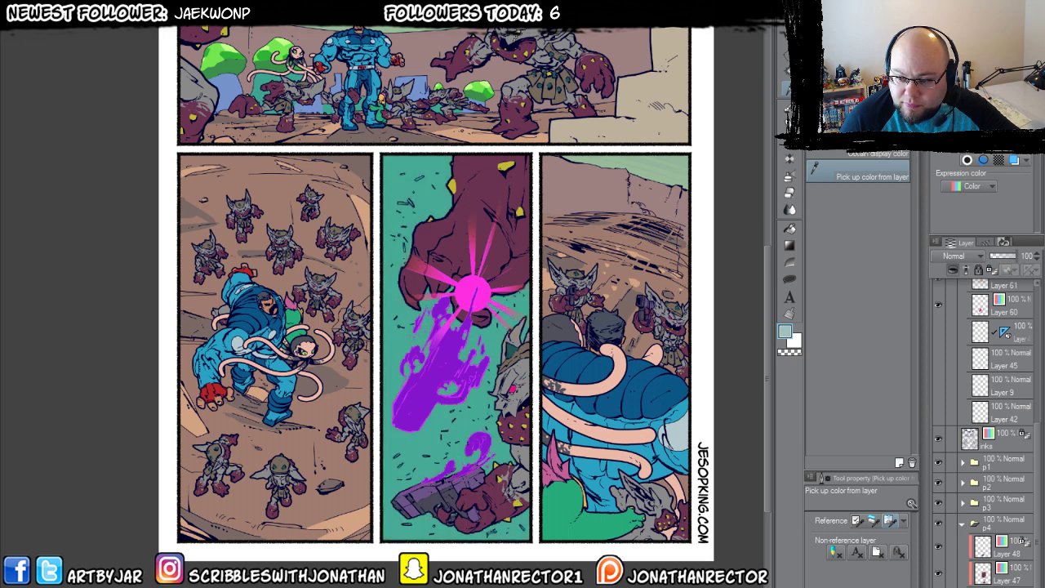
Try pale blue, dark slate and slate blue fills behind the purple blast in the middle panel.
{"action": "key", "text": "alt+Delete"}
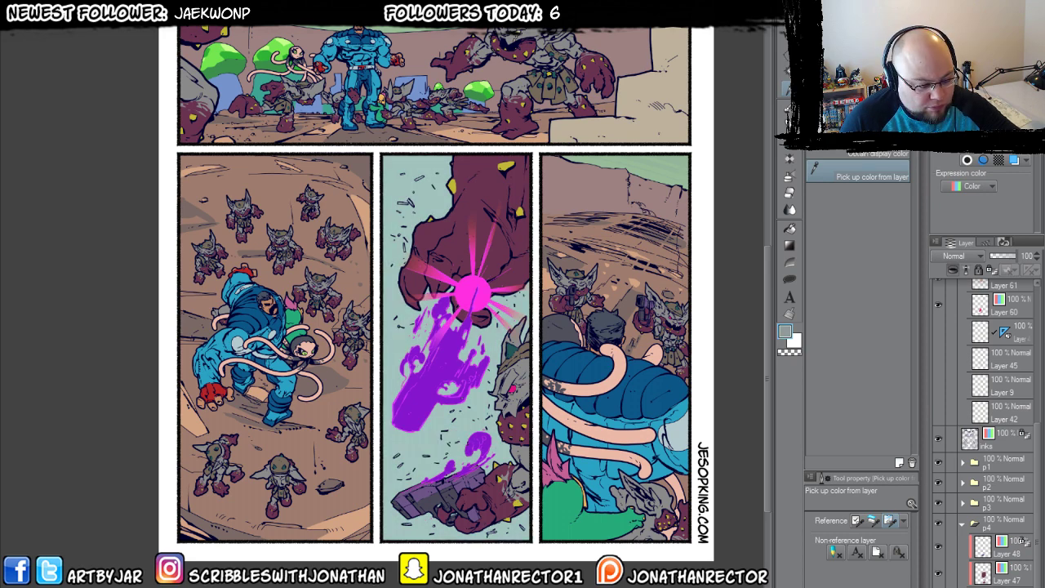
{"action": "key", "text": "alt+Delete"}
{"action": "key", "text": "alt+Delete"}
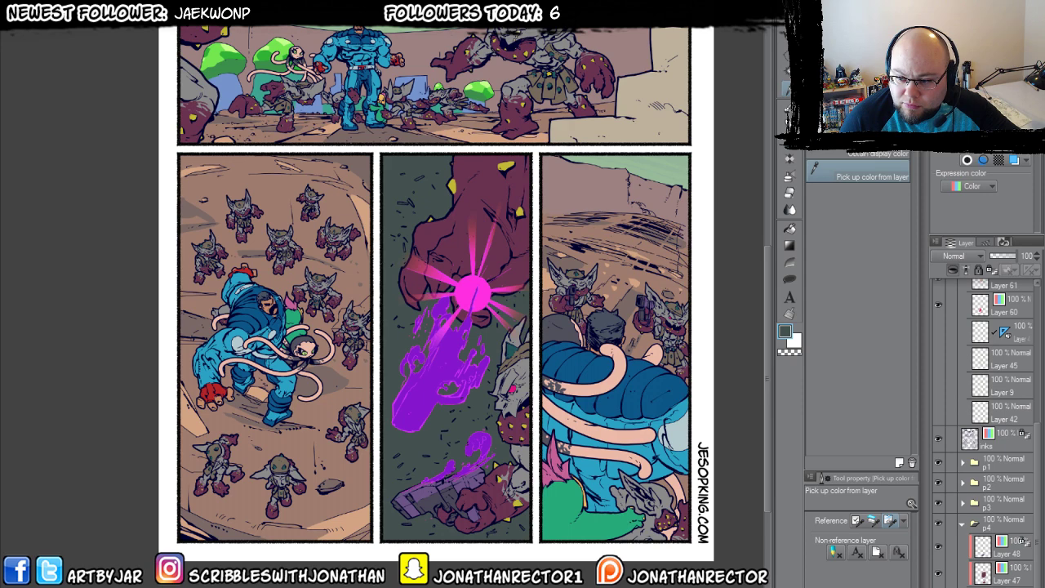
{"action": "key", "text": "alt+Delete"}
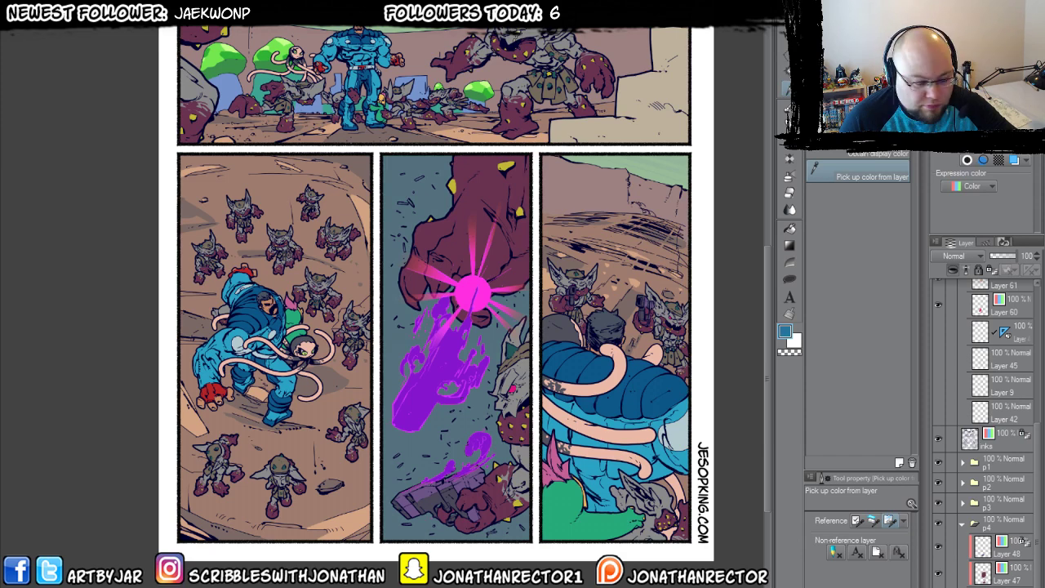
Try olive grey, olive green, lime and darker olive fills on the middle panel's background.
{"action": "key", "text": "alt+Delete"}
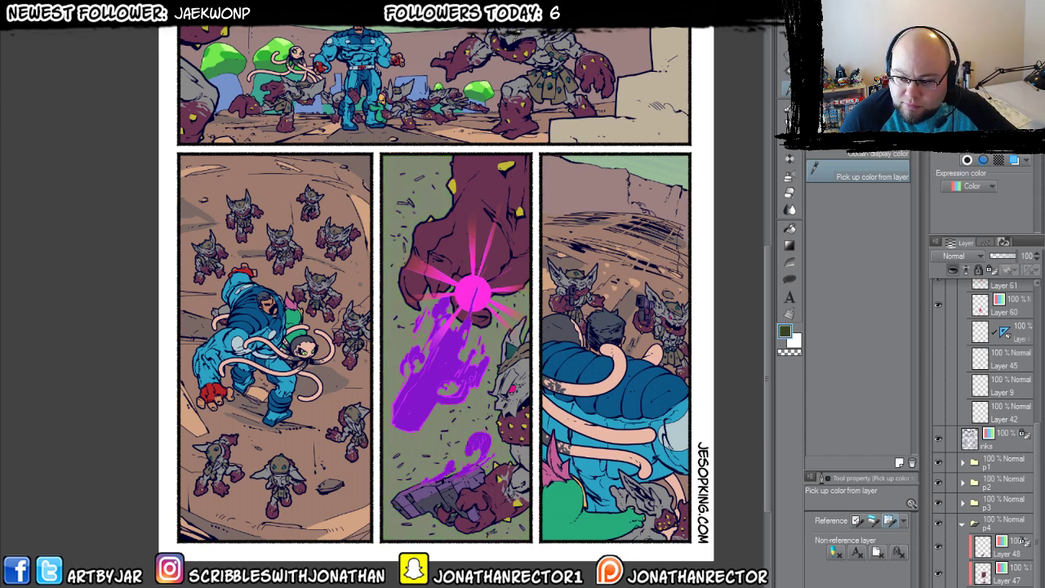
{"action": "key", "text": "alt+Delete"}
{"action": "key", "text": "alt+Delete"}
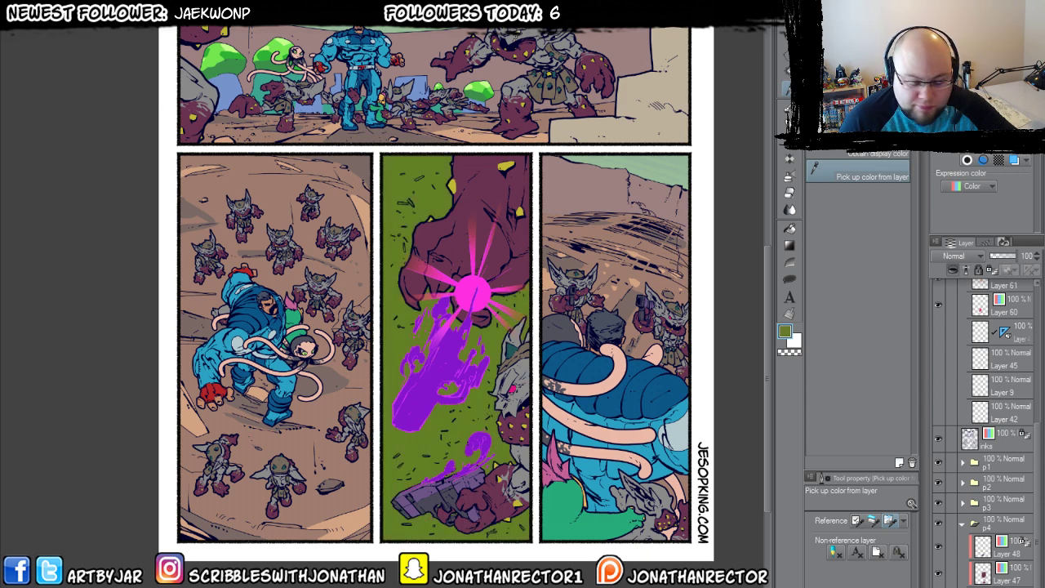
{"action": "key", "text": "alt+Delete"}
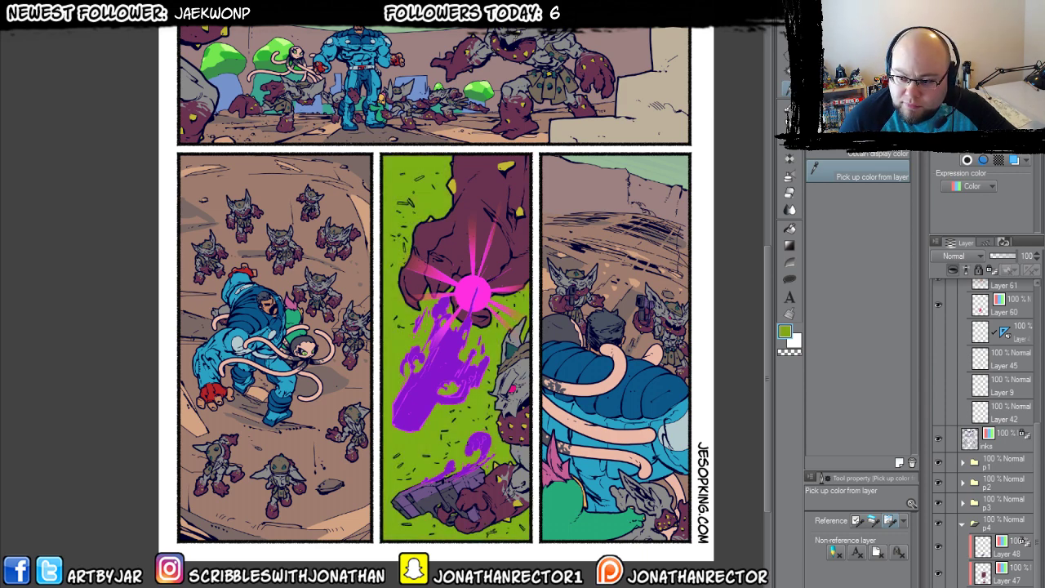
{"action": "key", "text": "alt+Delete"}
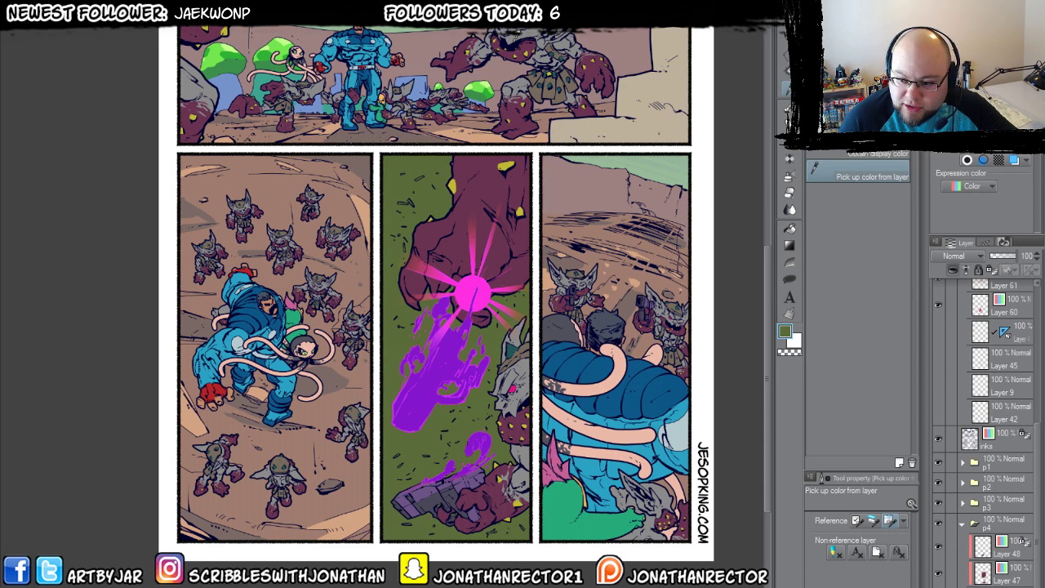
Try charcoal, black and white fills on the middle panel's background.
{"action": "key", "text": "alt+Delete"}
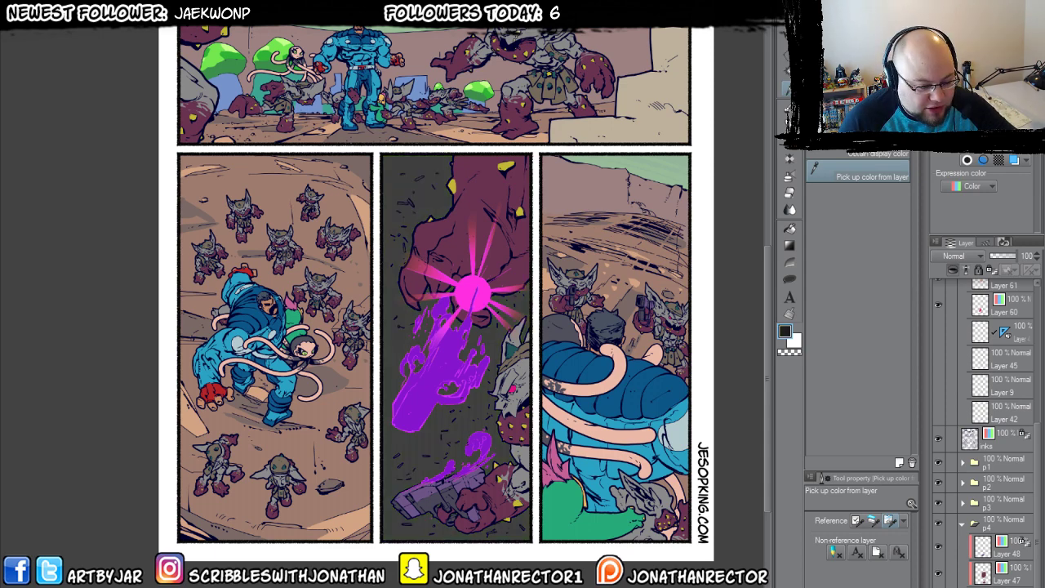
{"action": "key", "text": "alt+Delete"}
{"action": "key", "text": "alt+Delete"}
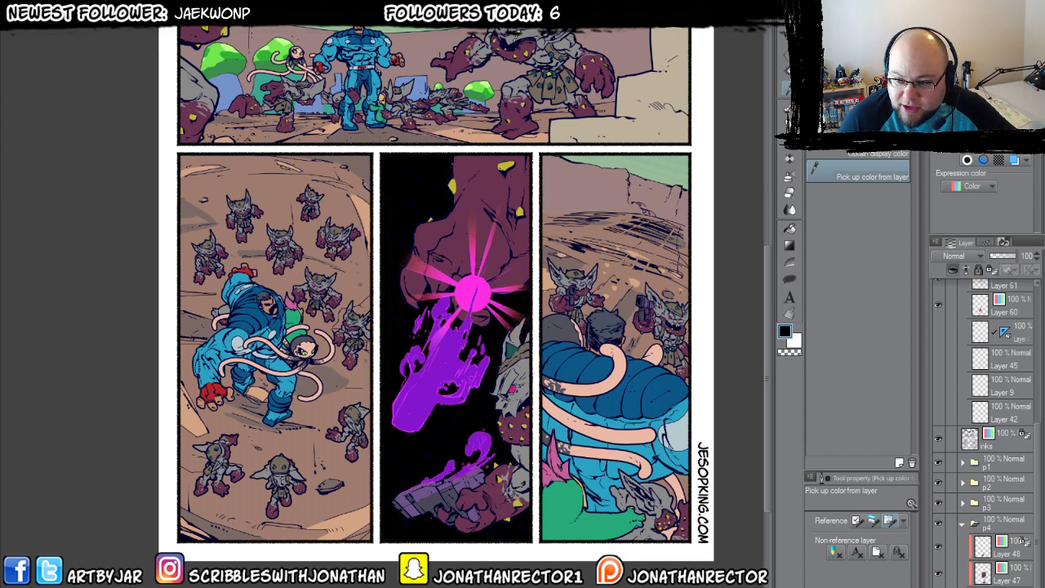
{"action": "key", "text": "x"}
{"action": "key", "text": "alt+Delete"}
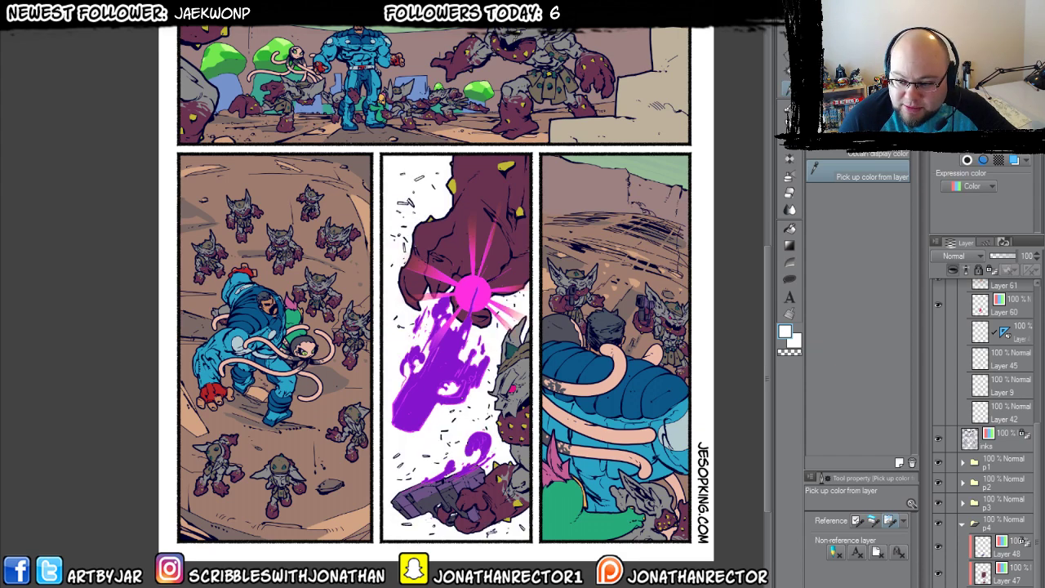
Sample the grey of the creature's head and fill the middle panel's background with a darker grey.
{"action": "left_click", "coordinate": [513, 372]}
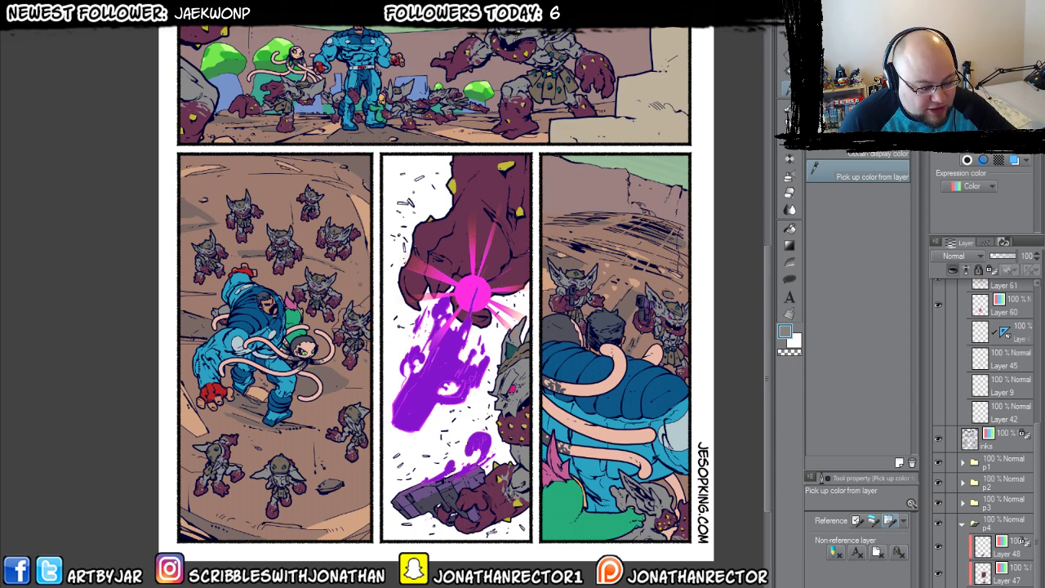
{"action": "key", "text": "alt+Delete"}
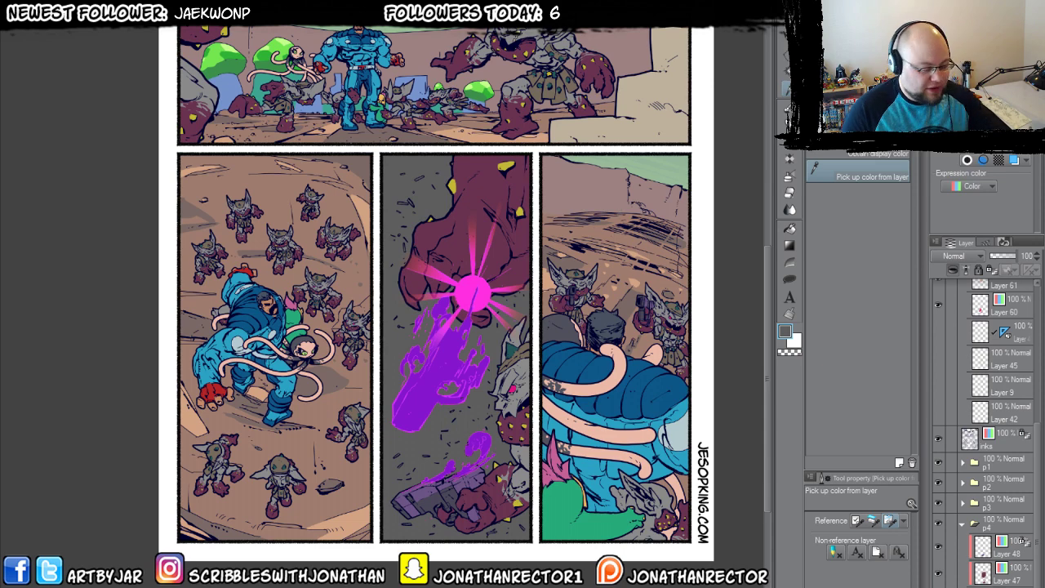
Try to fill the grey background of the comic page's lower middle panel with brown.
{"action": "scroll", "coordinate": [246, 425], "scroll_direction": "up", "scroll_amount": 2}
{"action": "left_click_drag", "start_coordinate": [246, 426], "coordinate": [66, 462]}
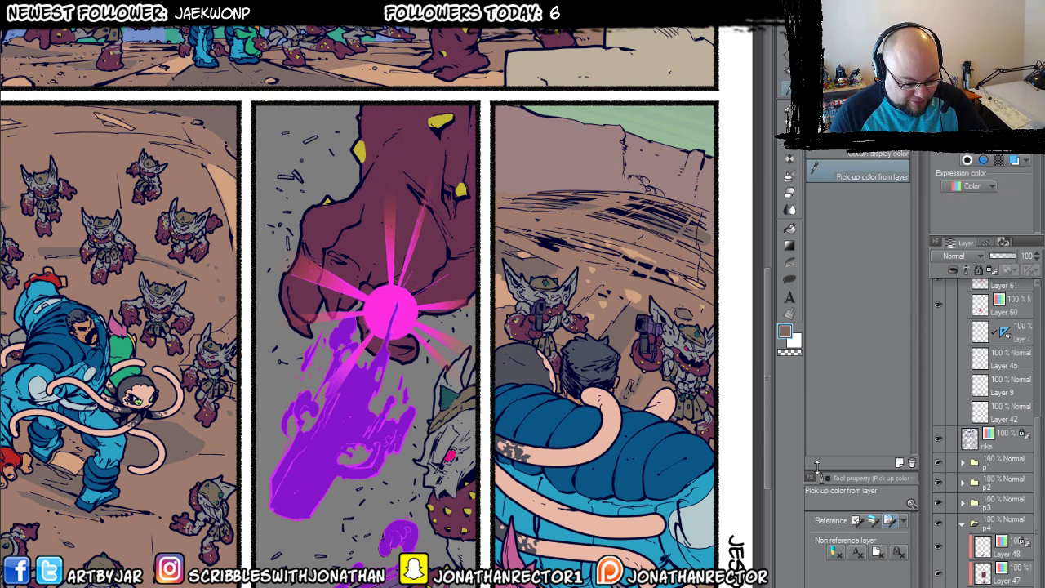
{"action": "scroll", "coordinate": [384, 302], "scroll_direction": "up", "scroll_amount": 3}
{"action": "left_click_drag", "start_coordinate": [327, 245], "coordinate": [503, 514]}
{"action": "key", "text": "p"}
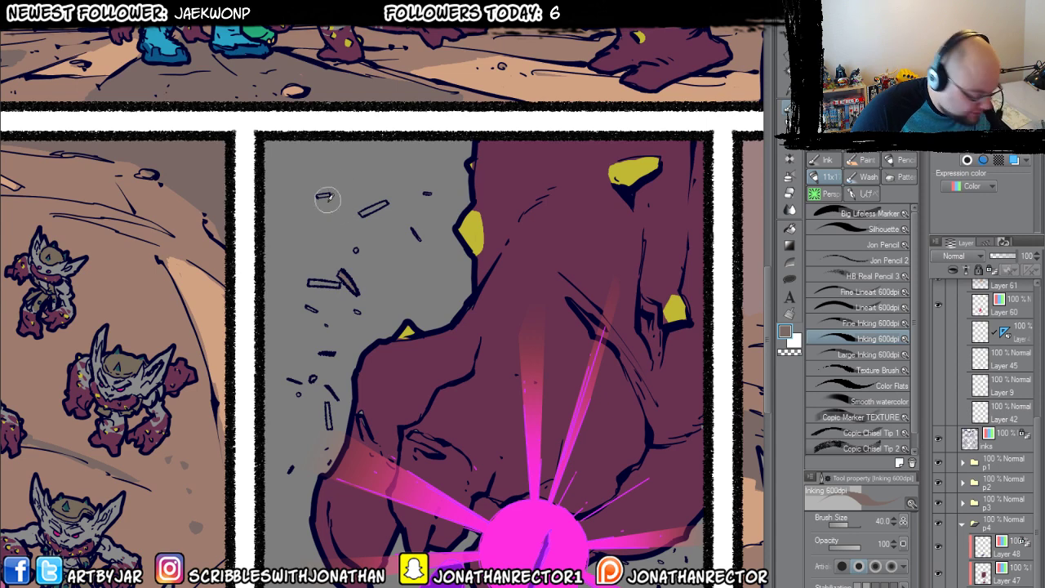
{"action": "key", "text": "g"}
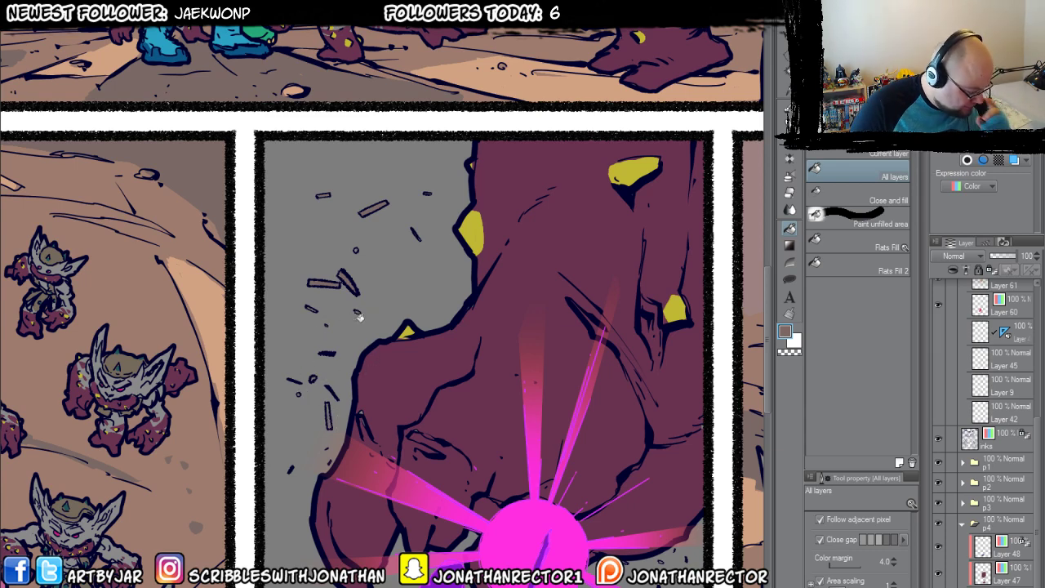
{"action": "scroll", "coordinate": [359, 317], "scroll_direction": "down", "scroll_amount": 5}
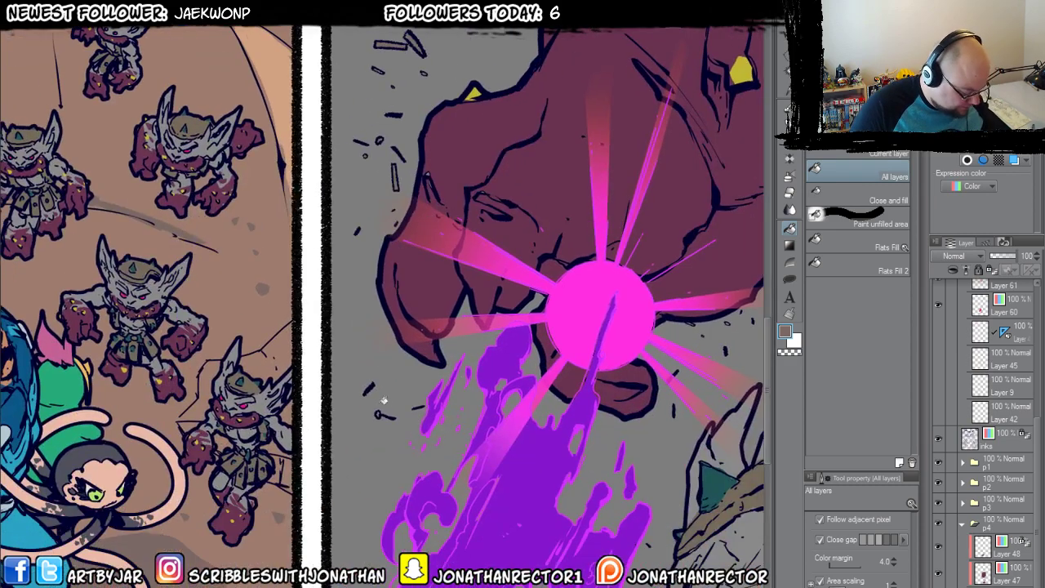
{"action": "scroll", "coordinate": [440, 478], "scroll_direction": "right", "scroll_amount": 5}
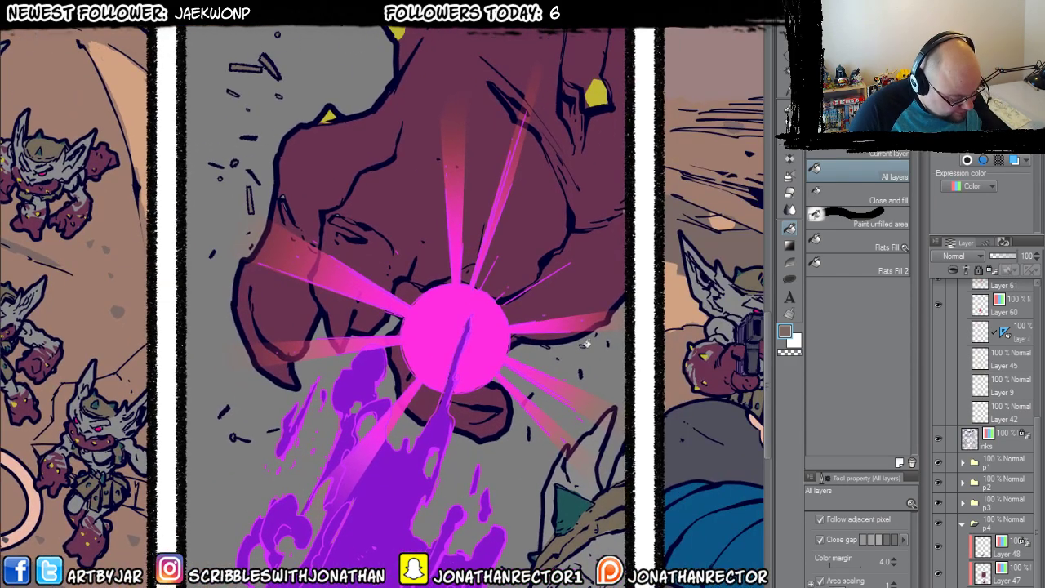
{"action": "scroll", "coordinate": [583, 421], "scroll_direction": "down", "scroll_amount": 5}
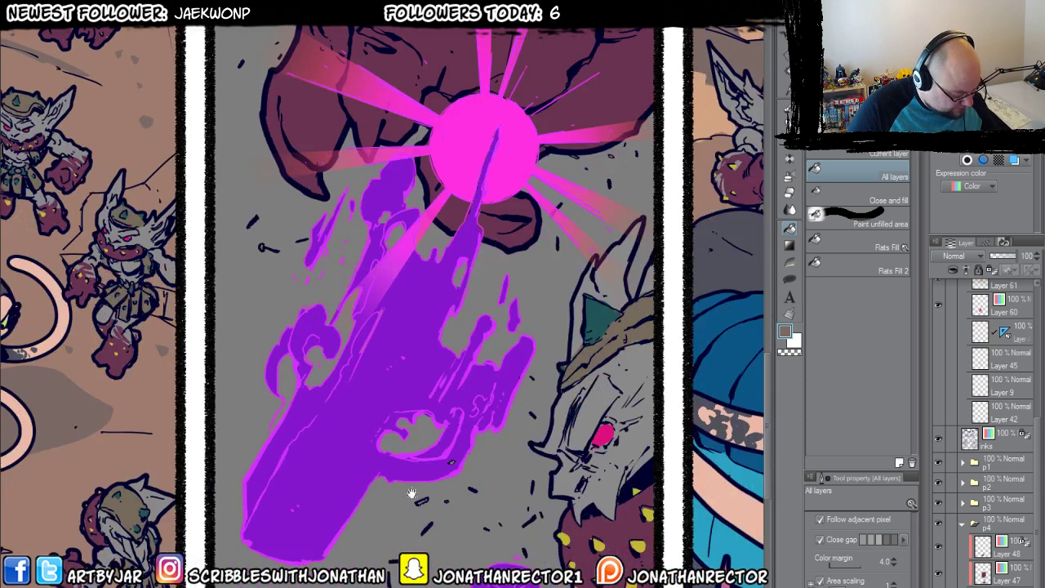
{"action": "left_click_drag", "start_coordinate": [443, 478], "coordinate": [463, 397]}
{"action": "scroll", "coordinate": [425, 464], "scroll_direction": "down", "scroll_amount": 1}
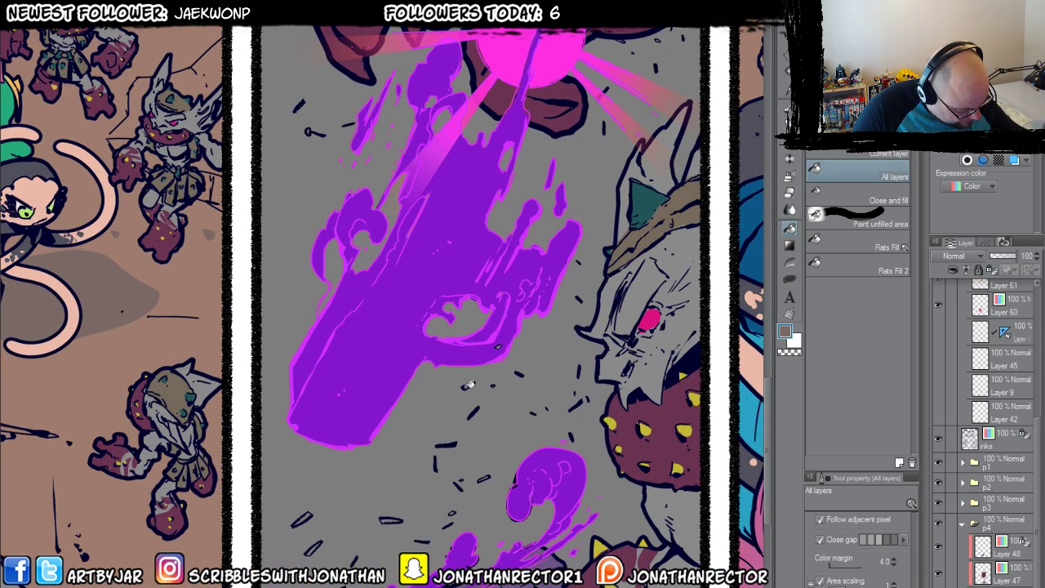
{"action": "left_click", "coordinate": [483, 374]}
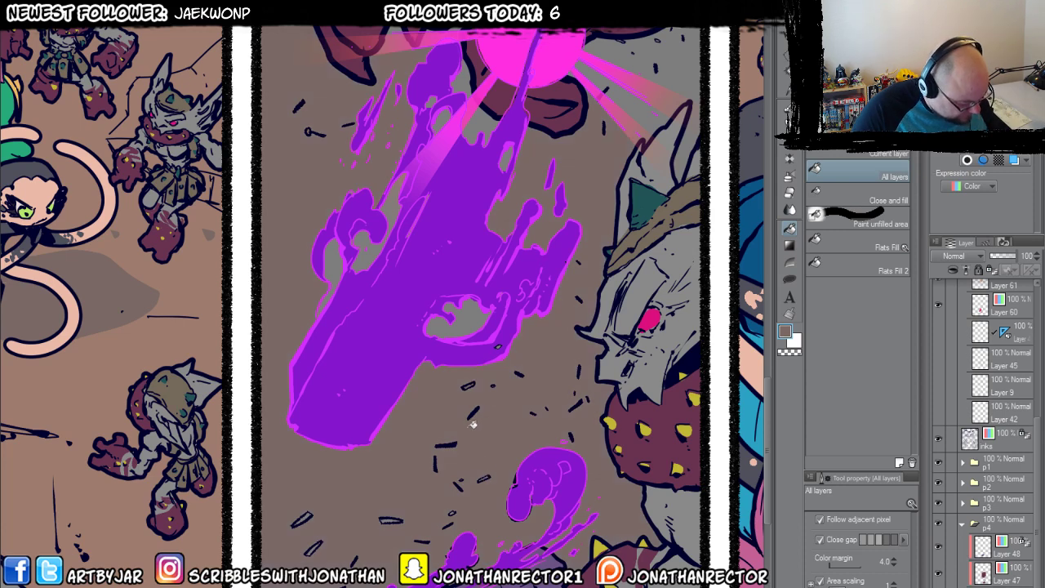
{"action": "key", "text": "ctrl+z"}
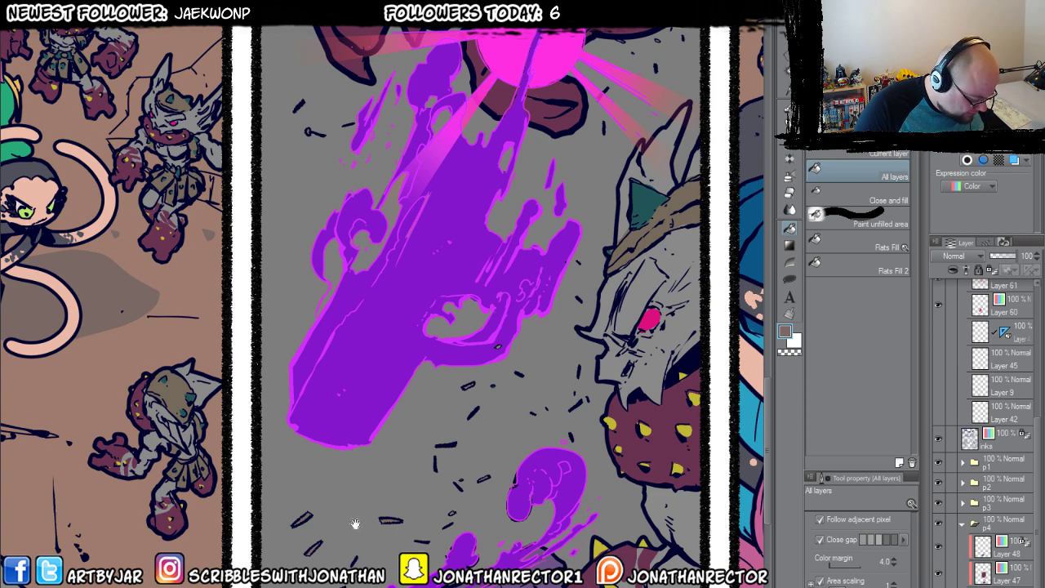
{"action": "left_click_drag", "start_coordinate": [370, 527], "coordinate": [318, 299]}
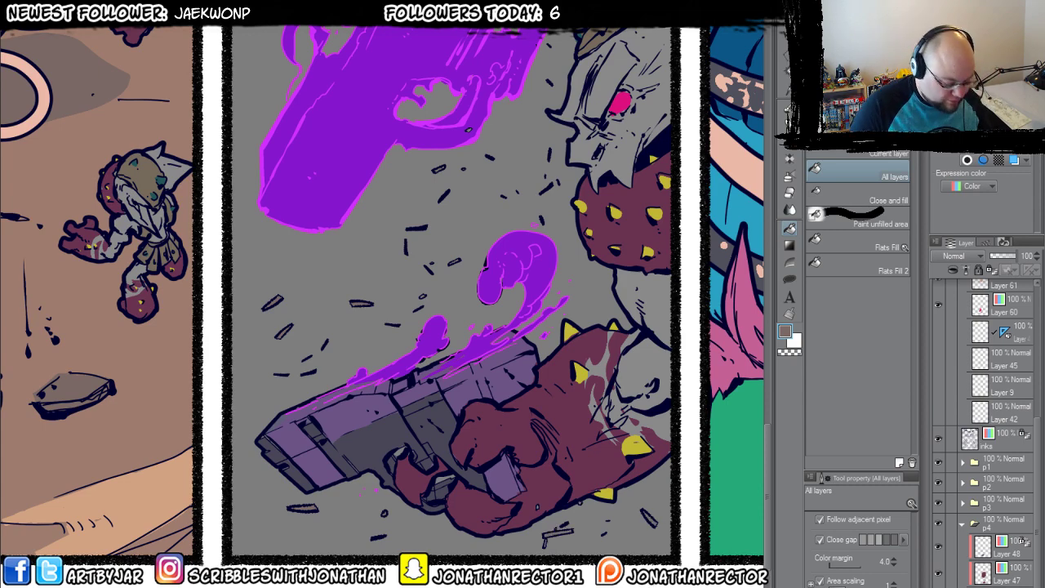
{"action": "scroll", "coordinate": [324, 457], "scroll_direction": "down", "scroll_amount": 6}
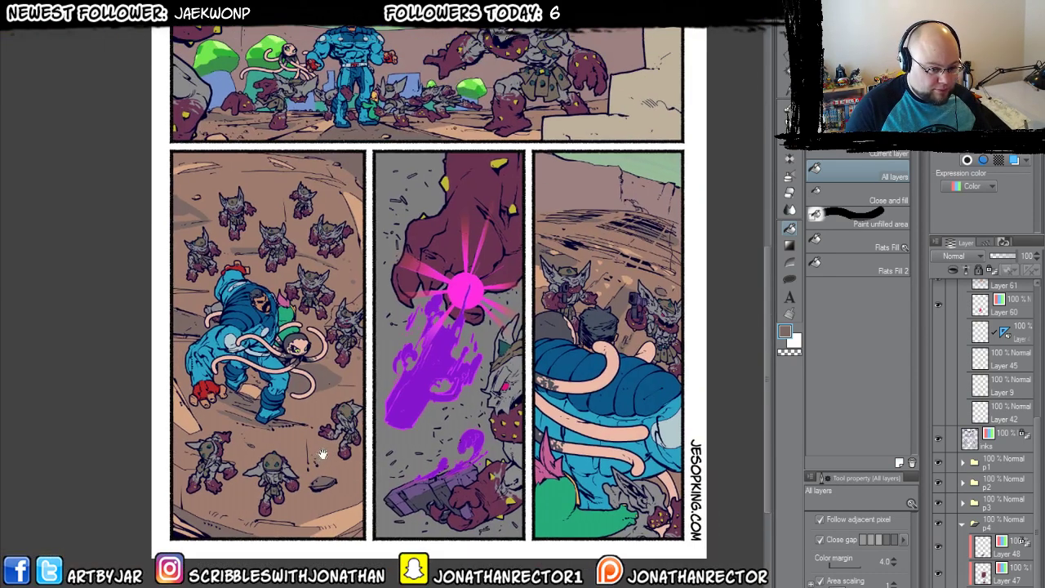
{"action": "scroll", "coordinate": [323, 456], "scroll_direction": "up", "scroll_amount": 3}
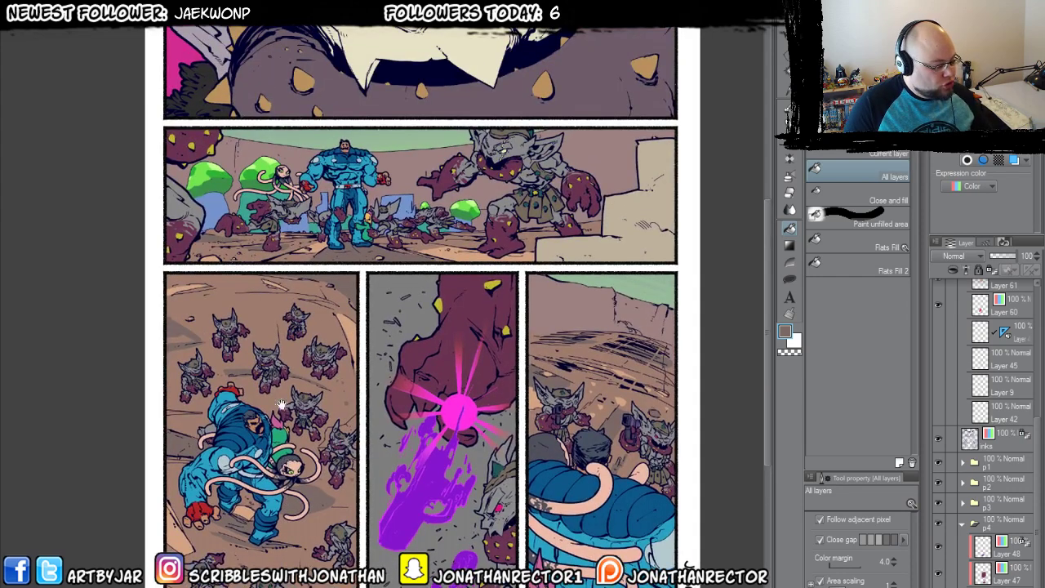
{"action": "left_click_drag", "start_coordinate": [285, 419], "coordinate": [286, 494]}
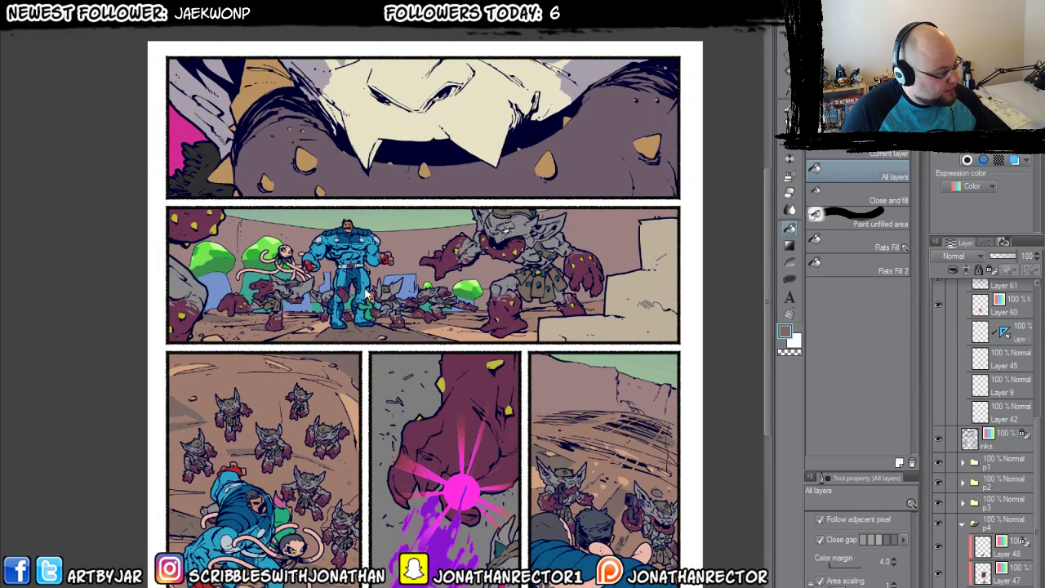
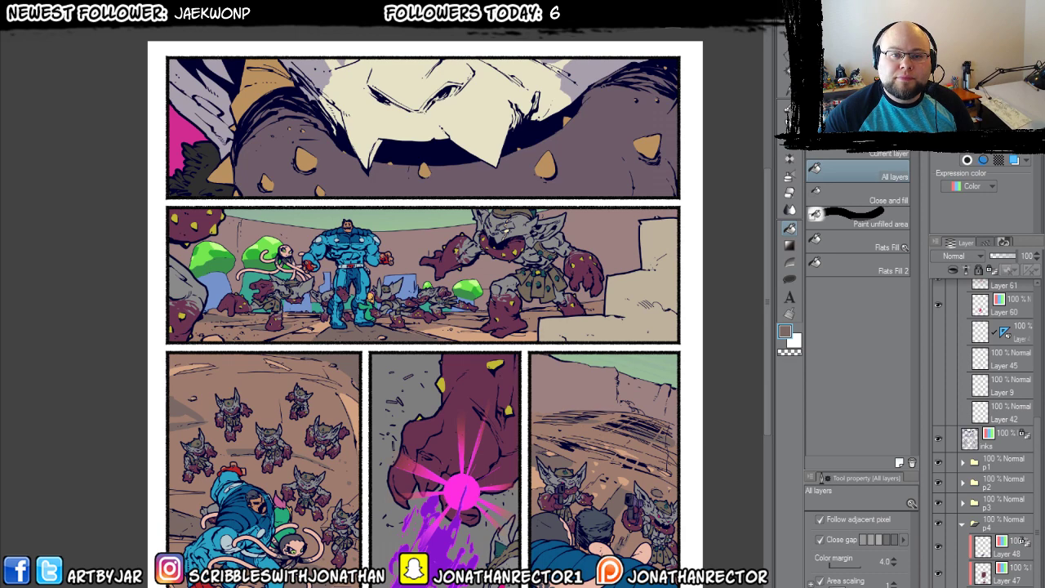
Open the inked comic page JK_Chap1_pg37 and bring its canvas into view.
{"action": "key", "text": "ctrl+o"}
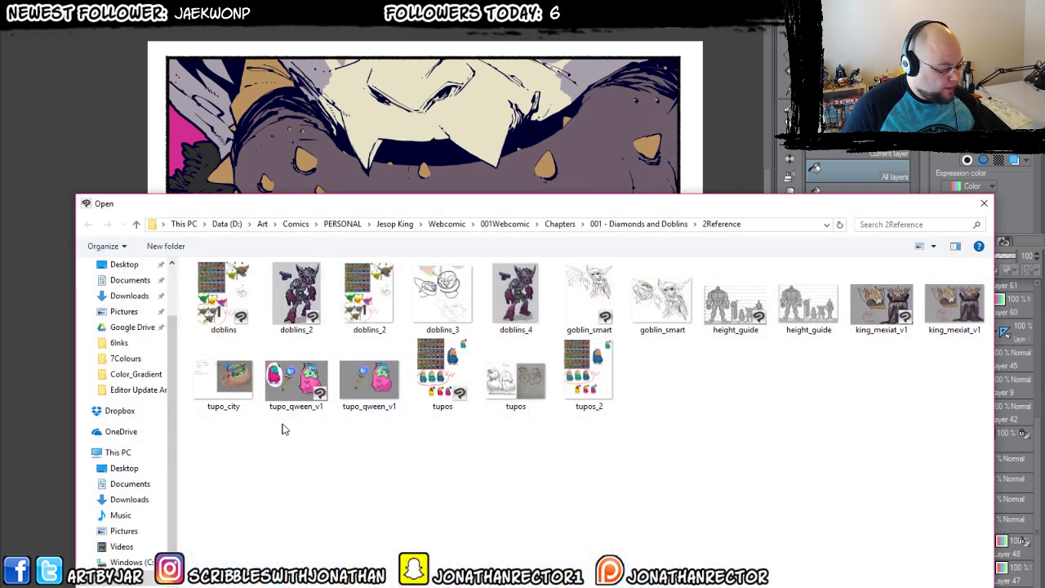
{"action": "left_click", "coordinate": [123, 358]}
{"action": "double_click", "coordinate": [498, 449]}
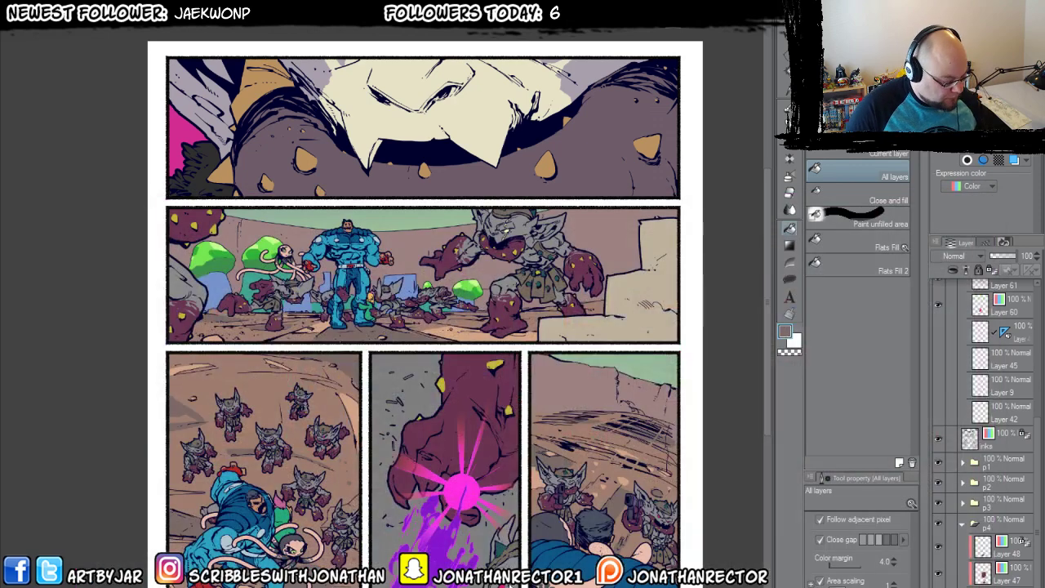
{"action": "key", "text": "ctrl+Tab"}
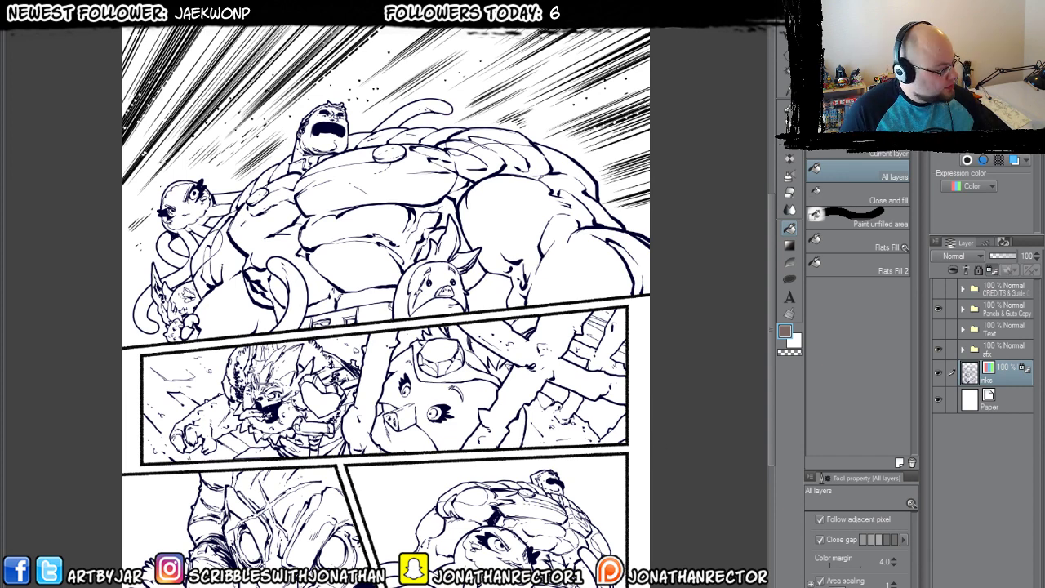
{"action": "left_click", "coordinate": [304, 3]}
{"action": "mouse_move", "coordinate": [335, 6]}
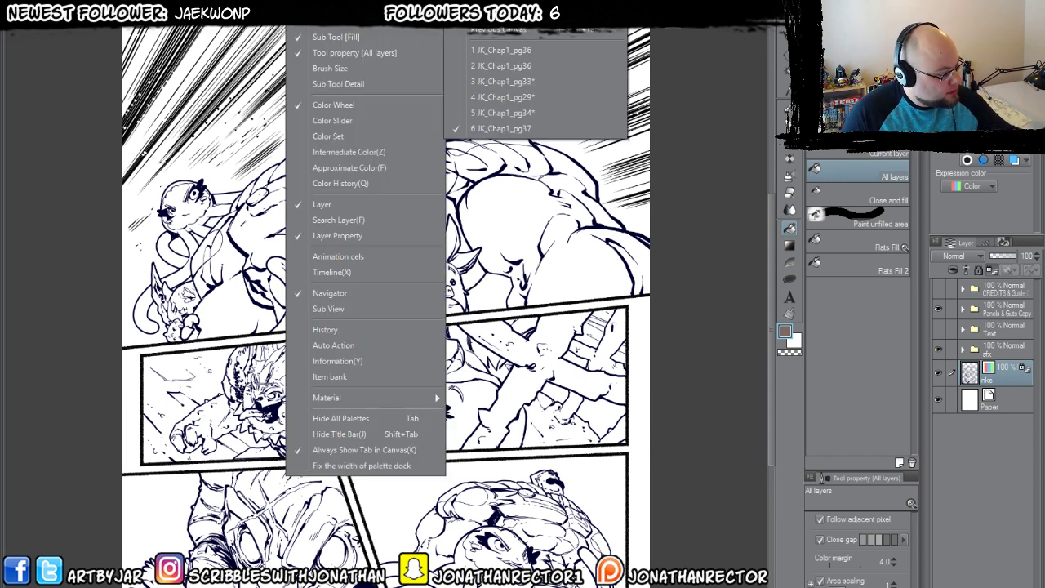
{"action": "left_click", "coordinate": [498, 4]}
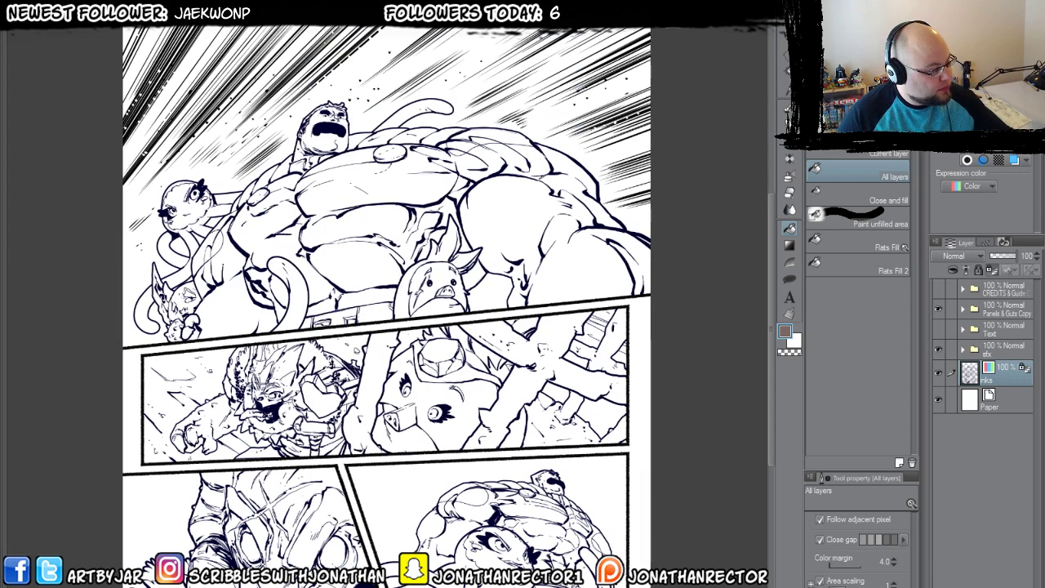
{"action": "left_click_drag", "start_coordinate": [350, 3], "coordinate": [843, 218]}
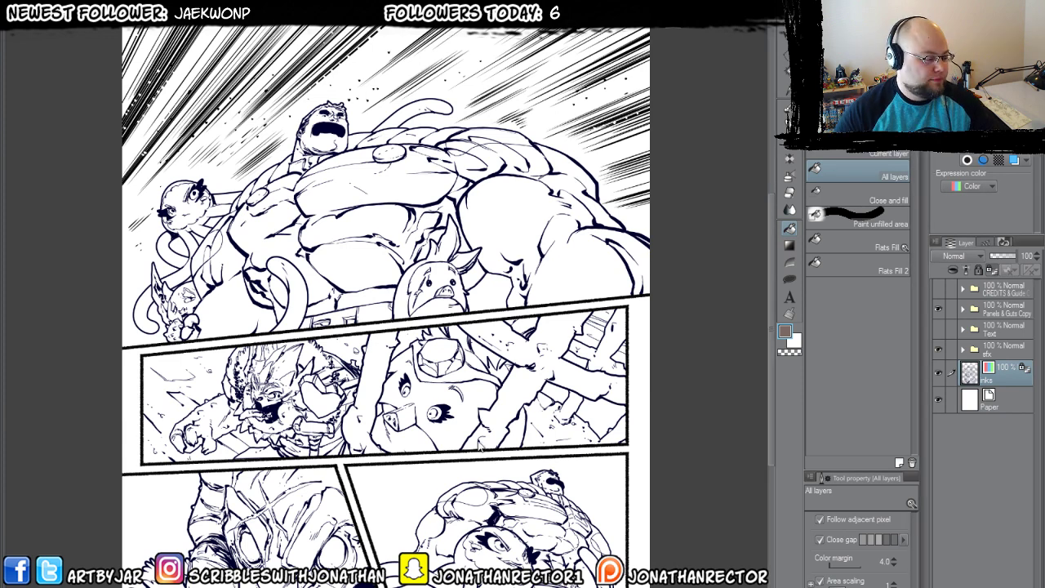
Hide the sfx layer folder so its speed lines no longer cover the first panel.
{"action": "left_click_drag", "start_coordinate": [540, 450], "coordinate": [547, 461]}
{"action": "left_click", "coordinate": [938, 351]}
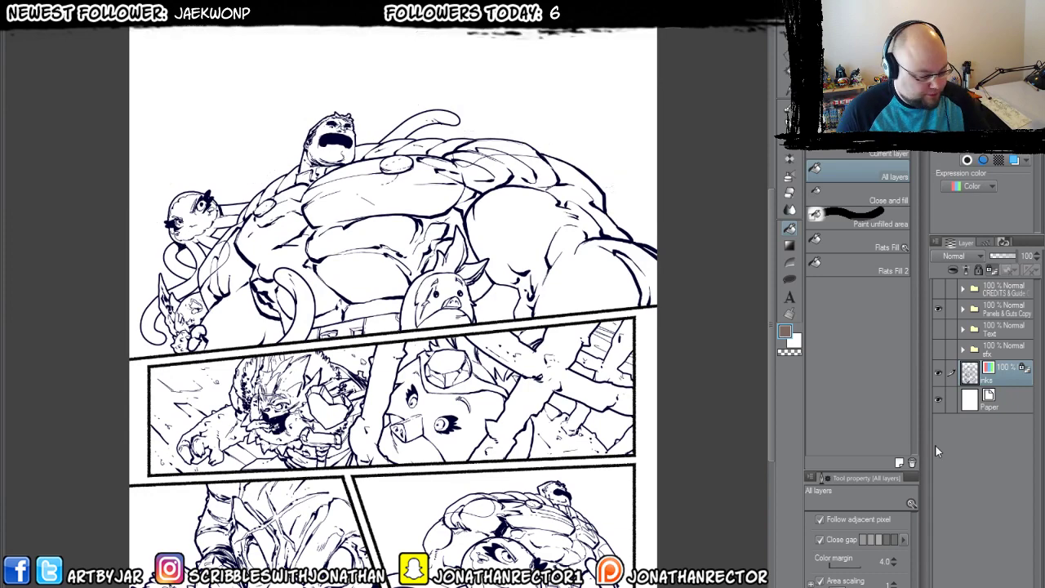
{"action": "left_click_drag", "start_coordinate": [457, 368], "coordinate": [523, 341]}
{"action": "left_click_drag", "start_coordinate": [380, 426], "coordinate": [366, 438]}
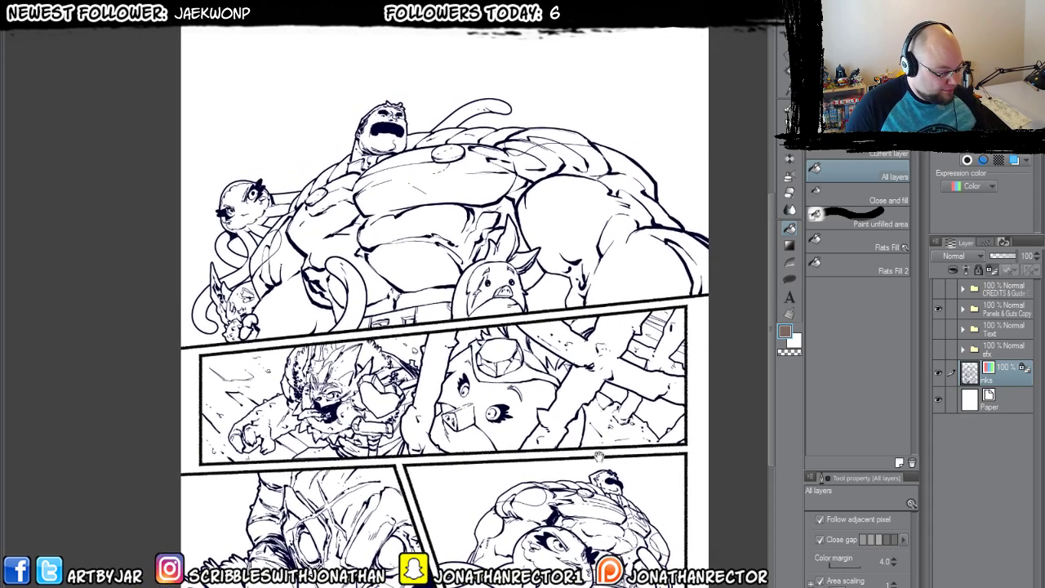
Create four new layer folders directly above the Paper layer.
{"action": "left_click", "coordinate": [1008, 404]}
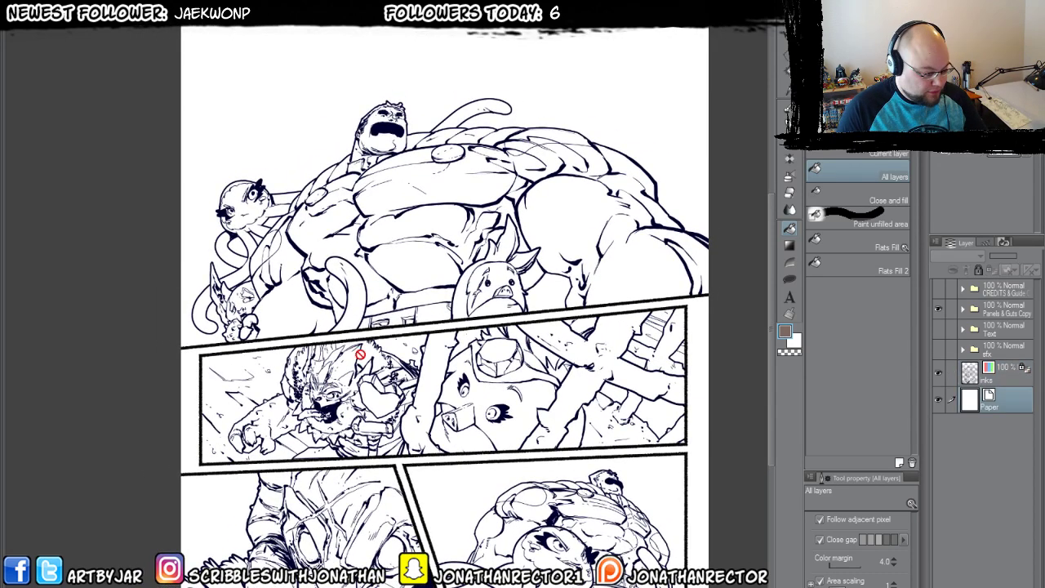
{"action": "key", "text": "ctrl+g"}
{"action": "key", "text": "ctrl+g"}
{"action": "key", "text": "ctrl+g"}
{"action": "key", "text": "ctrl+g"}
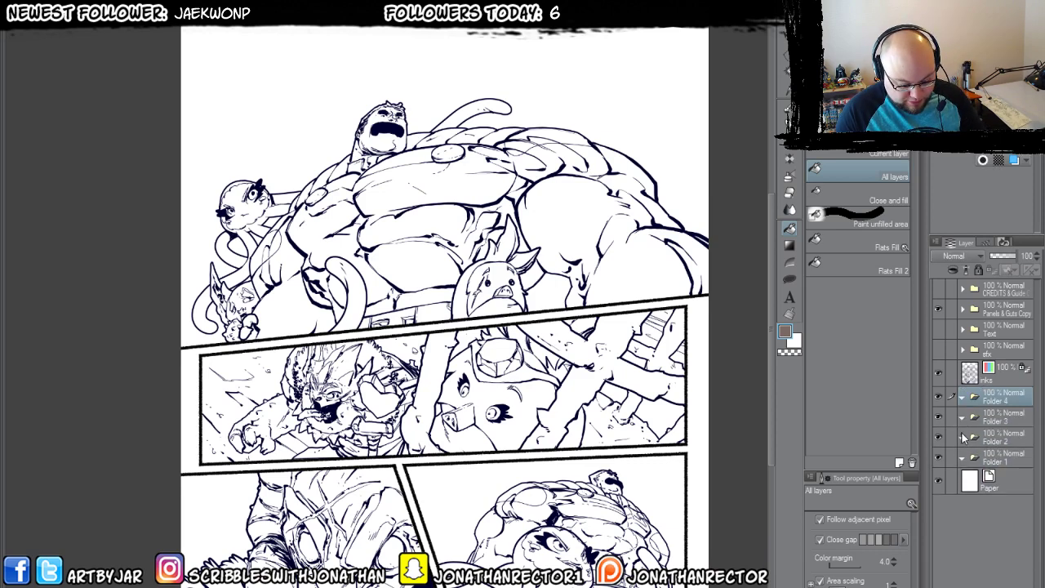
Rename the four new folders p1, p2, p3 and p4 in order from the uppermost down.
{"action": "double_click", "coordinate": [984, 397]}
{"action": "type", "text": "p1"}
{"action": "key", "text": "Return"}
{"action": "double_click", "coordinate": [987, 418]}
{"action": "type", "text": "p2"}
{"action": "key", "text": "Return"}
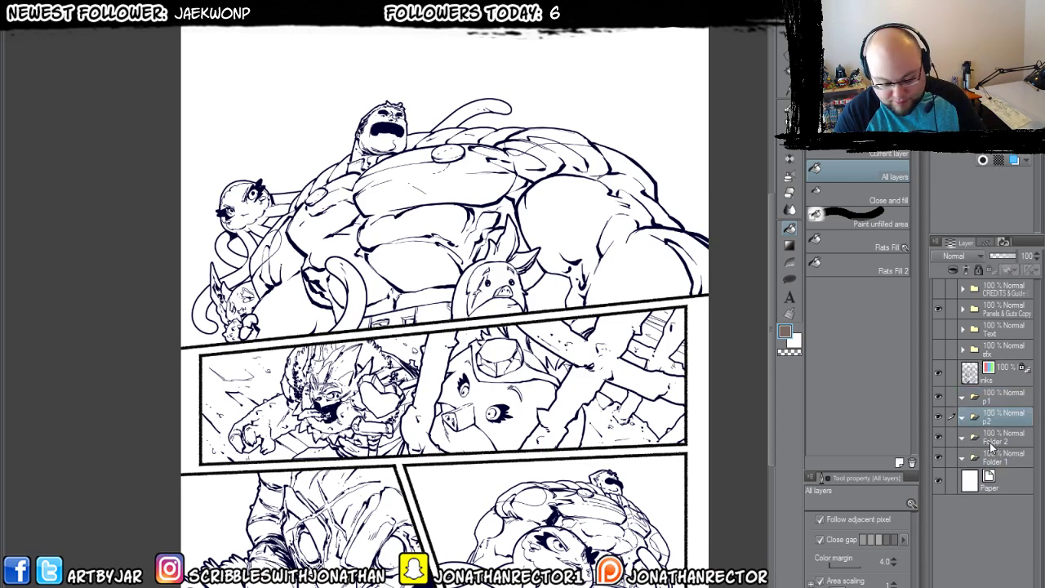
{"action": "double_click", "coordinate": [988, 439]}
{"action": "type", "text": "p3"}
{"action": "key", "text": "Return"}
{"action": "double_click", "coordinate": [987, 458]}
{"action": "type", "text": "p4"}
{"action": "key", "text": "Return"}
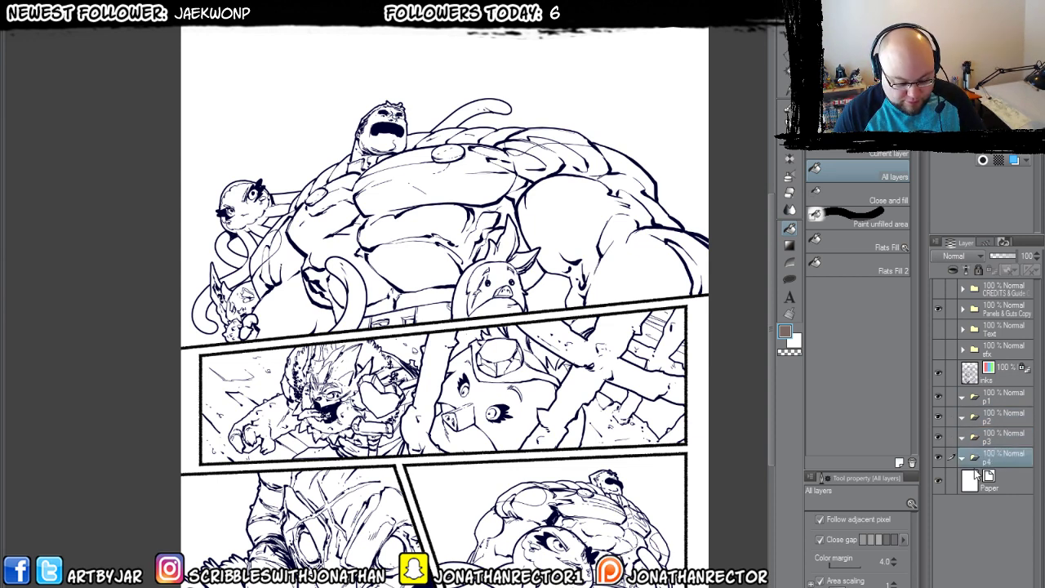
Give folders p1 to p4 one empty layer each by adding a layer in p4 and distributing three duplicates of it.
{"action": "key", "text": "ctrl+shift+n"}
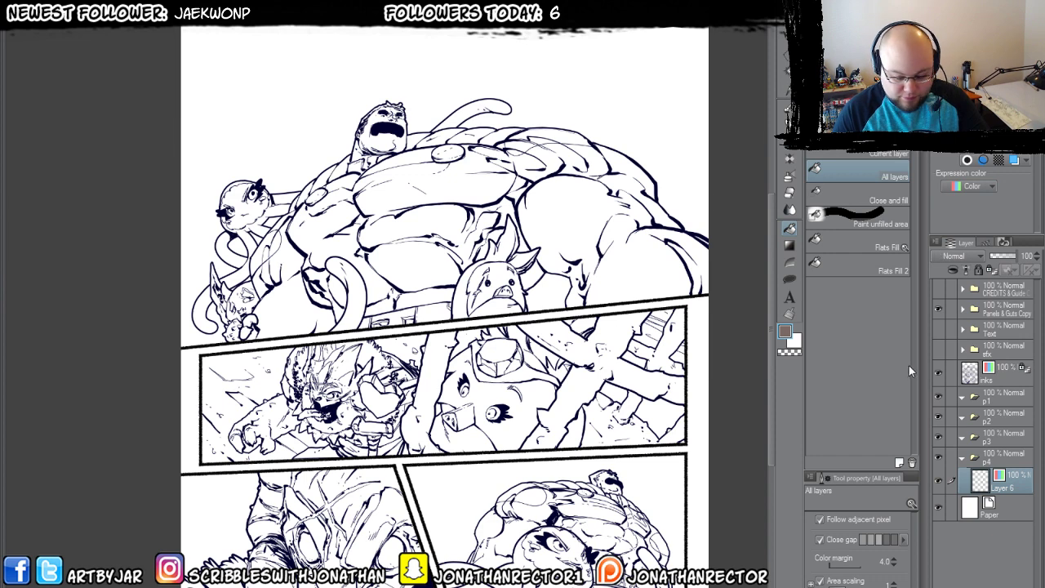
{"action": "key", "text": "ctrl+j"}
{"action": "key", "text": "ctrl+j"}
{"action": "key", "text": "ctrl+j"}
{"action": "left_click_drag", "start_coordinate": [1010, 478], "coordinate": [1004, 446]}
{"action": "left_click_drag", "start_coordinate": [1011, 507], "coordinate": [1006, 418]}
{"action": "left_click_drag", "start_coordinate": [1013, 536], "coordinate": [998, 400]}
Select the page's first panel with the Polyline marquee and fill it with brown on the p1 folder's layer.
{"action": "key", "text": "m"}
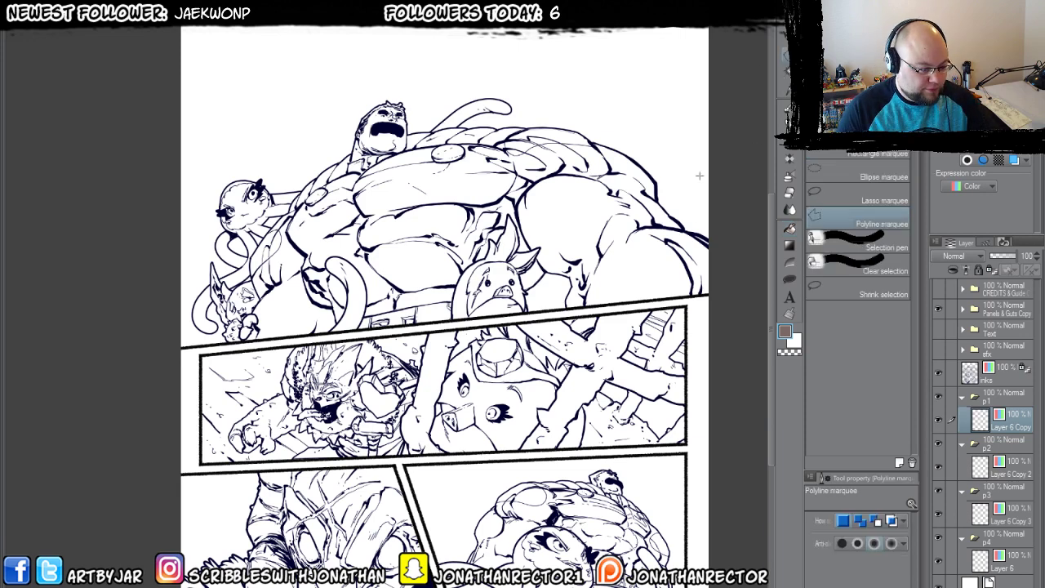
{"action": "left_click_drag", "start_coordinate": [704, 140], "coordinate": [663, 226]}
{"action": "left_click", "coordinate": [672, 378]}
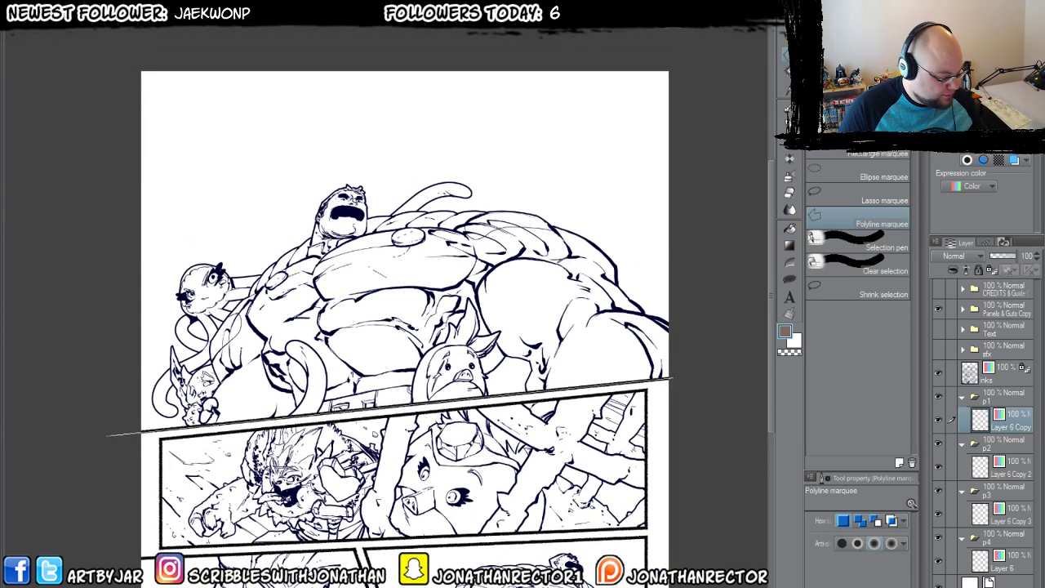
{"action": "left_click", "coordinate": [104, 433]}
{"action": "left_click", "coordinate": [117, 51]}
{"action": "left_click", "coordinate": [708, 38]}
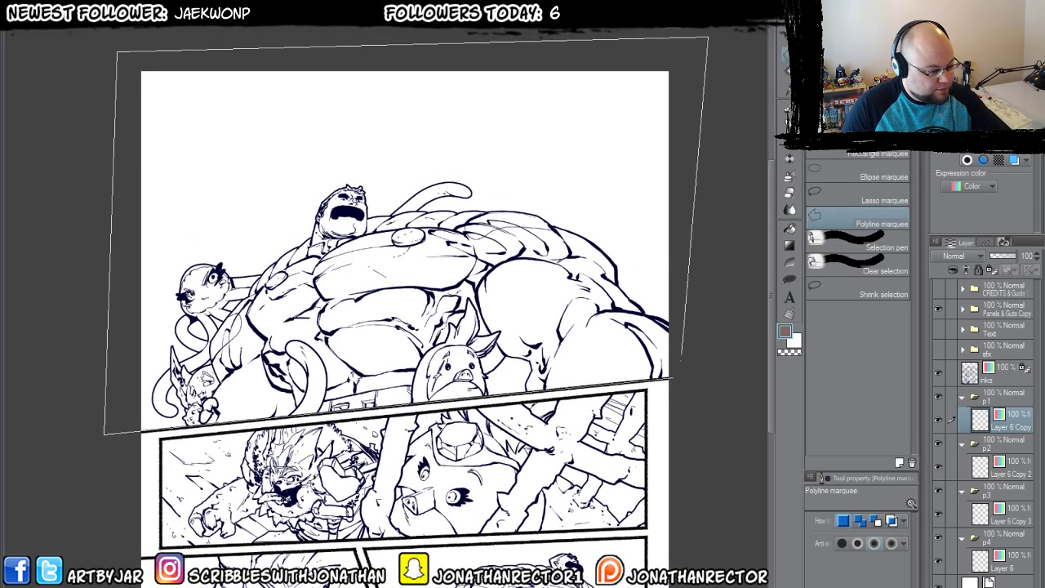
{"action": "left_click", "coordinate": [671, 377]}
{"action": "key", "text": "alt+BackSpace"}
{"action": "key", "text": "ctrl+d"}
Fill the wide second panel with the same brown on the p2 folder's layer, using a polyline selection, then deselect.
{"action": "left_click_drag", "start_coordinate": [517, 537], "coordinate": [533, 423]}
{"action": "left_click", "coordinate": [1004, 476]}
{"action": "left_click", "coordinate": [666, 276]}
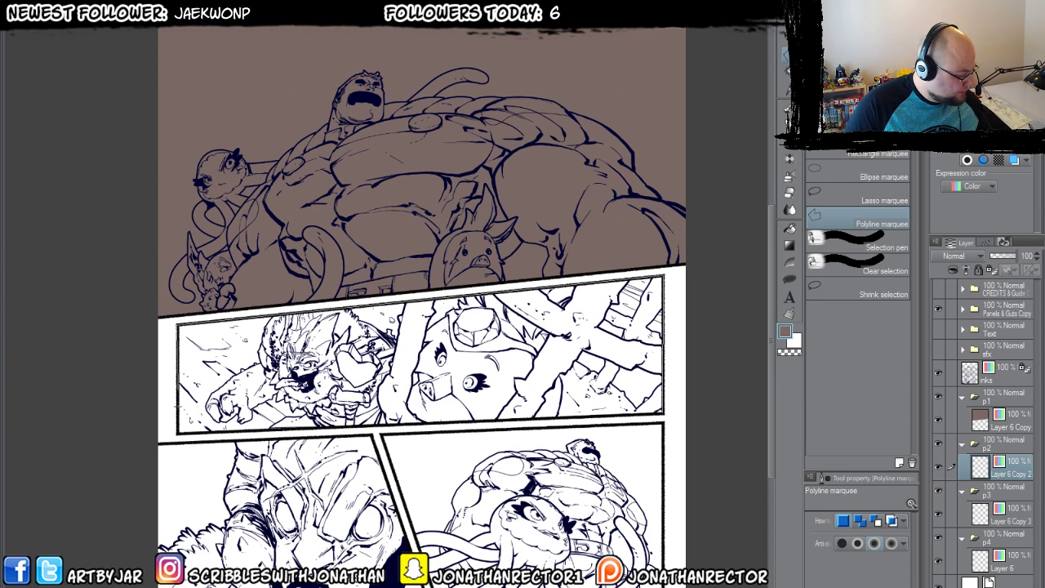
{"action": "left_click", "coordinate": [178, 434]}
{"action": "left_click", "coordinate": [664, 414]}
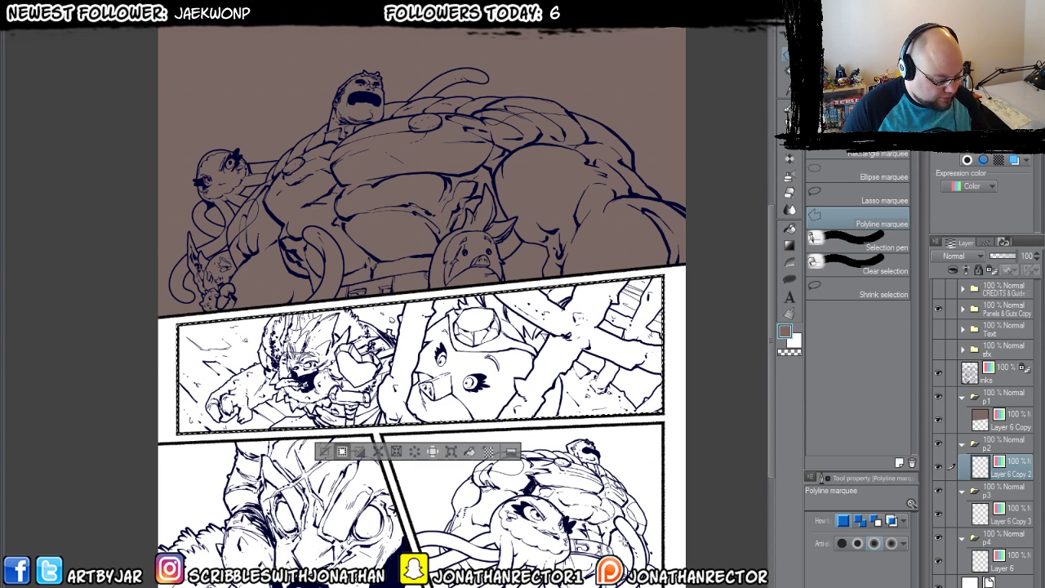
{"action": "key", "text": "alt+BackSpace"}
{"action": "left_click", "coordinate": [322, 452]}
Fill the lower two panels with the same brown on the p3 and p4 folders' layers, each inside its own polyline selection.
{"action": "scroll", "coordinate": [363, 495], "scroll_direction": "down", "scroll_amount": 1}
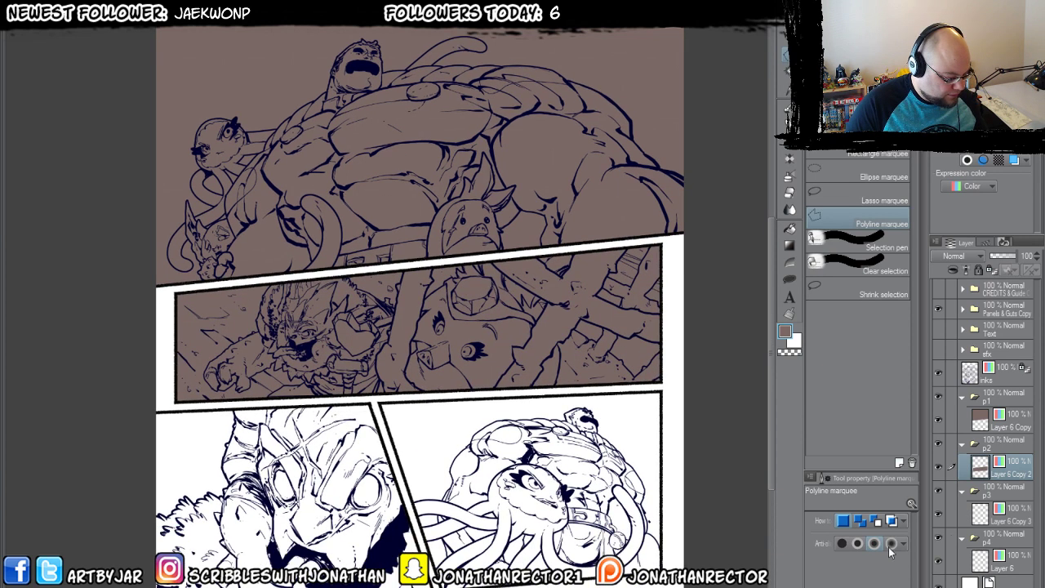
{"action": "left_click", "coordinate": [1011, 517]}
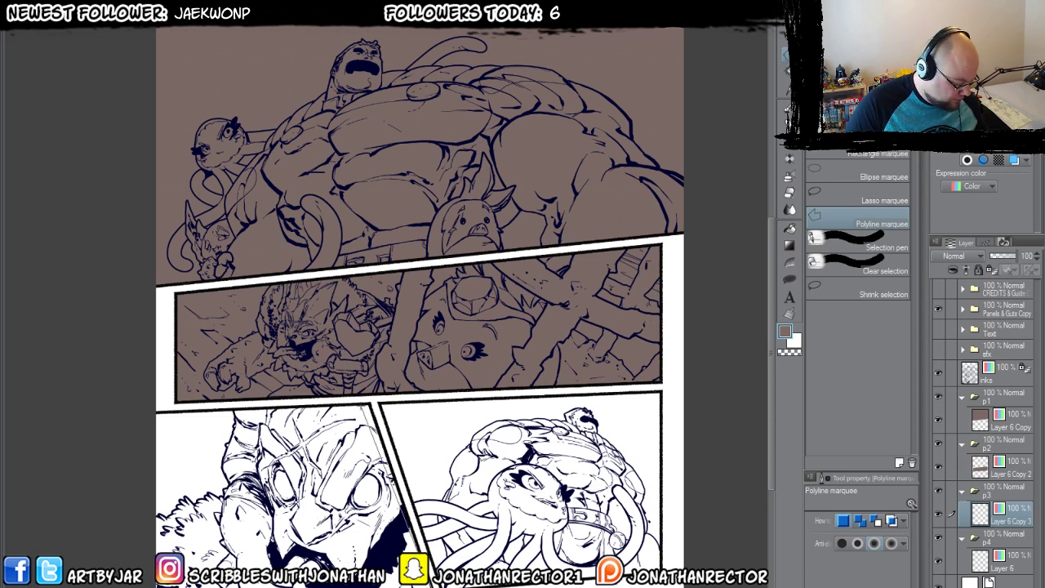
{"action": "left_click", "coordinate": [369, 401]}
{"action": "left_click", "coordinate": [131, 413]}
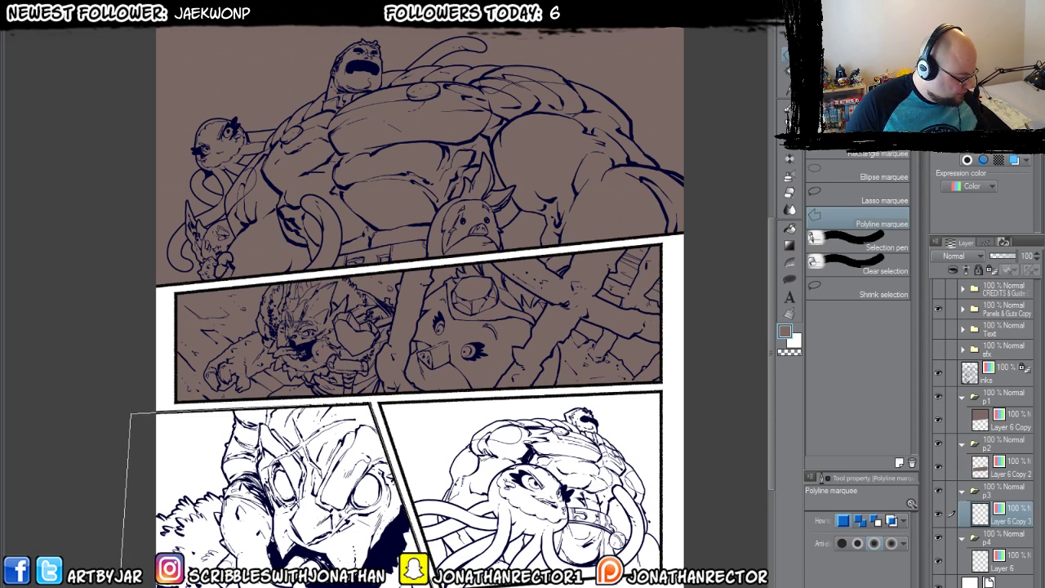
{"action": "double_click", "coordinate": [119, 581]}
{"action": "key", "text": "alt+BackSpace"}
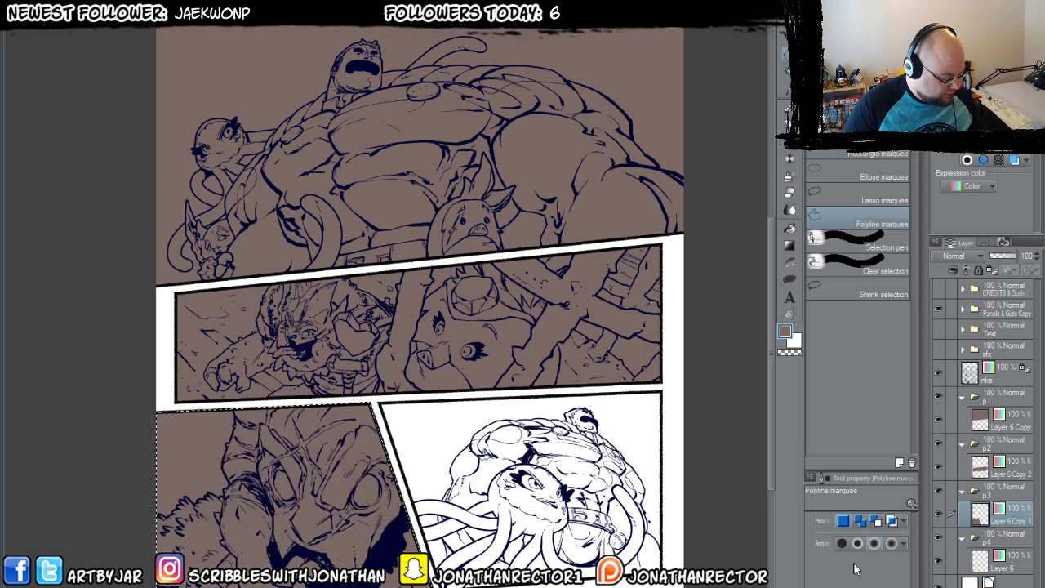
{"action": "left_click", "coordinate": [1011, 561]}
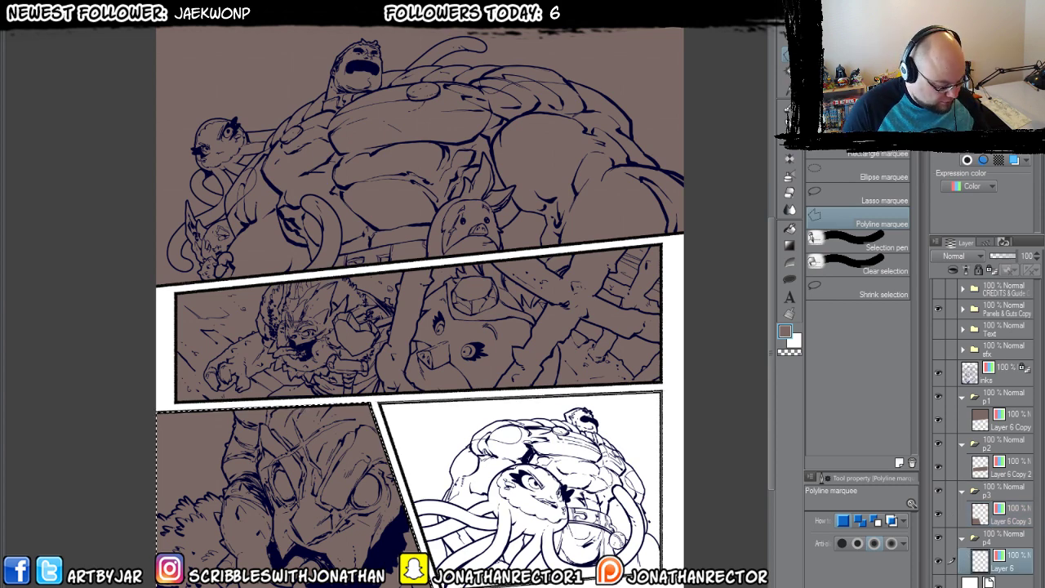
{"action": "key", "text": "alt+BackSpace"}
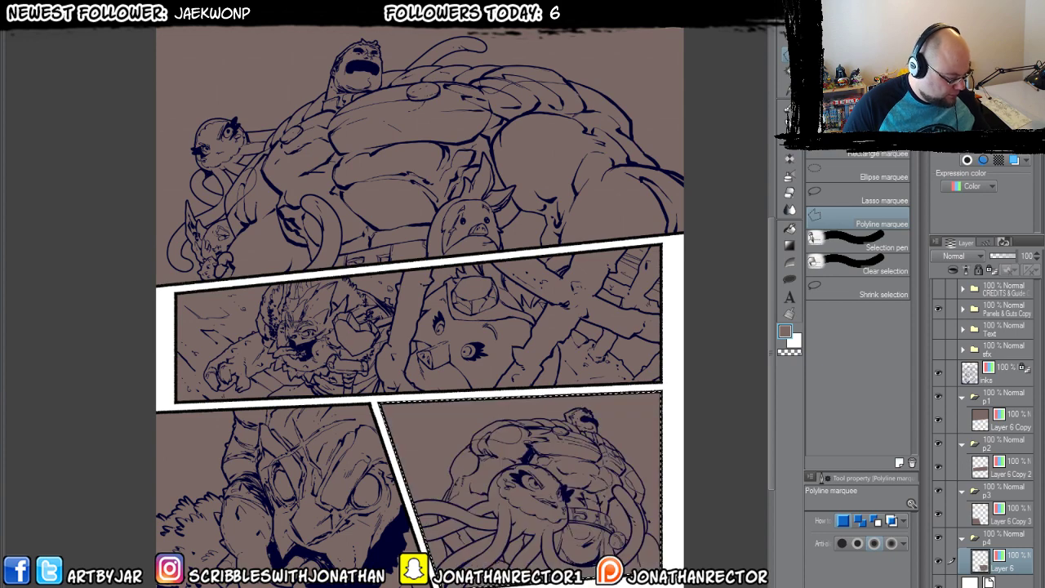
Add a new layer above the brown base fill in folder p1.
{"action": "left_click_drag", "start_coordinate": [316, 362], "coordinate": [386, 523]}
{"action": "left_click", "coordinate": [340, 327], "text": "ctrl"}
{"action": "left_click", "coordinate": [341, 326], "text": "ctrl"}
{"action": "left_click_drag", "start_coordinate": [570, 419], "coordinate": [621, 426]}
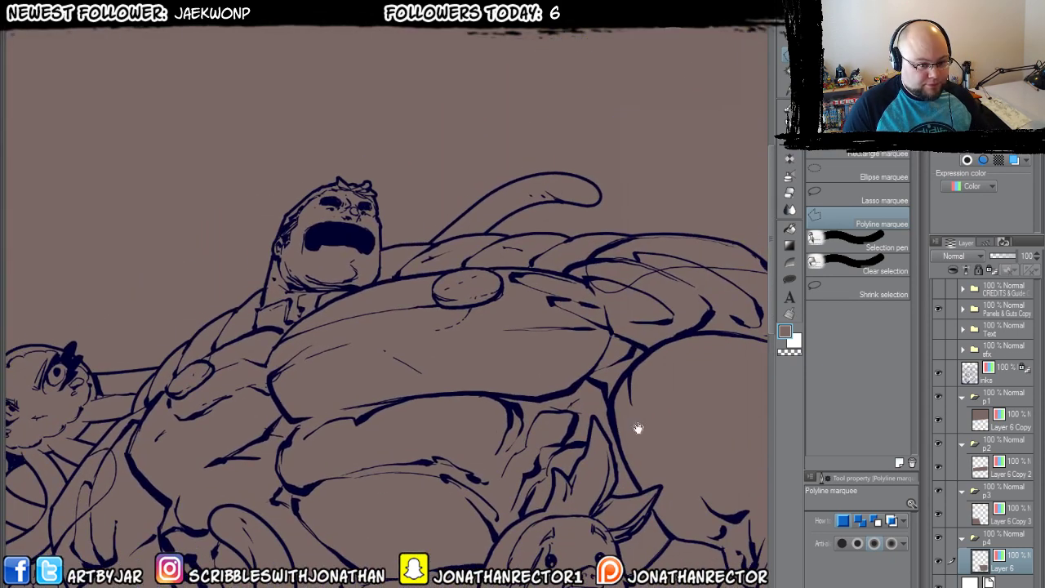
{"action": "left_click", "coordinate": [997, 415]}
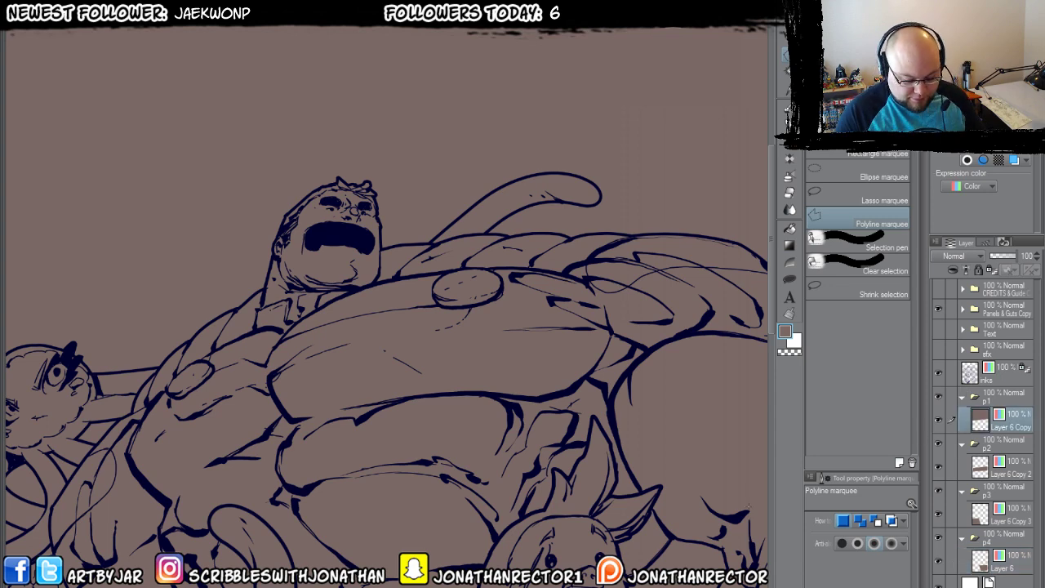
{"action": "key", "text": "ctrl+shift+n"}
{"action": "left_click_drag", "start_coordinate": [548, 416], "coordinate": [495, 457]}
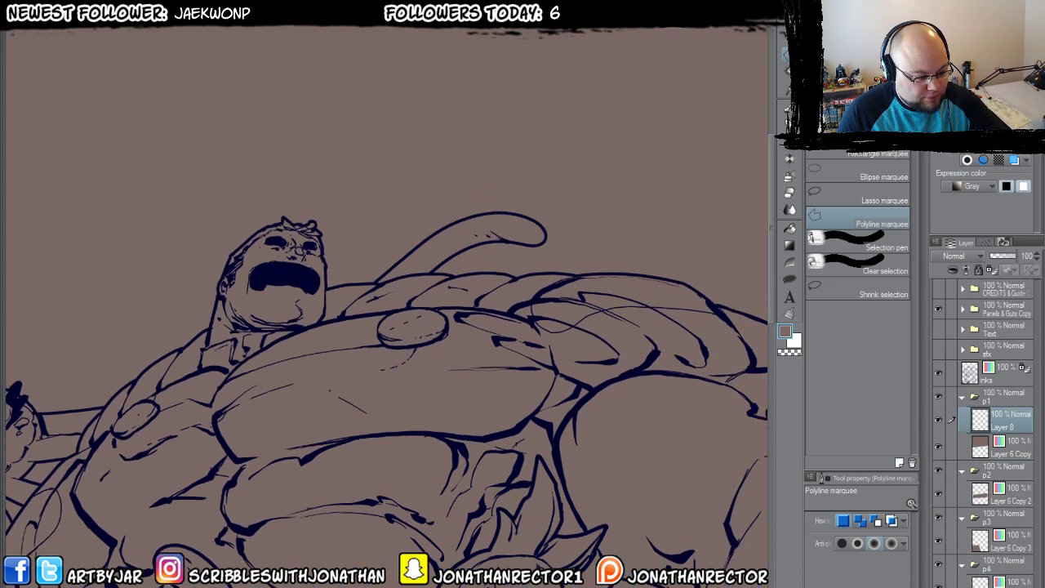
{"action": "key", "text": "g"}
{"action": "left_click_drag", "start_coordinate": [427, 437], "coordinate": [286, 458]}
{"action": "scroll", "coordinate": [338, 450], "scroll_direction": "down", "scroll_amount": 1}
{"action": "scroll", "coordinate": [286, 458], "scroll_direction": "down", "scroll_amount": 3}
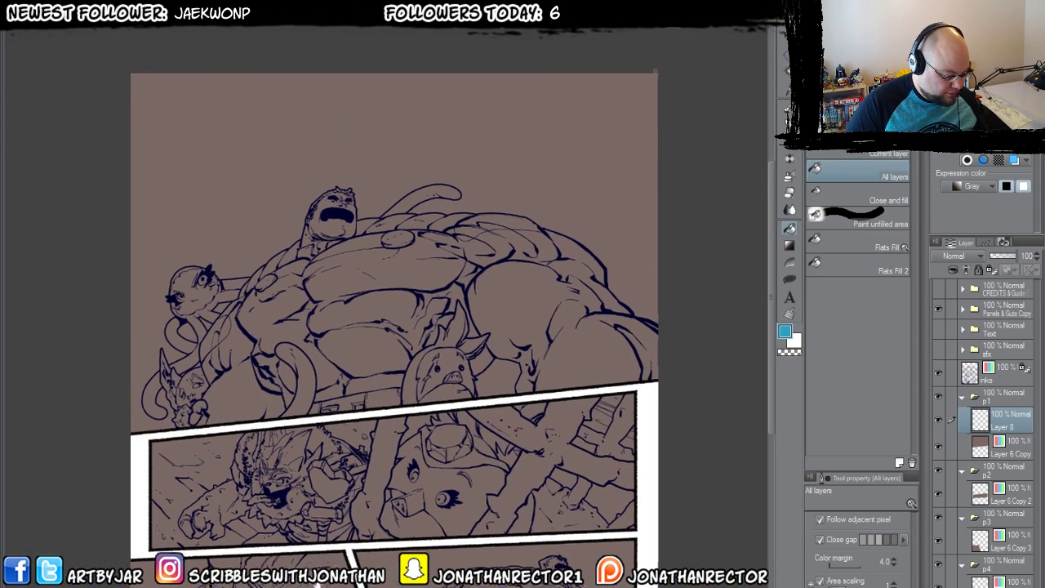
{"action": "left_click", "coordinate": [659, 321]}
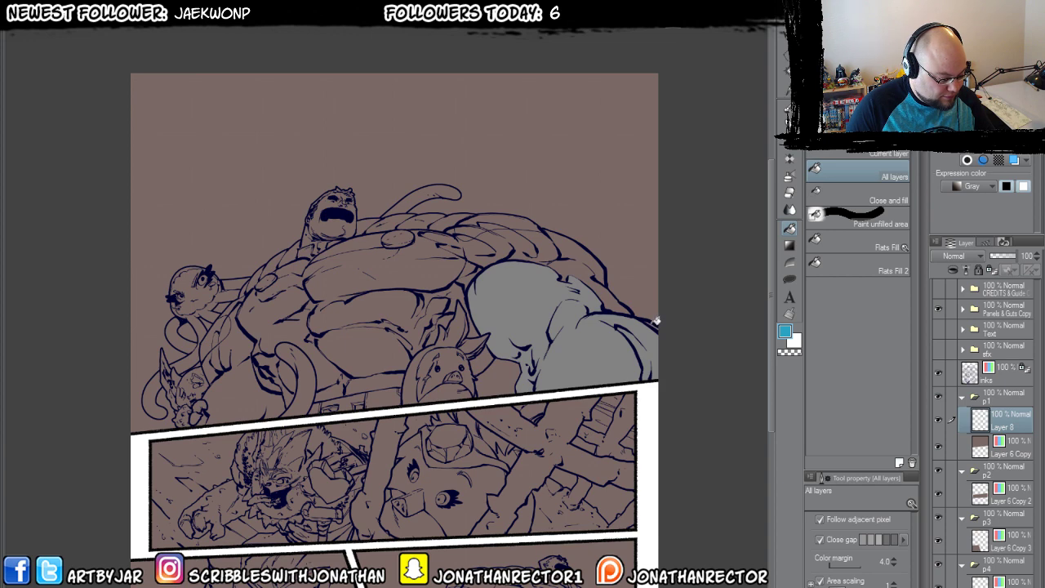
{"action": "left_click", "coordinate": [954, 187]}
{"action": "left_click", "coordinate": [965, 202]}
{"action": "left_click", "coordinate": [447, 295]}
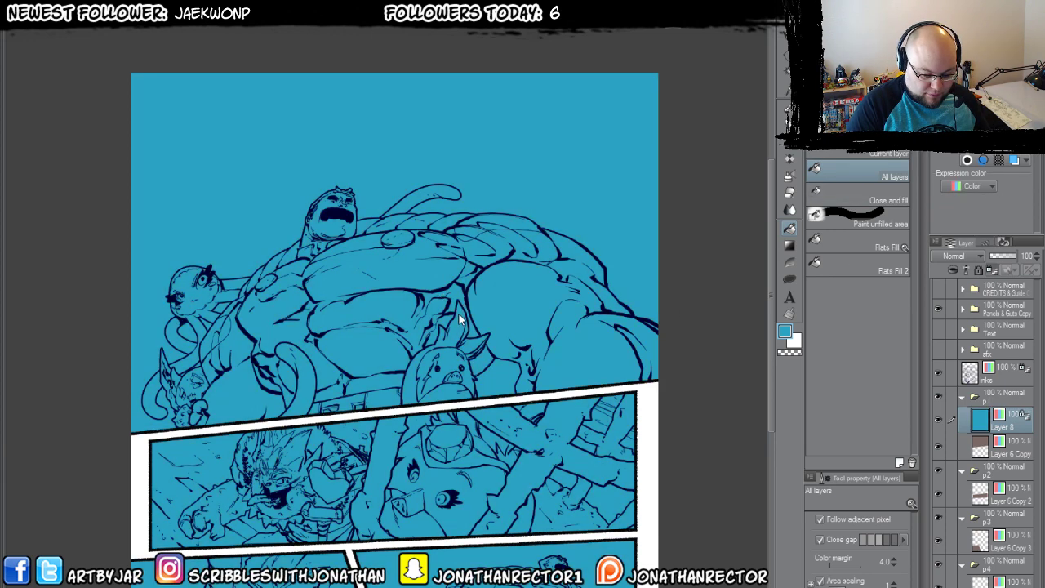
{"action": "key", "text": "ctrl+z"}
{"action": "key", "text": "ctrl+z"}
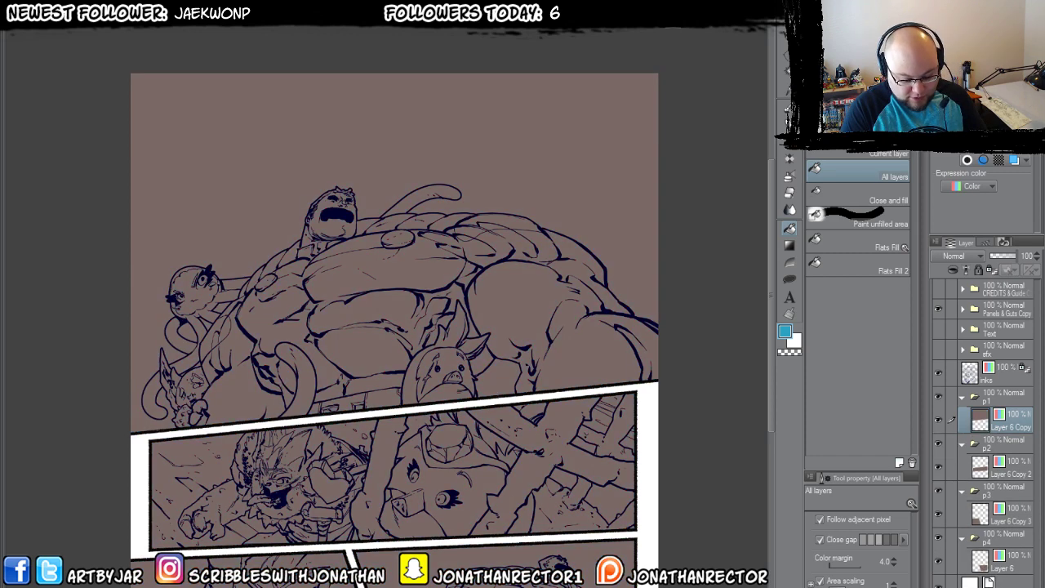
Set the expression color of the new layer in folder p1 to Color.
{"action": "left_click", "coordinate": [959, 185]}
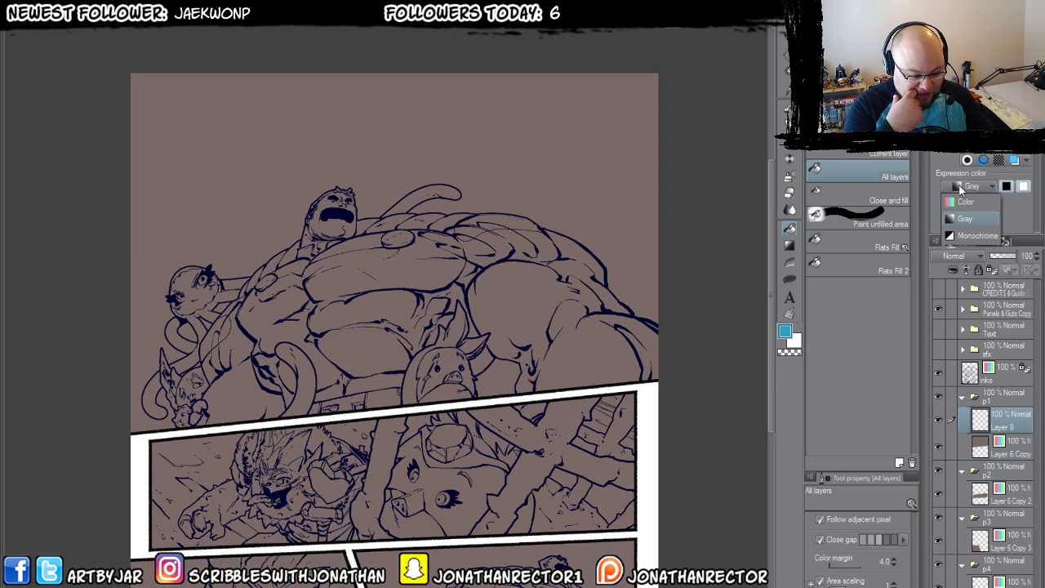
{"action": "left_click", "coordinate": [955, 200]}
{"action": "scroll", "coordinate": [514, 444], "scroll_direction": "up", "scroll_amount": 1}
{"action": "key", "text": "g"}
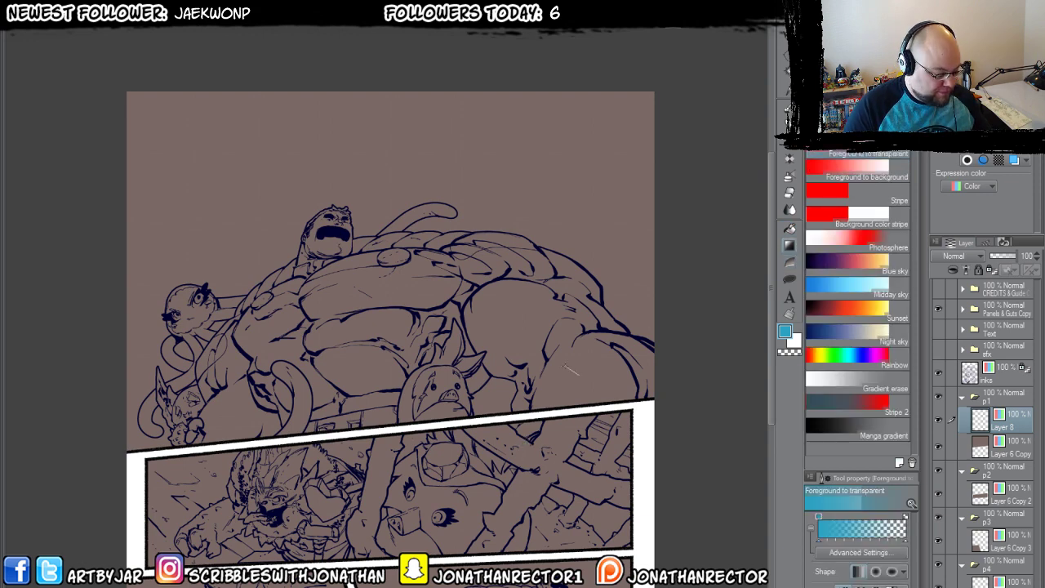
{"action": "left_click_drag", "start_coordinate": [589, 389], "coordinate": [563, 371]}
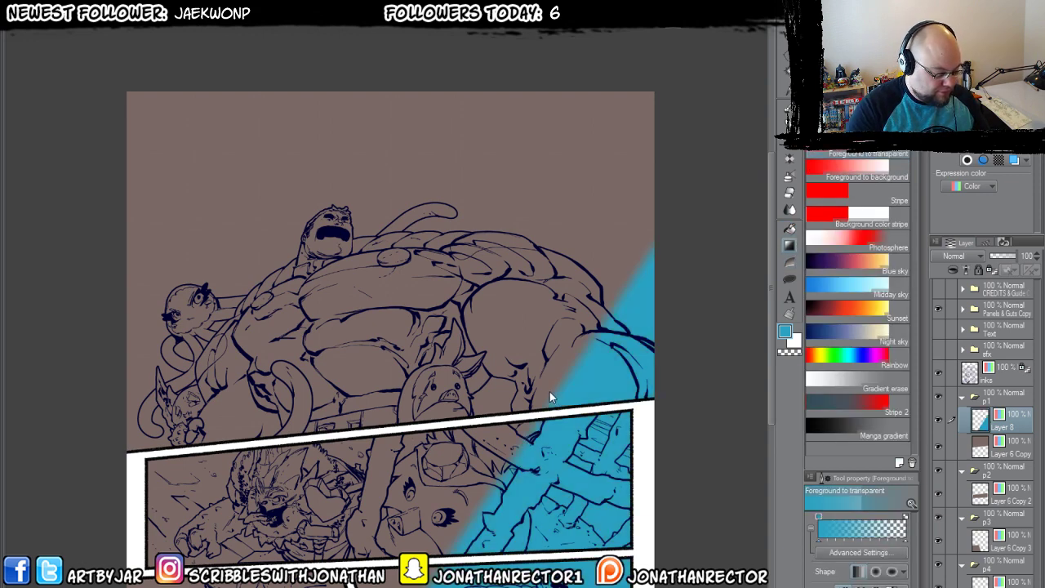
{"action": "key", "text": "ctrl+z"}
{"action": "key", "text": "g"}
Fill the giant's thigh, torso and right-hand arm in the first panel with blue, using the All layers fill.
{"action": "left_click", "coordinate": [568, 372]}
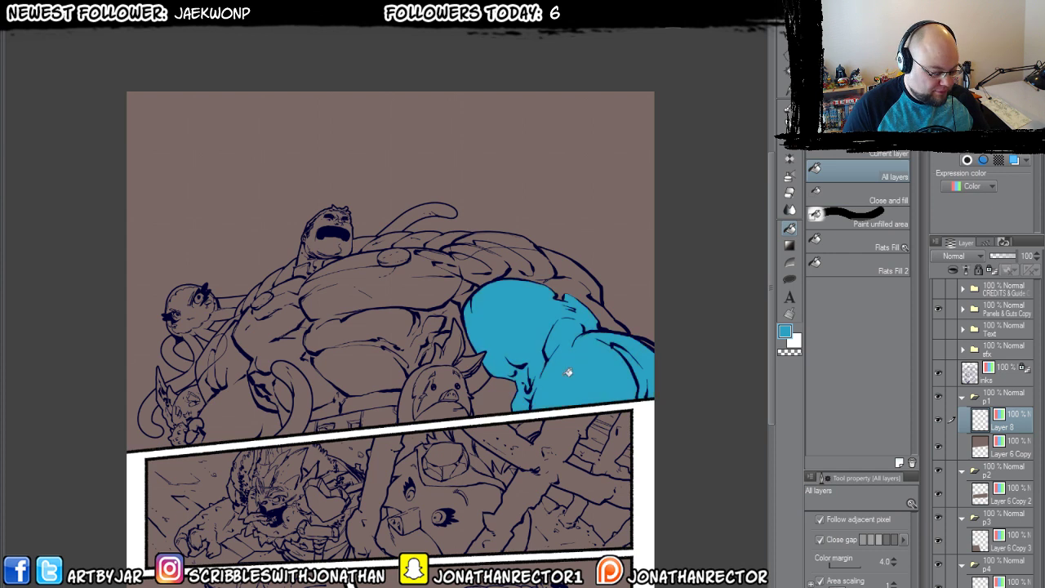
{"action": "left_click", "coordinate": [575, 282]}
{"action": "left_click", "coordinate": [419, 258]}
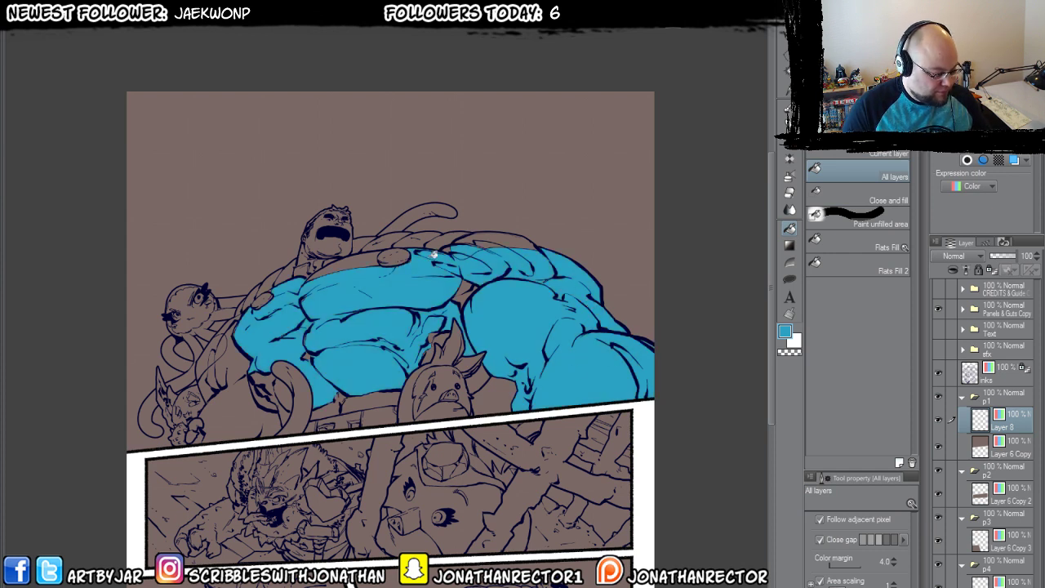
{"action": "left_click", "coordinate": [518, 240]}
{"action": "left_click", "coordinate": [435, 246]}
{"action": "left_click", "coordinate": [465, 288]}
{"action": "left_click", "coordinate": [461, 298]}
{"action": "left_click", "coordinate": [442, 332]}
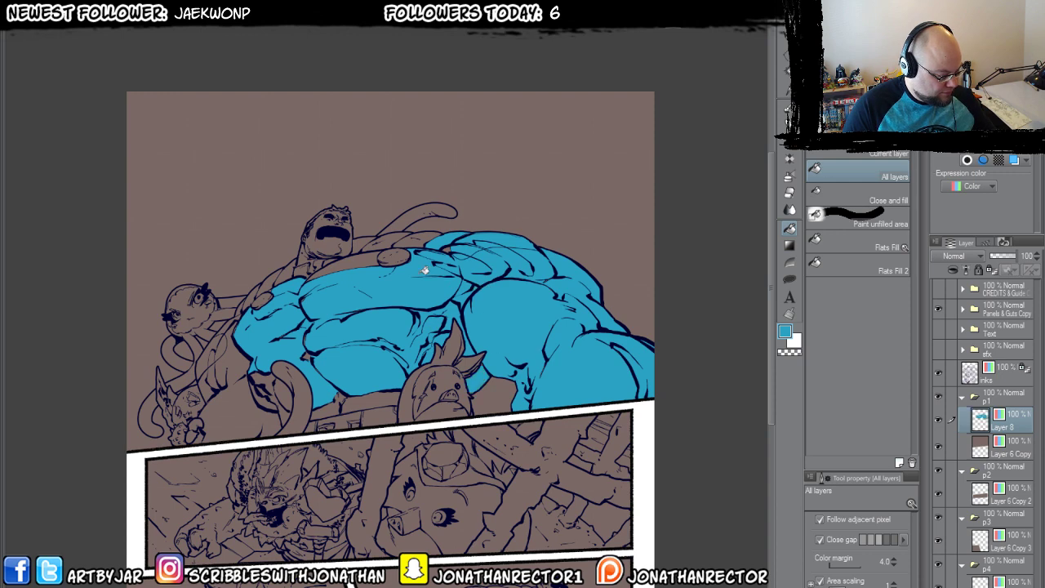
Fill the giant's belt, left-hand arm, neck, head and remaining shoulder areas with the same blue.
{"action": "left_click_drag", "start_coordinate": [311, 427], "coordinate": [400, 474]}
{"action": "left_click", "coordinate": [432, 463]}
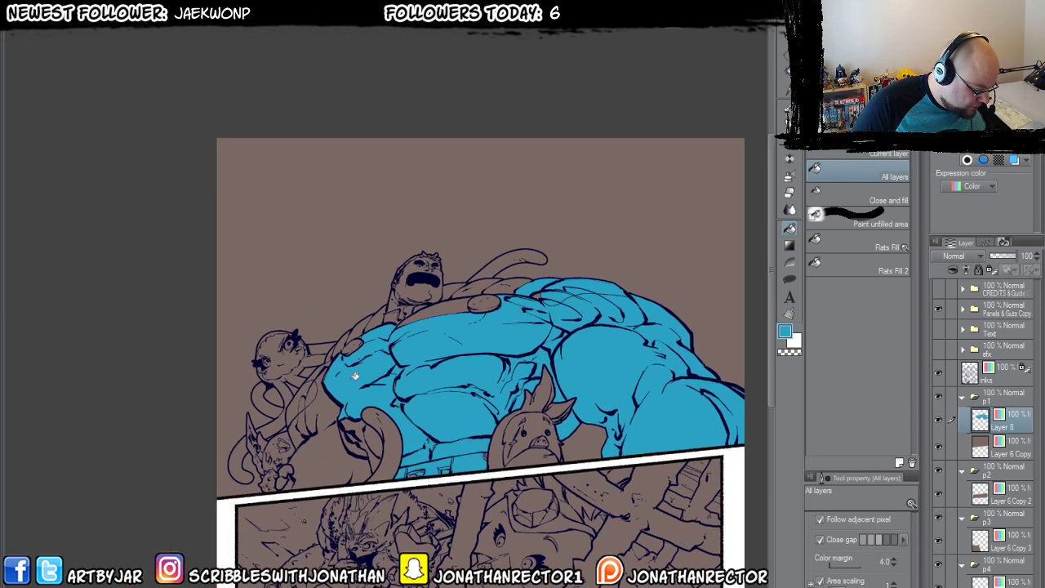
{"action": "left_click", "coordinate": [336, 426]}
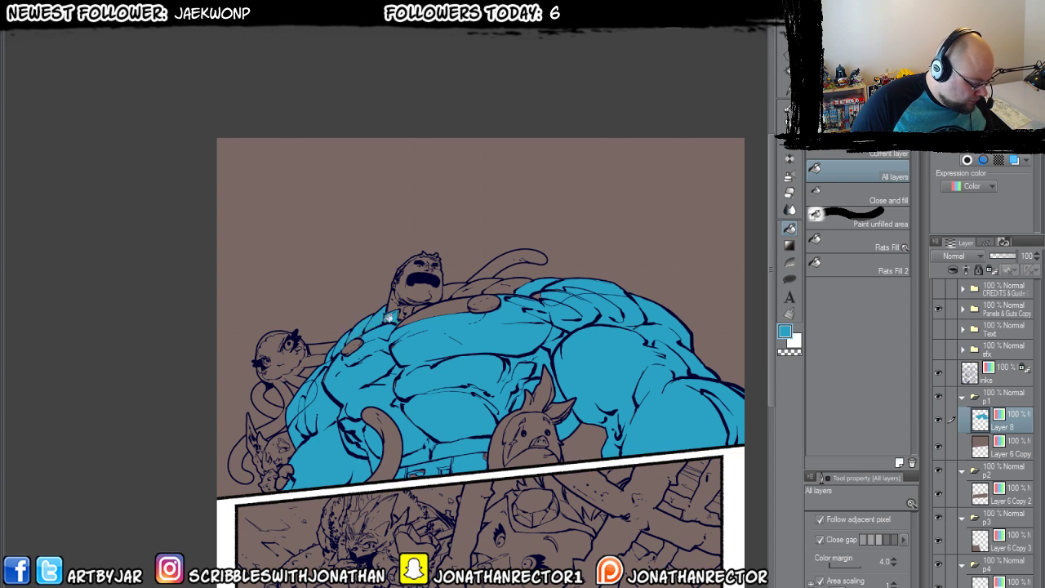
{"action": "left_click", "coordinate": [397, 304]}
{"action": "left_click", "coordinate": [461, 308]}
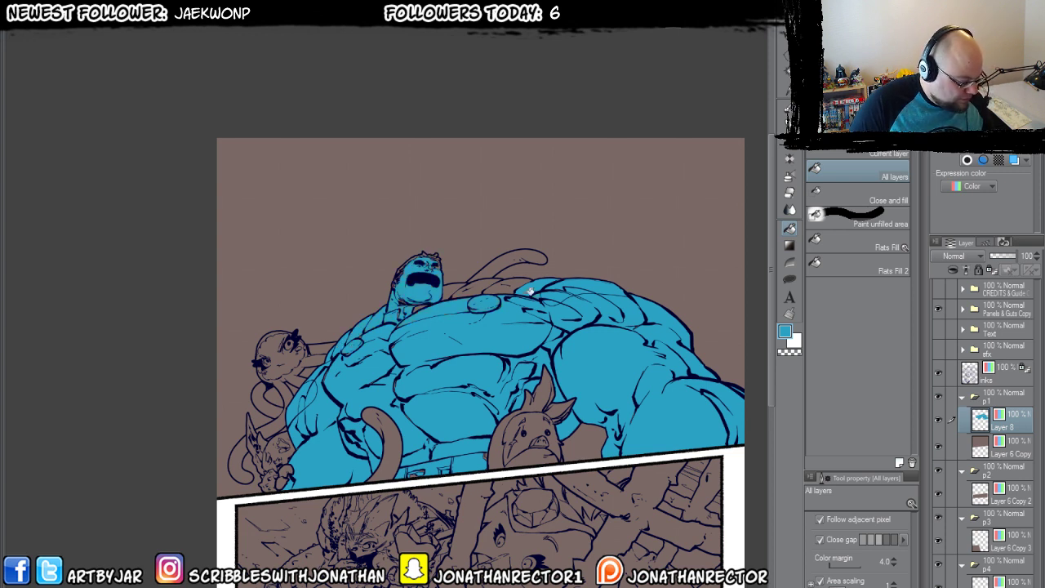
{"action": "left_click", "coordinate": [477, 283]}
Lasso the tentacle behind the giant's shoulder, delete the blue spilled into it, and deselect.
{"action": "left_click_drag", "start_coordinate": [326, 337], "coordinate": [362, 384]}
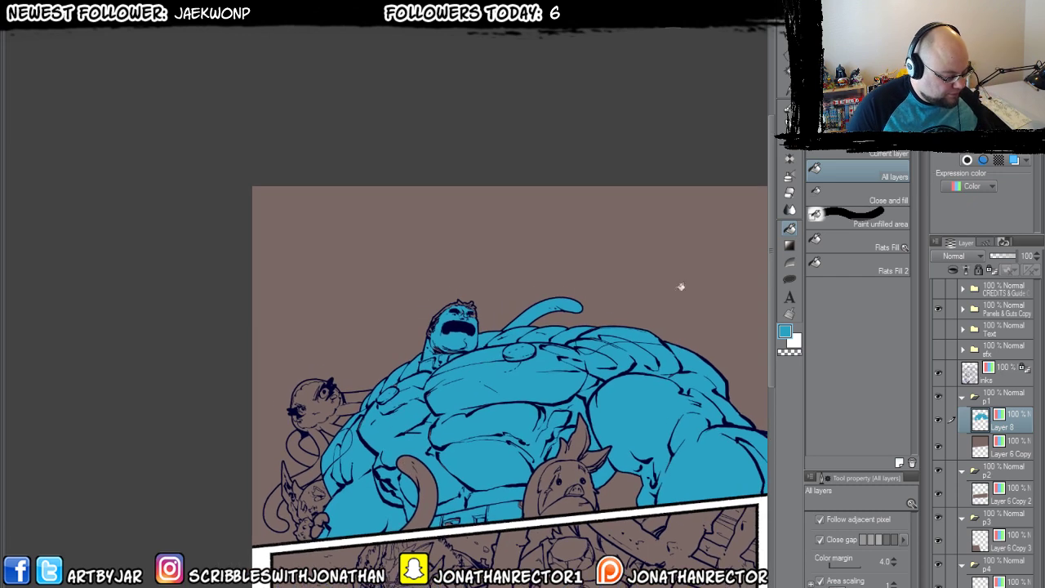
{"action": "key", "text": "m"}
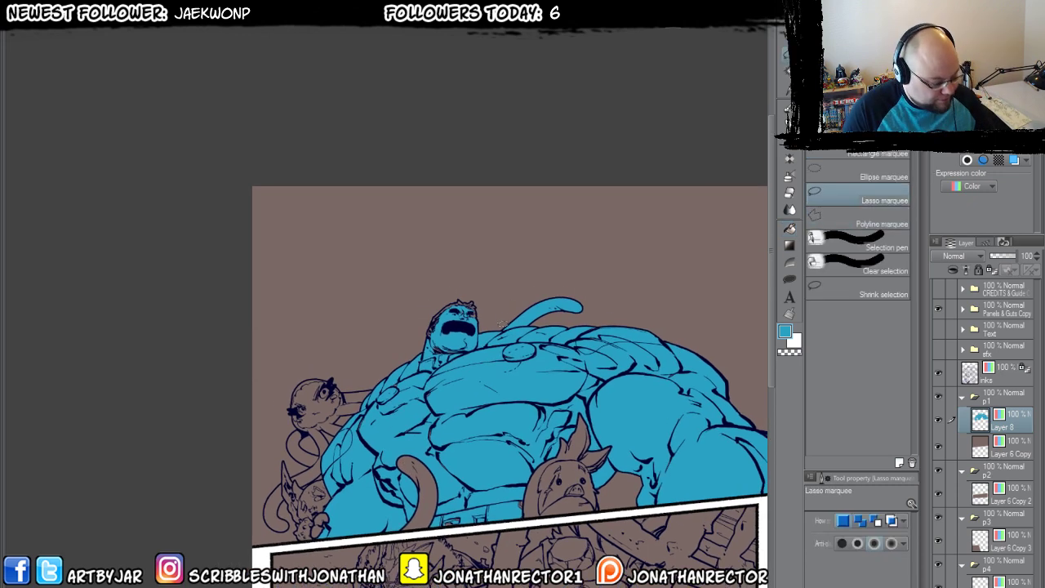
{"action": "mouse_move", "coordinate": [500, 329]}
{"action": "left_mouse_down"}
{"action": "mouse_move", "coordinate": [593, 320]}
{"action": "mouse_move", "coordinate": [500, 326]}
{"action": "left_mouse_up"}
{"action": "key", "text": "Delete"}
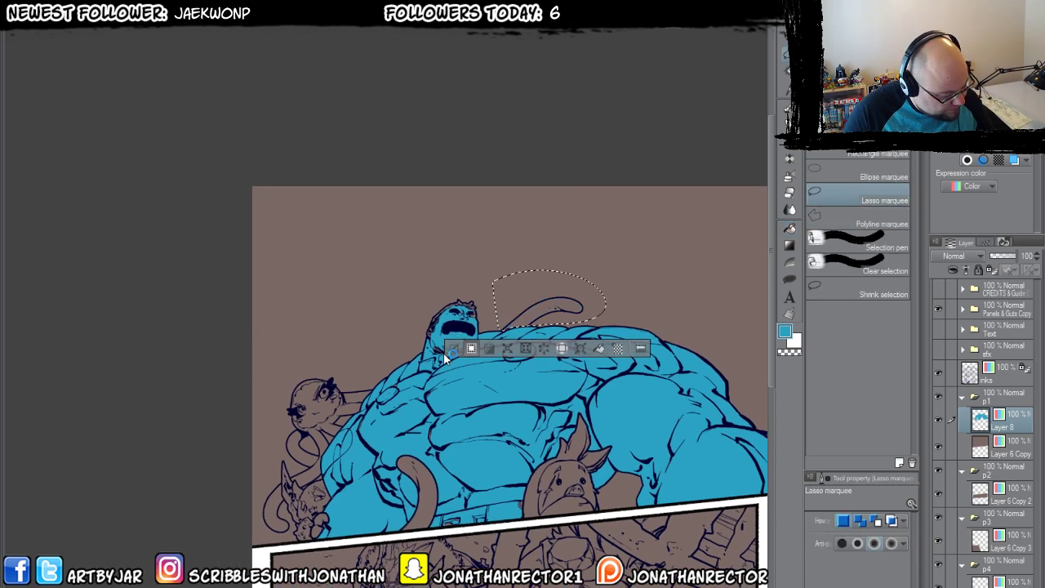
{"action": "key", "text": "ctrl+d"}
Paint the unfilled hair and edges of the giant's head blue with an enlarged Inking 600dpi brush.
{"action": "scroll", "coordinate": [378, 330], "scroll_direction": "up", "scroll_amount": 3}
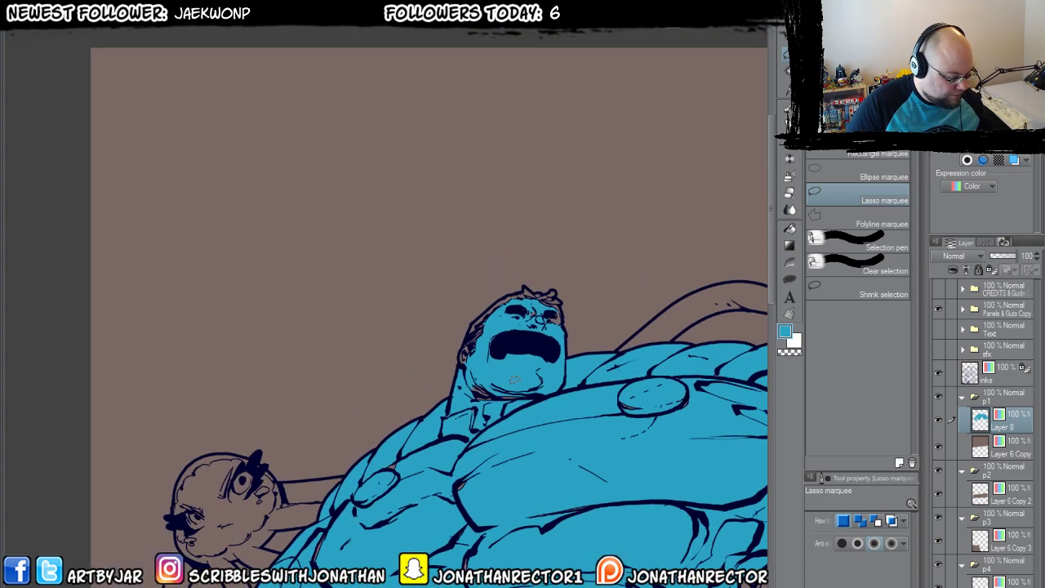
{"action": "key", "text": "p"}
{"action": "key", "text": "bracketright"}
{"action": "key", "text": "bracketright"}
{"action": "mouse_move", "coordinate": [476, 398]}
{"action": "left_mouse_down"}
{"action": "mouse_move", "coordinate": [463, 359]}
{"action": "mouse_move", "coordinate": [495, 307]}
{"action": "mouse_move", "coordinate": [478, 325]}
{"action": "mouse_move", "coordinate": [511, 298]}
{"action": "mouse_move", "coordinate": [500, 302]}
{"action": "mouse_move", "coordinate": [497, 290]}
{"action": "mouse_move", "coordinate": [494, 310]}
{"action": "mouse_move", "coordinate": [531, 318]}
{"action": "mouse_move", "coordinate": [554, 311]}
{"action": "mouse_move", "coordinate": [550, 292]}
{"action": "mouse_move", "coordinate": [536, 291]}
{"action": "left_mouse_up"}
{"action": "mouse_move", "coordinate": [528, 290]}
{"action": "left_mouse_down"}
{"action": "mouse_move", "coordinate": [530, 301]}
{"action": "mouse_move", "coordinate": [512, 297]}
{"action": "mouse_move", "coordinate": [530, 295]}
{"action": "mouse_move", "coordinate": [522, 290]}
{"action": "left_mouse_up"}
{"action": "key", "text": "e"}
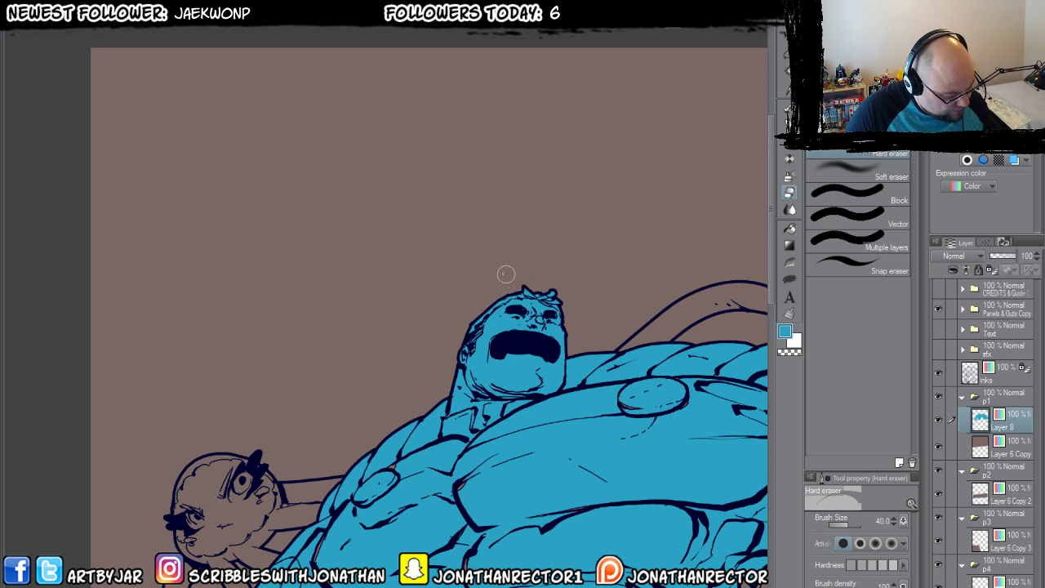
{"action": "key", "text": "p"}
{"action": "left_click_drag", "start_coordinate": [308, 475], "coordinate": [340, 377]}
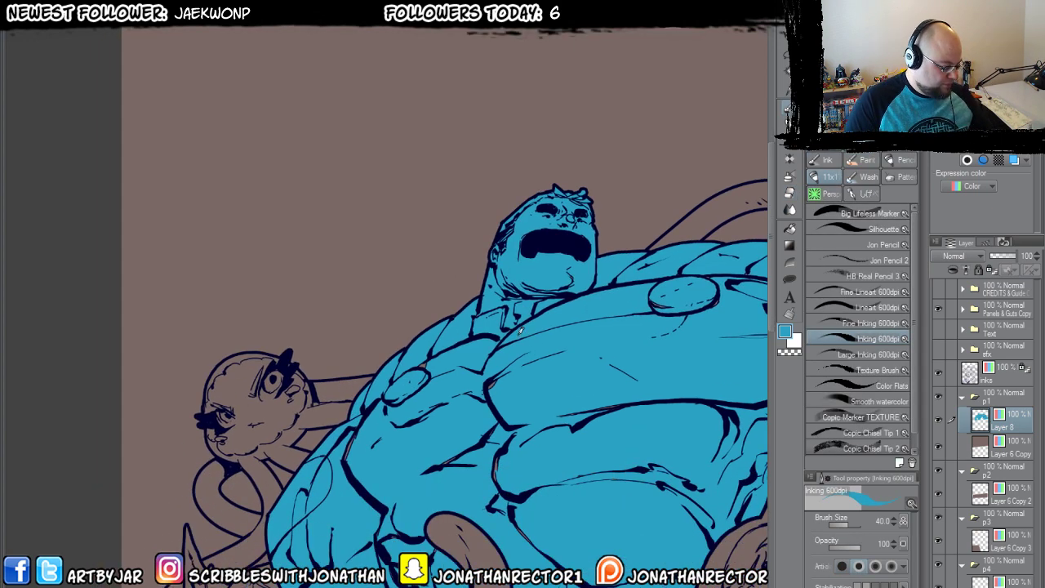
Cover the small unfilled gaps beside the giant's left-hand shoulder and chest in blue with Lasso fill.
{"action": "left_click", "coordinate": [789, 281]}
{"action": "left_click_drag", "start_coordinate": [529, 397], "coordinate": [480, 335]}
{"action": "left_click_drag", "start_coordinate": [377, 404], "coordinate": [374, 411]}
{"action": "left_click_drag", "start_coordinate": [373, 428], "coordinate": [404, 370]}
{"action": "left_click_drag", "start_coordinate": [403, 371], "coordinate": [374, 425]}
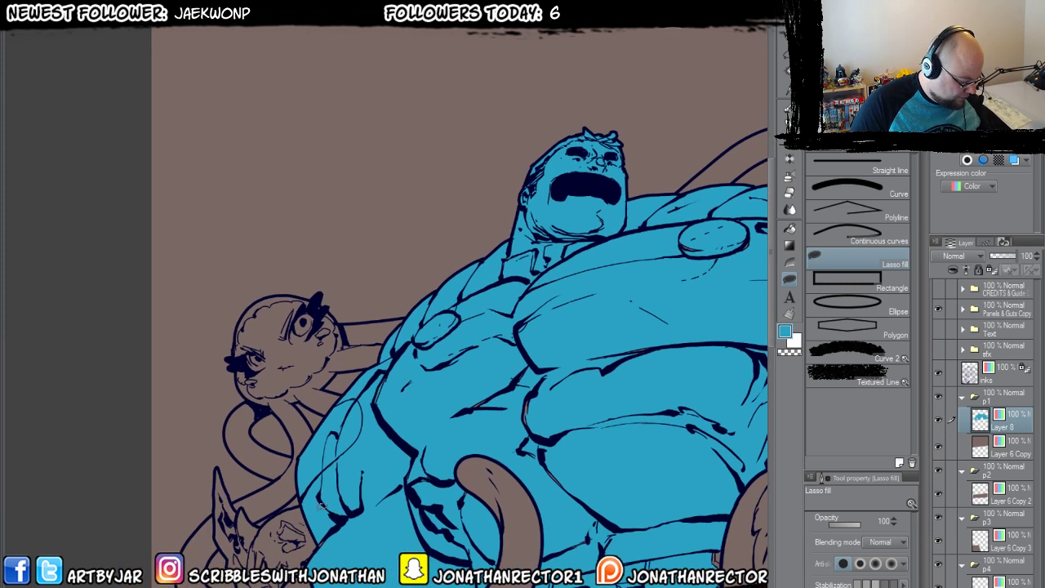
Go over the giant's torso and right-hand arm, covering missed spots in blue with Lasso fill.
{"action": "left_click_drag", "start_coordinate": [412, 502], "coordinate": [232, 468]}
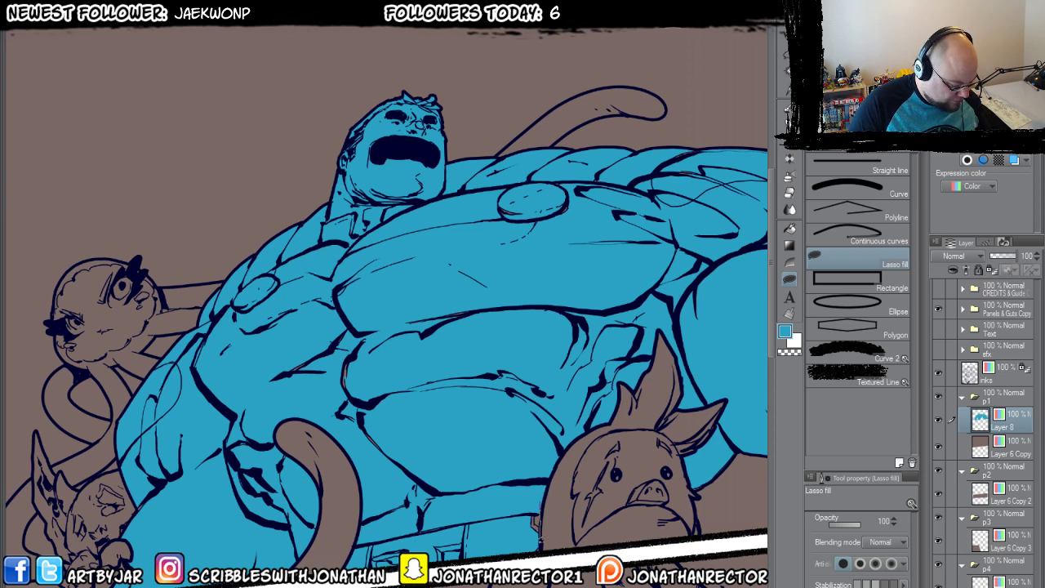
{"action": "left_click_drag", "start_coordinate": [522, 477], "coordinate": [299, 566]}
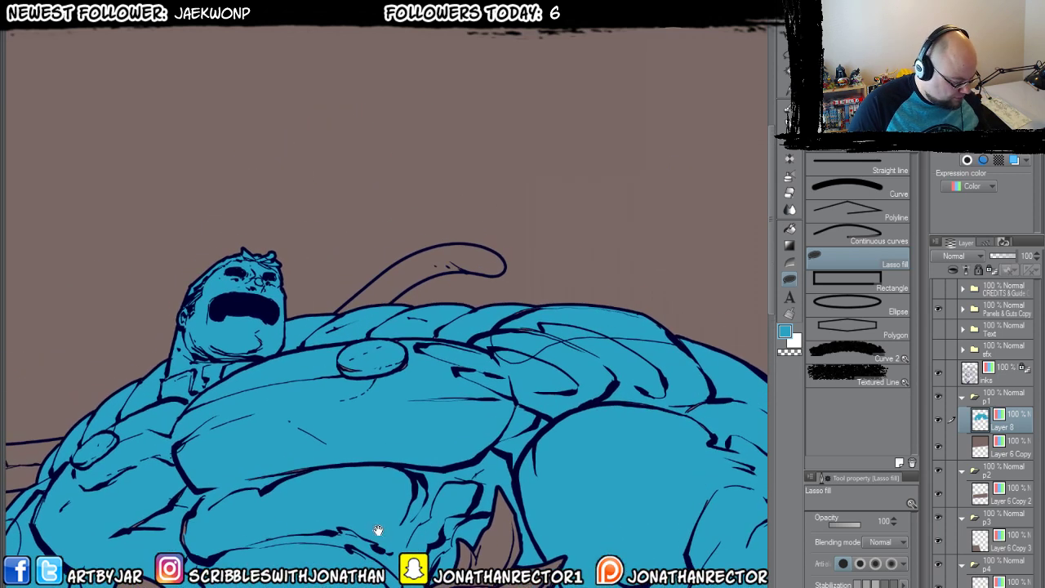
{"action": "left_click_drag", "start_coordinate": [300, 463], "coordinate": [278, 435]}
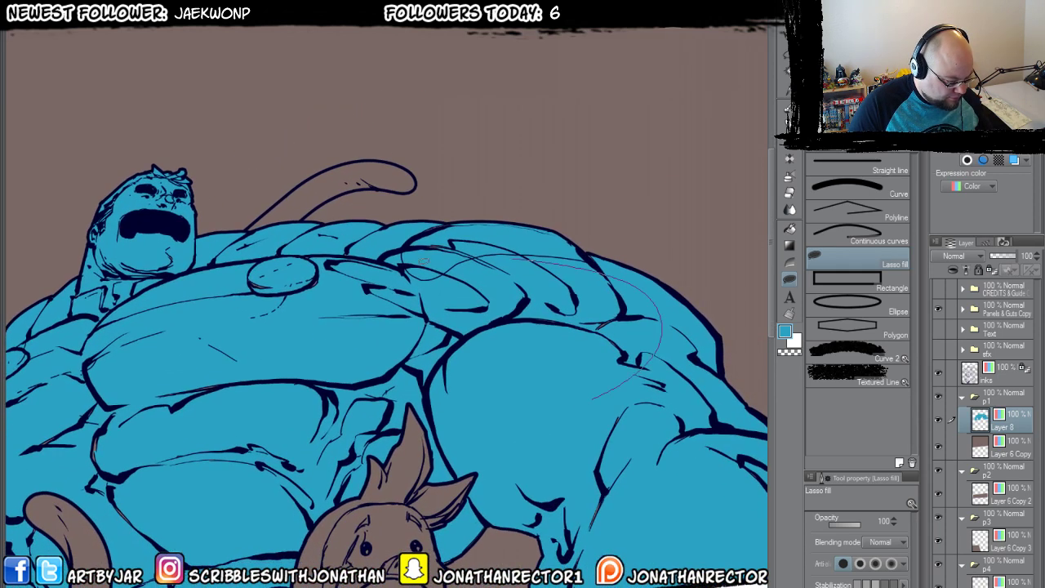
{"action": "left_click_drag", "start_coordinate": [218, 392], "coordinate": [256, 412]}
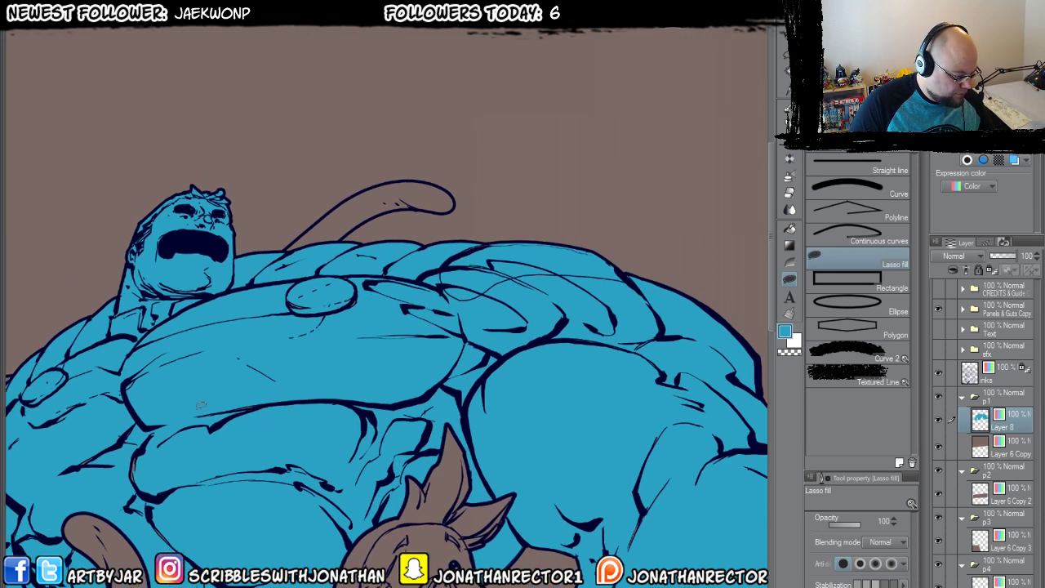
{"action": "left_click_drag", "start_coordinate": [163, 425], "coordinate": [336, 521]}
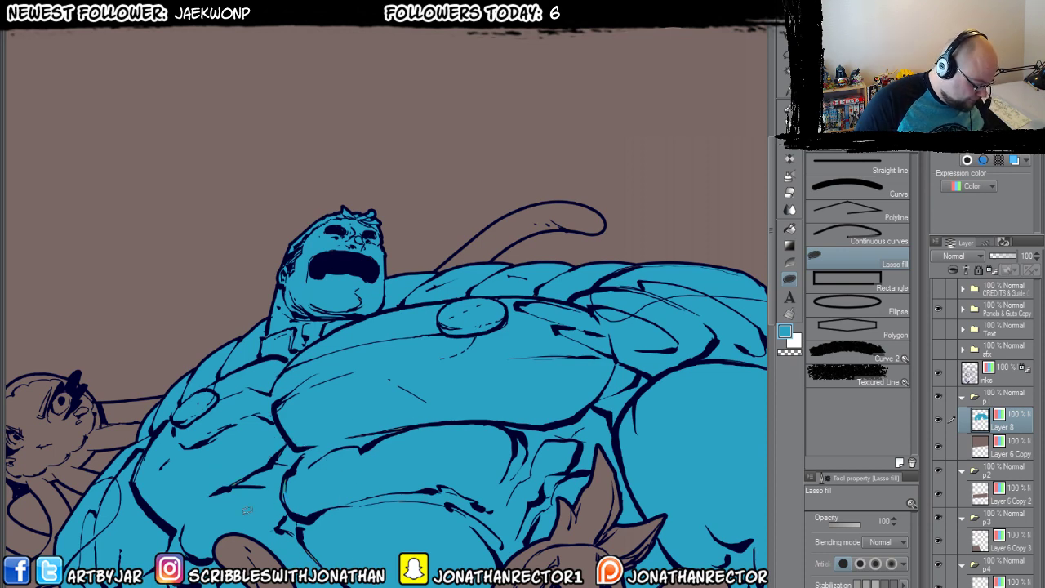
{"action": "left_click_drag", "start_coordinate": [253, 508], "coordinate": [270, 438]}
{"action": "left_click_drag", "start_coordinate": [202, 535], "coordinate": [238, 523]}
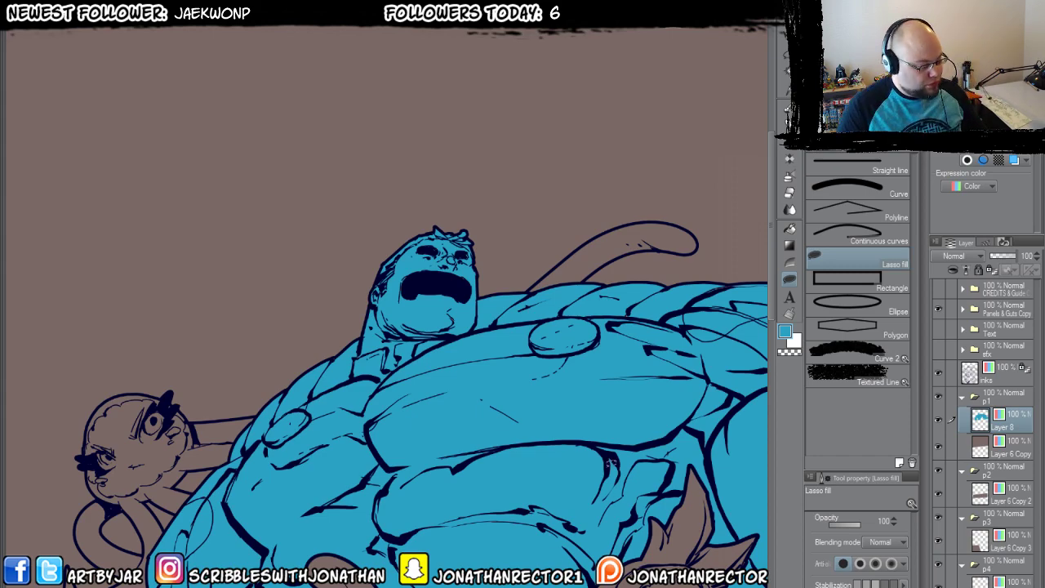
Fill the giant's head, torso and left-hand arm blue in the lower panel, on the layer in the p4 folder, with the All layers fill.
{"action": "left_click_drag", "start_coordinate": [545, 571], "coordinate": [414, 97]}
{"action": "left_click_drag", "start_coordinate": [694, 584], "coordinate": [546, 382]}
{"action": "left_click", "coordinate": [989, 578]}
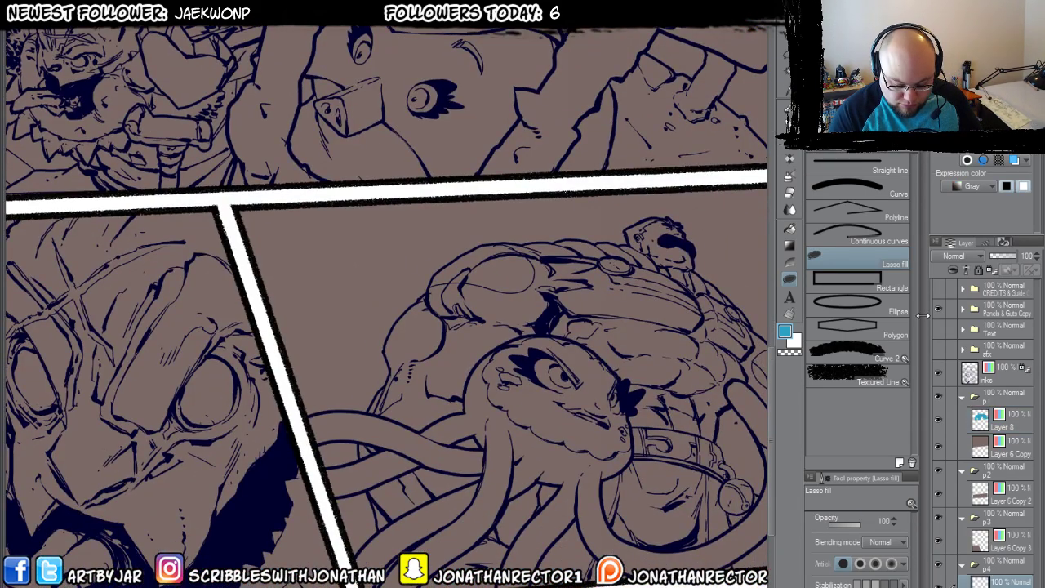
{"action": "left_click", "coordinate": [790, 230]}
{"action": "left_click", "coordinate": [447, 359]}
{"action": "mouse_move", "coordinate": [448, 360]}
{"action": "left_mouse_down"}
{"action": "mouse_move", "coordinate": [481, 283]}
{"action": "mouse_move", "coordinate": [532, 289]}
{"action": "mouse_move", "coordinate": [566, 249]}
{"action": "mouse_move", "coordinate": [635, 249]}
{"action": "mouse_move", "coordinate": [664, 239]}
{"action": "mouse_move", "coordinate": [638, 237]}
{"action": "mouse_move", "coordinate": [656, 223]}
{"action": "mouse_move", "coordinate": [662, 259]}
{"action": "mouse_move", "coordinate": [711, 287]}
{"action": "mouse_move", "coordinate": [683, 286]}
{"action": "mouse_move", "coordinate": [694, 327]}
{"action": "mouse_move", "coordinate": [618, 314]}
{"action": "mouse_move", "coordinate": [664, 395]}
{"action": "mouse_move", "coordinate": [654, 411]}
{"action": "mouse_move", "coordinate": [707, 418]}
{"action": "mouse_move", "coordinate": [725, 380]}
{"action": "left_mouse_up"}
{"action": "left_click", "coordinate": [565, 316]}
{"action": "left_click", "coordinate": [548, 290]}
{"action": "left_click", "coordinate": [627, 265]}
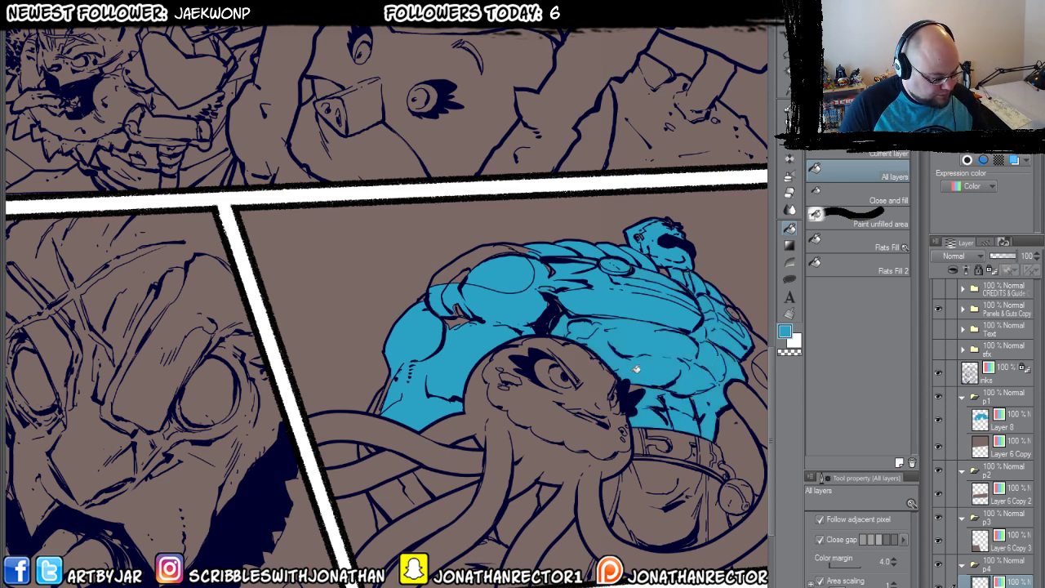
Fill the giant's belt, trunks, right-hand arm and right-hand leg blue with the All layers fill.
{"action": "left_click_drag", "start_coordinate": [627, 425], "coordinate": [562, 384]}
{"action": "left_click", "coordinate": [635, 434]}
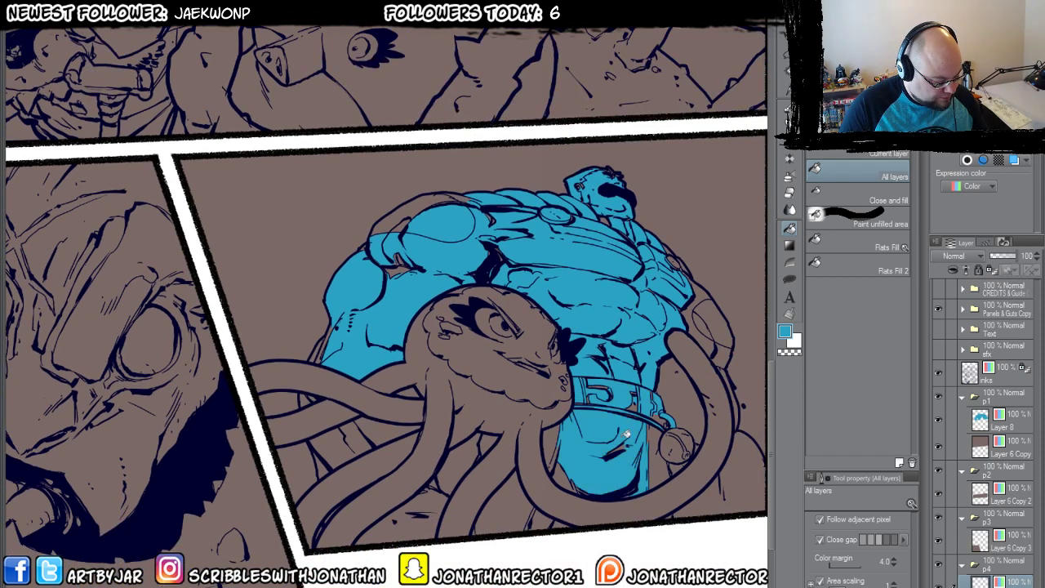
{"action": "mouse_move", "coordinate": [636, 434]}
{"action": "left_mouse_down"}
{"action": "mouse_move", "coordinate": [617, 453]}
{"action": "mouse_move", "coordinate": [664, 469]}
{"action": "left_mouse_up"}
{"action": "mouse_move", "coordinate": [678, 384]}
{"action": "left_mouse_down"}
{"action": "mouse_move", "coordinate": [676, 337]}
{"action": "mouse_move", "coordinate": [725, 324]}
{"action": "mouse_move", "coordinate": [694, 301]}
{"action": "left_mouse_up"}
{"action": "left_click_drag", "start_coordinate": [682, 419], "coordinate": [647, 381]}
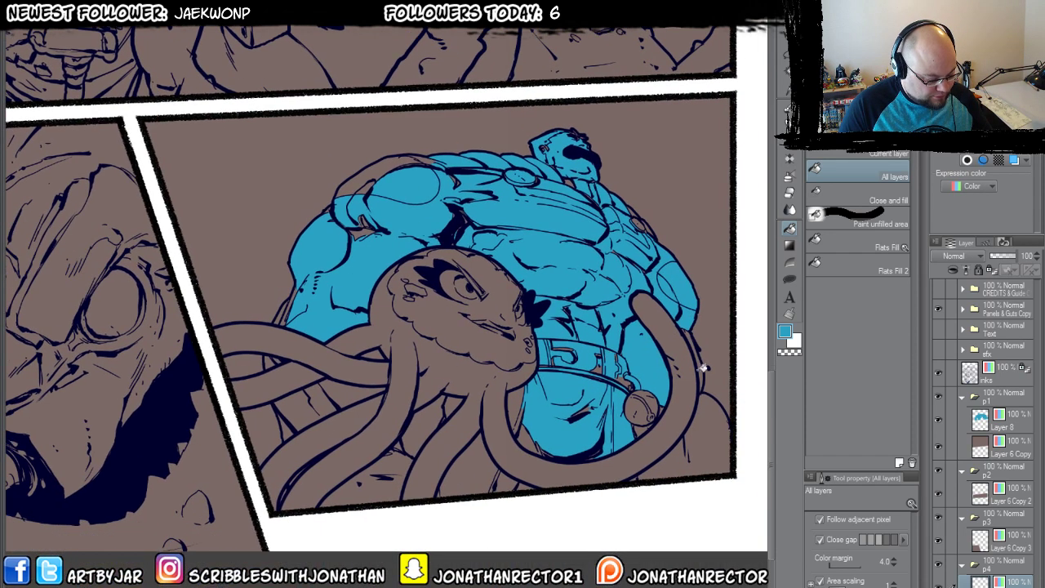
{"action": "left_click", "coordinate": [704, 444]}
Fill the leg areas between the octopus's tentacles and the leftover slivers of the left-hand arm and shoulder blue.
{"action": "mouse_move", "coordinate": [489, 463]}
{"action": "left_mouse_down"}
{"action": "mouse_move", "coordinate": [512, 479]}
{"action": "mouse_move", "coordinate": [519, 406]}
{"action": "left_mouse_up"}
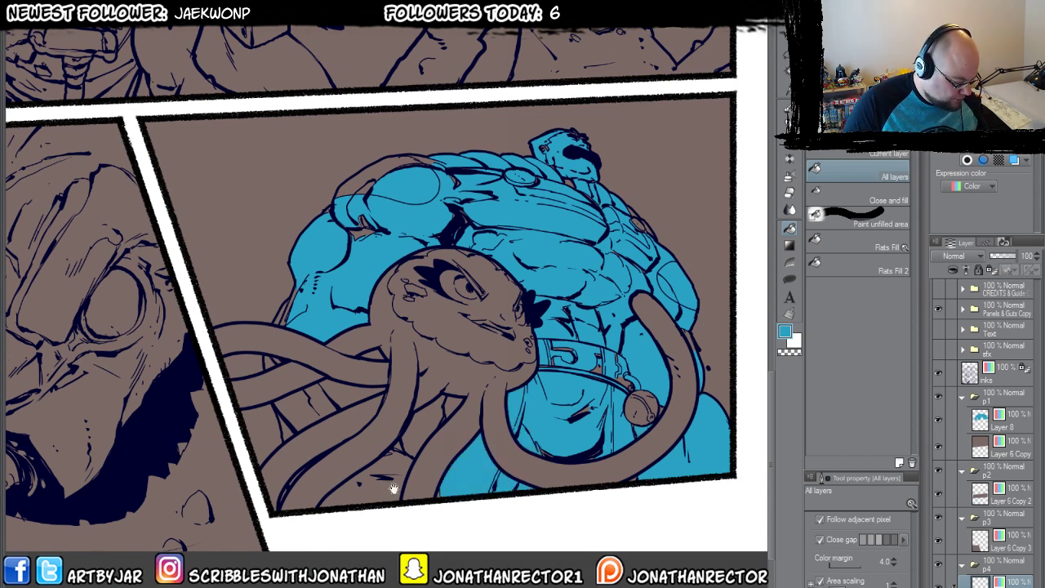
{"action": "left_click_drag", "start_coordinate": [427, 493], "coordinate": [401, 495]}
{"action": "left_click", "coordinate": [428, 485]}
{"action": "left_click_drag", "start_coordinate": [447, 459], "coordinate": [462, 427]}
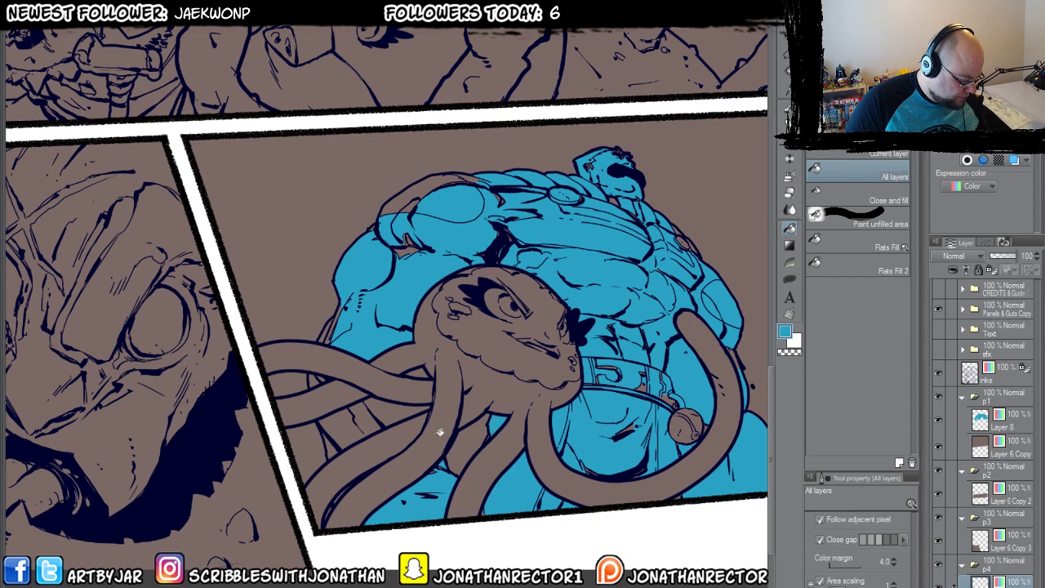
{"action": "left_click_drag", "start_coordinate": [394, 412], "coordinate": [333, 441]}
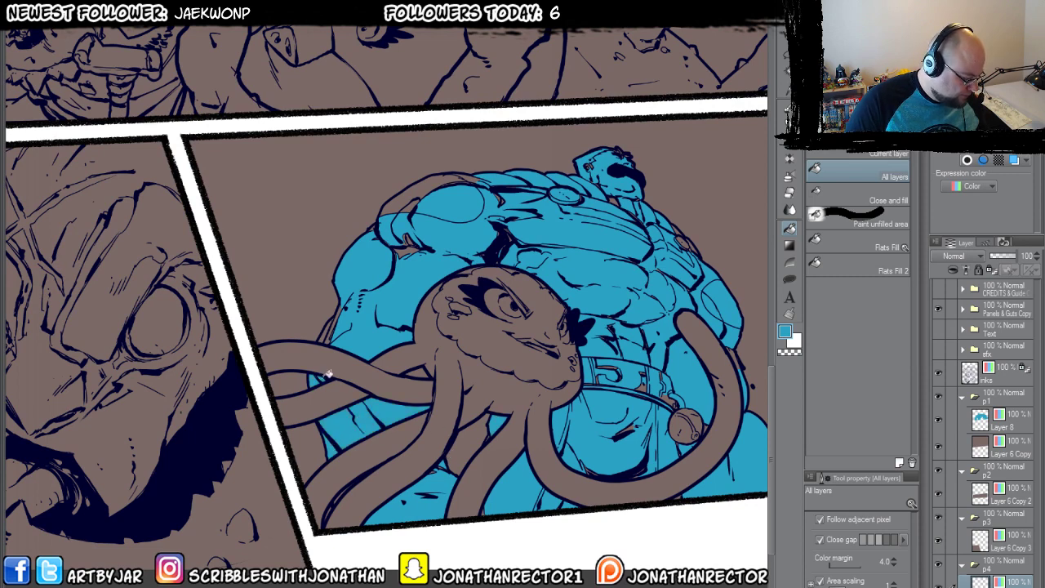
{"action": "left_click_drag", "start_coordinate": [330, 330], "coordinate": [368, 354]}
{"action": "left_click_drag", "start_coordinate": [417, 459], "coordinate": [433, 514]}
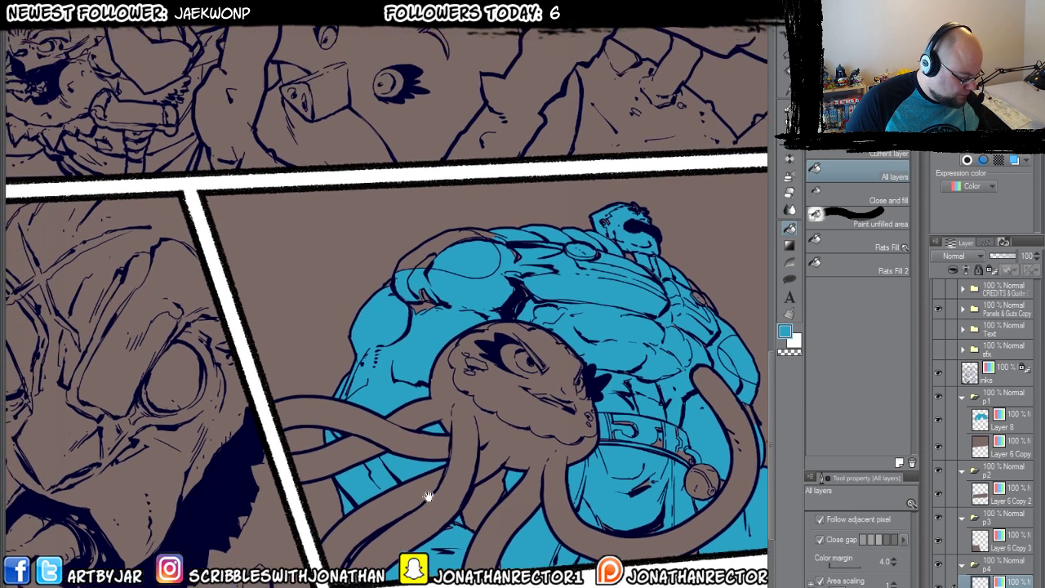
{"action": "left_click_drag", "start_coordinate": [406, 275], "coordinate": [438, 251]}
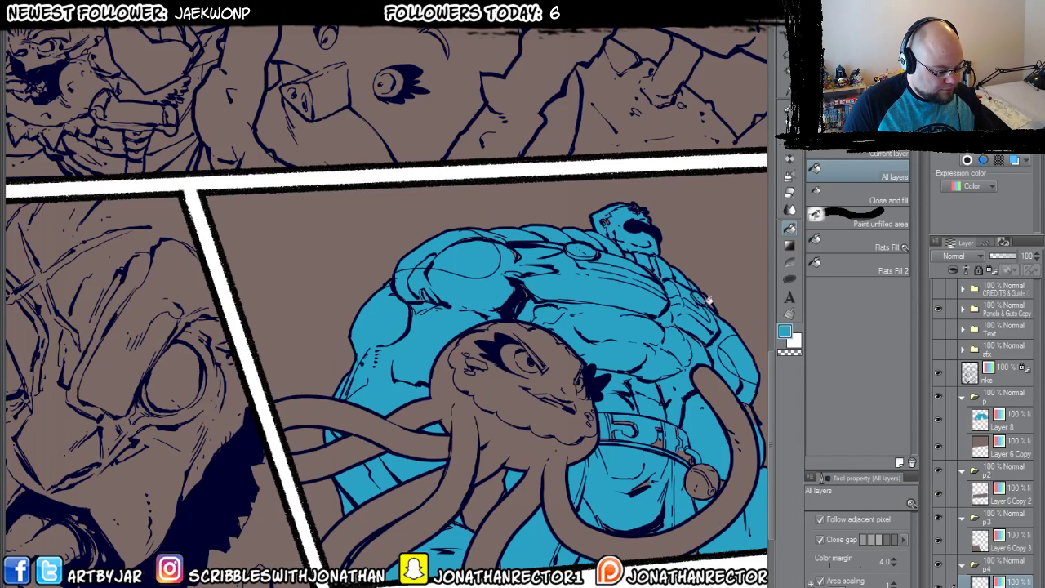
Cover missed spots on the giant's chest, belt and side in blue with Lasso fill, overlapping the octopus's face and raised tentacle.
{"action": "key", "text": "u"}
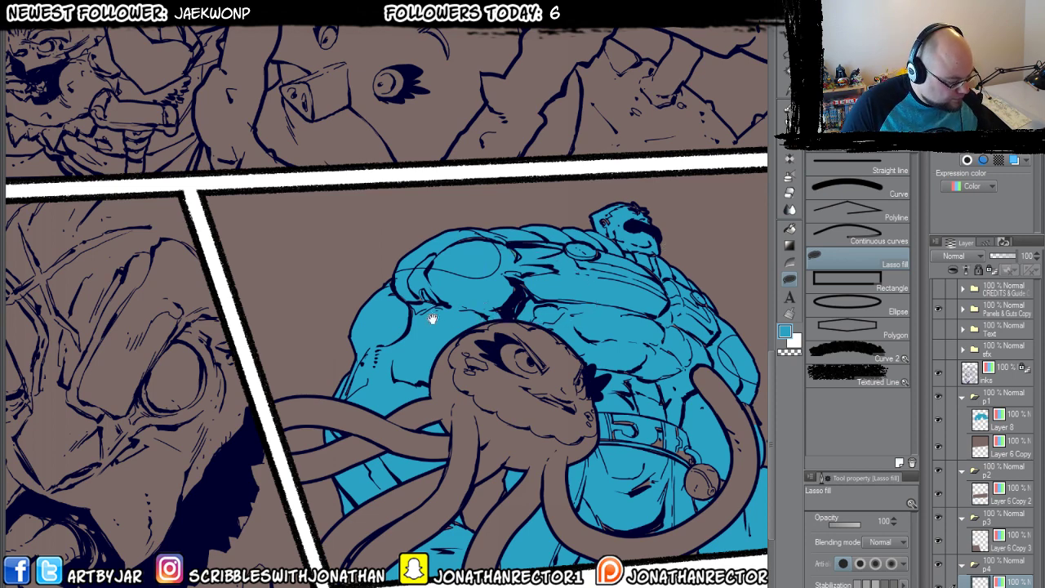
{"action": "scroll", "coordinate": [427, 303], "scroll_direction": "up", "scroll_amount": 2}
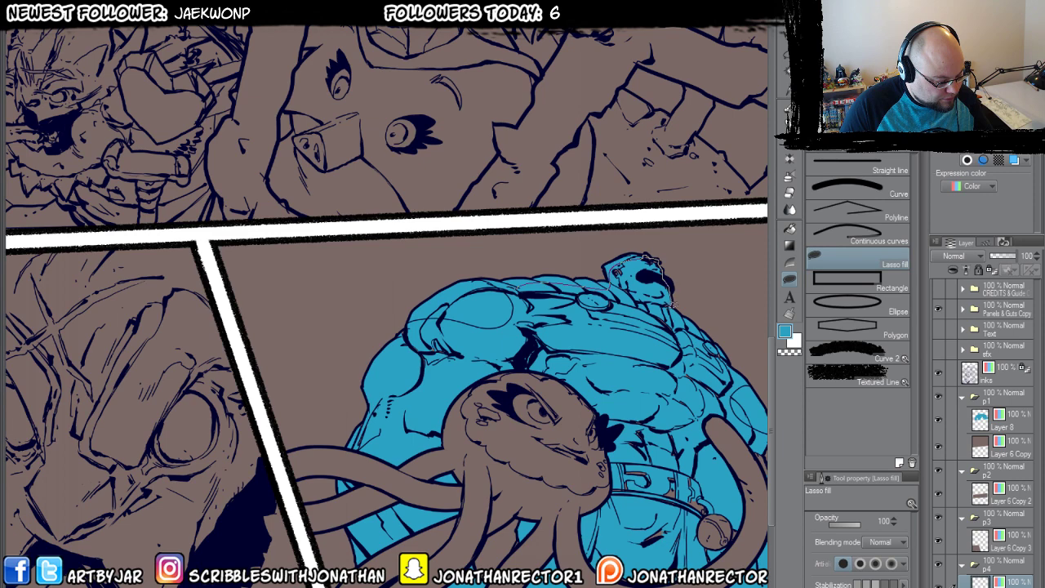
{"action": "left_click_drag", "start_coordinate": [743, 401], "coordinate": [627, 370]}
{"action": "left_click_drag", "start_coordinate": [553, 342], "coordinate": [525, 316]}
{"action": "mouse_move", "coordinate": [616, 317]}
{"action": "left_mouse_down"}
{"action": "mouse_move", "coordinate": [710, 389]}
{"action": "mouse_move", "coordinate": [500, 356]}
{"action": "left_mouse_up"}
{"action": "left_click_drag", "start_coordinate": [551, 398], "coordinate": [464, 327]}
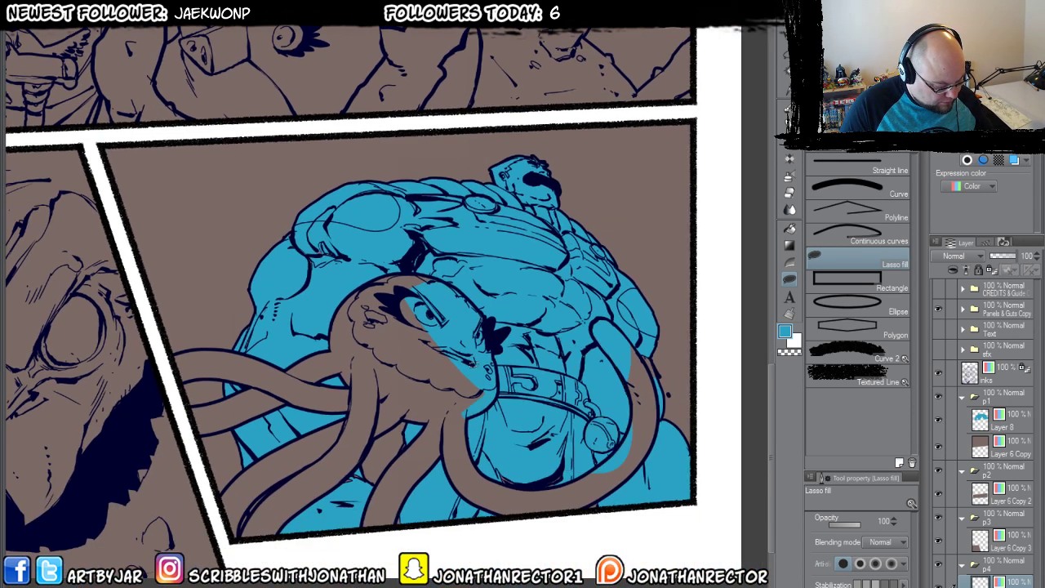
Lasso-fill blue over the gaps along the octopus's curled right-hand tentacle and lower tentacles.
{"action": "left_click_drag", "start_coordinate": [655, 366], "coordinate": [645, 347]}
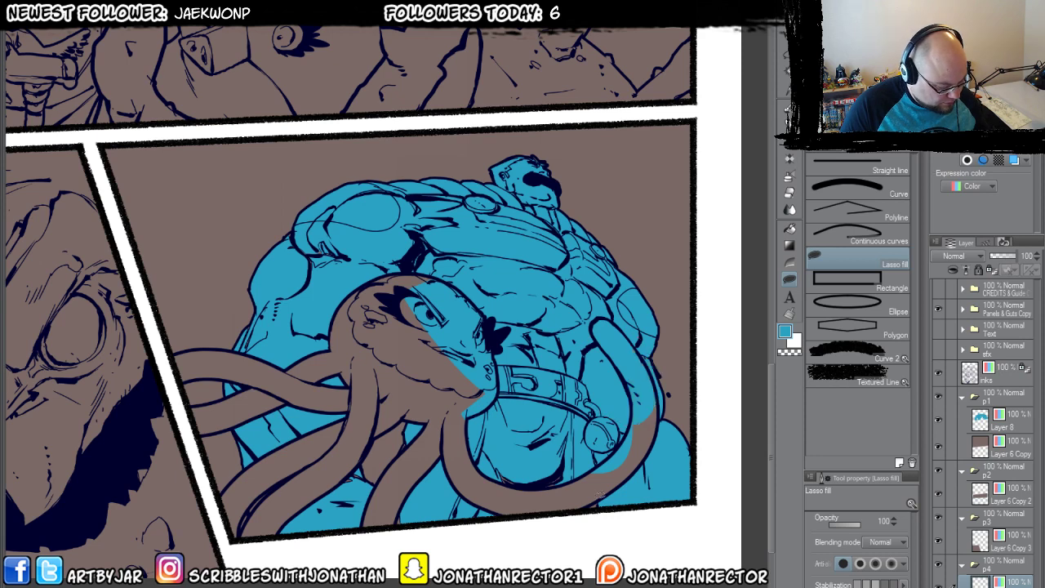
{"action": "left_click_drag", "start_coordinate": [596, 505], "coordinate": [559, 495]}
{"action": "left_click_drag", "start_coordinate": [454, 508], "coordinate": [433, 458]}
{"action": "left_click_drag", "start_coordinate": [385, 509], "coordinate": [421, 527]}
{"action": "left_click_drag", "start_coordinate": [447, 494], "coordinate": [448, 521]}
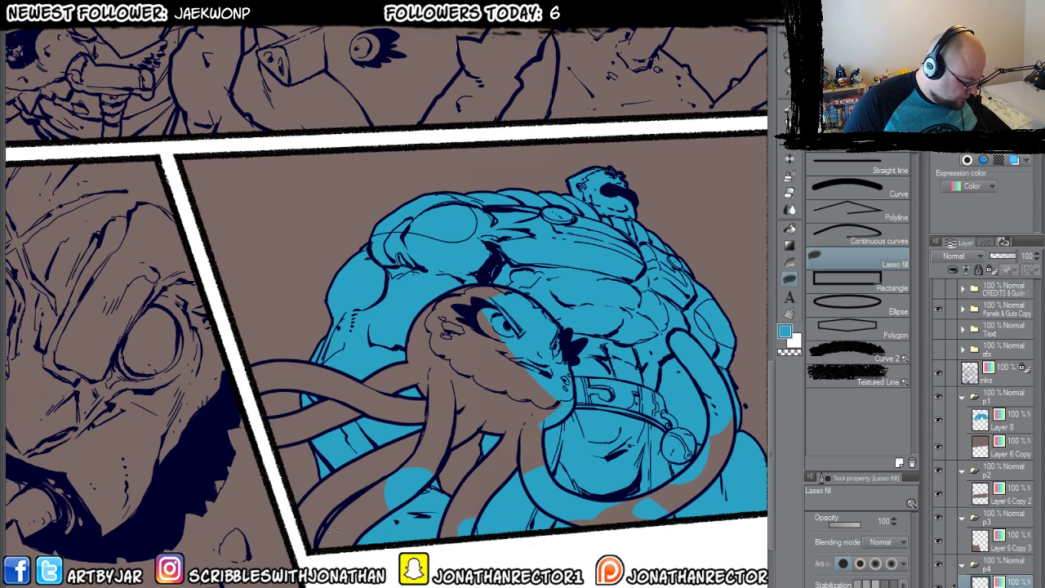
Lasso-fill blue over the gaps around the left-hand tentacles and the top of the octopus's head.
{"action": "left_click_drag", "start_coordinate": [319, 399], "coordinate": [334, 458]}
{"action": "mouse_move", "coordinate": [342, 390]}
{"action": "left_mouse_down"}
{"action": "mouse_move", "coordinate": [399, 464]}
{"action": "mouse_move", "coordinate": [364, 445]}
{"action": "left_mouse_up"}
{"action": "left_click_drag", "start_coordinate": [364, 445], "coordinate": [355, 494]}
{"action": "left_click_drag", "start_coordinate": [444, 340], "coordinate": [457, 400]}
{"action": "mouse_move", "coordinate": [527, 315]}
{"action": "left_mouse_down"}
{"action": "mouse_move", "coordinate": [589, 412]}
{"action": "mouse_move", "coordinate": [500, 426]}
{"action": "left_mouse_up"}
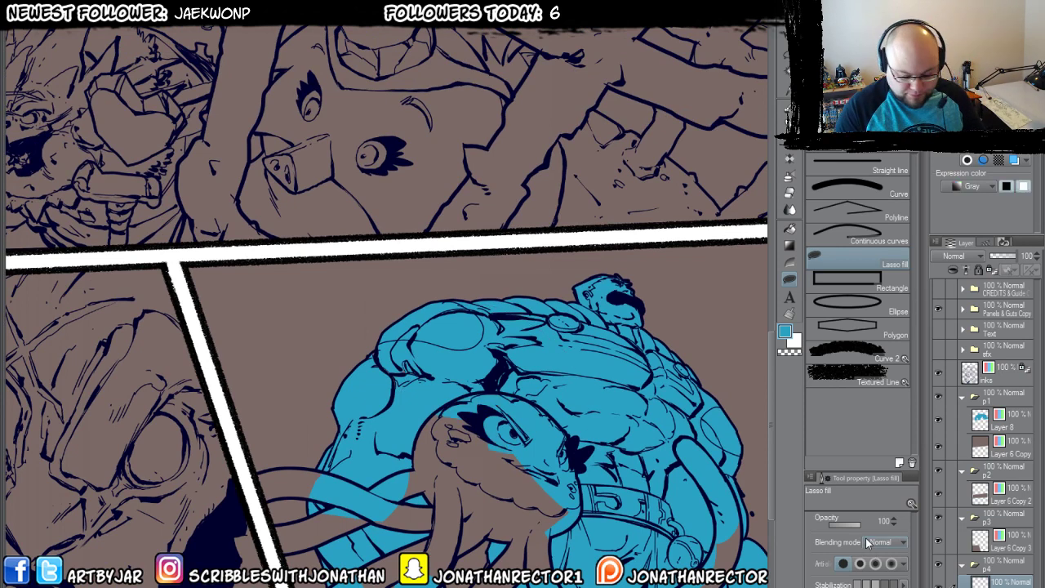
Fill the giant's segmented collar and chest straps dark blue with the All layers fill.
{"action": "mouse_move", "coordinate": [493, 304]}
{"action": "left_mouse_down"}
{"action": "mouse_move", "coordinate": [482, 296]}
{"action": "mouse_move", "coordinate": [595, 316]}
{"action": "mouse_move", "coordinate": [665, 348]}
{"action": "left_mouse_up"}
{"action": "key", "text": "g"}
{"action": "left_click_drag", "start_coordinate": [570, 326], "coordinate": [648, 352]}
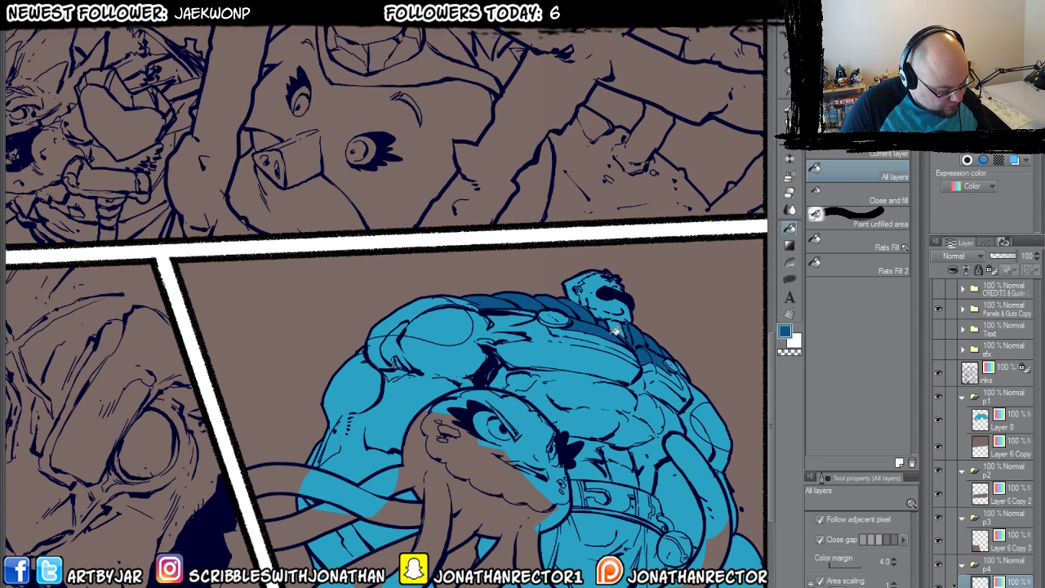
Paint the giant's trunks dark blue with the Inking 600dpi brush at size 40.
{"action": "key", "text": "p"}
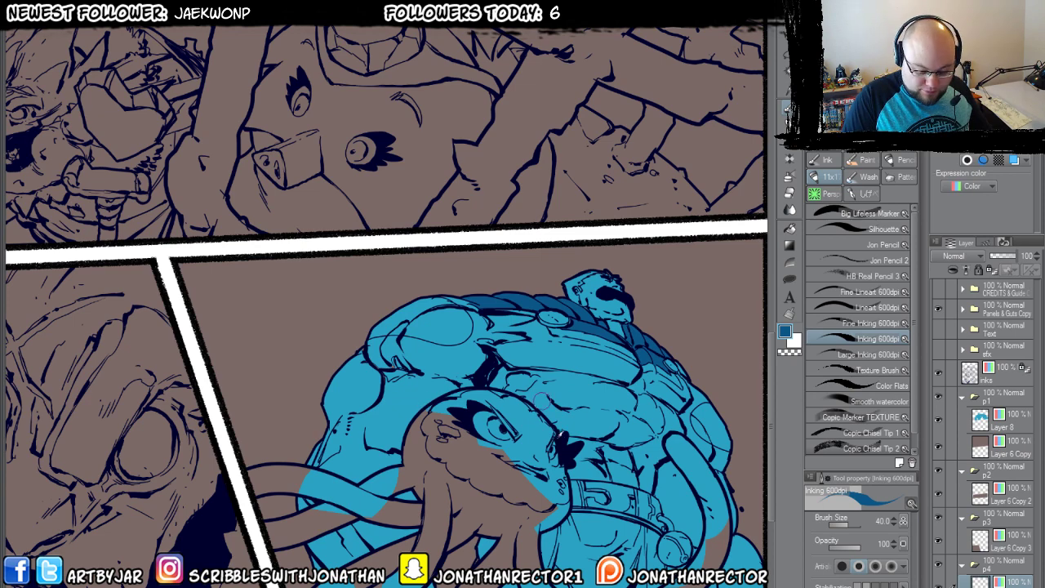
{"action": "scroll", "coordinate": [571, 531], "scroll_direction": "down", "scroll_amount": 2}
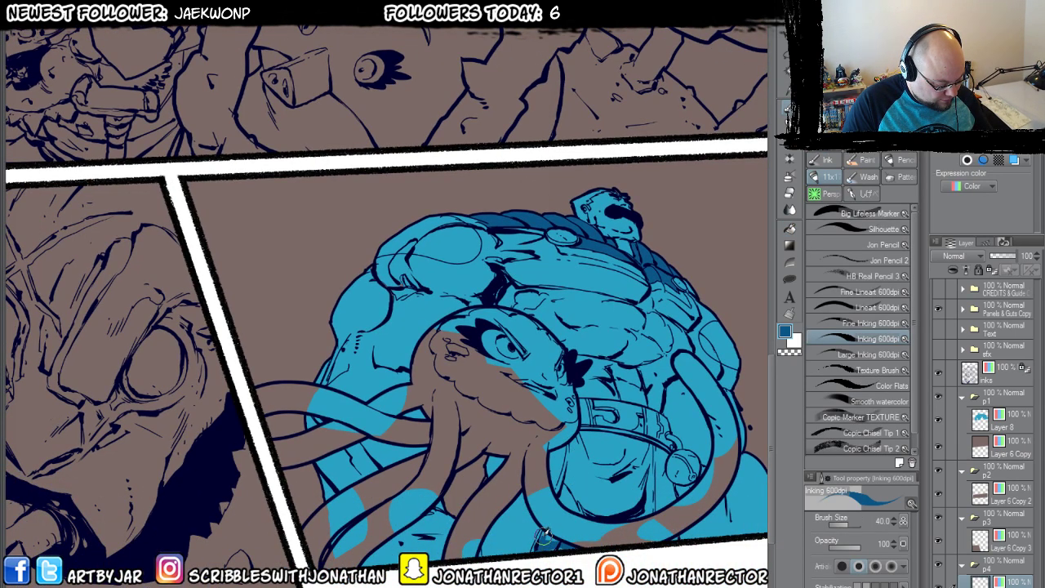
{"action": "mouse_move", "coordinate": [547, 519]}
{"action": "left_mouse_down"}
{"action": "mouse_move", "coordinate": [575, 435]}
{"action": "mouse_move", "coordinate": [601, 429]}
{"action": "mouse_move", "coordinate": [652, 441]}
{"action": "mouse_move", "coordinate": [648, 506]}
{"action": "mouse_move", "coordinate": [652, 461]}
{"action": "mouse_move", "coordinate": [637, 442]}
{"action": "mouse_move", "coordinate": [595, 431]}
{"action": "mouse_move", "coordinate": [624, 437]}
{"action": "mouse_move", "coordinate": [640, 510]}
{"action": "mouse_move", "coordinate": [629, 455]}
{"action": "mouse_move", "coordinate": [613, 522]}
{"action": "mouse_move", "coordinate": [600, 477]}
{"action": "mouse_move", "coordinate": [578, 511]}
{"action": "mouse_move", "coordinate": [570, 481]}
{"action": "mouse_move", "coordinate": [576, 451]}
{"action": "mouse_move", "coordinate": [591, 465]}
{"action": "mouse_move", "coordinate": [606, 435]}
{"action": "mouse_move", "coordinate": [623, 474]}
{"action": "mouse_move", "coordinate": [626, 450]}
{"action": "mouse_move", "coordinate": [641, 528]}
{"action": "mouse_move", "coordinate": [519, 407]}
{"action": "mouse_move", "coordinate": [625, 488]}
{"action": "left_mouse_up"}
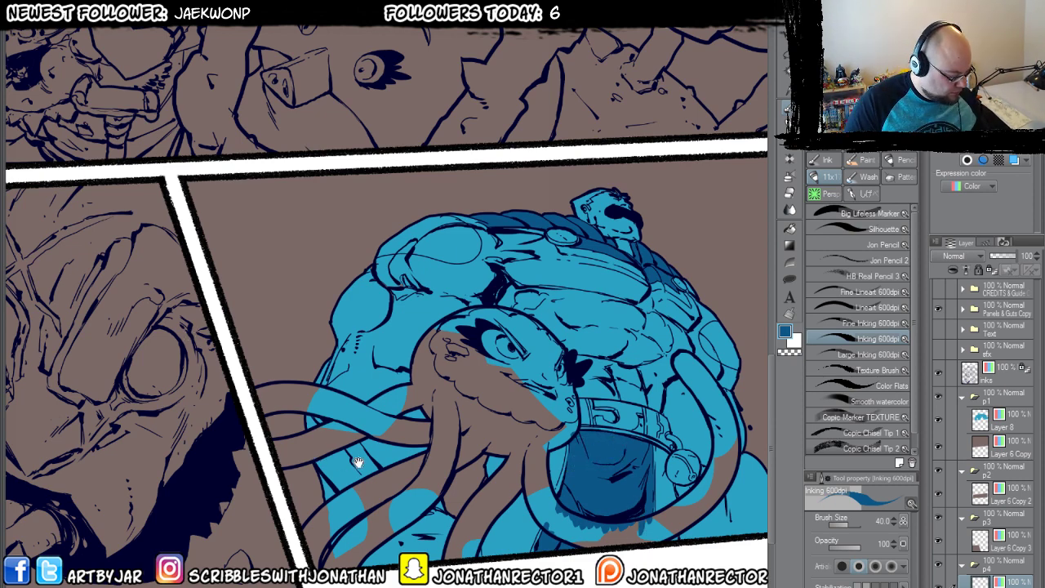
Paint the giant's hair dark grey with the Inking 600dpi brush.
{"action": "left_click_drag", "start_coordinate": [356, 463], "coordinate": [345, 502]}
{"action": "left_click", "coordinate": [976, 86]}
{"action": "mouse_move", "coordinate": [577, 237]}
{"action": "left_mouse_down"}
{"action": "mouse_move", "coordinate": [608, 233]}
{"action": "mouse_move", "coordinate": [572, 239]}
{"action": "mouse_move", "coordinate": [572, 253]}
{"action": "mouse_move", "coordinate": [595, 236]}
{"action": "left_mouse_up"}
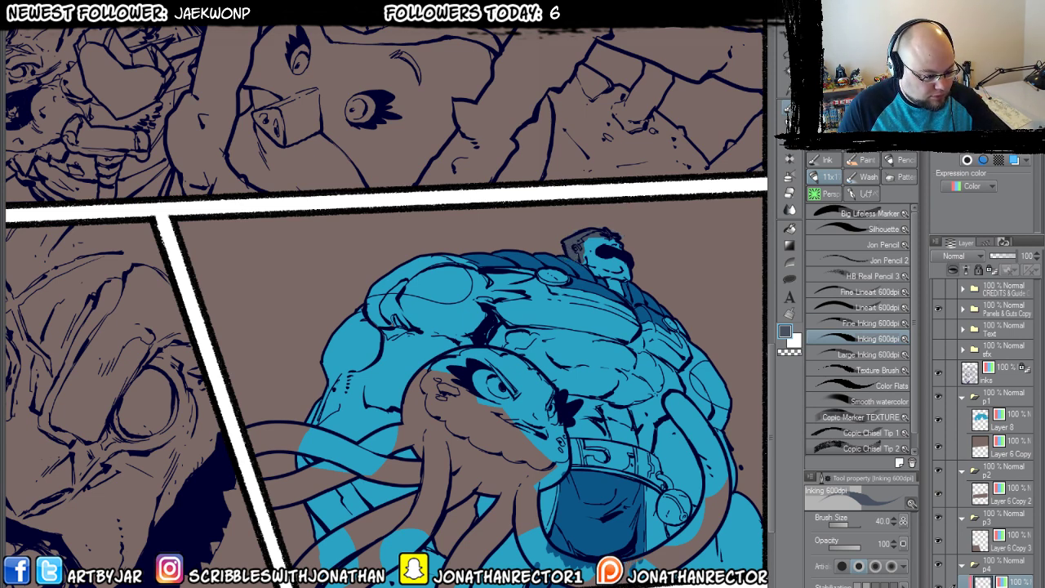
Colour the giant's chest discs pale grey with the brush at size 60, and fill both shoulder patches in the same grey.
{"action": "key", "text": "bracketright"}
{"action": "key", "text": "bracketright"}
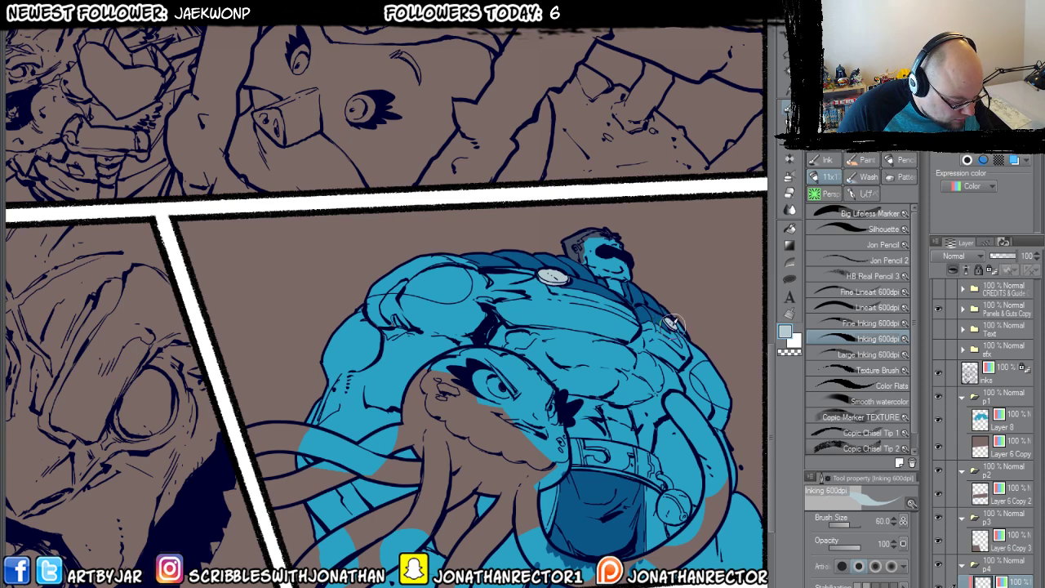
{"action": "key", "text": "g"}
{"action": "left_click", "coordinate": [712, 384]}
{"action": "left_click", "coordinate": [446, 286]}
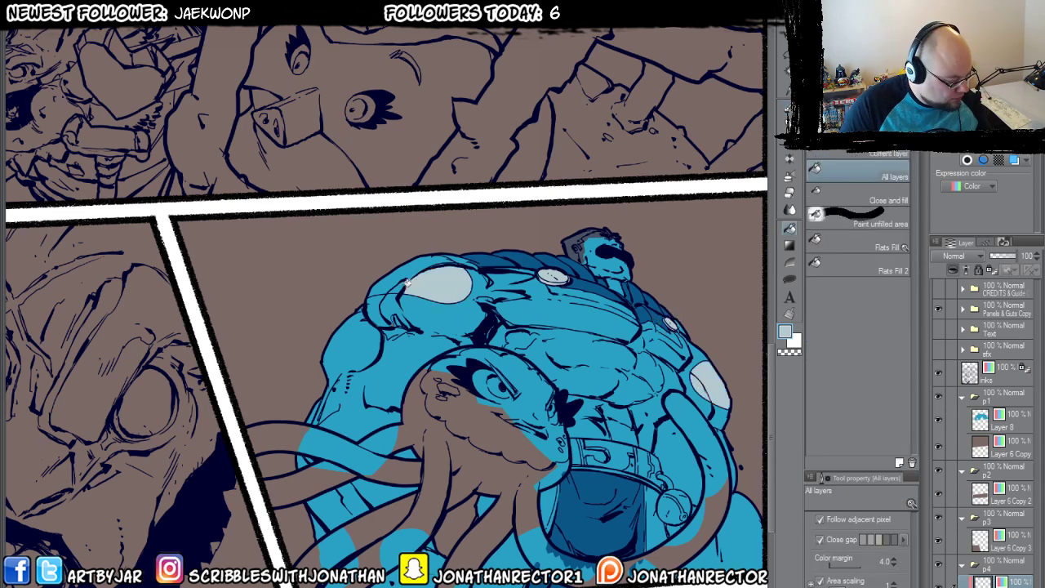
{"action": "left_click", "coordinate": [396, 276]}
{"action": "key", "text": "p"}
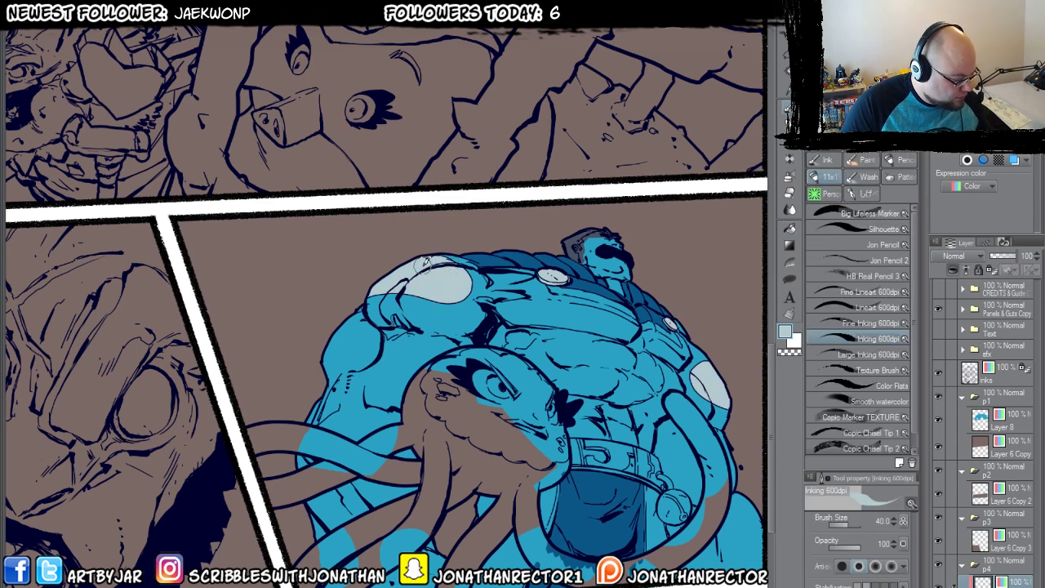
Fill the giant's belt and the ball hanging from it pale grey.
{"action": "key", "text": "g"}
{"action": "left_click", "coordinate": [582, 464]}
{"action": "mouse_move", "coordinate": [582, 464]}
{"action": "left_mouse_down"}
{"action": "mouse_move", "coordinate": [621, 450]}
{"action": "mouse_move", "coordinate": [660, 473]}
{"action": "mouse_move", "coordinate": [624, 462]}
{"action": "left_mouse_up"}
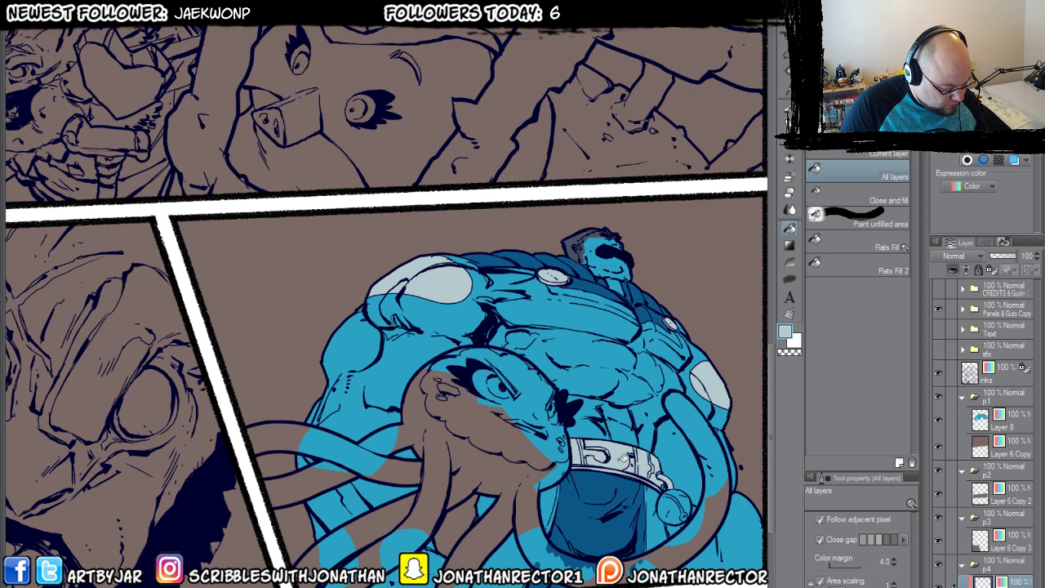
{"action": "left_click_drag", "start_coordinate": [675, 495], "coordinate": [676, 513]}
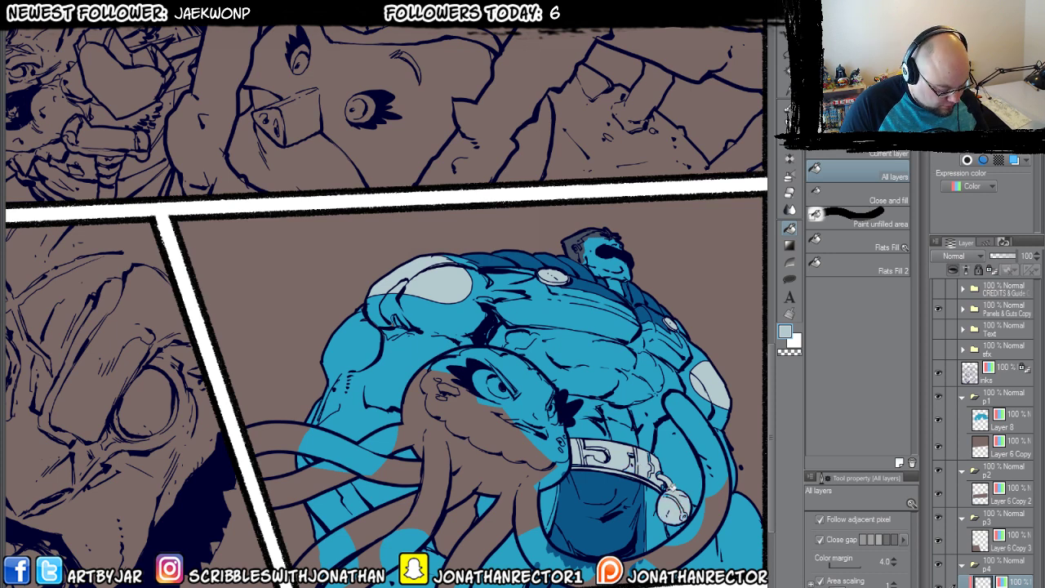
{"action": "key", "text": "p"}
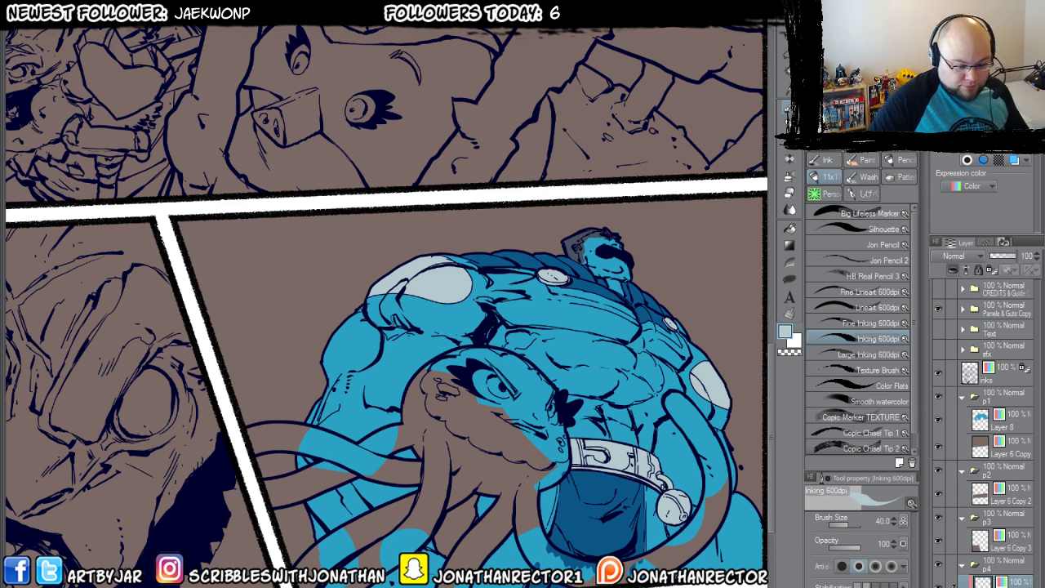
Fill the giant's area between the lower tentacles, beside the panel's bottom edge, with red.
{"action": "left_click_drag", "start_coordinate": [408, 359], "coordinate": [419, 299]}
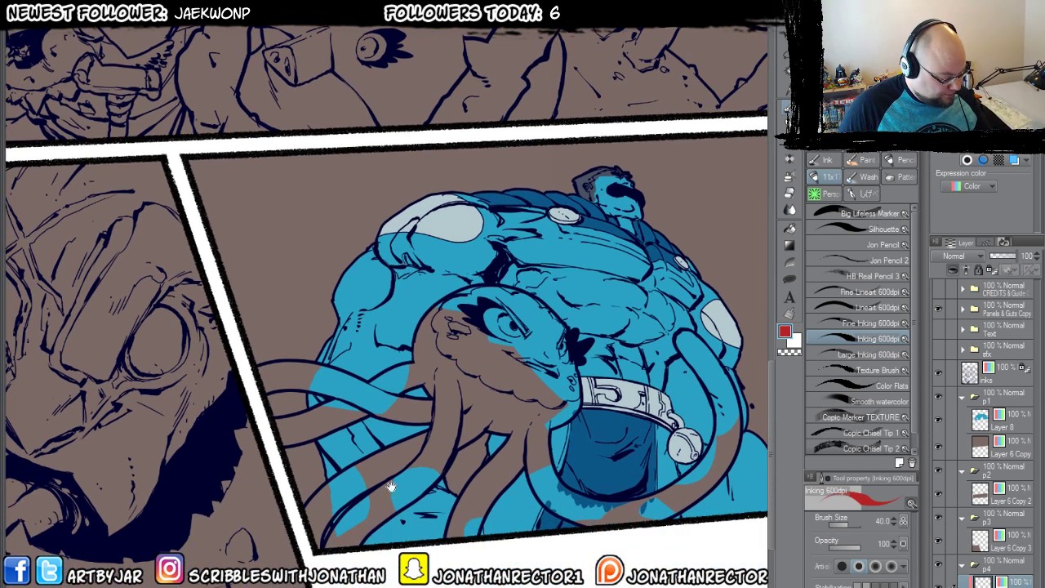
{"action": "key", "text": "g"}
{"action": "left_click", "coordinate": [415, 516]}
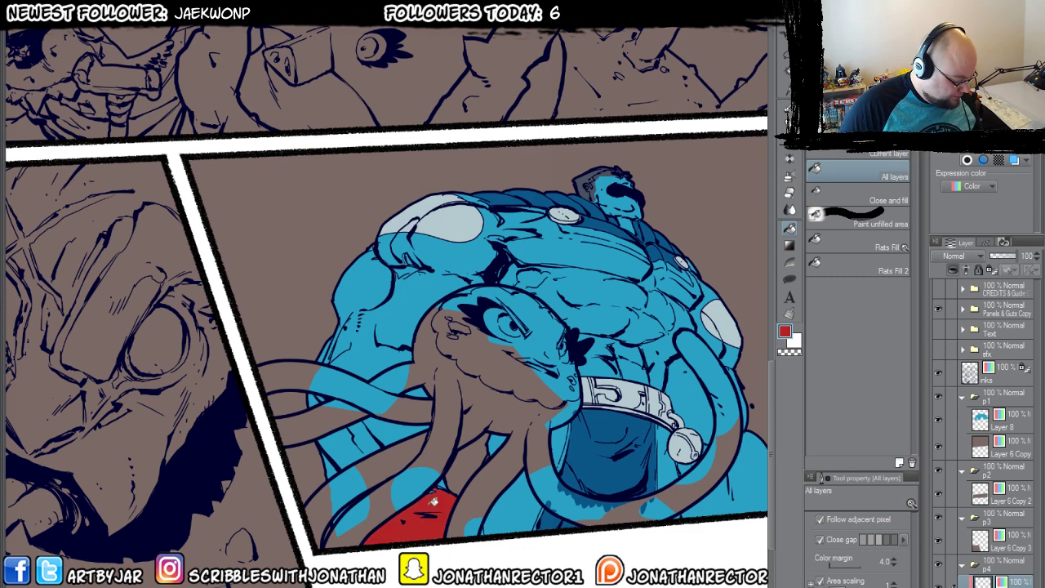
{"action": "key", "text": "g"}
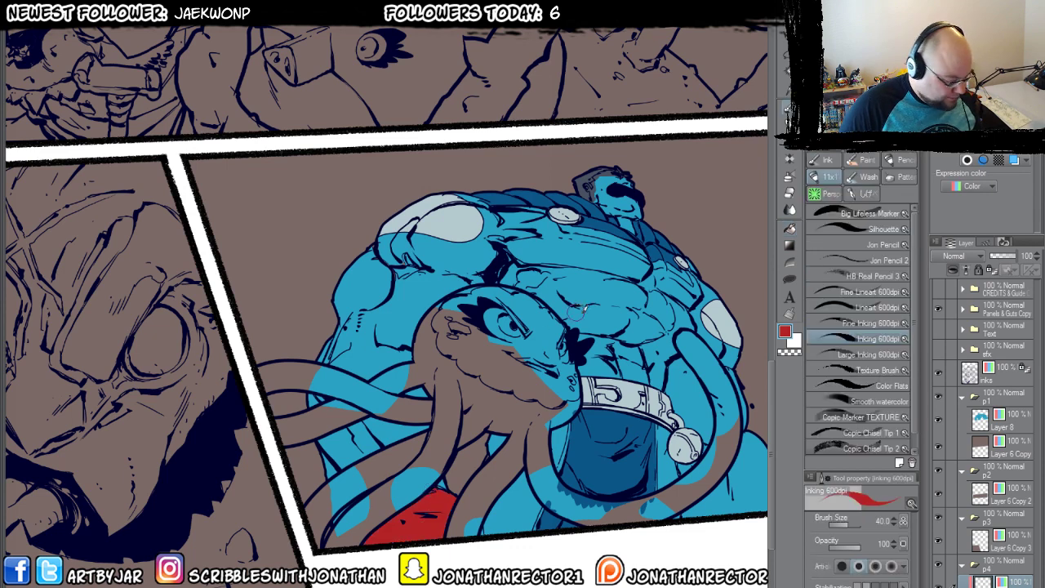
Fill the emblem on the front of the giant's belt with red.
{"action": "key", "text": "g"}
{"action": "left_click", "coordinate": [611, 390]}
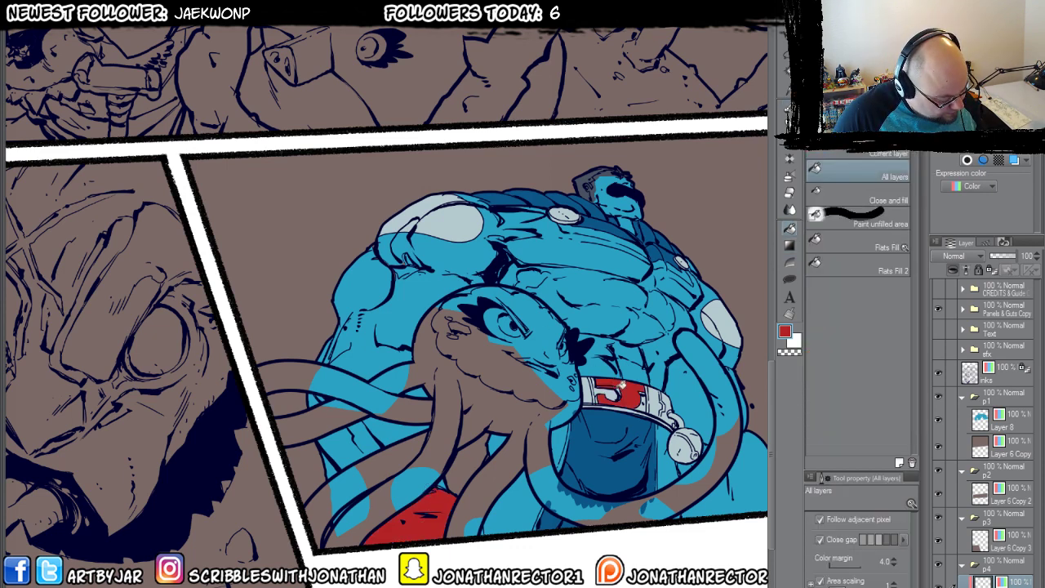
{"action": "left_click", "coordinate": [649, 391]}
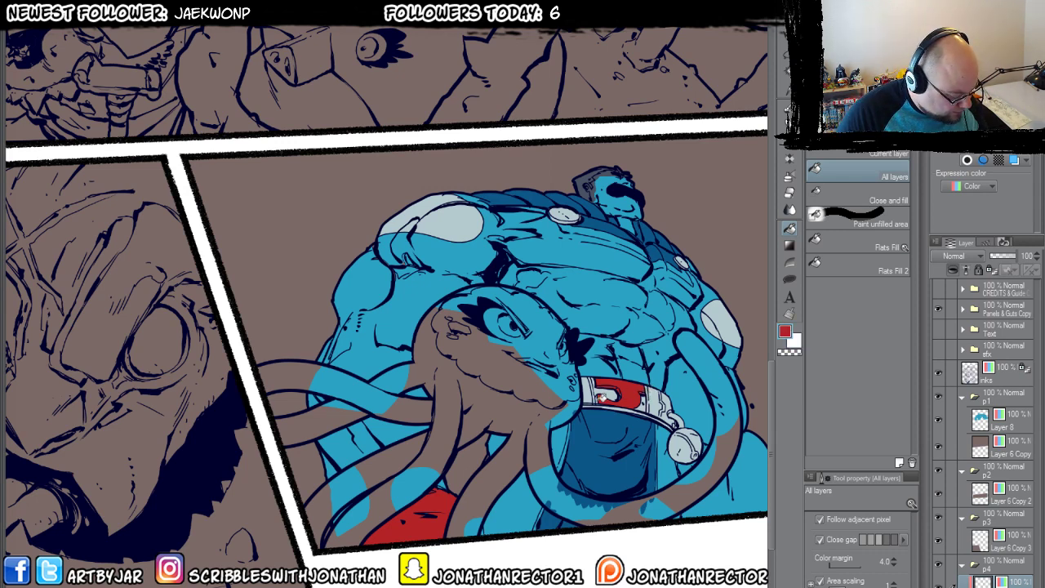
{"action": "left_click_drag", "start_coordinate": [619, 427], "coordinate": [576, 409]}
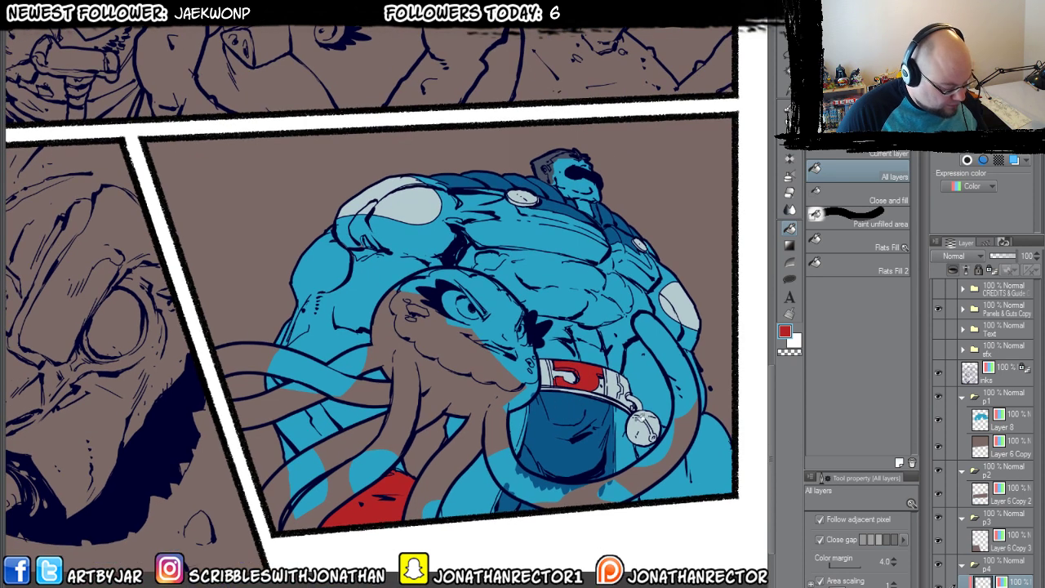
Bring up the giant's colour reference sheet and examine the belt and hanging ball up close.
{"action": "key", "text": "p"}
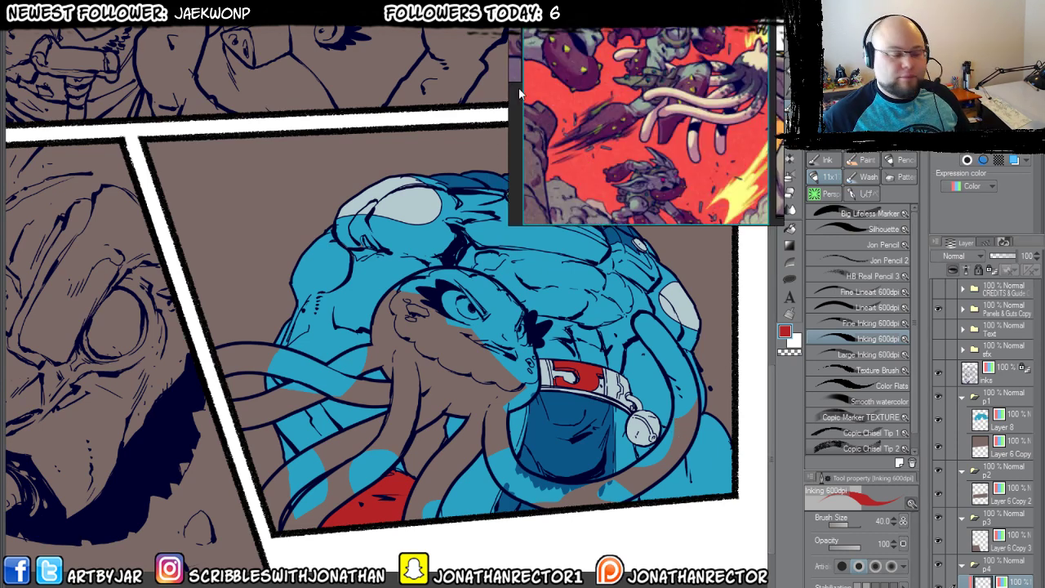
{"action": "left_click", "coordinate": [511, 77]}
{"action": "left_click", "coordinate": [713, 51]}
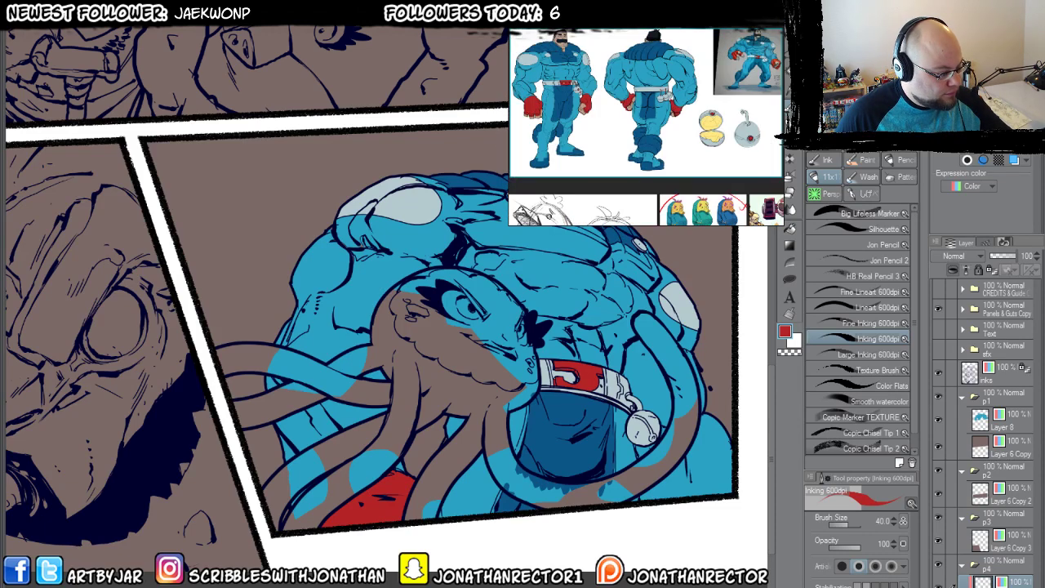
{"action": "scroll", "coordinate": [667, 96], "scroll_direction": "up", "scroll_amount": 5}
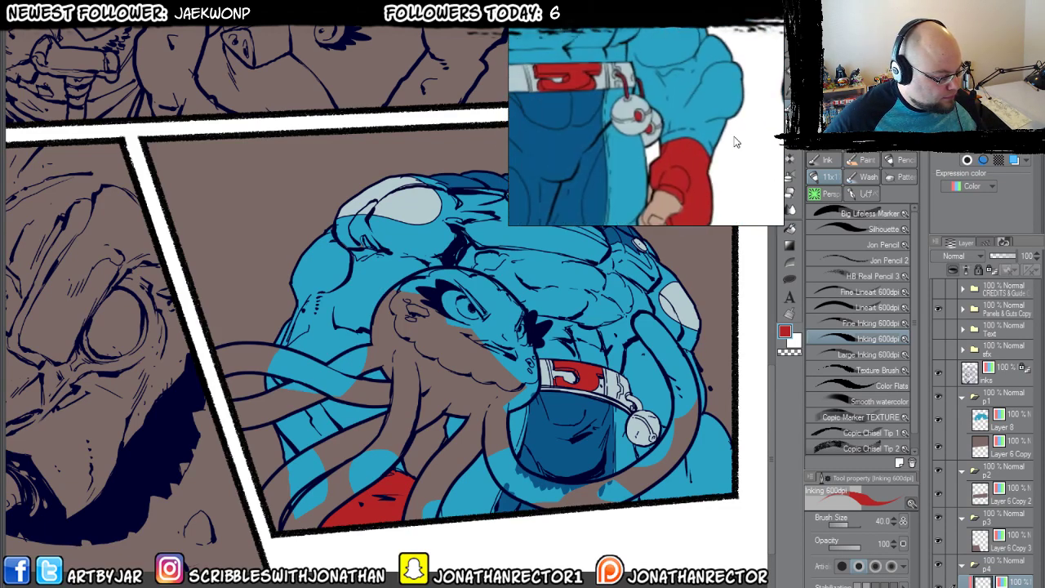
Paint the red markings on the giant's hanging ball and colour his face skin tone in panel four.
{"action": "scroll", "coordinate": [734, 139], "scroll_direction": "down", "scroll_amount": 3}
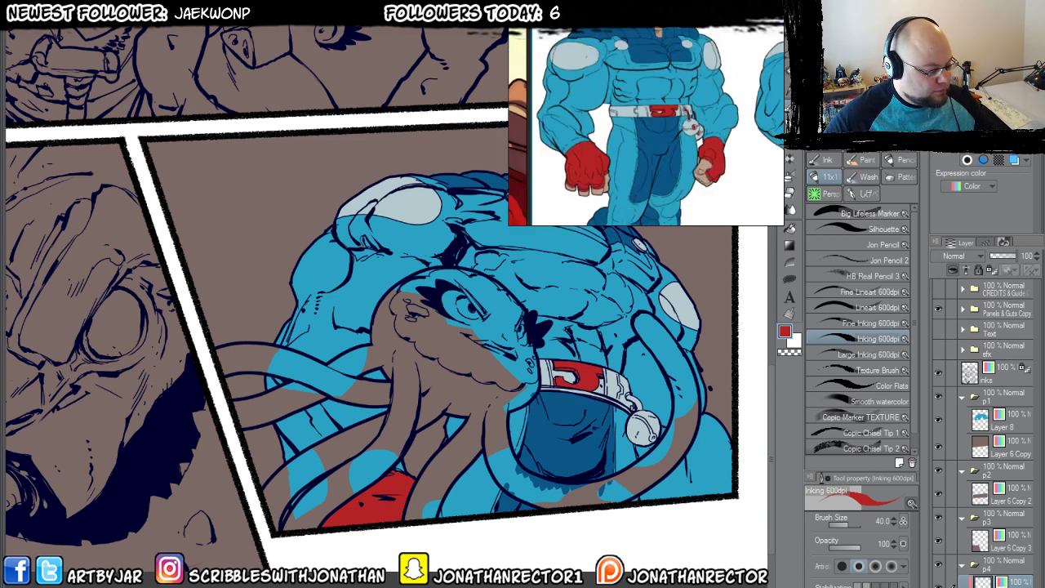
{"action": "left_click_drag", "start_coordinate": [554, 378], "coordinate": [518, 375]}
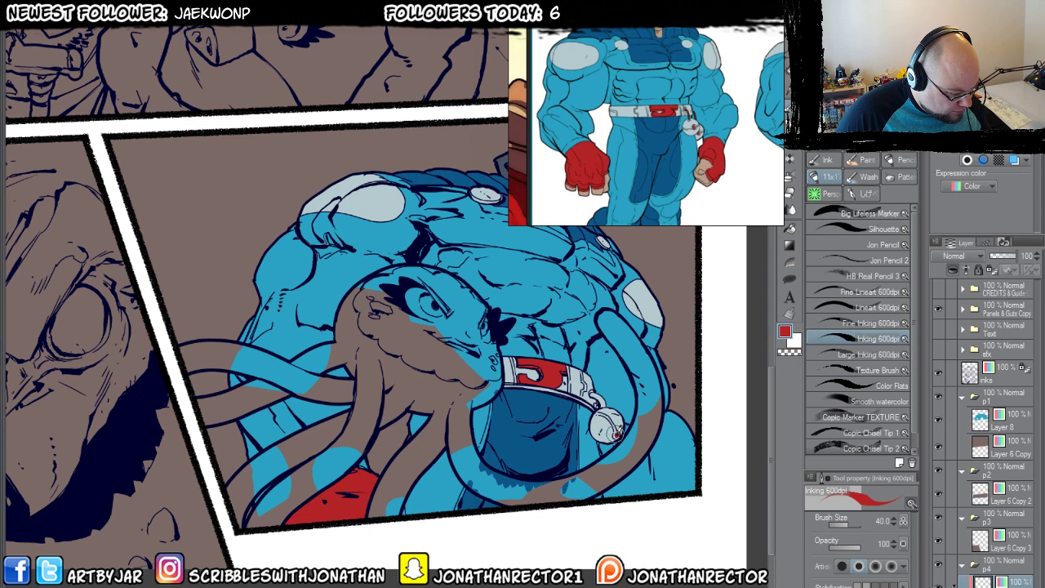
{"action": "left_click_drag", "start_coordinate": [289, 224], "coordinate": [223, 335]}
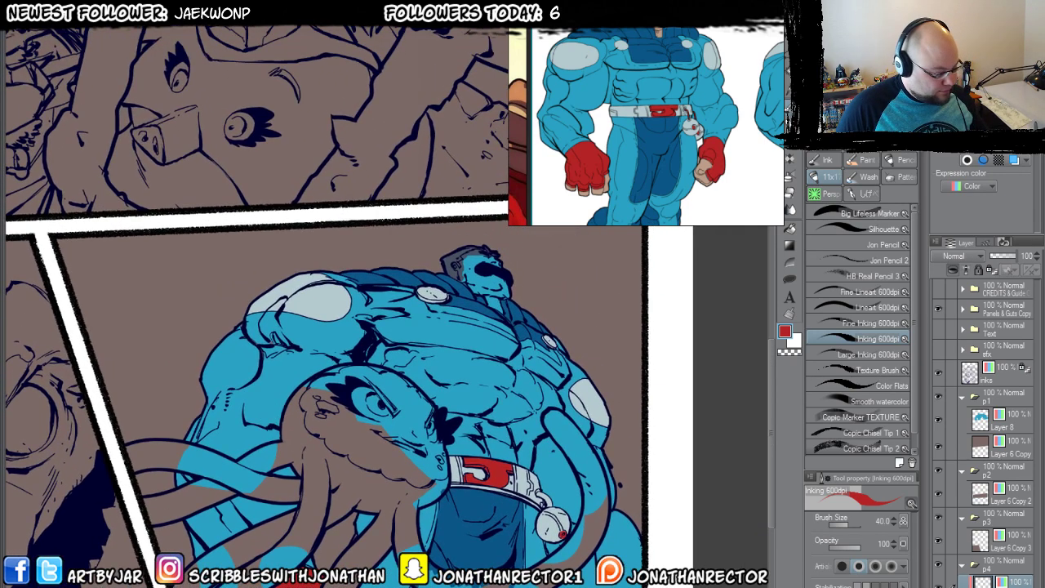
{"action": "mouse_move", "coordinate": [447, 268]}
{"action": "left_mouse_down"}
{"action": "mouse_move", "coordinate": [426, 306]}
{"action": "mouse_move", "coordinate": [480, 318]}
{"action": "mouse_move", "coordinate": [485, 334]}
{"action": "mouse_move", "coordinate": [475, 343]}
{"action": "mouse_move", "coordinate": [447, 321]}
{"action": "mouse_move", "coordinate": [474, 315]}
{"action": "mouse_move", "coordinate": [461, 299]}
{"action": "mouse_move", "coordinate": [433, 303]}
{"action": "mouse_move", "coordinate": [446, 320]}
{"action": "mouse_move", "coordinate": [437, 296]}
{"action": "mouse_move", "coordinate": [470, 294]}
{"action": "mouse_move", "coordinate": [454, 294]}
{"action": "left_mouse_up"}
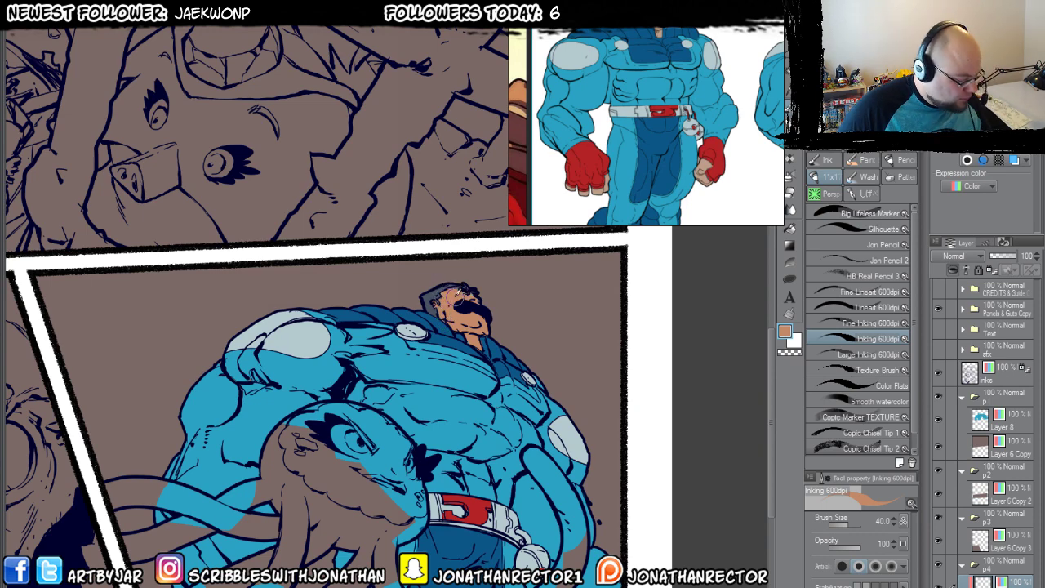
Add a new clipped layer above the giant's blue base layer in panel one.
{"action": "left_click_drag", "start_coordinate": [316, 459], "coordinate": [339, 327]}
{"action": "left_click_drag", "start_coordinate": [265, 200], "coordinate": [335, 416]}
{"action": "left_click_drag", "start_coordinate": [322, 201], "coordinate": [453, 495]}
{"action": "left_click_drag", "start_coordinate": [362, 170], "coordinate": [461, 382]}
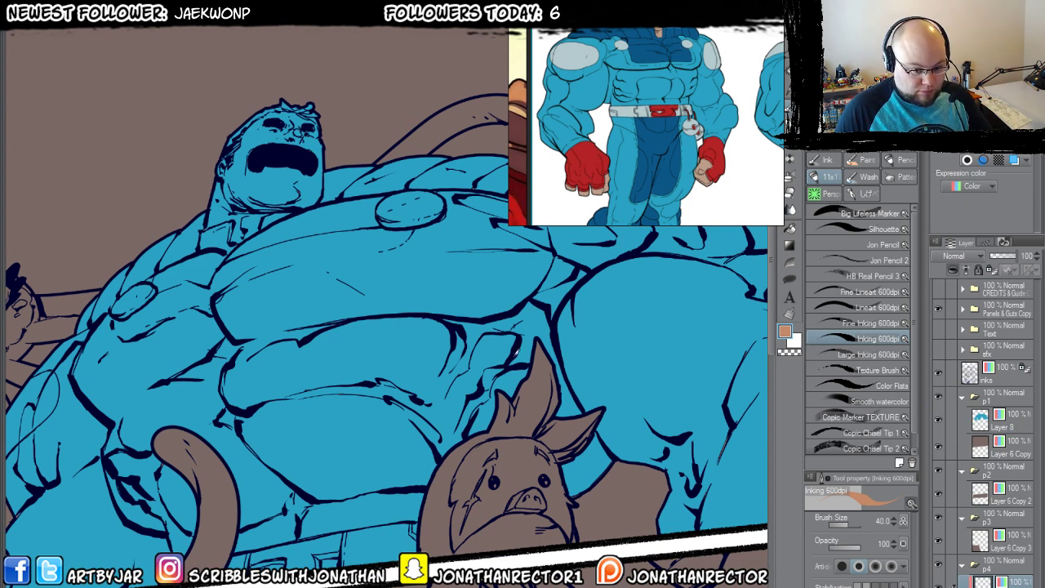
{"action": "left_click", "coordinate": [379, 421], "text": "ctrl+shift"}
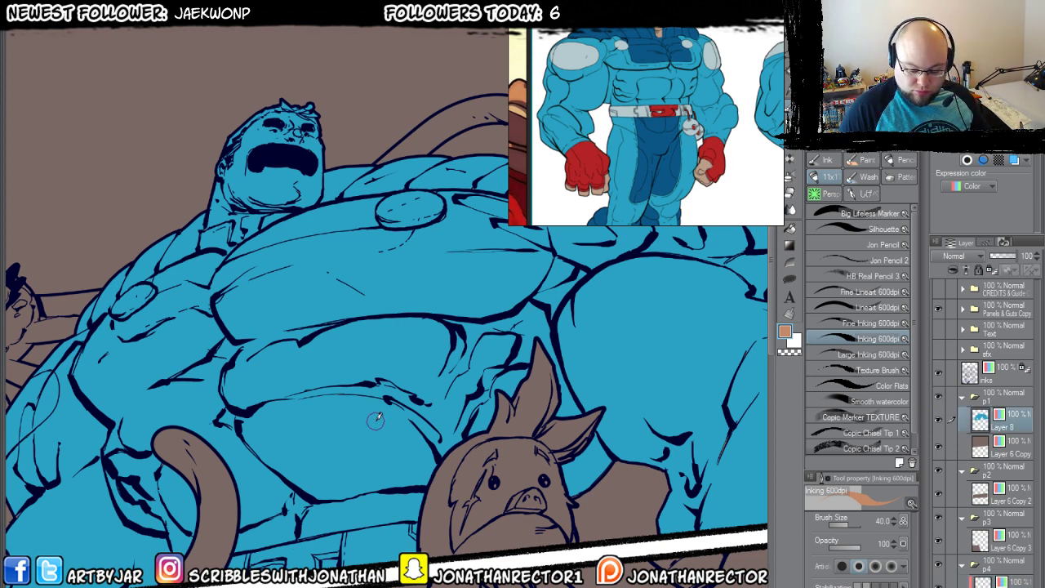
{"action": "key", "text": "ctrl+shift+n"}
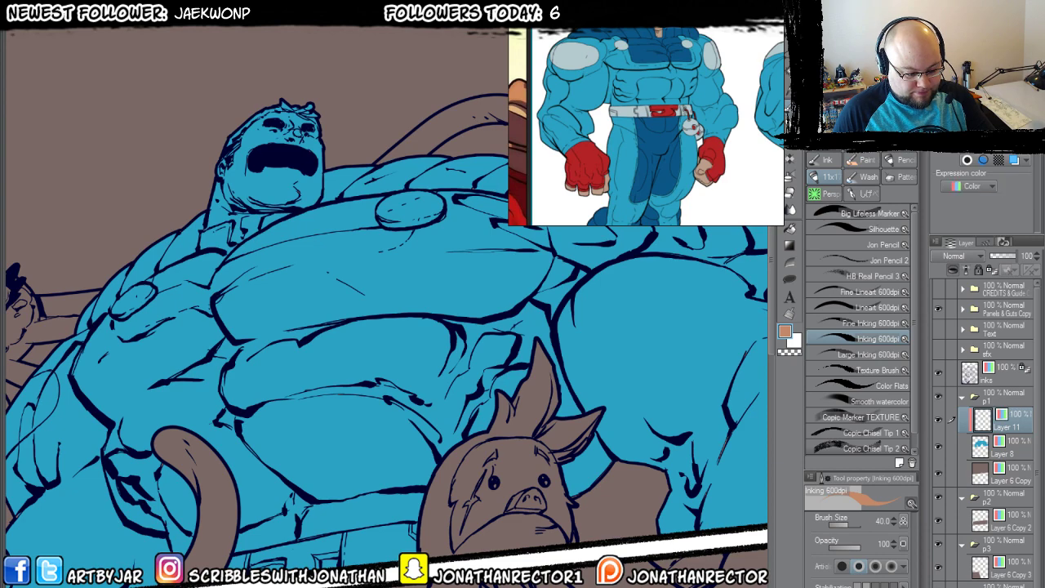
Fill the giant's collar and the ribbed shoulder sections behind his neck with dark blue in panel one.
{"action": "key", "text": "g"}
{"action": "mouse_move", "coordinate": [490, 186]}
{"action": "left_mouse_down"}
{"action": "mouse_move", "coordinate": [430, 218]}
{"action": "mouse_move", "coordinate": [435, 348]}
{"action": "mouse_move", "coordinate": [277, 337]}
{"action": "left_mouse_up"}
{"action": "mouse_move", "coordinate": [216, 463]}
{"action": "left_mouse_down"}
{"action": "mouse_move", "coordinate": [350, 460]}
{"action": "mouse_move", "coordinate": [377, 396]}
{"action": "mouse_move", "coordinate": [302, 411]}
{"action": "mouse_move", "coordinate": [226, 456]}
{"action": "left_mouse_up"}
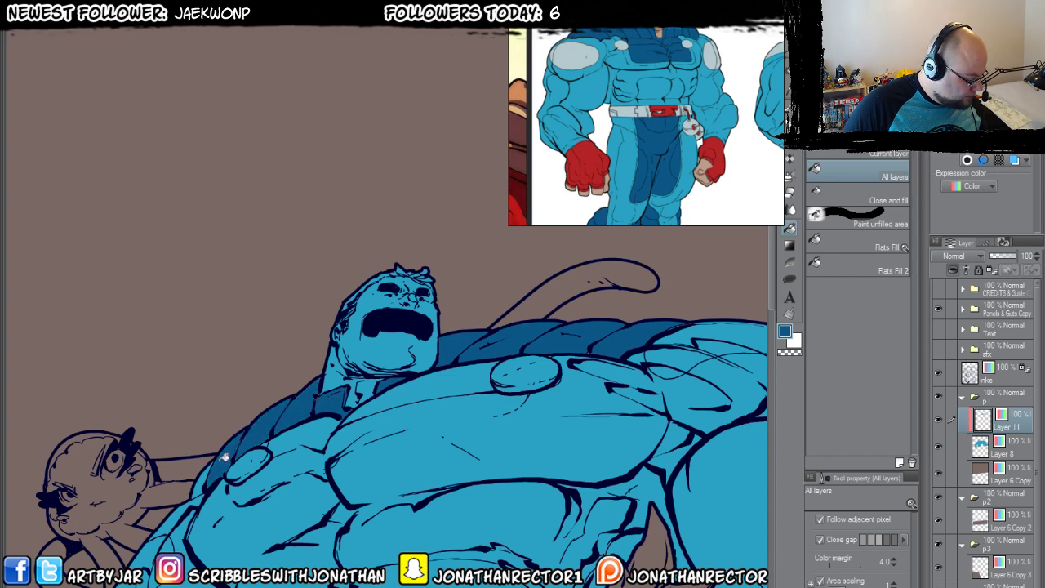
{"action": "left_click_drag", "start_coordinate": [232, 509], "coordinate": [229, 494]}
{"action": "left_click_drag", "start_coordinate": [266, 445], "coordinate": [307, 414]}
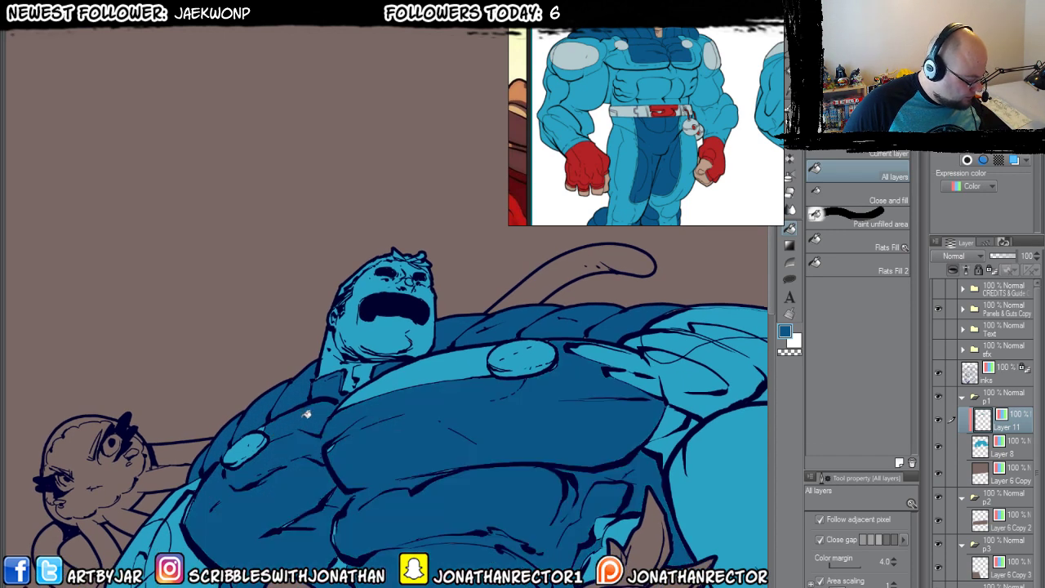
{"action": "key", "text": "ctrl+z"}
{"action": "key", "text": "ctrl+z"}
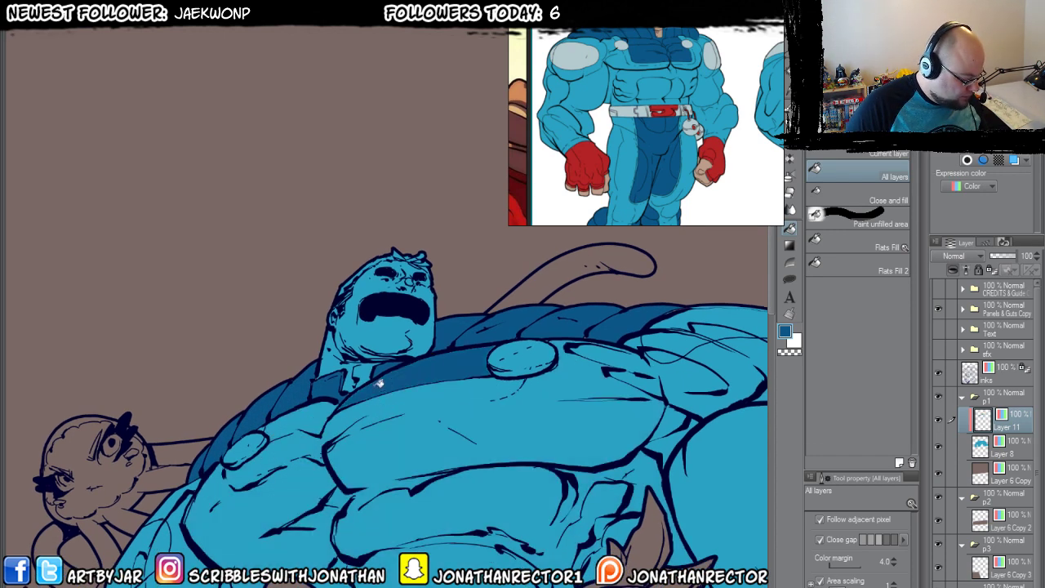
Colour the costume bands across the giant's upper chest, beneath the collar, dark blue on both sides.
{"action": "left_click_drag", "start_coordinate": [264, 451], "coordinate": [398, 352]}
{"action": "key", "text": "b"}
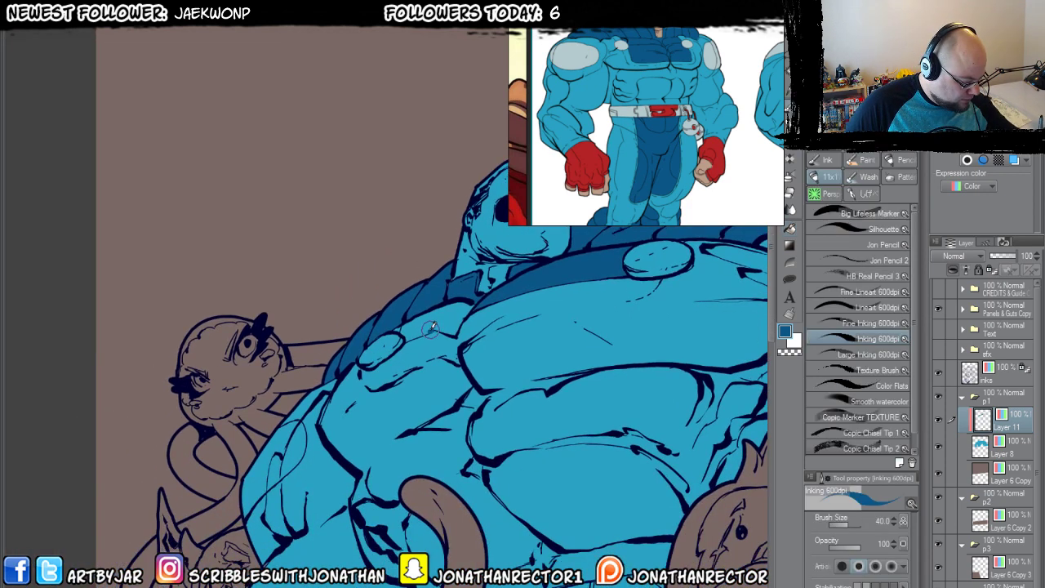
{"action": "key", "text": "g"}
{"action": "left_click_drag", "start_coordinate": [309, 471], "coordinate": [171, 492]}
{"action": "left_click_drag", "start_coordinate": [420, 486], "coordinate": [423, 513]}
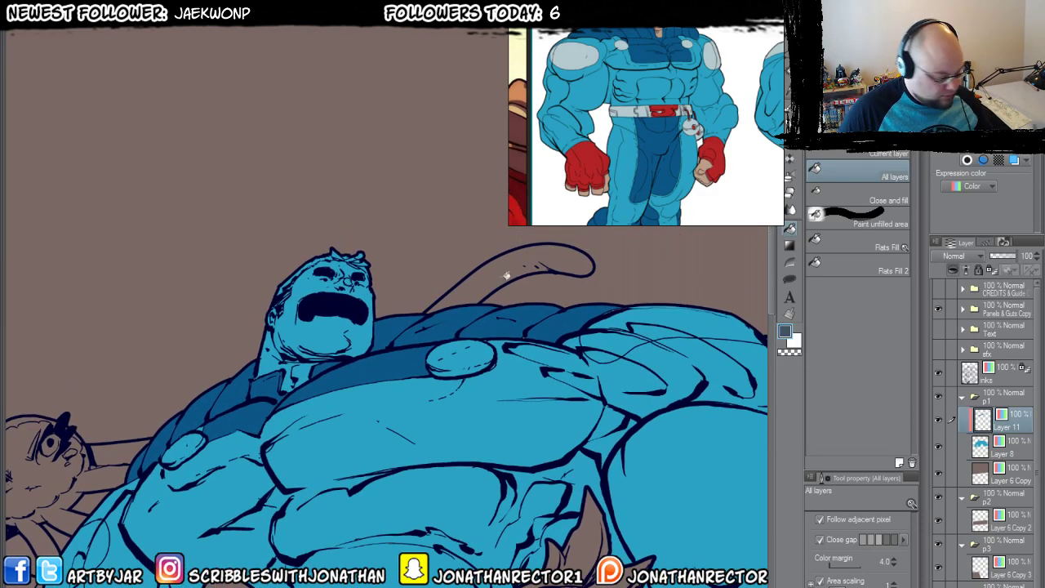
Lasso-fill the giant's hair and upper head with dark slate grey.
{"action": "left_click", "coordinate": [790, 279]}
{"action": "mouse_move", "coordinate": [317, 284]}
{"action": "left_mouse_down"}
{"action": "mouse_move", "coordinate": [293, 226]}
{"action": "mouse_move", "coordinate": [262, 331]}
{"action": "left_mouse_up"}
{"action": "left_click_drag", "start_coordinate": [311, 515], "coordinate": [335, 312]}
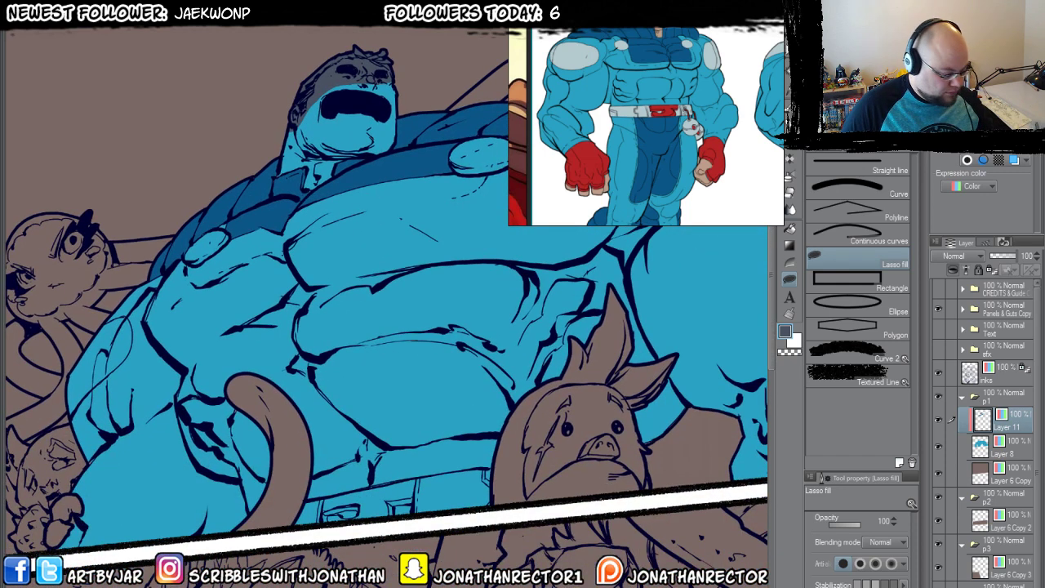
Fill the giant's belt in panel one, including its small enclosed buckle areas, with pale grey.
{"action": "key", "text": "g"}
{"action": "left_click", "coordinate": [335, 503]}
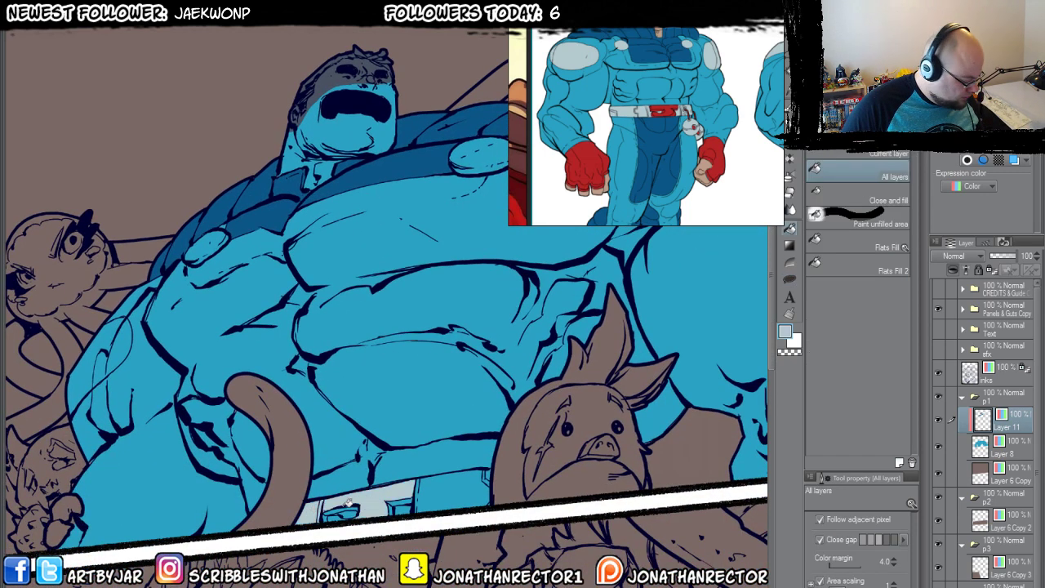
{"action": "left_click", "coordinate": [440, 491]}
{"action": "left_click", "coordinate": [410, 506]}
{"action": "left_click", "coordinate": [342, 515]}
{"action": "left_click", "coordinate": [411, 502]}
{"action": "left_click", "coordinate": [331, 514]}
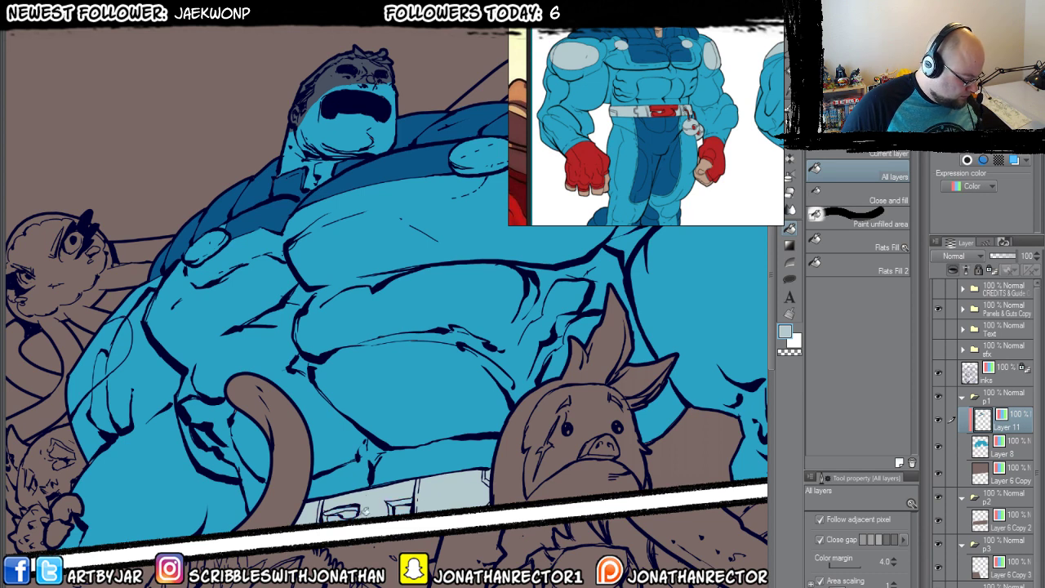
Fill the giant's two round chest discs and both shoulder patches in panel one with pale grey.
{"action": "left_click_drag", "start_coordinate": [427, 473], "coordinate": [295, 476]}
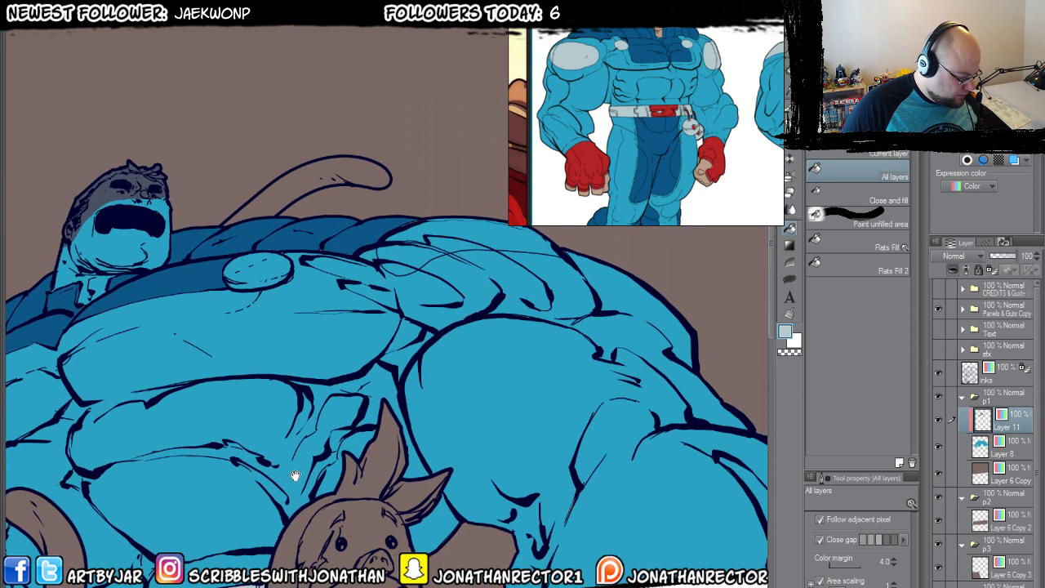
{"action": "left_click", "coordinate": [516, 229]}
{"action": "left_click_drag", "start_coordinate": [294, 351], "coordinate": [430, 359]}
{"action": "left_click_drag", "start_coordinate": [343, 415], "coordinate": [413, 401]}
{"action": "left_click", "coordinate": [353, 412]}
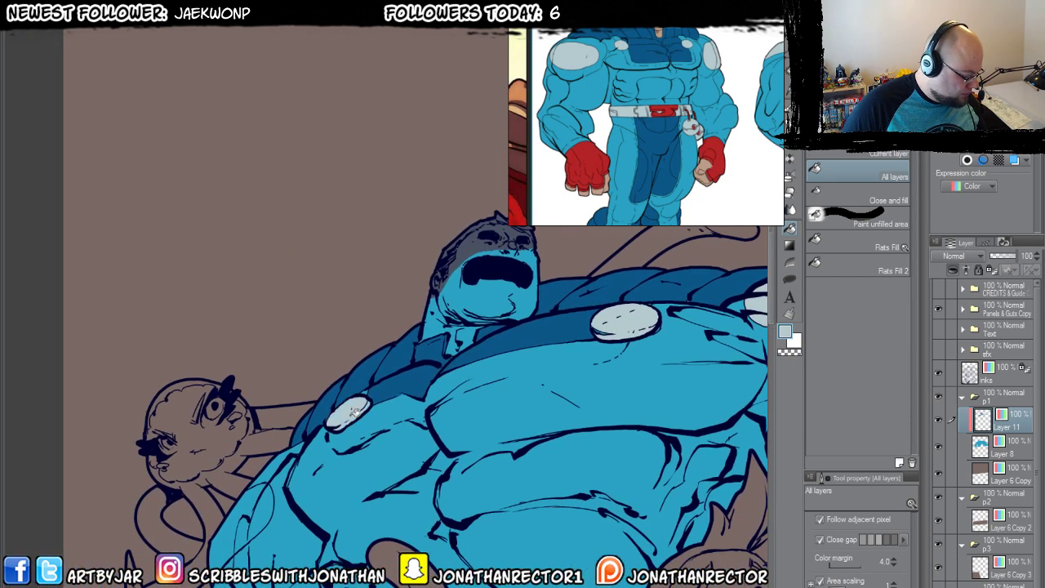
{"action": "left_click_drag", "start_coordinate": [252, 445], "coordinate": [232, 375]}
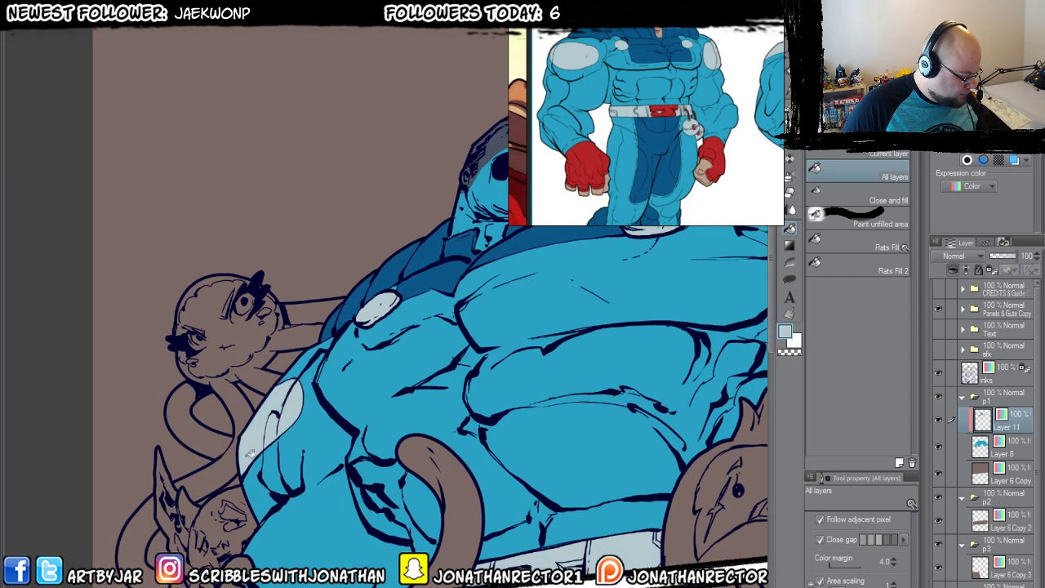
{"action": "left_click_drag", "start_coordinate": [732, 279], "coordinate": [397, 390]}
{"action": "key", "text": "p"}
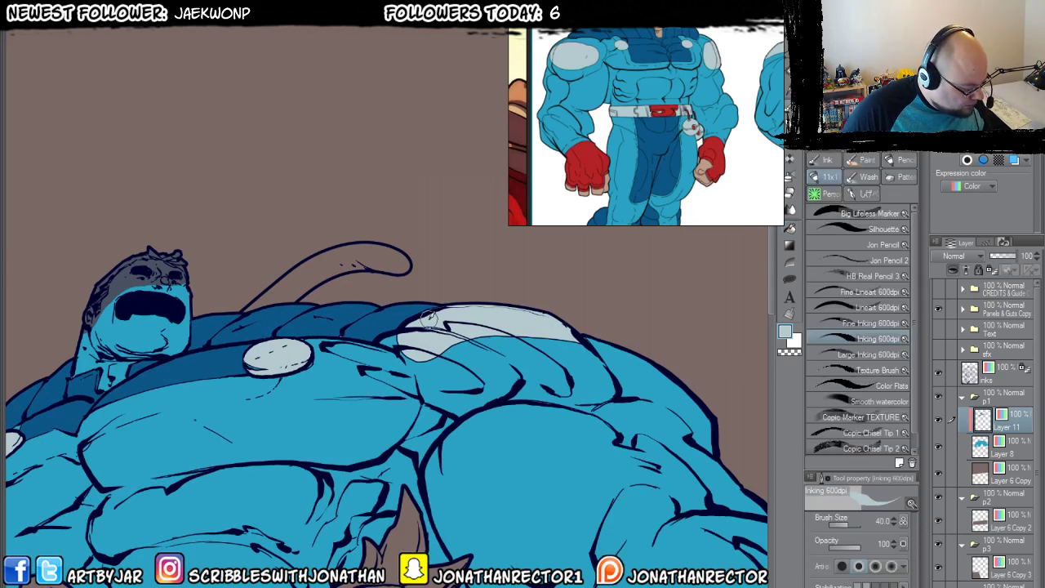
{"action": "left_click_drag", "start_coordinate": [173, 512], "coordinate": [352, 414]}
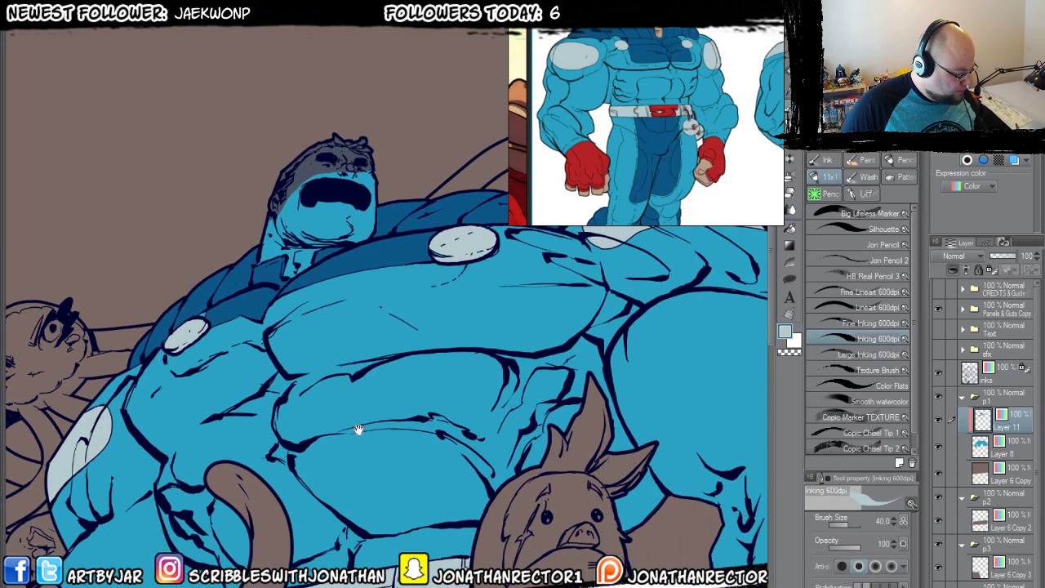
Fill the emblem on the front of the giant's belt in panel one with red.
{"action": "left_click_drag", "start_coordinate": [217, 531], "coordinate": [235, 493]}
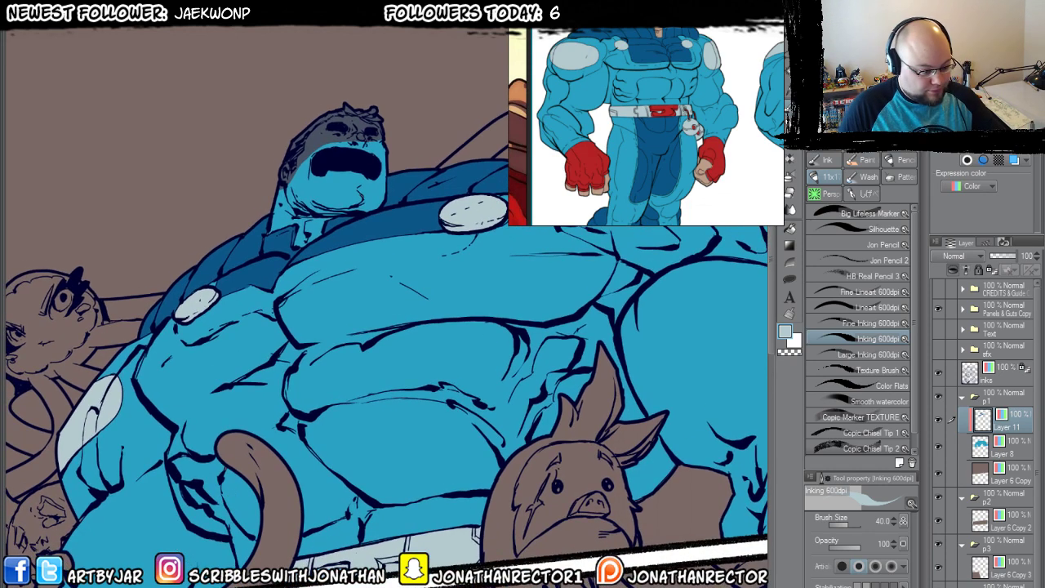
{"action": "left_click_drag", "start_coordinate": [387, 484], "coordinate": [406, 331]}
{"action": "key", "text": "g"}
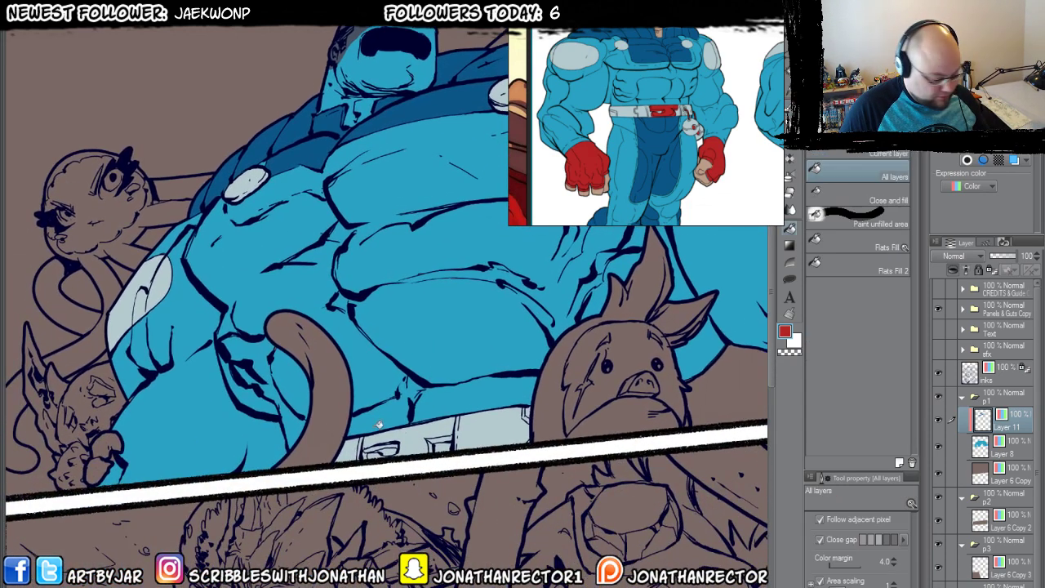
{"action": "left_click", "coordinate": [377, 438]}
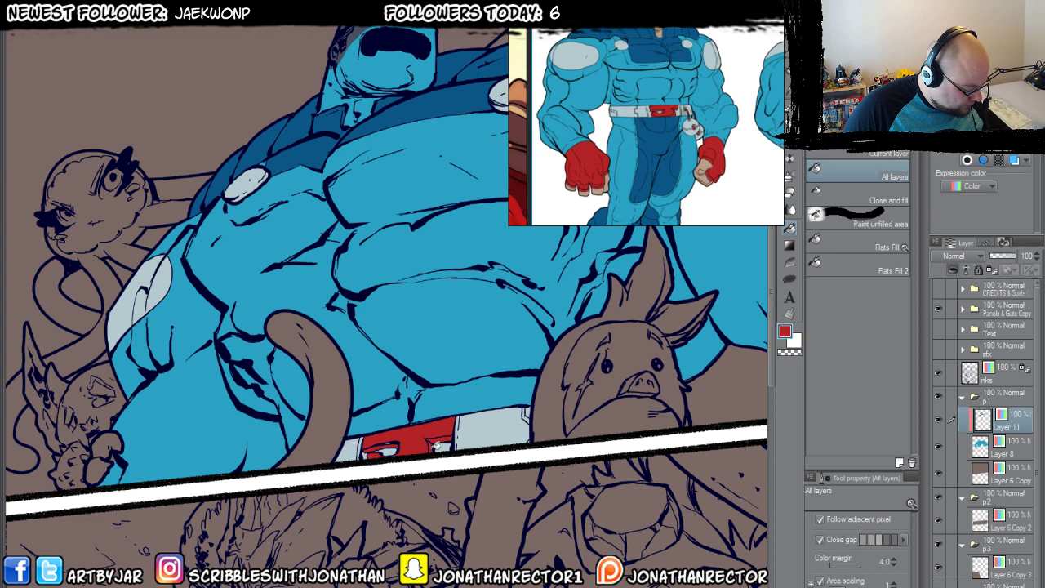
{"action": "key", "text": "p"}
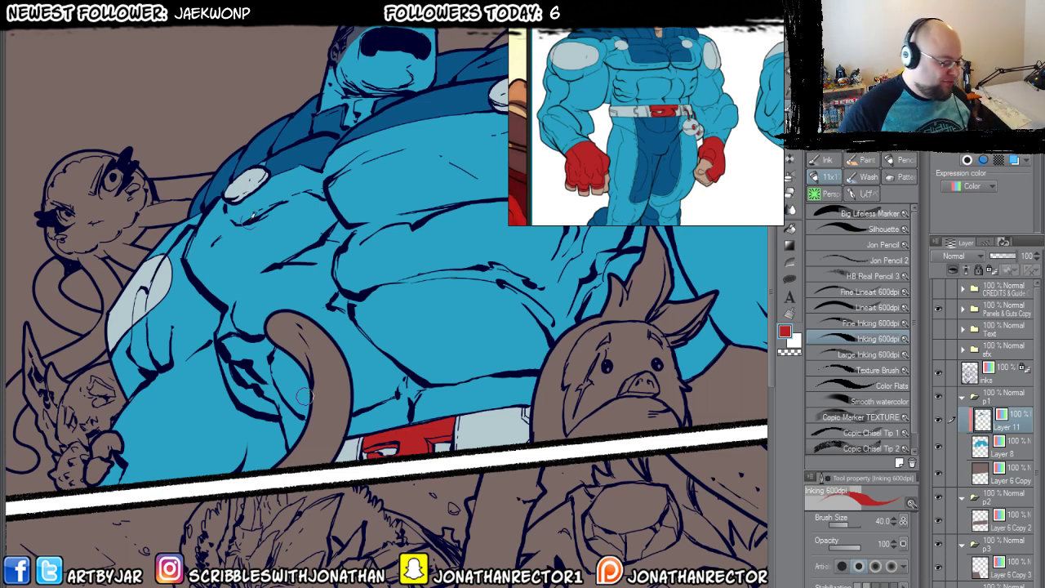
Fill the giant's face, ear and neck with skin tone, including the small areas around the nose and eyes, and sample the hair colour.
{"action": "left_click_drag", "start_coordinate": [307, 420], "coordinate": [278, 555]}
{"action": "left_click_drag", "start_coordinate": [369, 211], "coordinate": [462, 309]}
{"action": "key", "text": "g"}
{"action": "left_click_drag", "start_coordinate": [408, 331], "coordinate": [451, 288]}
{"action": "left_click", "coordinate": [445, 242]}
{"action": "left_click", "coordinate": [447, 239]}
{"action": "left_click", "coordinate": [485, 239]}
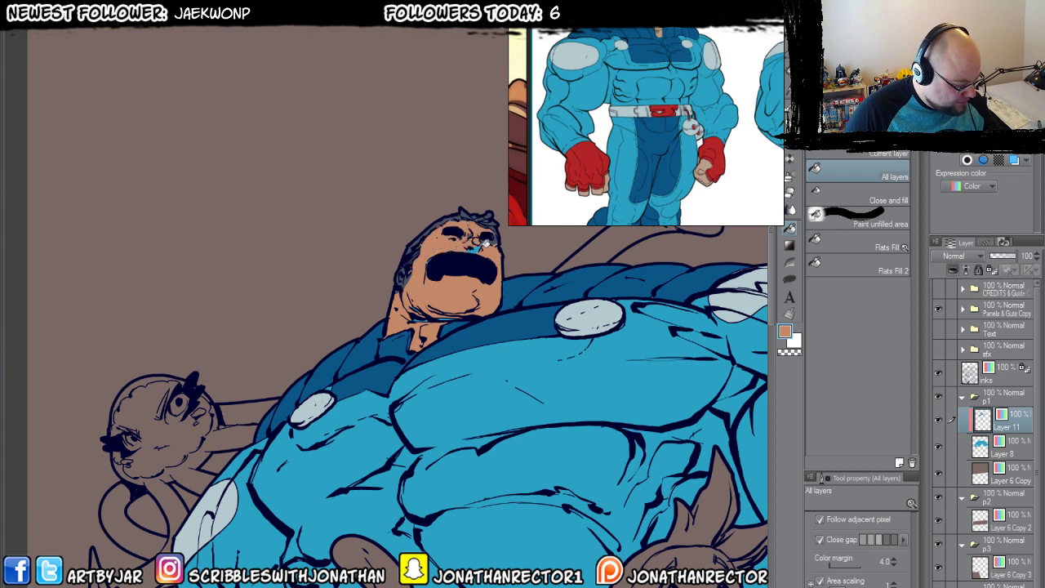
{"action": "key", "text": "p"}
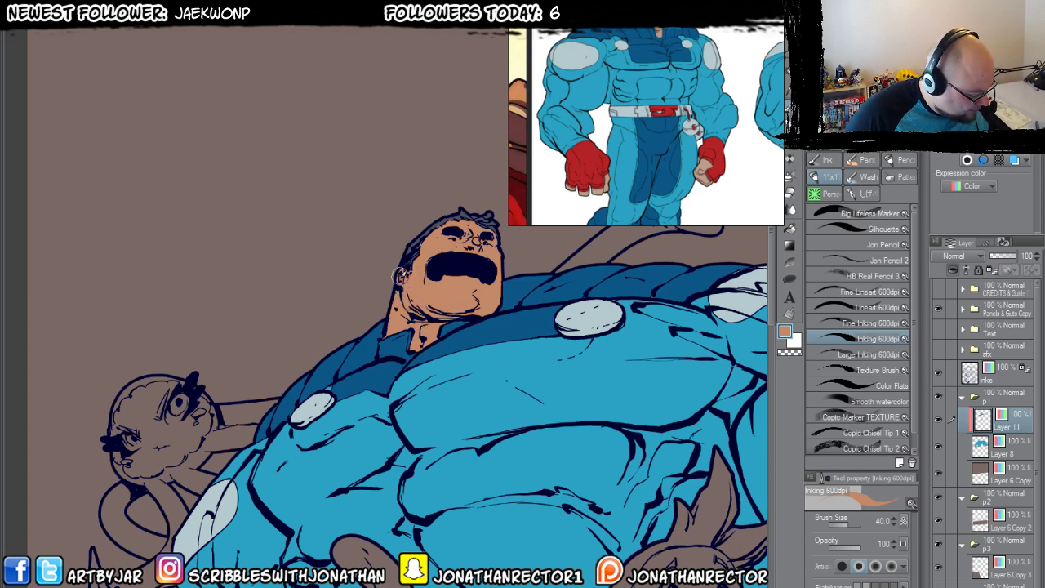
{"action": "left_click", "coordinate": [416, 239], "text": "alt"}
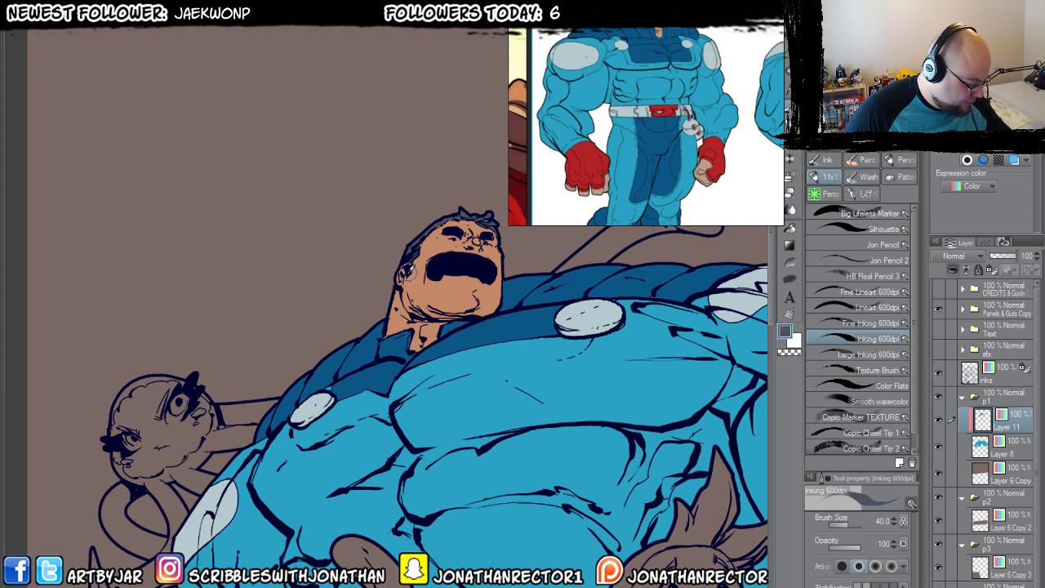
Add a new layer above the giant's costume colours in panel one's folder and set its expression color to Color.
{"action": "scroll", "coordinate": [275, 215], "scroll_direction": "down", "scroll_amount": 4}
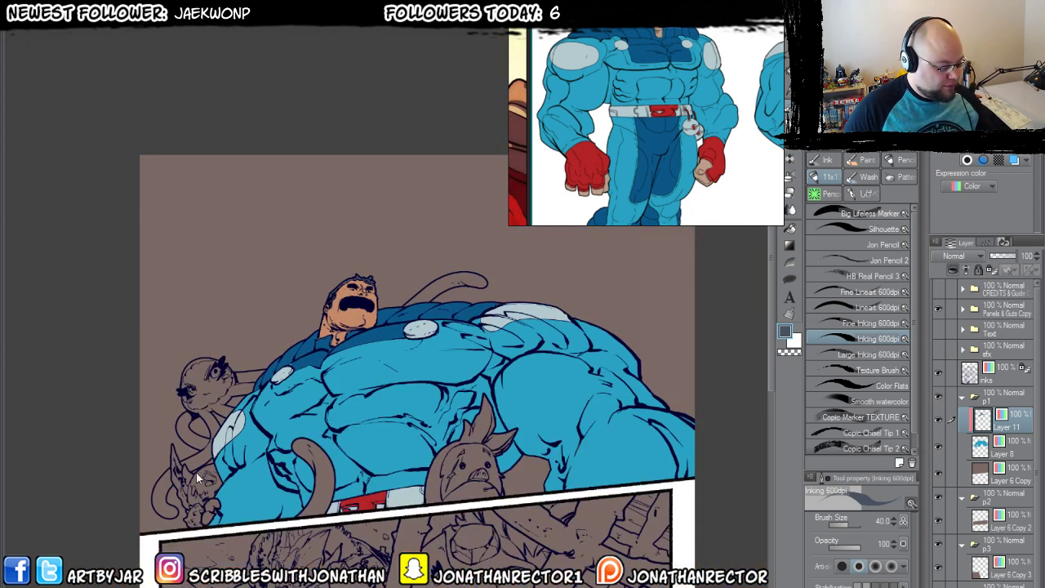
{"action": "left_click_drag", "start_coordinate": [195, 492], "coordinate": [184, 440]}
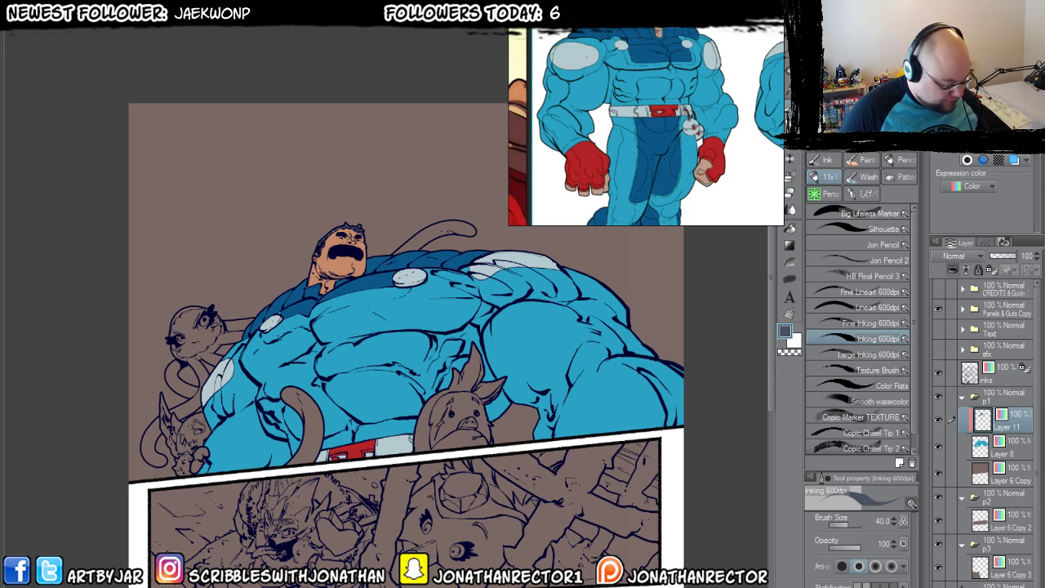
{"action": "left_click", "coordinate": [1004, 445]}
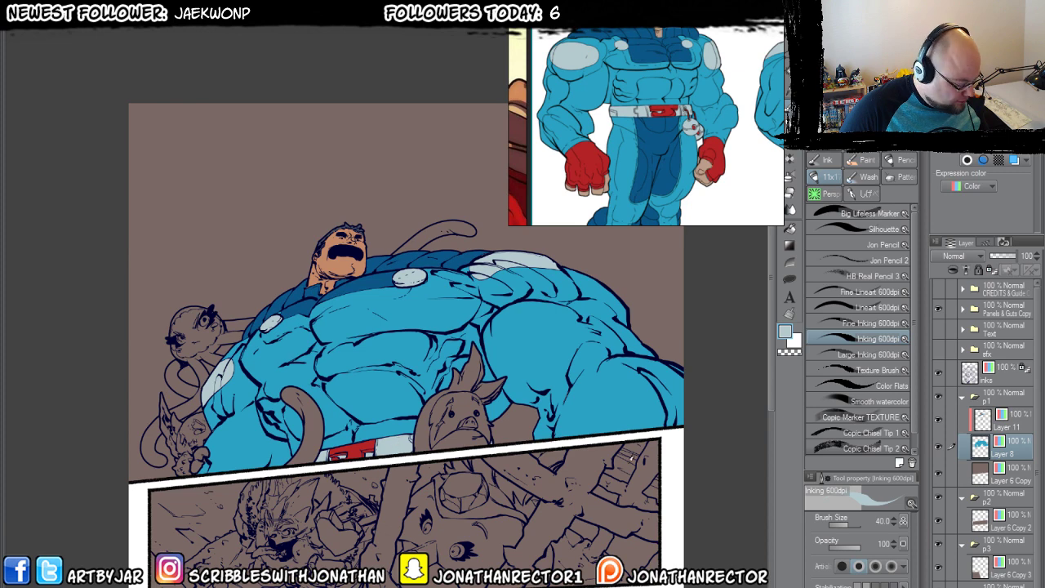
{"action": "left_click", "coordinate": [1015, 423]}
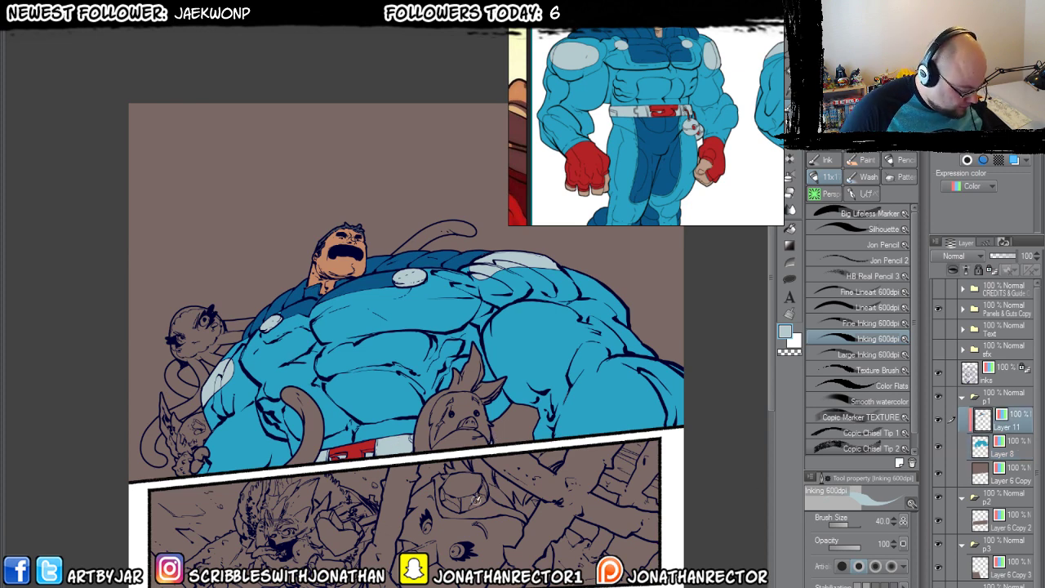
{"action": "left_click_drag", "start_coordinate": [357, 522], "coordinate": [381, 476]}
{"action": "key", "text": "ctrl+shift+n"}
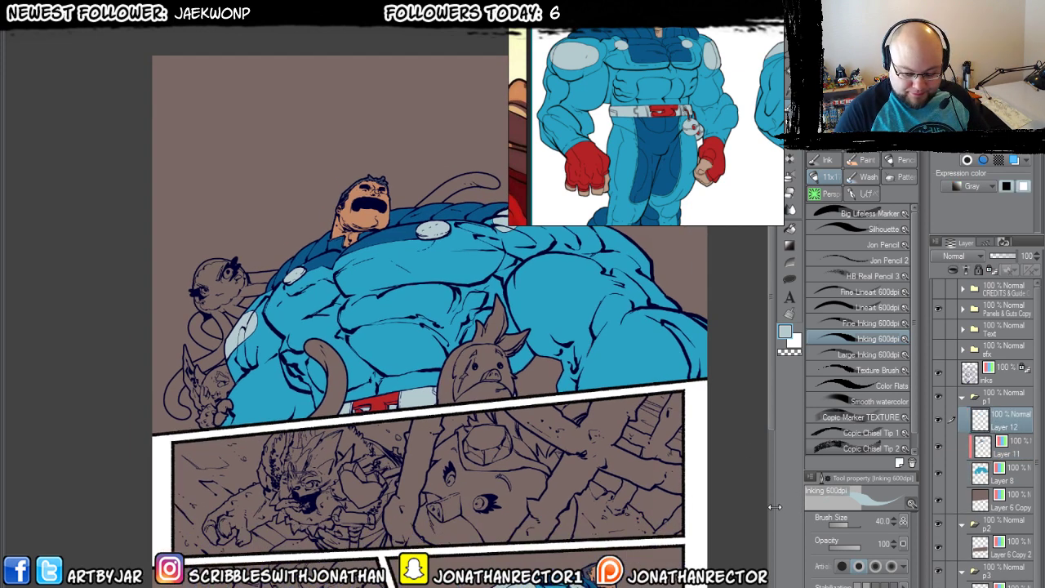
{"action": "left_click", "coordinate": [952, 188]}
{"action": "left_click", "coordinate": [964, 201]}
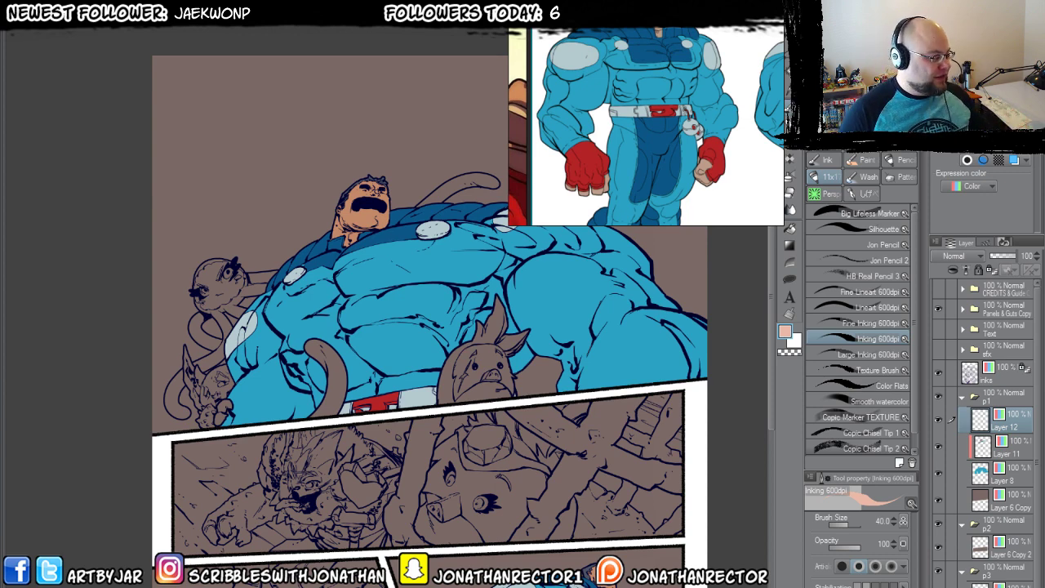
Examine the octopus creature's colours and markings on the other coloured comic pages for reference.
{"action": "key", "text": "ctrl+Tab"}
{"action": "scroll", "coordinate": [267, 347], "scroll_direction": "down", "scroll_amount": 5}
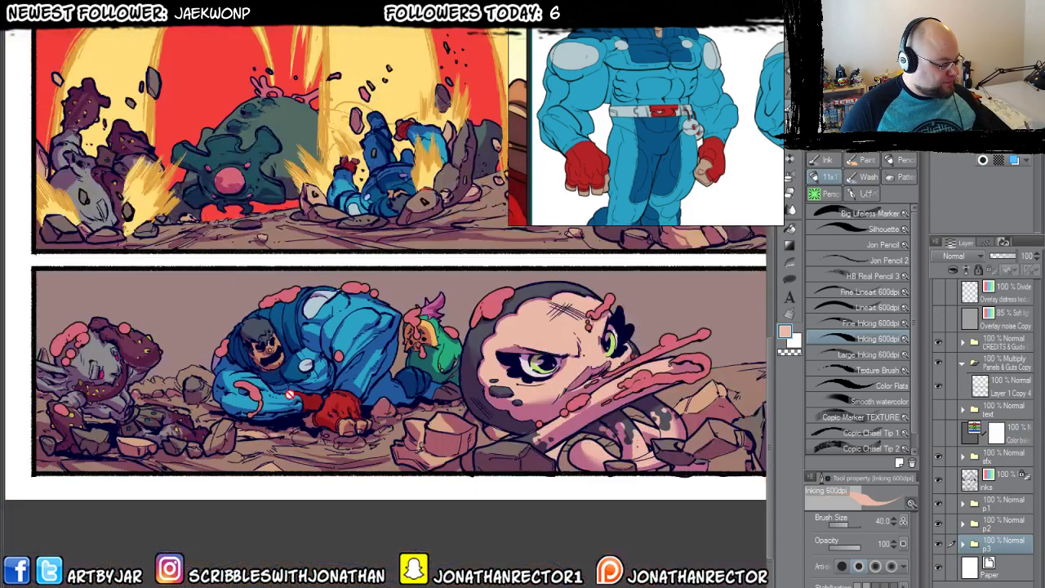
{"action": "scroll", "coordinate": [294, 390], "scroll_direction": "up", "scroll_amount": 3}
{"action": "scroll", "coordinate": [502, 376], "scroll_direction": "up", "scroll_amount": 4}
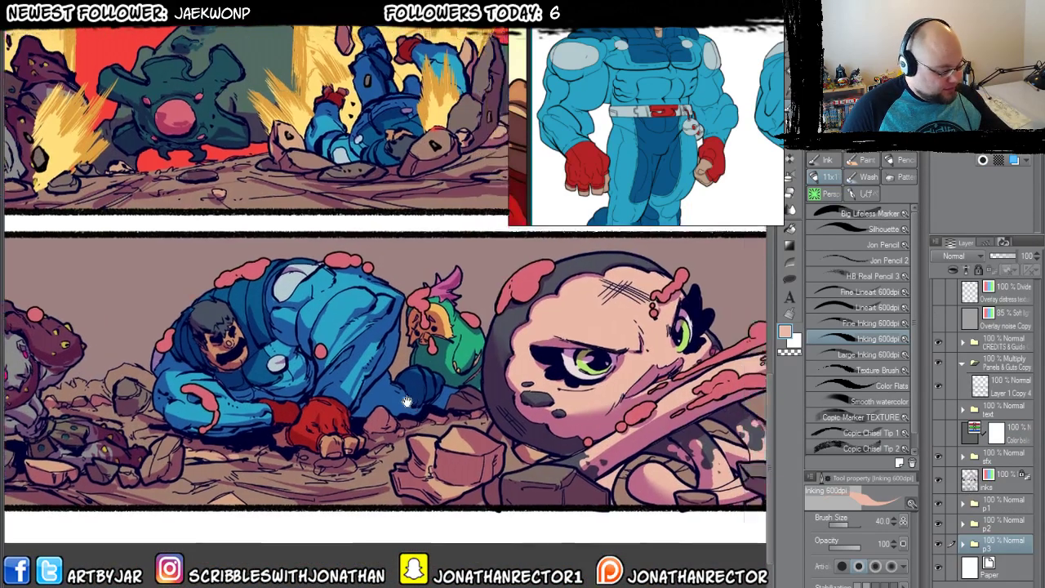
{"action": "scroll", "coordinate": [258, 549], "scroll_direction": "up", "scroll_amount": 2}
{"action": "scroll", "coordinate": [258, 549], "scroll_direction": "down", "scroll_amount": 2}
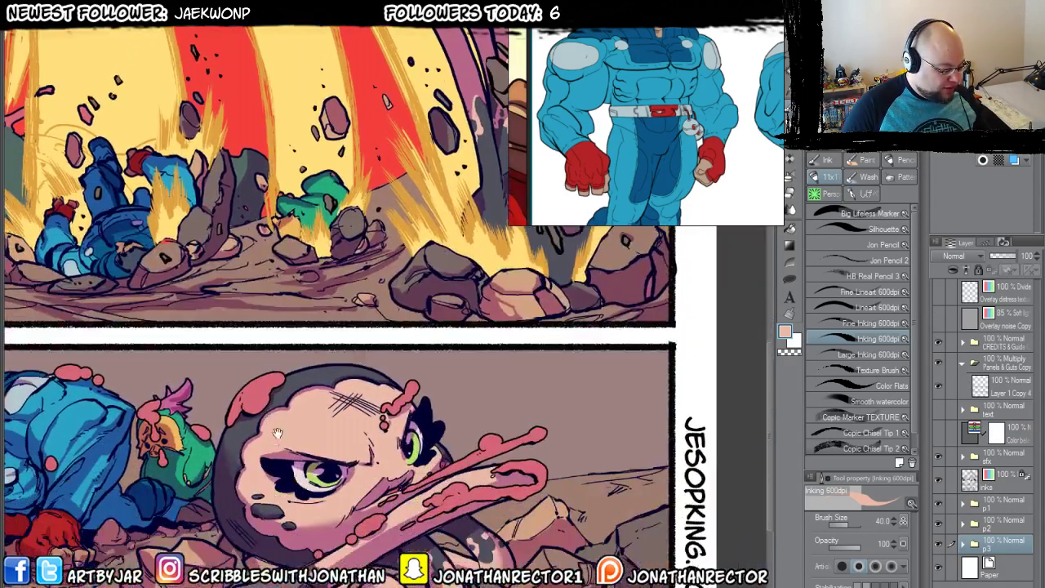
{"action": "left_click_drag", "start_coordinate": [208, 460], "coordinate": [238, 258]}
{"action": "key", "text": "ctrl+Tab"}
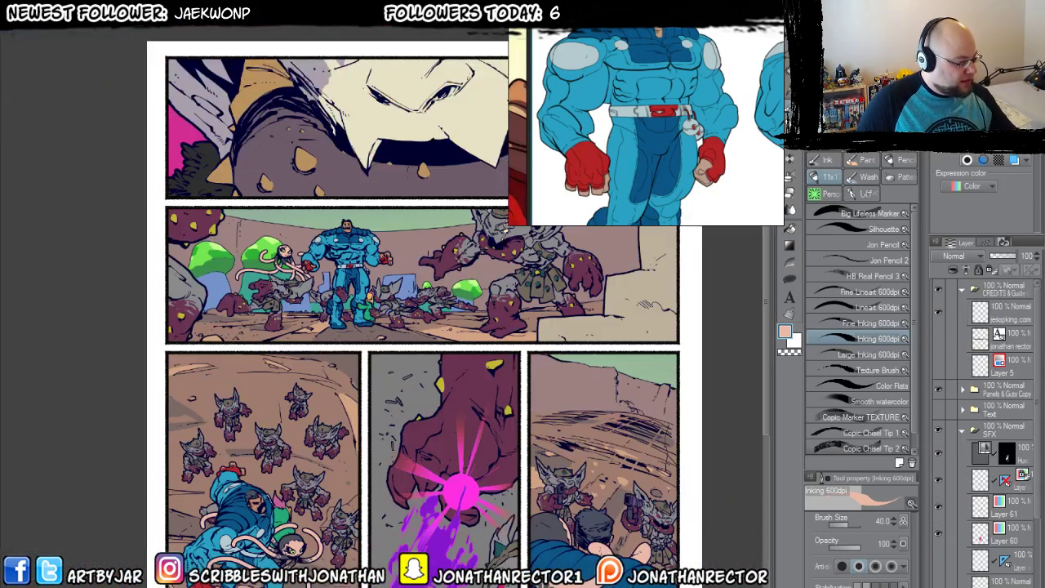
{"action": "scroll", "coordinate": [417, 306], "scroll_direction": "down", "scroll_amount": 3}
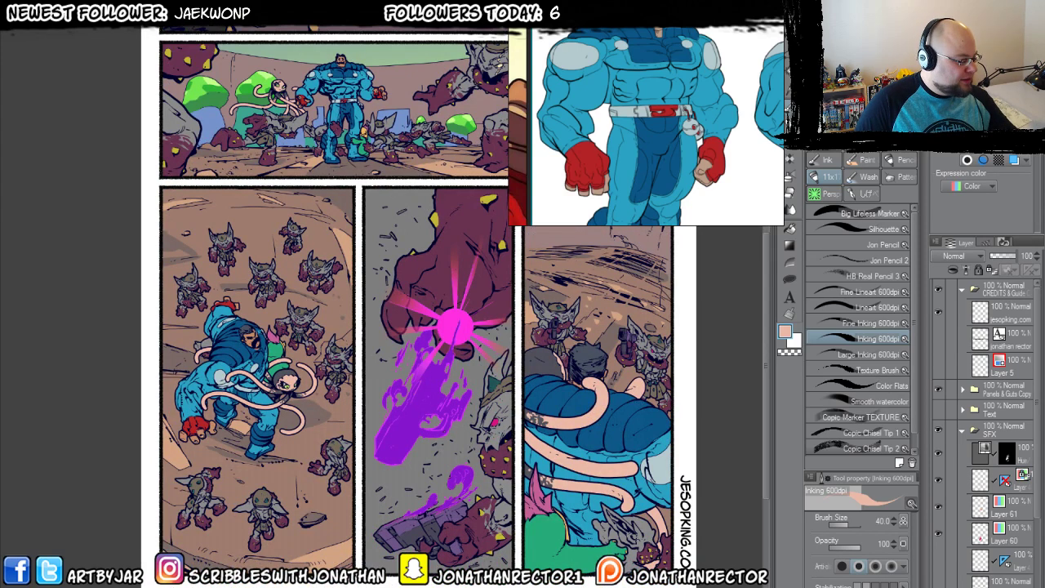
{"action": "key", "text": "ctrl+Tab"}
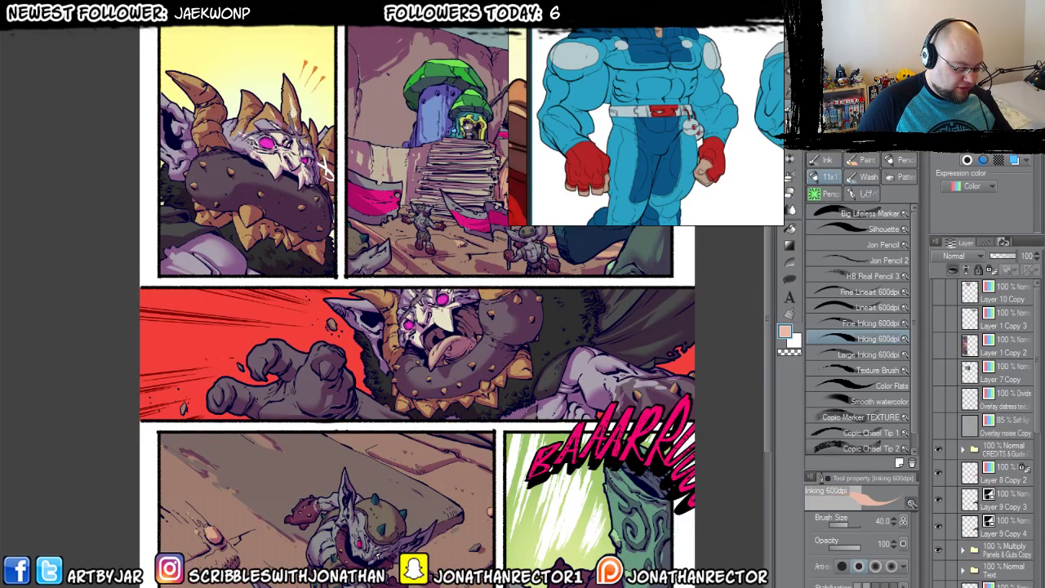
{"action": "key", "text": "ctrl+Tab"}
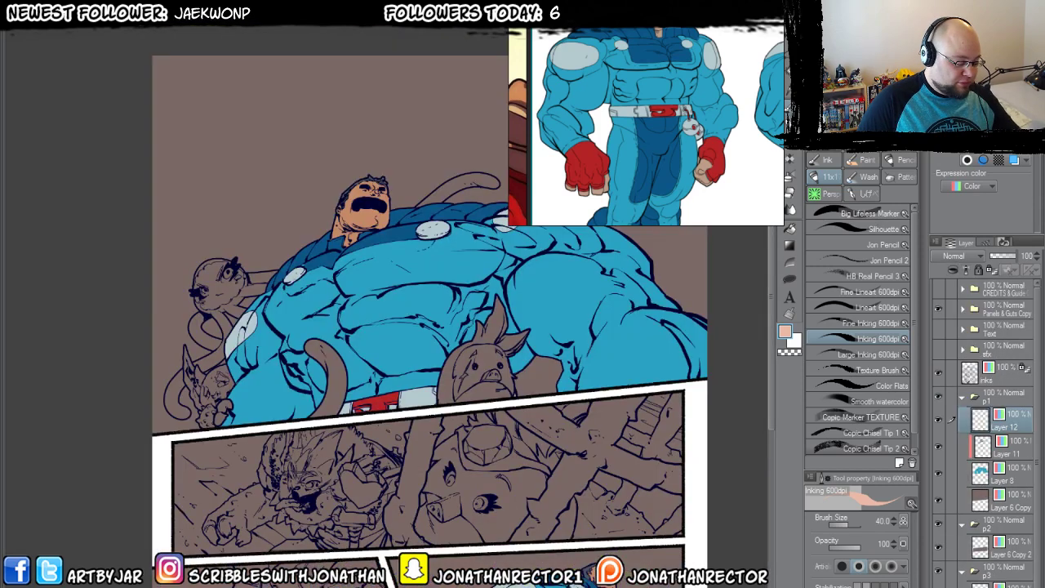
Fill the octopus's face, head and the tentacles behind the giant's shoulder in panel one with pale pink.
{"action": "key", "text": "ctrl+plus"}
{"action": "key", "text": "ctrl+plus"}
{"action": "left_click_drag", "start_coordinate": [114, 338], "coordinate": [298, 440]}
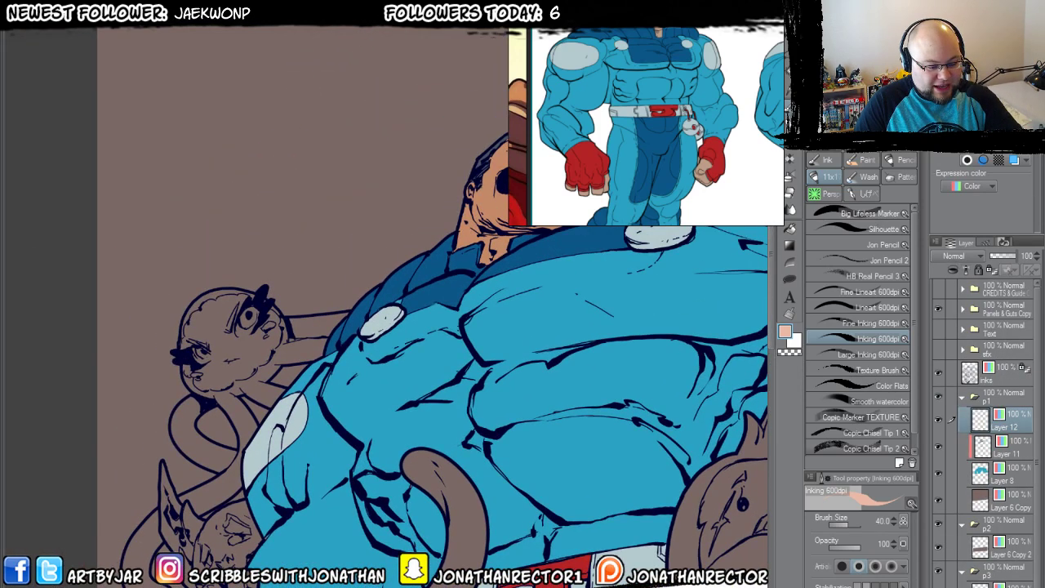
{"action": "key", "text": "g"}
{"action": "key", "text": "g"}
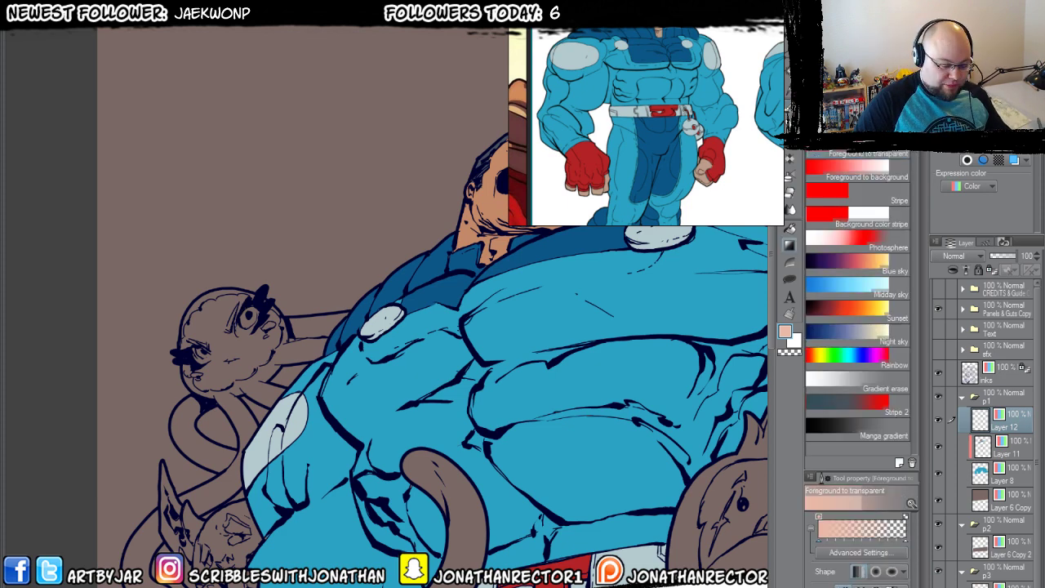
{"action": "left_click_drag", "start_coordinate": [226, 299], "coordinate": [254, 230]}
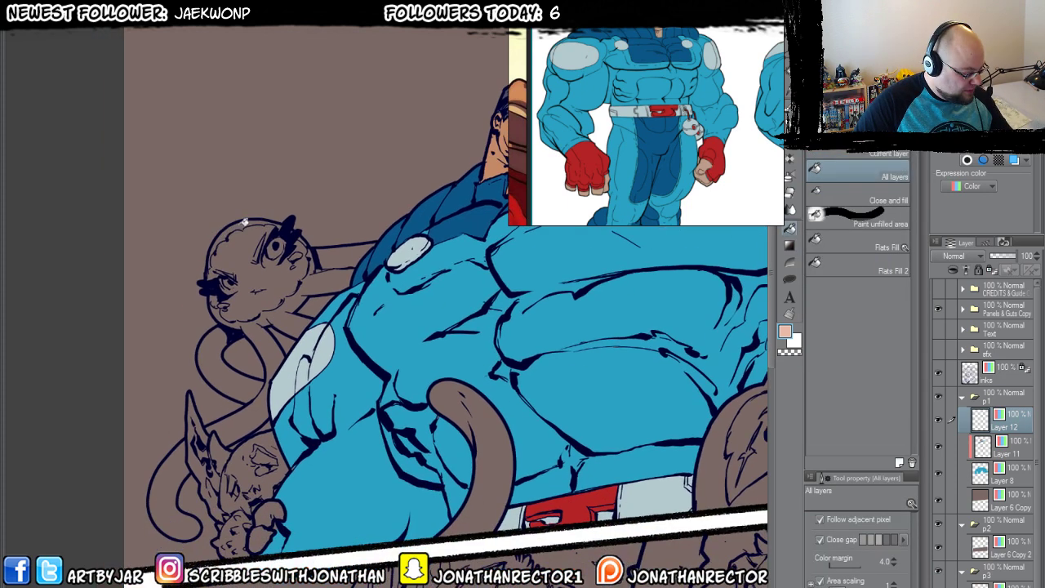
{"action": "left_click", "coordinate": [245, 223]}
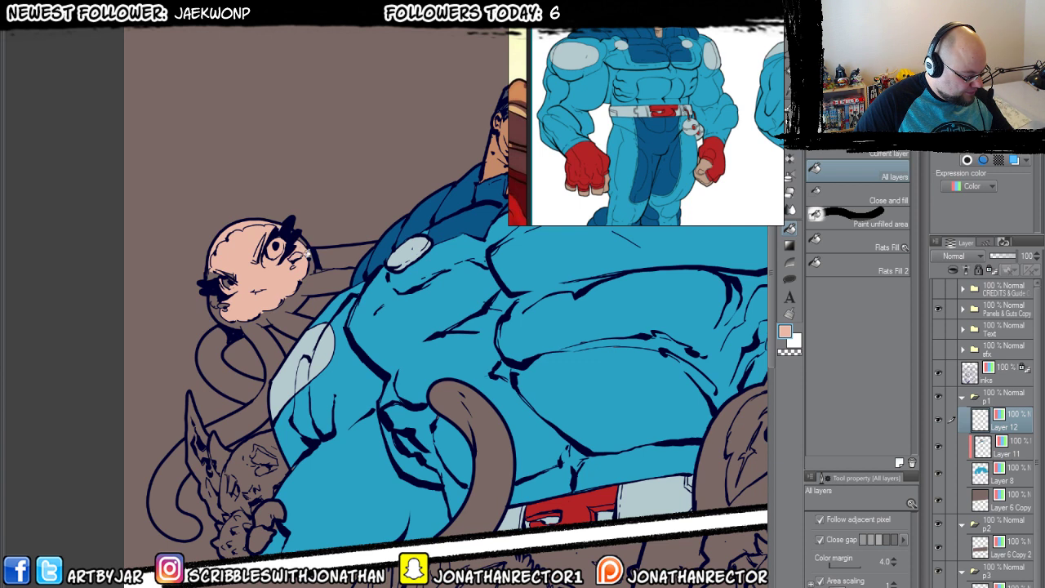
{"action": "left_click", "coordinate": [305, 253]}
{"action": "left_click", "coordinate": [305, 281]}
Fill the octopus's remaining tentacles in panel one with pale pink, including the one across the giant's belly, and touch up small gaps in its face.
{"action": "left_click", "coordinate": [219, 344]}
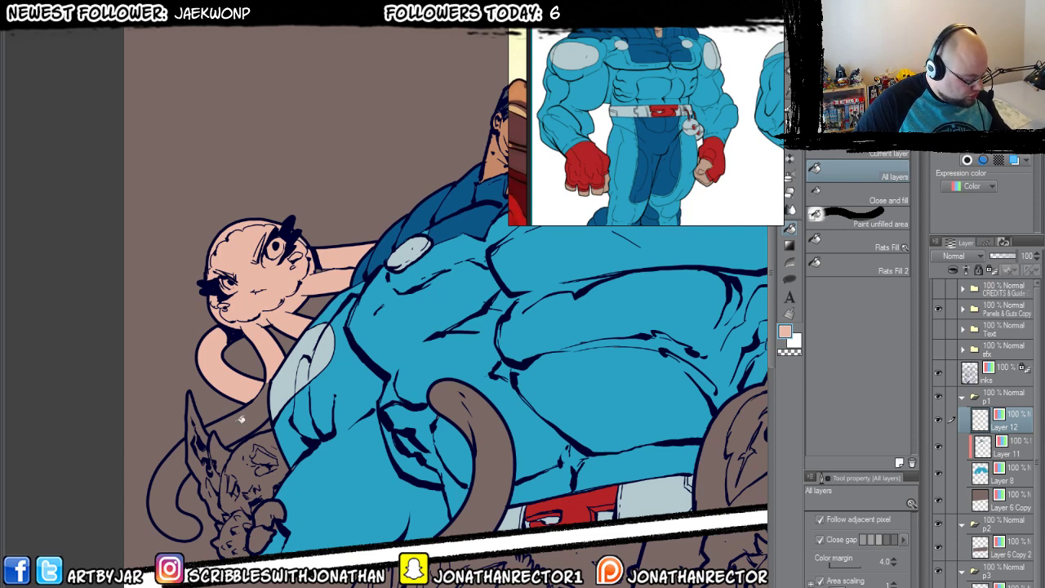
{"action": "left_click", "coordinate": [240, 418]}
{"action": "left_click", "coordinate": [173, 477]}
{"action": "left_click", "coordinate": [450, 398]}
{"action": "left_click_drag", "start_coordinate": [404, 528], "coordinate": [325, 587]}
{"action": "left_click", "coordinate": [254, 296]}
{"action": "left_click_drag", "start_coordinate": [245, 368], "coordinate": [559, 267]}
{"action": "key", "text": "p"}
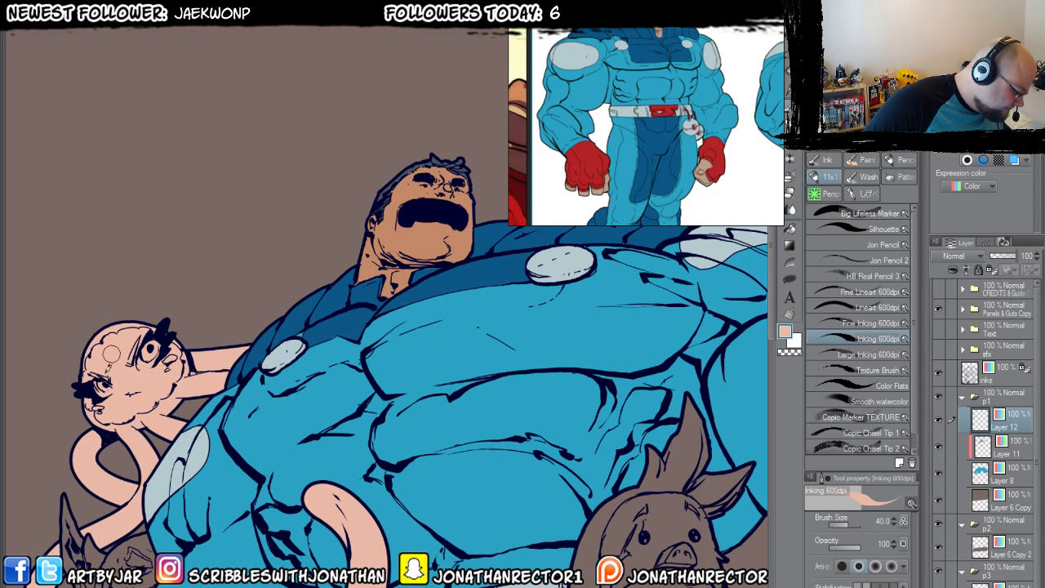
{"action": "left_click_drag", "start_coordinate": [103, 401], "coordinate": [128, 409]}
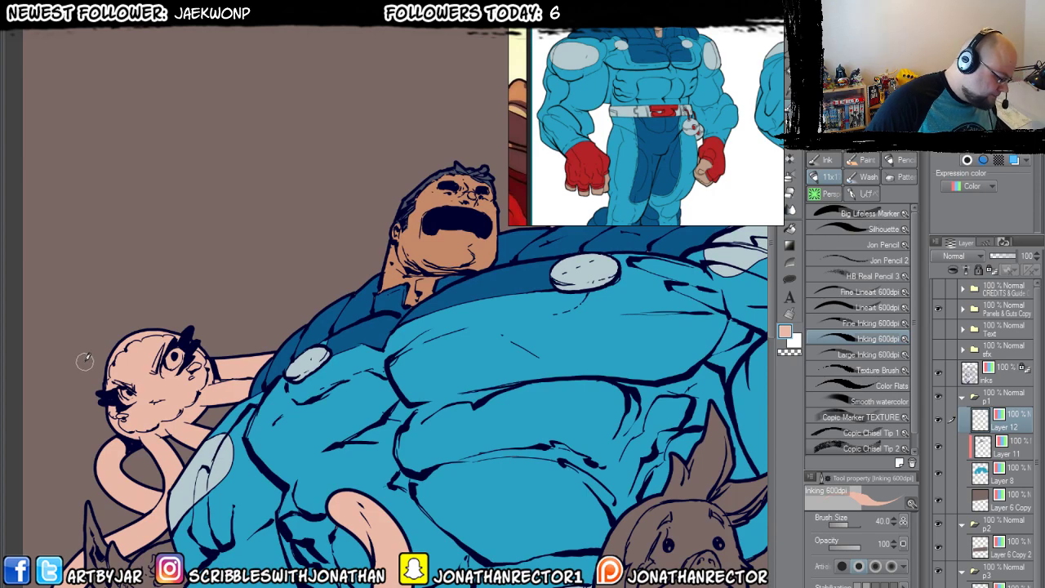
Add a new layer in panel four's folder with its expression color set to Color, and hide the giant's colours beneath it.
{"action": "left_click_drag", "start_coordinate": [417, 552], "coordinate": [280, 281]}
{"action": "left_click_drag", "start_coordinate": [637, 572], "coordinate": [383, 310]}
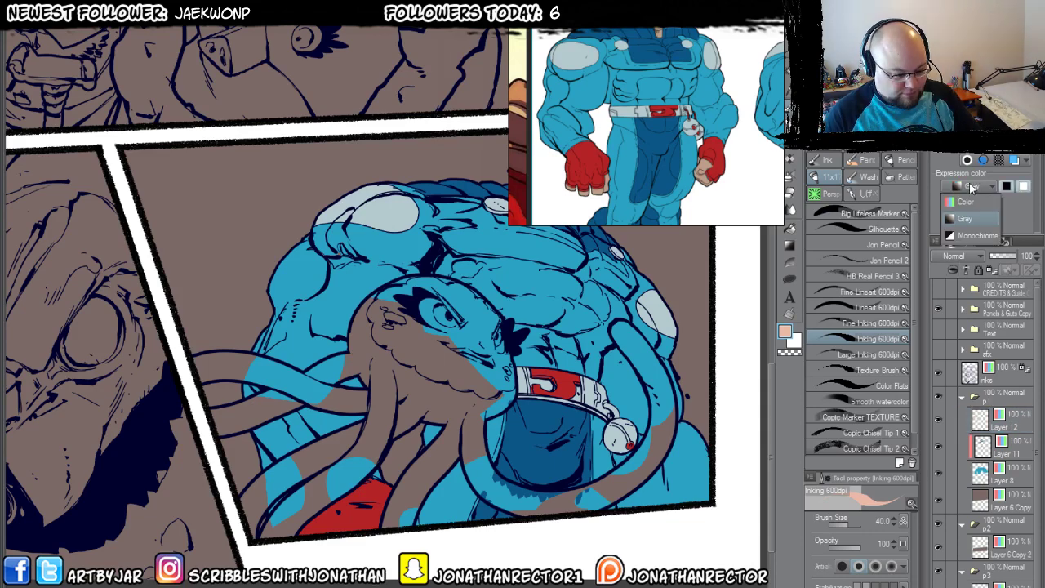
{"action": "left_click_drag", "start_coordinate": [377, 388], "coordinate": [364, 458]}
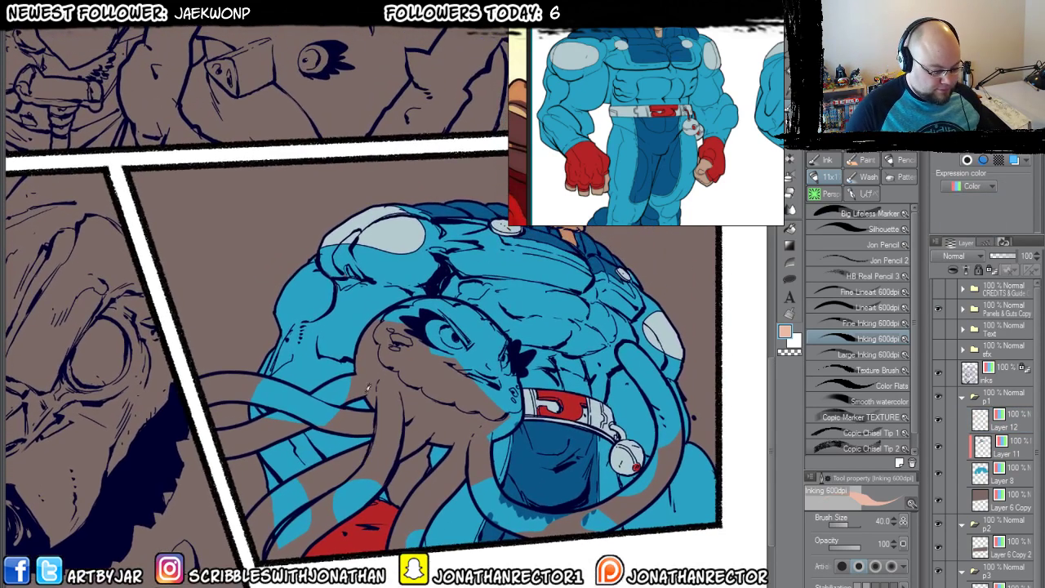
{"action": "key", "text": "g"}
{"action": "left_click_drag", "start_coordinate": [1037, 392], "coordinate": [1038, 453]}
{"action": "left_click", "coordinate": [939, 587]}
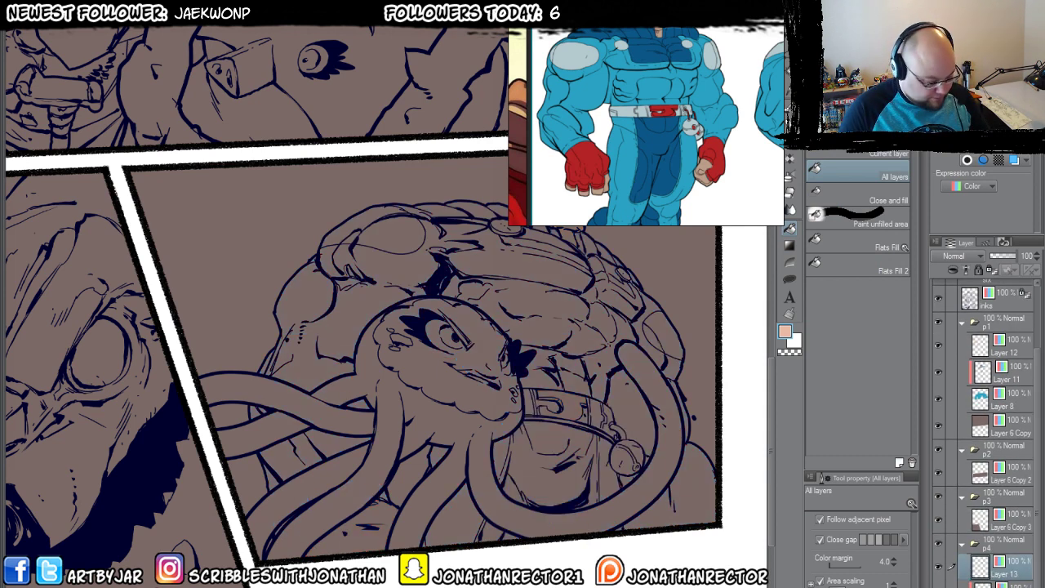
Fill the octopus's head, face and all its tentacles in panel four with pale pink.
{"action": "left_click", "coordinate": [479, 329]}
{"action": "left_click", "coordinate": [402, 389]}
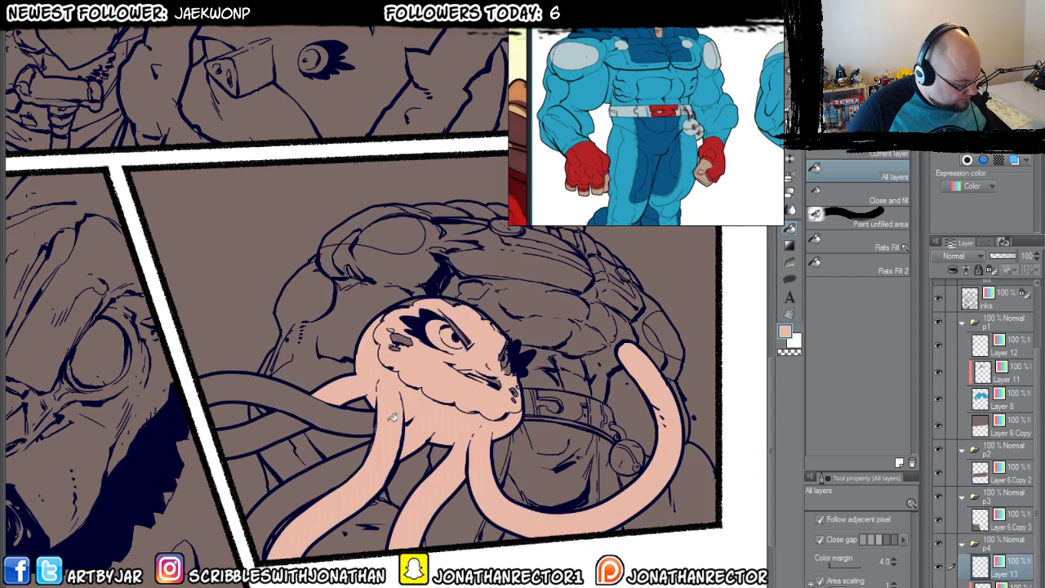
{"action": "left_click", "coordinate": [334, 409]}
{"action": "left_click", "coordinate": [257, 433]}
{"action": "left_click", "coordinate": [290, 489]}
{"action": "left_click_drag", "start_coordinate": [378, 516], "coordinate": [377, 555]}
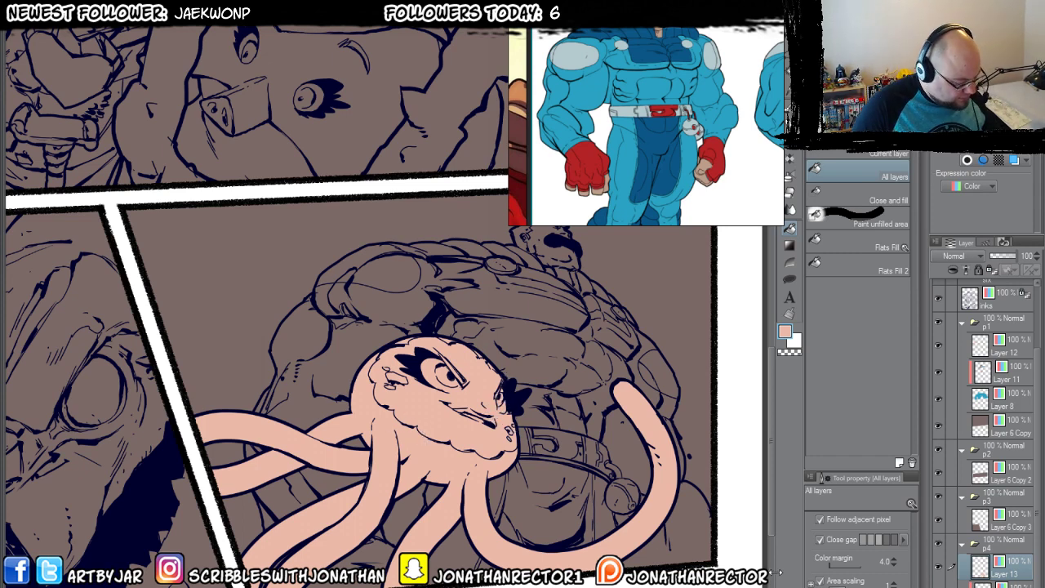
Add a new layer clipped to the octopus's pink base in panel four and set its expression color to Color.
{"action": "key", "text": "ctrl+shift+n"}
{"action": "left_click", "coordinate": [972, 186]}
{"action": "left_click", "coordinate": [968, 195]}
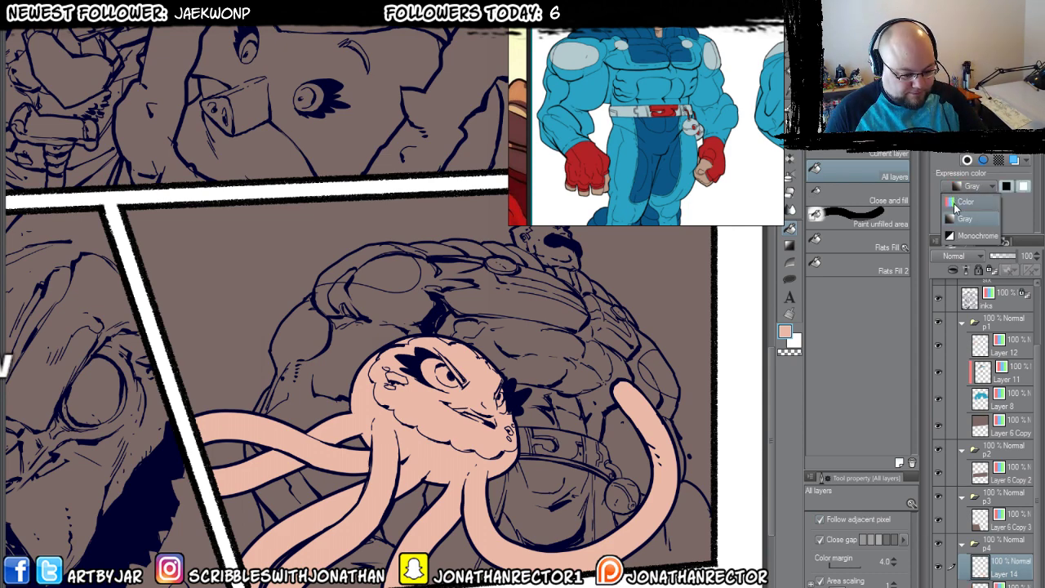
Draw ragged dark grey border lines across the octopus's upper tentacles in panel four to mark where its dark markings end.
{"action": "left_click_drag", "start_coordinate": [404, 459], "coordinate": [443, 401]}
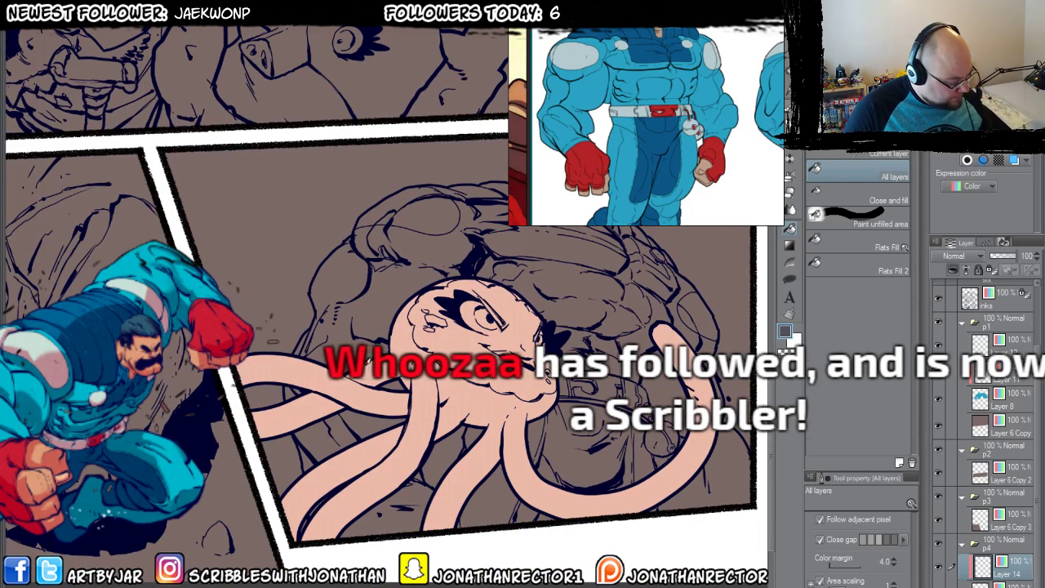
{"action": "key", "text": "p"}
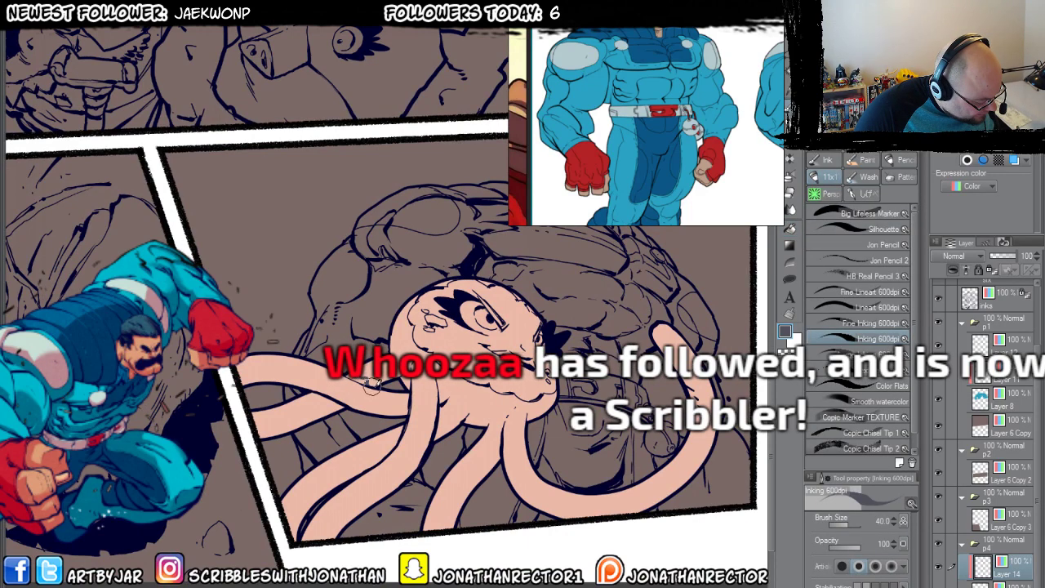
{"action": "left_click_drag", "start_coordinate": [361, 400], "coordinate": [385, 388]}
{"action": "mouse_move", "coordinate": [364, 441]}
{"action": "left_mouse_down"}
{"action": "mouse_move", "coordinate": [409, 431]}
{"action": "mouse_move", "coordinate": [418, 464]}
{"action": "left_mouse_up"}
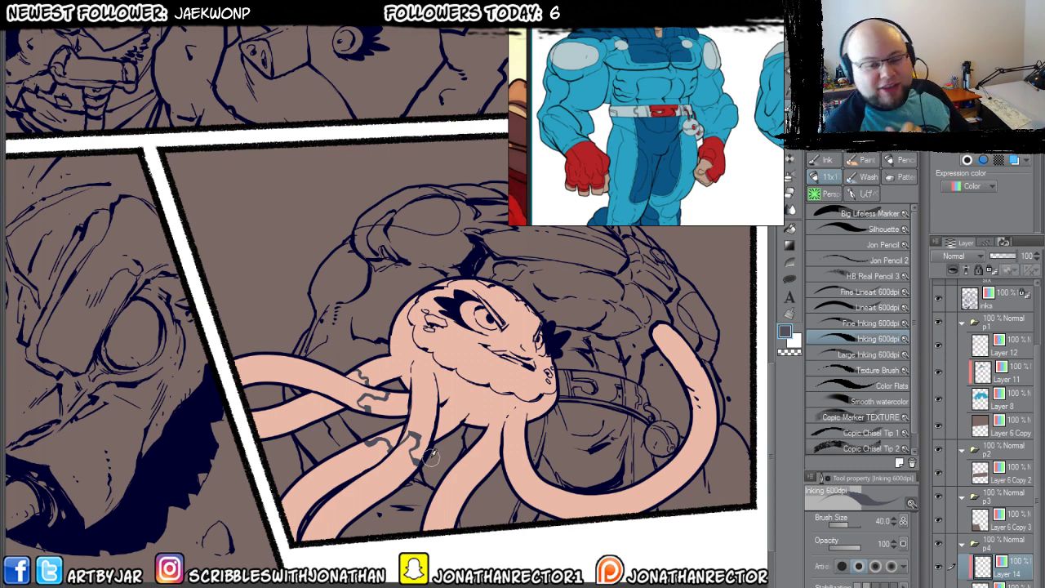
{"action": "mouse_move", "coordinate": [417, 470]}
{"action": "left_mouse_down"}
{"action": "mouse_move", "coordinate": [446, 449]}
{"action": "mouse_move", "coordinate": [459, 461]}
{"action": "mouse_move", "coordinate": [491, 452]}
{"action": "mouse_move", "coordinate": [490, 462]}
{"action": "mouse_move", "coordinate": [495, 426]}
{"action": "left_mouse_up"}
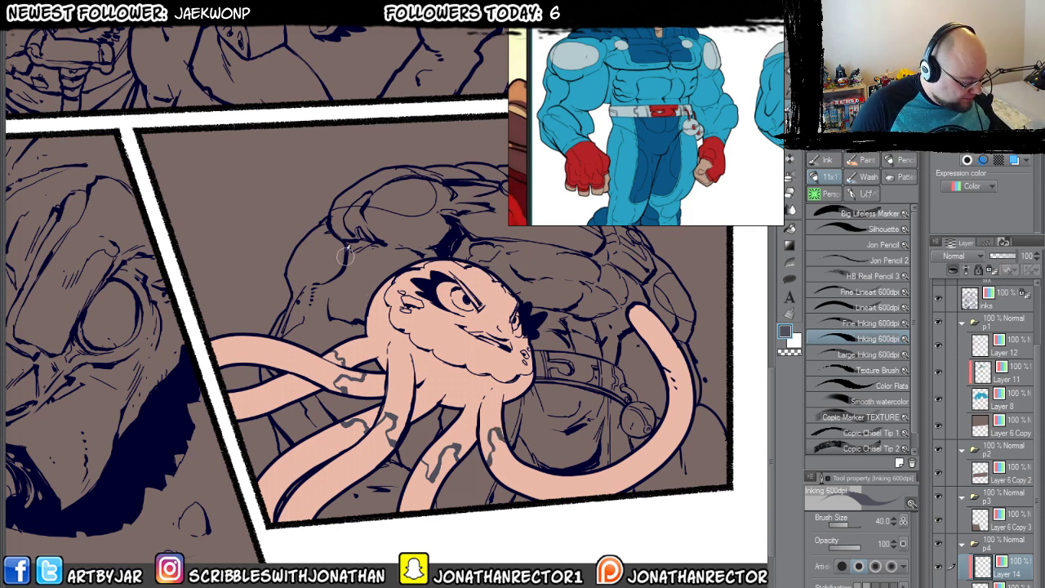
Fill the octopus's head around the face and the upper tentacles down to the ragged borders with dark grey.
{"action": "key", "text": "g"}
{"action": "left_click", "coordinate": [456, 377]}
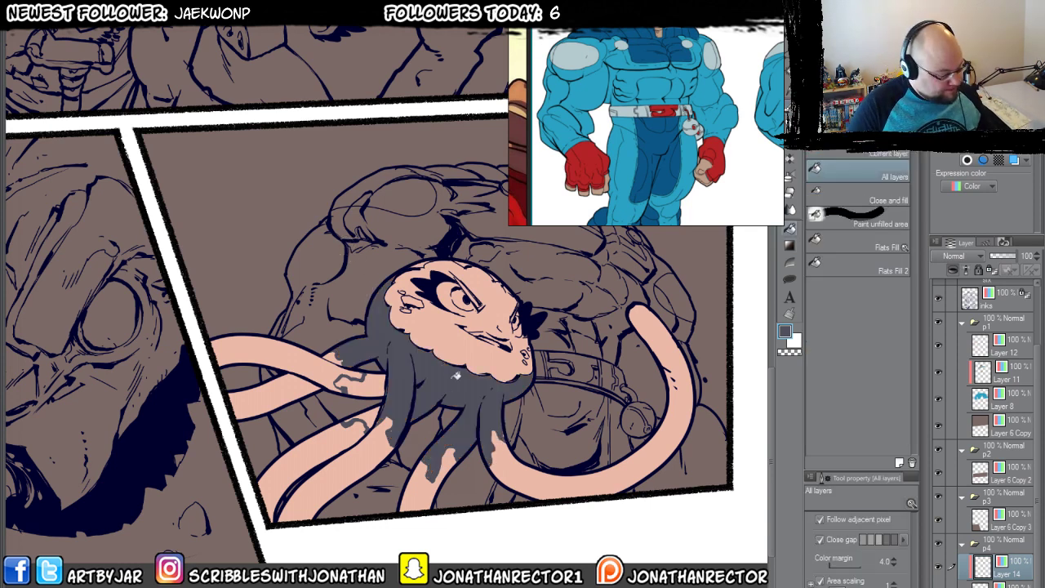
{"action": "left_click", "coordinate": [369, 383]}
{"action": "left_click", "coordinate": [367, 413]}
Paint dark grey speckles along the edges of the tentacle markings and fill the small spots on the octopus's face with dark grey.
{"action": "key", "text": "p"}
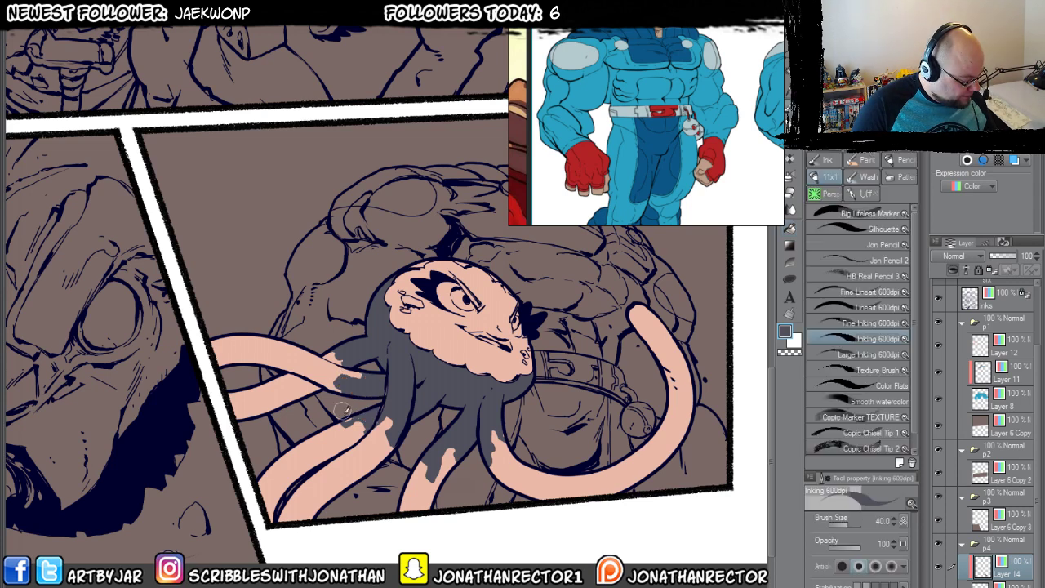
{"action": "left_click_drag", "start_coordinate": [325, 372], "coordinate": [334, 369]}
{"action": "left_click", "coordinate": [304, 353]}
{"action": "mouse_move", "coordinate": [377, 425]}
{"action": "left_mouse_down"}
{"action": "mouse_move", "coordinate": [370, 445]}
{"action": "mouse_move", "coordinate": [379, 451]}
{"action": "mouse_move", "coordinate": [334, 428]}
{"action": "left_mouse_up"}
{"action": "left_click_drag", "start_coordinate": [416, 473], "coordinate": [412, 490]}
{"action": "left_click", "coordinate": [450, 468]}
{"action": "mouse_move", "coordinate": [491, 449]}
{"action": "left_mouse_down"}
{"action": "mouse_move", "coordinate": [506, 443]}
{"action": "mouse_move", "coordinate": [502, 472]}
{"action": "left_mouse_up"}
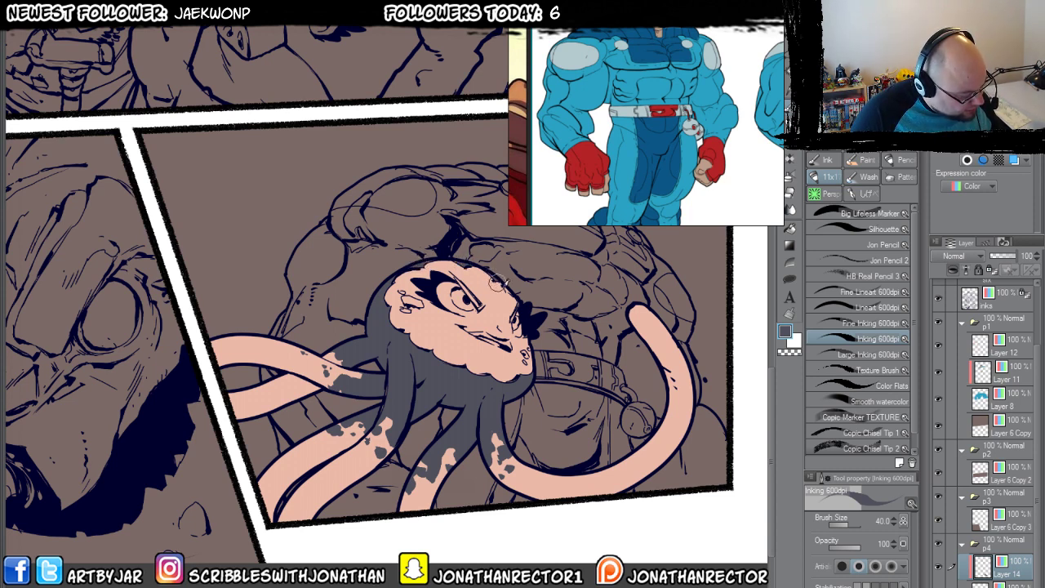
{"action": "key", "text": "g"}
{"action": "key", "text": "g"}
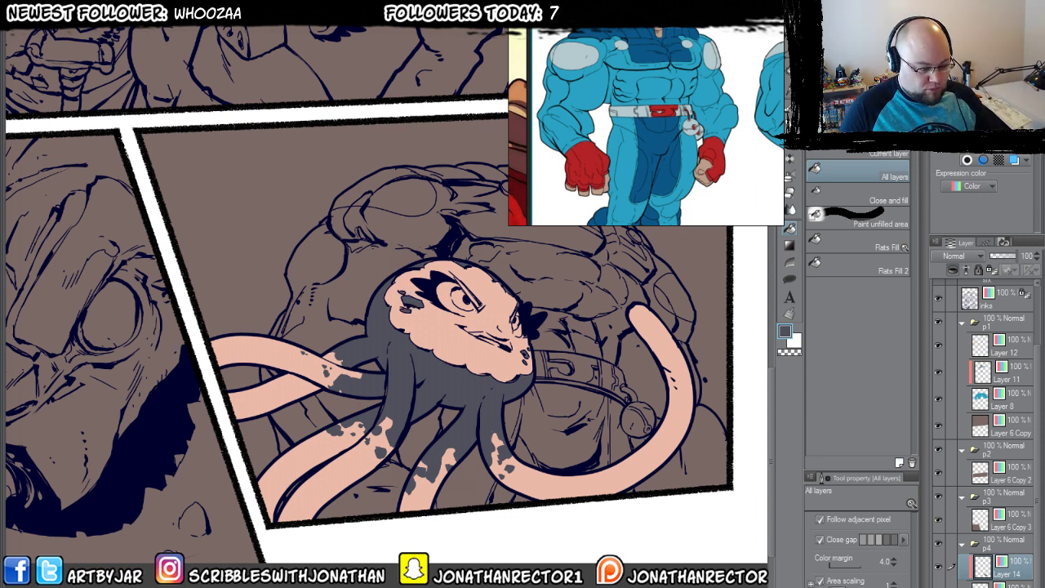
Colour the whites of the octopus's eyes in panel four with near-white and its irises with bright green.
{"action": "left_click_drag", "start_coordinate": [406, 346], "coordinate": [414, 368]}
{"action": "key", "text": "p"}
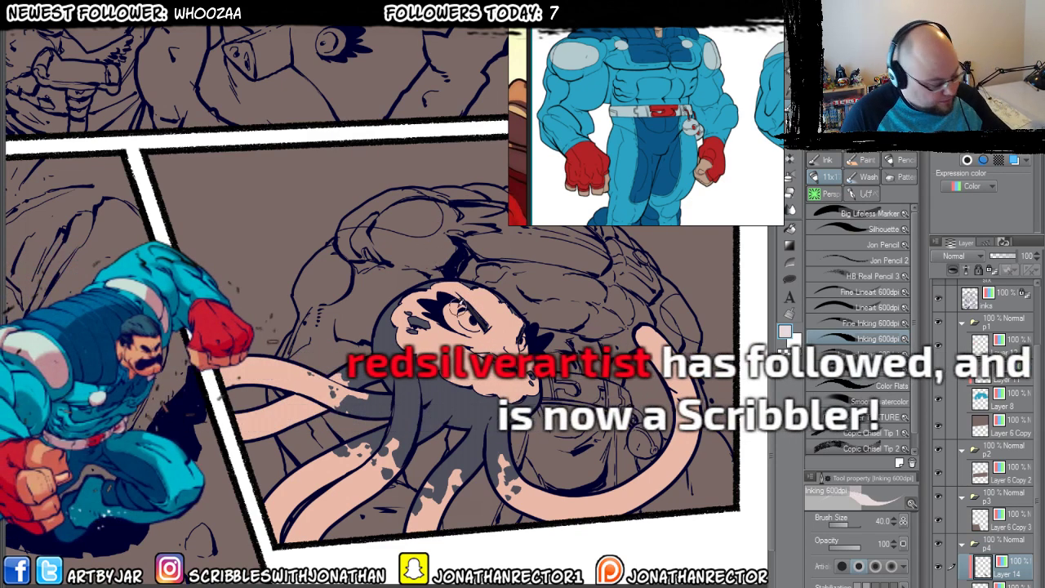
{"action": "left_click_drag", "start_coordinate": [469, 331], "coordinate": [480, 331]}
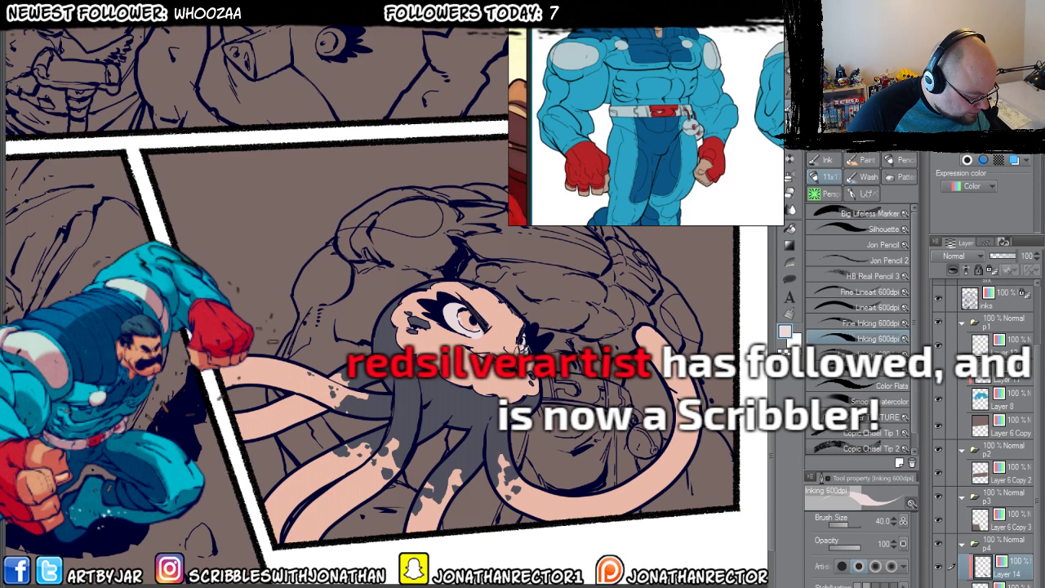
{"action": "left_click", "coordinate": [985, 90]}
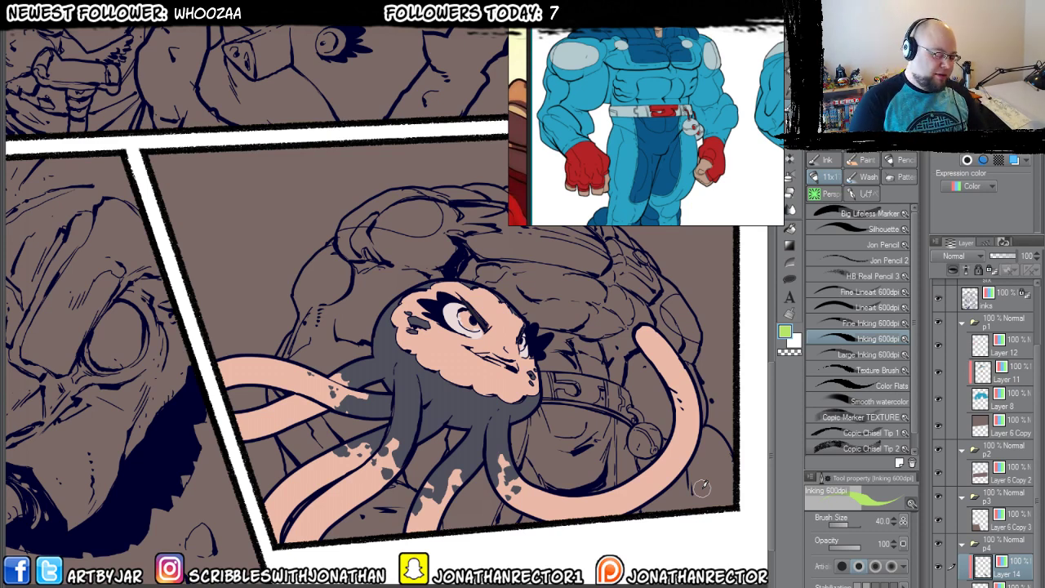
{"action": "left_click_drag", "start_coordinate": [469, 319], "coordinate": [472, 323]}
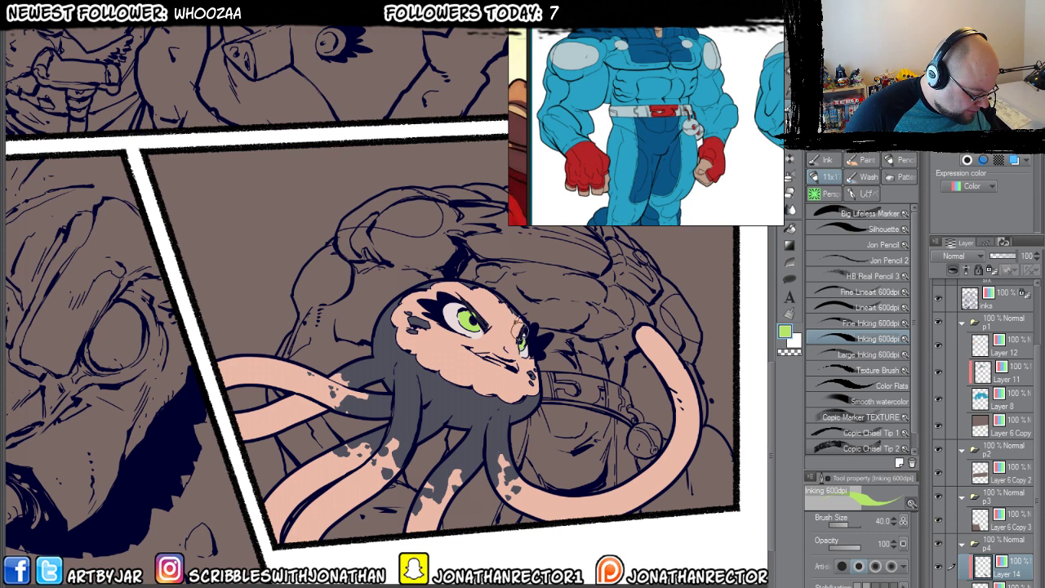
Paint the octopus's lips in panel four with red sampled from the giant's glove in the reference image.
{"action": "left_click", "coordinate": [479, 315], "text": "alt"}
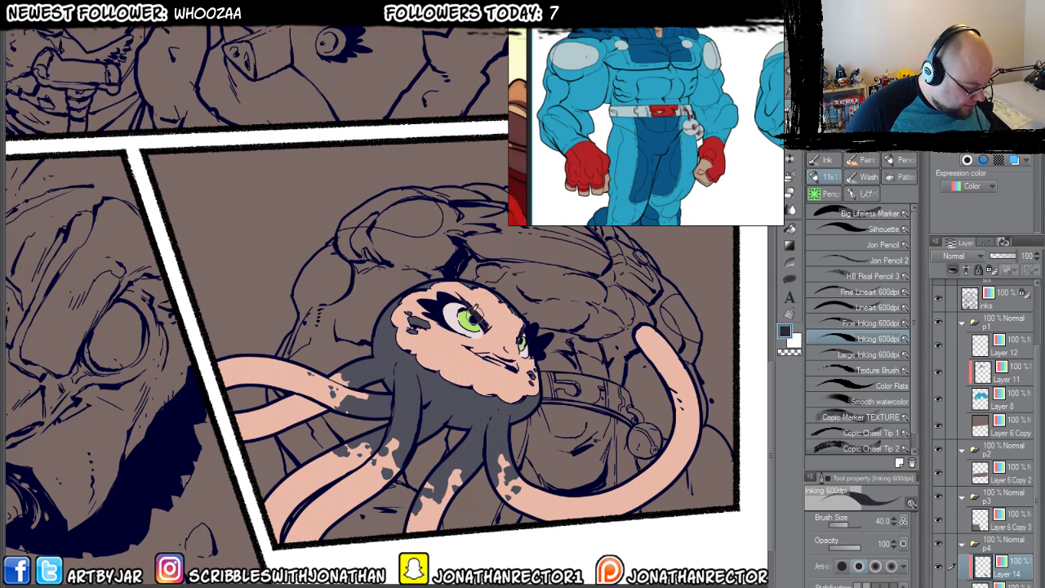
{"action": "left_click", "coordinate": [588, 164], "text": "alt"}
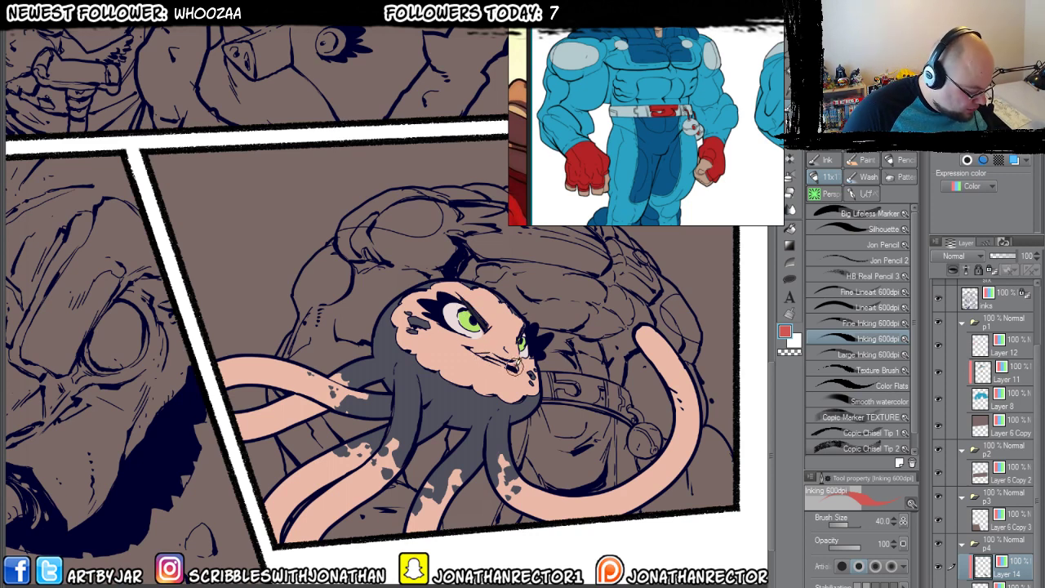
{"action": "left_click_drag", "start_coordinate": [502, 348], "coordinate": [483, 350]}
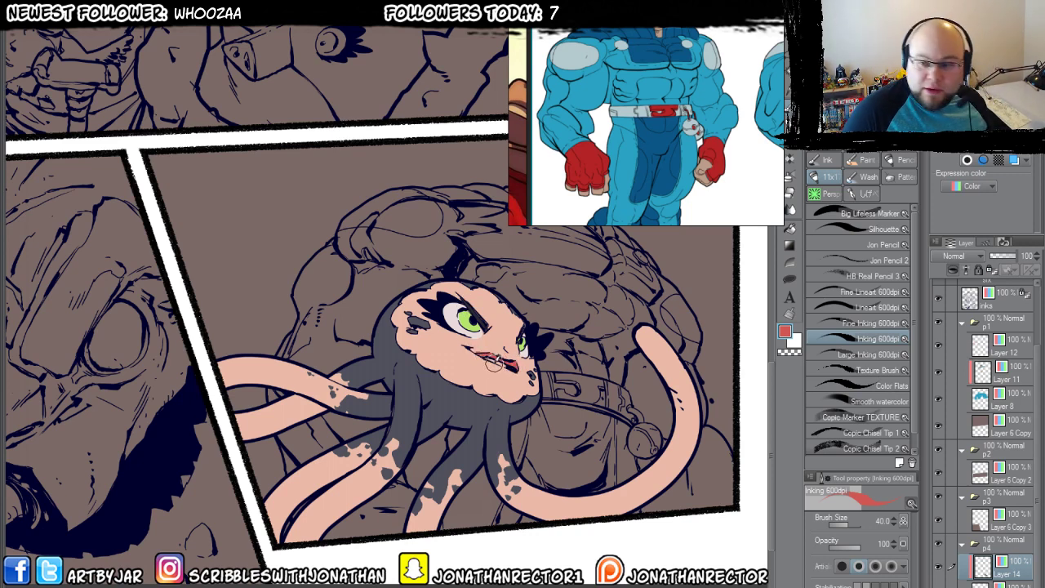
Undo the red lips on the octopus in panel four and paint the inside of its mouth near-white.
{"action": "key", "text": "ctrl+z"}
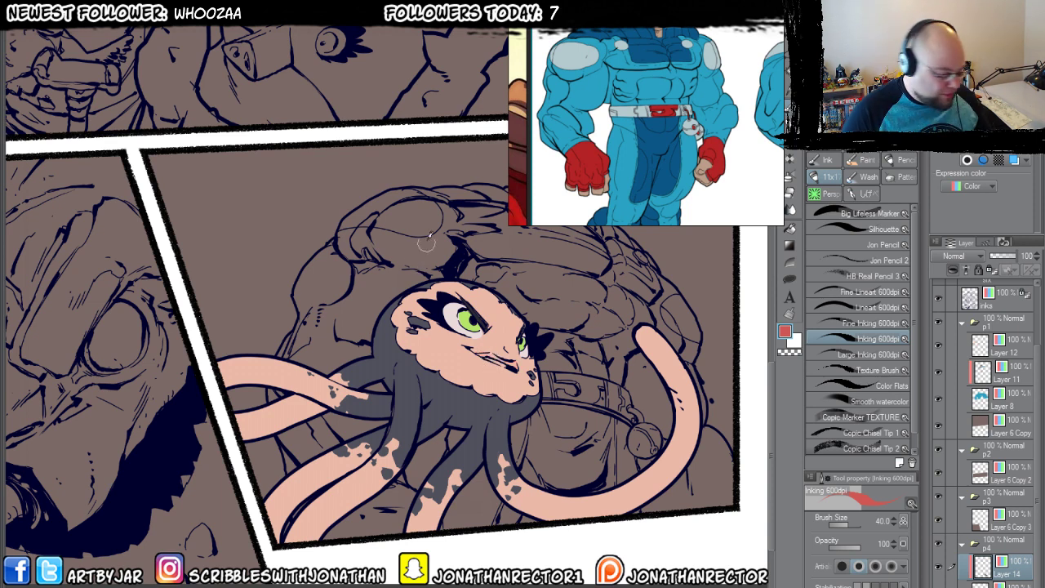
{"action": "left_click", "coordinate": [446, 307], "text": "alt"}
{"action": "left_click_drag", "start_coordinate": [501, 363], "coordinate": [485, 360]}
Add a new layer above Layer 12 in the p1 folder, clipped to the layer below, with its expression colour set to Color.
{"action": "left_click_drag", "start_coordinate": [196, 163], "coordinate": [235, 563]}
{"action": "left_click_drag", "start_coordinate": [238, 158], "coordinate": [357, 334]}
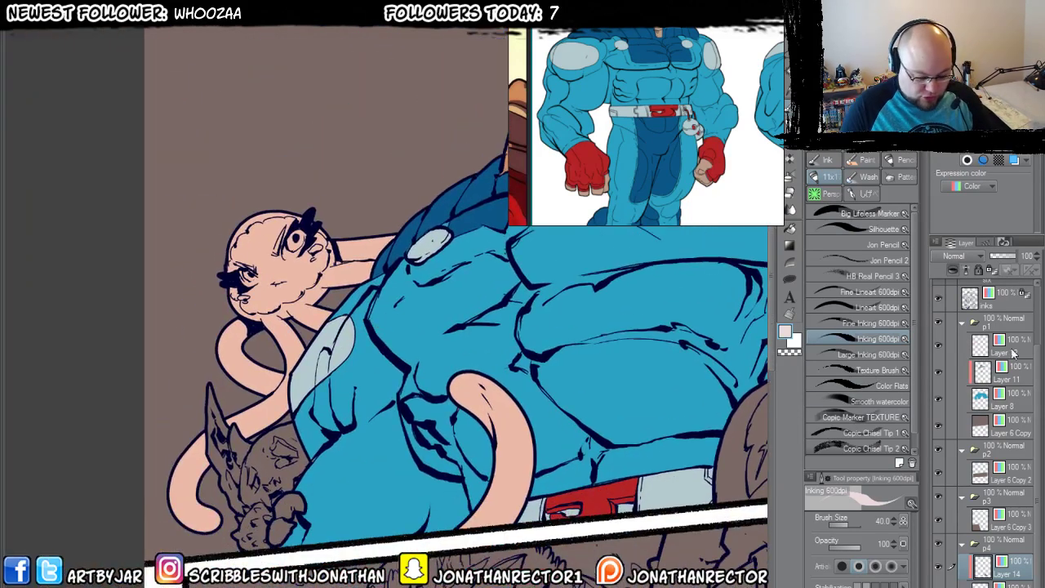
{"action": "left_click", "coordinate": [952, 344]}
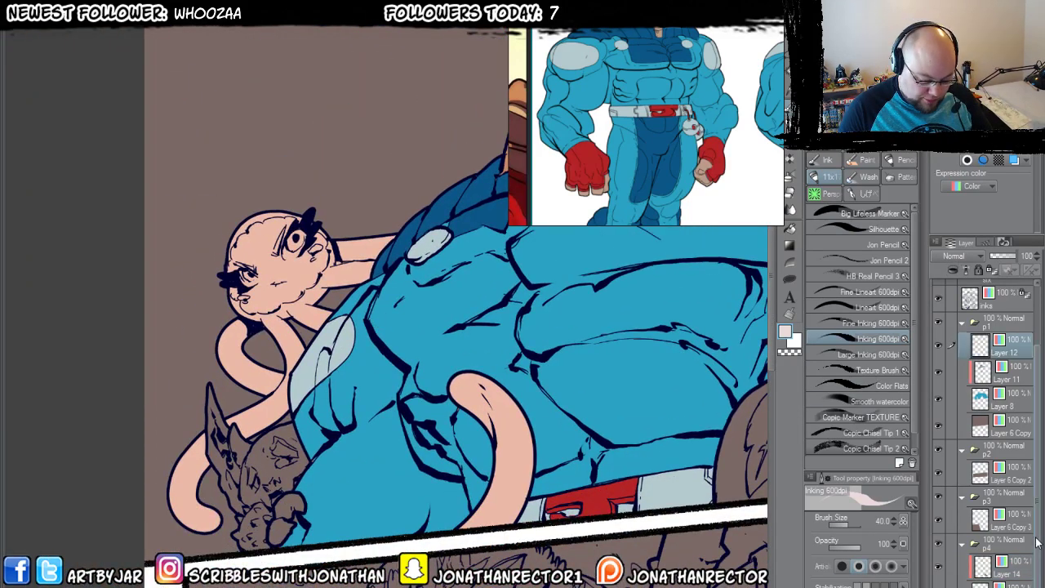
{"action": "scroll", "coordinate": [951, 344], "scroll_direction": "down", "scroll_amount": 1}
{"action": "left_click_drag", "start_coordinate": [542, 415], "coordinate": [196, 106]}
{"action": "left_click_drag", "start_coordinate": [523, 506], "coordinate": [257, 215]}
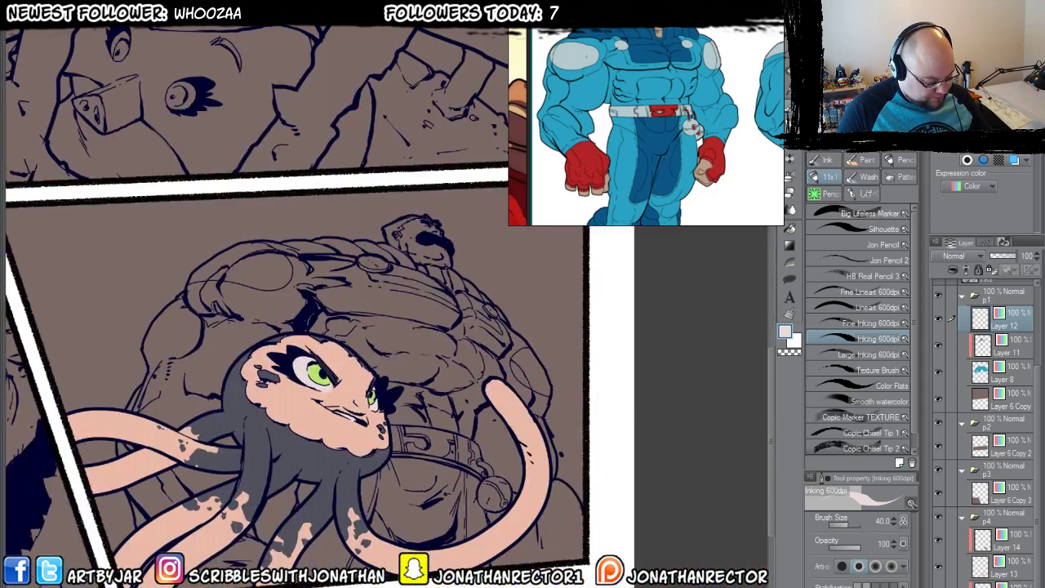
{"action": "left_click_drag", "start_coordinate": [212, 170], "coordinate": [385, 444]}
{"action": "left_click_drag", "start_coordinate": [488, 341], "coordinate": [662, 436]}
{"action": "scroll", "coordinate": [1021, 409], "scroll_direction": "up", "scroll_amount": 1}
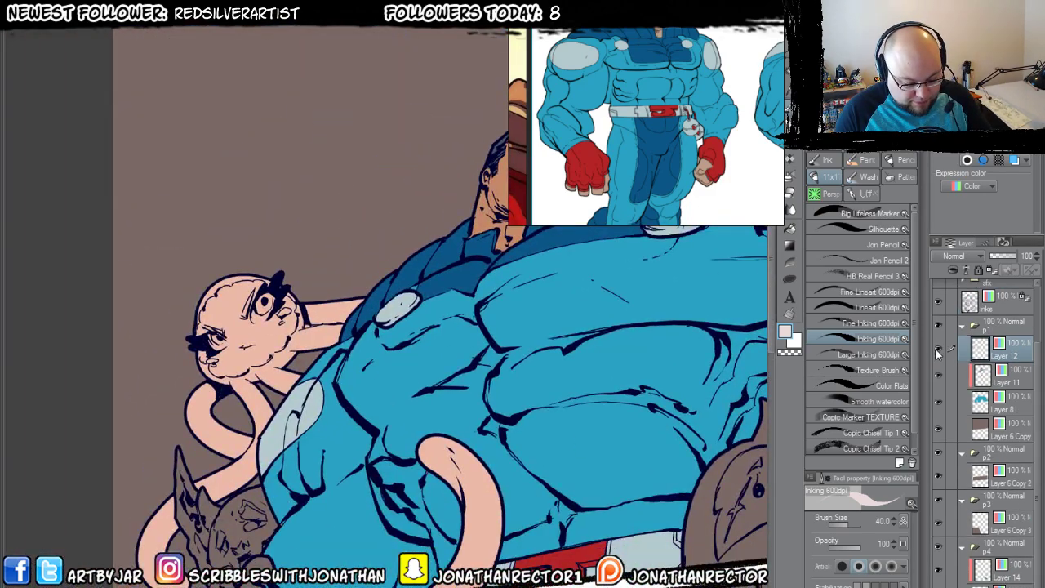
{"action": "key", "text": "ctrl+shift+n"}
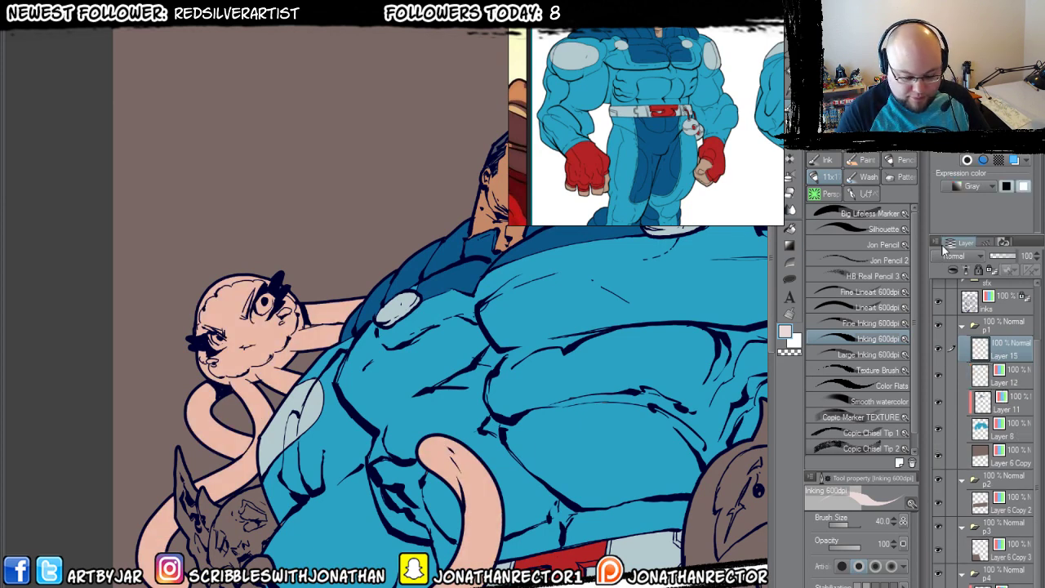
{"action": "left_click", "coordinate": [972, 186]}
{"action": "left_click", "coordinate": [961, 202]}
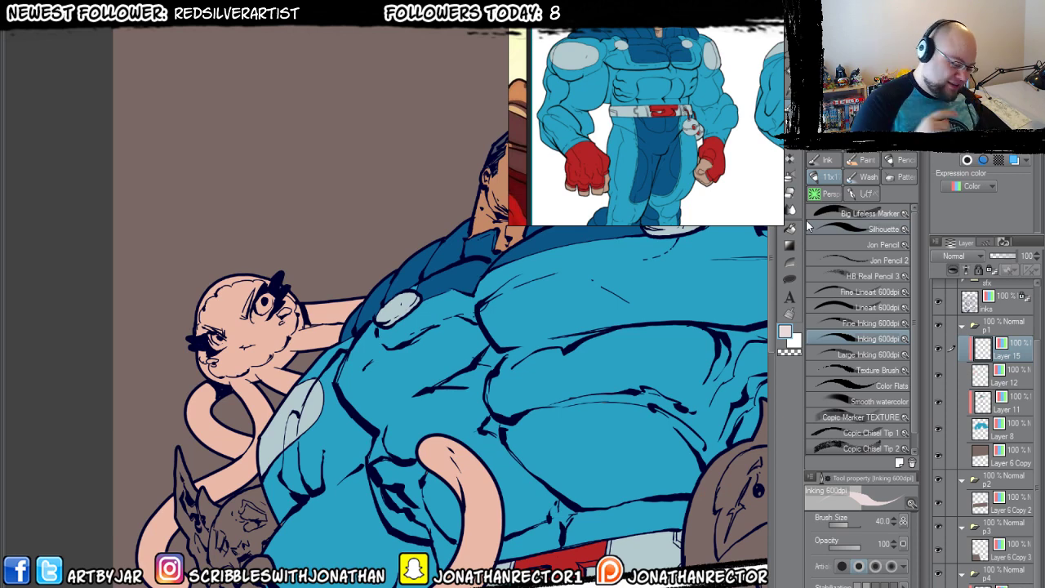
Outline ragged markings across the octopus's tentacles in panel one with dark grey and fill the enclosed areas around them.
{"action": "left_click", "coordinate": [980, 82]}
{"action": "left_click_drag", "start_coordinate": [286, 505], "coordinate": [343, 478]}
{"action": "mouse_move", "coordinate": [245, 399]}
{"action": "left_mouse_down"}
{"action": "mouse_move", "coordinate": [302, 384]}
{"action": "mouse_move", "coordinate": [308, 365]}
{"action": "mouse_move", "coordinate": [316, 377]}
{"action": "mouse_move", "coordinate": [334, 361]}
{"action": "mouse_move", "coordinate": [389, 305]}
{"action": "mouse_move", "coordinate": [378, 288]}
{"action": "mouse_move", "coordinate": [409, 270]}
{"action": "left_mouse_up"}
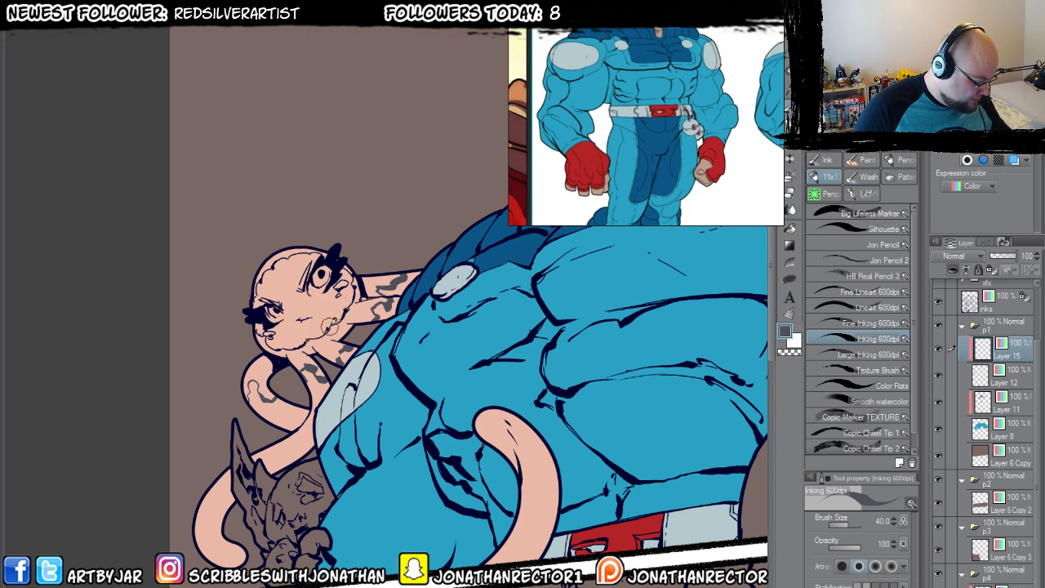
{"action": "key", "text": "g"}
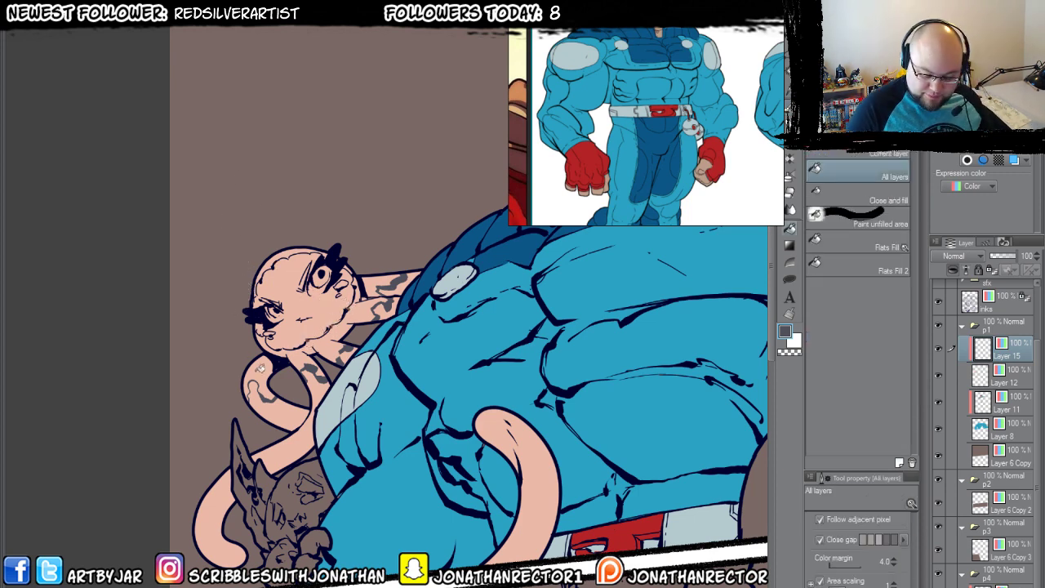
{"action": "left_click", "coordinate": [260, 377]}
{"action": "left_click", "coordinate": [275, 327]}
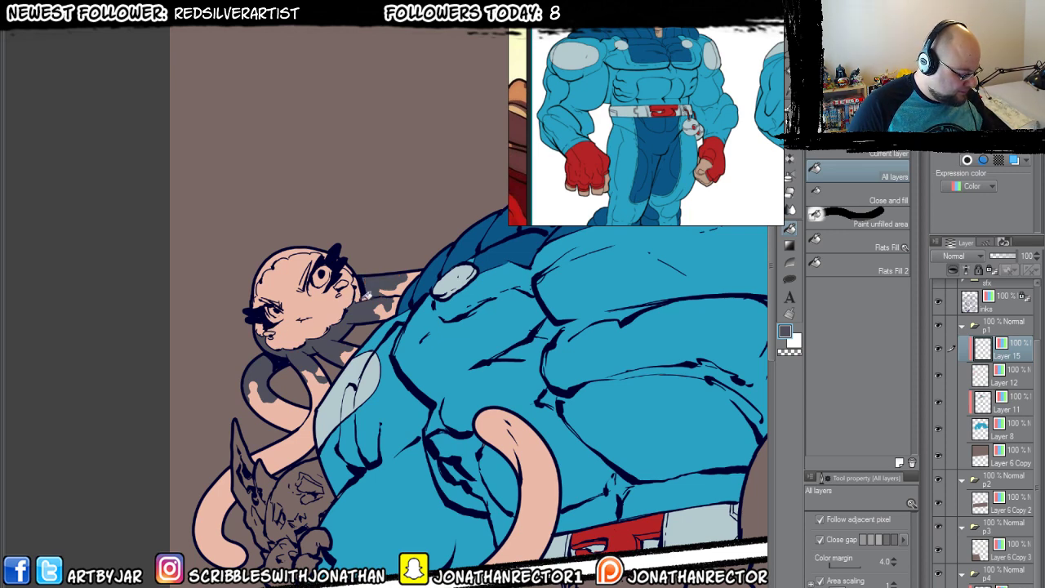
Paint the panel-one octopus's face spots and the rim of its head dark grey, and add dark grey speckles along the tentacle markings.
{"action": "key", "text": "b"}
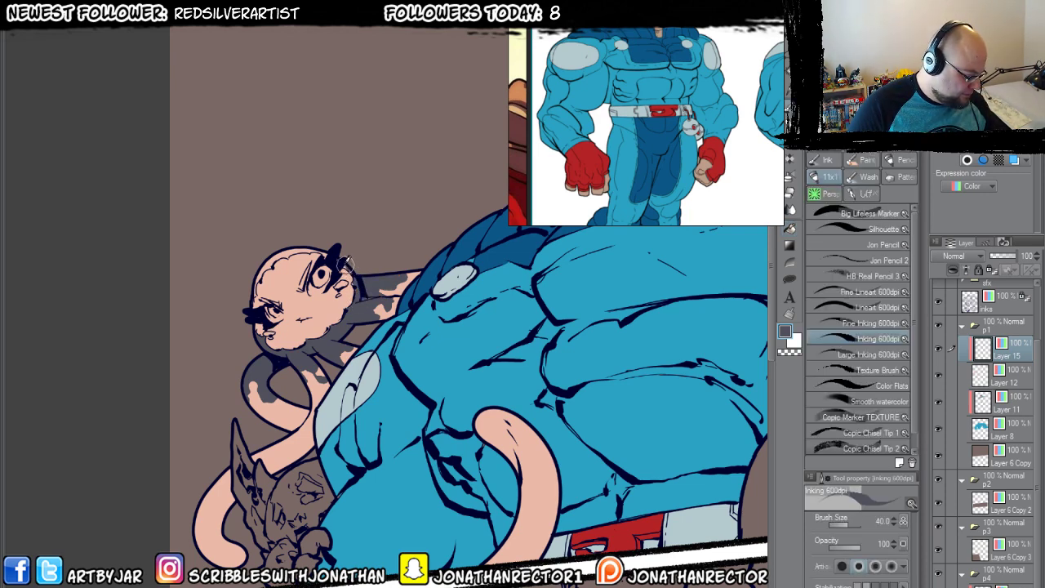
{"action": "mouse_move", "coordinate": [343, 292]}
{"action": "left_mouse_down"}
{"action": "mouse_move", "coordinate": [400, 278]}
{"action": "mouse_move", "coordinate": [370, 286]}
{"action": "left_mouse_up"}
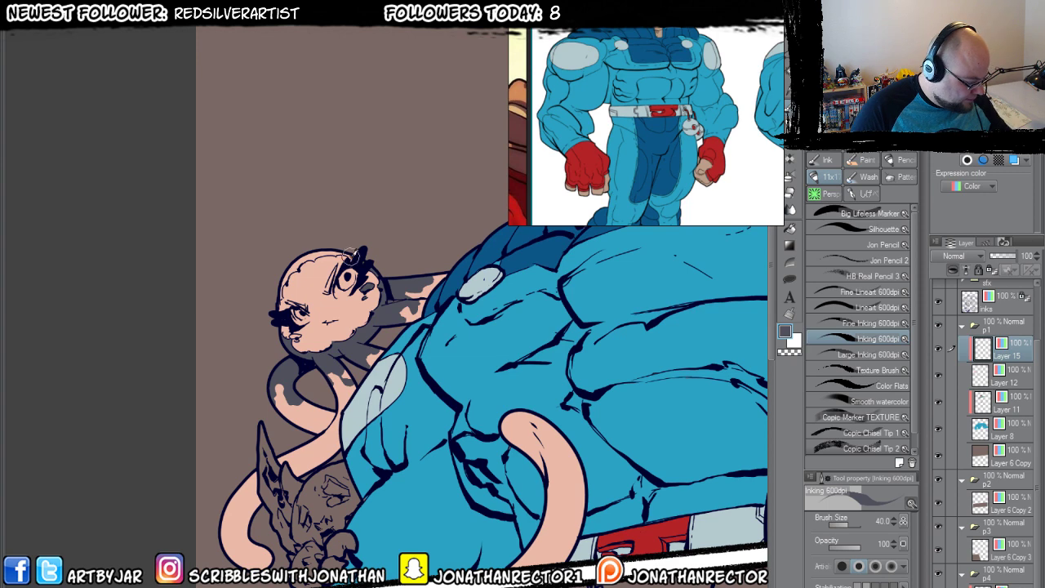
{"action": "key", "text": "g"}
{"action": "key", "text": "b"}
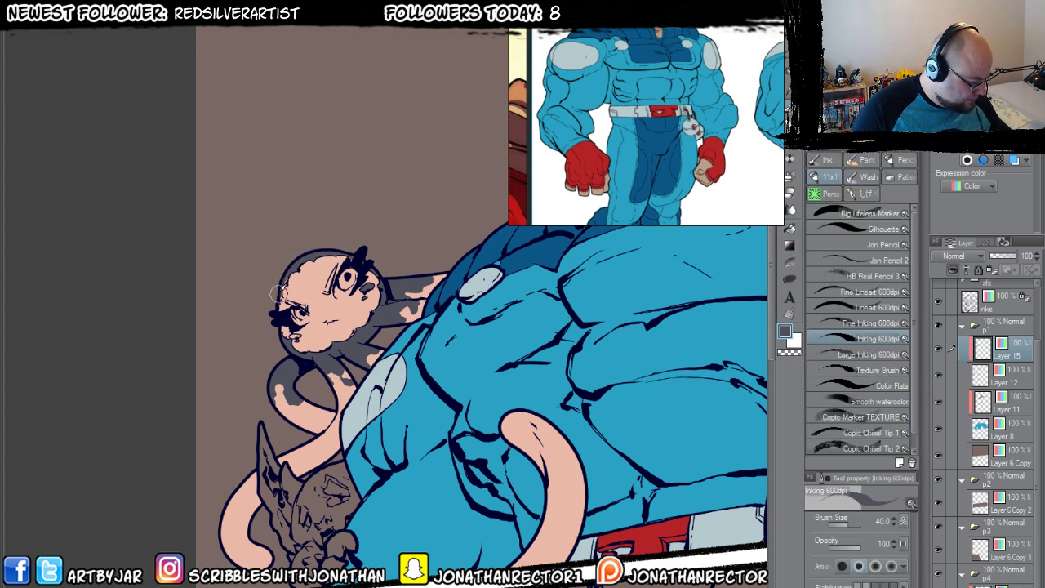
{"action": "left_click_drag", "start_coordinate": [285, 330], "coordinate": [295, 343]}
{"action": "mouse_move", "coordinate": [277, 403]}
{"action": "left_mouse_down"}
{"action": "mouse_move", "coordinate": [336, 381]}
{"action": "mouse_move", "coordinate": [338, 395]}
{"action": "mouse_move", "coordinate": [347, 373]}
{"action": "left_mouse_up"}
{"action": "mouse_move", "coordinate": [394, 326]}
{"action": "left_mouse_down"}
{"action": "mouse_move", "coordinate": [420, 288]}
{"action": "mouse_move", "coordinate": [389, 305]}
{"action": "left_mouse_up"}
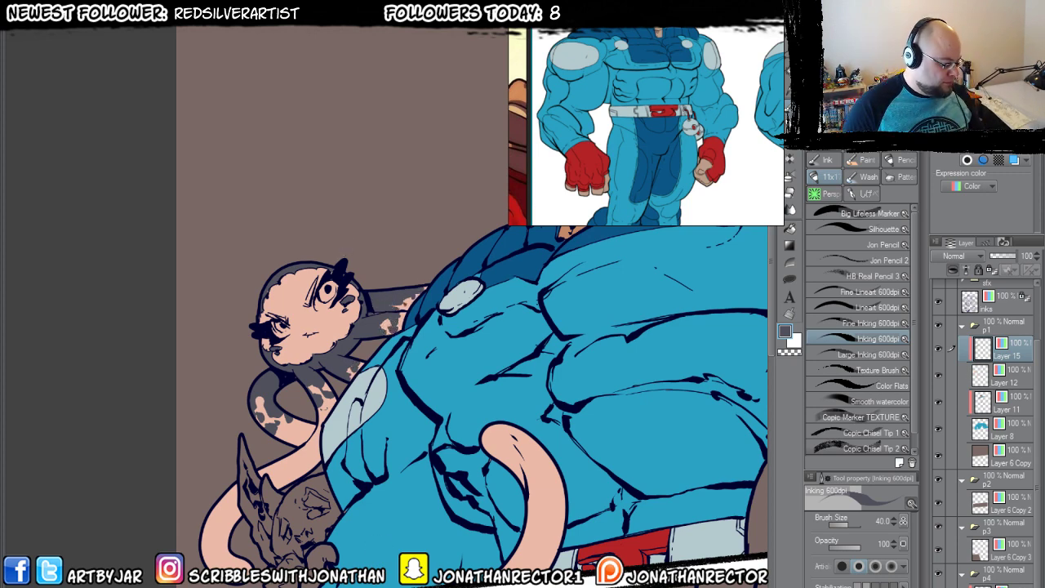
Colour the whites of the octopus's eyes in panel one with near-white and its irises with bright green.
{"action": "scroll", "coordinate": [356, 487], "scroll_direction": "down", "scroll_amount": 3}
{"action": "left_click_drag", "start_coordinate": [381, 519], "coordinate": [357, 487]}
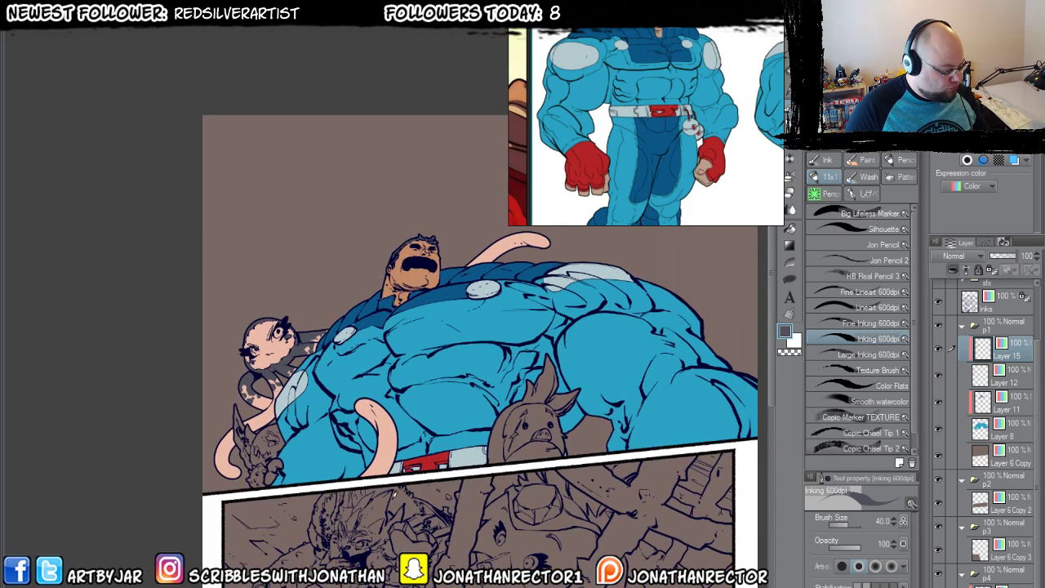
{"action": "scroll", "coordinate": [196, 323], "scroll_direction": "up", "scroll_amount": 5}
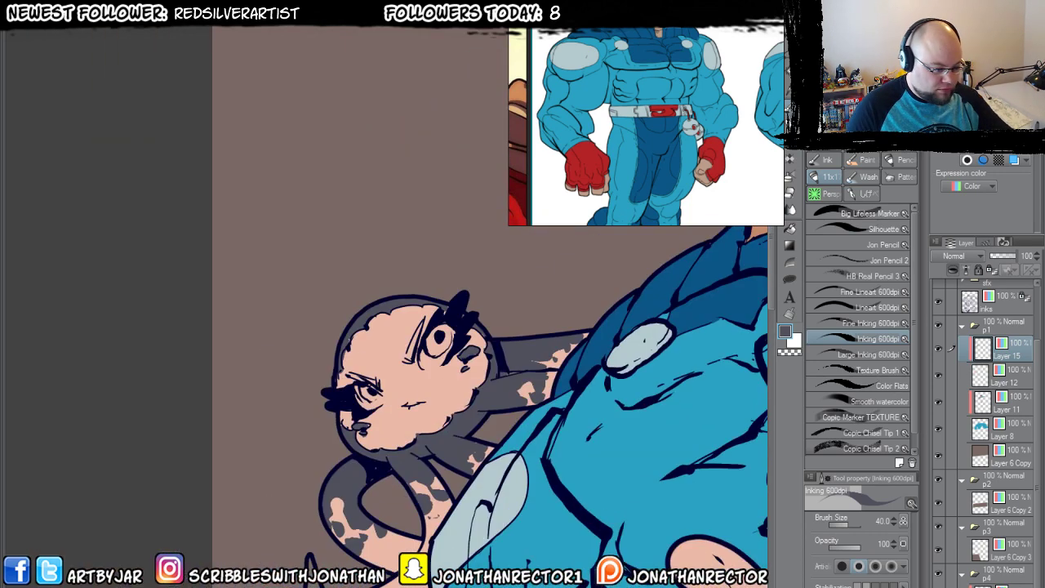
{"action": "mouse_move", "coordinate": [422, 320]}
{"action": "left_mouse_down"}
{"action": "mouse_move", "coordinate": [492, 280]}
{"action": "mouse_move", "coordinate": [449, 299]}
{"action": "mouse_move", "coordinate": [436, 331]}
{"action": "mouse_move", "coordinate": [446, 308]}
{"action": "left_mouse_up"}
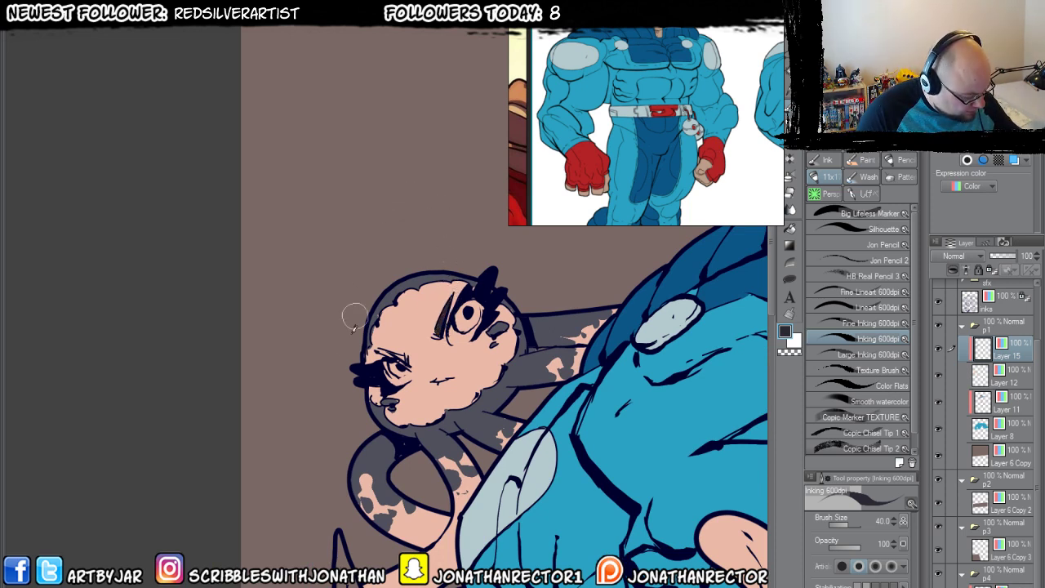
{"action": "mouse_move", "coordinate": [400, 361]}
{"action": "left_mouse_down"}
{"action": "mouse_move", "coordinate": [385, 353]}
{"action": "mouse_move", "coordinate": [399, 377]}
{"action": "left_mouse_up"}
{"action": "left_click", "coordinate": [972, 82]}
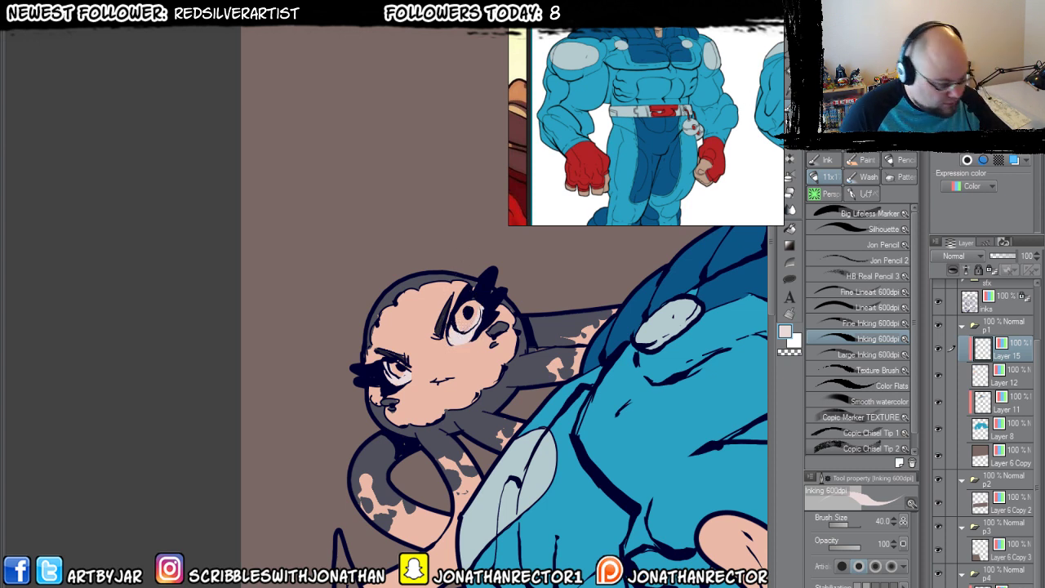
{"action": "mouse_move", "coordinate": [454, 329]}
{"action": "left_mouse_down"}
{"action": "mouse_move", "coordinate": [473, 304]}
{"action": "mouse_move", "coordinate": [459, 329]}
{"action": "left_mouse_up"}
{"action": "left_click_drag", "start_coordinate": [392, 365], "coordinate": [395, 368]}
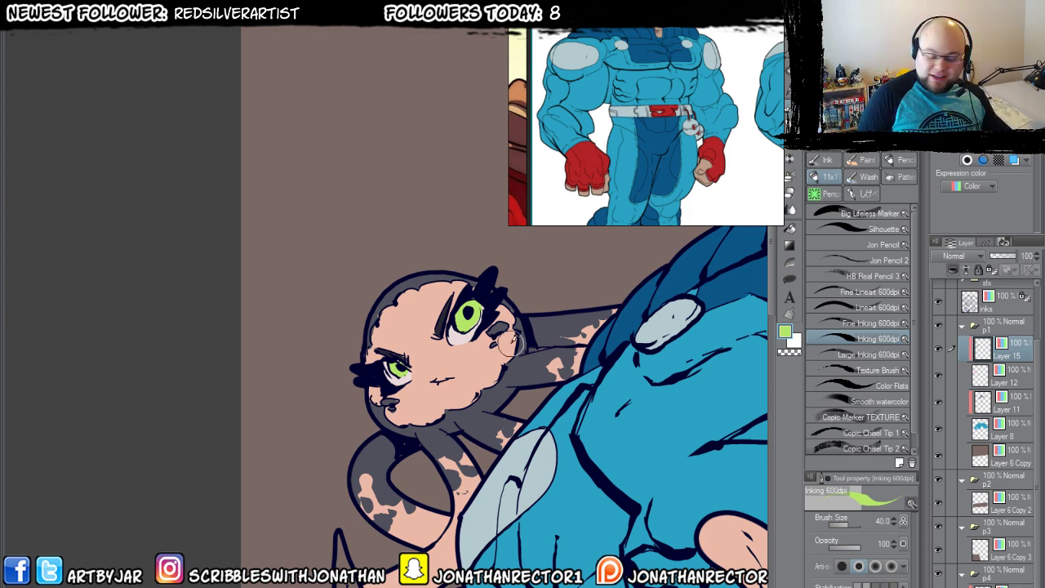
Add a new unclipped layer above Layer 15 in the p1 folder with its expression colour set to Color.
{"action": "scroll", "coordinate": [510, 343], "scroll_direction": "down", "scroll_amount": 5}
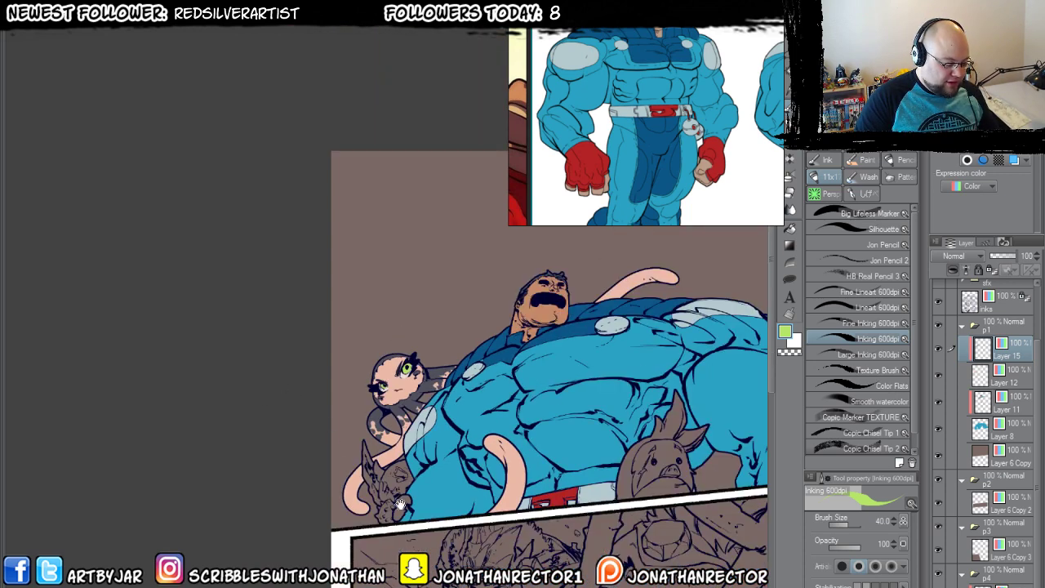
{"action": "left_click_drag", "start_coordinate": [384, 490], "coordinate": [225, 450]}
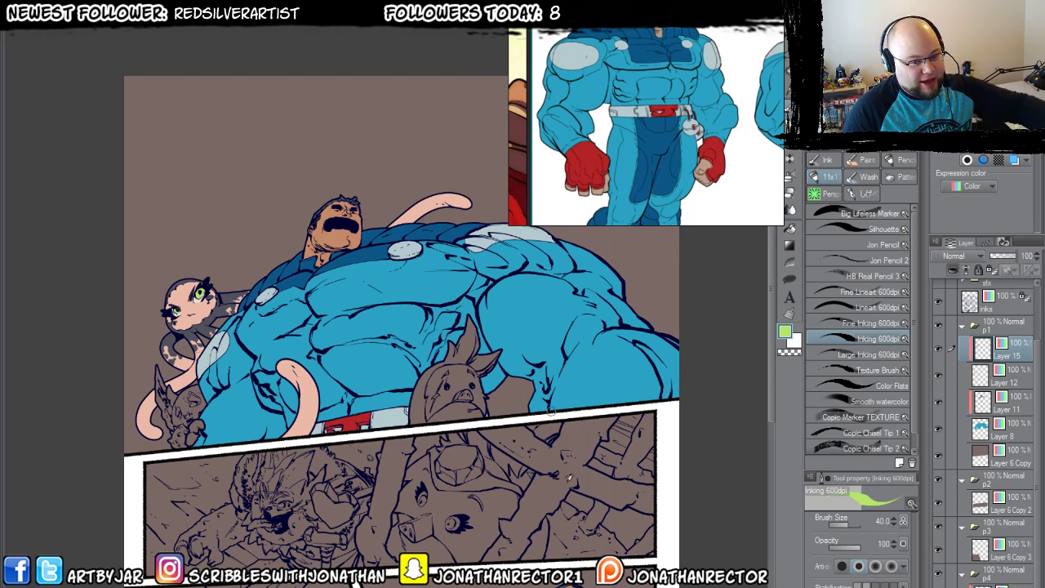
{"action": "left_click_drag", "start_coordinate": [185, 480], "coordinate": [230, 457]}
{"action": "left_click_drag", "start_coordinate": [482, 546], "coordinate": [425, 472]}
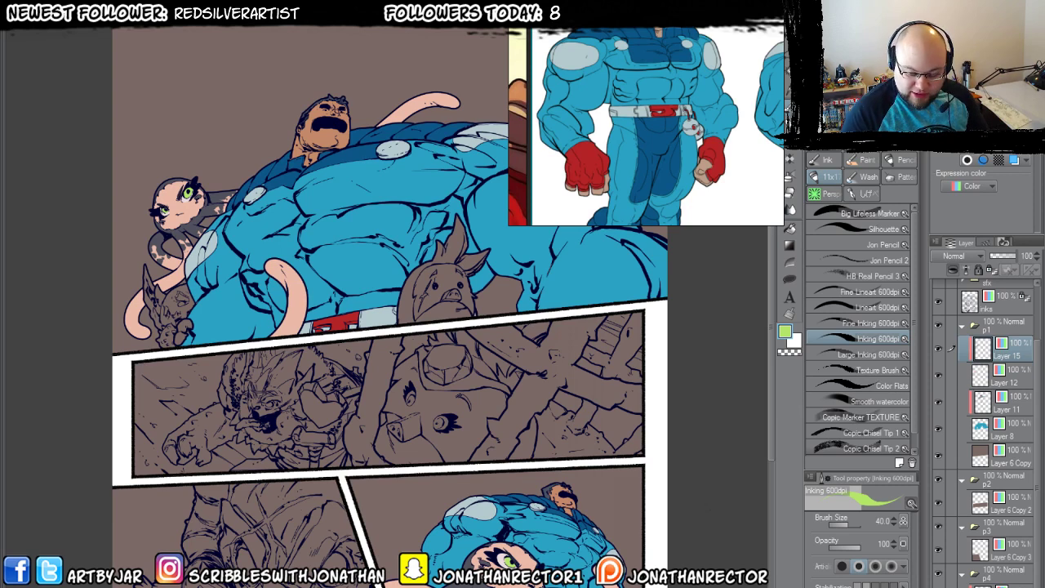
{"action": "left_click", "coordinate": [972, 187]}
{"action": "left_click", "coordinate": [970, 199]}
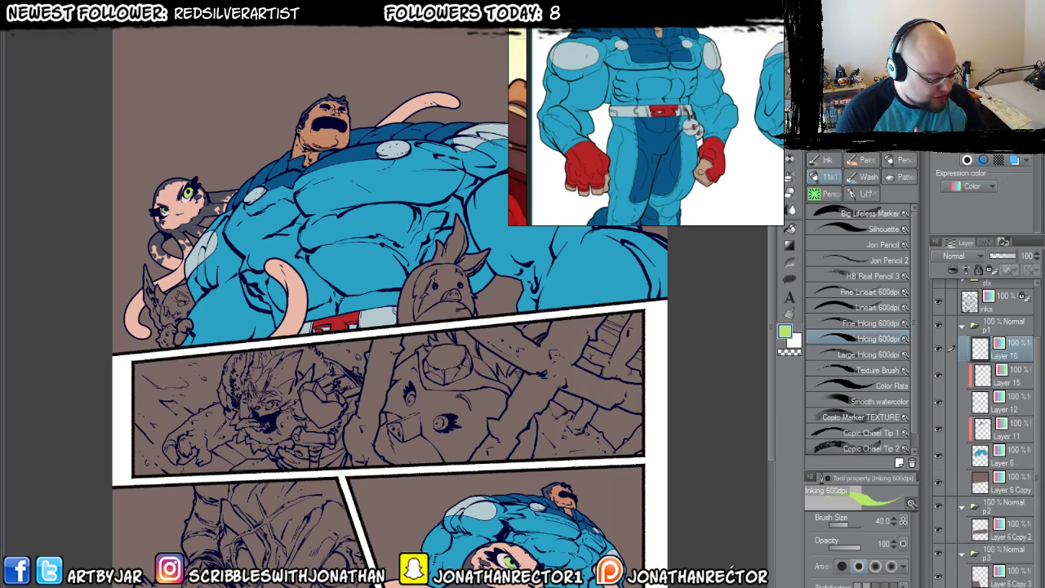
Sample the green of the small hooded creature's body from the earlier finished page and return to the current page.
{"action": "key", "text": "ctrl+Tab"}
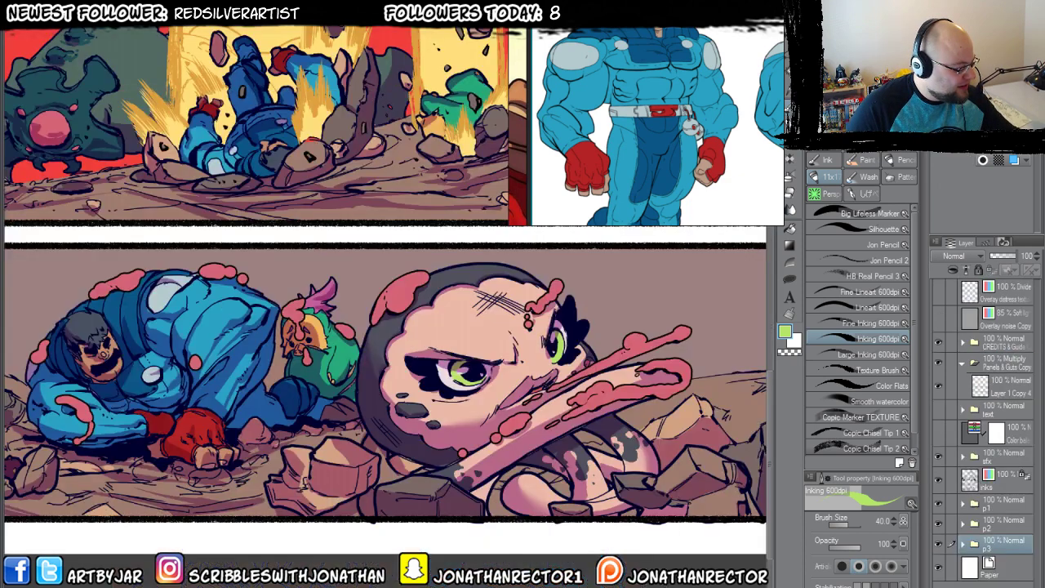
{"action": "scroll", "coordinate": [317, 245], "scroll_direction": "up", "scroll_amount": 2}
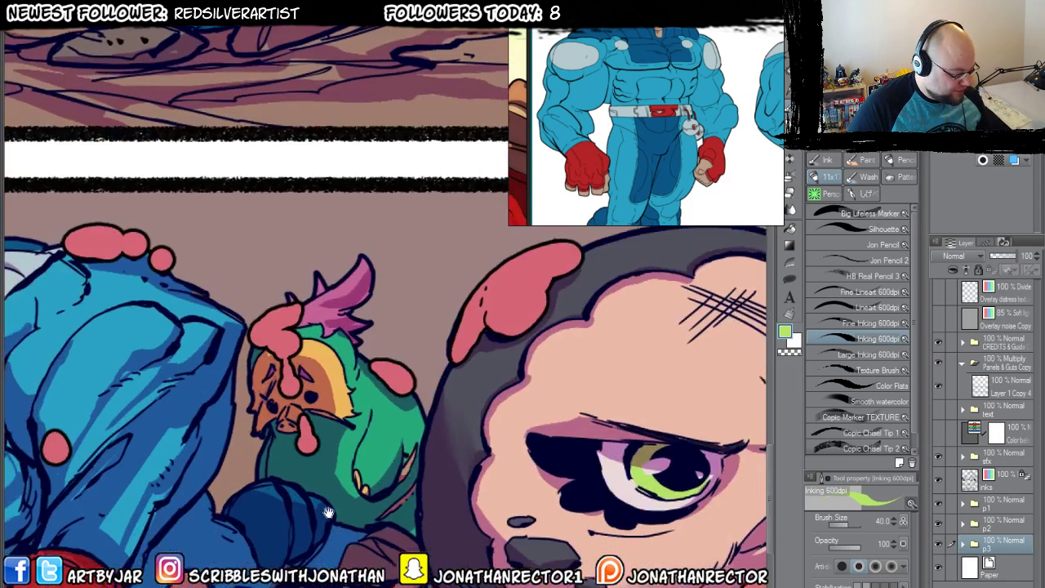
{"action": "left_click_drag", "start_coordinate": [378, 429], "coordinate": [431, 404]}
{"action": "key", "text": "p"}
{"action": "left_click", "coordinate": [431, 404], "text": "alt"}
{"action": "key", "text": "ctrl+Tab"}
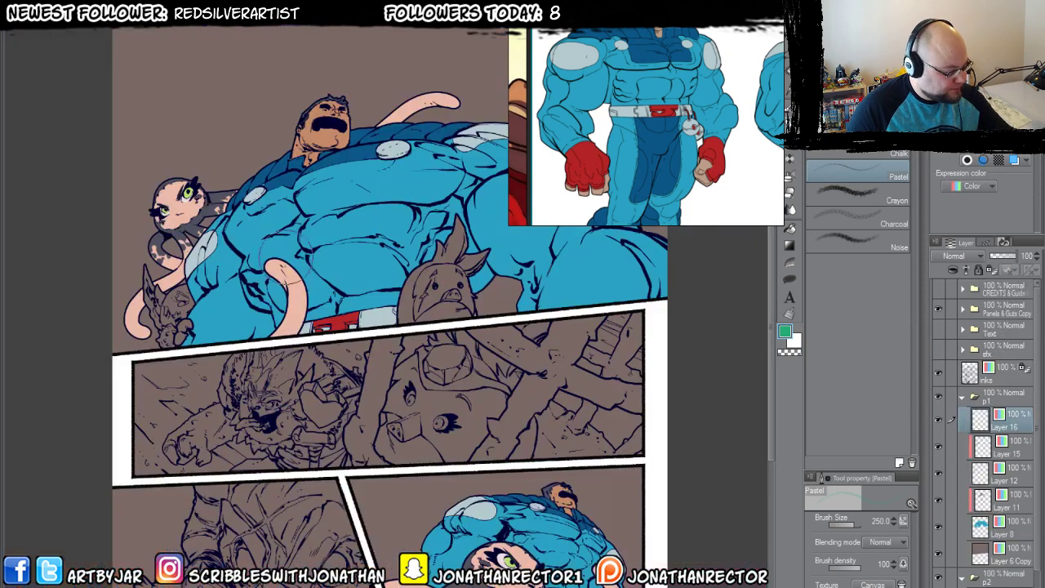
Fill the small pig-snouted creature in panel one with flat green, covering its hood, leafy tufts, face, snout and lower body.
{"action": "scroll", "coordinate": [380, 295], "scroll_direction": "up", "scroll_amount": 3}
{"action": "left_click_drag", "start_coordinate": [411, 379], "coordinate": [365, 396]}
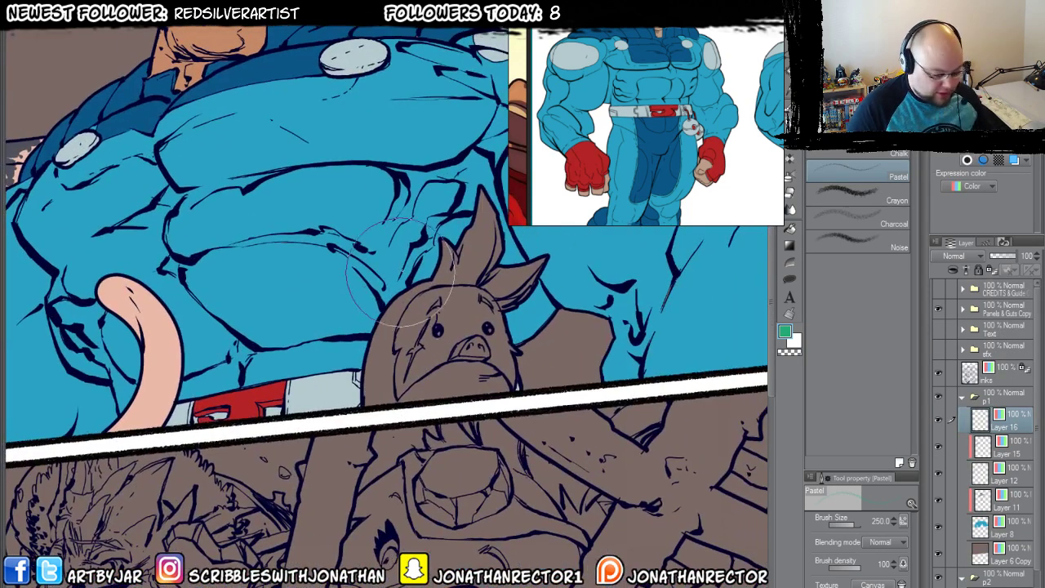
{"action": "key", "text": "g"}
{"action": "left_click", "coordinate": [450, 263]}
{"action": "left_click", "coordinate": [499, 259]}
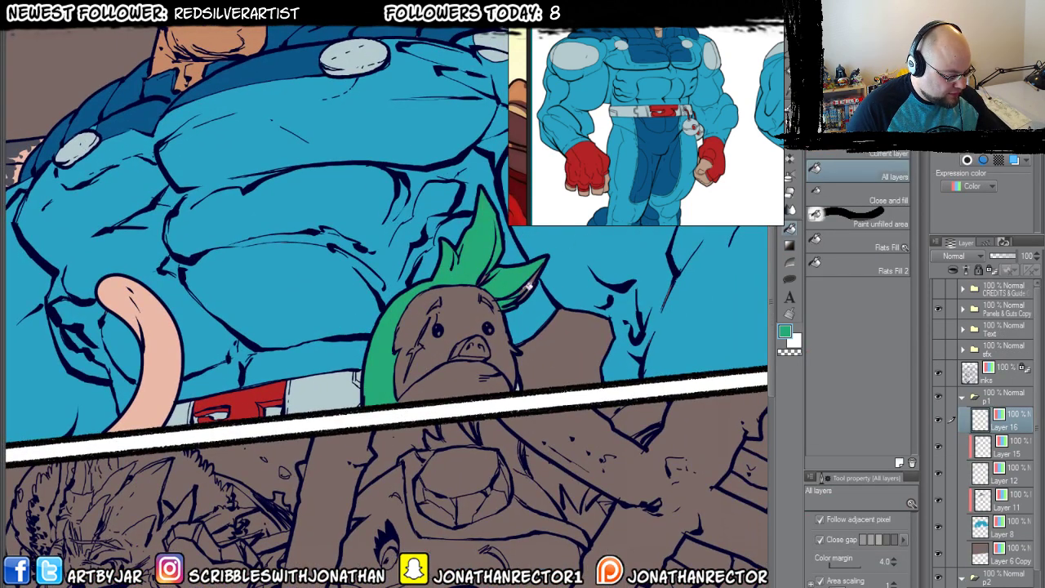
{"action": "left_click", "coordinate": [472, 291]}
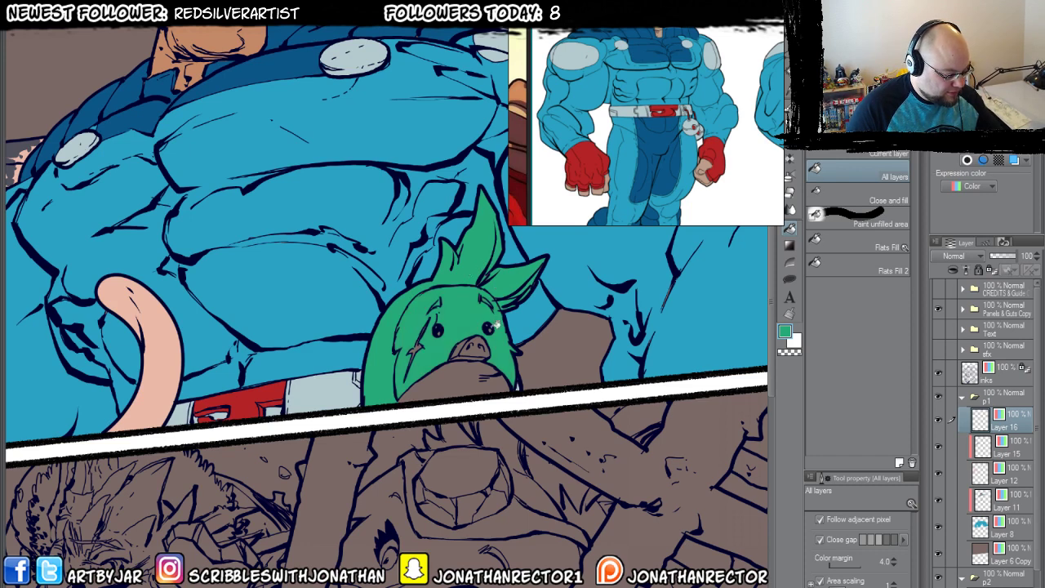
{"action": "left_click", "coordinate": [463, 364]}
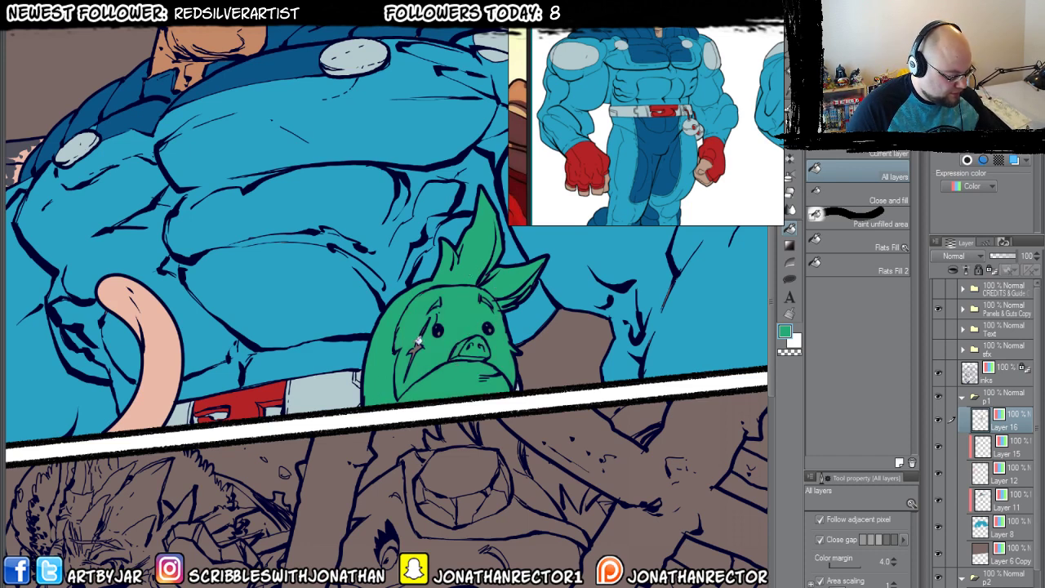
Add a new layer above Layer 16, clipped to it, with its expression colour set to Color.
{"action": "key", "text": "p"}
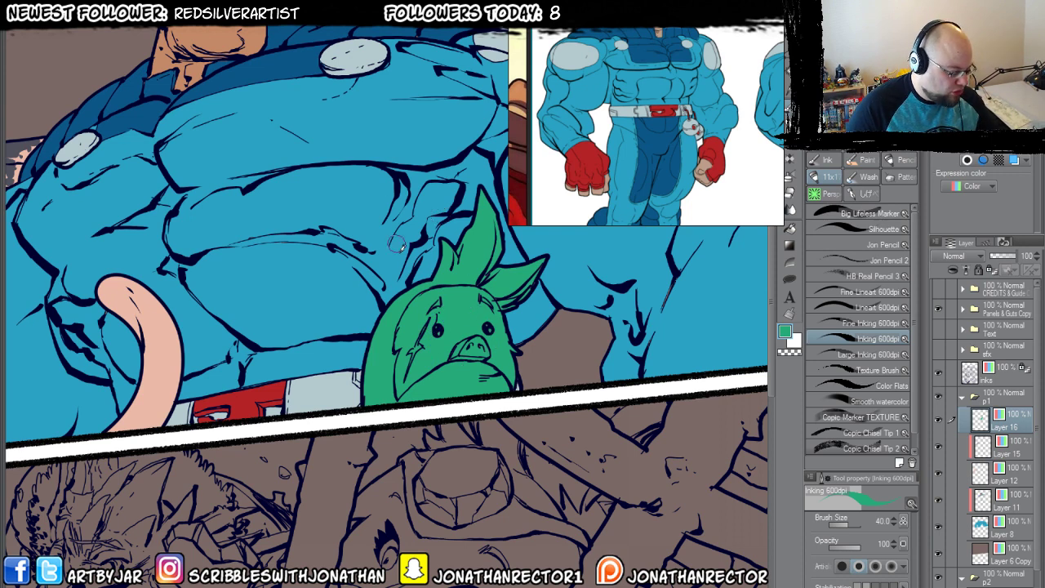
{"action": "key", "text": "ctrl+shift+n"}
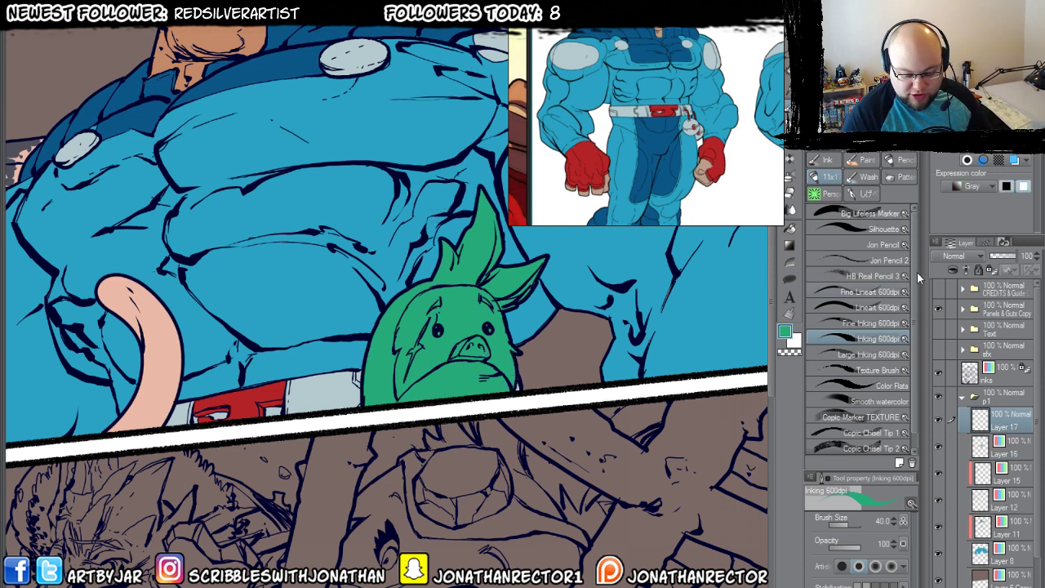
{"action": "left_click", "coordinate": [957, 187]}
{"action": "left_click", "coordinate": [952, 201]}
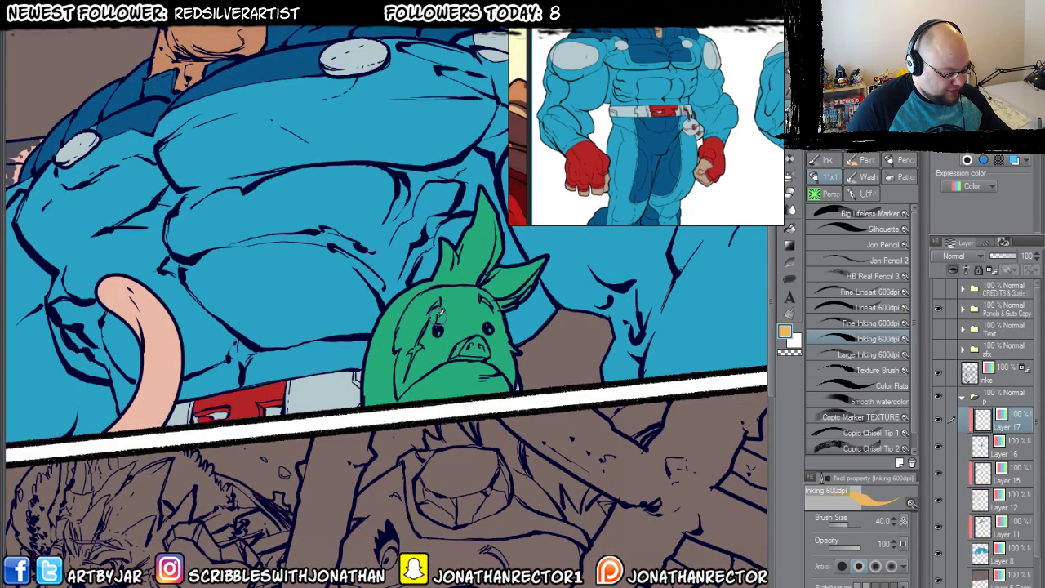
Fill the pig-snouted creature's face and snout in panel one with yellow-orange.
{"action": "key", "text": "g"}
{"action": "left_click", "coordinate": [441, 314]}
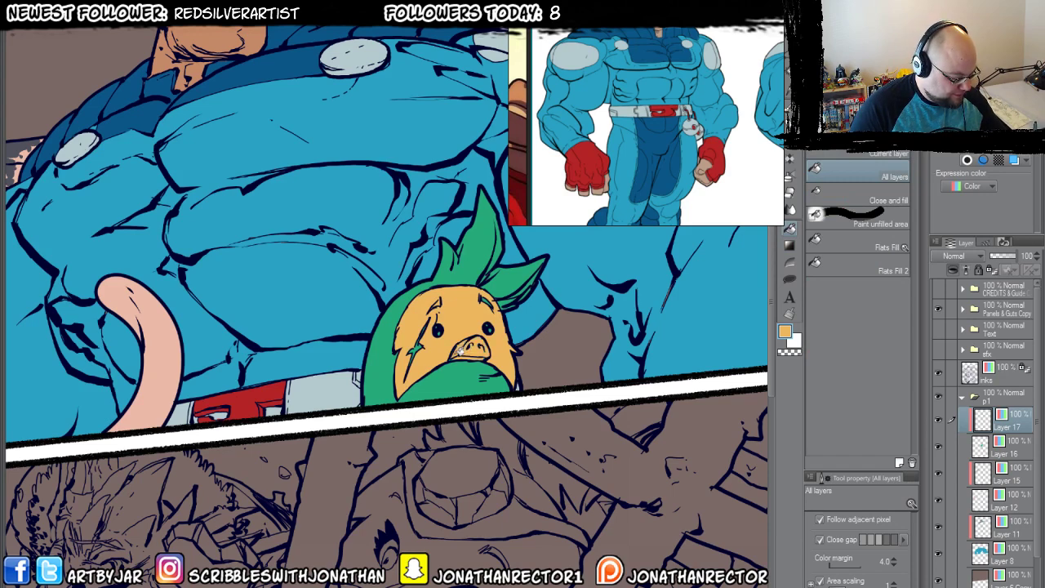
{"action": "key", "text": "p"}
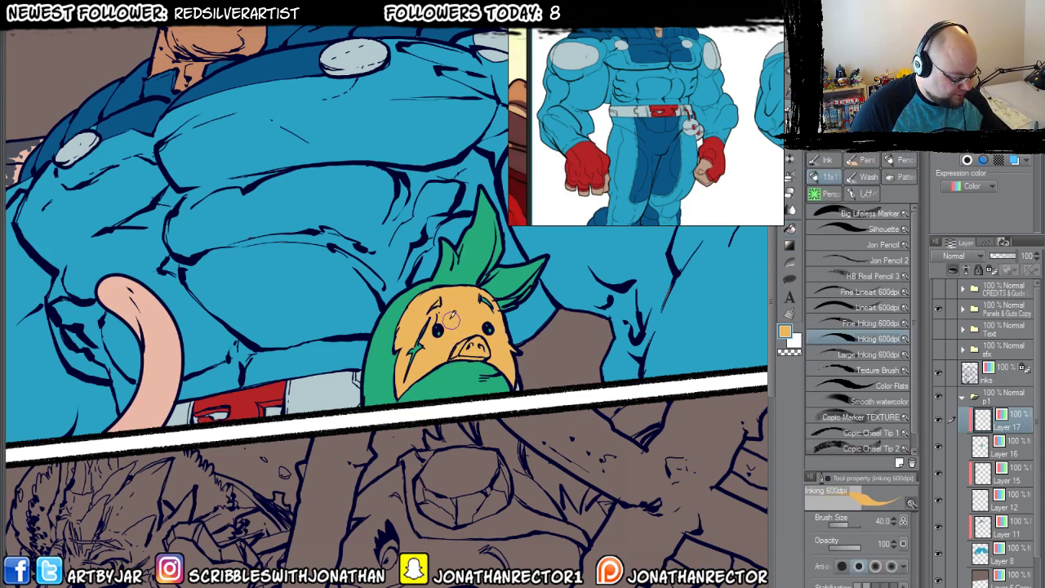
Sample the pink of the head tuft from the earlier finished page and fill the pig-snouted creature's leafy tufts in panel one with it.
{"action": "left_click", "coordinate": [284, 23]}
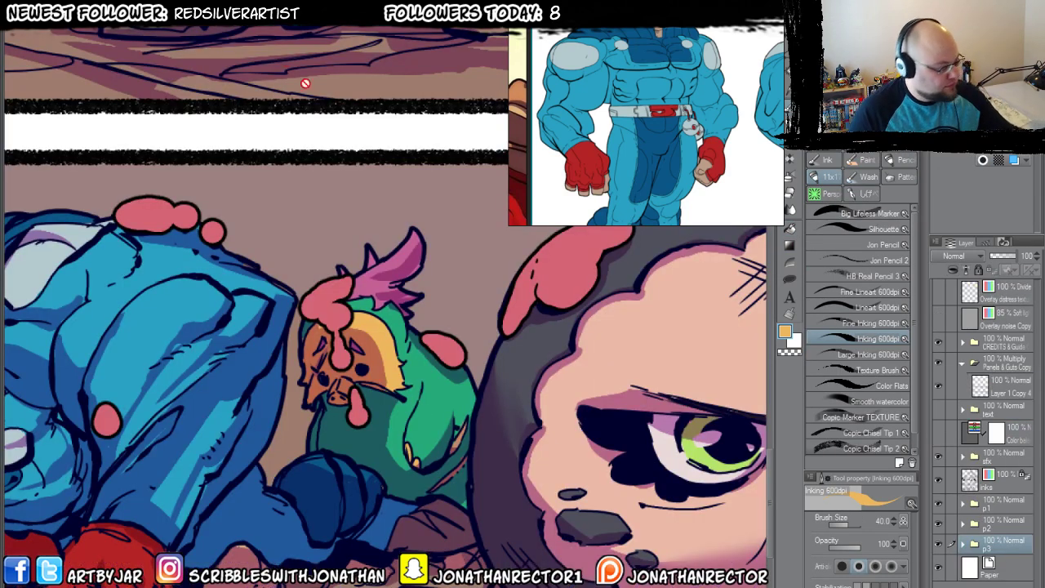
{"action": "left_click", "coordinate": [391, 258], "text": "alt"}
{"action": "left_click", "coordinate": [196, 22]}
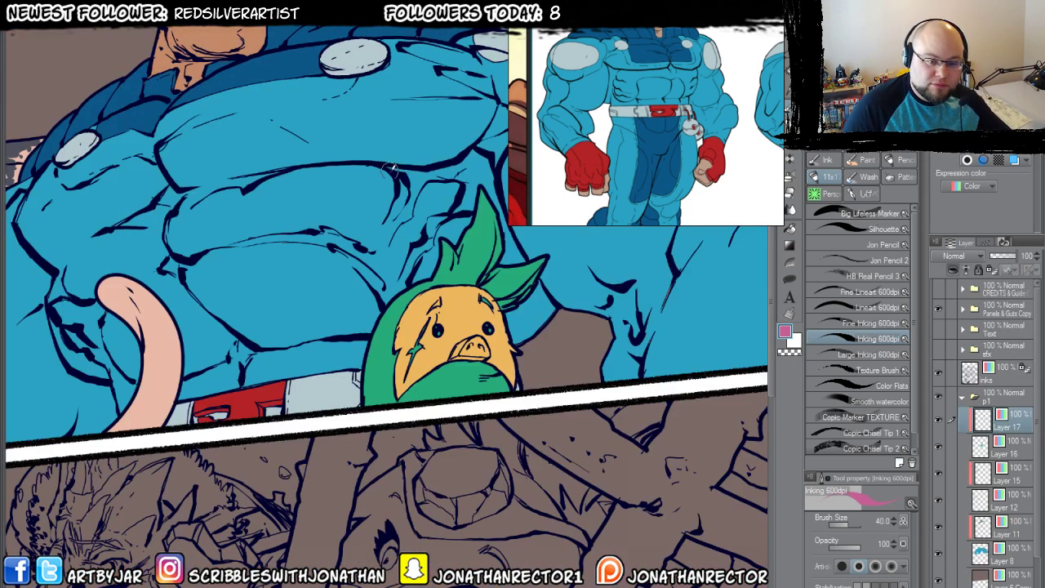
{"action": "left_click_drag", "start_coordinate": [381, 197], "coordinate": [381, 253]}
{"action": "key", "text": "g"}
{"action": "key", "text": "p"}
{"action": "mouse_move", "coordinate": [450, 320]}
{"action": "left_mouse_down"}
{"action": "mouse_move", "coordinate": [434, 338]}
{"action": "mouse_move", "coordinate": [445, 338]}
{"action": "left_mouse_up"}
{"action": "key", "text": "g"}
{"action": "left_click", "coordinate": [460, 304]}
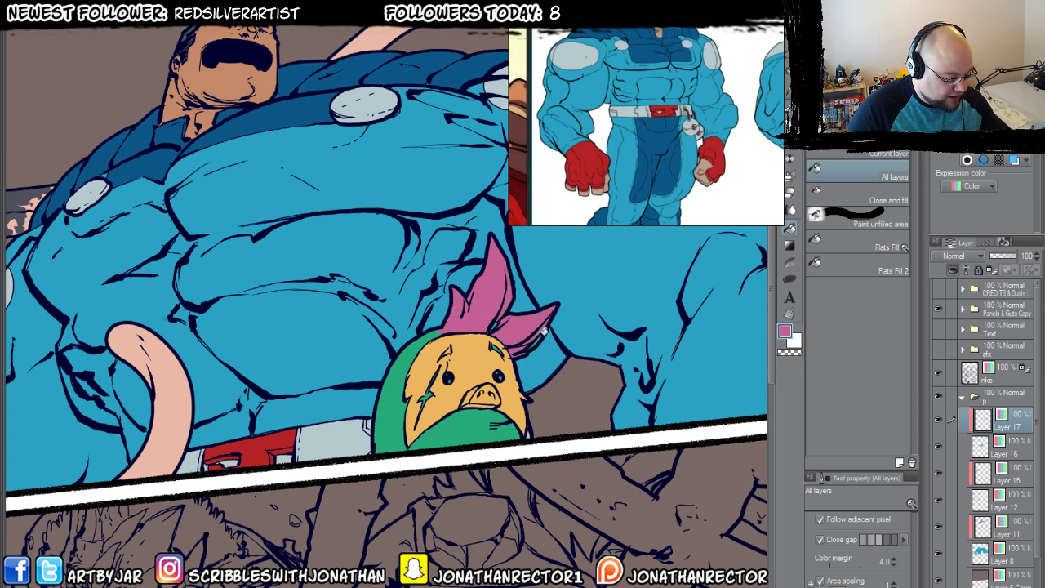
Finish the pig-snouted creature's facial details with pink eyebrows, light-grey eye highlights and a muted reddish-brown scar.
{"action": "key", "text": "p"}
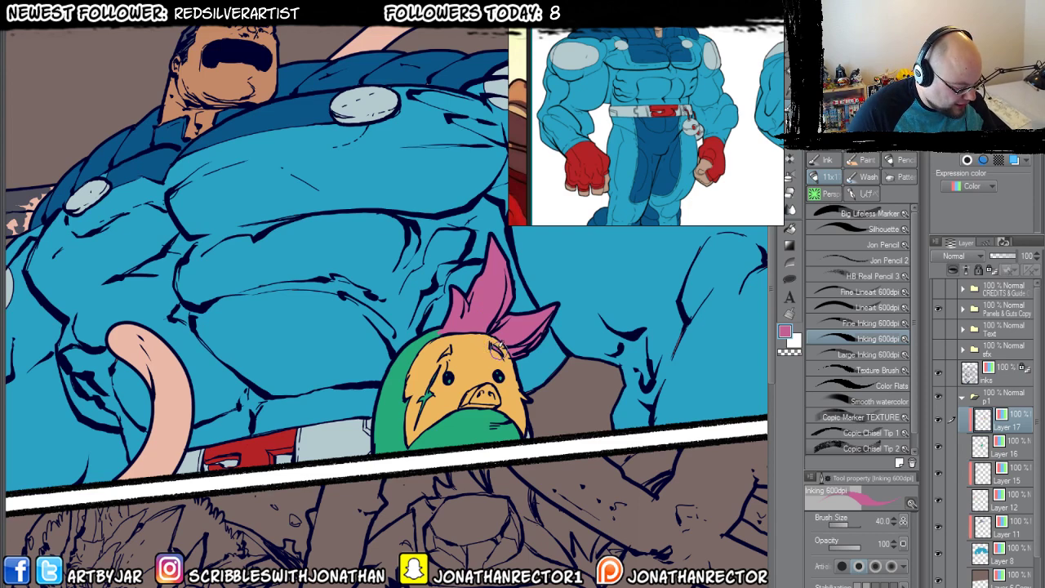
{"action": "left_click_drag", "start_coordinate": [450, 274], "coordinate": [482, 252]}
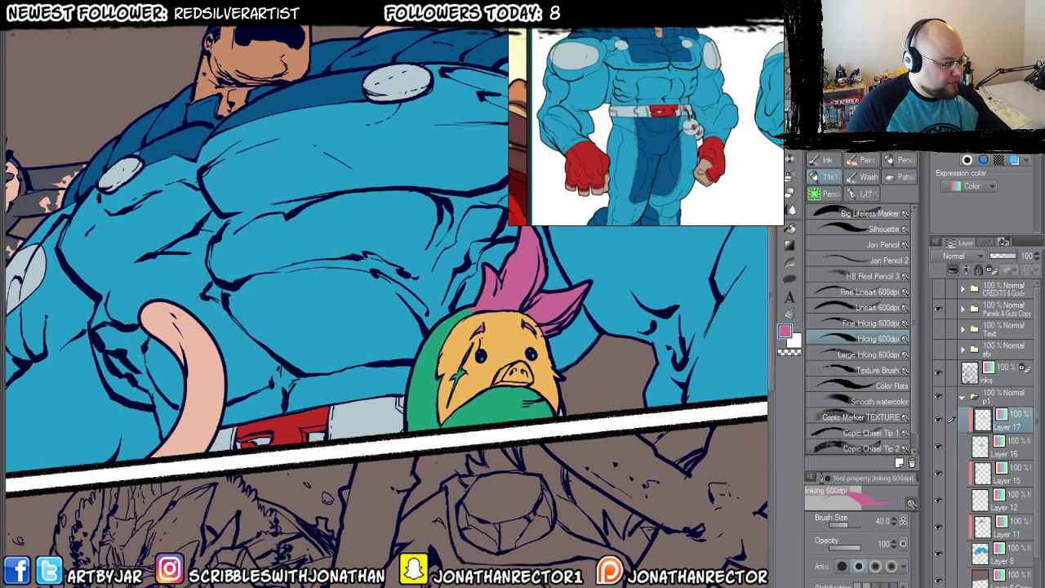
{"action": "left_click", "coordinate": [850, 69]}
{"action": "left_click", "coordinate": [482, 353]}
{"action": "left_click", "coordinate": [530, 351]}
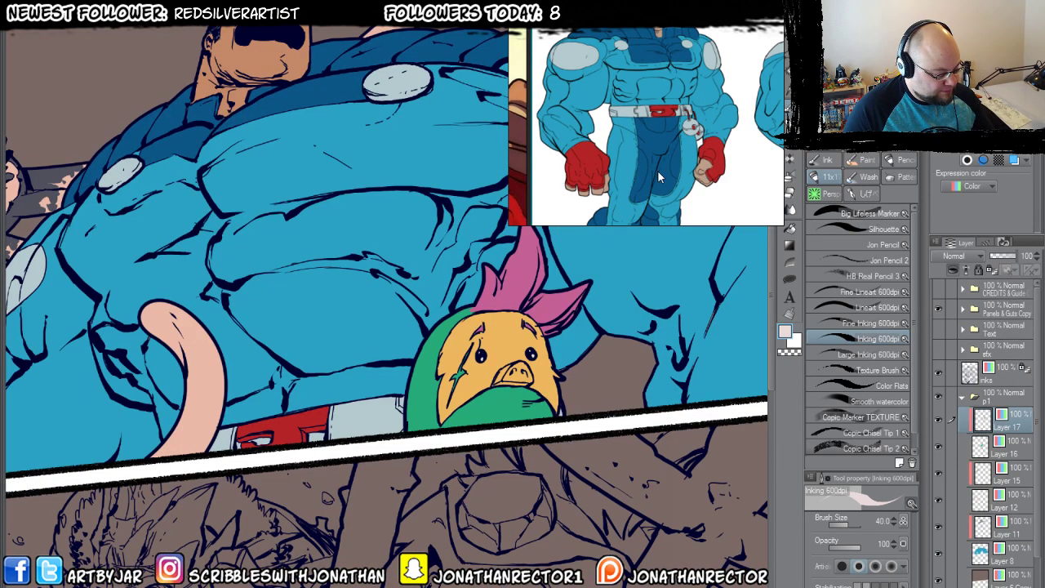
{"action": "left_click", "coordinate": [865, 90]}
{"action": "mouse_move", "coordinate": [469, 349]}
{"action": "left_mouse_down"}
{"action": "mouse_move", "coordinate": [449, 384]}
{"action": "mouse_move", "coordinate": [464, 366]}
{"action": "mouse_move", "coordinate": [453, 386]}
{"action": "mouse_move", "coordinate": [462, 394]}
{"action": "left_mouse_up"}
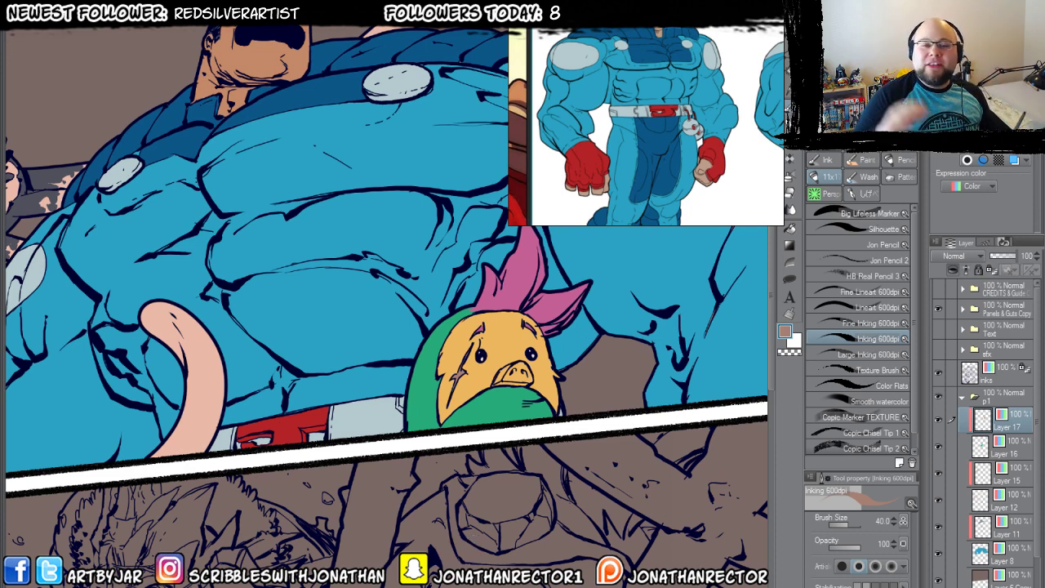
Add a new layer above Layer 17 and choose a neutral grey for the small goblin in panel one.
{"action": "left_click_drag", "start_coordinate": [269, 443], "coordinate": [629, 357]}
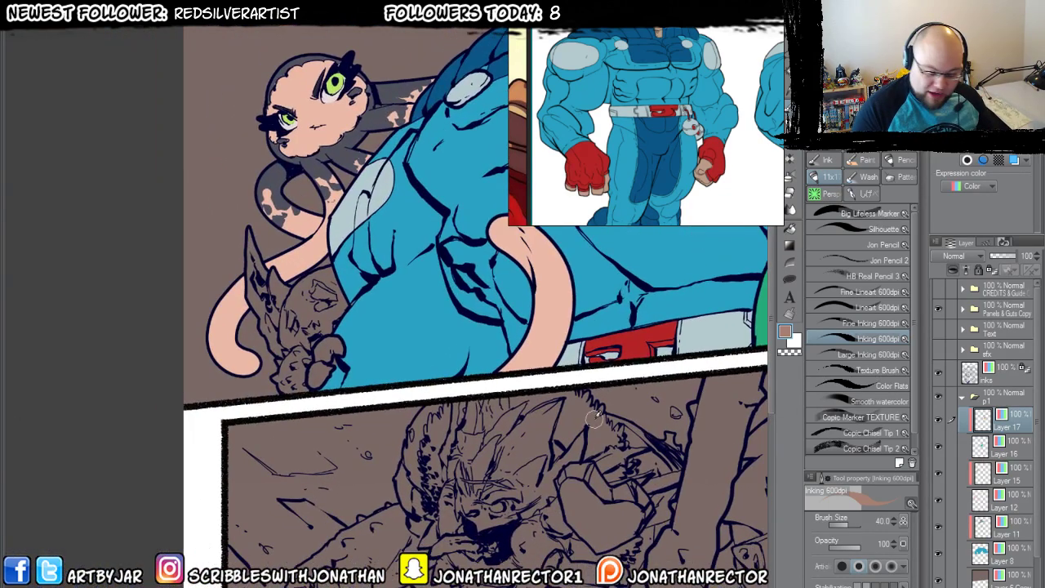
{"action": "key", "text": "ctrl+shift+n"}
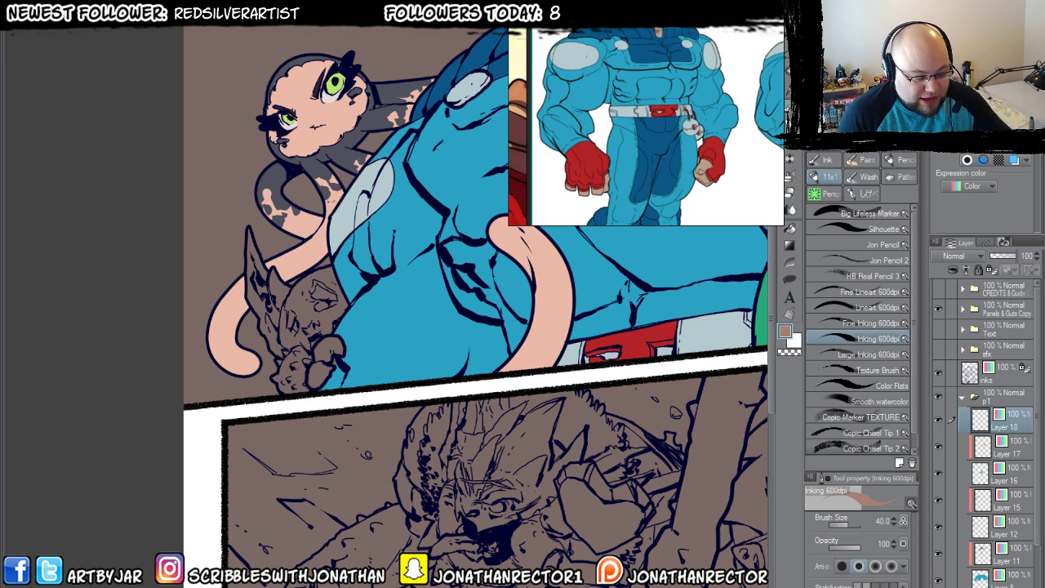
{"action": "left_click", "coordinate": [976, 86]}
{"action": "scroll", "coordinate": [381, 290], "scroll_direction": "up", "scroll_amount": 1}
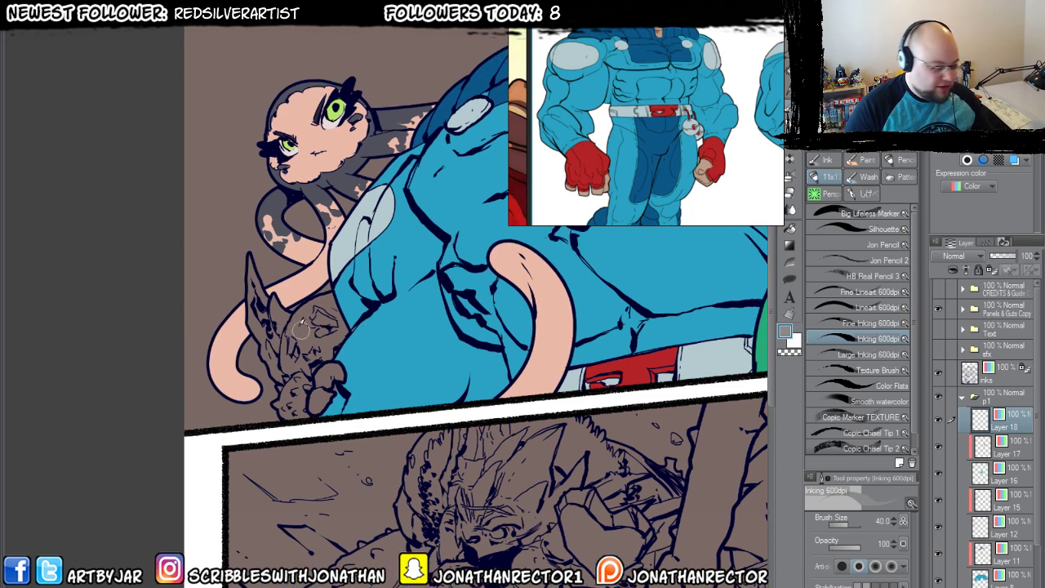
Fill the small goblin beside the hero's arm in panel one with flat grey, covering its ears, head, spiked arm and hand.
{"action": "key", "text": "g"}
{"action": "key", "text": "g"}
{"action": "left_click", "coordinate": [263, 286]}
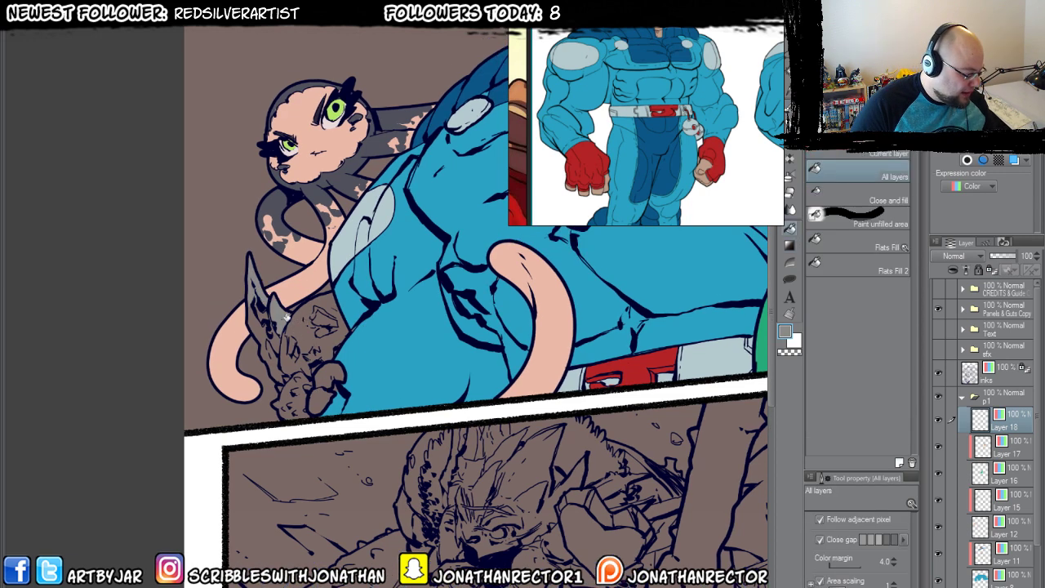
{"action": "left_click", "coordinate": [265, 343]}
{"action": "left_click", "coordinate": [287, 351]}
{"action": "left_click", "coordinate": [284, 318]}
{"action": "left_click", "coordinate": [326, 320]}
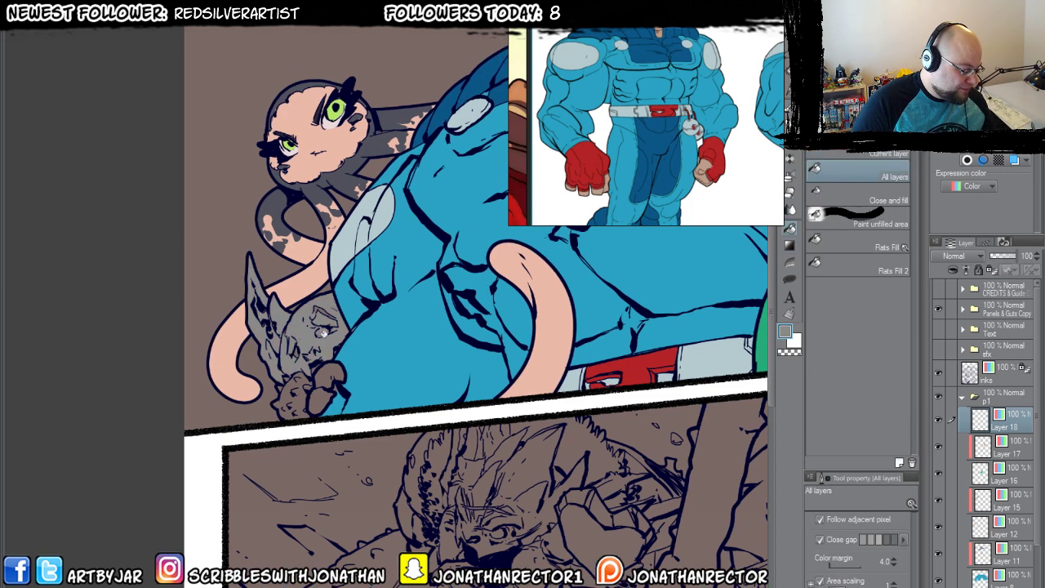
{"action": "left_click", "coordinate": [299, 384]}
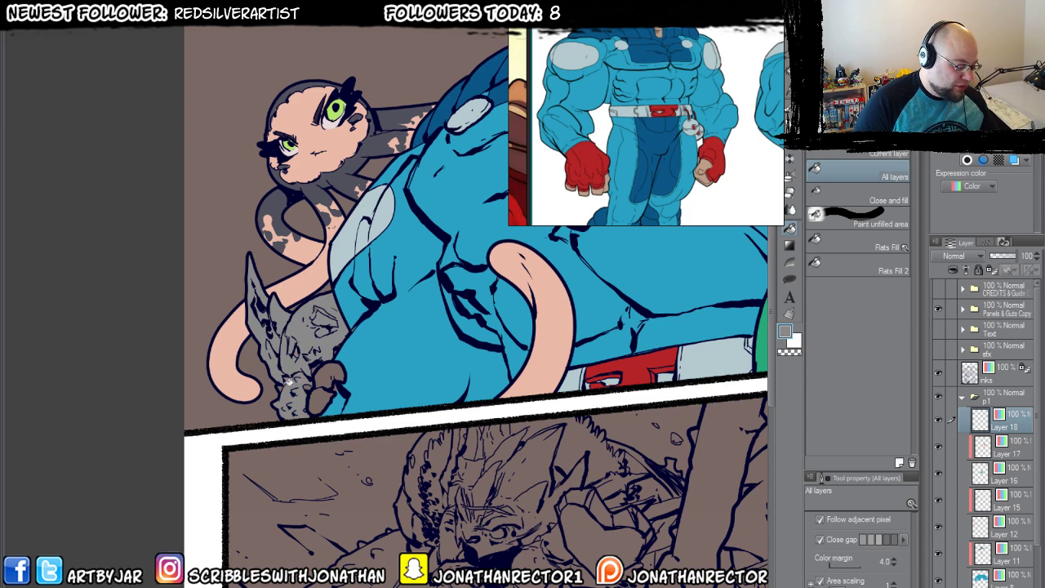
{"action": "left_click", "coordinate": [328, 376]}
{"action": "left_click", "coordinate": [320, 401]}
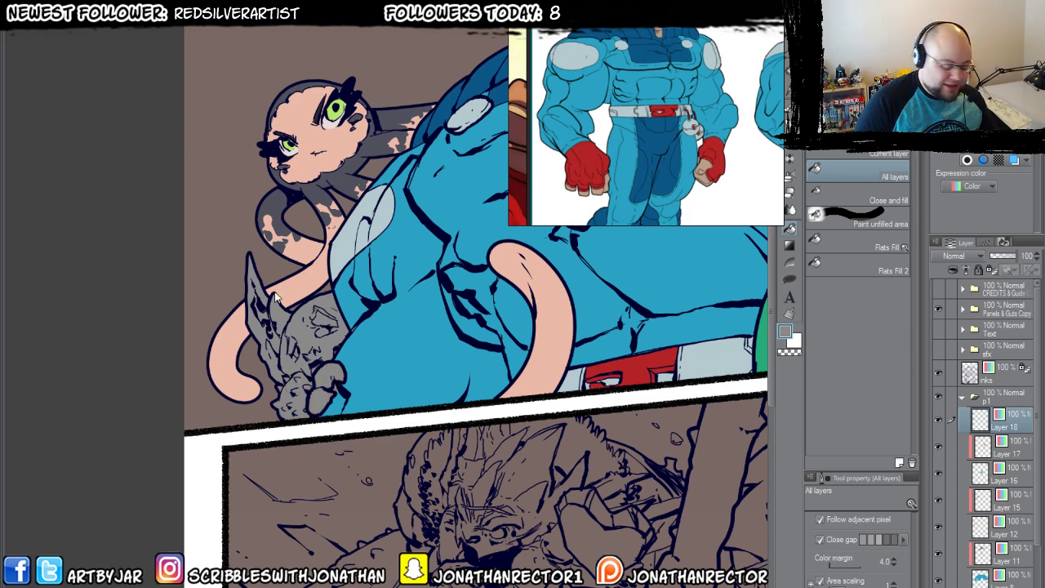
Add a new layer above Layer 18, clipped to it, with its expression colour set to Color.
{"action": "scroll", "coordinate": [299, 278], "scroll_direction": "up", "scroll_amount": 4}
{"action": "key", "text": "p"}
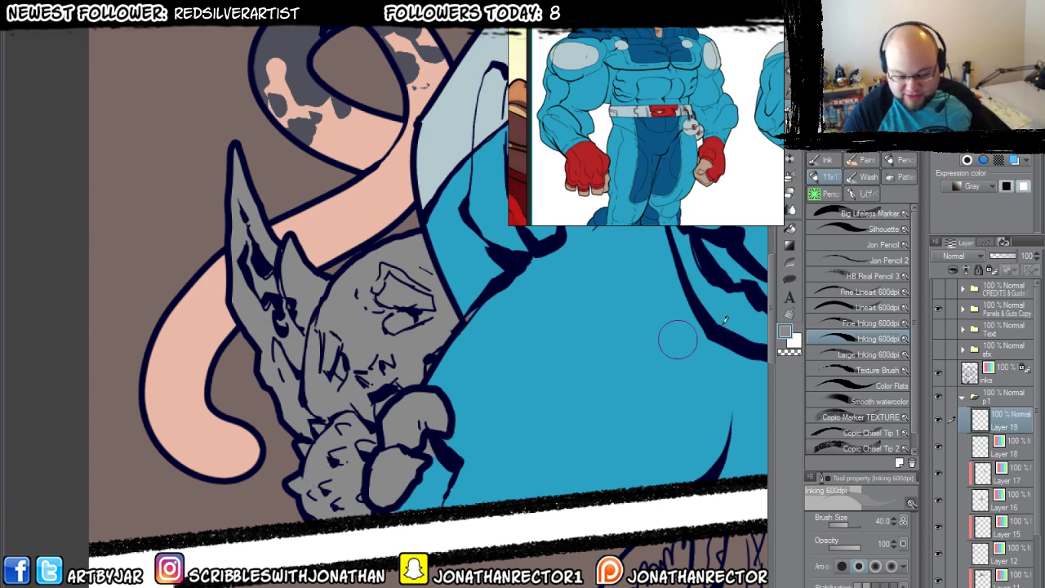
{"action": "left_click", "coordinate": [952, 270]}
{"action": "left_click", "coordinate": [952, 186]}
{"action": "left_click", "coordinate": [965, 202]}
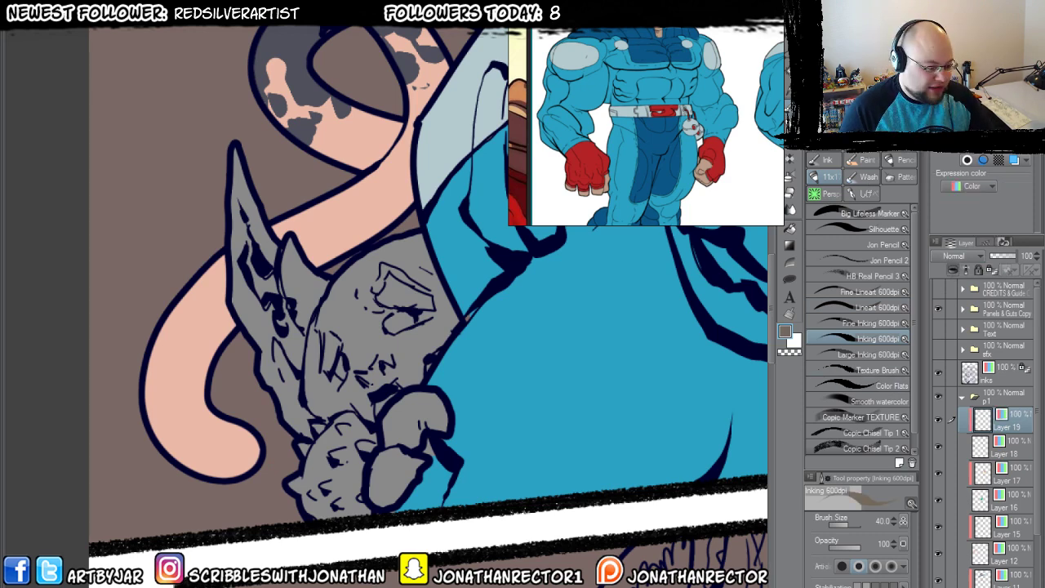
Lasso-fill the goblin's spiked arm and hand with teal, lock the layer's transparent pixels and recolour the area maroon.
{"action": "left_click_drag", "start_coordinate": [309, 447], "coordinate": [374, 389]}
{"action": "left_click_drag", "start_coordinate": [467, 369], "coordinate": [478, 409]}
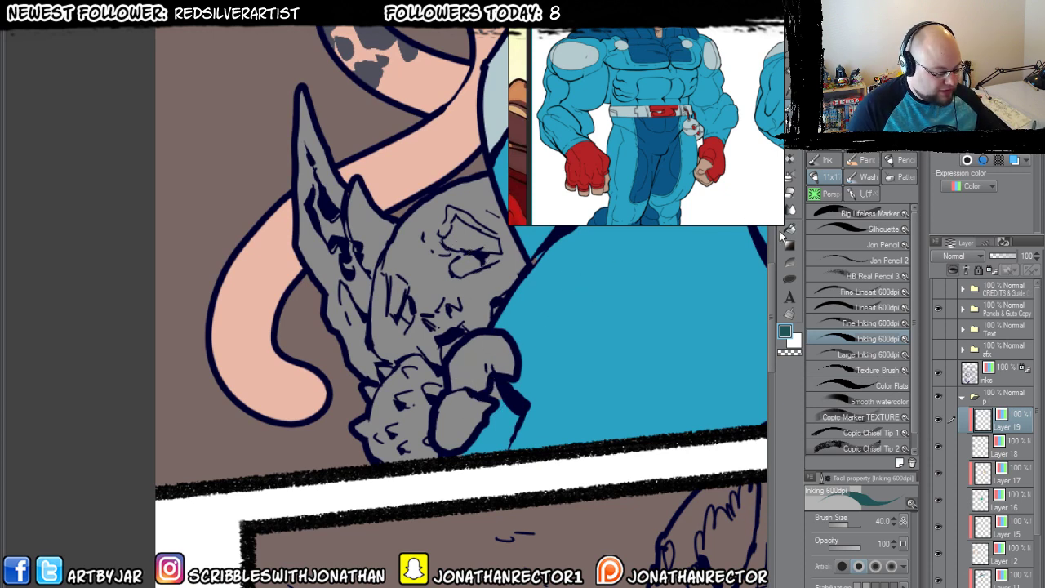
{"action": "key", "text": "u"}
{"action": "mouse_move", "coordinate": [516, 439]}
{"action": "left_mouse_down"}
{"action": "mouse_move", "coordinate": [340, 463]}
{"action": "mouse_move", "coordinate": [342, 421]}
{"action": "mouse_move", "coordinate": [358, 384]}
{"action": "mouse_move", "coordinate": [383, 376]}
{"action": "mouse_move", "coordinate": [379, 365]}
{"action": "mouse_move", "coordinate": [422, 349]}
{"action": "mouse_move", "coordinate": [447, 368]}
{"action": "mouse_move", "coordinate": [448, 335]}
{"action": "mouse_move", "coordinate": [523, 338]}
{"action": "left_mouse_up"}
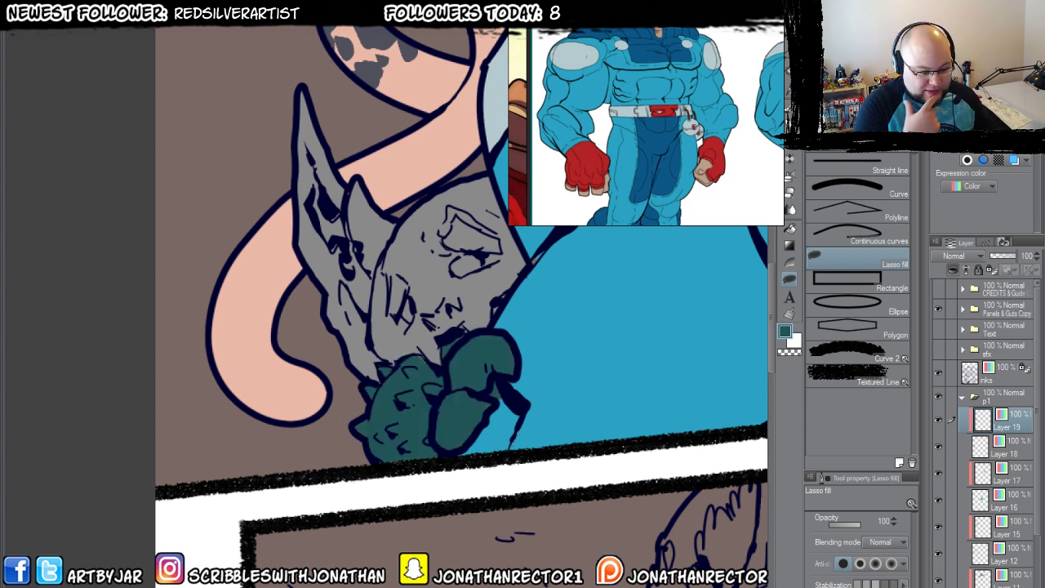
{"action": "left_click", "coordinate": [993, 270]}
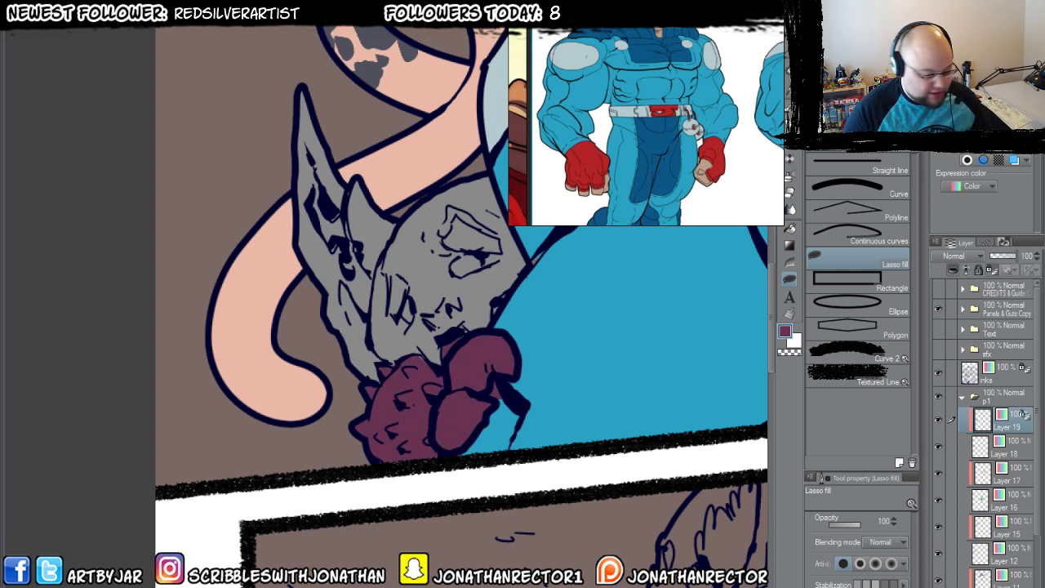
Lasso-fill the spikes on the goblin's maroon arm with yellow, and resample the maroon for the Inking 600dpi brush.
{"action": "left_click", "coordinate": [980, 89]}
{"action": "mouse_move", "coordinate": [400, 392]}
{"action": "left_mouse_down"}
{"action": "mouse_move", "coordinate": [420, 389]}
{"action": "mouse_move", "coordinate": [396, 390]}
{"action": "mouse_move", "coordinate": [398, 401]}
{"action": "mouse_move", "coordinate": [418, 366]}
{"action": "mouse_move", "coordinate": [405, 376]}
{"action": "left_mouse_up"}
{"action": "key", "text": "ctrl+z"}
{"action": "mouse_move", "coordinate": [434, 397]}
{"action": "left_mouse_down"}
{"action": "mouse_move", "coordinate": [423, 383]}
{"action": "mouse_move", "coordinate": [441, 387]}
{"action": "mouse_move", "coordinate": [381, 364]}
{"action": "mouse_move", "coordinate": [367, 413]}
{"action": "mouse_move", "coordinate": [375, 433]}
{"action": "mouse_move", "coordinate": [433, 441]}
{"action": "mouse_move", "coordinate": [399, 405]}
{"action": "left_mouse_up"}
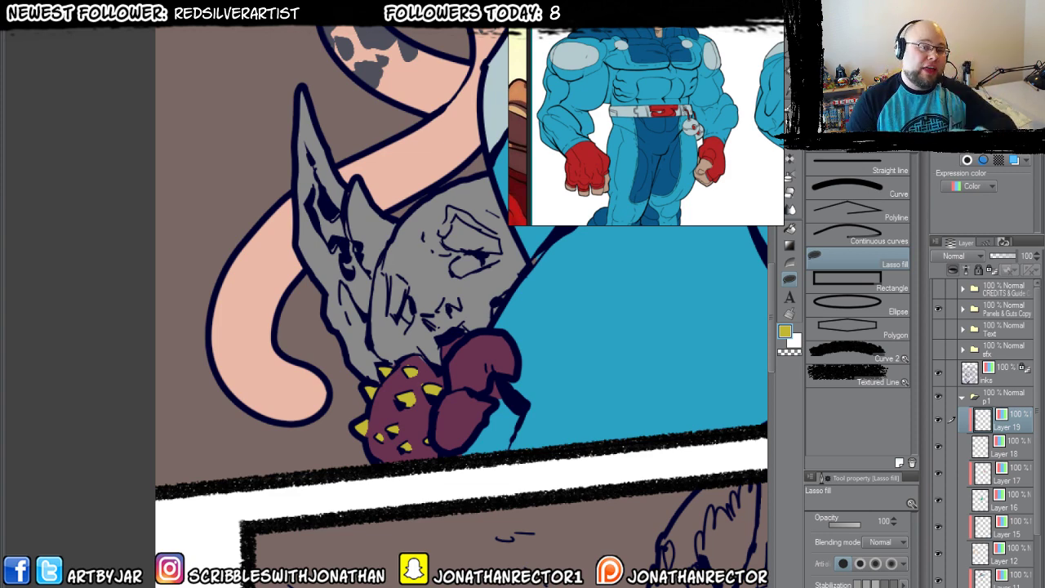
{"action": "left_click_drag", "start_coordinate": [357, 360], "coordinate": [358, 379]}
{"action": "key", "text": "b"}
{"action": "left_click", "coordinate": [414, 382], "text": "alt"}
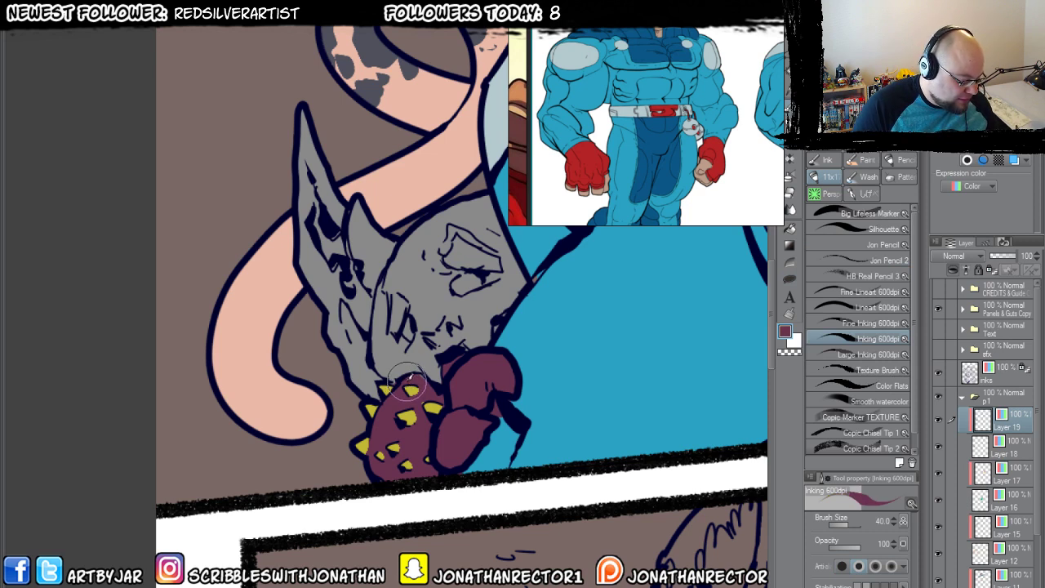
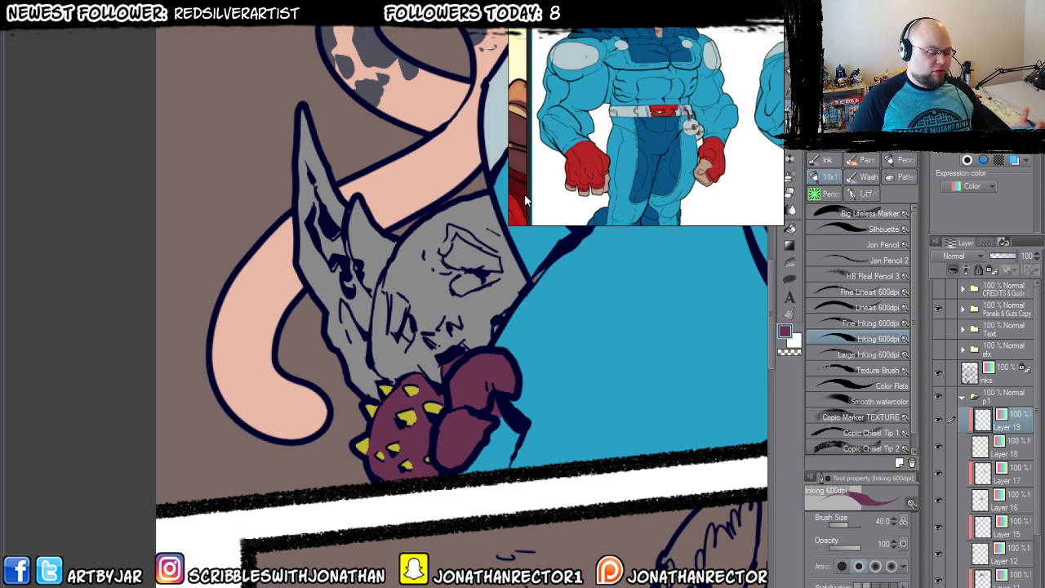
Toggle Layer 19's visibility to check the colours and paint both of the goblin's eyes bright magenta.
{"action": "left_click", "coordinate": [938, 420]}
{"action": "left_click", "coordinate": [938, 420]}
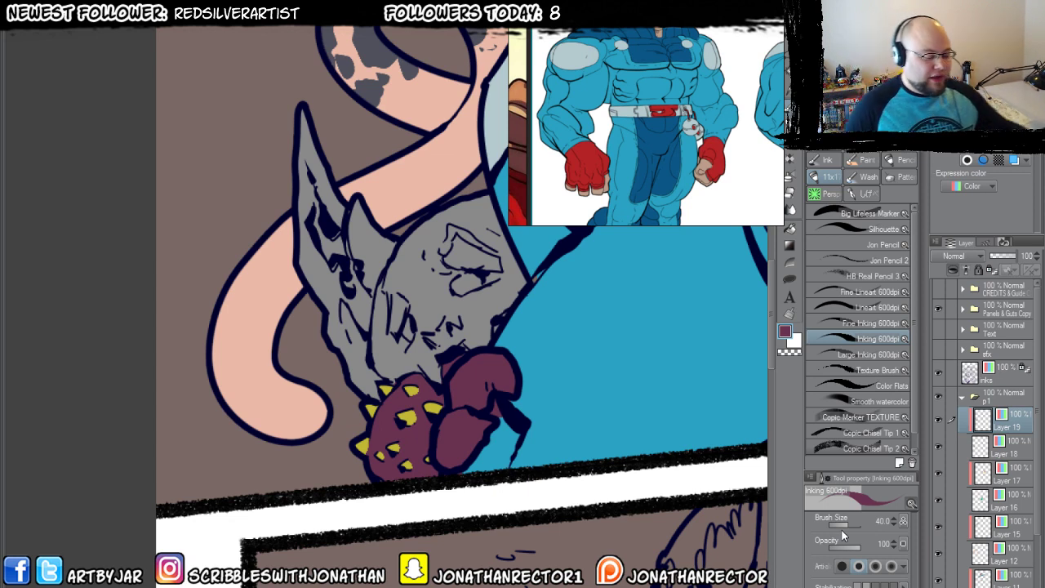
{"action": "left_click", "coordinate": [984, 90]}
{"action": "mouse_move", "coordinate": [472, 278]}
{"action": "left_mouse_down"}
{"action": "mouse_move", "coordinate": [462, 290]}
{"action": "mouse_move", "coordinate": [477, 282]}
{"action": "mouse_move", "coordinate": [445, 268]}
{"action": "mouse_move", "coordinate": [408, 331]}
{"action": "mouse_move", "coordinate": [397, 295]}
{"action": "left_mouse_up"}
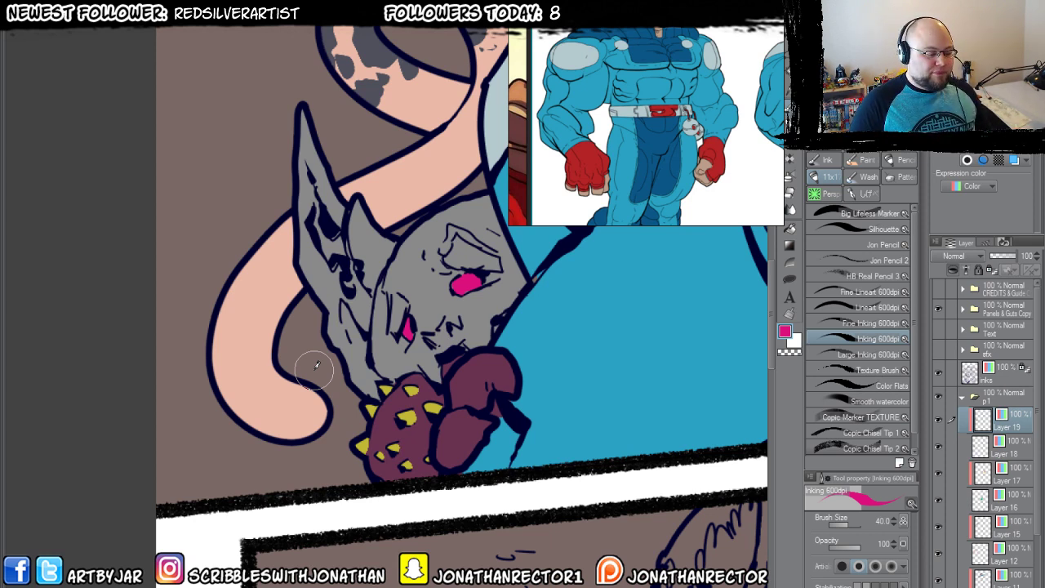
Collapse the p1 layer folder and select Layer 6 Copy 2 in the p2 folder to start on panel two.
{"action": "left_click_drag", "start_coordinate": [437, 338], "coordinate": [315, 305]}
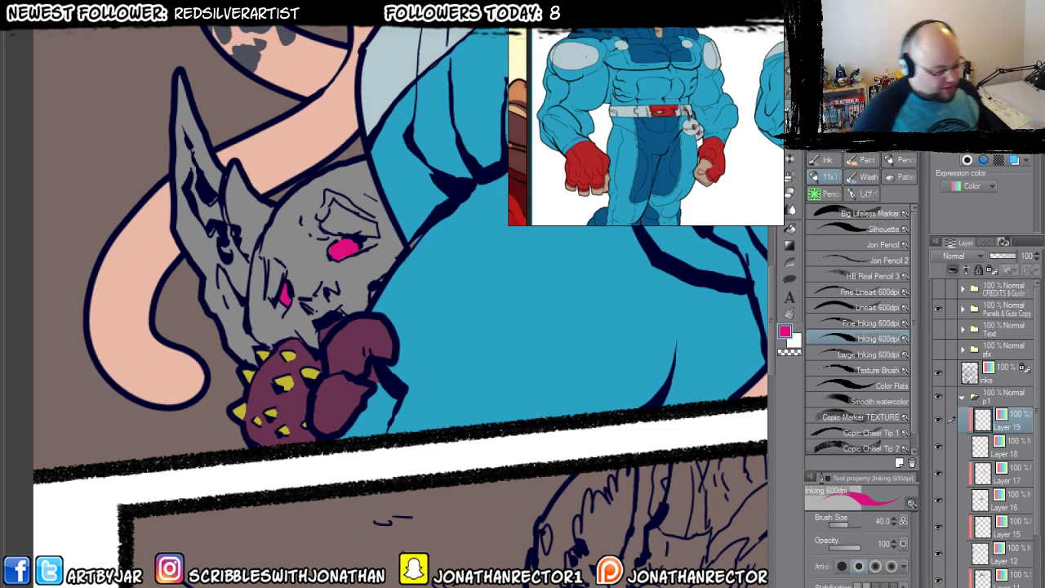
{"action": "scroll", "coordinate": [362, 530], "scroll_direction": "down", "scroll_amount": 5}
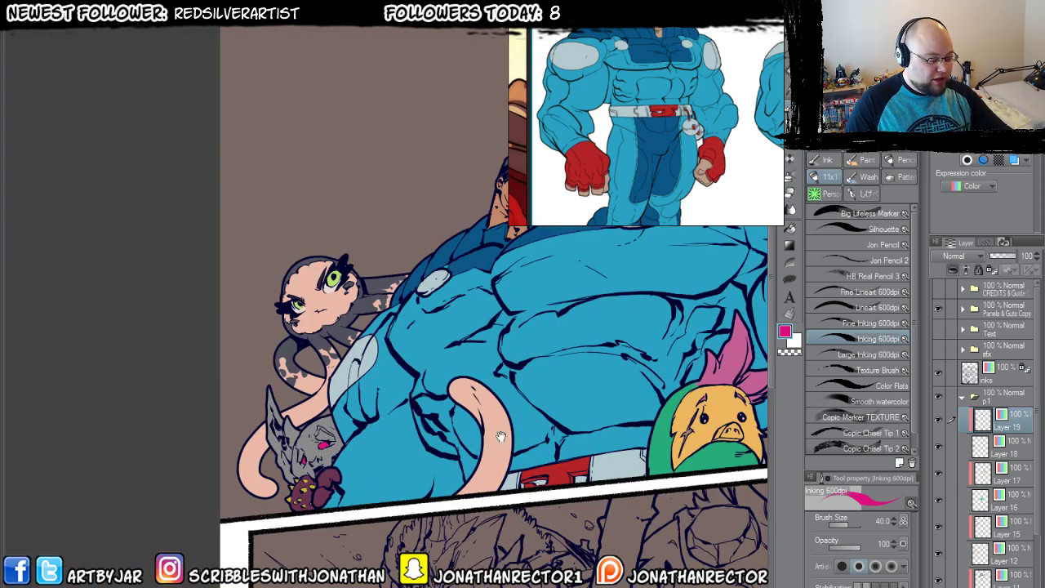
{"action": "scroll", "coordinate": [523, 420], "scroll_direction": "down", "scroll_amount": 3}
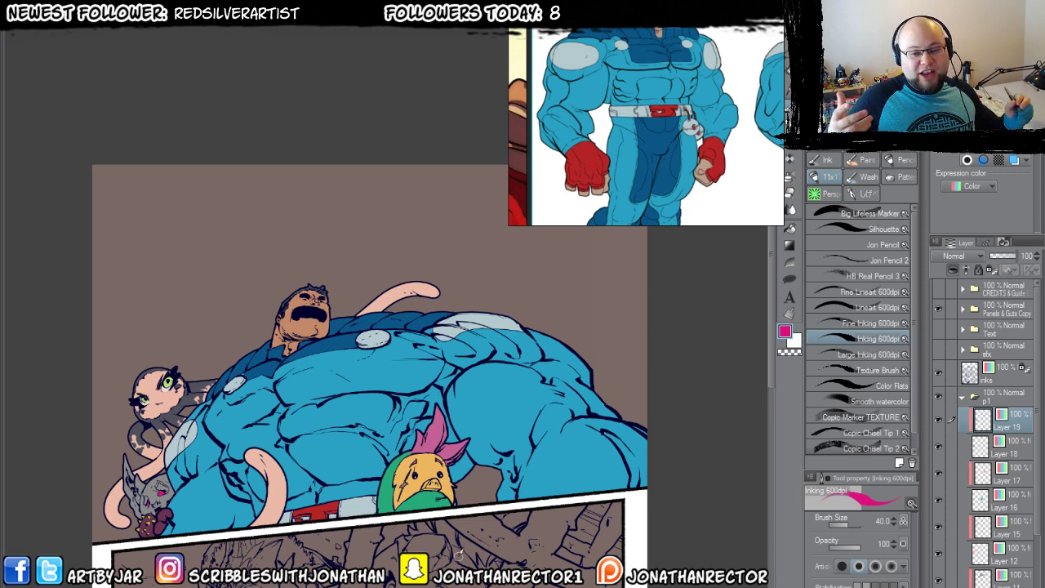
{"action": "scroll", "coordinate": [393, 503], "scroll_direction": "down", "scroll_amount": 5}
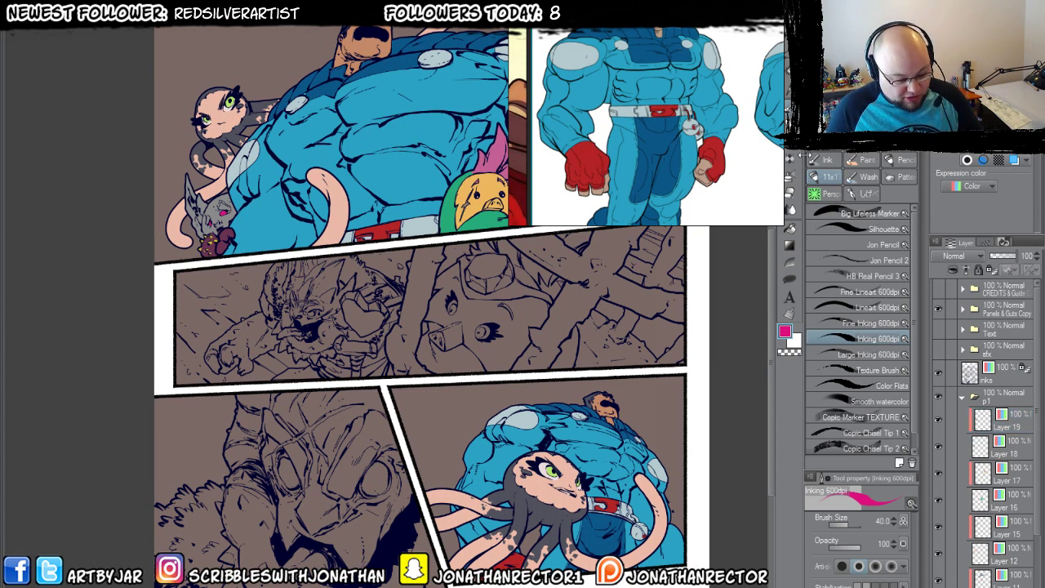
{"action": "left_click", "coordinate": [962, 397]}
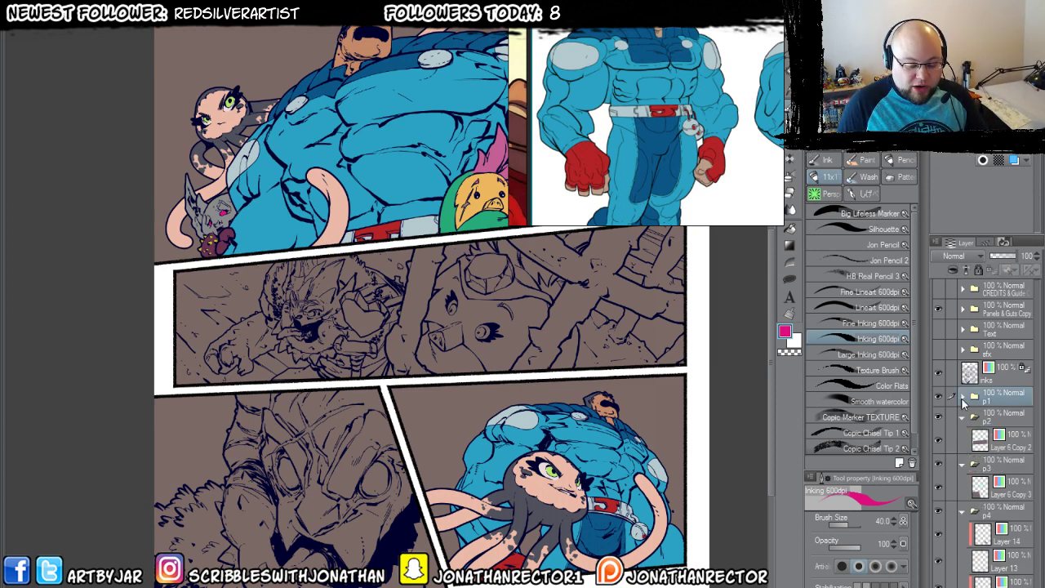
{"action": "left_click", "coordinate": [1009, 444]}
{"action": "key", "text": "ctrl+plus"}
{"action": "left_click_drag", "start_coordinate": [559, 445], "coordinate": [529, 502]}
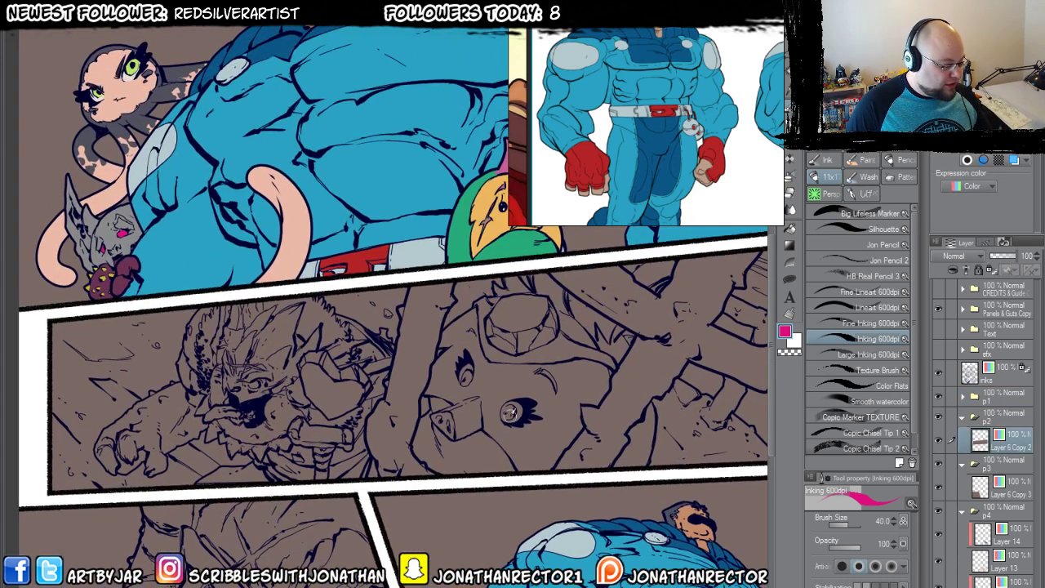
Look through the earlier finished pages, sample the pale grey-purple of the horned monster's face, and return to the current page.
{"action": "key", "text": "ctrl+Tab"}
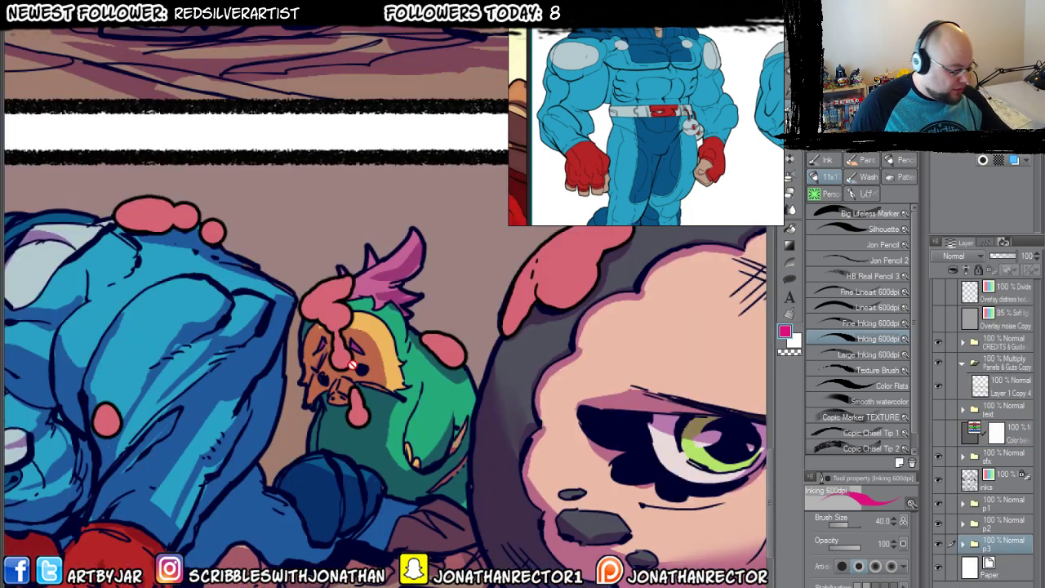
{"action": "key", "text": "ctrl+Tab"}
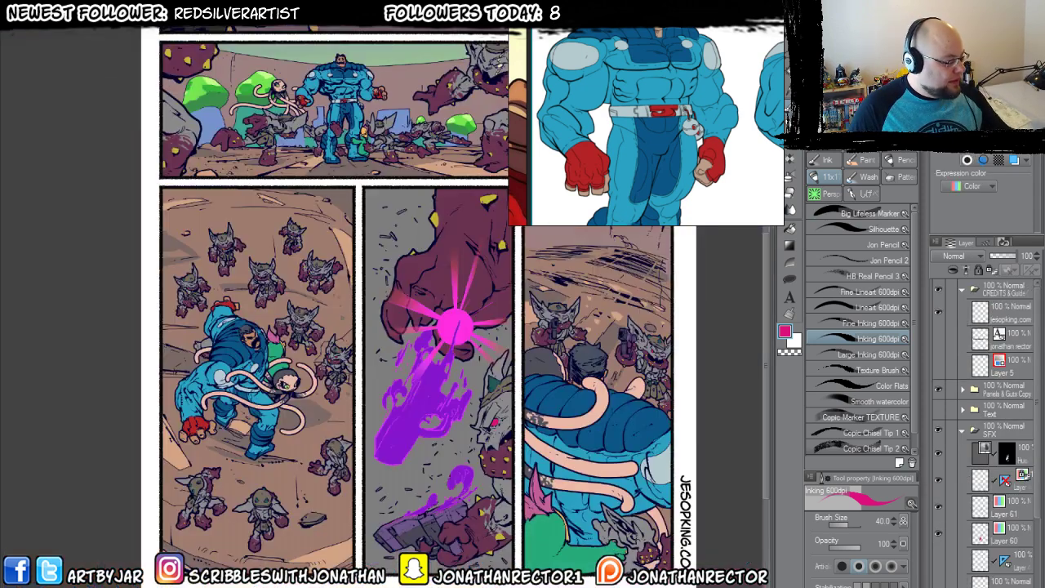
{"action": "scroll", "coordinate": [253, 150], "scroll_direction": "up", "scroll_amount": 5}
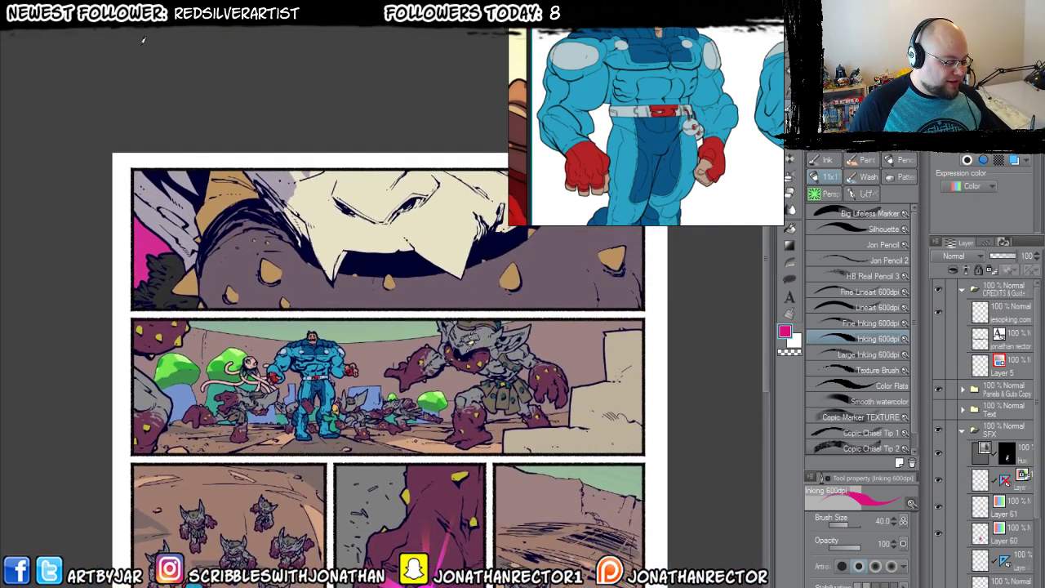
{"action": "key", "text": "ctrl+Tab"}
{"action": "scroll", "coordinate": [206, 138], "scroll_direction": "up", "scroll_amount": 3}
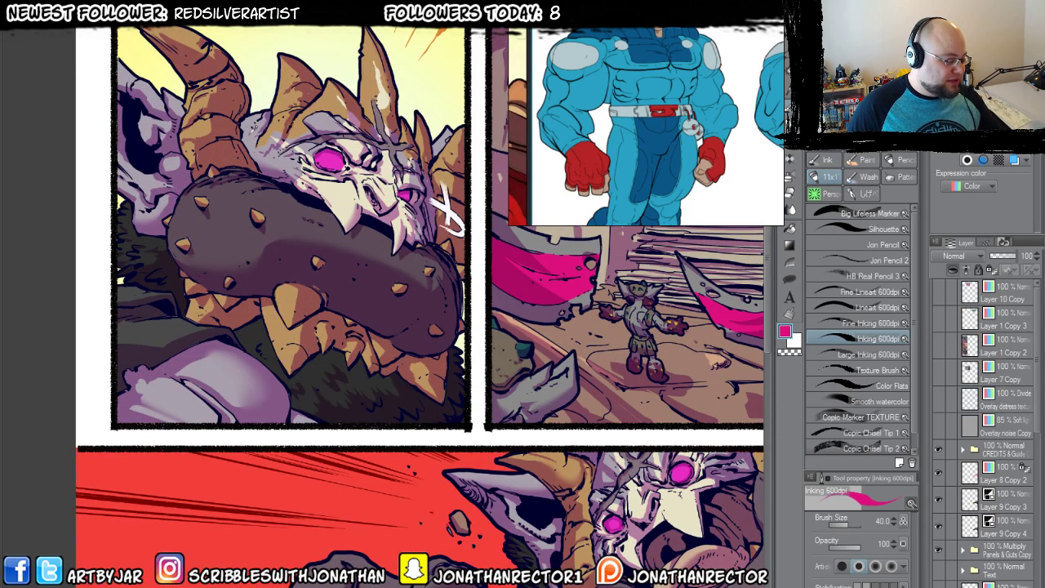
{"action": "left_click", "coordinate": [253, 129], "text": "alt"}
{"action": "key", "text": "ctrl+Tab"}
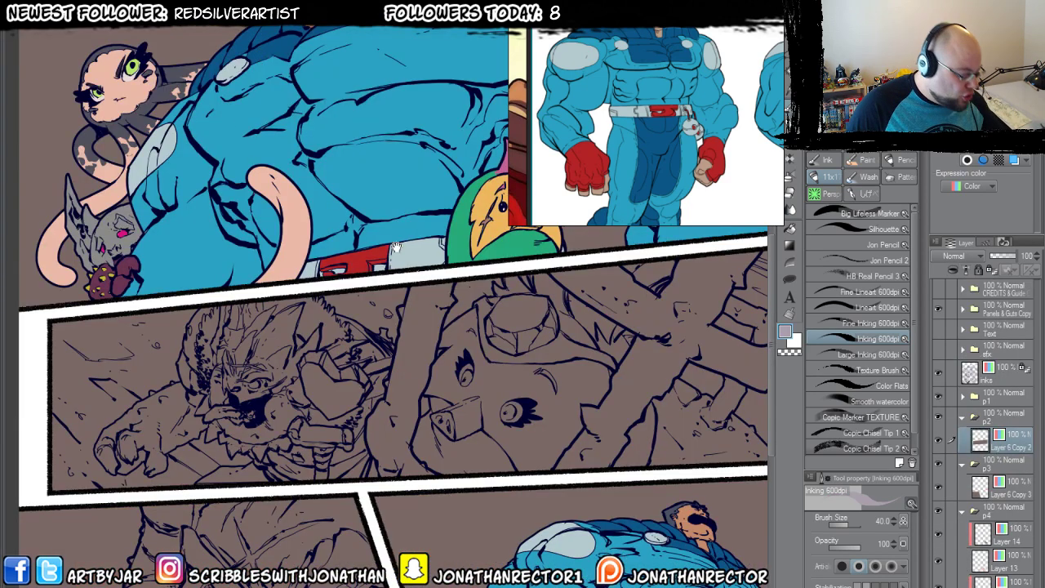
Add a new layer above Layer 6 Copy 2 in the p2 folder and set its expression color to Color.
{"action": "scroll", "coordinate": [626, 351], "scroll_direction": "up", "scroll_amount": 2}
{"action": "key", "text": "ctrl+shift+n"}
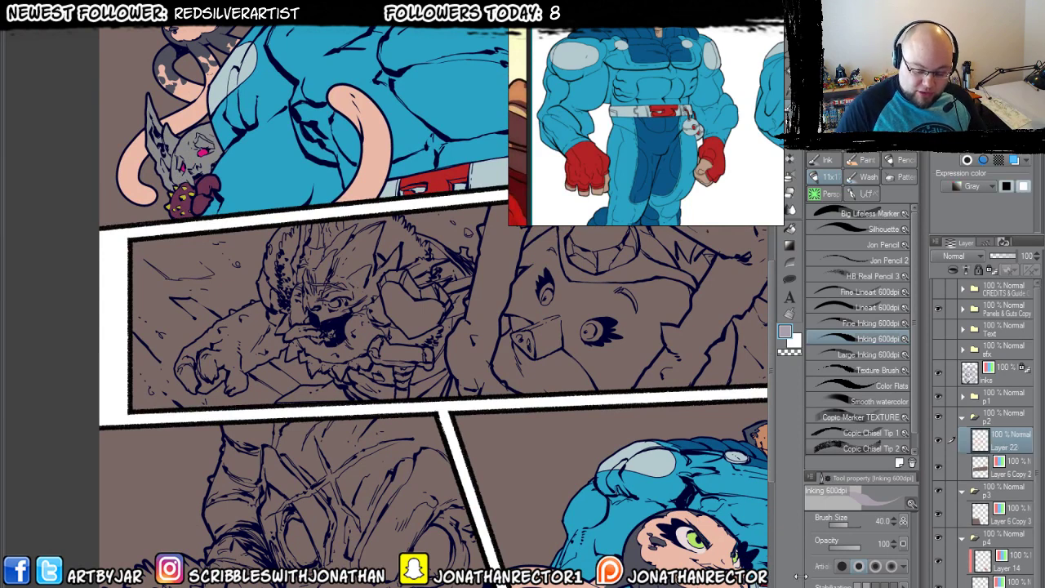
{"action": "left_click", "coordinate": [972, 186]}
{"action": "left_click", "coordinate": [946, 223]}
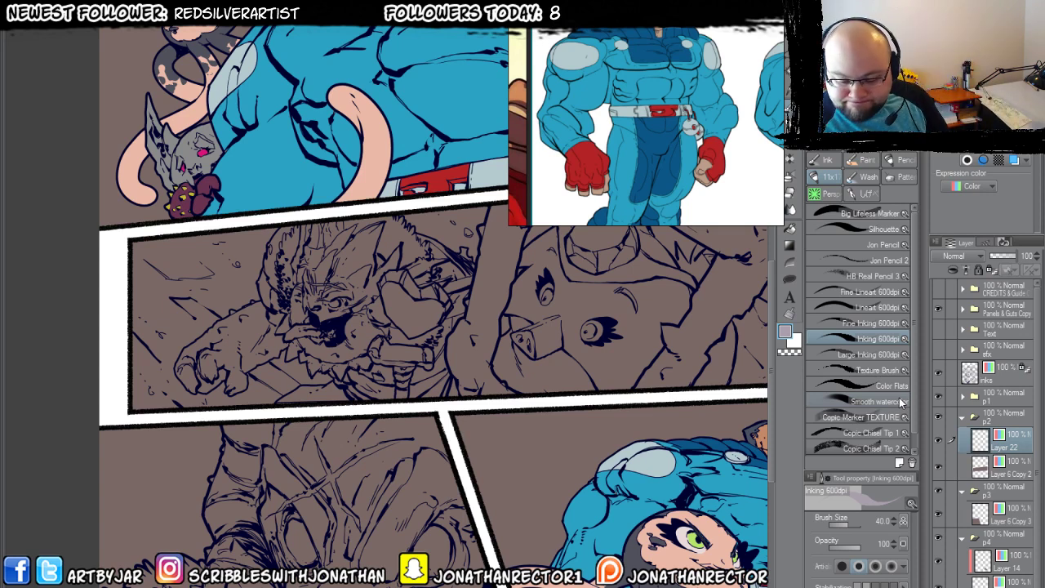
Fill the horned monster's outstretched arm and clawed hand in panel two with the sampled grey-purple, referring to all layers.
{"action": "left_click_drag", "start_coordinate": [528, 360], "coordinate": [624, 415]}
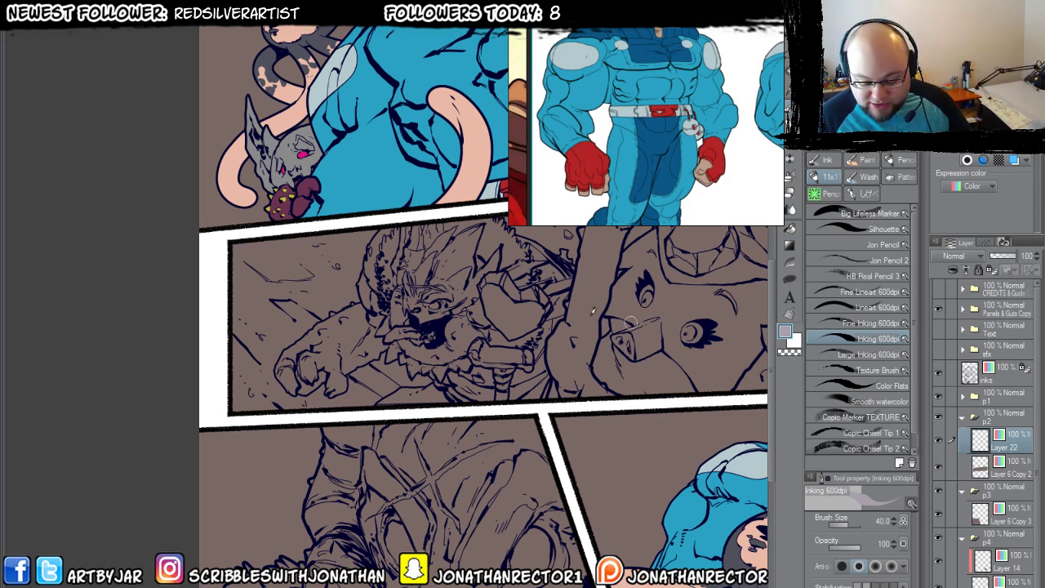
{"action": "scroll", "coordinate": [320, 299], "scroll_direction": "up", "scroll_amount": 3}
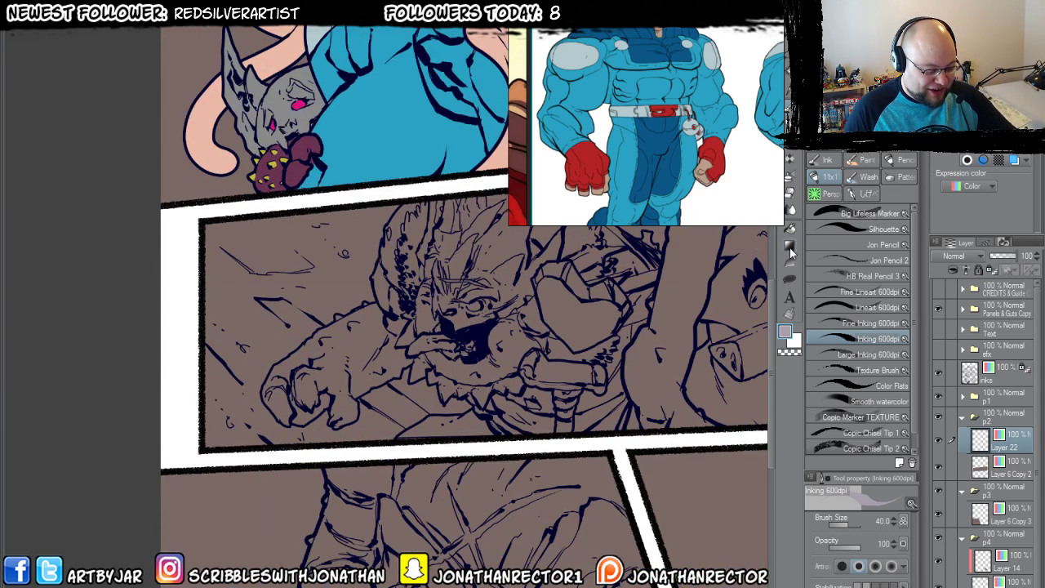
{"action": "left_click", "coordinate": [791, 212]}
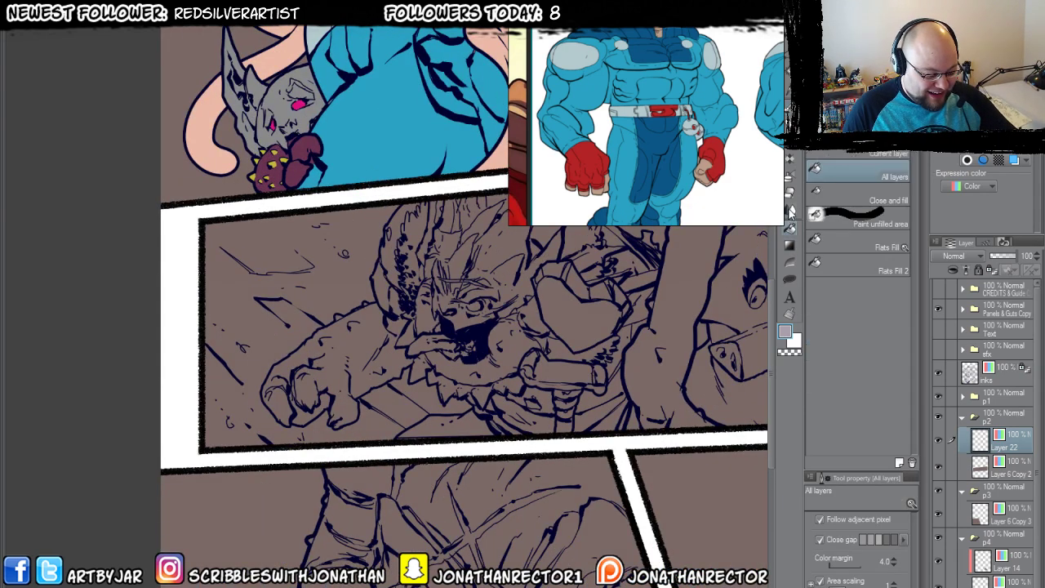
{"action": "left_click", "coordinate": [300, 357]}
{"action": "left_click", "coordinate": [277, 404]}
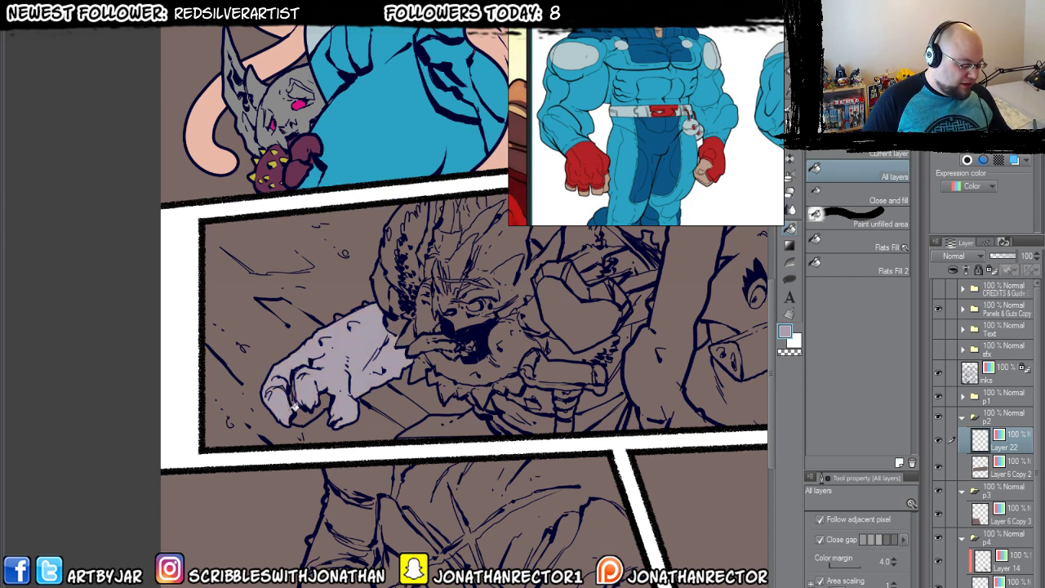
{"action": "left_click", "coordinate": [302, 408]}
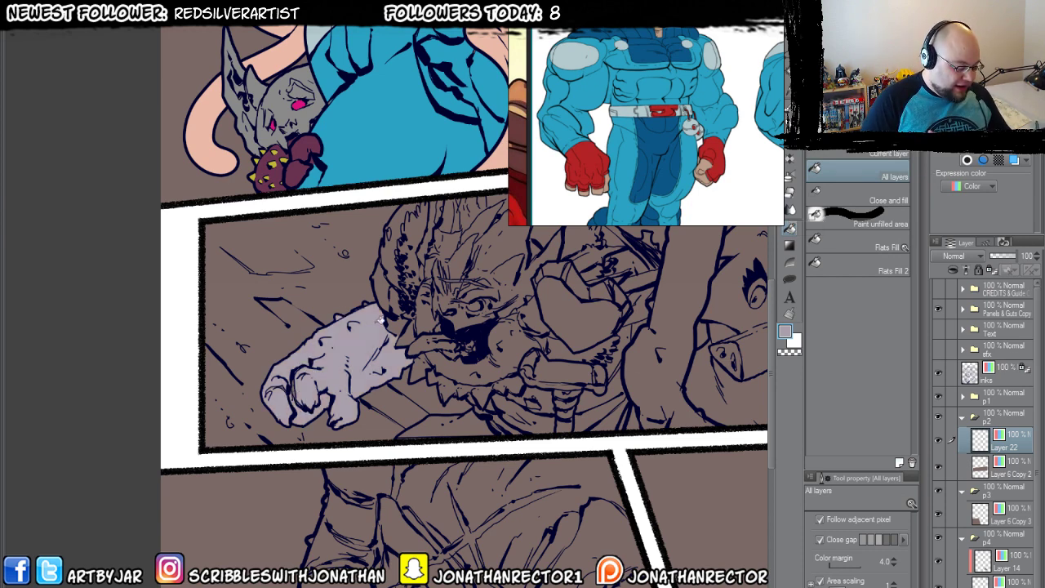
Fill the monster's mane, horns, face and jaw with the same grey-purple.
{"action": "left_click", "coordinate": [384, 287]}
{"action": "left_click", "coordinate": [404, 245]}
{"action": "left_click", "coordinate": [421, 233]}
{"action": "left_click", "coordinate": [437, 269]}
{"action": "left_click", "coordinate": [425, 326]}
{"action": "left_click", "coordinate": [399, 295]}
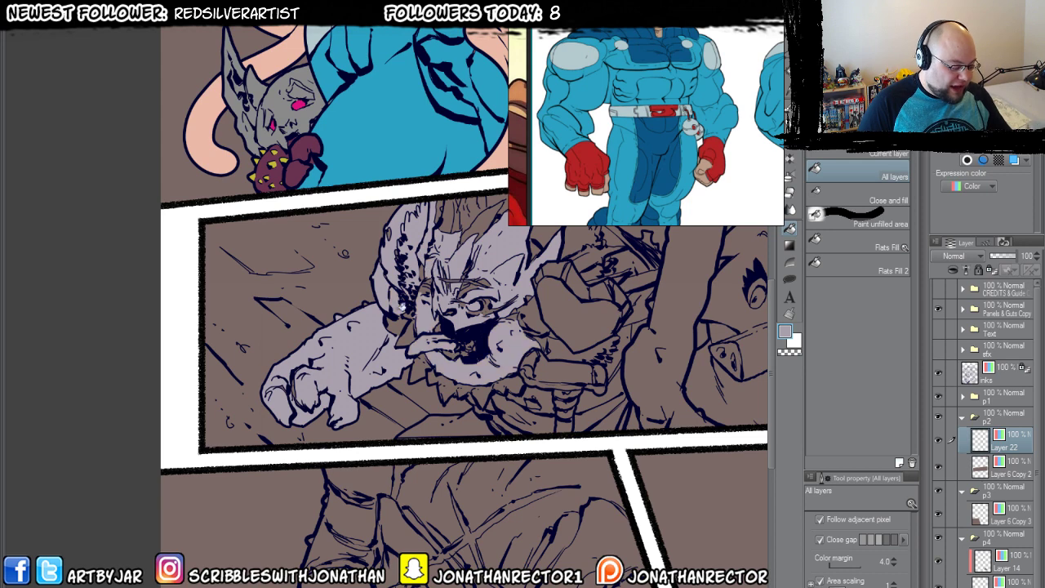
{"action": "left_click", "coordinate": [401, 331]}
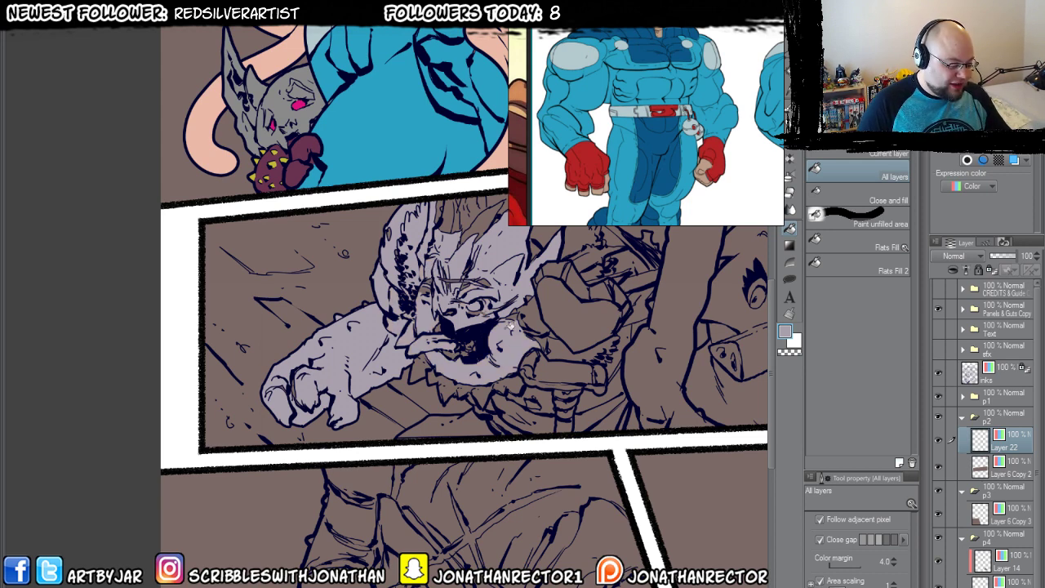
Fill the spiky collar, far shoulder, heart-shaped piece and bent arm of the monster with grey-purple.
{"action": "left_click", "coordinate": [421, 365]}
{"action": "left_click", "coordinate": [454, 384]}
{"action": "left_click", "coordinate": [482, 390]}
{"action": "left_click", "coordinate": [507, 384]}
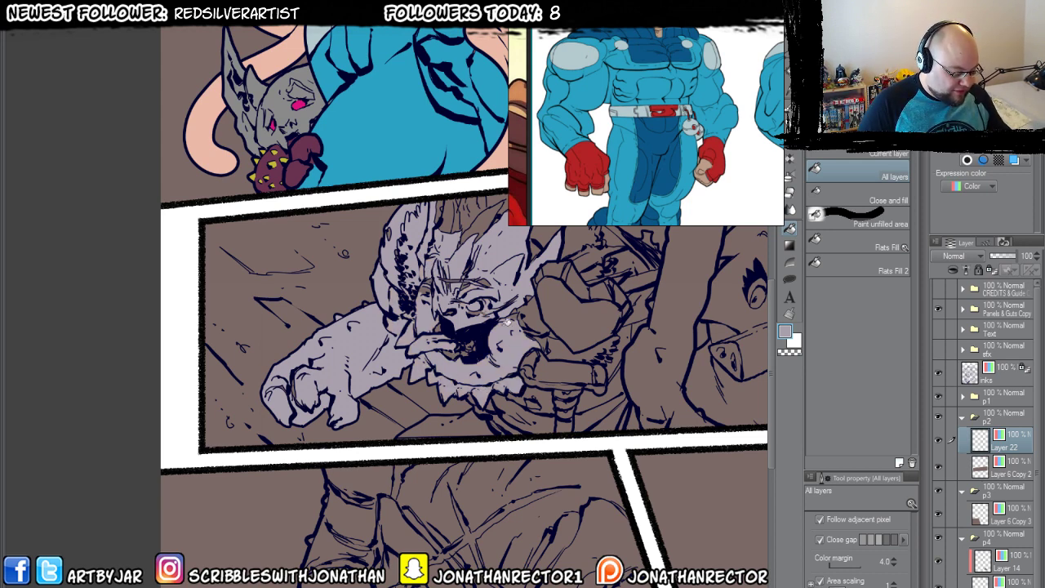
{"action": "left_click", "coordinate": [515, 311]}
{"action": "mouse_move", "coordinate": [495, 309]}
{"action": "left_mouse_down"}
{"action": "mouse_move", "coordinate": [310, 296]}
{"action": "mouse_move", "coordinate": [347, 304]}
{"action": "mouse_move", "coordinate": [371, 286]}
{"action": "left_mouse_up"}
{"action": "mouse_move", "coordinate": [448, 330]}
{"action": "left_mouse_down"}
{"action": "mouse_move", "coordinate": [452, 349]}
{"action": "mouse_move", "coordinate": [420, 352]}
{"action": "mouse_move", "coordinate": [411, 368]}
{"action": "mouse_move", "coordinate": [465, 363]}
{"action": "left_mouse_up"}
{"action": "left_click_drag", "start_coordinate": [306, 442], "coordinate": [306, 373]}
{"action": "mouse_move", "coordinate": [482, 253]}
{"action": "left_mouse_down"}
{"action": "mouse_move", "coordinate": [501, 280]}
{"action": "mouse_move", "coordinate": [426, 271]}
{"action": "mouse_move", "coordinate": [504, 303]}
{"action": "mouse_move", "coordinate": [444, 278]}
{"action": "mouse_move", "coordinate": [395, 313]}
{"action": "mouse_move", "coordinate": [409, 361]}
{"action": "mouse_move", "coordinate": [442, 381]}
{"action": "mouse_move", "coordinate": [391, 385]}
{"action": "mouse_move", "coordinate": [431, 426]}
{"action": "left_mouse_up"}
{"action": "left_click_drag", "start_coordinate": [370, 385], "coordinate": [298, 393]}
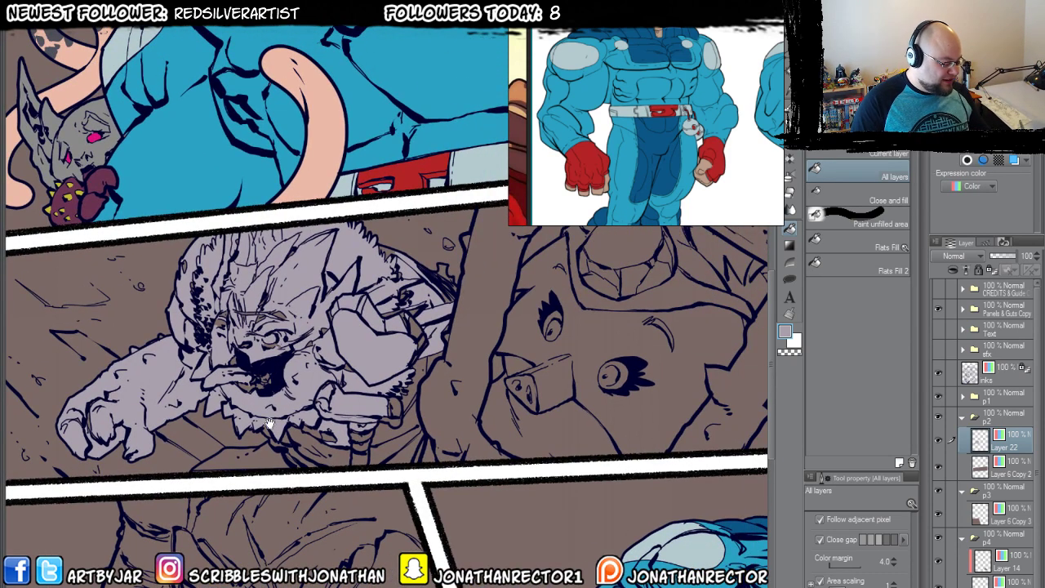
Examine panels one and two while toggling the visibility of the sfx folder and of Layer 6 Copy 2.
{"action": "left_click_drag", "start_coordinate": [402, 492], "coordinate": [379, 307]}
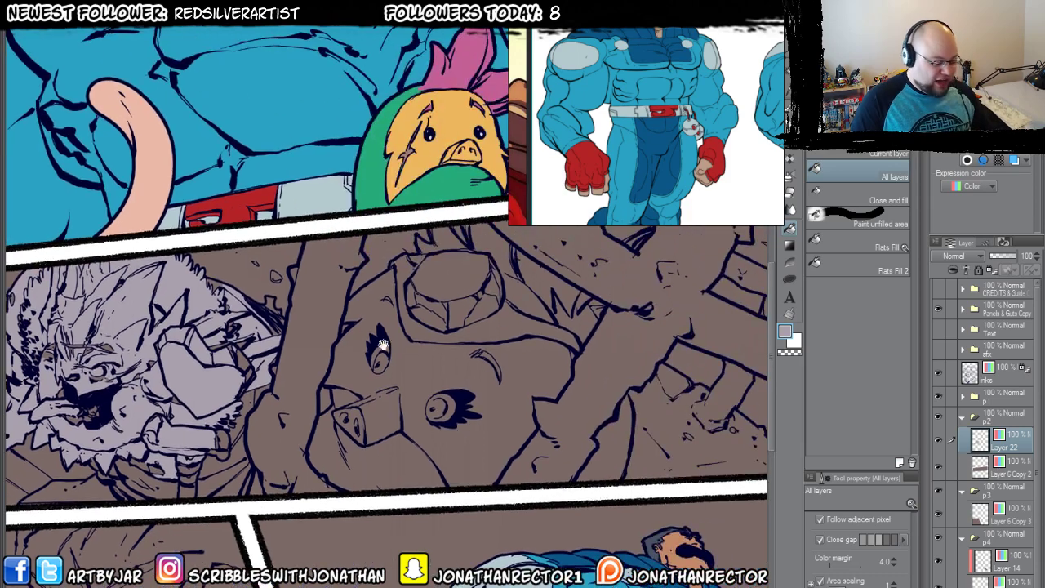
{"action": "mouse_move", "coordinate": [381, 450]}
{"action": "left_mouse_down"}
{"action": "mouse_move", "coordinate": [411, 502]}
{"action": "mouse_move", "coordinate": [384, 310]}
{"action": "mouse_move", "coordinate": [371, 453]}
{"action": "left_mouse_up"}
{"action": "scroll", "coordinate": [384, 310], "scroll_direction": "down", "scroll_amount": 2}
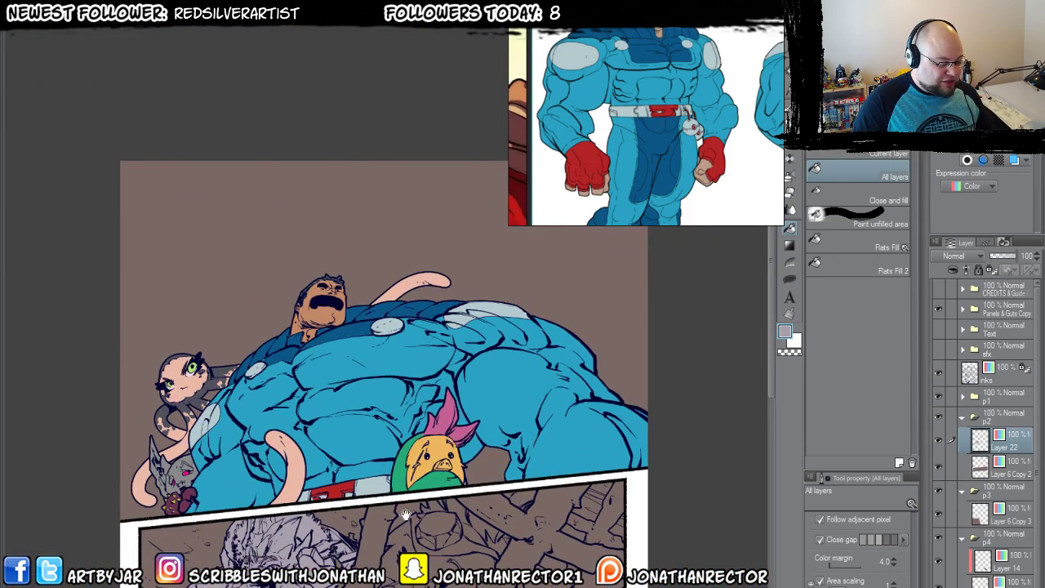
{"action": "left_click_drag", "start_coordinate": [359, 446], "coordinate": [394, 433]}
{"action": "left_click_drag", "start_coordinate": [267, 431], "coordinate": [273, 423]}
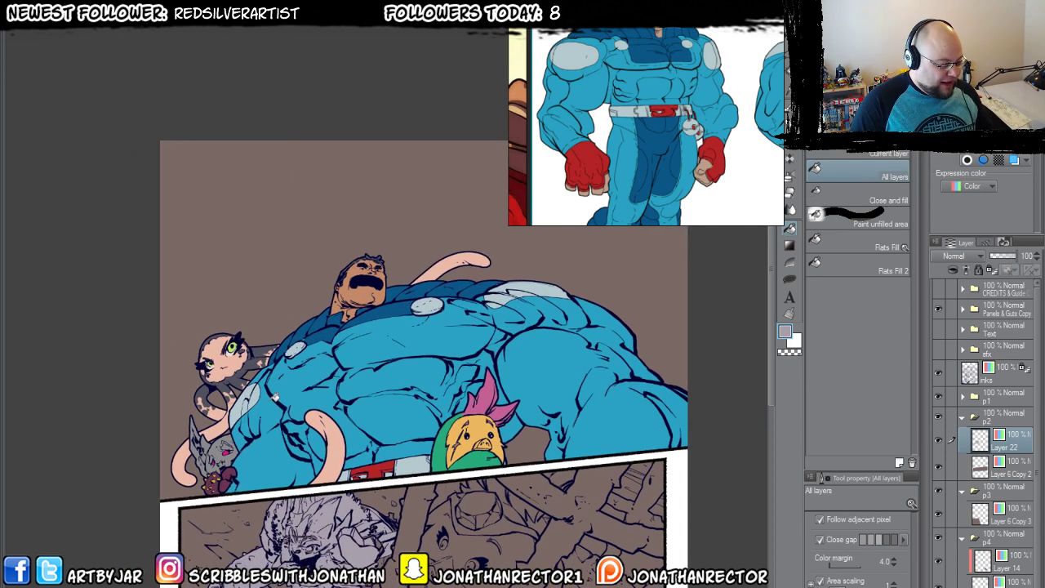
{"action": "left_click", "coordinate": [940, 350]}
{"action": "left_click", "coordinate": [938, 465]}
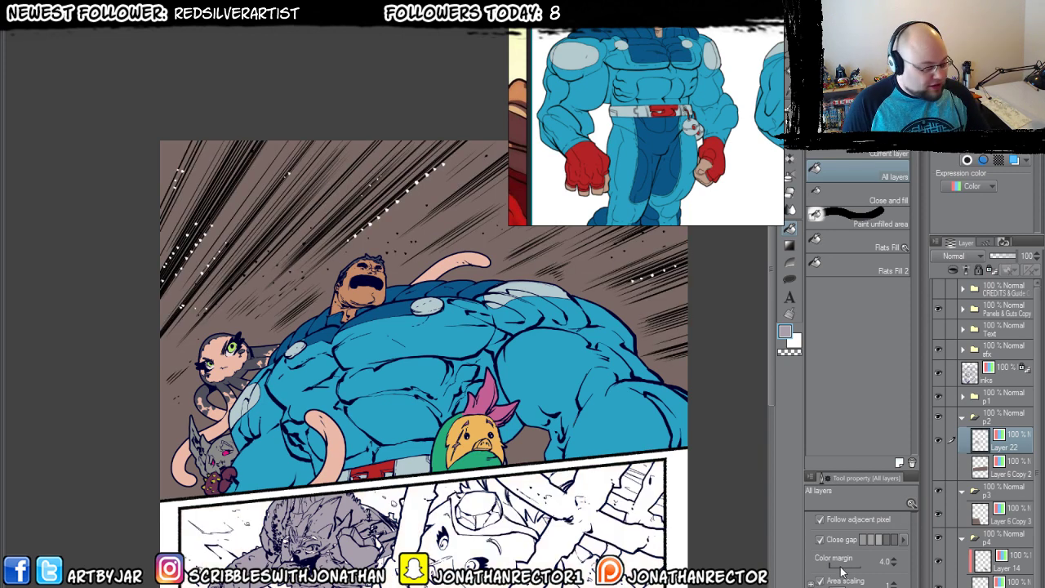
{"action": "left_click", "coordinate": [939, 464]}
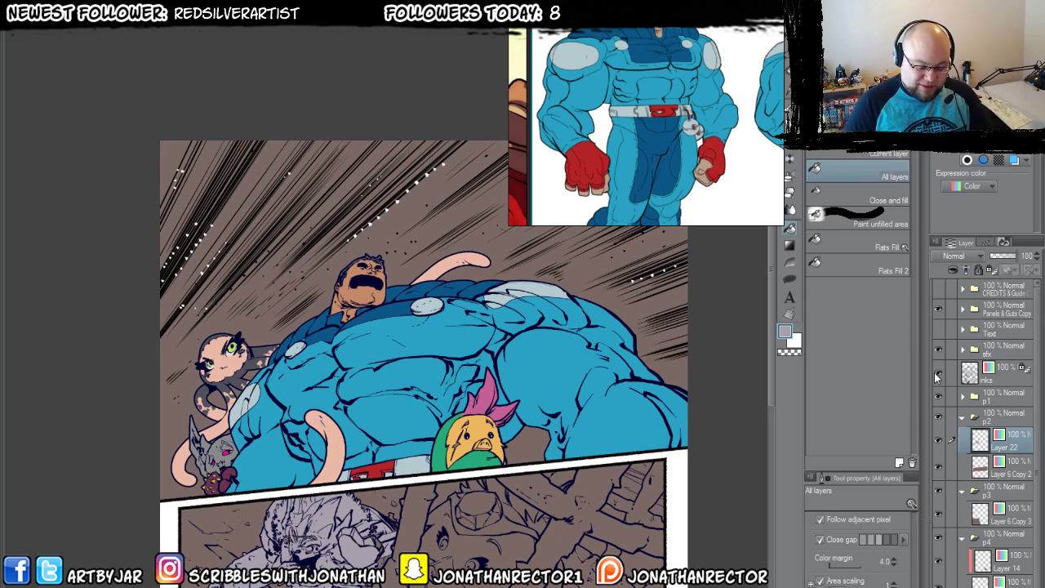
{"action": "left_click", "coordinate": [938, 349]}
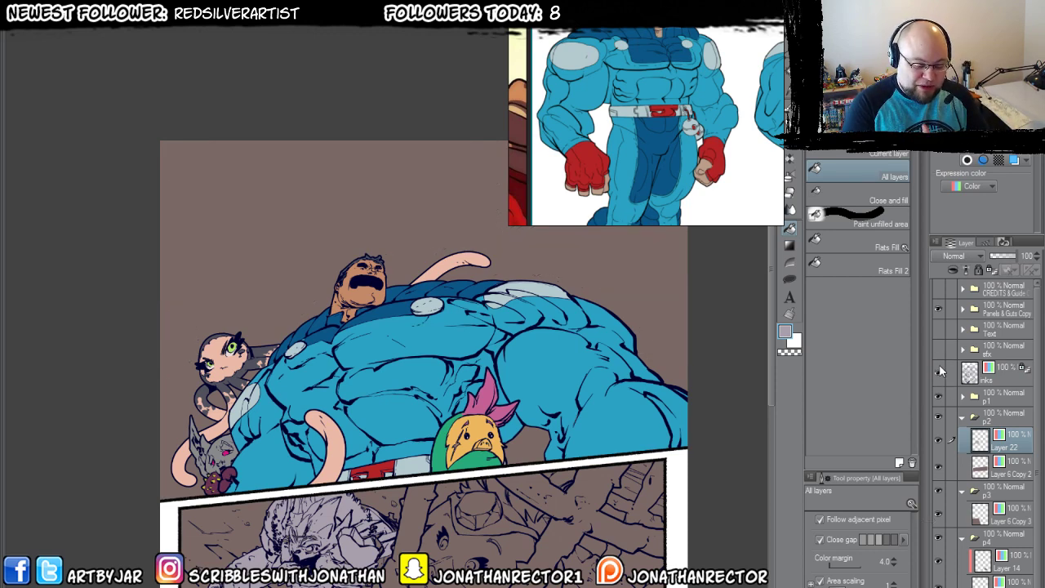
Lasso-fill the small unfilled gaps in the monster's claws, mane, face and mouth with grey-purple.
{"action": "left_click_drag", "start_coordinate": [360, 510], "coordinate": [438, 351]}
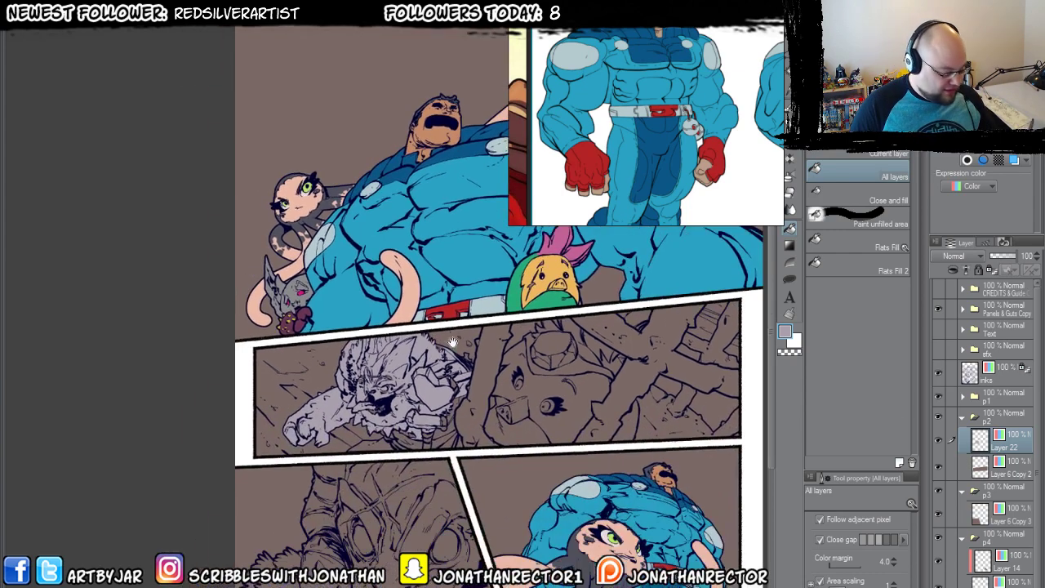
{"action": "scroll", "coordinate": [400, 418], "scroll_direction": "up", "scroll_amount": 5}
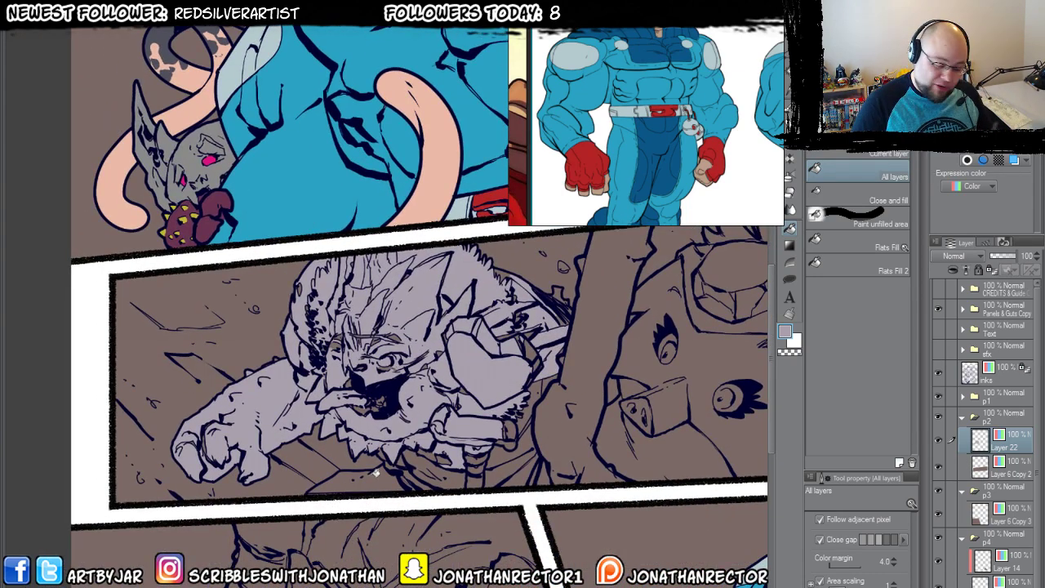
{"action": "left_click", "coordinate": [790, 280]}
{"action": "scroll", "coordinate": [356, 427], "scroll_direction": "up", "scroll_amount": 1}
{"action": "left_click_drag", "start_coordinate": [206, 417], "coordinate": [261, 402]}
{"action": "mouse_move", "coordinate": [258, 375]}
{"action": "left_mouse_down"}
{"action": "mouse_move", "coordinate": [250, 380]}
{"action": "mouse_move", "coordinate": [320, 415]}
{"action": "mouse_move", "coordinate": [281, 333]}
{"action": "left_mouse_up"}
{"action": "left_click_drag", "start_coordinate": [374, 298], "coordinate": [303, 408]}
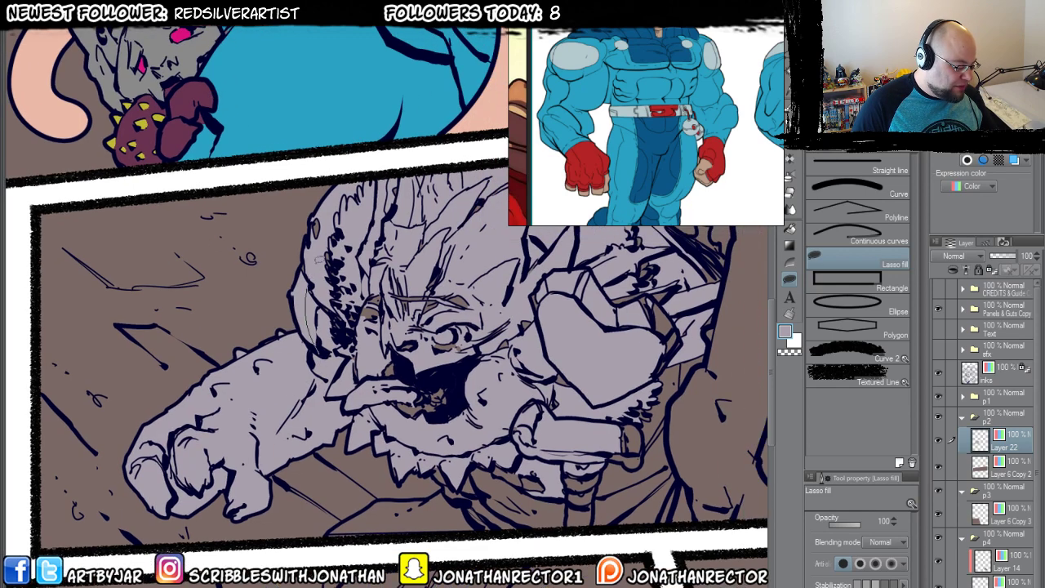
{"action": "left_click_drag", "start_coordinate": [322, 361], "coordinate": [335, 416]}
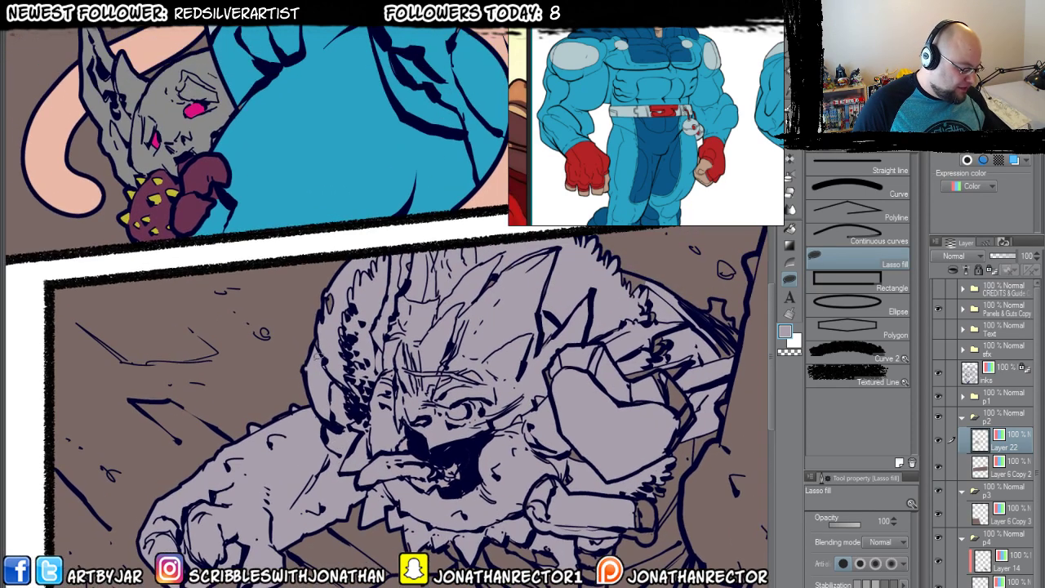
{"action": "left_click_drag", "start_coordinate": [372, 344], "coordinate": [236, 380]}
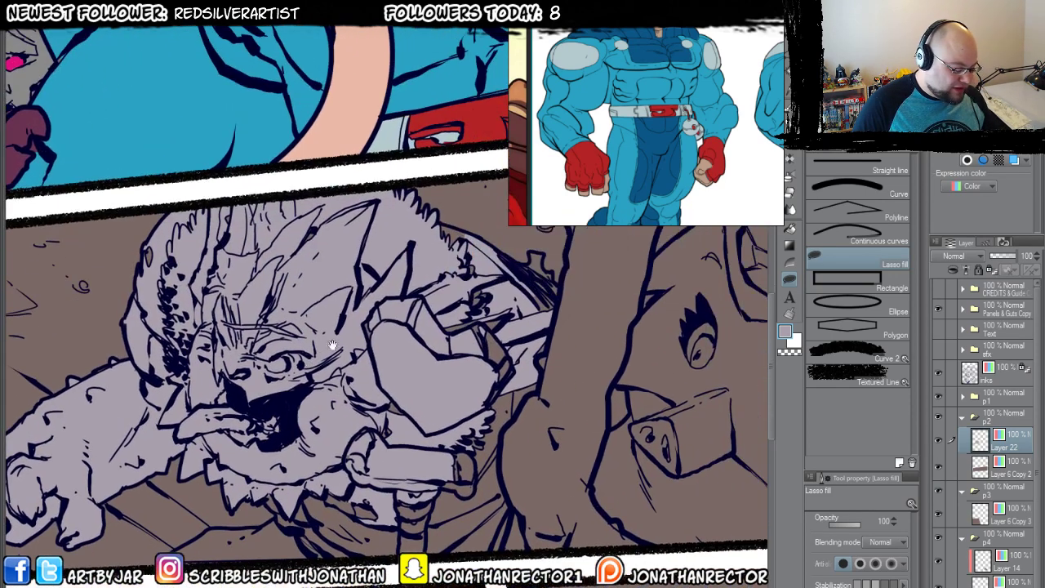
{"action": "left_click_drag", "start_coordinate": [352, 256], "coordinate": [229, 367]}
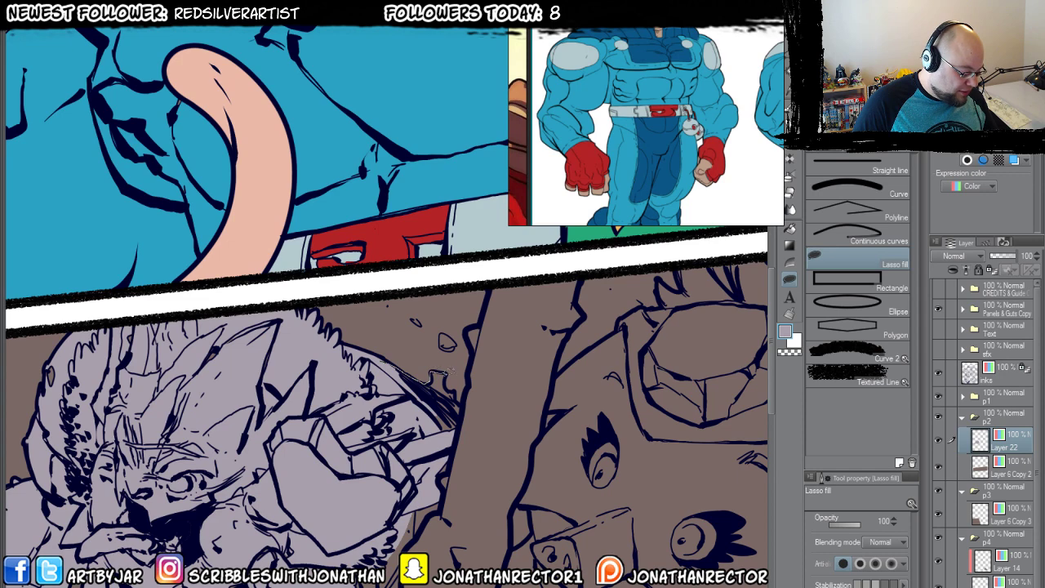
Lasso-fill the monster's remaining far side and the lower body and clothing down to the panel border with grey-purple.
{"action": "left_click_drag", "start_coordinate": [331, 419], "coordinate": [365, 282]}
{"action": "mouse_move", "coordinate": [478, 307]}
{"action": "left_mouse_down"}
{"action": "mouse_move", "coordinate": [464, 368]}
{"action": "mouse_move", "coordinate": [441, 400]}
{"action": "mouse_move", "coordinate": [431, 450]}
{"action": "mouse_move", "coordinate": [437, 494]}
{"action": "mouse_move", "coordinate": [425, 518]}
{"action": "mouse_move", "coordinate": [326, 317]}
{"action": "mouse_move", "coordinate": [335, 311]}
{"action": "left_mouse_up"}
{"action": "mouse_move", "coordinate": [196, 485]}
{"action": "left_mouse_down"}
{"action": "mouse_move", "coordinate": [278, 363]}
{"action": "mouse_move", "coordinate": [308, 412]}
{"action": "mouse_move", "coordinate": [381, 427]}
{"action": "mouse_move", "coordinate": [488, 417]}
{"action": "mouse_move", "coordinate": [513, 383]}
{"action": "mouse_move", "coordinate": [445, 286]}
{"action": "left_mouse_up"}
{"action": "mouse_move", "coordinate": [232, 421]}
{"action": "left_mouse_down"}
{"action": "mouse_move", "coordinate": [285, 398]}
{"action": "mouse_move", "coordinate": [265, 376]}
{"action": "mouse_move", "coordinate": [337, 359]}
{"action": "mouse_move", "coordinate": [400, 398]}
{"action": "mouse_move", "coordinate": [217, 408]}
{"action": "left_mouse_up"}
{"action": "mouse_move", "coordinate": [318, 320]}
{"action": "left_mouse_down"}
{"action": "mouse_move", "coordinate": [298, 392]}
{"action": "mouse_move", "coordinate": [268, 431]}
{"action": "left_mouse_up"}
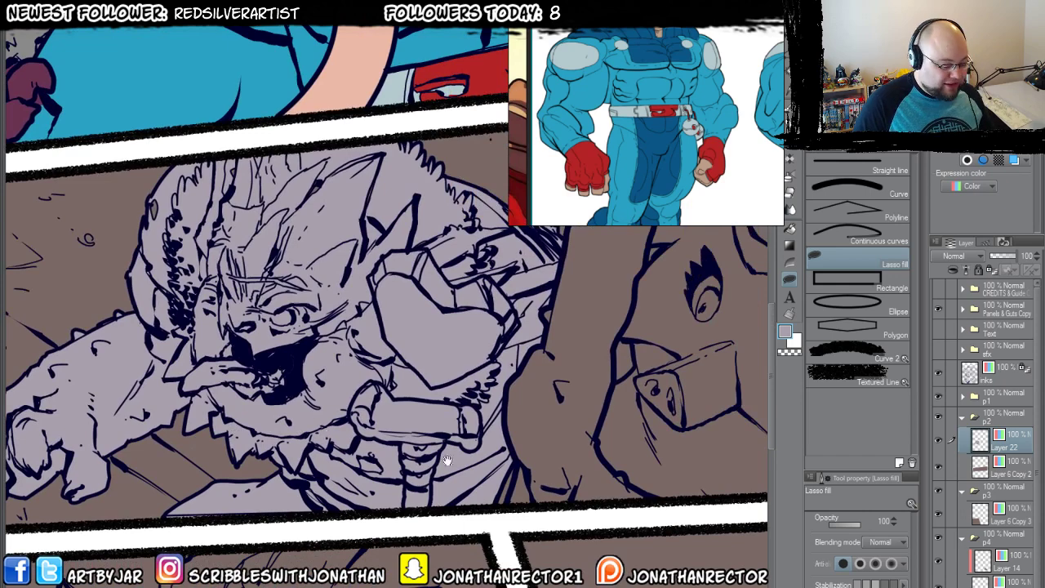
{"action": "left_click_drag", "start_coordinate": [461, 457], "coordinate": [204, 551]}
{"action": "left_click_drag", "start_coordinate": [292, 533], "coordinate": [400, 572]}
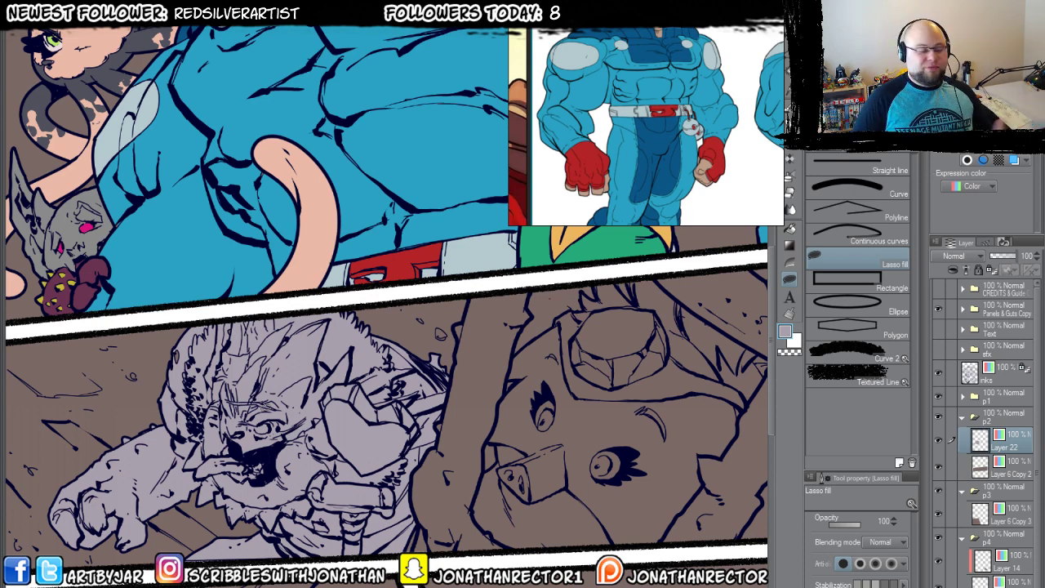
Look over the filled monster, the uncoloured figure beside it and the surrounding panels.
{"action": "left_click_drag", "start_coordinate": [393, 566], "coordinate": [450, 460]}
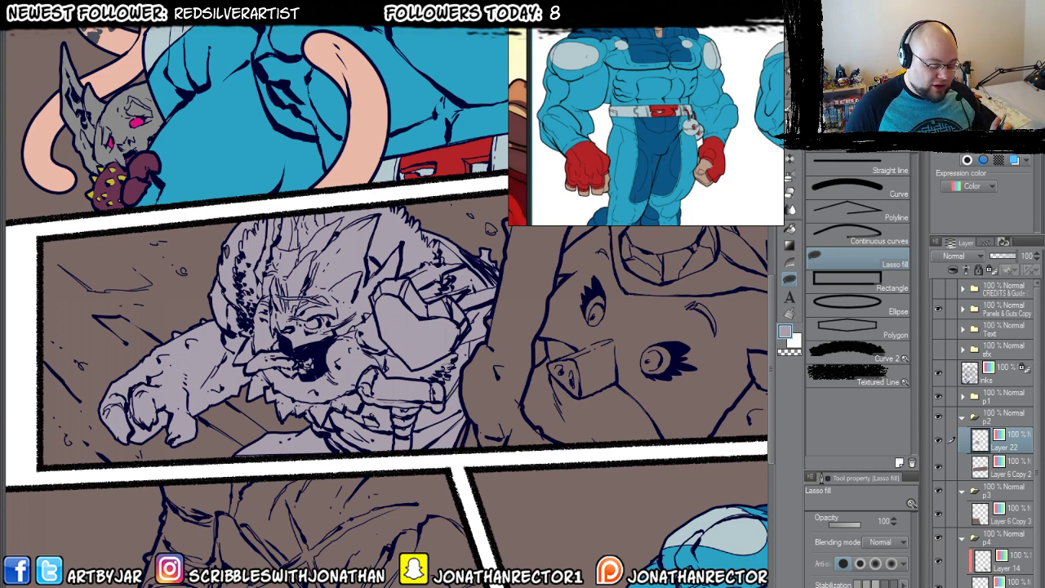
{"action": "left_click_drag", "start_coordinate": [444, 371], "coordinate": [336, 376]}
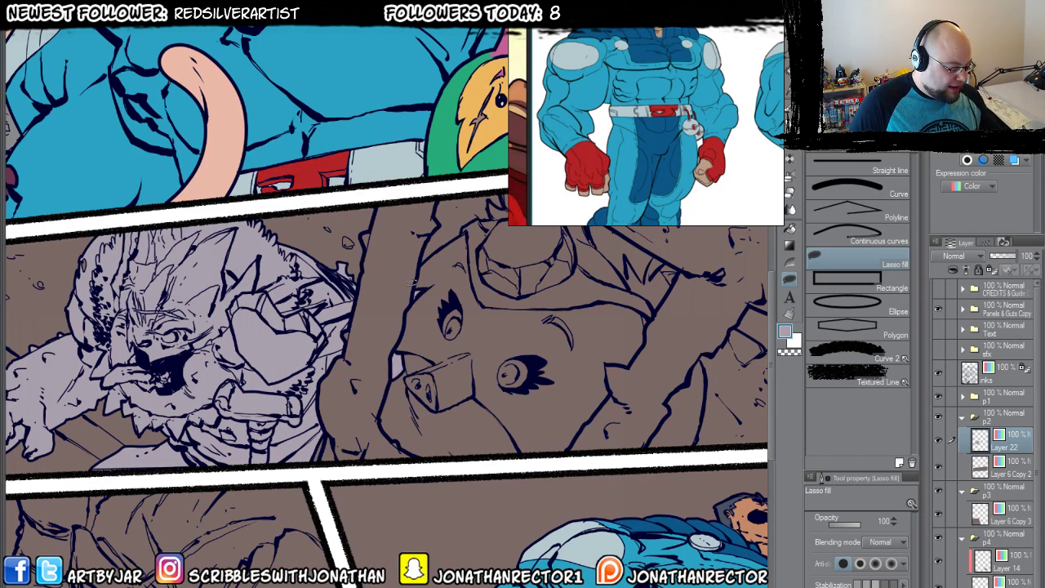
{"action": "scroll", "coordinate": [303, 499], "scroll_direction": "down", "scroll_amount": 3}
{"action": "left_click_drag", "start_coordinate": [303, 499], "coordinate": [315, 486]}
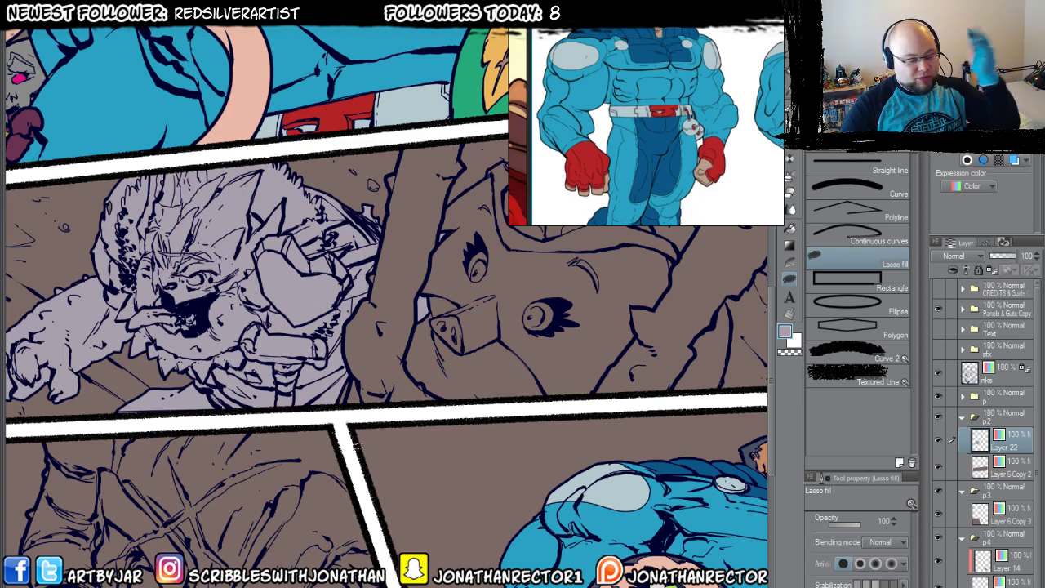
{"action": "left_click_drag", "start_coordinate": [356, 447], "coordinate": [203, 303]}
{"action": "scroll", "coordinate": [203, 303], "scroll_direction": "down", "scroll_amount": 10}
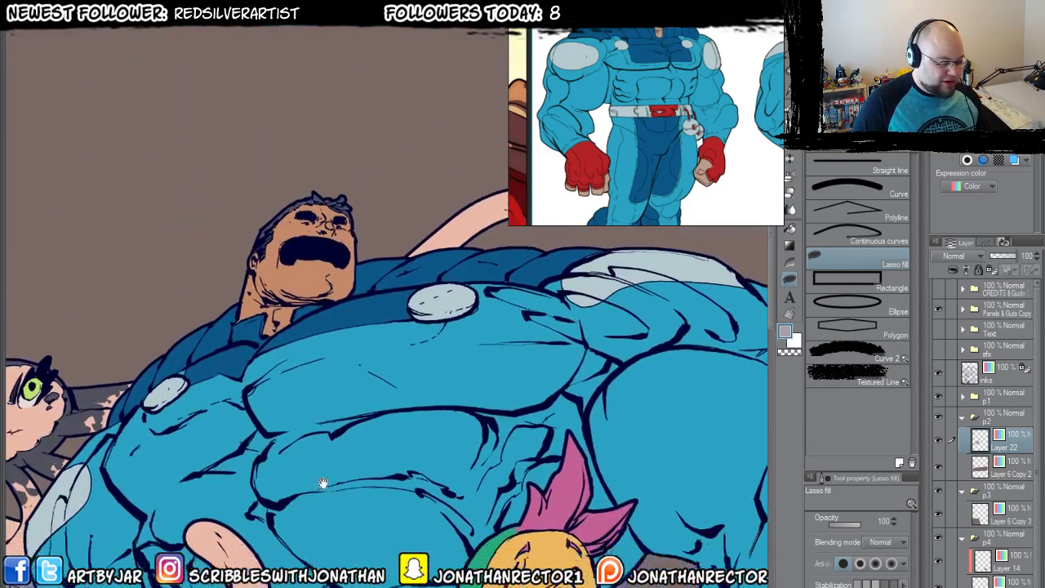
{"action": "scroll", "coordinate": [319, 508], "scroll_direction": "up", "scroll_amount": 10}
{"action": "scroll", "coordinate": [319, 508], "scroll_direction": "down", "scroll_amount": 2}
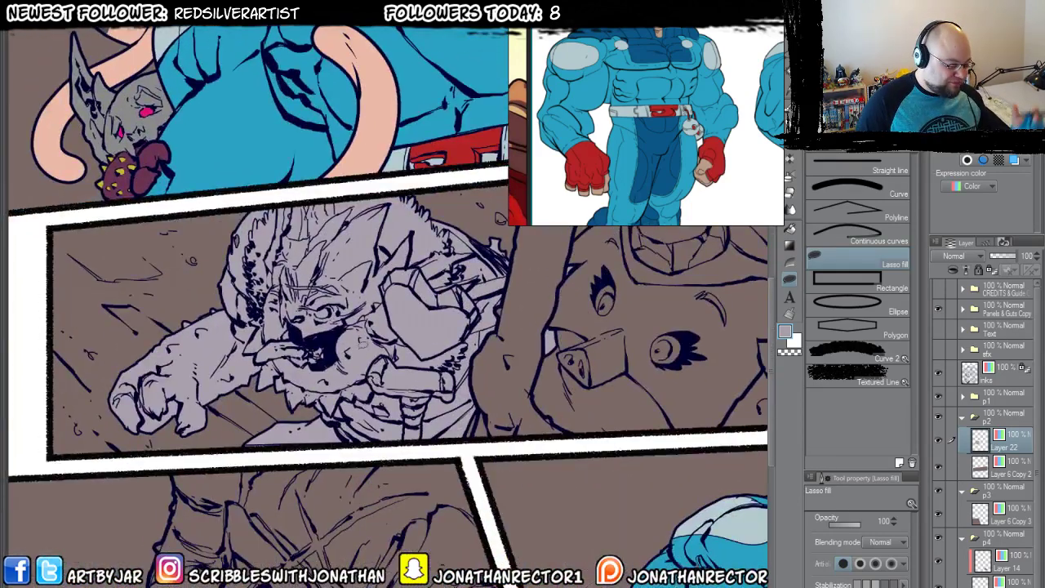
Add two layers clipped to the monster's grey-purple base, set both to Color expression, and pick an orange-tan drawing colour.
{"action": "key", "text": "ctrl+shift+n"}
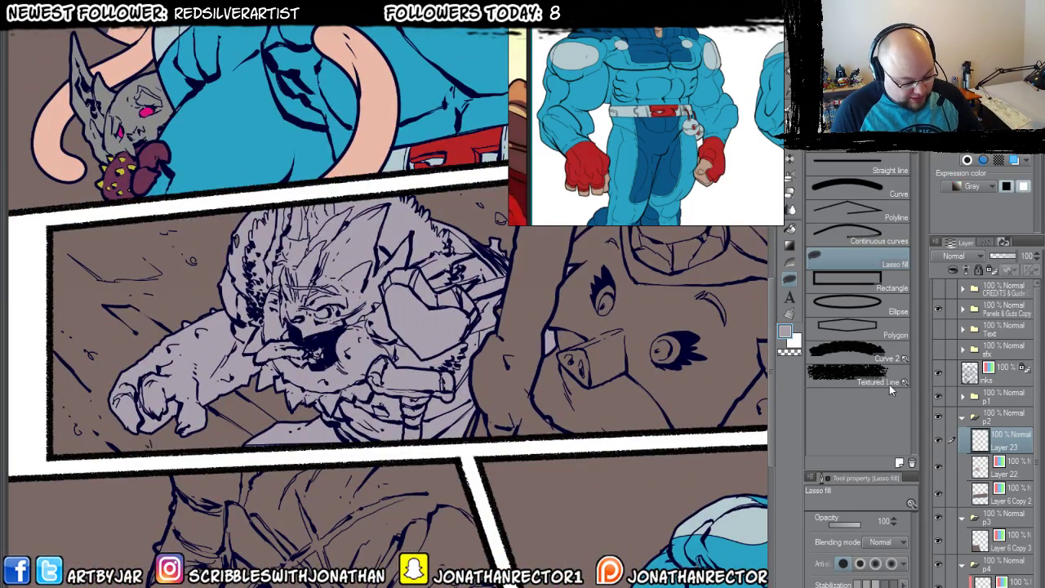
{"action": "left_click", "coordinate": [956, 187]}
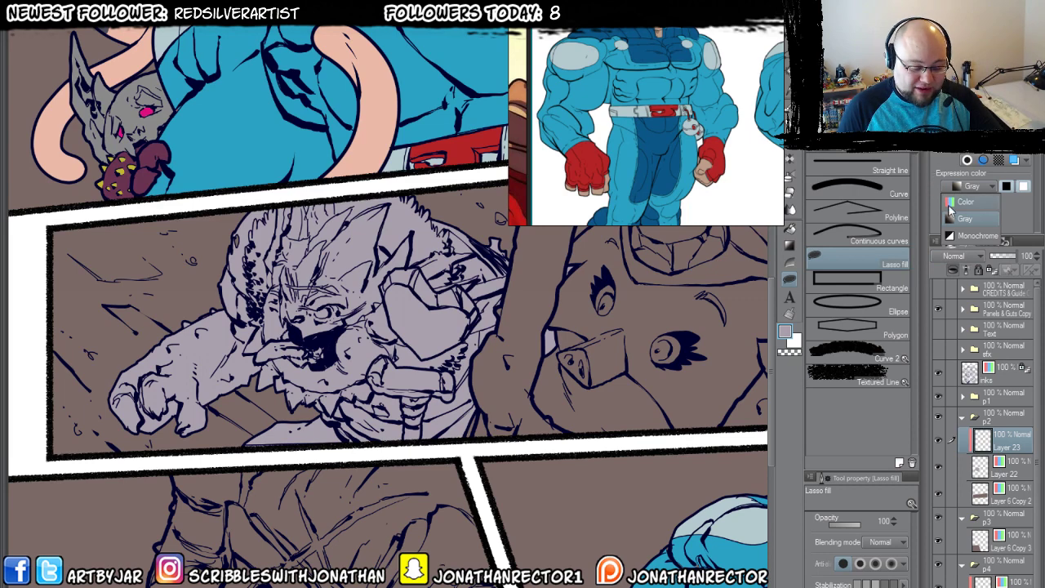
{"action": "left_click", "coordinate": [954, 205]}
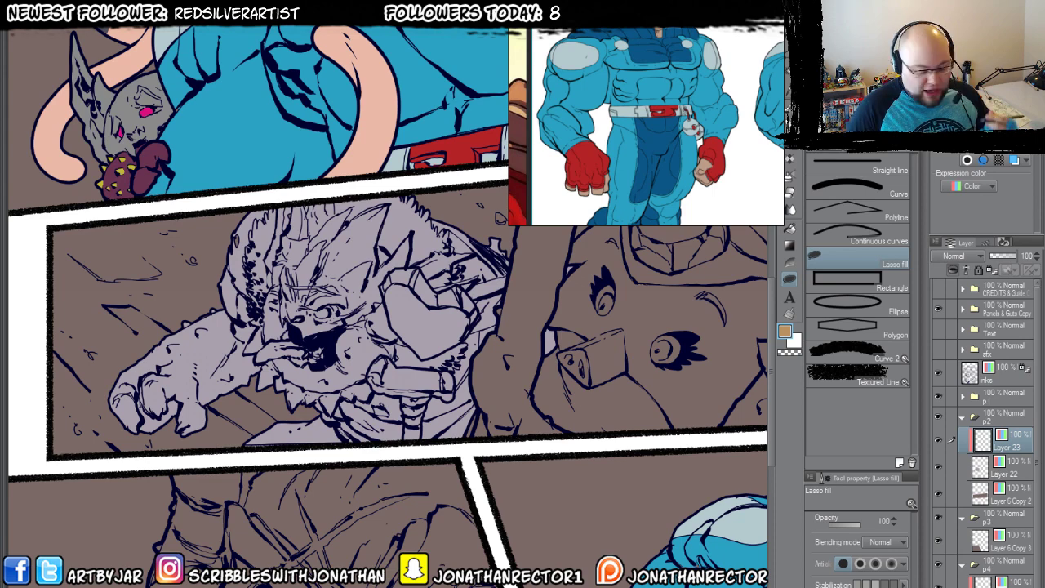
{"action": "key", "text": "ctrl+shift+n"}
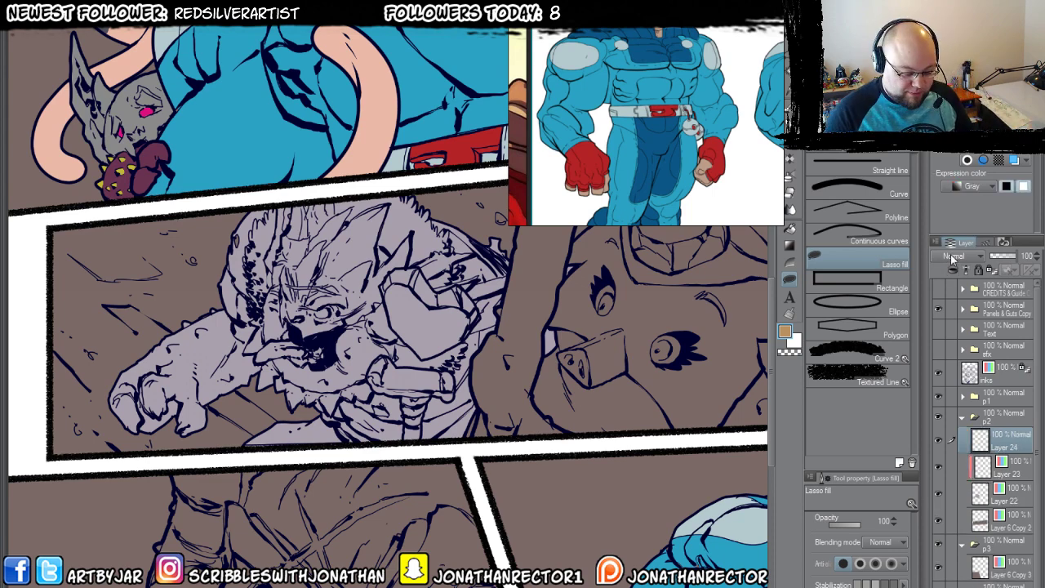
{"action": "left_click", "coordinate": [956, 187]}
{"action": "left_click", "coordinate": [963, 201]}
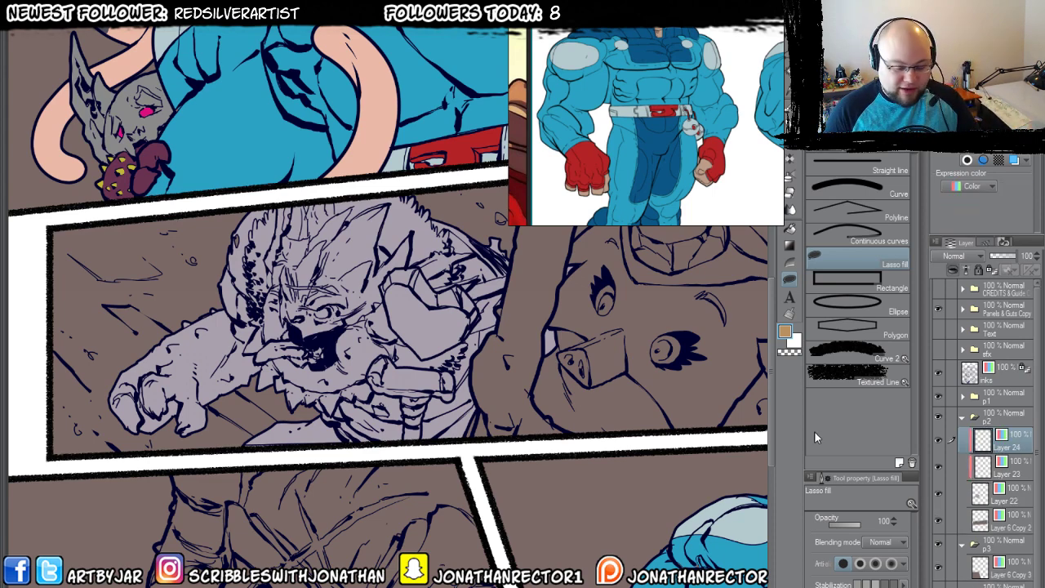
Check the monster on the earlier coloured page and lasso-fill the spiky horn crest above its brow with orange-tan.
{"action": "key", "text": "ctrl+plus"}
{"action": "key", "text": "ctrl+plus"}
{"action": "key", "text": "ctrl+minus"}
{"action": "key", "text": "ctrl+minus"}
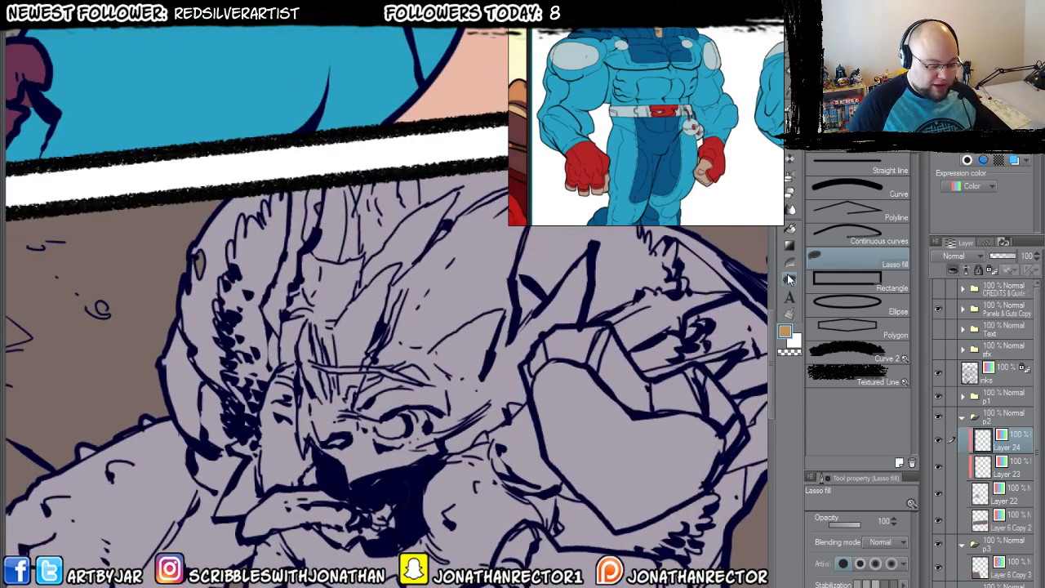
{"action": "scroll", "coordinate": [311, 337], "scroll_direction": "up", "scroll_amount": 2}
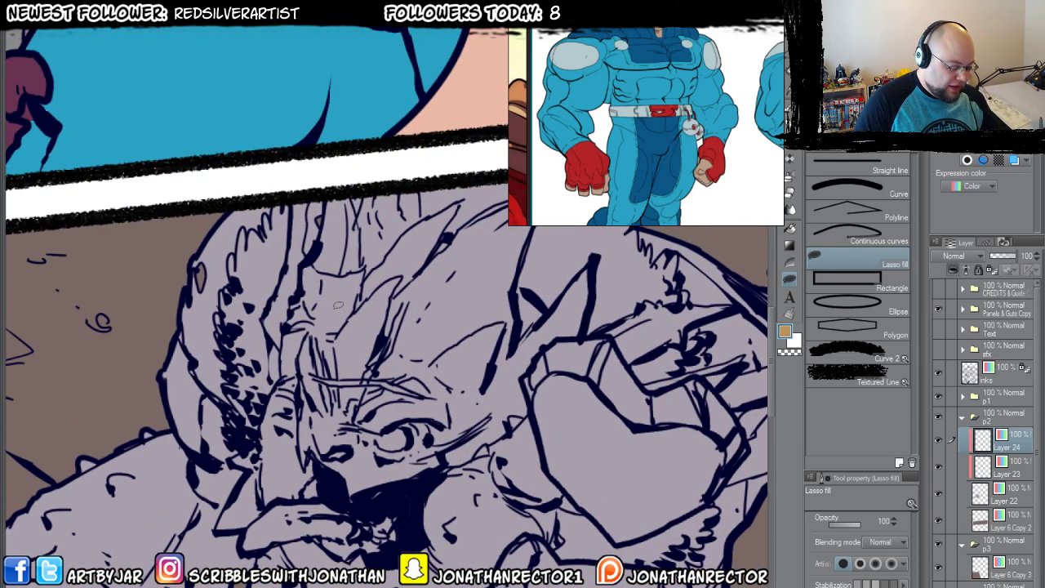
{"action": "left_click_drag", "start_coordinate": [417, 333], "coordinate": [402, 327]}
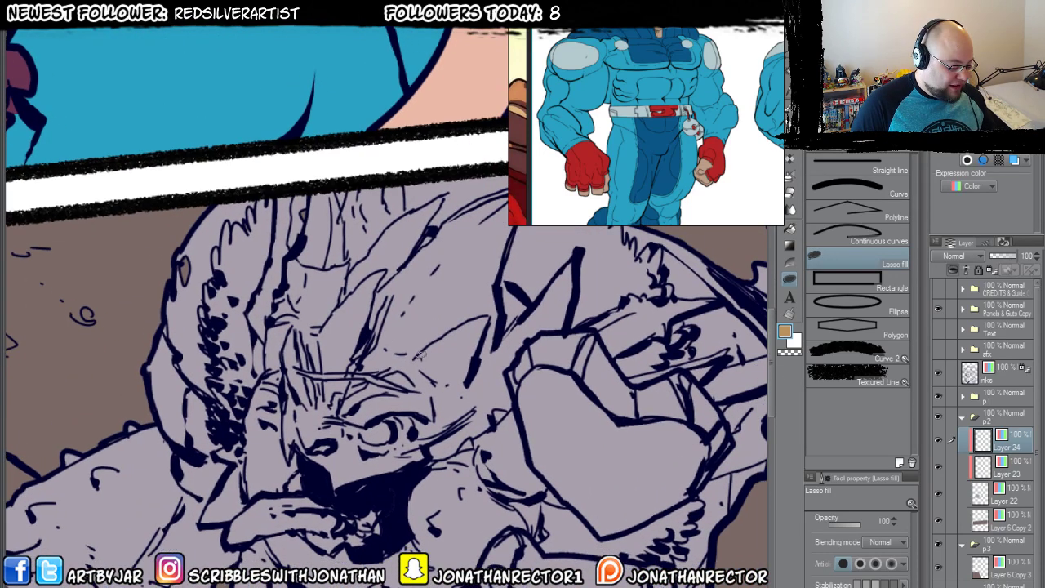
{"action": "key", "text": "ctrl+Tab"}
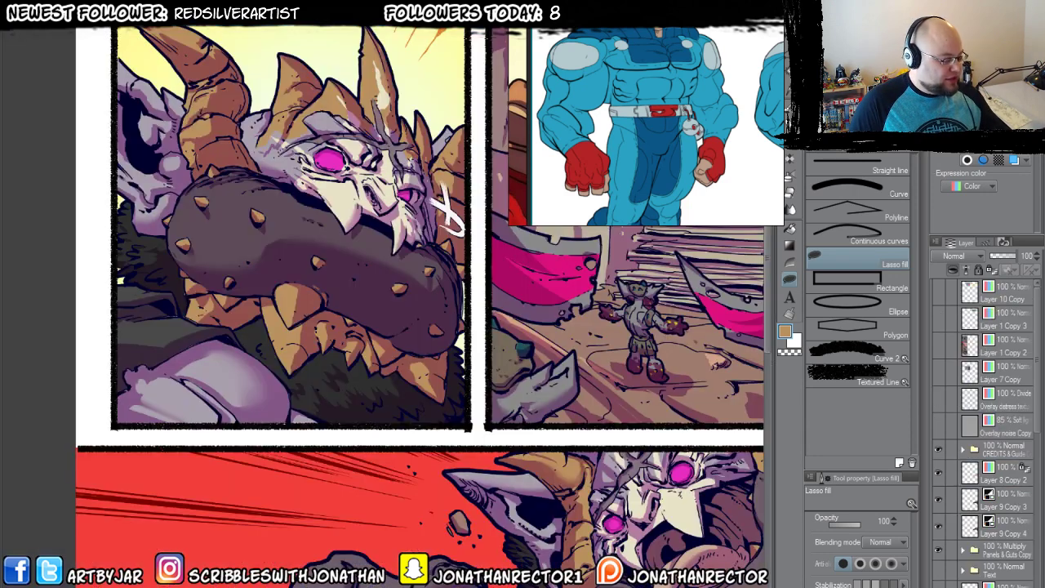
{"action": "key", "text": "ctrl+Tab"}
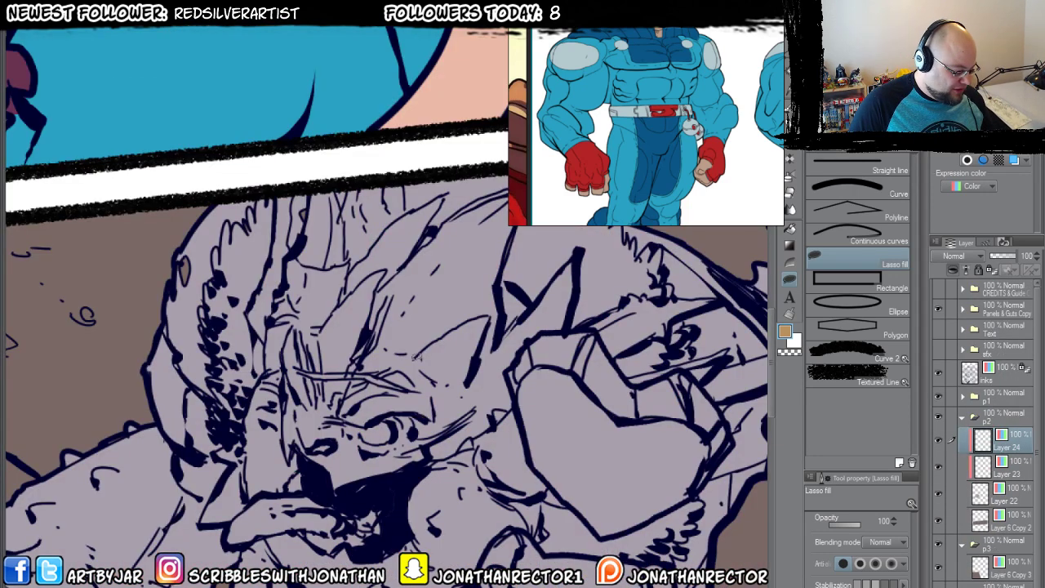
{"action": "mouse_move", "coordinate": [430, 381]}
{"action": "left_mouse_down"}
{"action": "mouse_move", "coordinate": [459, 395]}
{"action": "mouse_move", "coordinate": [472, 384]}
{"action": "mouse_move", "coordinate": [490, 312]}
{"action": "mouse_move", "coordinate": [417, 353]}
{"action": "left_mouse_up"}
{"action": "mouse_move", "coordinate": [468, 209]}
{"action": "left_mouse_down"}
{"action": "mouse_move", "coordinate": [452, 220]}
{"action": "mouse_move", "coordinate": [398, 219]}
{"action": "mouse_move", "coordinate": [445, 256]}
{"action": "mouse_move", "coordinate": [425, 361]}
{"action": "mouse_move", "coordinate": [377, 369]}
{"action": "mouse_move", "coordinate": [310, 338]}
{"action": "mouse_move", "coordinate": [304, 313]}
{"action": "mouse_move", "coordinate": [387, 229]}
{"action": "mouse_move", "coordinate": [457, 206]}
{"action": "mouse_move", "coordinate": [443, 161]}
{"action": "left_mouse_up"}
{"action": "mouse_move", "coordinate": [407, 329]}
{"action": "left_mouse_down"}
{"action": "mouse_move", "coordinate": [464, 276]}
{"action": "mouse_move", "coordinate": [488, 280]}
{"action": "mouse_move", "coordinate": [468, 324]}
{"action": "mouse_move", "coordinate": [426, 355]}
{"action": "mouse_move", "coordinate": [406, 365]}
{"action": "mouse_move", "coordinate": [391, 347]}
{"action": "left_mouse_up"}
{"action": "left_click_drag", "start_coordinate": [382, 289], "coordinate": [430, 334]}
{"action": "mouse_move", "coordinate": [357, 315]}
{"action": "left_mouse_down"}
{"action": "mouse_move", "coordinate": [400, 229]}
{"action": "mouse_move", "coordinate": [302, 315]}
{"action": "mouse_move", "coordinate": [274, 372]}
{"action": "mouse_move", "coordinate": [314, 400]}
{"action": "mouse_move", "coordinate": [331, 334]}
{"action": "mouse_move", "coordinate": [359, 310]}
{"action": "mouse_move", "coordinate": [298, 303]}
{"action": "left_mouse_up"}
{"action": "mouse_move", "coordinate": [318, 351]}
{"action": "left_mouse_down"}
{"action": "mouse_move", "coordinate": [357, 372]}
{"action": "mouse_move", "coordinate": [267, 338]}
{"action": "left_mouse_up"}
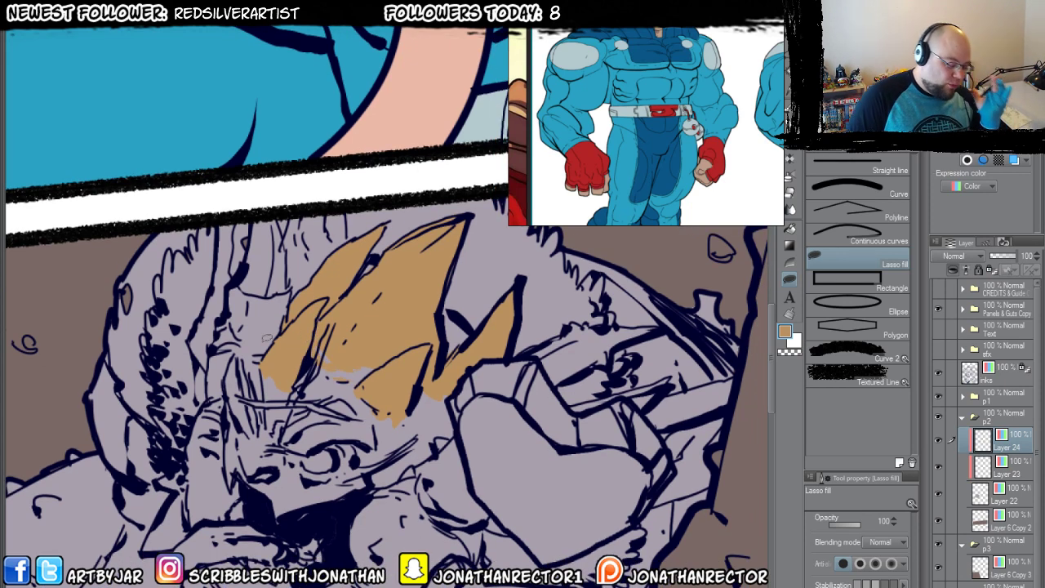
Sample the muzzle's dark purple from the earlier page and bucket-fill the monster's thick lip on both sides of the mouth.
{"action": "left_click_drag", "start_coordinate": [245, 496], "coordinate": [484, 376]}
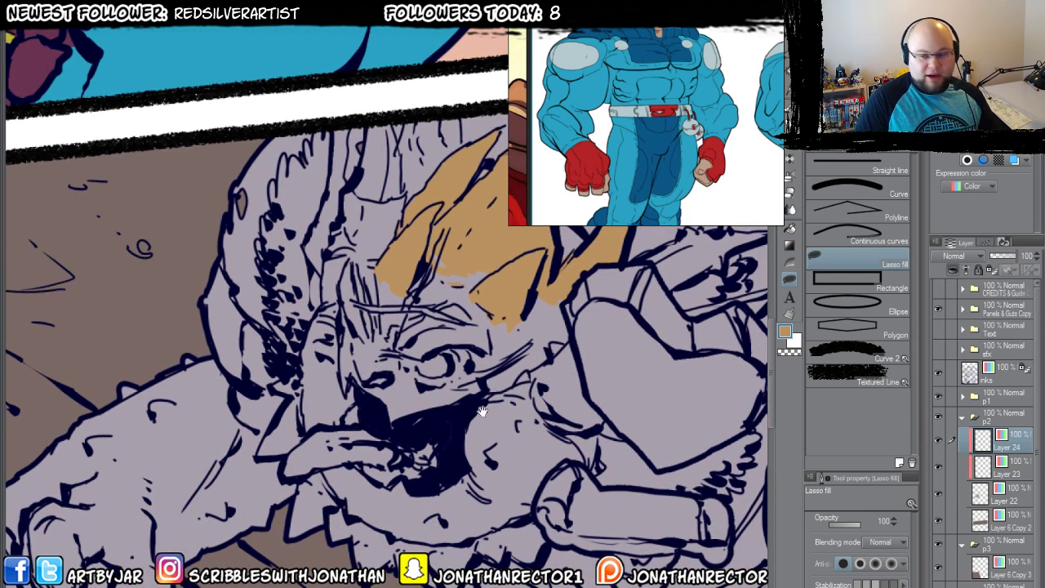
{"action": "left_click_drag", "start_coordinate": [340, 382], "coordinate": [346, 406]}
{"action": "key", "text": "ctrl+Tab"}
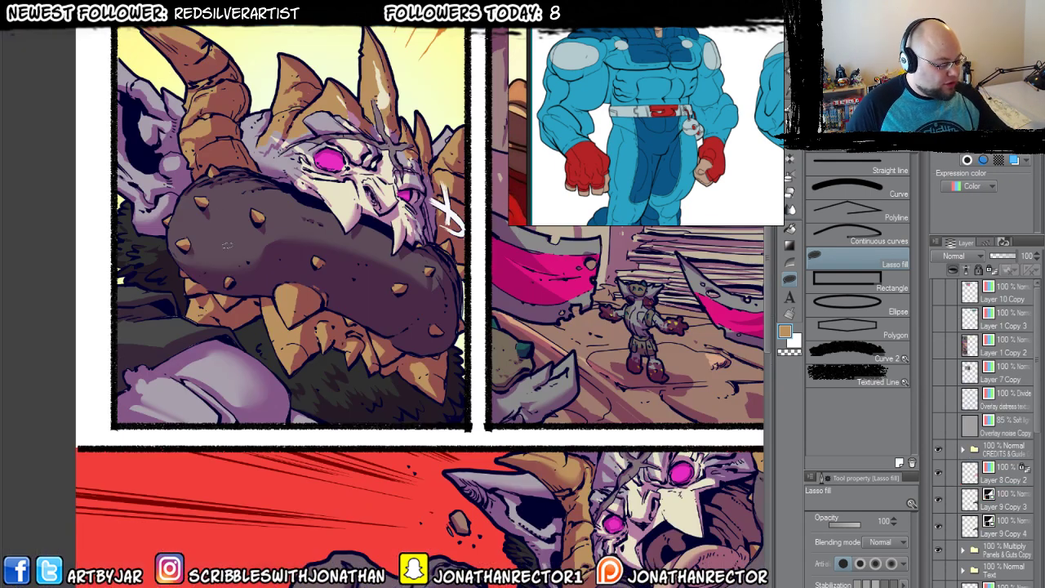
{"action": "key", "text": "ctrl+Tab"}
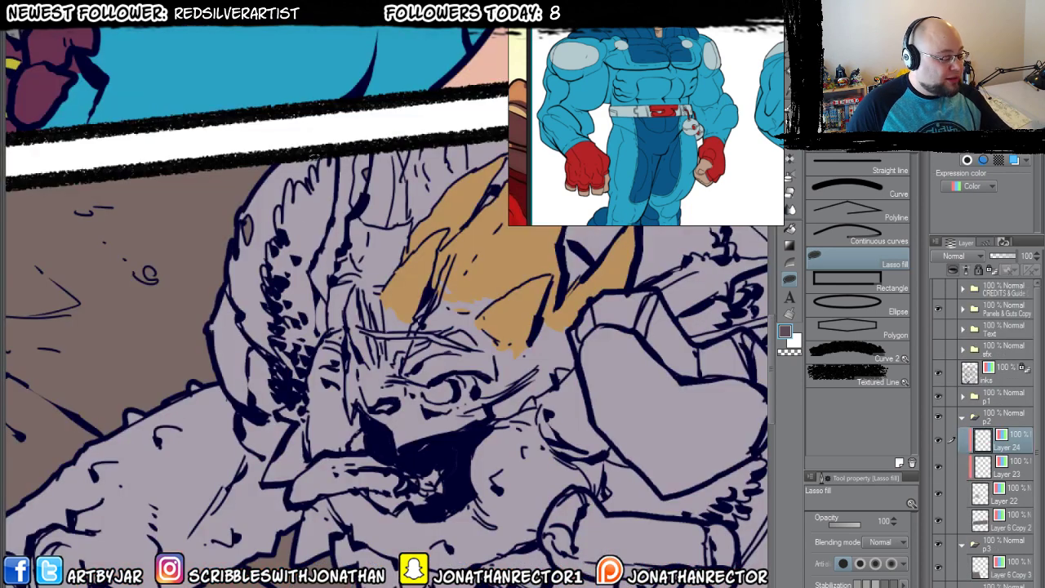
{"action": "left_click_drag", "start_coordinate": [286, 422], "coordinate": [296, 359]}
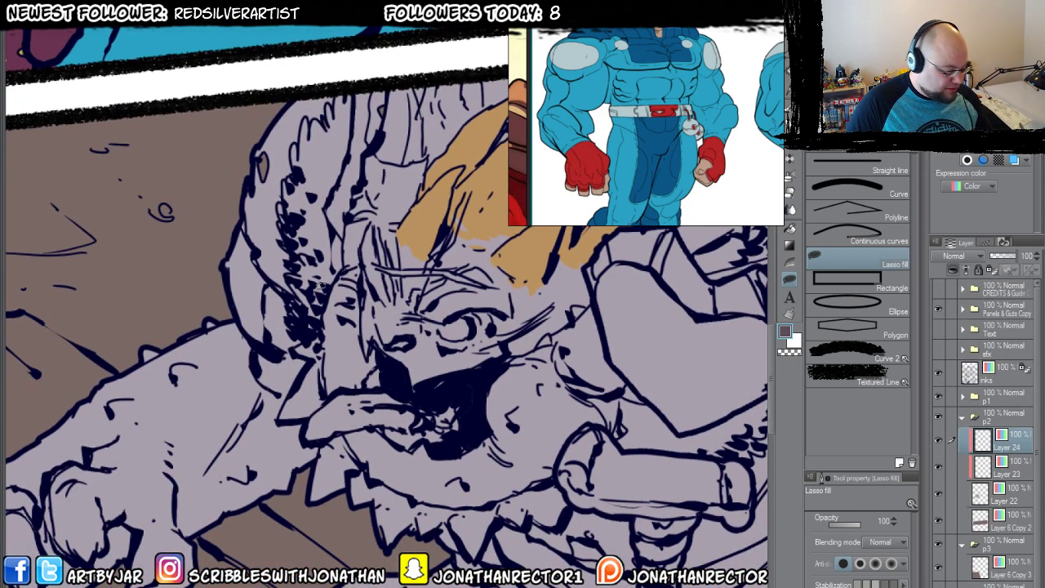
{"action": "key", "text": "g"}
{"action": "left_click", "coordinate": [467, 376]}
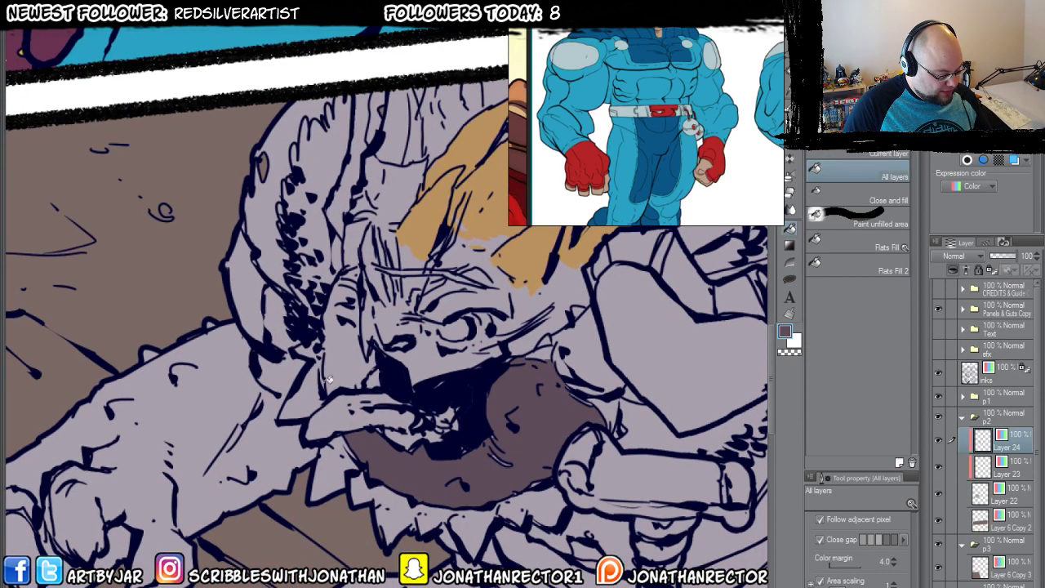
{"action": "left_click", "coordinate": [326, 349]}
Brush dark purple with the 40 px Inking 600dpi brush into the unfilled parts of the lip and mouth area.
{"action": "key", "text": "p"}
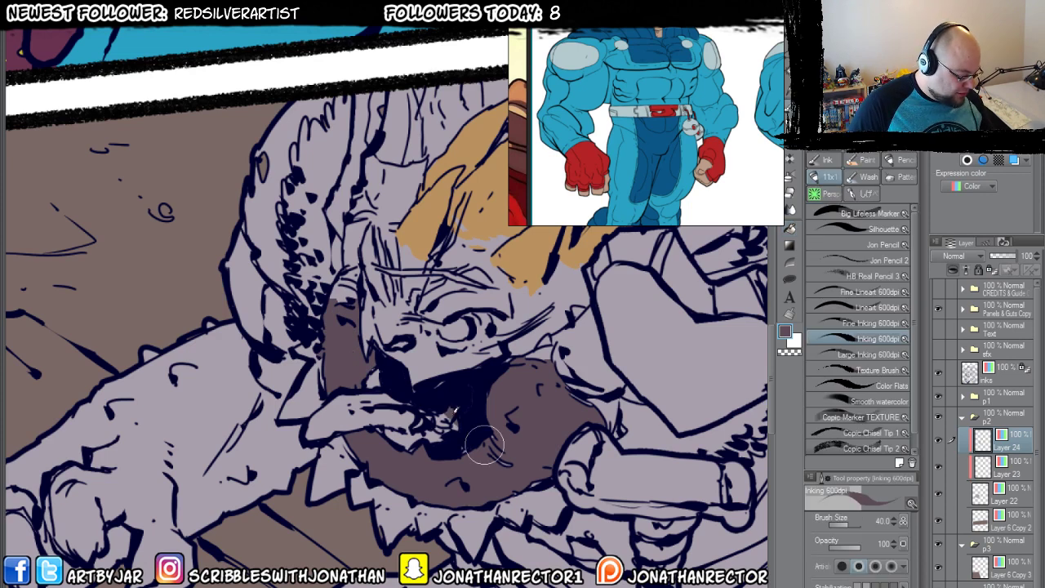
{"action": "mouse_move", "coordinate": [408, 392]}
{"action": "left_mouse_down"}
{"action": "mouse_move", "coordinate": [443, 445]}
{"action": "mouse_move", "coordinate": [360, 405]}
{"action": "mouse_move", "coordinate": [413, 454]}
{"action": "mouse_move", "coordinate": [440, 389]}
{"action": "mouse_move", "coordinate": [477, 377]}
{"action": "left_mouse_up"}
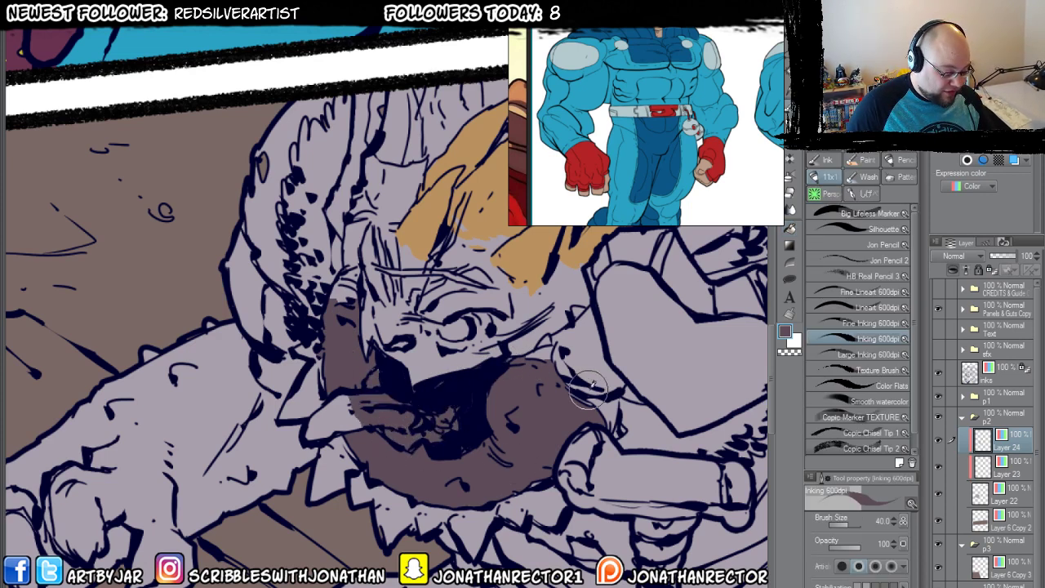
{"action": "key", "text": "g"}
{"action": "key", "text": "p"}
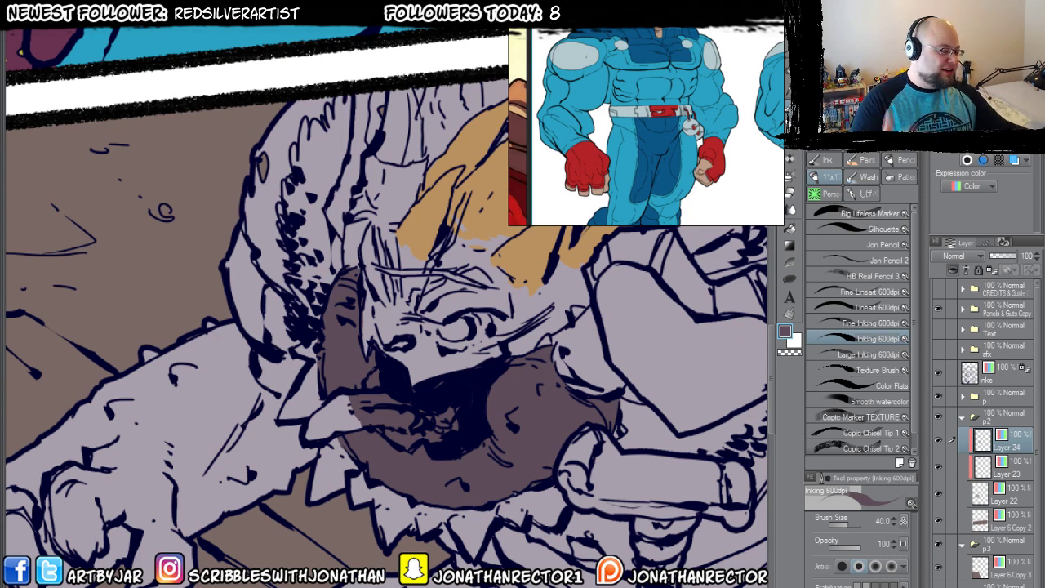
Compare with the earlier coloured page and sample the monster's pale cream face colour from it.
{"action": "left_click", "coordinate": [131, 23]}
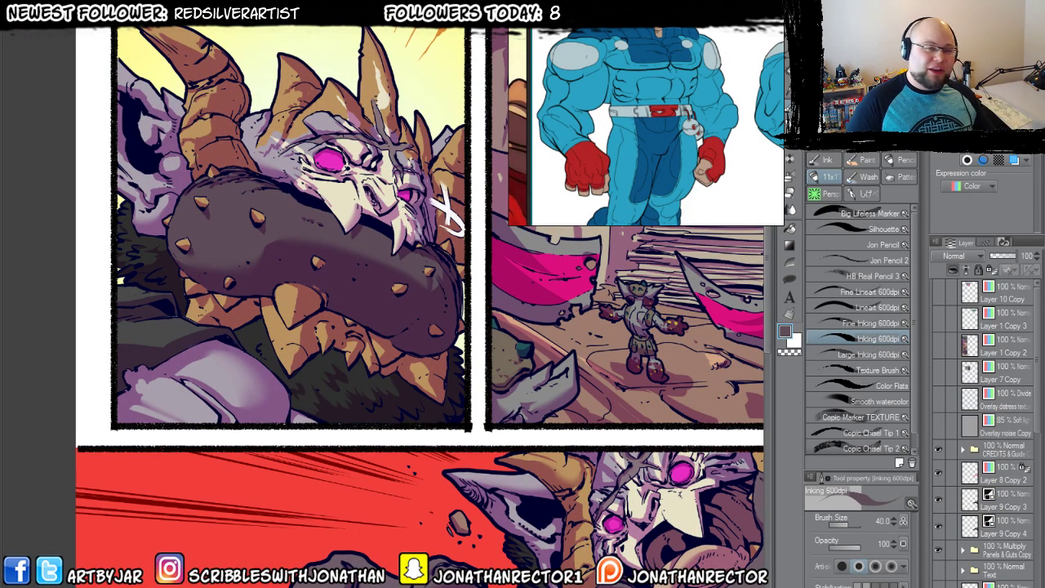
{"action": "left_click", "coordinate": [136, 31]}
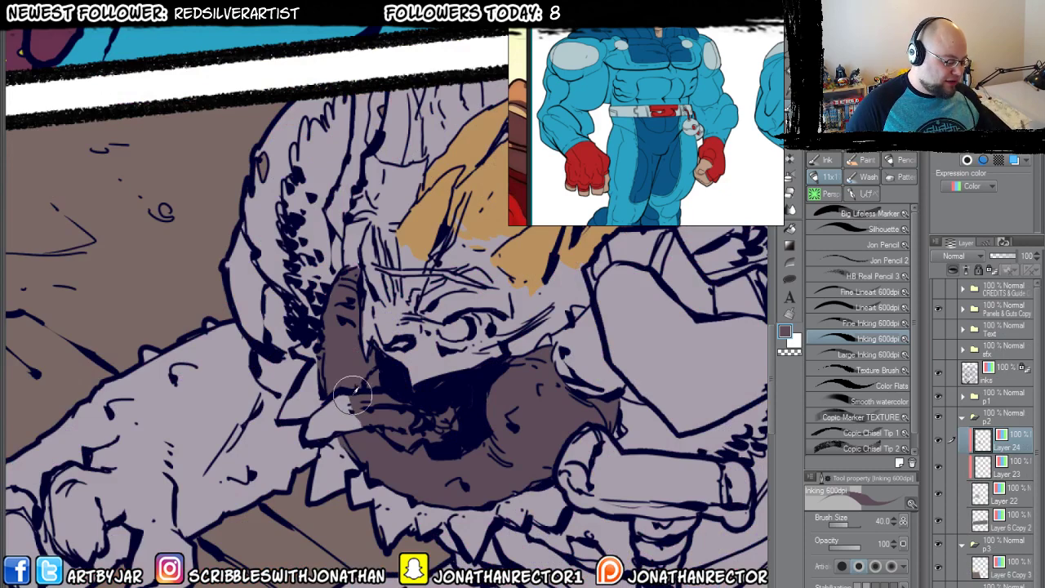
{"action": "left_click", "coordinate": [159, 29]}
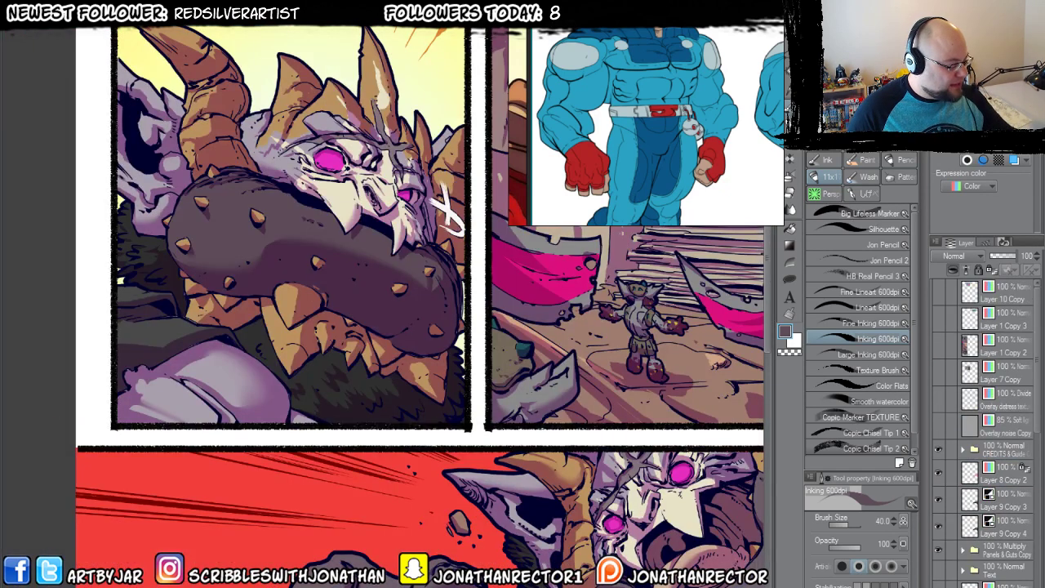
{"action": "left_click", "coordinate": [340, 196], "text": "alt"}
{"action": "key", "text": "ctrl+Tab"}
{"action": "left_click_drag", "start_coordinate": [424, 228], "coordinate": [398, 248]}
{"action": "left_click_drag", "start_coordinate": [380, 292], "coordinate": [372, 272]}
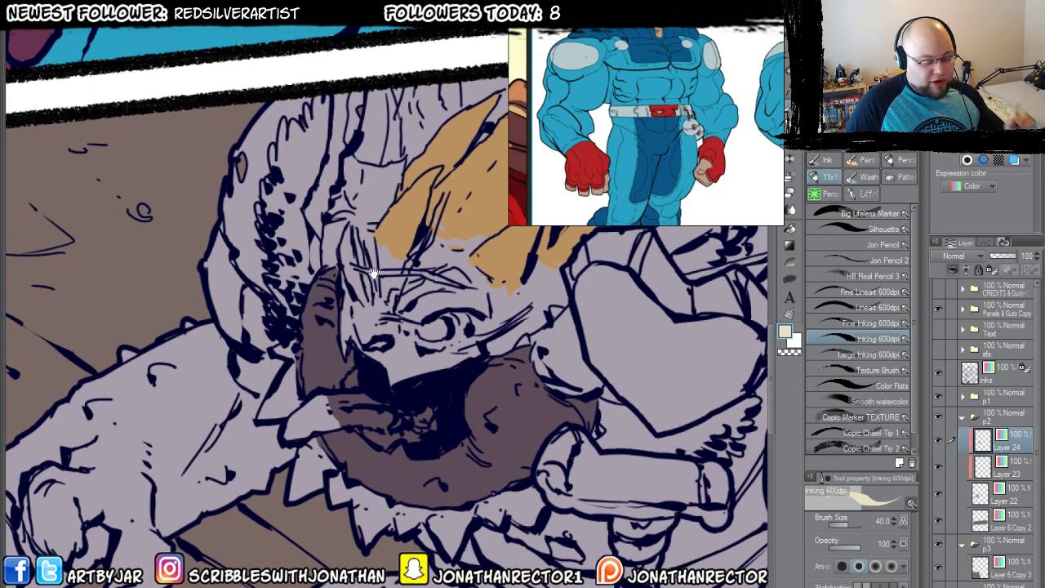
Browse the reference board and enlarge the horned monster's colour sheet showing its head and full figure.
{"action": "scroll", "coordinate": [664, 57], "scroll_direction": "down", "scroll_amount": 3}
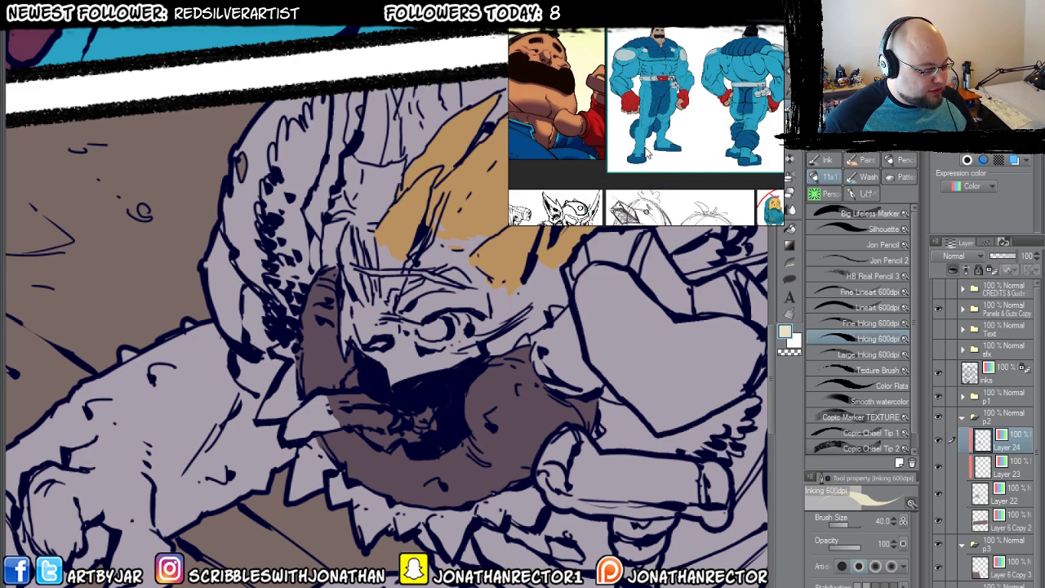
{"action": "scroll", "coordinate": [649, 155], "scroll_direction": "down", "scroll_amount": 3}
{"action": "scroll", "coordinate": [659, 133], "scroll_direction": "up", "scroll_amount": 4}
{"action": "left_click_drag", "start_coordinate": [662, 136], "coordinate": [664, 151]}
{"action": "left_click", "coordinate": [627, 130]}
{"action": "double_click", "coordinate": [627, 130]}
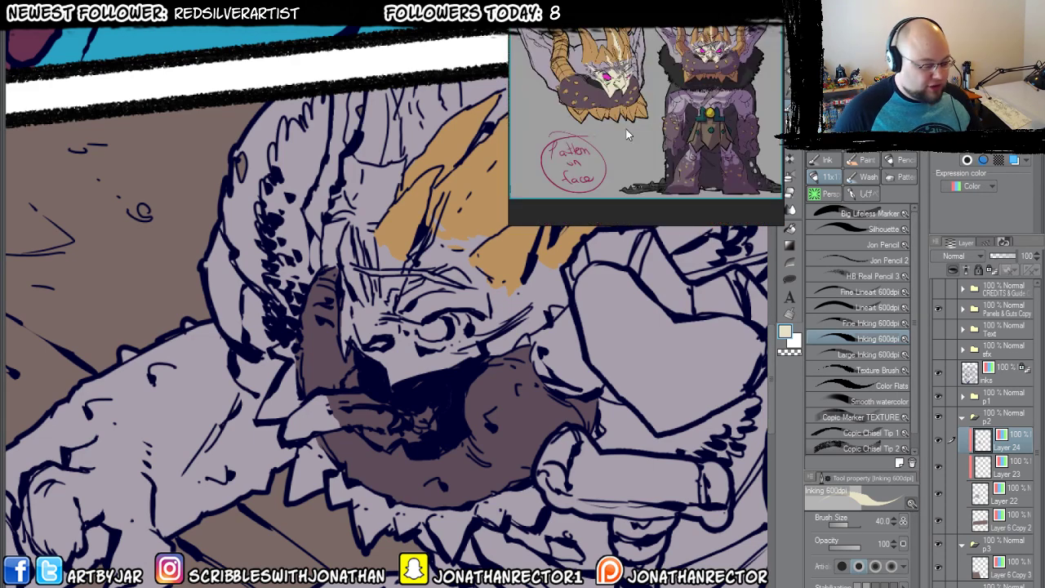
Paint the monster's face mask, brow streaks and crest markings in cream with the Inking 600dpi brush.
{"action": "key", "text": "minus"}
{"action": "key", "text": "minus"}
{"action": "key", "text": "minus"}
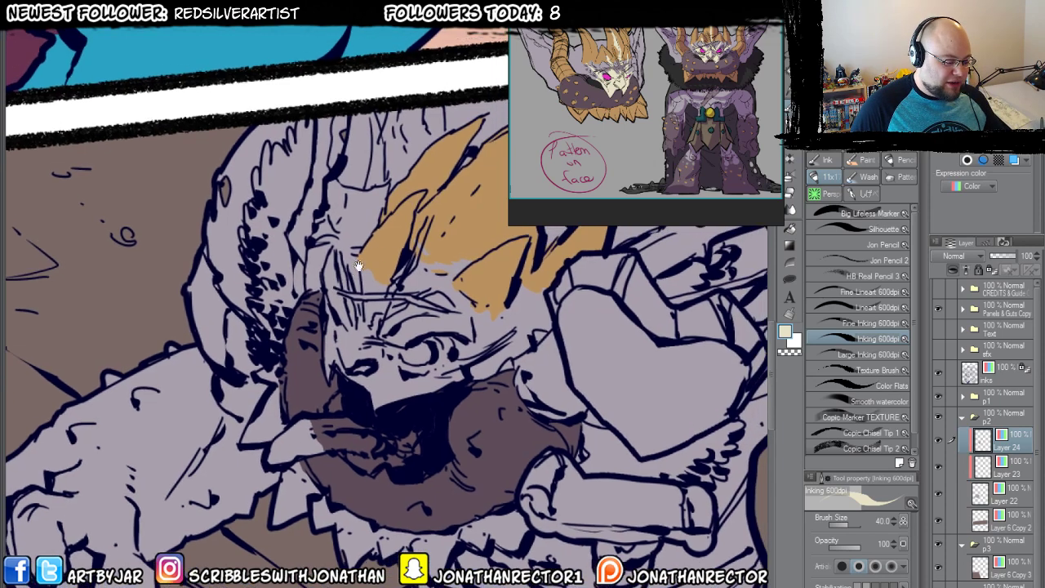
{"action": "mouse_move", "coordinate": [474, 178]}
{"action": "left_mouse_down"}
{"action": "mouse_move", "coordinate": [377, 288]}
{"action": "mouse_move", "coordinate": [400, 262]}
{"action": "mouse_move", "coordinate": [350, 358]}
{"action": "left_mouse_up"}
{"action": "mouse_move", "coordinate": [441, 282]}
{"action": "left_mouse_down"}
{"action": "mouse_move", "coordinate": [418, 280]}
{"action": "mouse_move", "coordinate": [463, 268]}
{"action": "mouse_move", "coordinate": [431, 295]}
{"action": "mouse_move", "coordinate": [339, 314]}
{"action": "left_mouse_up"}
{"action": "mouse_move", "coordinate": [364, 219]}
{"action": "left_mouse_down"}
{"action": "mouse_move", "coordinate": [342, 278]}
{"action": "mouse_move", "coordinate": [366, 249]}
{"action": "mouse_move", "coordinate": [351, 285]}
{"action": "mouse_move", "coordinate": [367, 253]}
{"action": "left_mouse_up"}
{"action": "mouse_move", "coordinate": [473, 313]}
{"action": "left_mouse_down"}
{"action": "mouse_move", "coordinate": [386, 344]}
{"action": "mouse_move", "coordinate": [394, 367]}
{"action": "mouse_move", "coordinate": [368, 226]}
{"action": "mouse_move", "coordinate": [394, 332]}
{"action": "mouse_move", "coordinate": [406, 325]}
{"action": "mouse_move", "coordinate": [372, 315]}
{"action": "mouse_move", "coordinate": [358, 342]}
{"action": "mouse_move", "coordinate": [384, 366]}
{"action": "mouse_move", "coordinate": [343, 375]}
{"action": "mouse_move", "coordinate": [315, 315]}
{"action": "left_mouse_up"}
{"action": "scroll", "coordinate": [310, 303], "scroll_direction": "up", "scroll_amount": 2}
{"action": "mouse_move", "coordinate": [302, 270]}
{"action": "left_mouse_down"}
{"action": "mouse_move", "coordinate": [319, 335]}
{"action": "mouse_move", "coordinate": [309, 354]}
{"action": "mouse_move", "coordinate": [319, 373]}
{"action": "mouse_move", "coordinate": [309, 345]}
{"action": "mouse_move", "coordinate": [291, 373]}
{"action": "mouse_move", "coordinate": [298, 313]}
{"action": "mouse_move", "coordinate": [297, 354]}
{"action": "mouse_move", "coordinate": [351, 361]}
{"action": "mouse_move", "coordinate": [391, 389]}
{"action": "mouse_move", "coordinate": [380, 339]}
{"action": "left_mouse_up"}
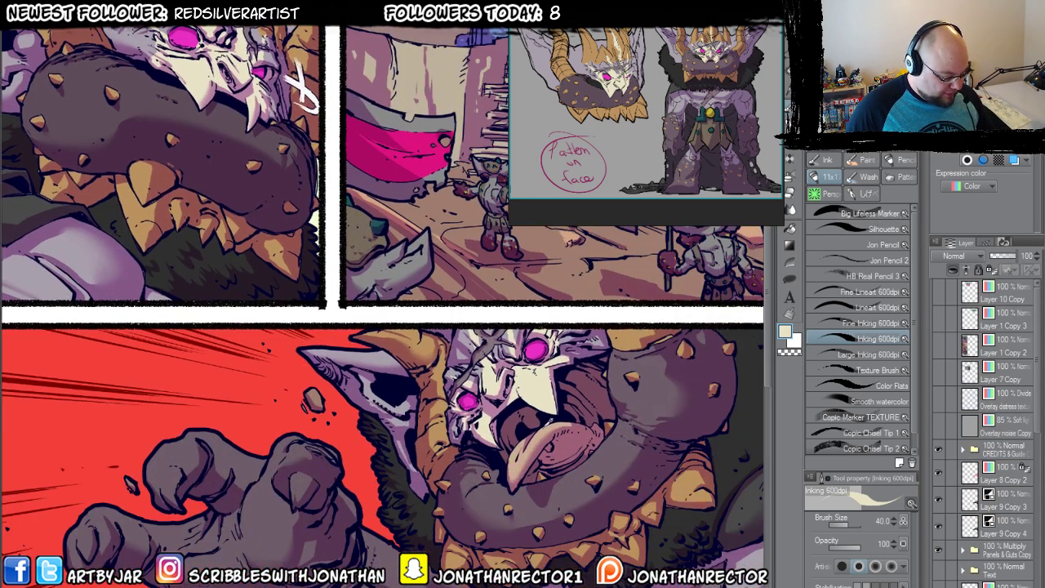
Sample the tongue's pinkish tan from the earlier page and paint the monster's protruding tongue on Layer 24.
{"action": "left_click", "coordinate": [549, 423], "text": "alt"}
{"action": "left_click", "coordinate": [208, 22]}
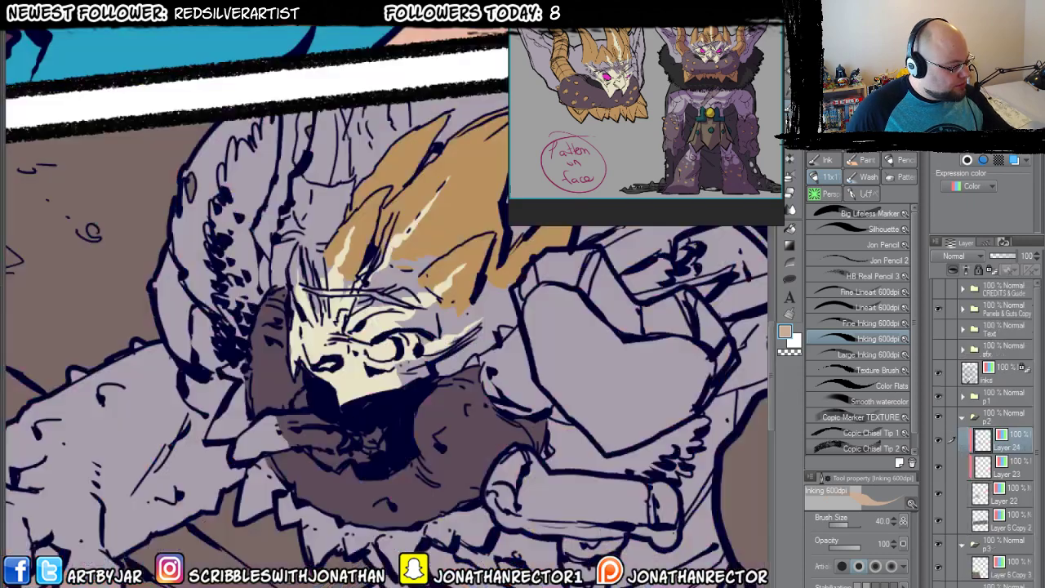
{"action": "mouse_move", "coordinate": [265, 418]}
{"action": "left_mouse_down"}
{"action": "mouse_move", "coordinate": [310, 366]}
{"action": "mouse_move", "coordinate": [348, 360]}
{"action": "left_mouse_up"}
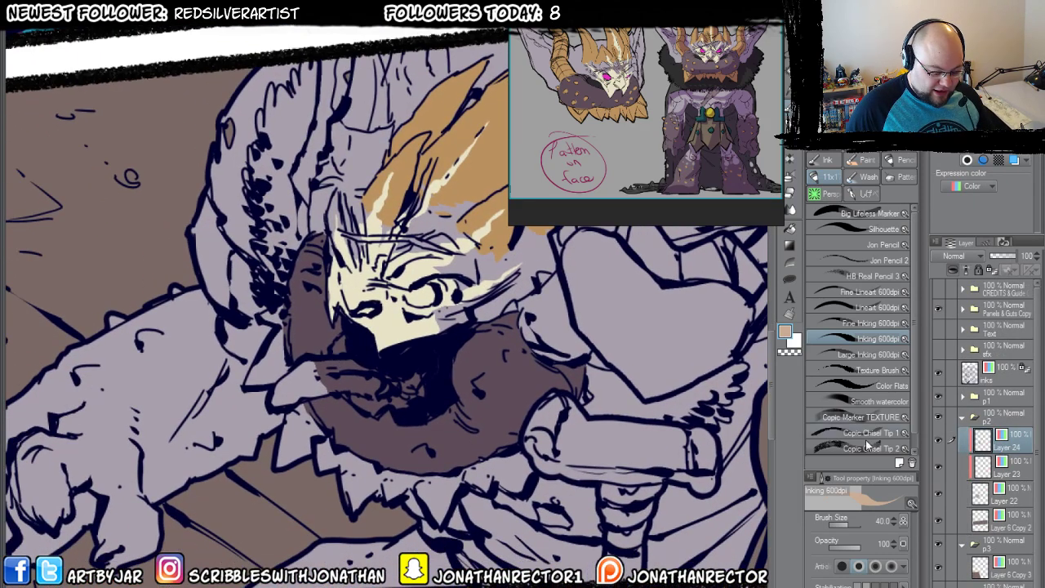
{"action": "left_click", "coordinate": [939, 438]}
{"action": "left_click", "coordinate": [939, 439]}
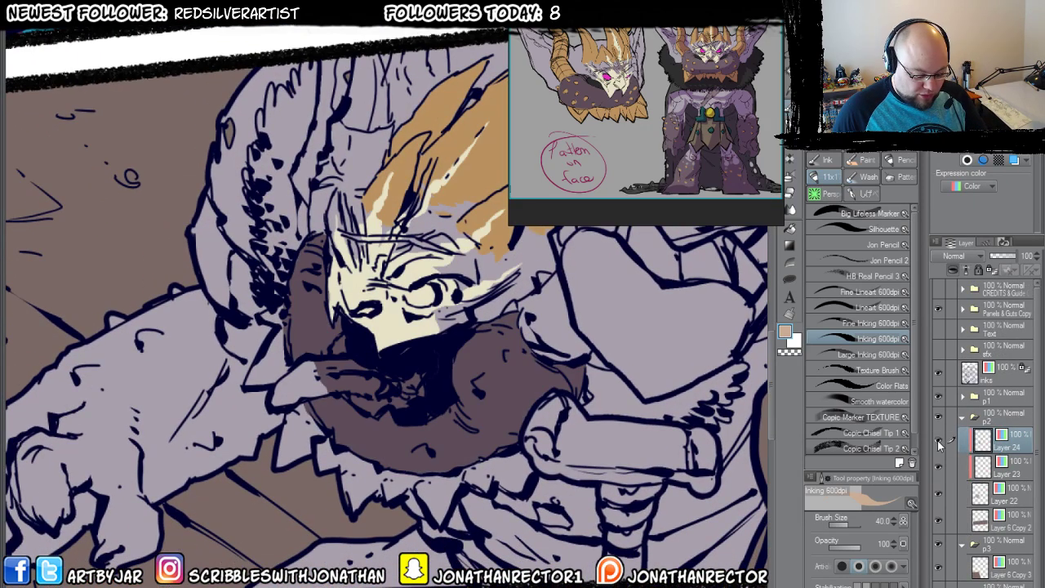
{"action": "mouse_move", "coordinate": [268, 389]}
{"action": "left_mouse_down"}
{"action": "mouse_move", "coordinate": [317, 347]}
{"action": "mouse_move", "coordinate": [372, 347]}
{"action": "mouse_move", "coordinate": [331, 353]}
{"action": "mouse_move", "coordinate": [303, 376]}
{"action": "mouse_move", "coordinate": [388, 360]}
{"action": "mouse_move", "coordinate": [296, 371]}
{"action": "mouse_move", "coordinate": [339, 348]}
{"action": "mouse_move", "coordinate": [404, 365]}
{"action": "mouse_move", "coordinate": [400, 351]}
{"action": "mouse_move", "coordinate": [429, 351]}
{"action": "mouse_move", "coordinate": [404, 360]}
{"action": "left_mouse_up"}
Sample the dark red of the mouth interior from the earlier page and paint the inside of the monster's mouth.
{"action": "key", "text": "ctrl+Tab"}
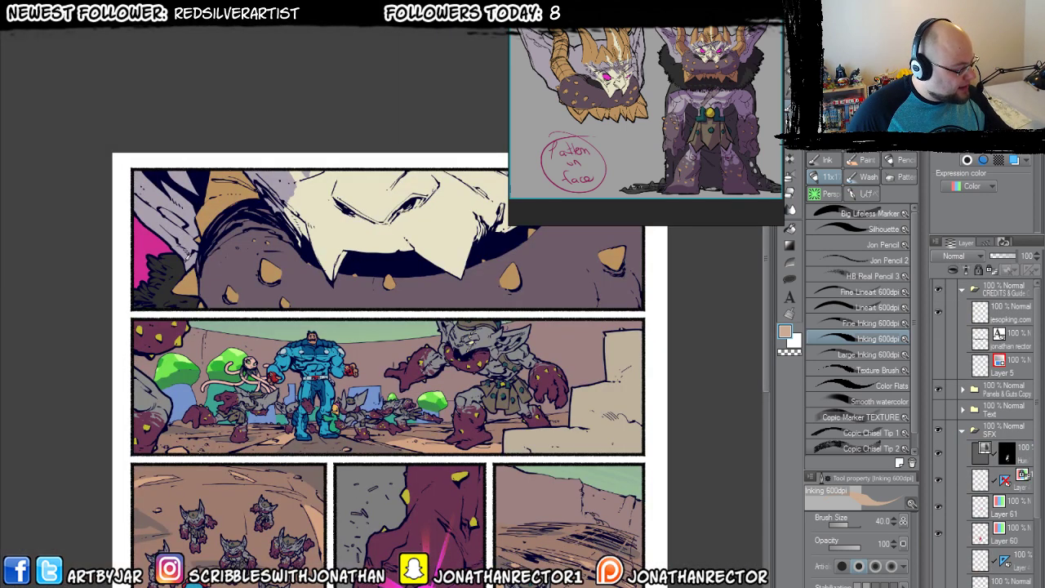
{"action": "key", "text": "ctrl+Tab"}
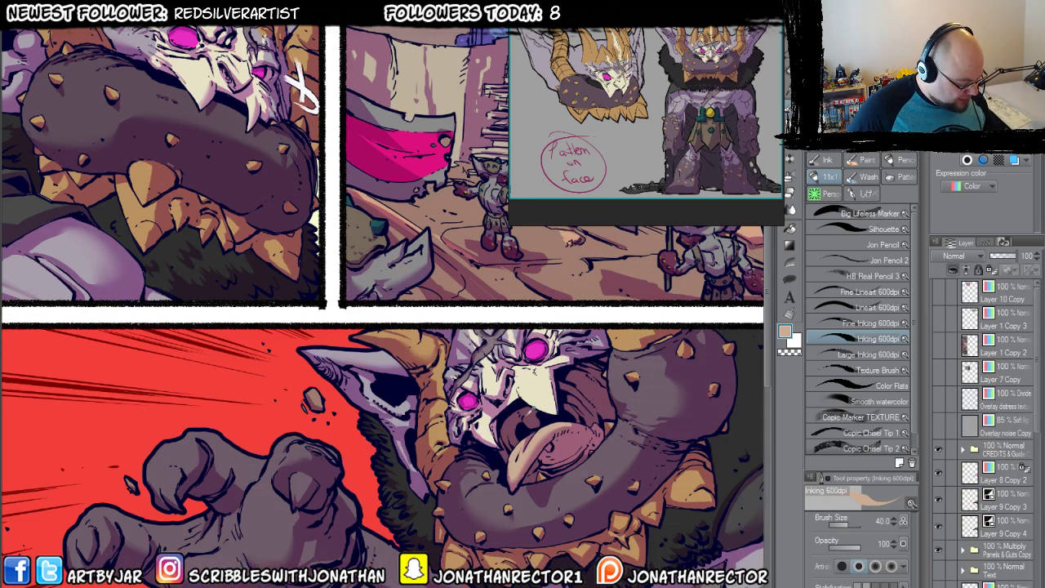
{"action": "left_click", "coordinate": [519, 417], "text": "alt"}
{"action": "key", "text": "ctrl+Tab"}
{"action": "mouse_move", "coordinate": [327, 360]}
{"action": "left_mouse_down"}
{"action": "mouse_move", "coordinate": [359, 320]}
{"action": "mouse_move", "coordinate": [349, 330]}
{"action": "mouse_move", "coordinate": [388, 388]}
{"action": "mouse_move", "coordinate": [374, 376]}
{"action": "mouse_move", "coordinate": [421, 386]}
{"action": "mouse_move", "coordinate": [390, 374]}
{"action": "left_mouse_up"}
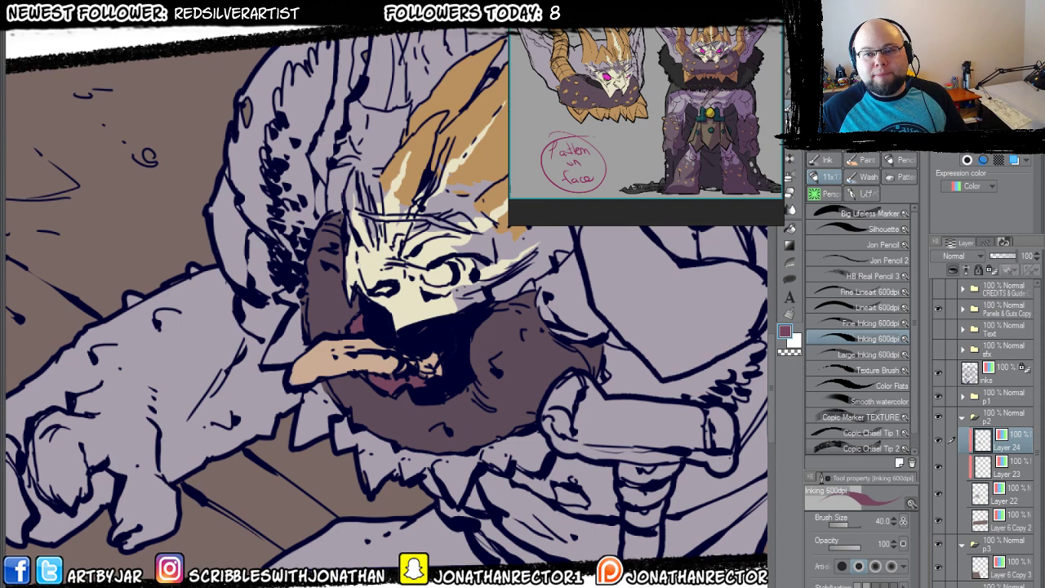
Switch to the Instagram post in the browser and capture the inked louse-monster drawing as a screen snip.
{"action": "key", "text": "alt+Tab"}
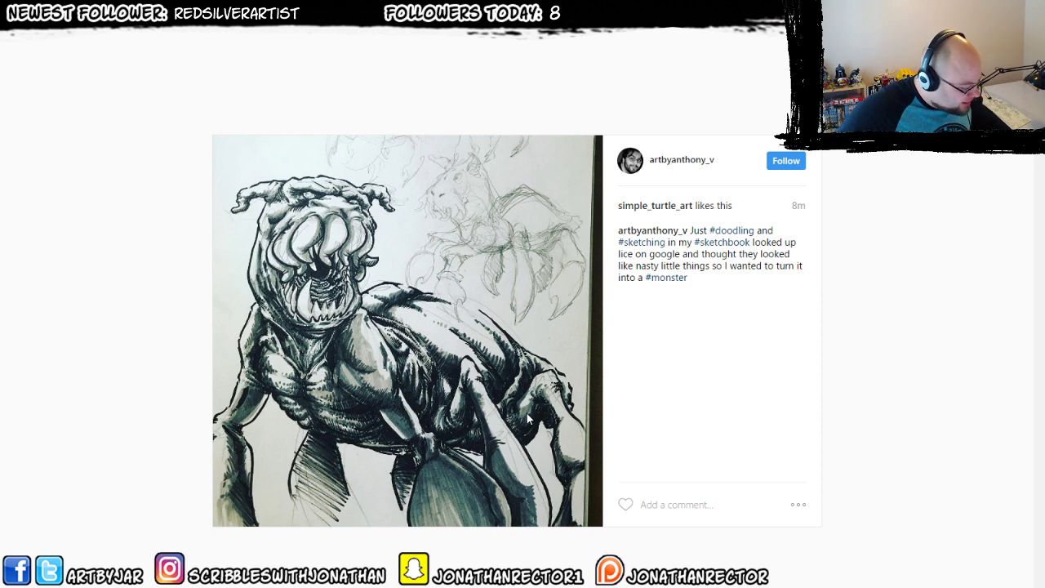
{"action": "right_click", "coordinate": [368, 377]}
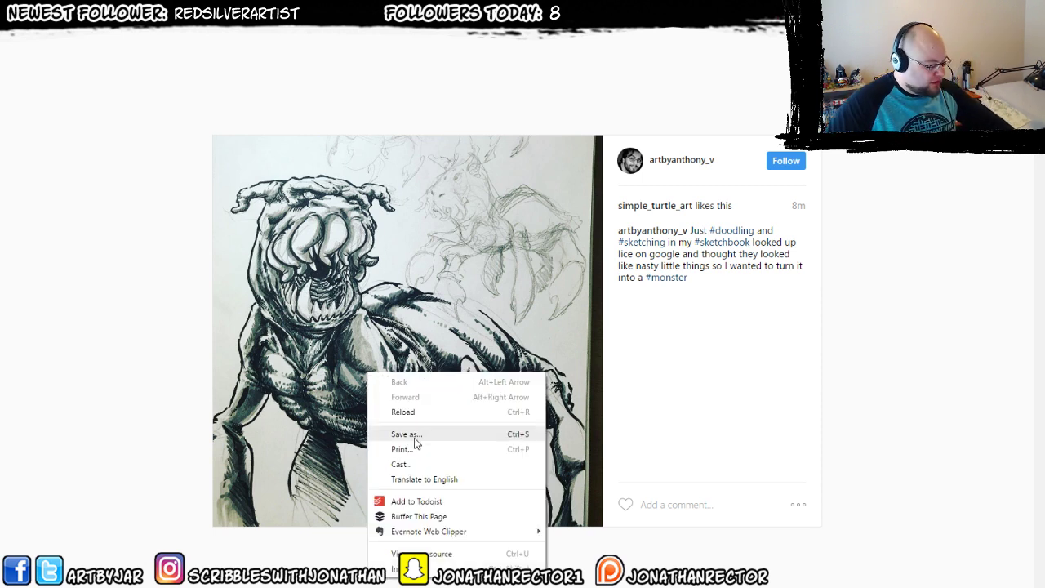
{"action": "right_click", "coordinate": [301, 286]}
{"action": "left_click", "coordinate": [164, 210]}
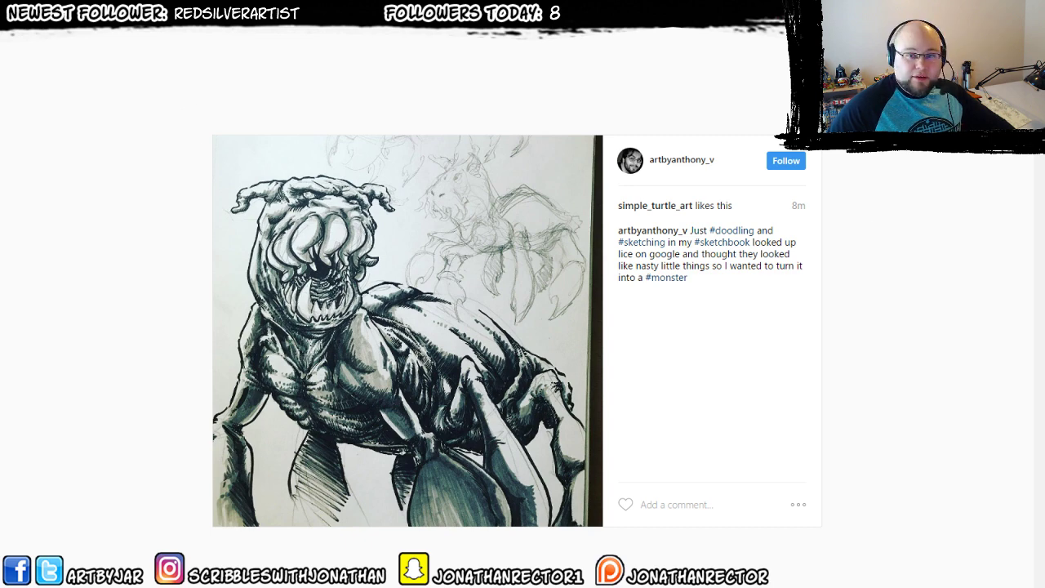
{"action": "key", "text": "alt+n"}
{"action": "mouse_move", "coordinate": [193, 120]}
{"action": "left_mouse_down"}
{"action": "mouse_move", "coordinate": [642, 546]}
{"action": "mouse_move", "coordinate": [615, 550]}
{"action": "left_mouse_up"}
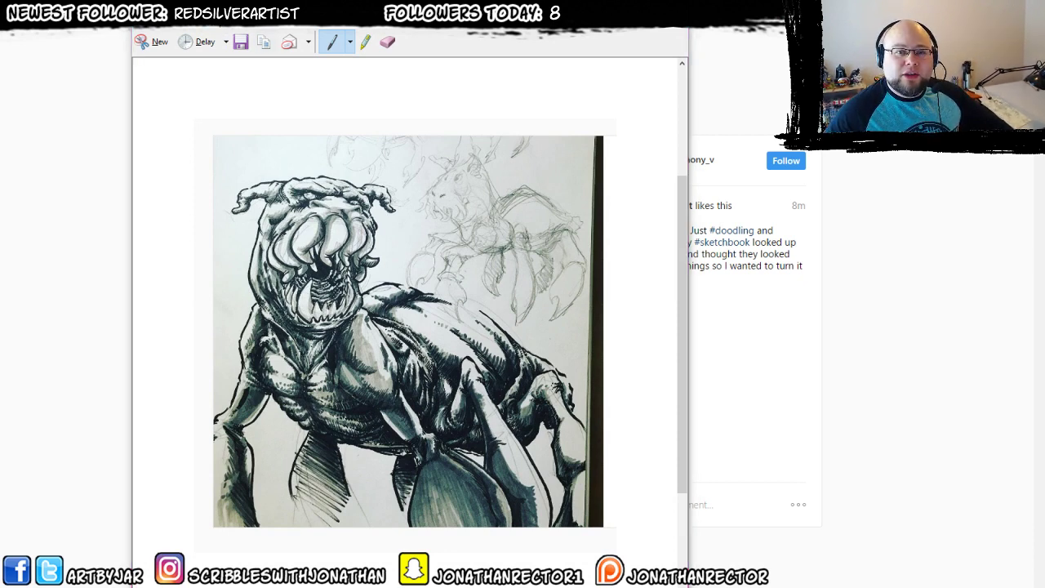
Switch back to Clip Studio Paint, create a new blank canvas and paste the captured monster drawing into it.
{"action": "key", "text": "alt+Tab"}
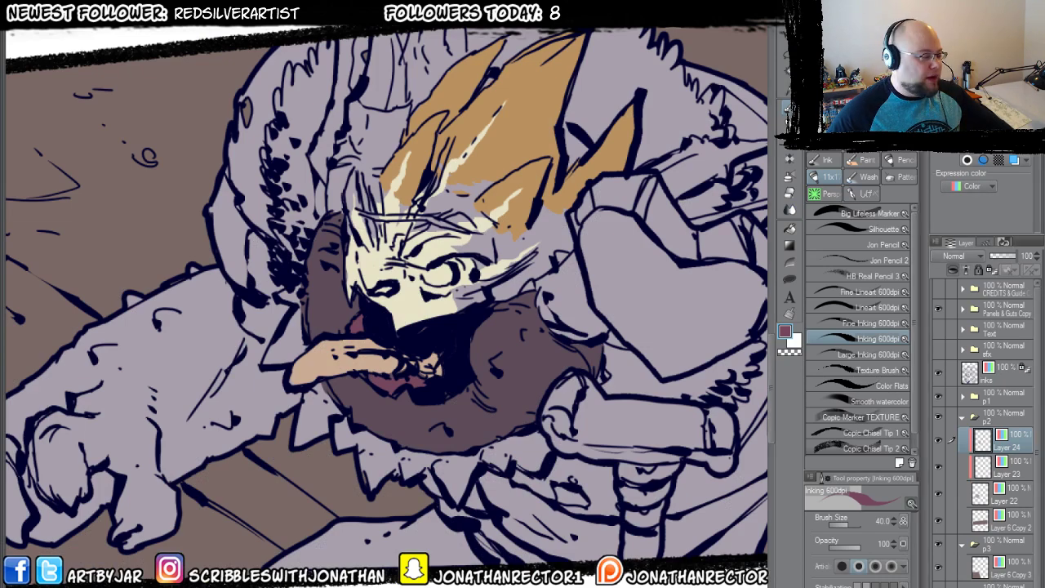
{"action": "key", "text": "ctrl+n"}
{"action": "key", "text": "Return"}
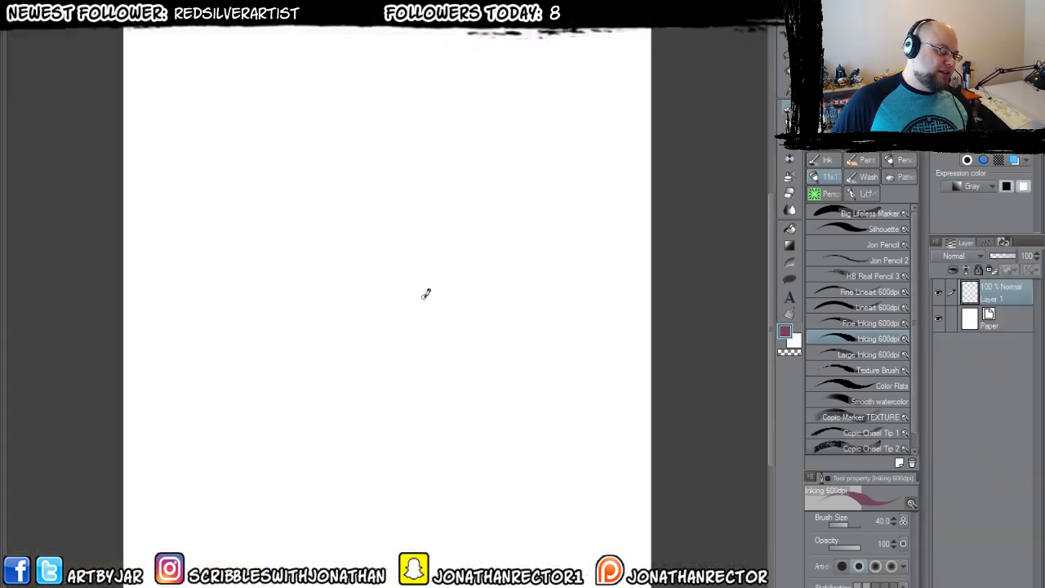
{"action": "key", "text": "ctrl+v"}
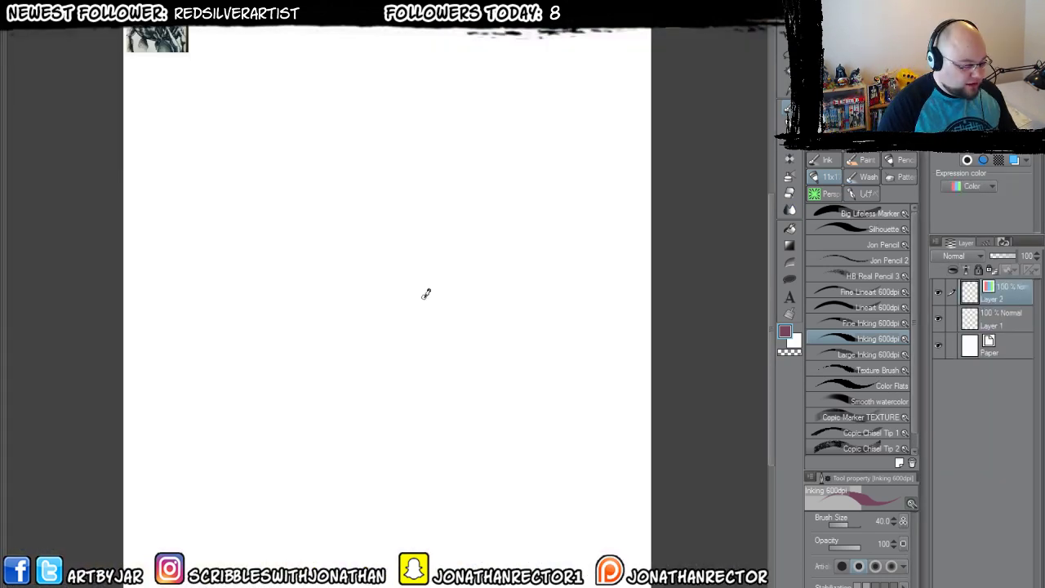
Add a new layer above the pasted monster drawing for the paint-over.
{"action": "key", "text": "ctrl+alt+0"}
{"action": "left_click_drag", "start_coordinate": [155, 49], "coordinate": [368, 307]}
{"action": "left_click_drag", "start_coordinate": [168, 74], "coordinate": [532, 566]}
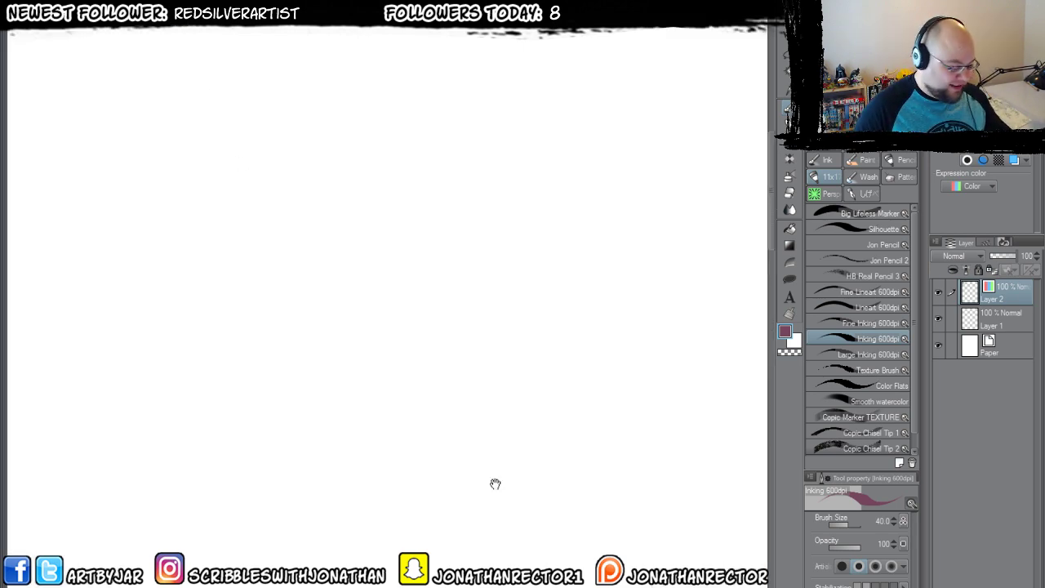
{"action": "left_click_drag", "start_coordinate": [273, 155], "coordinate": [477, 415]}
{"action": "key", "text": "ctrl+shift+n"}
{"action": "scroll", "coordinate": [476, 416], "scroll_direction": "up", "scroll_amount": 3}
{"action": "left_click_drag", "start_coordinate": [301, 313], "coordinate": [434, 452]}
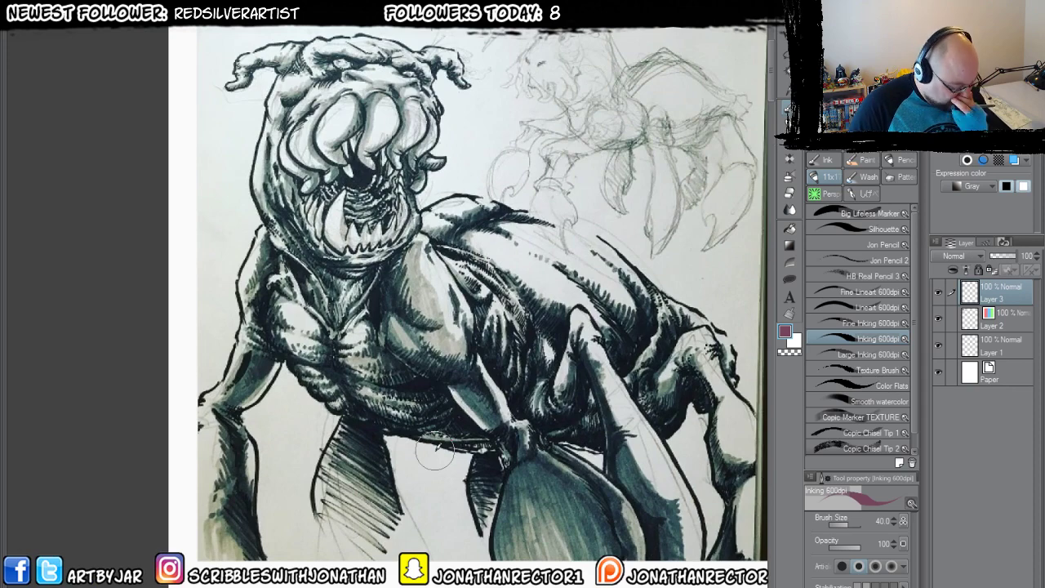
{"action": "left_click_drag", "start_coordinate": [264, 355], "coordinate": [251, 331]}
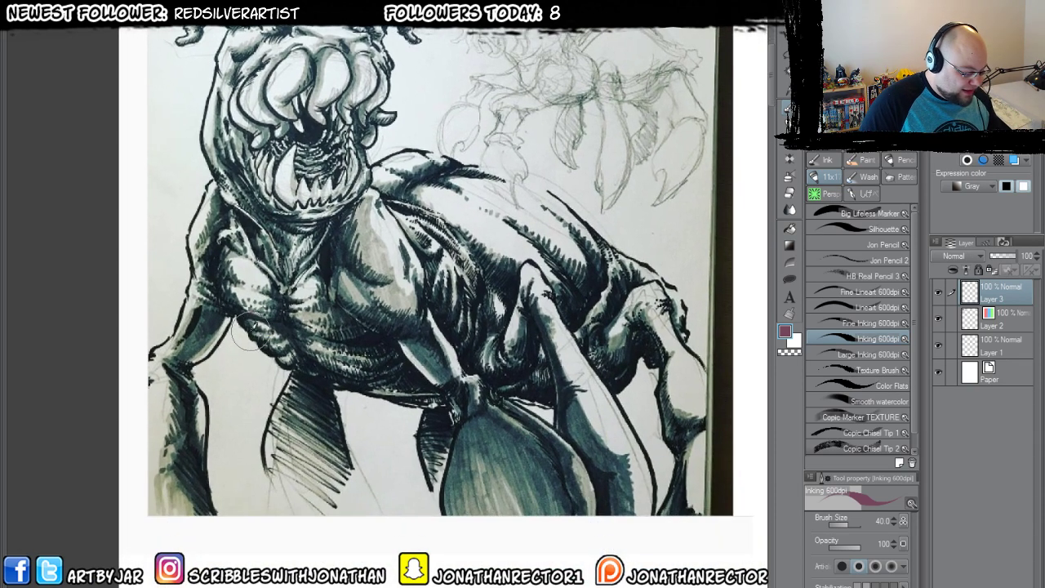
Sample the drawing's dark ink colour and sketch a small pointed shape with a rounded form inside it on the blank area beneath the monster.
{"action": "left_click", "coordinate": [212, 350], "text": "alt"}
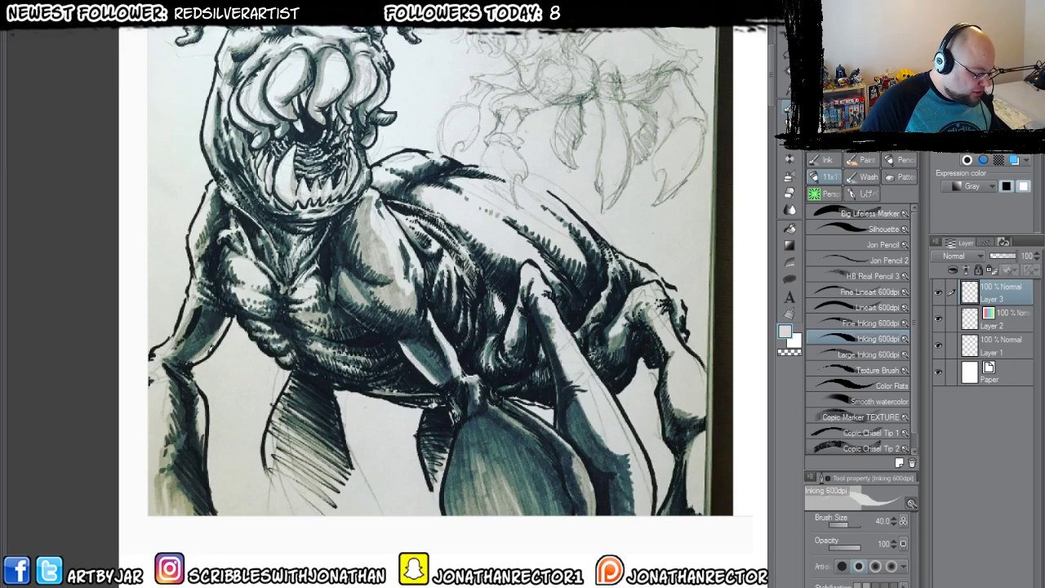
{"action": "left_click_drag", "start_coordinate": [211, 355], "coordinate": [214, 367]}
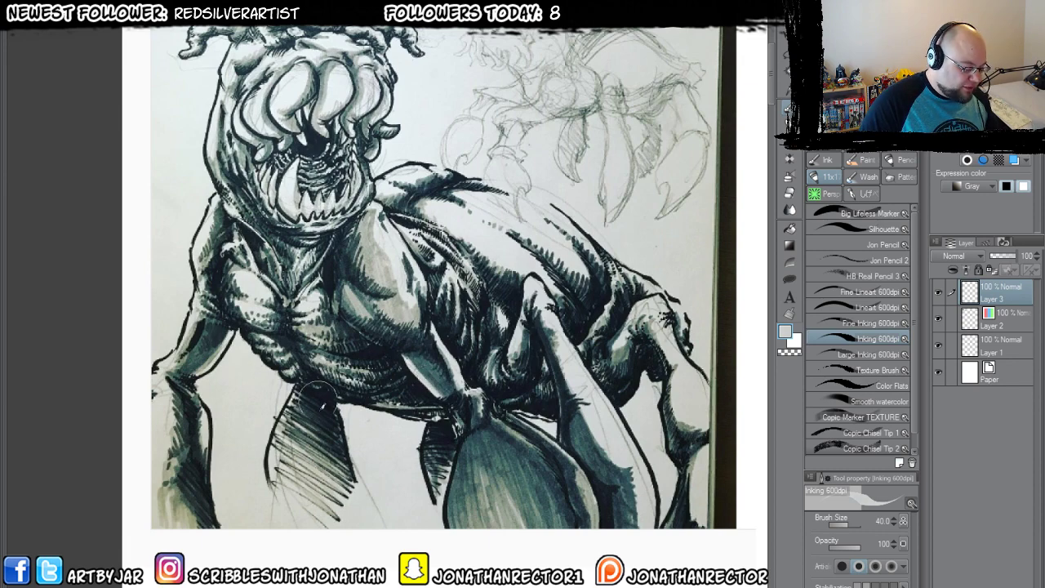
{"action": "left_click_drag", "start_coordinate": [330, 446], "coordinate": [310, 424]}
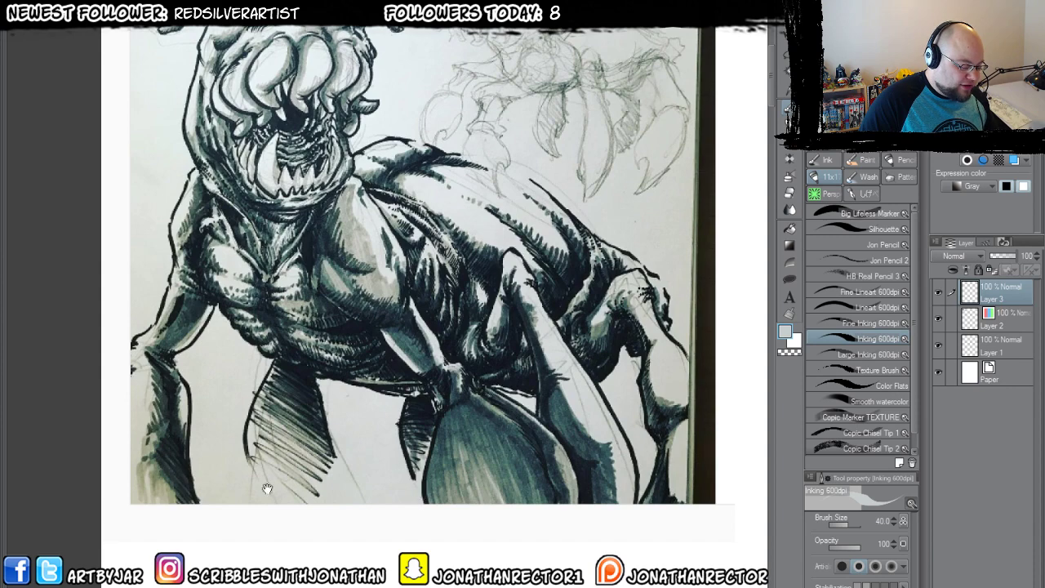
{"action": "left_click_drag", "start_coordinate": [267, 483], "coordinate": [313, 432]}
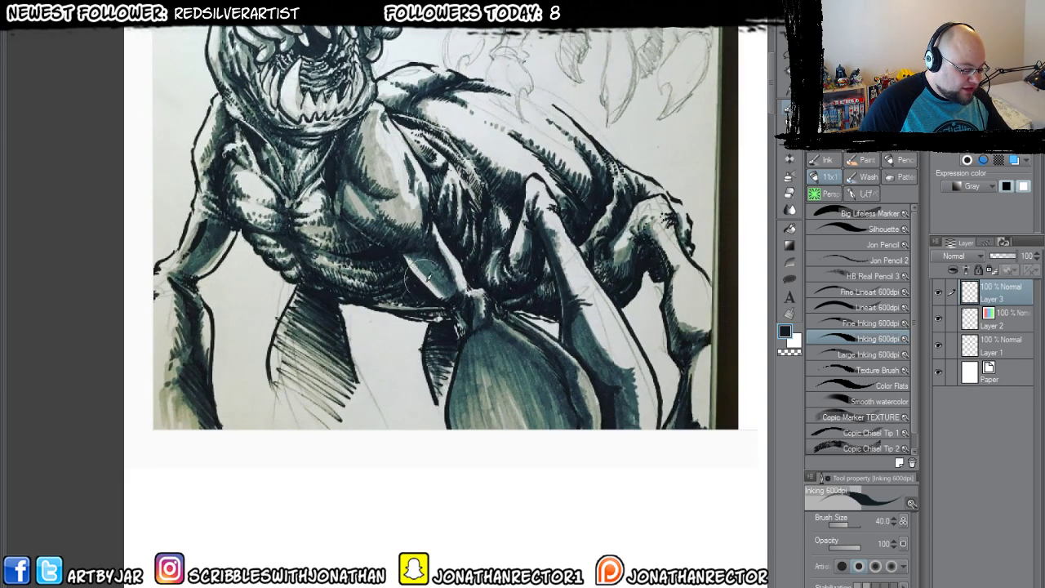
{"action": "mouse_move", "coordinate": [245, 522]}
{"action": "left_mouse_down"}
{"action": "mouse_move", "coordinate": [255, 556]}
{"action": "mouse_move", "coordinate": [231, 531]}
{"action": "mouse_move", "coordinate": [257, 557]}
{"action": "mouse_move", "coordinate": [276, 508]}
{"action": "mouse_move", "coordinate": [227, 513]}
{"action": "left_mouse_up"}
{"action": "mouse_move", "coordinate": [278, 537]}
{"action": "left_mouse_down"}
{"action": "mouse_move", "coordinate": [284, 498]}
{"action": "mouse_move", "coordinate": [229, 497]}
{"action": "left_mouse_up"}
{"action": "left_click_drag", "start_coordinate": [235, 445], "coordinate": [226, 504]}
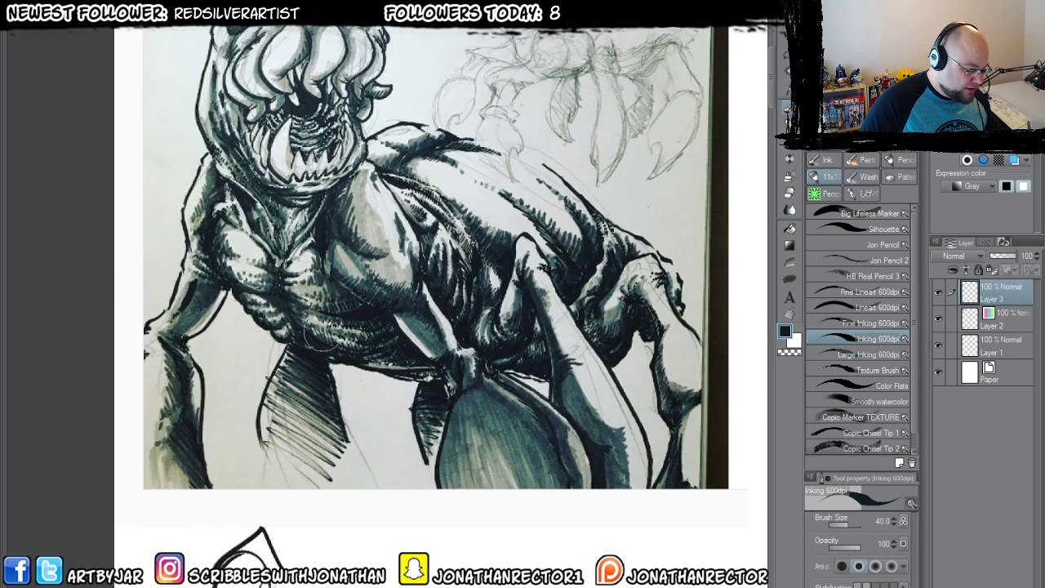
Sample the paper's light grey and paint rim highlights along the monster's belly, chest, legs and large foreground limb on Layer 3.
{"action": "left_click", "coordinate": [407, 324], "text": "alt"}
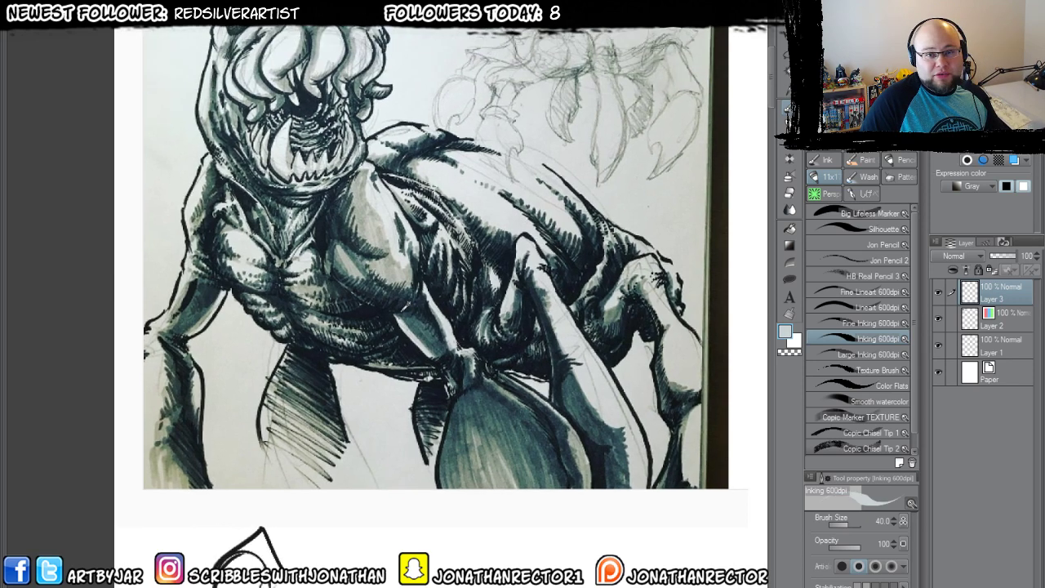
{"action": "mouse_move", "coordinate": [441, 494]}
{"action": "left_mouse_down"}
{"action": "mouse_move", "coordinate": [430, 476]}
{"action": "mouse_move", "coordinate": [446, 395]}
{"action": "mouse_move", "coordinate": [439, 472]}
{"action": "mouse_move", "coordinate": [449, 379]}
{"action": "left_mouse_up"}
{"action": "key", "text": "ctrl+z"}
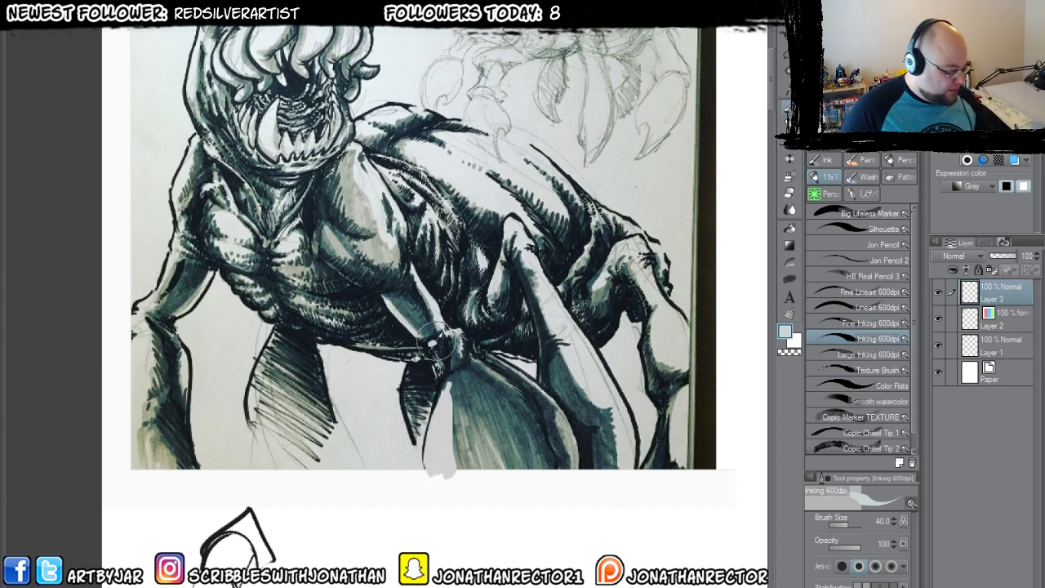
{"action": "left_click_drag", "start_coordinate": [433, 343], "coordinate": [439, 359]}
{"action": "mouse_move", "coordinate": [515, 255]}
{"action": "left_mouse_down"}
{"action": "mouse_move", "coordinate": [544, 384]}
{"action": "mouse_move", "coordinate": [511, 283]}
{"action": "mouse_move", "coordinate": [511, 294]}
{"action": "mouse_move", "coordinate": [513, 258]}
{"action": "mouse_move", "coordinate": [510, 294]}
{"action": "left_mouse_up"}
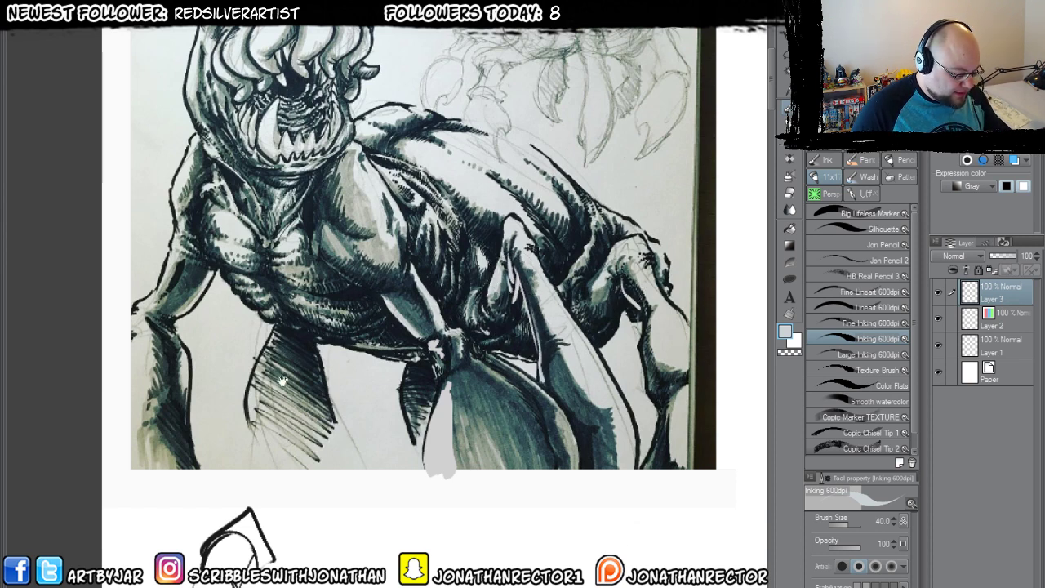
{"action": "left_click_drag", "start_coordinate": [273, 371], "coordinate": [295, 385]}
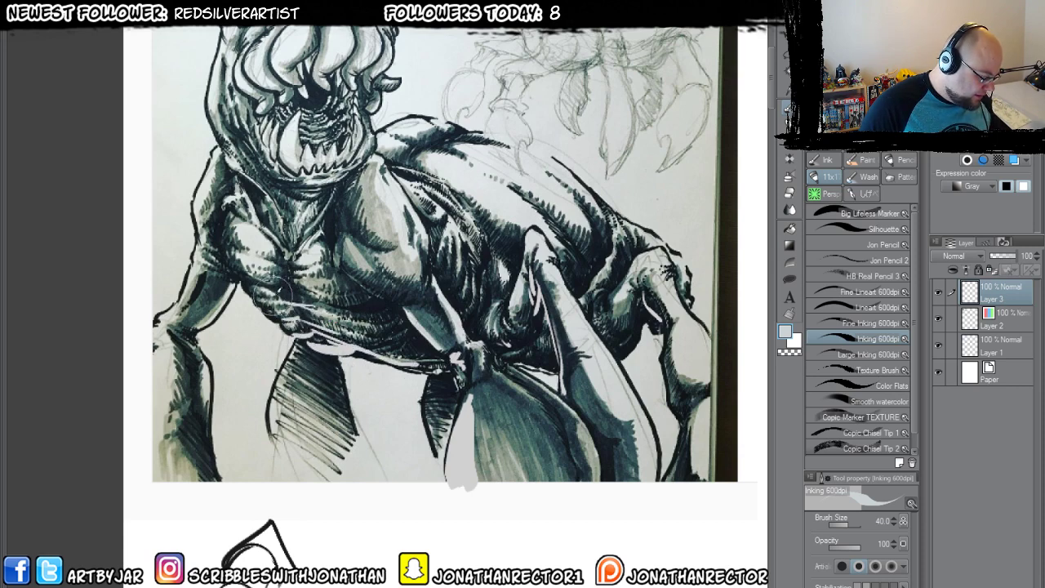
{"action": "left_click_drag", "start_coordinate": [272, 375], "coordinate": [311, 368]}
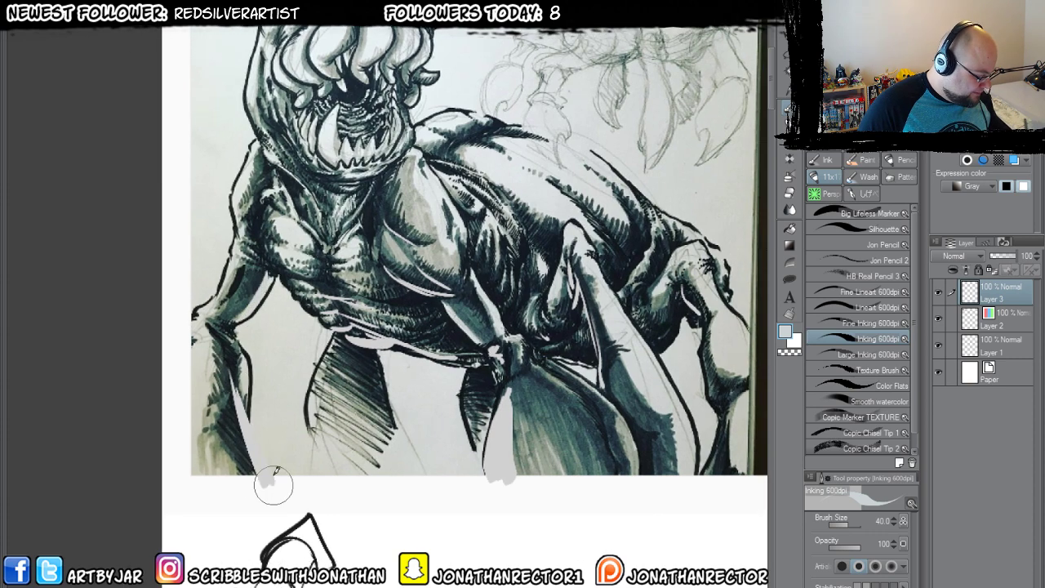
{"action": "left_click_drag", "start_coordinate": [270, 480], "coordinate": [275, 551]}
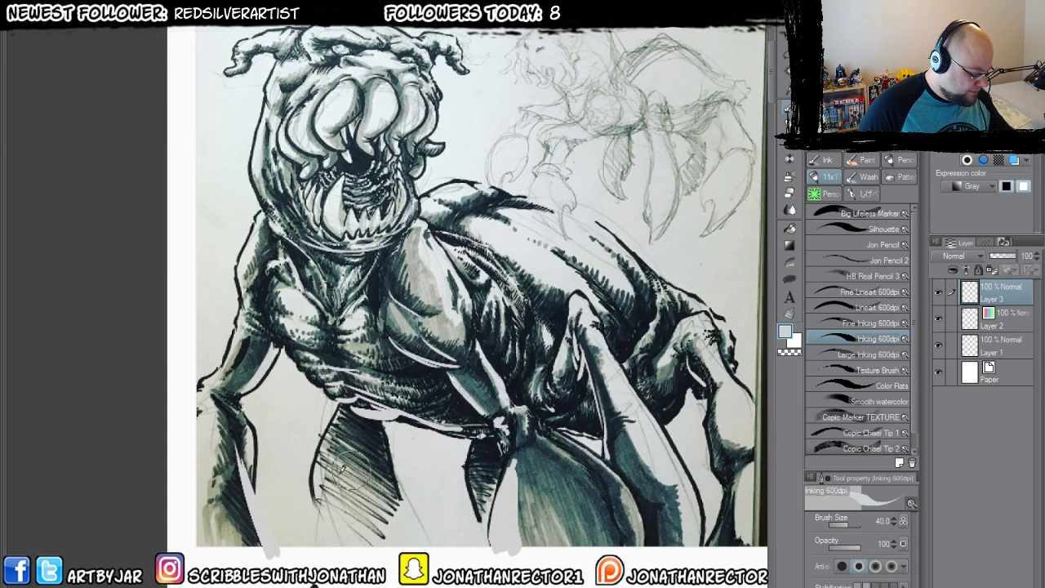
{"action": "left_click_drag", "start_coordinate": [357, 459], "coordinate": [347, 433]}
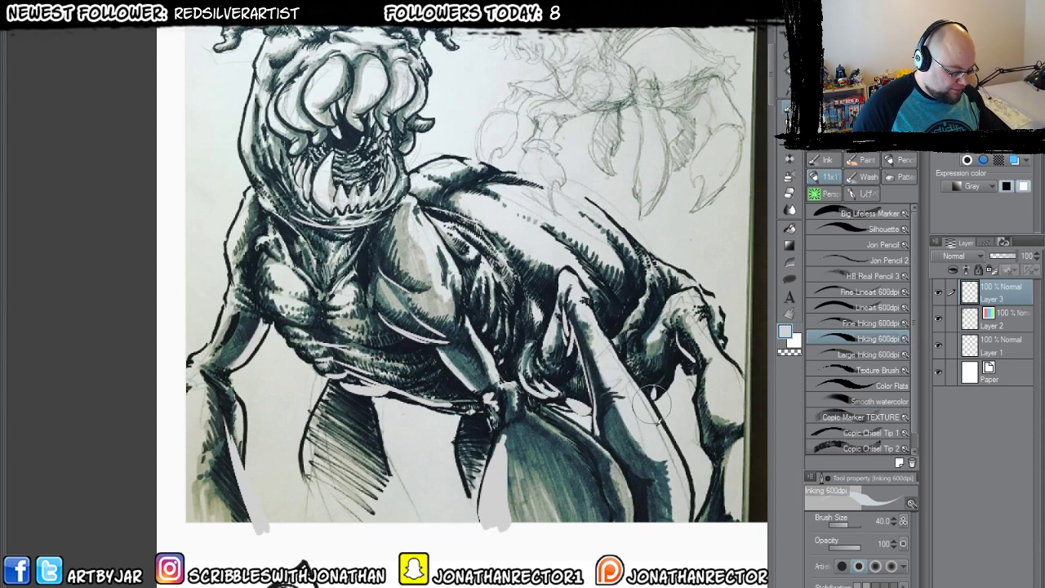
{"action": "left_click_drag", "start_coordinate": [572, 571], "coordinate": [516, 556]}
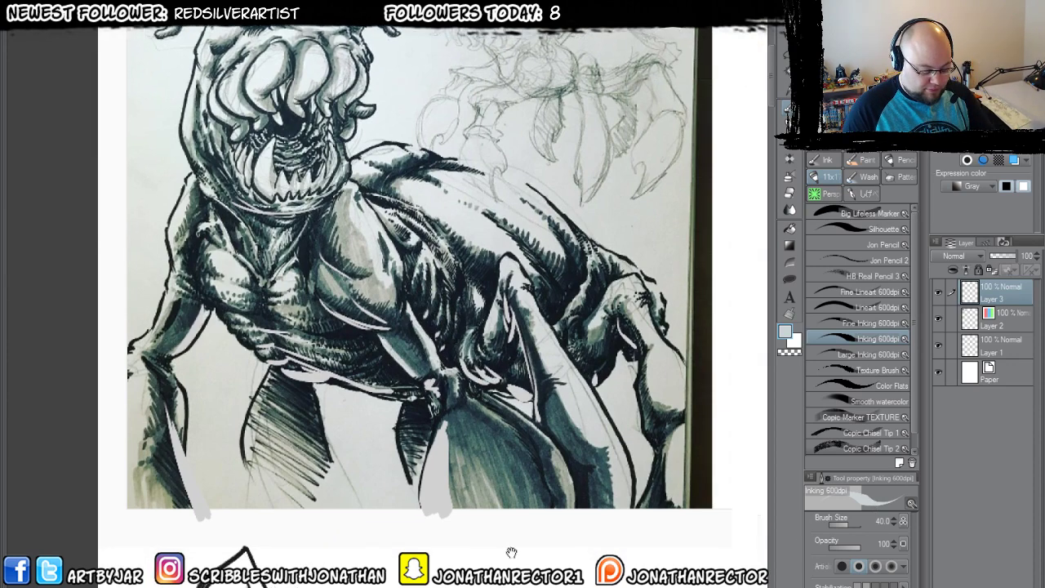
Toggle Layer 3's visibility to compare the monster drawing with and without the painted rim highlights.
{"action": "key", "text": "e"}
{"action": "mouse_move", "coordinate": [524, 417]}
{"action": "left_mouse_down"}
{"action": "mouse_move", "coordinate": [584, 434]}
{"action": "mouse_move", "coordinate": [511, 412]}
{"action": "left_mouse_up"}
{"action": "left_click", "coordinate": [940, 295]}
{"action": "left_click", "coordinate": [941, 295]}
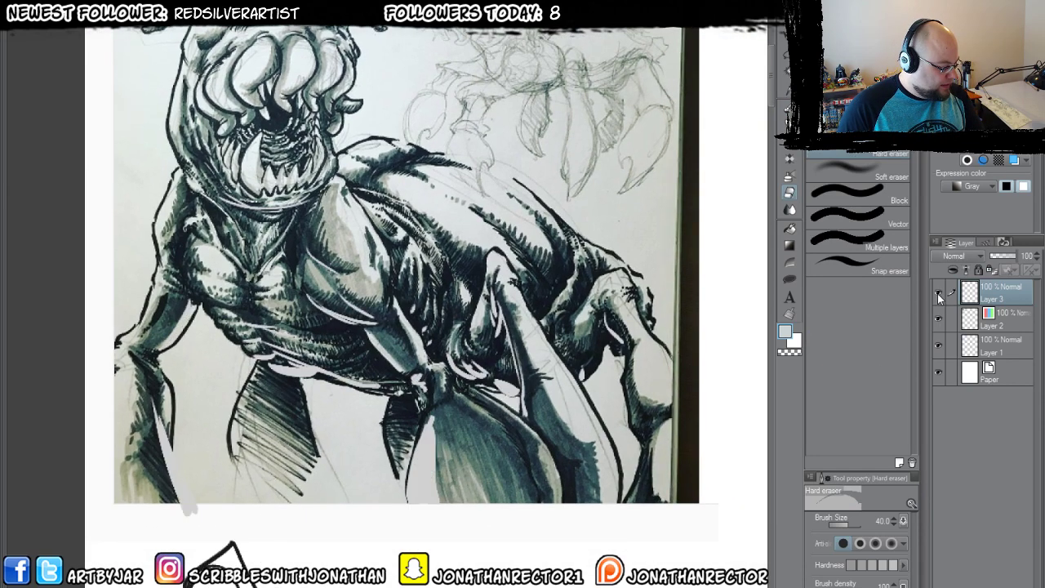
{"action": "left_click", "coordinate": [938, 294]}
{"action": "left_click", "coordinate": [938, 294]}
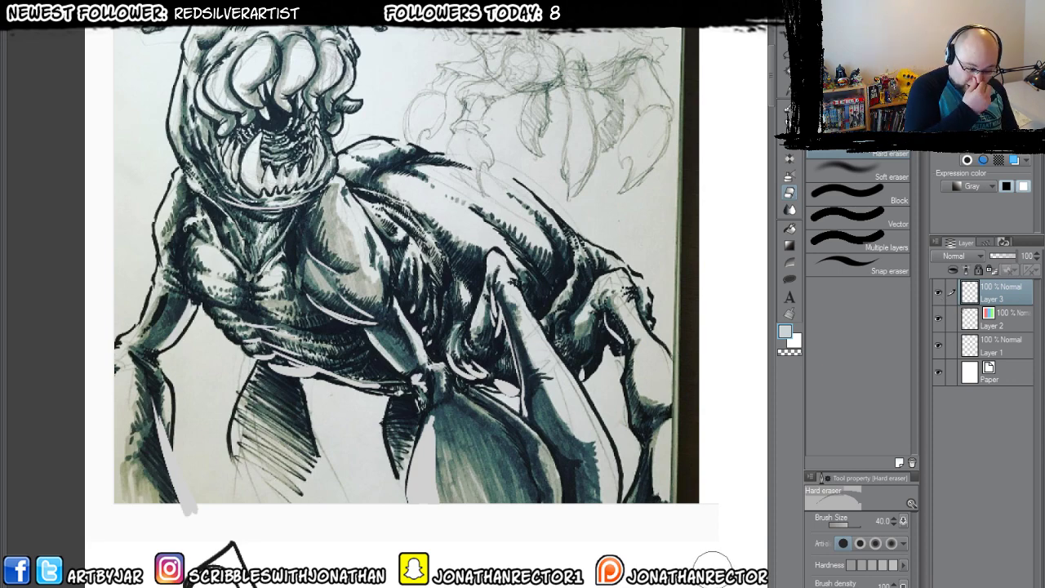
{"action": "left_click_drag", "start_coordinate": [590, 479], "coordinate": [588, 521]}
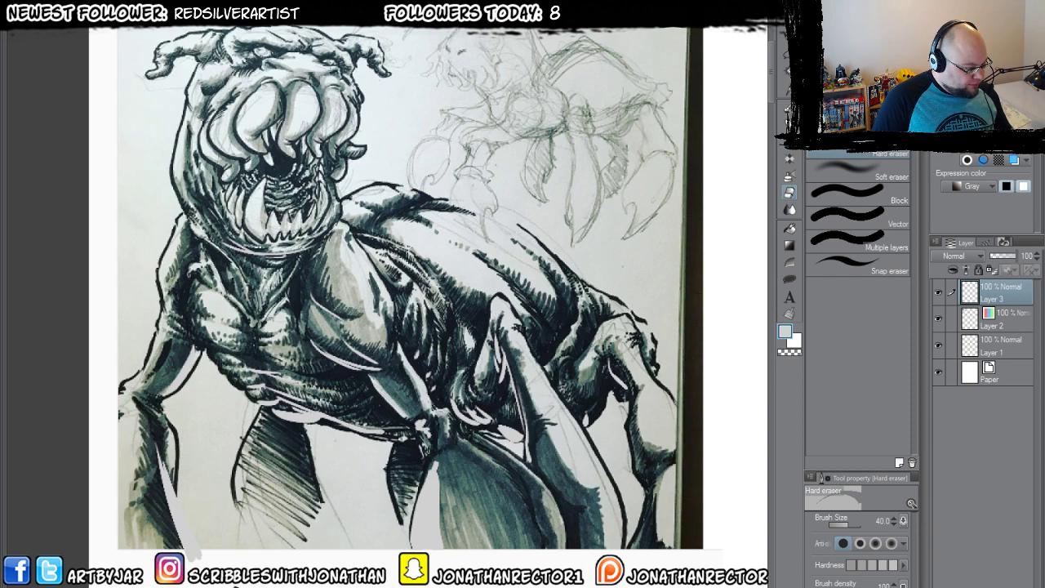
Close the monster paint-over canvas without saving and return to the comic page.
{"action": "key", "text": "ctrl+w"}
{"action": "key", "text": "n"}
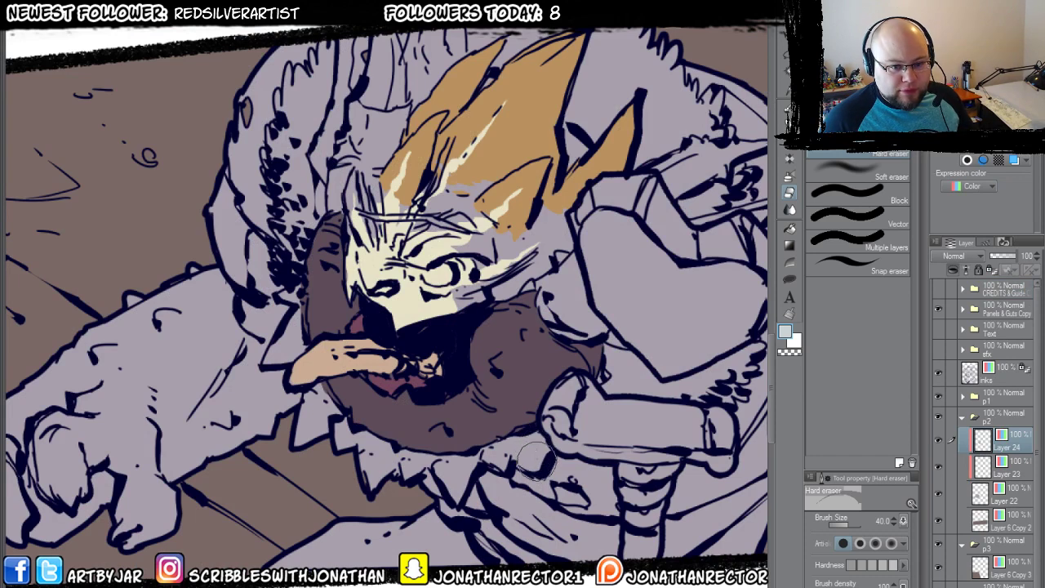